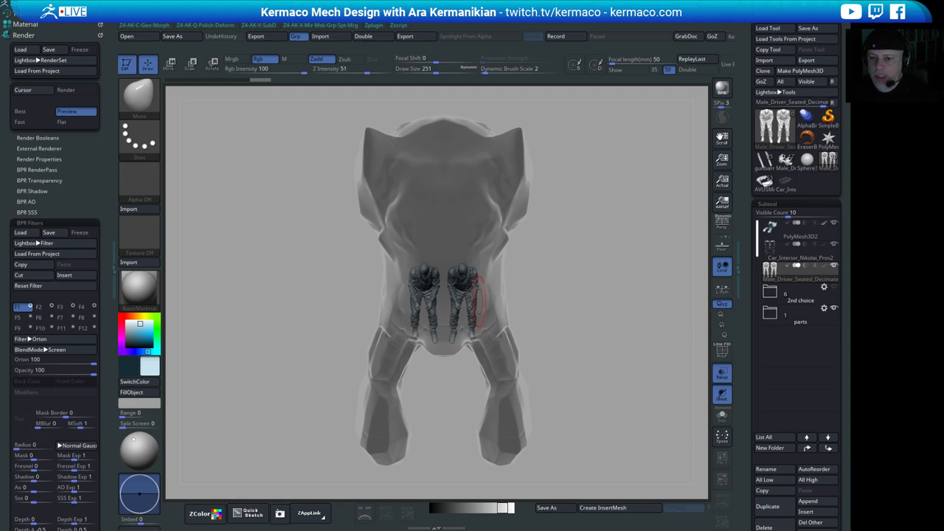
- Inspect the two seated drivers inside the transparent vehicle body from above, the front and the side
left_click_drag(714, 527, 672, 525)
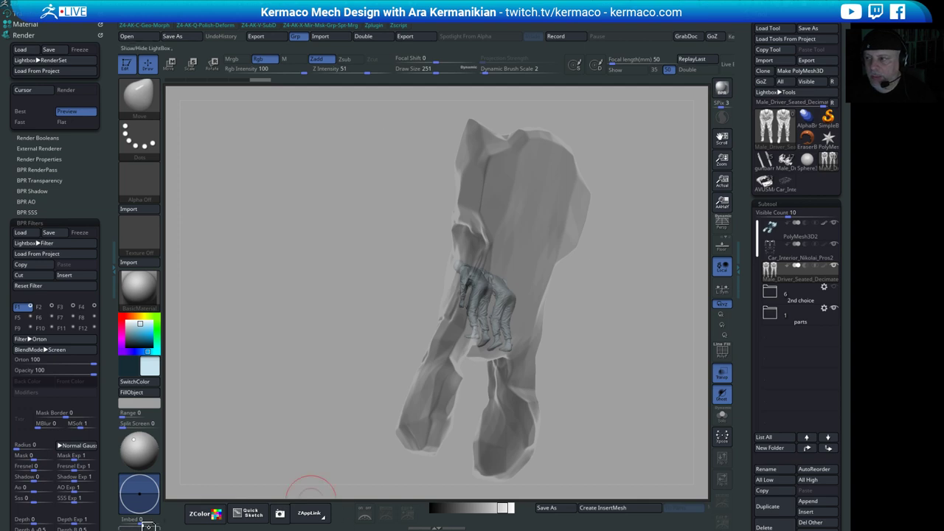
mouse_move(627, 222)
left_mouse_down("shift")
mouse_move(621, 242)
mouse_move(577, 268)
mouse_move(623, 206)
mouse_move(609, 152)
mouse_move(625, 157)
mouse_move(628, 136)
left_mouse_up("shift")
left_click_drag(298, 177, 315, 150)
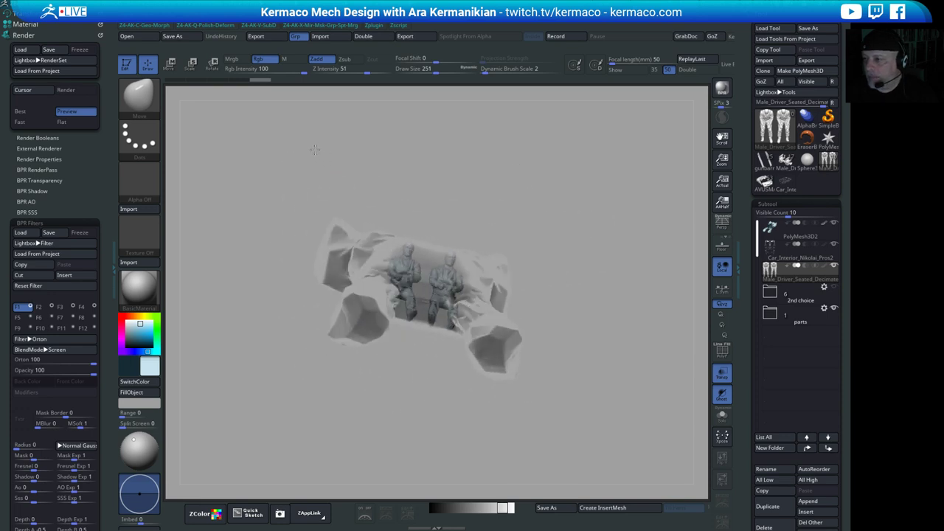
left_click_drag(504, 185, 610, 134)
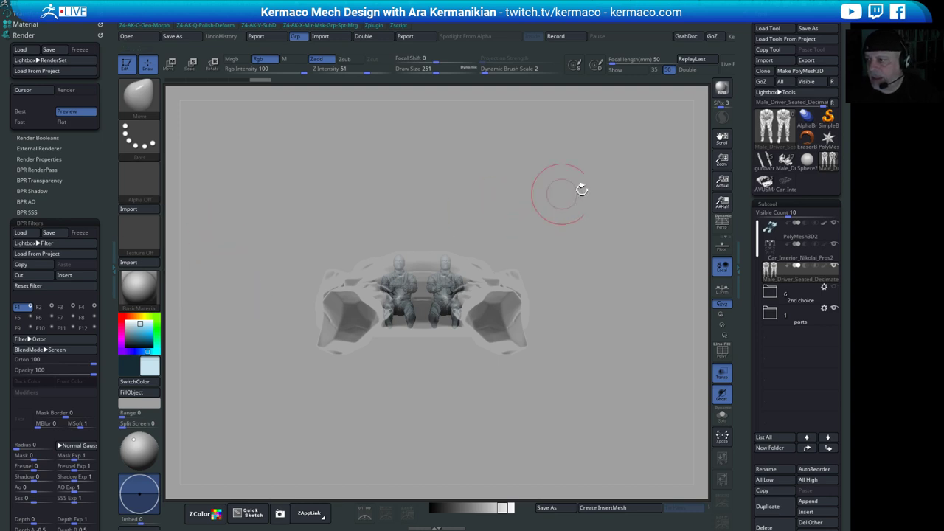
left_click_drag(610, 185, 495, 151)
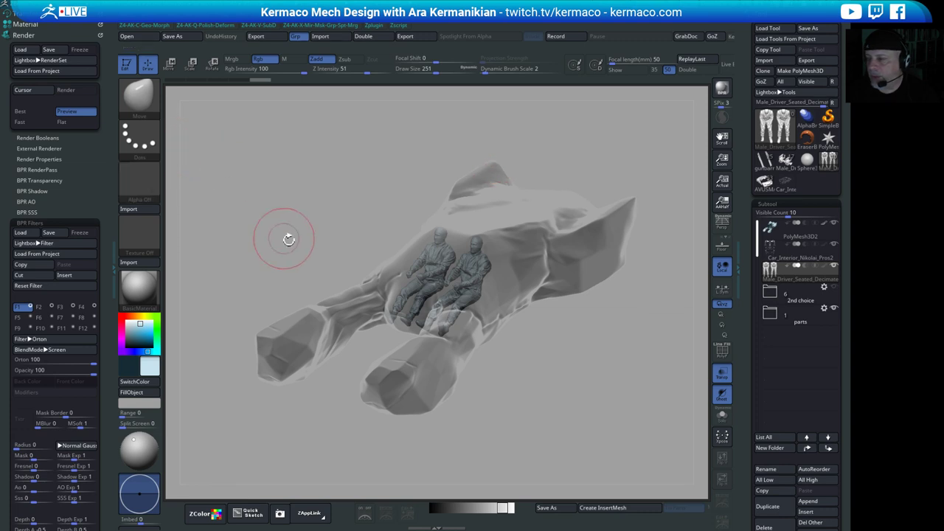
left_click_drag(652, 376, 607, 371)
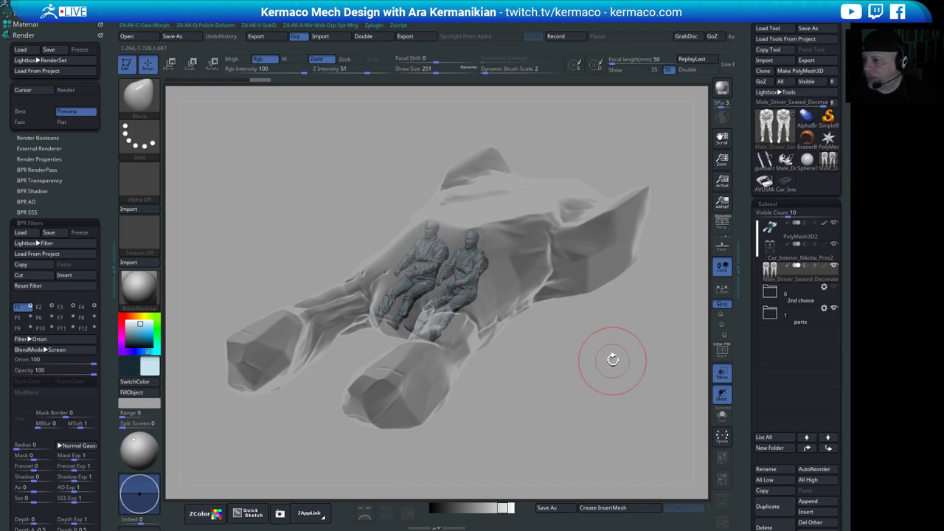
left_click_drag(560, 259, 674, 341)
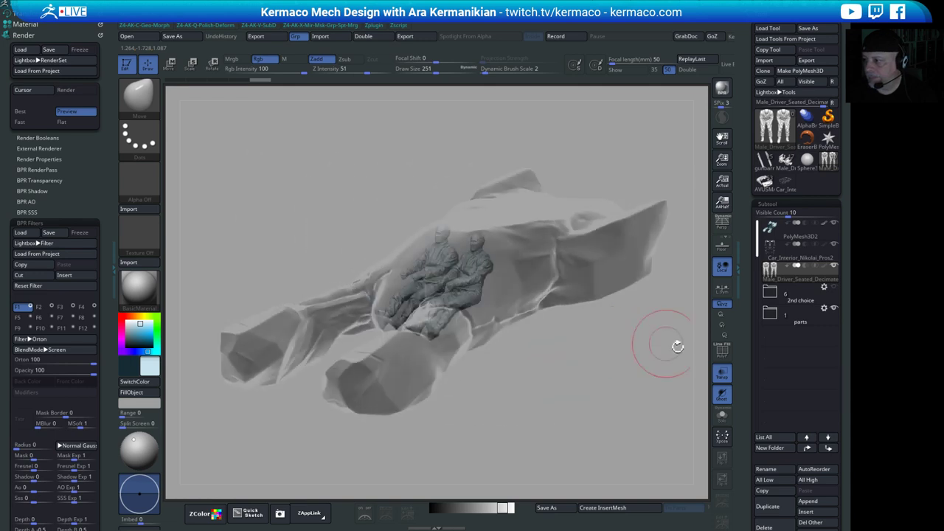
- Turn off transparency and view the vehicle body as a solid painted model
left_click(721, 376)
left_click_drag(636, 401, 632, 396)
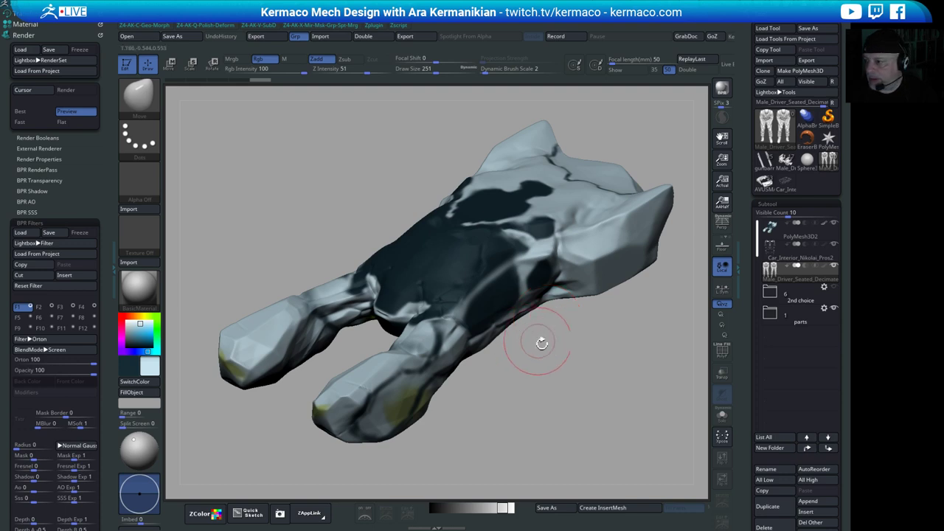
key("z")
left_click_drag(573, 367, 568, 368)
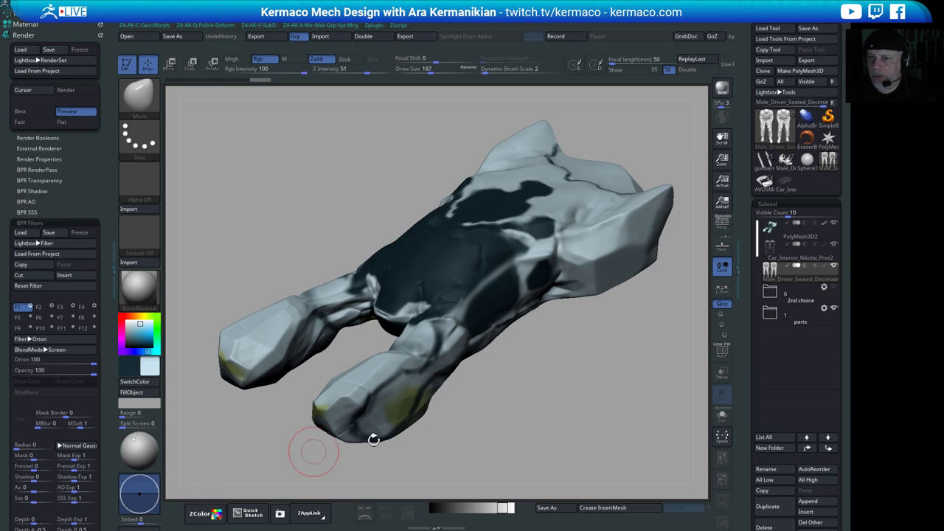
mouse_move(573, 413)
left_mouse_down()
mouse_move(569, 395)
mouse_move(590, 381)
mouse_move(574, 390)
mouse_move(588, 385)
mouse_move(548, 334)
left_mouse_up()
key("z")
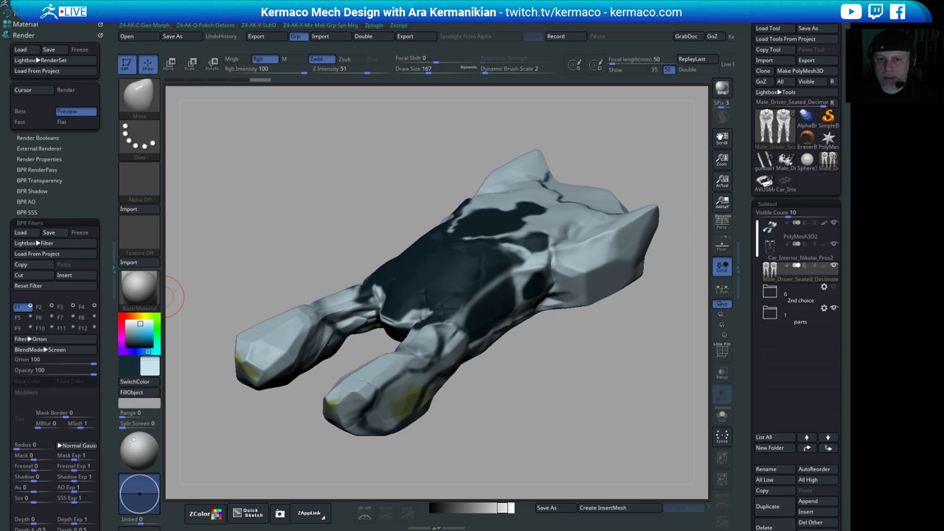
- Switch to the browser and open the Kermaco designer's profile from the ZBrushLIVE presenters page
left_click_drag(1, 451, 509, 6)
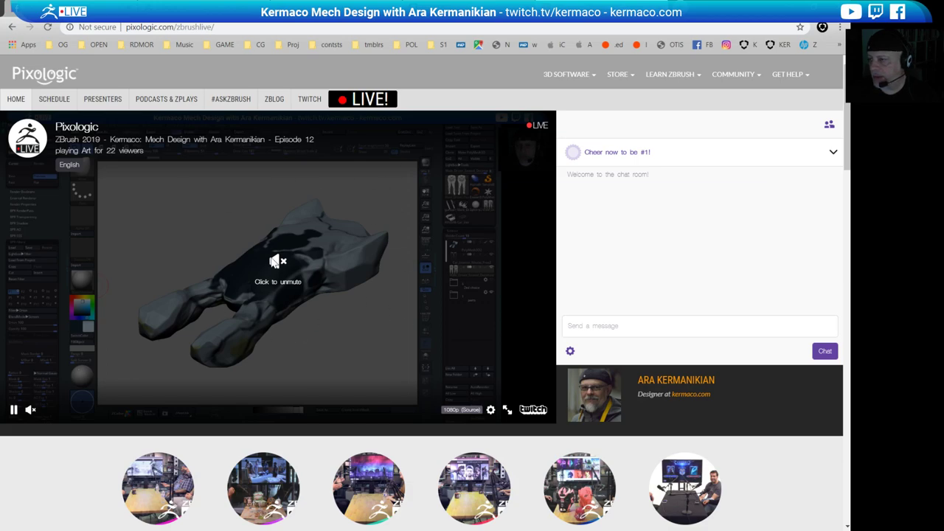
scroll(274, 263, "down", 3)
scroll(306, 301, "up", 3)
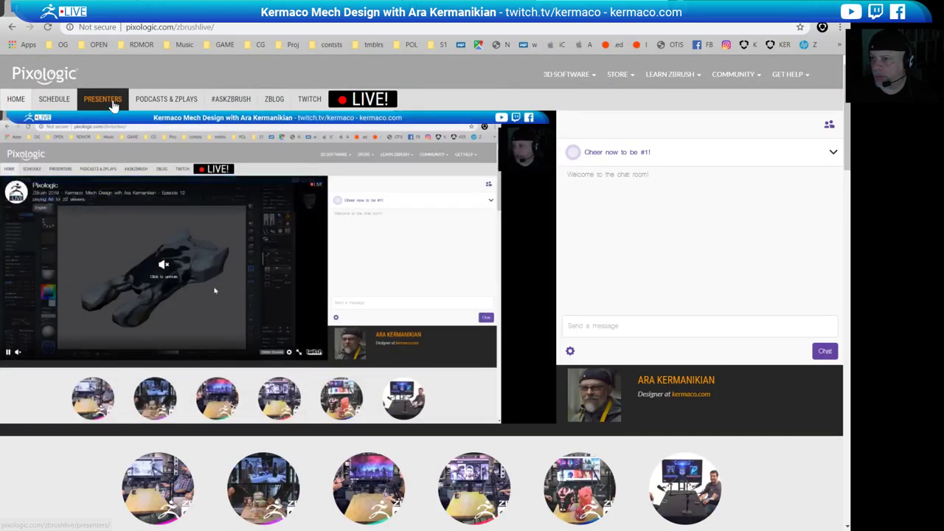
left_click(112, 106)
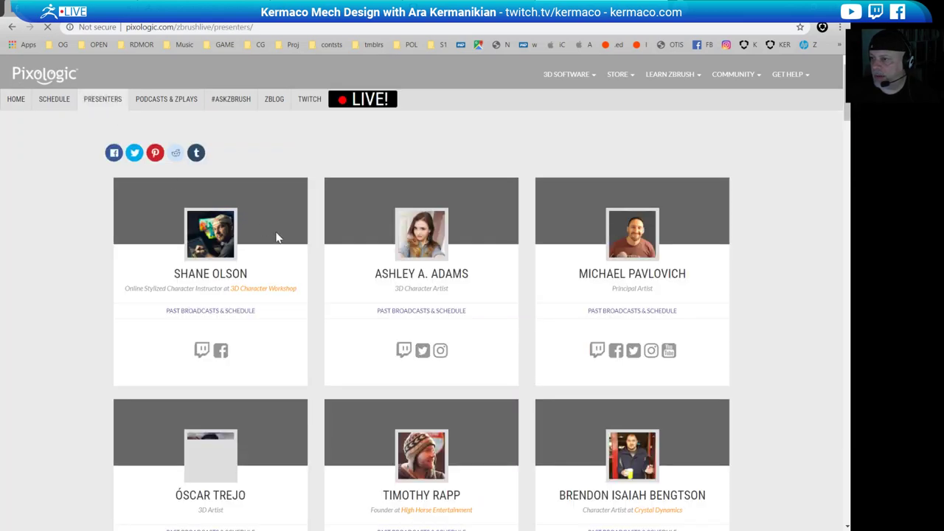
scroll(535, 354, "down", 15)
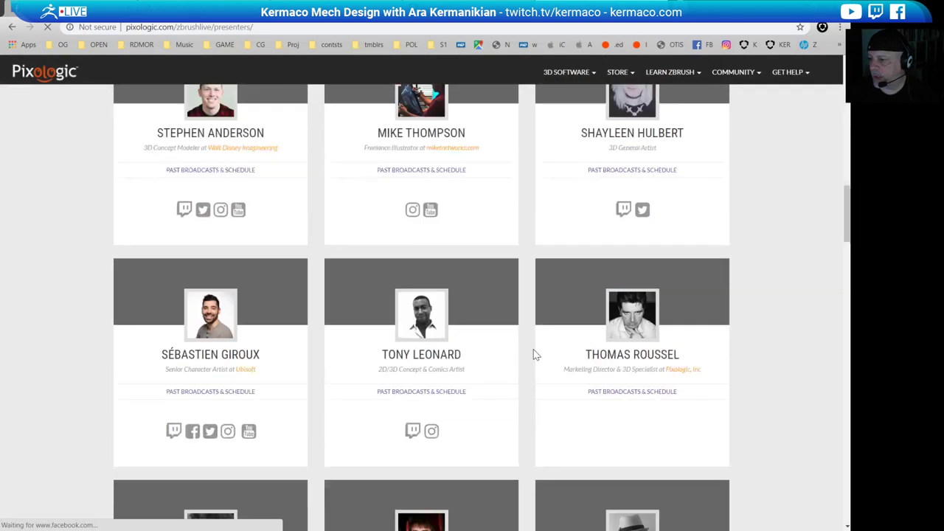
scroll(535, 355, "up", 10)
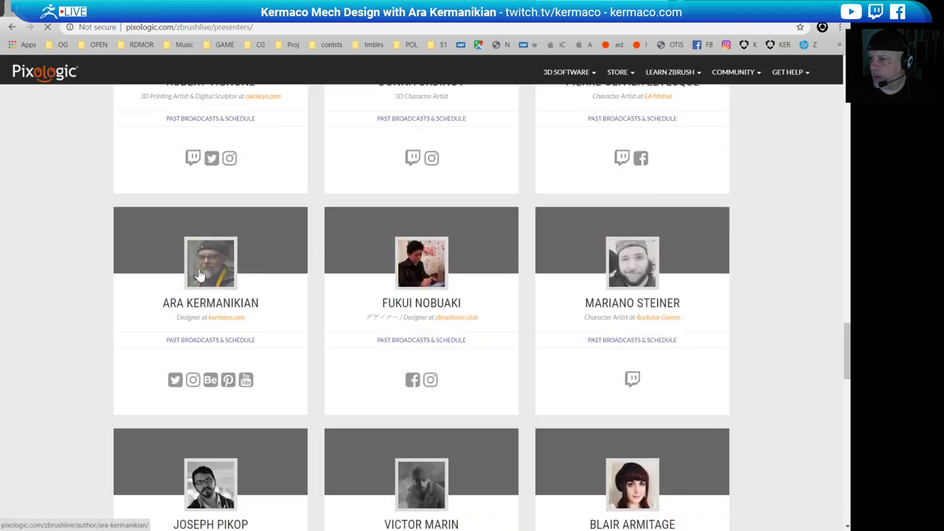
left_click(199, 273)
- Browse the designer's profile and the posts for past Mech Design and Sci Fi Vehicle Design episodes
scroll(323, 325, "down", 2)
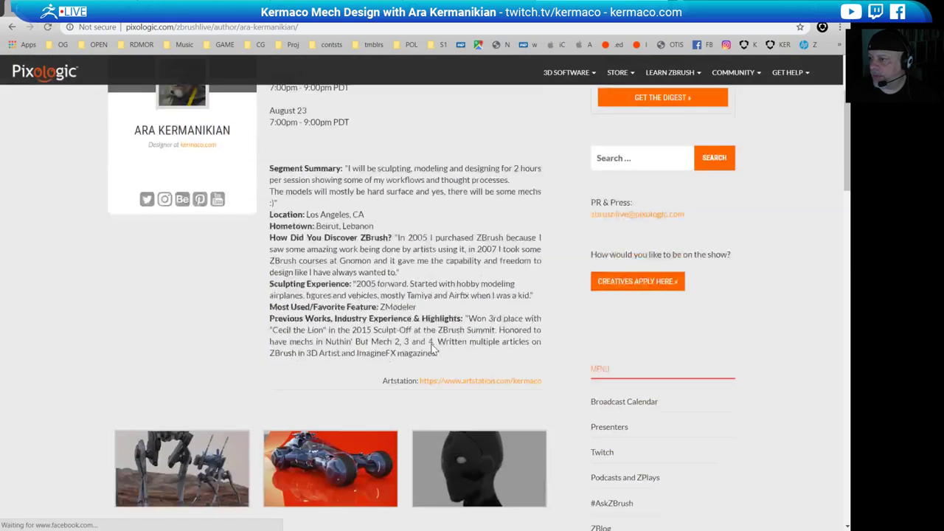
scroll(317, 393, "down", 4)
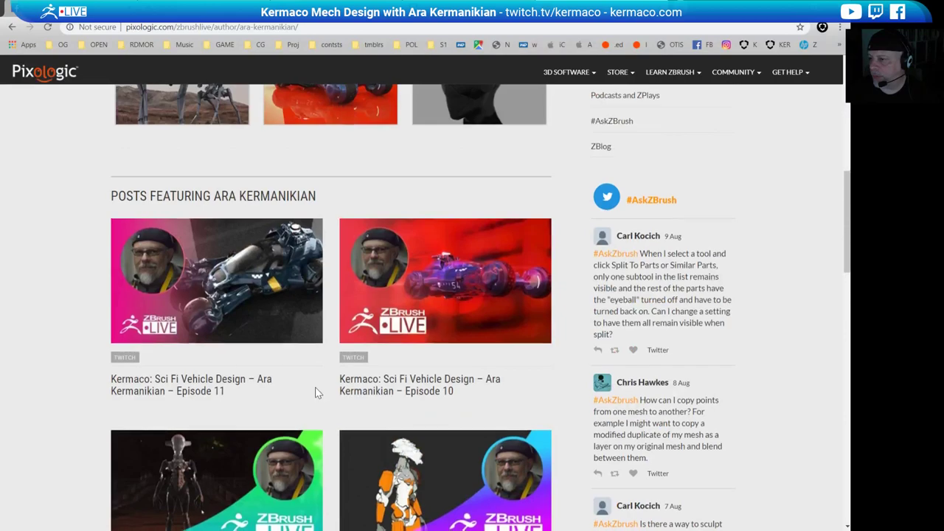
scroll(315, 390, "down", 3)
scroll(284, 302, "down", 1)
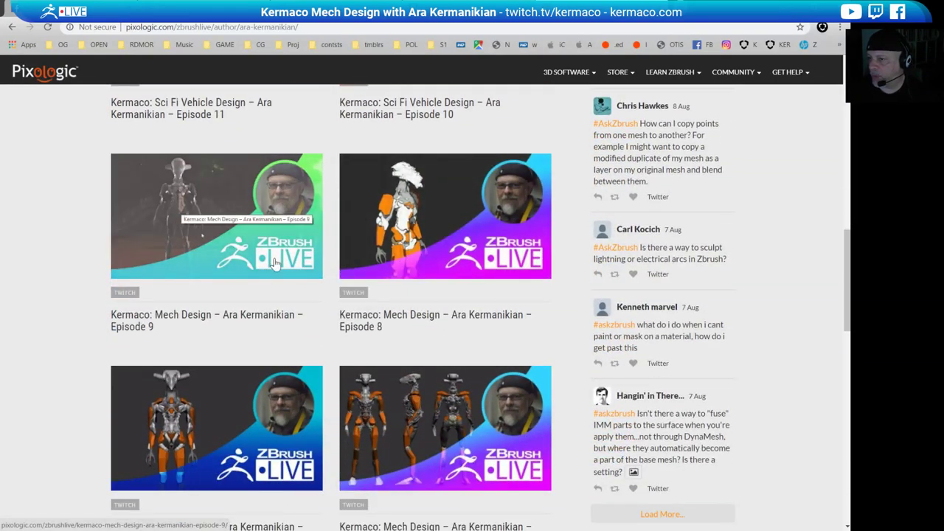
scroll(313, 261, "up", 3)
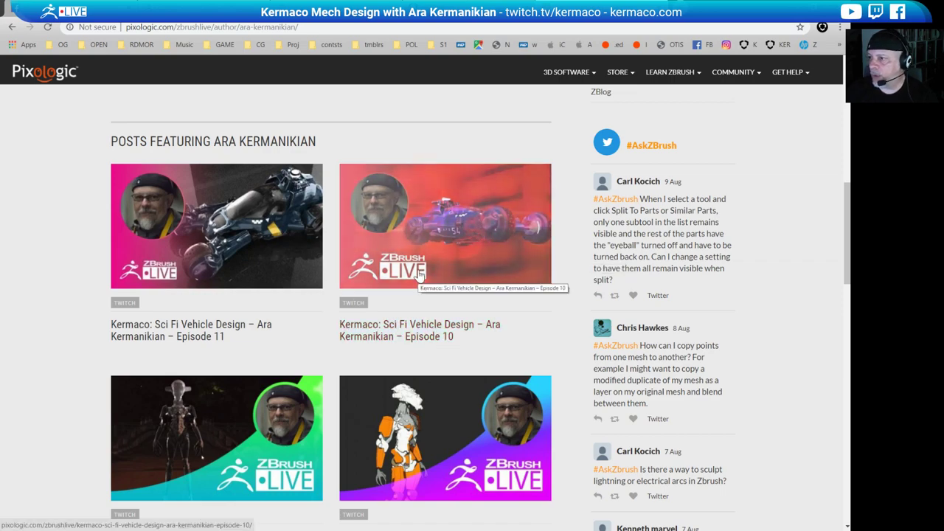
scroll(411, 316, "up", 3)
scroll(415, 376, "down", 1)
scroll(415, 378, "down", 2)
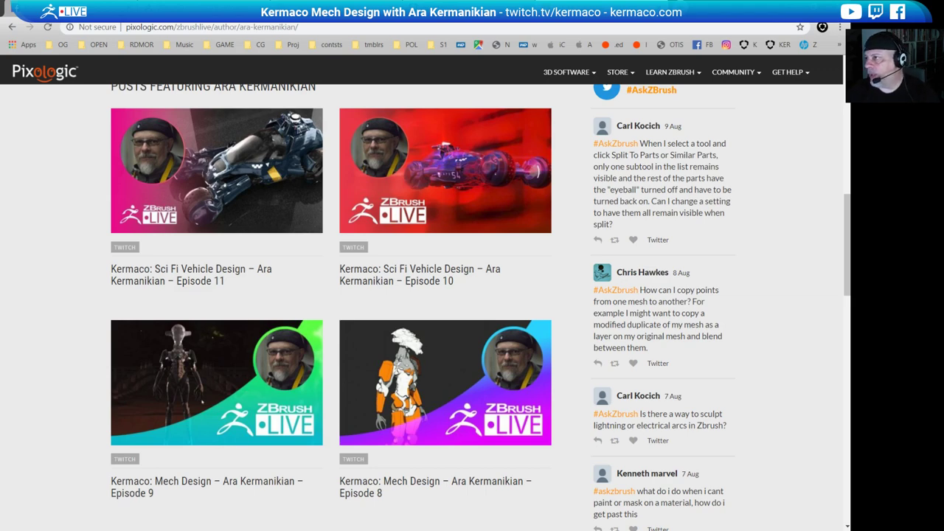
- Switch back to ZBrush and examine the solid painted vehicle body from several angles
key("alt+Tab")
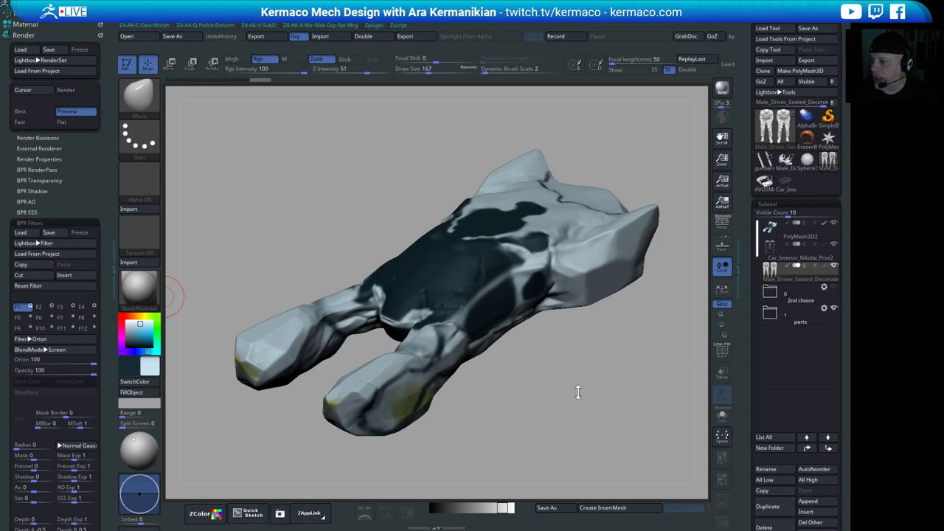
left_click_drag(578, 391, 554, 341)
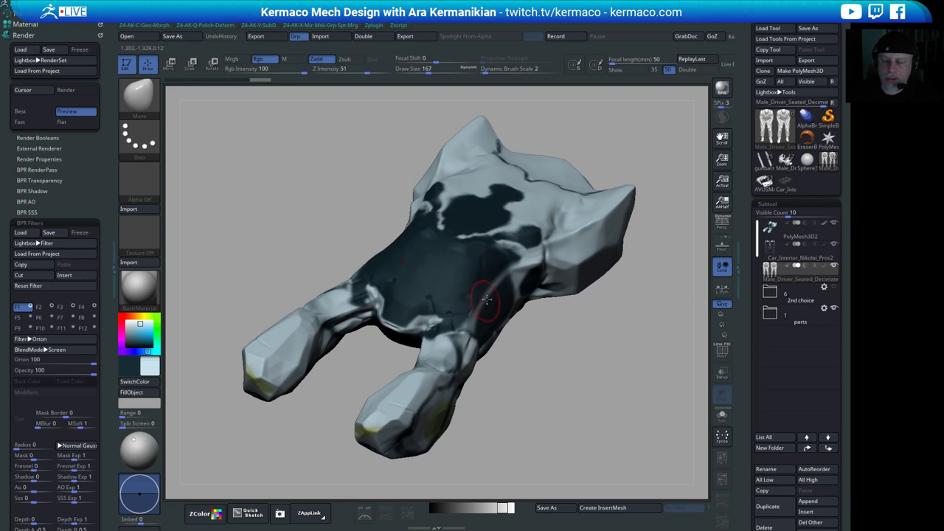
left_click_drag(583, 341, 582, 320)
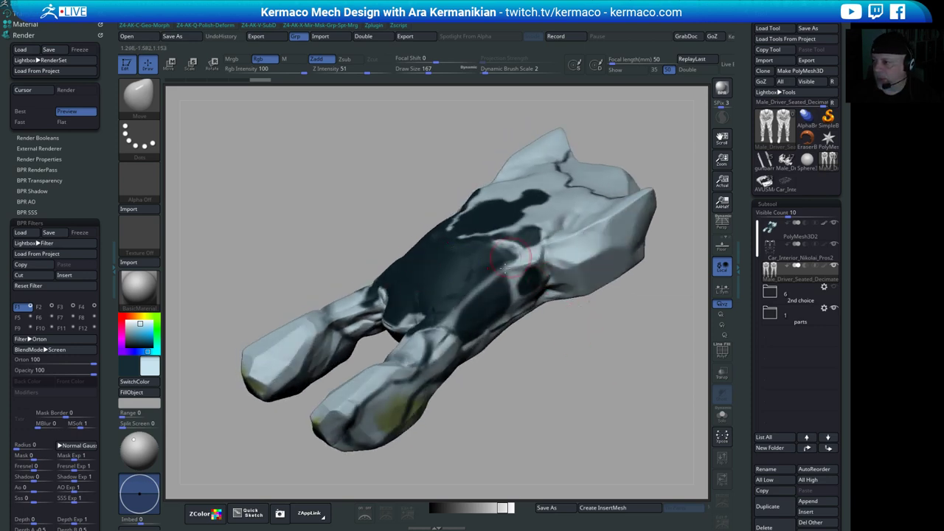
left_click_drag(582, 382, 514, 301)
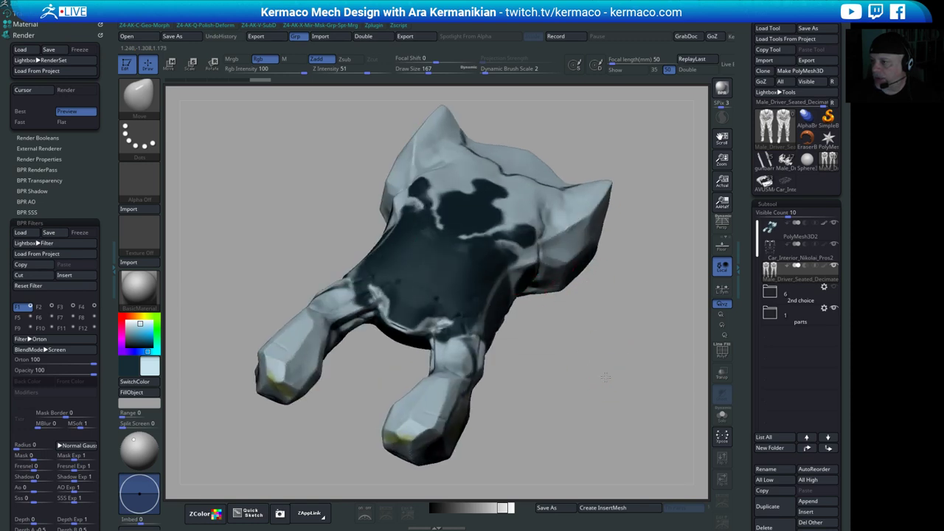
mouse_move(579, 312)
left_mouse_down()
mouse_move(509, 287)
mouse_move(457, 247)
mouse_move(559, 339)
mouse_move(569, 312)
left_mouse_up()
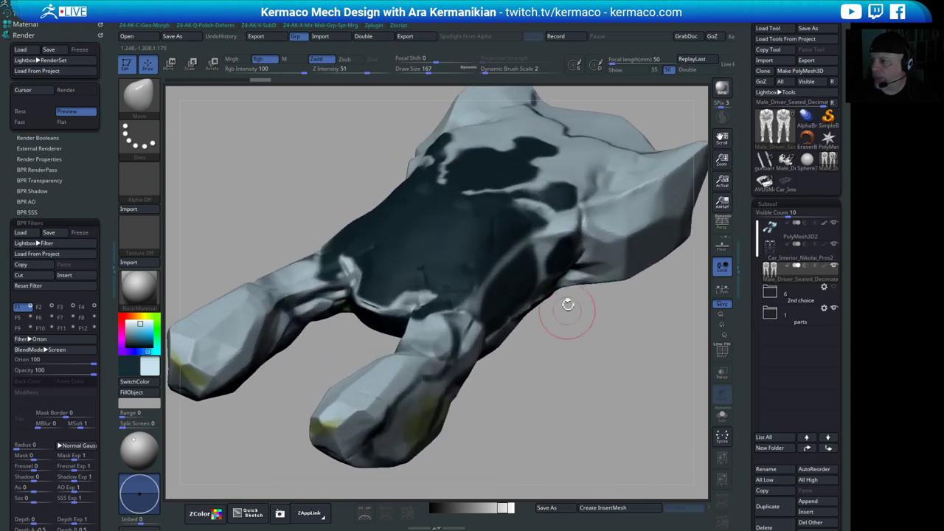
left_click_drag(607, 386, 546, 325)
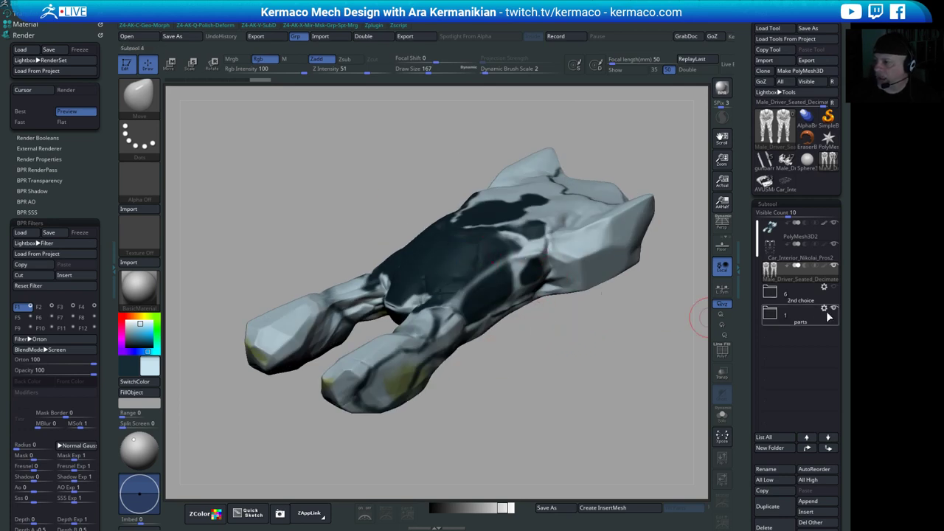
left_click_drag(546, 373, 598, 305)
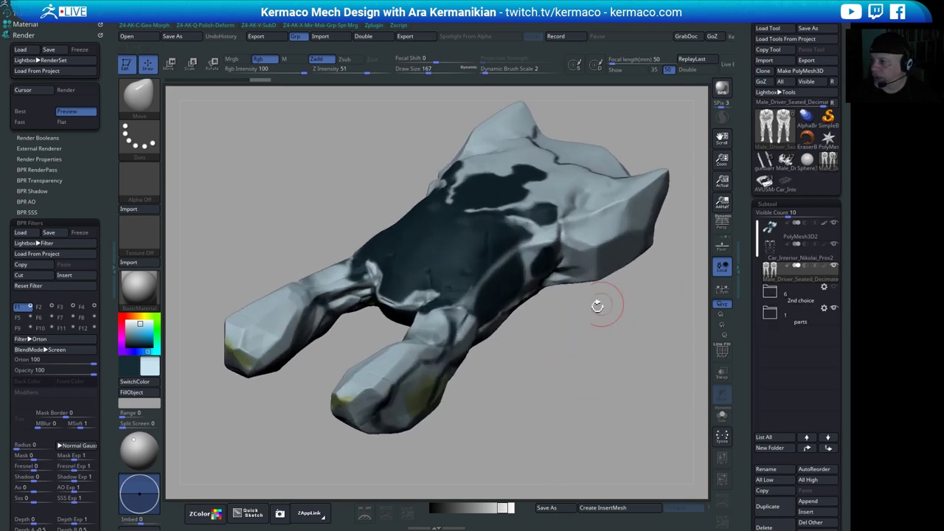
left_click_drag(605, 355, 632, 344)
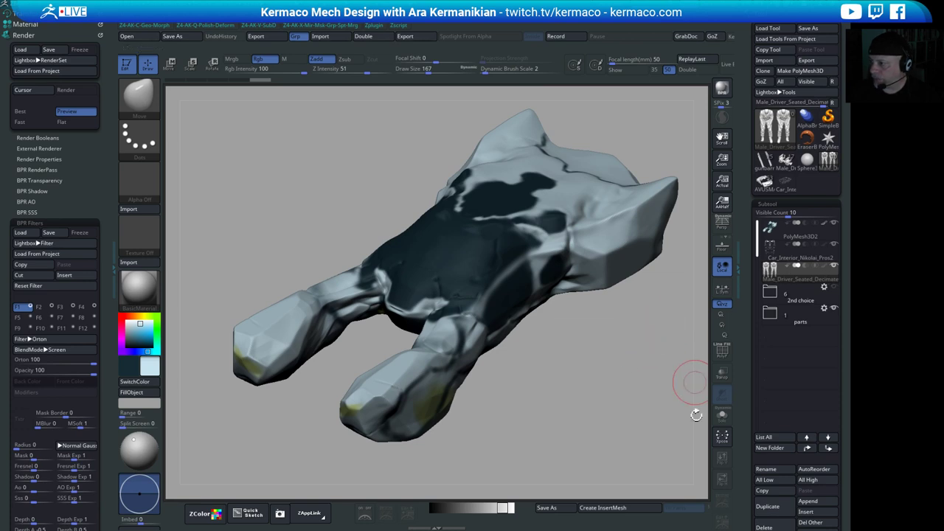
- Turn transparency back on and check how the two drivers sit inside the vehicle body
left_click(722, 375)
left_click_drag(541, 348, 457, 281)
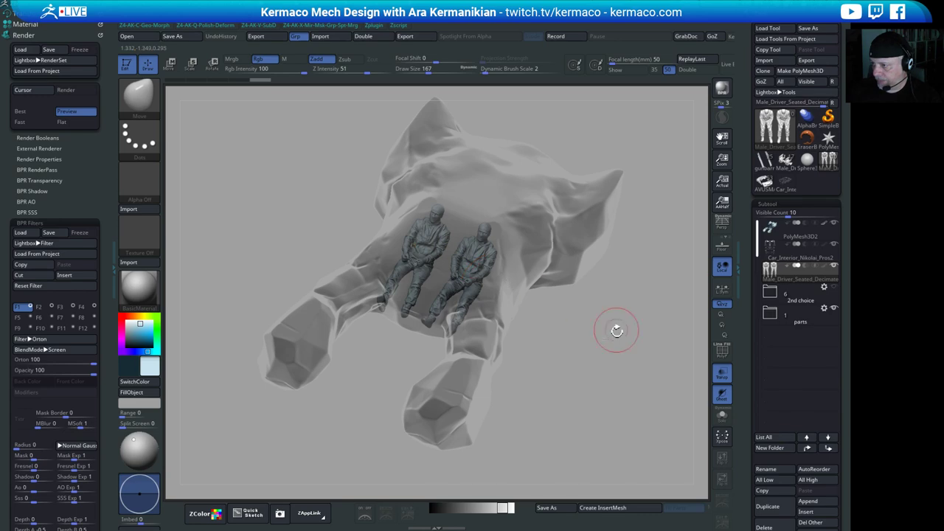
left_click_drag(615, 328, 697, 298)
- Select the car interior subtool and inspect its placement inside the transparent vehicle body
left_click(801, 263)
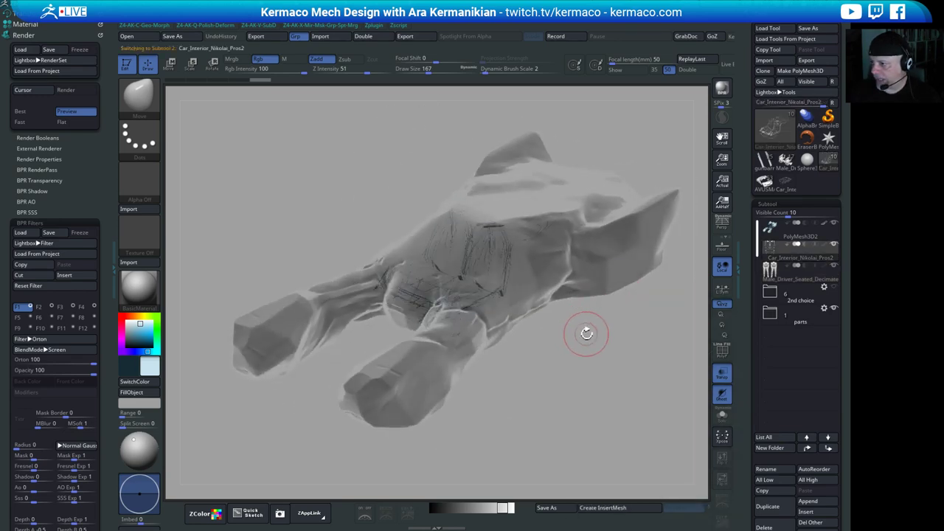
left_click_drag(585, 331, 451, 184)
left_click_drag(519, 304, 691, 314)
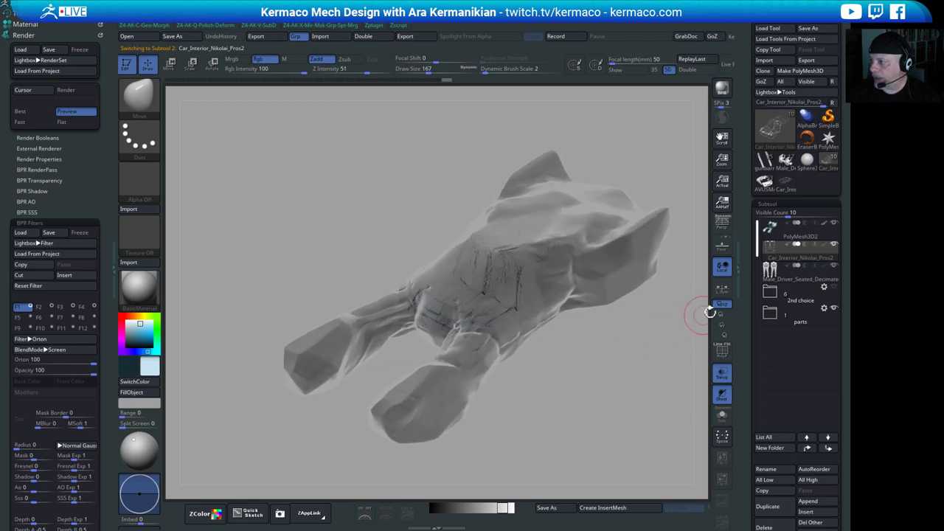
- Make the PolyMesh3D2 vehicle body the active subtool and review its overall shape
left_click(796, 230)
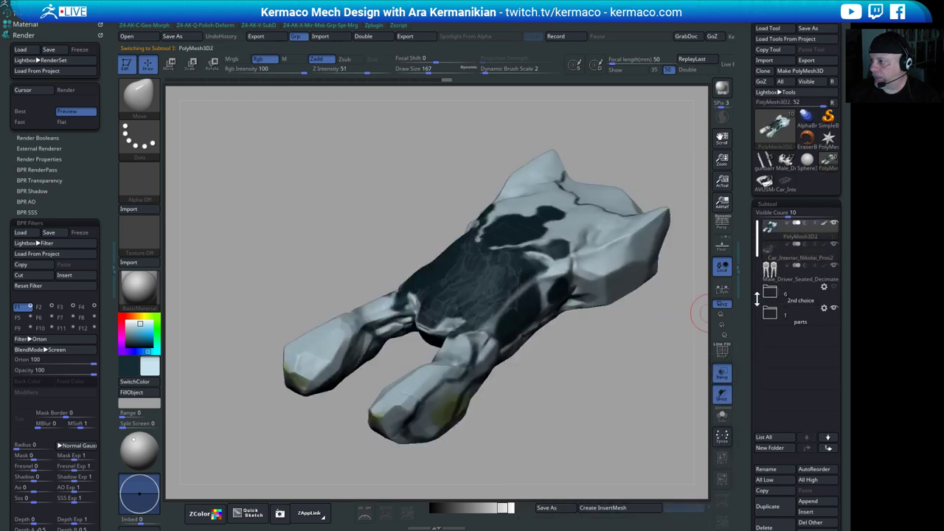
left_click_drag(570, 343, 701, 331, "alt")
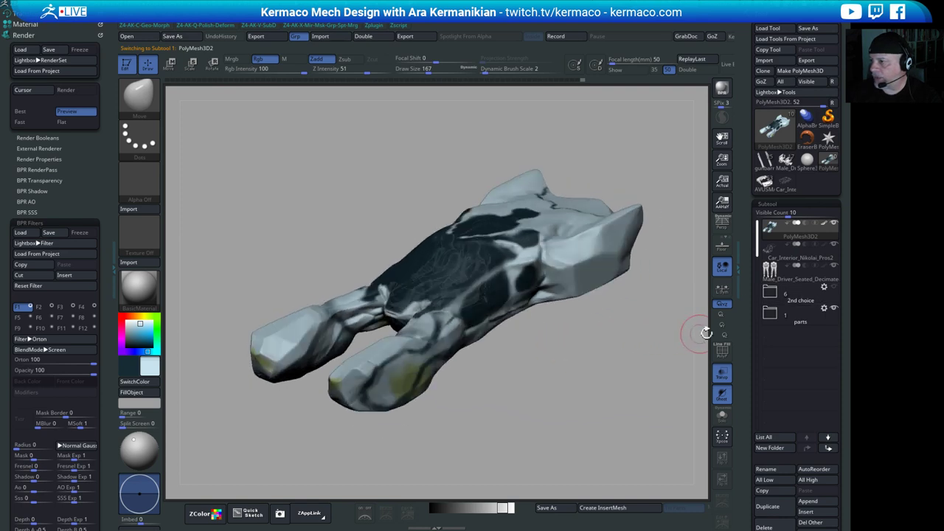
mouse_move(614, 377)
left_mouse_down()
mouse_move(616, 384)
mouse_move(572, 383)
mouse_move(684, 380)
mouse_move(609, 375)
left_mouse_up()
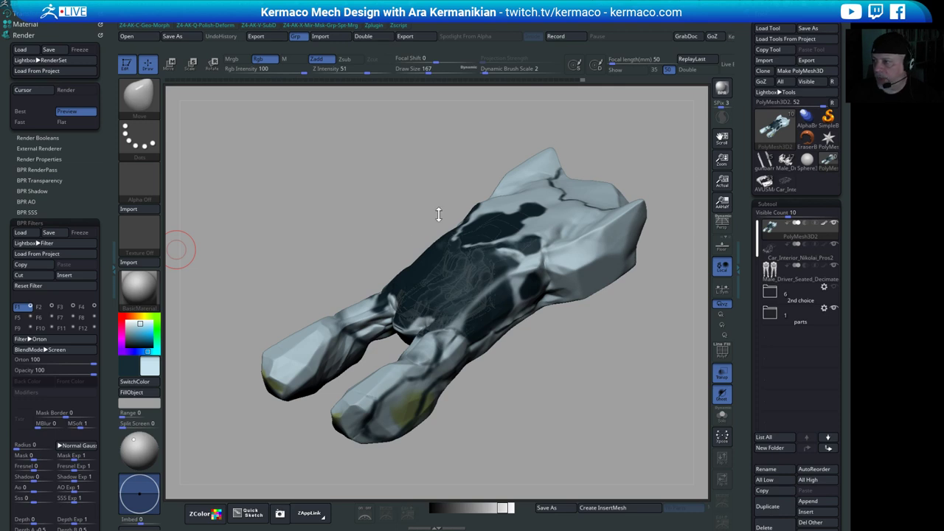
left_click_drag(570, 371, 485, 206)
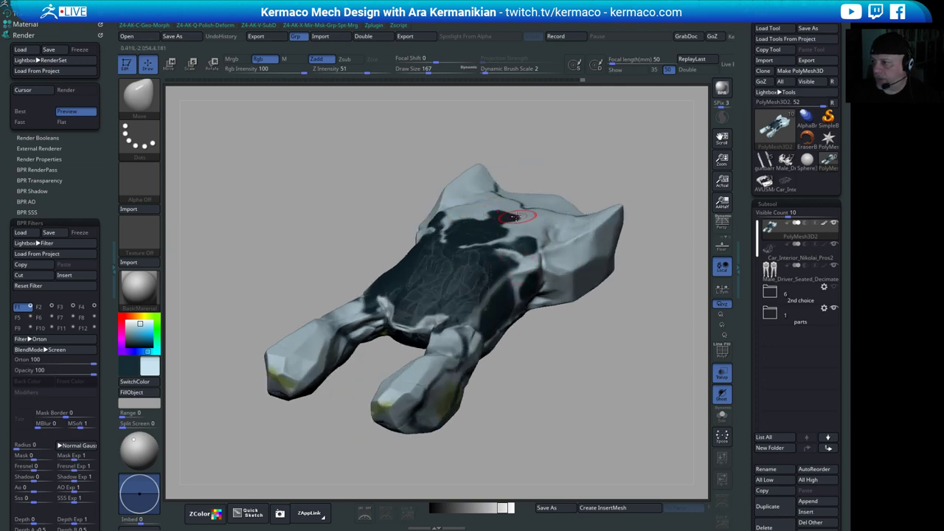
mouse_move(578, 353)
left_mouse_down()
mouse_move(592, 327)
mouse_move(609, 319)
mouse_move(498, 206)
left_mouse_up()
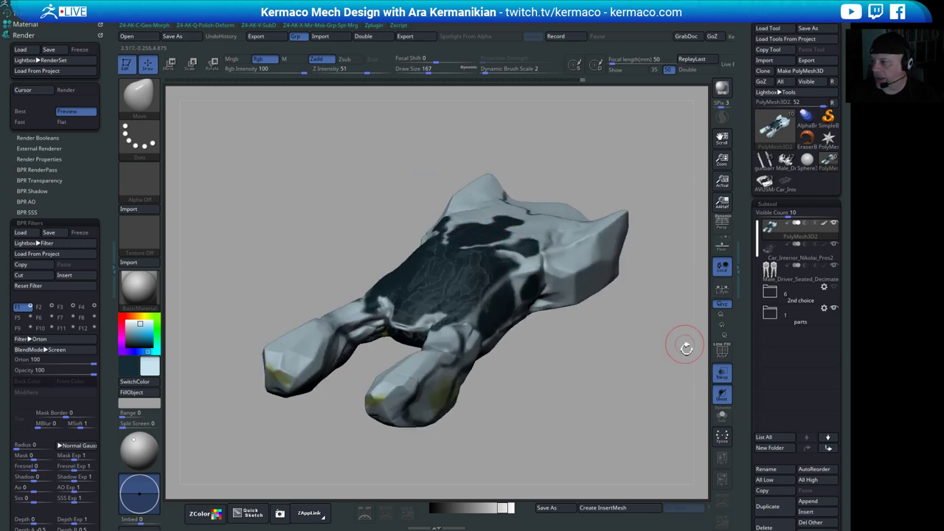
- Append a PolyMesh3D star as a new subtool, make it active and initialize it as a QCube
left_click(811, 502)
left_click(466, 402)
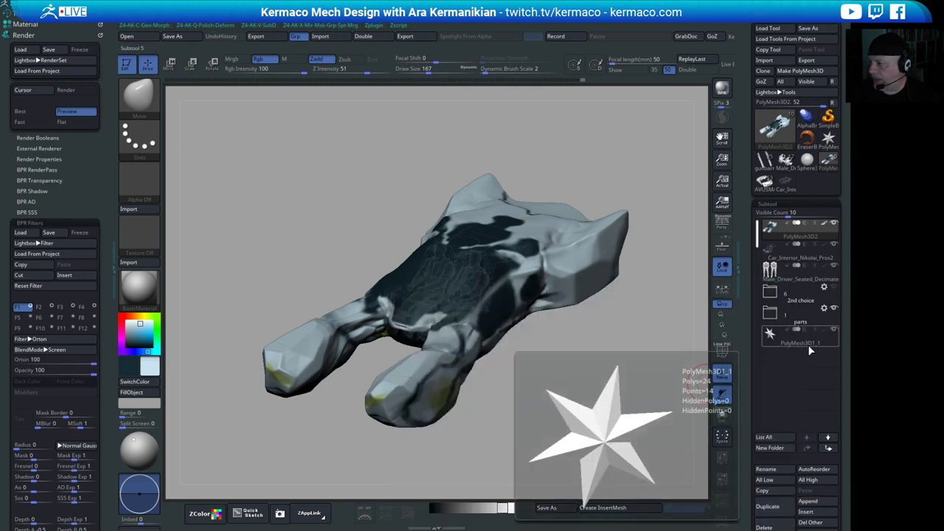
left_click(808, 344)
left_click_drag(750, 392, 740, 297)
scroll(740, 296, "down", 1)
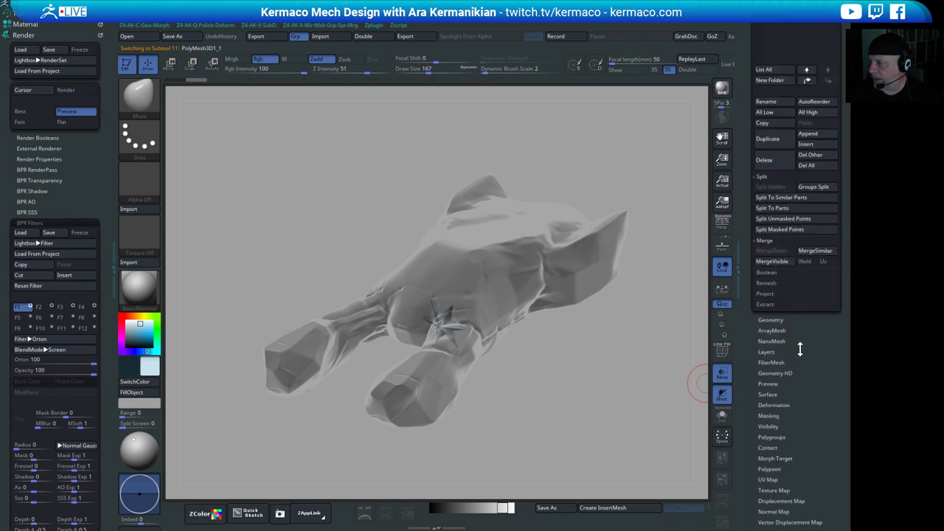
scroll(758, 463, "down", 10)
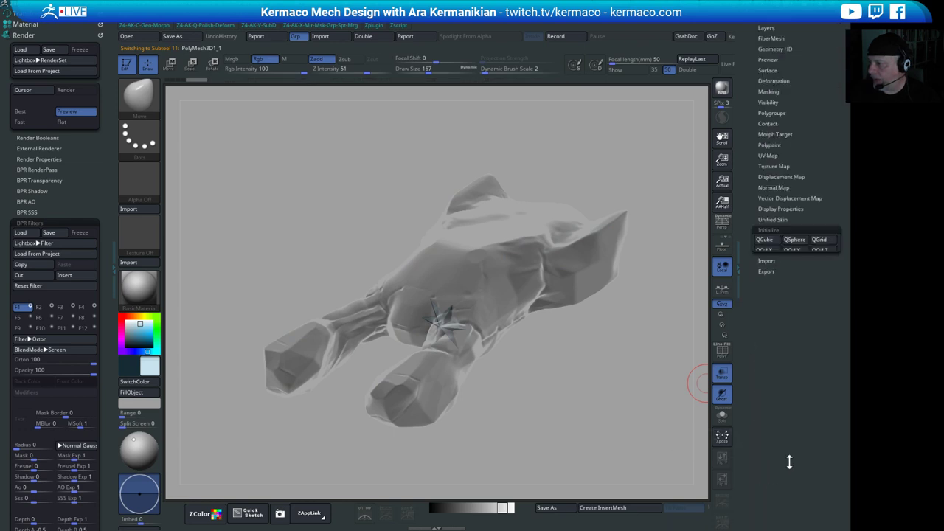
left_click(765, 104)
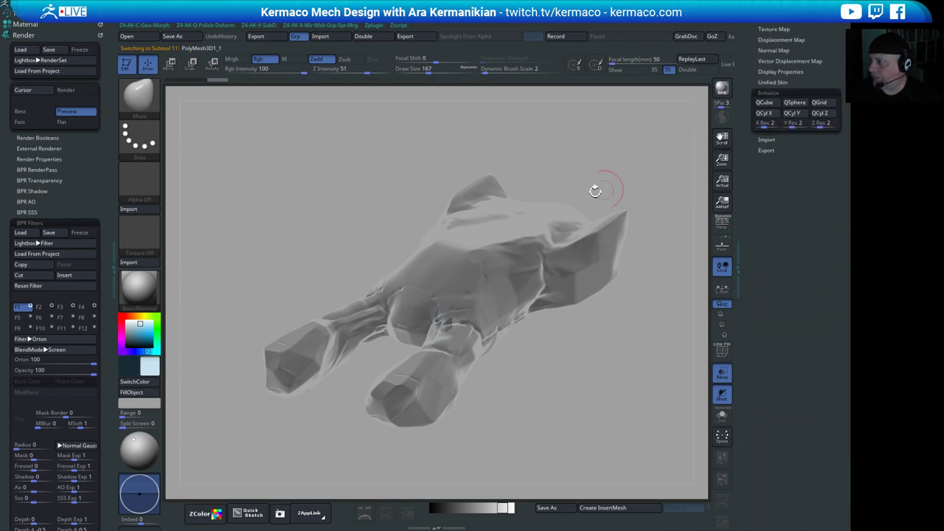
- Choose the ZModeler brush and bring the subtool list back into view
key("b")
key("z")
key("m")
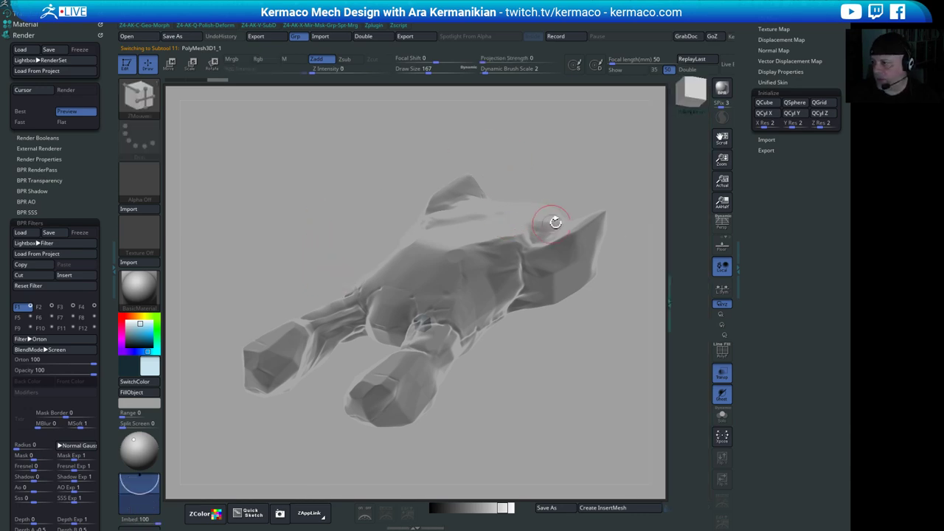
scroll(775, 267, "up", 5)
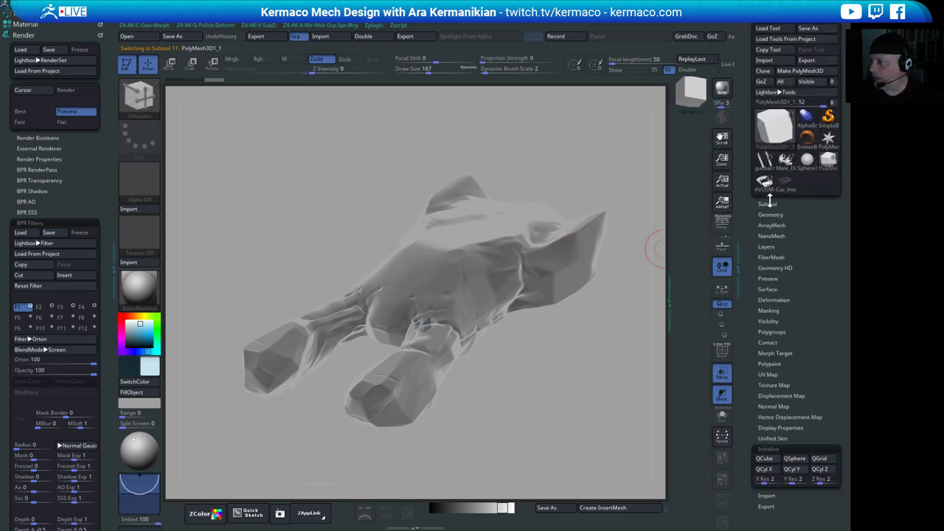
left_click(768, 204)
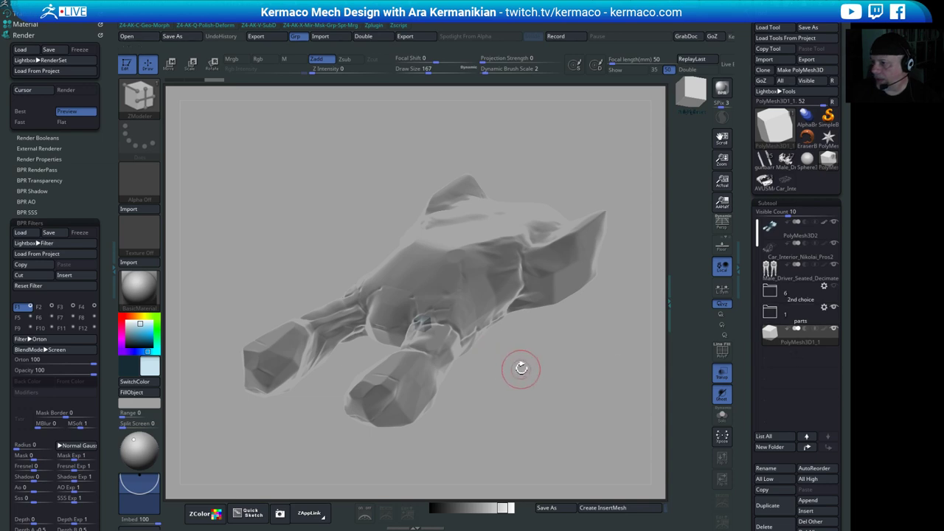
- Move the new cube up out of the vehicle body so it sits above its upper surface
left_click_drag(521, 367, 574, 349)
left_click_drag(553, 333, 489, 336)
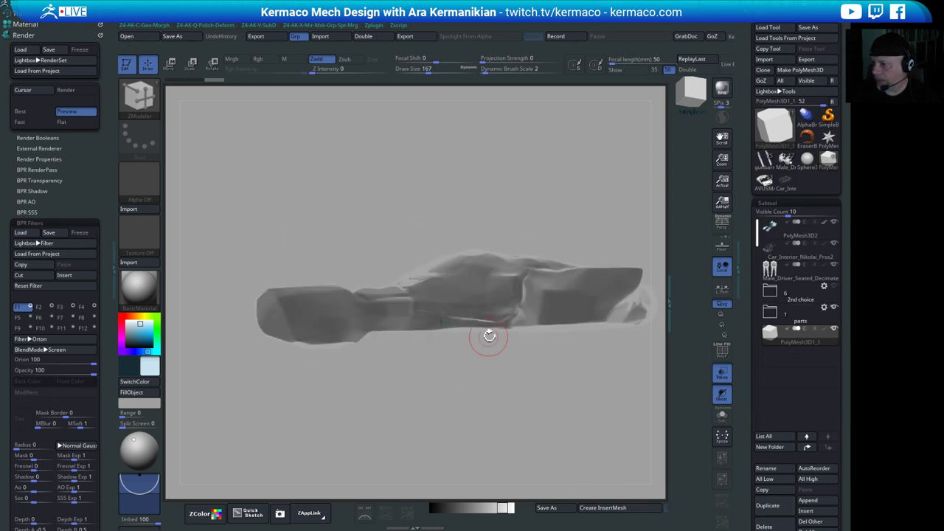
key("w")
left_click_drag(446, 280, 446, 166, "alt")
left_click_drag(556, 177, 571, 283)
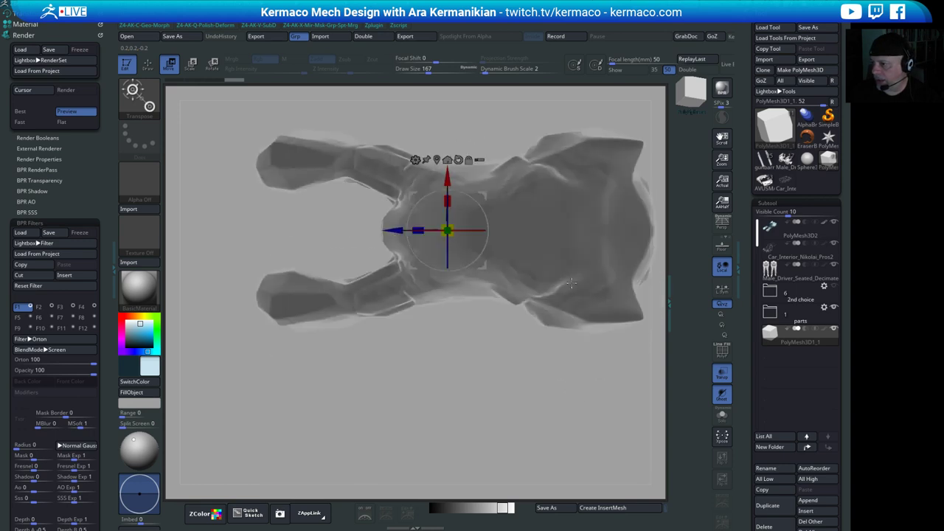
left_click_drag(501, 384, 522, 237)
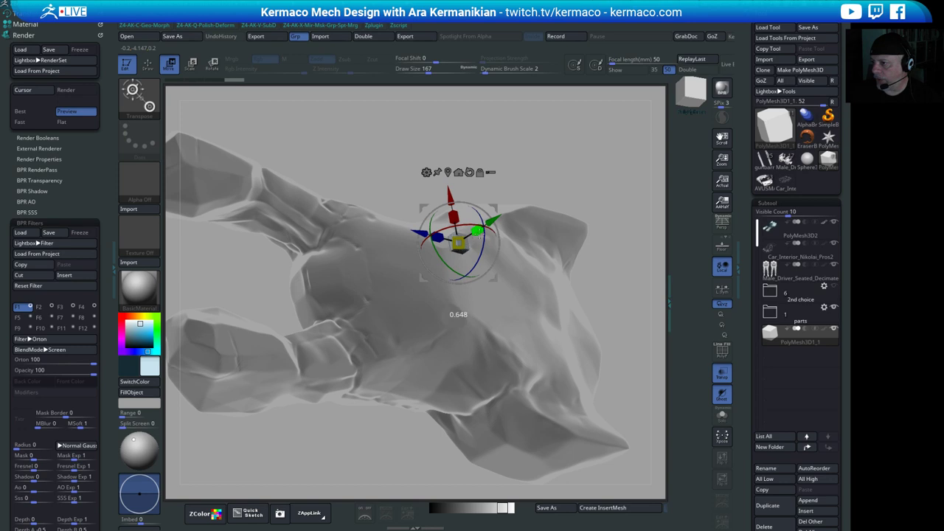
left_click_drag(430, 236, 482, 269)
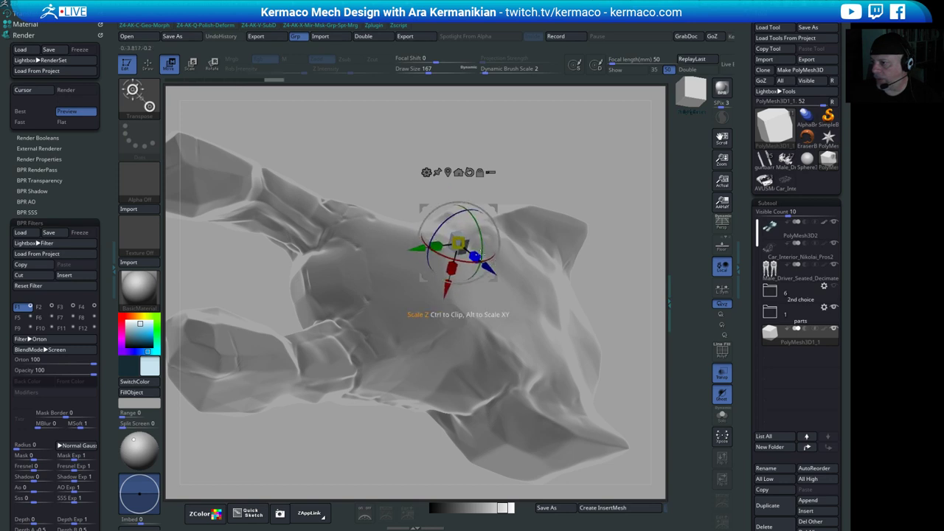
key("ctrl+z")
left_click_drag(423, 235, 489, 239)
key("ctrl+z")
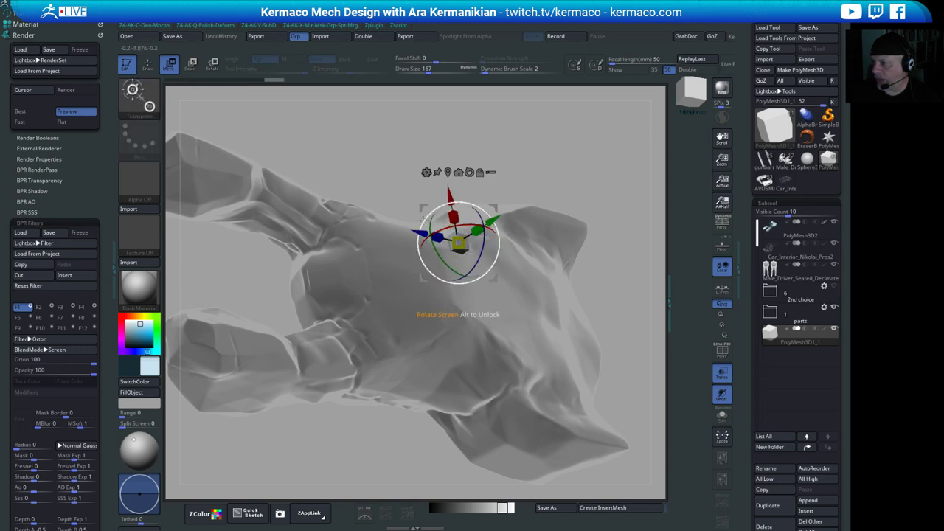
- Enlarge the cube above the vehicle body and flatten it vertically into a low block
left_click_drag(420, 233, 486, 253)
left_click_drag(454, 133, 506, 145, "alt")
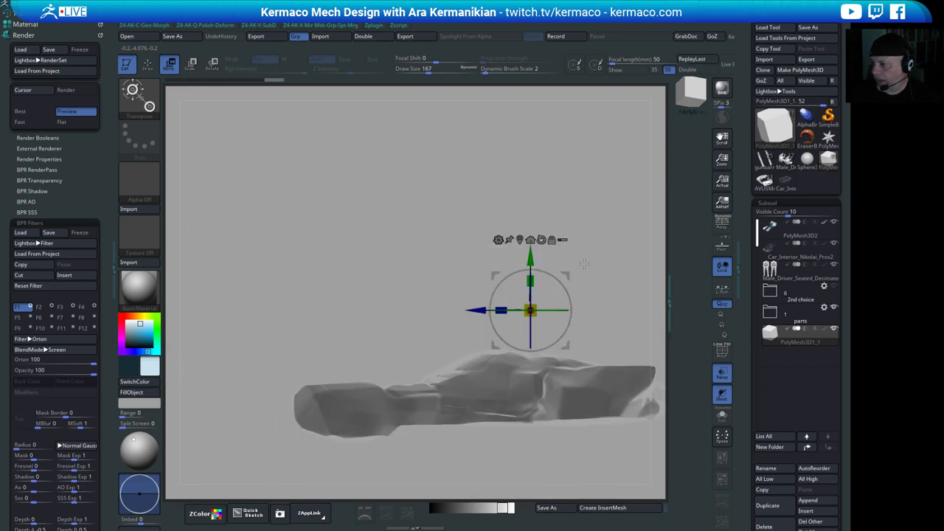
left_click_drag(528, 254, 527, 265)
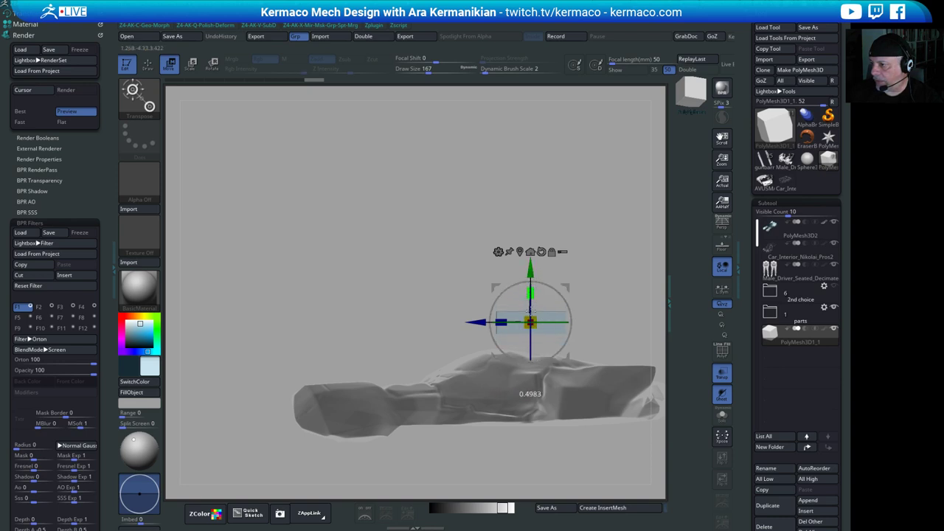
- Narrow the block slightly, and shift it about 1.1 rearward and down toward the vehicle body
left_click_drag(623, 251, 543, 310)
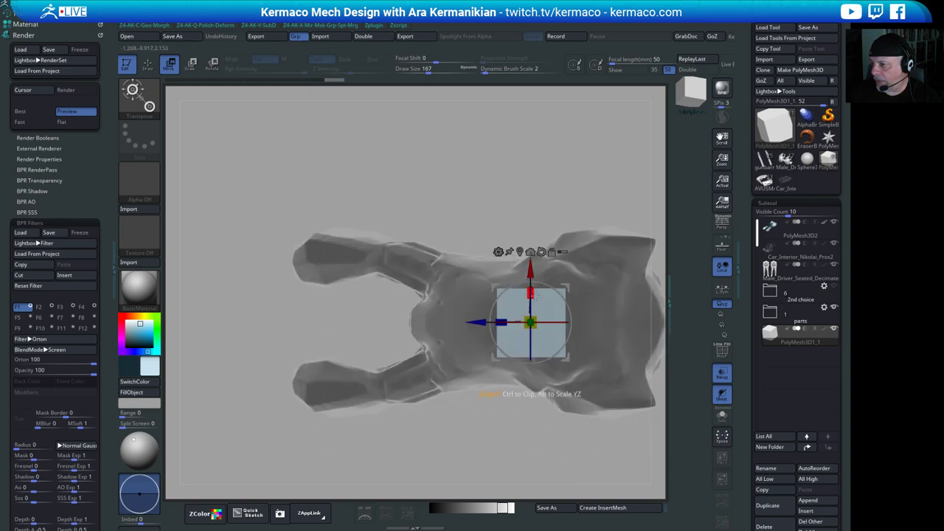
left_click_drag(465, 322, 499, 321, "alt")
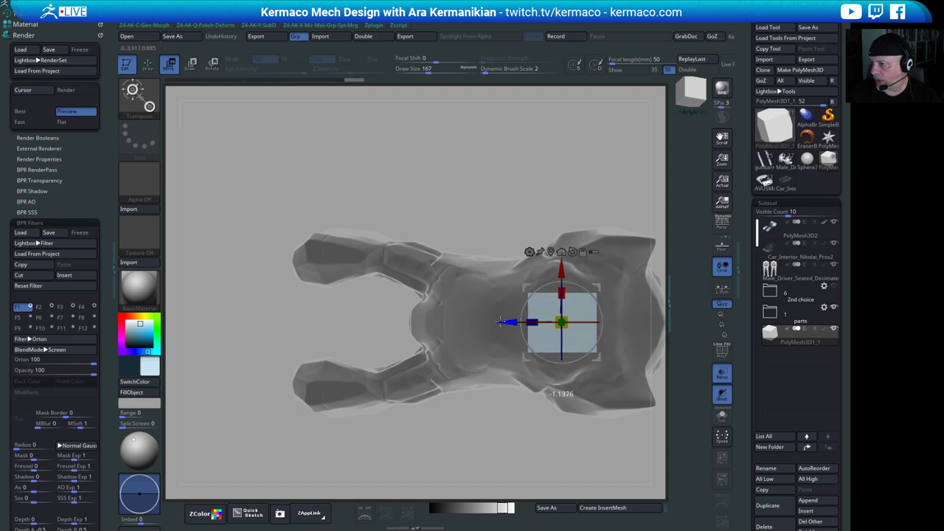
left_click_drag(439, 435, 579, 292)
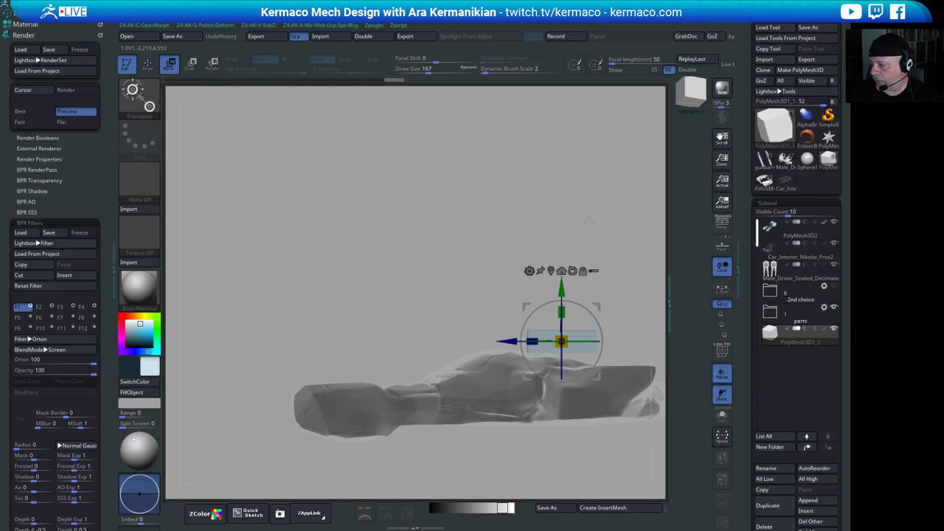
- Show the polygon wireframe on the block and return to ZModeler drawing mode
right_click_drag(589, 221, 588, 278, "alt")
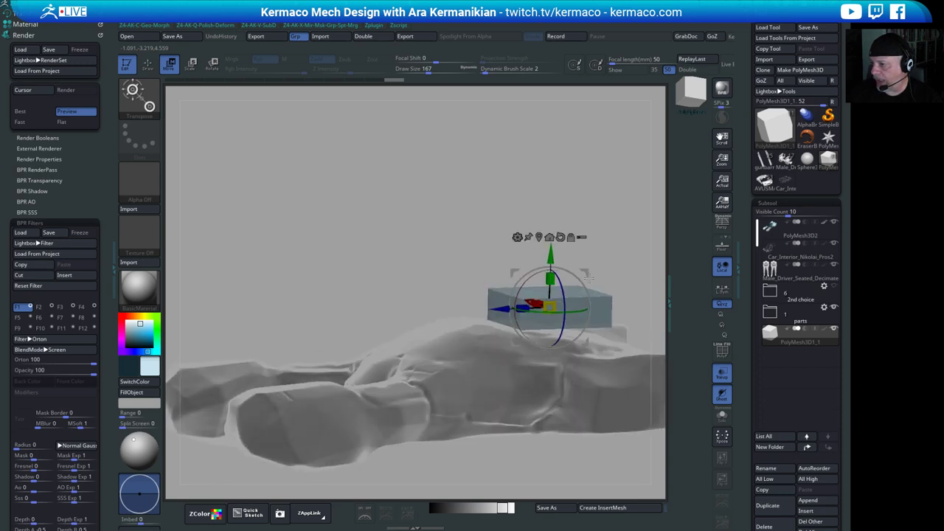
mouse_move(588, 277)
left_mouse_down()
mouse_move(595, 207)
mouse_move(609, 194)
mouse_move(609, 217)
mouse_move(621, 212)
left_mouse_up()
left_click(728, 353)
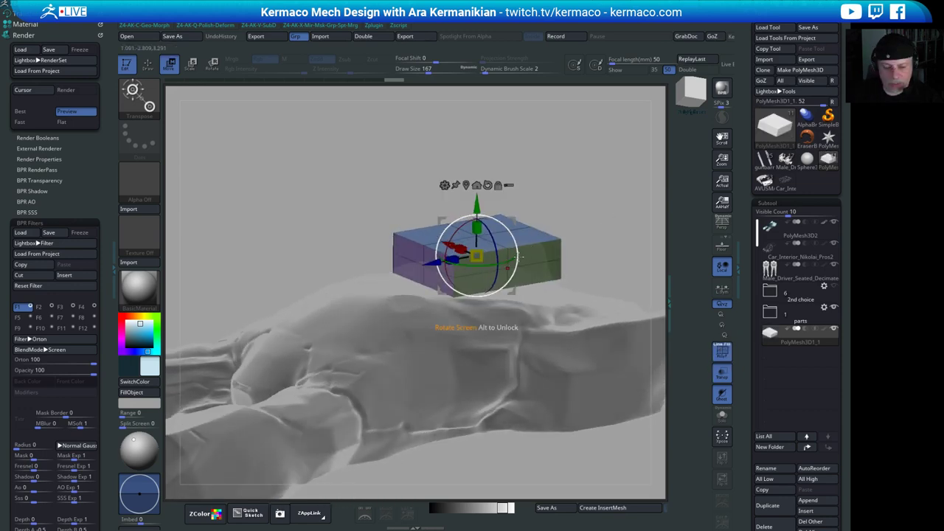
key("q")
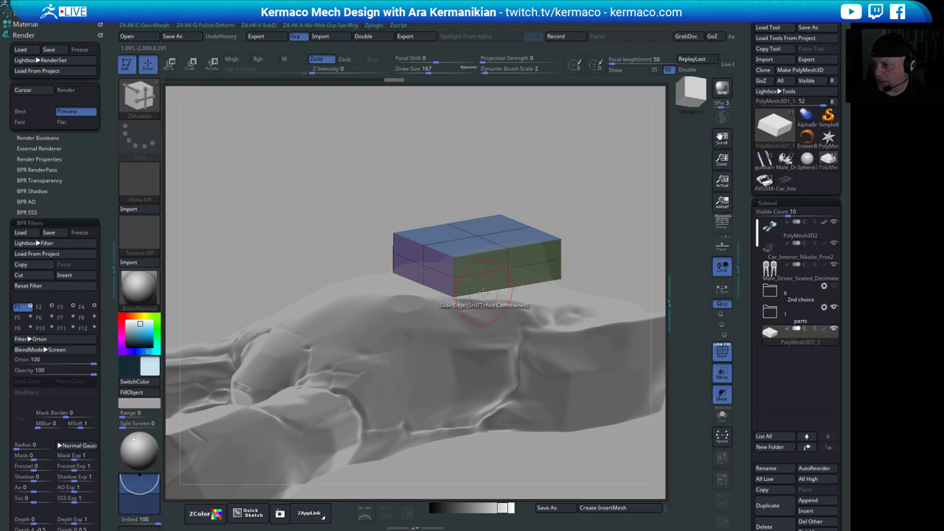
- Undo a trial QMesh cut on one corner of the block and activate symmetry
left_click_drag(466, 246, 467, 254)
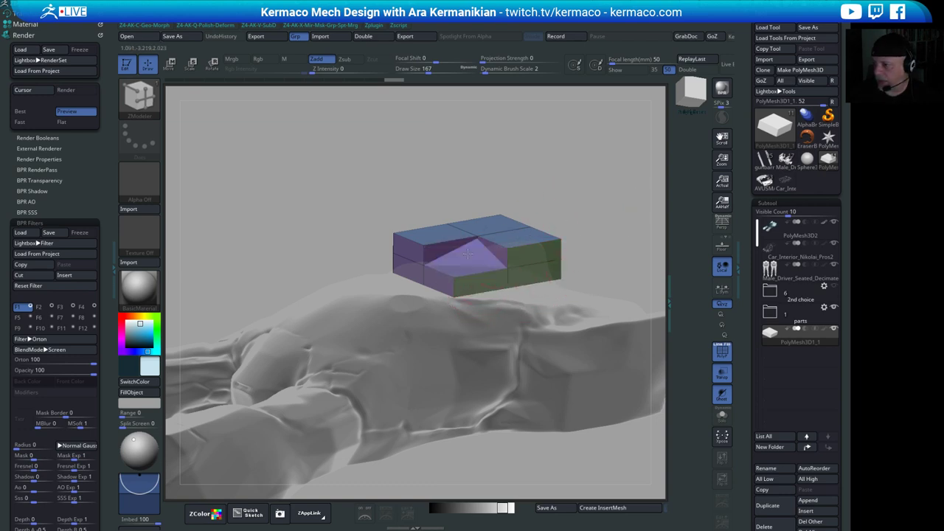
key("ctrl+z")
key("ctrl+space")
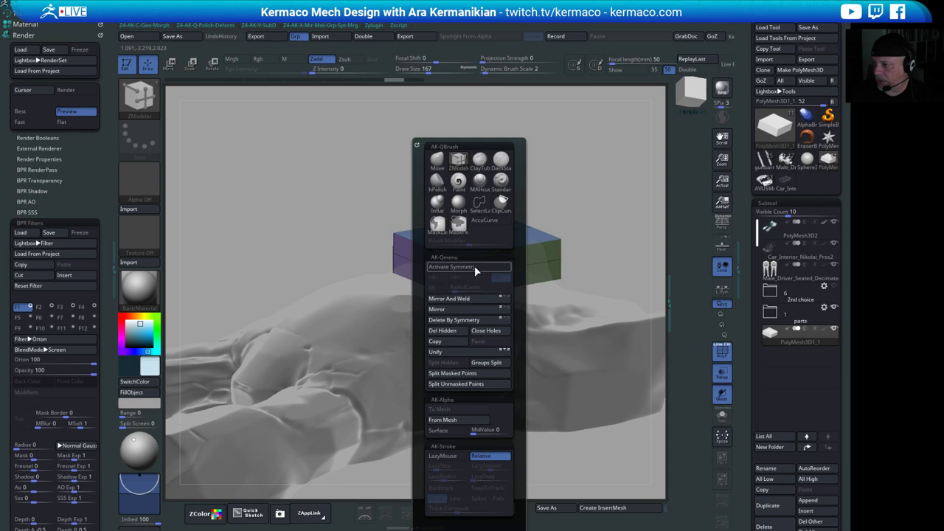
left_click(474, 267)
left_click_drag(473, 238, 465, 275)
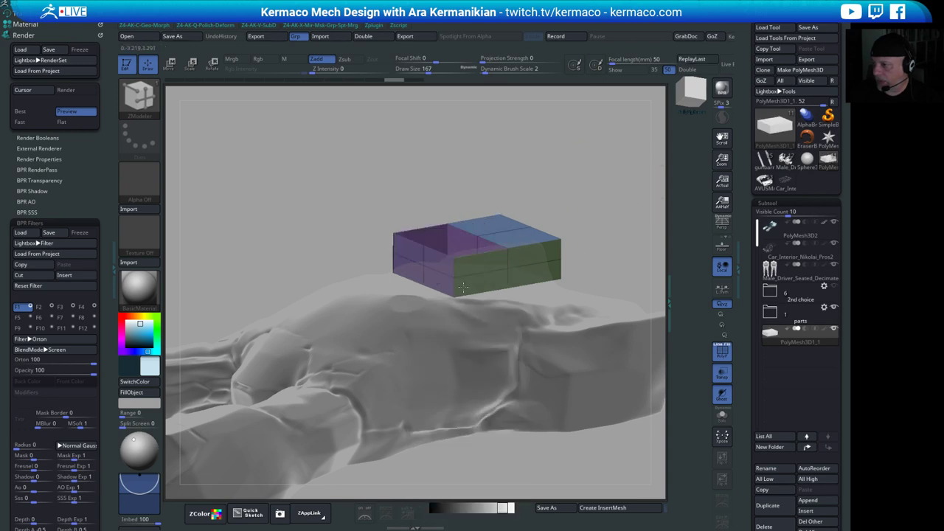
key("ctrl+z")
key("ctrl+z")
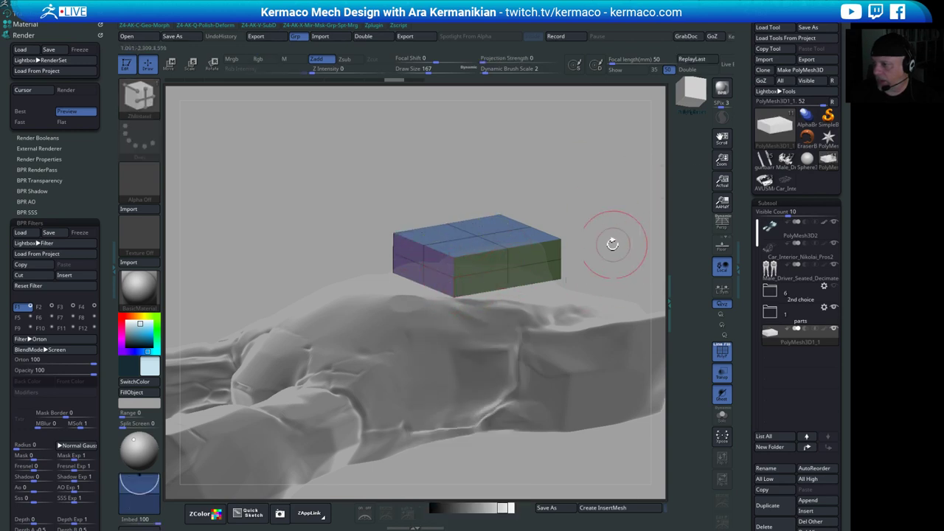
- Cut away the block's lower front half with QMesh and extrude its upper rear side polygons outward symmetrically
left_click_drag(611, 244, 610, 218)
left_click_drag(440, 272, 463, 276)
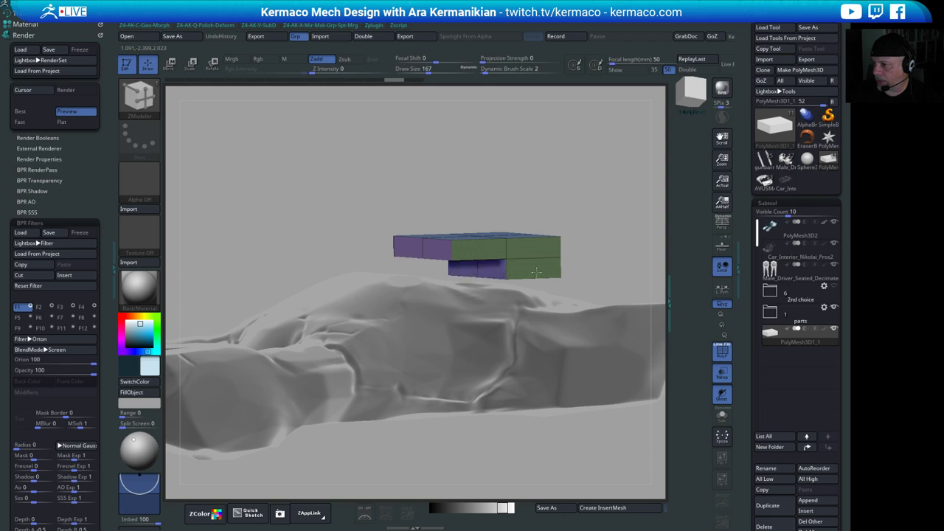
left_click_drag(614, 186, 577, 288)
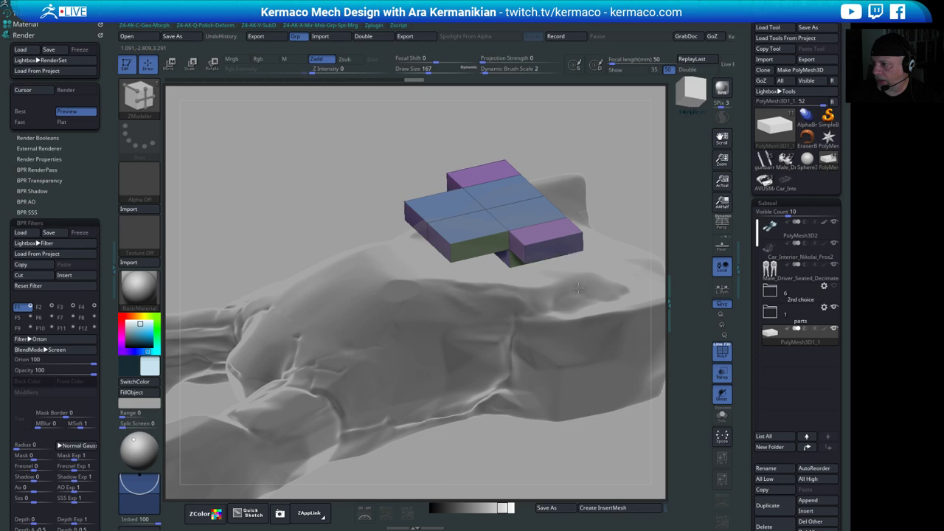
- Fill the notched side corners with diagonal faces and raise the block's top polygons with QMesh
left_click(499, 255)
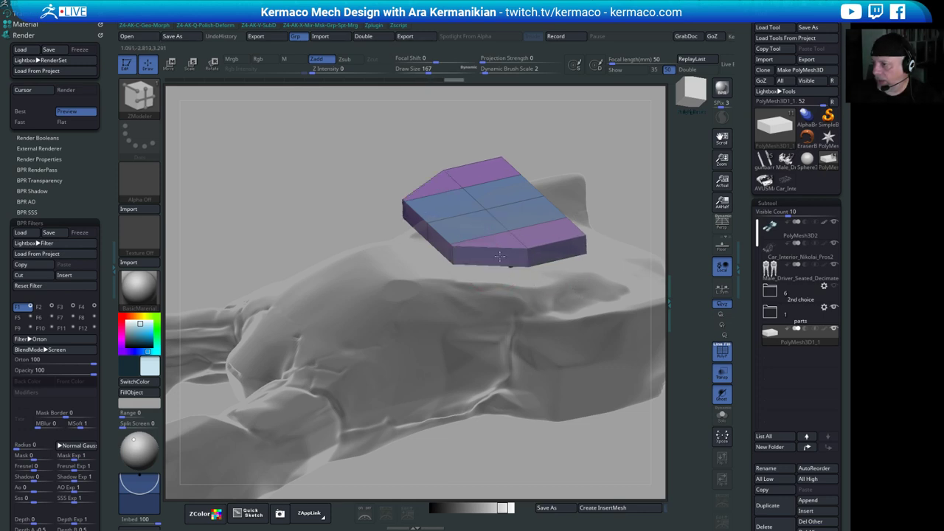
left_click_drag(516, 210, 529, 201)
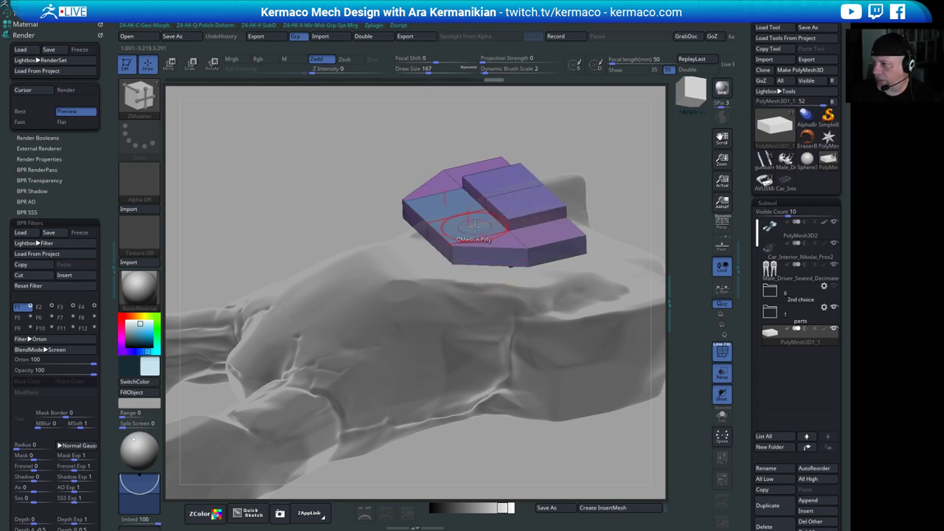
left_click_drag(474, 226, 491, 237)
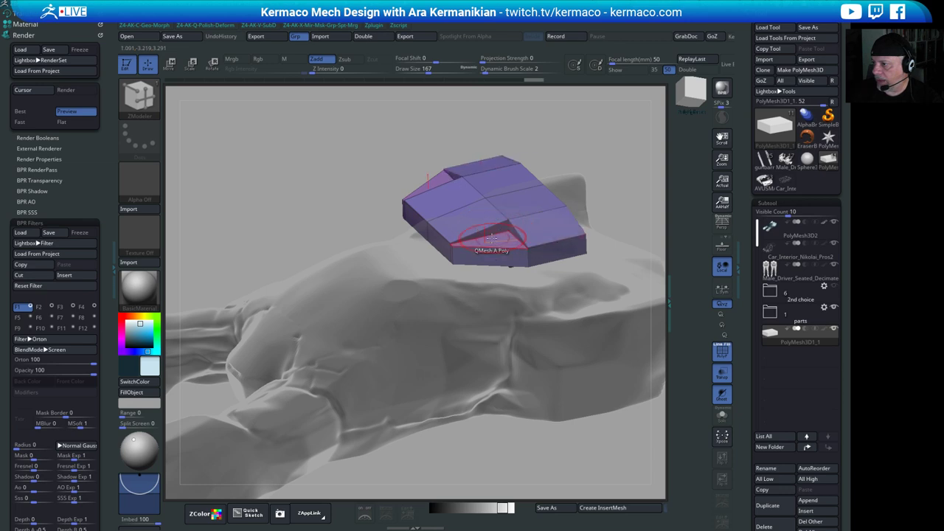
- Shift the block vertically by about 0.1 above the vehicle body and check its placement from above
left_click_drag(605, 107, 488, 244)
key("w")
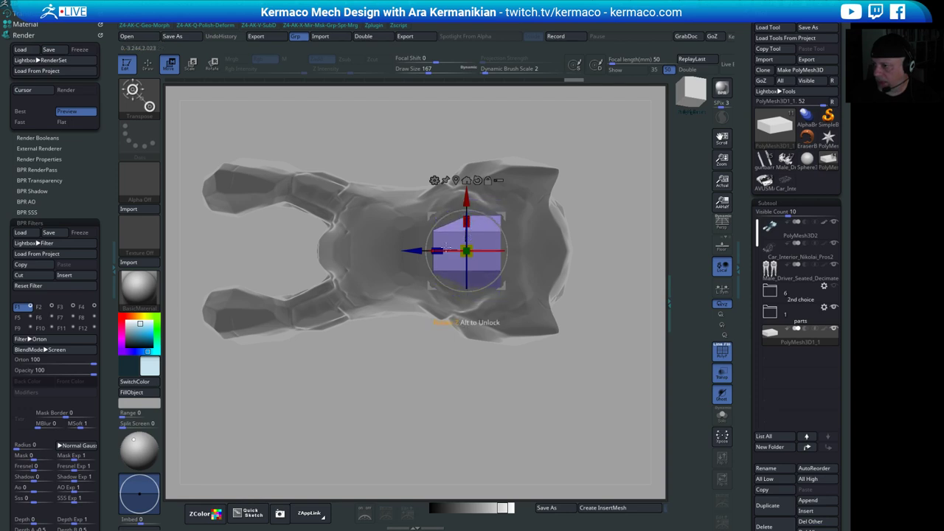
left_click_drag(628, 259, 462, 208)
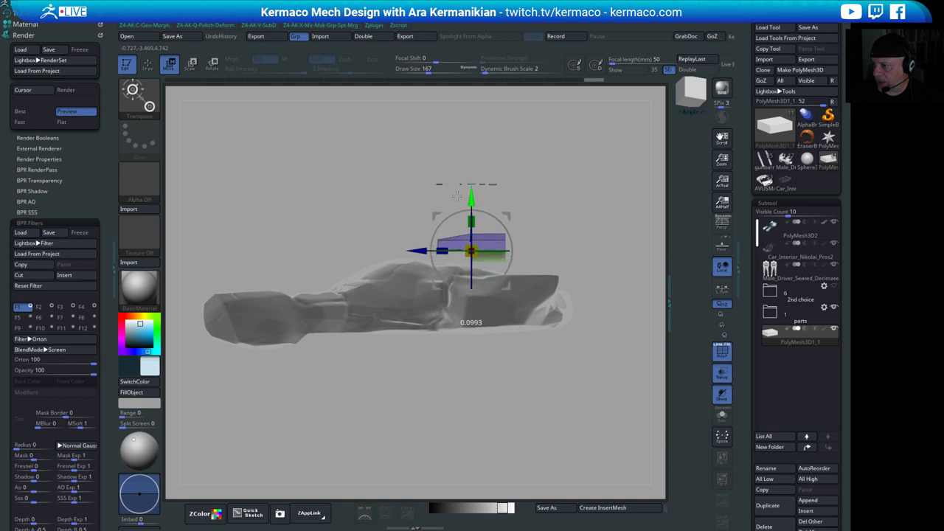
left_click_drag(550, 182, 486, 249)
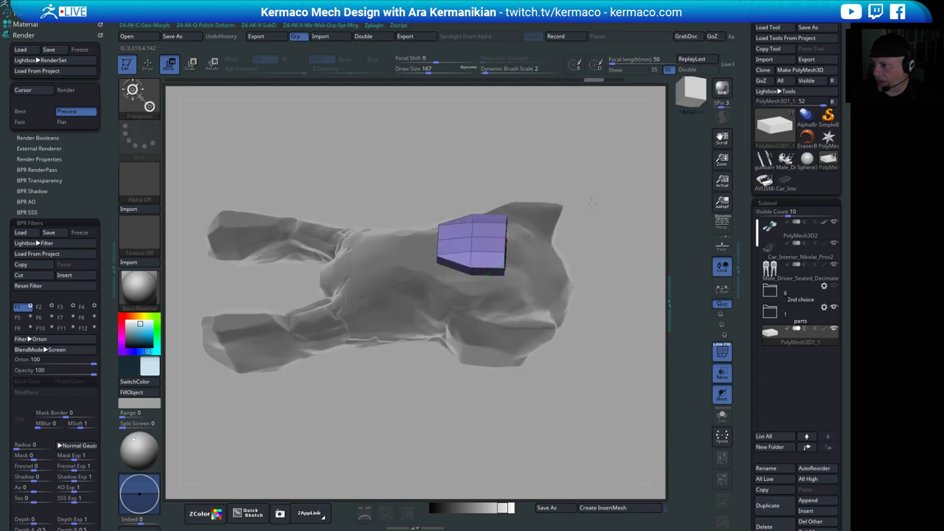
- Examine the block's front, side and stepped underside up close
left_click_drag(592, 203, 528, 272)
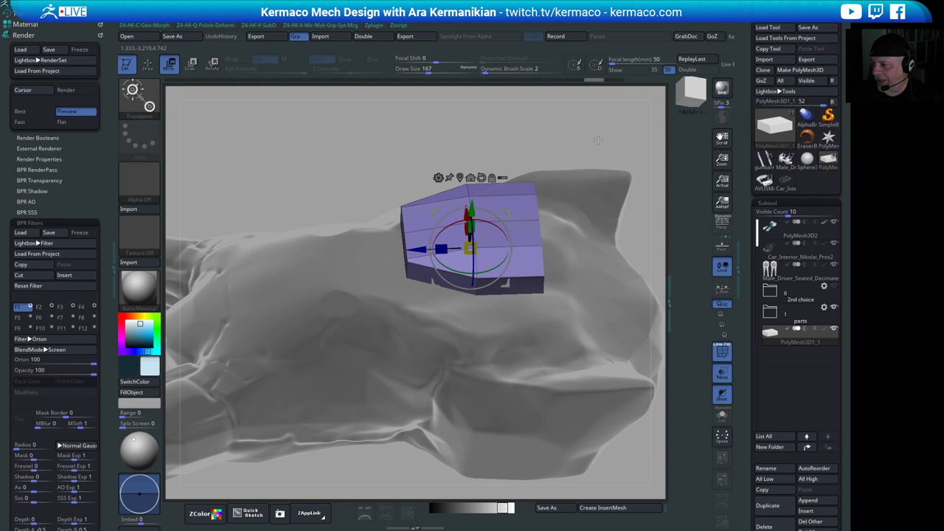
left_click_drag(598, 139, 562, 174, "shift")
left_click_drag(618, 238, 347, 269)
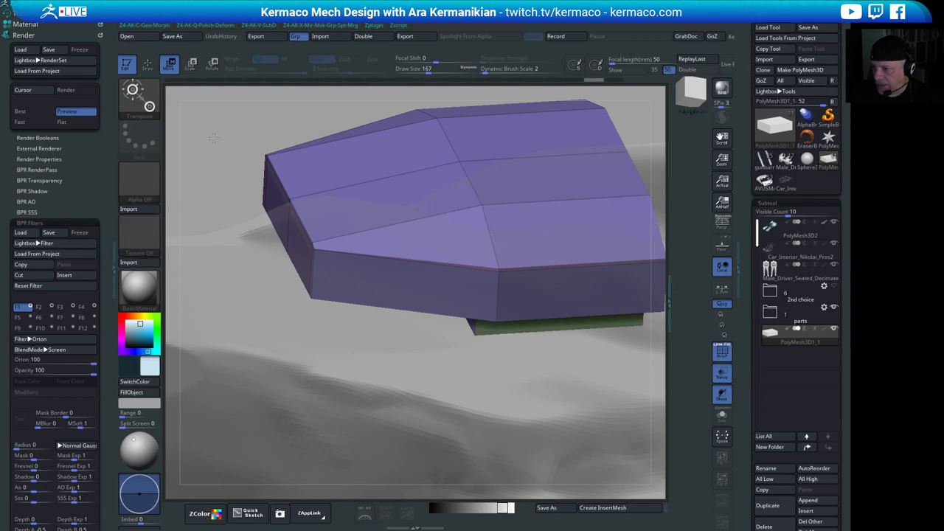
left_click_drag(213, 138, 325, 196)
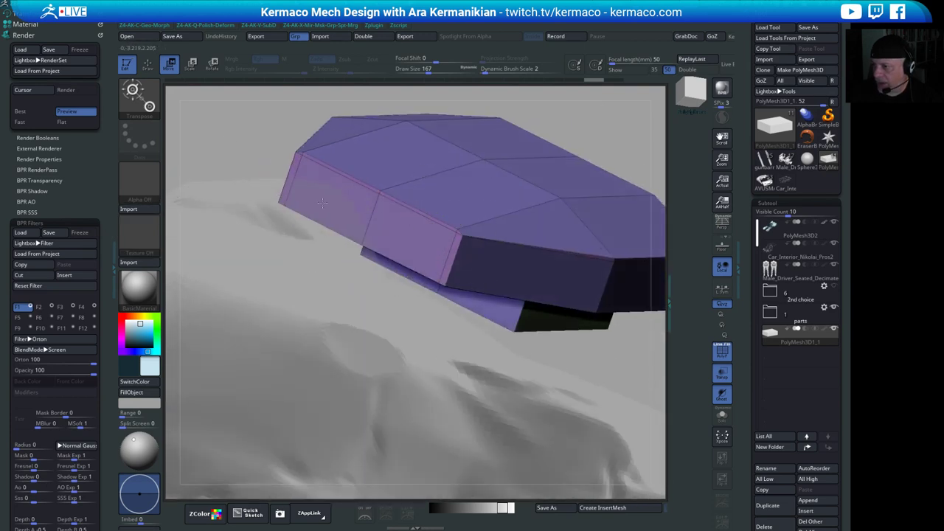
- Clip the block's rear side corners and its short rear extension at angles with symmetrical ClipCurve cuts
key("q")
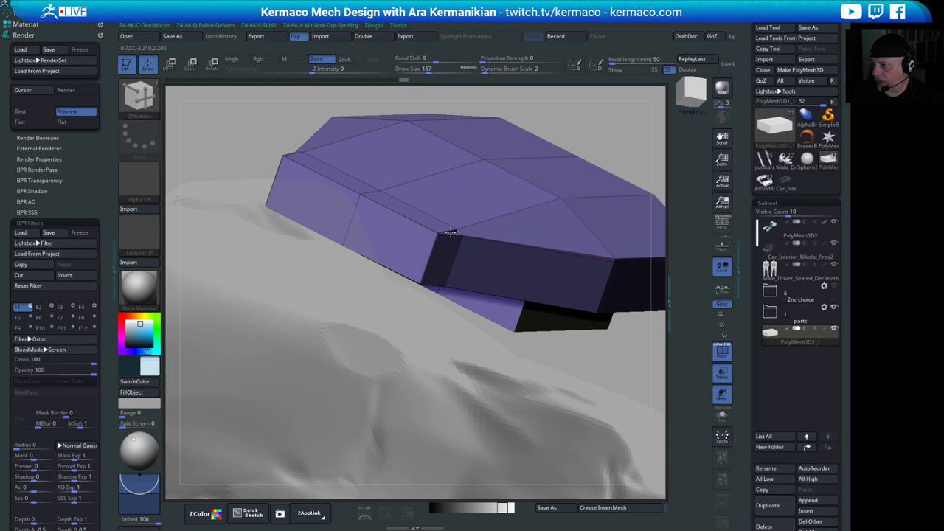
mouse_move(632, 112)
left_mouse_down()
mouse_move(565, 133)
mouse_move(613, 137)
mouse_move(497, 182)
mouse_move(543, 153)
mouse_move(497, 179)
left_mouse_up()
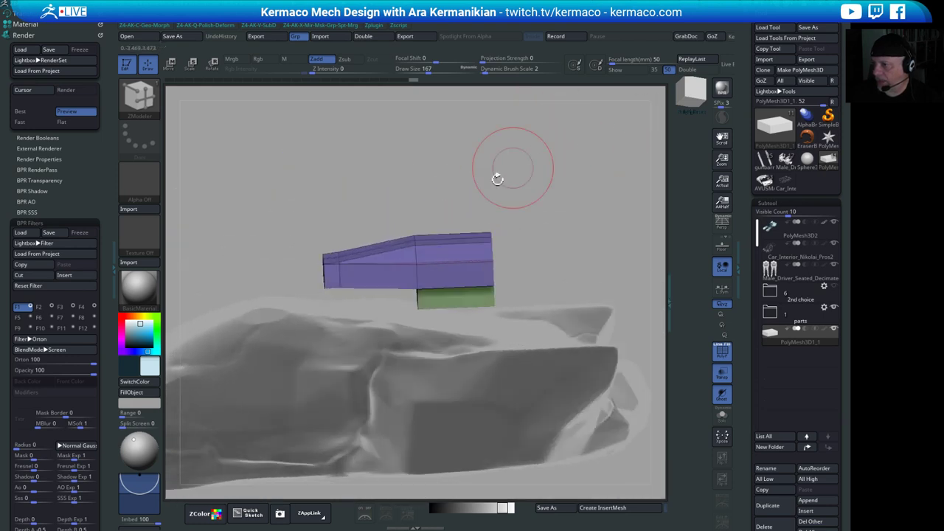
left_click_drag(506, 253, 459, 316)
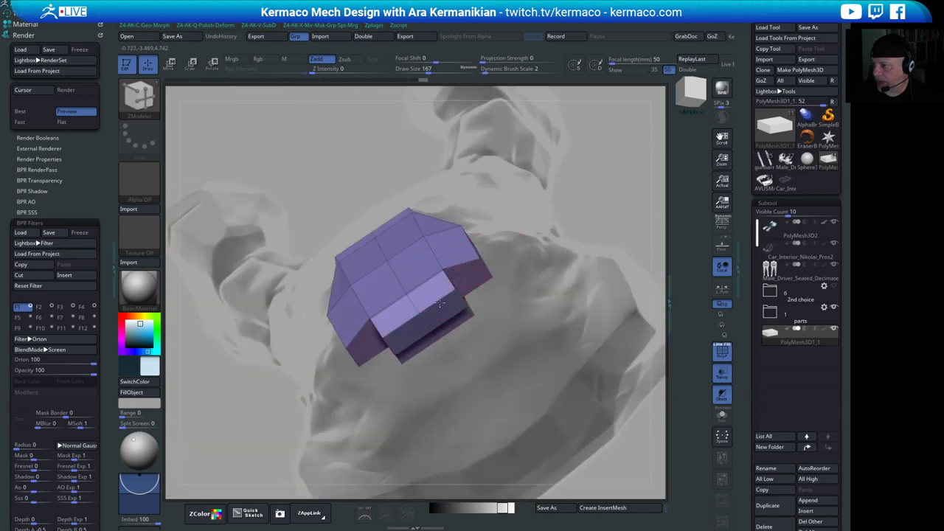
left_click_drag(582, 221, 541, 293)
key("ctrl+shift")
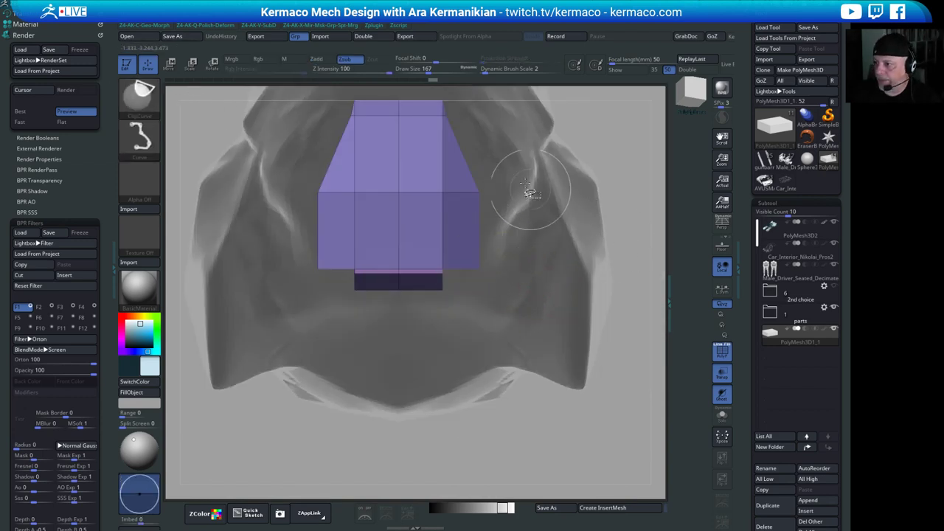
mouse_move(529, 190)
left_mouse_down("ctrl+shift")
mouse_move(371, 386)
mouse_move(422, 366)
left_mouse_up("ctrl+shift")
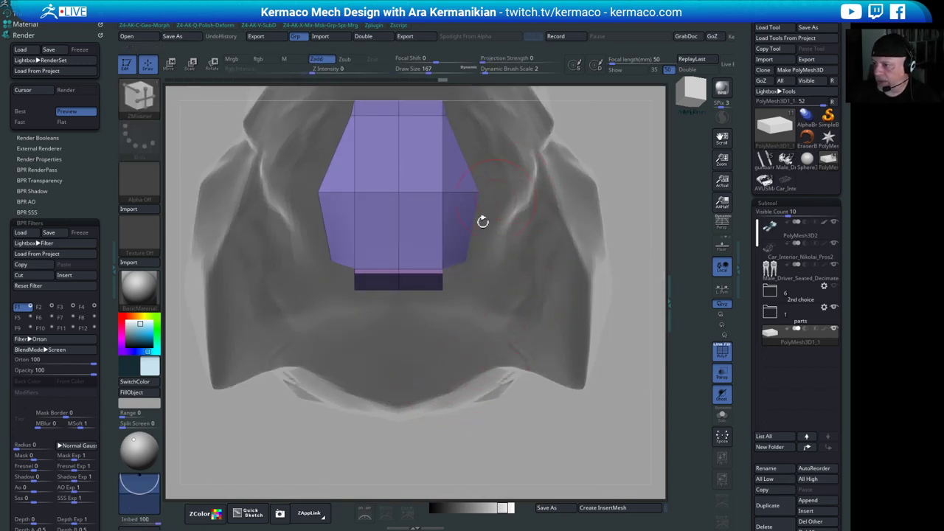
left_click_drag(486, 258, 370, 348, "ctrl+shift")
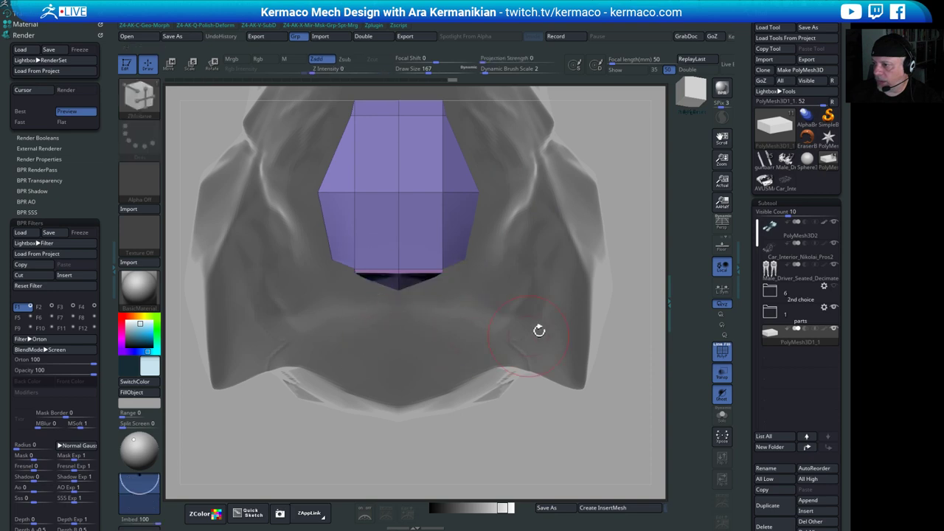
mouse_move(454, 317)
left_mouse_down("ctrl+shift")
mouse_move(273, 322)
mouse_move(284, 288)
left_mouse_up("ctrl+shift")
mouse_move(646, 235)
left_mouse_down()
mouse_move(600, 164)
mouse_move(607, 143)
mouse_move(375, 309)
mouse_move(473, 306)
left_mouse_up()
left_click_drag(417, 300, 391, 278)
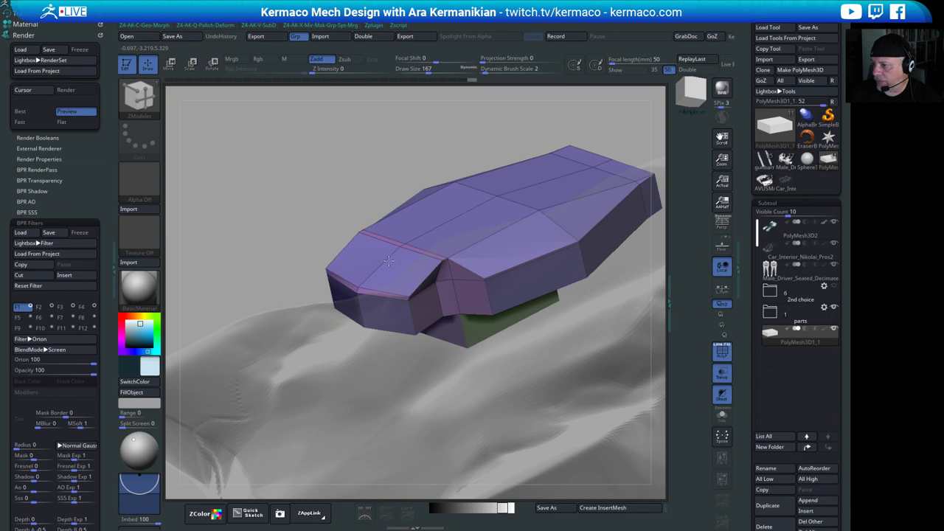
- Reshape the corners of the block's narrow front end with ZModeler's edge Slide and isolate the part
left_click_drag(553, 140, 566, 269, "alt")
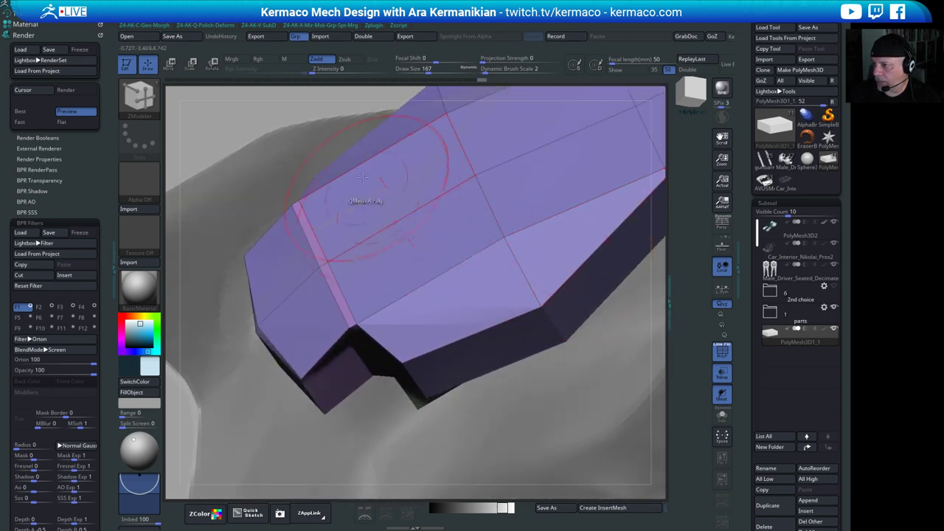
left_click_drag(347, 110, 280, 103, "alt")
left_click_drag(425, 148, 509, 243, "alt")
key("space")
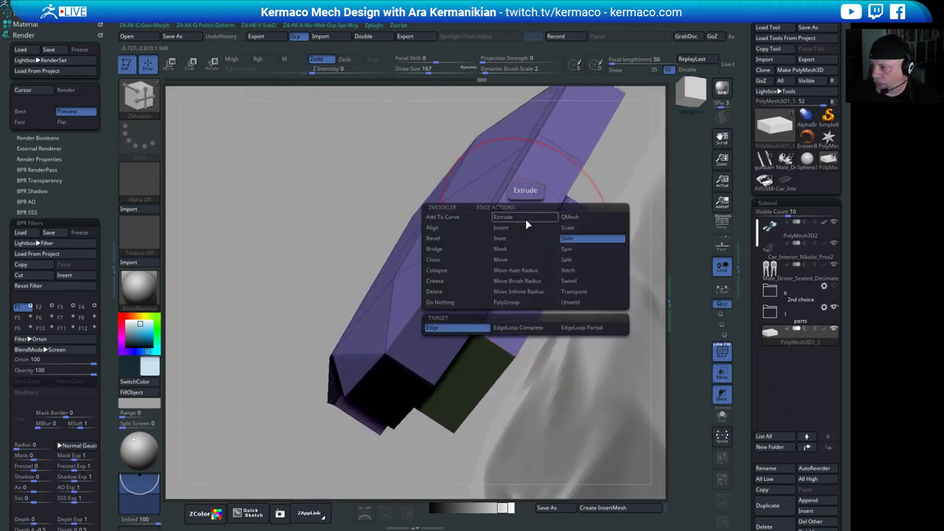
left_click(583, 260)
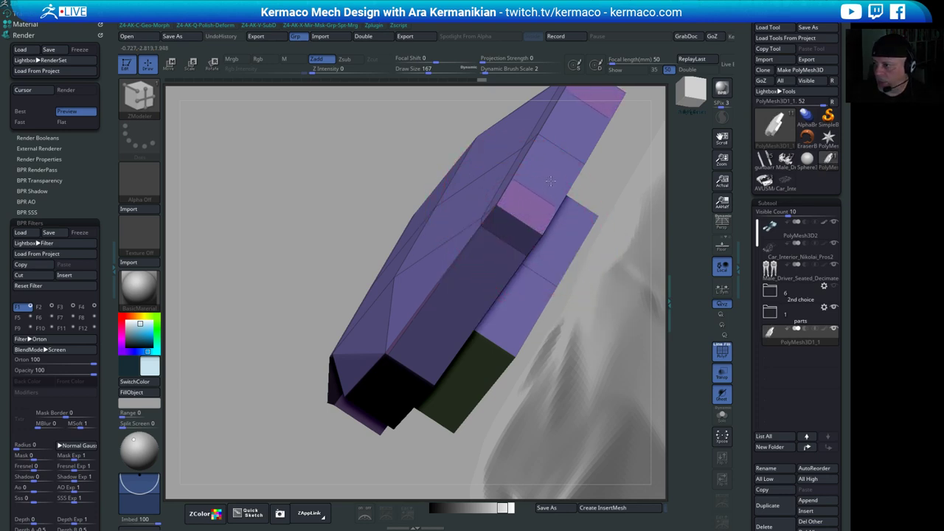
left_click_drag(317, 179, 450, 201)
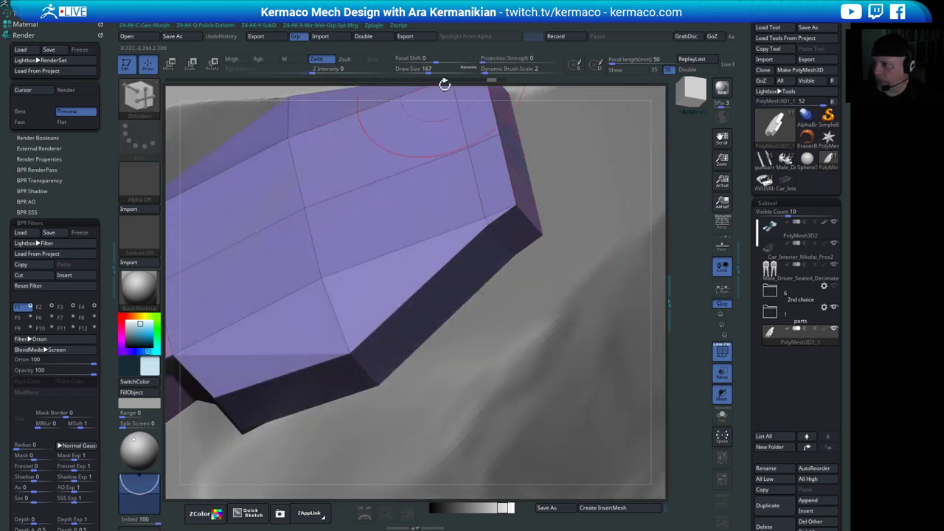
left_click_drag(445, 85, 476, 93)
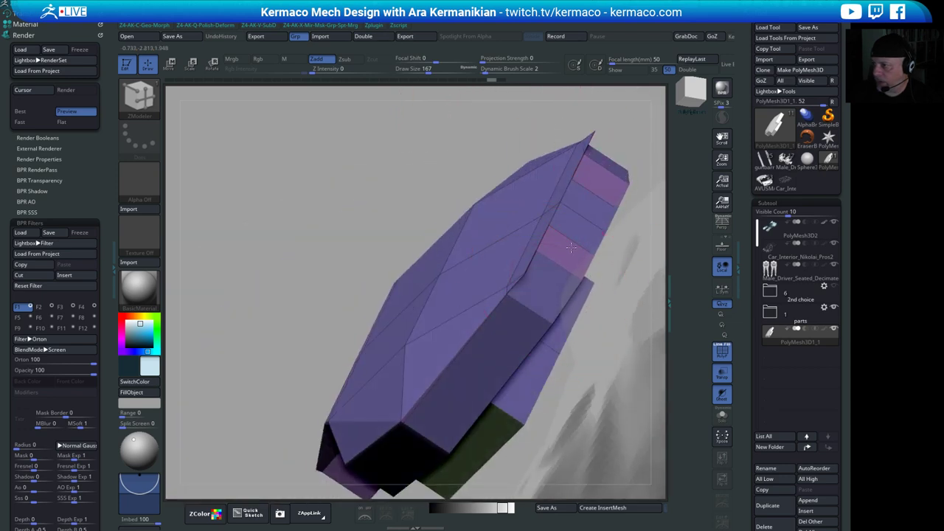
left_click_drag(570, 247, 554, 267)
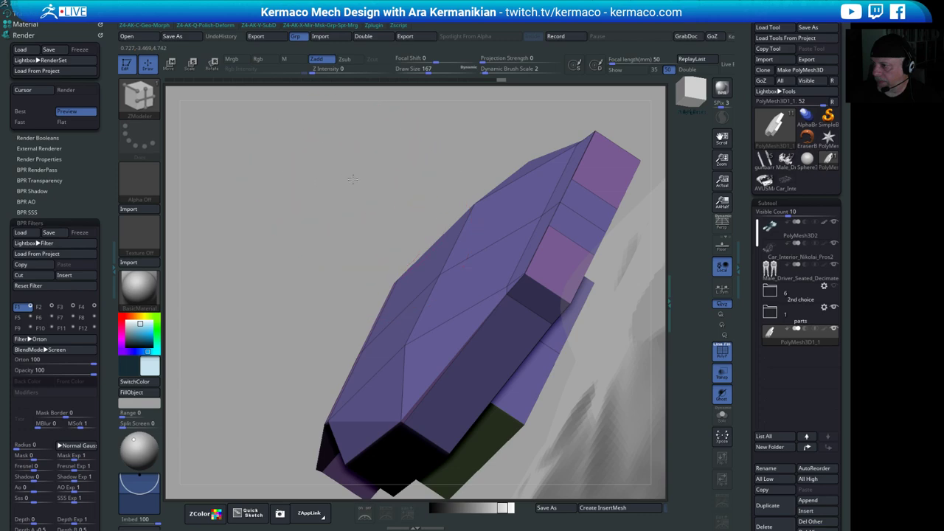
left_click_drag(353, 175, 583, 261)
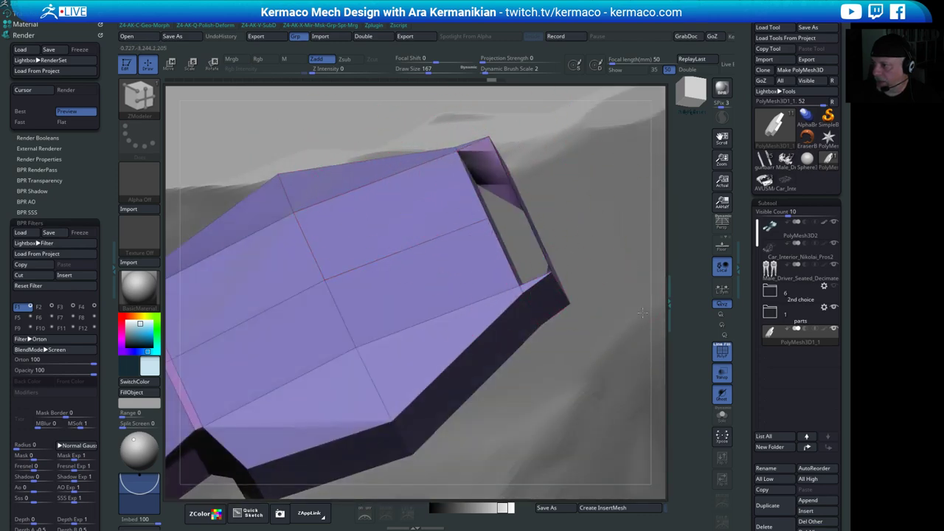
left_click_drag(435, 120, 449, 194)
left_click(722, 415)
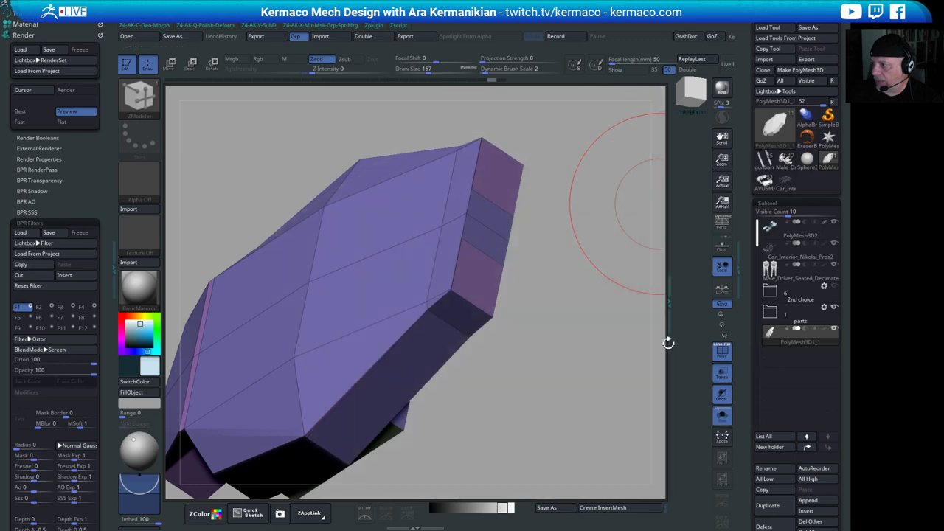
left_click_drag(600, 160, 510, 162)
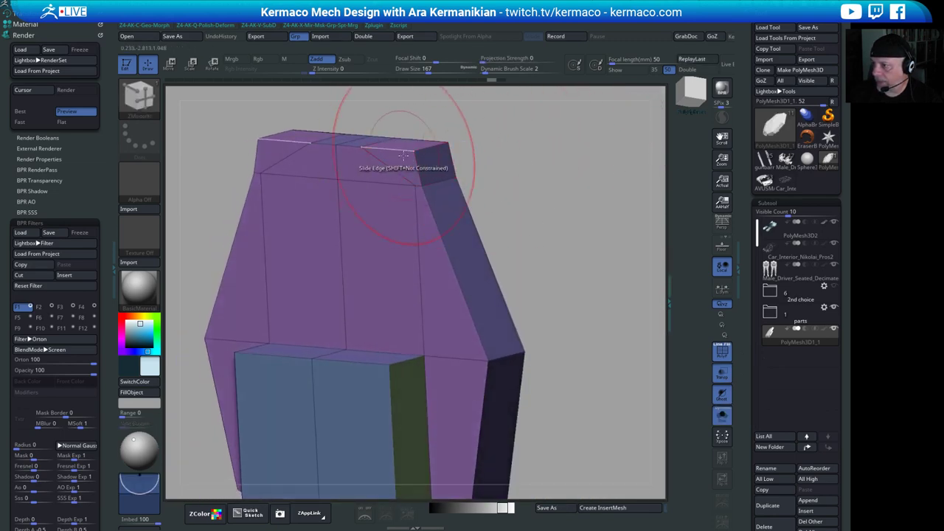
left_click_drag(402, 153, 514, 143)
key("ctrl+z")
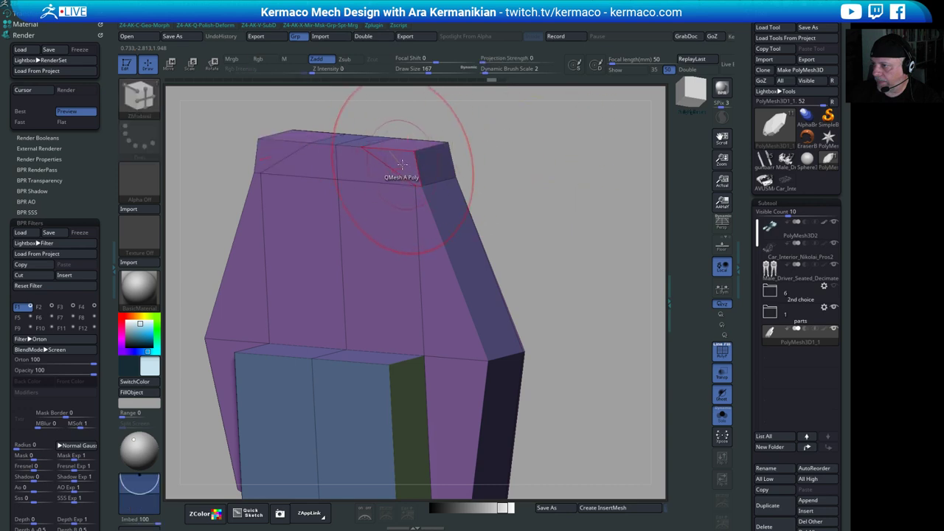
mouse_move(400, 163)
left_mouse_down()
mouse_move(584, 140)
mouse_move(575, 139)
mouse_move(569, 191)
mouse_move(305, 203)
mouse_move(317, 286)
mouse_move(336, 328)
mouse_move(254, 310)
left_mouse_up()
key("ctrl+z")
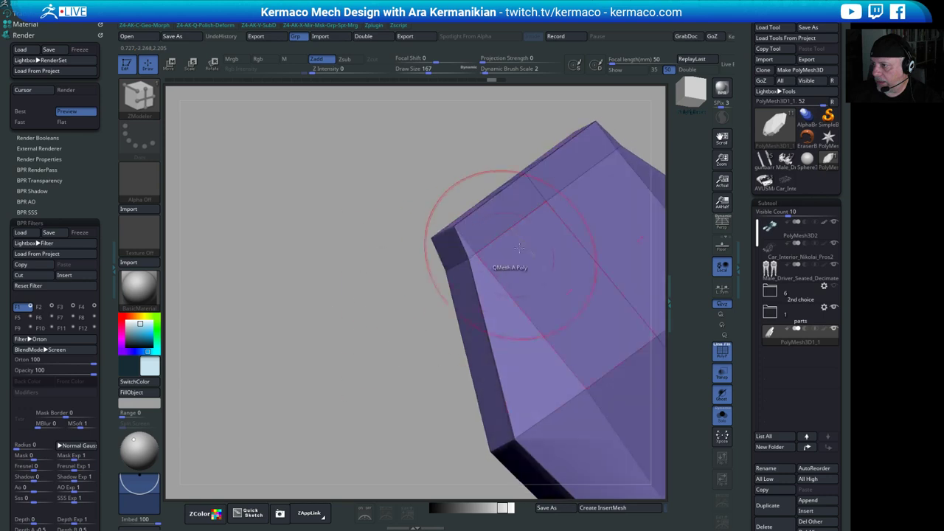
- Smooth the part's narrow front end and side edges into a rounder outline
left_click_drag(482, 235, 539, 185, "shift")
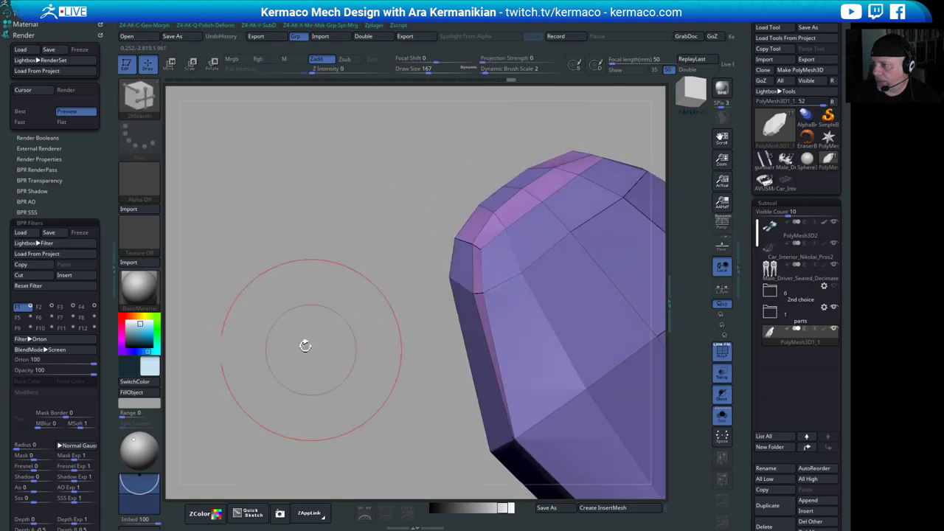
mouse_move(305, 343)
left_mouse_down()
mouse_move(251, 324)
mouse_move(276, 295)
mouse_move(294, 292)
left_mouse_up()
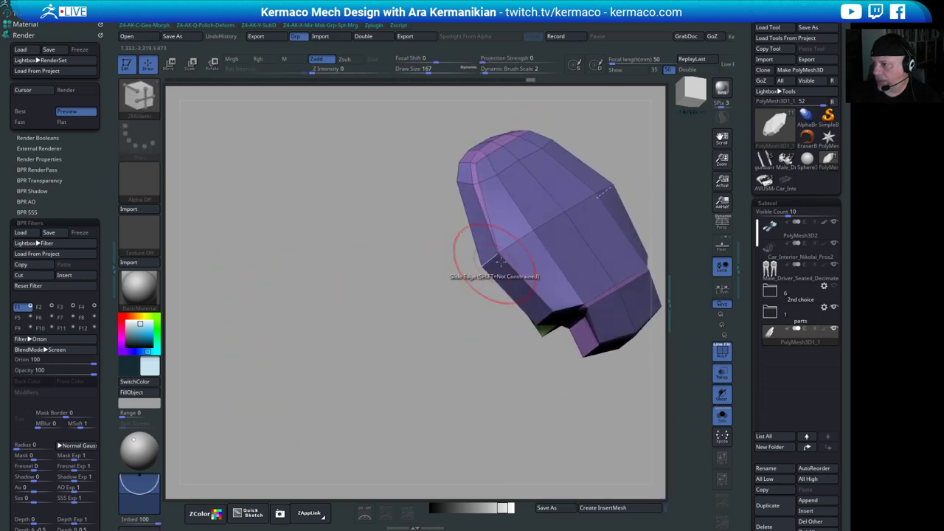
left_click_drag(486, 258, 510, 262, "shift")
left_click_drag(563, 301, 553, 305, "shift")
left_click_drag(495, 391, 238, 318)
left_click_drag(514, 291, 522, 291, "shift")
- Reduce the draw size to 108 and smooth the rear extension and the lower edges around it
key("s")
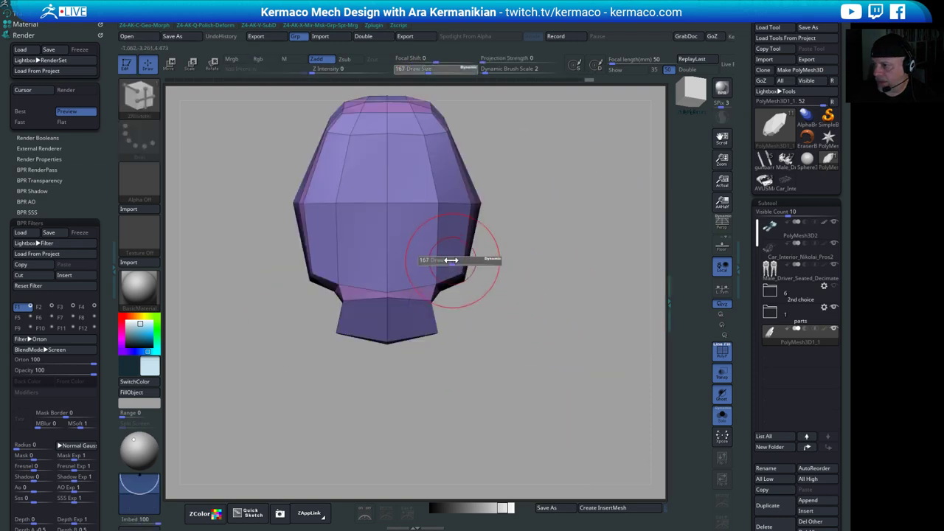
left_click_drag(447, 259, 459, 269)
key("shift")
mouse_move(519, 315)
left_mouse_down("shift")
mouse_move(413, 339)
mouse_move(421, 324)
left_mouse_up("shift")
left_click_drag(515, 361, 443, 309)
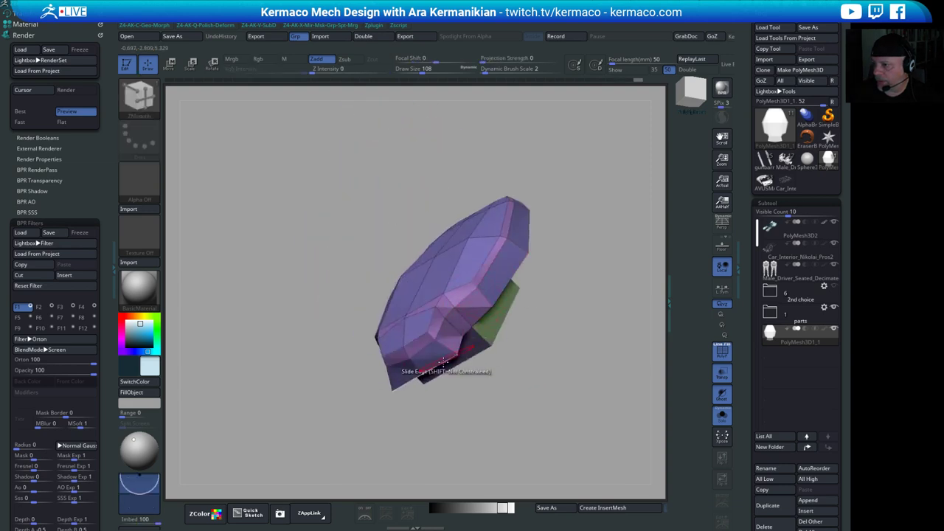
mouse_move(455, 354)
left_mouse_down("shift")
mouse_move(453, 345)
mouse_move(435, 380)
mouse_move(558, 327)
mouse_move(631, 391)
mouse_move(590, 402)
left_mouse_up("shift")
mouse_move(324, 414)
left_mouse_down("alt")
mouse_move(285, 368)
mouse_move(337, 306)
mouse_move(221, 310)
left_mouse_up("alt")
mouse_move(422, 281)
left_mouse_down("shift")
mouse_move(478, 309)
mouse_move(460, 307)
left_mouse_up("shift")
- Examine the smoothed part's underside, rear extension, side profile and top outline from several angles
mouse_move(593, 330)
left_mouse_down()
mouse_move(590, 255)
mouse_move(596, 356)
mouse_move(612, 301)
left_mouse_up()
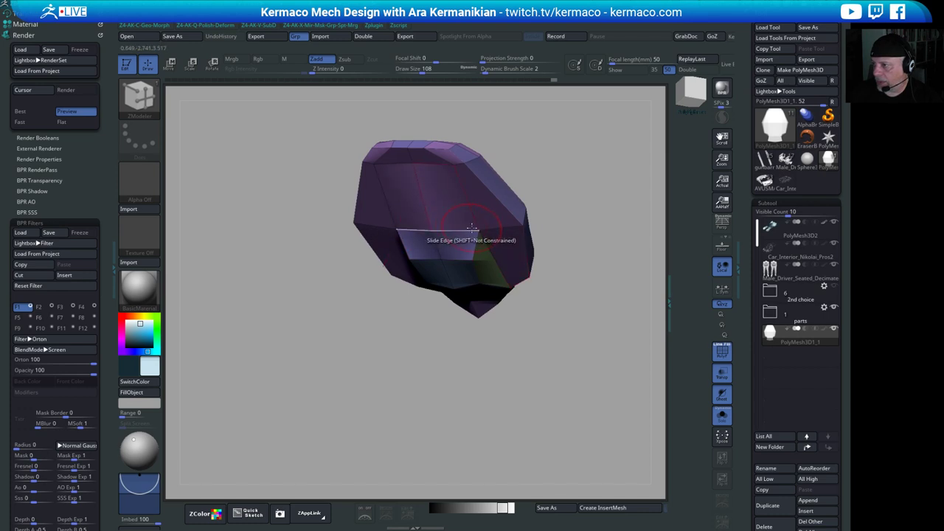
mouse_move(614, 242)
left_mouse_down()
mouse_move(611, 215)
mouse_move(603, 243)
mouse_move(592, 192)
mouse_move(558, 135)
mouse_move(510, 228)
left_mouse_up()
key("ctrl+z")
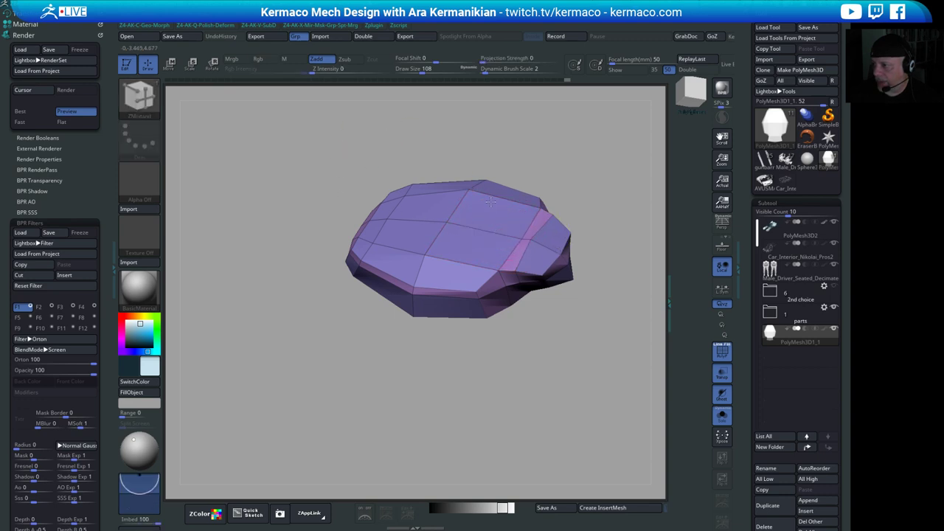
mouse_move(579, 228)
left_mouse_down()
mouse_move(596, 181)
mouse_move(582, 222)
left_mouse_up()
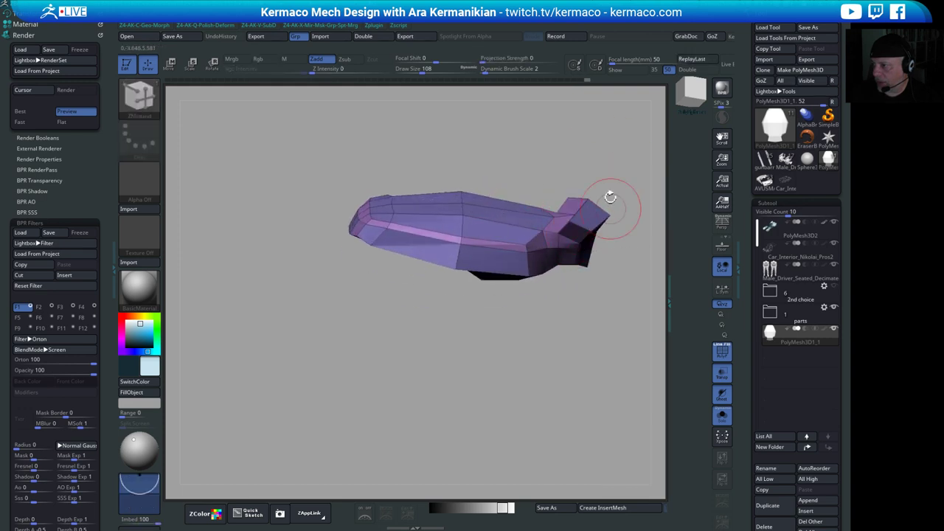
left_click_drag(609, 196, 558, 326)
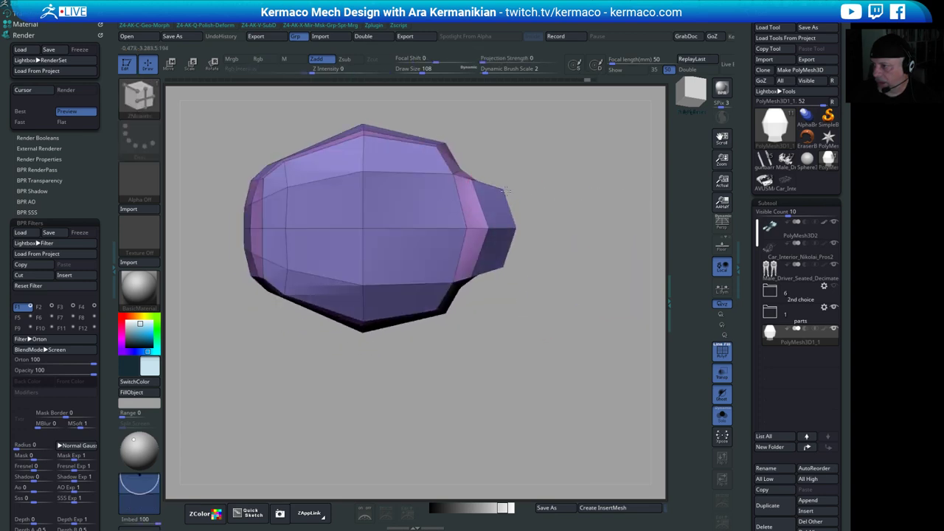
mouse_move(566, 164)
left_mouse_down()
mouse_move(496, 171)
mouse_move(511, 189)
left_mouse_up()
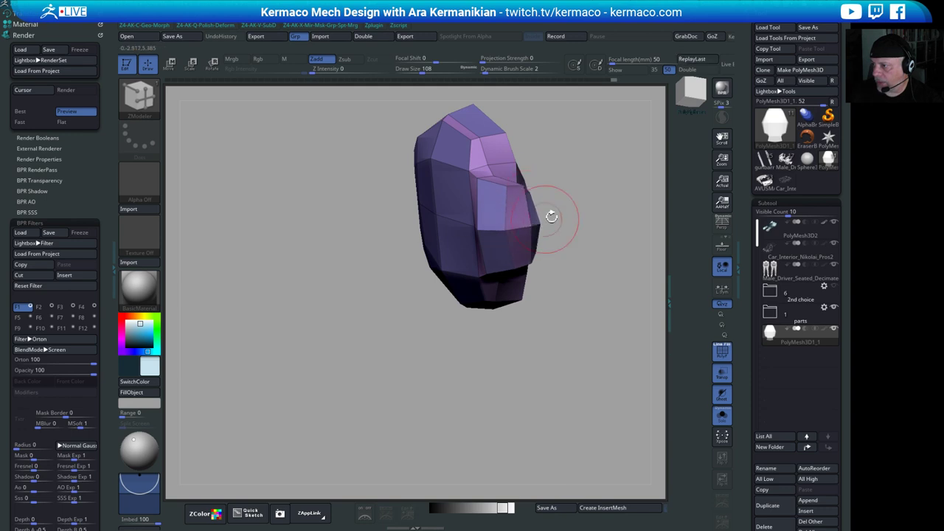
left_click_drag(550, 213, 481, 209)
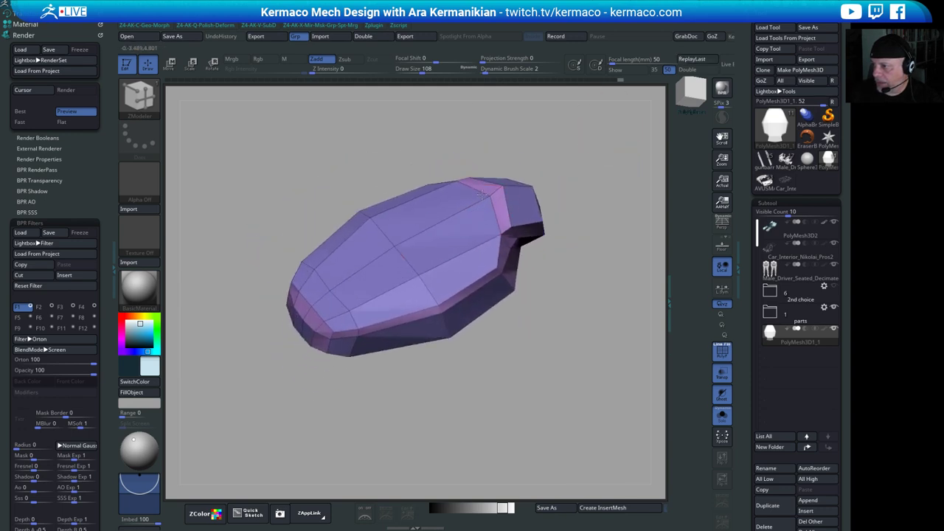
mouse_move(604, 274)
left_mouse_down()
mouse_move(611, 354)
mouse_move(593, 314)
mouse_move(610, 278)
left_mouse_up()
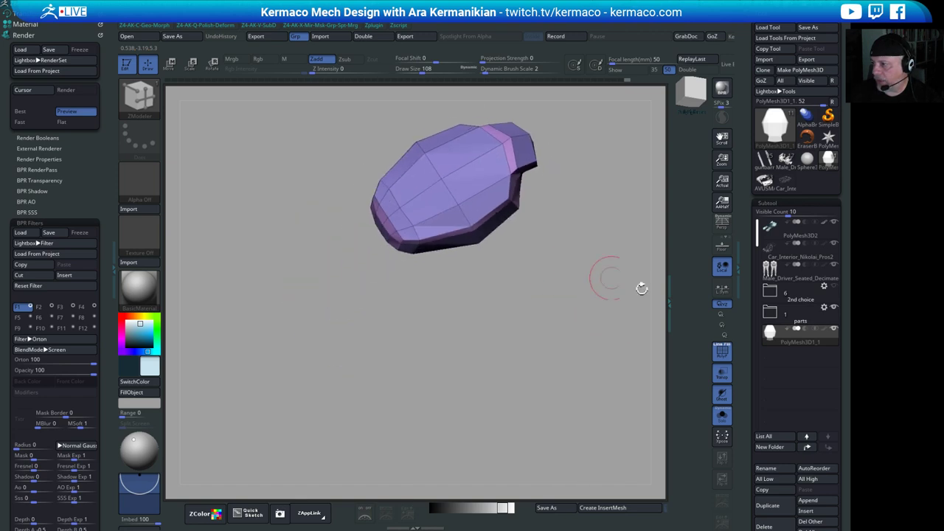
- Show the vehicle body again and flatten the part by scaling it down vertically
left_click(721, 415)
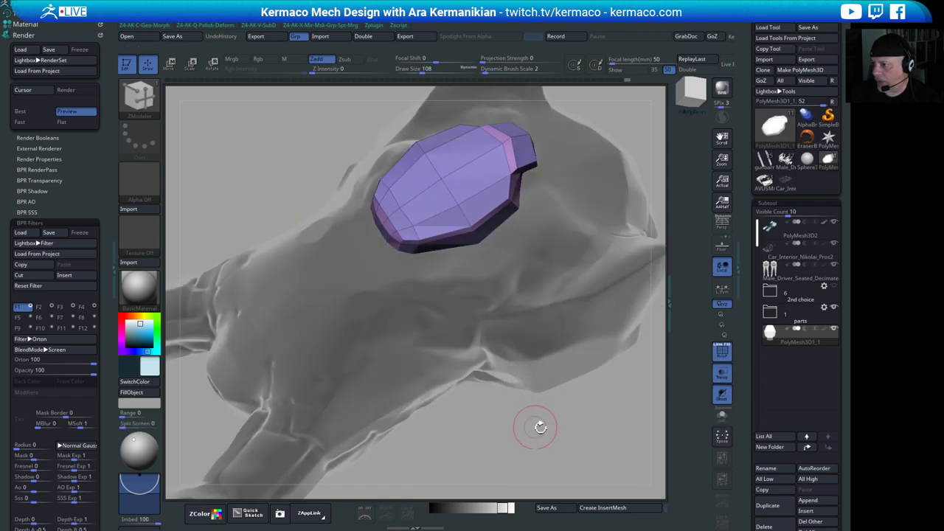
left_click_drag(514, 395, 491, 286, "alt")
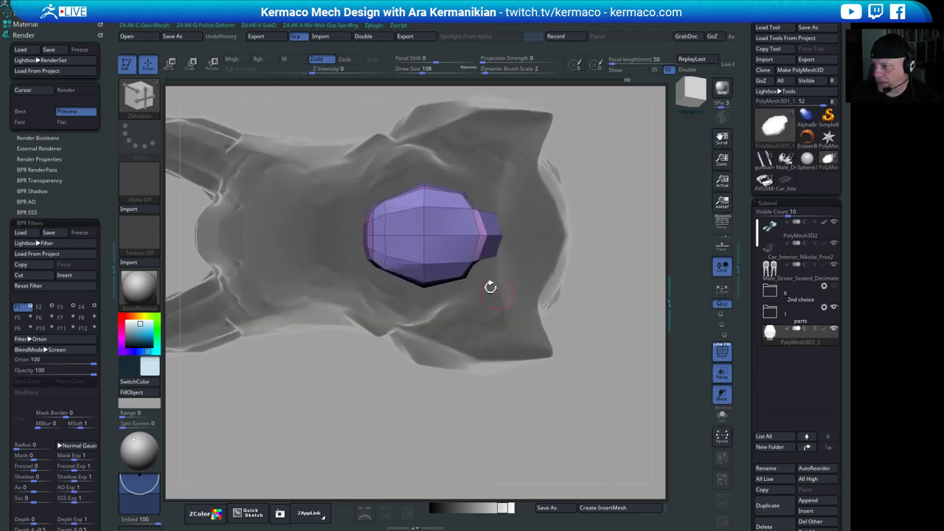
key("w")
left_click_drag(424, 205, 376, 274)
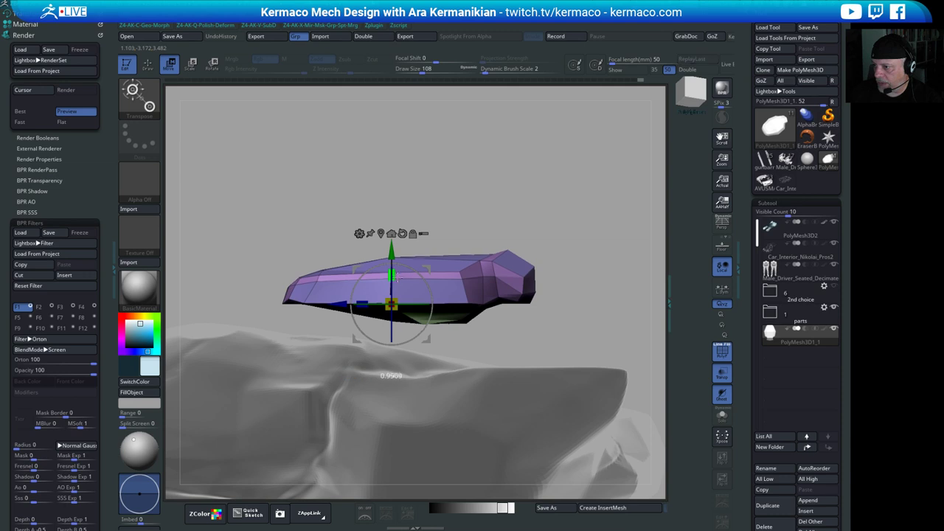
left_click_drag(398, 277, 397, 295)
left_click_drag(562, 210, 309, 308)
- Smooth the flattened part's front tip and check its outline over the vehicle body from above
key("q")
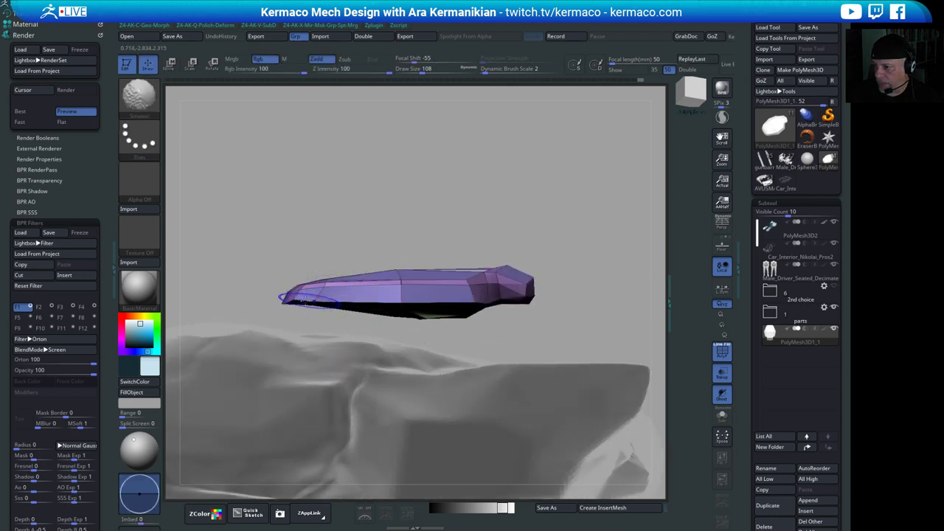
mouse_move(457, 267)
left_mouse_down()
mouse_move(364, 261)
mouse_move(491, 228)
mouse_move(317, 294)
left_mouse_up()
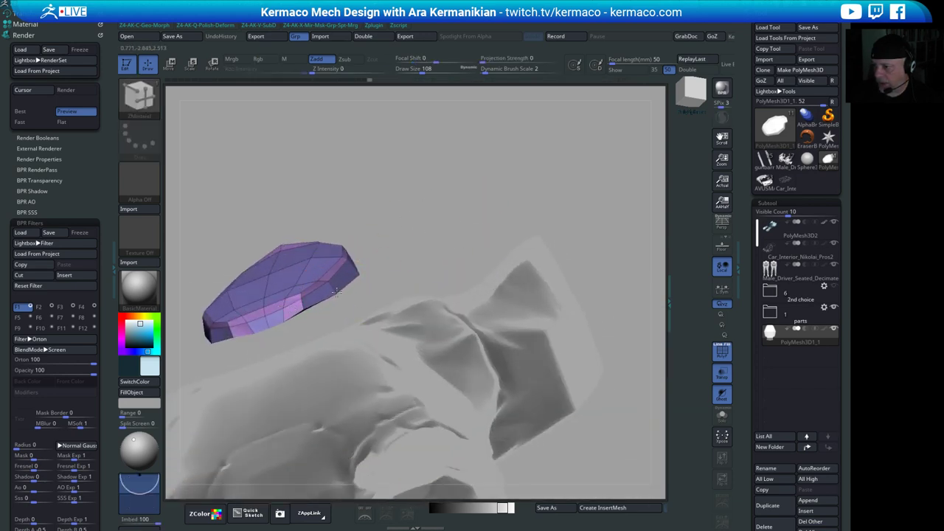
mouse_move(457, 214)
left_mouse_down()
mouse_move(625, 351)
mouse_move(538, 304)
mouse_move(312, 255)
left_mouse_up()
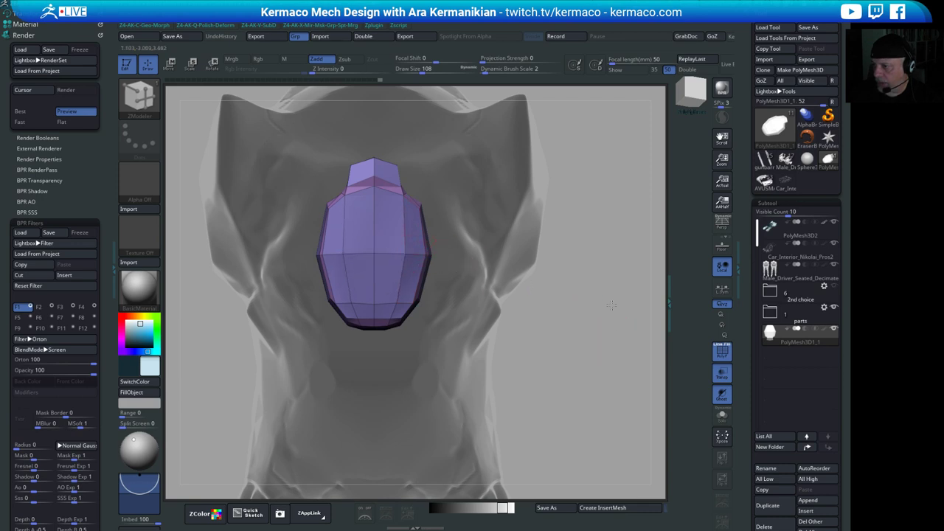
- Lower the flattened part toward the vehicle body and tilt it to slope down toward the rear
left_click_drag(611, 304, 428, 251)
left_click_drag(516, 202, 537, 194)
key("w")
left_click_drag(426, 236, 426, 265)
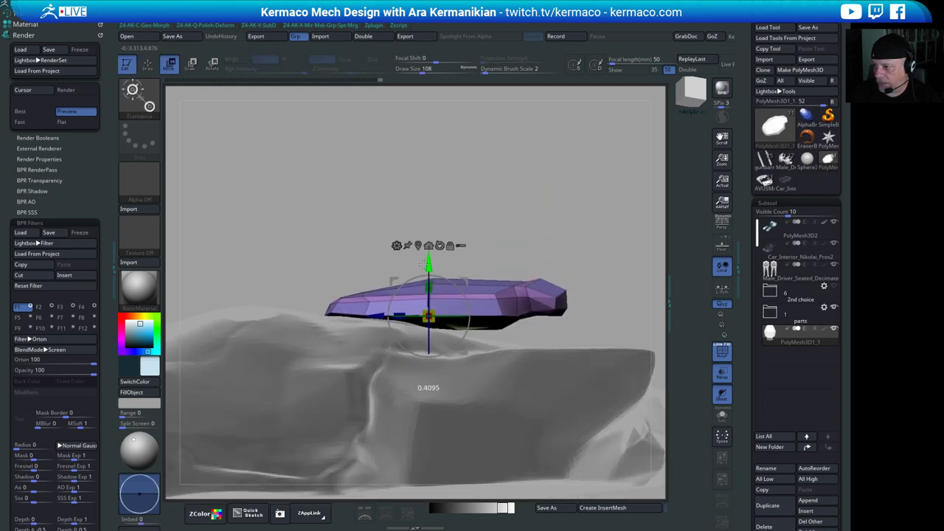
left_click_drag(462, 293, 470, 295)
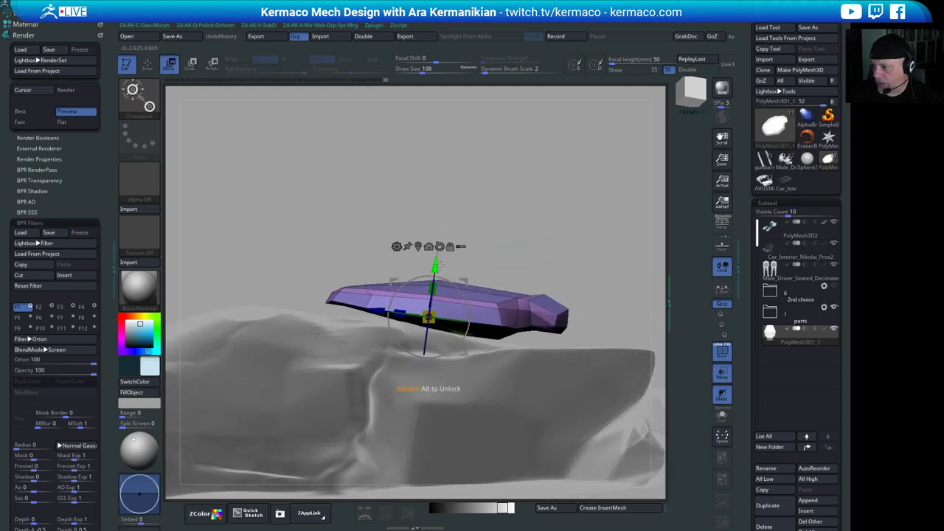
mouse_move(435, 264)
left_mouse_down()
mouse_move(455, 301)
mouse_move(434, 282)
left_mouse_up()
- Turn off the transparent display and sink the part closer to the rear deck behind the canopy
mouse_move(559, 224)
left_mouse_down()
mouse_move(564, 216)
mouse_move(478, 196)
mouse_move(495, 233)
mouse_move(548, 180)
mouse_move(581, 185)
mouse_move(572, 163)
left_mouse_up()
key("q")
left_click(721, 376)
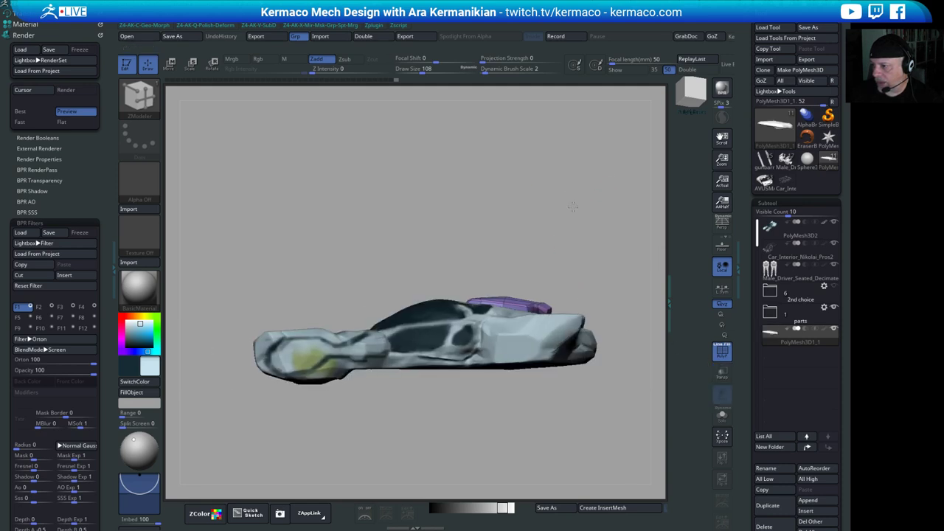
key("w")
left_click_drag(511, 253, 563, 241)
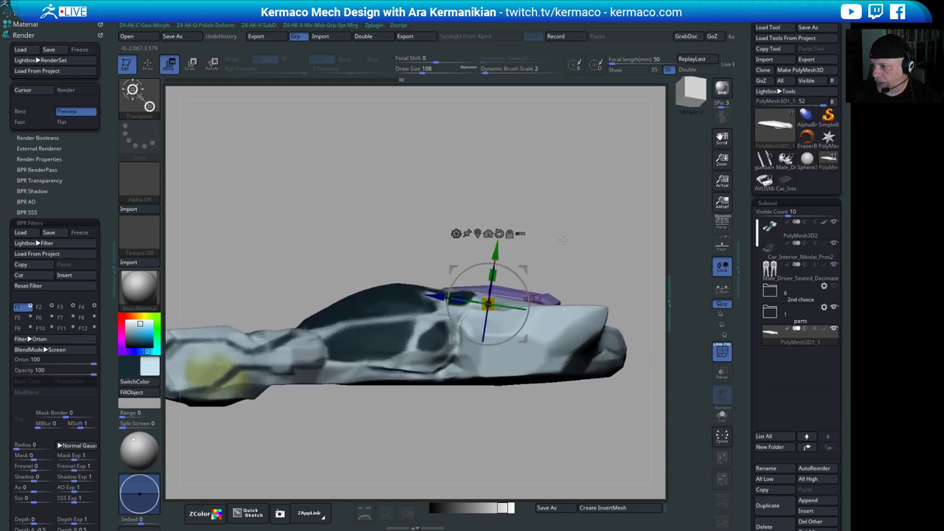
key("q")
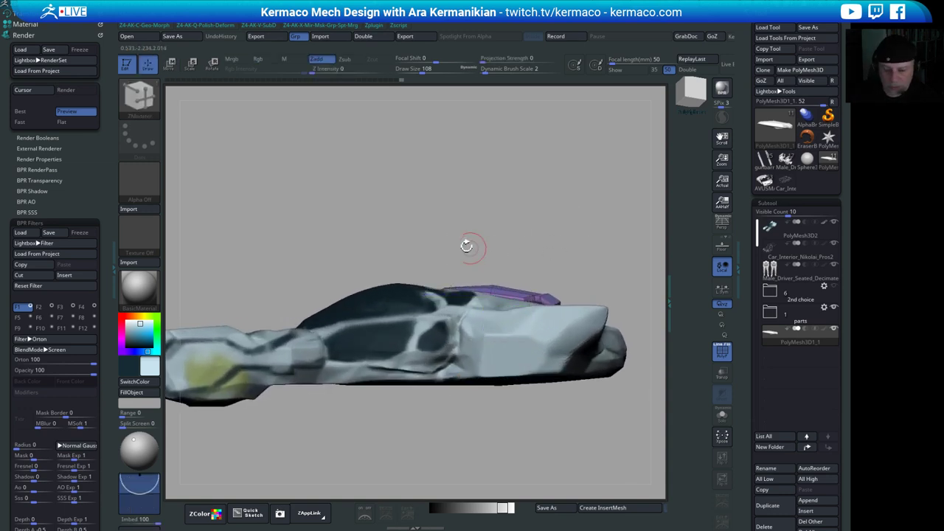
- Switch to the Move brush with draw size 324 and pull the part's front end forward toward the canopy
key("s")
left_click(472, 287)
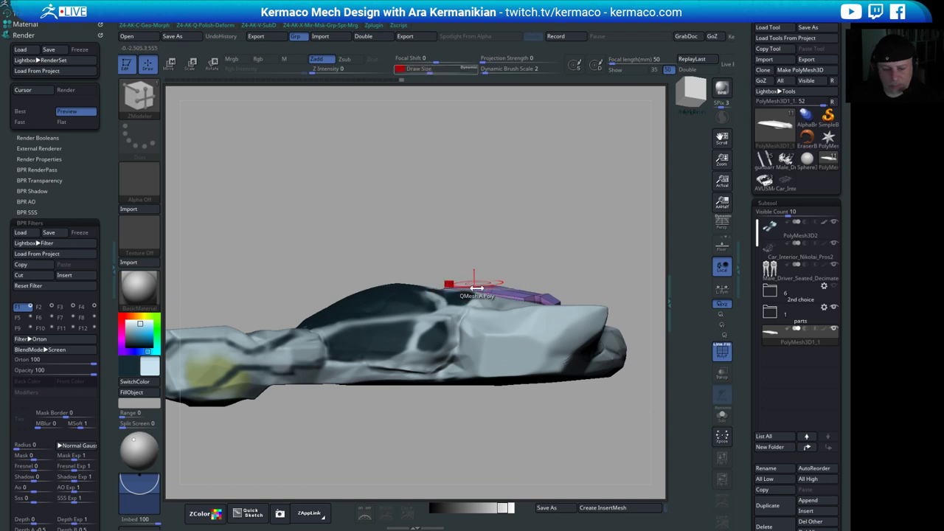
key("b")
key("m")
key("v")
key("z")
left_click_drag(484, 288, 493, 288)
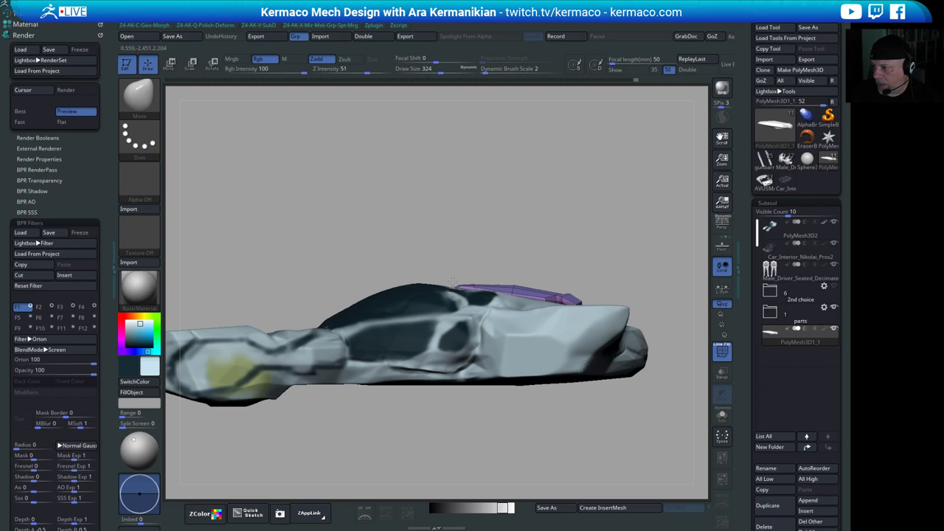
- Extend the front tip further over the canopy roof and refine the part's outline against the body
left_click_drag(519, 222, 451, 270)
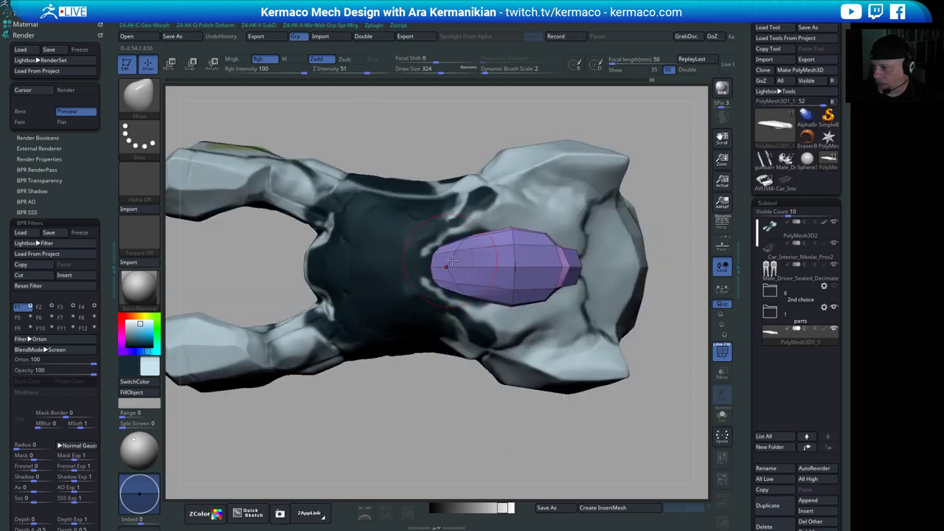
left_click_drag(549, 208, 491, 213)
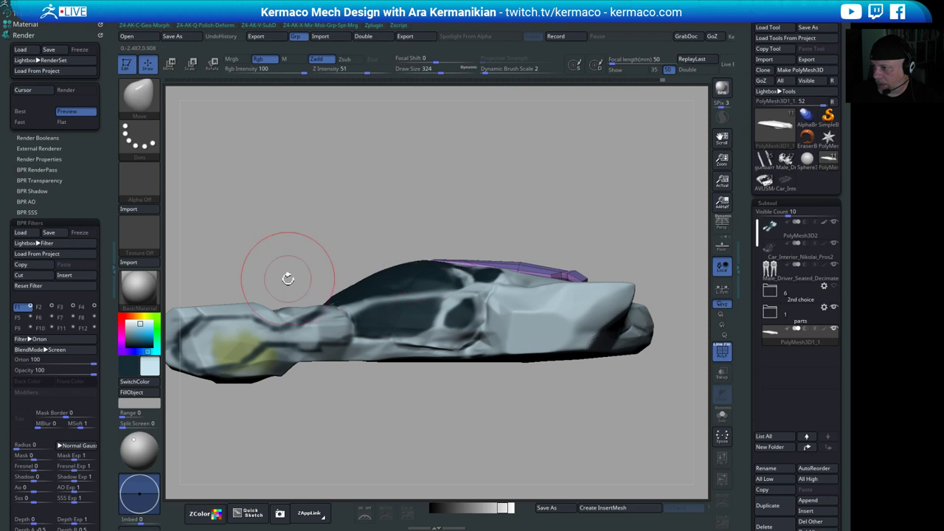
left_click_drag(657, 243, 515, 289)
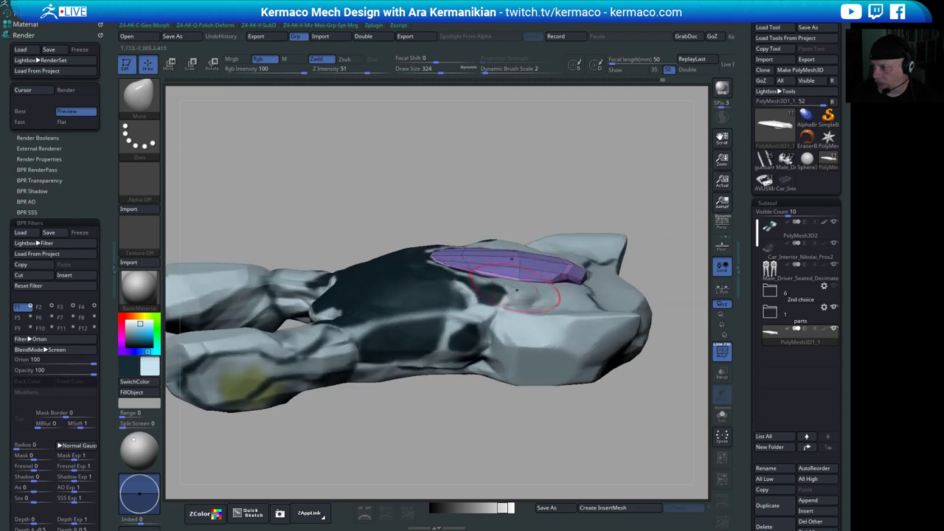
left_click_drag(564, 162, 534, 193)
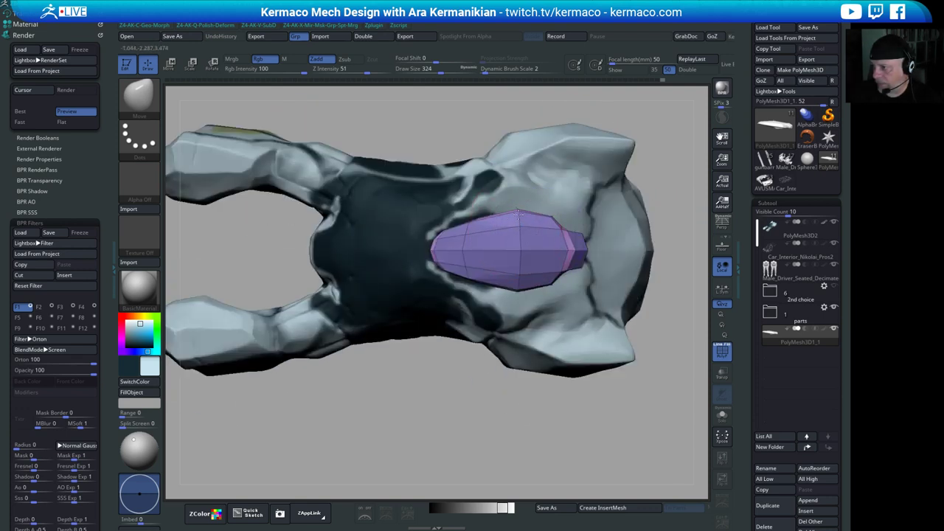
left_click_drag(653, 201, 686, 277)
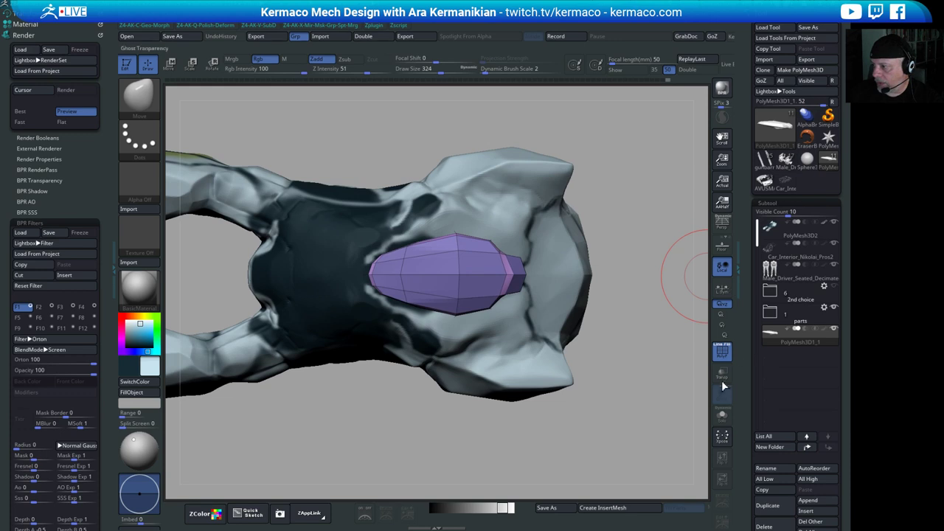
- Isolate the part and adjust its side and rear edges with the Move brush at draw size 80
left_click(722, 417)
left_click_drag(634, 221, 590, 252)
key("s")
left_click_drag(311, 315, 281, 319)
mouse_move(543, 235)
left_mouse_down("alt")
mouse_move(614, 223)
mouse_move(534, 258)
left_mouse_up("alt")
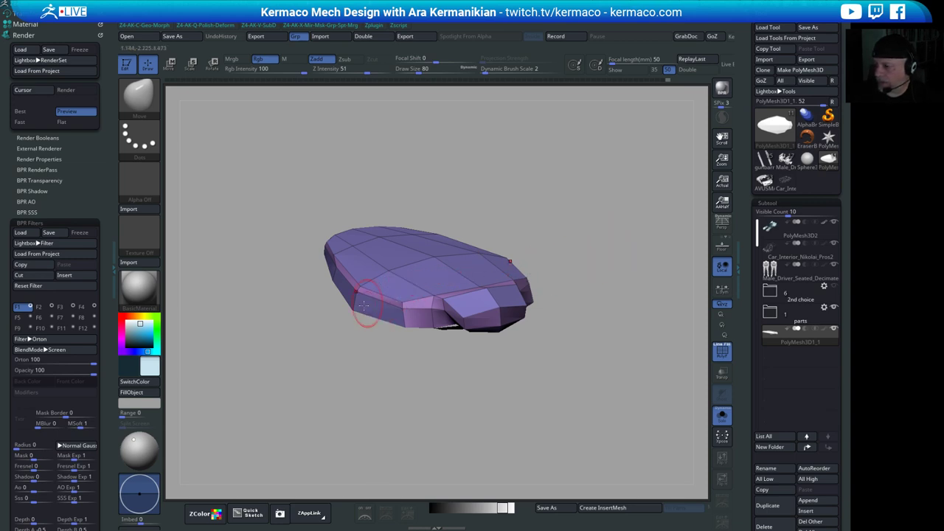
left_click_drag(664, 239, 679, 284)
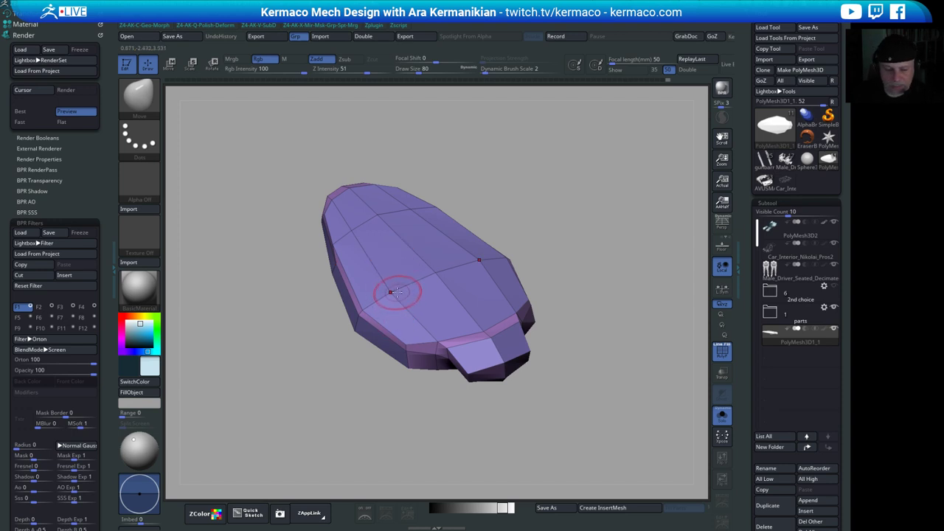
- Switch to ZModeler with the Insert edge action and add lengthwise edge loops on the part's upper surface
key("b")
key("z")
key("m")
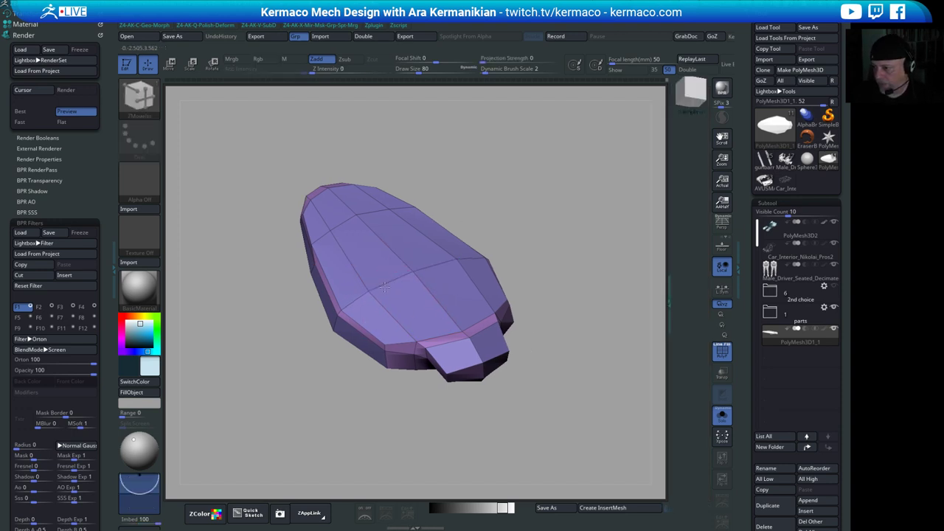
key("space")
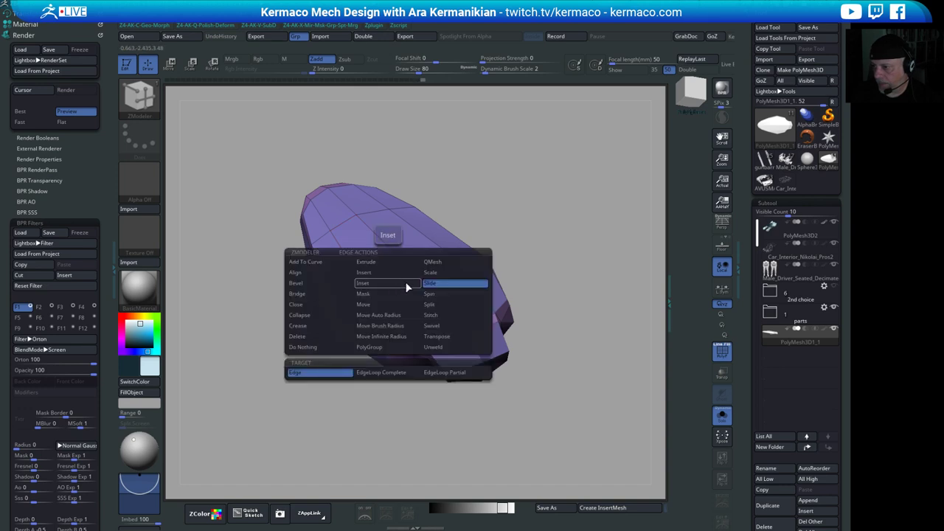
left_click(380, 273)
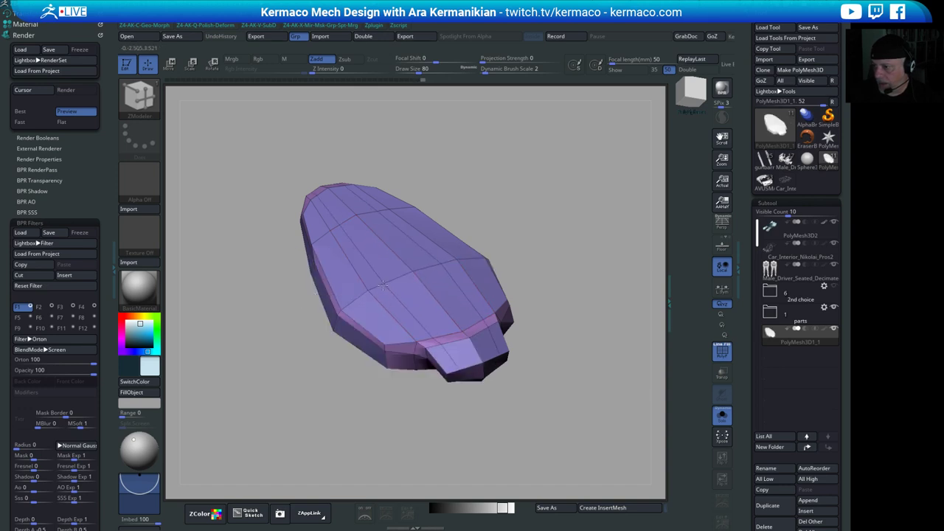
- Insert further edge loops beside the existing ones and extrude the narrow rear strips upward into two symmetrical fins
left_click_drag(524, 267, 516, 264)
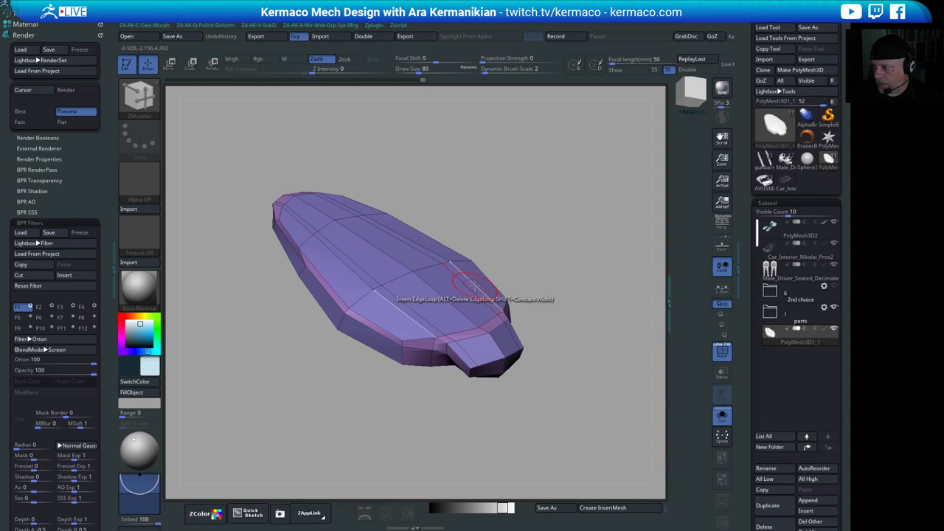
key("ctrl")
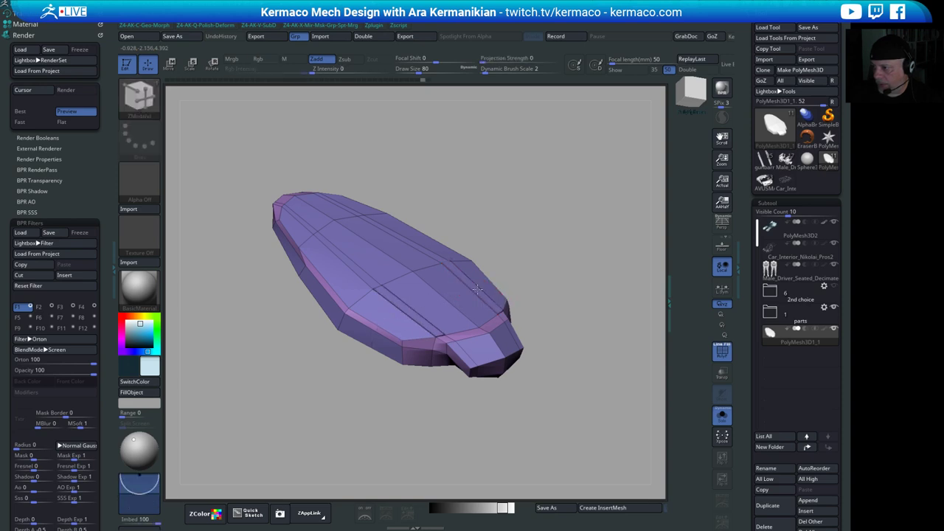
left_click_drag(478, 290, 491, 273)
left_click_drag(382, 266, 357, 269)
- Try smoothing the two raised fins with the Smooth brush
key("shift")
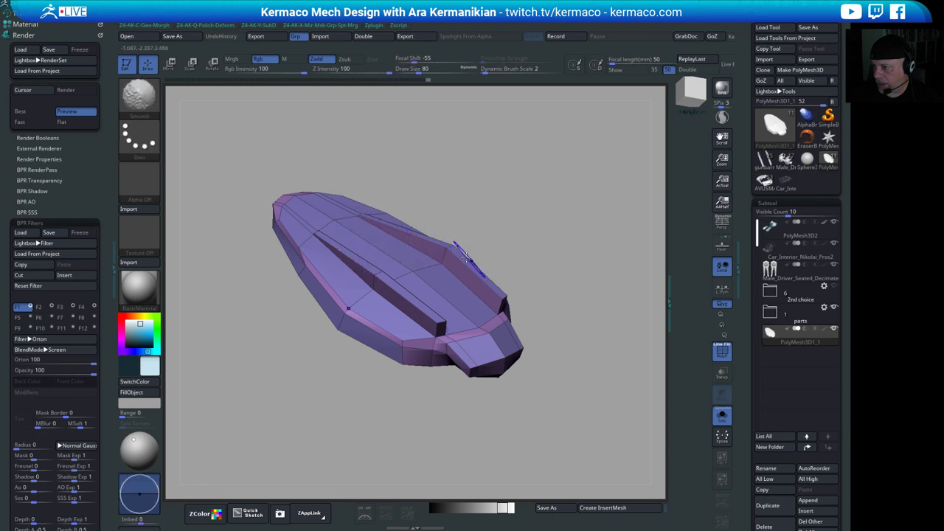
key("ctrl+z")
key("ctrl+z")
- Smooth the upper edges of both fins along their length to even out the step midway
left_click_drag(607, 277, 442, 236)
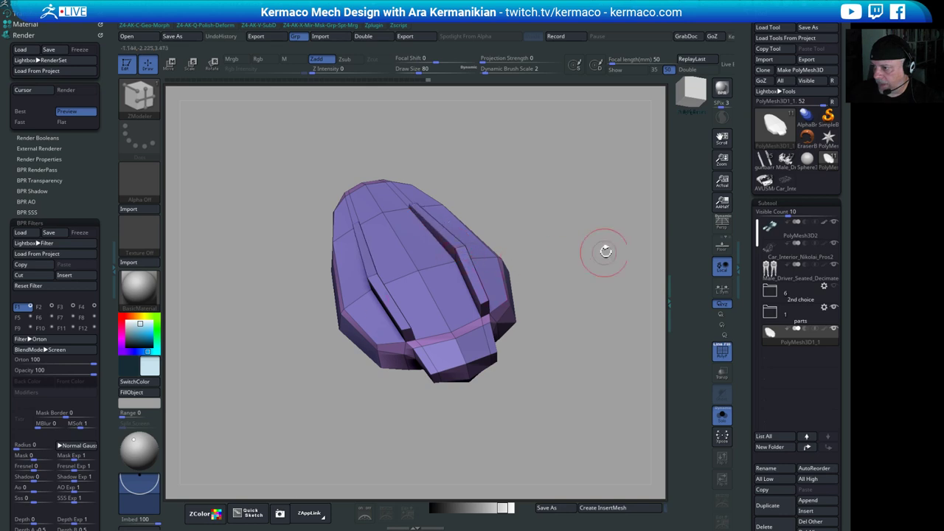
left_click_drag(605, 252, 618, 222)
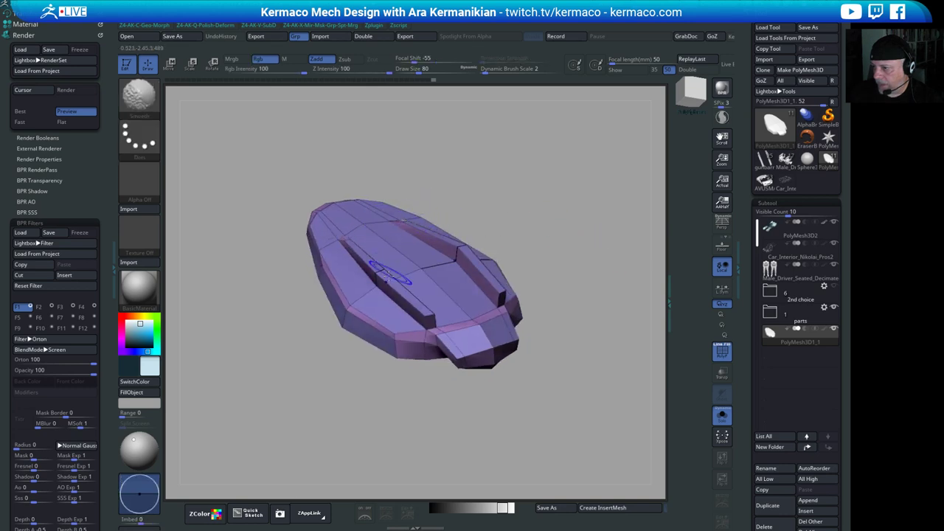
left_click_drag(363, 264, 421, 308, "shift")
left_click_drag(355, 268, 429, 311)
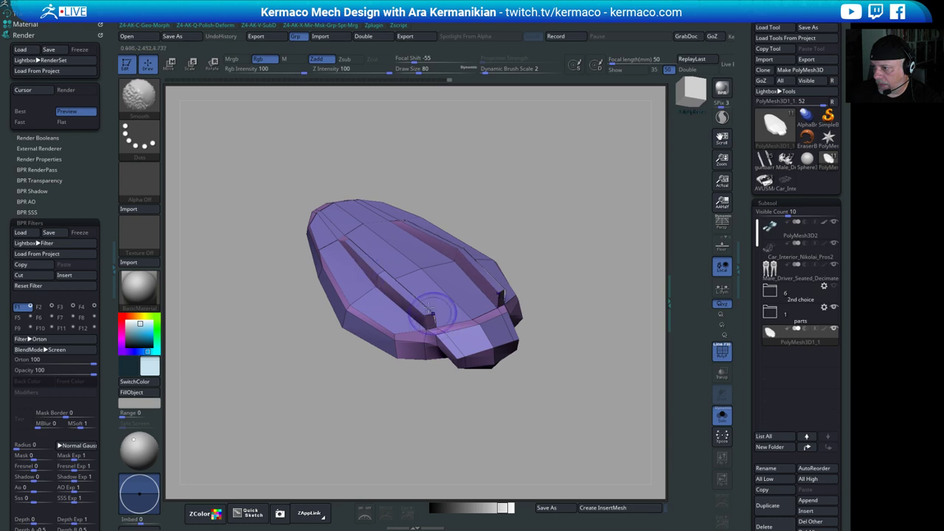
left_click_drag(369, 260, 467, 266, "shift")
left_click_drag(611, 230, 603, 257)
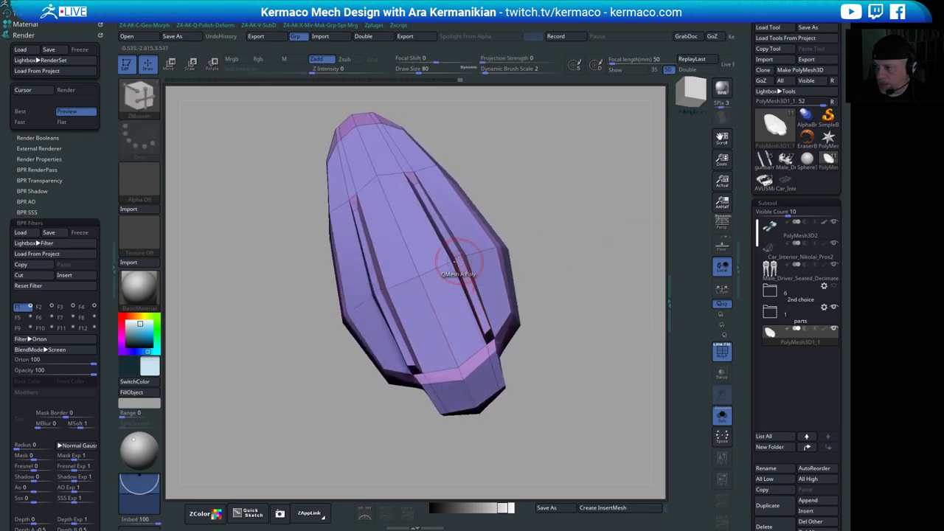
- Raise the two fins higher with ZModeler and refine the shape of their upper edges
left_click_drag(452, 263, 444, 265)
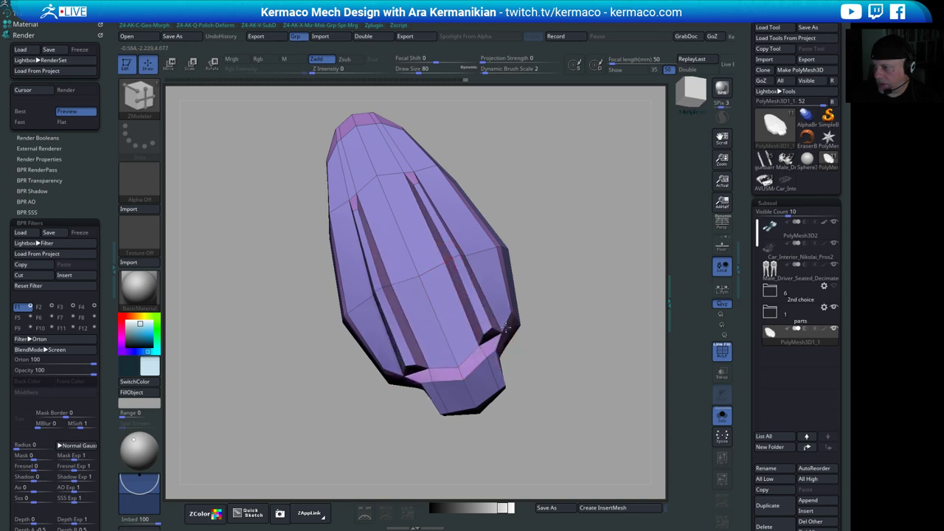
key("shift")
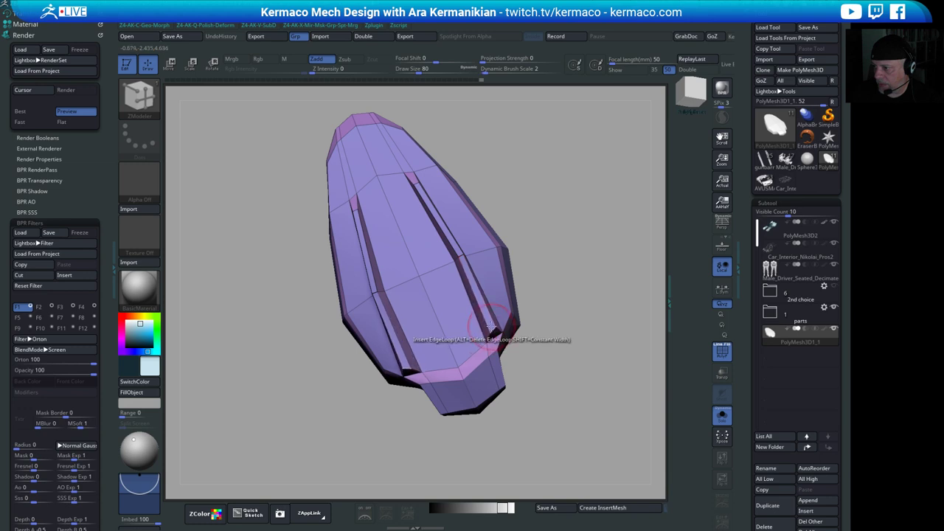
mouse_move(549, 317)
left_mouse_down()
mouse_move(625, 199)
mouse_move(554, 200)
mouse_move(518, 185)
mouse_move(507, 189)
mouse_move(541, 234)
mouse_move(496, 222)
left_mouse_up()
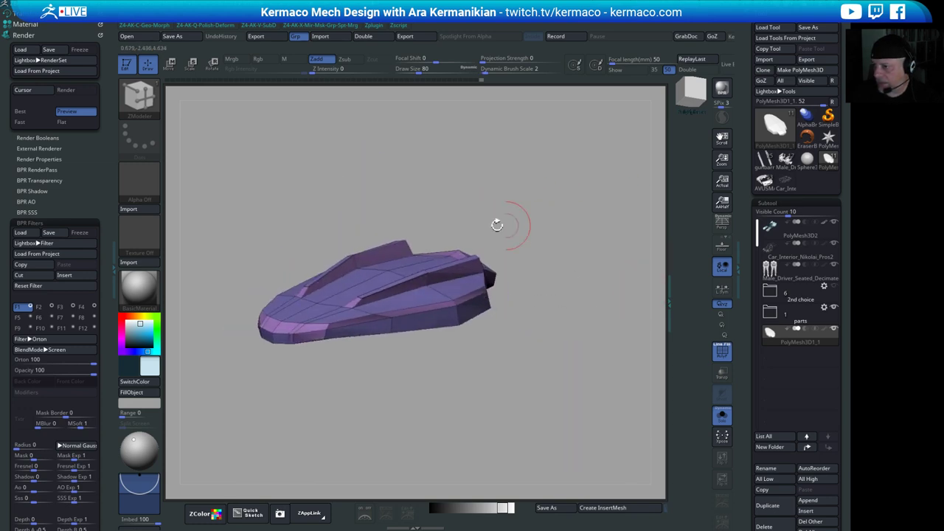
- Extrude a pair of thin side wings outward and upward from the part's rear side edges with ZModeler
key("shift")
key("b")
key("z")
key("m")
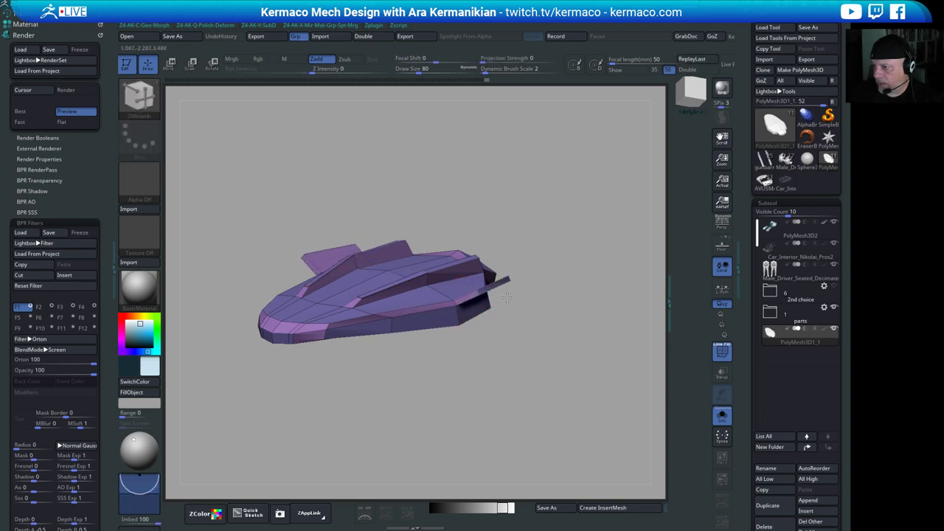
left_click_drag(519, 297, 555, 324, "shift")
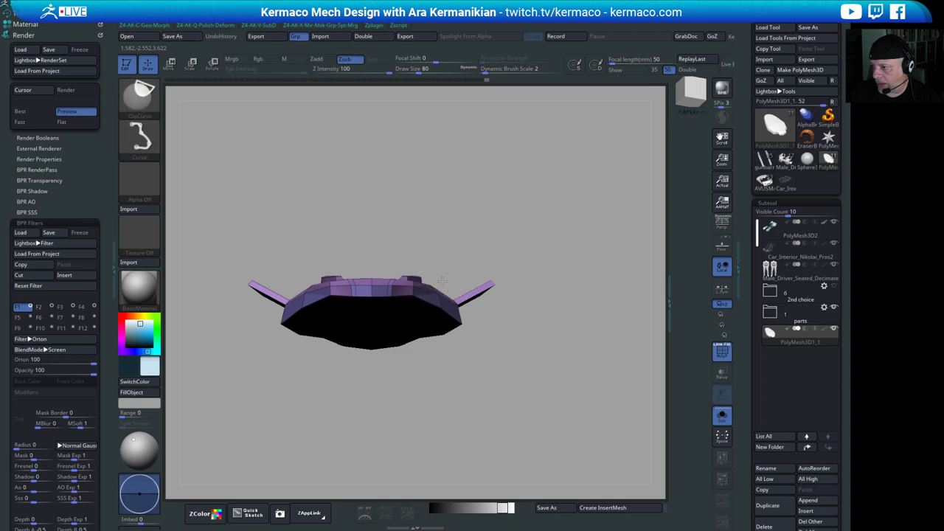
- Try clipping the side wings with a ClipCurve from the end view
left_click_drag(437, 273, 565, 323, "ctrl+shift")
mouse_move(584, 278)
left_mouse_down()
mouse_move(559, 302)
mouse_move(581, 293)
mouse_move(560, 269)
mouse_move(553, 289)
mouse_move(537, 288)
mouse_move(573, 275)
mouse_move(512, 244)
left_mouse_up()
key("ctrl+z")
- Select the ClipCurve brush and trim the outer tips of the side wings to shorten them
key("b")
key("z")
key("m")
key("b")
key("c")
key("c")
left_click_drag(423, 188, 492, 250, "ctrl+shift")
left_click_drag(544, 299, 544, 310, "ctrl+shift")
mouse_move(574, 349)
left_mouse_down()
mouse_move(583, 295)
mouse_move(560, 318)
mouse_move(559, 263)
mouse_move(584, 302)
left_mouse_up()
mouse_move(554, 331)
left_mouse_down()
mouse_move(571, 236)
mouse_move(554, 263)
mouse_move(491, 168)
mouse_move(535, 167)
mouse_move(508, 213)
left_mouse_up()
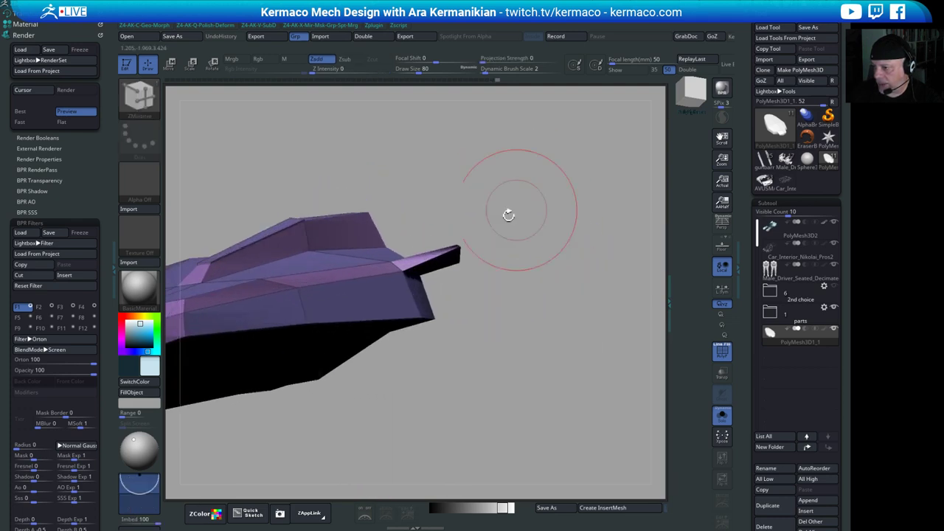
- Reduce the draw size to 44 and refine the trimmed tips of the side wings
key("s")
left_click_drag(399, 271, 386, 274)
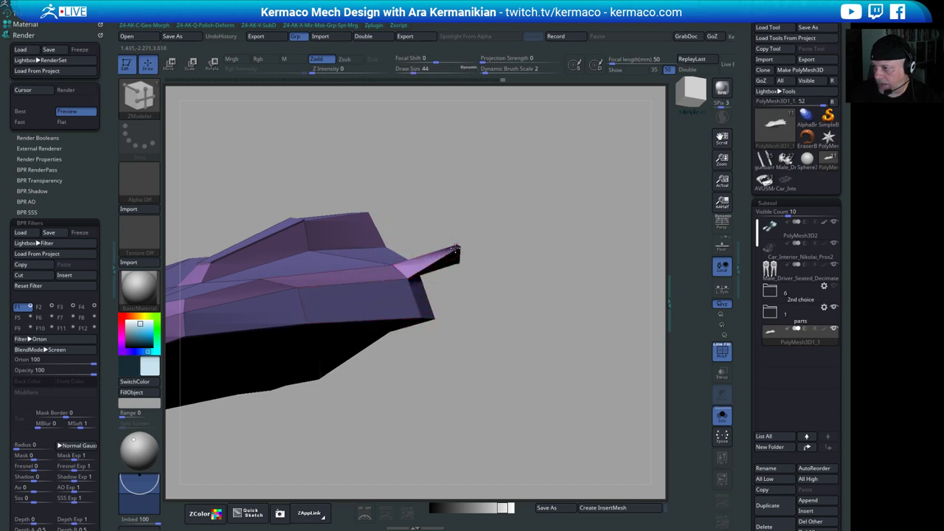
key("shift")
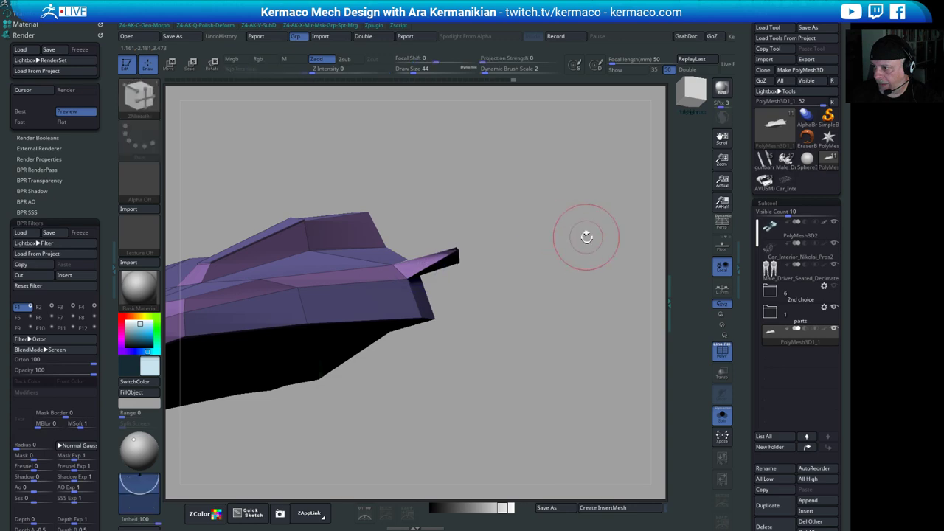
mouse_move(586, 236)
left_mouse_down()
mouse_move(582, 273)
mouse_move(509, 243)
left_mouse_up()
key("shift")
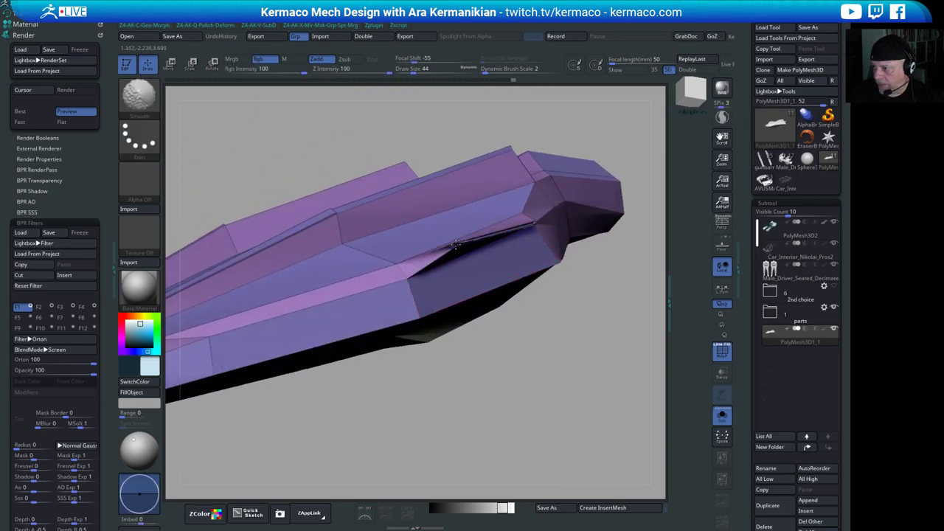
- Try smoothing the outer edge and corners of the side wing
mouse_move(601, 317)
left_mouse_down()
mouse_move(631, 285)
mouse_move(590, 236)
mouse_move(576, 235)
left_mouse_up()
key("shift")
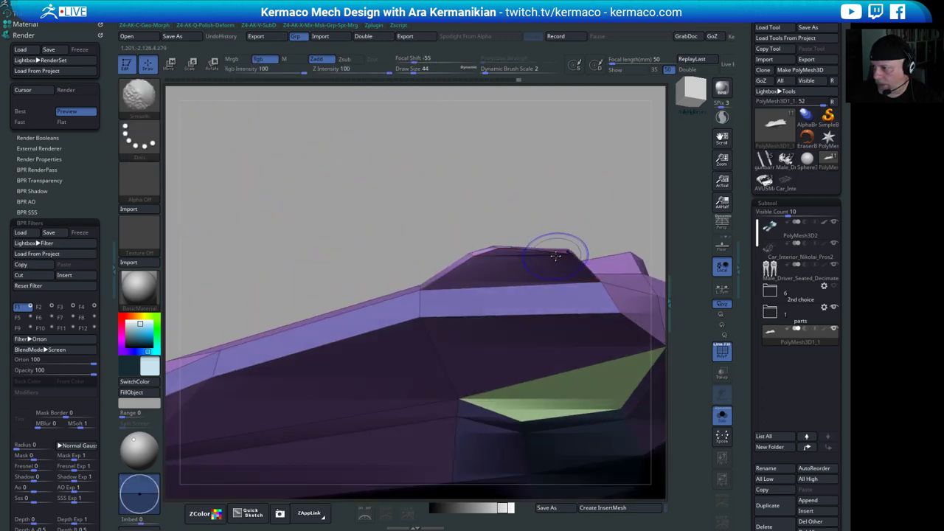
key("ctrl+z")
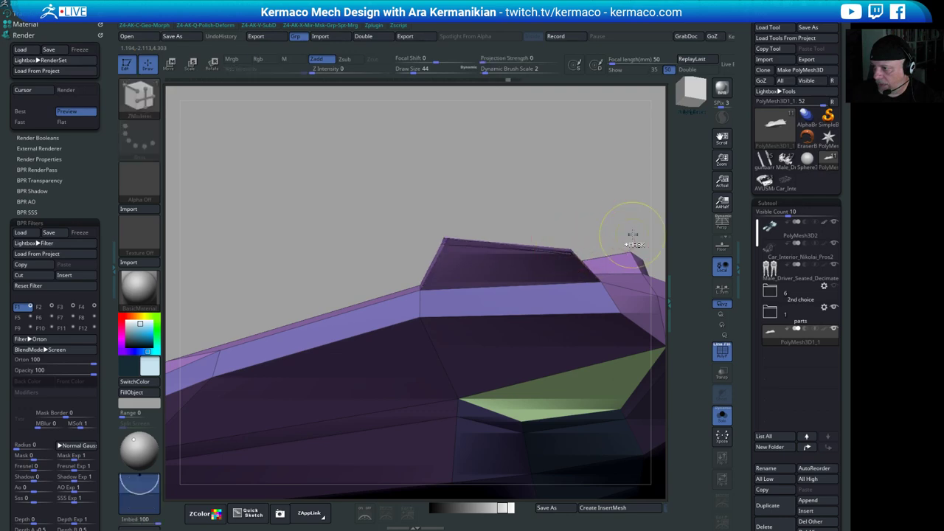
- Undo the recent smoothing edits on the side wing
key("ctrl+z")
mouse_move(537, 152)
left_mouse_down()
mouse_move(573, 196)
mouse_move(558, 224)
mouse_move(565, 216)
mouse_move(550, 216)
left_mouse_up()
key("ctrl+z")
key("ctrl+z")
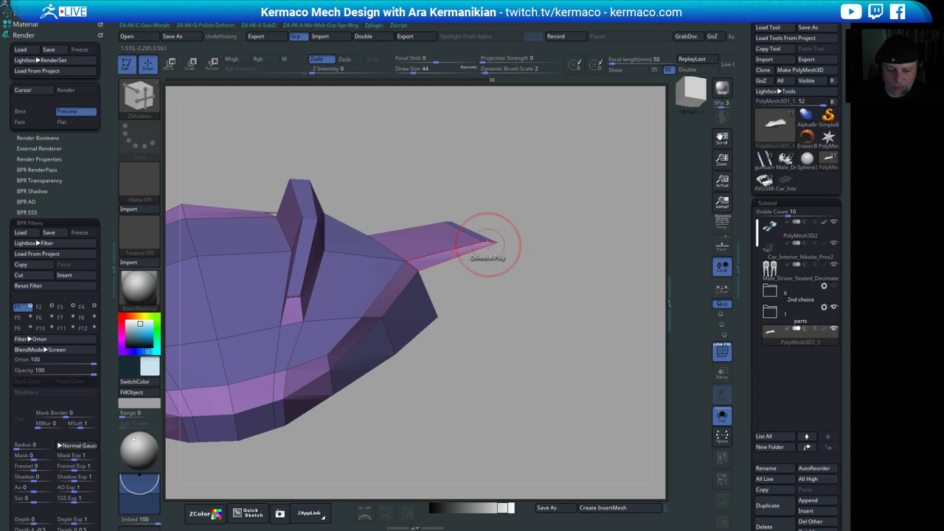
- Trim the outer edges of both side wings with a ClipCurve drawn at an angle from the top view
mouse_move(543, 183)
left_mouse_down()
mouse_move(566, 257)
mouse_move(559, 274)
mouse_move(520, 247)
mouse_move(539, 236)
left_mouse_up()
mouse_move(563, 150)
left_mouse_down("ctrl+shift")
mouse_move(466, 314)
mouse_move(495, 342)
mouse_move(461, 365)
left_mouse_up("ctrl+shift")
mouse_move(448, 124)
left_mouse_down("ctrl+shift")
mouse_move(526, 185)
mouse_move(570, 248)
mouse_move(568, 276)
left_mouse_up("ctrl+shift")
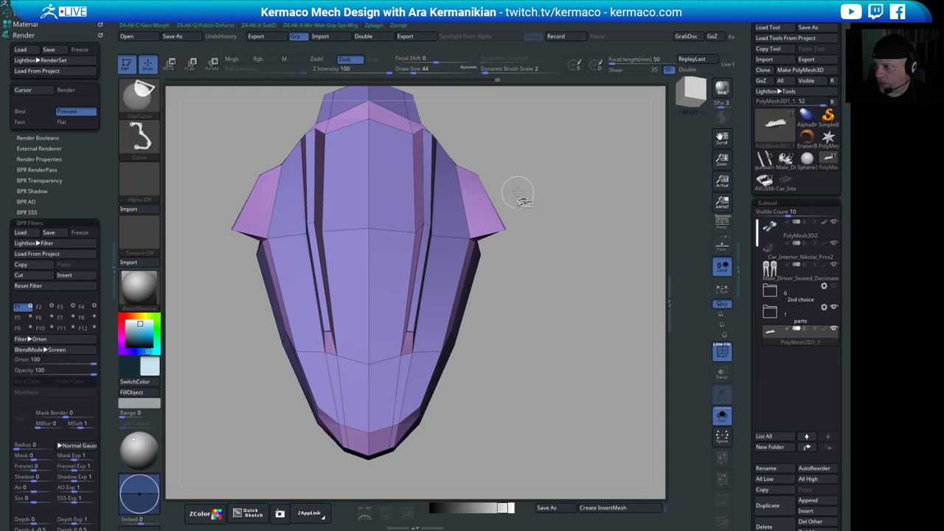
left_click_drag(487, 246, 490, 250, "ctrl+shift")
mouse_move(564, 293)
left_mouse_down()
mouse_move(526, 226)
mouse_move(574, 238)
mouse_move(584, 220)
mouse_move(578, 202)
mouse_move(599, 203)
mouse_move(609, 188)
mouse_move(610, 255)
mouse_move(531, 228)
left_mouse_up()
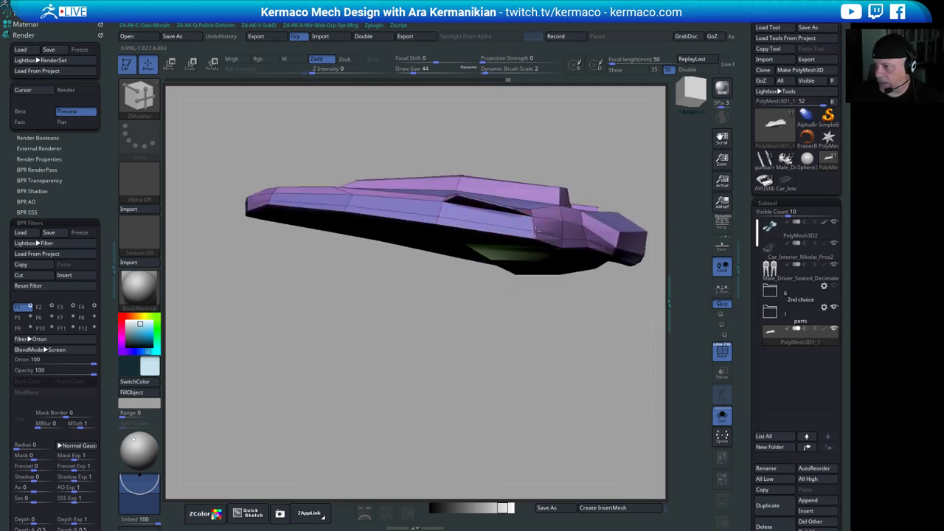
left_click_drag(598, 148, 559, 181)
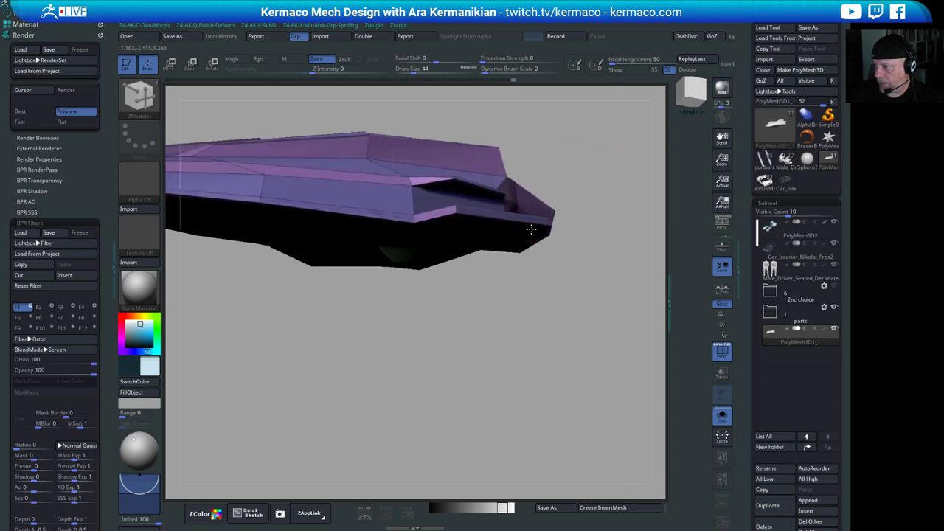
- Cut off the pointed tip of the side wing with another angled ClipCurve
left_click_drag(599, 140, 594, 197)
mouse_move(545, 155)
left_mouse_down("ctrl+shift")
mouse_move(442, 295)
mouse_move(429, 295)
left_mouse_up("ctrl+shift")
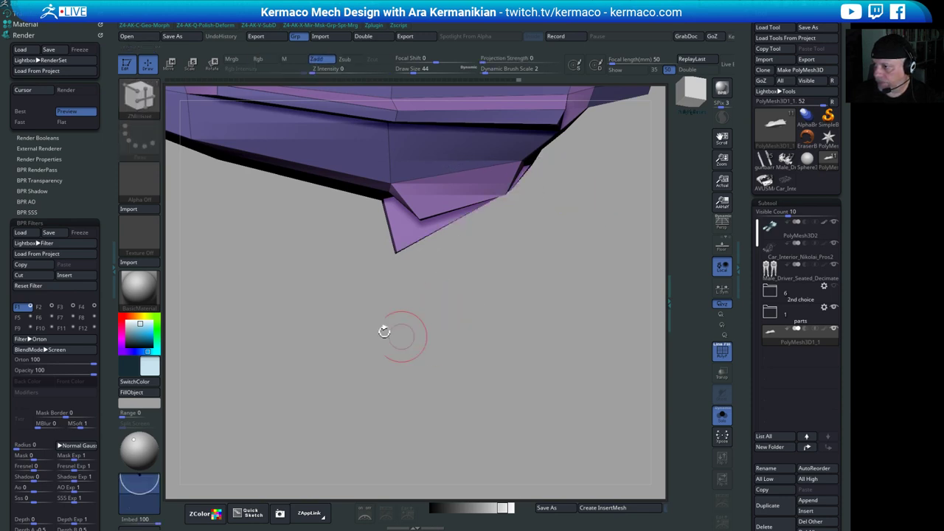
mouse_move(336, 207)
left_mouse_down("ctrl+shift")
mouse_move(527, 293)
mouse_move(137, 274)
mouse_move(285, 226)
mouse_move(302, 190)
mouse_move(288, 280)
mouse_move(309, 199)
mouse_move(331, 185)
mouse_move(392, 233)
mouse_move(362, 212)
mouse_move(364, 223)
mouse_move(362, 204)
left_mouse_up("ctrl+shift")
- Move the outer corner point of the side wing with ZModeler to refine its outline
left_click_drag(402, 232, 520, 210)
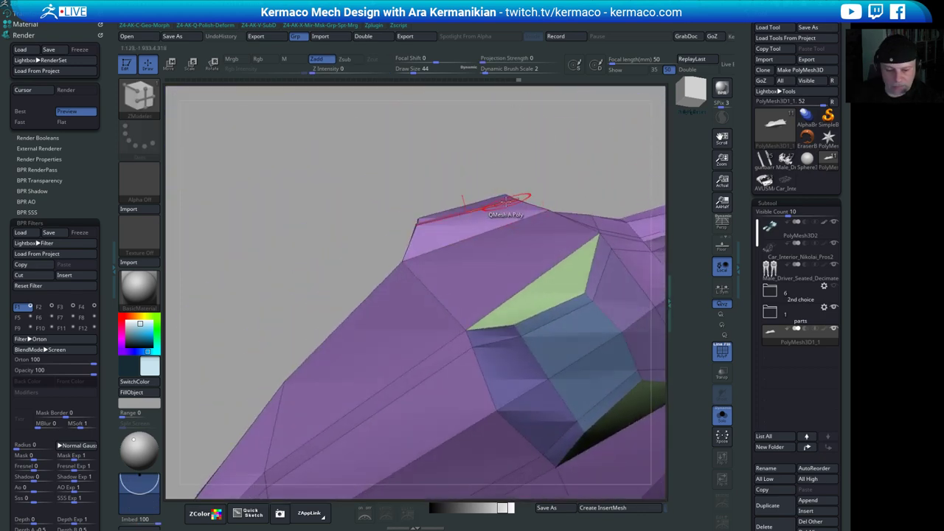
left_click(517, 198)
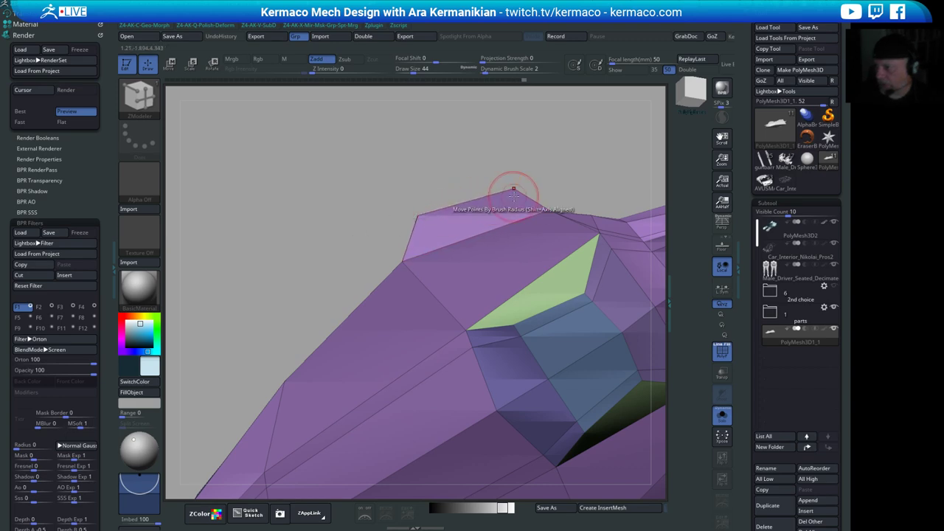
left_click_drag(514, 191, 515, 198)
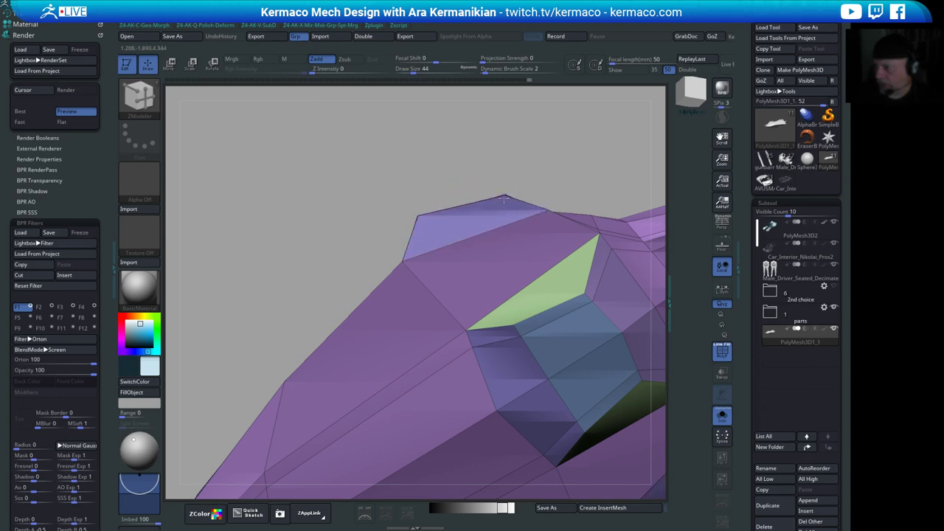
left_click_drag(563, 152, 522, 200)
- Smooth the side wing where it meets the flank of the part
key("b")
key("s")
key("t")
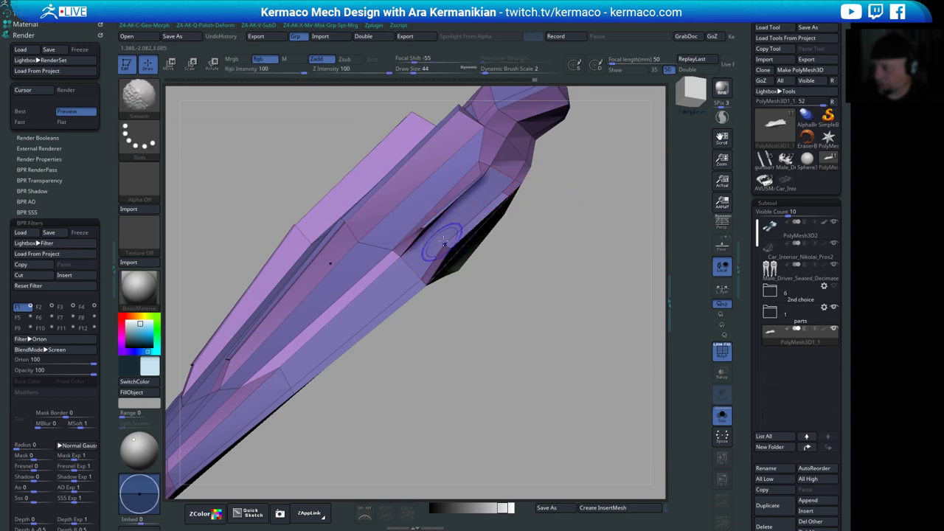
mouse_move(479, 230)
left_mouse_down("shift")
mouse_move(487, 215)
mouse_move(455, 237)
left_mouse_up("shift")
left_click_drag(473, 171, 467, 183, "shift")
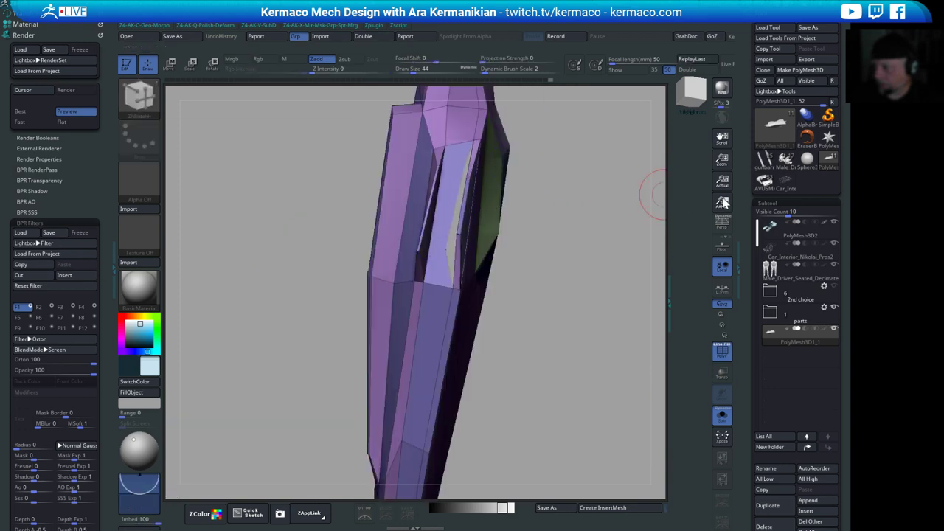
- Adjust the side wing's edge with a draw size of 116, and reduce the draw size to 51
left_click_drag(653, 194, 577, 206)
right_click_drag(576, 206, 558, 276)
left_click_drag(578, 284, 516, 308)
key("s")
left_click_drag(372, 245, 383, 247)
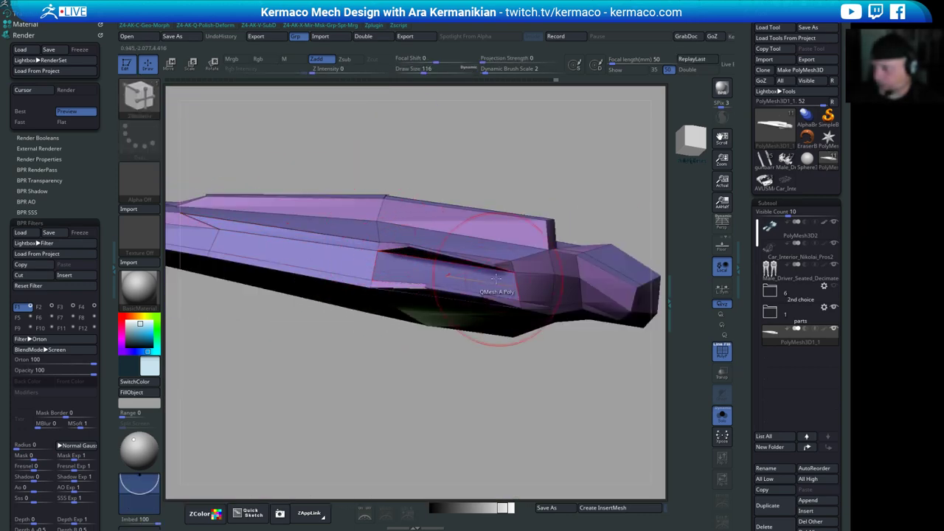
key("s")
left_click_drag(475, 267, 466, 266)
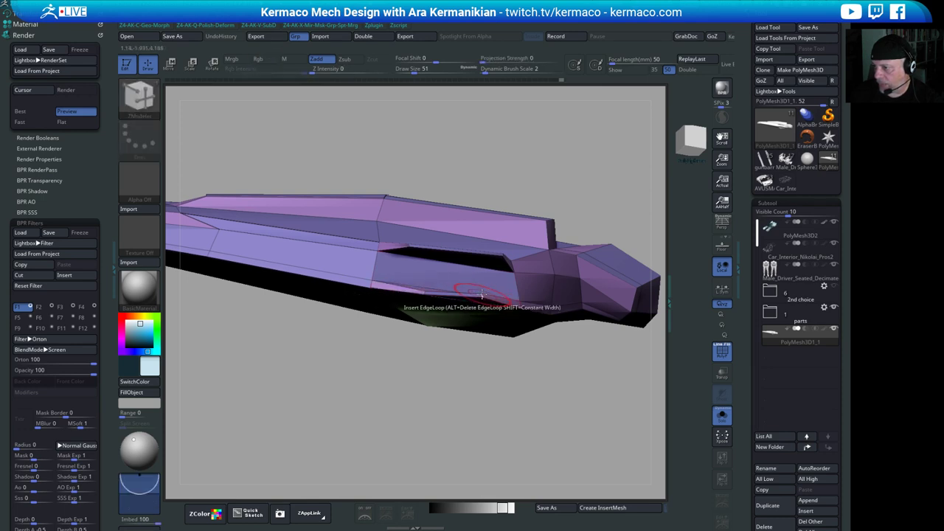
- Set the draw size to 22 and move the base point at the middle of the fins inward to widen their base
left_click_drag(521, 397, 428, 387)
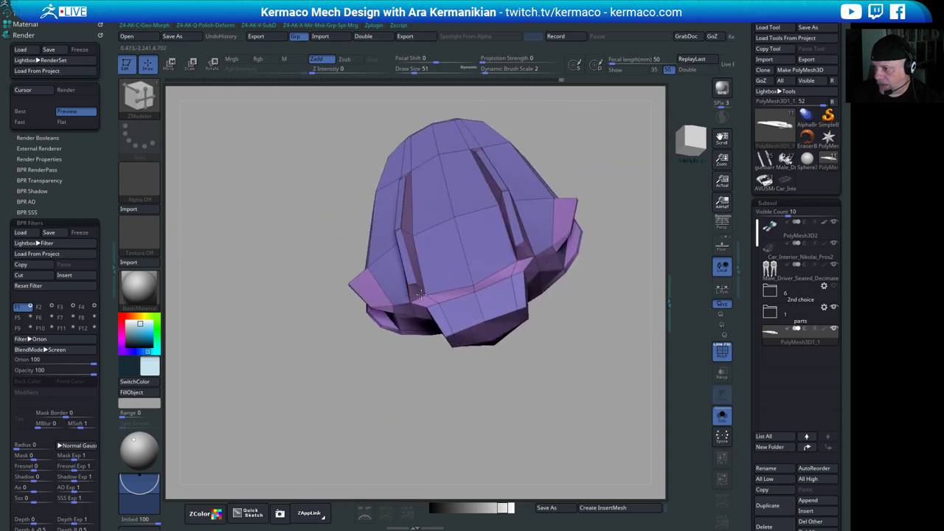
mouse_move(420, 298)
left_mouse_down()
mouse_move(509, 332)
mouse_move(438, 229)
left_mouse_up()
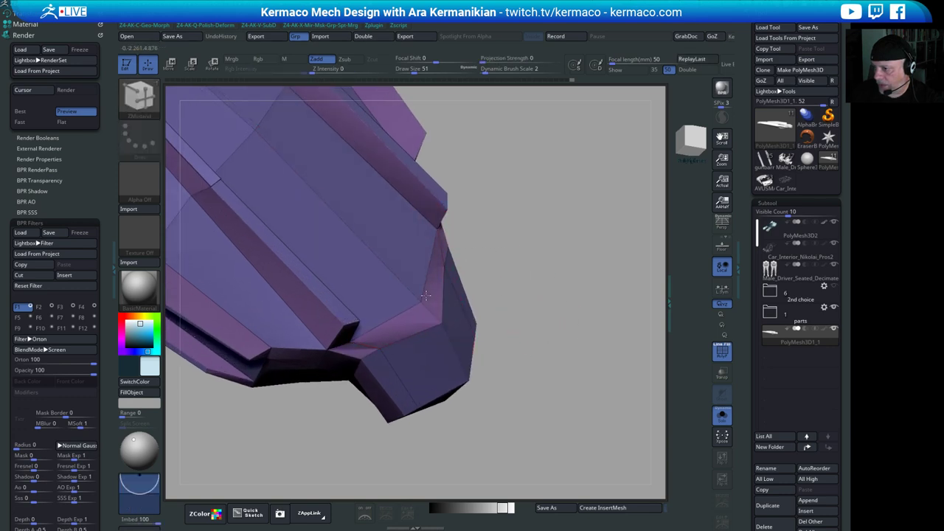
left_click_drag(608, 290, 565, 169, "alt")
mouse_move(702, 421)
left_mouse_down()
mouse_move(484, 302)
mouse_move(626, 167)
mouse_move(533, 116)
mouse_move(503, 123)
mouse_move(643, 170)
mouse_move(612, 160)
mouse_move(613, 241)
mouse_move(610, 195)
mouse_move(575, 198)
mouse_move(558, 233)
left_mouse_up()
key("s")
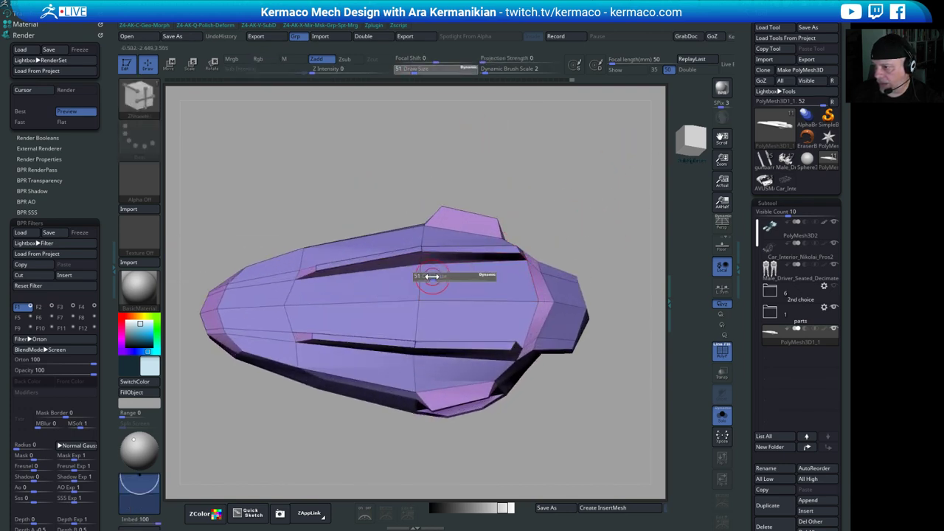
left_click_drag(427, 275, 420, 273)
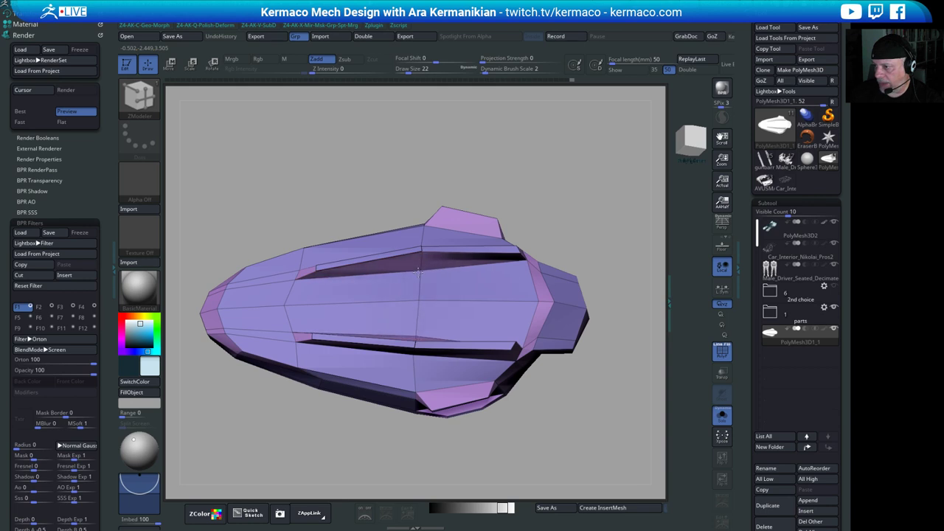
left_click_drag(592, 199, 585, 173, "alt")
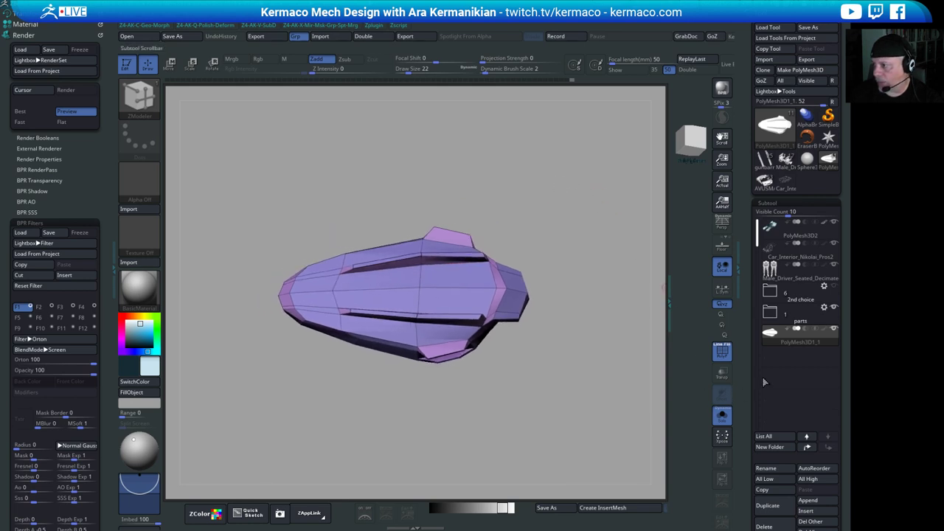
- Turn off Solo and clip the top of the part level with the cabin roof using a horizontal ClipCurve from the side
left_click_drag(614, 377, 615, 294)
left_click(721, 415)
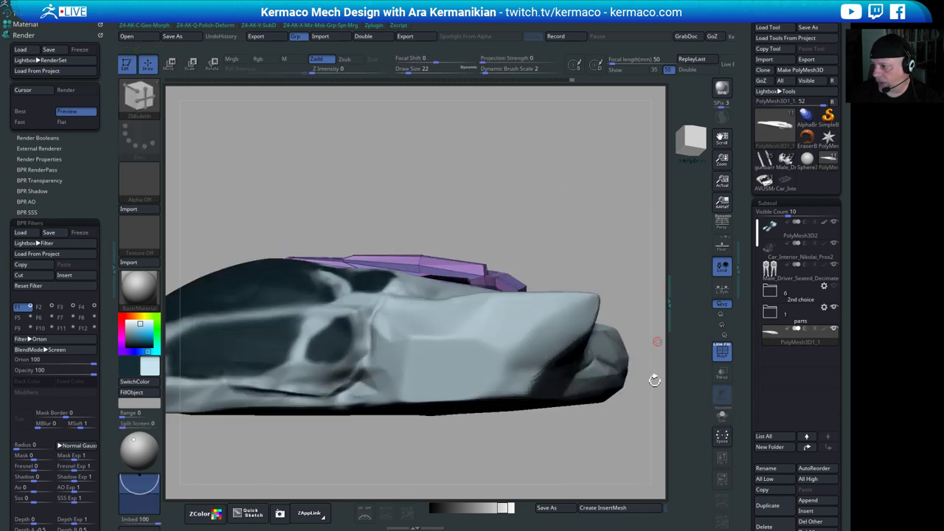
mouse_move(569, 184)
left_mouse_down()
mouse_move(613, 190)
mouse_move(536, 194)
mouse_move(577, 182)
mouse_move(557, 188)
left_mouse_up()
left_click_drag(345, 247, 502, 245, "ctrl+shift")
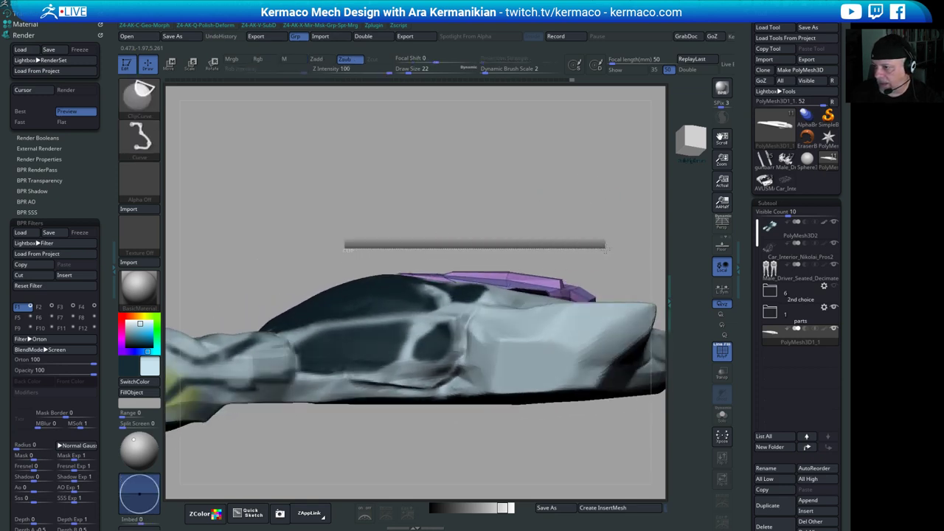
left_click_drag(605, 249, 605, 272, "ctrl+shift")
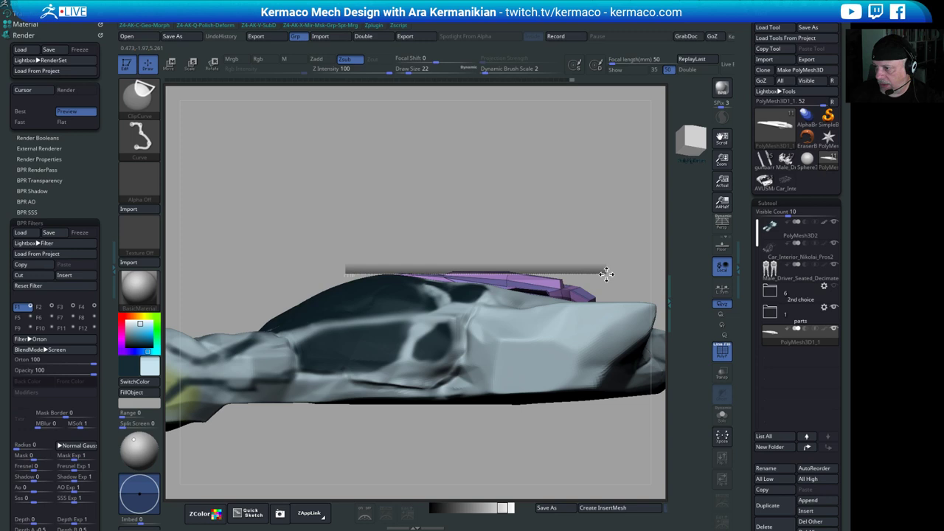
left_click_drag(608, 274, 608, 275, "ctrl+shift")
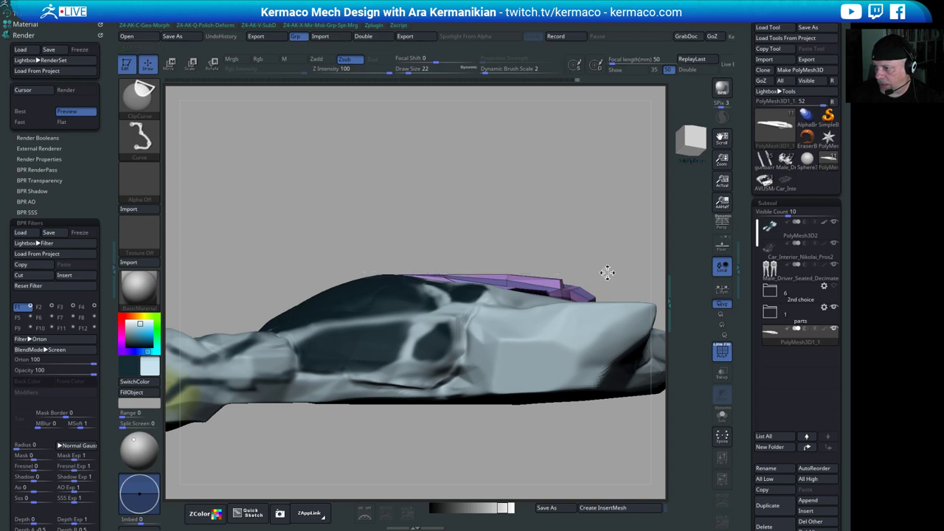
mouse_move(469, 246)
left_mouse_down("ctrl+shift")
mouse_move(624, 286)
mouse_move(616, 298)
mouse_move(630, 251)
mouse_move(544, 221)
mouse_move(586, 233)
mouse_move(563, 196)
mouse_move(591, 261)
mouse_move(472, 266)
left_mouse_up("ctrl+shift")
- Move the part forward along the vehicle's length by about 0.43 with the gizmo
left_click_drag(559, 227, 522, 320)
key("w")
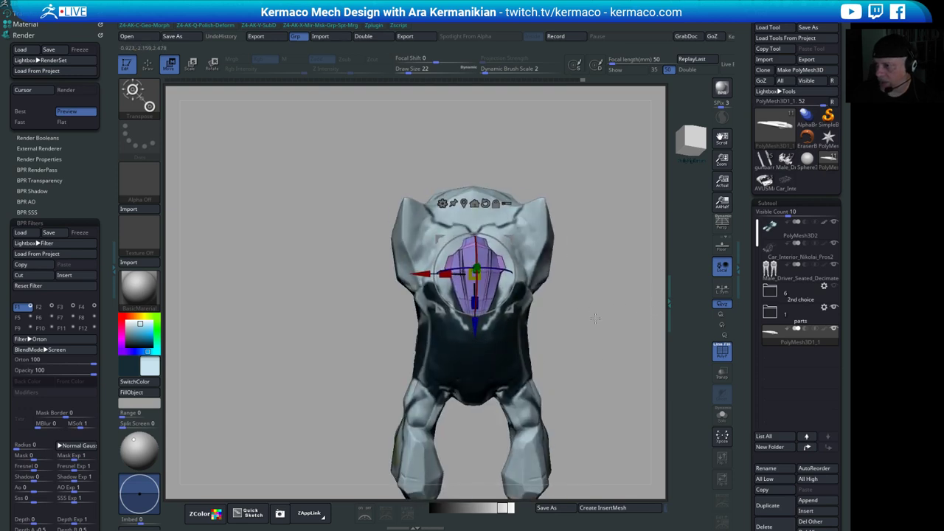
left_click_drag(618, 306, 587, 173)
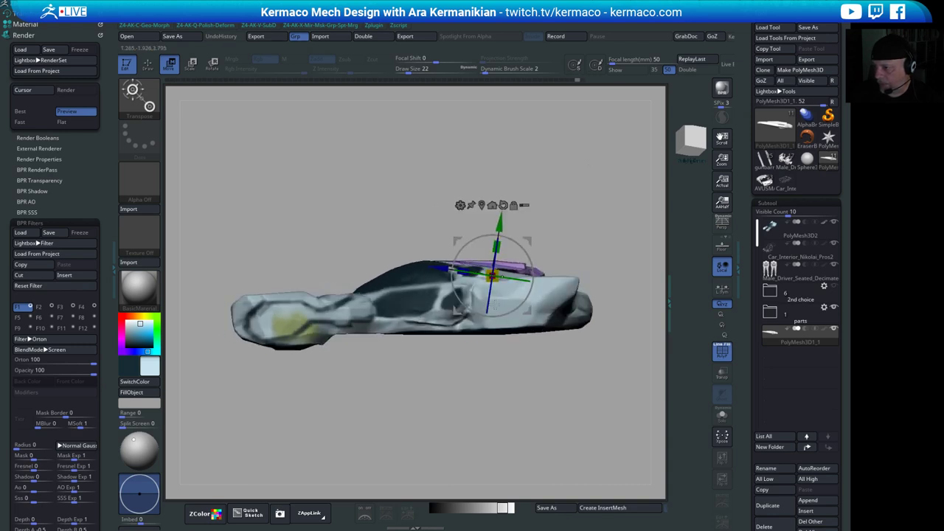
mouse_move(598, 218)
left_mouse_down()
mouse_move(595, 284)
mouse_move(589, 221)
mouse_move(601, 245)
mouse_move(542, 287)
left_mouse_up()
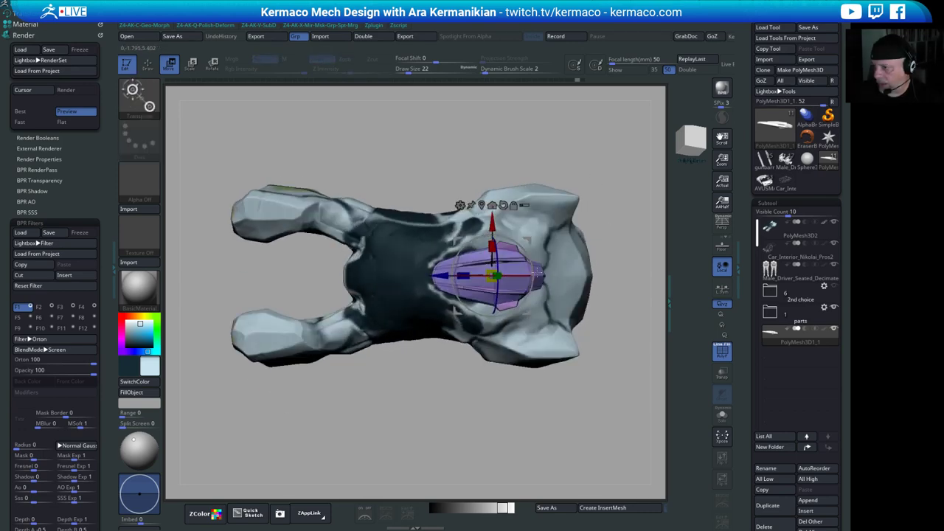
left_click_drag(323, 156, 508, 369, "ctrl")
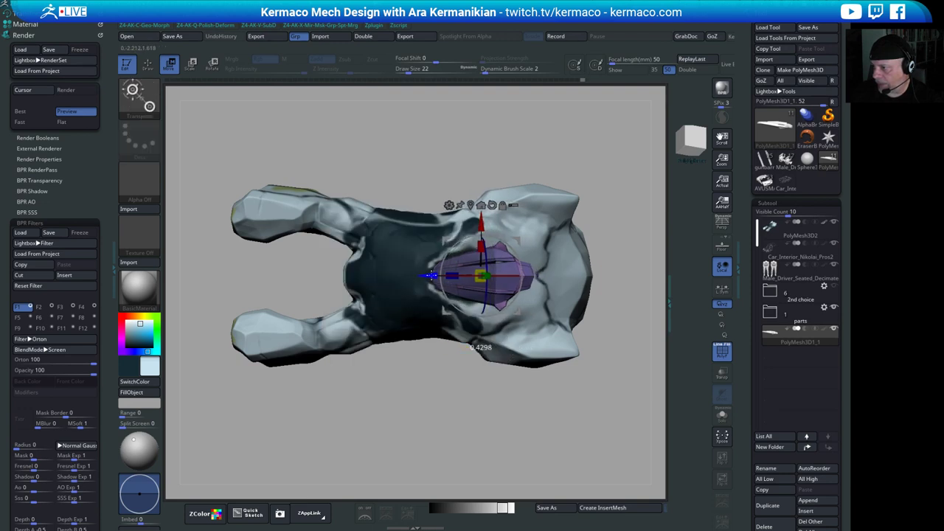
left_click_drag(611, 145, 566, 145)
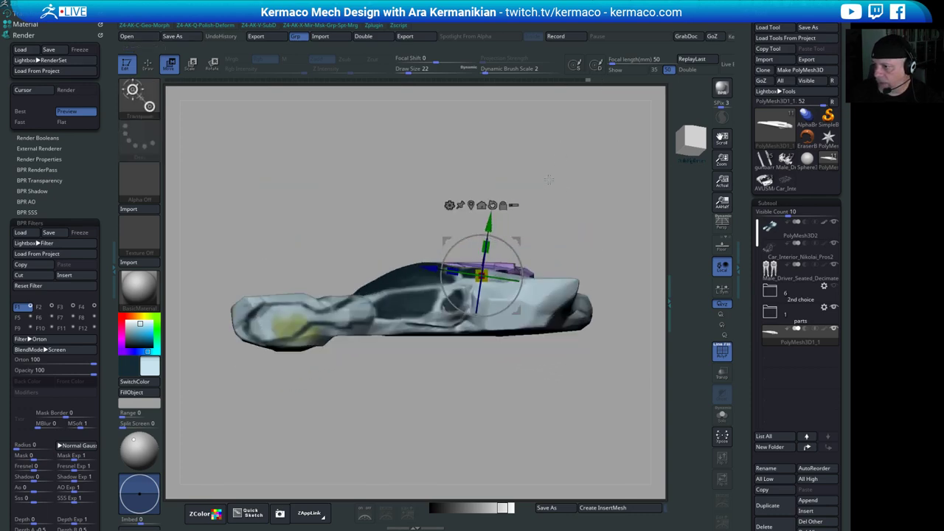
- Return to Draw mode, select the PolyMesh3D2 body subtool and turn off the polyframe display
key("q")
left_click_drag(565, 214, 593, 191, "alt")
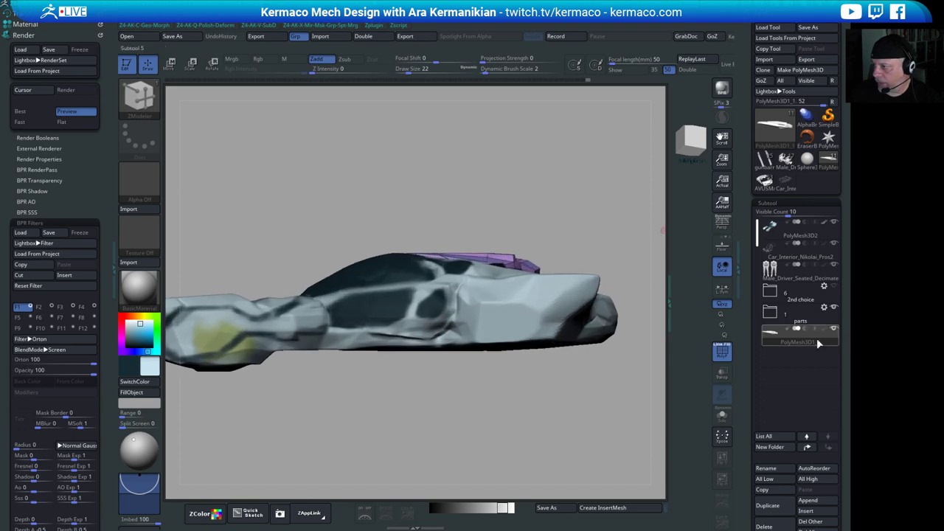
left_click_drag(514, 385, 547, 355)
left_click(809, 236)
left_click_drag(516, 427, 553, 442)
left_click(726, 349)
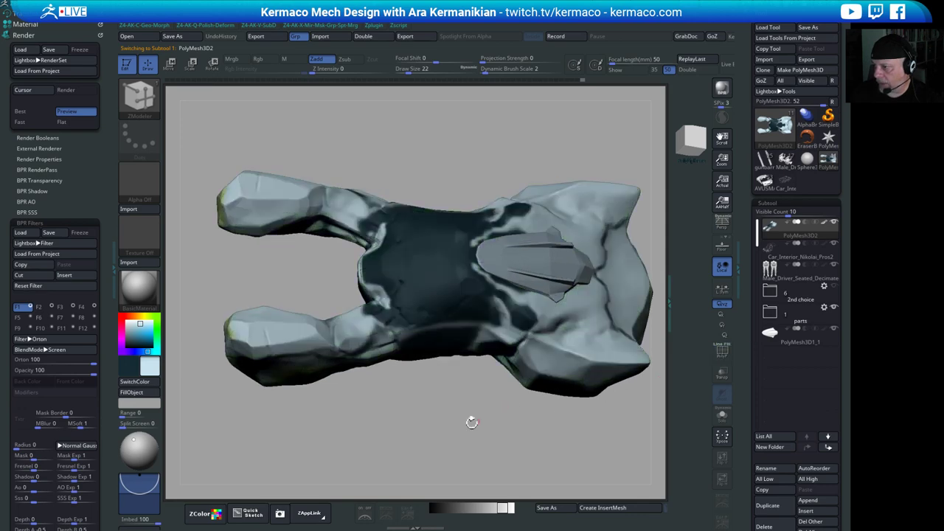
- Choose the DamStandard brush for sculpting the dark cabin area of the body
left_click_drag(470, 421, 603, 174)
left_click_drag(591, 297, 538, 329, "alt")
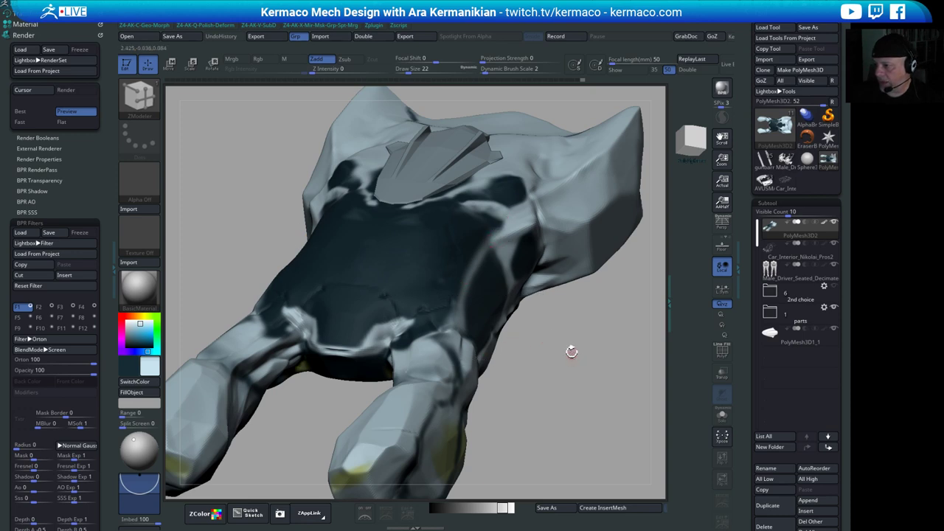
key("ctrl+space")
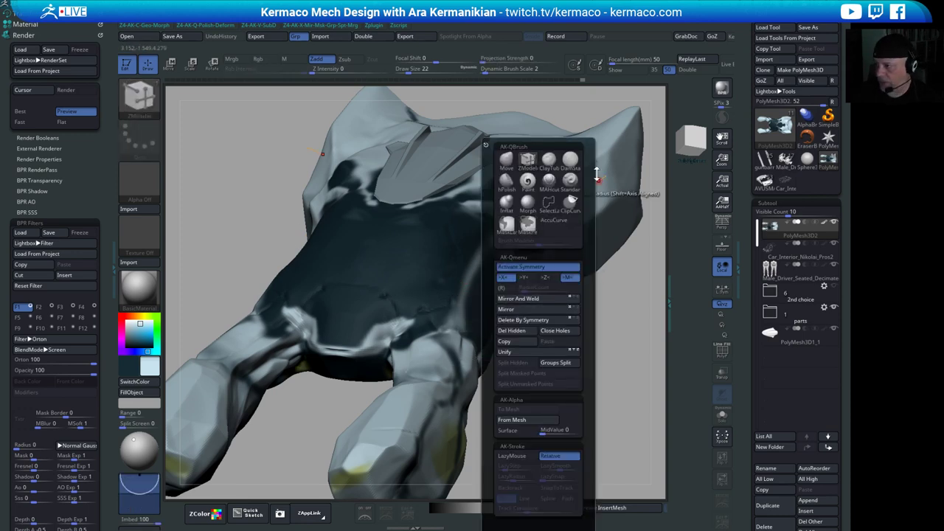
left_click(571, 161)
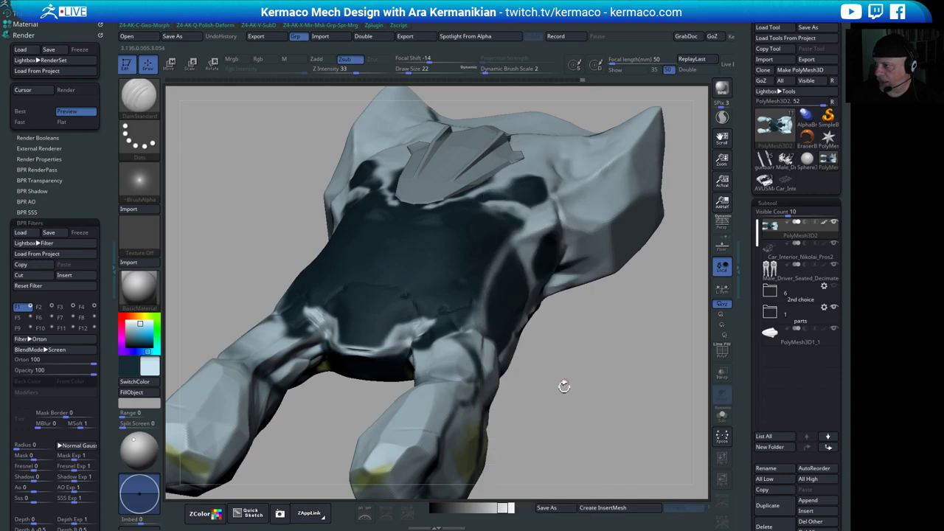
mouse_move(563, 383)
left_mouse_down()
mouse_move(586, 389)
mouse_move(563, 381)
mouse_move(534, 342)
left_mouse_up()
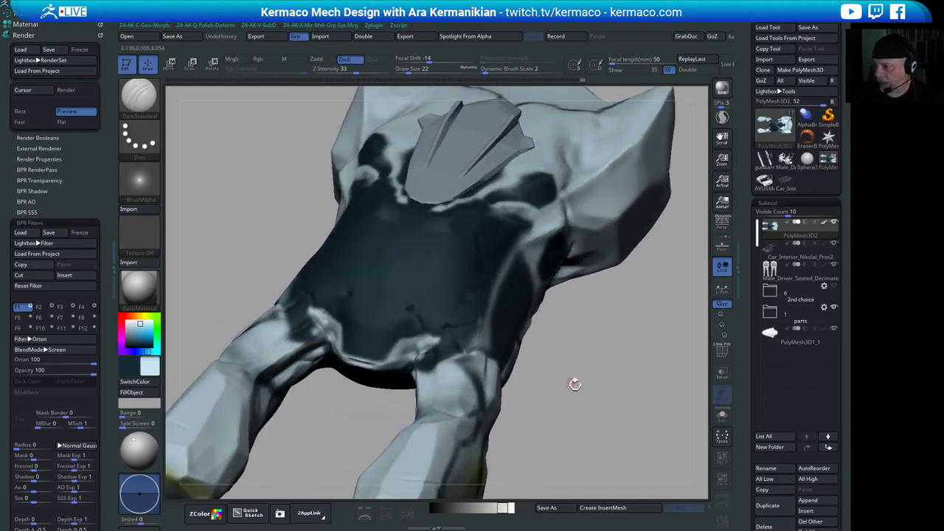
left_click_drag(574, 383, 495, 365)
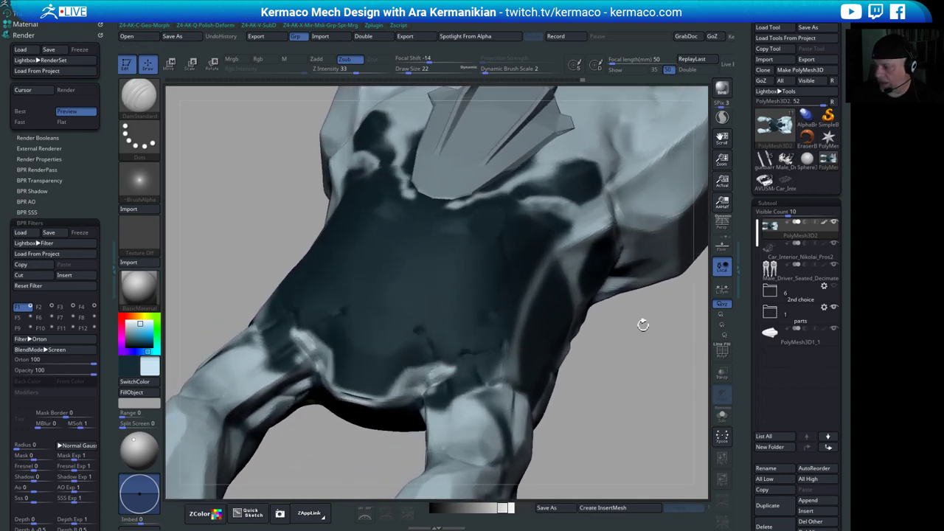
left_click_drag(605, 391, 520, 361)
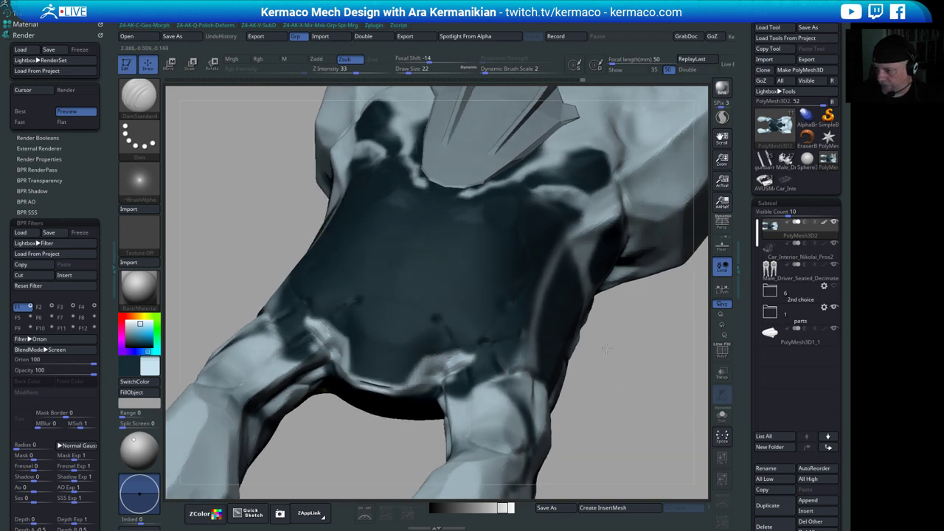
left_click_drag(606, 349, 595, 379, "alt")
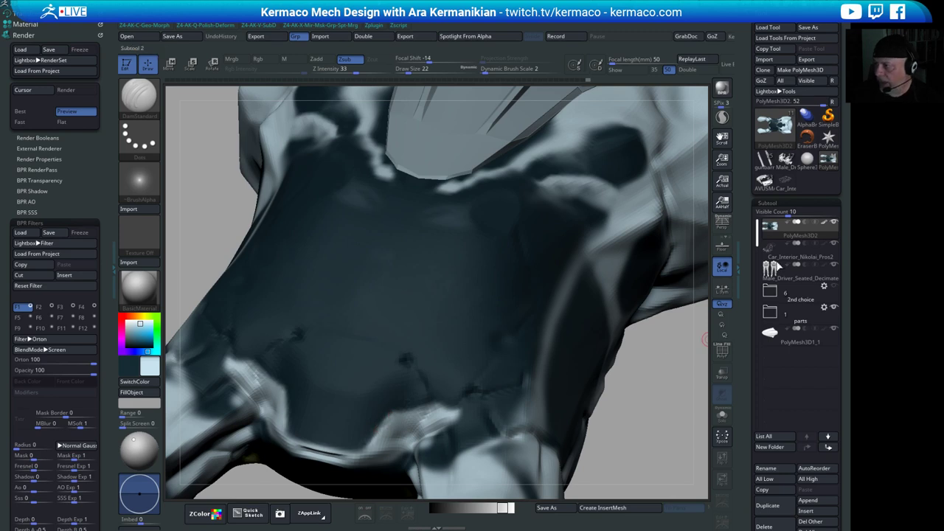
- Carve crease lines with DamStandard along the front edge of the dark cabin area and around the front opening between the arms
mouse_move(795, 235)
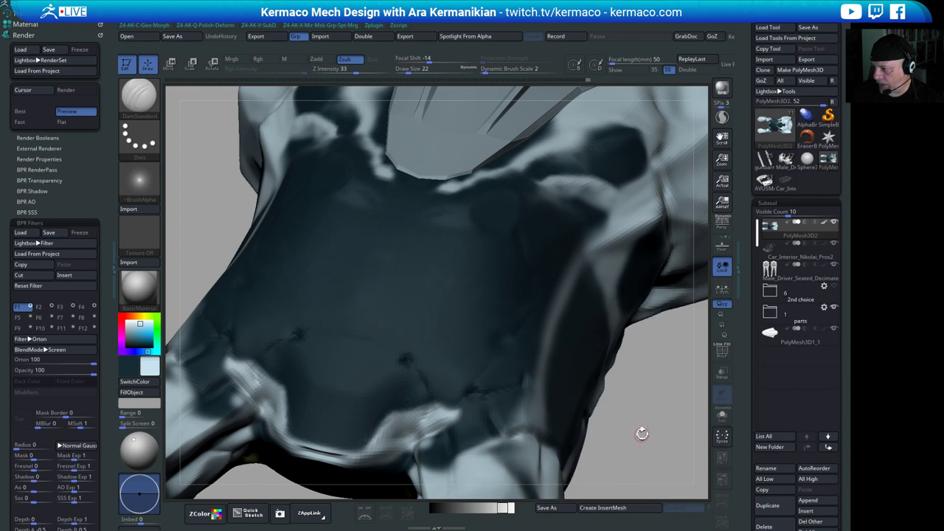
left_click_drag(638, 432, 376, 326)
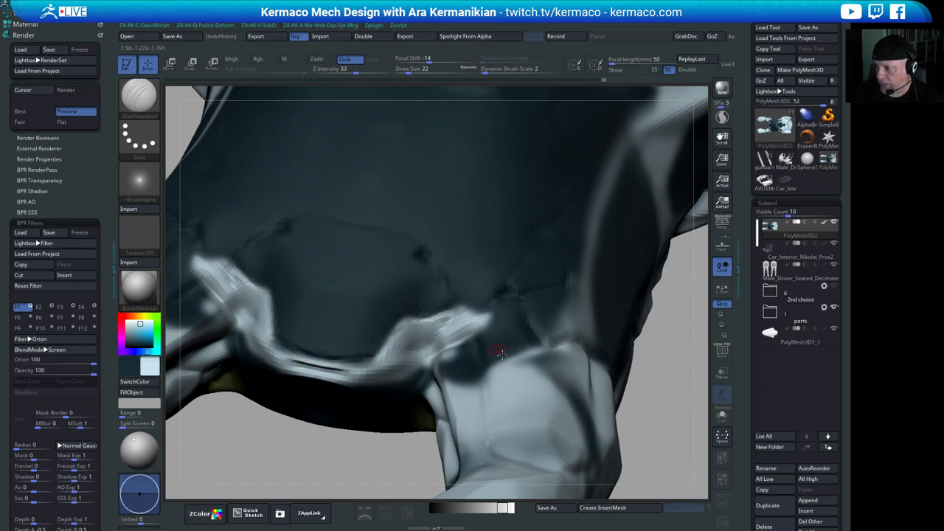
left_click_drag(657, 380, 337, 287)
mouse_move(633, 373)
left_mouse_down()
mouse_move(486, 361)
mouse_move(618, 354)
mouse_move(629, 366)
mouse_move(625, 318)
mouse_move(628, 376)
left_mouse_up()
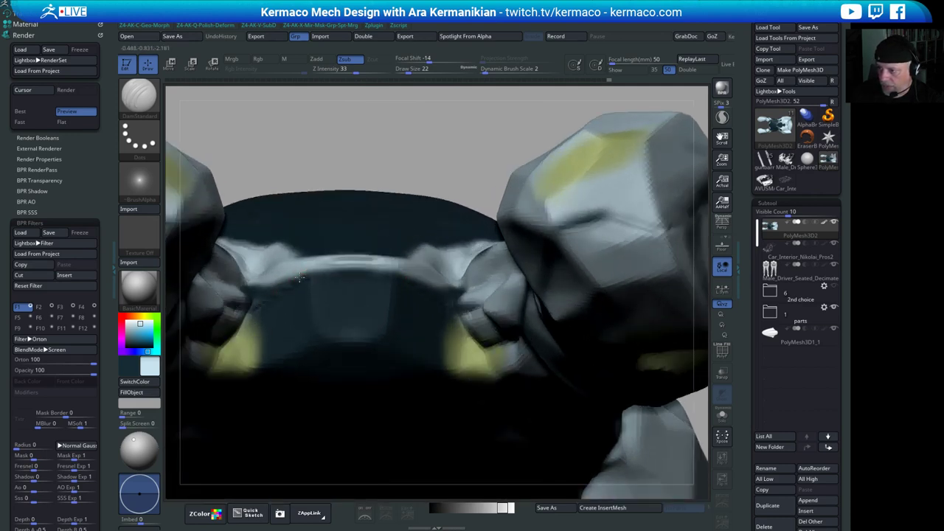
left_click_drag(476, 152, 424, 167, "alt")
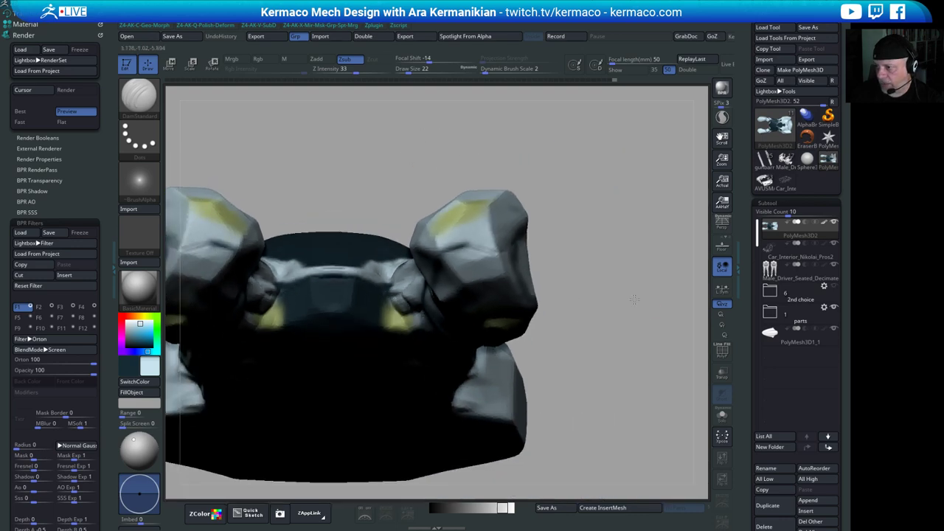
left_click_drag(632, 297, 583, 260)
- Smooth and carve the outline of the dark patch on the underside of the nose, with Draw Size at 33
right_click_drag(583, 260, 411, 246)
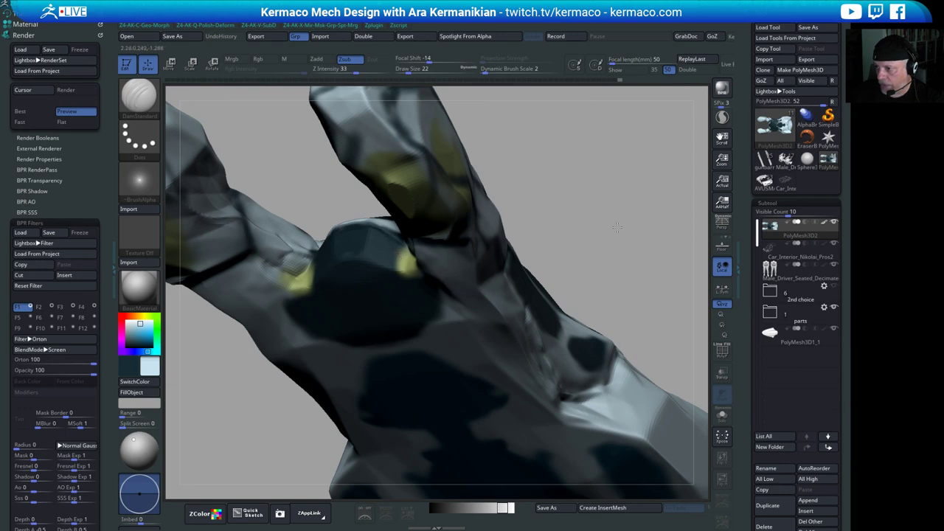
right_click_drag(616, 227, 393, 260)
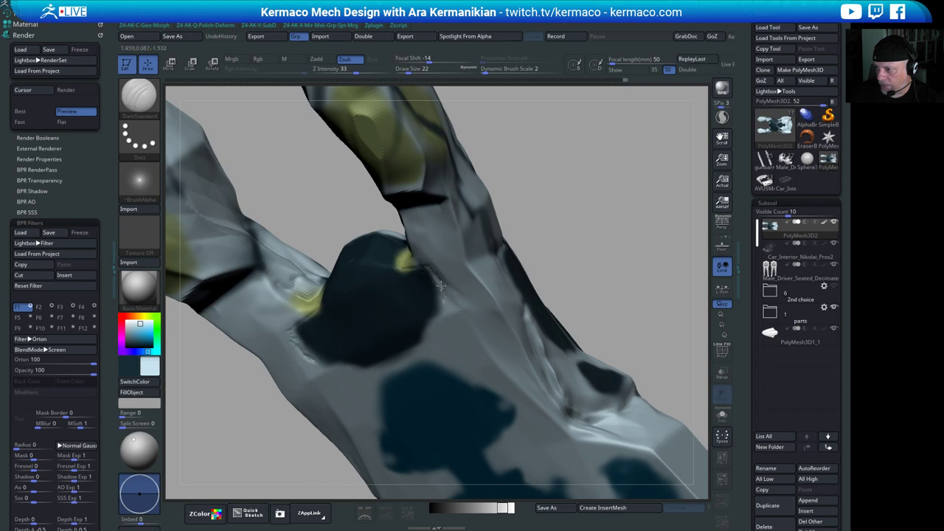
left_click_drag(558, 298, 484, 307)
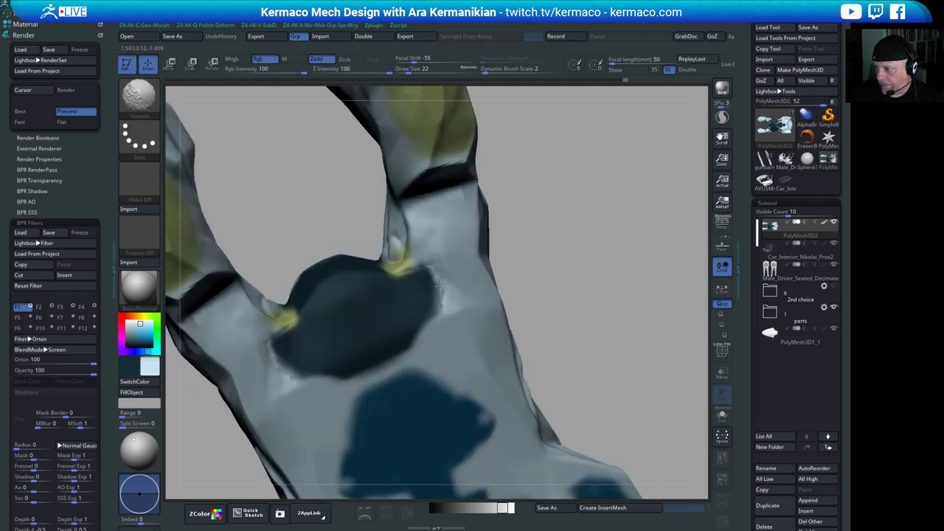
key("s")
left_click(454, 290)
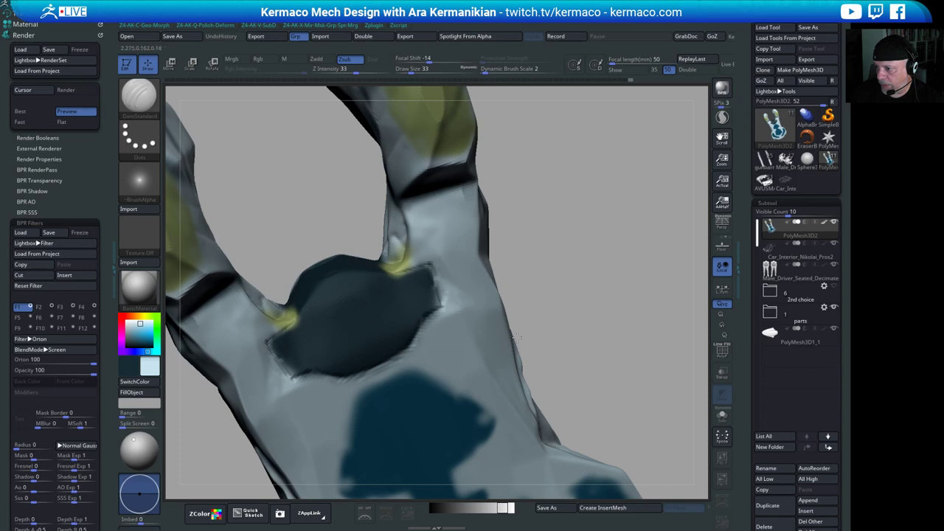
left_click_drag(598, 331, 567, 315, "alt")
left_click_drag(567, 315, 627, 210, "alt")
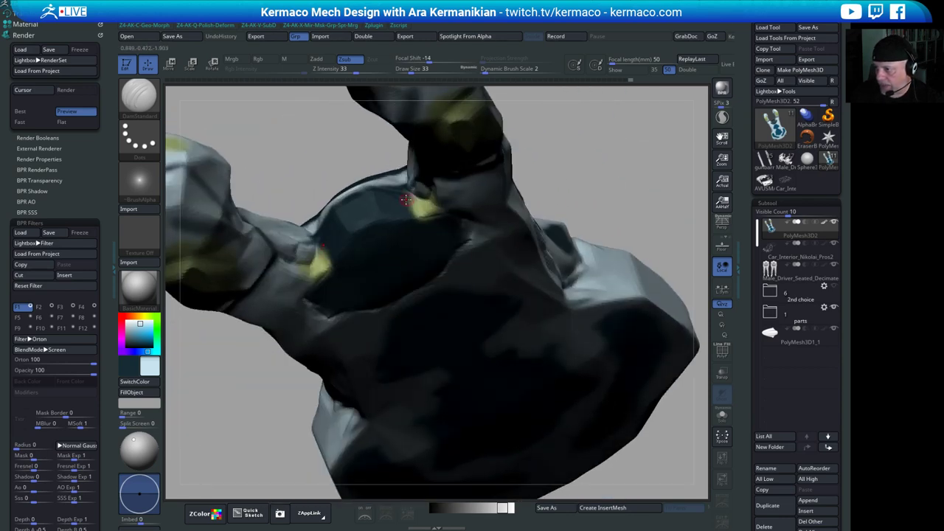
- Hide the body's two front arms and turn on transparency to examine the cabin and the seated figures inside
right_click_drag(616, 171, 632, 355)
mouse_move(632, 355)
left_mouse_down("alt")
mouse_move(484, 305)
mouse_move(566, 300)
mouse_move(575, 360)
left_mouse_up("alt")
mouse_move(252, 106)
left_mouse_down("ctrl+shift")
mouse_move(453, 185)
mouse_move(642, 130)
mouse_move(443, 106)
mouse_move(601, 234)
mouse_move(627, 368)
mouse_move(626, 355)
mouse_move(595, 360)
mouse_move(594, 246)
mouse_move(663, 332)
mouse_move(362, 368)
mouse_move(457, 421)
mouse_move(443, 291)
mouse_move(500, 285)
left_mouse_up("ctrl+shift")
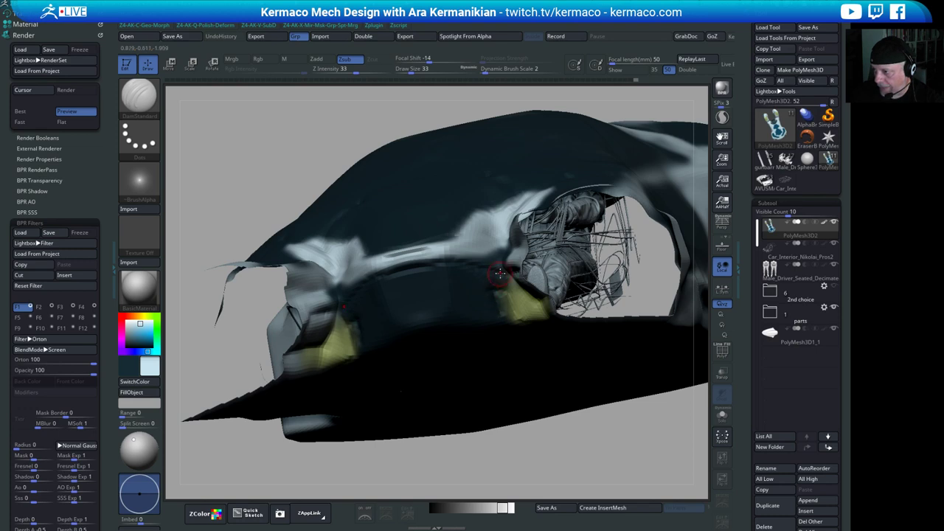
left_click_drag(533, 442, 655, 364, "alt")
left_click(722, 377)
left_click_drag(589, 411, 325, 284)
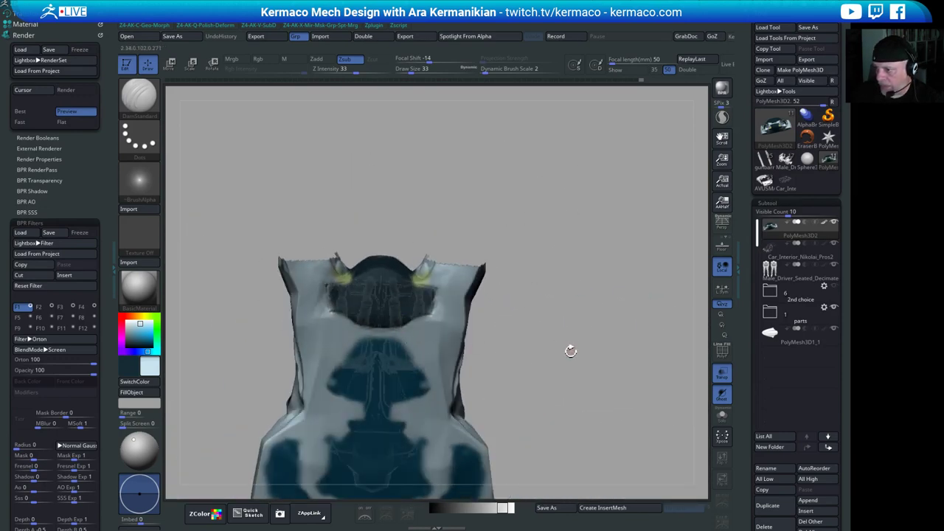
left_click_drag(570, 351, 626, 242)
- Choose SelectRect as the selection brush and restore the visibility of the whole body
key("ctrl+shift")
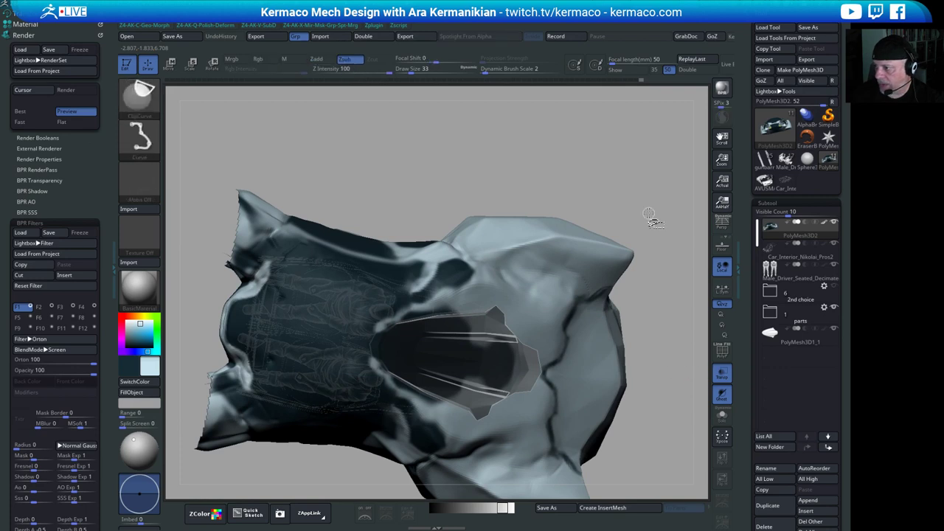
left_click_drag(616, 111, 636, 177, "ctrl+shift")
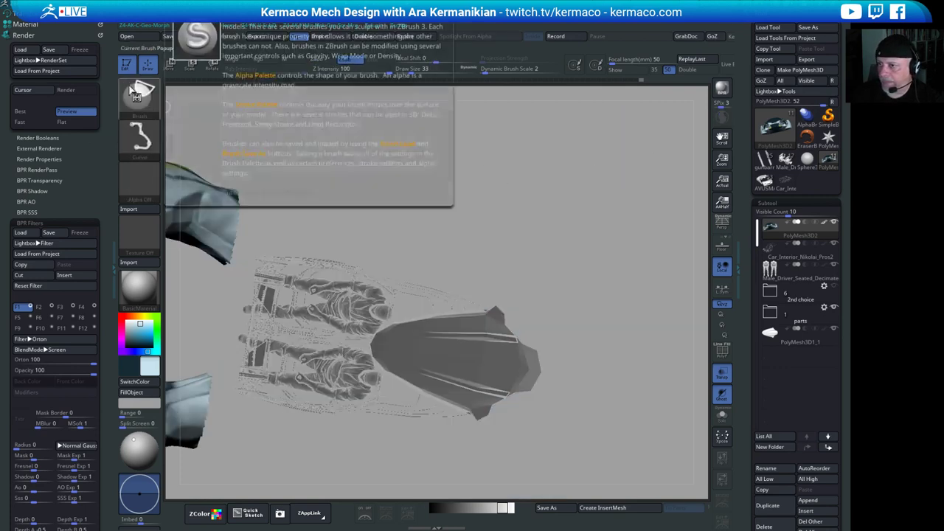
left_click(133, 110)
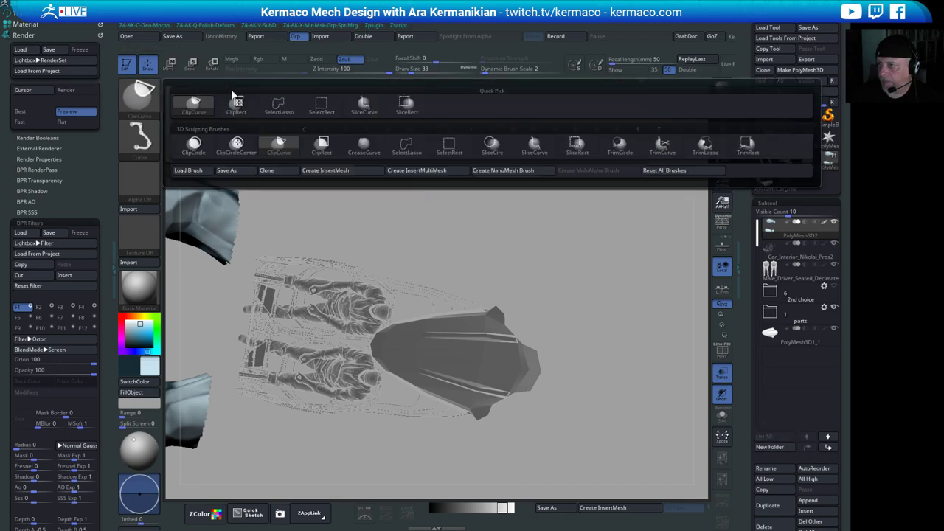
left_click(320, 101)
left_click(531, 244, "ctrl+shift")
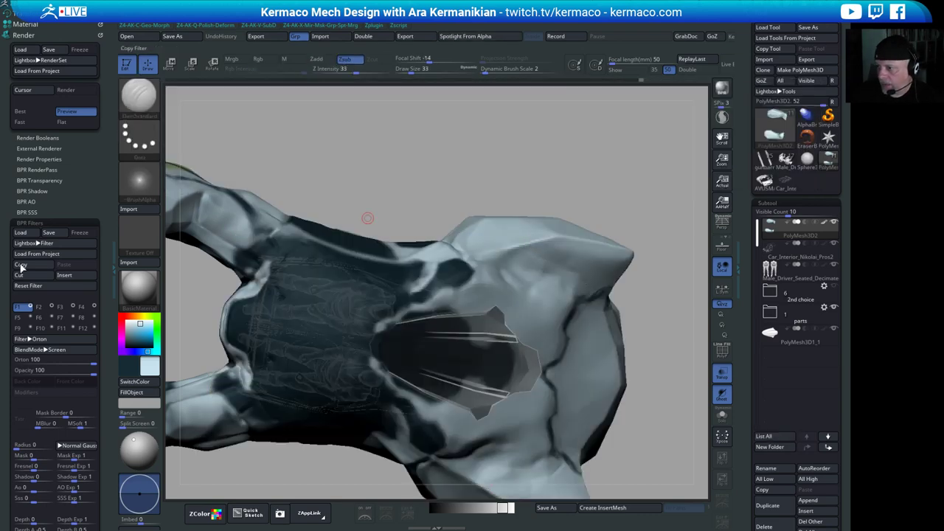
- Turn off the body's polypaint display and the transparency to examine the sculpted cabin surface in plain material
mouse_move(468, 206)
left_mouse_down("alt")
mouse_move(444, 159)
mouse_move(502, 194)
mouse_move(579, 273)
mouse_move(612, 238)
mouse_move(615, 140)
mouse_move(590, 192)
mouse_move(506, 120)
mouse_move(375, 427)
mouse_move(436, 442)
mouse_move(452, 420)
mouse_move(664, 394)
left_mouse_up("alt")
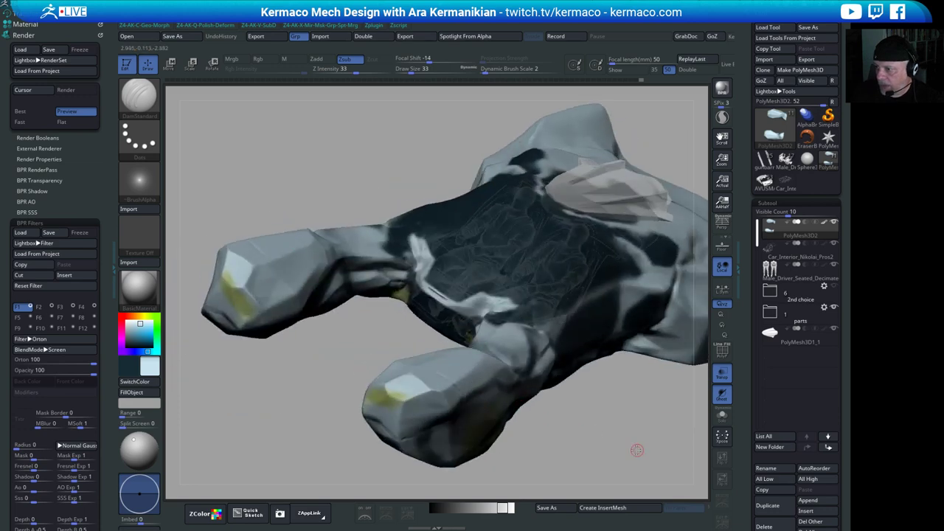
left_click_drag(637, 449, 281, 321)
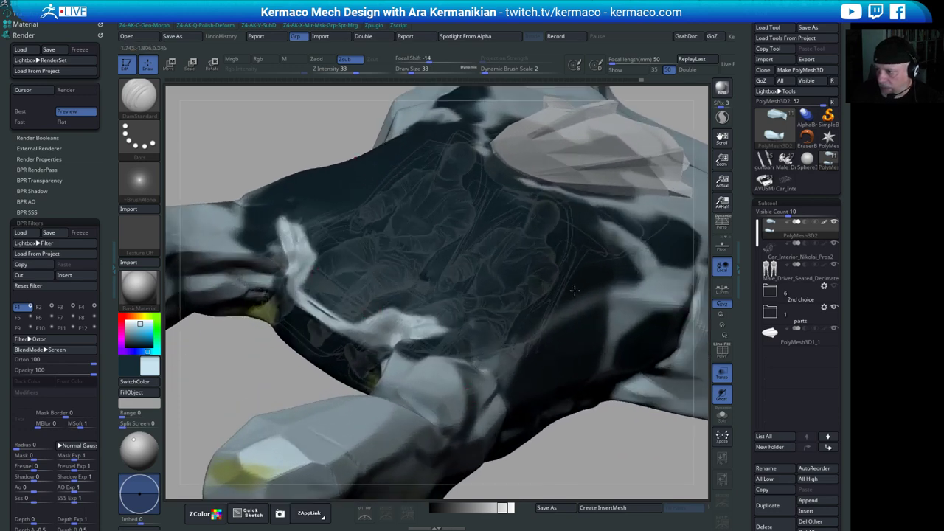
left_click(826, 226)
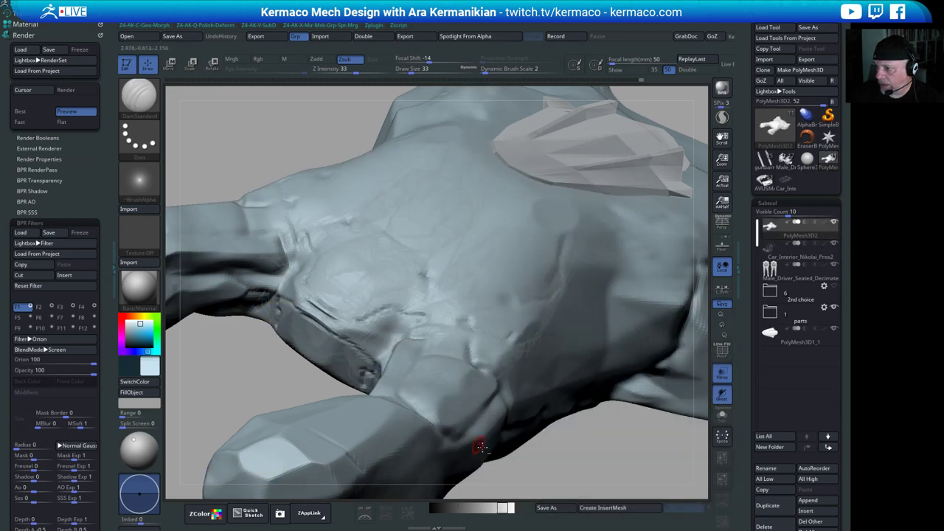
left_click_drag(555, 474, 590, 398, "alt")
left_click(725, 378)
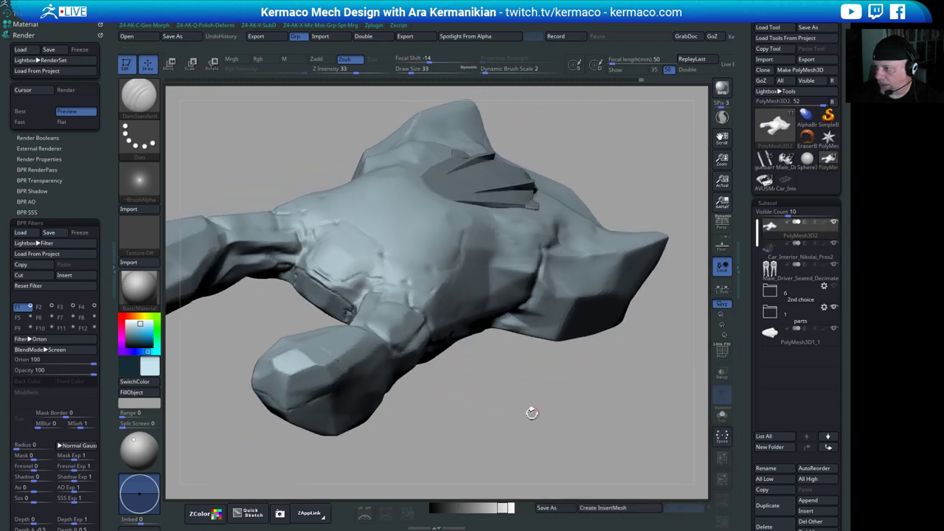
left_click_drag(531, 413, 541, 472)
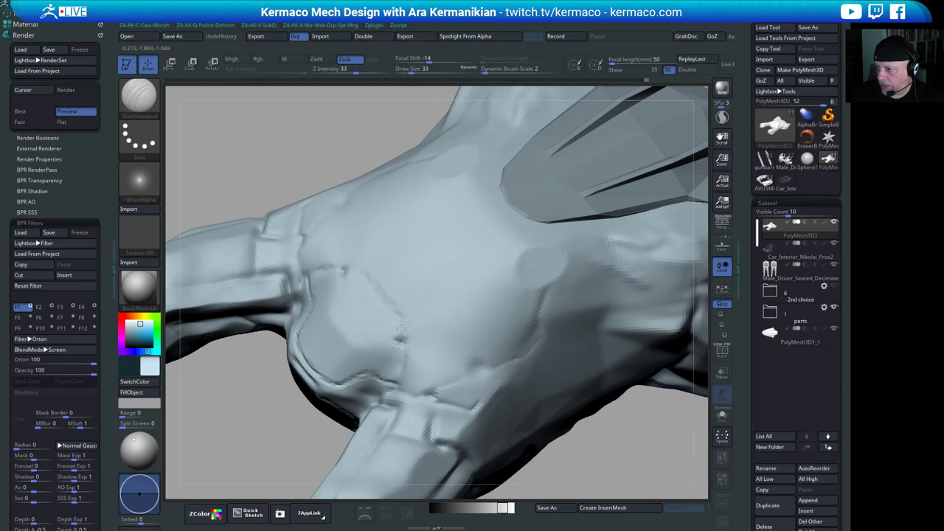
- Turn the body's polypaint display back on and carve panel lines across the front and side of the dark cabin
left_click(823, 223)
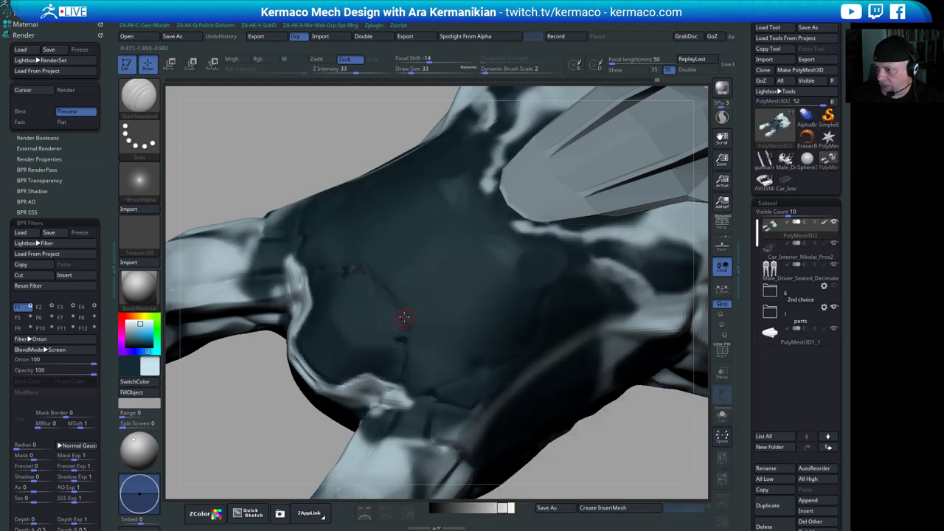
left_click_drag(585, 447, 422, 389)
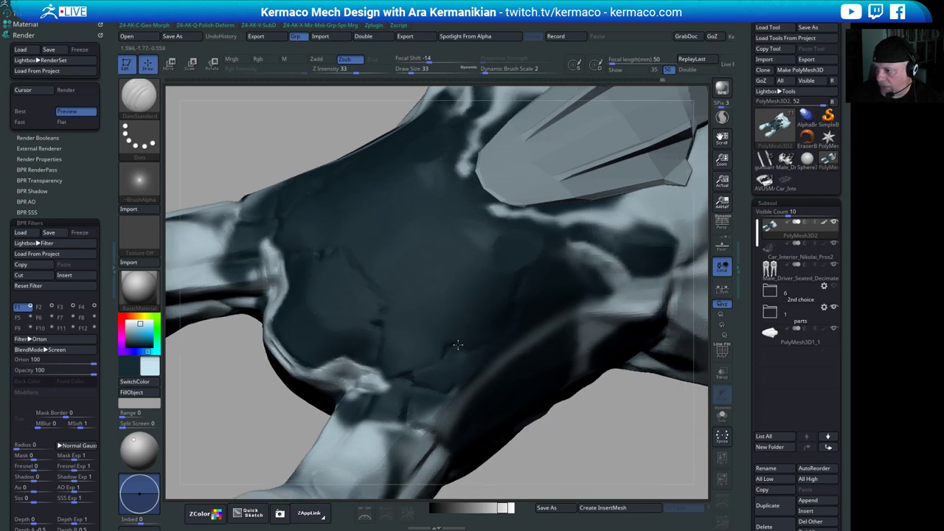
left_click_drag(594, 398, 507, 280)
left_click_drag(627, 389, 562, 310)
left_click_drag(633, 460, 580, 386, "shift")
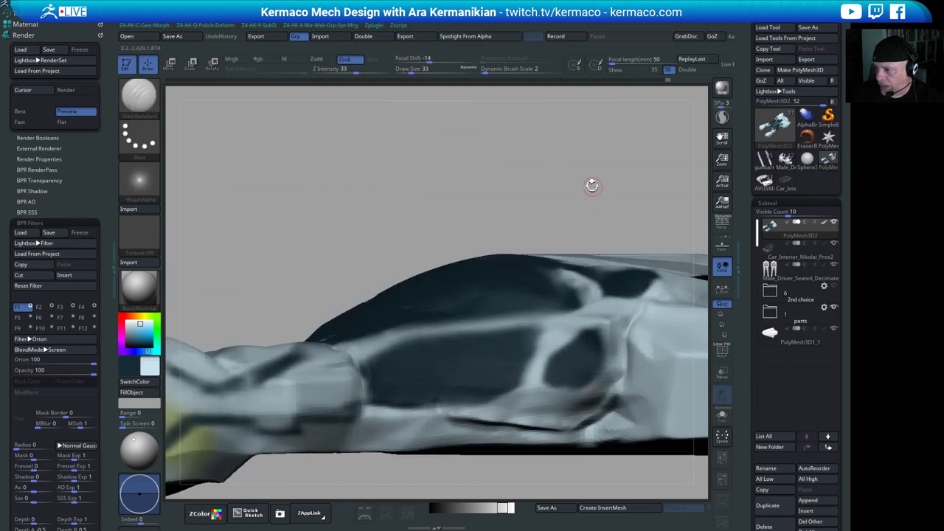
- Carve a branching panel line along the side of the dark cabin above the side window, smoothing its rough parts
left_click_drag(609, 141, 419, 315)
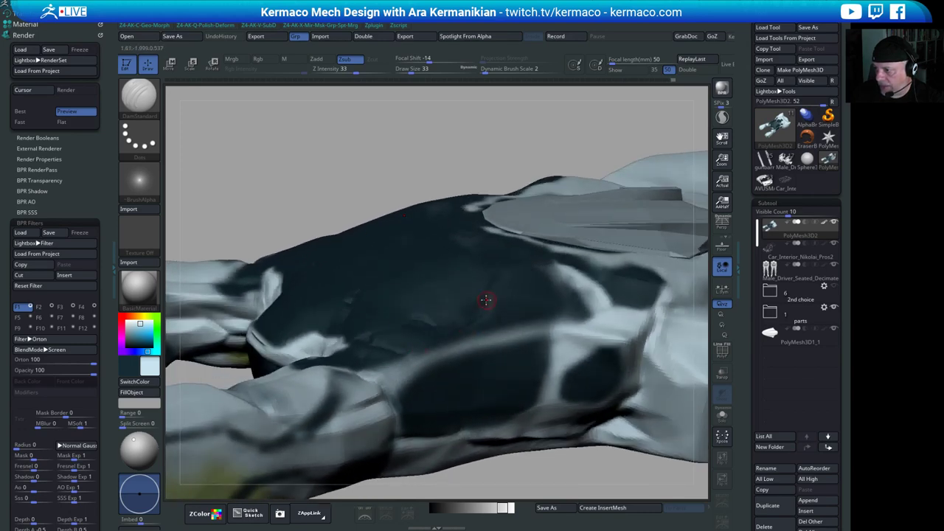
left_click_drag(558, 477, 504, 306)
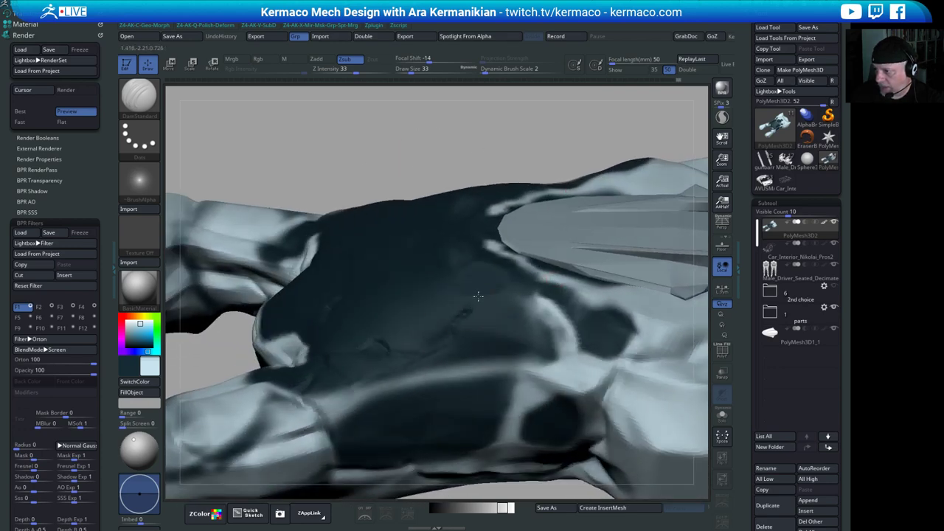
key("shift")
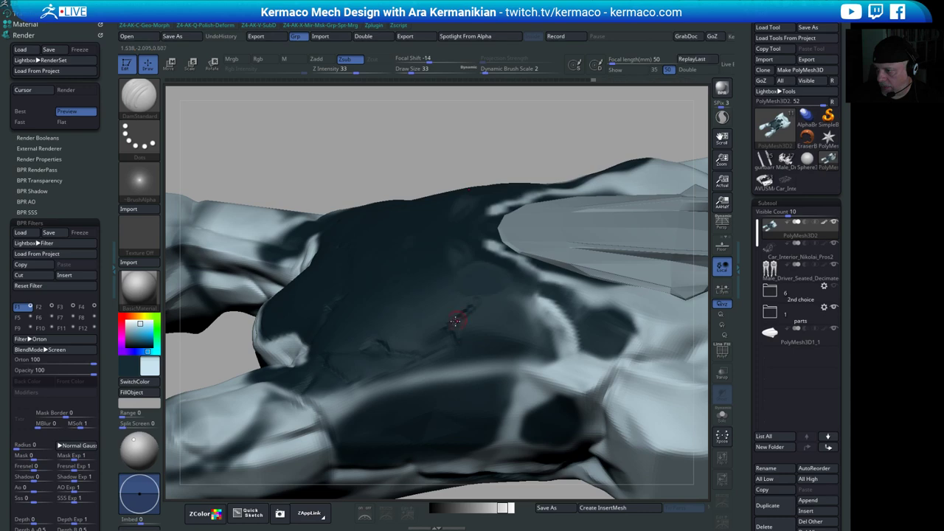
left_click_drag(612, 132, 627, 192, "alt")
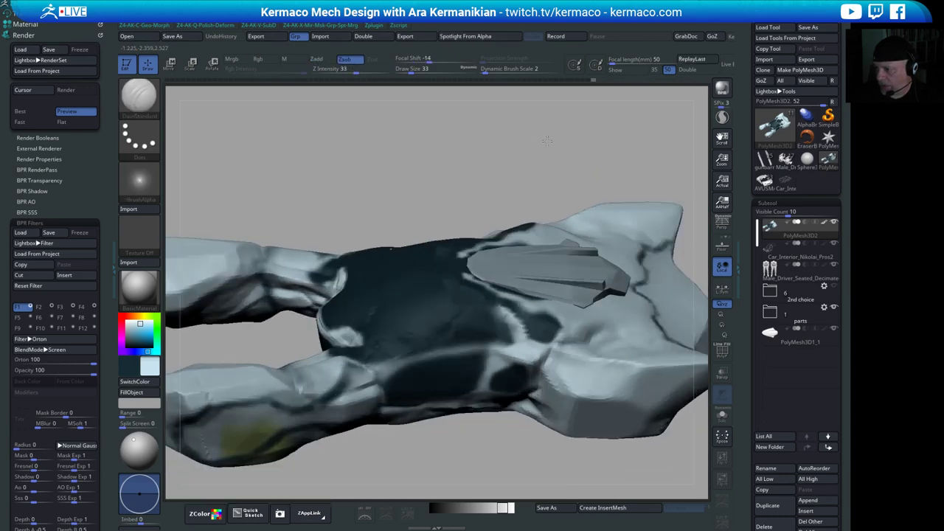
left_click_drag(656, 369, 649, 426)
mouse_move(493, 456)
left_mouse_down("alt")
mouse_move(438, 372)
mouse_move(442, 443)
mouse_move(480, 460)
mouse_move(413, 394)
left_mouse_up("alt")
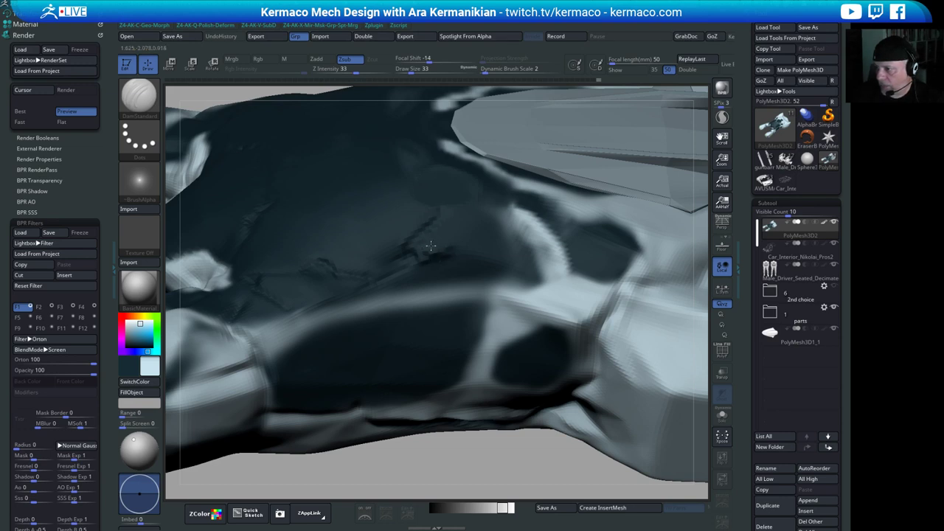
key("shift")
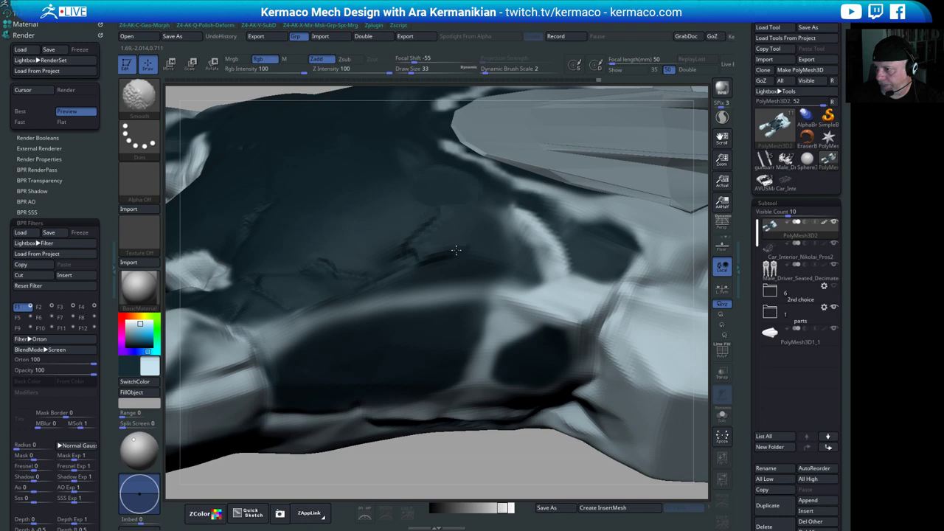
- Carve grooves into the rear edge of the dark cabin beside the front tip of the finned part
mouse_move(523, 447)
left_mouse_down()
mouse_move(472, 445)
mouse_move(480, 420)
mouse_move(489, 438)
mouse_move(476, 214)
left_mouse_up()
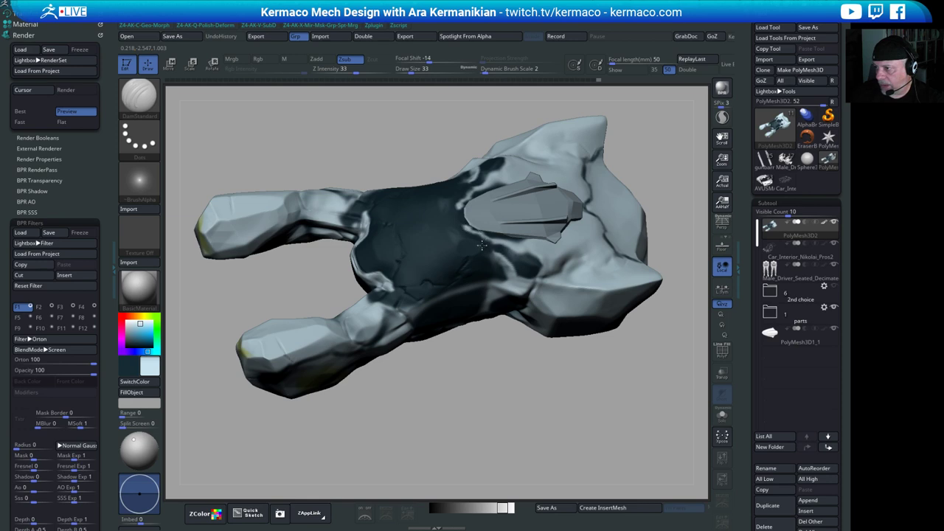
mouse_move(526, 401)
left_mouse_down("alt")
mouse_move(489, 417)
mouse_move(487, 472)
left_mouse_up("alt")
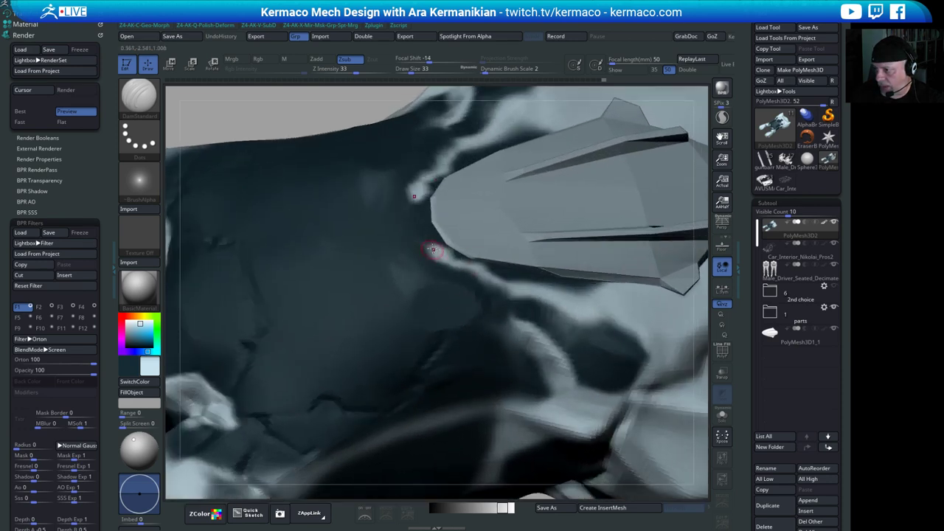
left_click_drag(443, 265, 465, 273)
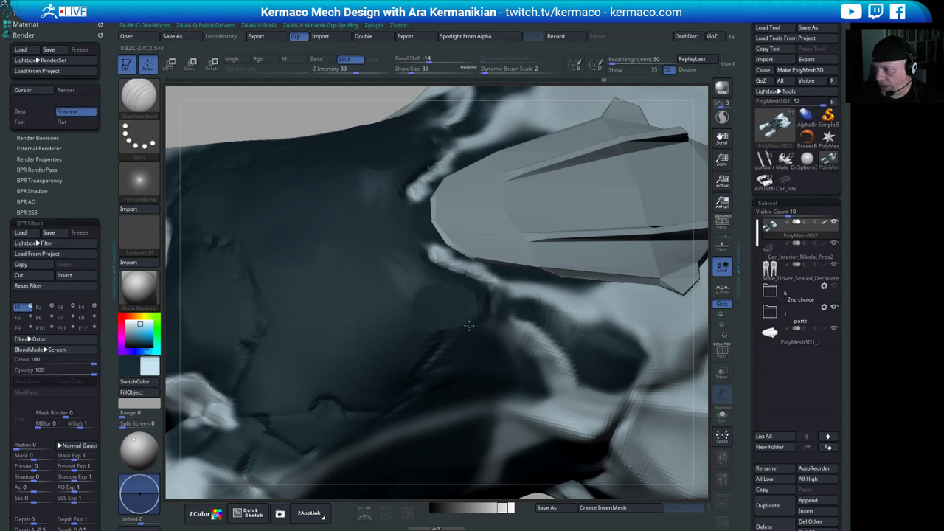
- View the vehicle from the side and turn on transparency to check the cabin against the seated figures inside
left_click(341, 108, "alt")
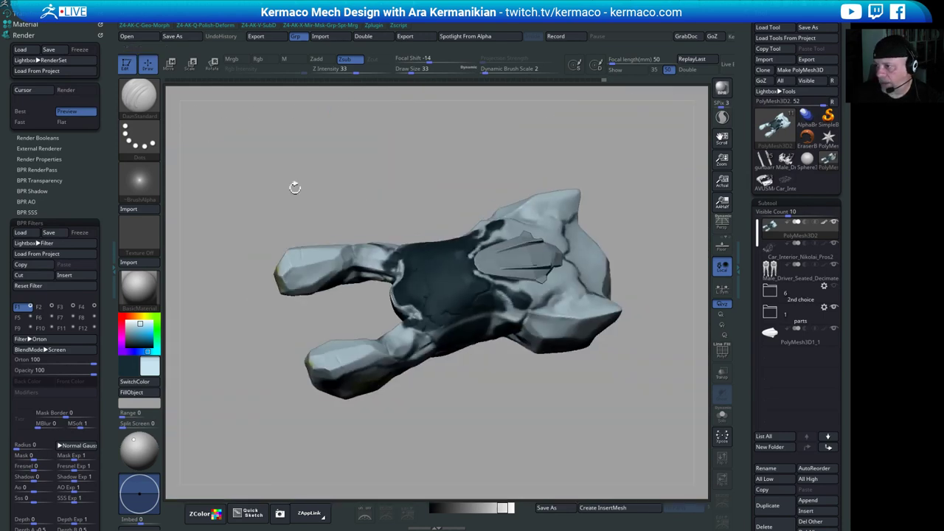
left_click_drag(548, 423, 598, 164)
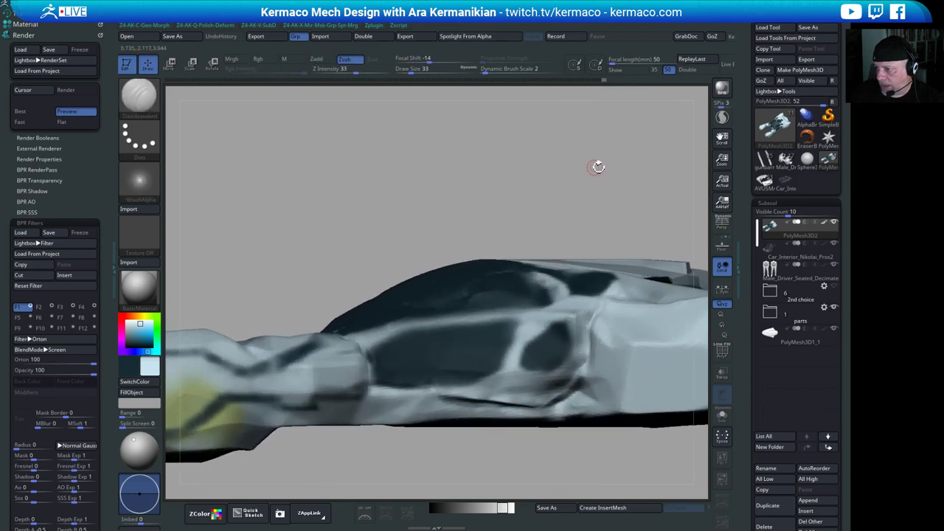
left_click(721, 374)
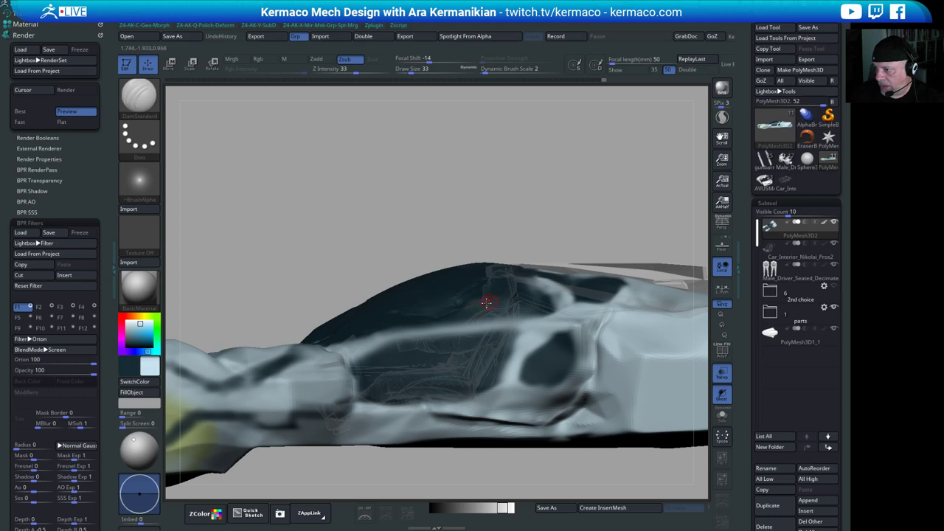
- Check the see-through cabin over the seated figures from the front and above, and turn transparency off
left_click_drag(573, 178, 697, 337)
left_click_drag(661, 143, 599, 402)
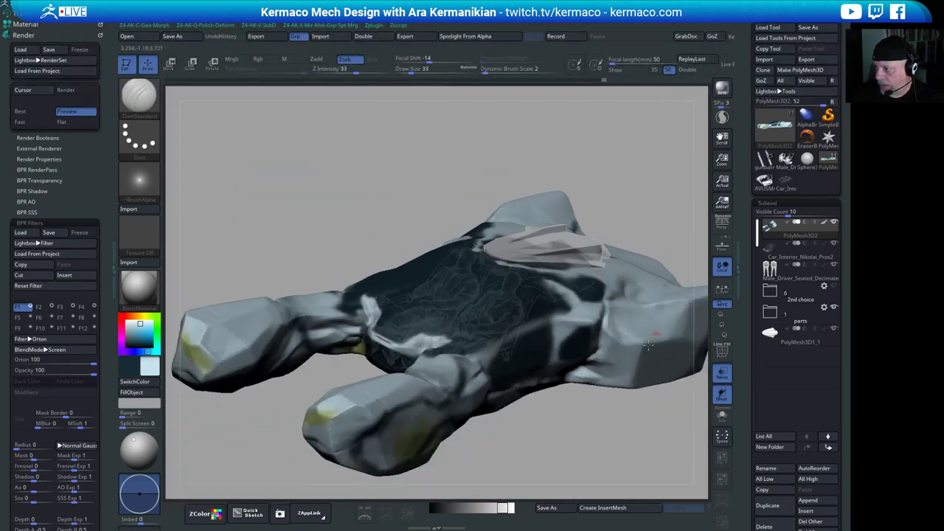
left_click_drag(573, 458, 664, 428)
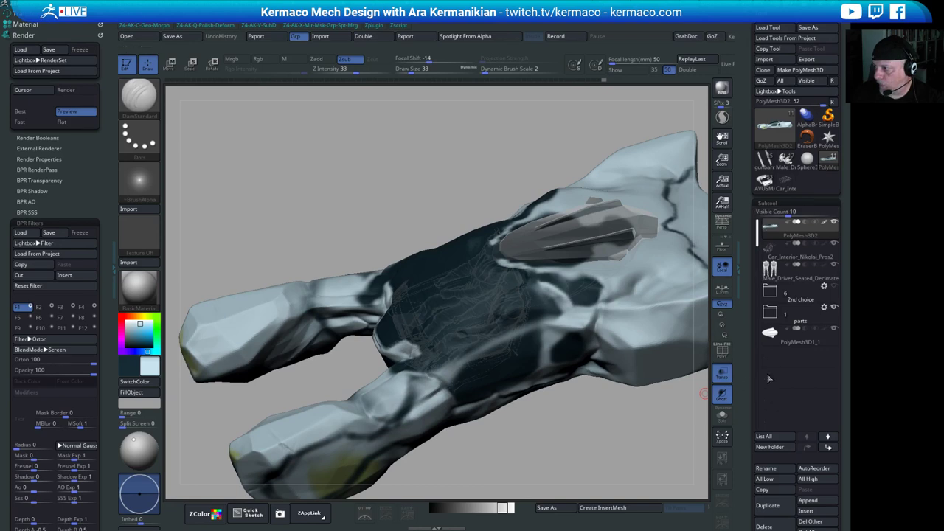
left_click(722, 374)
left_click_drag(578, 446, 562, 418)
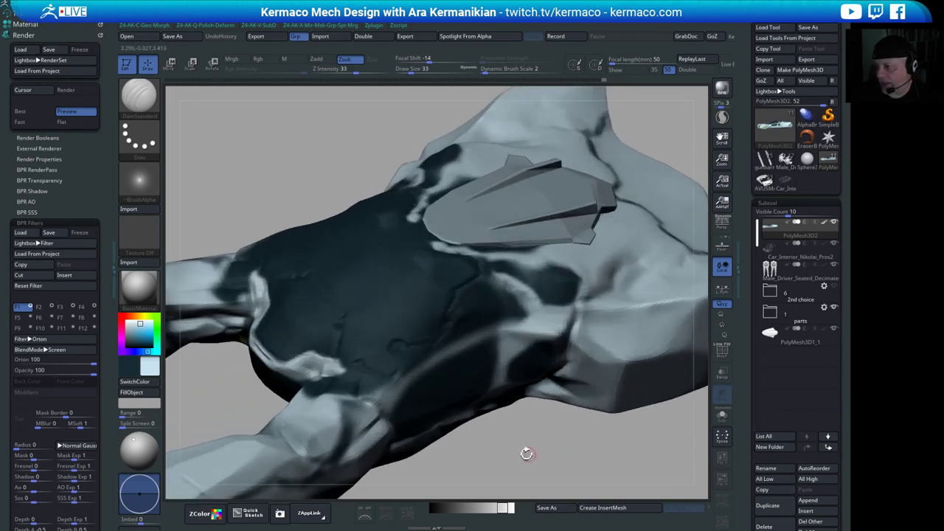
- Load the B&W Anime02 render preset and make a BPR render of the whole vehicle
left_click_drag(528, 455, 562, 428, "alt")
key("shift")
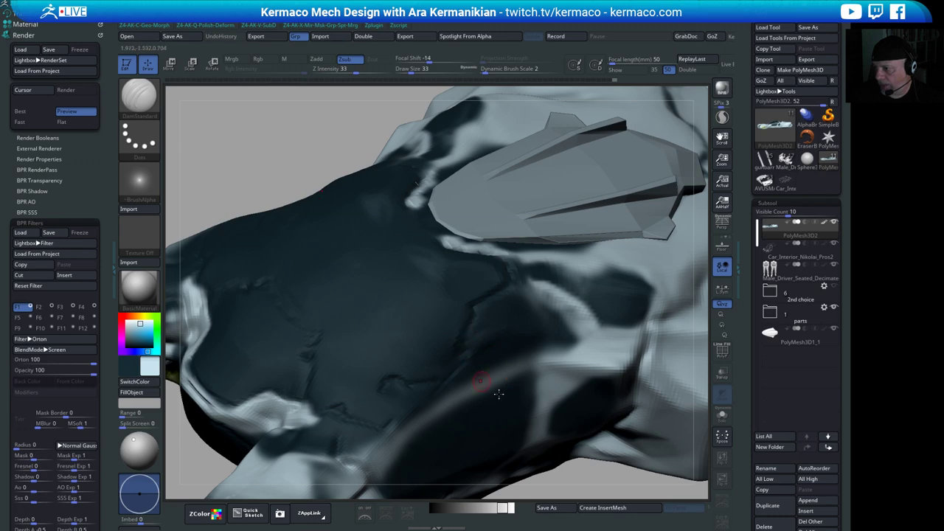
left_click_drag(606, 476, 517, 425, "alt")
mouse_move(575, 450)
left_mouse_down("alt")
mouse_move(552, 432)
mouse_move(547, 445)
mouse_move(529, 414)
mouse_move(552, 428)
mouse_move(545, 373)
mouse_move(567, 369)
mouse_move(575, 380)
mouse_move(596, 366)
mouse_move(580, 356)
left_mouse_up("alt")
key("f")
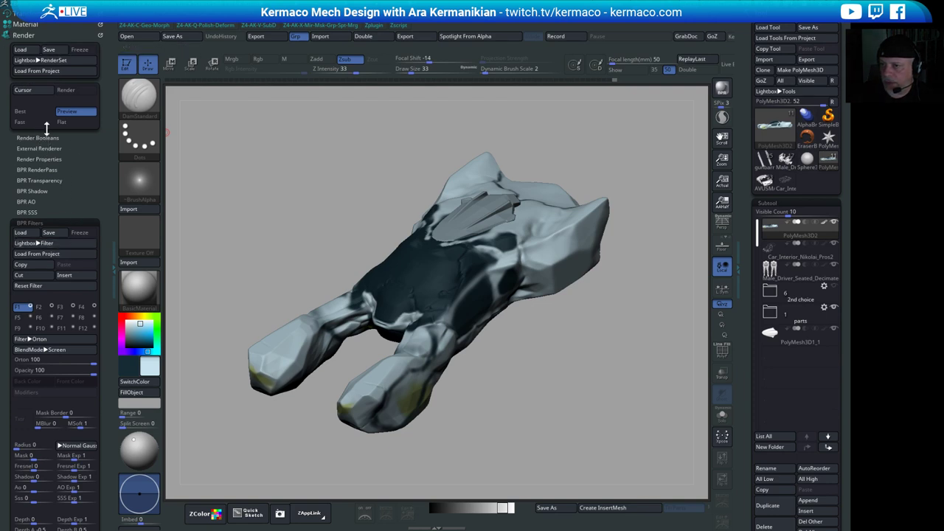
left_click(38, 60)
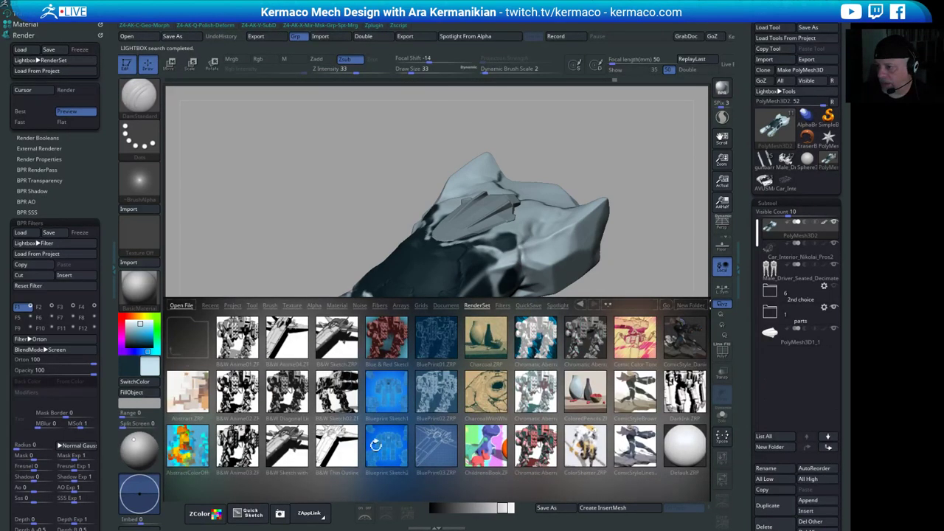
double_click(243, 391)
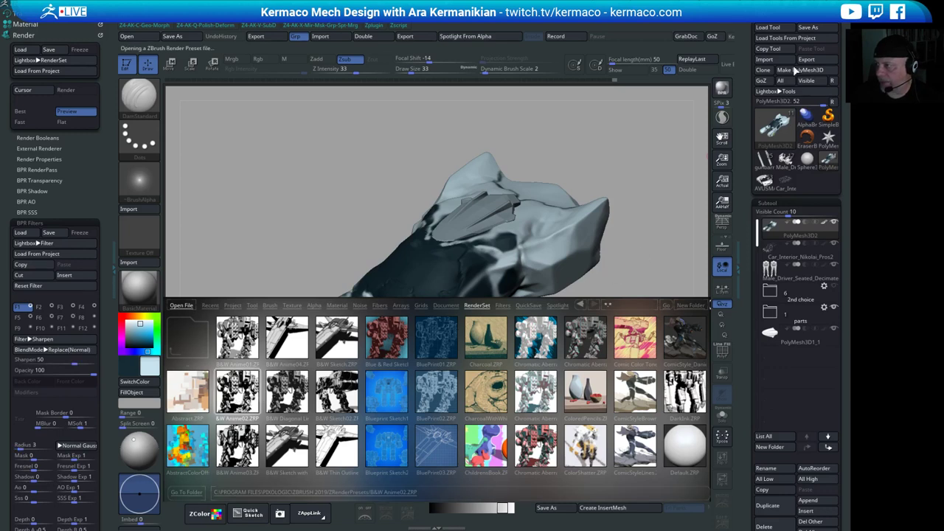
left_click(717, 92)
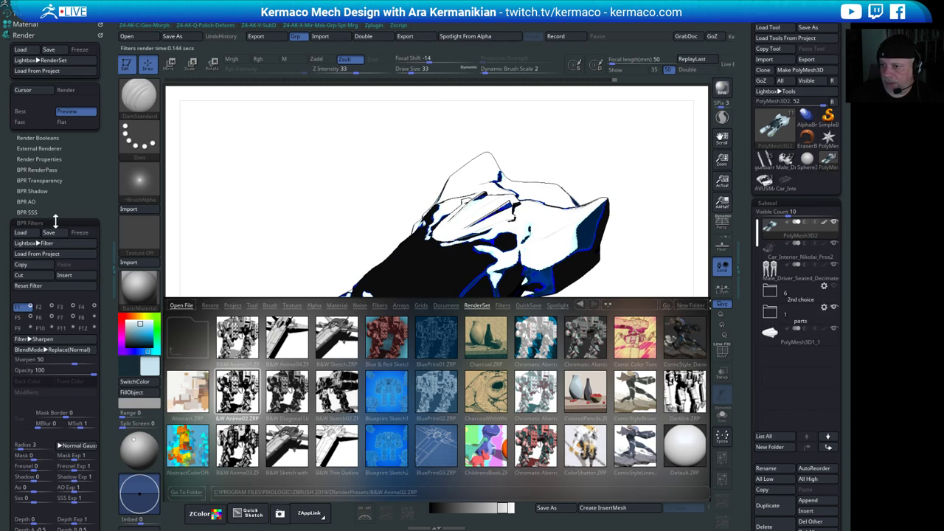
- Try the black-and-white BPR filter presets on the render, from B&W Anime04 and B&W Sketch through Thin Outline to B&W Diagonal Lines01
left_click_drag(57, 223, 67, 177)
left_click(35, 163)
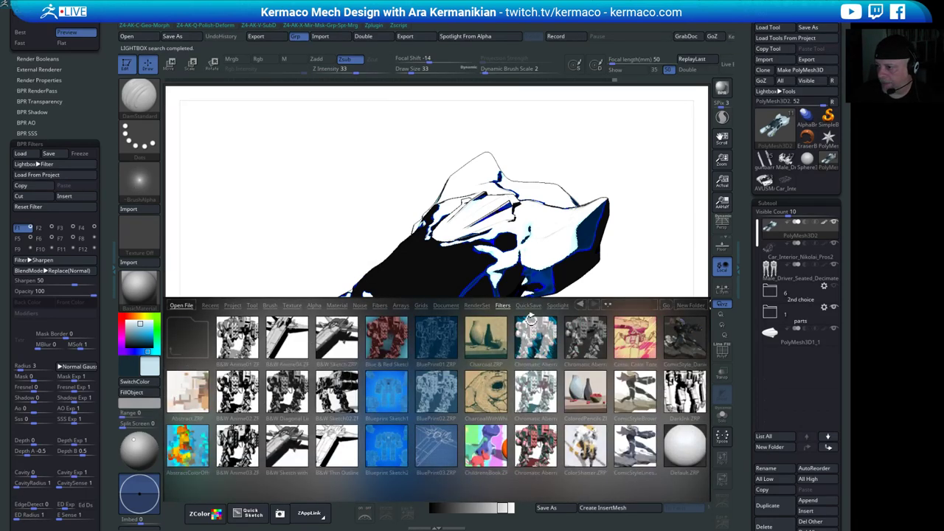
double_click(289, 340)
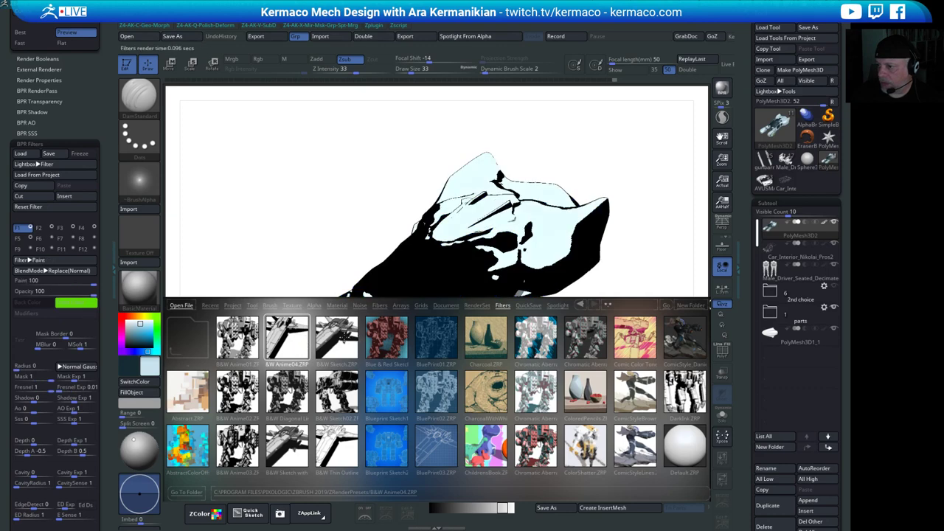
double_click(336, 339)
double_click(236, 391)
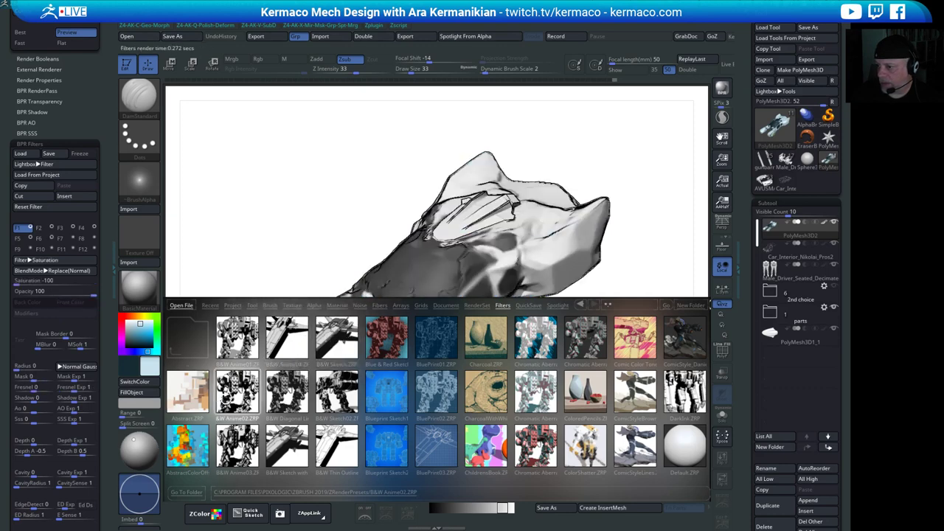
double_click(289, 444)
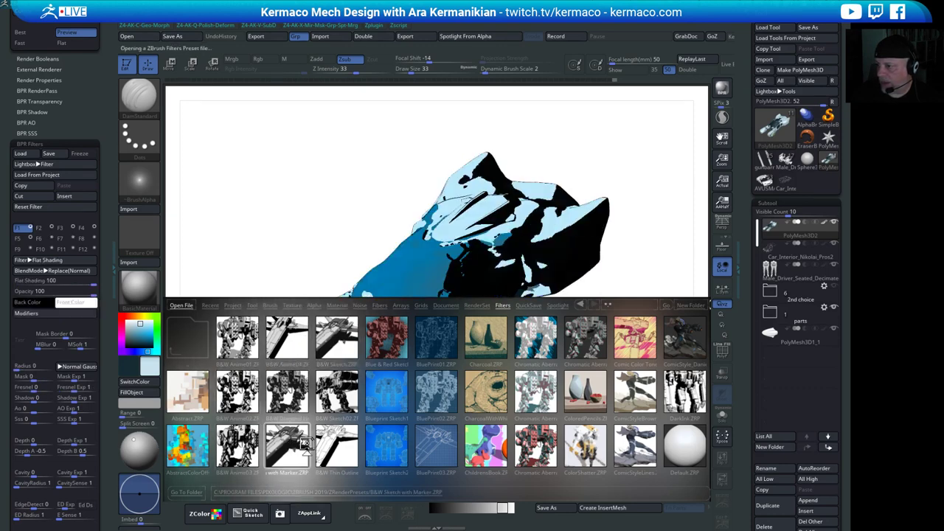
double_click(336, 442)
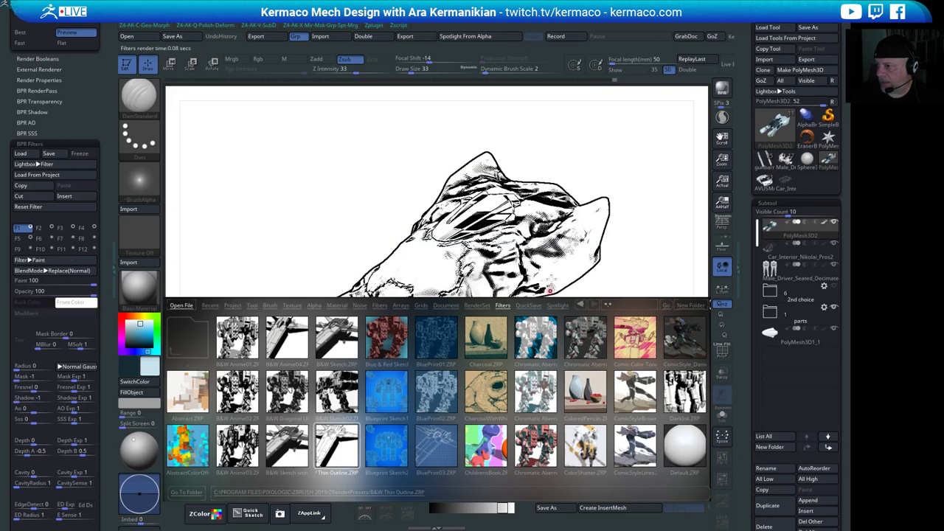
double_click(286, 390)
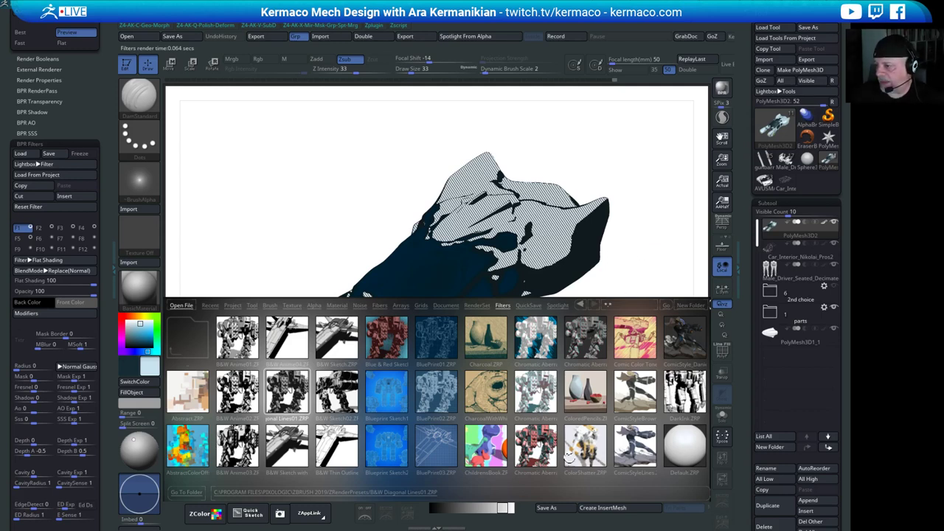
- Browse the filter presets and try LineArt, LineRender_diag, MessySketch and Notebook Doodles on the render
left_click_drag(594, 393, 538, 395)
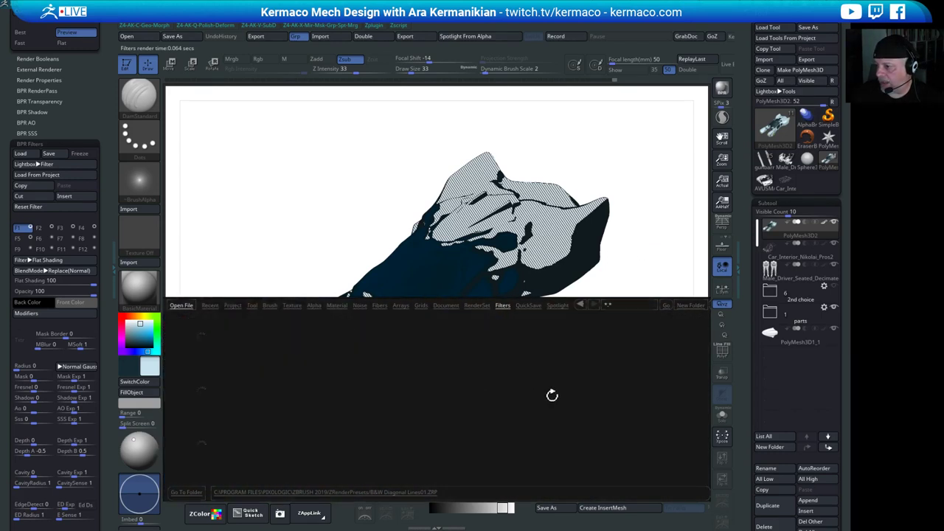
mouse_move(582, 417)
left_mouse_down()
mouse_move(548, 424)
mouse_move(595, 414)
mouse_move(570, 411)
mouse_move(584, 398)
left_mouse_up()
left_click_drag(480, 406, 686, 418)
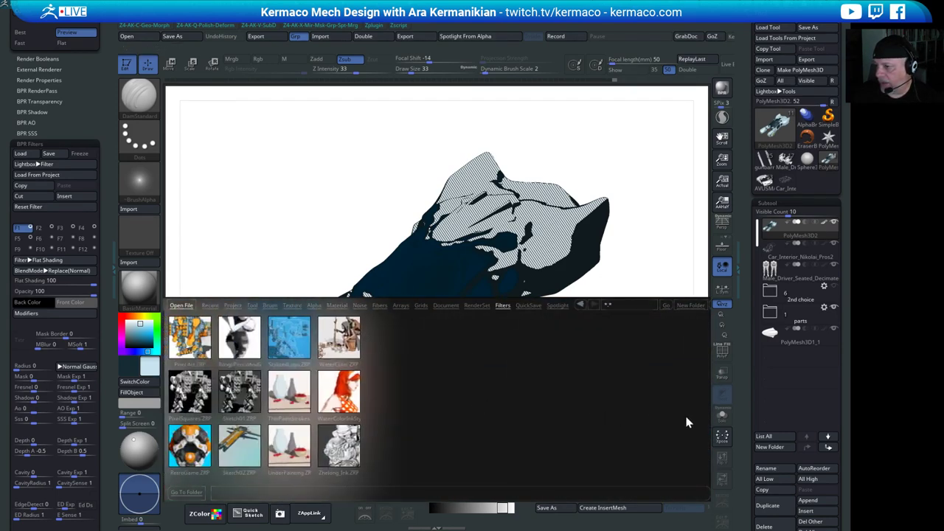
left_click_drag(387, 393, 461, 414)
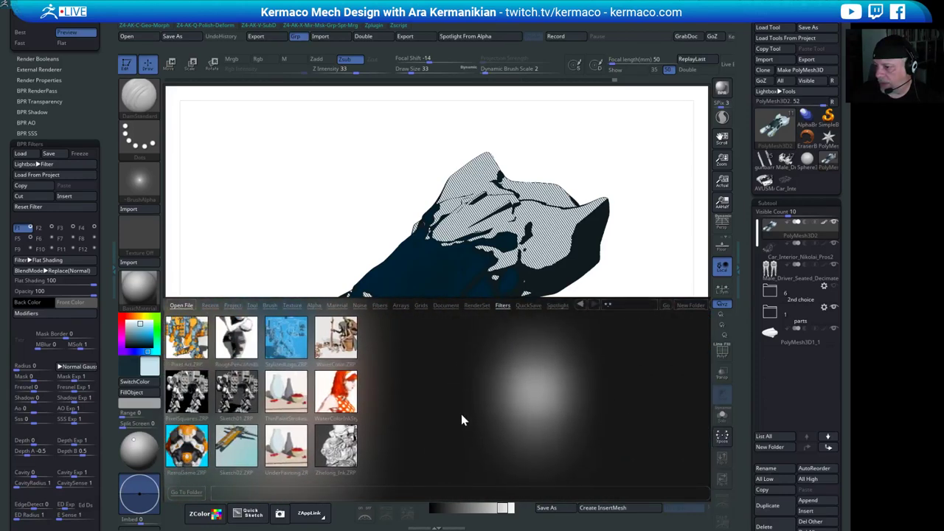
left_click_drag(377, 419, 525, 413)
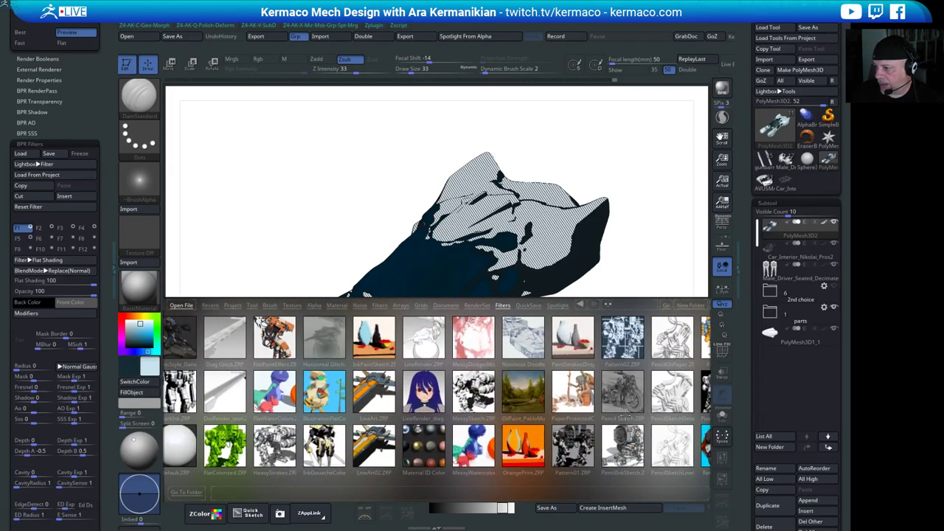
scroll(522, 412, "down", 3)
scroll(519, 396, "up", 3)
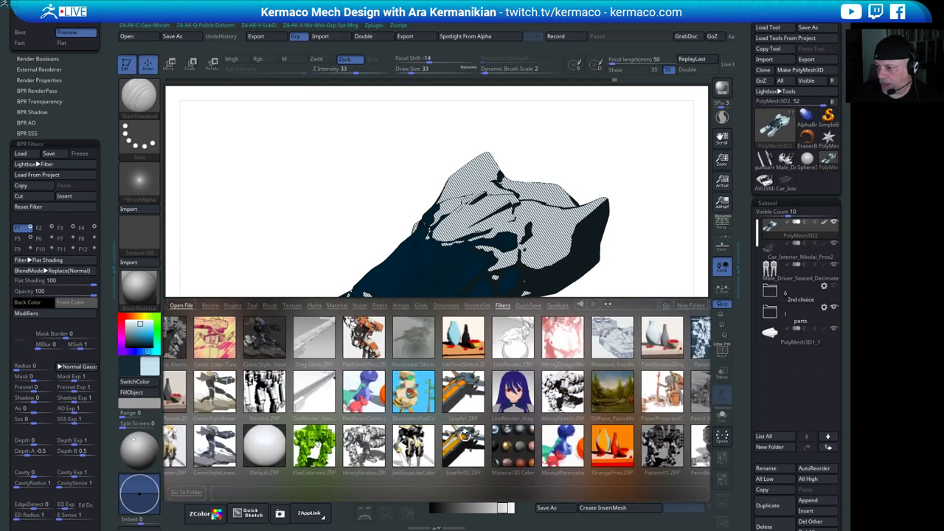
double_click(465, 390)
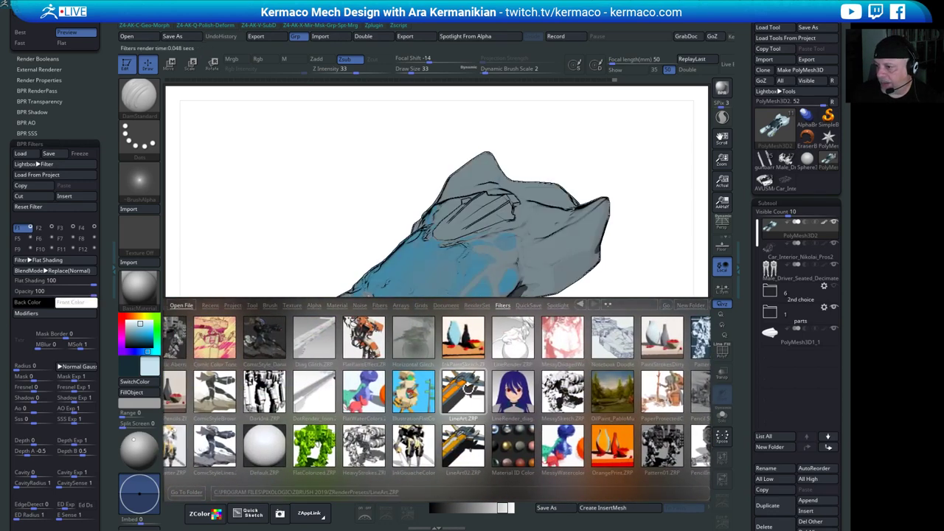
double_click(515, 396)
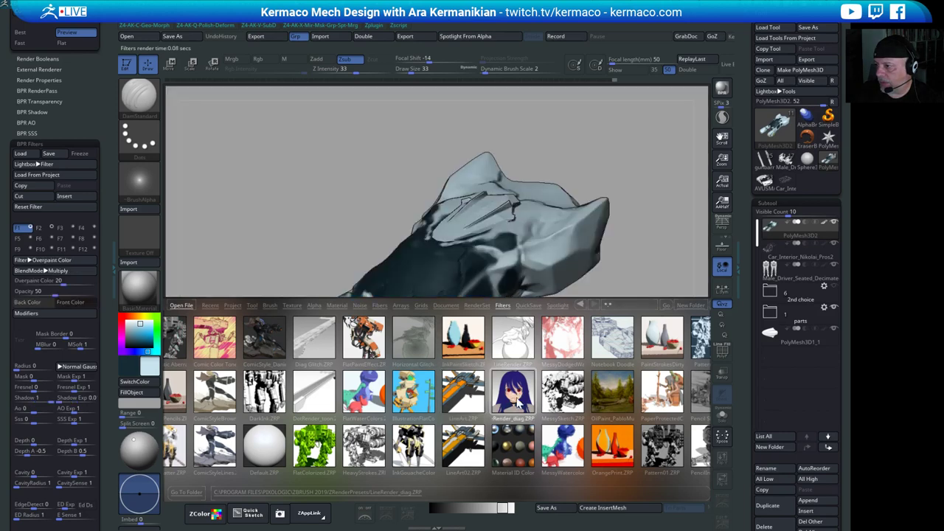
double_click(564, 398)
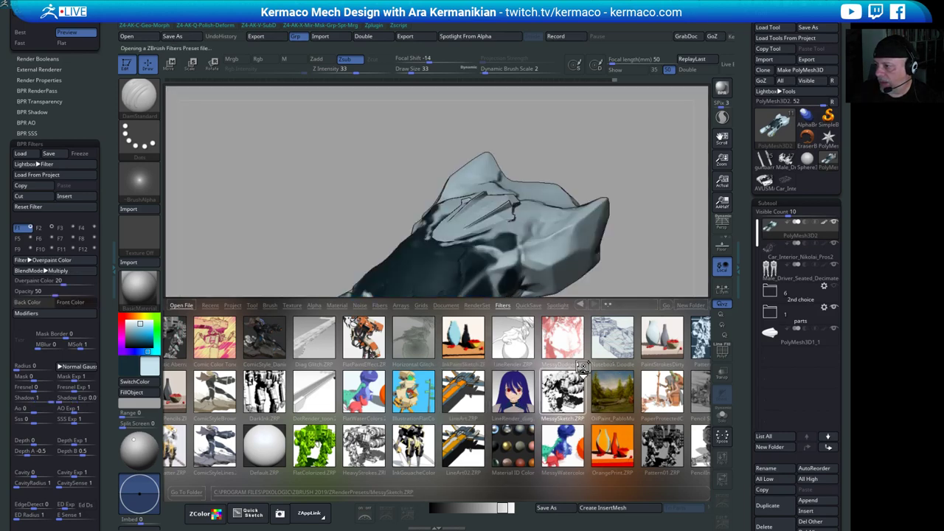
double_click(629, 335)
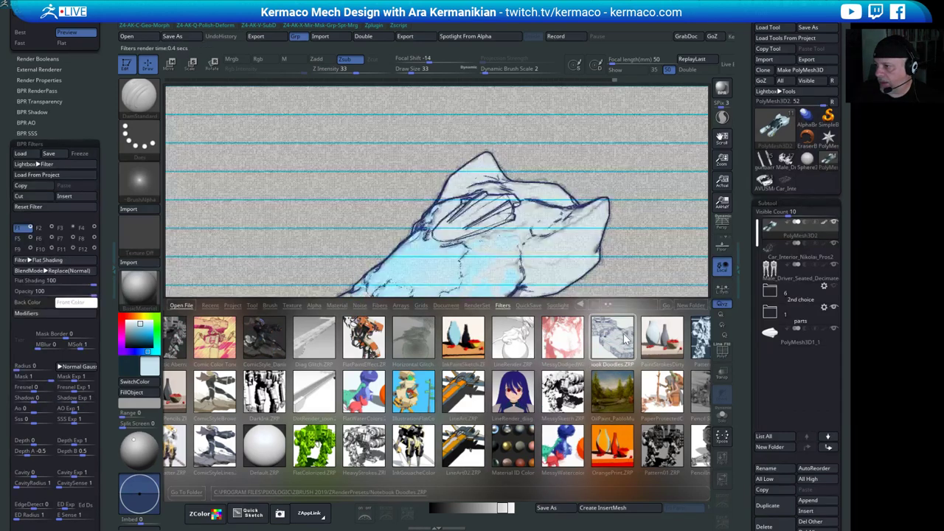
- Try the blueprint filter presets on the render, including BluePrint01, Blueprint Sketch2 and BluePrint03
left_click_drag(334, 410, 685, 404)
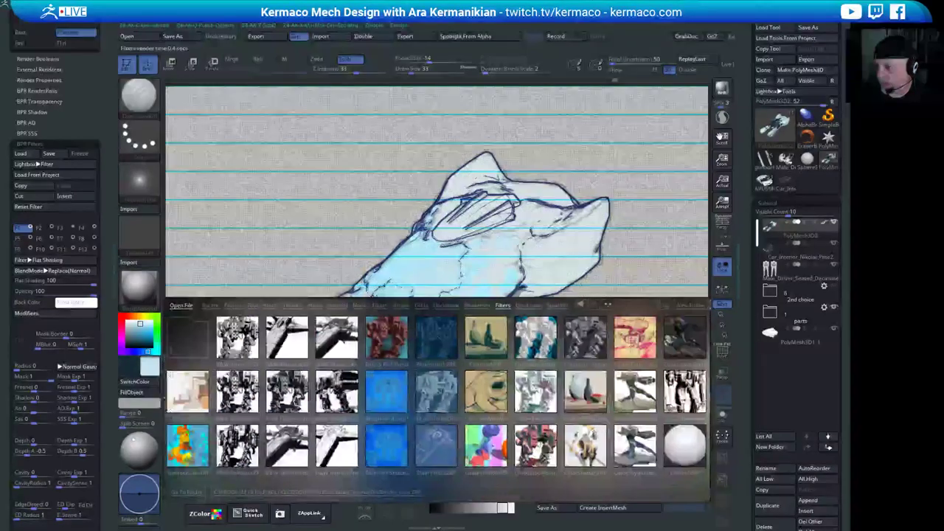
double_click(435, 335)
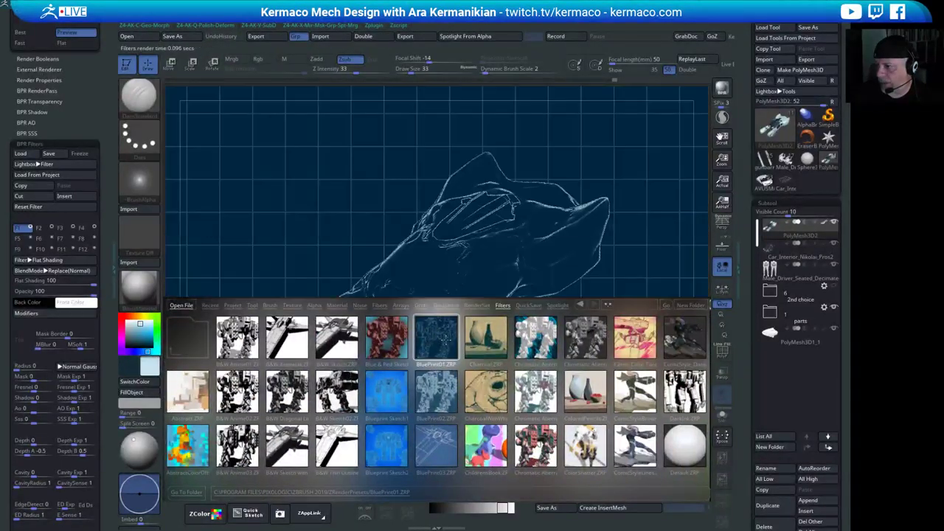
double_click(431, 402)
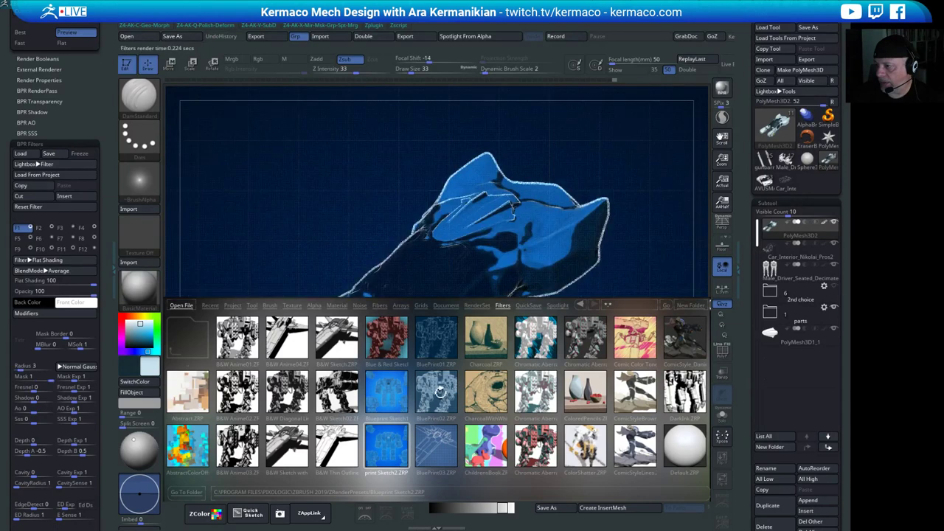
double_click(426, 451)
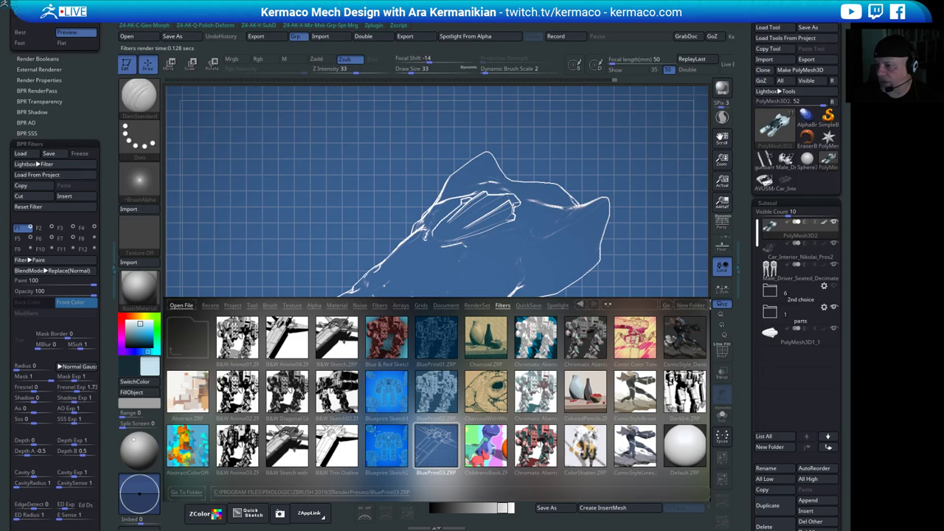
- Apply the FlatColorized filter preset to the render and close the preset browser
scroll(615, 407, "down", 4)
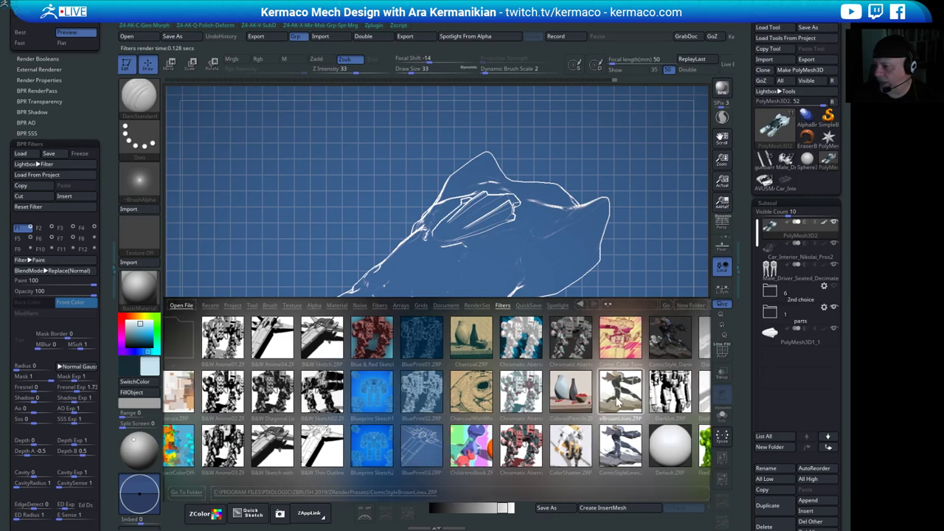
scroll(549, 419, "down", 3)
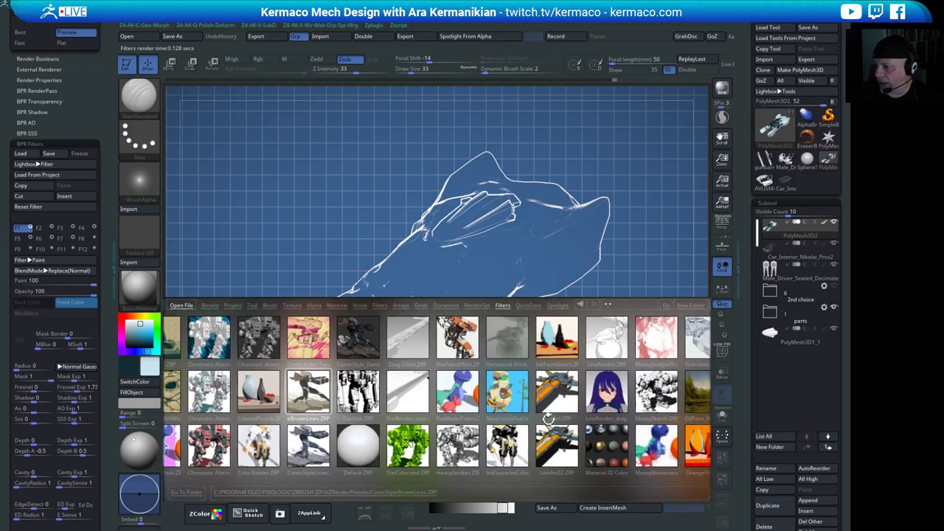
double_click(353, 446)
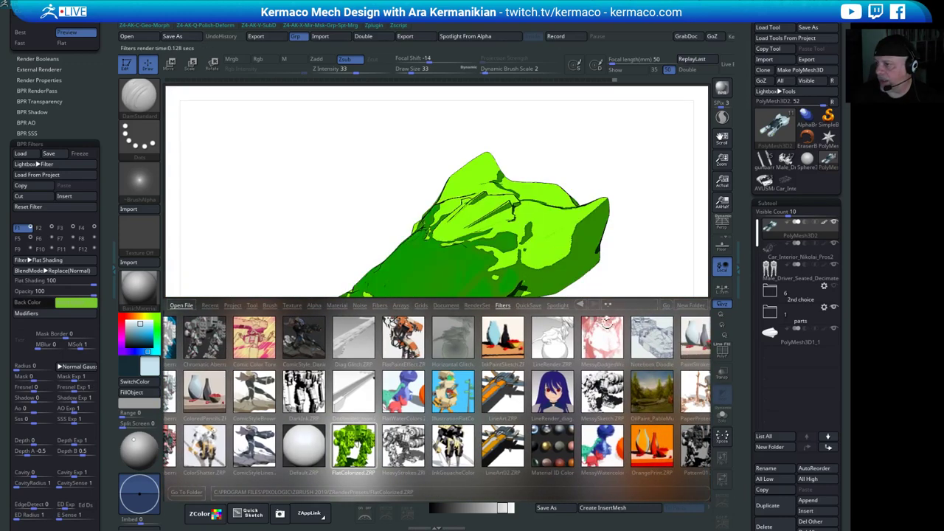
left_click(149, 527)
- Try a different selection brush across the finned part and rear of the vehicle body
mouse_move(571, 412)
left_mouse_down()
mouse_move(564, 335)
mouse_move(616, 373)
mouse_move(567, 365)
mouse_move(545, 214)
left_mouse_up()
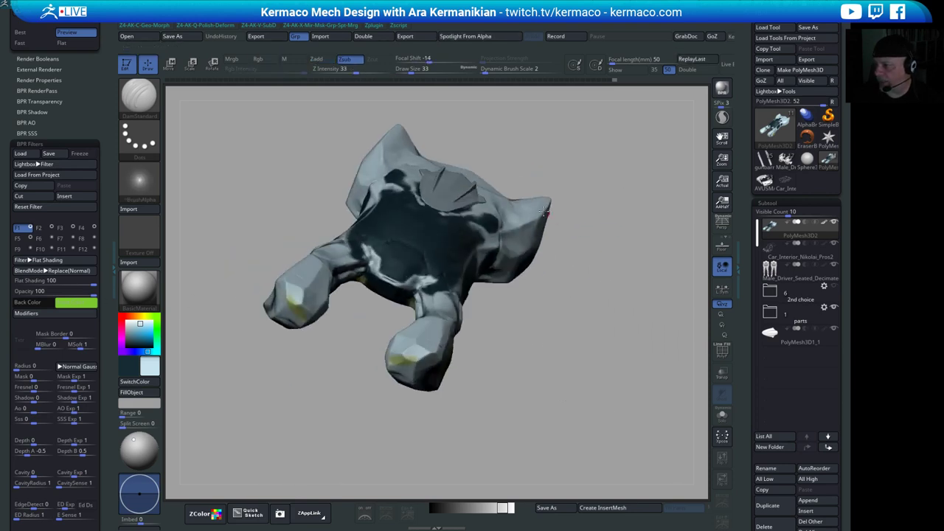
left_click_drag(627, 277, 647, 297)
mouse_move(466, 166)
left_mouse_down("ctrl+shift")
mouse_move(577, 329)
mouse_move(571, 202)
mouse_move(548, 172)
left_mouse_up("ctrl+shift")
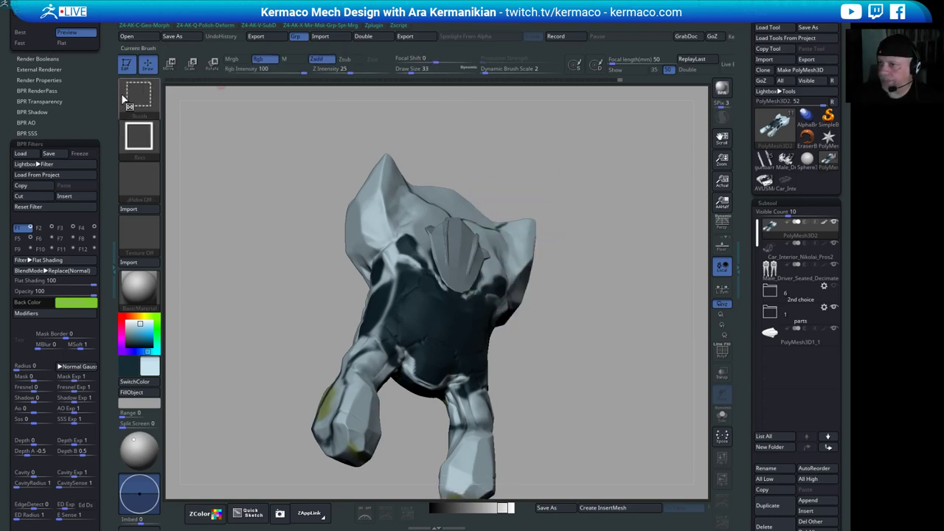
left_click(139, 94, "ctrl+shift")
left_click(186, 107, "ctrl+shift")
mouse_move(486, 165)
left_mouse_down("ctrl+shift")
mouse_move(596, 357)
mouse_move(602, 327)
mouse_move(640, 346)
mouse_move(637, 330)
mouse_move(611, 324)
mouse_move(604, 337)
mouse_move(628, 317)
mouse_move(632, 282)
mouse_move(616, 326)
mouse_move(626, 355)
left_mouse_up("ctrl+shift")
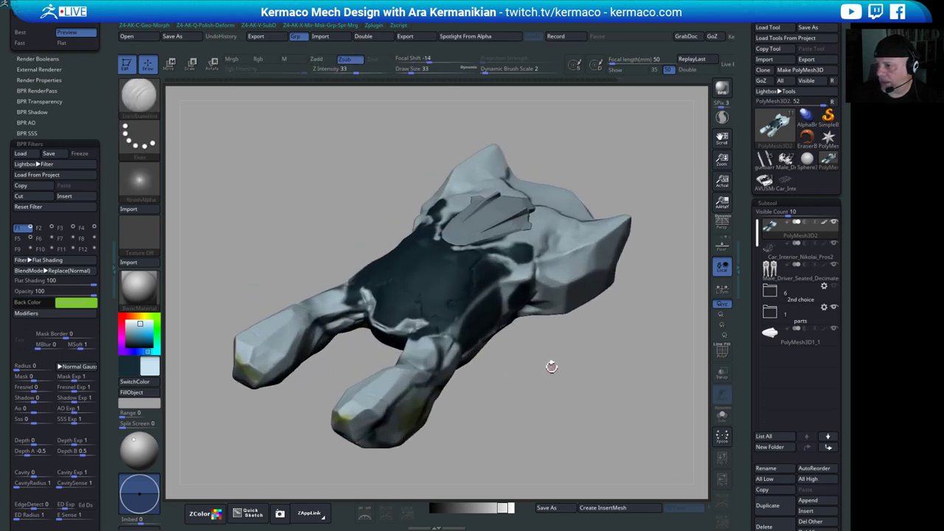
- Carve jagged panel lines into the side of the dark cabin canopy with the DamStandard brush
left_click_drag(551, 366, 512, 276, "alt")
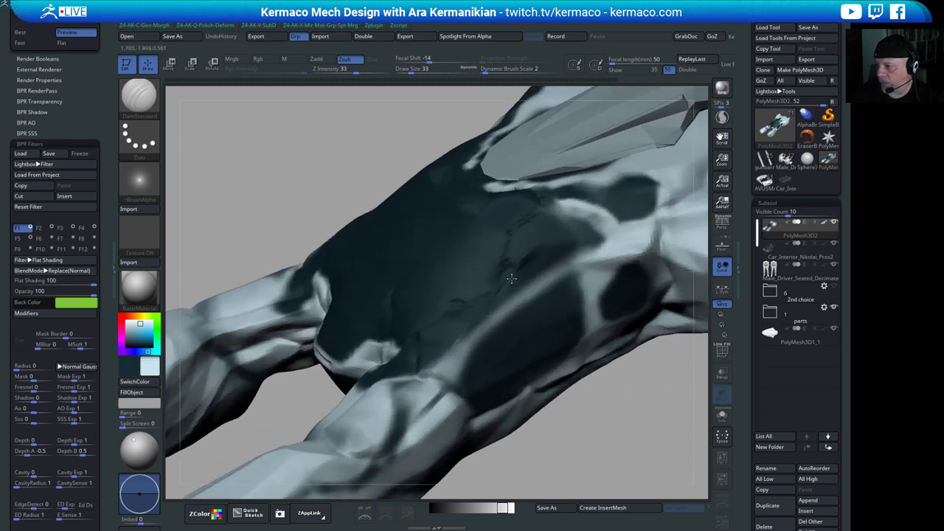
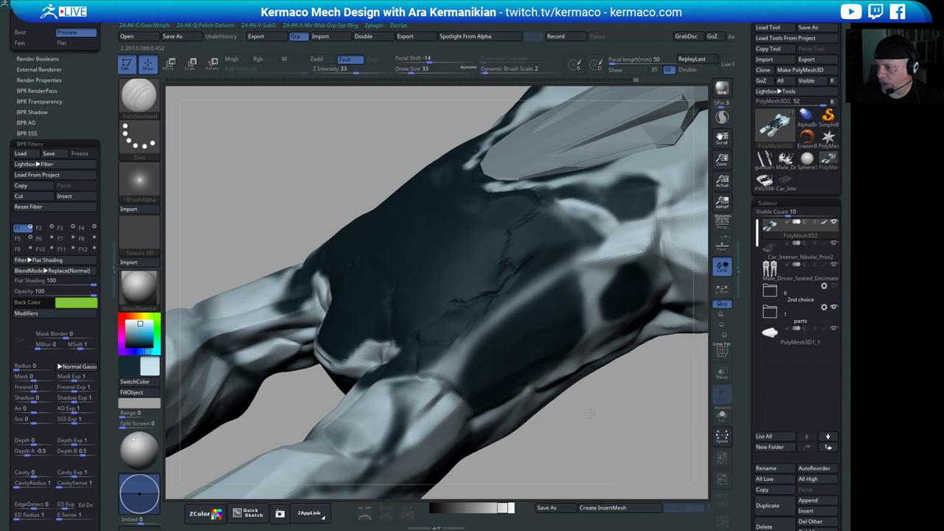
left_click_drag(601, 417, 376, 337)
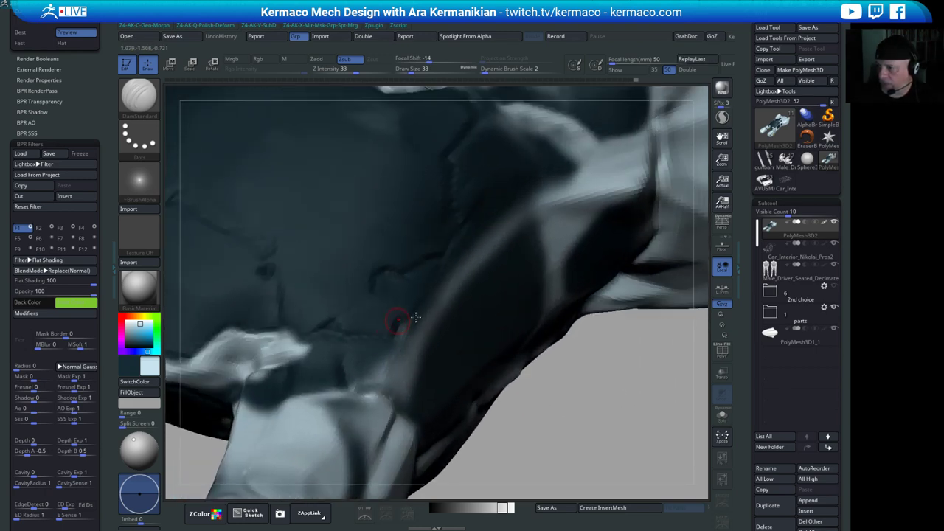
left_click_drag(438, 265, 404, 282)
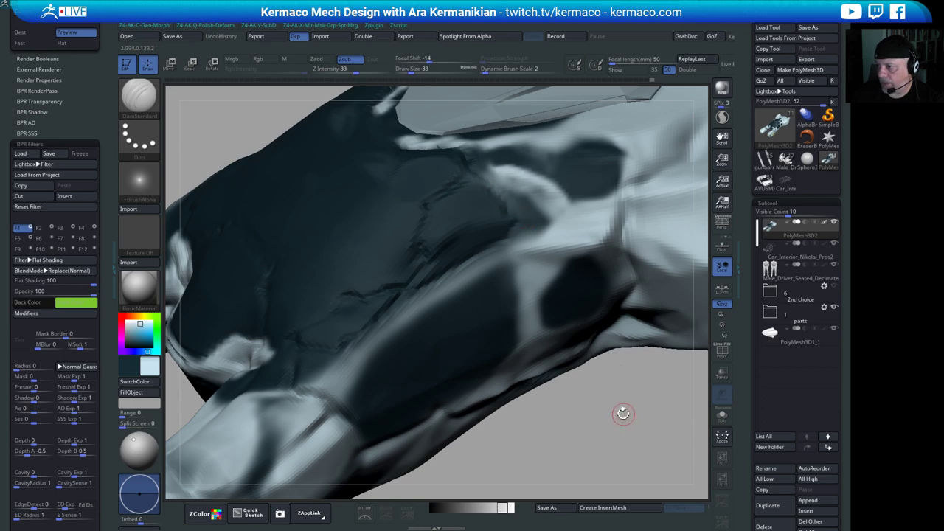
- Carve a groove along the pale strip above the large side window and cut into the window's lower edge
mouse_move(621, 411)
left_mouse_down()
mouse_move(556, 406)
mouse_move(526, 393)
mouse_move(536, 406)
mouse_move(547, 415)
mouse_move(449, 276)
left_mouse_up()
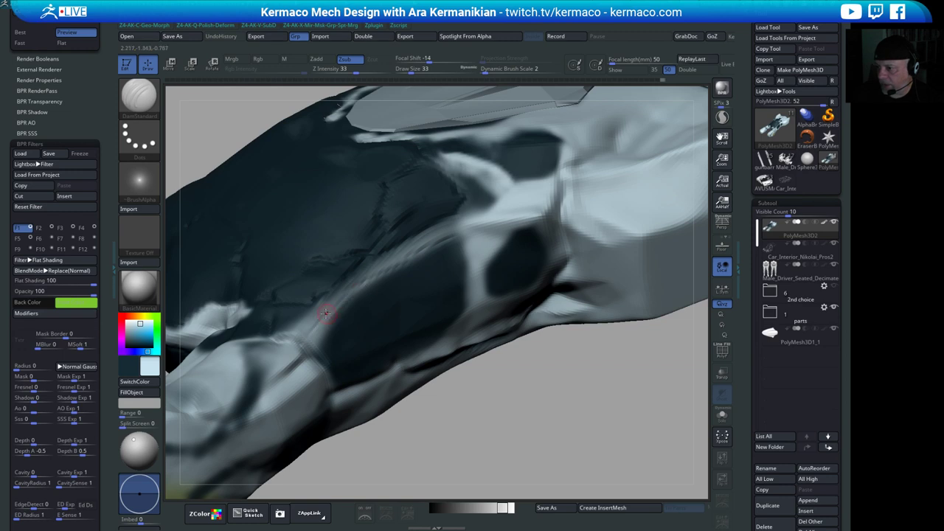
left_click_drag(493, 462, 472, 255)
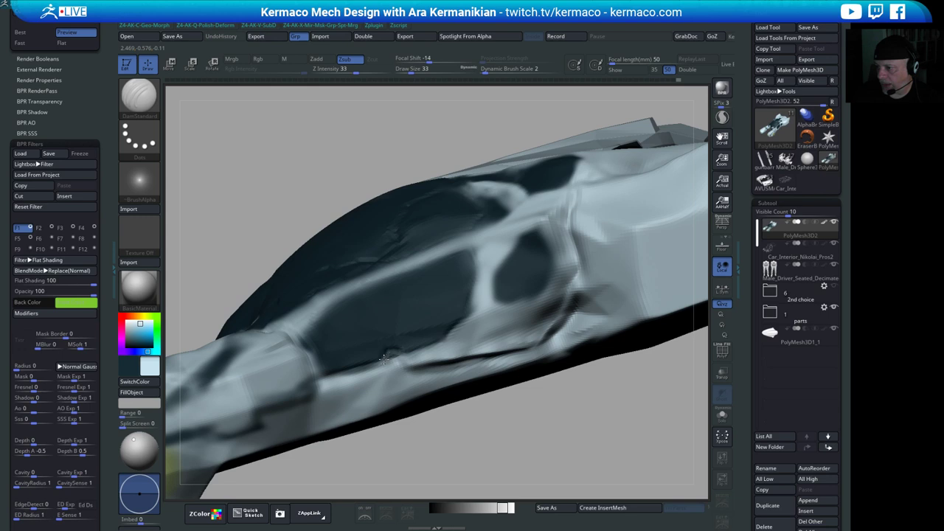
left_click_drag(537, 441, 508, 445)
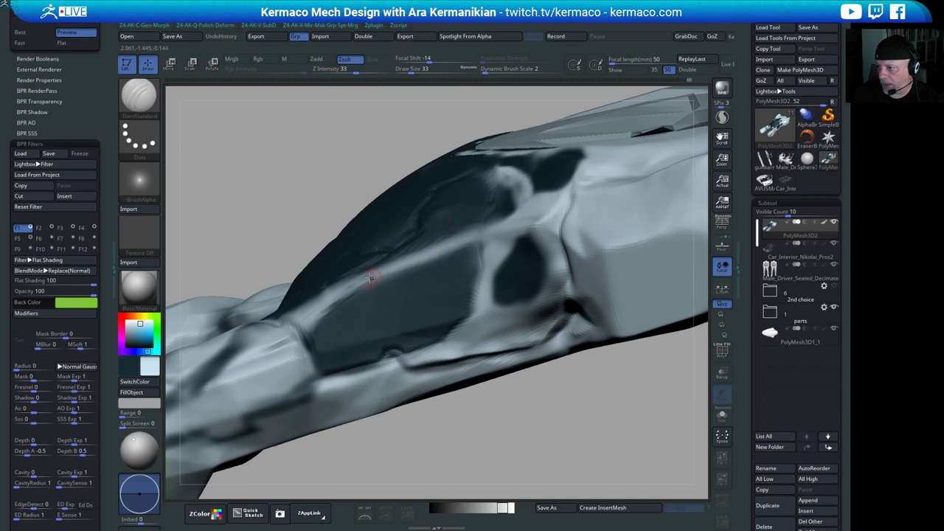
right_click_drag(617, 394, 488, 392)
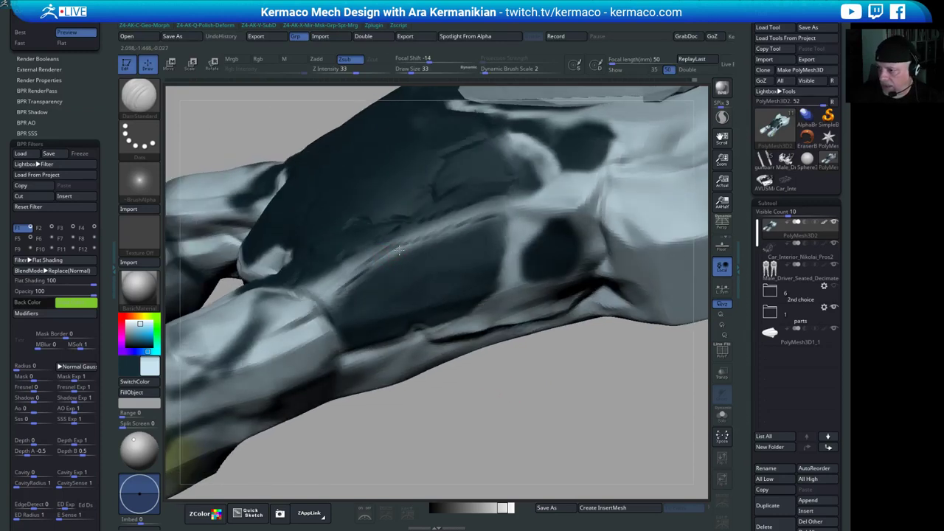
- Smooth and refine the carved line along the upper edge of the large side window
key("shift")
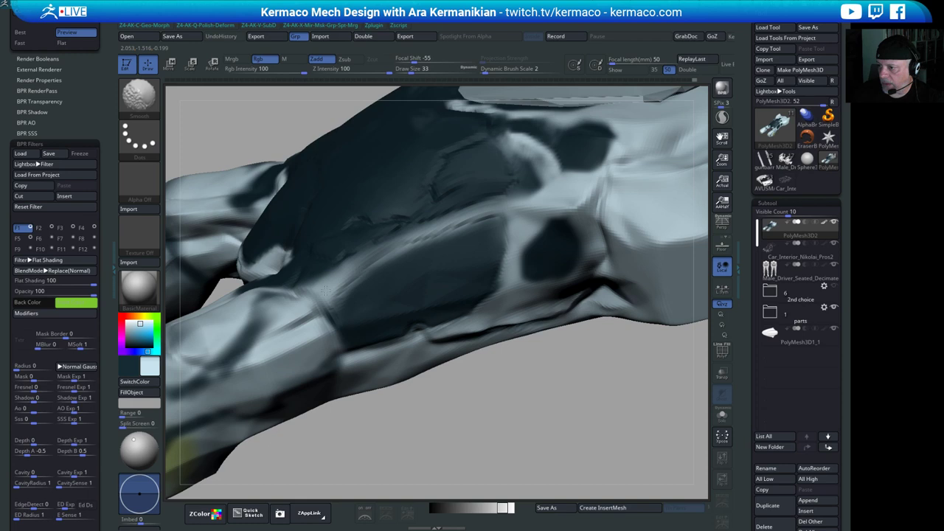
left_click_drag(326, 291, 410, 252, "shift")
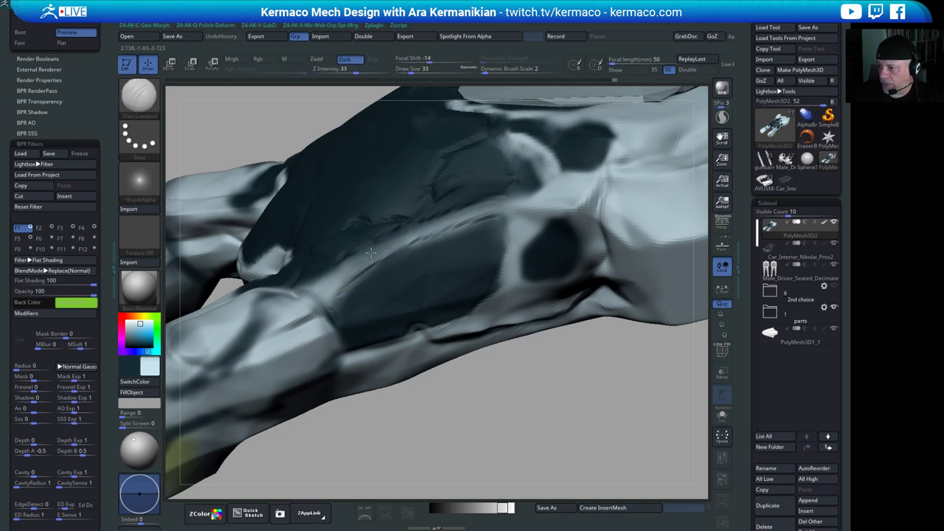
key("shift")
mouse_move(591, 413)
left_mouse_down("alt")
mouse_move(512, 403)
mouse_move(546, 410)
left_mouse_up("alt")
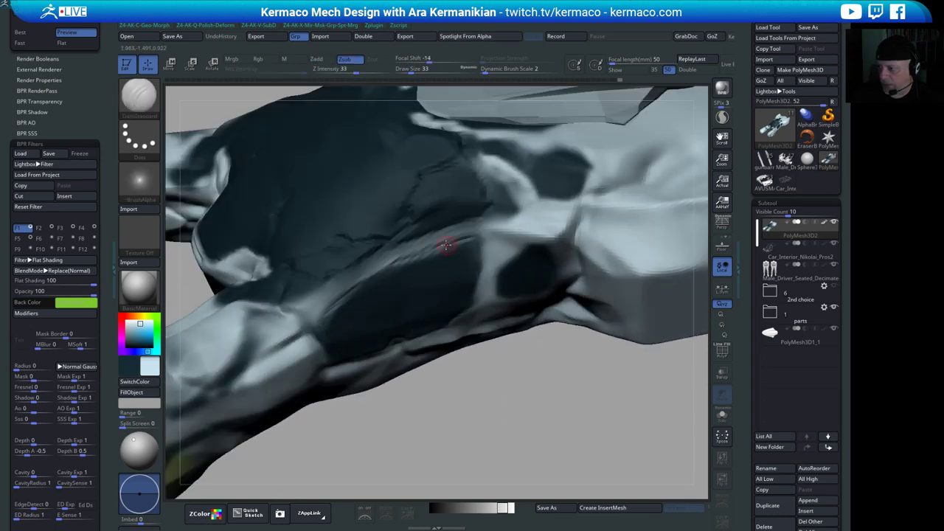
key("ctrl")
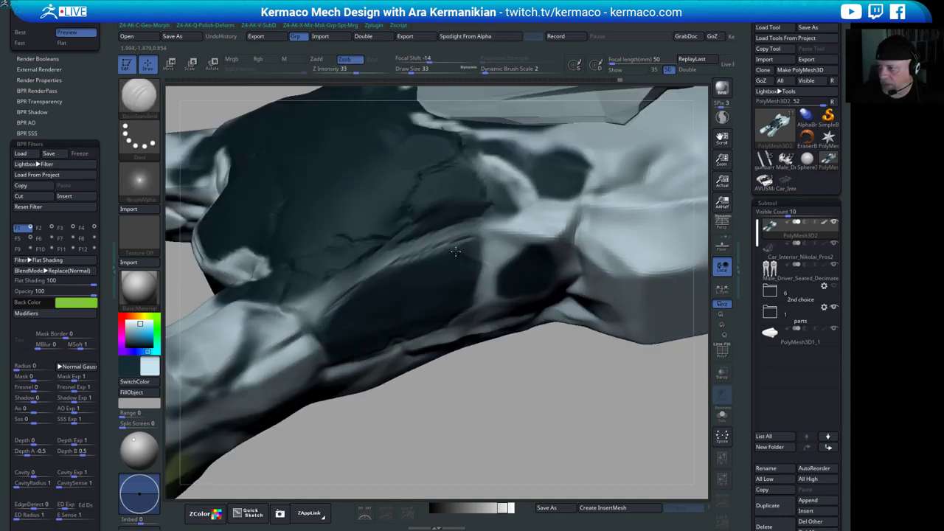
key("ctrl")
left_click(511, 283, "ctrl+alt")
key("ctrl")
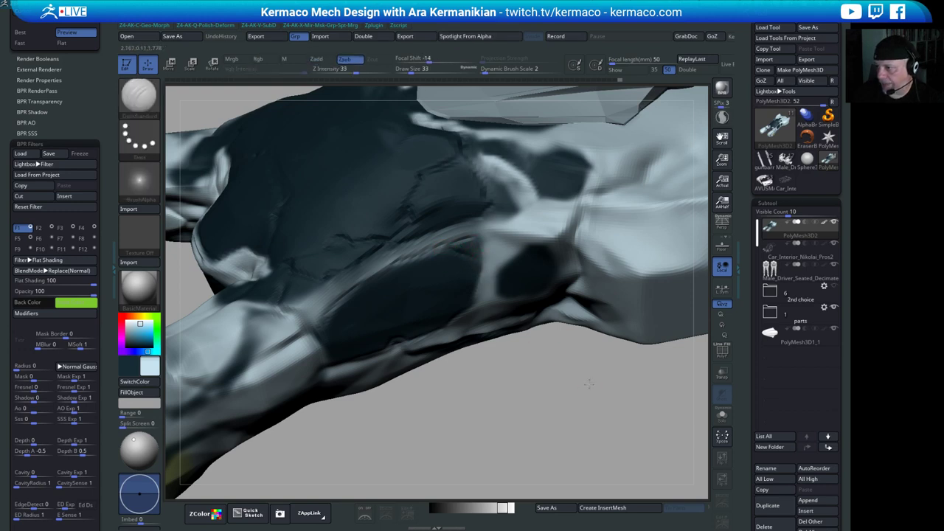
- Examine the cabin's silhouette, side windows and canopy lines from side and raised three-quarter views
key("f")
left_click_drag(512, 373, 518, 343)
mouse_move(516, 334)
left_mouse_down()
mouse_move(502, 339)
mouse_move(556, 375)
mouse_move(485, 447)
left_mouse_up()
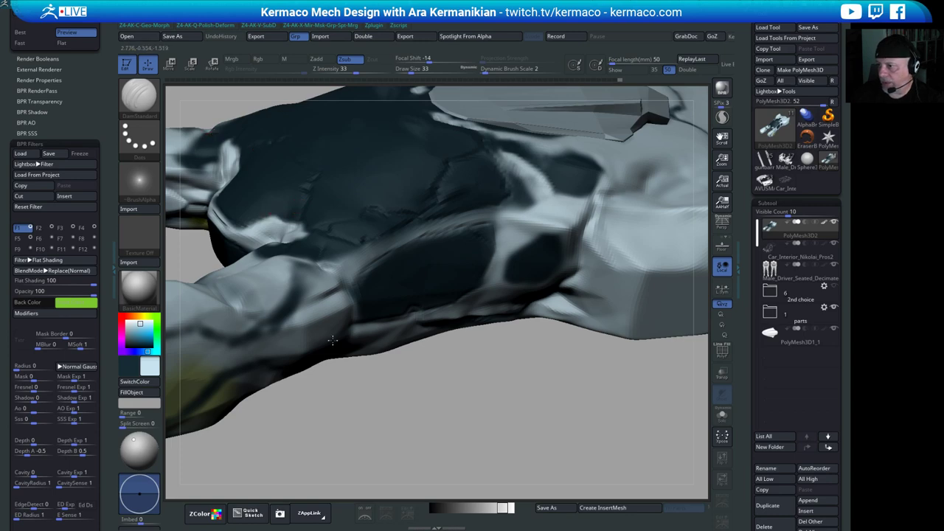
left_click_drag(324, 455, 335, 166)
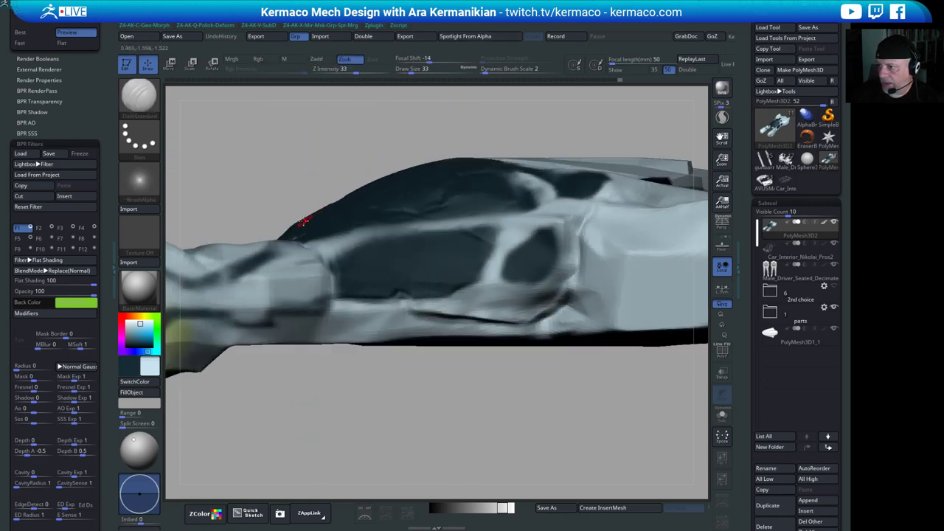
left_click_drag(536, 152, 477, 212)
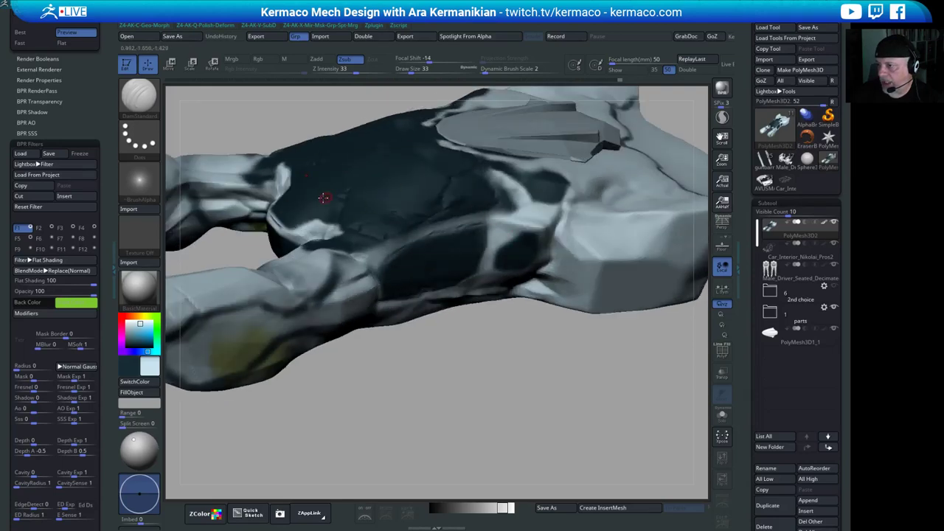
left_click_drag(206, 250, 447, 234)
left_click_drag(602, 381, 464, 364)
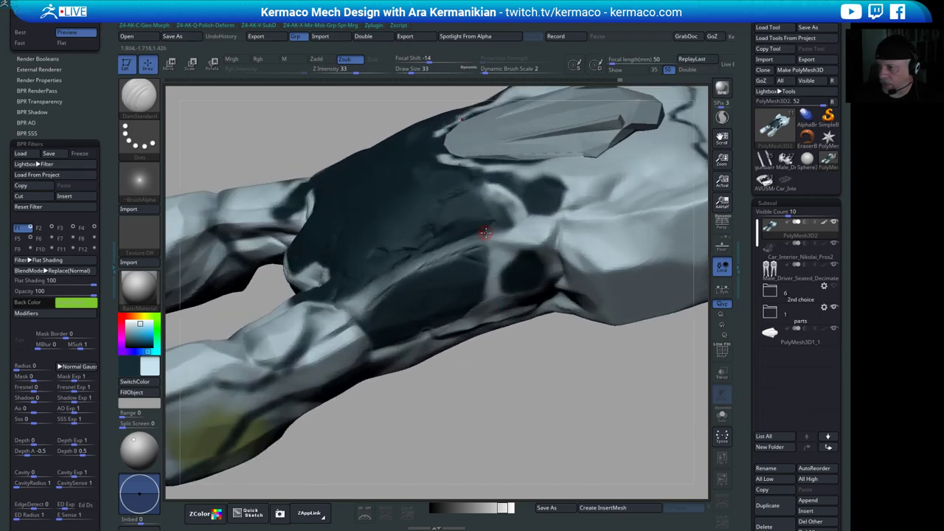
left_click_drag(531, 381, 488, 185)
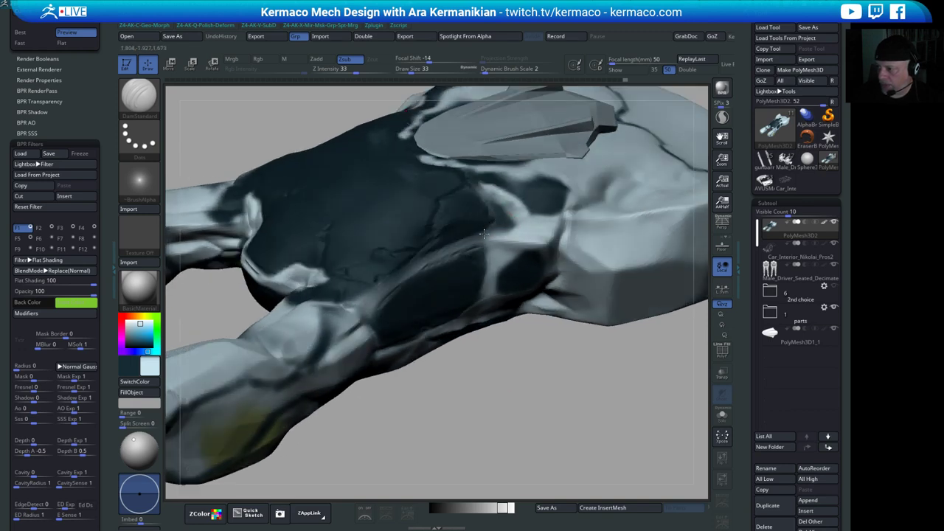
left_click_drag(492, 321, 492, 298)
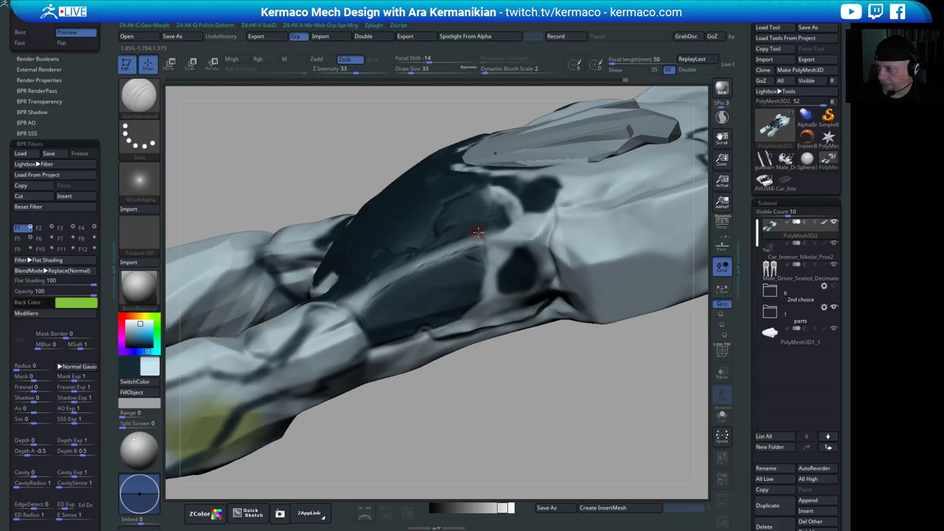
- Check the seated driver and interior through the body with transparency turned on, and turn transparency off again
left_click_drag(581, 431, 710, 349, "shift")
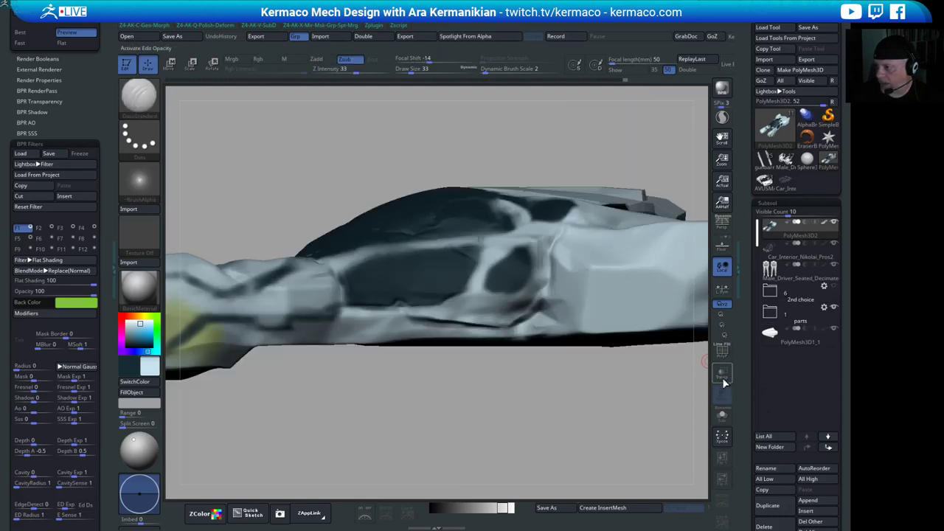
left_click(722, 377)
left_click_drag(538, 432, 468, 231)
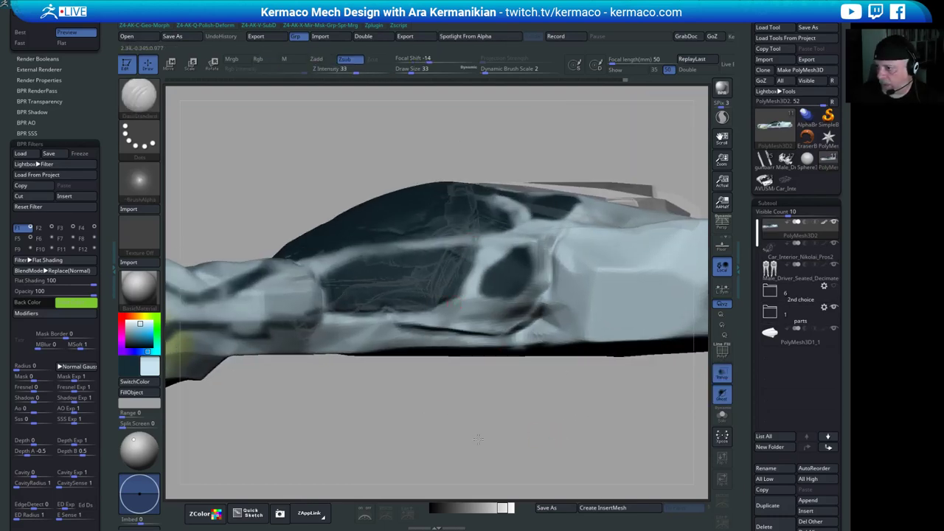
left_click_drag(478, 438, 478, 253)
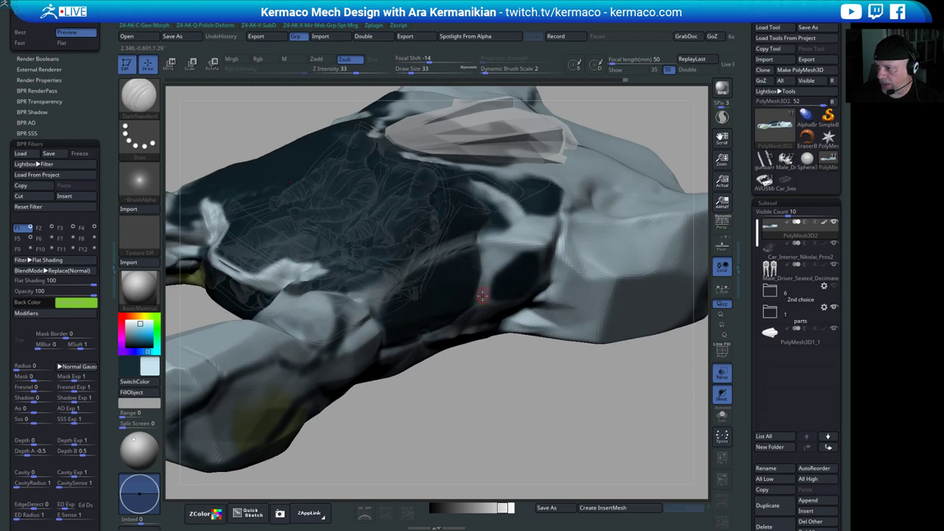
left_click_drag(481, 428, 450, 397)
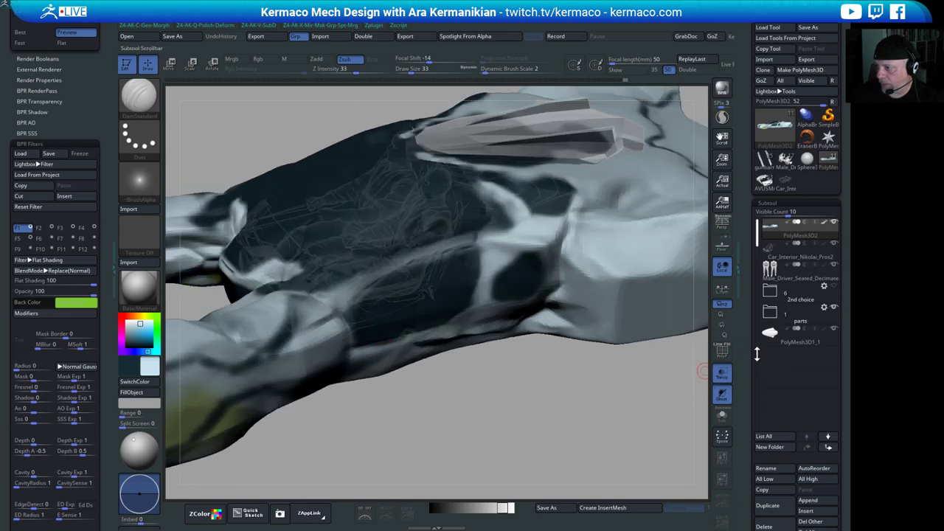
left_click(726, 378)
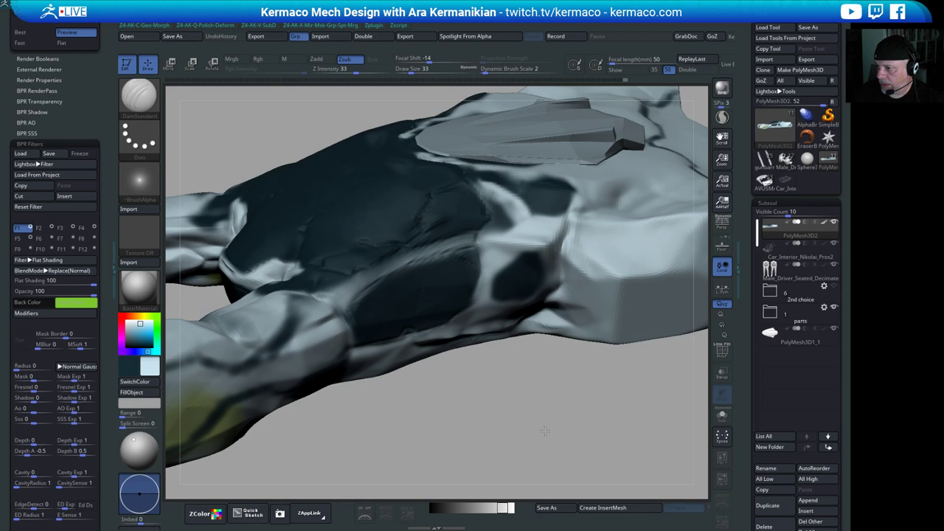
- Carve a panel line along the upper edge of the large side window and a short inset at its rear upper corner
left_click_drag(524, 407, 495, 242)
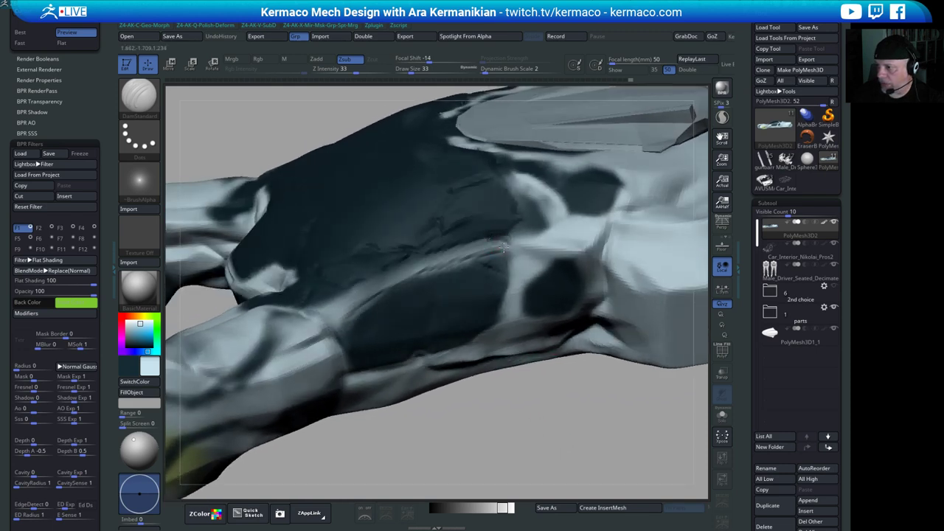
key("shift")
mouse_move(586, 442)
left_mouse_down()
mouse_move(509, 406)
mouse_move(490, 260)
left_mouse_up()
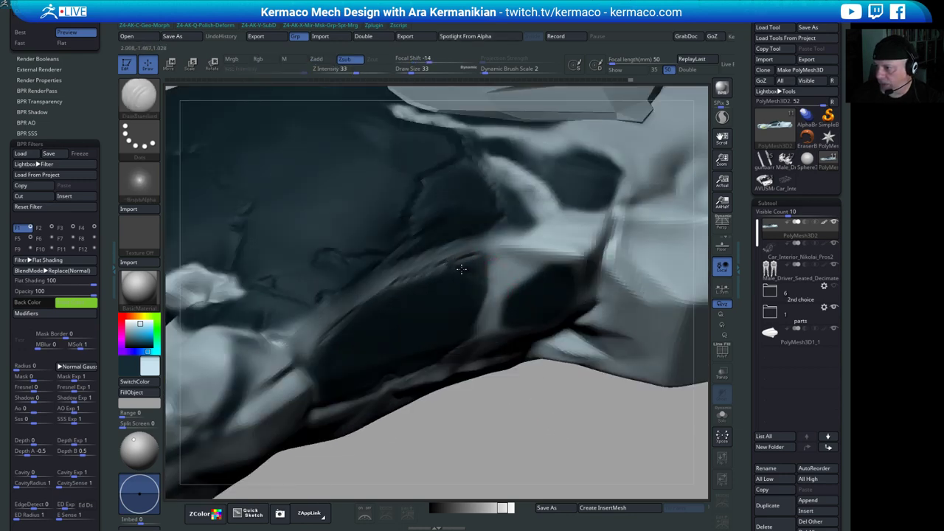
left_click_drag(580, 429, 421, 258)
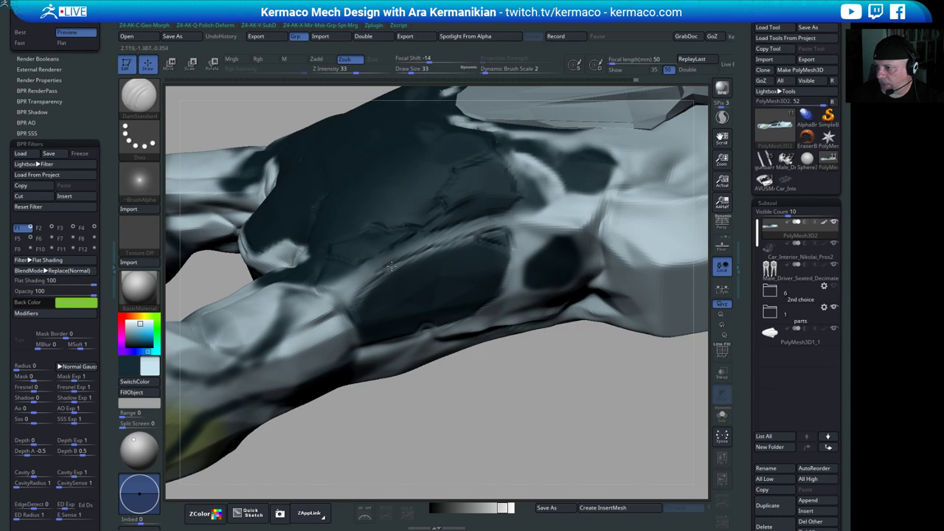
left_click_drag(495, 441, 415, 267)
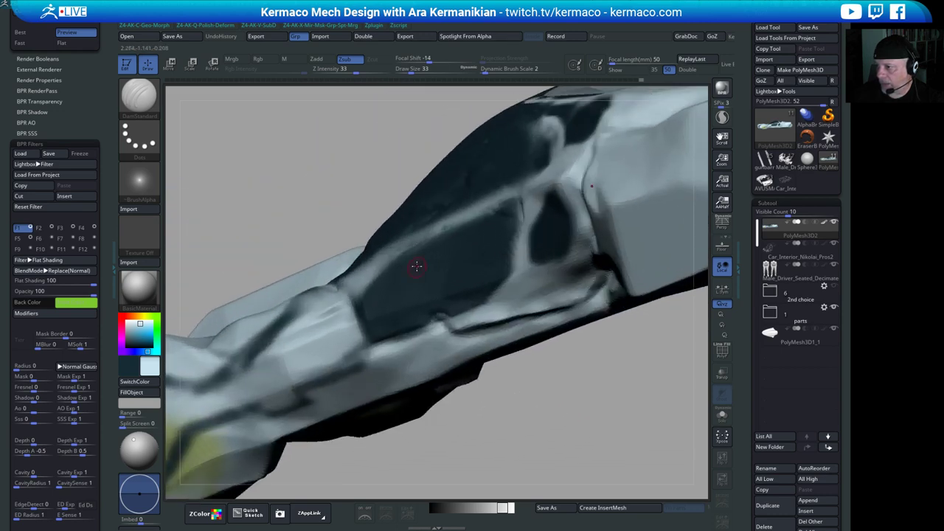
key("shift")
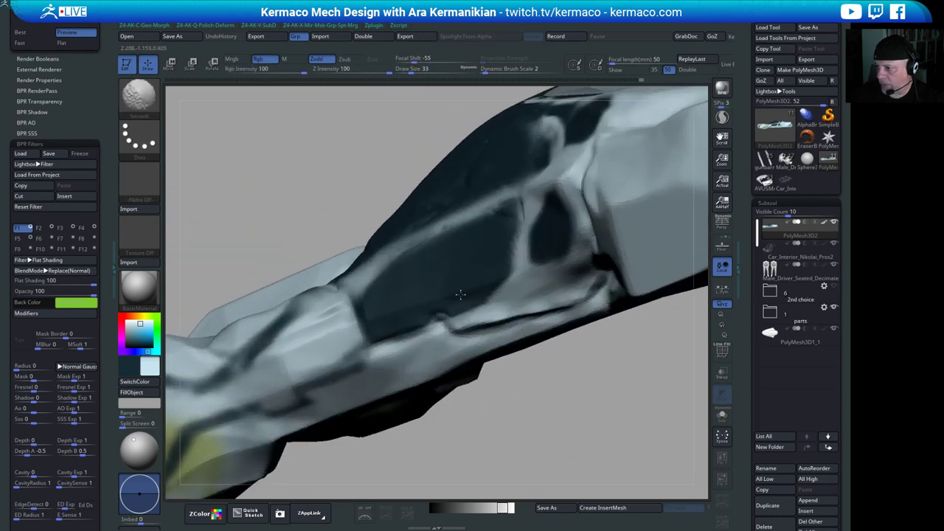
left_click_drag(594, 381, 471, 241)
mouse_move(540, 401)
left_mouse_down()
mouse_move(531, 415)
mouse_move(516, 396)
mouse_move(514, 410)
mouse_move(592, 352)
mouse_move(568, 347)
left_mouse_up()
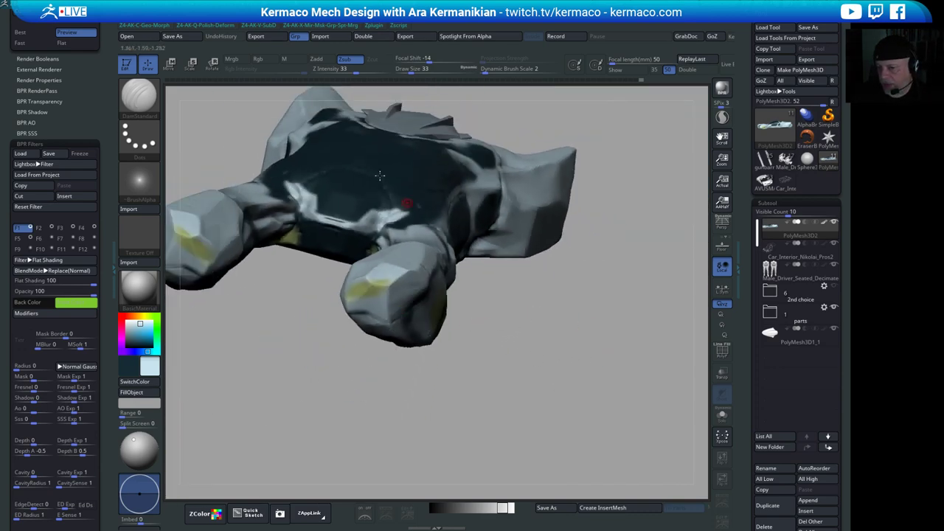
mouse_move(608, 315)
left_mouse_down()
mouse_move(586, 325)
mouse_move(625, 378)
mouse_move(511, 385)
mouse_move(384, 270)
left_mouse_up()
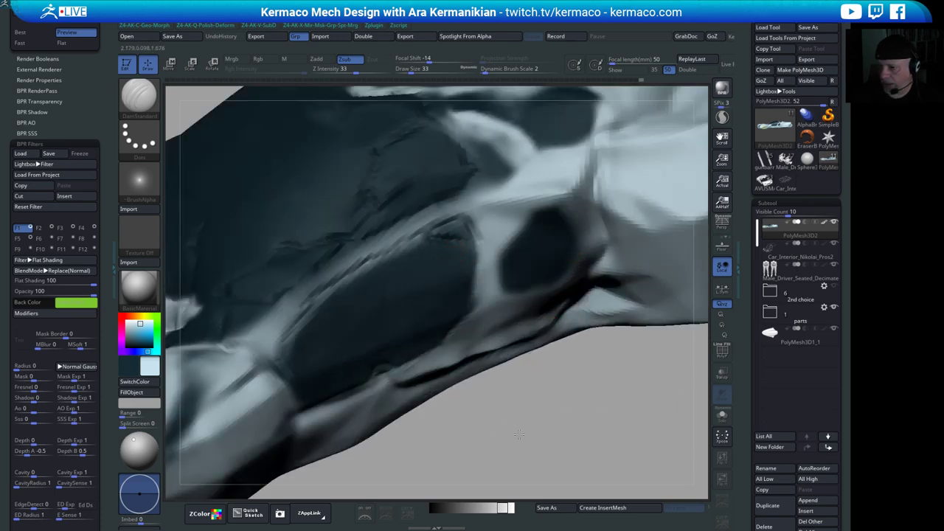
- Examine the cabin's side windows up close and the overall vehicle from the front, side, top and rear
left_click_drag(518, 434, 432, 295)
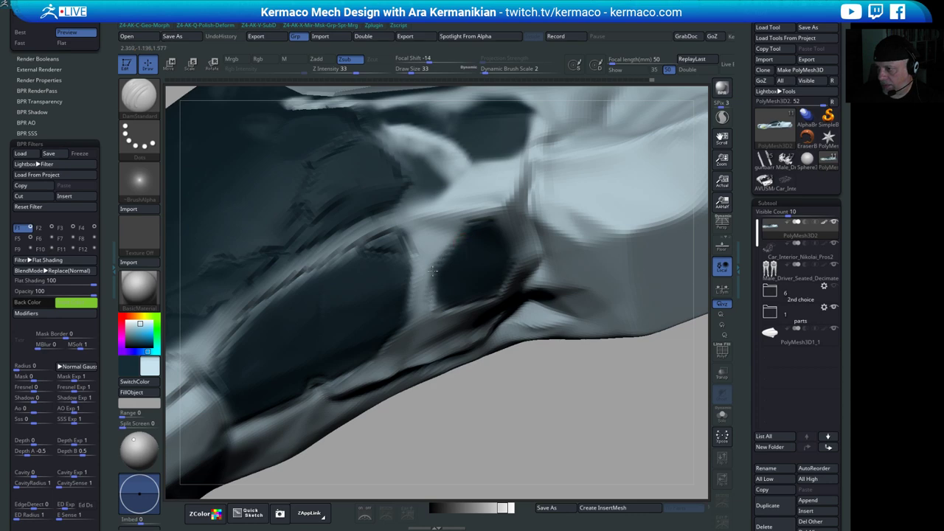
mouse_move(491, 411)
left_mouse_down()
mouse_move(467, 384)
mouse_move(442, 287)
left_mouse_up()
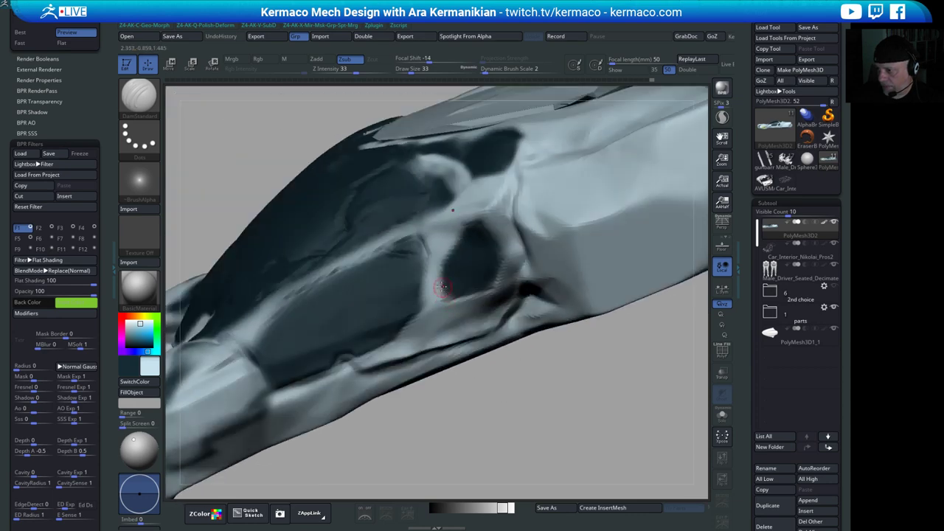
left_click_drag(501, 393, 472, 327)
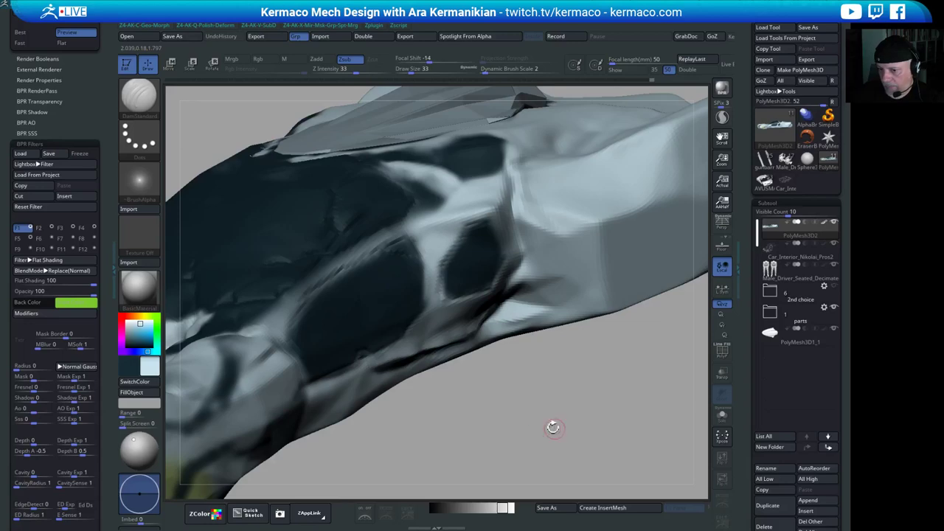
mouse_move(553, 426)
left_mouse_down()
mouse_move(518, 373)
mouse_move(488, 222)
left_mouse_up()
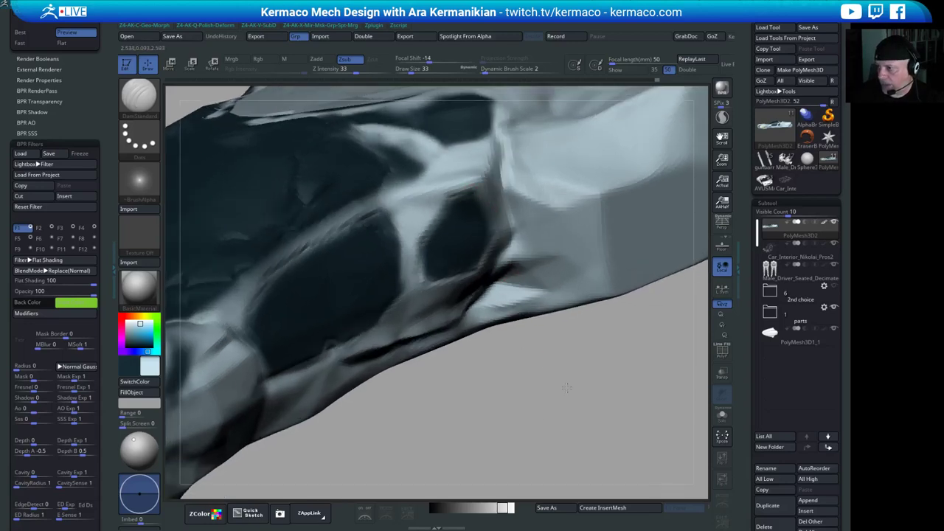
mouse_move(567, 386)
left_mouse_down()
mouse_move(487, 386)
mouse_move(406, 409)
mouse_move(206, 379)
mouse_move(472, 345)
mouse_move(609, 344)
mouse_move(523, 351)
mouse_move(548, 368)
mouse_move(651, 287)
mouse_move(606, 261)
mouse_move(623, 247)
left_mouse_up()
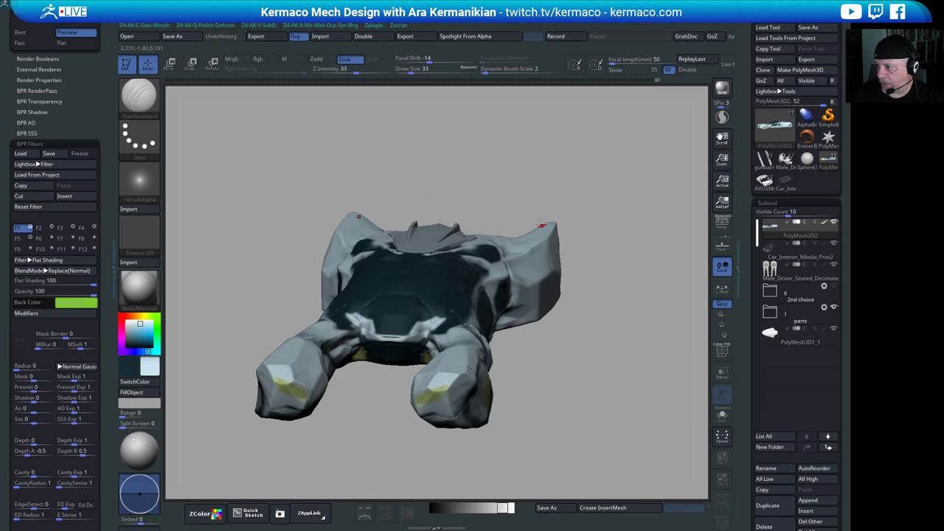
mouse_move(558, 278)
left_mouse_down()
mouse_move(637, 358)
mouse_move(572, 345)
mouse_move(590, 308)
mouse_move(616, 287)
mouse_move(529, 290)
mouse_move(527, 298)
left_mouse_up()
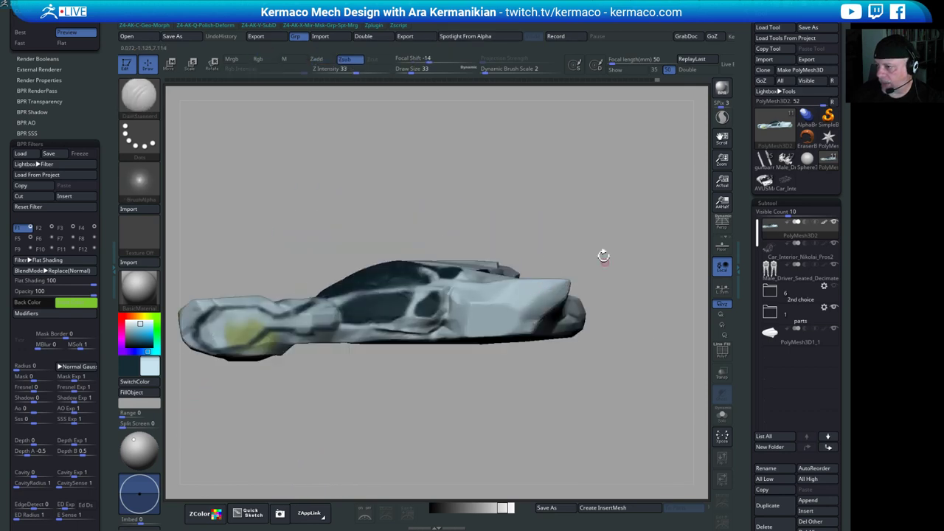
mouse_move(603, 255)
left_mouse_down()
mouse_move(607, 196)
mouse_move(575, 219)
mouse_move(596, 233)
mouse_move(569, 243)
mouse_move(623, 283)
mouse_move(616, 315)
mouse_move(605, 307)
mouse_move(609, 320)
mouse_move(628, 312)
mouse_move(617, 274)
mouse_move(627, 310)
mouse_move(645, 296)
left_mouse_up()
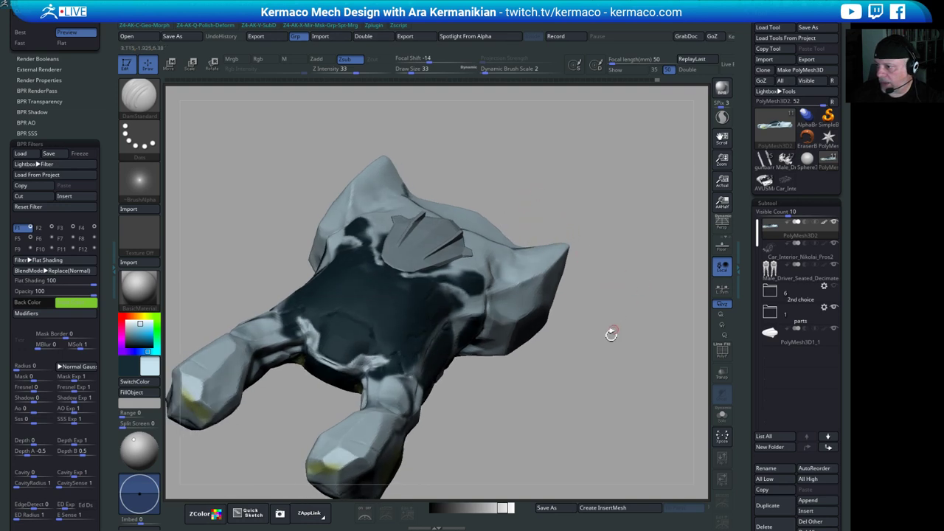
mouse_move(608, 399)
left_mouse_down()
mouse_move(598, 346)
mouse_move(636, 261)
mouse_move(634, 223)
mouse_move(496, 368)
mouse_move(406, 302)
left_mouse_up()
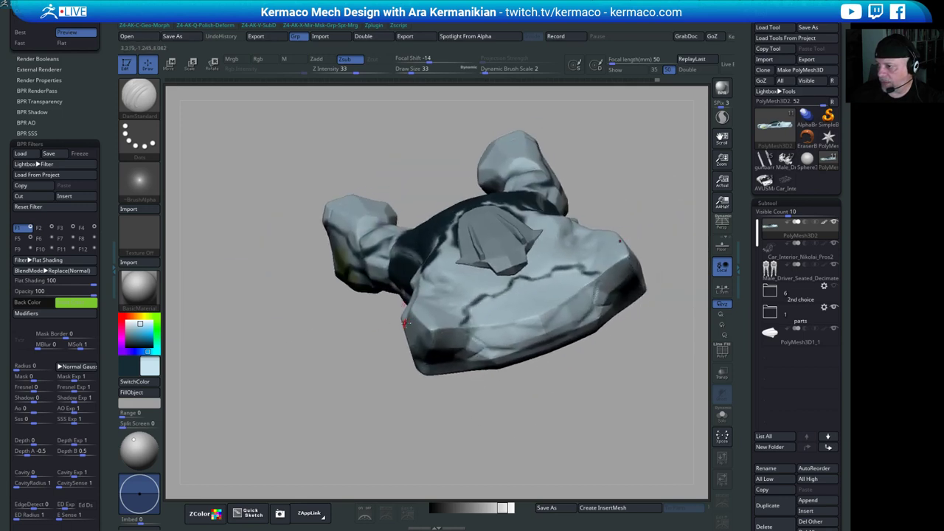
mouse_move(659, 411)
left_mouse_down()
mouse_move(620, 362)
mouse_move(591, 354)
mouse_move(633, 355)
left_mouse_up()
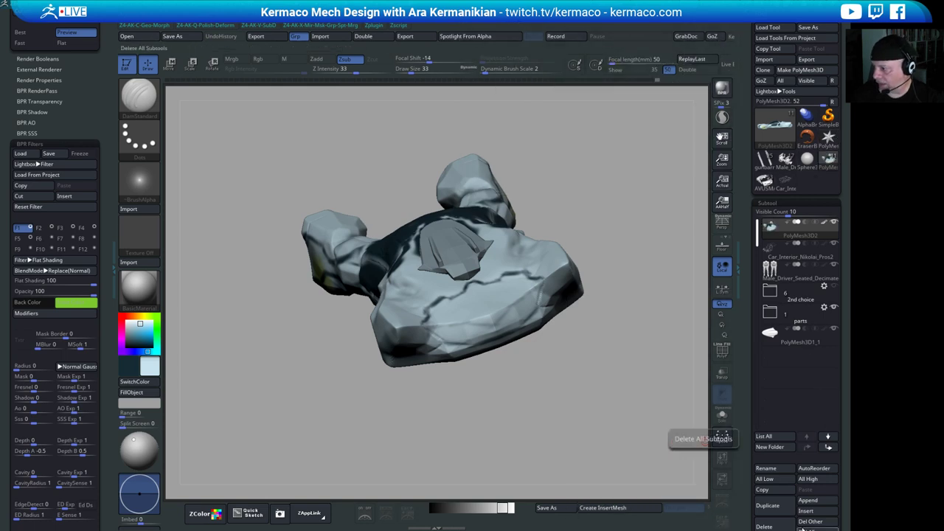
- Append a PolyMesh3D as a new subtool, select it and convert it to a QCube with resolution 2
left_click(817, 502)
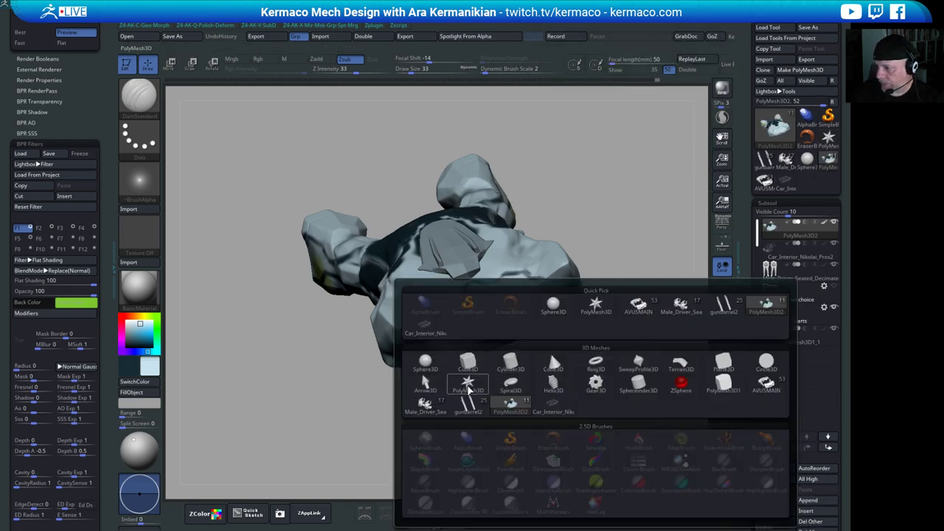
left_click(468, 381)
left_click(803, 367)
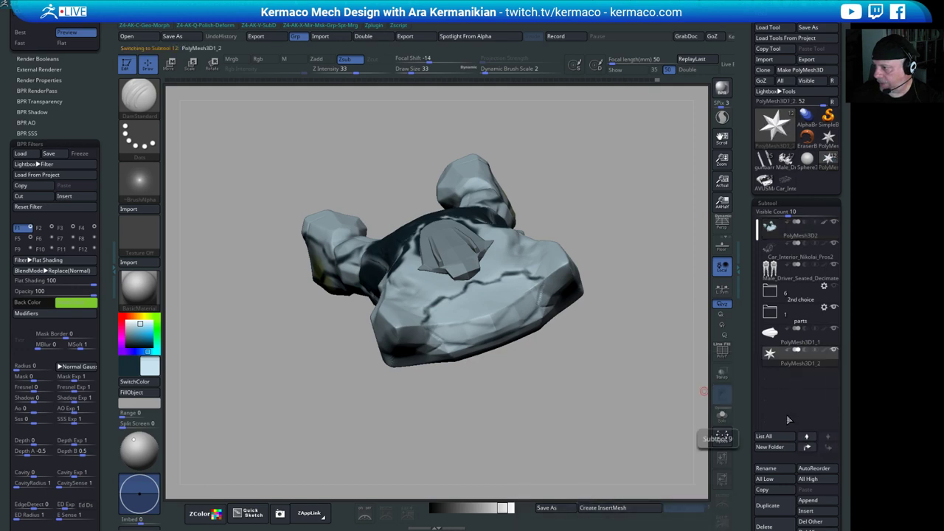
left_click_drag(569, 432, 653, 416)
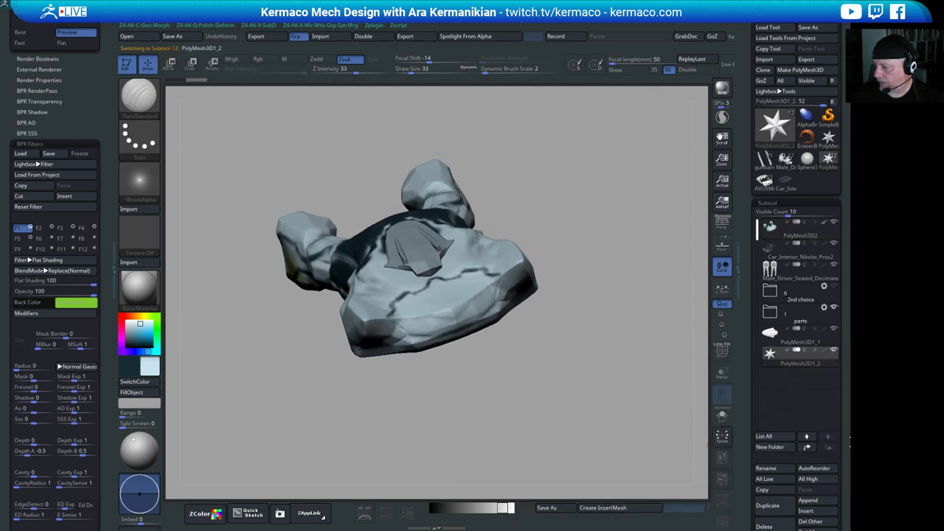
left_click_drag(745, 481, 780, 389)
left_click(775, 379)
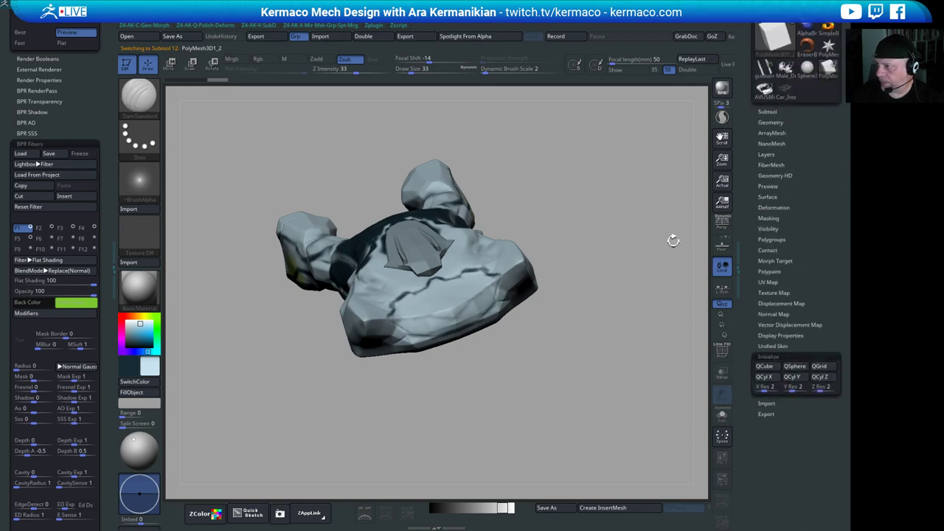
- Move the cube above the vehicle's tail with the transform gizmo and flatten it into a slab
key("w")
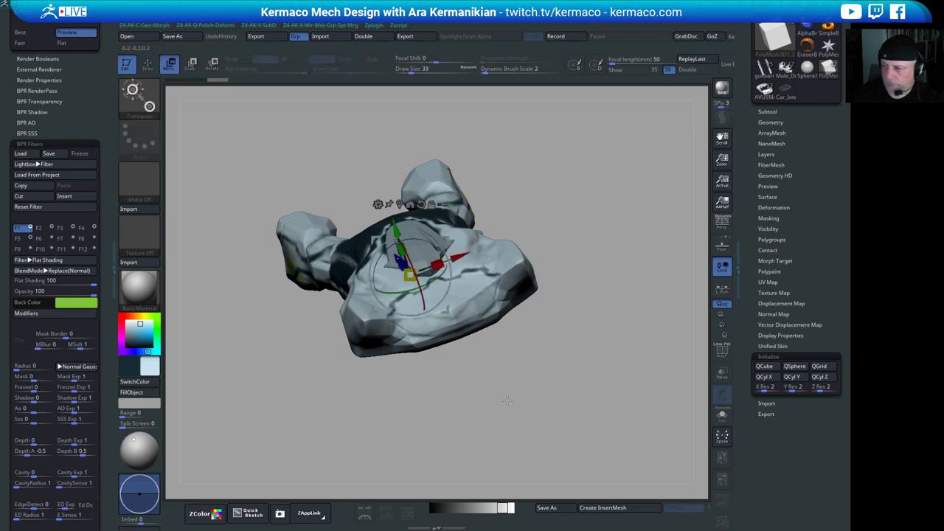
mouse_move(510, 398)
left_mouse_down("alt")
mouse_move(508, 383)
mouse_move(495, 406)
left_mouse_up("alt")
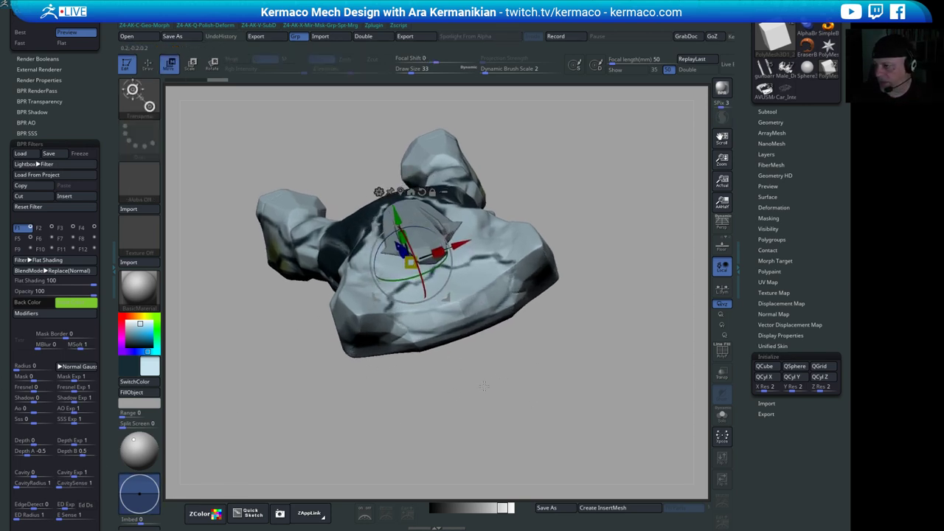
left_click_drag(482, 385, 414, 107)
left_click_drag(359, 156, 535, 156, "alt")
left_click_drag(660, 299, 508, 442)
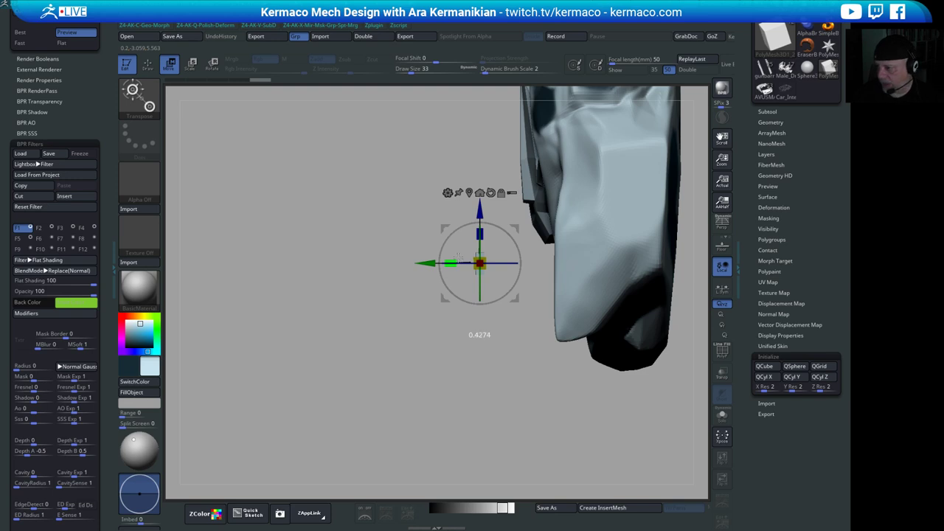
left_click_drag(458, 258, 459, 258)
- Stretch the slab sideways into a wide wing across the vehicle's rear and adjust its proportions
left_click_drag(413, 325, 505, 324)
left_click_drag(509, 263, 667, 267)
left_click_drag(509, 264, 528, 263)
mouse_move(480, 234)
left_mouse_down()
mouse_move(471, 256)
mouse_move(483, 240)
mouse_move(483, 257)
mouse_move(480, 224)
left_mouse_up()
left_click_drag(385, 427, 407, 259)
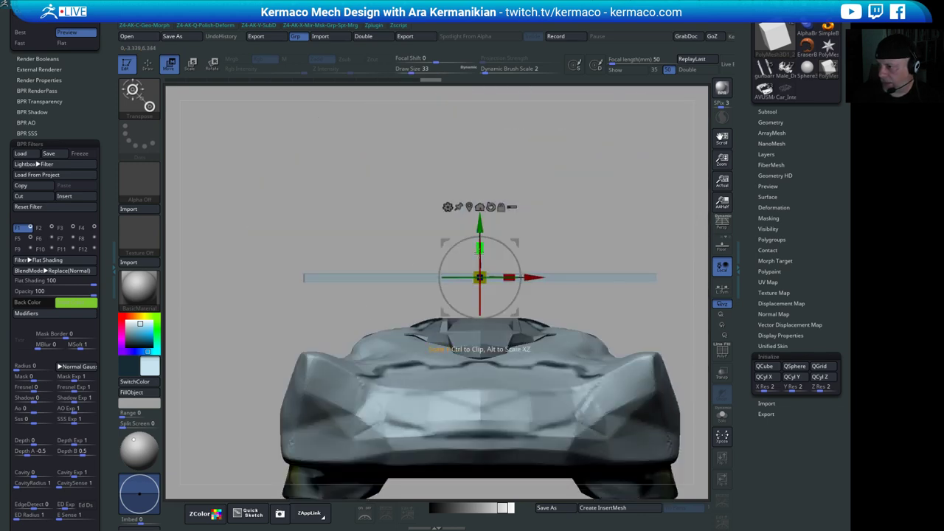
- Undo the last scaling attempts on the wing slab and rescale its thickness vertically
left_click_drag(480, 252, 480, 247)
key("ctrl+z")
key("ctrl+z")
key("ctrl+z")
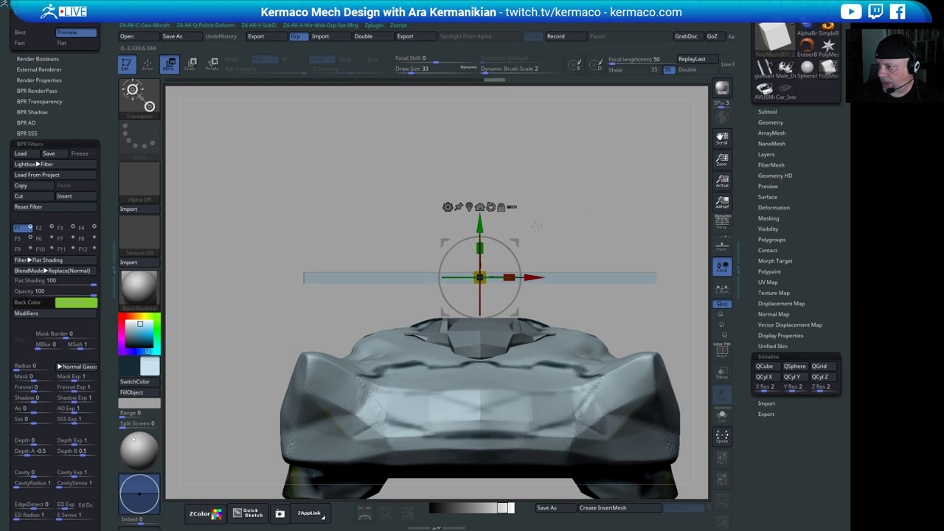
left_click_drag(536, 226, 479, 207)
left_click_drag(481, 249, 481, 255)
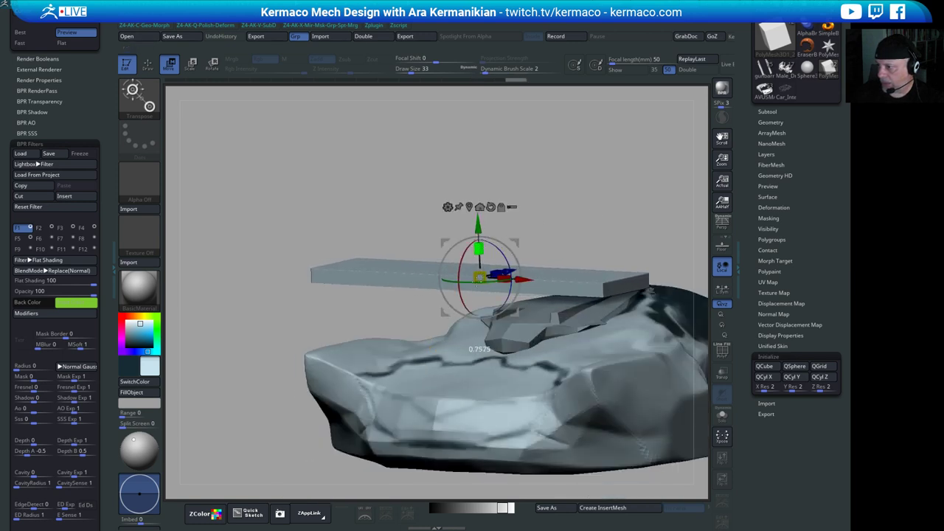
left_click_drag(568, 201, 587, 207)
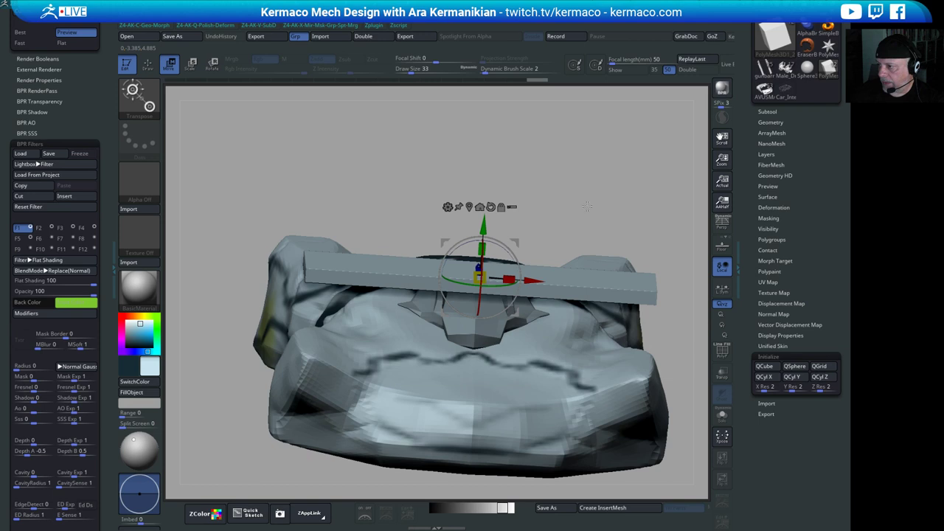
- With wireframe and symmetry on, insert edge loops near both wing ends and extrude the underside end faces down as supports with ZModeler
left_click(727, 350)
key("q")
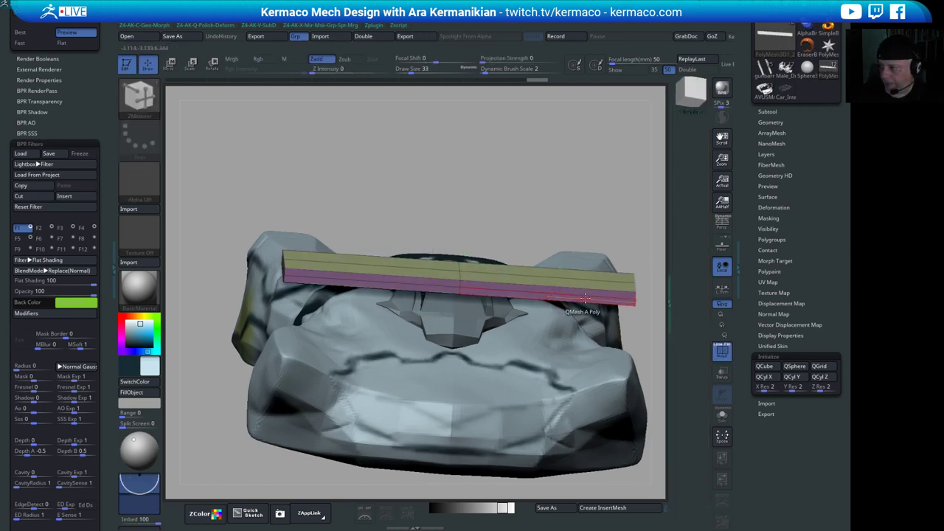
key("space")
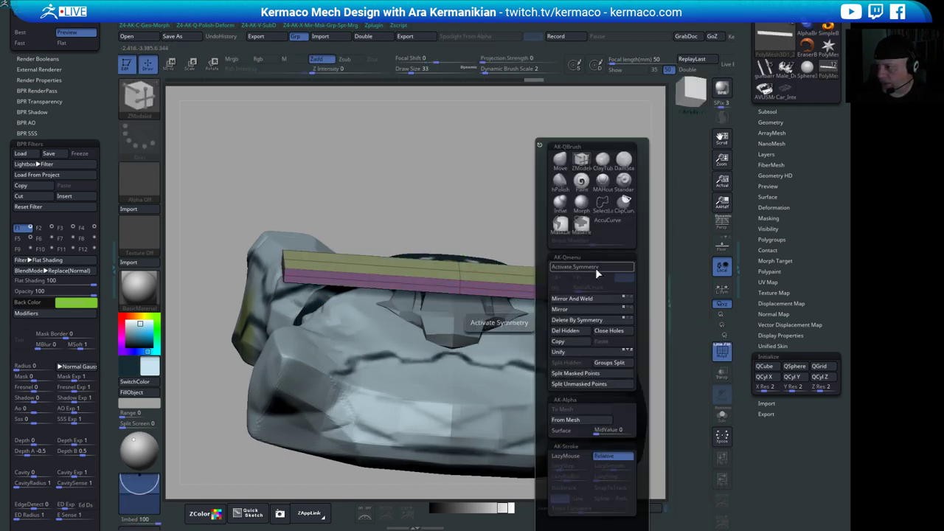
left_click(596, 269)
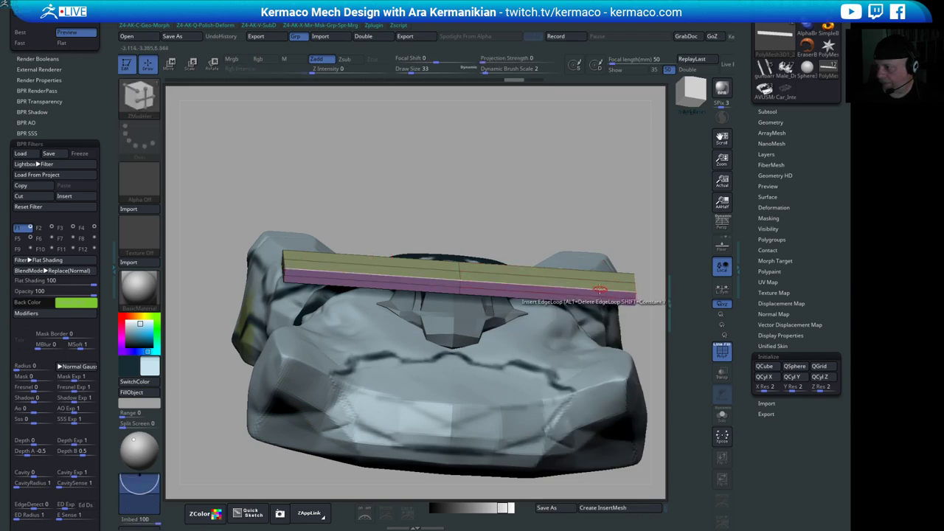
left_click_drag(594, 289, 589, 288)
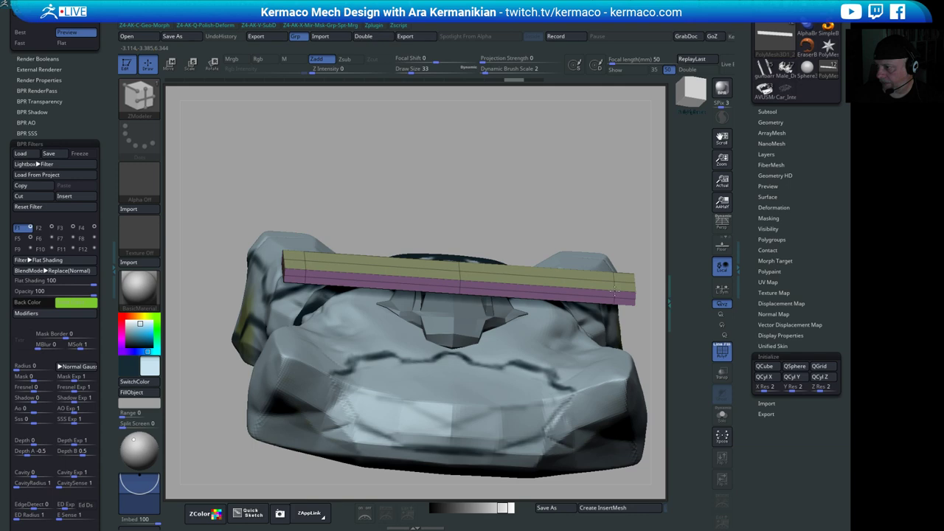
left_click_drag(639, 316, 480, 276)
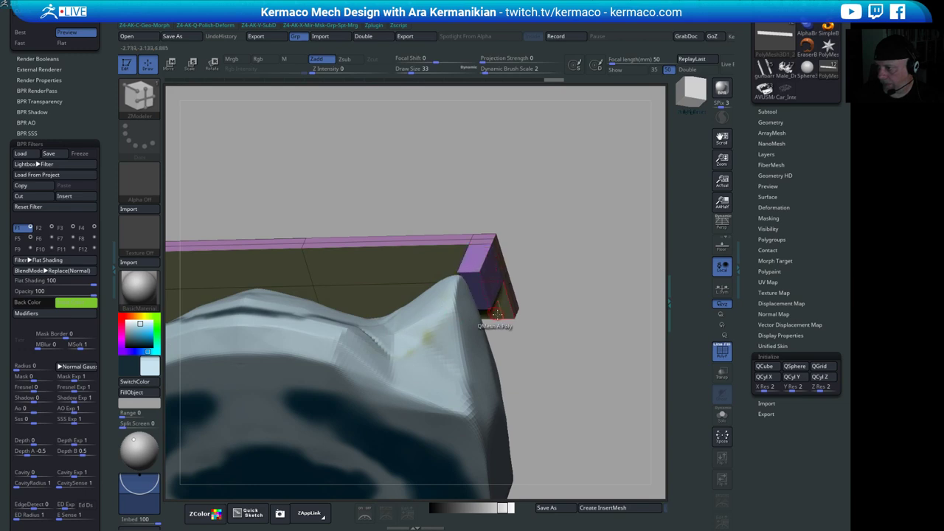
left_click_drag(547, 271, 574, 252)
- Lower the wing so its end supports rest on the vehicle's tail and check the fit from several angles
key("w")
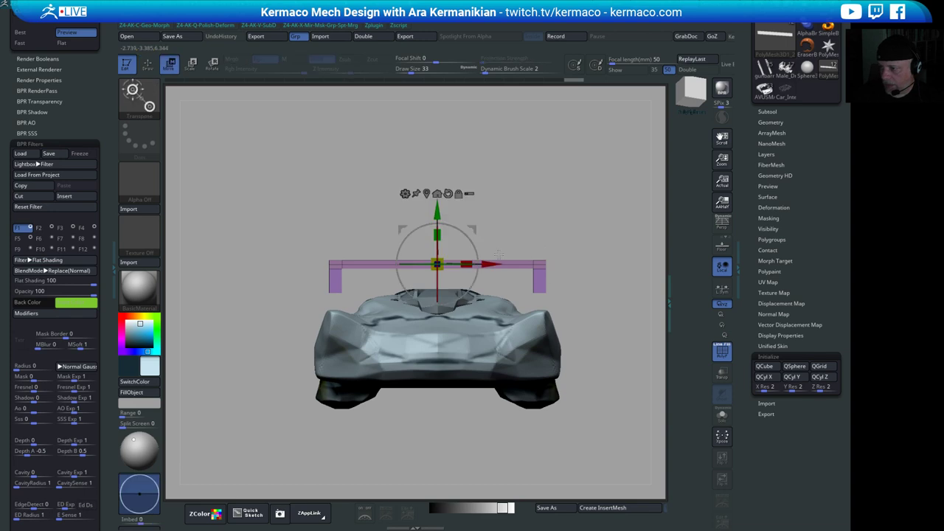
left_click_drag(437, 216, 437, 246)
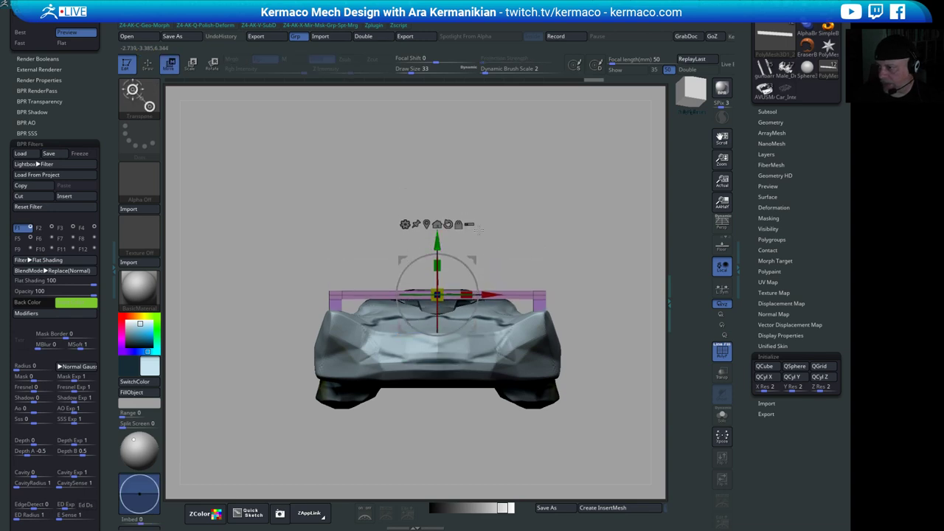
left_click_drag(581, 199, 550, 258)
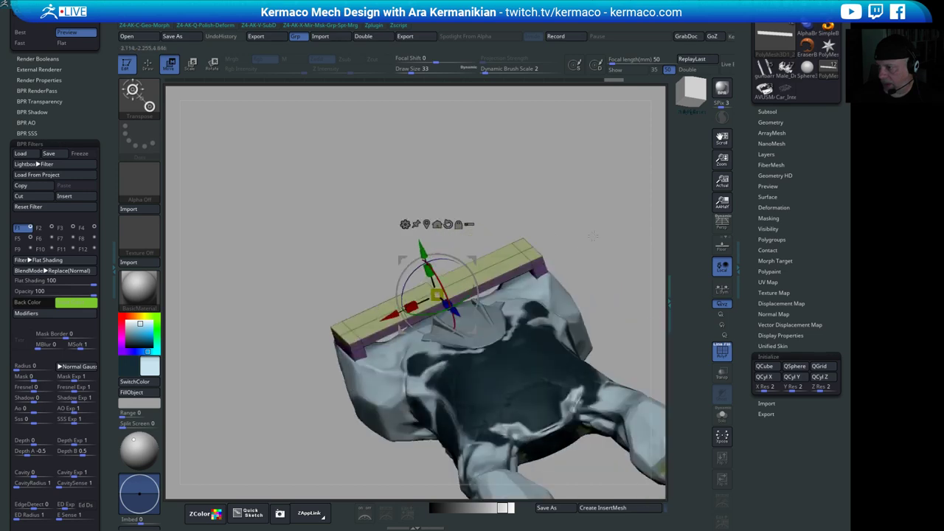
left_click_drag(592, 236, 571, 206, "shift")
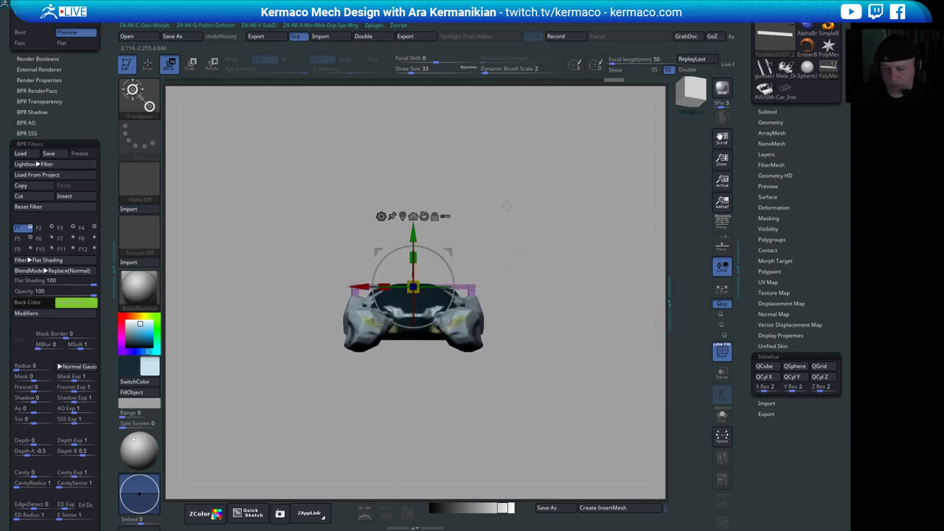
mouse_move(557, 188)
left_mouse_down()
mouse_move(591, 233)
mouse_move(590, 248)
left_mouse_up()
- Bend the wing into a gentle arch with lowered outer ends using the Move brush at draw size 542
key("q")
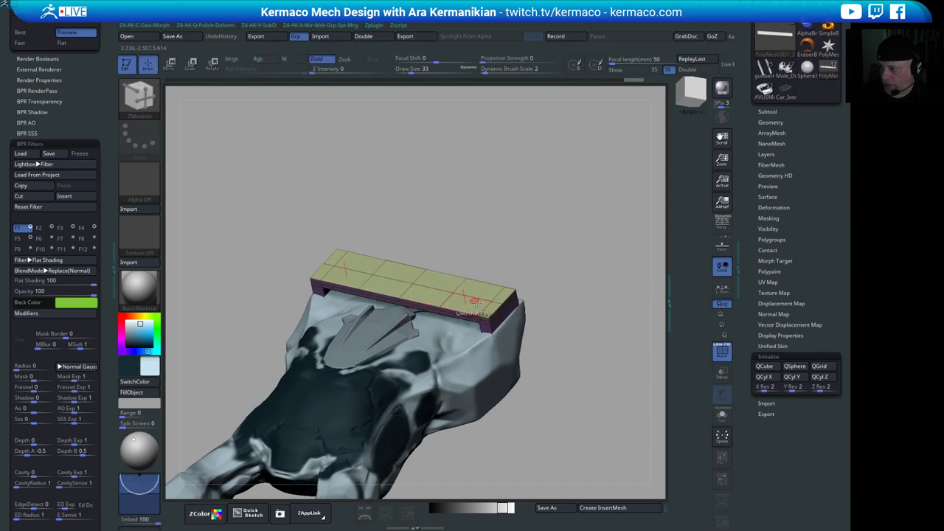
key("b")
key("m")
key("v")
key("s")
left_click_drag(449, 293, 504, 295)
left_click_drag(559, 259, 516, 337)
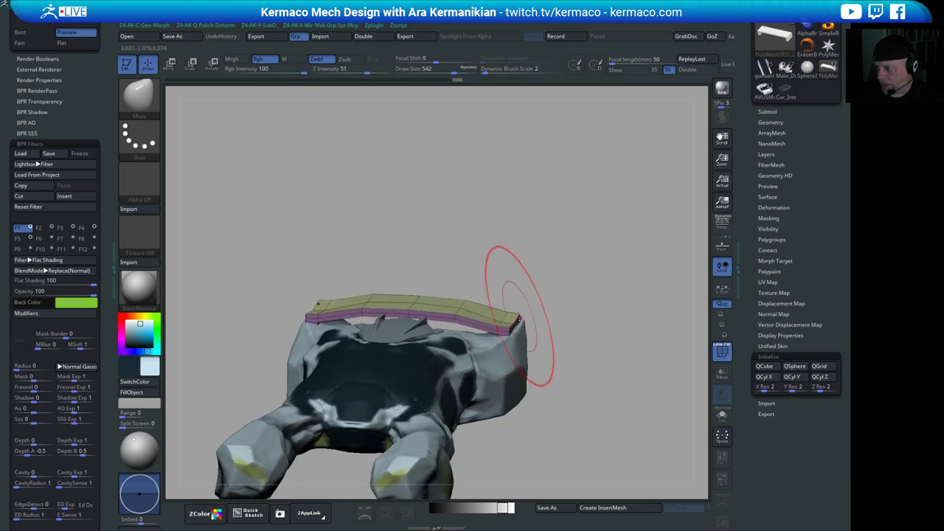
left_click_drag(519, 317, 511, 332, "shift")
mouse_move(548, 301)
left_mouse_down()
mouse_move(564, 229)
mouse_move(501, 218)
mouse_move(413, 172)
mouse_move(442, 190)
mouse_move(404, 232)
left_mouse_up()
- Shift the wing backward along the vehicle and adjust its height over the tail with the gizmo
key("w")
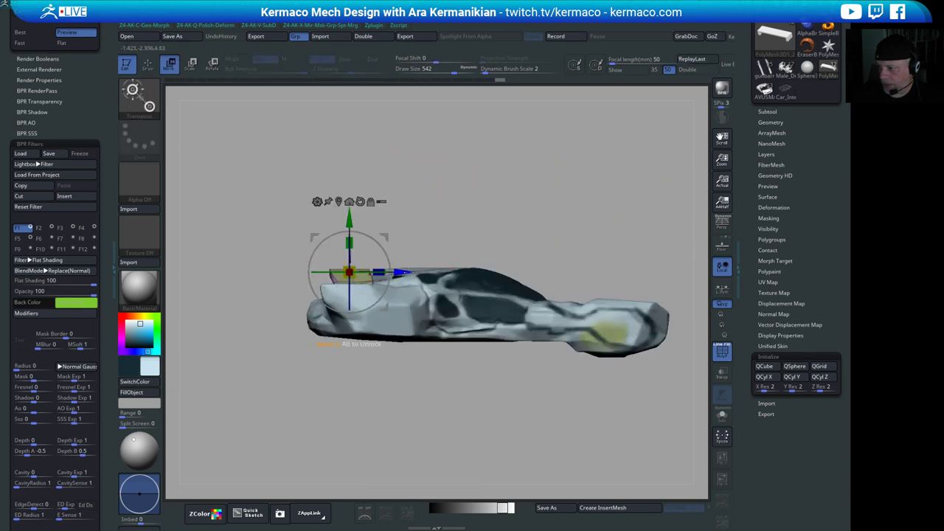
mouse_move(398, 272)
left_mouse_down()
mouse_move(377, 271)
mouse_move(393, 274)
left_mouse_up()
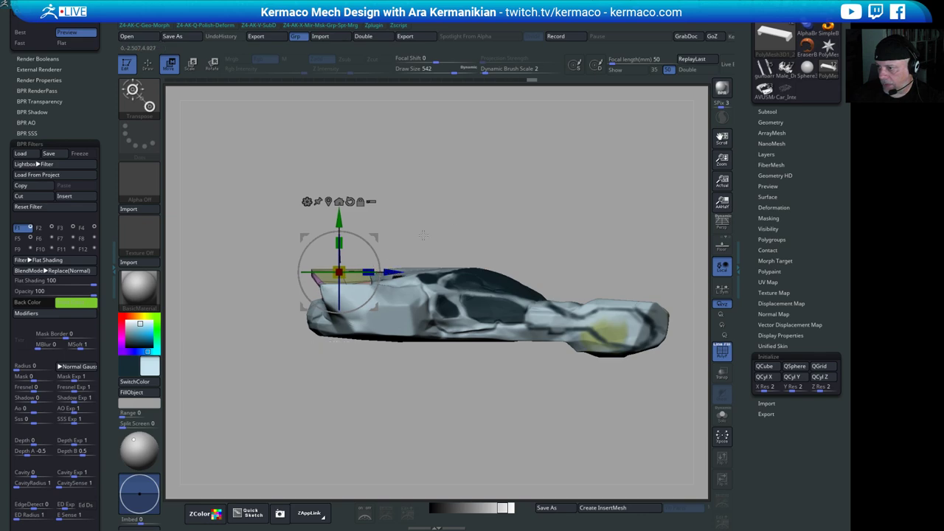
left_click_drag(423, 234, 502, 297)
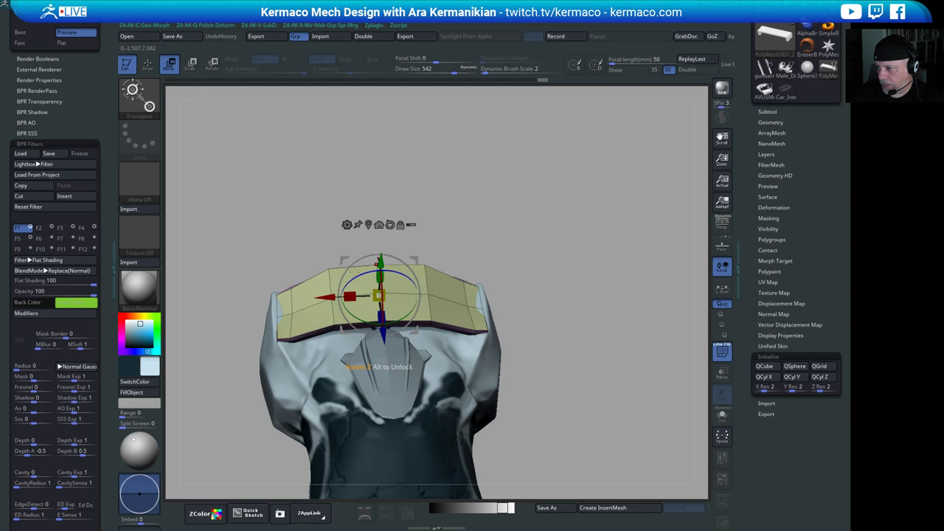
left_click_drag(382, 264, 382, 259)
mouse_move(428, 235)
left_mouse_down("ctrl")
mouse_move(563, 345)
mouse_move(583, 344)
mouse_move(594, 355)
left_mouse_up("ctrl")
left_click_drag(382, 257, 381, 246)
left_click_drag(537, 260, 530, 227)
left_click_drag(381, 213, 381, 225)
- Reshape the wing's outer ends to follow the tail contour with the Move brush at draw size 262
mouse_move(579, 225)
left_mouse_down()
mouse_move(512, 242)
mouse_move(540, 218)
mouse_move(537, 278)
mouse_move(544, 256)
mouse_move(654, 329)
left_mouse_up()
key("q")
mouse_move(605, 265)
left_mouse_down()
mouse_move(624, 211)
mouse_move(562, 234)
mouse_move(502, 204)
left_mouse_up()
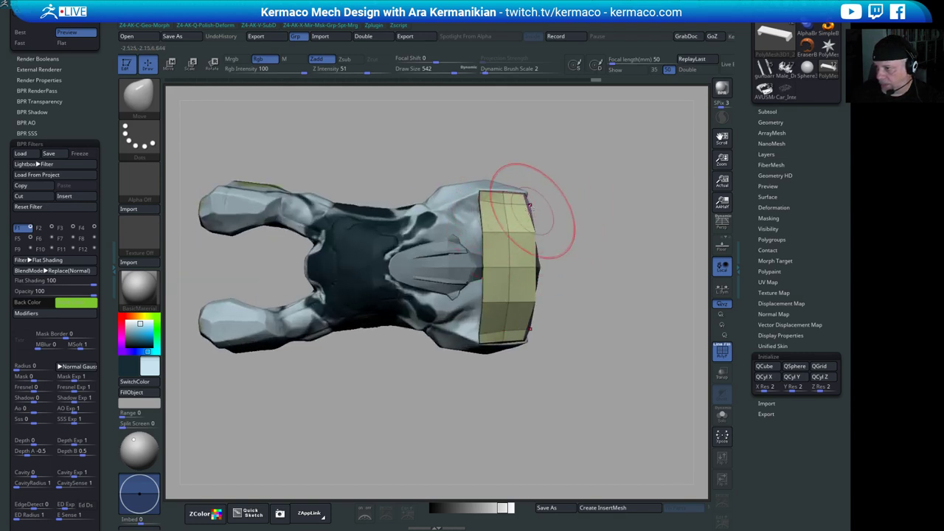
left_click_drag(572, 215, 519, 208)
key("s")
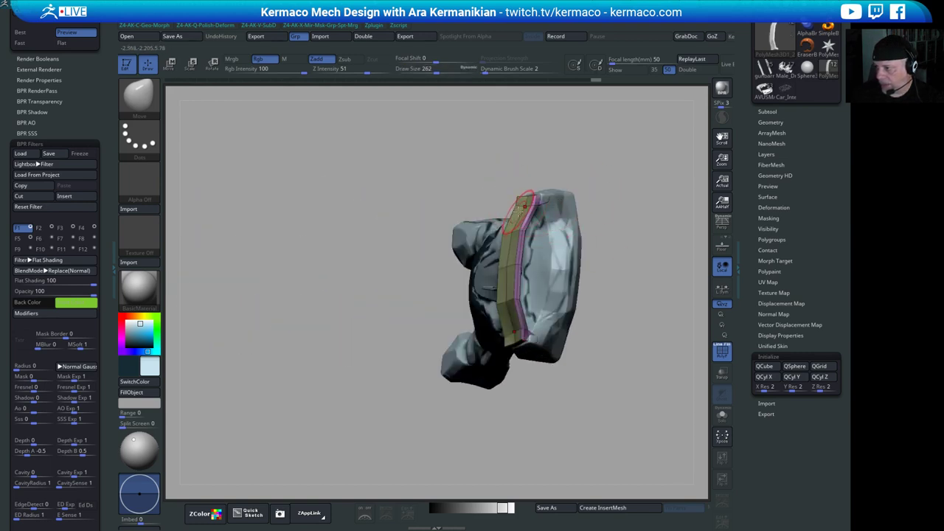
left_click_drag(649, 295, 514, 140)
left_click_drag(620, 136, 477, 273)
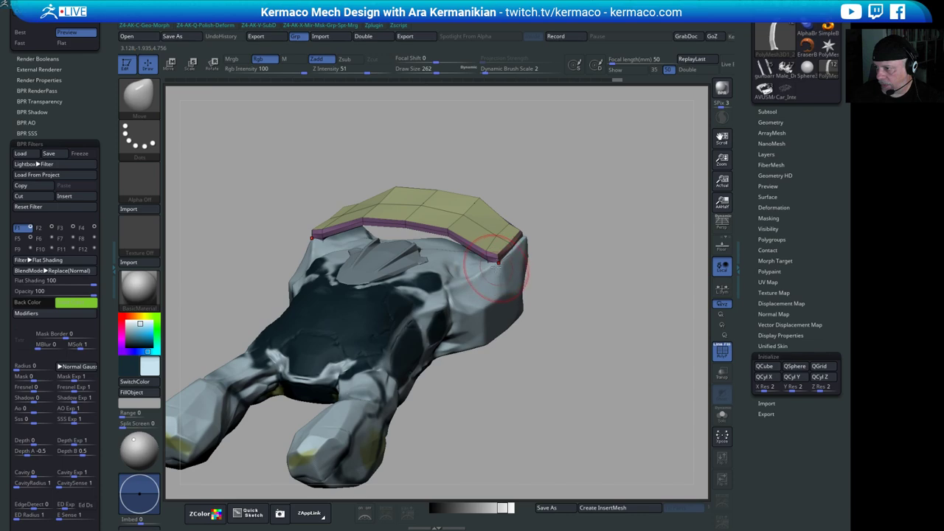
- Adjust the wing's front corners against the body and curve its rear edge with the Move brush
left_click_drag(575, 255, 518, 256)
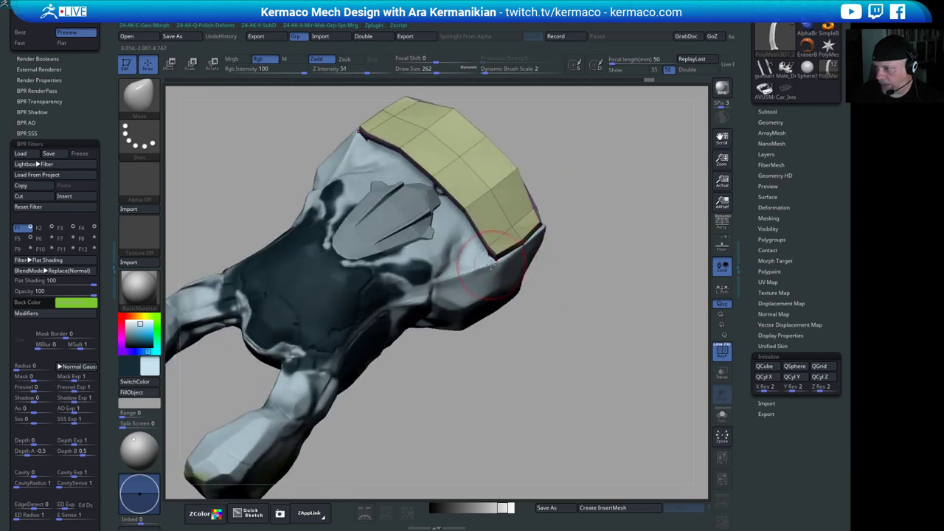
left_click_drag(641, 261, 564, 233)
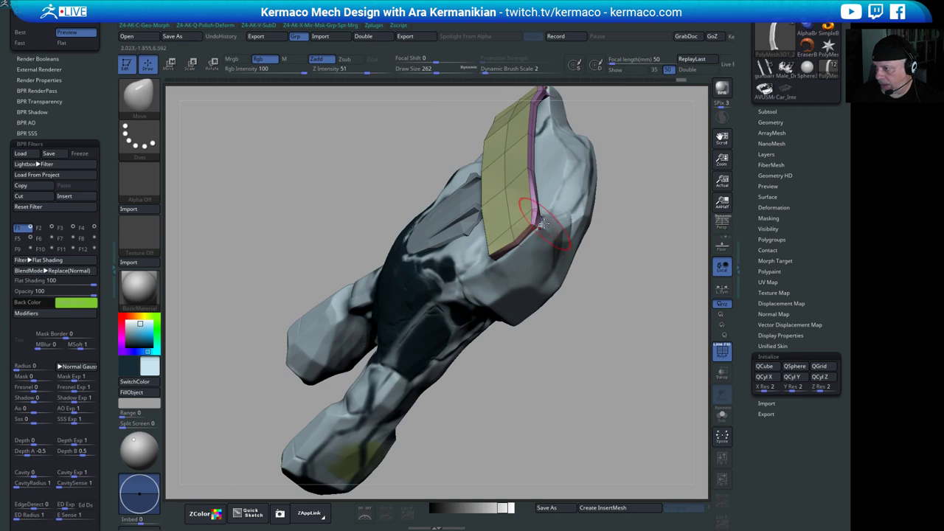
left_click_drag(626, 262, 575, 279, "alt")
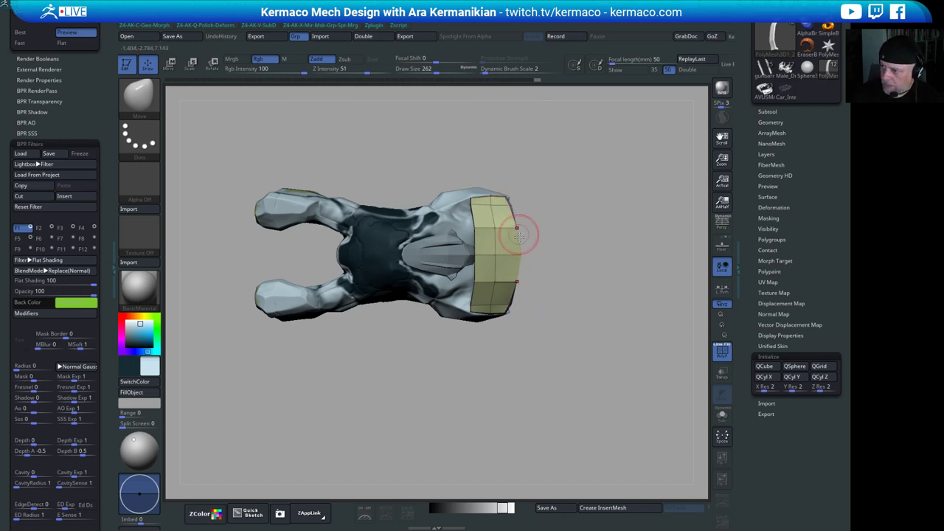
left_click_drag(530, 271, 746, 282)
- Duplicate the wing subtool and hide the original, keeping the copy selected for editing
left_click(763, 111)
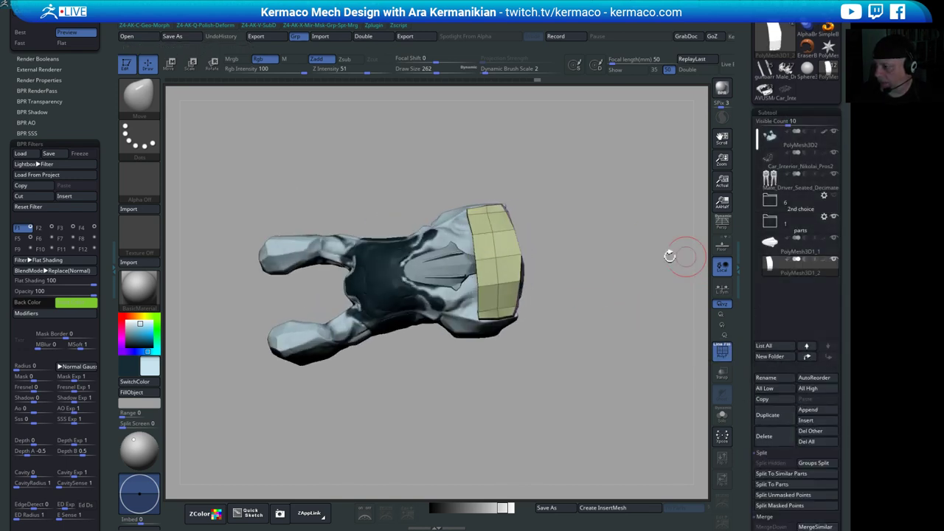
left_click(777, 418)
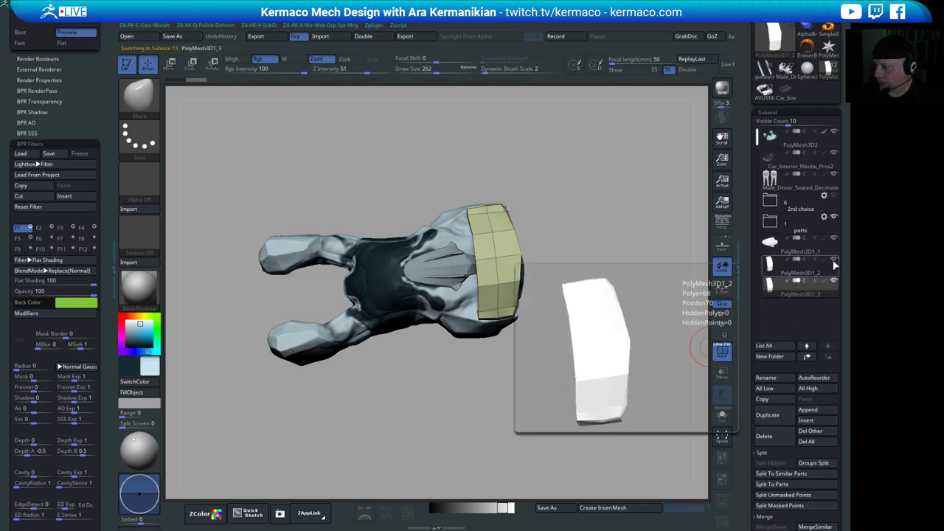
left_click_drag(610, 242, 455, 242, "alt")
- Cut a wide central notch into the wing's rear edge using QMesh on its polygons with ZModeler
key("b")
key("z")
key("m")
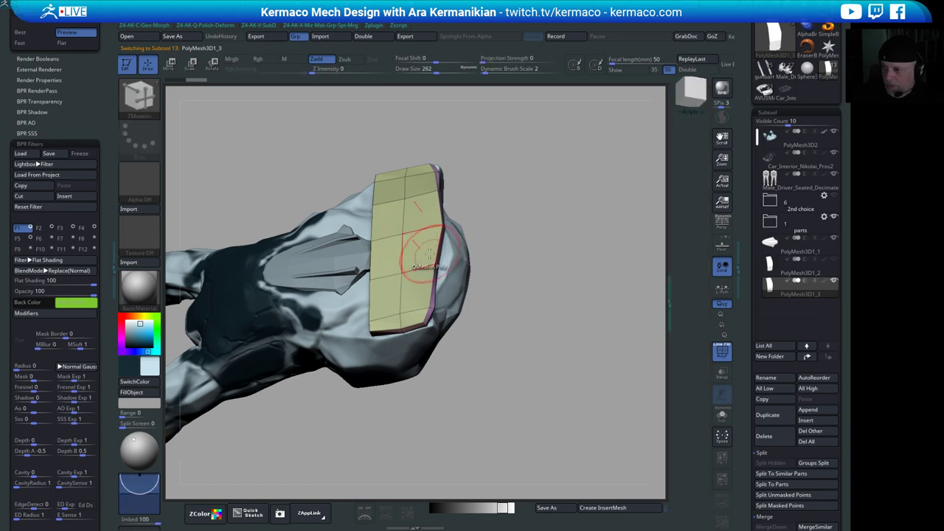
left_click(423, 251)
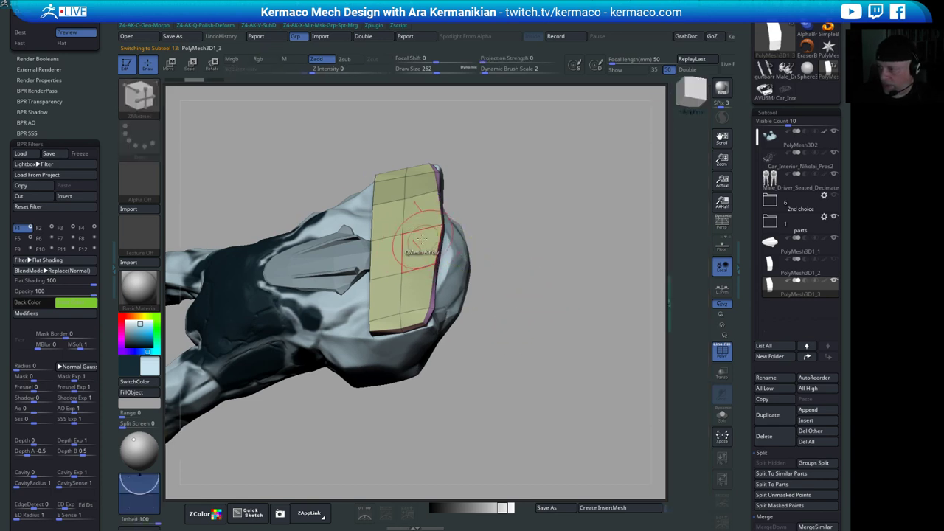
left_click_drag(502, 273, 537, 196)
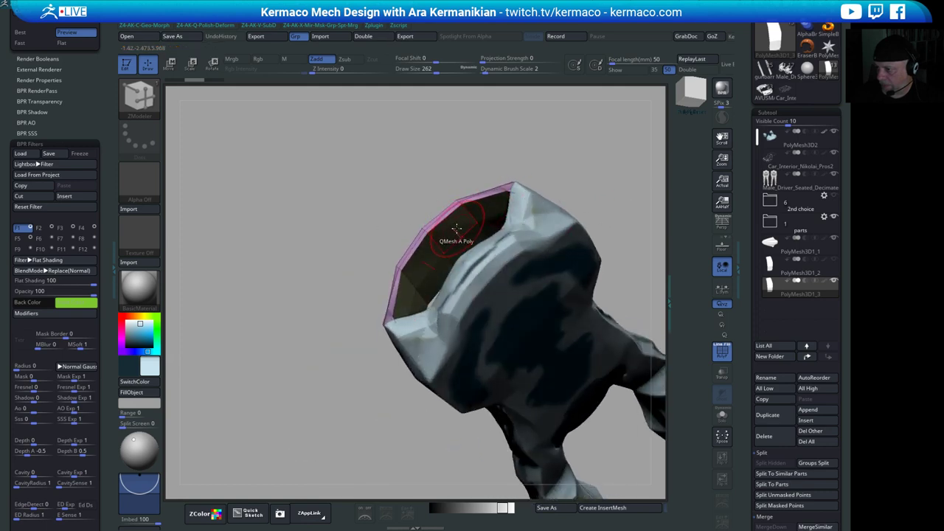
left_click_drag(390, 152, 500, 235, "alt")
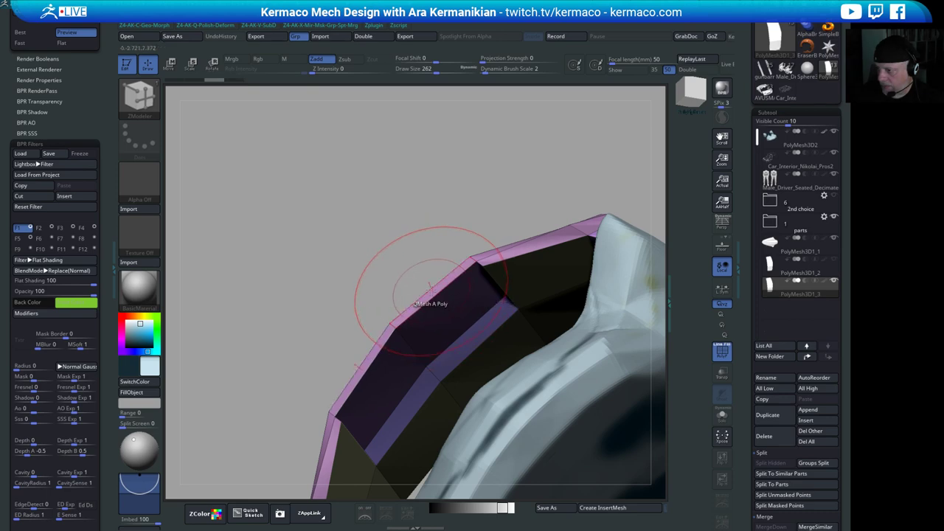
left_click_drag(430, 287, 455, 316)
left_click_drag(247, 231, 243, 231)
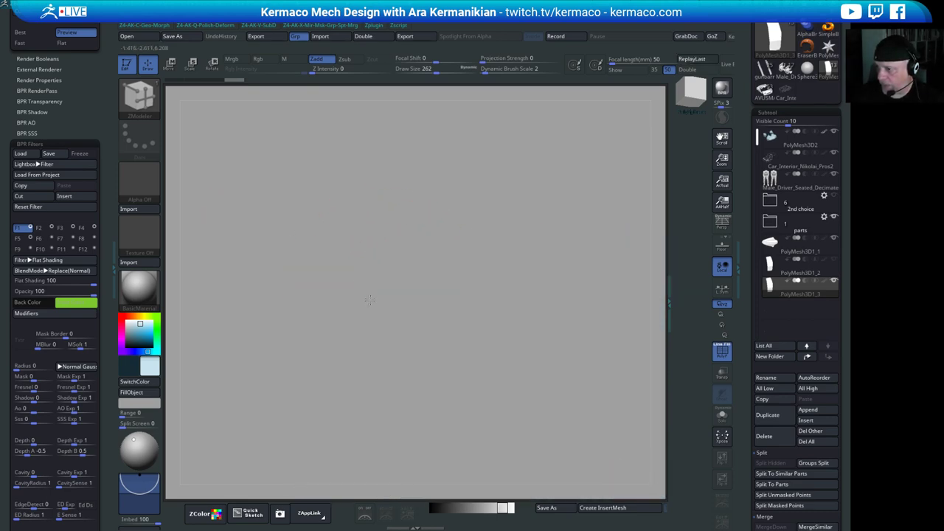
key("f")
left_click_drag(571, 273, 497, 250)
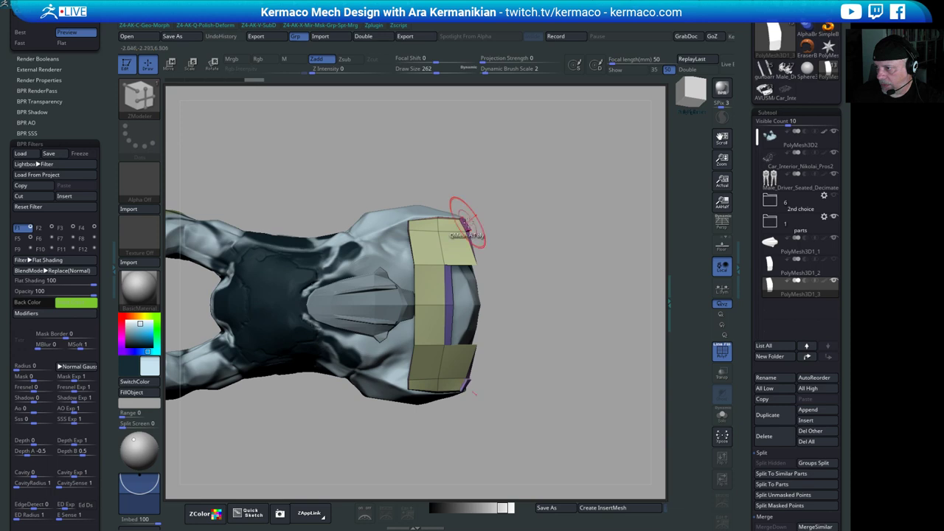
- Sweep the wing's front outer corners forward with the Move brush and insert an edge loop along its span with ZModeler
key("b")
key("m")
key("v")
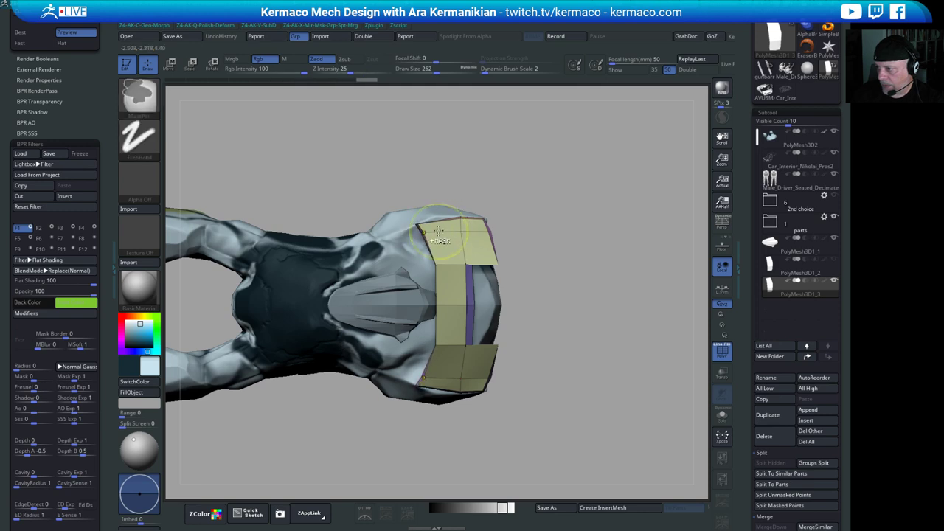
key("b")
key("z")
key("m")
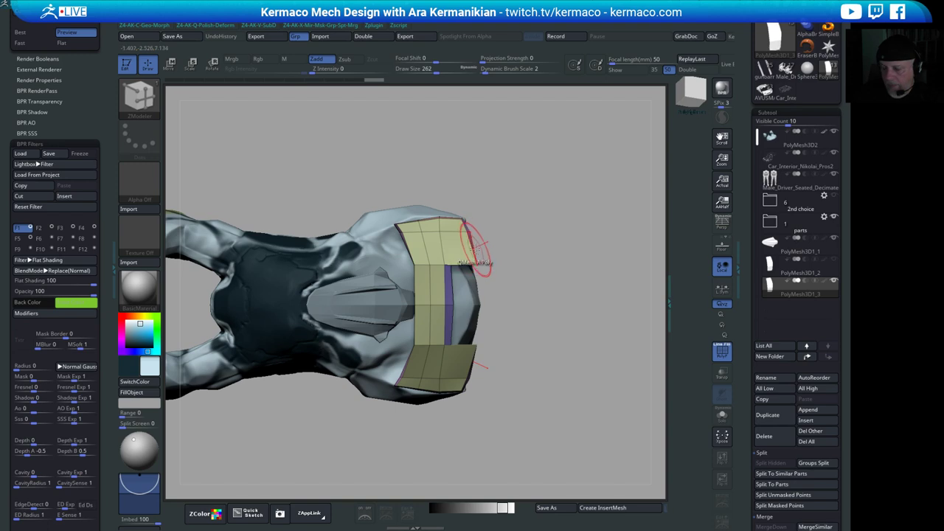
mouse_move(569, 261)
left_mouse_down("alt")
mouse_move(582, 268)
mouse_move(527, 254)
left_mouse_up("alt")
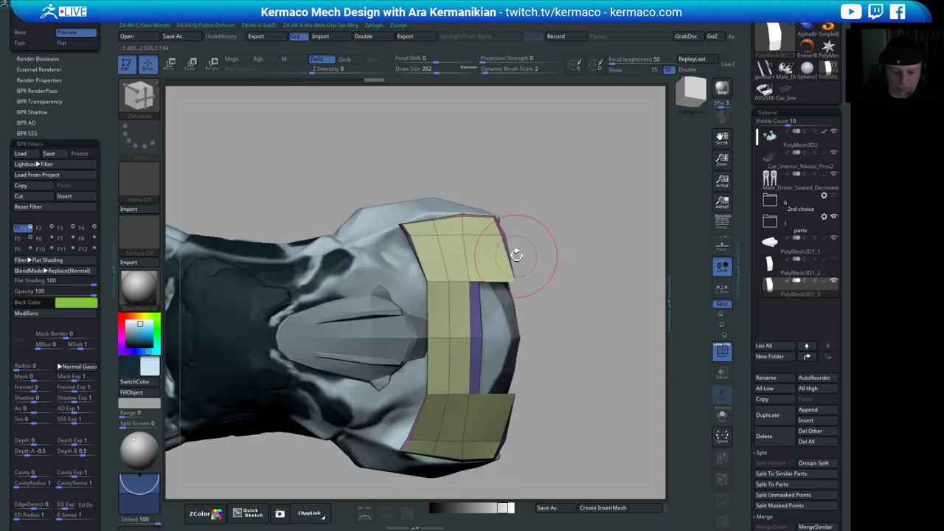
- Refine the wing's front edge and outer ends from several angles with the Move brush at draw size 207
key("b")
key("m")
key("v")
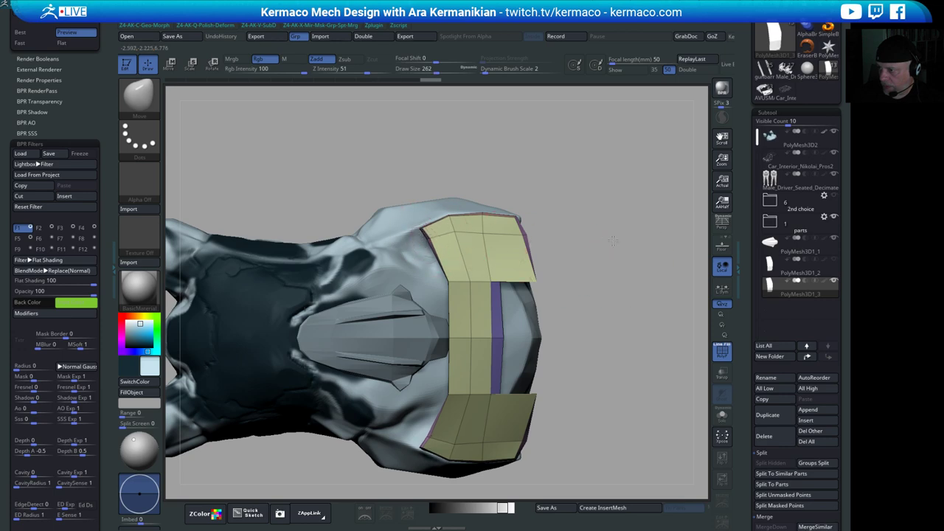
mouse_move(612, 239)
left_mouse_down()
mouse_move(602, 173)
mouse_move(419, 220)
mouse_move(451, 229)
left_mouse_up()
mouse_move(354, 202)
left_mouse_down()
mouse_move(537, 234)
mouse_move(558, 204)
mouse_move(456, 242)
left_mouse_up()
key("s")
left_click(464, 255)
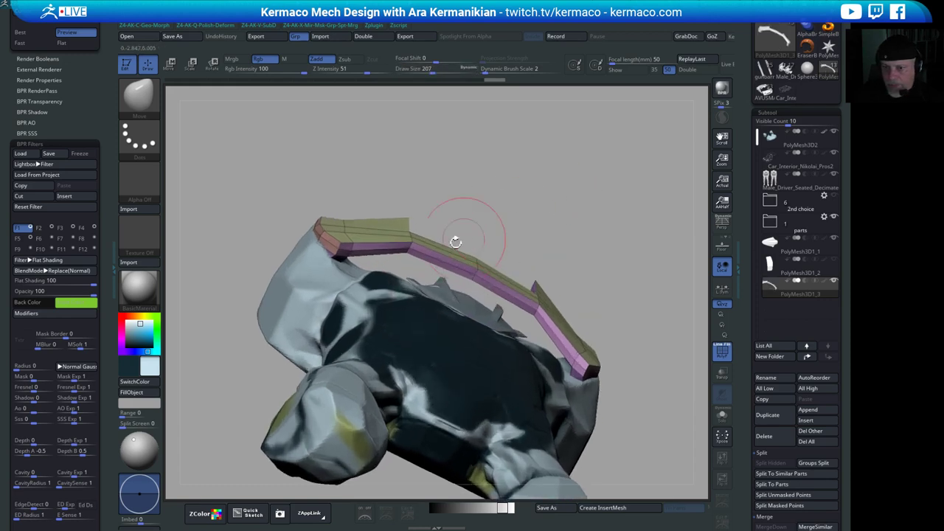
right_click_drag(456, 241, 418, 225)
- Smooth the wing's outer ends and adjust their front corners where they meet the body
key("shift")
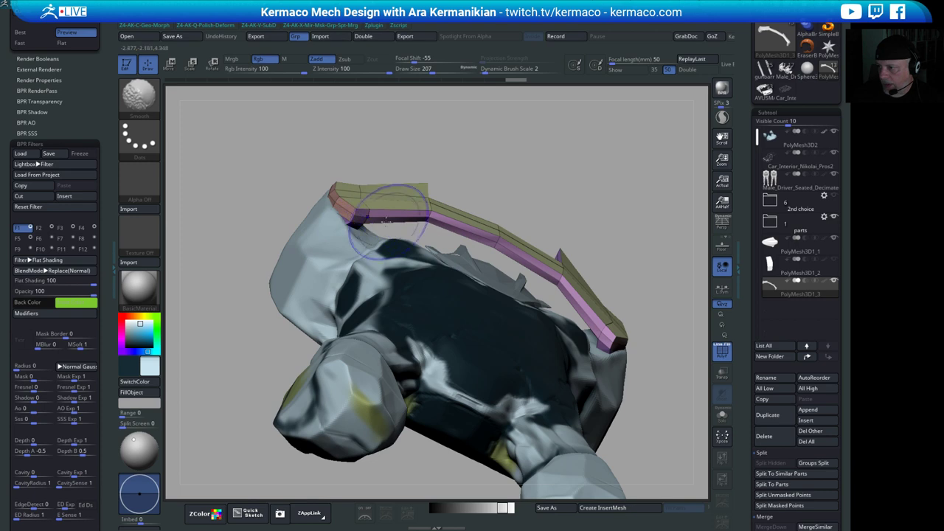
left_click_drag(443, 209, 434, 221)
left_click_drag(600, 203, 461, 258)
key("shift")
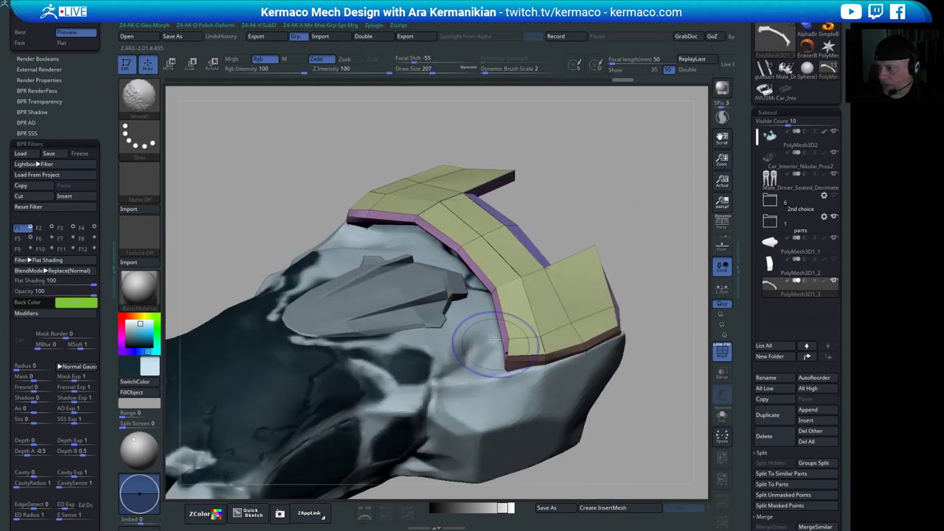
mouse_move(496, 337)
left_mouse_down("shift")
mouse_move(525, 357)
mouse_move(503, 374)
left_mouse_up("shift")
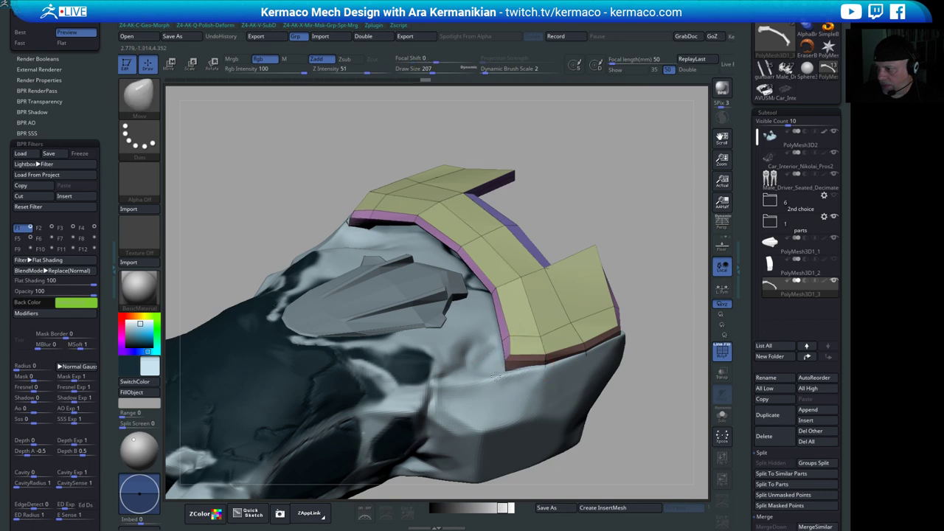
left_click_drag(656, 231, 576, 232, "alt")
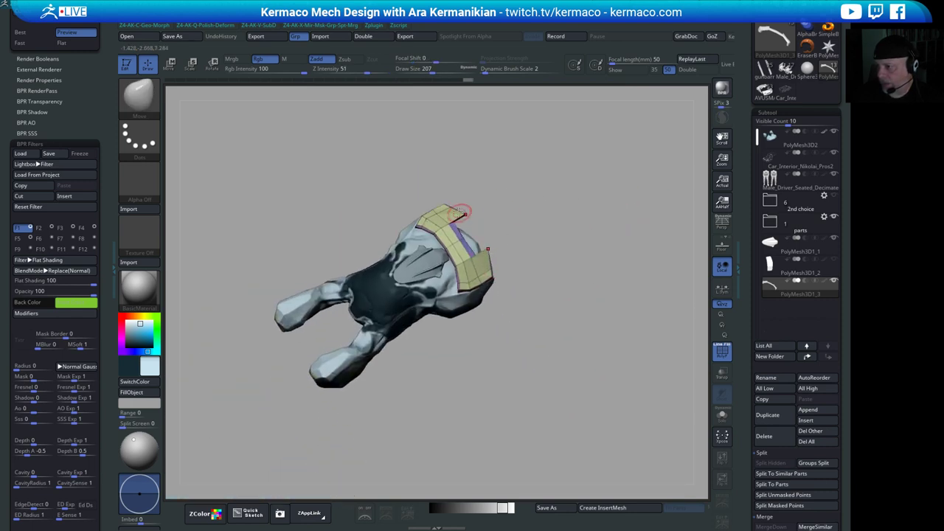
- Reshape the wing's rear tips beside the notch with the Move brush, undo the last adjustment and check the overall silhouette
mouse_move(464, 195)
right_mouse_down()
mouse_move(596, 197)
mouse_move(626, 143)
mouse_move(585, 199)
mouse_move(525, 195)
right_mouse_up()
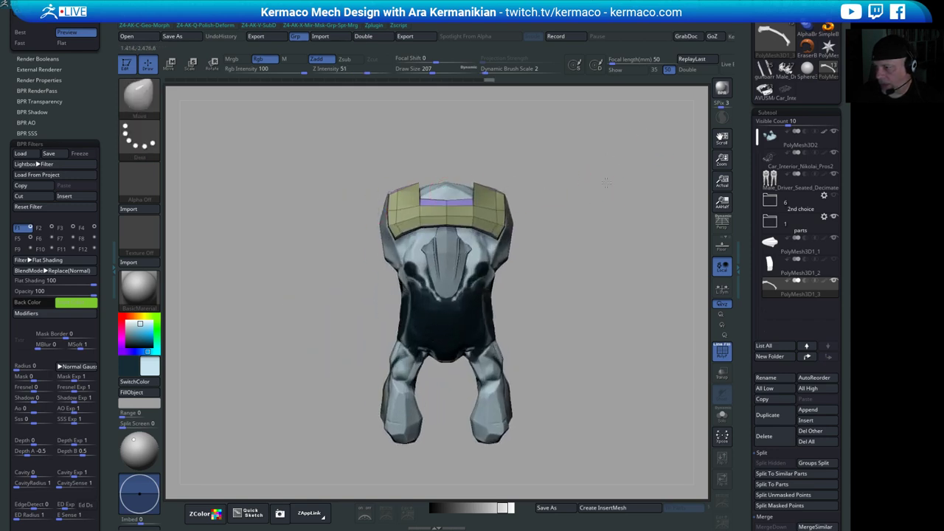
right_click_drag(606, 181, 578, 252)
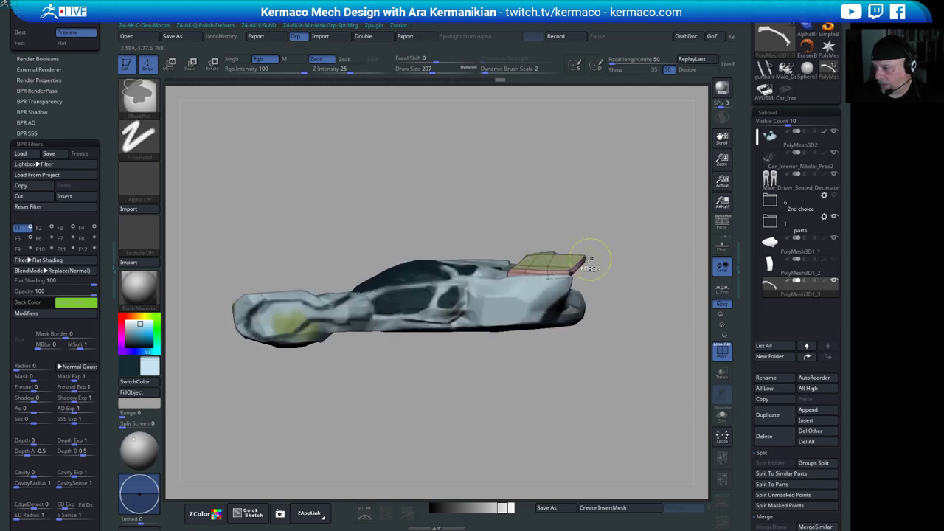
right_click_drag(574, 293, 623, 257)
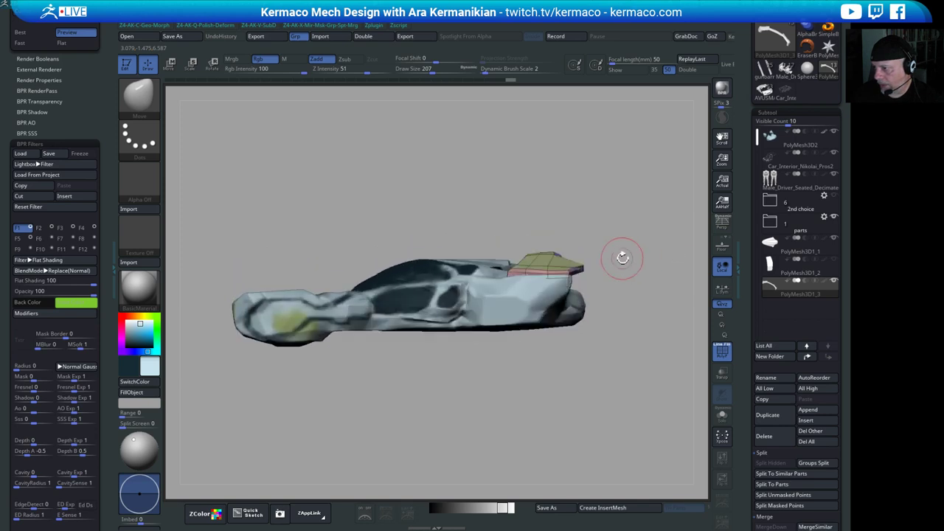
key("ctrl+z")
left_click_drag(657, 244, 646, 321)
mouse_move(596, 101)
left_mouse_down("ctrl+shift")
mouse_move(596, 244)
mouse_move(569, 248)
mouse_move(543, 229)
mouse_move(562, 214)
left_mouse_up("ctrl+shift")
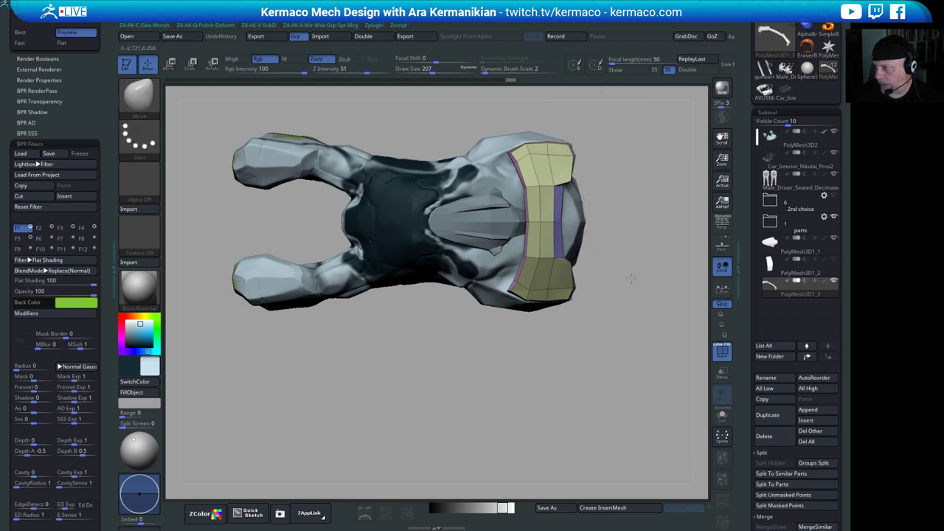
left_click_drag(630, 275, 629, 235)
mouse_move(629, 234)
right_mouse_down()
mouse_move(638, 163)
mouse_move(598, 154)
mouse_move(524, 170)
mouse_move(593, 180)
mouse_move(472, 173)
mouse_move(520, 191)
mouse_move(565, 184)
mouse_move(607, 194)
mouse_move(432, 200)
mouse_move(575, 314)
mouse_move(615, 234)
mouse_move(563, 308)
mouse_move(647, 168)
mouse_move(633, 273)
mouse_move(558, 196)
mouse_move(603, 279)
mouse_move(521, 306)
mouse_move(476, 335)
mouse_move(543, 314)
mouse_move(462, 252)
right_mouse_up()
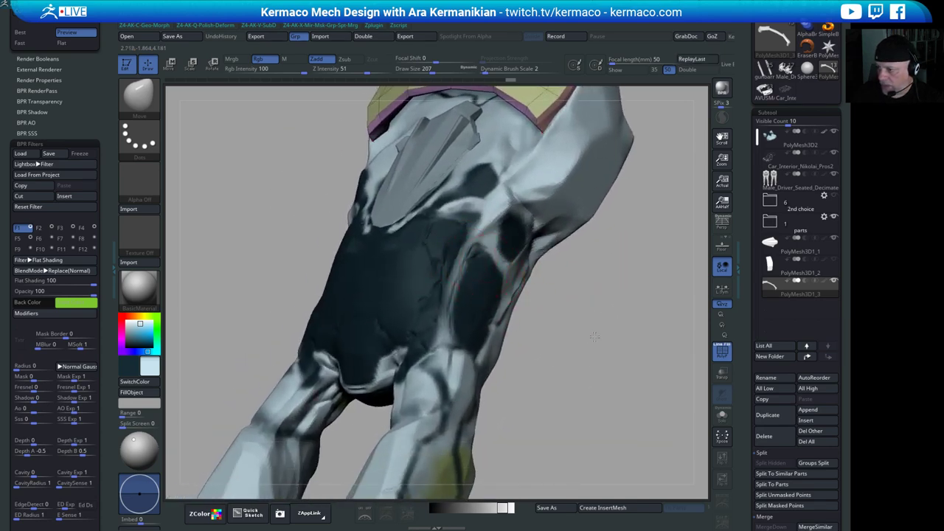
- Make the vehicle body the active subtool, turn off the wireframe and choose the Dam Standard brush at draw size 132
right_click_drag(593, 336, 498, 350)
left_click_drag(629, 319, 565, 324)
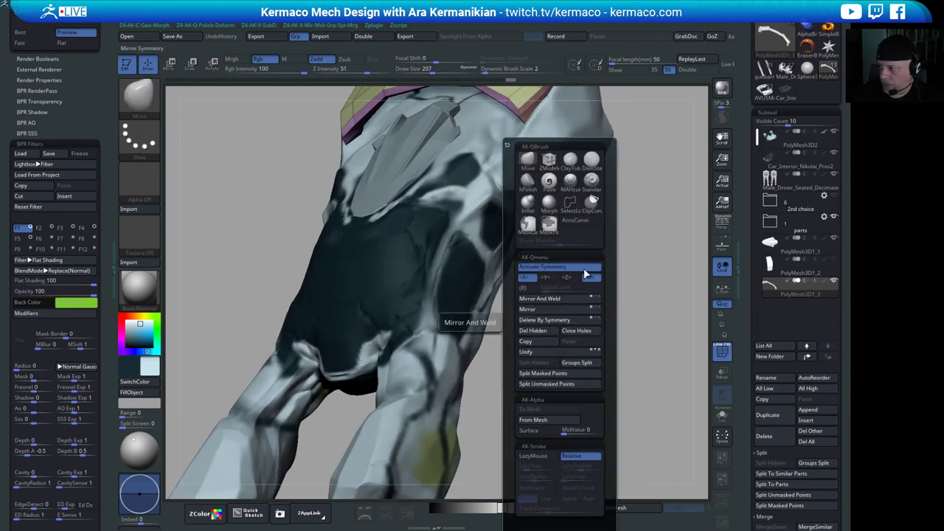
left_click(797, 152)
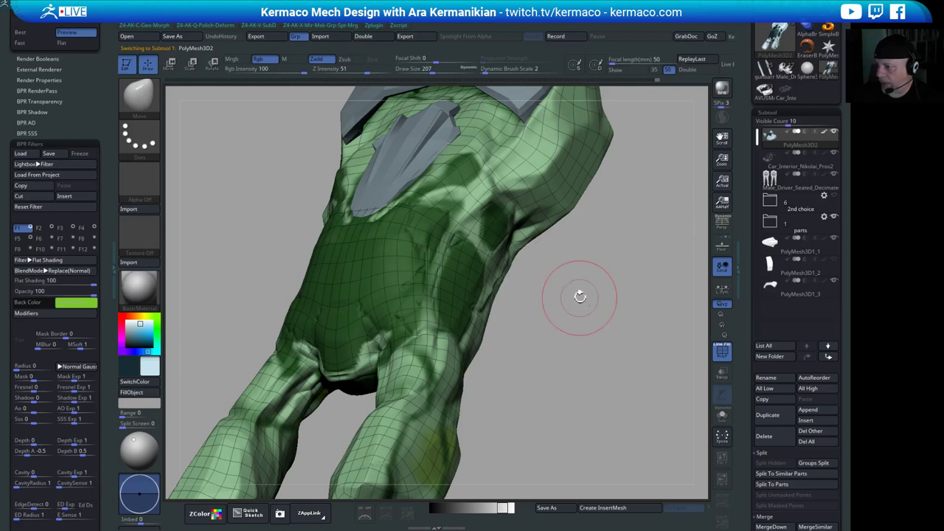
left_click(722, 354)
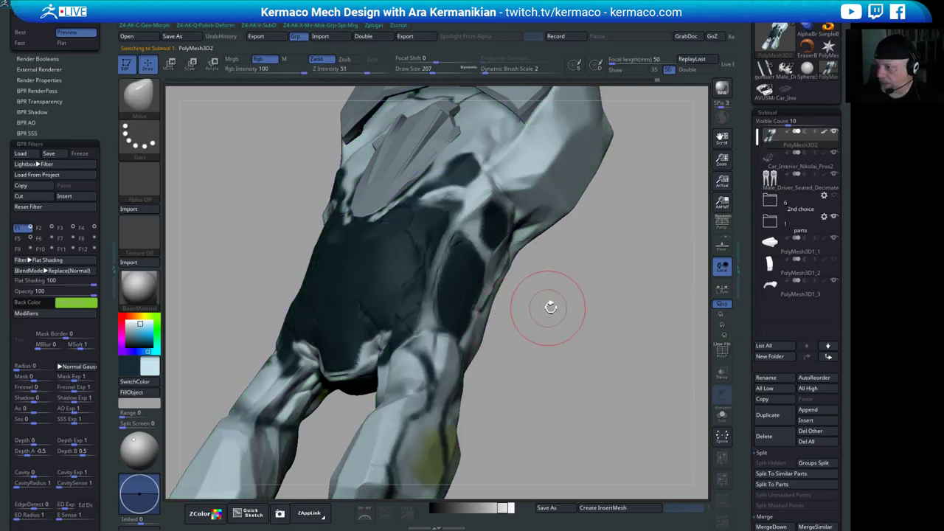
right_click_drag(548, 305, 565, 310)
key("s")
key("space")
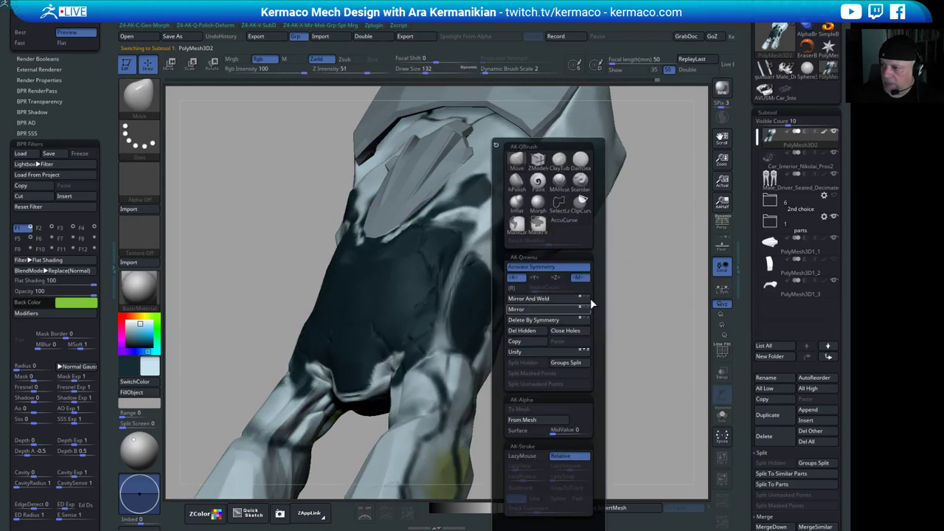
left_click(578, 157)
- Set the Dam Standard brush to draw size 65 and hide the vehicle body's painted colour
mouse_move(643, 306)
left_mouse_down("alt")
mouse_move(615, 331)
mouse_move(435, 304)
left_mouse_up("alt")
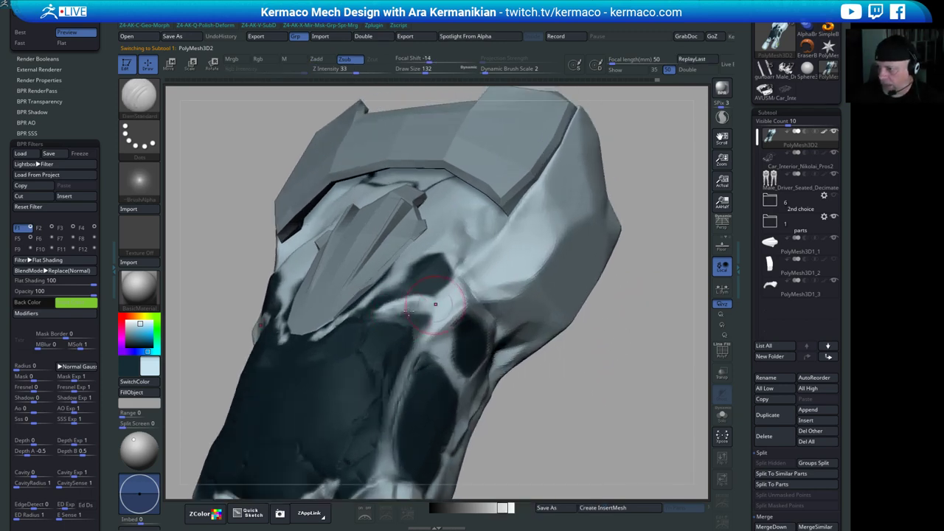
left_click_drag(580, 398, 449, 315)
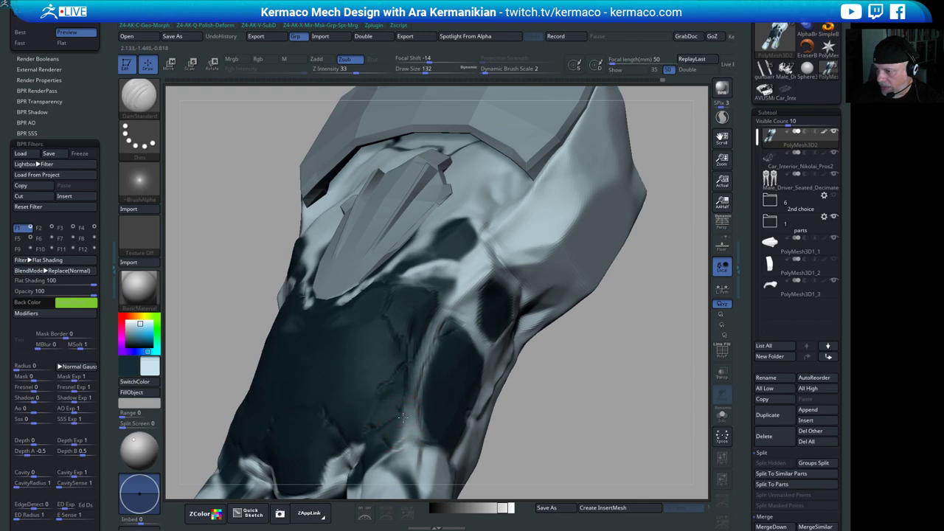
key("s")
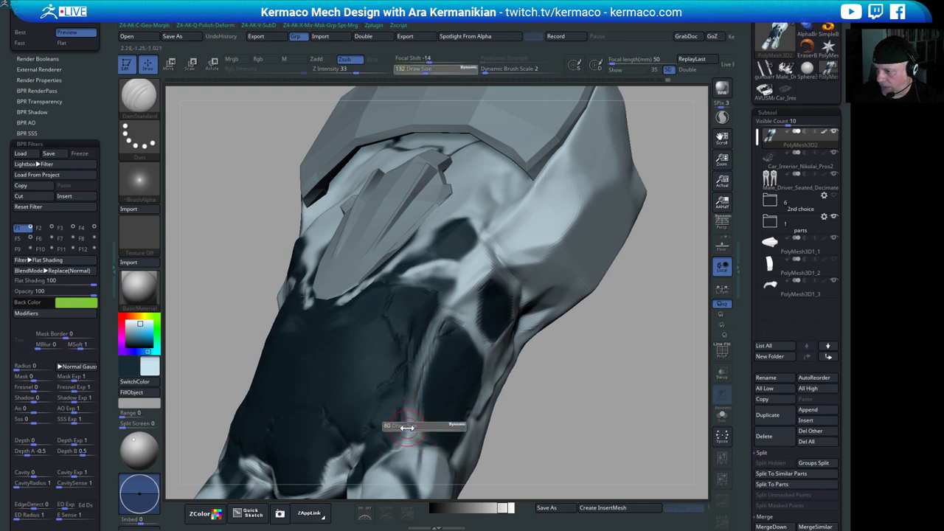
mouse_move(417, 426)
left_mouse_down()
mouse_move(405, 426)
mouse_move(402, 440)
left_mouse_up()
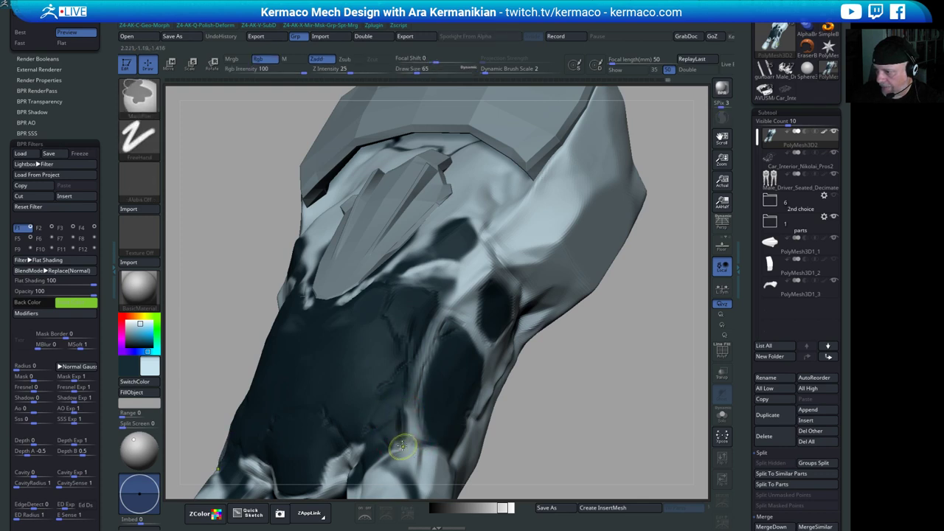
key("b")
key("d")
key("s")
left_click_drag(516, 447, 571, 337, "alt")
left_click(824, 132)
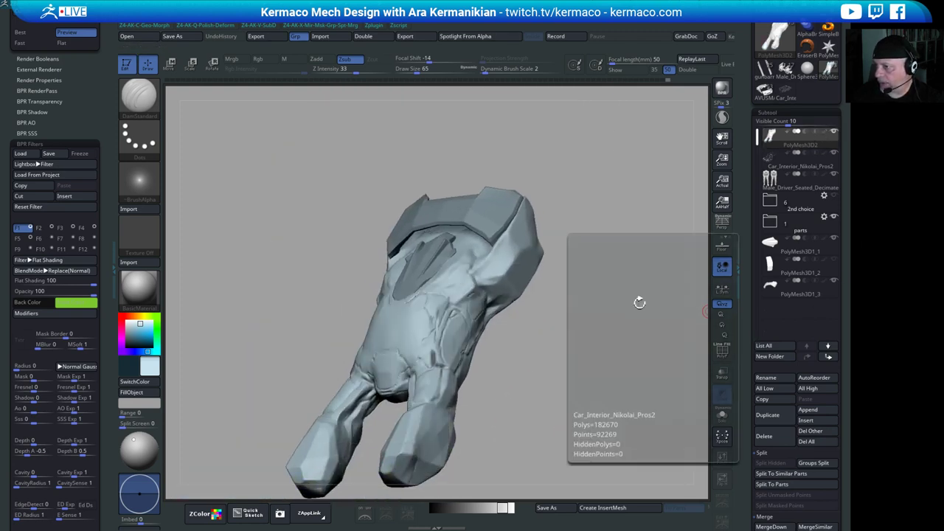
- Smooth and recut the crease where the cabin's side pillar meets the front fender with the Dam Standard brush
mouse_move(639, 301)
left_mouse_down()
mouse_move(609, 335)
mouse_move(593, 324)
mouse_move(578, 355)
mouse_move(542, 365)
left_mouse_up()
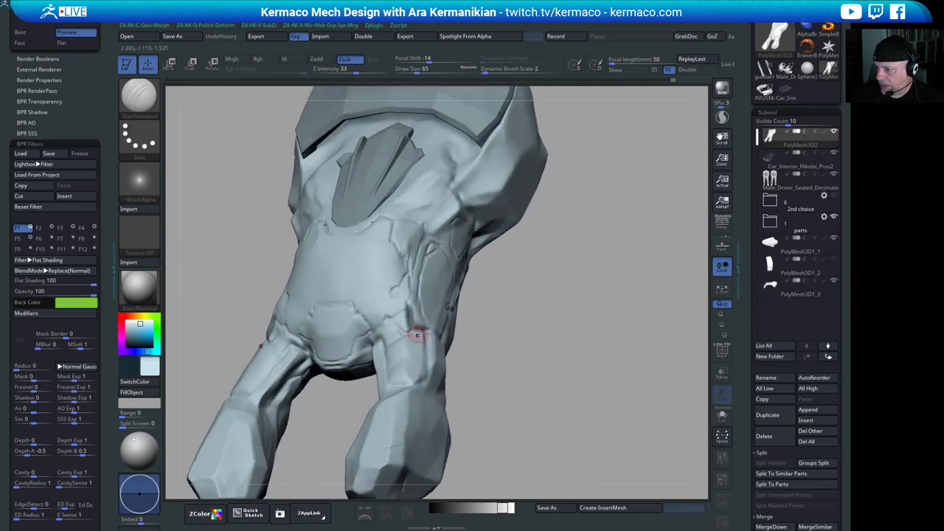
left_click_drag(405, 315, 410, 329, "shift")
key("b")
key("d")
key("s")
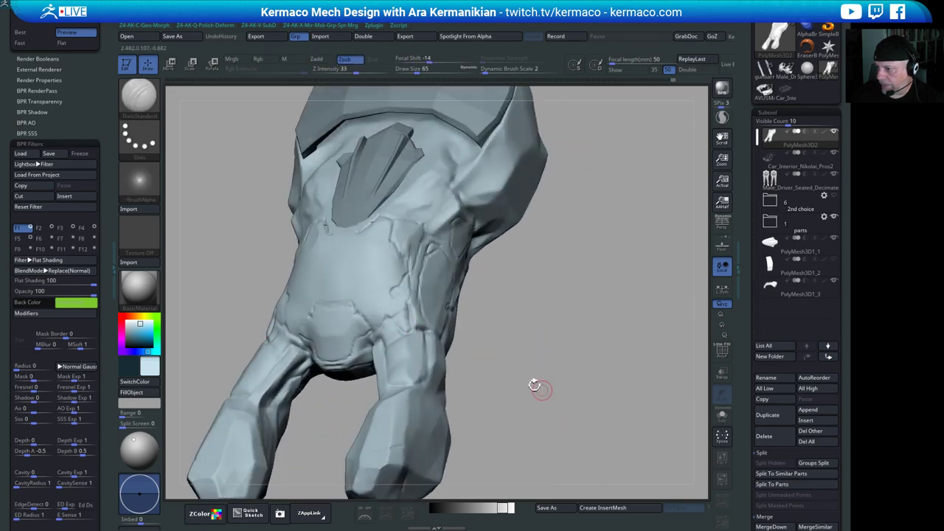
left_click_drag(537, 358, 476, 355)
left_click_drag(418, 316, 409, 311)
mouse_move(524, 352)
left_mouse_down()
mouse_move(597, 360)
mouse_move(545, 332)
mouse_move(574, 346)
left_mouse_up()
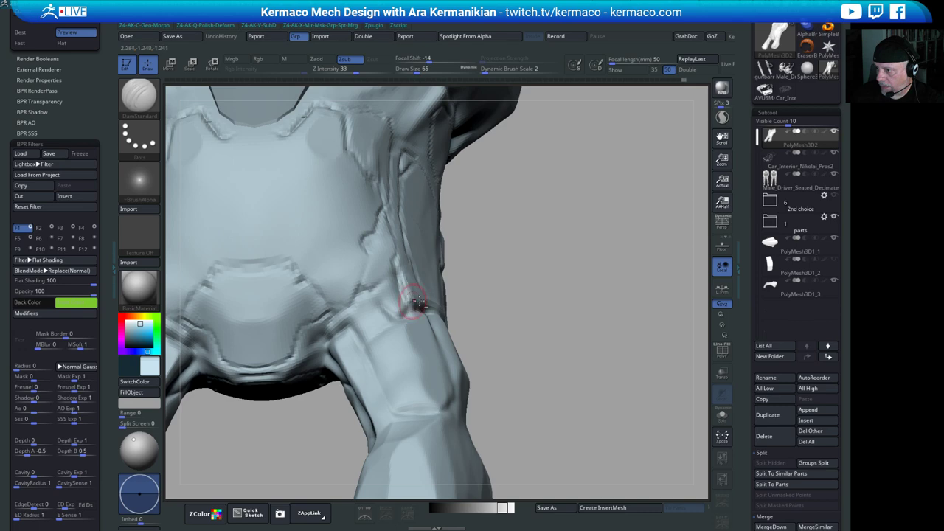
- Carve a short, deep crease across the fender joint at the cabin's lower front corner and refine it from several angles
left_click_drag(523, 325, 582, 354)
left_click_drag(400, 317, 393, 298)
left_click_drag(605, 365, 530, 331)
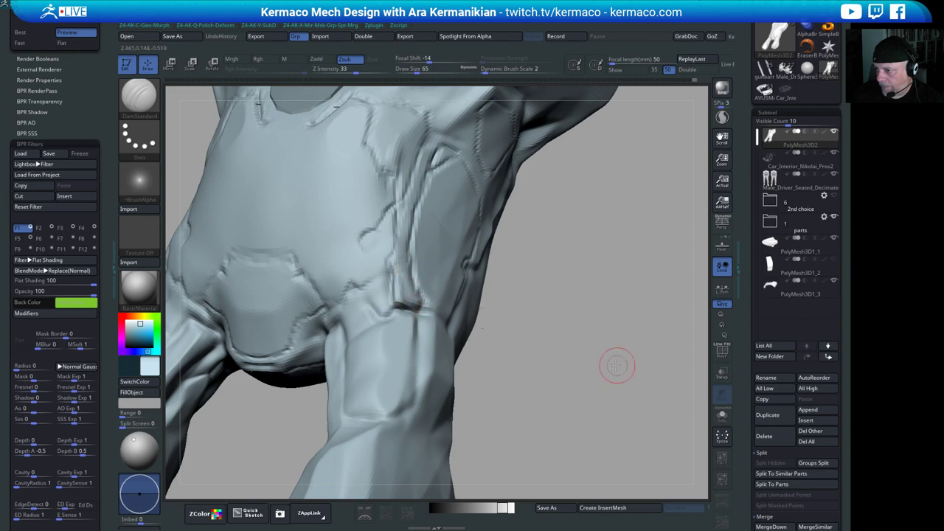
mouse_move(616, 365)
left_mouse_down()
mouse_move(536, 347)
mouse_move(557, 352)
mouse_move(563, 308)
mouse_move(527, 316)
left_mouse_up()
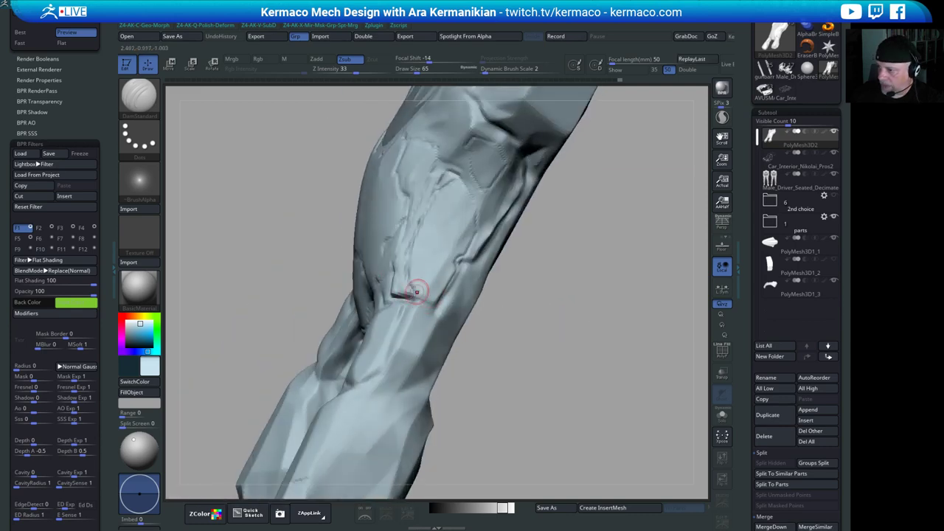
mouse_move(416, 291)
left_mouse_down()
mouse_move(661, 349)
mouse_move(651, 371)
left_mouse_up()
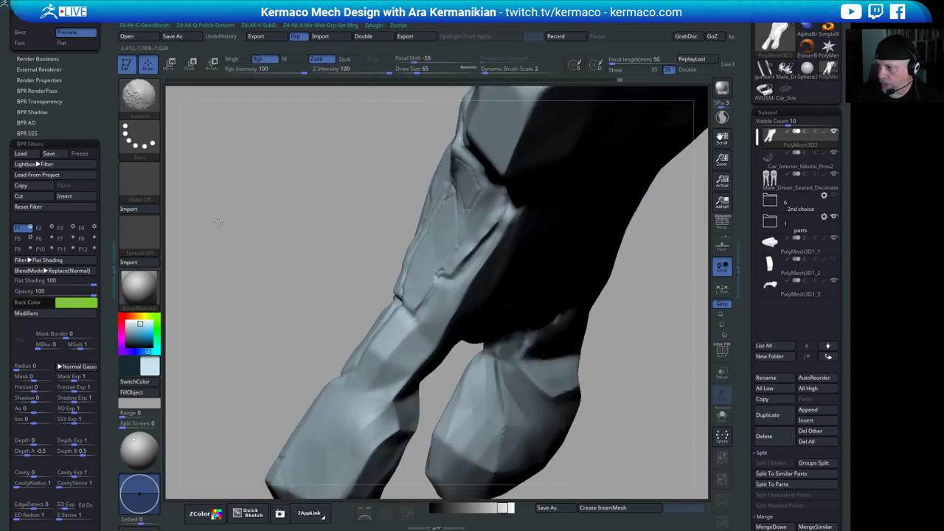
mouse_move(218, 222)
left_mouse_down()
mouse_move(580, 301)
mouse_move(501, 273)
mouse_move(674, 215)
mouse_move(642, 160)
mouse_move(591, 137)
mouse_move(457, 463)
mouse_move(413, 383)
left_mouse_up()
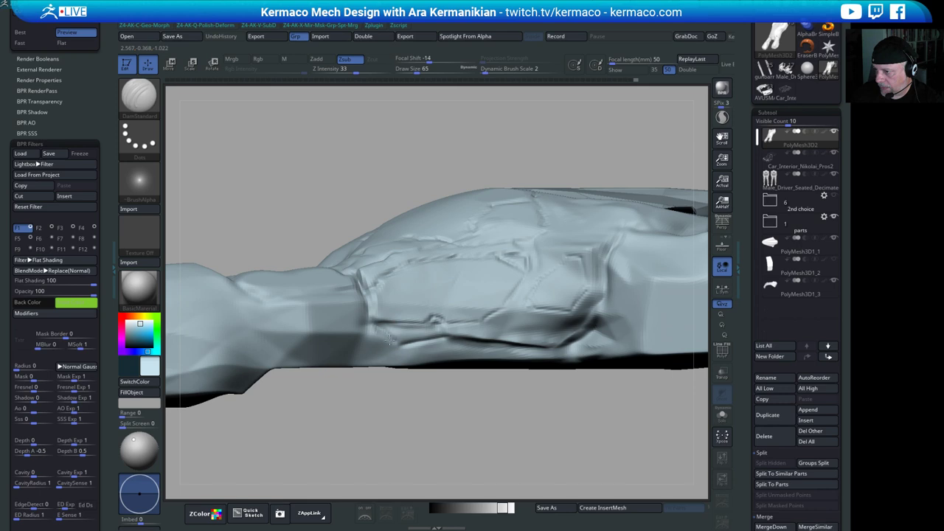
- Undo the last crease stroke, try recutting the line beneath the cabin's side panel, and undo that attempt
key("ctrl")
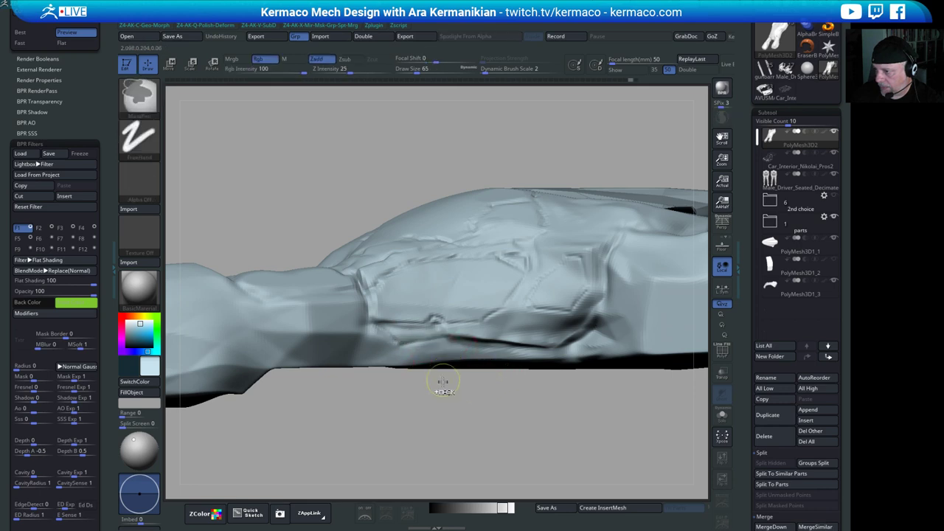
key("ctrl+z")
left_click_drag(396, 344, 430, 339)
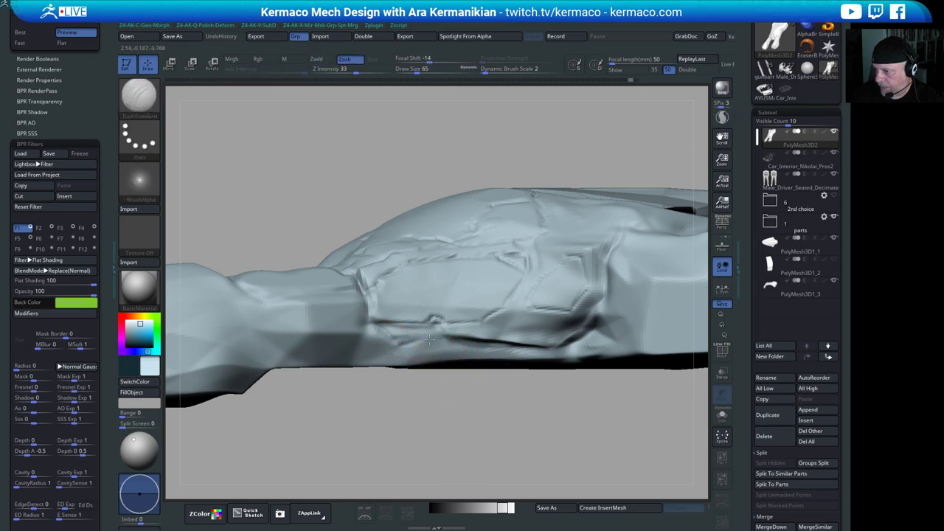
key("f")
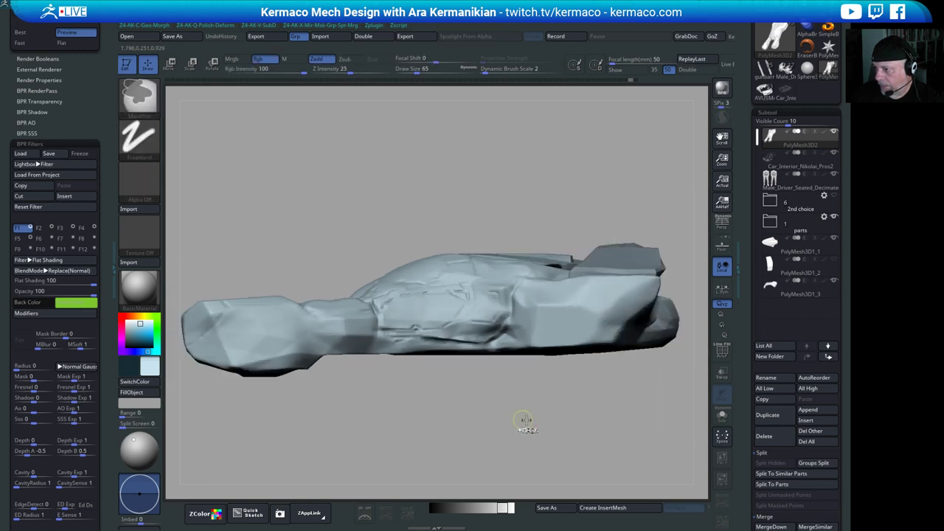
key("ctrl+z")
left_click_drag(526, 423, 413, 387)
key("f")
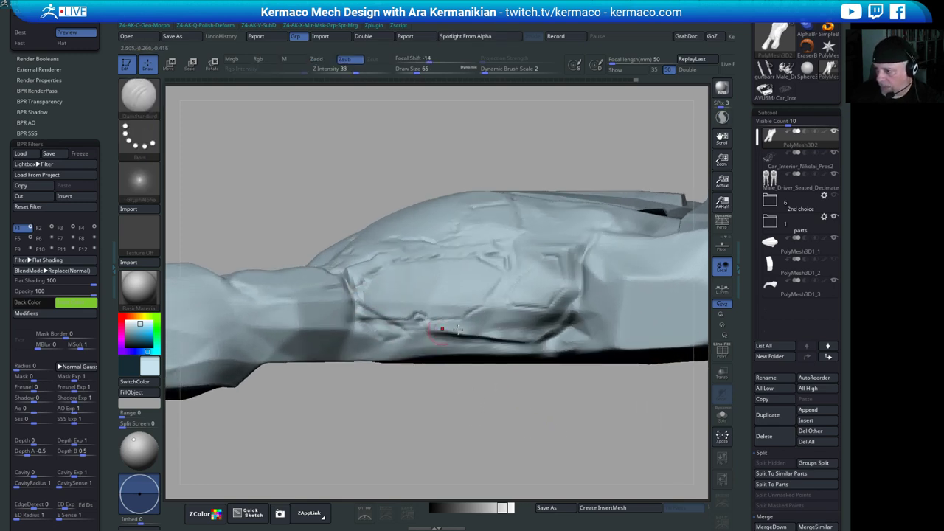
- Smooth the front end of the lower side crease and recut it forward beneath the cabin's side panel
mouse_move(556, 413)
left_mouse_down()
mouse_move(510, 413)
mouse_move(514, 453)
mouse_move(467, 403)
mouse_move(467, 443)
left_mouse_up()
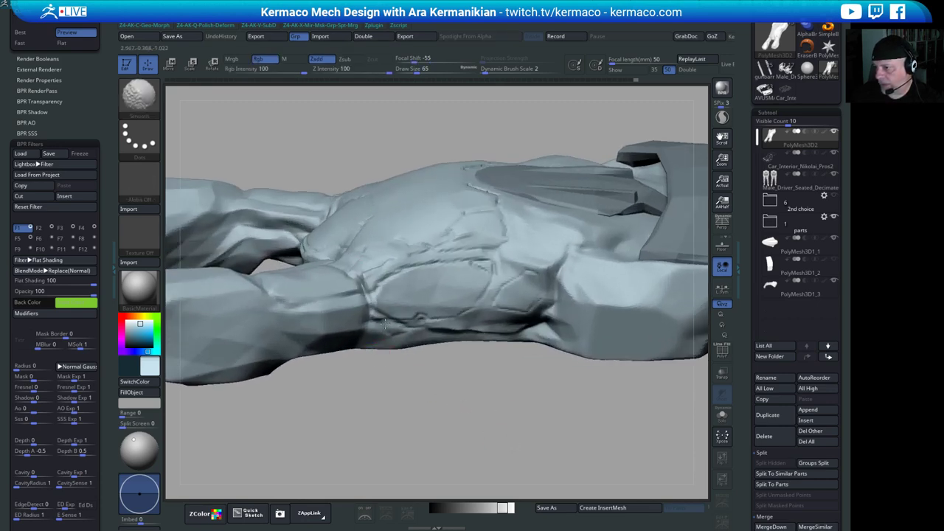
left_click_drag(374, 323, 401, 323, "shift")
mouse_move(503, 433)
left_mouse_down("alt")
mouse_move(491, 395)
mouse_move(491, 425)
mouse_move(463, 415)
mouse_move(445, 432)
mouse_move(383, 327)
left_mouse_up("alt")
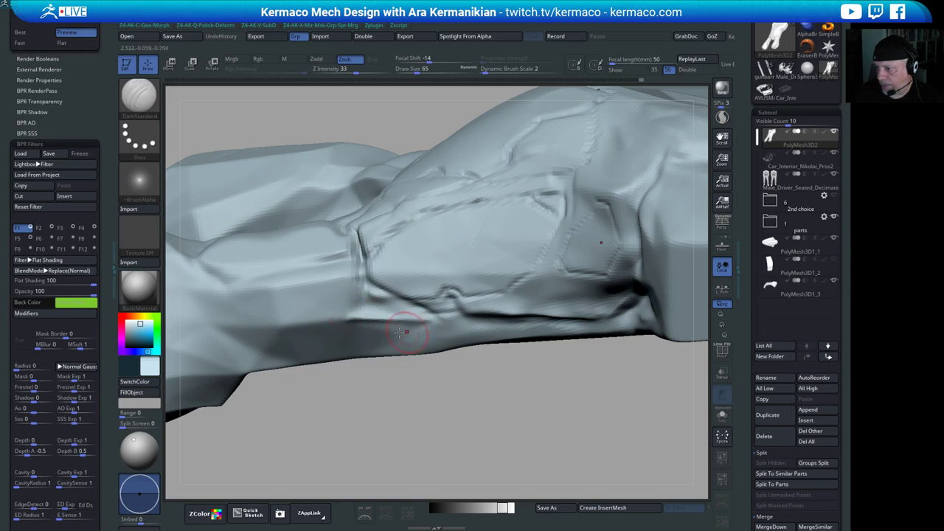
- Refine and smooth the recessed crease along the lower edge of the body's side panel
key("shift")
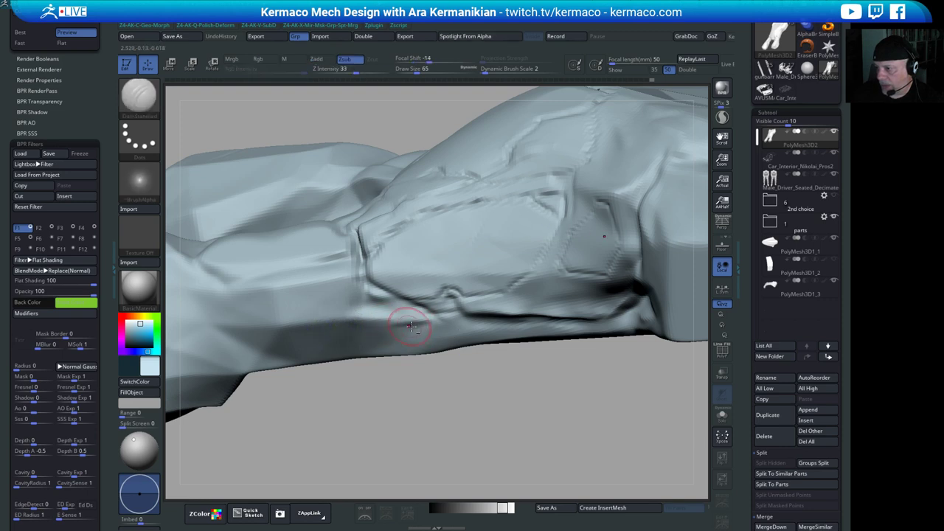
key("shift")
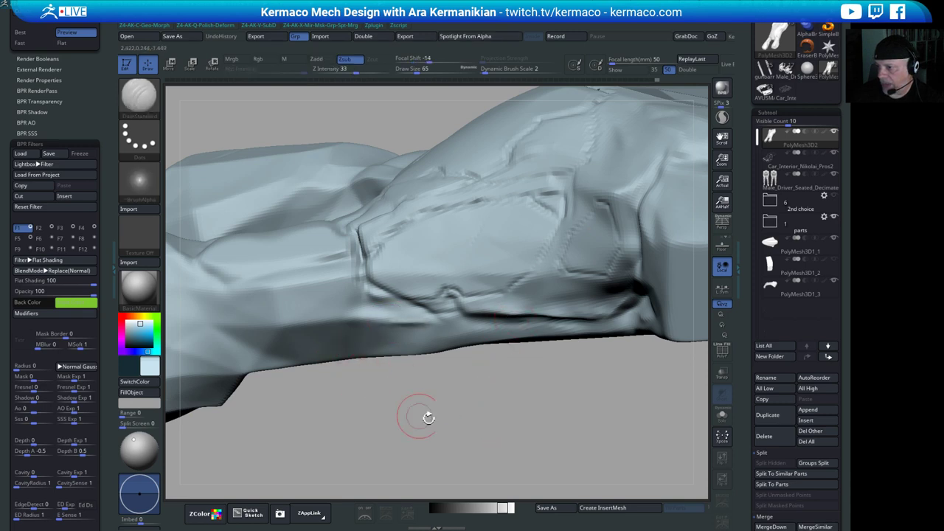
left_click_drag(428, 415, 395, 311)
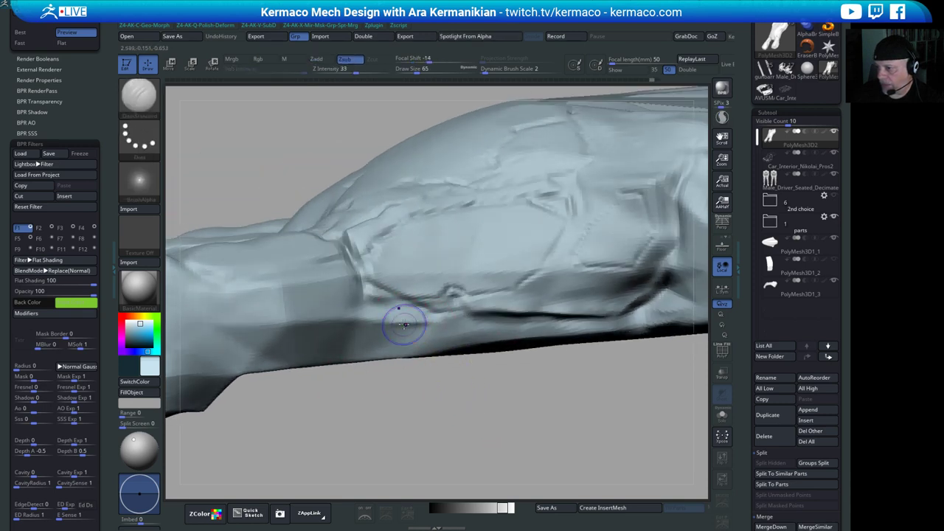
key("shift")
mouse_move(463, 401)
left_mouse_down()
mouse_move(446, 405)
mouse_move(455, 409)
mouse_move(450, 393)
mouse_move(451, 413)
left_mouse_up()
- Flatten the surfaces around the side panel's lower crease with the hPolish brush and smooth the rough spots
key("ctrl+q")
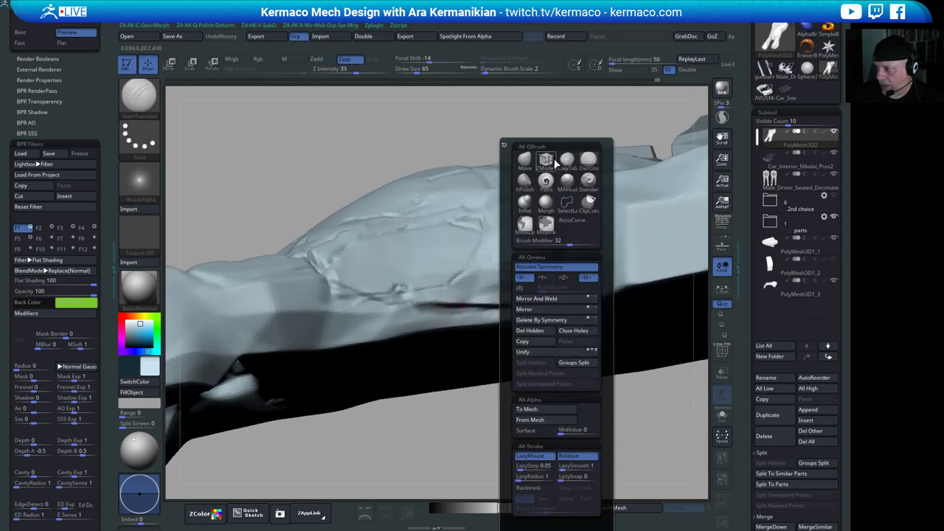
left_click(522, 181)
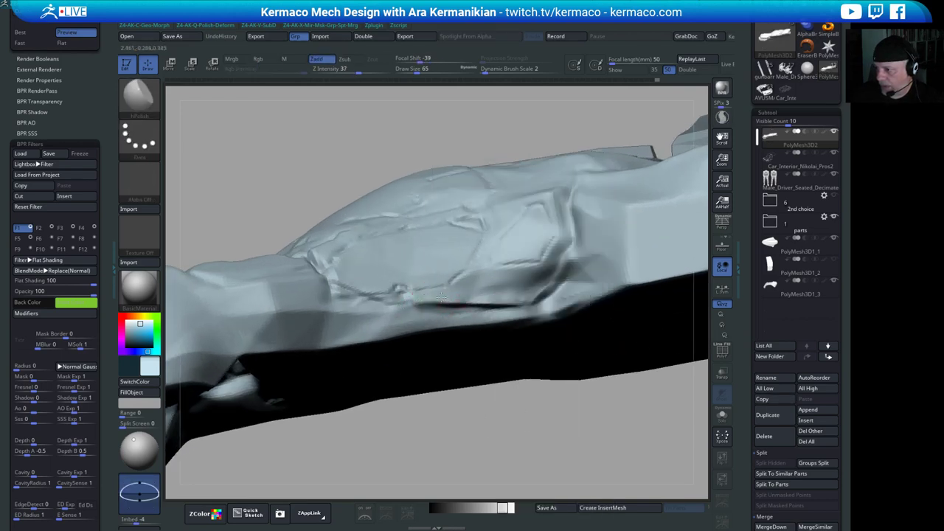
mouse_move(432, 301)
left_mouse_down()
mouse_move(463, 303)
mouse_move(466, 280)
mouse_move(491, 282)
left_mouse_up()
key("shift")
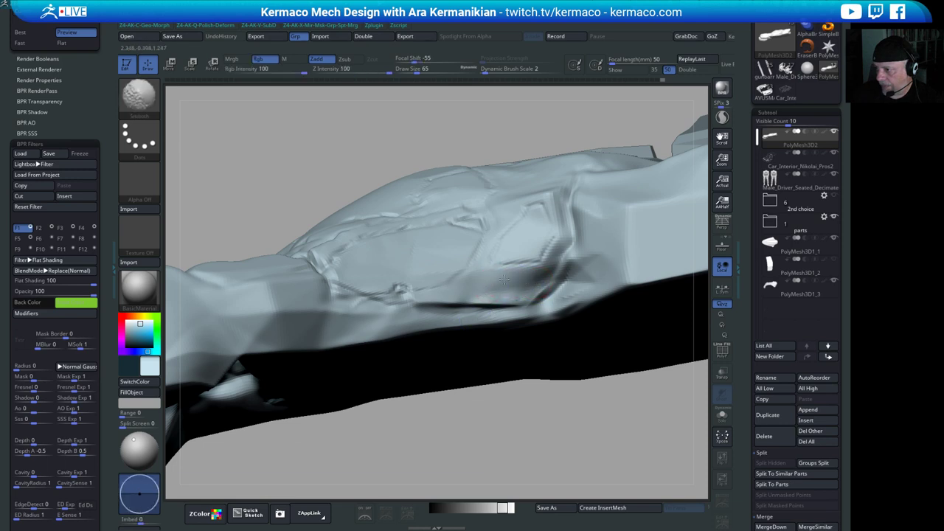
left_click_drag(545, 397, 521, 317)
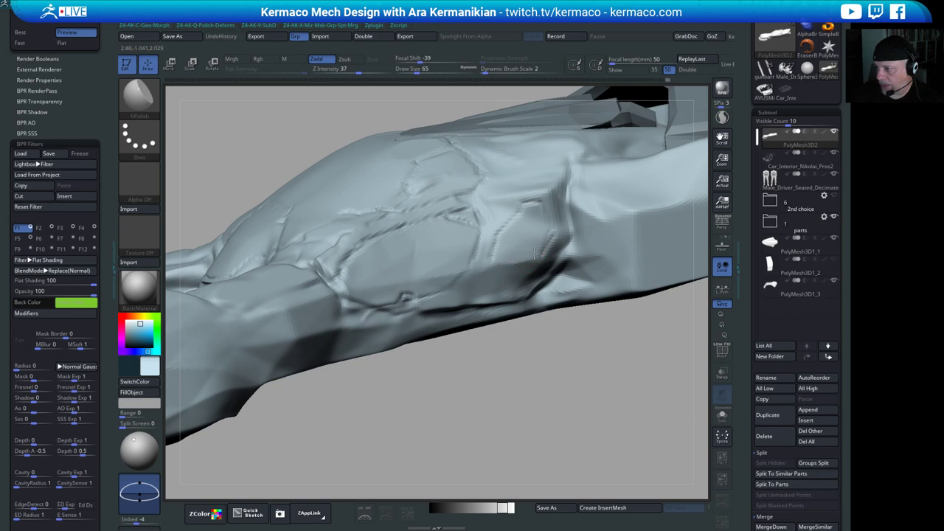
right_click_drag(545, 358, 469, 277)
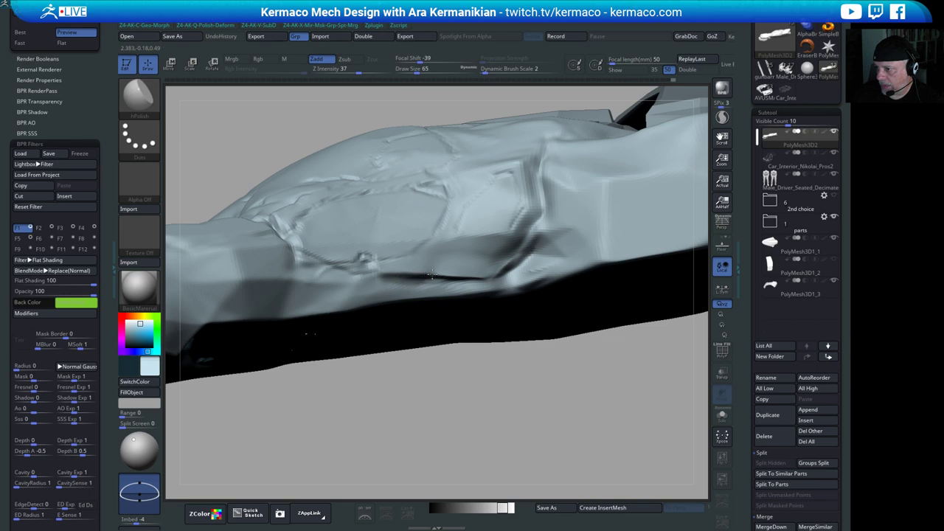
right_click_drag(448, 312, 453, 268)
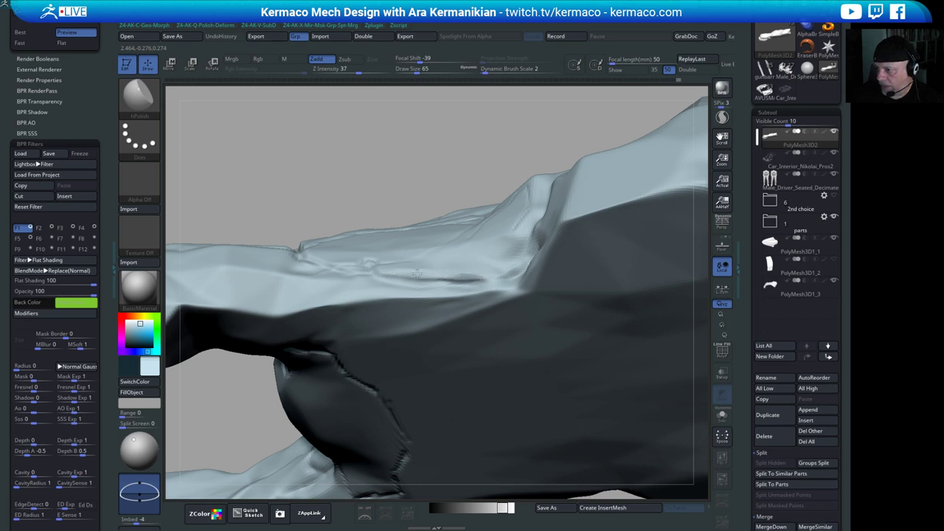
right_click_drag(489, 275, 405, 269)
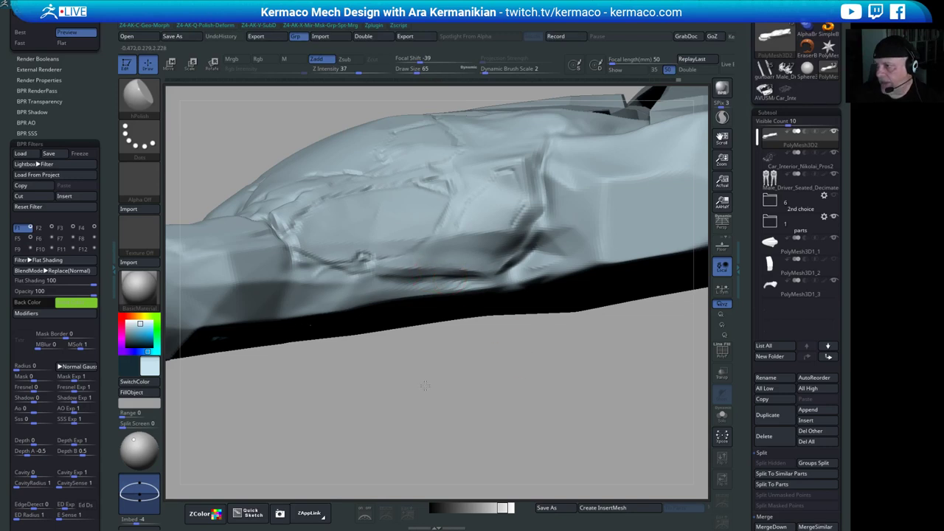
- Switch to the DamStandard brush and carve the seam where the side panel meets the front prong
right_click_drag(423, 384, 486, 324, "ctrl")
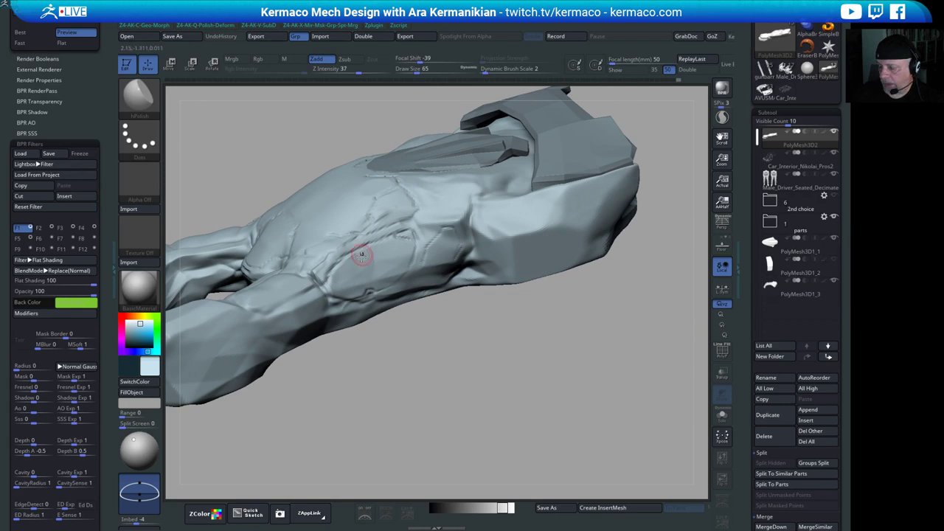
key("ctrl+space")
left_click(418, 164)
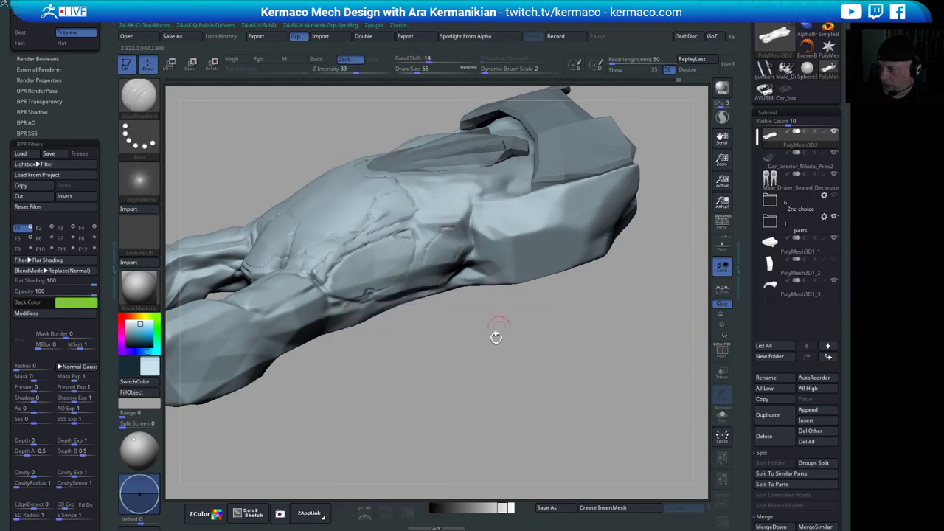
mouse_move(496, 337)
right_mouse_down()
mouse_move(508, 335)
mouse_move(460, 317)
right_mouse_up()
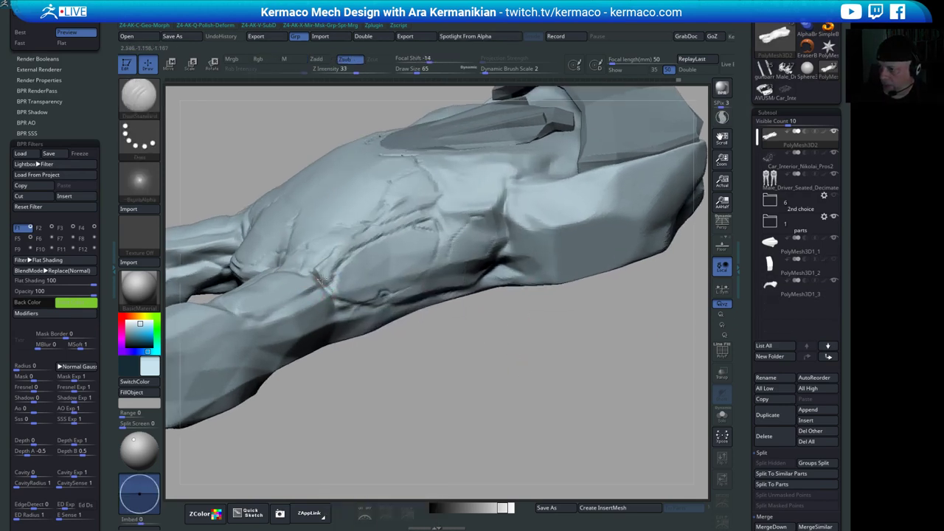
left_click_drag(314, 269, 337, 298)
left_click_drag(502, 361, 482, 392)
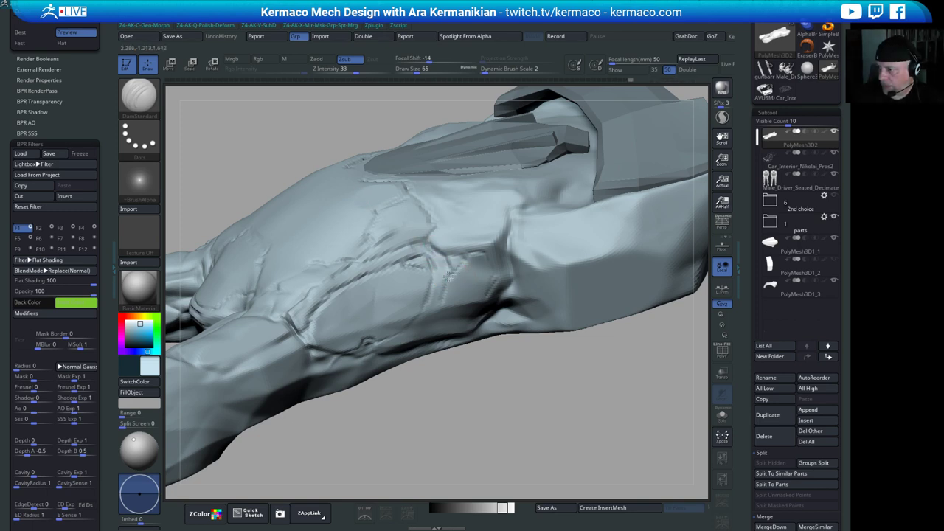
mouse_move(497, 381)
left_mouse_down()
mouse_move(486, 371)
mouse_move(505, 421)
mouse_move(488, 348)
mouse_move(510, 358)
mouse_move(560, 324)
mouse_move(522, 327)
mouse_move(585, 315)
mouse_move(599, 339)
mouse_move(432, 270)
left_mouse_up()
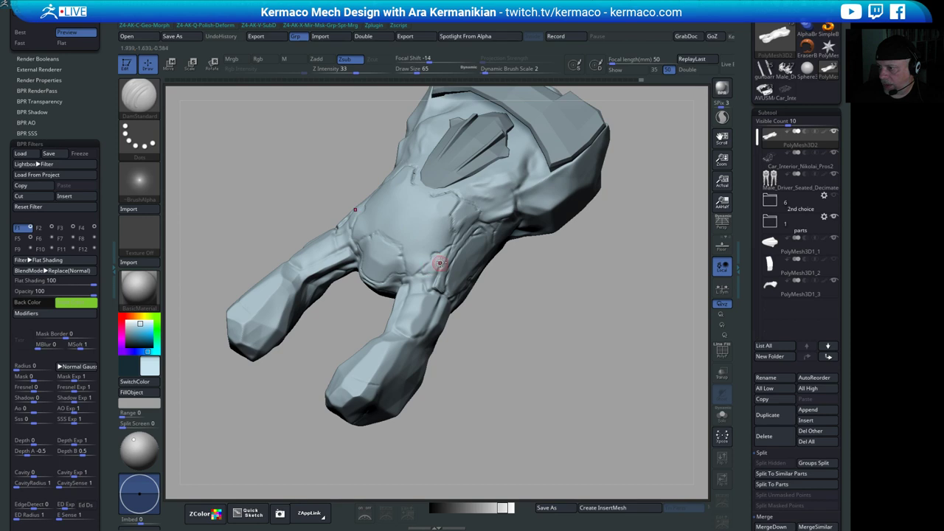
- Duplicate the PolyMesh3D2 body subtool and fill the copy with light blue, making the dark secondary colour active
mouse_move(513, 299)
left_mouse_down("alt")
mouse_move(497, 327)
mouse_move(502, 351)
mouse_move(627, 305)
mouse_move(663, 280)
mouse_move(686, 232)
left_mouse_up("alt")
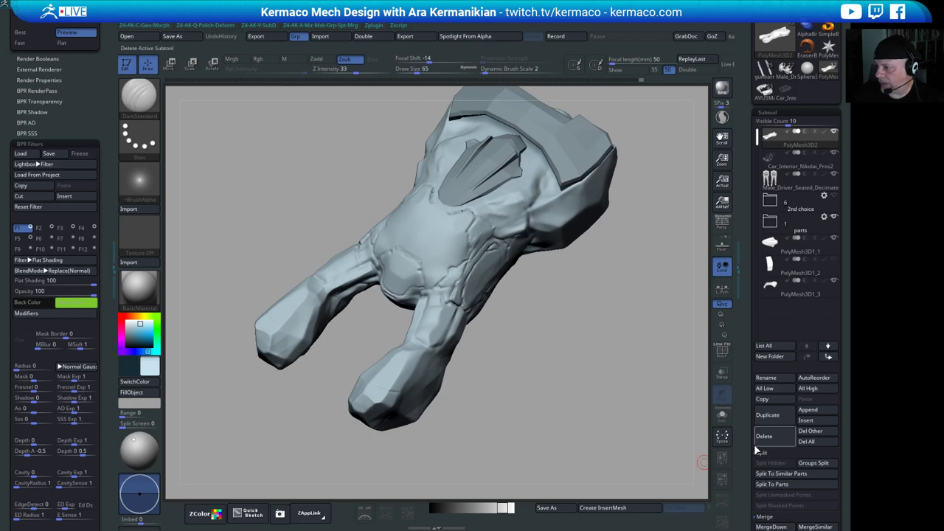
left_click(782, 416)
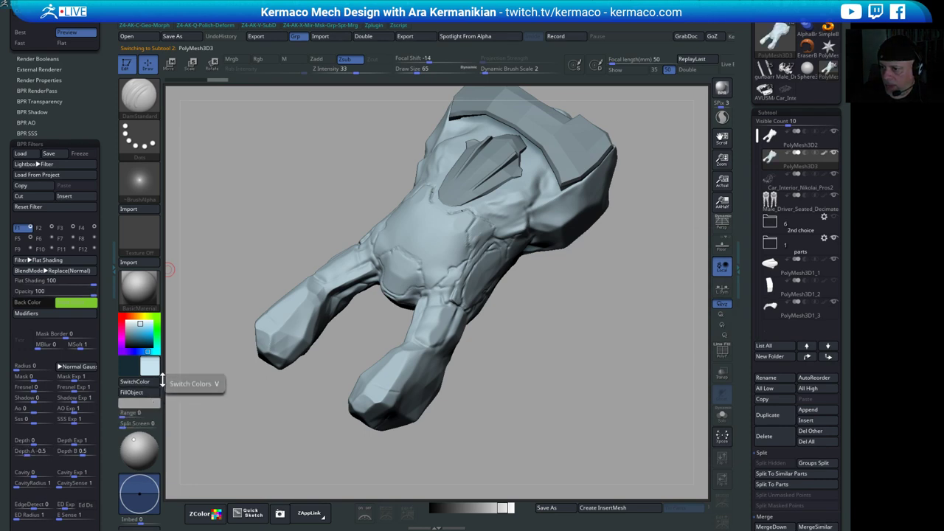
left_click(136, 381)
left_click(131, 392)
left_click_drag(566, 337, 578, 361, "alt")
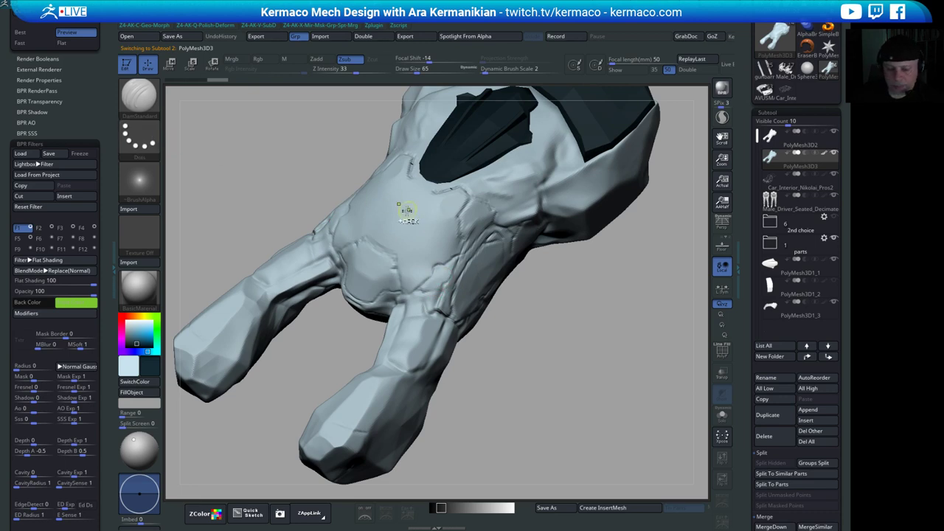
- Select the Paint brush for colouring the duplicated body
key("ctrl+x")
key("ctrl+x")
left_click(376, 180)
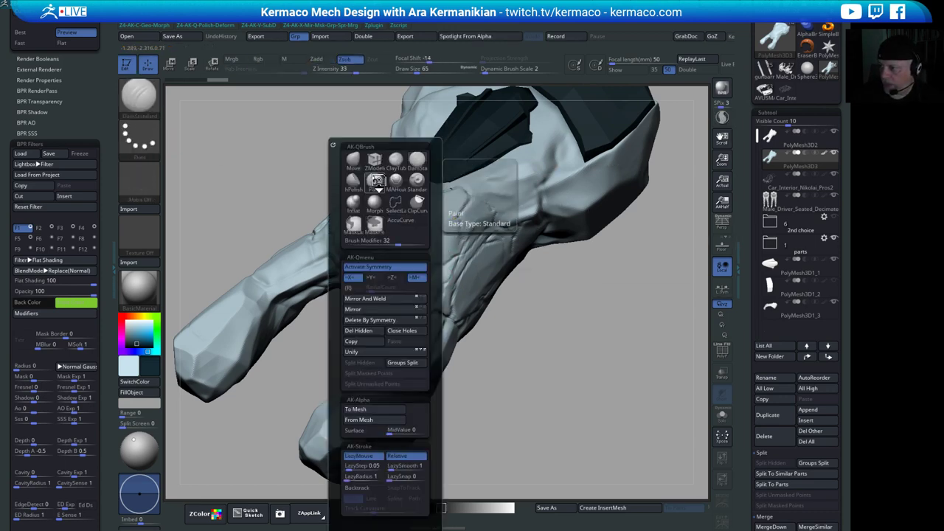
- Try dark paint strokes beside the large top panel, mask the whole body, and undo both the mask and the strokes
mouse_move(555, 353)
left_mouse_down("alt")
mouse_move(532, 307)
mouse_move(424, 235)
mouse_move(438, 244)
mouse_move(451, 224)
mouse_move(422, 256)
mouse_move(434, 250)
mouse_move(423, 279)
mouse_move(407, 267)
mouse_move(423, 257)
left_mouse_up("alt")
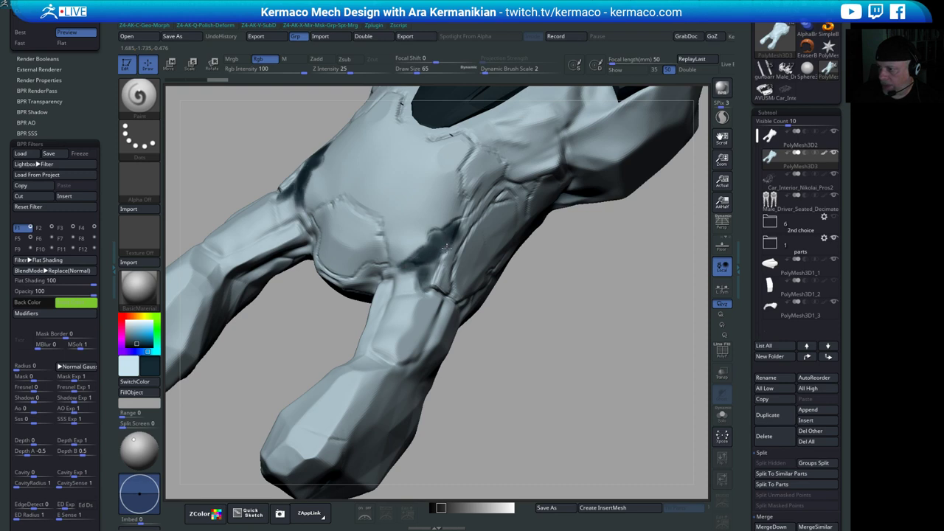
key("ctrl+a")
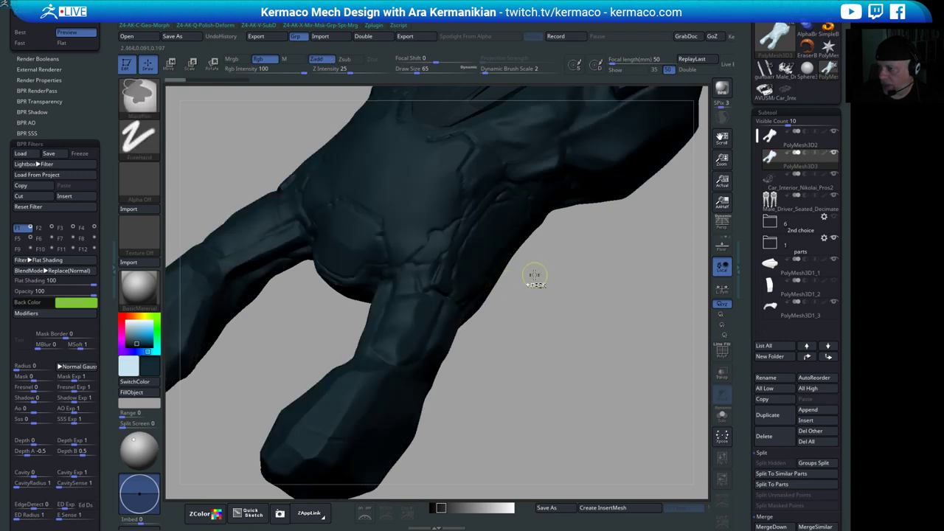
key("ctrl+shift+a")
key("ctrl+z")
key("ctrl+z")
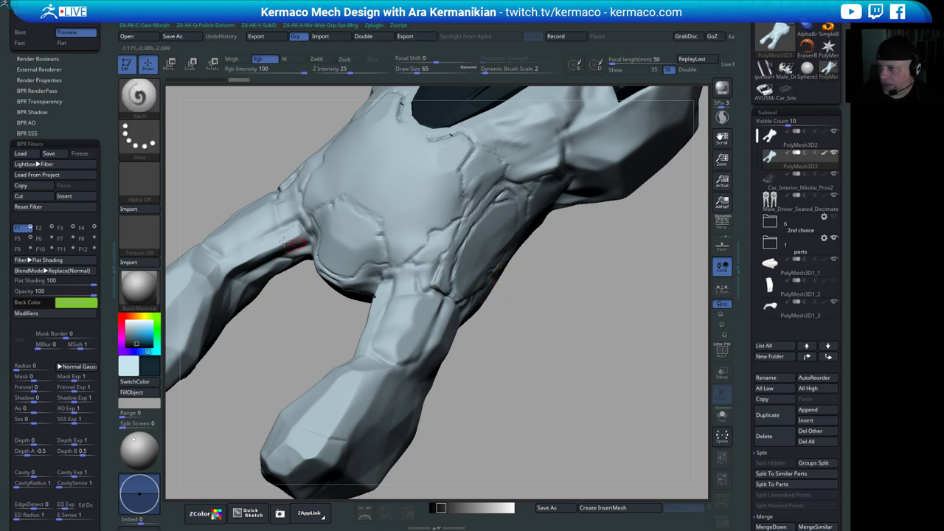
- Choose a medium teal colour and paint the large central panel on top of the body up to its seams
left_click_drag(208, 128, 204, 147)
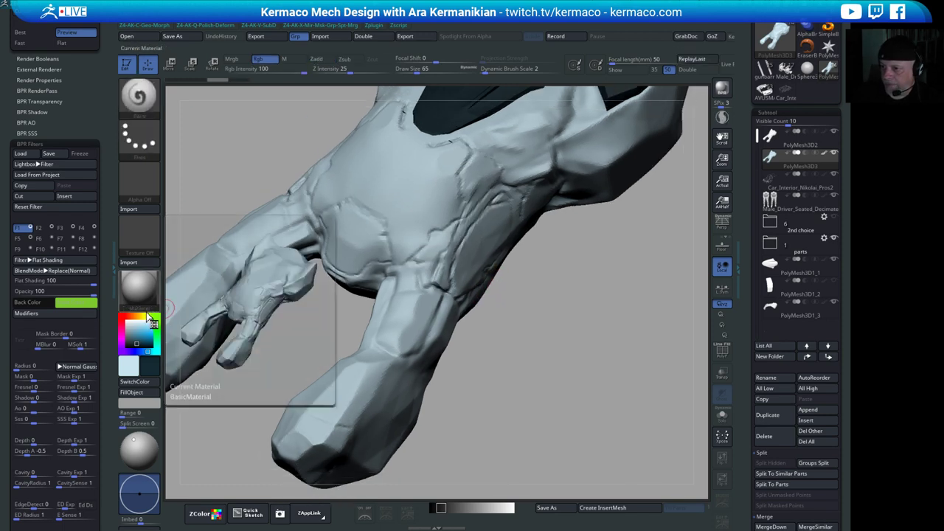
left_click(143, 316)
left_click_drag(143, 315, 124, 319)
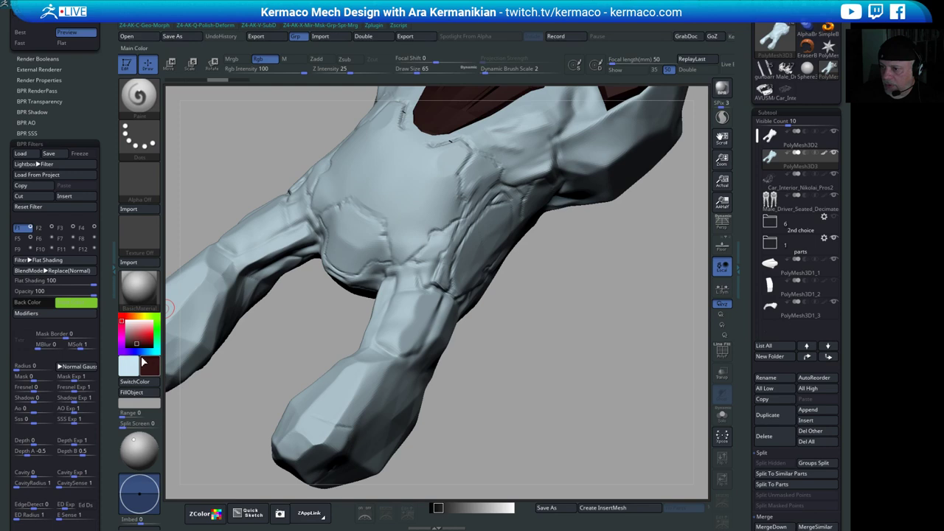
mouse_move(142, 351)
left_mouse_down()
mouse_move(151, 351)
mouse_move(139, 337)
left_mouse_up()
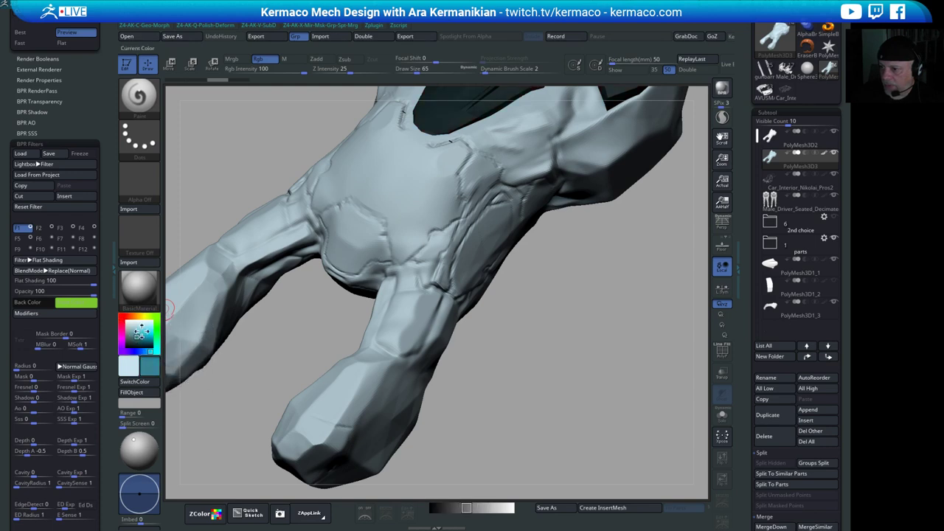
mouse_move(406, 225)
left_mouse_down()
mouse_move(392, 224)
mouse_move(393, 251)
mouse_move(406, 252)
mouse_move(422, 230)
mouse_move(373, 199)
mouse_move(402, 166)
mouse_move(425, 160)
mouse_move(413, 134)
mouse_move(463, 151)
mouse_move(431, 171)
mouse_move(457, 175)
mouse_move(435, 200)
mouse_move(449, 205)
mouse_move(439, 214)
left_mouse_up()
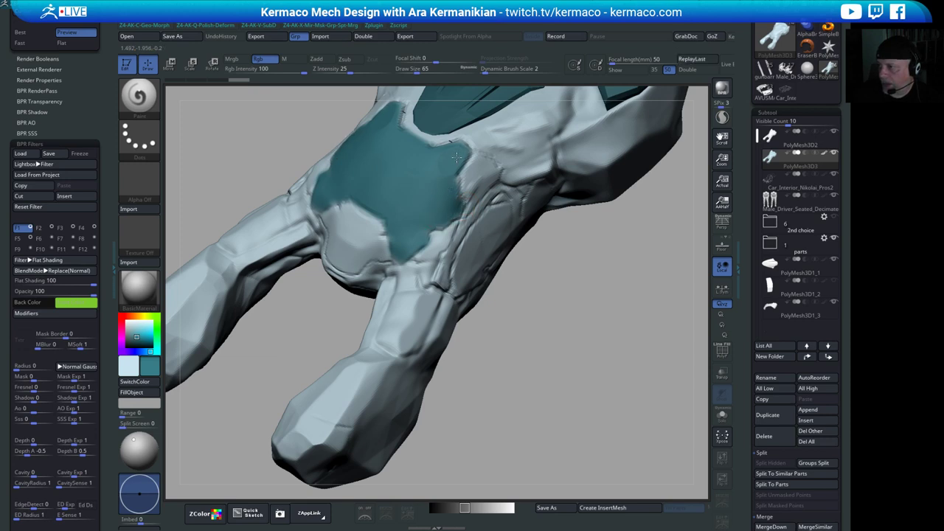
left_click_drag(456, 157, 454, 166)
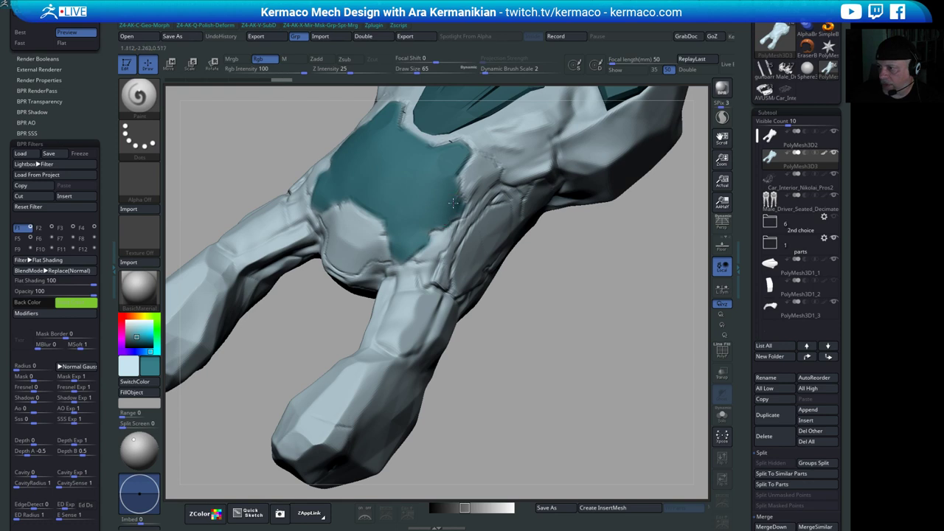
- Paint the rounded panel on the body's underside between the two prongs teal, undoing a stray stroke
left_click_drag(586, 303, 564, 295, "alt")
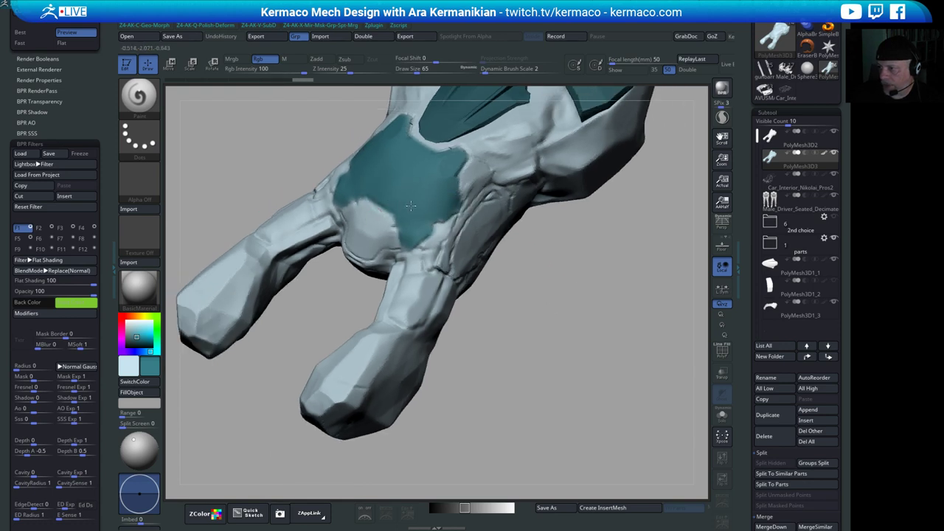
right_click_drag(583, 285, 467, 275)
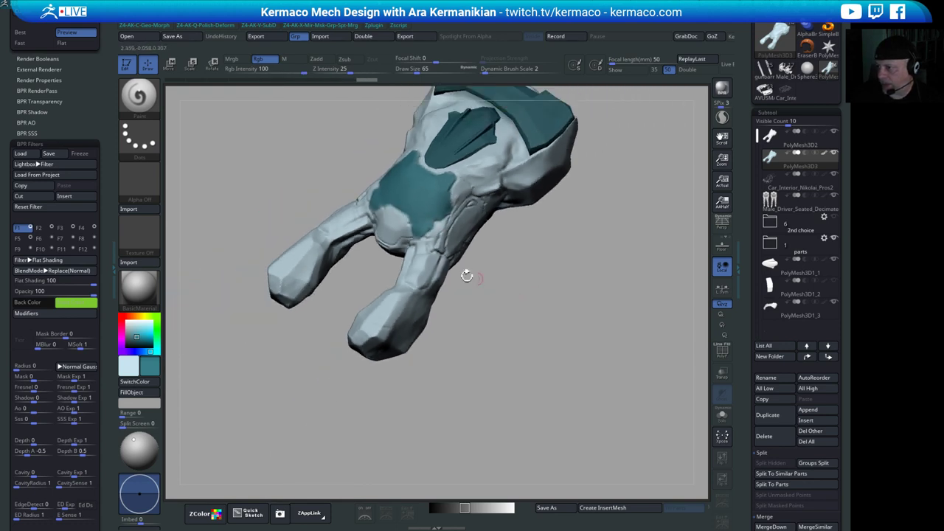
mouse_move(607, 283)
right_mouse_down()
mouse_move(527, 322)
mouse_move(472, 275)
mouse_move(520, 350)
mouse_move(560, 191)
mouse_move(549, 239)
right_mouse_up()
mouse_move(381, 265)
left_mouse_down()
mouse_move(378, 246)
mouse_move(361, 273)
mouse_move(392, 239)
mouse_move(394, 275)
mouse_move(363, 316)
mouse_move(385, 317)
mouse_move(373, 309)
mouse_move(390, 290)
mouse_move(398, 309)
mouse_move(418, 296)
left_mouse_up()
key("ctrl+z")
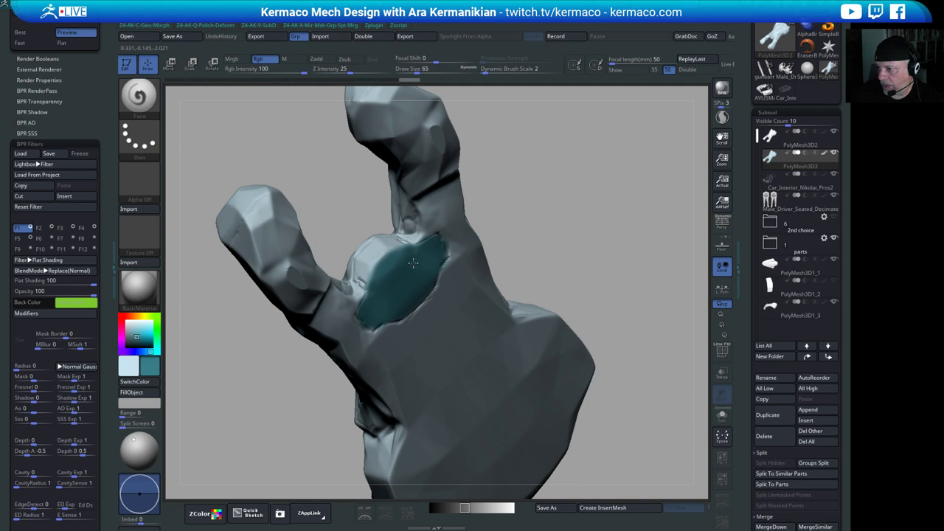
mouse_move(594, 228)
left_mouse_down()
mouse_move(606, 236)
mouse_move(589, 254)
mouse_move(590, 310)
left_mouse_up()
mouse_move(347, 262)
left_mouse_down()
mouse_move(352, 247)
mouse_move(335, 273)
mouse_move(352, 247)
mouse_move(368, 246)
mouse_move(322, 284)
mouse_move(384, 234)
mouse_move(385, 259)
left_mouse_up()
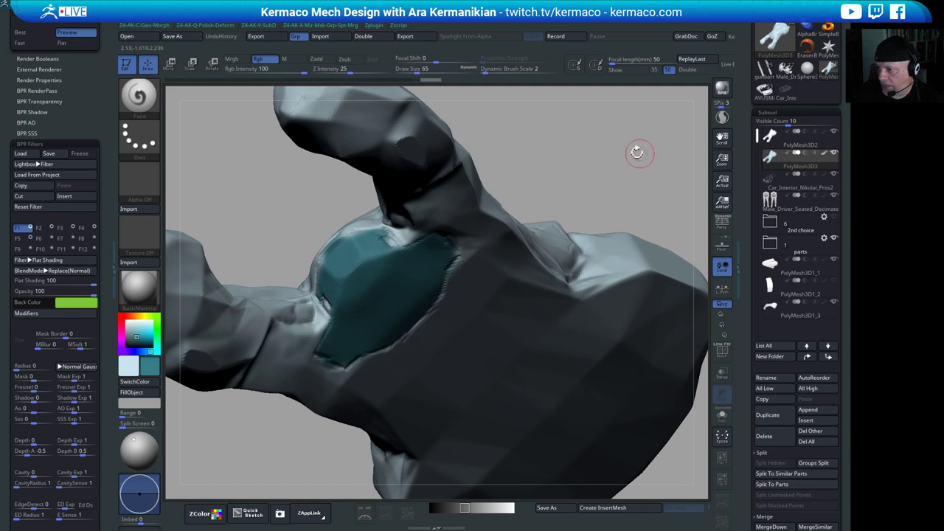
- Touch up the teal paint along the top panel's edge facing the finned plate, undoing the last stroke
mouse_move(632, 183)
left_mouse_down("alt")
mouse_move(633, 125)
mouse_move(674, 197)
left_mouse_up("alt")
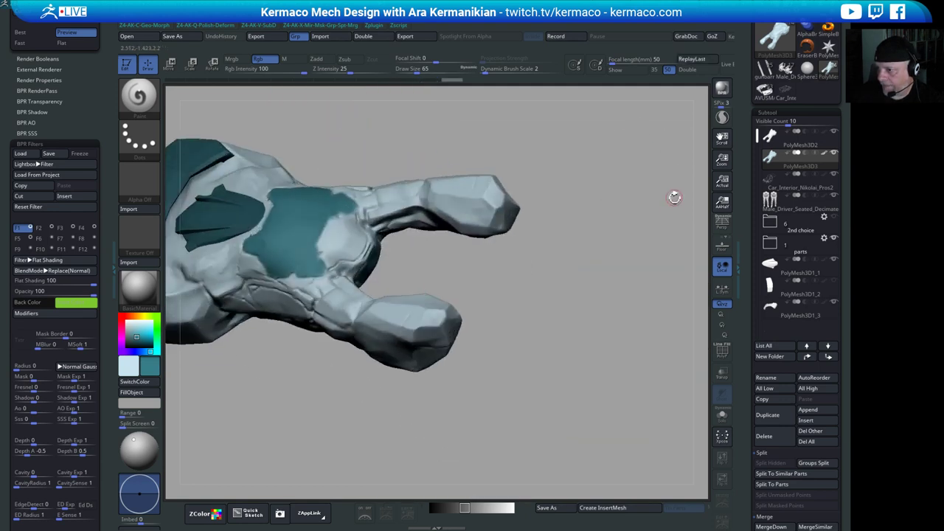
mouse_move(649, 248)
left_mouse_down("alt")
mouse_move(646, 270)
mouse_move(591, 281)
mouse_move(596, 268)
left_mouse_up("alt")
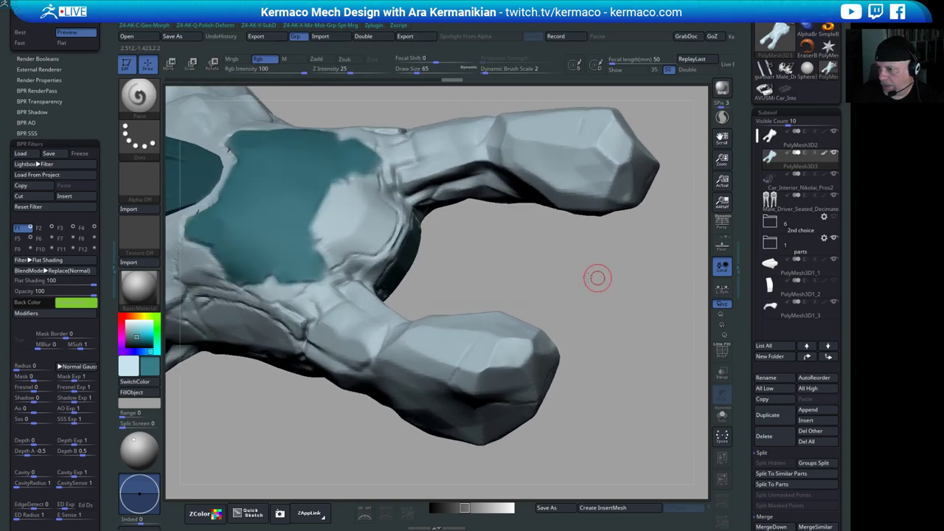
mouse_move(481, 262)
left_mouse_down()
mouse_move(492, 251)
mouse_move(381, 258)
left_mouse_up()
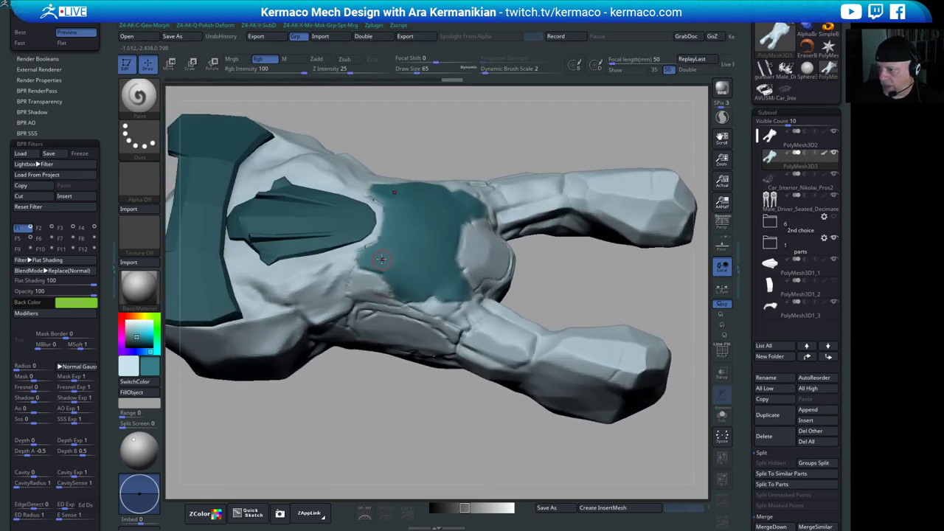
mouse_move(596, 267)
left_mouse_down("alt")
mouse_move(619, 278)
mouse_move(624, 317)
left_mouse_up("alt")
left_click_drag(370, 266, 393, 262, "shift")
key("ctrl+z")
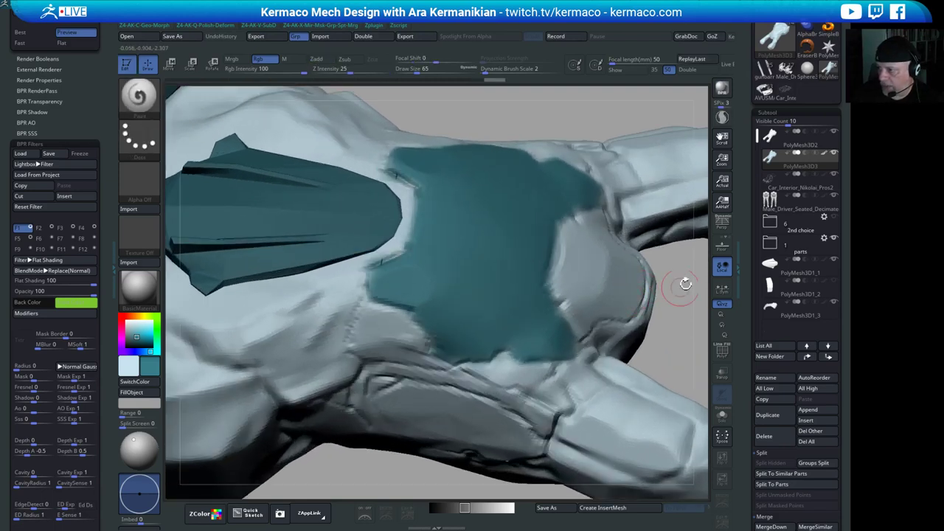
- Hide the PolyMesh3D2 subtool and paint the rounded front panel between the prongs teal, up to its seam with the large top panel
left_click(834, 133)
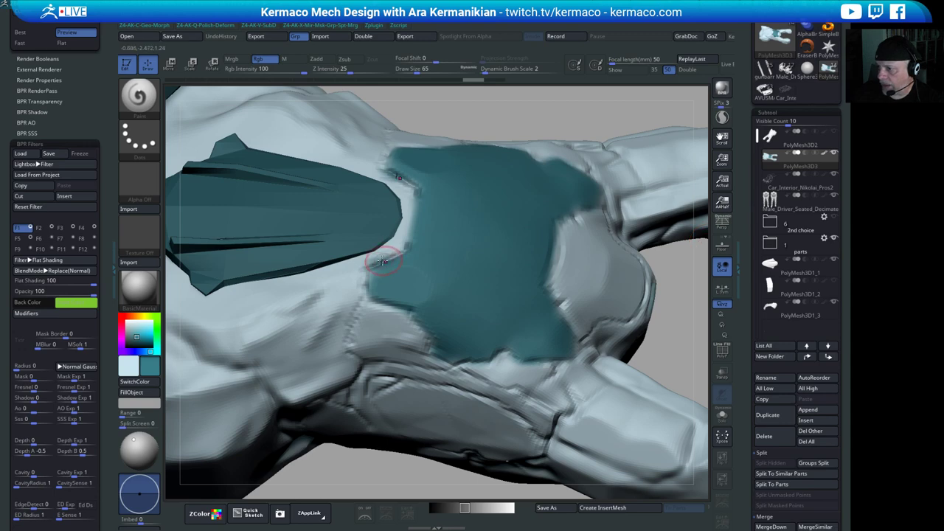
left_click_drag(690, 268, 389, 306, "alt")
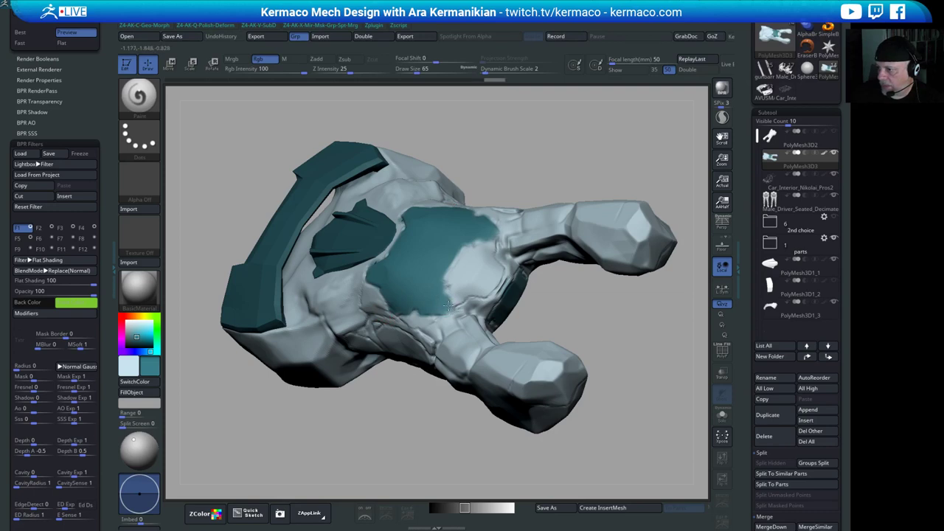
mouse_move(592, 327)
left_mouse_down()
mouse_move(597, 318)
mouse_move(458, 280)
mouse_move(466, 288)
left_mouse_up()
left_click_drag(552, 326, 518, 361, "alt")
mouse_move(407, 302)
left_mouse_down()
mouse_move(405, 293)
mouse_move(399, 339)
mouse_move(403, 316)
mouse_move(435, 336)
mouse_move(456, 302)
left_mouse_up()
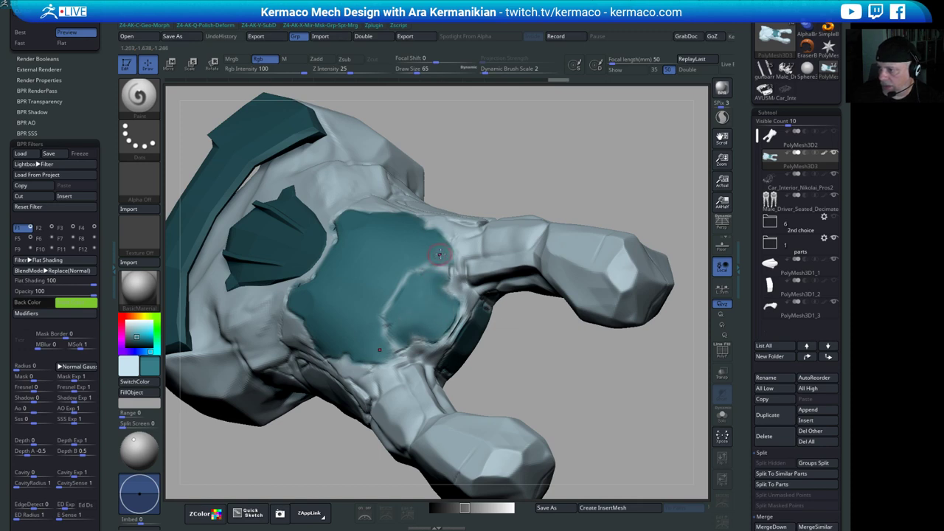
- Paint the oval panel on the body's side, behind the prong, teal up to its seams
left_click_drag(547, 360, 544, 314, "alt")
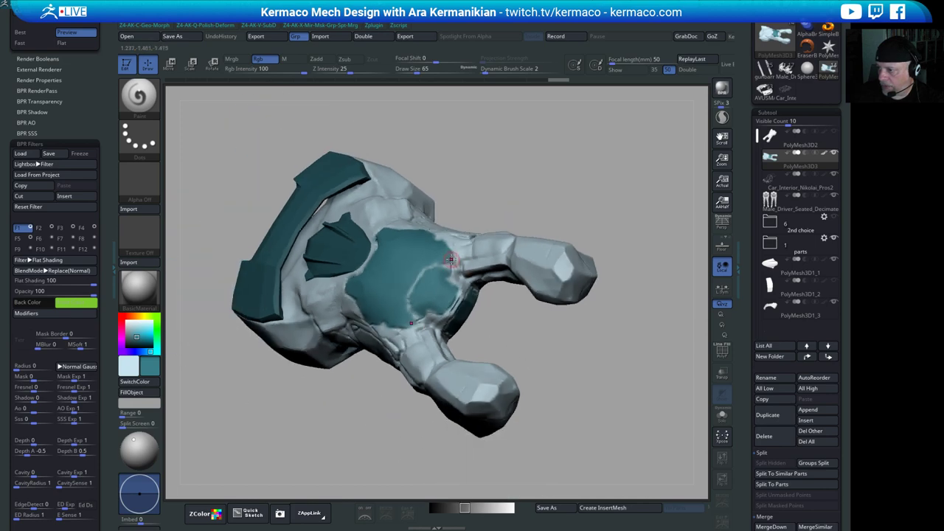
right_click_drag(446, 256, 533, 211)
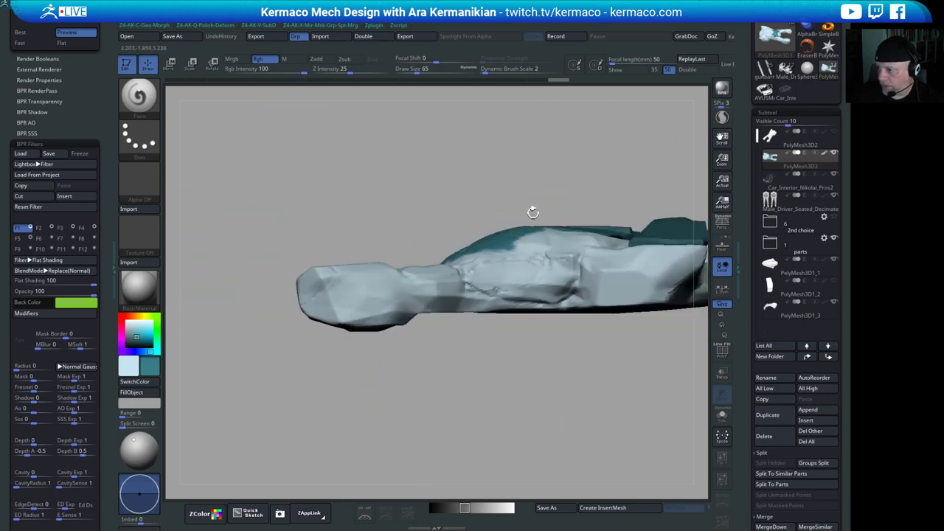
right_click_drag(481, 178, 532, 199)
left_click_drag(556, 382, 535, 395, "alt")
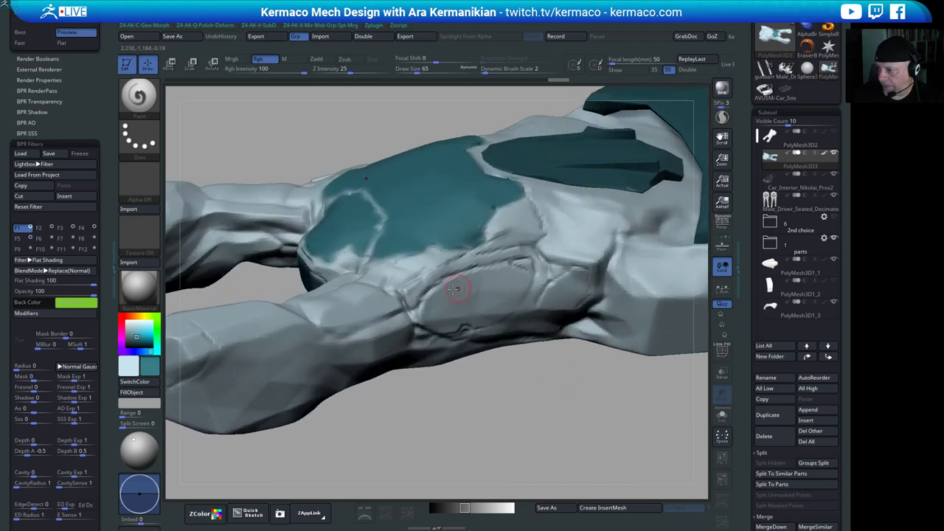
mouse_move(455, 288)
left_mouse_down()
mouse_move(432, 297)
mouse_move(512, 271)
mouse_move(509, 301)
mouse_move(436, 300)
mouse_move(433, 321)
left_mouse_up()
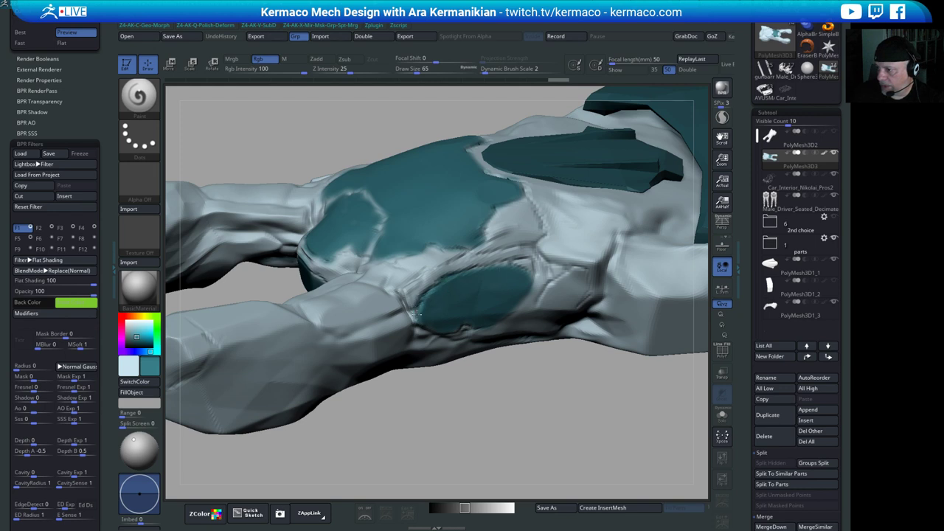
left_click_drag(512, 394, 501, 271)
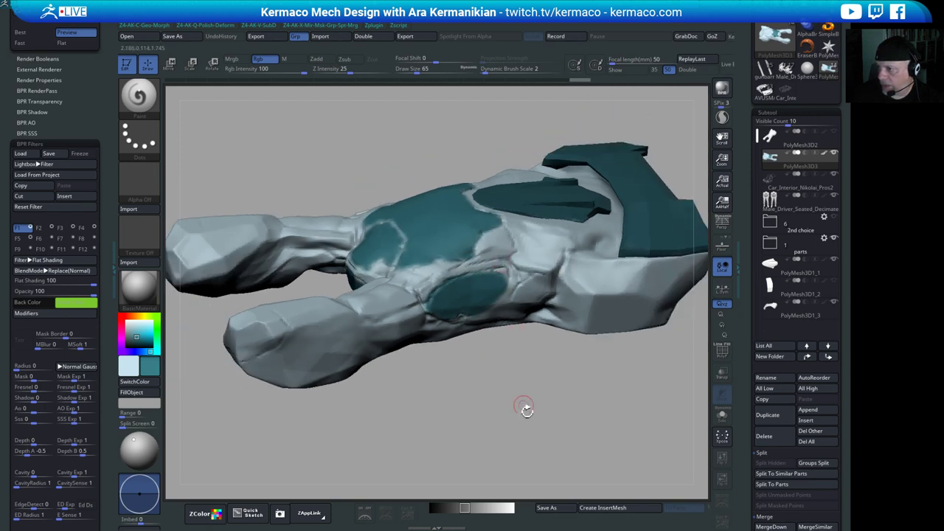
left_click_drag(527, 408, 347, 259)
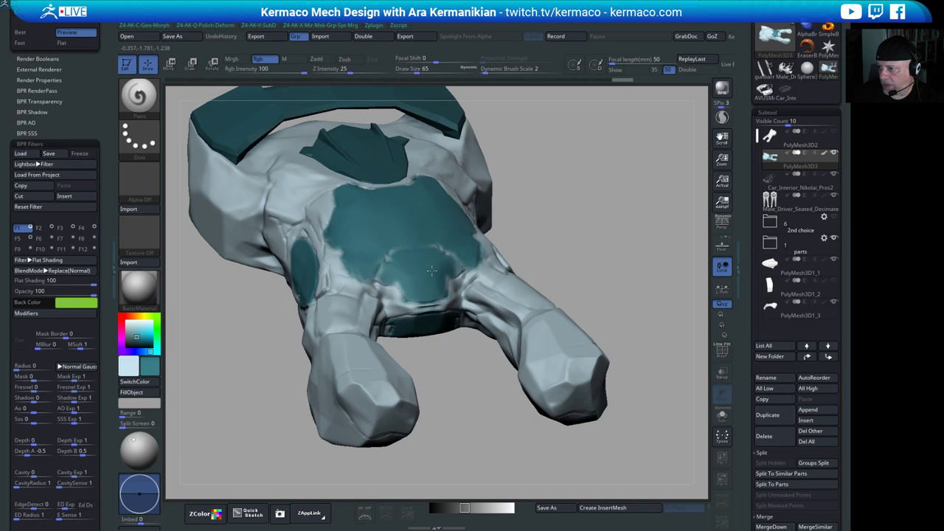
left_click_drag(391, 278, 548, 273)
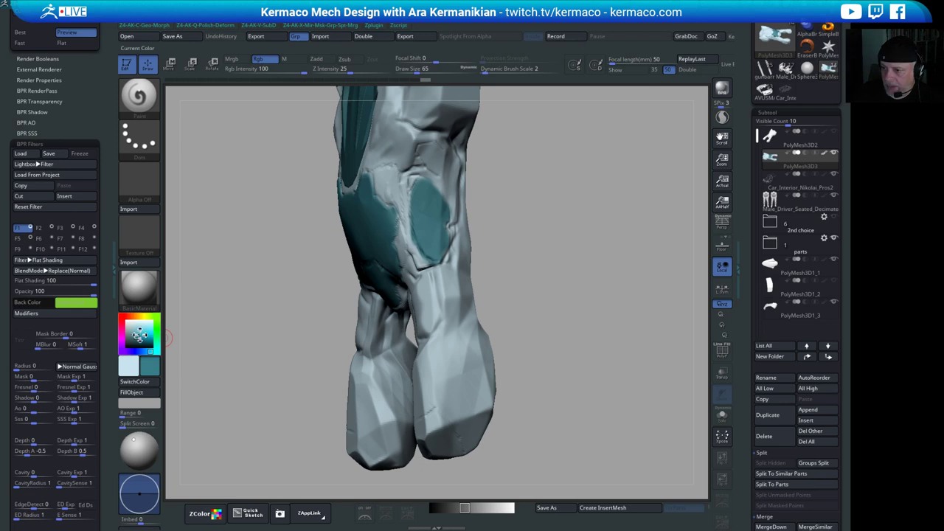
- Choose a very dark slate colour and paint the strip between the large top panel and the oval side panel
left_click(132, 343)
left_click(132, 392)
left_click_drag(583, 269, 553, 285)
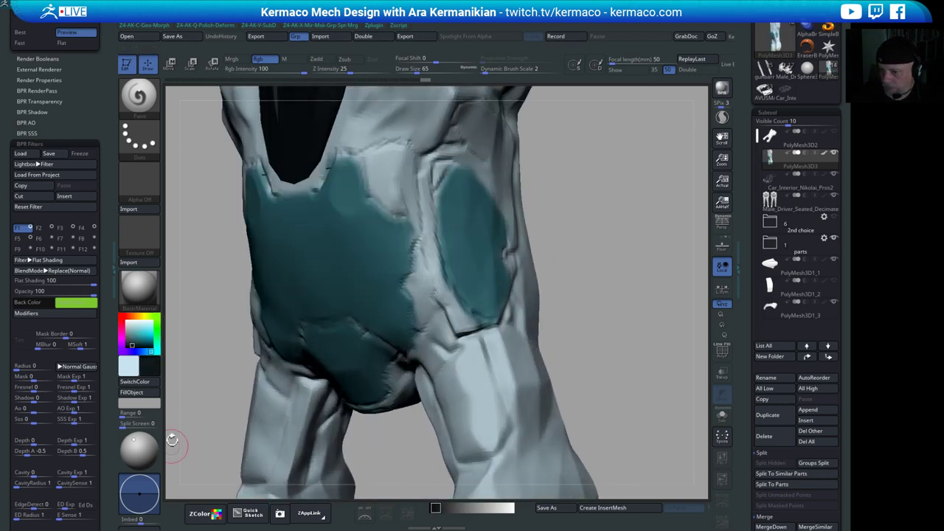
left_click(129, 342)
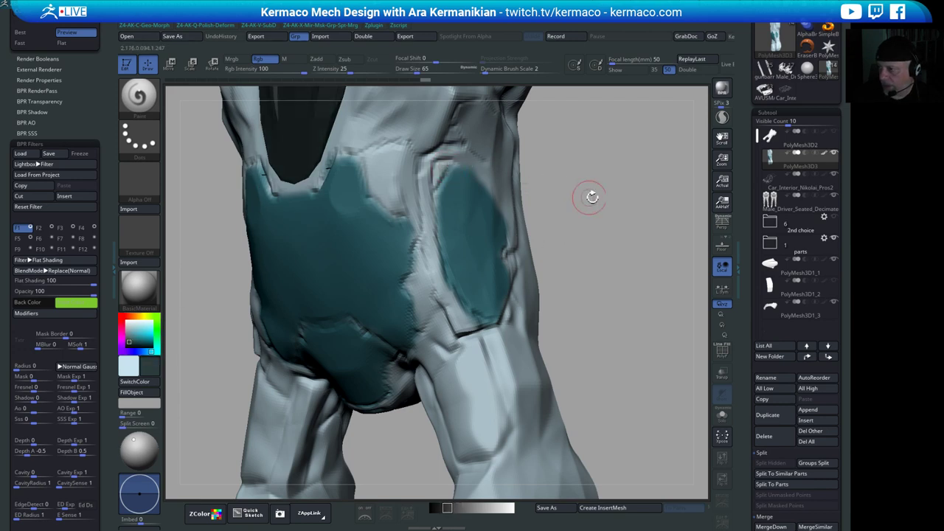
mouse_move(590, 194)
left_mouse_down()
mouse_move(566, 180)
mouse_move(593, 227)
mouse_move(580, 240)
left_mouse_up()
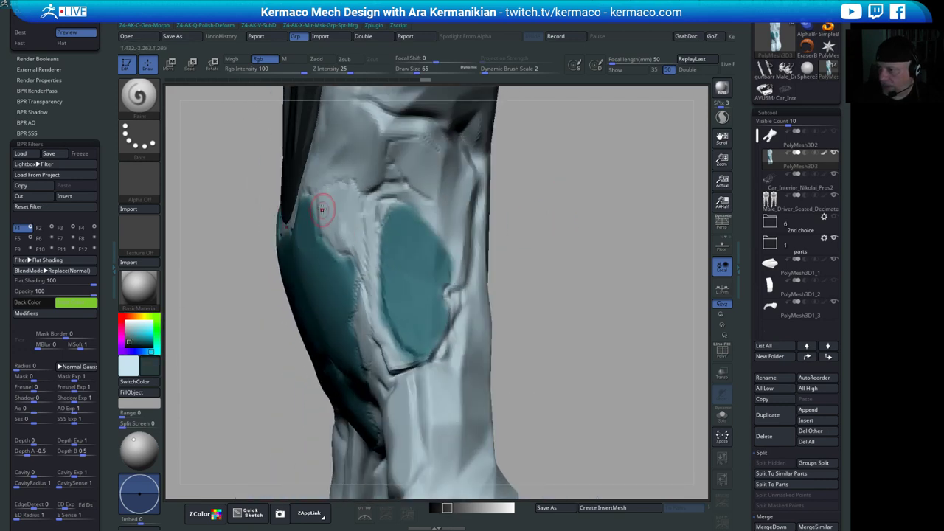
mouse_move(328, 207)
left_mouse_down()
mouse_move(321, 194)
mouse_move(345, 188)
mouse_move(329, 227)
mouse_move(342, 249)
mouse_move(353, 234)
mouse_move(360, 247)
mouse_move(365, 205)
mouse_move(361, 213)
mouse_move(387, 194)
mouse_move(410, 192)
mouse_move(438, 223)
left_mouse_up()
mouse_move(364, 254)
left_mouse_down()
mouse_move(367, 269)
mouse_move(372, 228)
left_mouse_up()
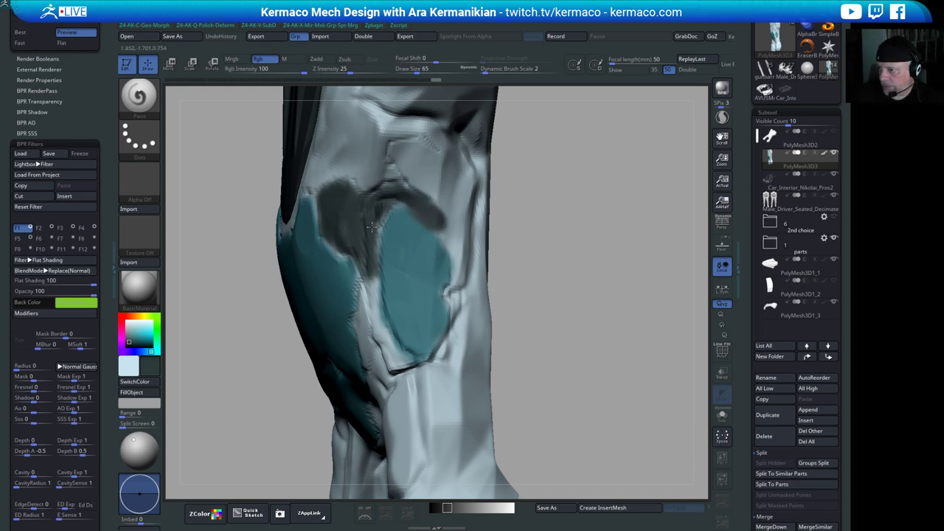
left_click_drag(534, 266, 589, 275)
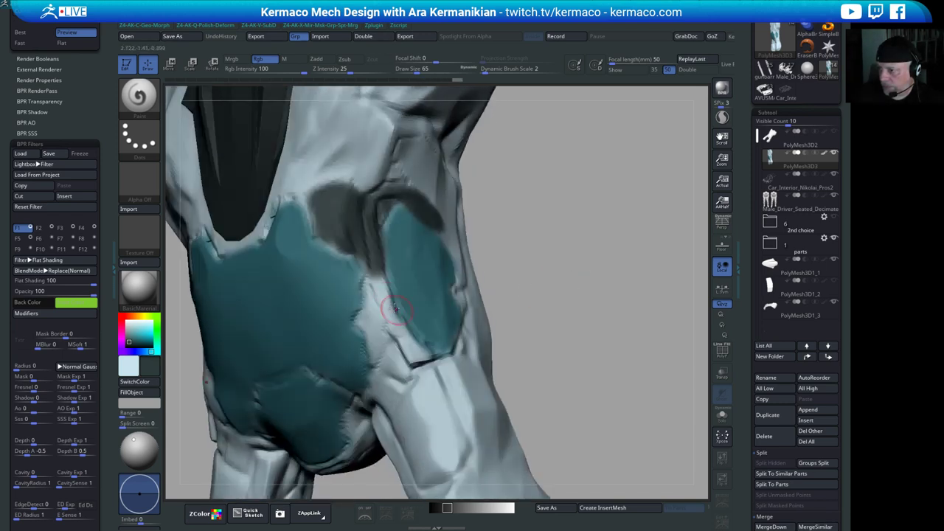
left_click_drag(382, 274, 407, 351)
- Extend the dark slate paint around the oval side panel's rear edge and into the recess below and behind it
left_click_drag(610, 326, 483, 343)
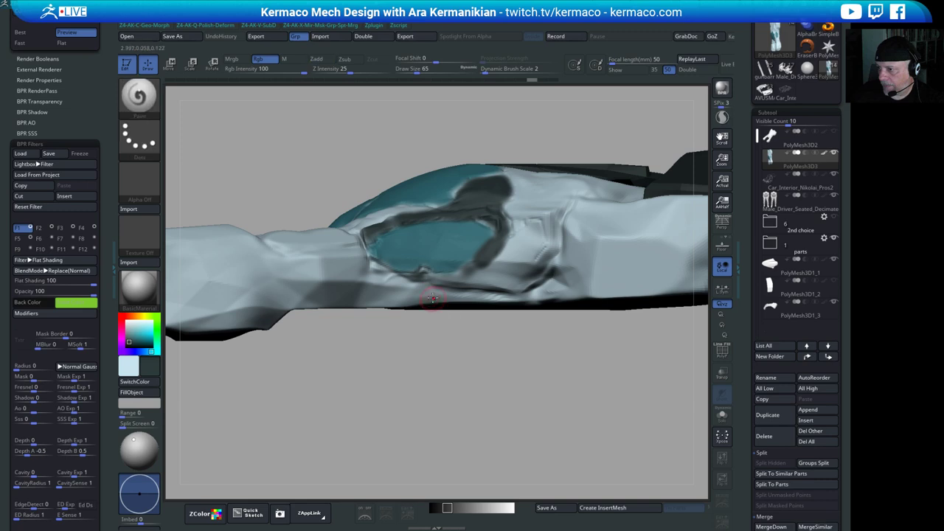
mouse_move(467, 272)
left_mouse_down()
mouse_move(444, 280)
mouse_move(503, 283)
mouse_move(508, 271)
mouse_move(484, 275)
mouse_move(514, 231)
left_mouse_up()
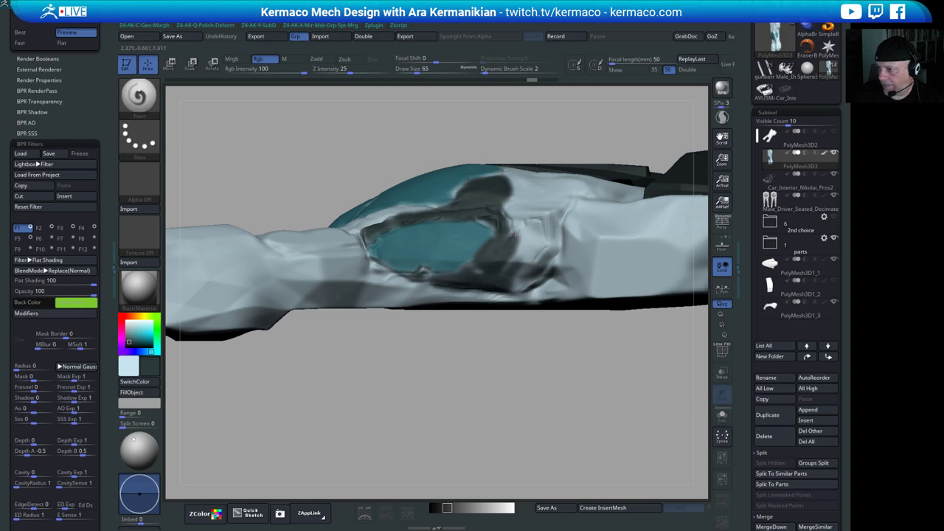
key("f")
left_click_drag(449, 341, 467, 339)
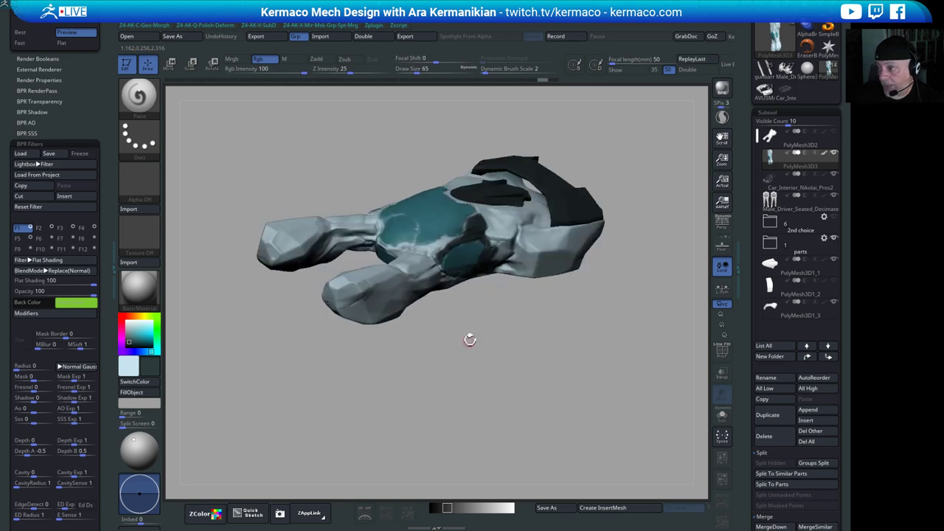
left_click_drag(484, 356, 430, 344)
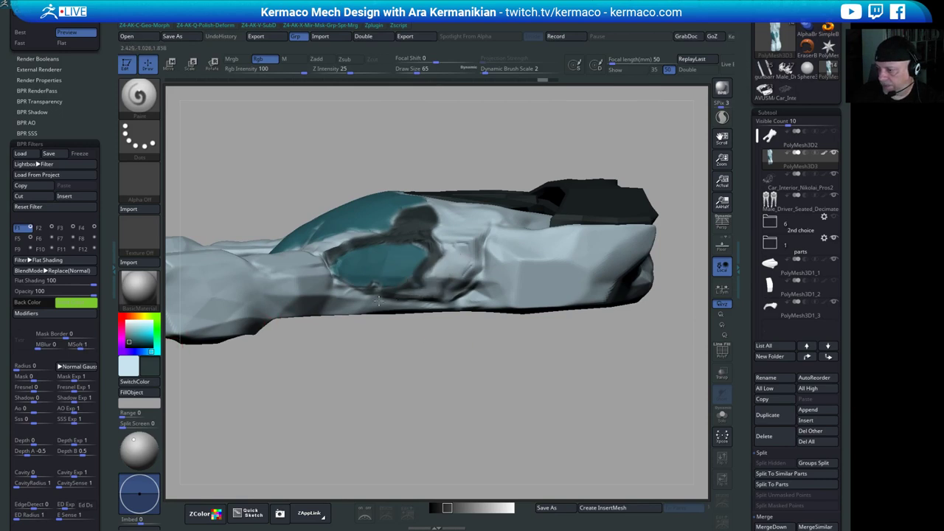
left_click_drag(404, 330, 571, 381)
left_click_drag(493, 213, 490, 241)
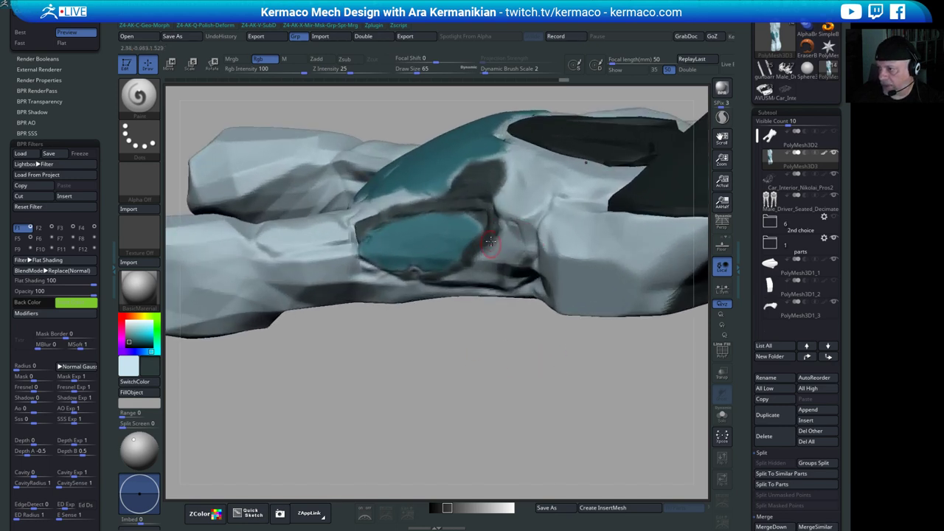
left_click_drag(480, 348, 490, 313)
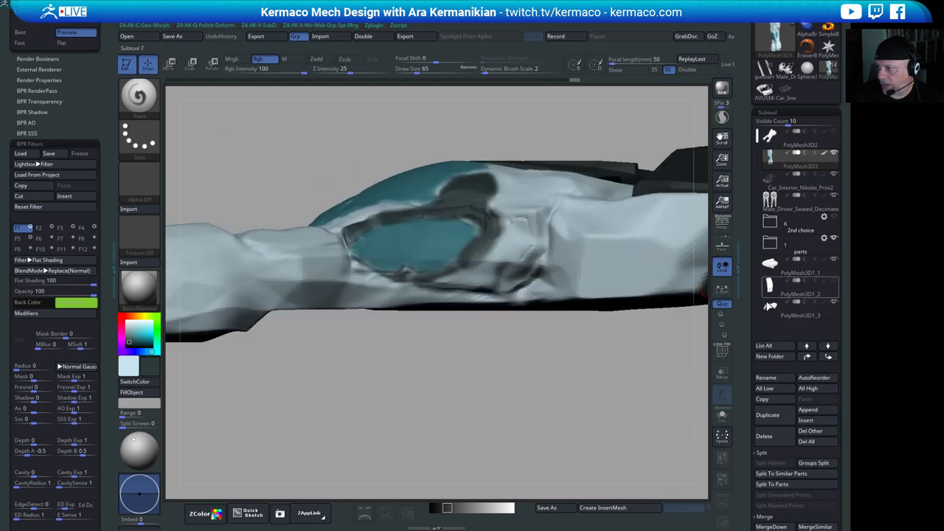
- Turn on Transp display and paint the border under the oval side panel's lower front edge dark slate
left_click(721, 375)
left_click_drag(516, 406, 555, 407)
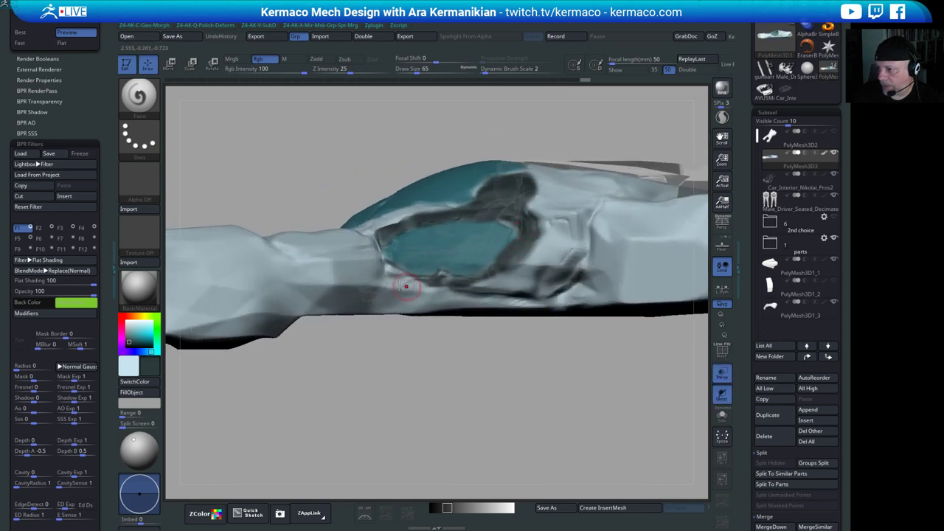
mouse_move(406, 287)
left_mouse_down()
mouse_move(396, 280)
mouse_move(401, 294)
mouse_move(440, 289)
left_mouse_up()
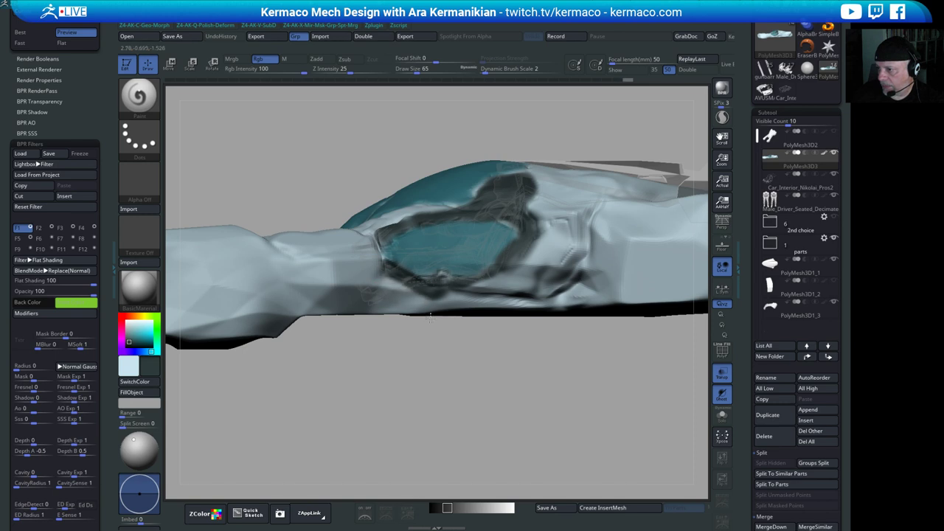
left_click_drag(429, 288, 459, 287)
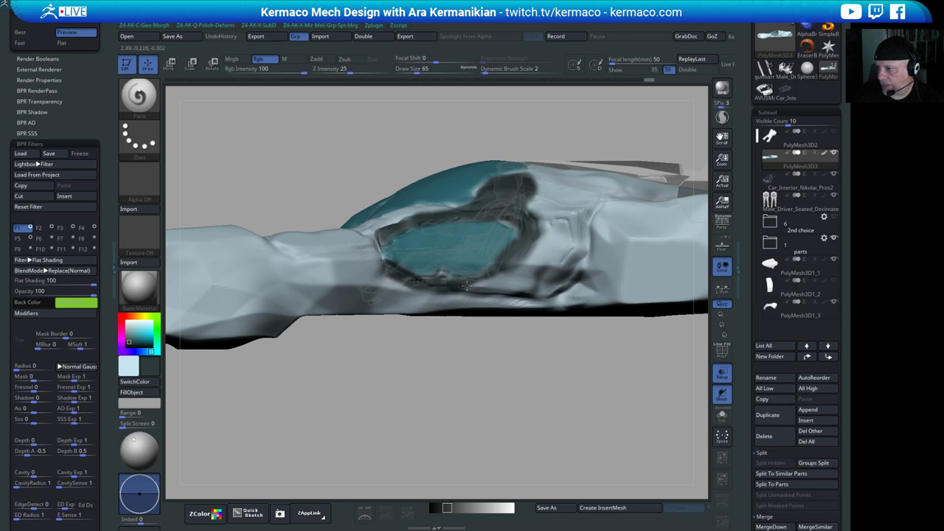
- Examine the teal panels and the dark border around the oval side panel from the side, above and below
mouse_move(511, 394)
left_mouse_down("alt")
mouse_move(353, 360)
mouse_move(485, 392)
mouse_move(400, 369)
left_mouse_up("alt")
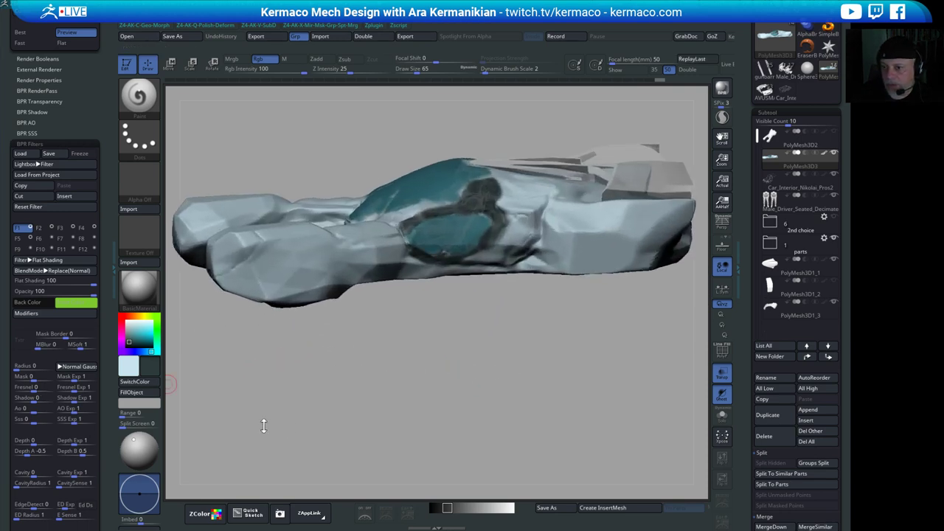
left_click_drag(489, 390, 416, 317)
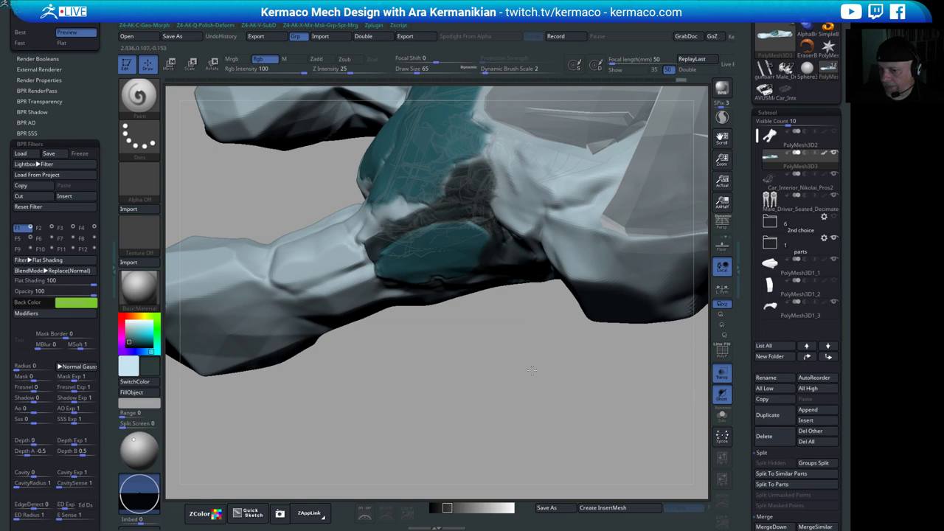
left_click_drag(531, 372, 432, 258, "alt")
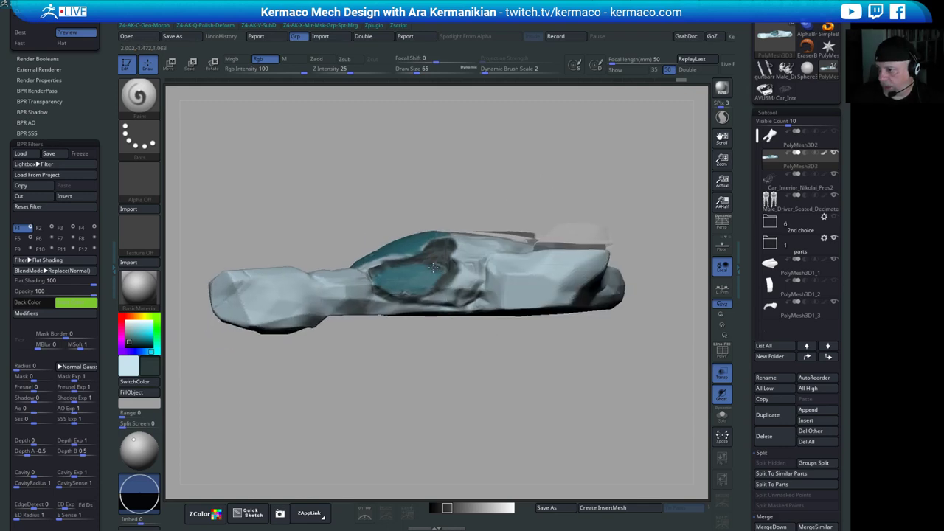
left_click_drag(449, 382, 458, 406)
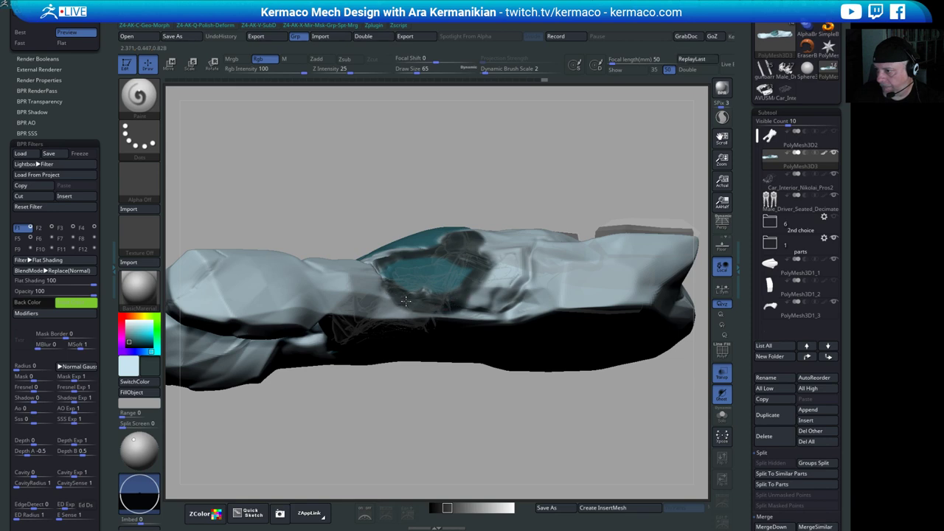
right_click_drag(510, 359, 404, 324)
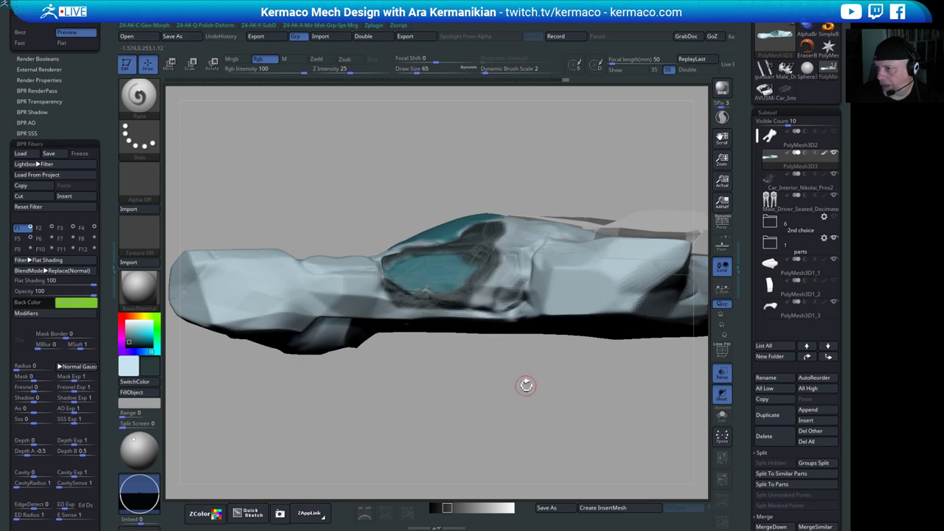
right_click_drag(527, 386, 389, 322)
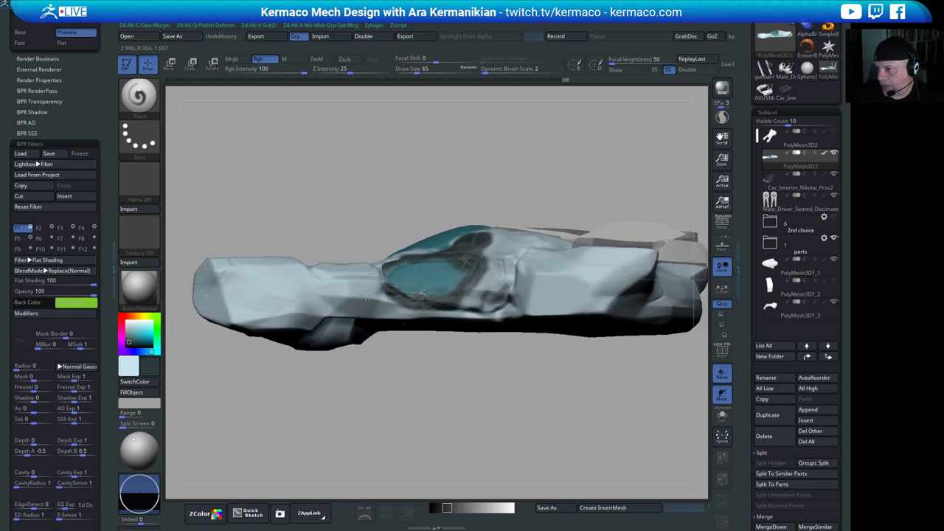
mouse_move(513, 386)
right_mouse_down()
mouse_move(490, 380)
mouse_move(501, 398)
mouse_move(512, 371)
mouse_move(564, 368)
mouse_move(608, 300)
mouse_move(561, 275)
right_mouse_up()
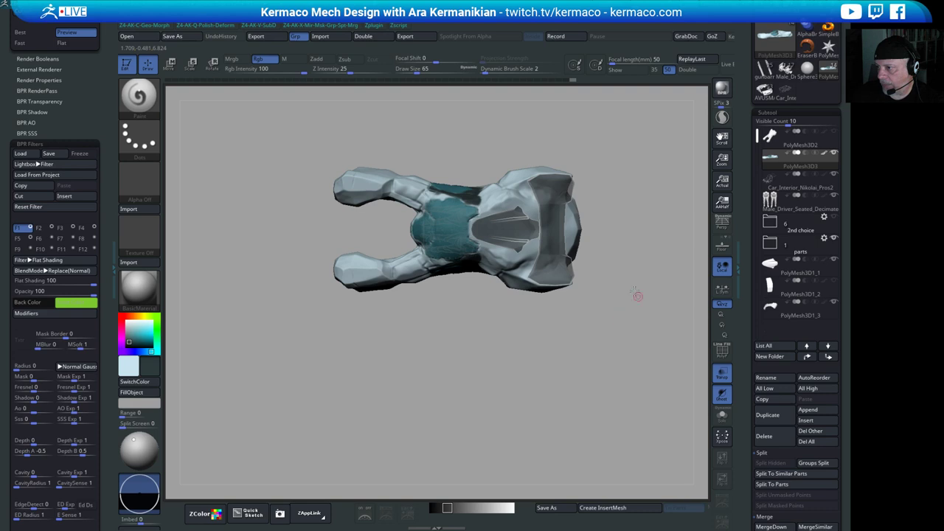
right_click_drag(638, 295, 521, 209)
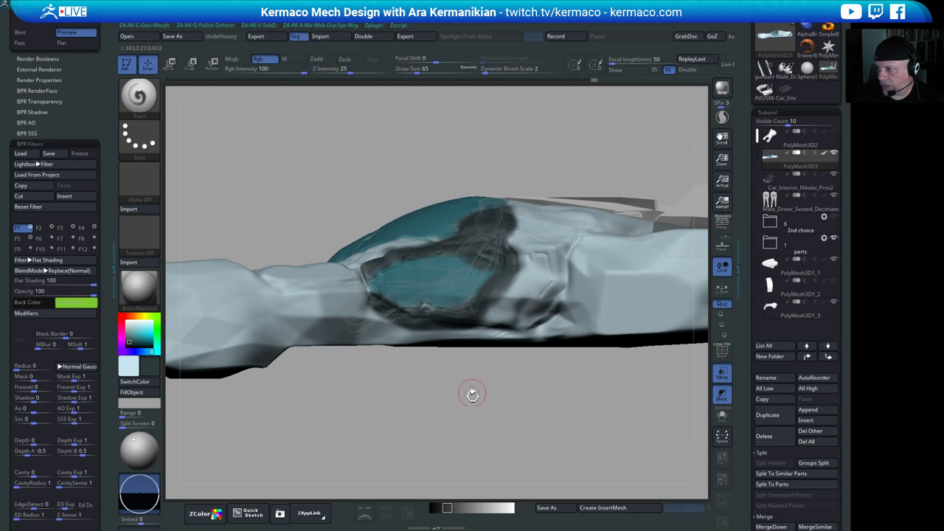
right_click_drag(472, 391, 418, 309)
right_click_drag(470, 329, 417, 251)
left_click_drag(444, 363, 464, 435)
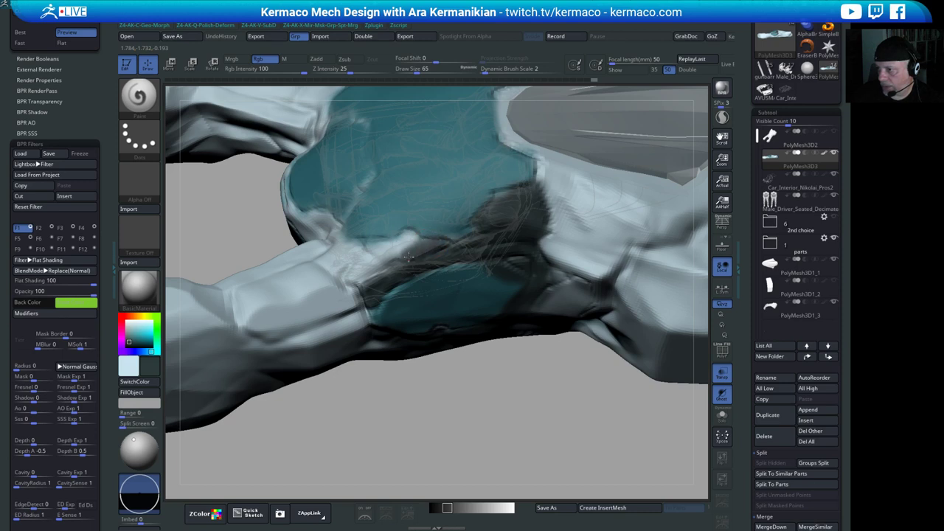
key("f")
left_click_drag(387, 412, 483, 363)
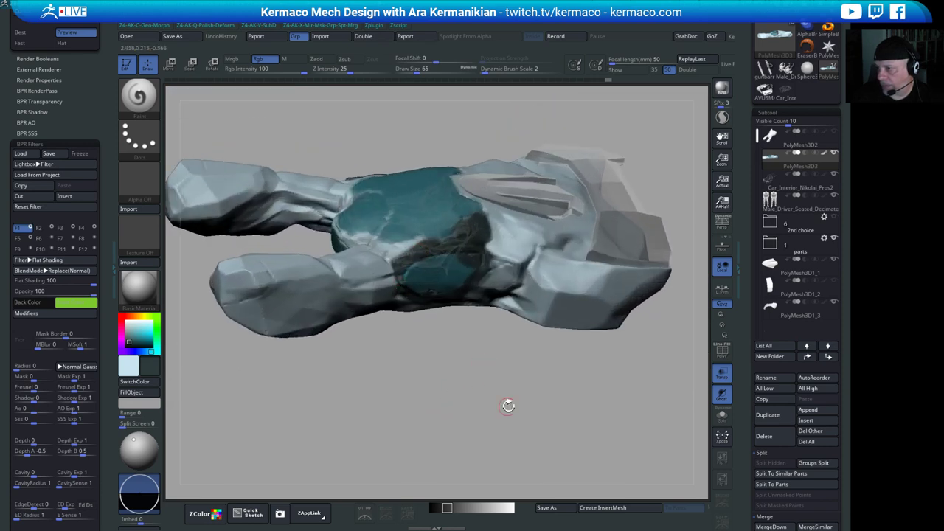
key("f")
mouse_move(508, 404)
left_mouse_down()
mouse_move(531, 344)
mouse_move(628, 228)
mouse_move(603, 218)
mouse_move(590, 288)
mouse_move(571, 282)
mouse_move(631, 267)
mouse_move(568, 267)
mouse_move(529, 334)
mouse_move(579, 345)
left_mouse_up()
right_click_drag(579, 345, 503, 297)
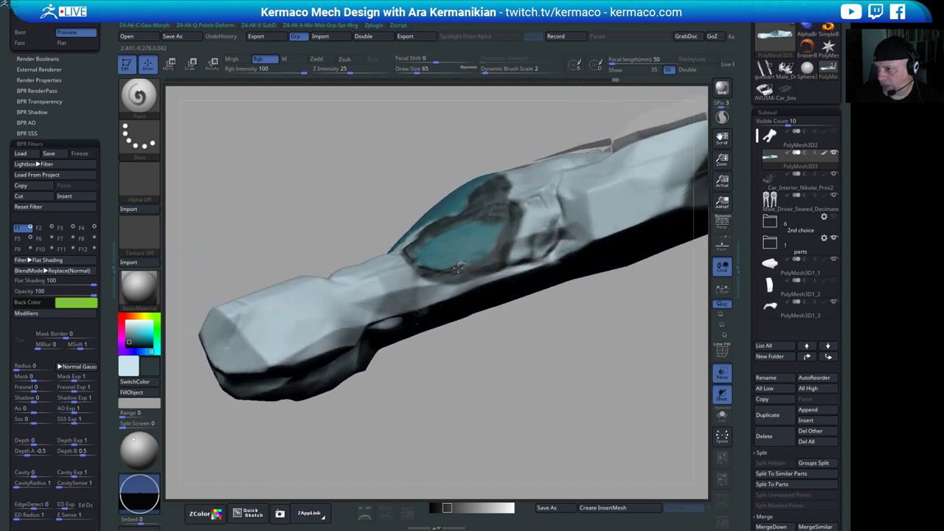
- Inspect the whole two-pronged body from the front, side and above, including the underside behind the teal nose panel
right_click_drag(566, 362, 413, 340)
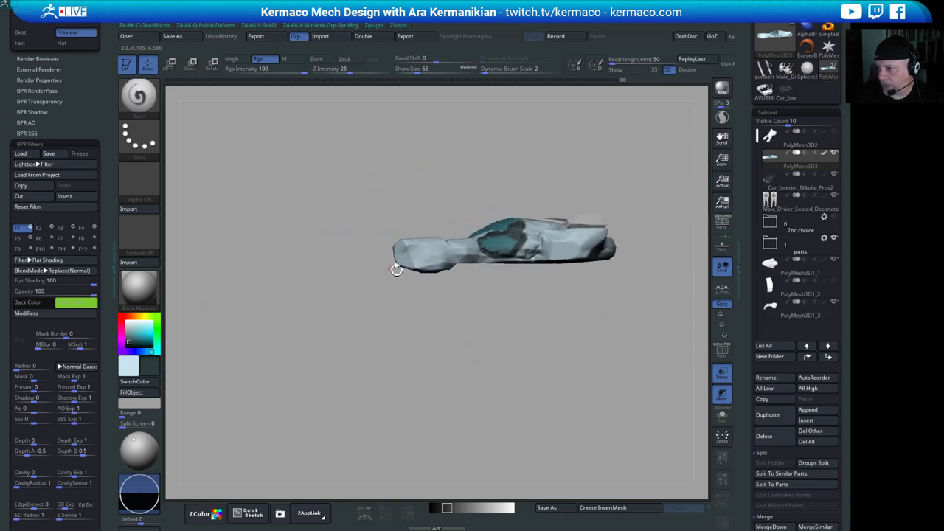
mouse_move(397, 269)
right_mouse_down()
mouse_move(448, 411)
mouse_move(427, 403)
mouse_move(626, 314)
mouse_move(642, 287)
mouse_move(661, 288)
mouse_move(656, 313)
right_mouse_up()
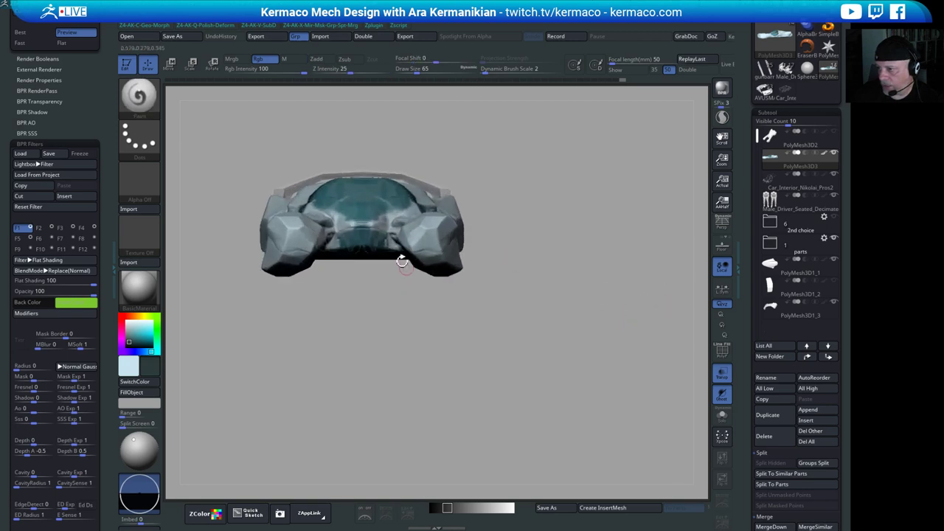
right_click_drag(576, 298, 619, 240, "alt")
mouse_move(281, 112)
left_mouse_down("ctrl+shift")
mouse_move(598, 299)
mouse_move(605, 317)
left_mouse_up("ctrl+shift")
mouse_move(604, 318)
right_mouse_down("shift")
mouse_move(590, 274)
mouse_move(615, 289)
mouse_move(618, 264)
right_mouse_up("shift")
mouse_move(399, 157)
left_mouse_down("ctrl+shift")
mouse_move(611, 333)
mouse_move(632, 337)
mouse_move(571, 382)
mouse_move(615, 377)
left_mouse_up("ctrl+shift")
mouse_move(660, 321)
right_mouse_down()
mouse_move(638, 357)
mouse_move(665, 350)
mouse_move(610, 283)
mouse_move(517, 303)
mouse_move(501, 331)
mouse_move(420, 351)
mouse_move(509, 354)
mouse_move(422, 351)
mouse_move(326, 267)
right_mouse_up()
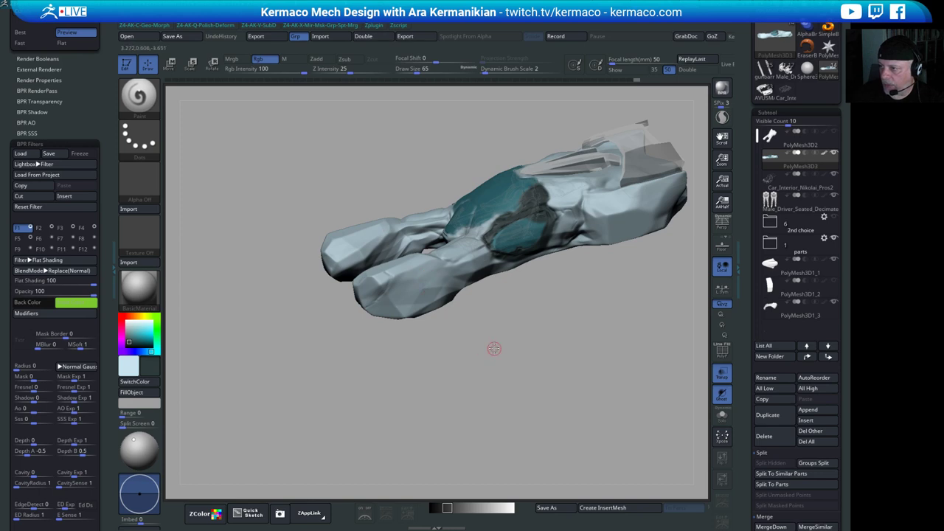
right_click_drag(494, 348, 447, 286)
right_click_drag(517, 355, 426, 293)
key("shift")
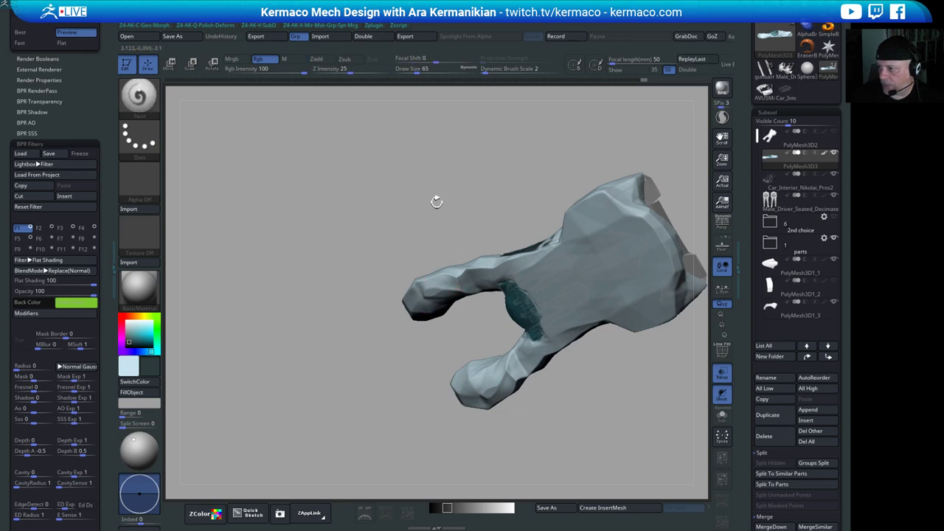
right_click_drag(437, 202, 403, 269)
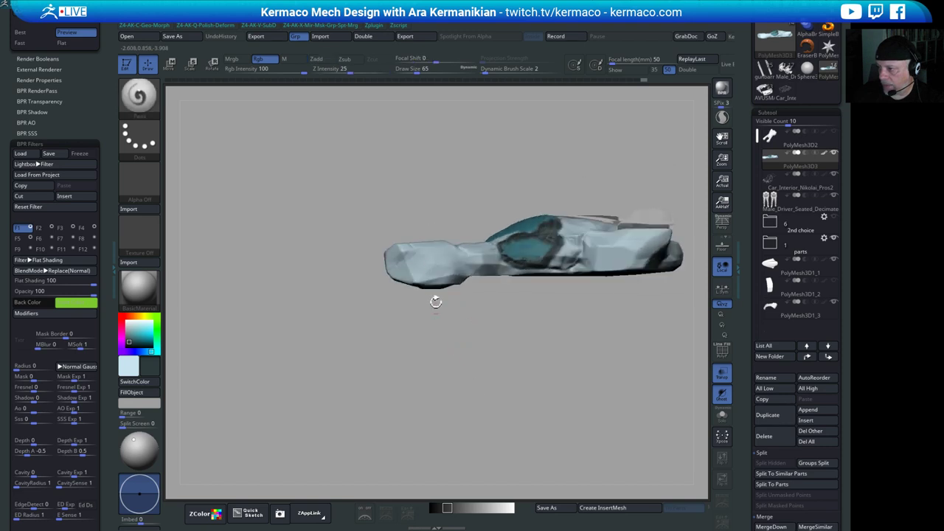
right_click_drag(468, 322, 498, 330)
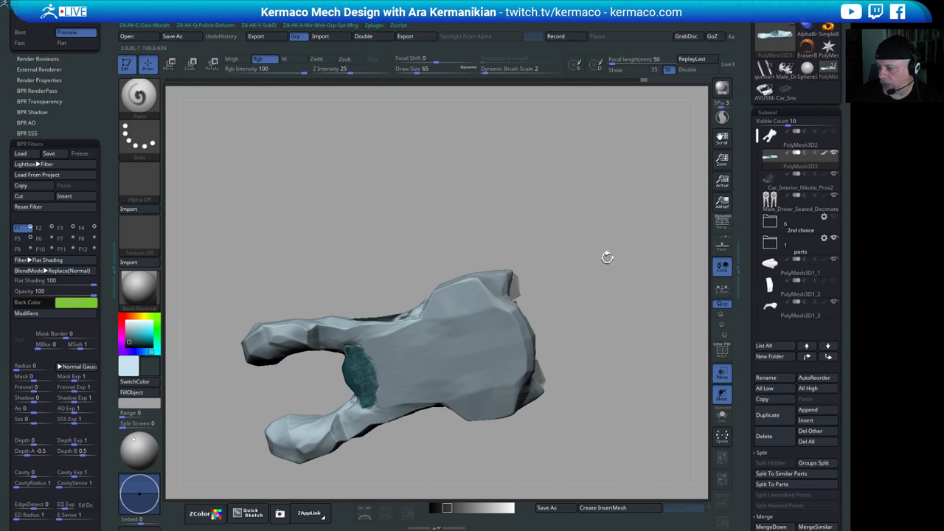
right_click_drag(607, 255, 501, 208)
right_click_drag(518, 263, 603, 150)
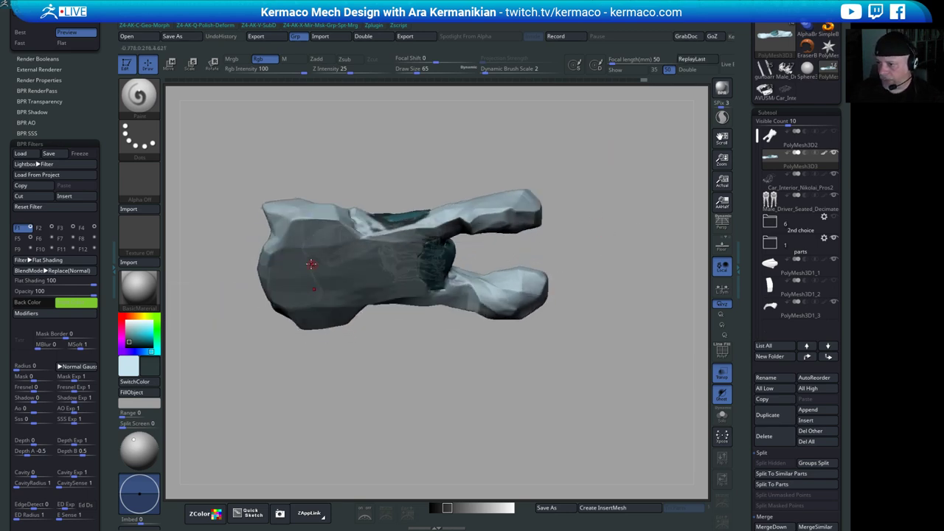
- Choose a teal colour and extend the paint along the rear edge of the nose panel on the underside between the prongs
right_click_drag(469, 403, 450, 294)
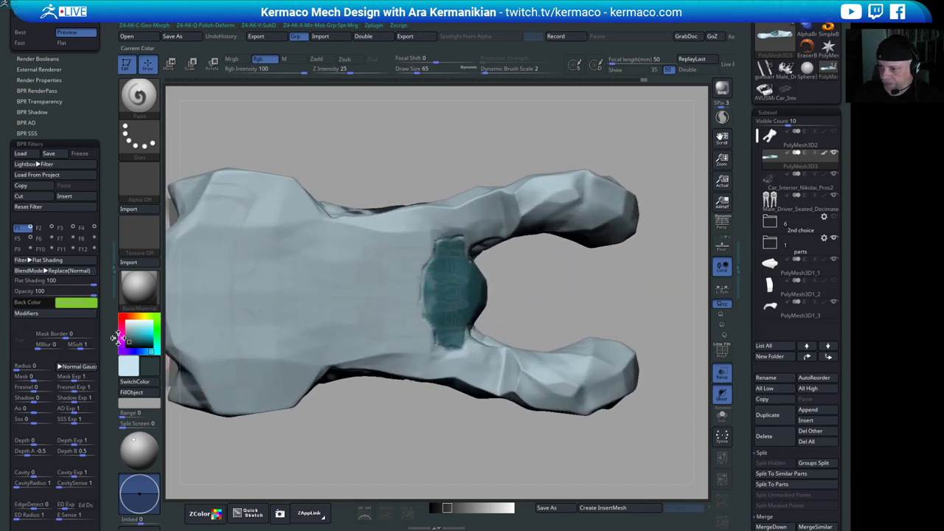
left_click_drag(148, 367, 449, 300)
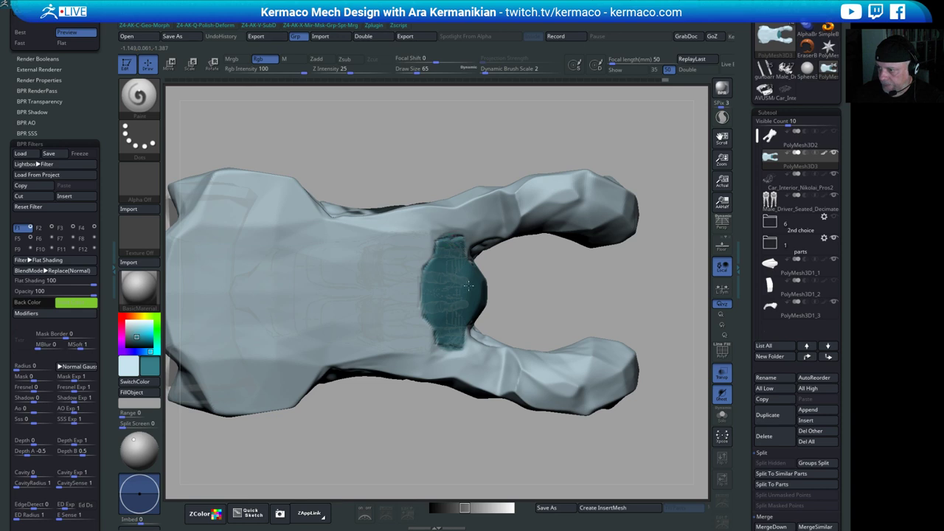
left_click_drag(425, 296, 418, 271)
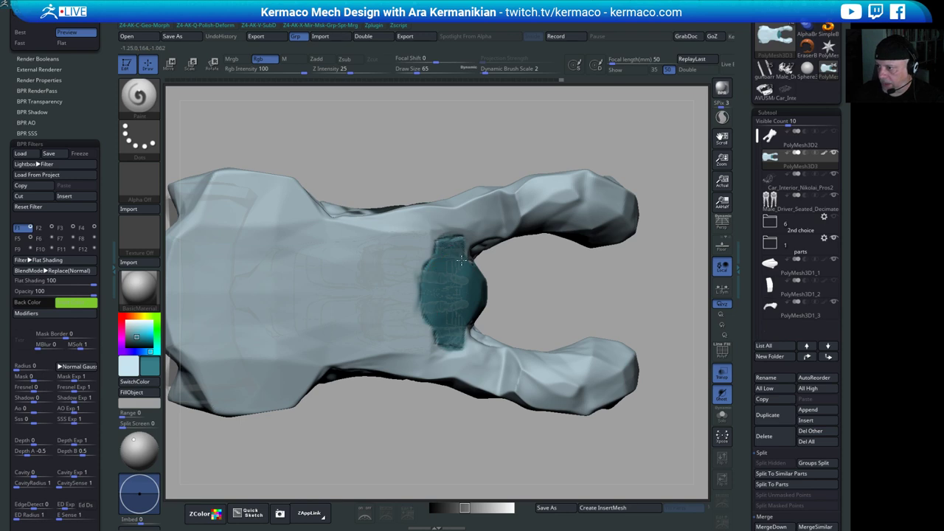
- Examine the painted body from below, above, the side and the front to judge how the teal and dark areas read together
left_click_drag(614, 297, 613, 258, "alt")
left_click_drag(618, 319, 616, 157)
left_click_drag(566, 350, 485, 321)
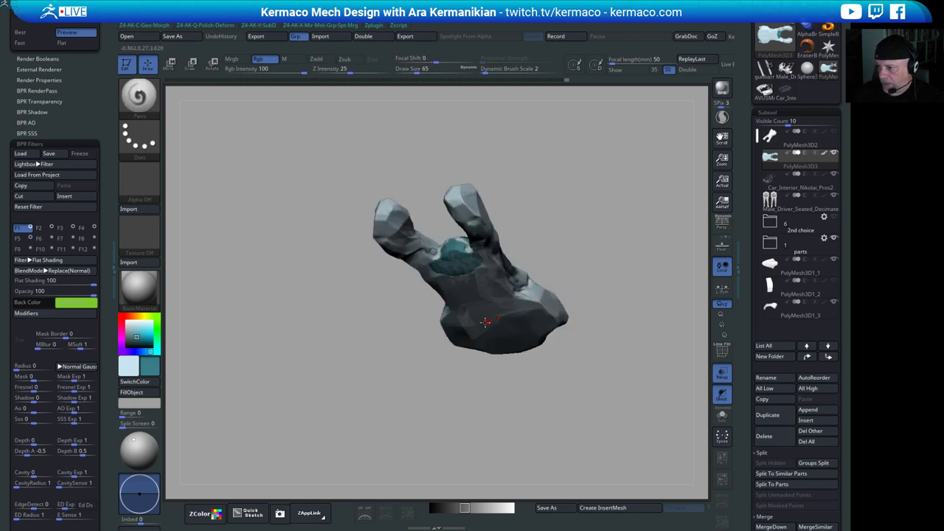
left_click_drag(621, 334, 631, 379)
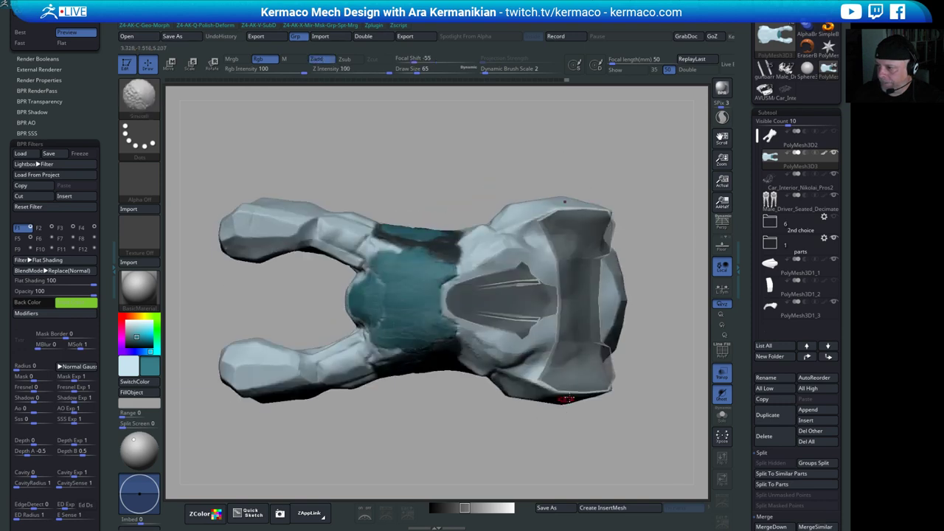
left_click_drag(661, 277, 600, 271, "alt")
key("b")
key("c")
key("t")
mouse_move(616, 155)
left_mouse_down()
mouse_move(619, 402)
mouse_move(573, 413)
mouse_move(600, 403)
mouse_move(627, 372)
mouse_move(617, 290)
left_mouse_up()
mouse_move(616, 280)
left_mouse_down()
mouse_move(593, 309)
mouse_move(544, 250)
mouse_move(700, 317)
mouse_move(625, 315)
mouse_move(617, 320)
mouse_move(638, 325)
mouse_move(618, 347)
mouse_move(633, 281)
left_mouse_up()
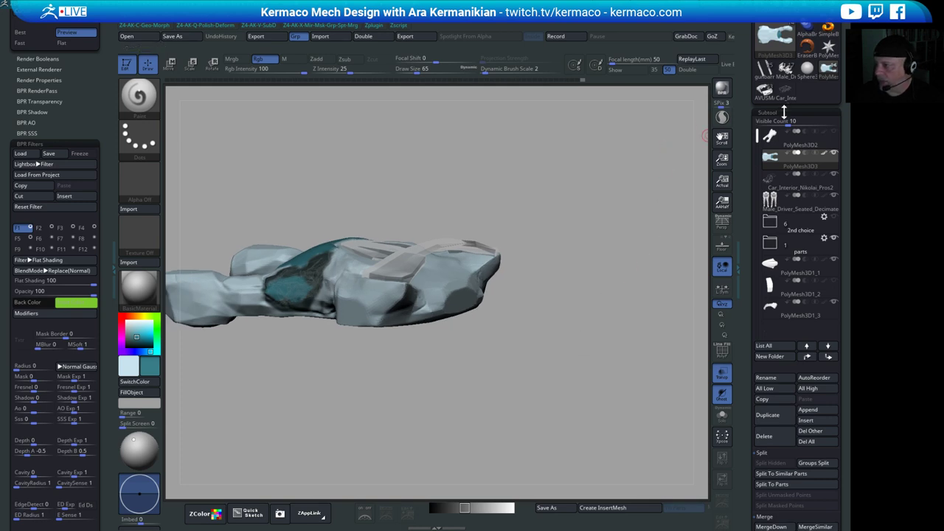
mouse_move(806, 148)
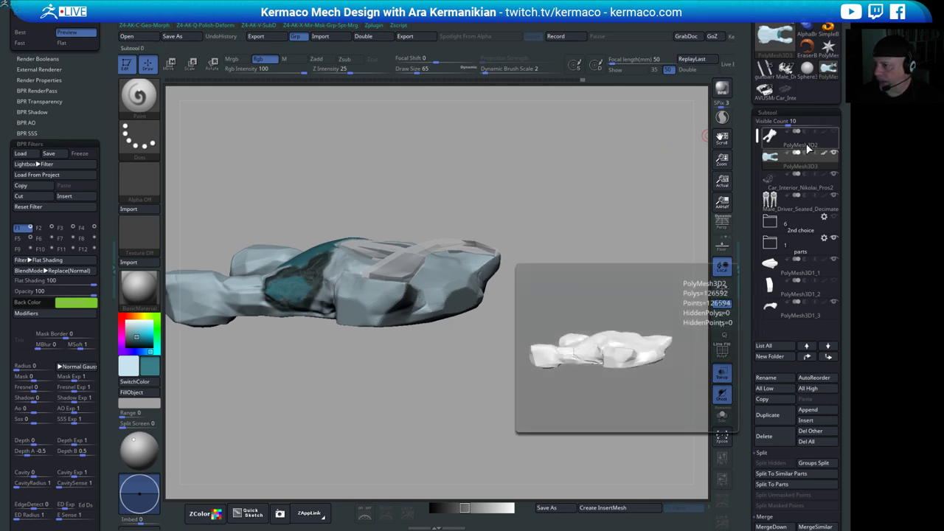
left_click_drag(577, 245, 586, 217)
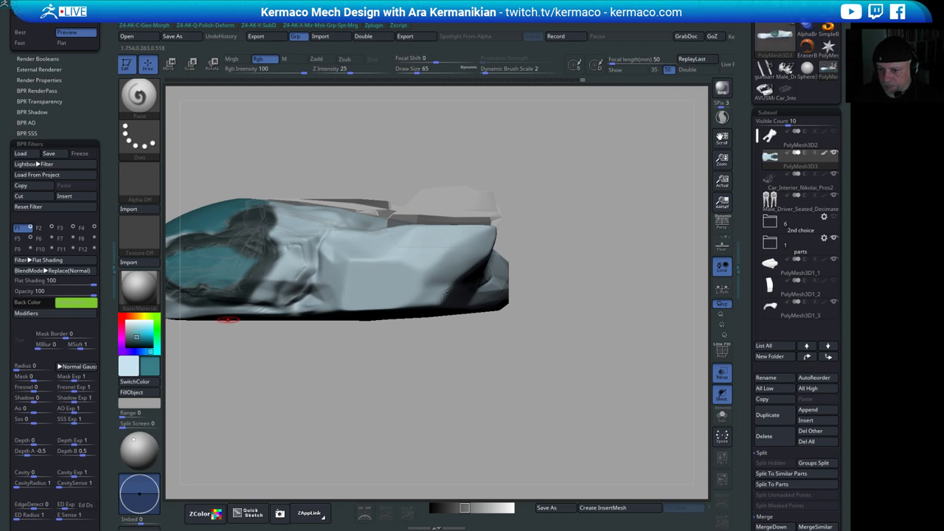
left_click_drag(604, 287, 562, 286)
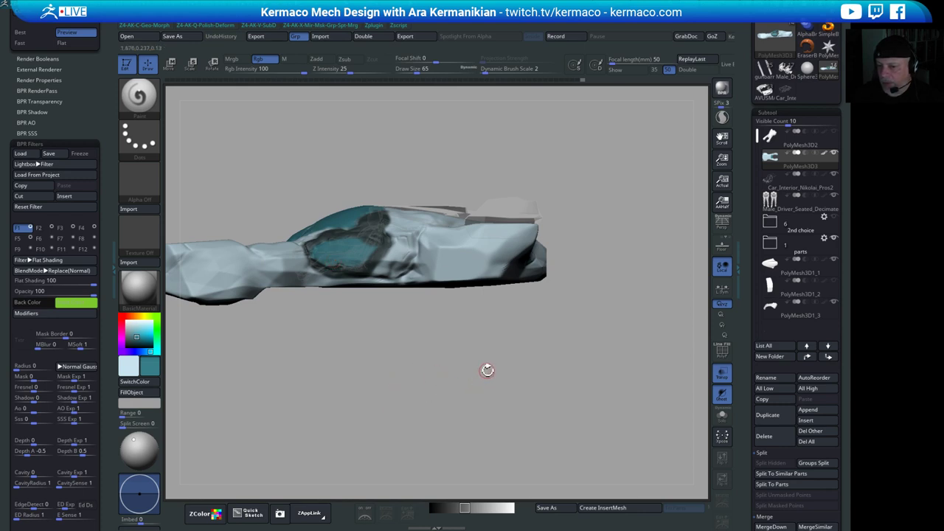
left_click_drag(486, 369, 402, 392)
left_click_drag(600, 390, 588, 341)
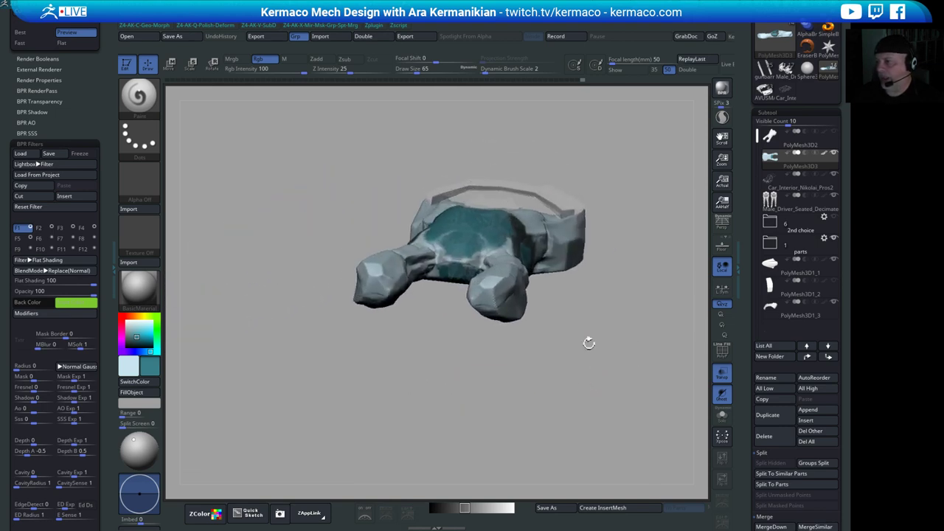
- Compare the body with and without perspective, and examine the join between the near prong and the oval side panel up close
left_click(730, 225)
left_click_drag(629, 277, 426, 409)
left_click(723, 227)
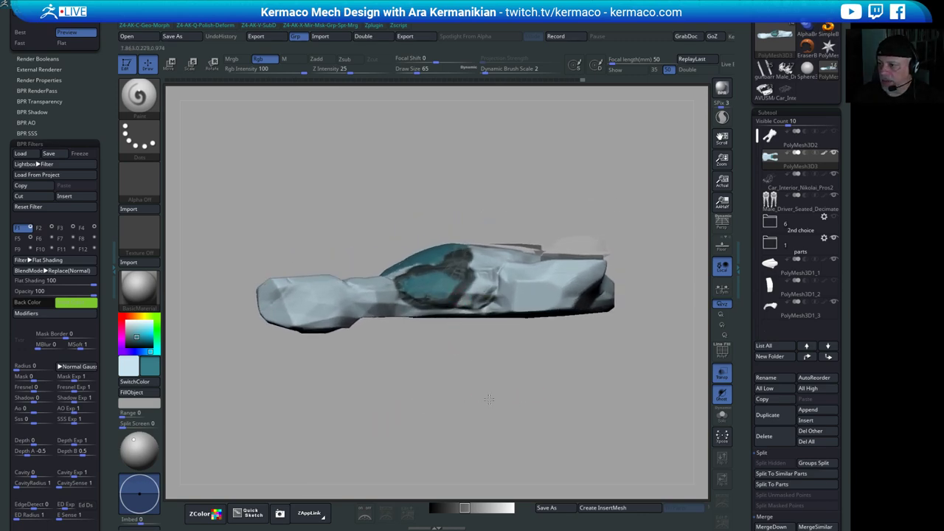
left_click_drag(459, 346, 481, 344)
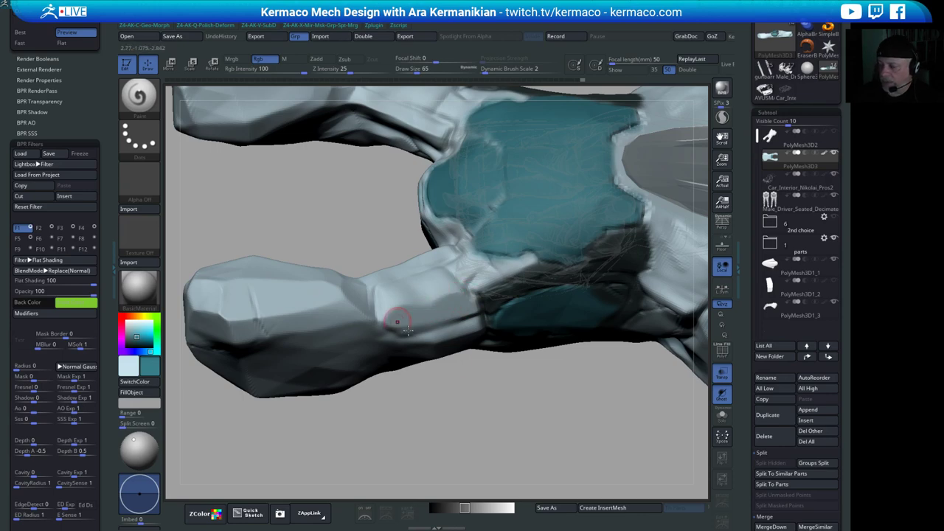
left_click_drag(491, 396, 473, 366)
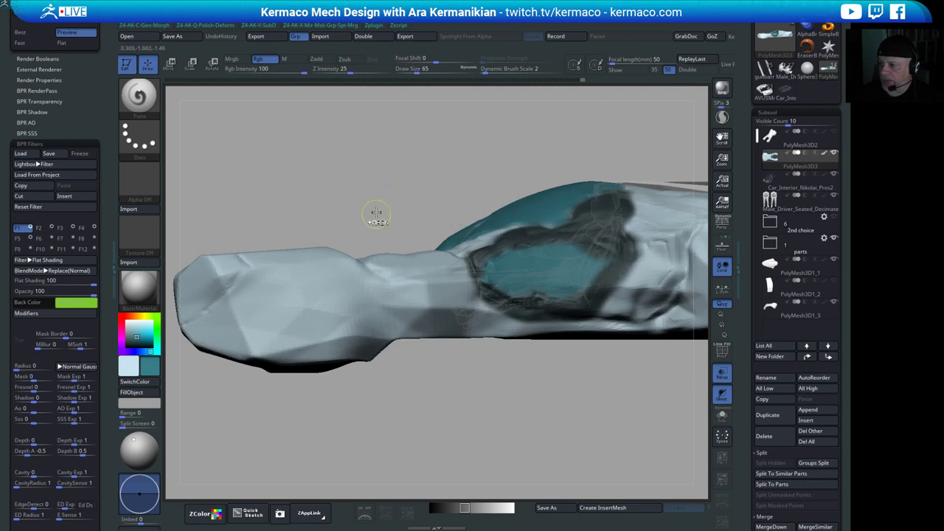
- Clip the upper edge of the prong neck between its front pod and the teal canopy, and smooth the neck's surface
mouse_move(347, 218)
left_mouse_down("ctrl+shift")
mouse_move(425, 214)
mouse_move(407, 204)
mouse_move(432, 231)
mouse_move(429, 256)
left_mouse_up("ctrl+shift")
left_click_drag(396, 200, 429, 271)
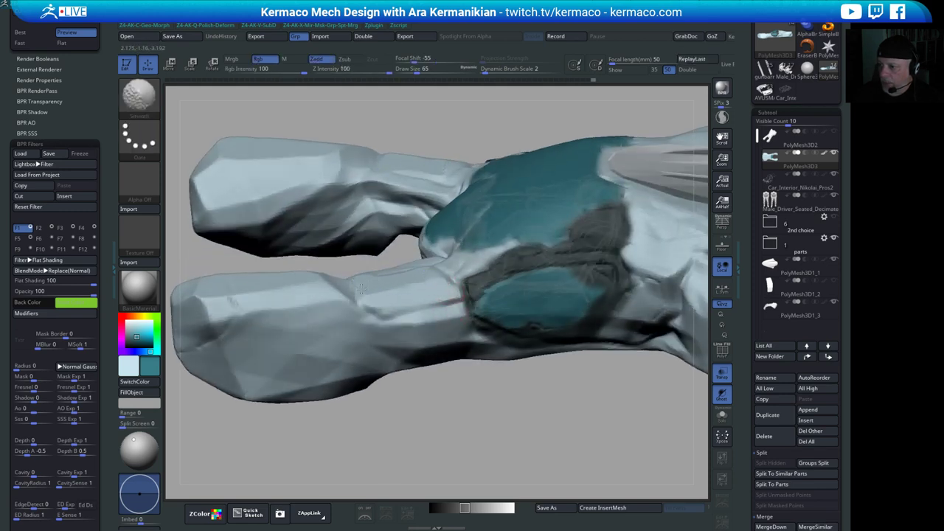
mouse_move(464, 449)
right_mouse_down()
mouse_move(442, 421)
mouse_move(468, 425)
mouse_move(453, 401)
mouse_move(499, 411)
mouse_move(492, 392)
right_mouse_up()
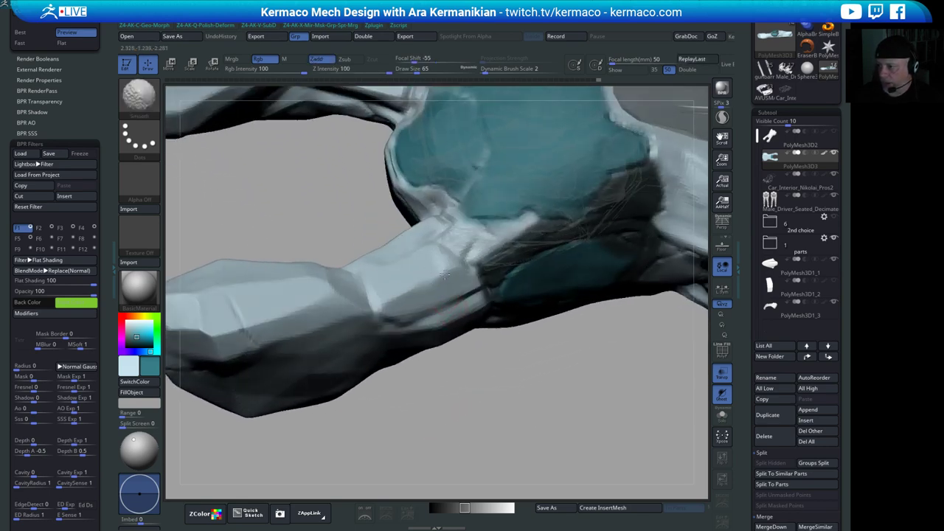
left_click_drag(445, 275, 456, 324, "shift")
- Try clipping the top of the prong neck from the opposite side of the body, and undo the cut
left_click_drag(516, 428, 657, 368)
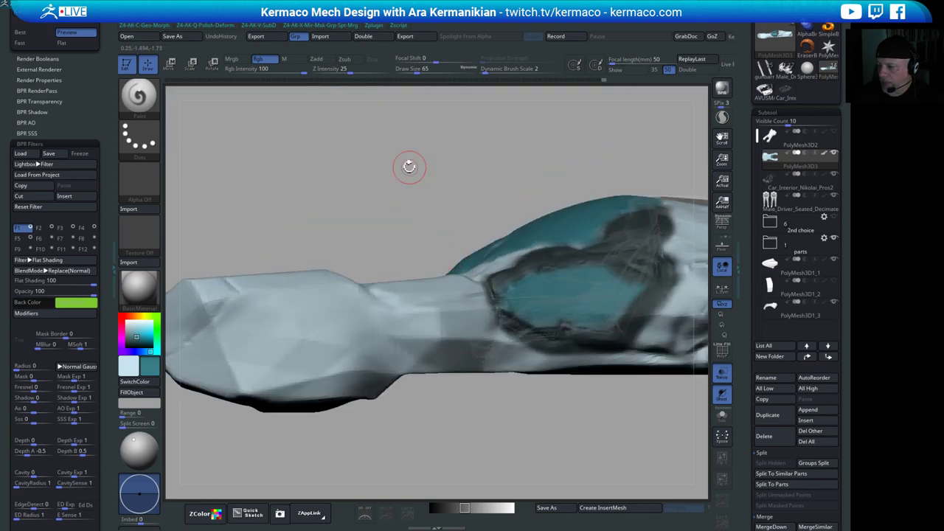
right_click_drag(423, 182, 410, 248)
left_click_drag(663, 286, 597, 299)
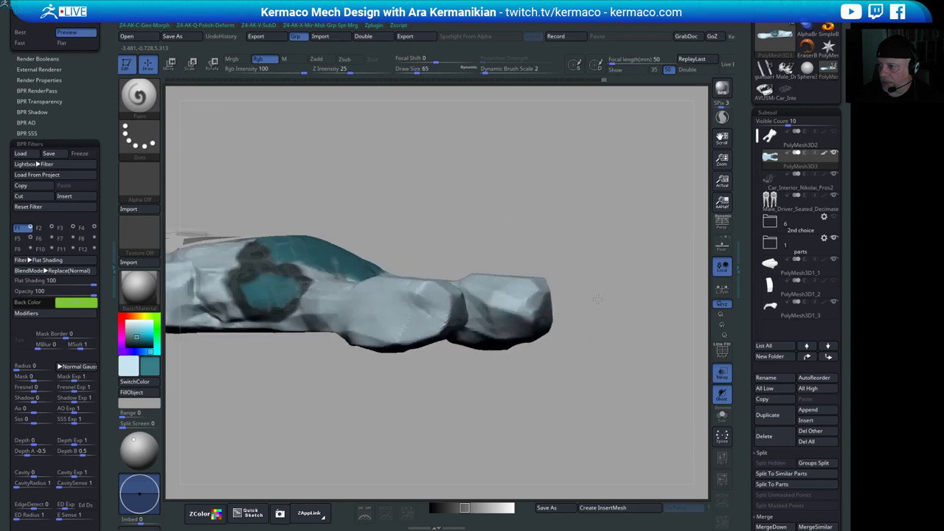
right_click_drag(597, 298, 590, 261)
mouse_move(398, 221)
left_mouse_down("ctrl+shift")
mouse_move(422, 274)
mouse_move(444, 273)
mouse_move(442, 248)
mouse_move(395, 216)
mouse_move(478, 242)
mouse_move(438, 287)
mouse_move(413, 284)
mouse_move(421, 212)
left_mouse_up("ctrl+shift")
key("ctrl+z")
key("ctrl+z")
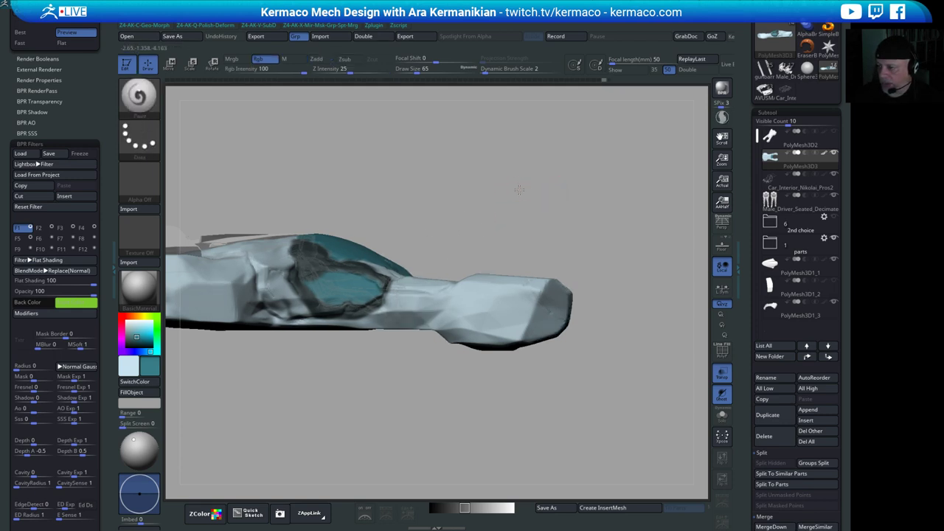
key("ctrl+shift+z")
mouse_move(424, 203)
left_mouse_down("ctrl+shift")
mouse_move(432, 271)
mouse_move(417, 283)
mouse_move(558, 248)
left_mouse_up("ctrl+shift")
mouse_move(606, 225)
left_mouse_down()
mouse_move(590, 270)
mouse_move(609, 242)
mouse_move(557, 217)
left_mouse_up()
- Trim the top of the prong necks with an angled ClipCurve running from the canopy's front edge towards the pods, and smooth the clipped surfaces
key("ctrl+shift")
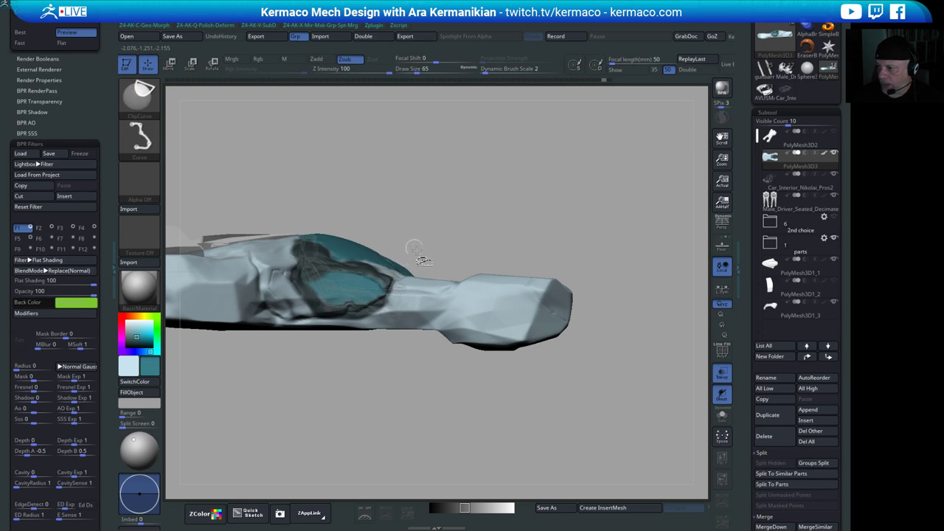
left_click_drag(406, 237, 419, 286, "ctrl+shift")
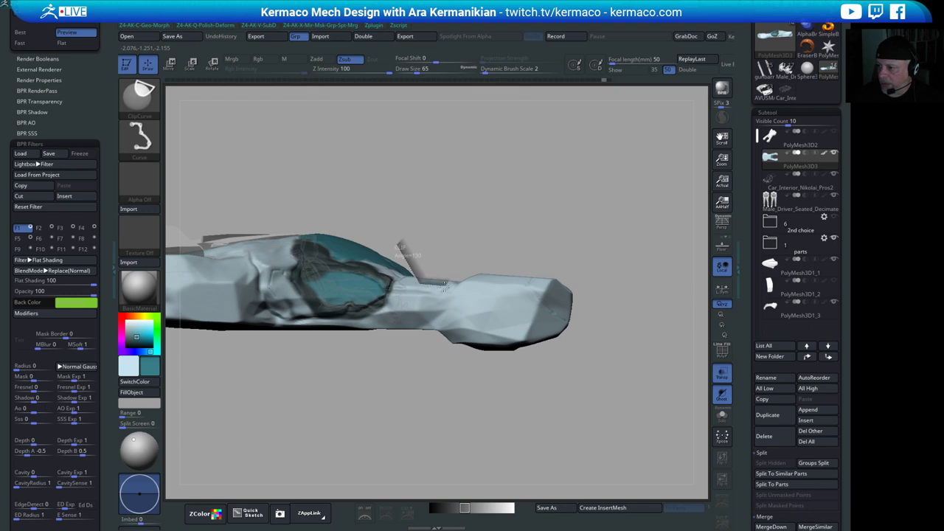
left_click_drag(444, 286, 583, 221, "ctrl+shift")
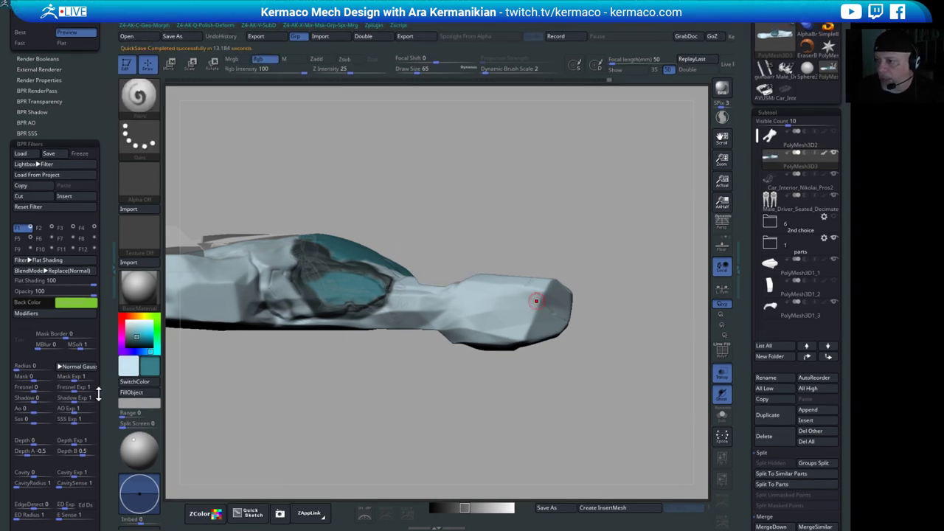
left_click_drag(582, 264, 388, 311)
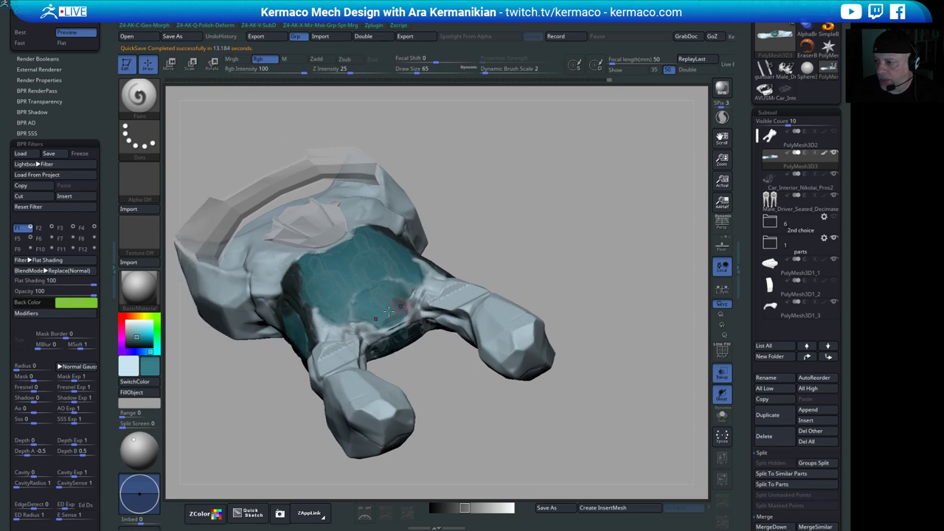
key("shift")
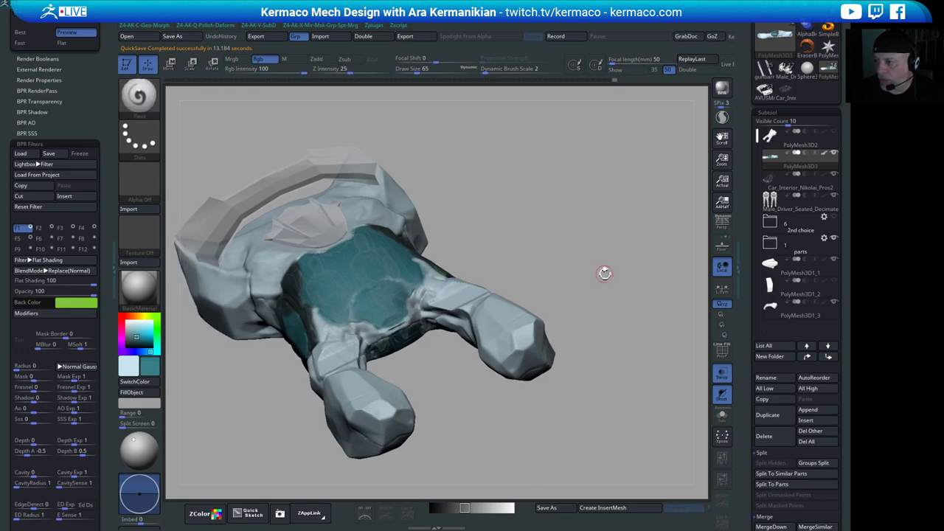
- Polish the prong necks beside the canopy's front edge with the hPolish brush at draw size 90, and smooth the surface
left_click_drag(602, 269, 462, 317)
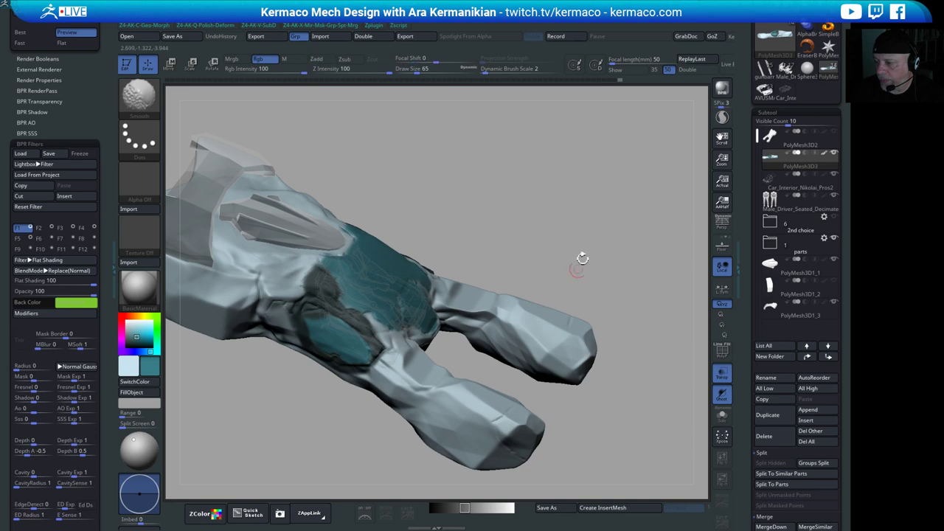
mouse_move(582, 257)
left_mouse_down()
mouse_move(577, 225)
mouse_move(591, 243)
left_mouse_up()
key("b")
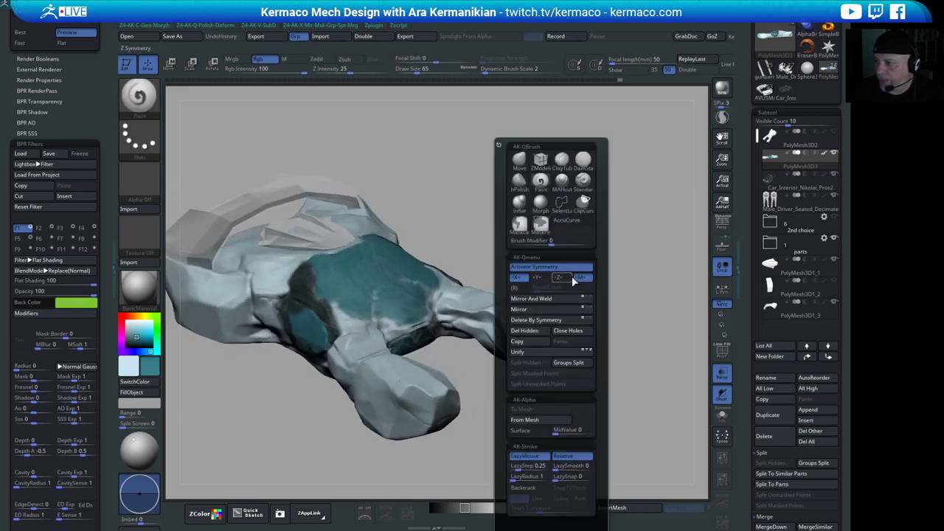
left_click(520, 182)
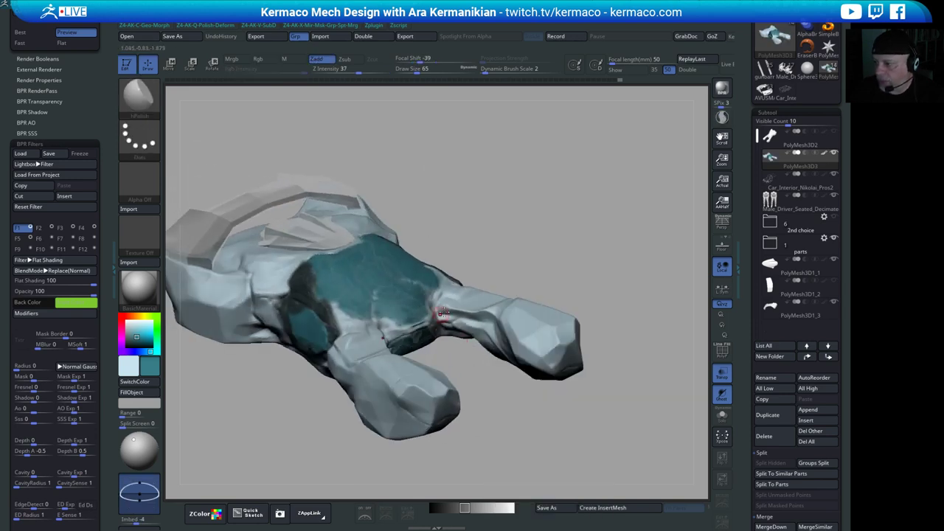
key("s")
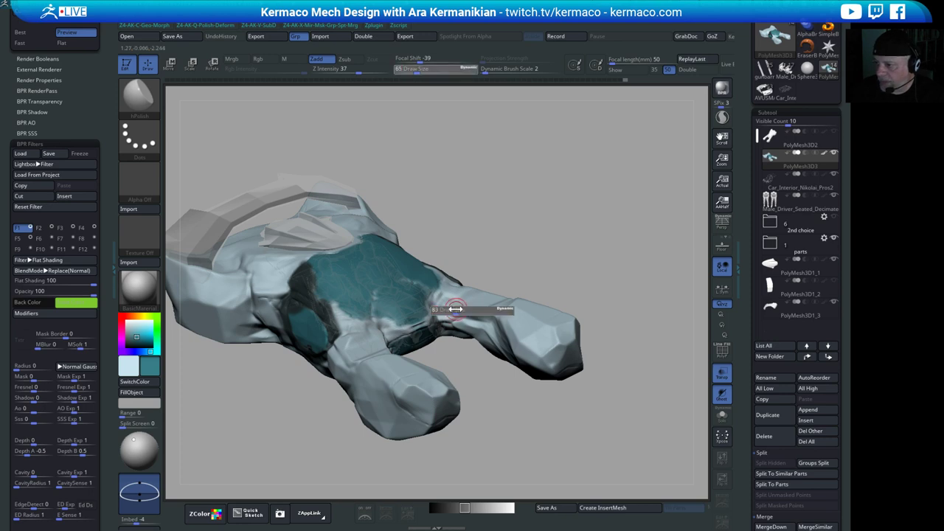
left_click_drag(452, 309, 447, 308)
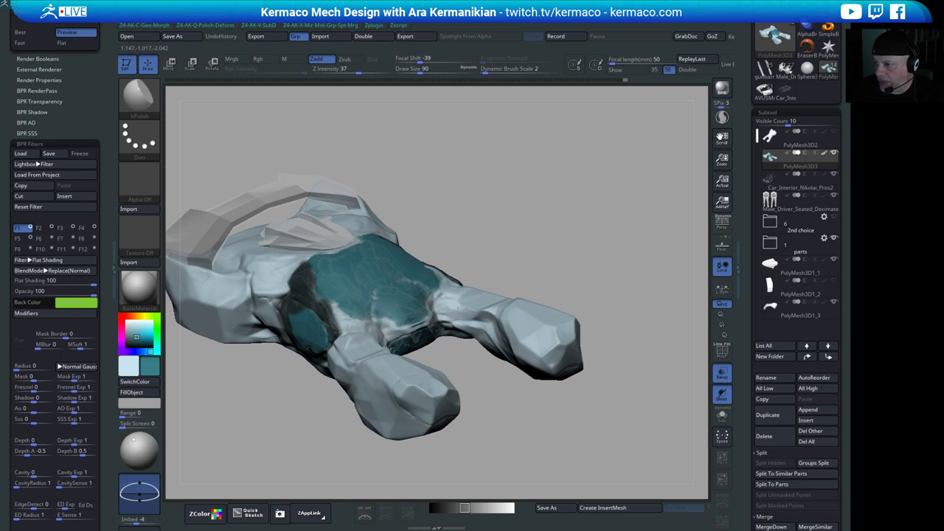
key("shift")
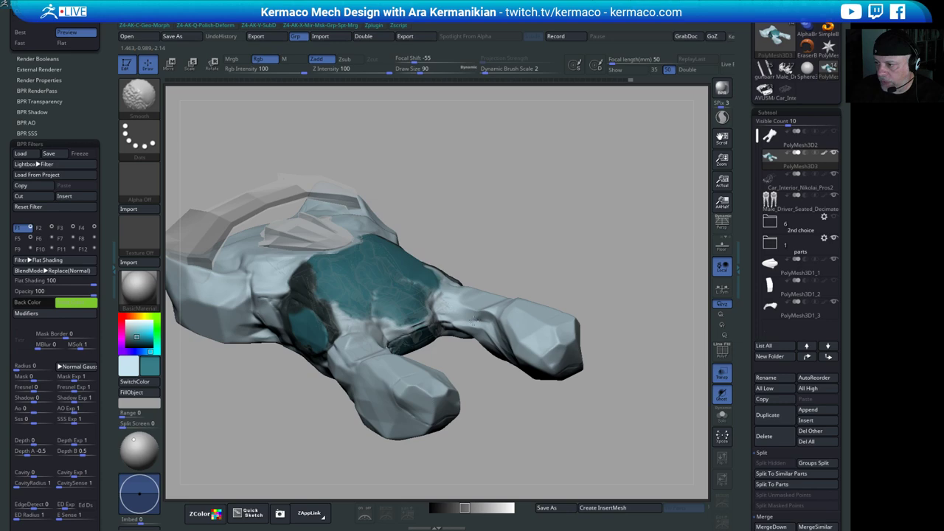
- Flatten and smooth the top and inner sides of the prong necks between canopy and pods at draw size 163
mouse_move(588, 249)
left_mouse_down()
mouse_move(546, 311)
mouse_move(623, 282)
mouse_move(579, 295)
left_mouse_up()
key("s")
left_click_drag(484, 323, 486, 323)
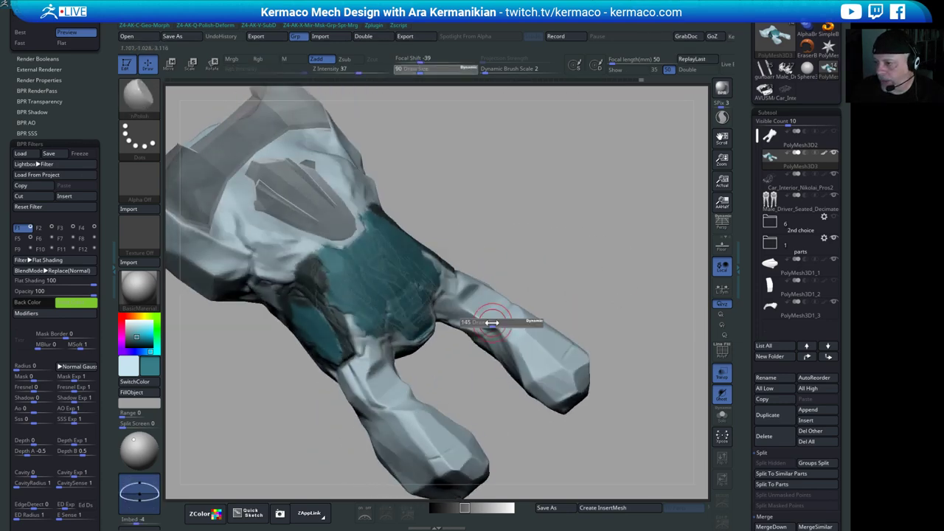
key("shift")
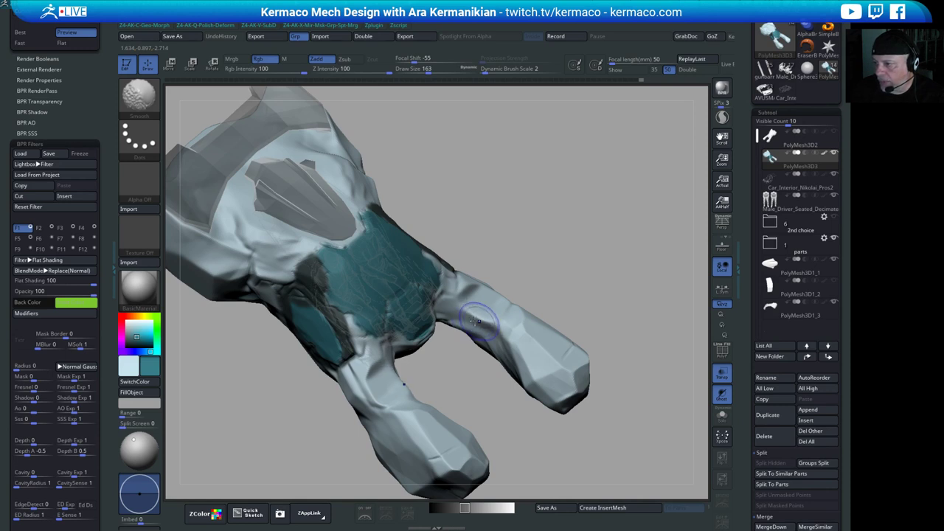
left_click_drag(475, 321, 499, 324)
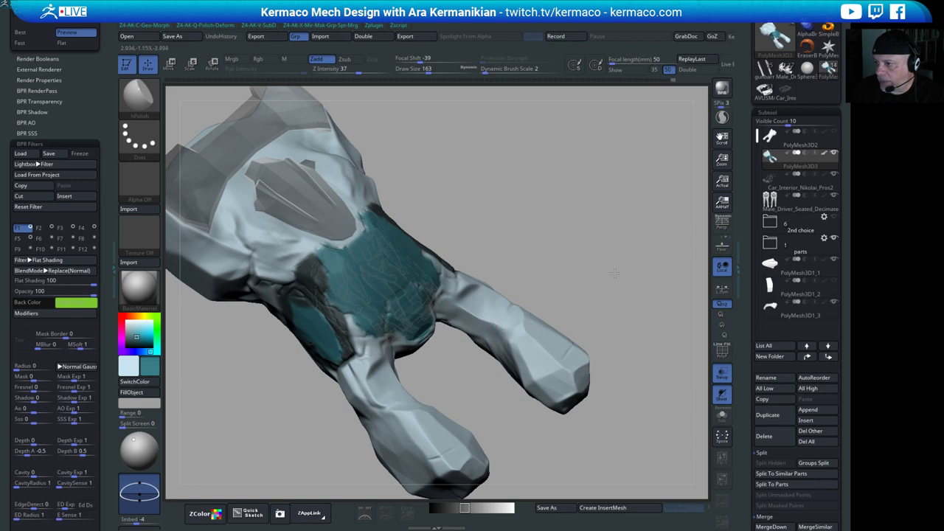
mouse_move(614, 273)
left_mouse_down()
mouse_move(557, 273)
mouse_move(552, 332)
left_mouse_up()
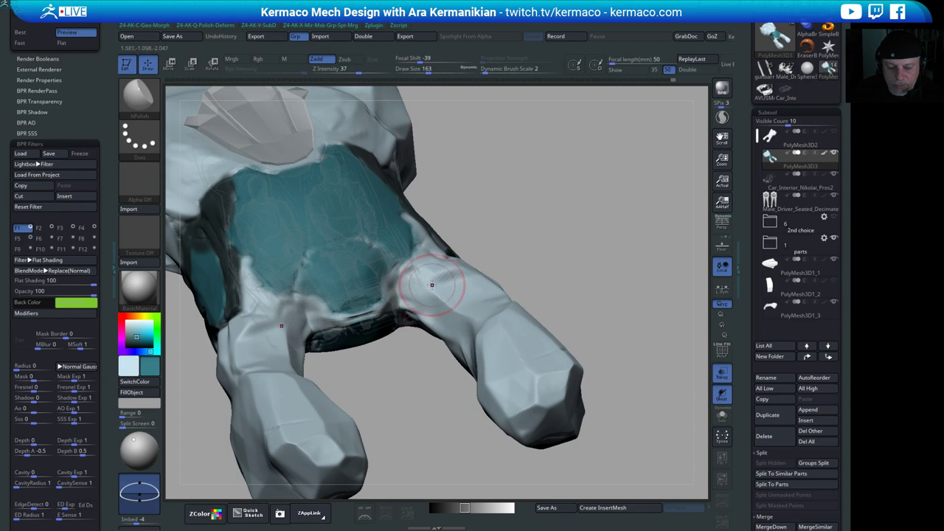
left_click_drag(431, 284, 485, 274)
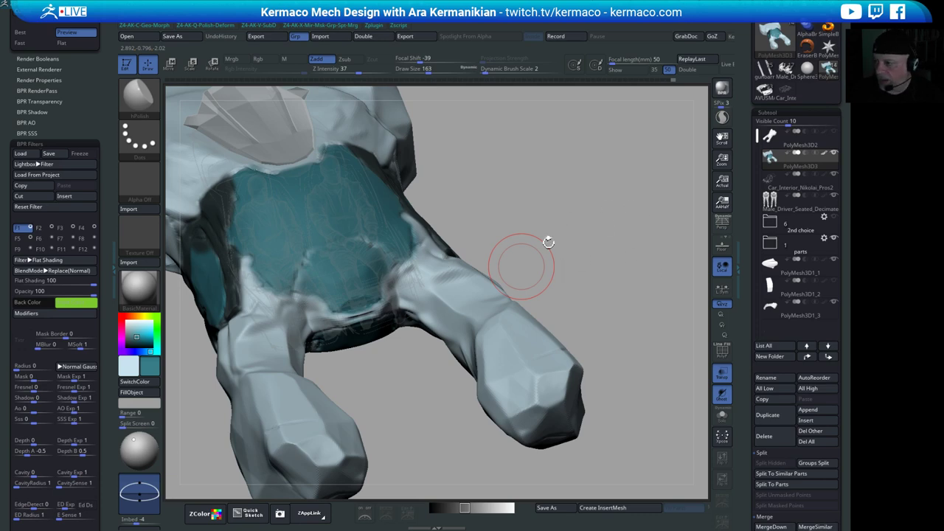
- Carve a crease across the top of the prong necks near the canopy join with DamStandard at draw size 46
left_click_drag(605, 229, 628, 262)
key("ctrl+b")
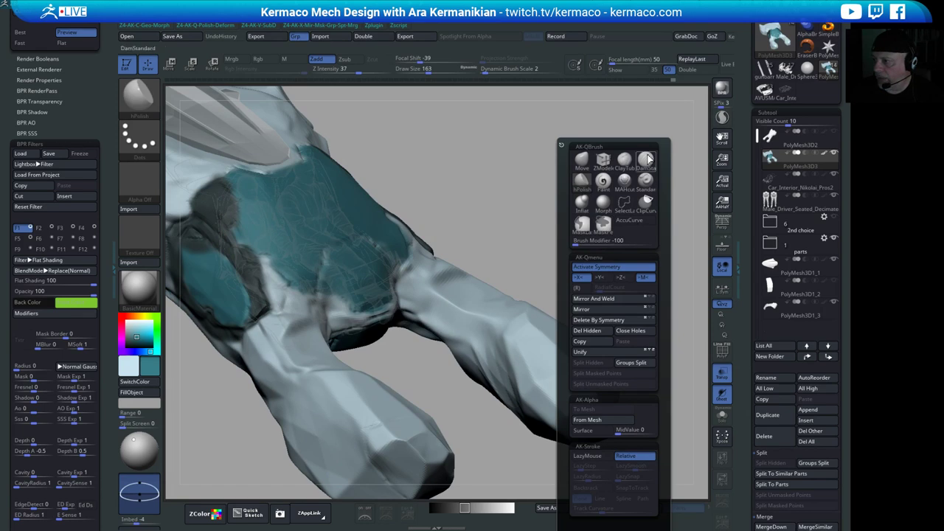
left_click(646, 160)
mouse_move(520, 221)
left_mouse_down("alt")
mouse_move(531, 210)
mouse_move(520, 246)
mouse_move(437, 269)
left_mouse_up("alt")
key("s")
key("s")
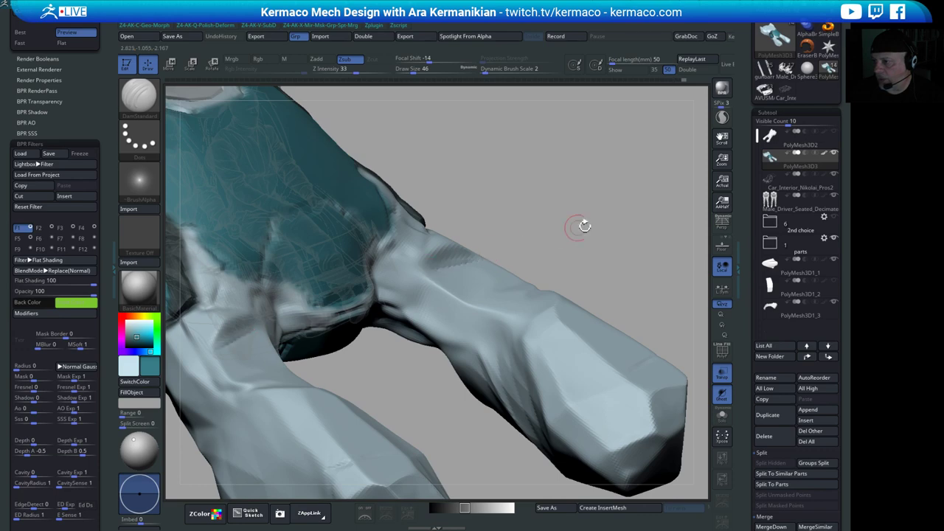
- Smooth the prong neck's outer surface beside the crease, just in front of the oval side panel
right_click_drag(584, 226, 487, 234)
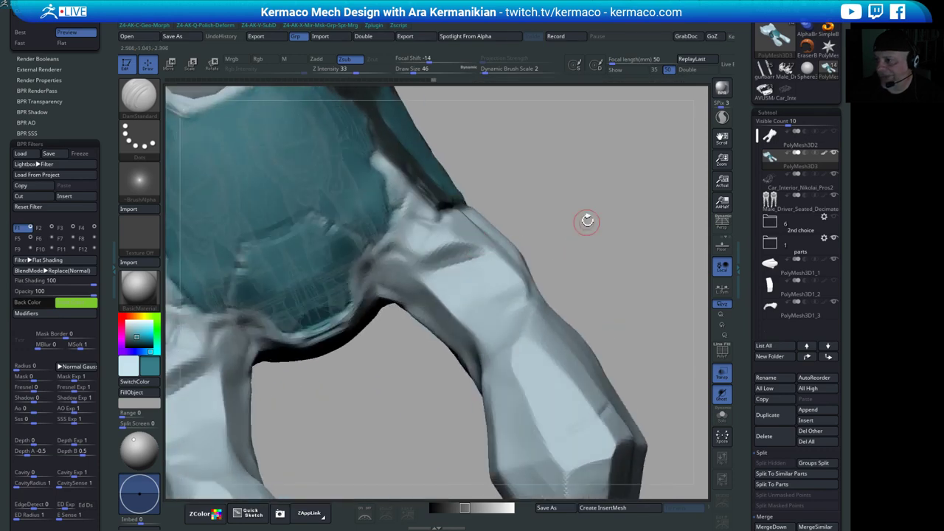
right_click_drag(583, 219, 472, 254)
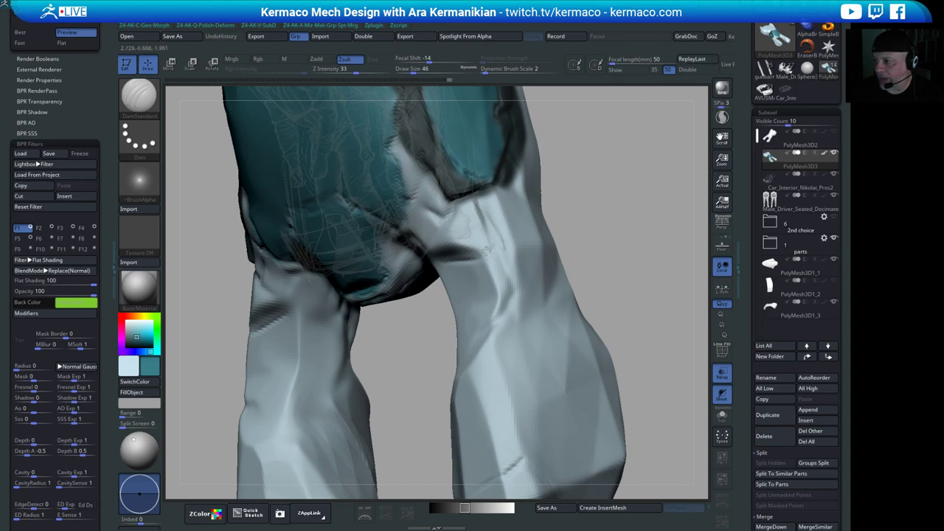
key("shift")
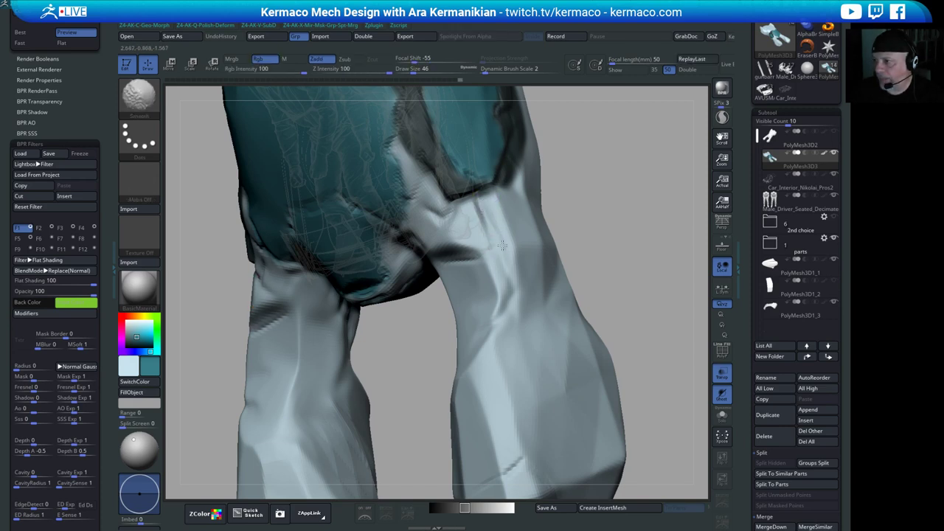
left_click_drag(502, 245, 507, 248, "shift")
mouse_move(621, 281)
left_mouse_down("alt")
mouse_move(599, 251)
mouse_move(625, 238)
mouse_move(619, 294)
left_mouse_up("alt")
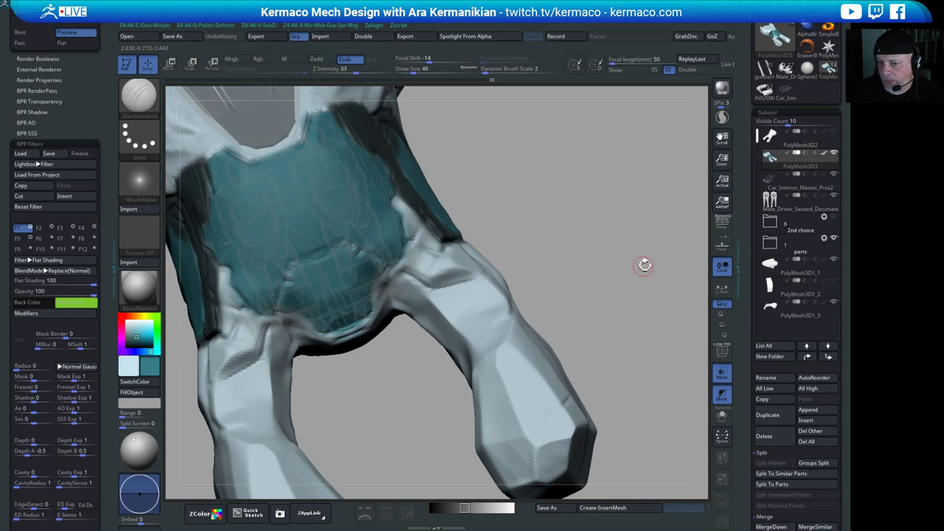
- Clip the prong neck where it meets the canopy's front edge, and smooth the clipped surface
mouse_move(643, 265)
left_mouse_down()
mouse_move(594, 261)
mouse_move(589, 236)
mouse_move(608, 195)
mouse_move(566, 198)
mouse_move(503, 232)
mouse_move(514, 228)
mouse_move(490, 228)
mouse_move(482, 213)
mouse_move(472, 248)
left_mouse_up()
mouse_move(437, 216)
left_mouse_down("ctrl+shift")
mouse_move(506, 263)
mouse_move(455, 277)
left_mouse_up("ctrl+shift")
mouse_move(538, 195)
left_mouse_down()
mouse_move(531, 226)
mouse_move(506, 220)
mouse_move(521, 181)
left_mouse_up()
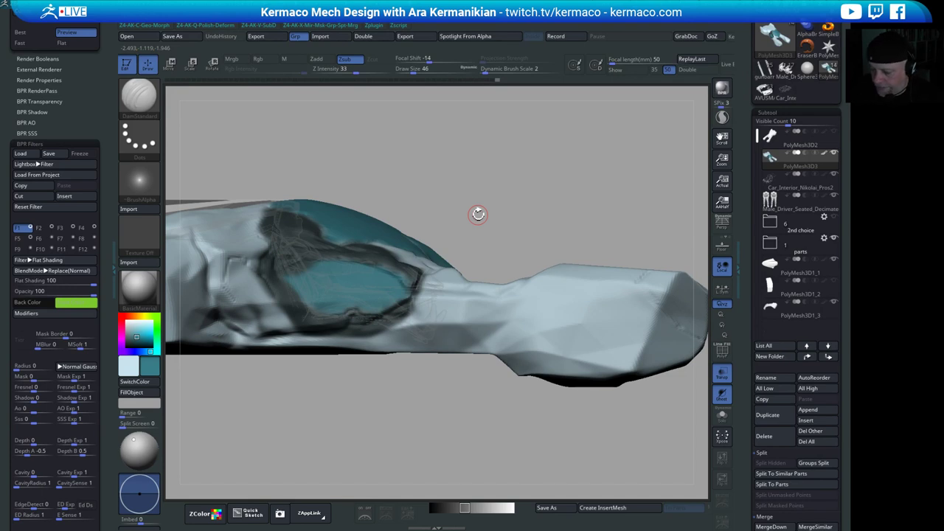
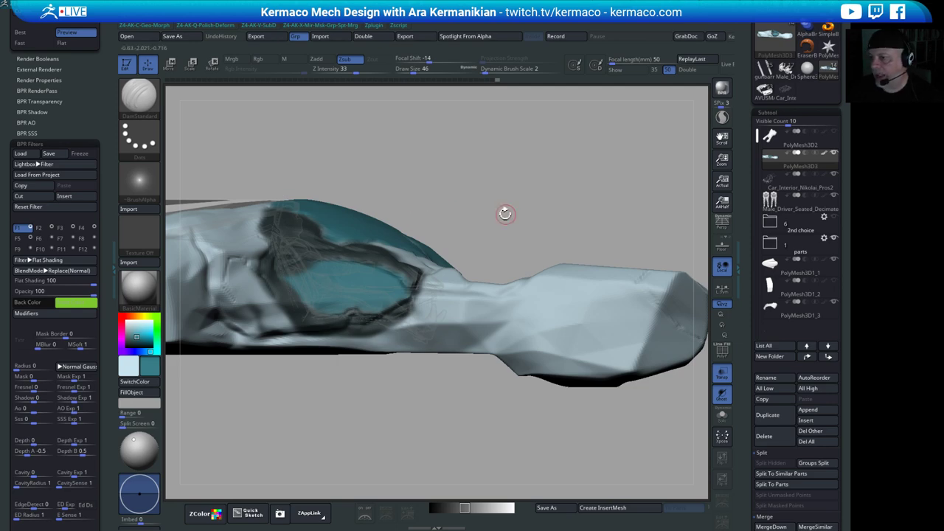
mouse_move(504, 214)
left_mouse_down()
mouse_move(511, 192)
mouse_move(519, 211)
mouse_move(588, 192)
mouse_move(545, 229)
mouse_move(546, 214)
mouse_move(558, 230)
left_mouse_up()
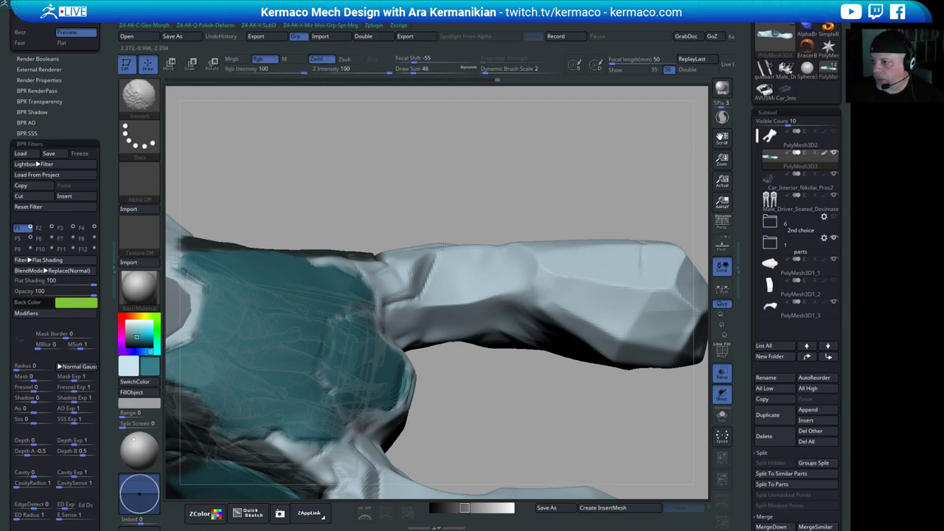
left_click_drag(548, 205, 543, 193, "alt")
mouse_move(543, 193)
left_mouse_down()
mouse_move(526, 198)
mouse_move(530, 188)
mouse_move(533, 199)
left_mouse_up()
left_click_drag(582, 179, 548, 150)
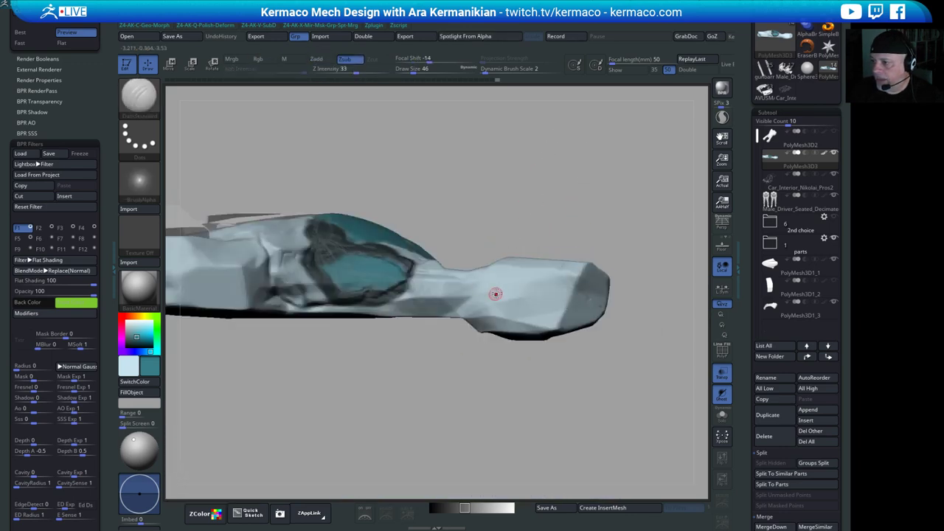
- Clip the prong neck in side view at its transition into the front pod and along its upper edge
mouse_move(471, 260)
left_mouse_down("ctrl+shift")
mouse_move(526, 238)
mouse_move(583, 241)
mouse_move(478, 335)
left_mouse_up("ctrl+shift")
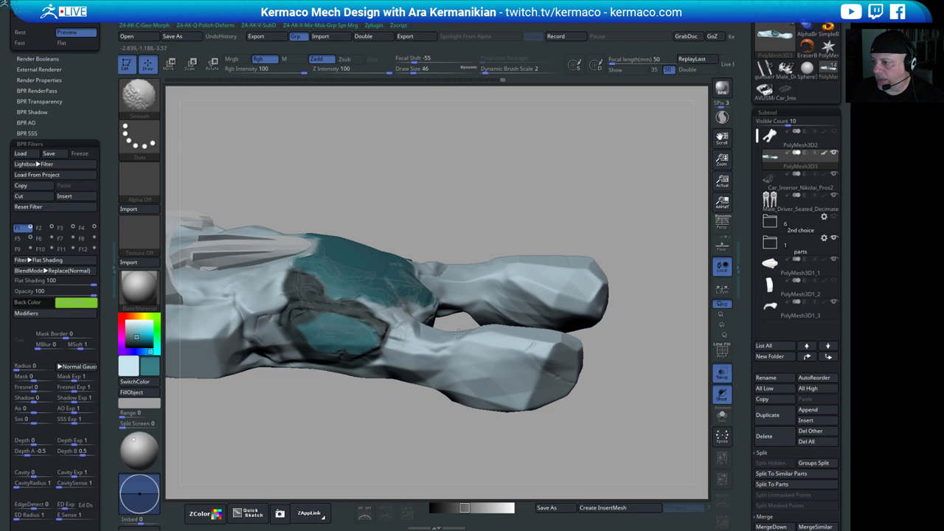
left_click_drag(570, 214, 581, 201, "shift")
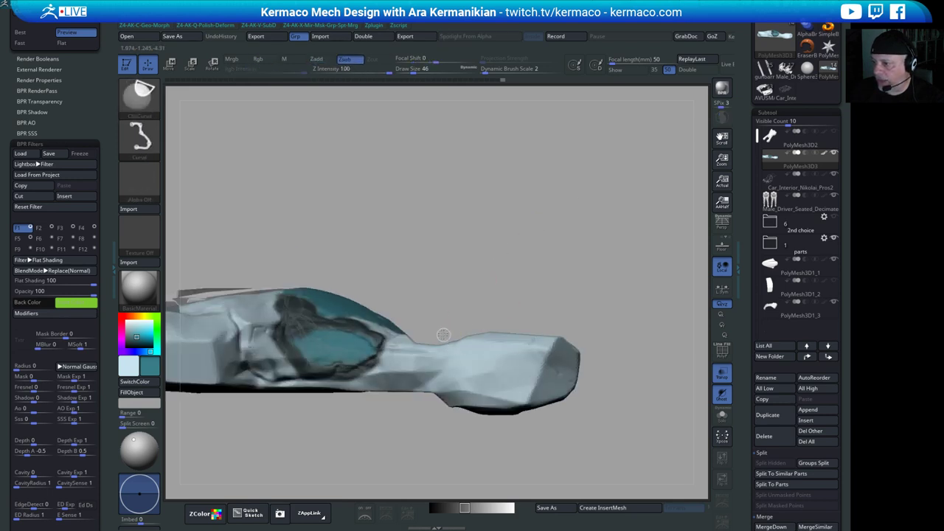
mouse_move(447, 337)
left_mouse_down("ctrl+shift")
mouse_move(538, 305)
mouse_move(552, 319)
mouse_move(583, 320)
mouse_move(523, 337)
left_mouse_up("ctrl+shift")
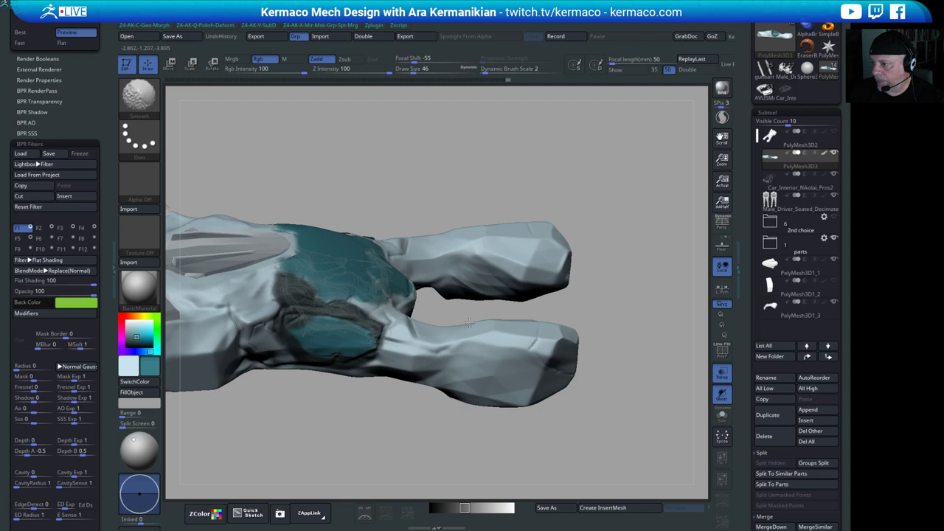
- Smooth the necks and the underside of the front pods at draw size 158
mouse_move(670, 243)
left_mouse_down("alt")
mouse_move(589, 255)
mouse_move(564, 232)
mouse_move(594, 336)
mouse_move(556, 293)
mouse_move(542, 247)
mouse_move(524, 339)
mouse_move(537, 344)
left_mouse_up("alt")
key("s")
left_click_drag(620, 364, 616, 317)
mouse_move(481, 345)
left_mouse_down("shift")
mouse_move(472, 356)
mouse_move(481, 387)
left_mouse_up("shift")
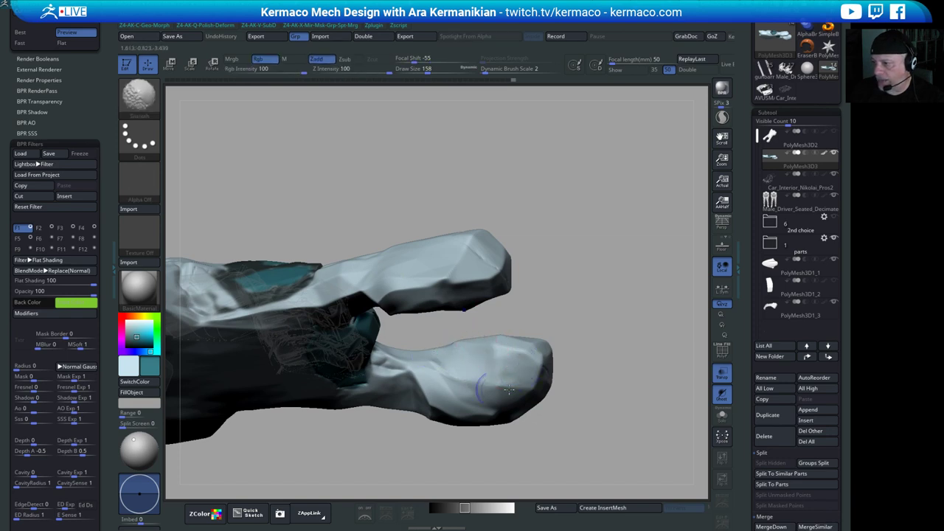
mouse_move(656, 257)
left_mouse_down()
mouse_move(648, 280)
mouse_move(601, 330)
mouse_move(582, 263)
left_mouse_up()
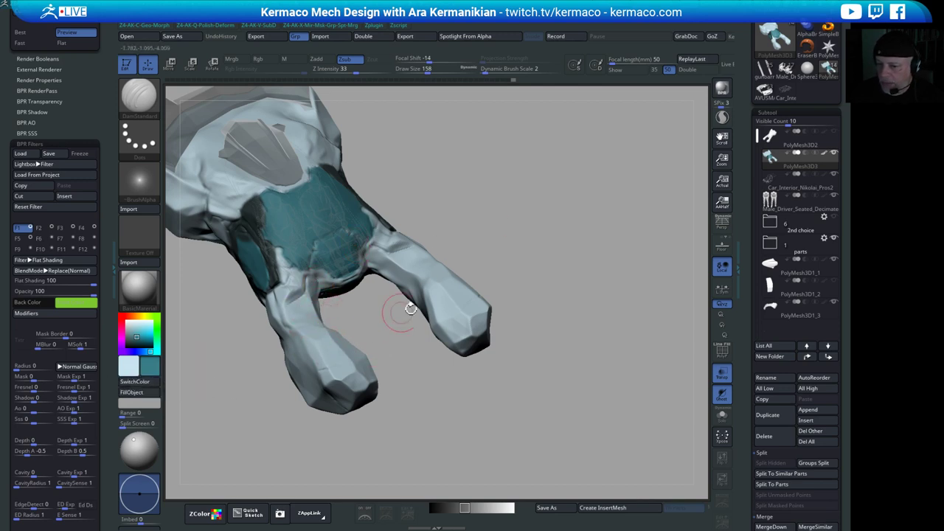
- Examine the body from the front with and without perspective, and check the prongs and pods from above and both sides
left_click_drag(527, 266, 585, 232)
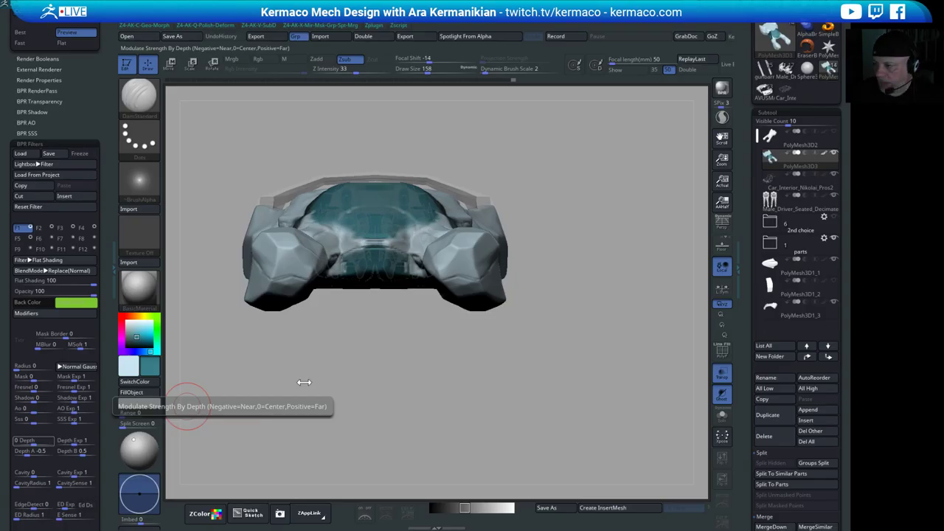
key("p")
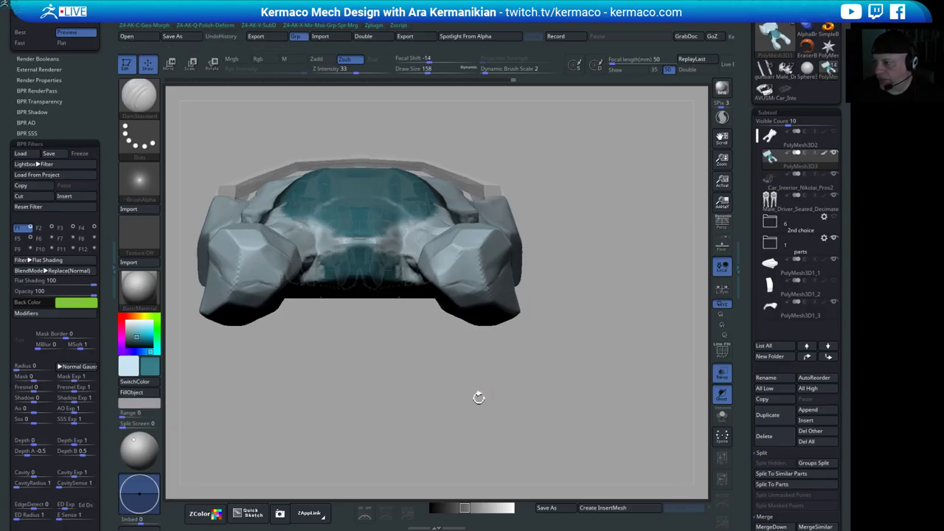
key("p")
left_click_drag(399, 396, 596, 389, "alt")
mouse_move(542, 410)
left_mouse_down("alt")
mouse_move(529, 427)
mouse_move(544, 417)
left_mouse_up("alt")
mouse_move(423, 401)
left_mouse_down("alt")
mouse_move(569, 392)
mouse_move(518, 447)
mouse_move(548, 420)
mouse_move(616, 392)
mouse_move(628, 419)
left_mouse_up("alt")
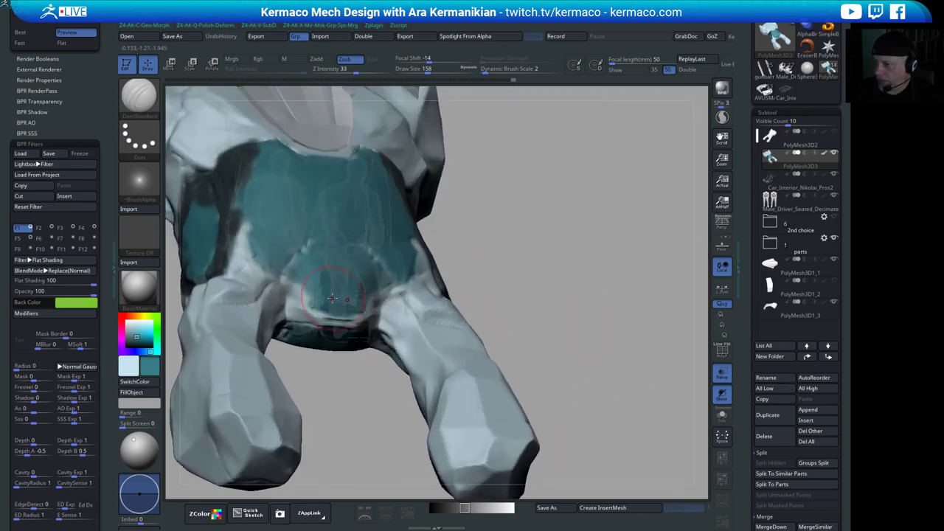
mouse_move(588, 295)
left_mouse_down("alt")
mouse_move(572, 260)
mouse_move(565, 293)
mouse_move(583, 320)
mouse_move(576, 311)
mouse_move(596, 312)
mouse_move(575, 303)
mouse_move(594, 281)
mouse_move(601, 292)
mouse_move(590, 244)
mouse_move(592, 287)
left_mouse_up("alt")
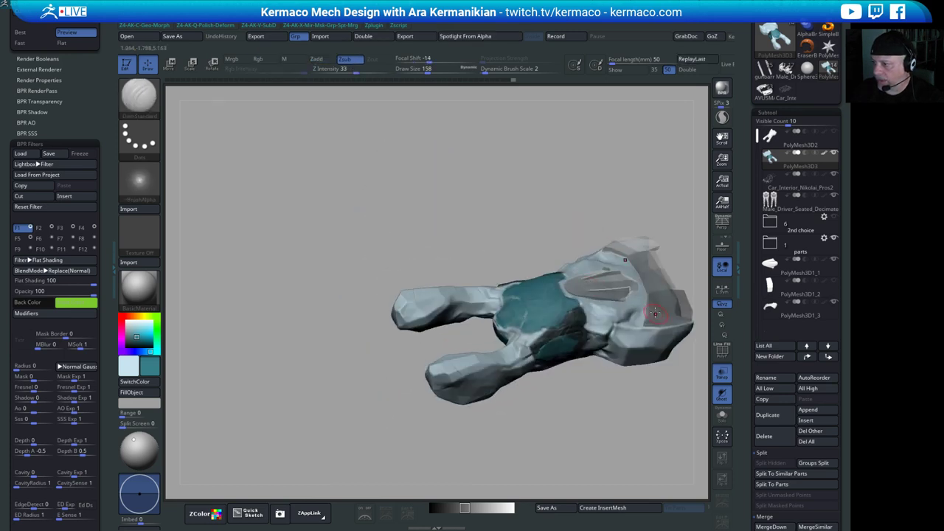
left_click_drag(557, 196, 397, 191, "alt")
left_click_drag(616, 282, 488, 176)
left_click_drag(523, 202, 581, 328)
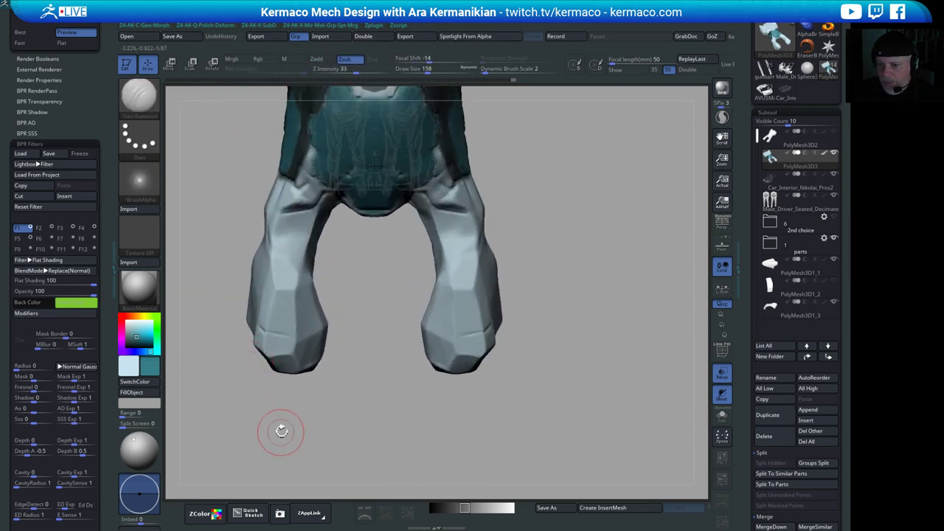
left_click_drag(349, 422, 389, 400, "alt")
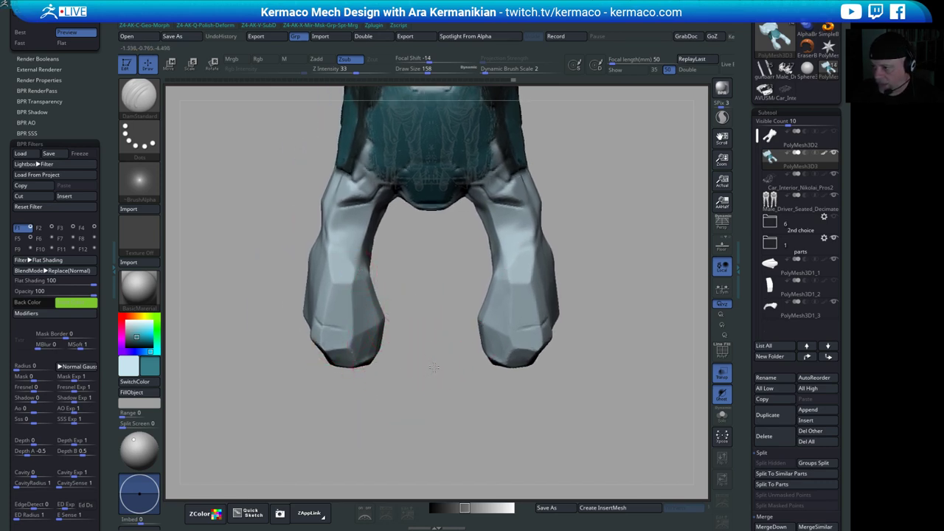
left_click_drag(434, 362, 393, 320)
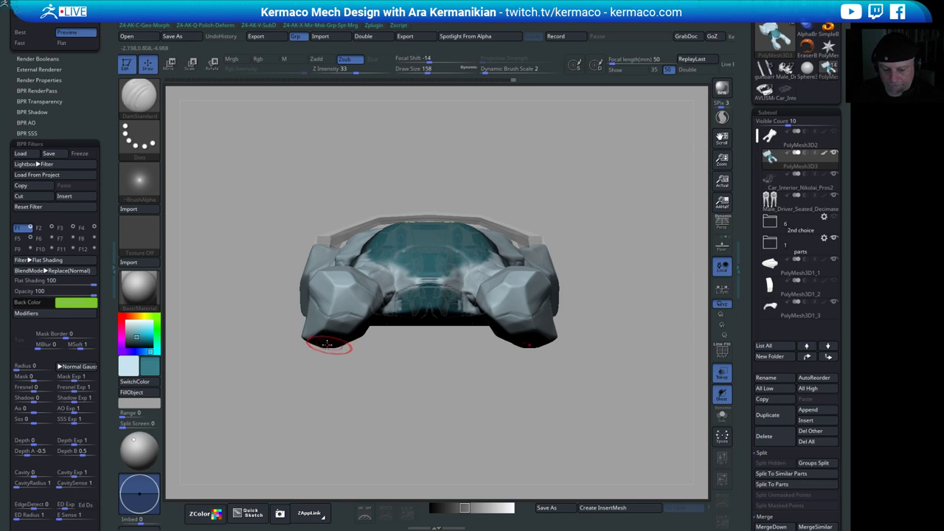
- Reshape the outer lower sides of the front pods from the front with the Move brush at draw size 228
left_click_drag(384, 362, 405, 371)
key("s")
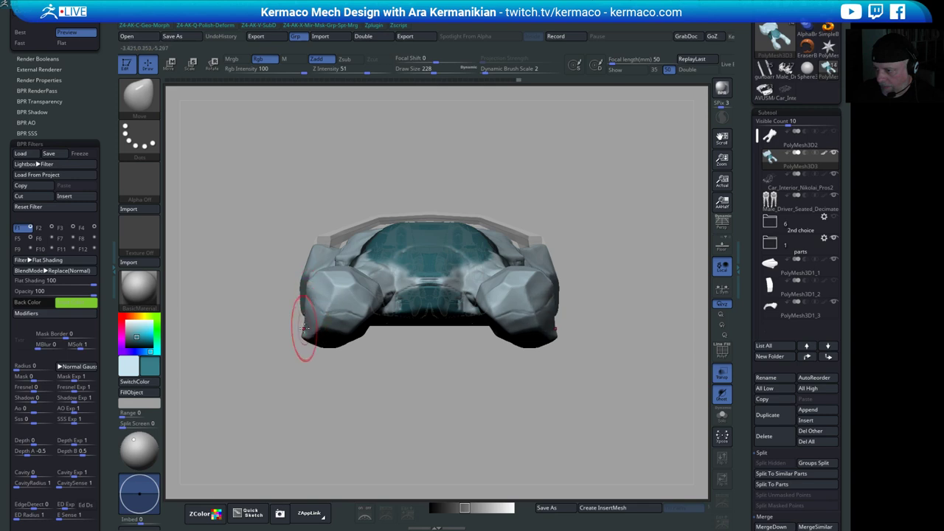
mouse_move(295, 332)
left_mouse_down()
mouse_move(290, 358)
mouse_move(322, 413)
mouse_move(382, 417)
left_mouse_up()
- Clip the lower corners of the front pods in front view
mouse_move(379, 277)
left_mouse_down("ctrl+shift")
mouse_move(277, 373)
mouse_move(254, 376)
left_mouse_up("ctrl+shift")
mouse_move(450, 358)
left_mouse_down()
mouse_move(262, 337)
mouse_move(298, 324)
left_mouse_up()
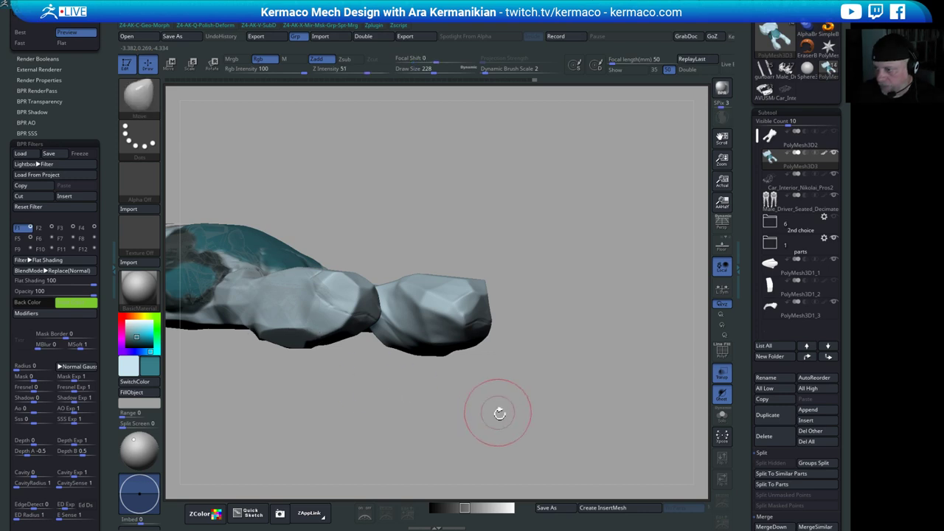
mouse_move(497, 412)
left_mouse_down()
mouse_move(485, 400)
mouse_move(441, 404)
mouse_move(466, 368)
mouse_move(450, 372)
left_mouse_up()
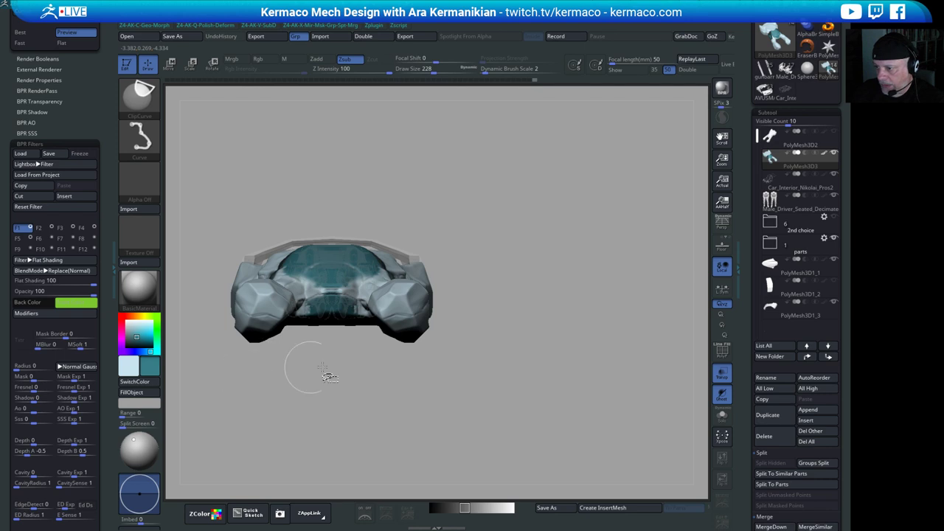
mouse_move(538, 356)
left_mouse_down("ctrl+shift")
mouse_move(322, 356)
mouse_move(318, 340)
left_mouse_up("ctrl+shift")
mouse_move(491, 364)
left_mouse_down()
mouse_move(469, 356)
mouse_move(320, 379)
mouse_move(443, 377)
mouse_move(406, 362)
mouse_move(197, 359)
mouse_move(239, 337)
left_mouse_up()
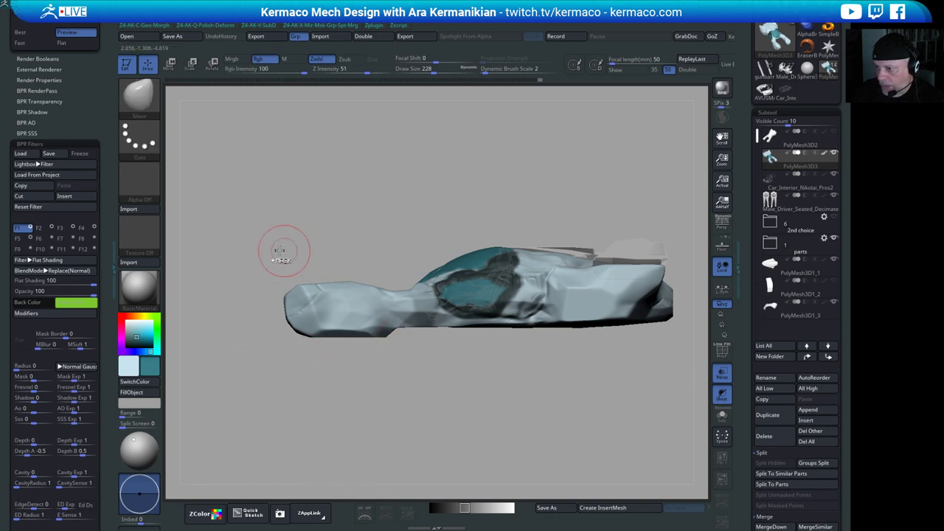
- Mask everything except the undersides of the front pods in side view, and move the unmasked undersides slightly down
mouse_move(185, 238)
left_mouse_down("ctrl")
mouse_move(489, 273)
mouse_move(763, 328)
mouse_move(679, 333)
left_mouse_up("ctrl")
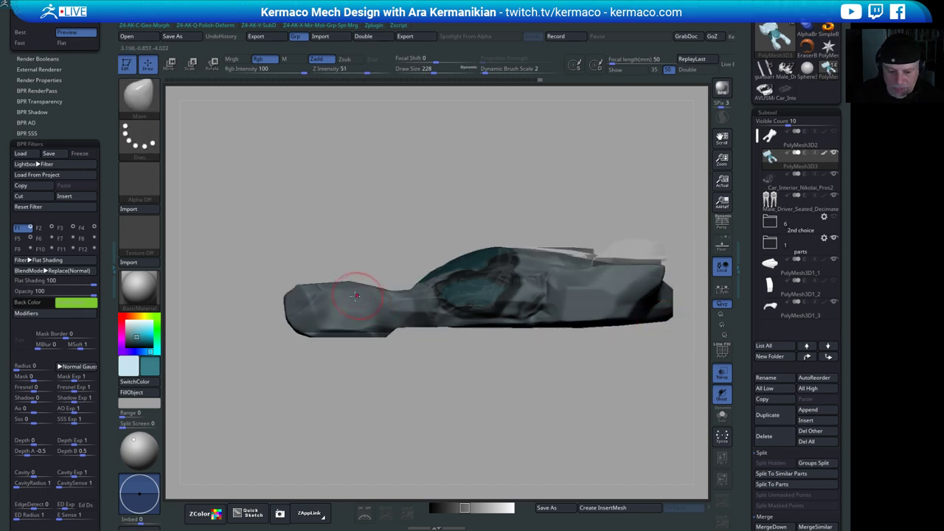
key("w")
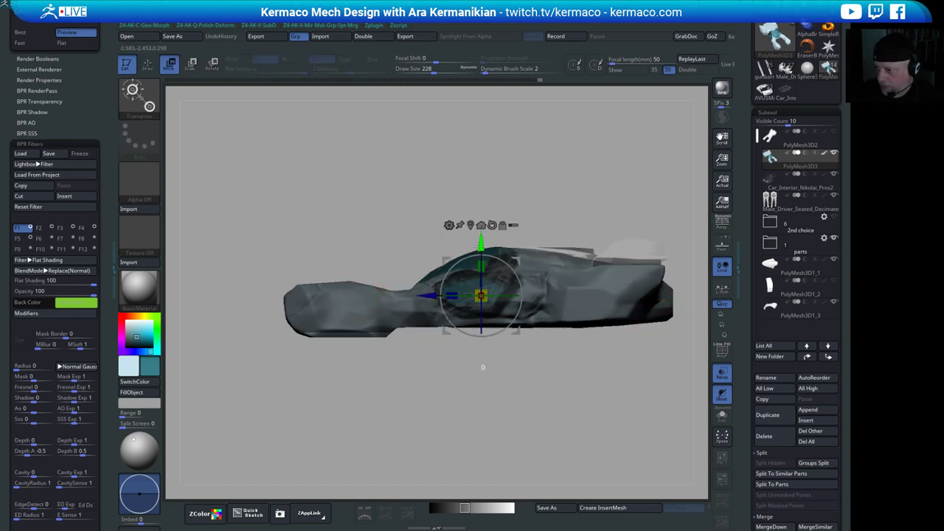
left_click_drag(479, 246, 479, 250)
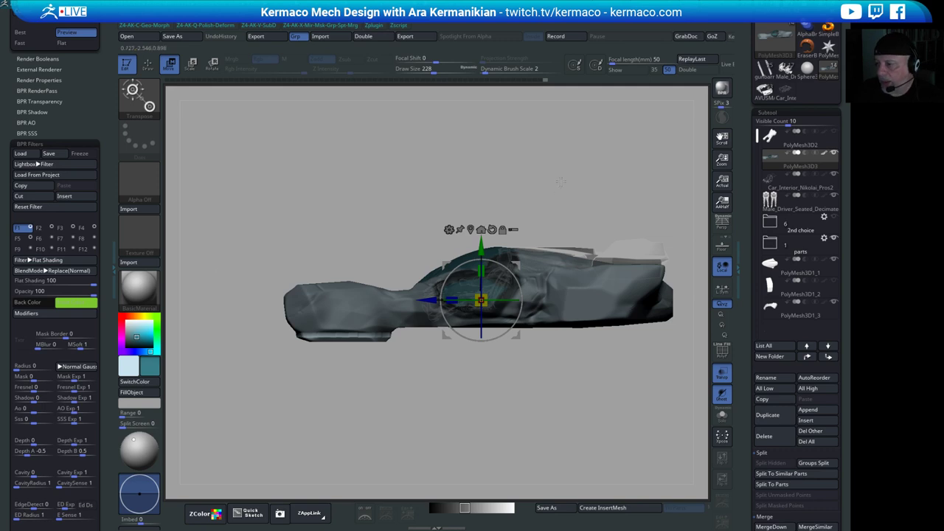
key("q")
left_click_drag(472, 147, 516, 152)
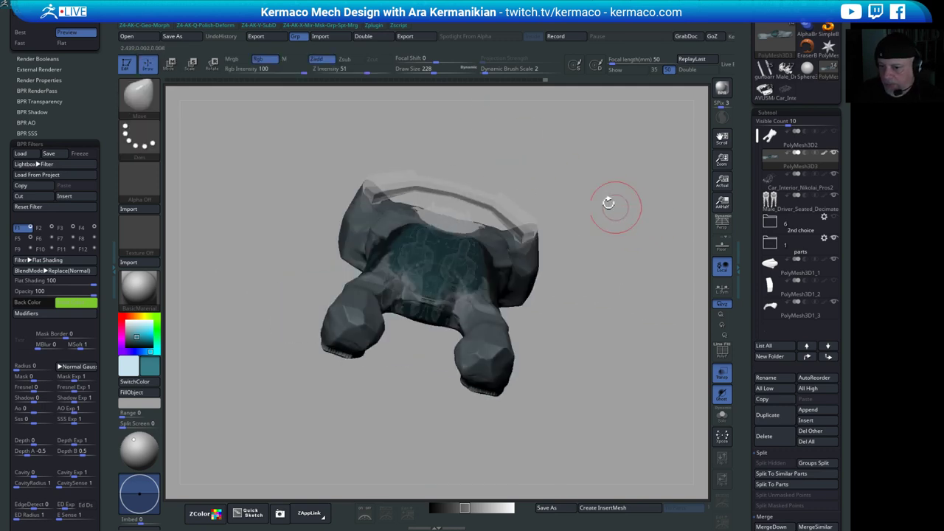
left_click_drag(624, 119, 400, 158)
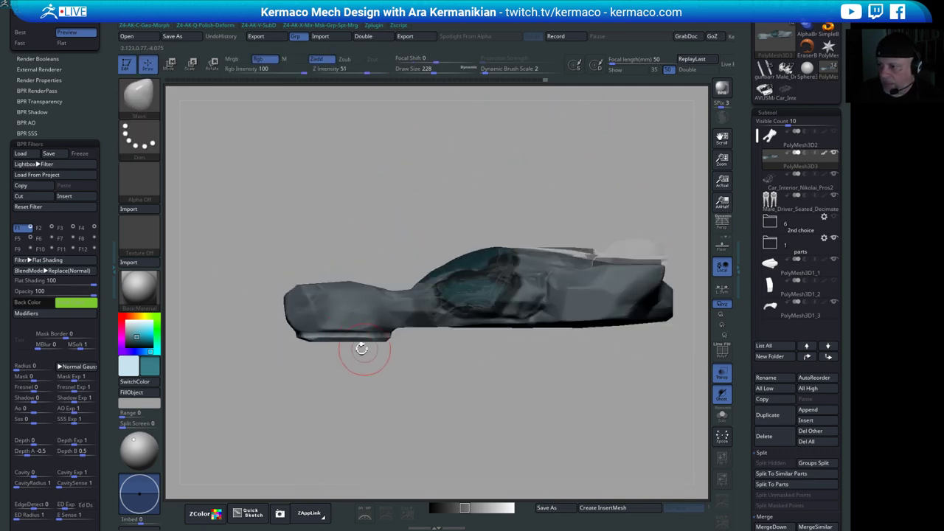
- Clear the mask and smooth the stretched lower sides of the front pods at draw size 124
key("shift")
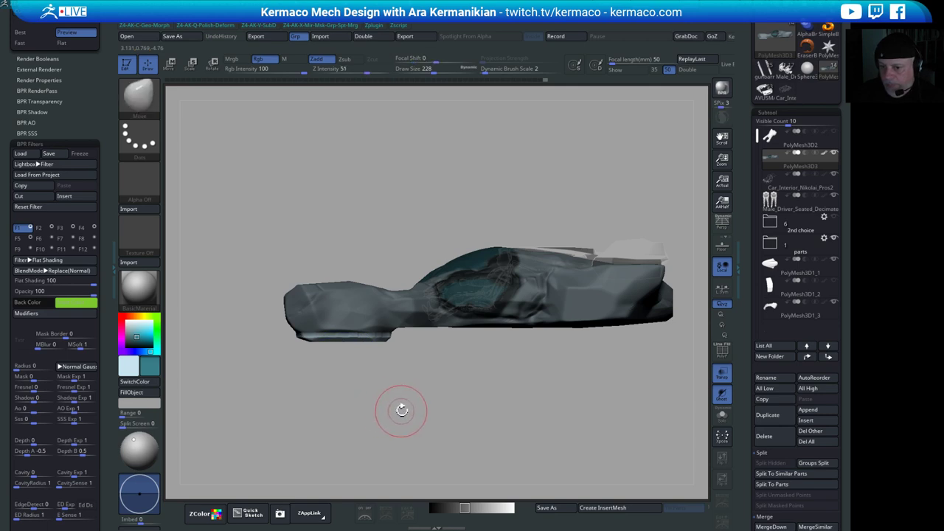
key("s")
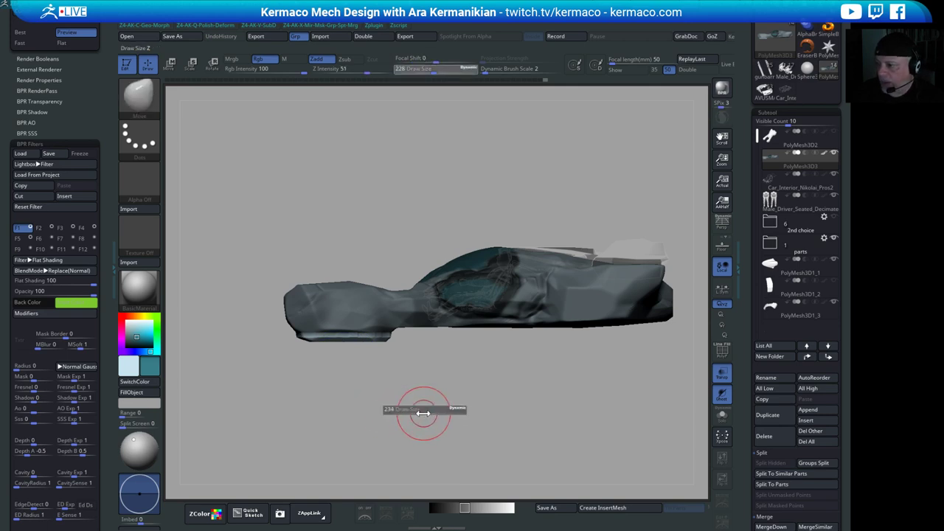
mouse_move(422, 413)
left_mouse_down()
mouse_move(413, 411)
mouse_move(455, 382)
mouse_move(421, 336)
left_mouse_up()
left_click_drag(337, 300, 365, 310, "shift")
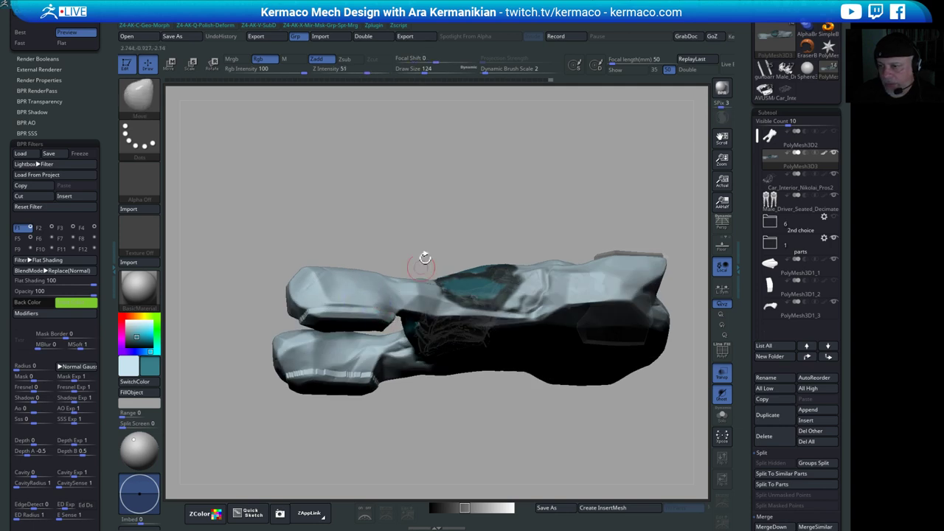
left_click_drag(423, 257, 402, 219)
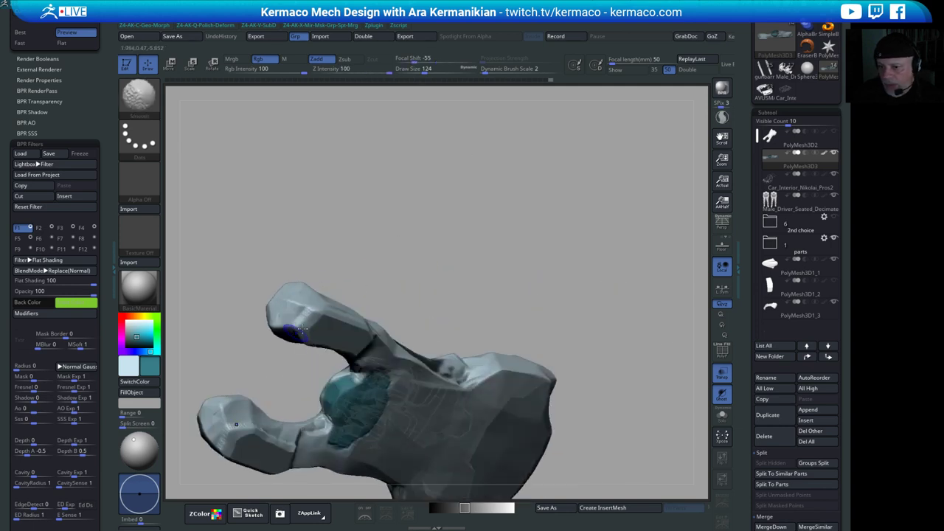
left_click_drag(488, 255, 510, 304)
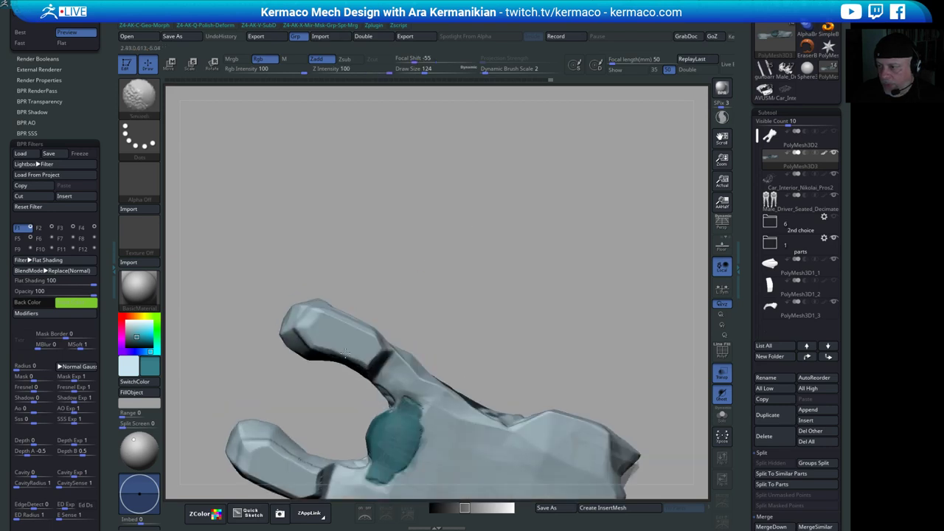
right_click_drag(387, 353, 369, 332)
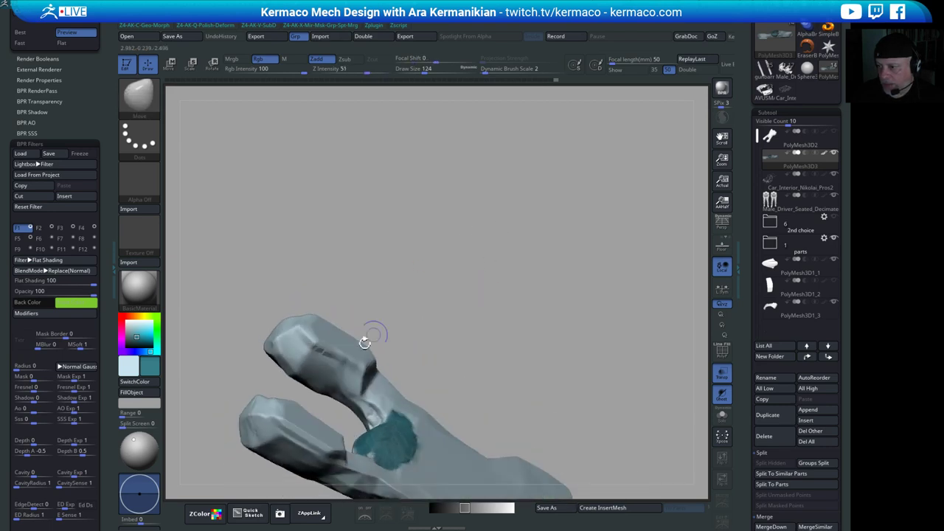
key("ctrl")
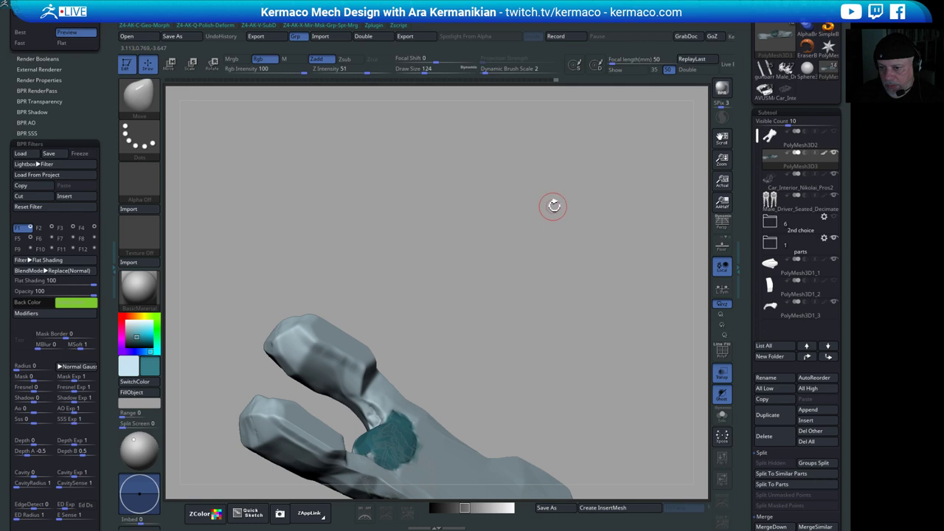
mouse_move(554, 205)
right_mouse_down()
mouse_move(572, 191)
mouse_move(402, 373)
right_mouse_up()
- Clip the front pods in side view and smooth their clipped edges
key("shift")
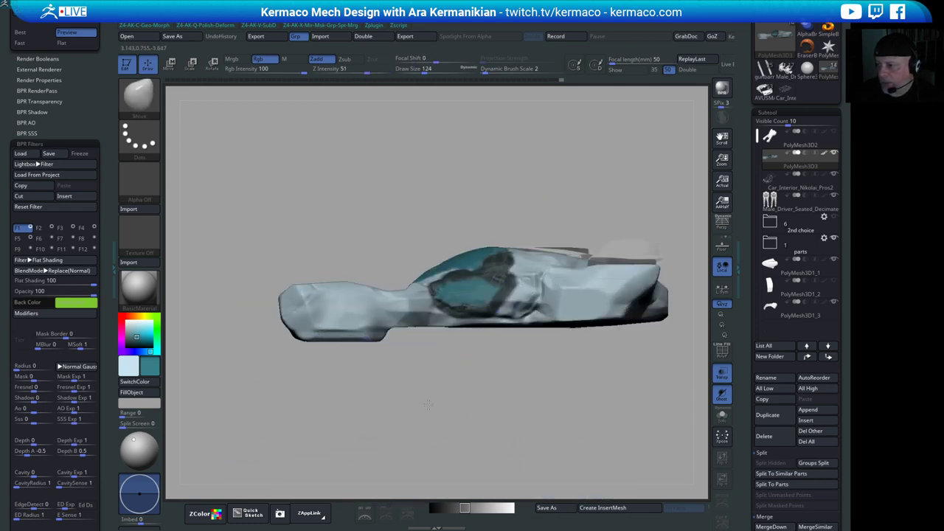
left_click_drag(429, 402, 463, 395, "shift")
mouse_move(371, 246)
left_mouse_down("ctrl+shift")
mouse_move(331, 395)
mouse_move(275, 398)
left_mouse_up("ctrl+shift")
mouse_move(484, 360)
left_mouse_down()
mouse_move(394, 388)
mouse_move(502, 388)
left_mouse_up()
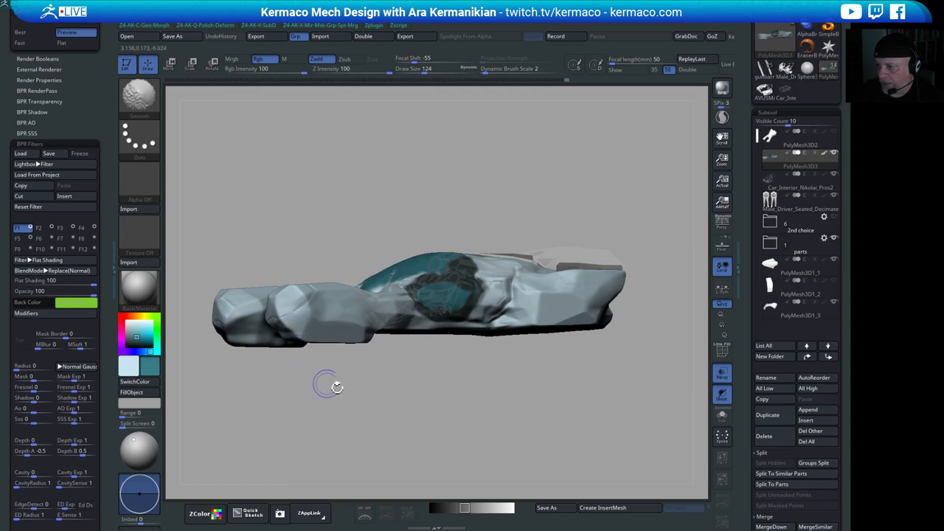
mouse_move(337, 387)
left_mouse_down()
mouse_move(405, 422)
mouse_move(363, 418)
mouse_move(333, 366)
mouse_move(347, 334)
left_mouse_up()
- Reshape the lower rear corner of the front pods with the Move brush at draw size 234
key("s")
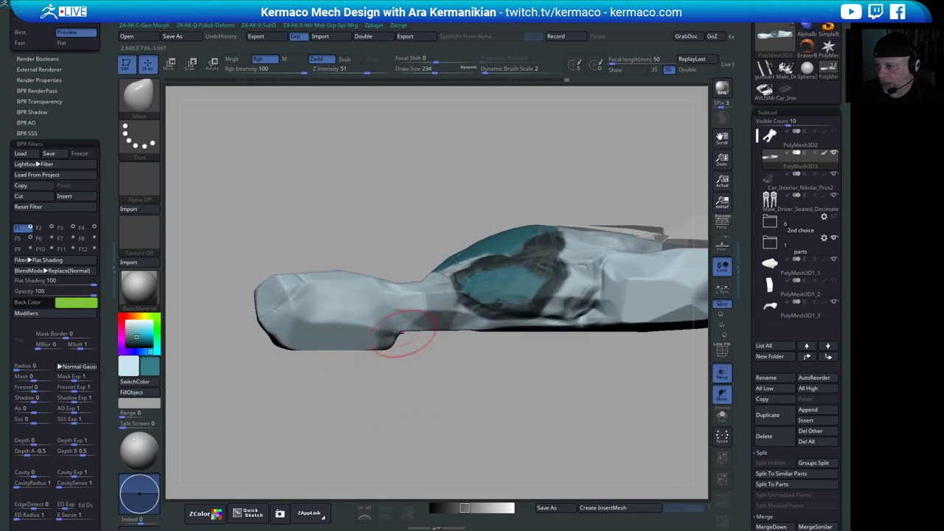
mouse_move(406, 360)
left_mouse_down()
mouse_move(447, 368)
mouse_move(378, 348)
mouse_move(653, 297)
mouse_move(568, 295)
left_mouse_up()
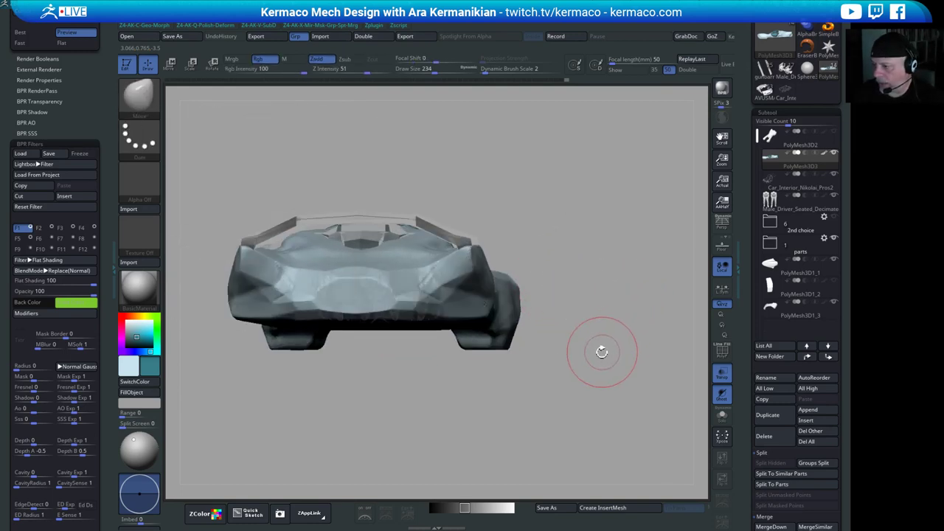
left_click_drag(601, 352, 618, 293)
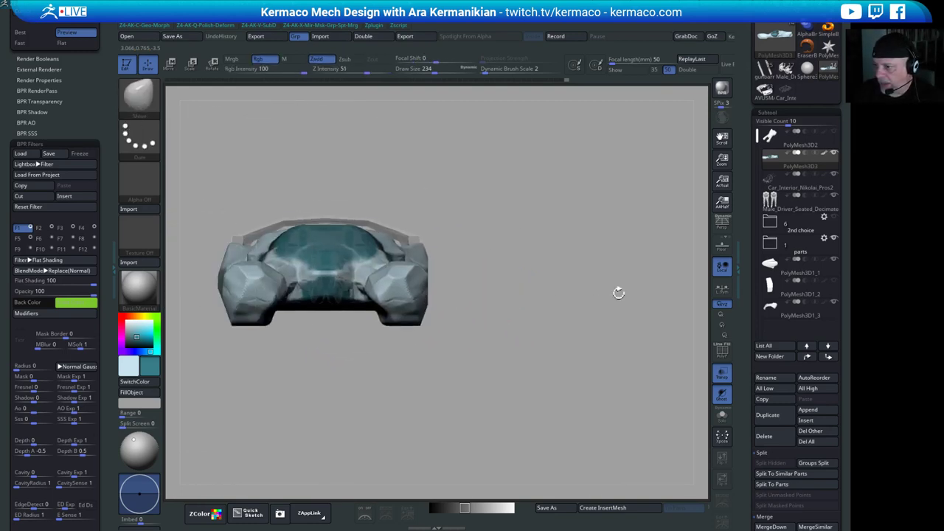
- Clip the inner lower edges of the front pods in front view, and smooth the pods at draw size 120
mouse_move(514, 320)
left_mouse_down("alt")
mouse_move(533, 305)
mouse_move(474, 316)
mouse_move(422, 306)
left_mouse_up("alt")
key("s")
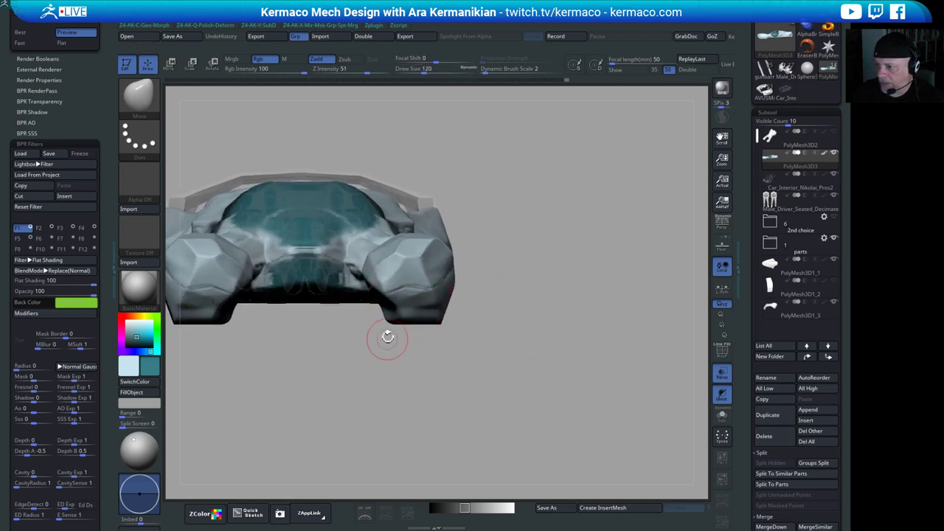
mouse_move(441, 356)
left_mouse_down("ctrl+shift")
mouse_move(364, 315)
mouse_move(376, 303)
left_mouse_up("ctrl+shift")
mouse_move(556, 382)
left_mouse_down()
mouse_move(519, 344)
mouse_move(536, 366)
mouse_move(524, 354)
mouse_move(536, 355)
mouse_move(579, 314)
mouse_move(552, 269)
mouse_move(562, 284)
mouse_move(394, 342)
left_mouse_up()
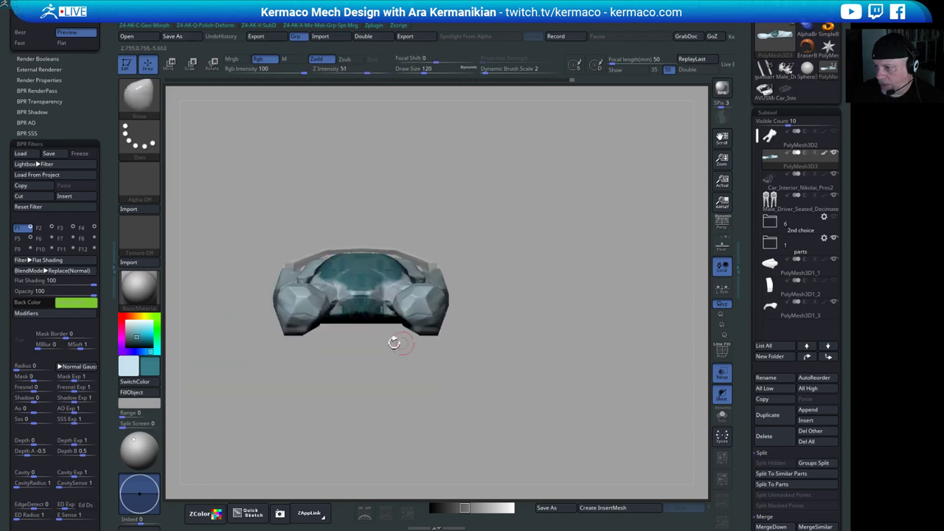
left_click_drag(487, 360, 419, 330)
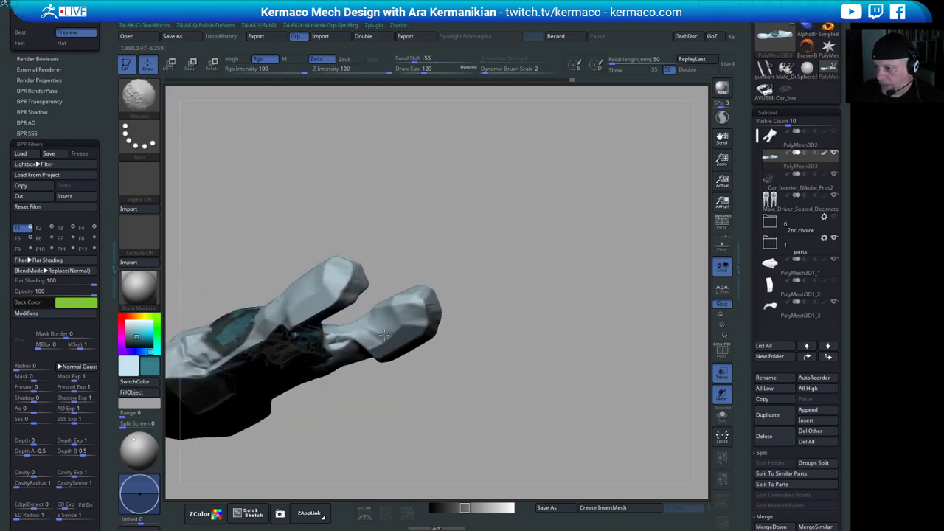
mouse_move(527, 339)
left_mouse_down()
mouse_move(487, 287)
mouse_move(512, 306)
mouse_move(544, 308)
mouse_move(575, 281)
mouse_move(552, 292)
mouse_move(550, 317)
mouse_move(489, 311)
mouse_move(518, 283)
mouse_move(512, 350)
mouse_move(537, 308)
mouse_move(509, 255)
mouse_move(545, 297)
left_mouse_up()
left_click_drag(521, 354, 503, 238)
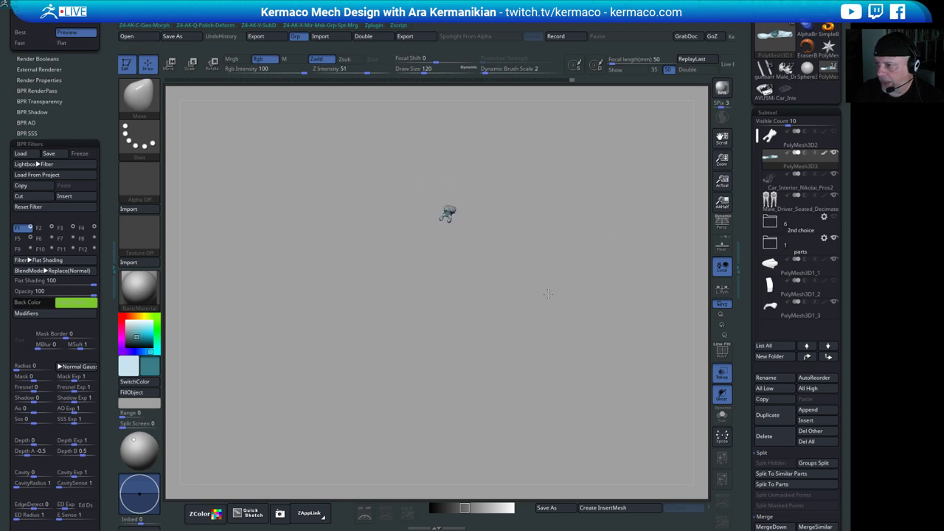
- Clip the lower rear corner and underside of the front pods in side view, and smooth the result
left_click_drag(478, 325, 444, 340)
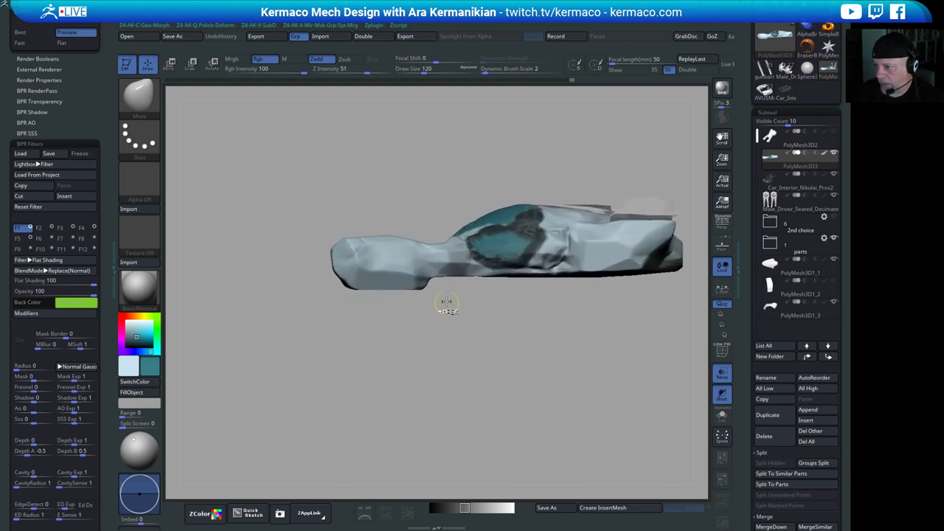
mouse_move(451, 296)
left_mouse_down("ctrl+shift")
mouse_move(354, 325)
mouse_move(338, 309)
mouse_move(355, 324)
left_mouse_up("ctrl+shift")
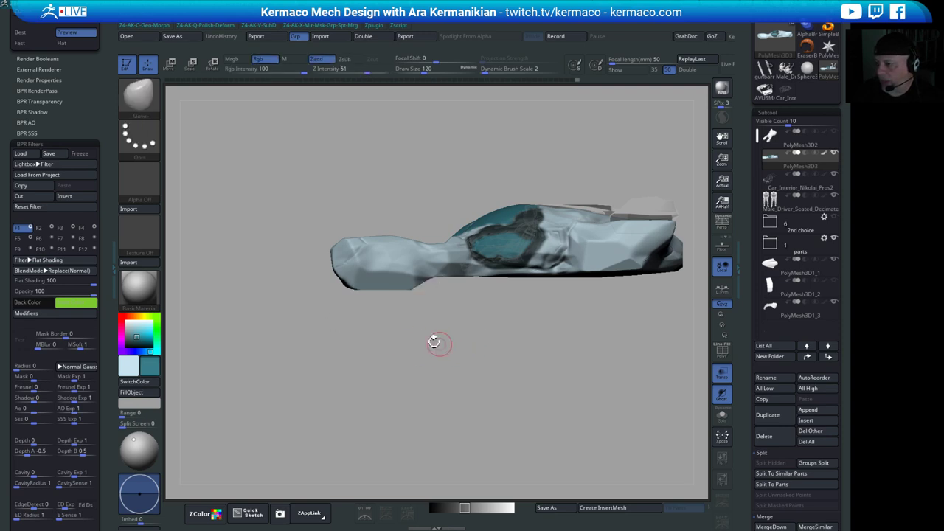
mouse_move(466, 354)
left_mouse_down("ctrl+shift")
mouse_move(302, 305)
mouse_move(304, 288)
mouse_move(290, 319)
mouse_move(306, 274)
left_mouse_up("ctrl+shift")
mouse_move(425, 365)
left_mouse_down()
mouse_move(412, 258)
mouse_move(363, 251)
left_mouse_up()
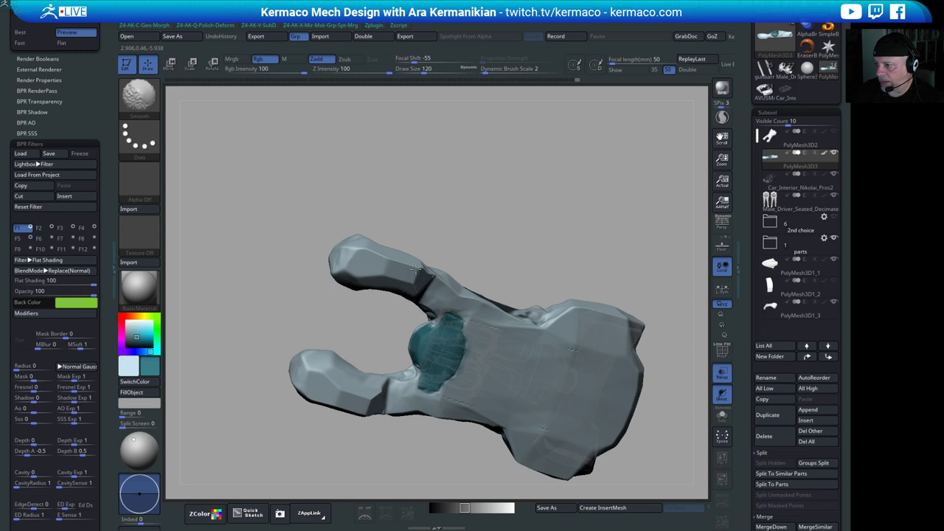
mouse_move(415, 269)
left_mouse_down()
mouse_move(570, 213)
mouse_move(533, 192)
left_mouse_up()
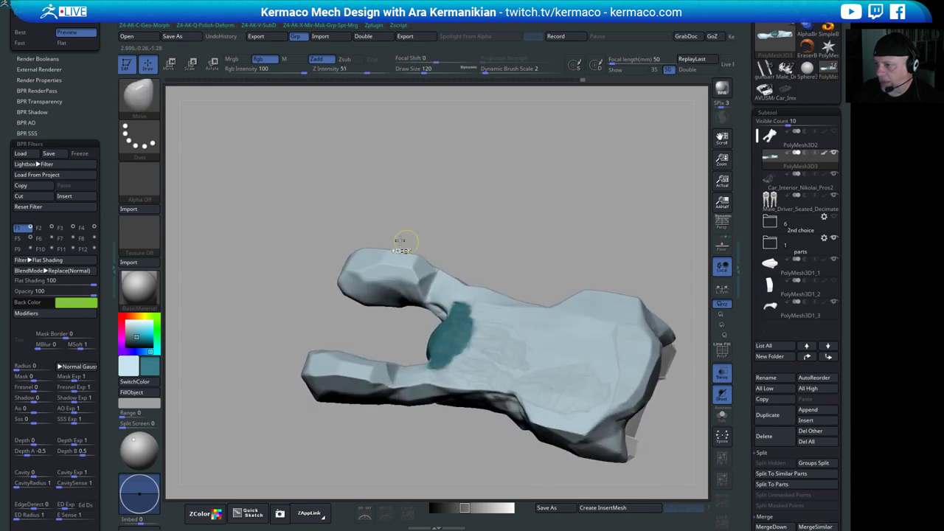
- Clip the outer rear corner of the front pods from below, redoing the first cut, and smooth the clipped surface
mouse_move(378, 226)
left_mouse_down("ctrl+shift")
mouse_move(442, 264)
mouse_move(499, 261)
mouse_move(486, 259)
mouse_move(502, 256)
mouse_move(472, 225)
left_mouse_up("ctrl+shift")
key("ctrl+z")
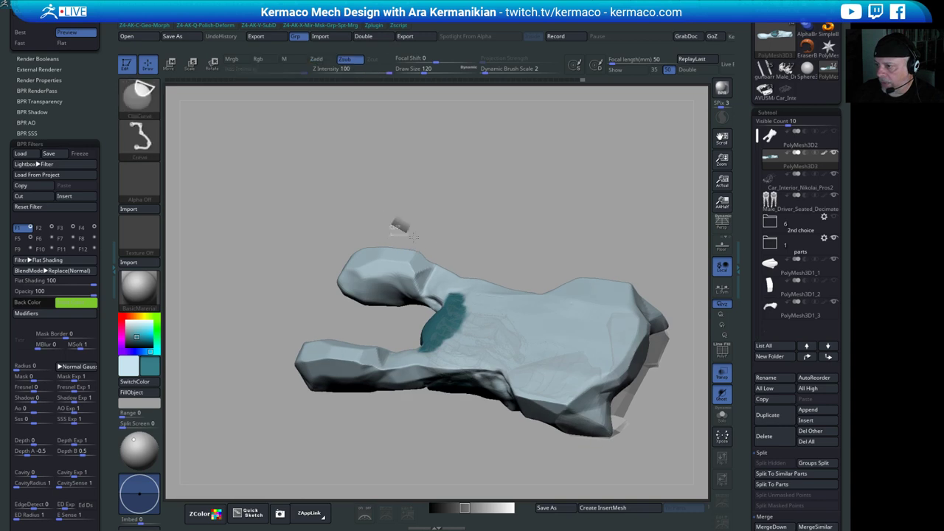
left_click_drag(393, 223, 456, 264, "ctrl+shift")
mouse_move(521, 210)
left_mouse_down()
mouse_move(516, 275)
mouse_move(439, 301)
mouse_move(449, 275)
left_mouse_up()
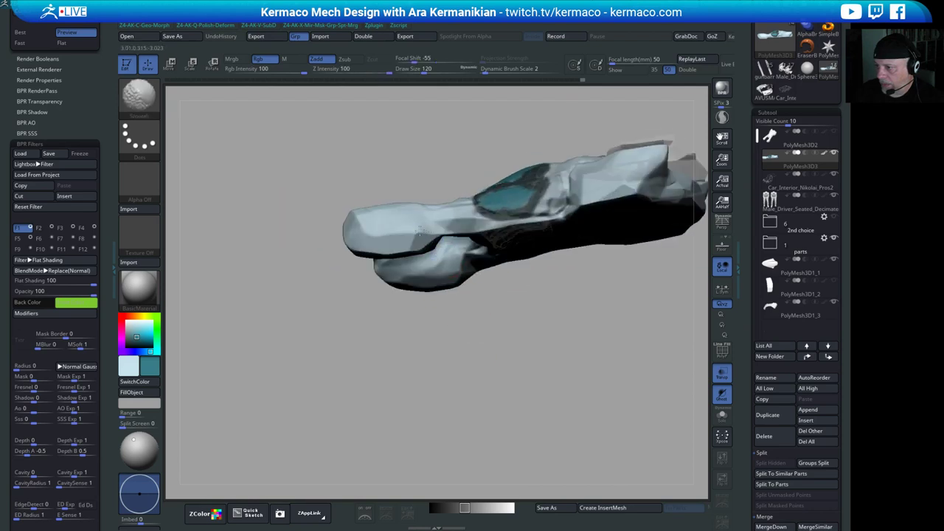
mouse_move(368, 284)
left_mouse_down()
mouse_move(394, 349)
mouse_move(471, 373)
mouse_move(491, 320)
mouse_move(561, 363)
mouse_move(594, 280)
mouse_move(578, 287)
left_mouse_up()
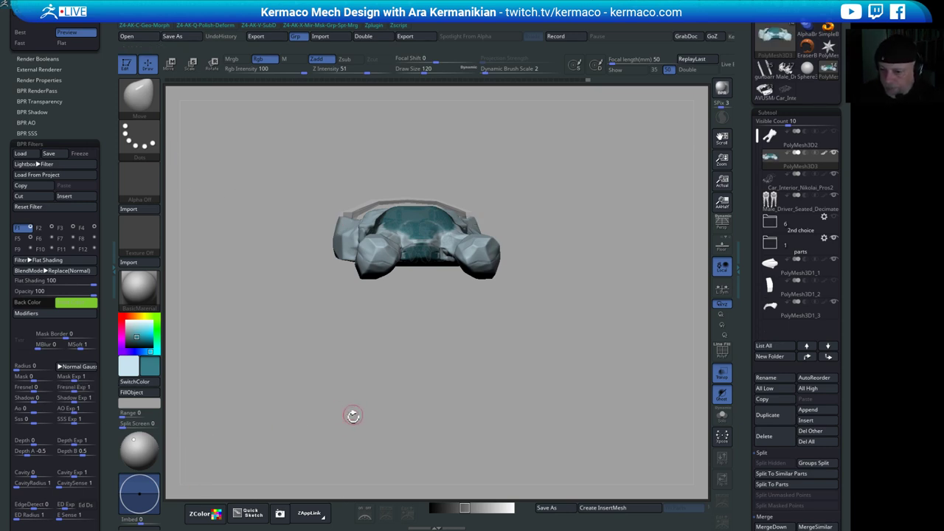
- Examine the reshaped pods and prongs from the front and from above
left_click_drag(488, 378, 457, 384)
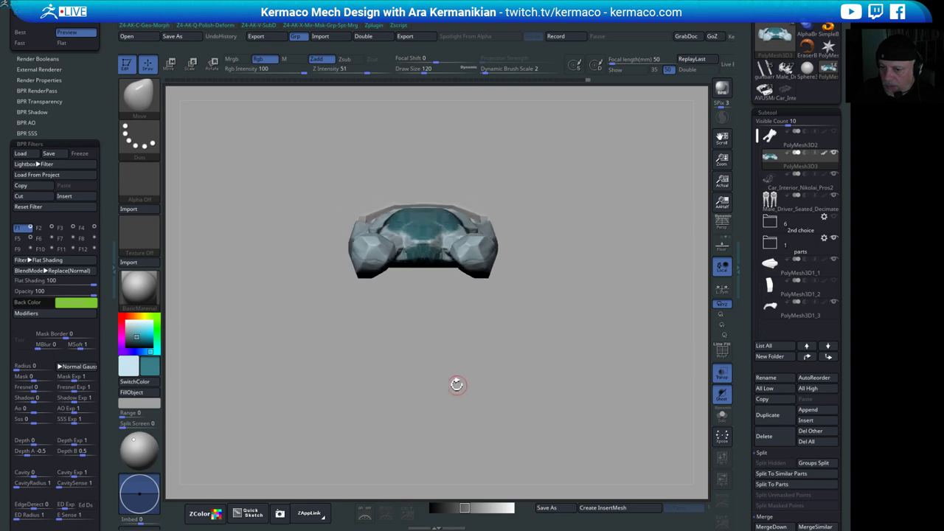
left_click_drag(495, 344, 579, 428, "alt")
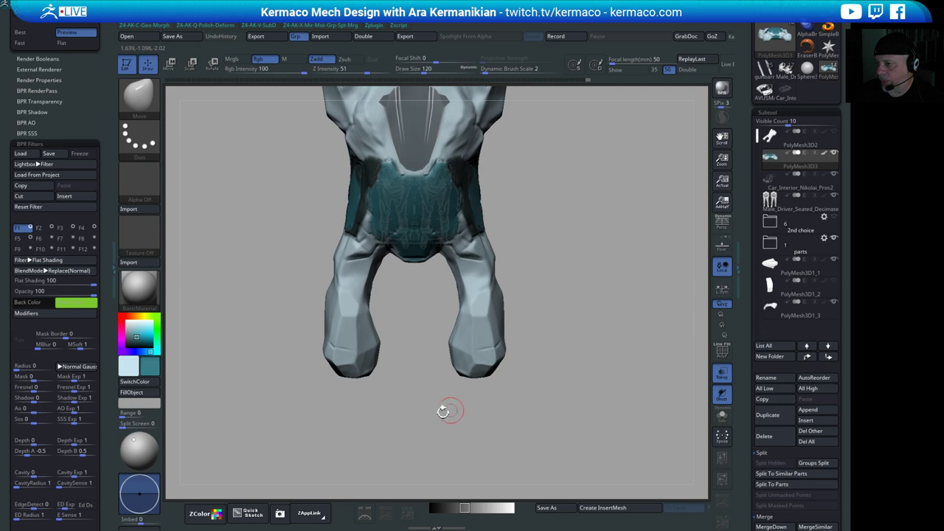
left_click_drag(425, 425, 451, 394, "alt")
left_click_drag(603, 380, 495, 301)
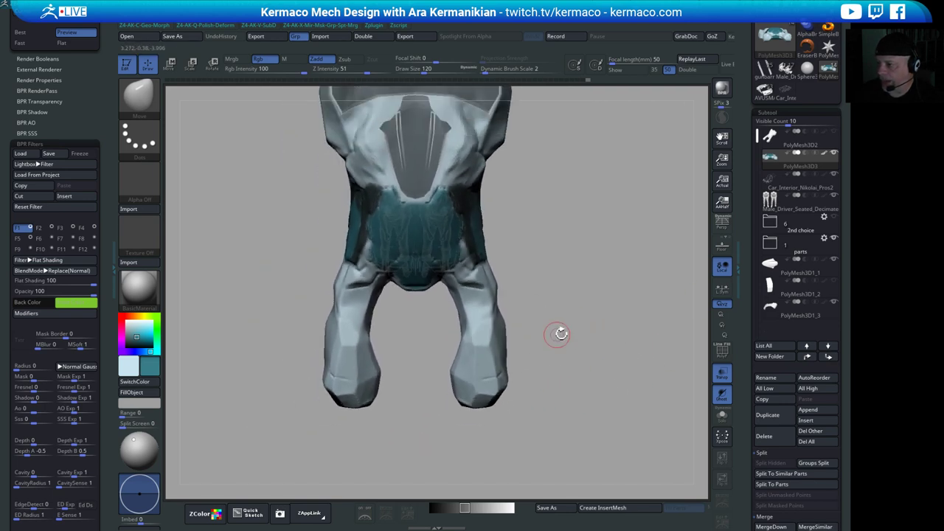
- Smooth the inner contour of the prong necks and check their profile from above and from the side
left_click_drag(562, 332, 657, 339, "alt")
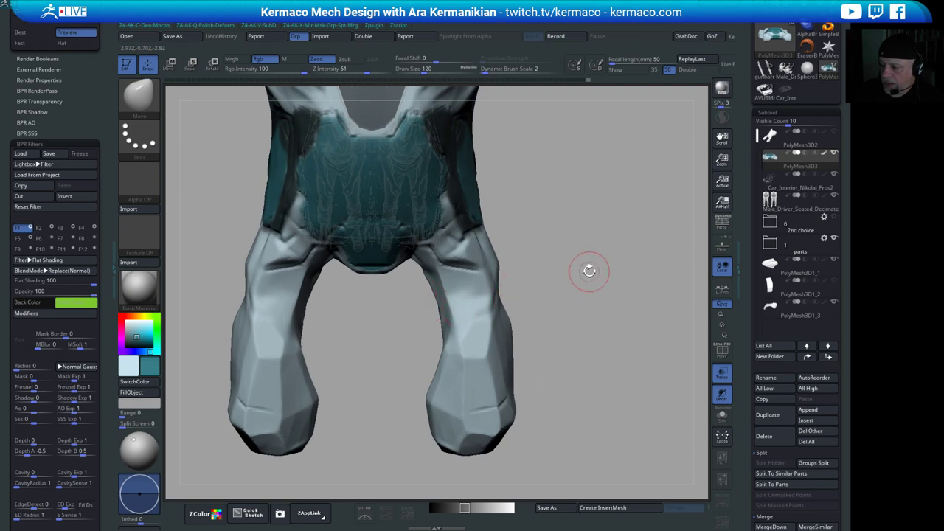
key("ctrl+q")
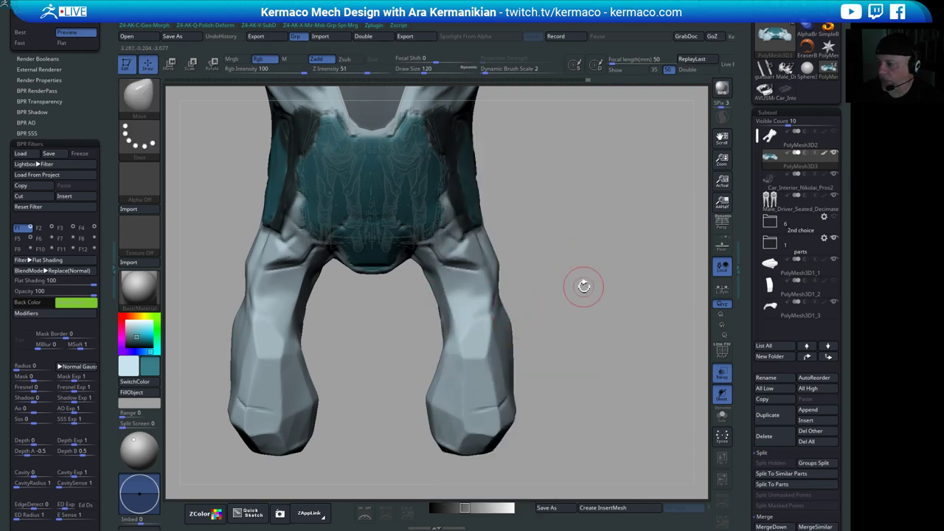
key("ctrl+q")
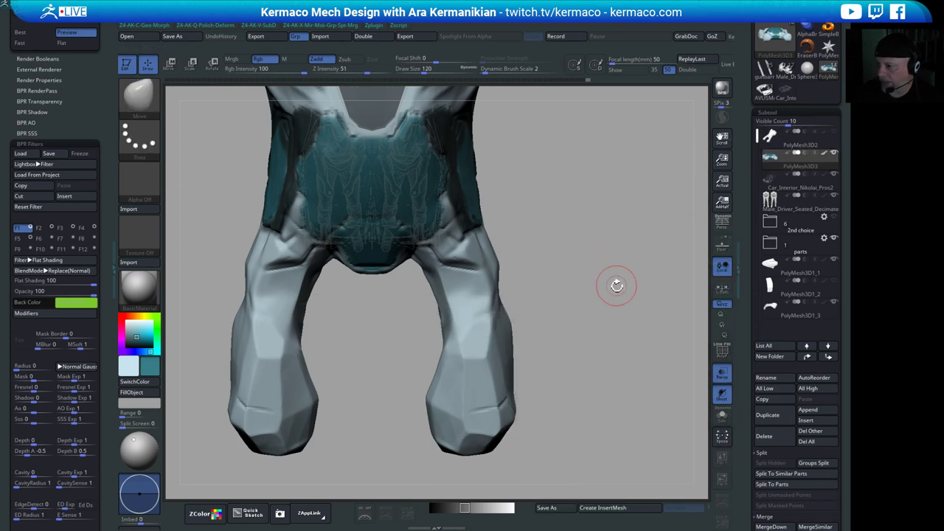
left_click_drag(599, 241, 578, 248)
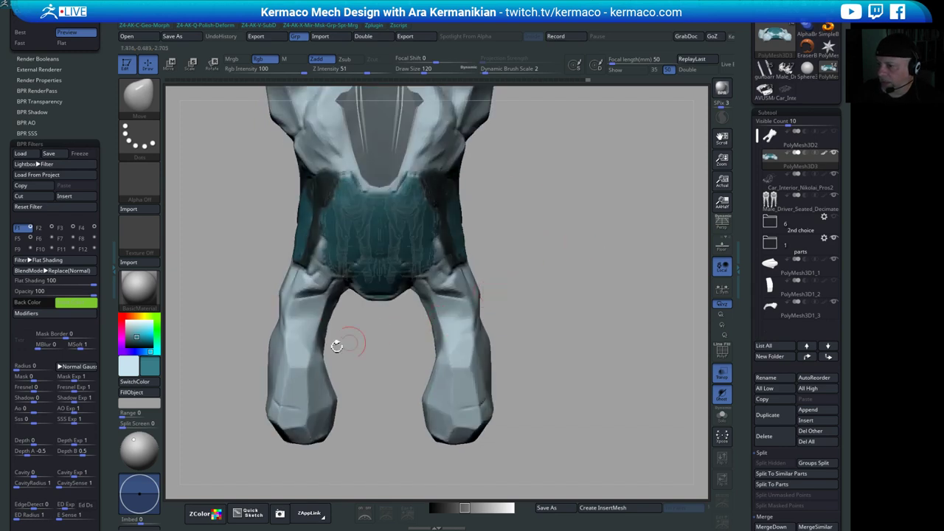
left_click_drag(336, 346, 480, 316)
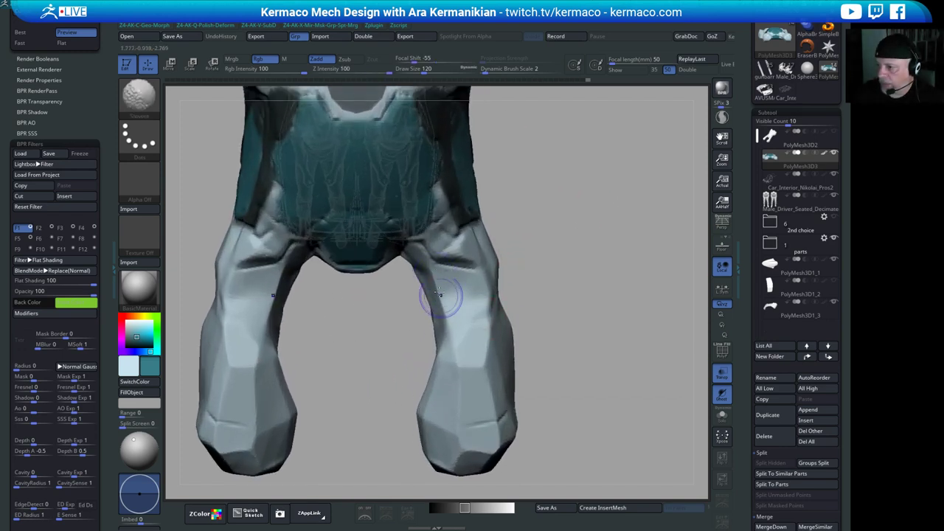
key("b")
key("m")
key("v")
mouse_move(601, 303)
left_mouse_down("alt")
mouse_move(576, 264)
mouse_move(583, 208)
mouse_move(572, 219)
mouse_move(593, 247)
mouse_move(620, 237)
mouse_move(510, 155)
mouse_move(453, 191)
left_mouse_up("alt")
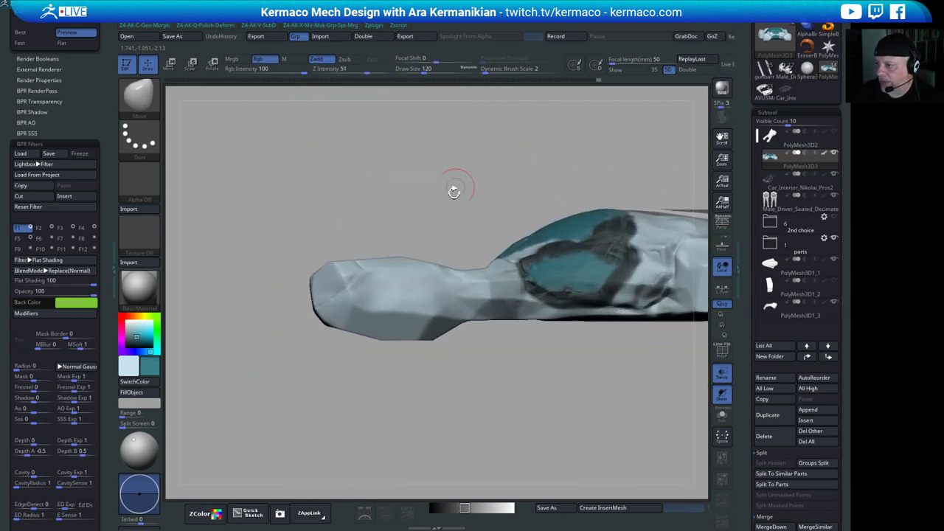
left_click_drag(468, 231, 521, 355)
- Carve a crease with the DamStandard brush along the outer side of the prong neck towards the front pod
key("space")
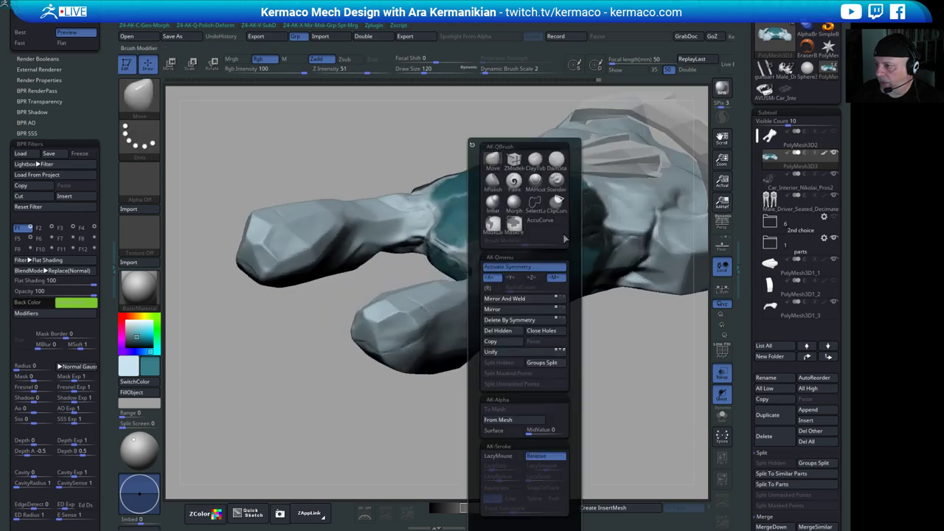
left_click(555, 165)
left_click_drag(613, 392, 479, 313)
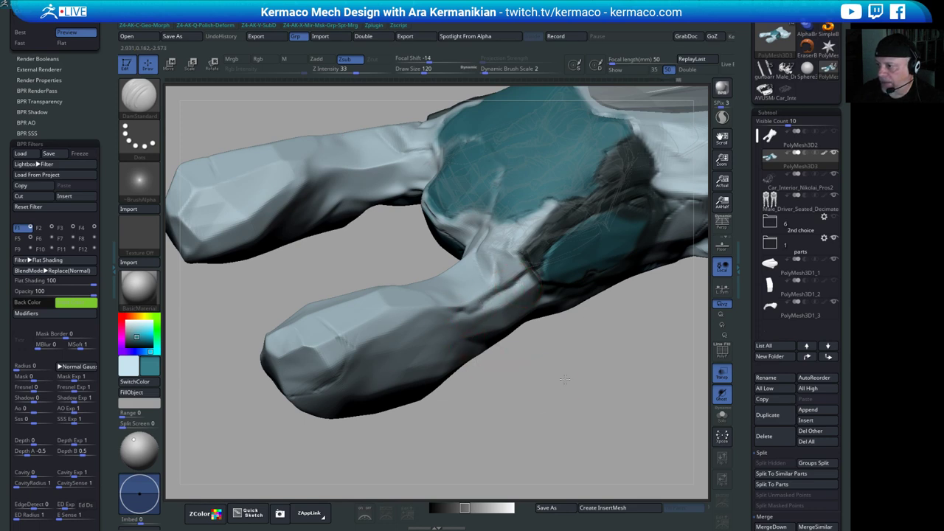
mouse_move(565, 379)
left_mouse_down("alt")
mouse_move(542, 379)
mouse_move(523, 352)
mouse_move(519, 376)
left_mouse_up("alt")
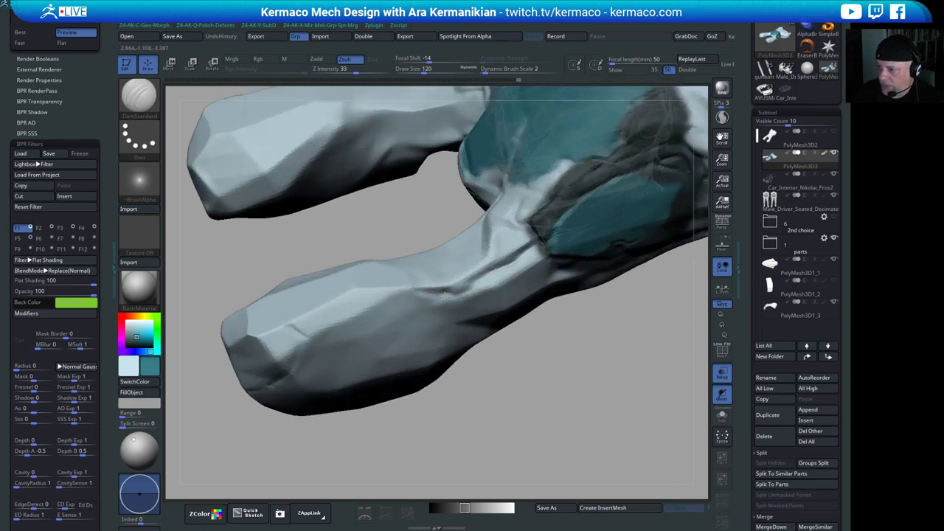
mouse_move(444, 296)
left_mouse_down()
mouse_move(392, 288)
mouse_move(368, 305)
left_mouse_up()
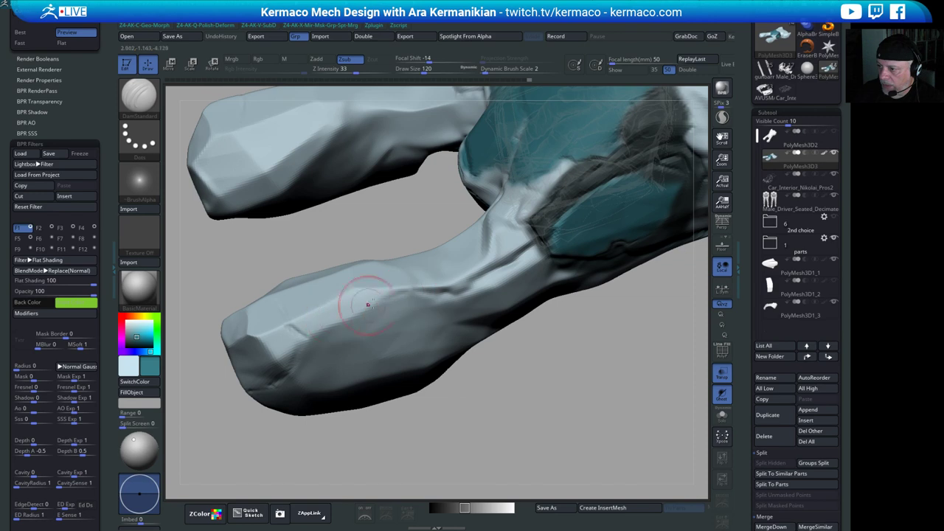
left_click_drag(503, 419, 449, 392)
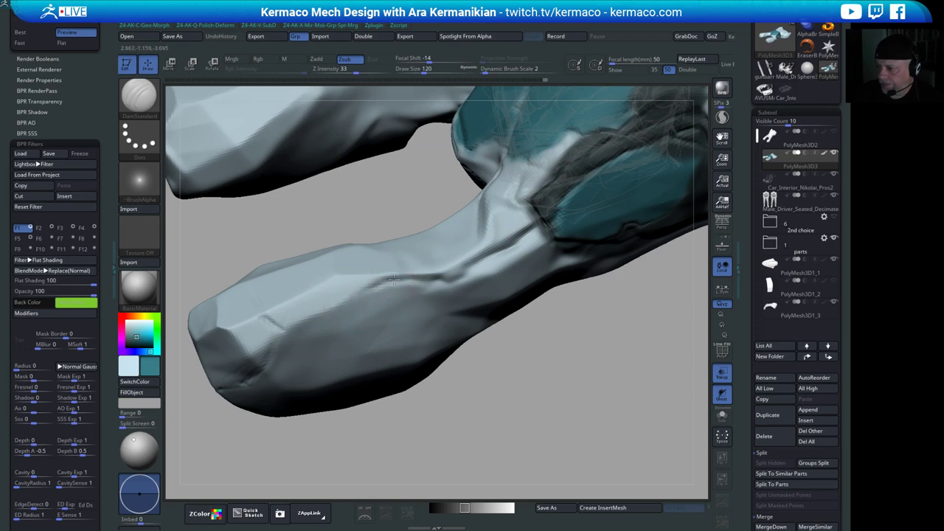
- Extend the neck crease forward onto the pod's upper side and soften its front end with smoothing
left_click_drag(578, 382, 501, 332, "alt")
left_click_drag(432, 205, 472, 236, "alt")
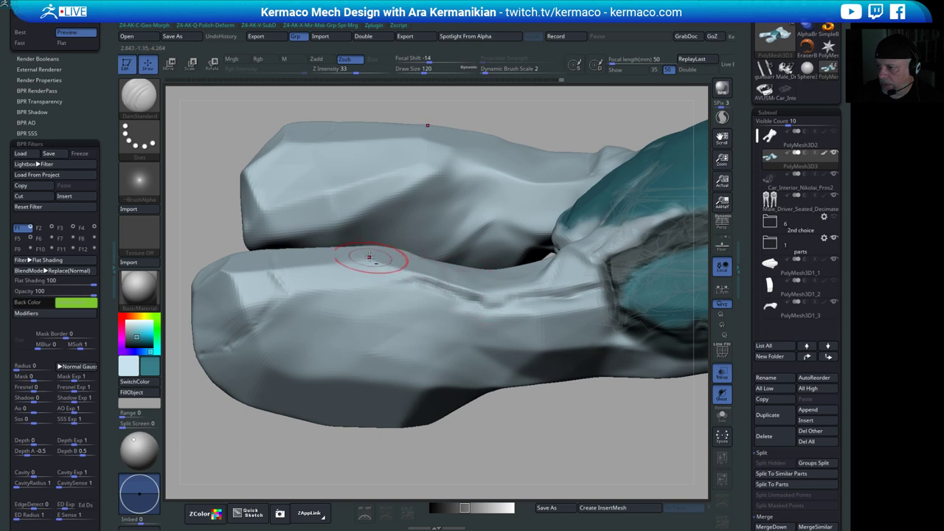
left_click_drag(454, 288, 395, 269)
left_click_drag(533, 413, 532, 443)
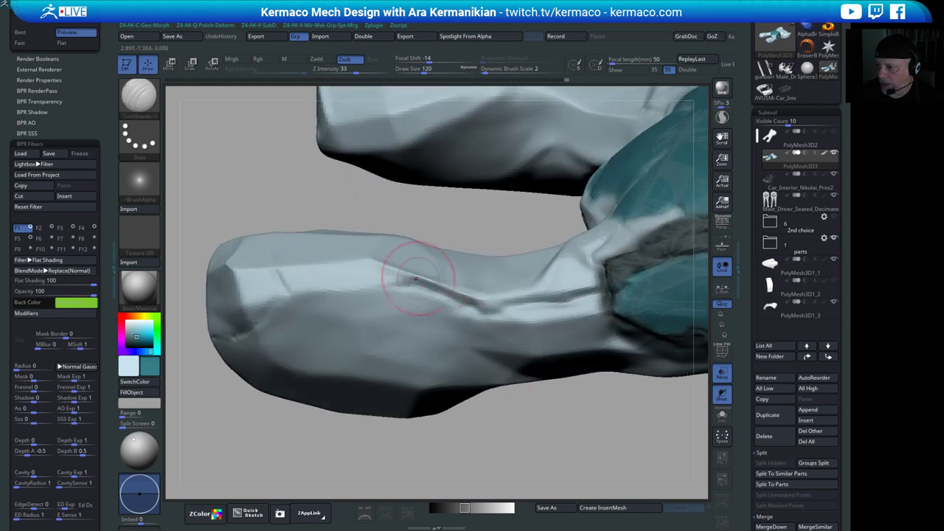
mouse_move(417, 276)
left_mouse_down("shift")
mouse_move(453, 286)
mouse_move(489, 314)
left_mouse_up("shift")
left_click_drag(547, 447, 544, 410, "alt")
- Sharpen the crease at the prong neck's root with draw size 94, and smooth the neck's upper surface
key("s")
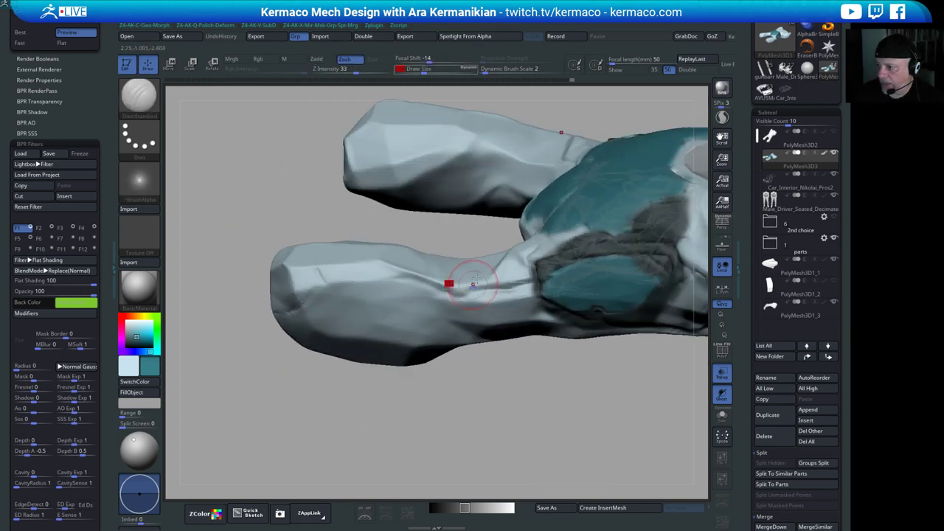
key("s")
left_click_drag(467, 240, 457, 247)
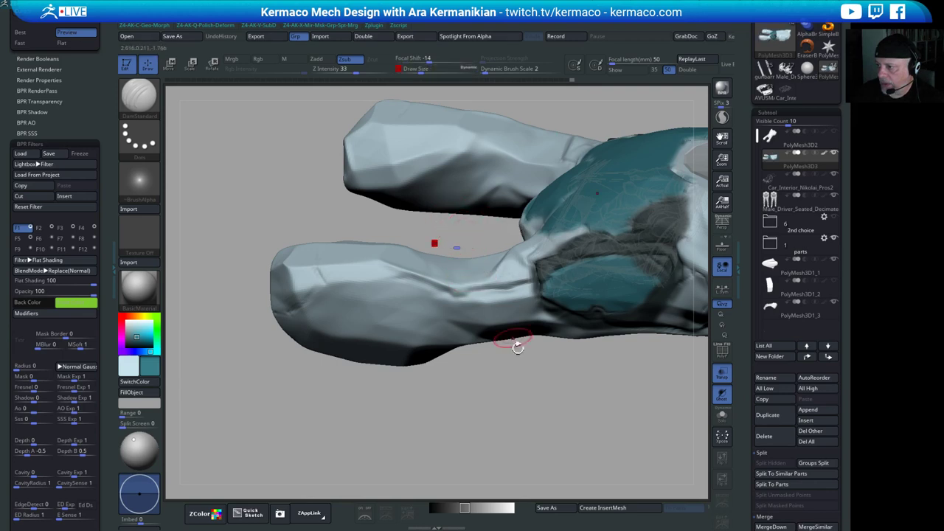
mouse_move(519, 362)
left_mouse_down()
mouse_move(527, 428)
mouse_move(441, 296)
left_mouse_up()
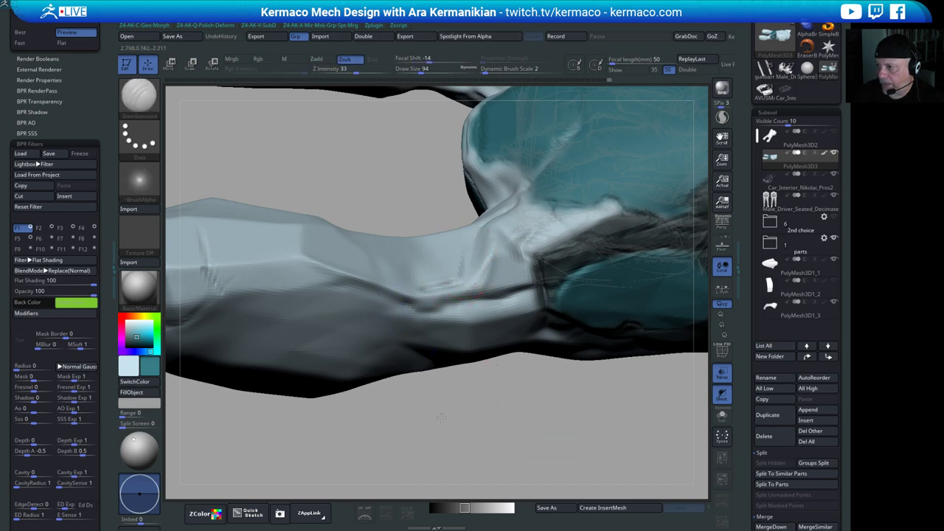
key("f")
left_click_drag(475, 418, 462, 89, "shift")
mouse_move(337, 207)
left_mouse_down("alt")
mouse_move(390, 274)
mouse_move(486, 245)
left_mouse_up("alt")
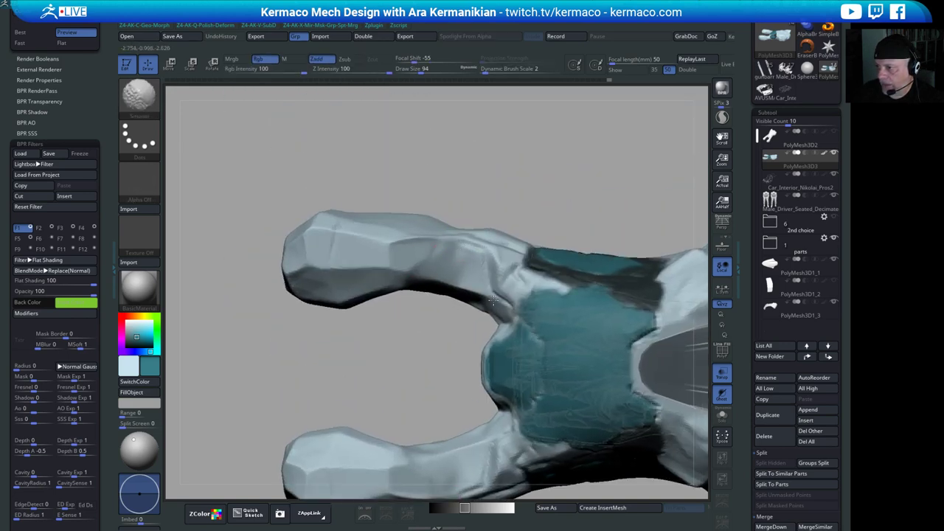
key("f")
mouse_move(592, 221)
left_mouse_down()
mouse_move(613, 164)
mouse_move(606, 150)
mouse_move(636, 235)
mouse_move(595, 202)
mouse_move(642, 276)
mouse_move(591, 291)
mouse_move(612, 277)
left_mouse_up()
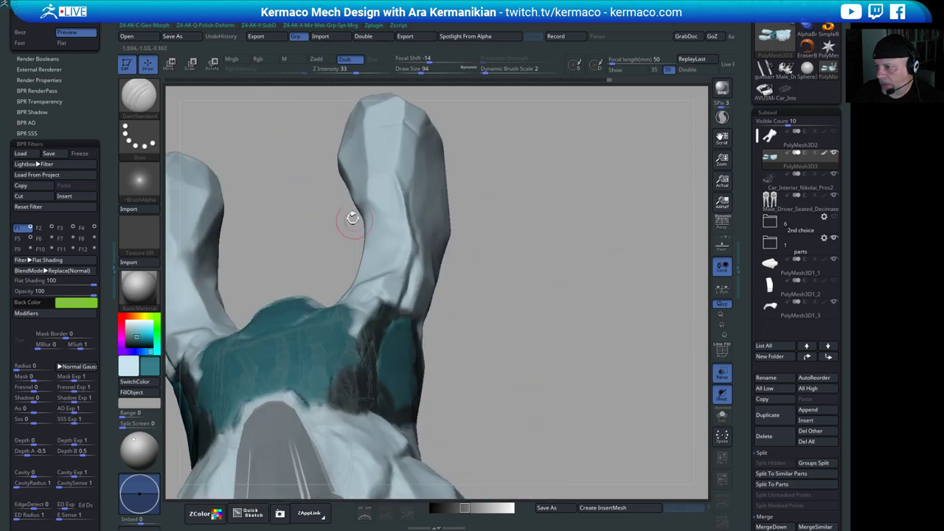
left_click_drag(391, 193, 394, 247, "shift")
- Flatten the upper and outer planes of the prong neck with the hPolish brush
key("ctrl+space")
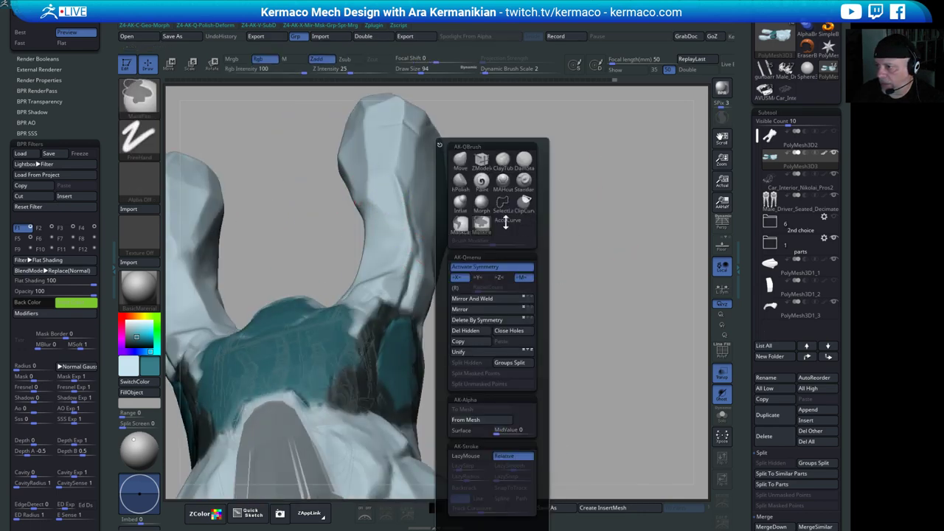
left_click(460, 183)
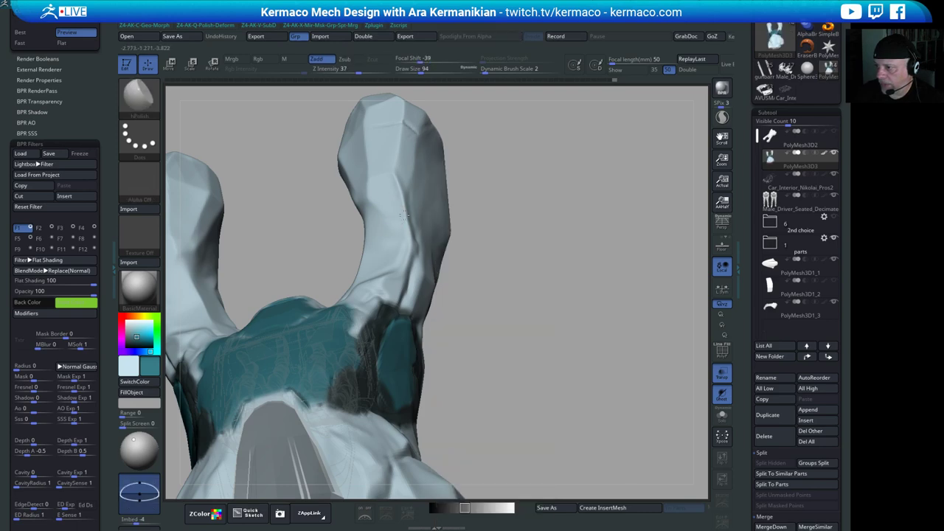
mouse_move(486, 263)
left_mouse_down()
mouse_move(524, 210)
mouse_move(586, 191)
mouse_move(651, 223)
mouse_move(596, 274)
mouse_move(342, 276)
left_mouse_up()
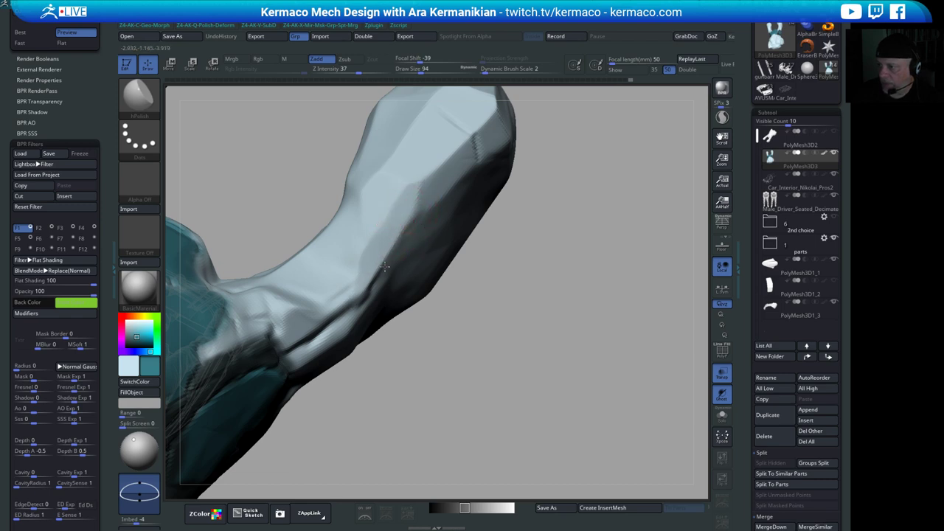
key("shift")
left_click_drag(570, 349, 478, 343, "alt")
left_click_drag(479, 291, 430, 275)
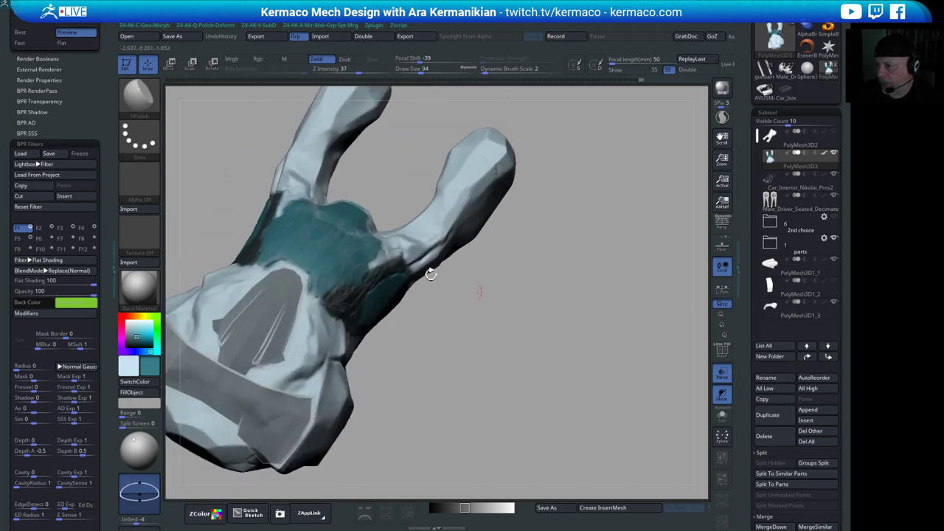
left_click_drag(554, 332, 581, 339)
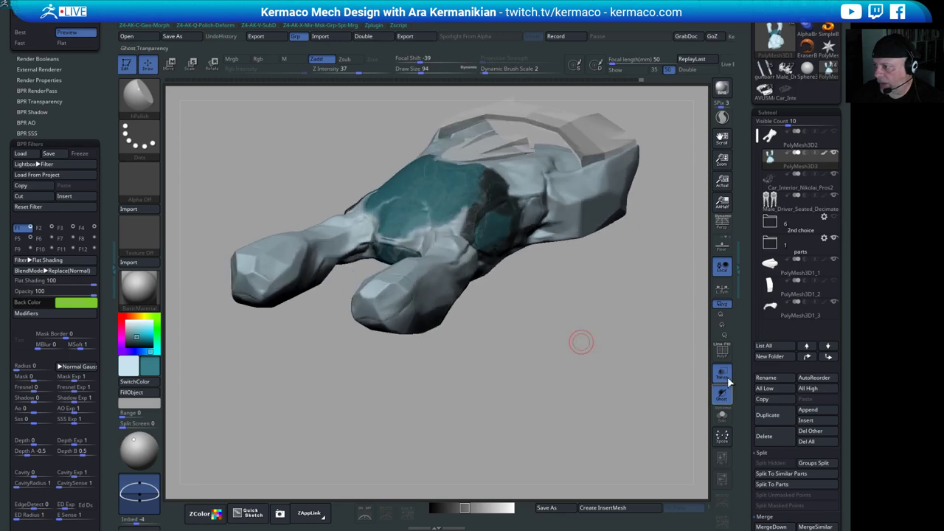
- Show the polyframe on the mech body and create polygroups from its polypaint
left_click(720, 356)
left_click_drag(544, 413, 550, 315)
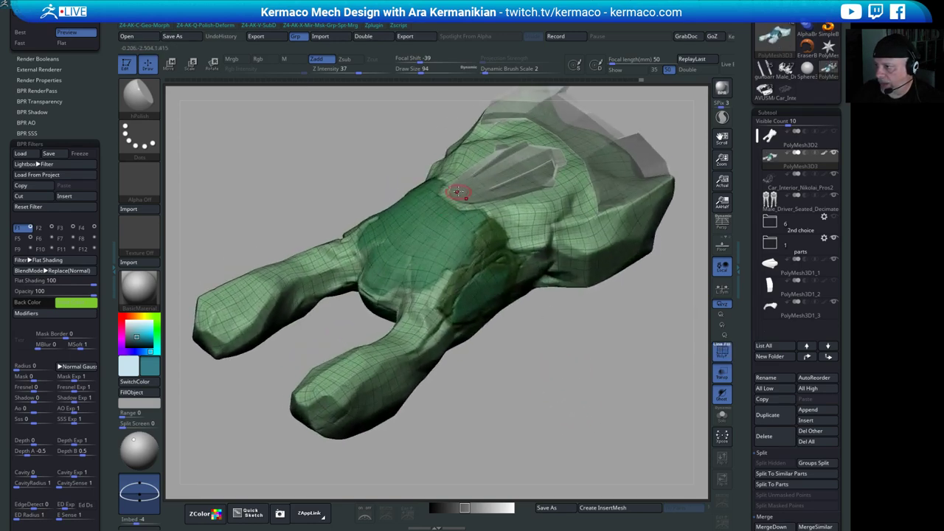
left_click_drag(531, 404, 643, 393)
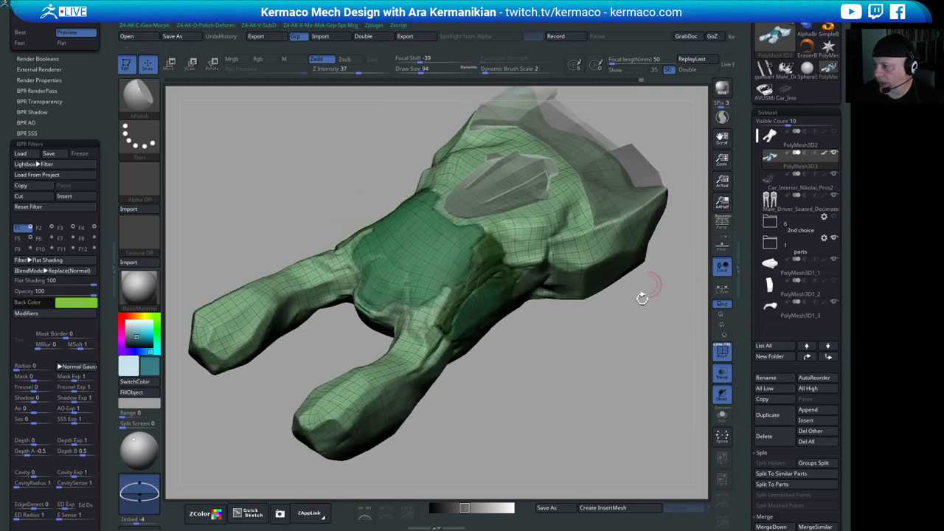
scroll(769, 329, "down", 5)
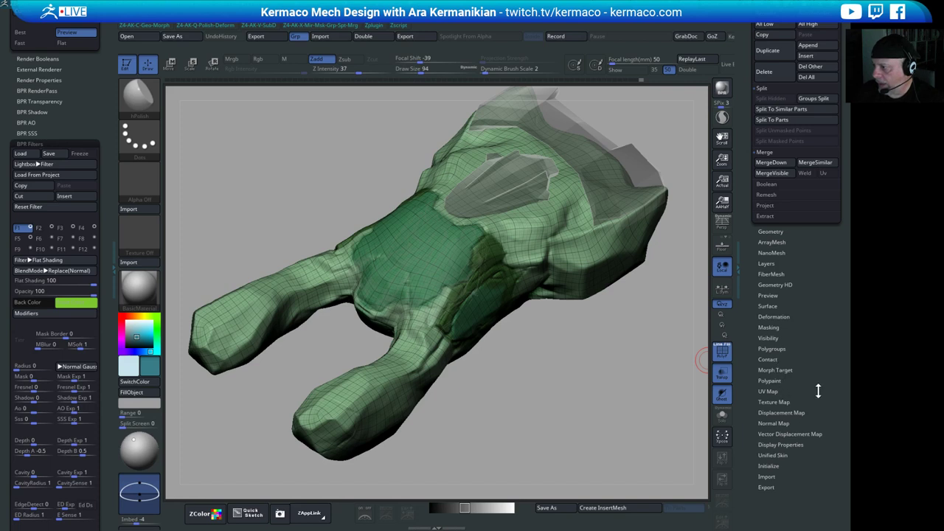
left_click_drag(818, 391, 820, 386)
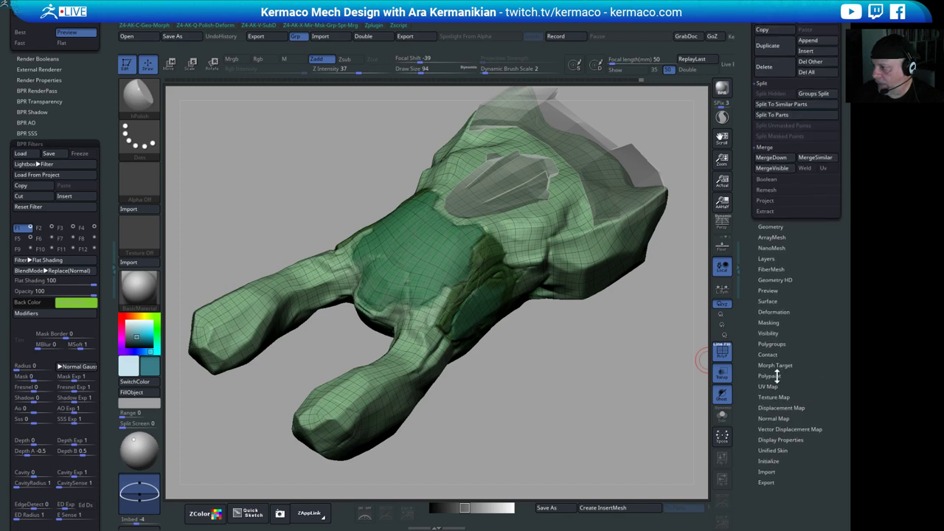
left_click(772, 343)
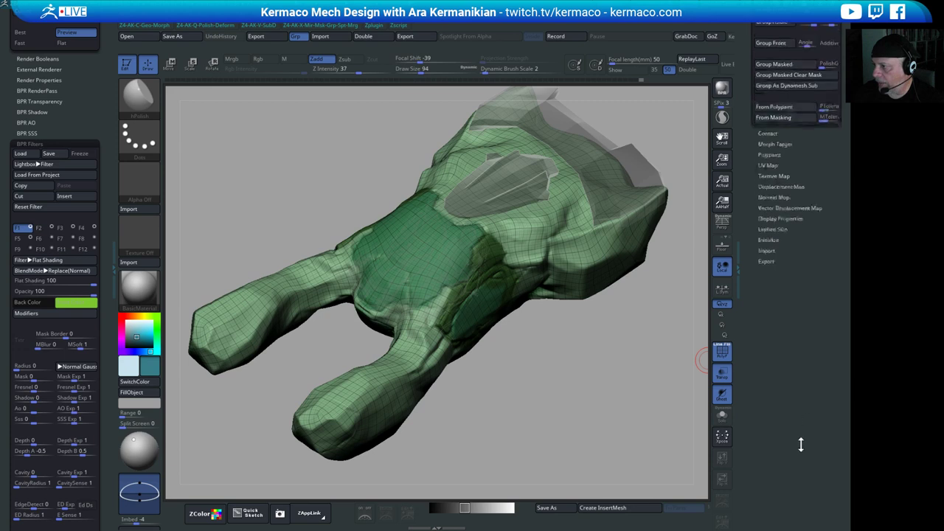
left_click(786, 464)
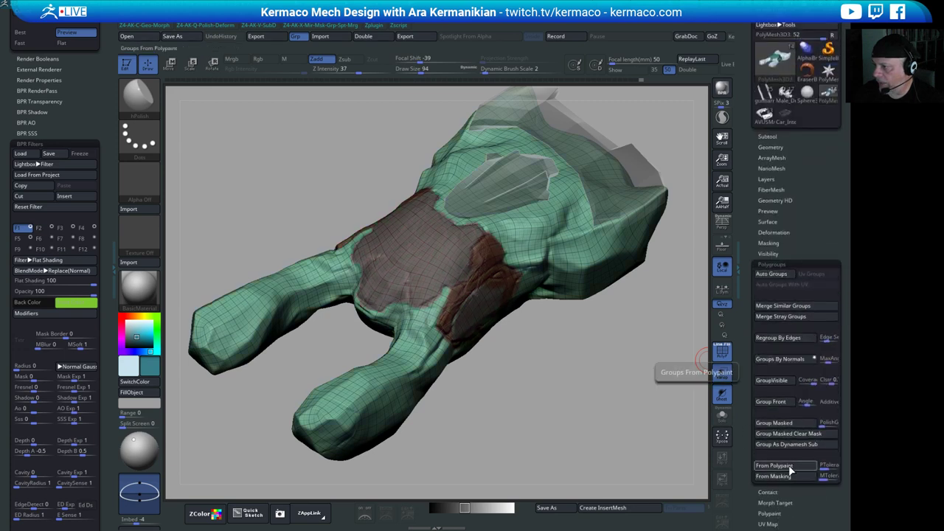
- Turn off the body subtool's polypaint display so only the polygroup colours are shown
key("shift+f")
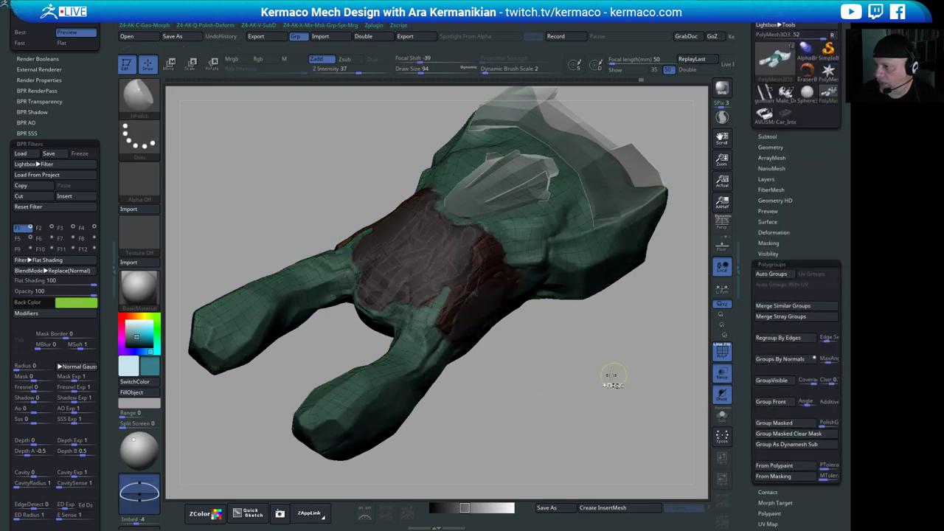
key("shift+f")
left_click(767, 135)
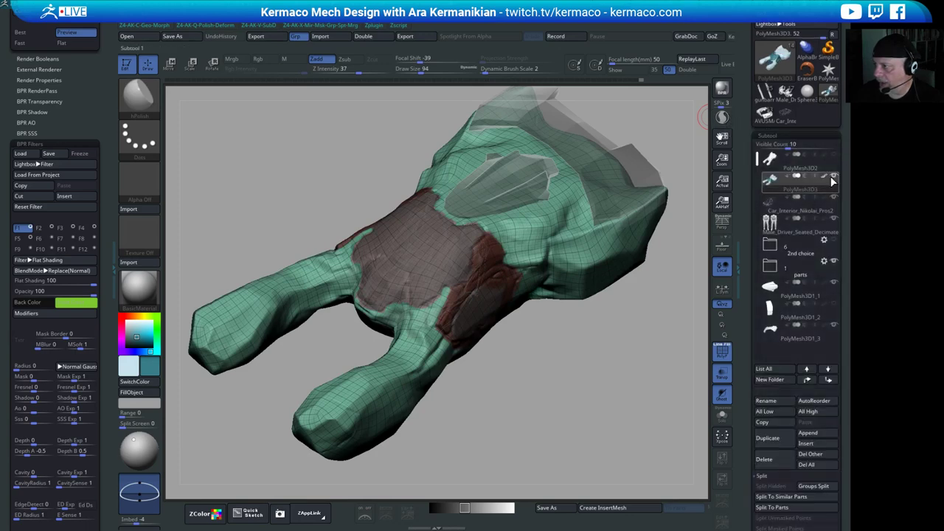
key("shift+f")
left_click_drag(577, 359, 455, 269)
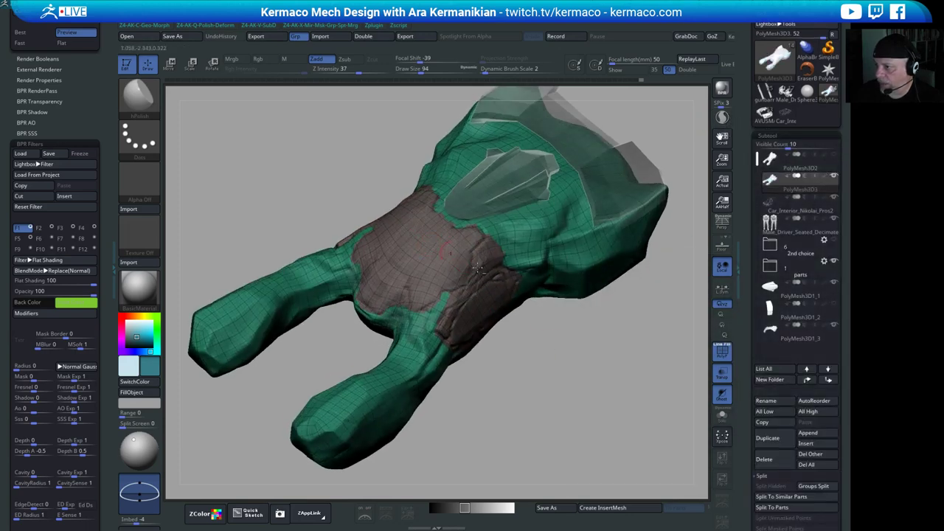
- Switch the visibility tool to SelectRect and isolate the canopy and side-panel polygroup on the mech body
mouse_move(561, 391)
left_mouse_down()
mouse_move(590, 377)
mouse_move(557, 360)
mouse_move(558, 387)
left_mouse_up()
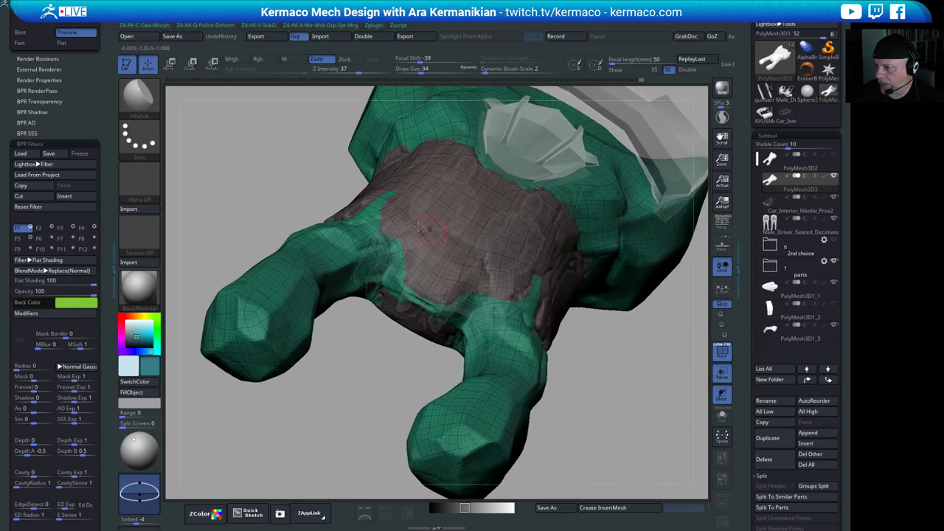
left_click_drag(363, 383, 284, 391)
left_click_drag(560, 421, 495, 429, "alt")
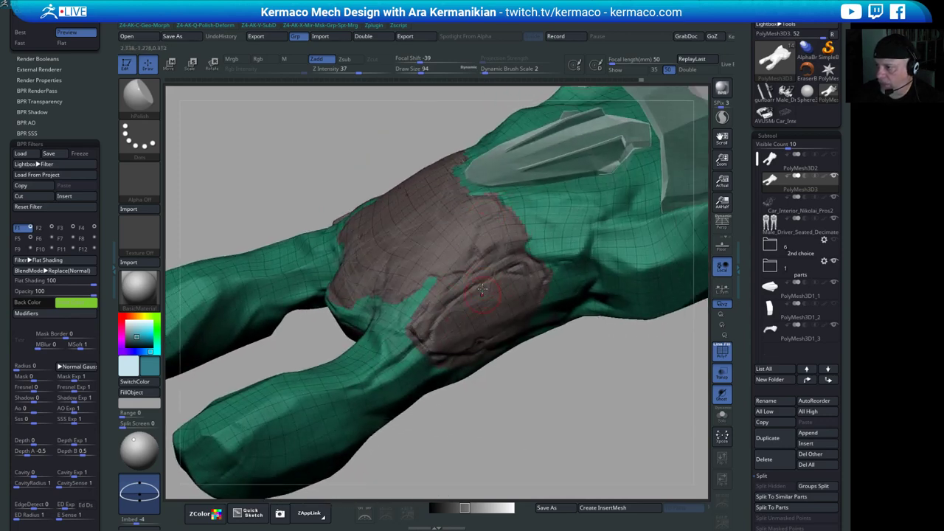
left_click(423, 246, "ctrl+shift")
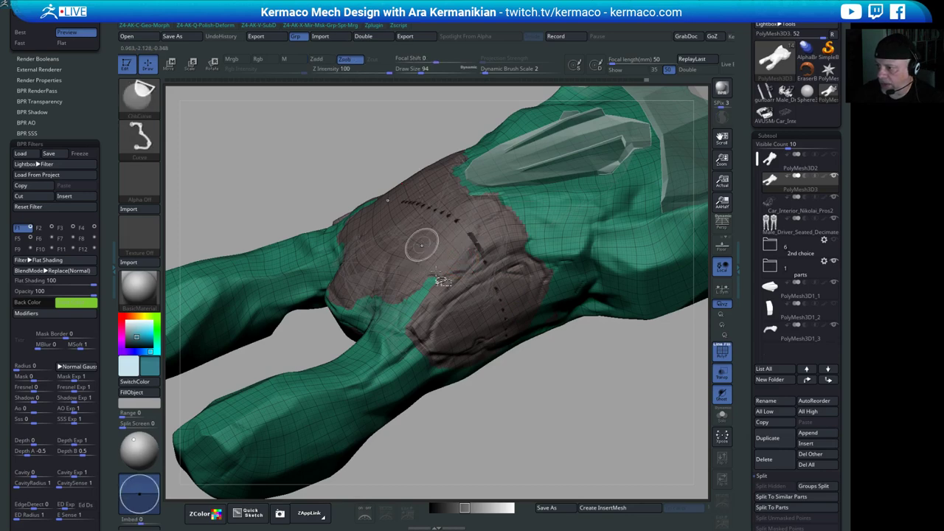
left_click(140, 94, "ctrl+shift")
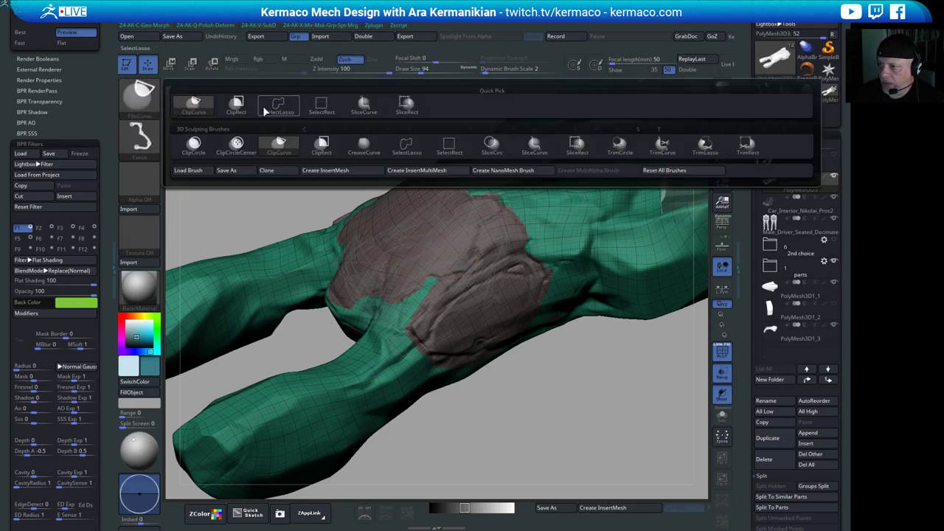
left_click(320, 112, "ctrl+shift")
left_click(449, 306, "ctrl+shift")
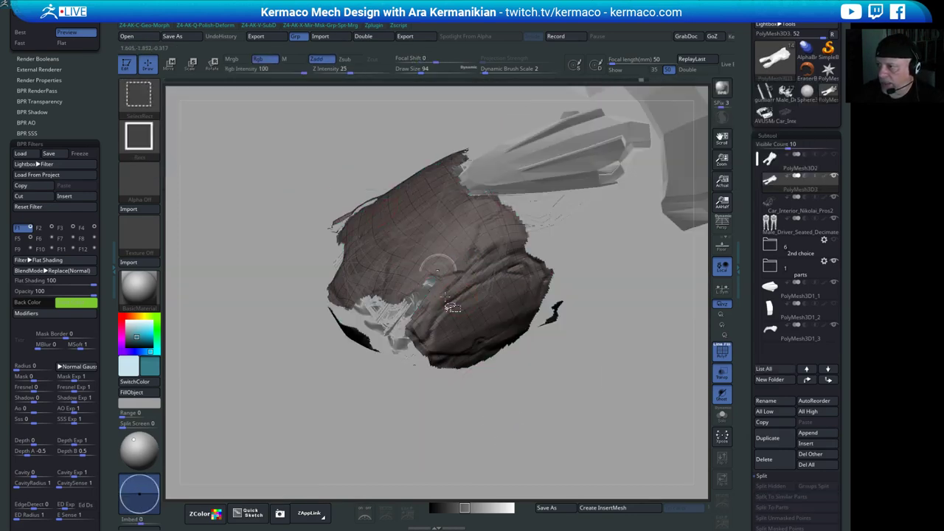
- Swap visibility to the green outer-body polygroup to check the separation, and restore the whole mesh
mouse_move(505, 428)
left_mouse_down()
mouse_move(656, 422)
mouse_move(537, 419)
mouse_move(561, 424)
mouse_move(527, 429)
mouse_move(616, 441)
mouse_move(575, 441)
left_mouse_up()
left_click(576, 439, "ctrl+shift")
left_click(627, 246, "ctrl+shift")
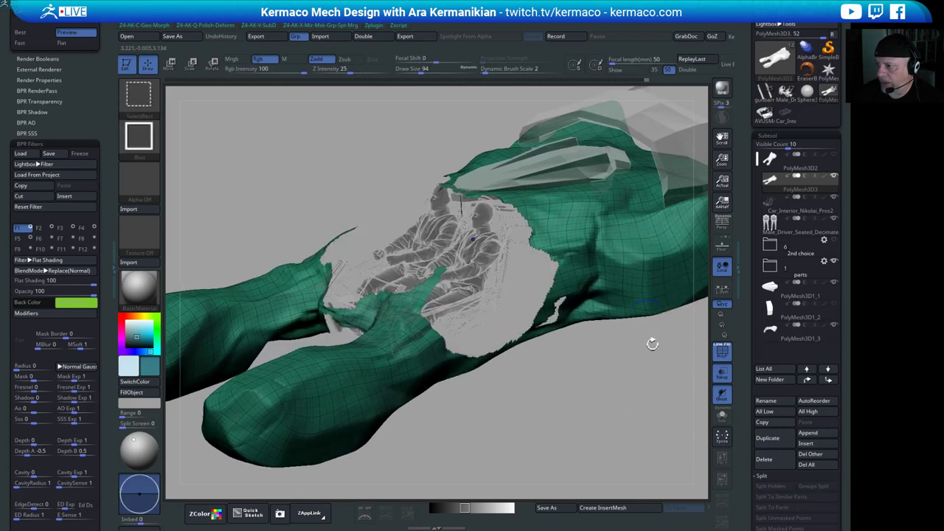
left_click(646, 410, "ctrl+shift")
left_click_drag(611, 434, 511, 423)
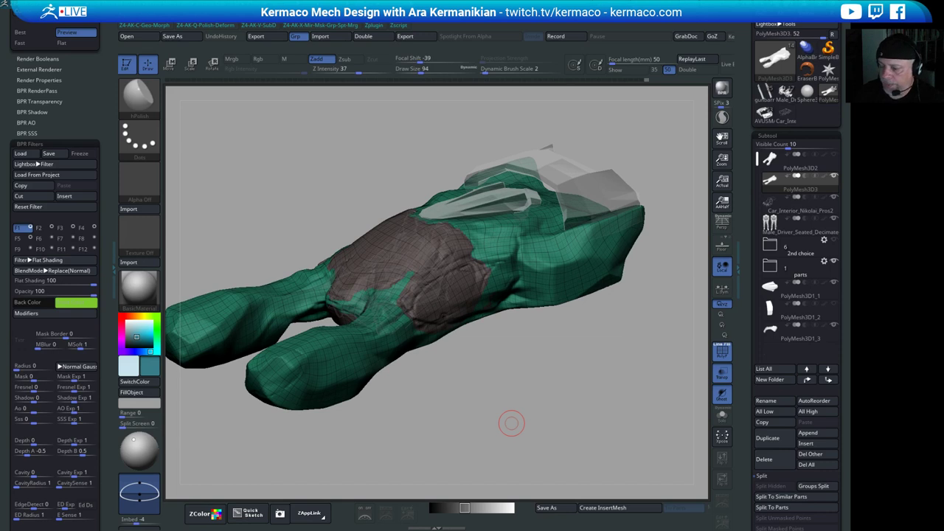
- Merge the body into a single polygroup, and show its polypaint again without the polyframe
key("ctrl+w")
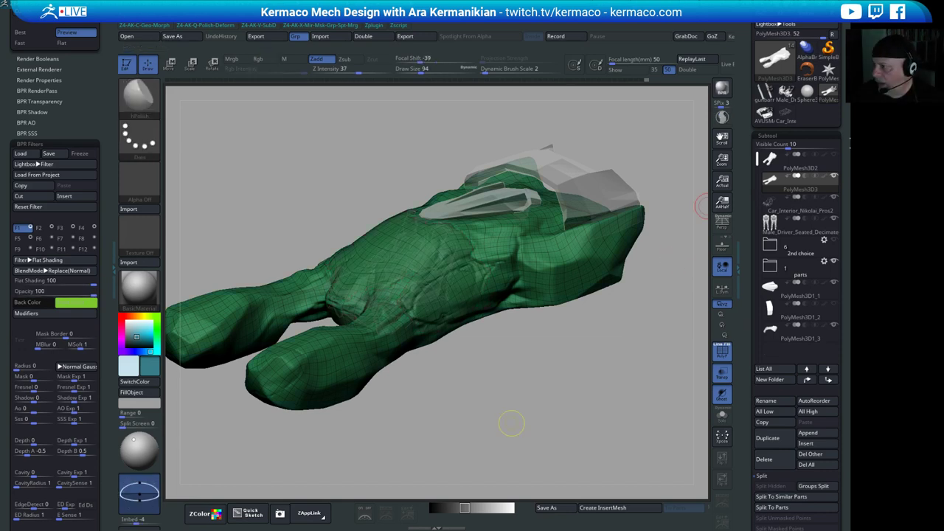
left_click(824, 177)
key("f")
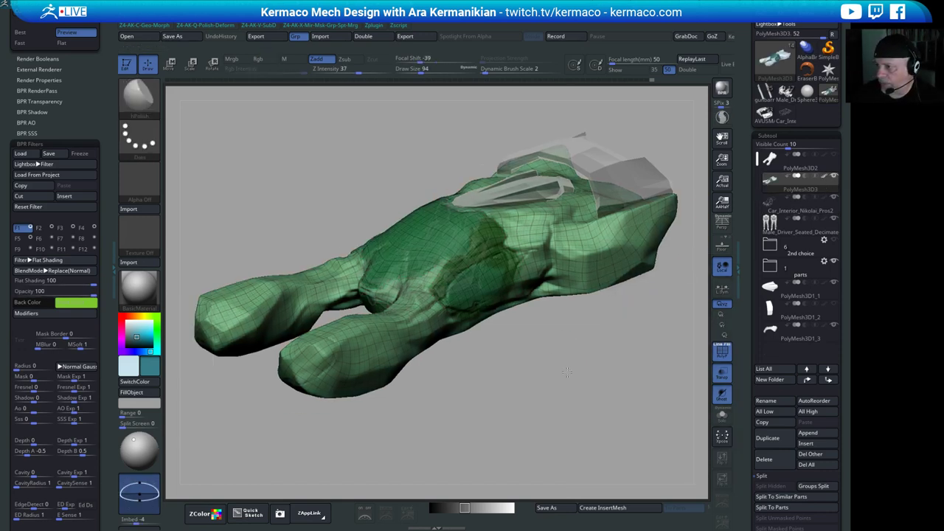
left_click(728, 359)
- Sample the dark slate colour from the recess and touch up the recess around the teal side panel with the Paint brush
mouse_move(566, 377)
left_mouse_down()
mouse_move(585, 389)
mouse_move(529, 382)
mouse_move(552, 401)
mouse_move(566, 386)
mouse_move(560, 362)
left_mouse_up()
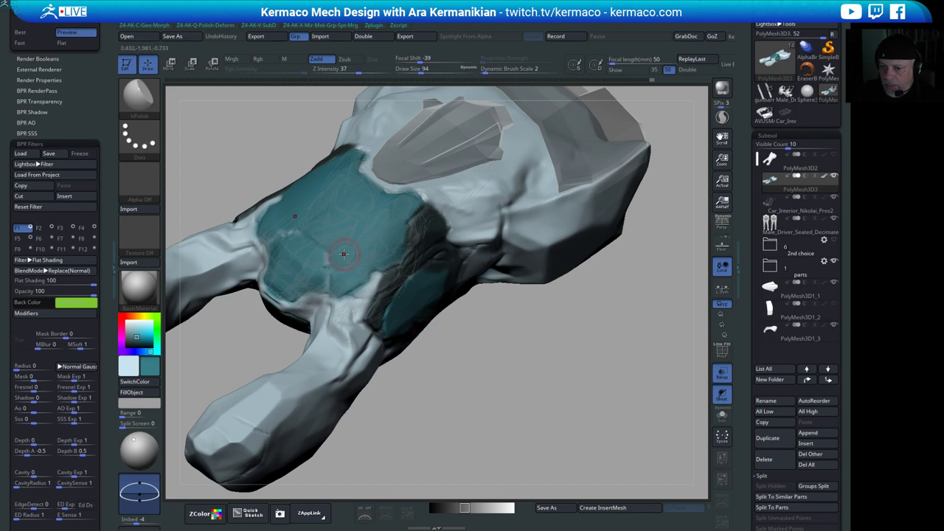
left_click_drag(537, 385, 396, 297)
left_click_drag(573, 387, 453, 317)
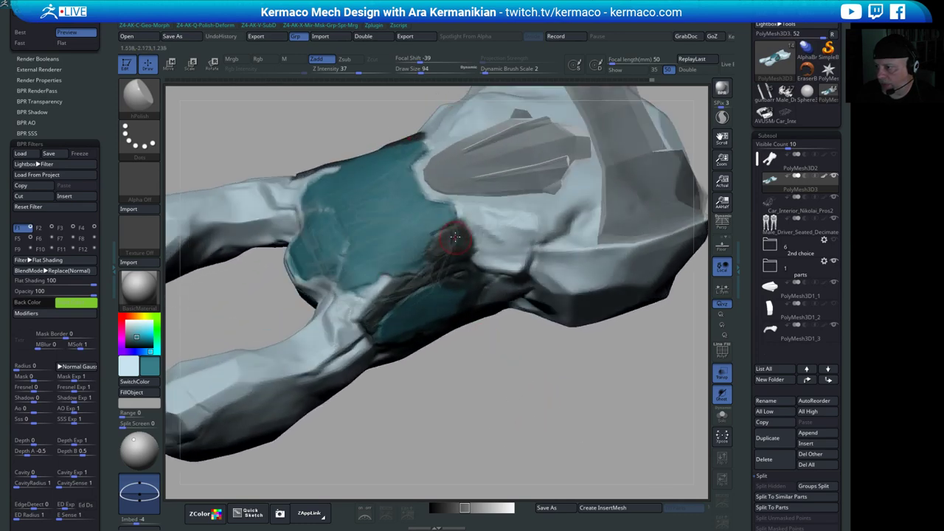
left_click_drag(147, 368, 452, 249)
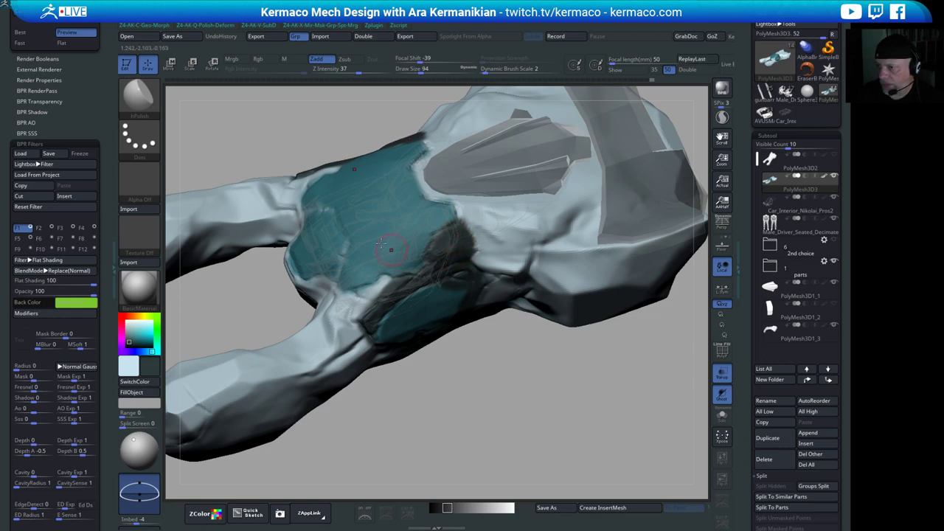
left_click(149, 97)
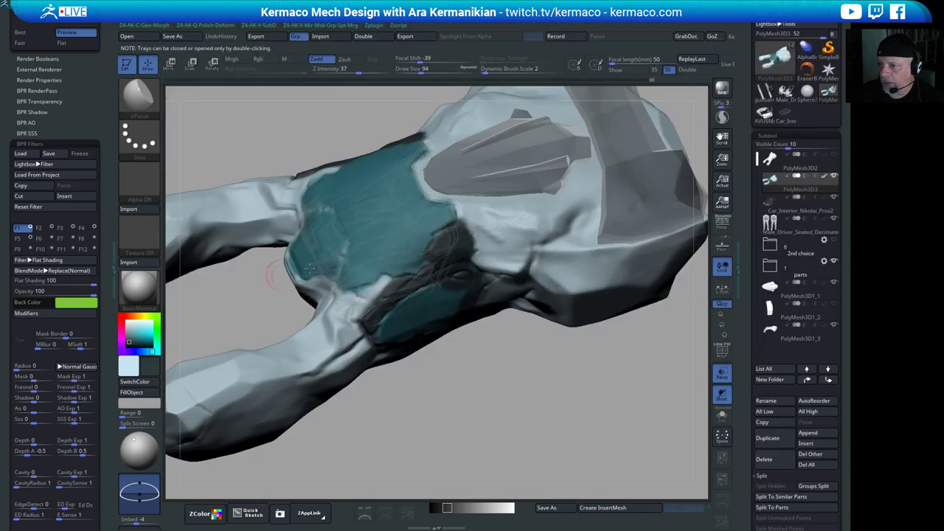
key("ctrl")
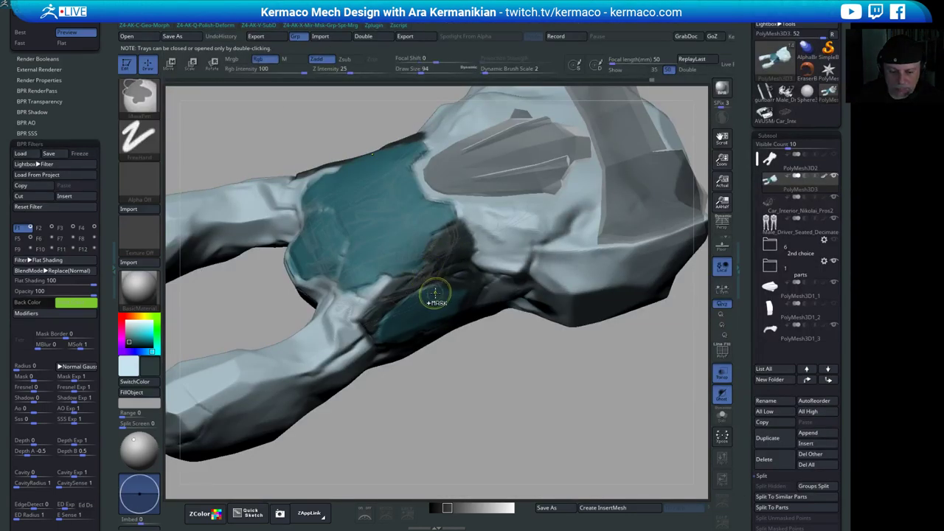
key("space")
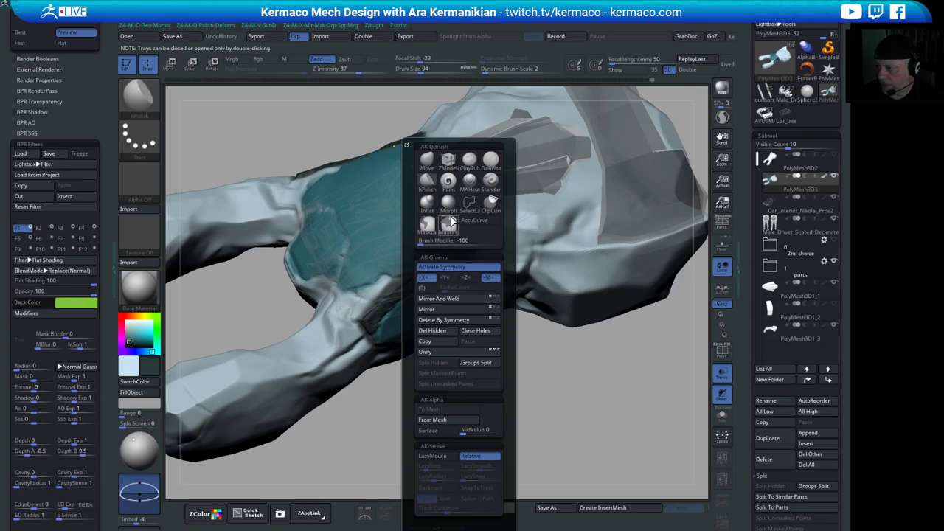
left_click(448, 179)
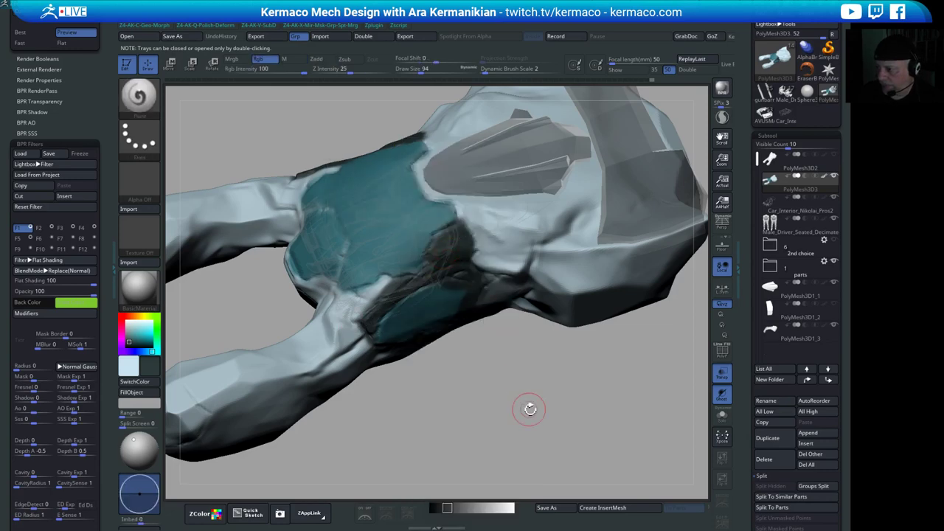
left_click_drag(530, 409, 520, 328)
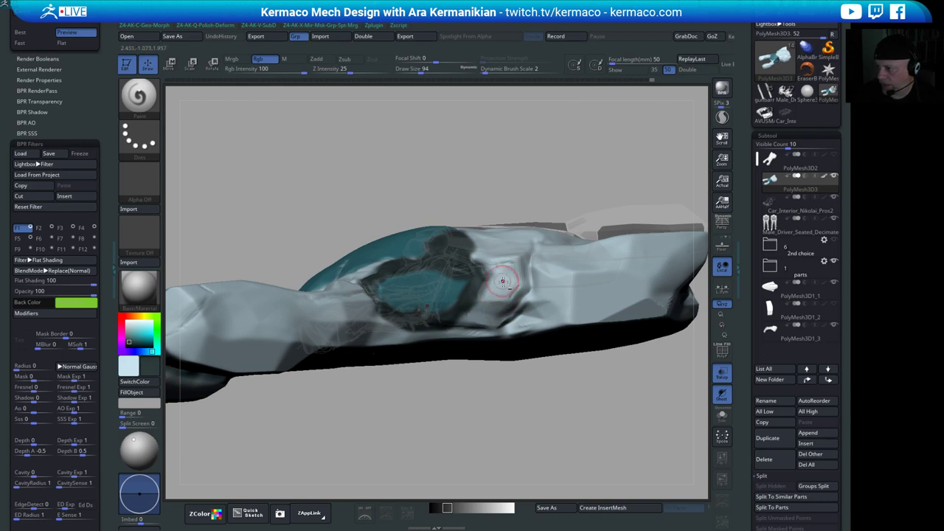
left_click_drag(491, 432, 507, 241)
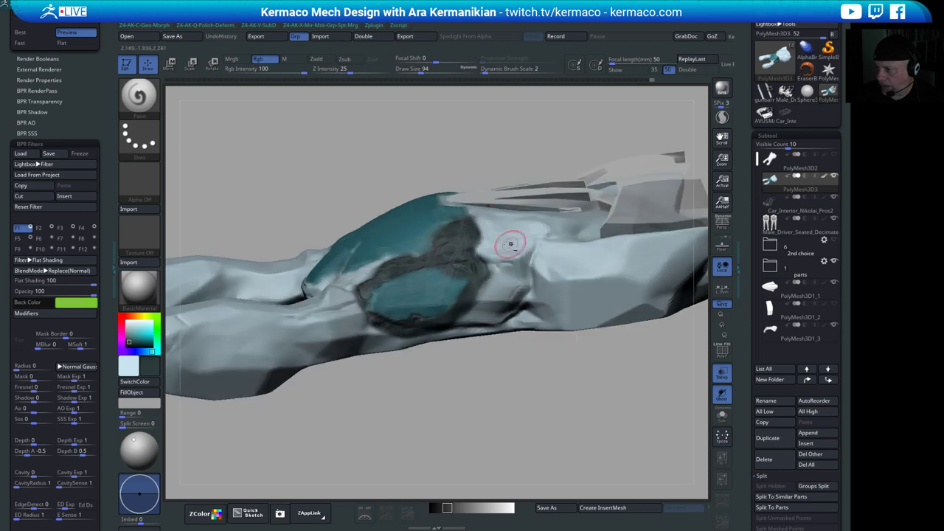
left_click_drag(526, 422, 437, 289)
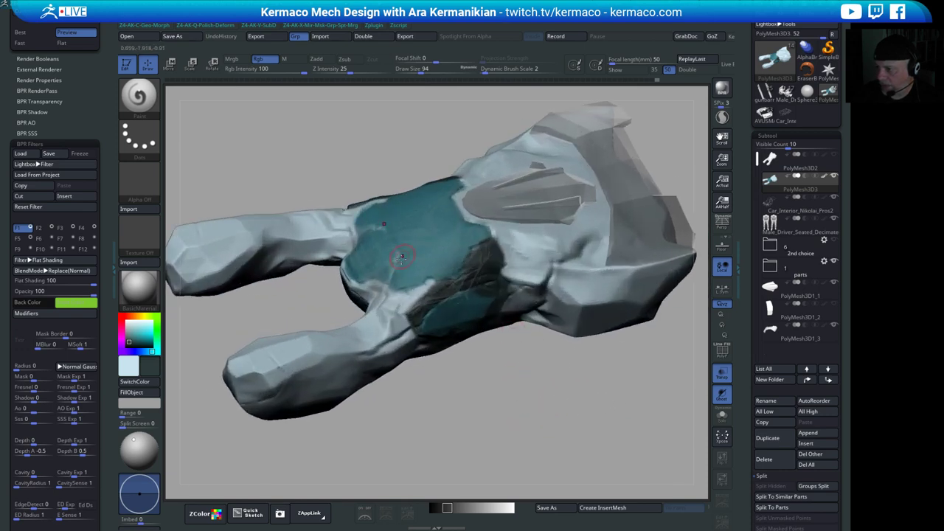
- Sample the canopy's teal as the active paint colour
left_click_drag(149, 370, 481, 236)
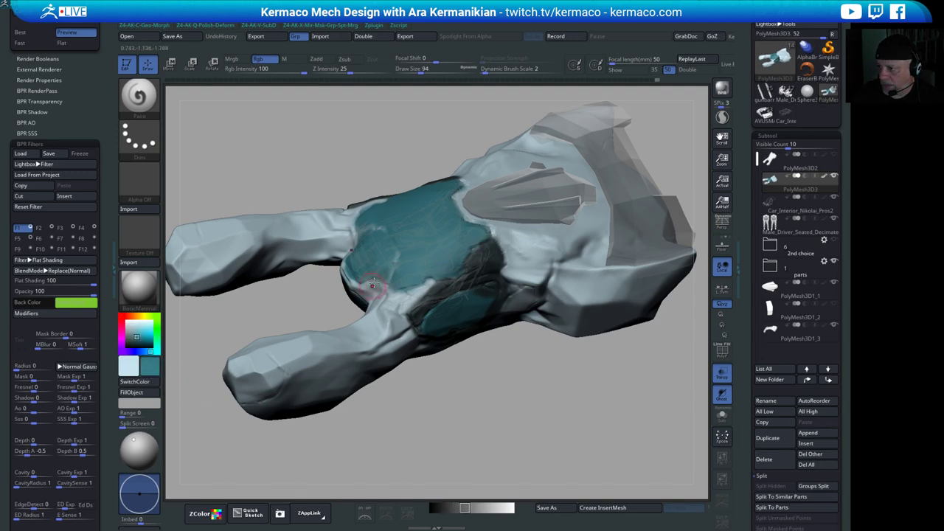
left_click_drag(509, 396, 588, 352, "alt")
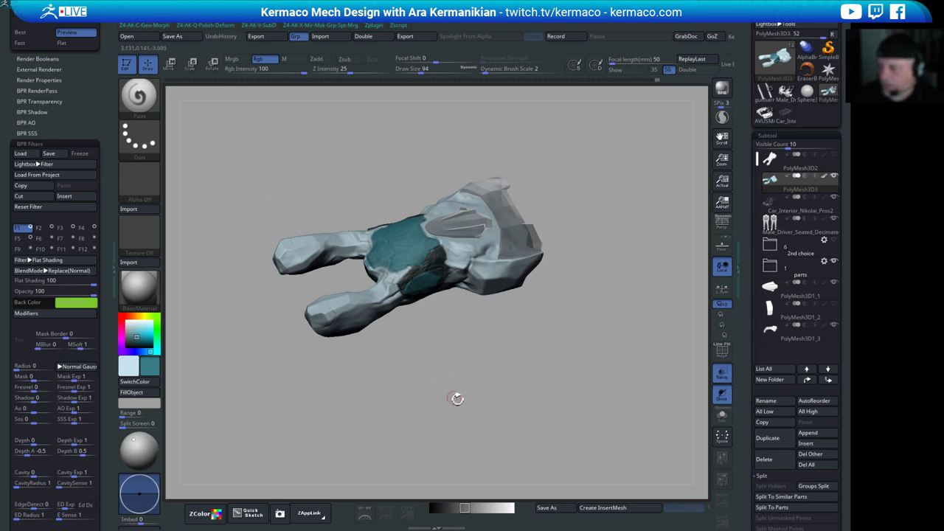
left_click_drag(456, 397, 448, 385)
- Flatten the prong neck's planes around its root with the hPolish brush, smoothing between strokes
key("ctrl+space")
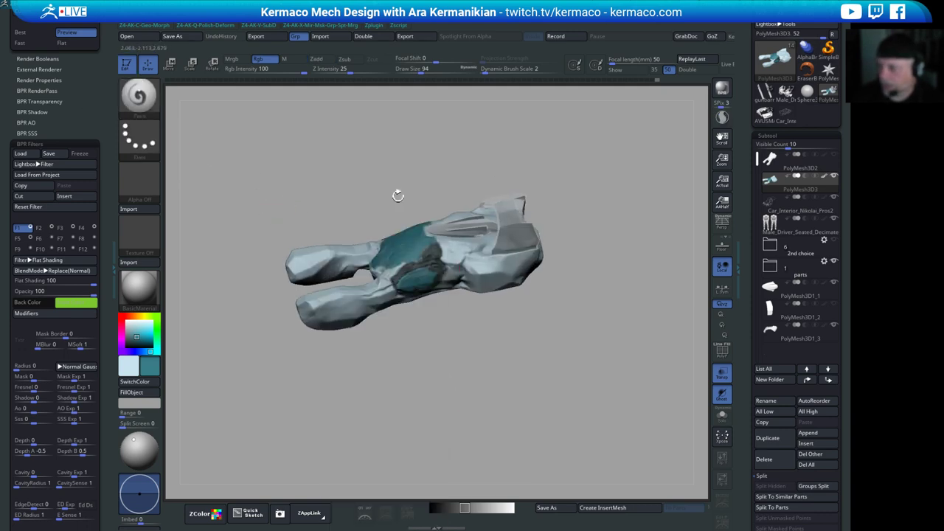
key("ctrl+space")
key("ctrl")
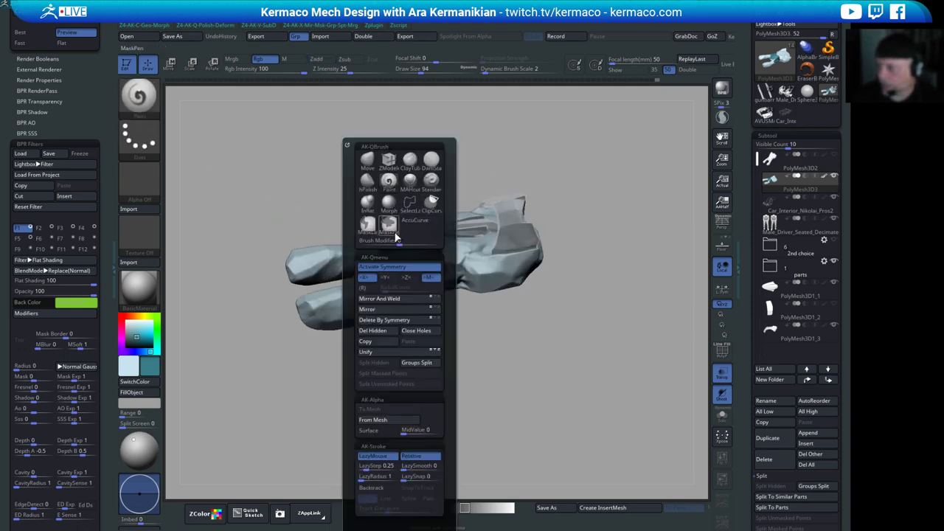
left_click(372, 188)
mouse_move(464, 409)
left_mouse_down()
mouse_move(549, 360)
mouse_move(517, 356)
mouse_move(530, 375)
mouse_move(450, 354)
left_mouse_up()
left_click_drag(389, 307, 396, 309)
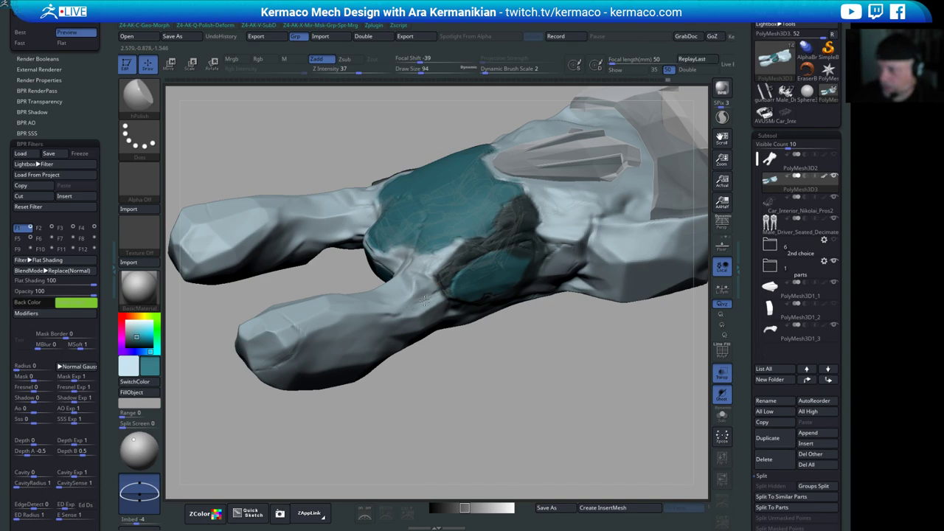
key("shift")
right_click_drag(384, 323, 458, 330)
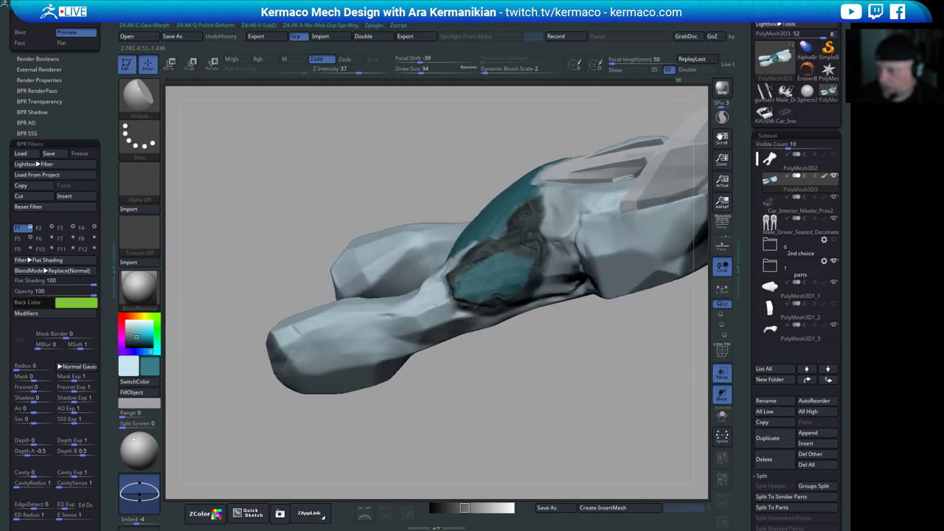
right_click_drag(390, 360, 422, 331)
mouse_move(568, 385)
left_mouse_down()
mouse_move(532, 350)
mouse_move(564, 392)
mouse_move(528, 399)
mouse_move(520, 435)
left_mouse_up()
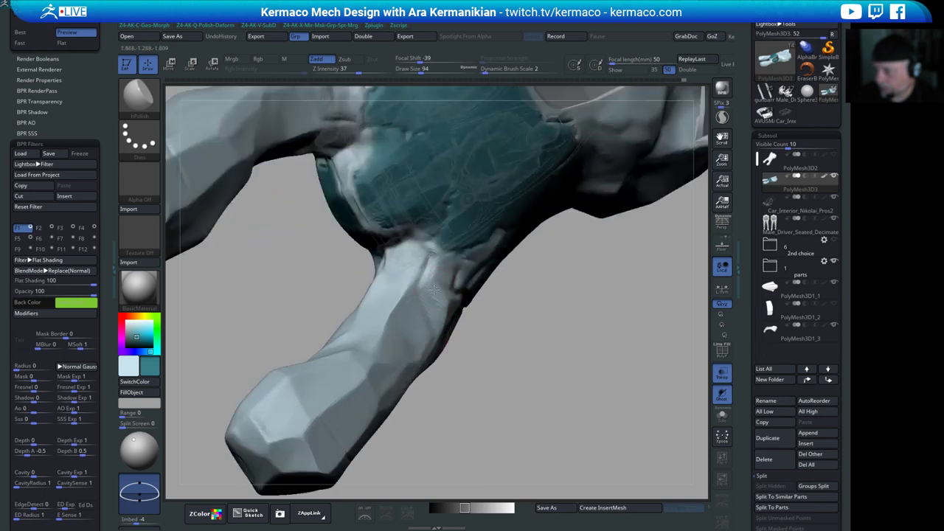
- Polish the inner and lower edges of the faceted pod tips with the hPolish brush
mouse_move(566, 394)
left_mouse_down()
mouse_move(574, 375)
mouse_move(577, 394)
mouse_move(551, 386)
mouse_move(518, 334)
mouse_move(471, 372)
mouse_move(588, 332)
mouse_move(592, 314)
mouse_move(581, 347)
left_mouse_up()
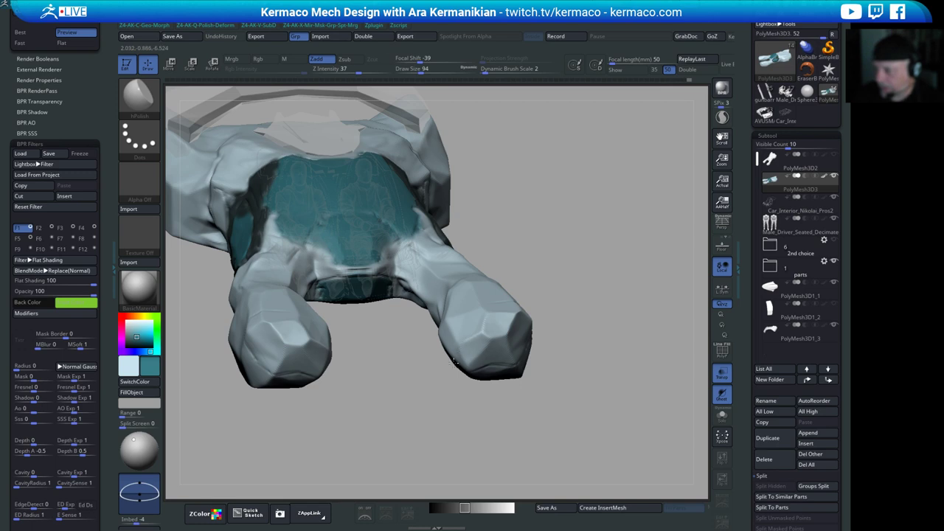
left_click_drag(568, 382, 549, 379, "alt")
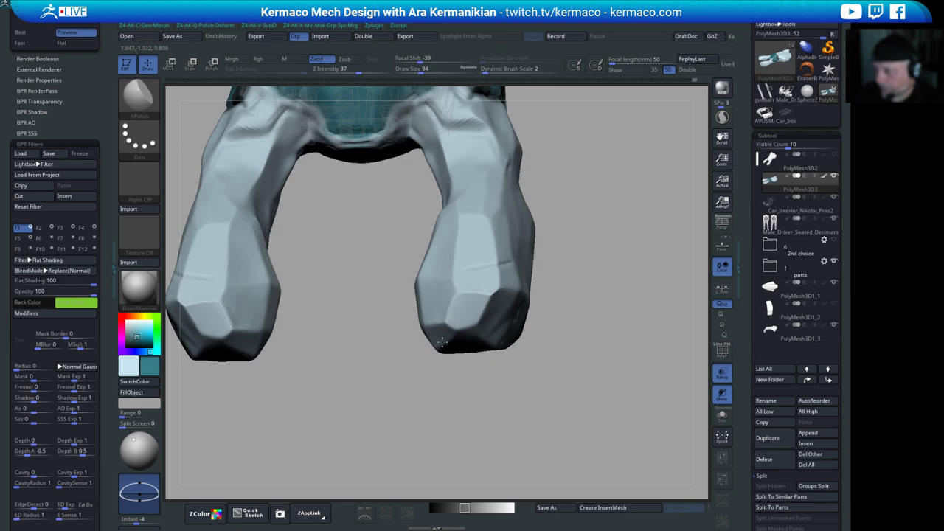
left_click_drag(558, 406, 607, 370, "alt")
mouse_move(608, 369)
left_mouse_down()
mouse_move(613, 315)
mouse_move(625, 322)
mouse_move(558, 315)
mouse_move(612, 299)
left_mouse_up()
- Flatten the inner neck surfaces beside the lower canopy and the front faces of both pods
mouse_move(368, 384)
left_mouse_down("alt")
mouse_move(442, 390)
mouse_move(359, 343)
left_mouse_up("alt")
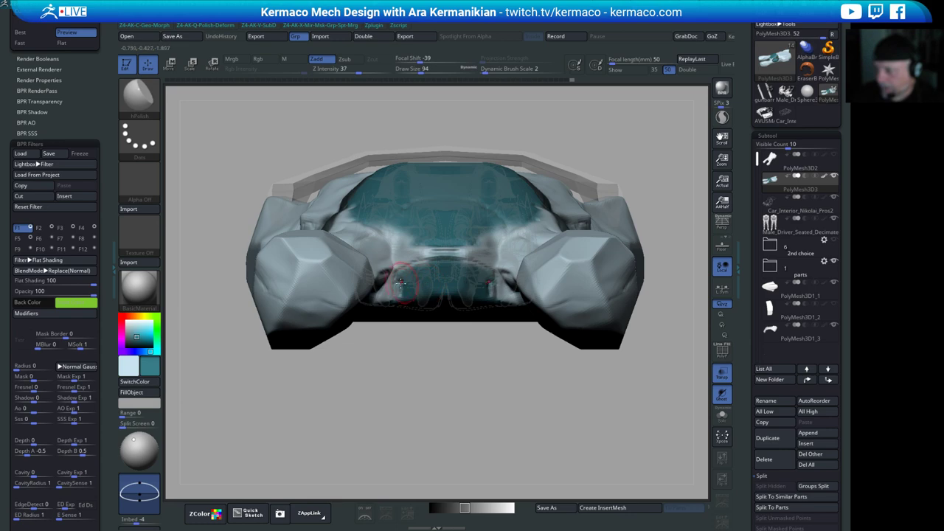
left_click_drag(505, 373, 422, 251)
left_click_drag(348, 341, 299, 284)
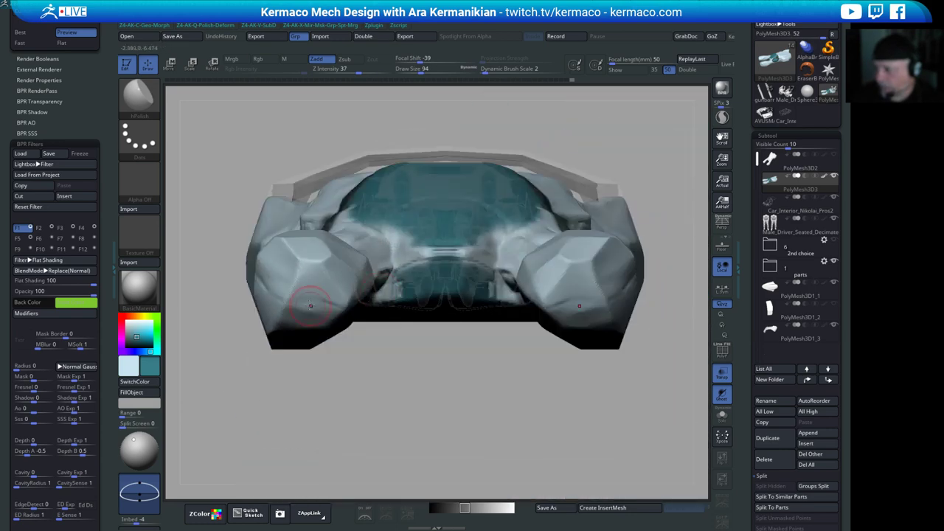
left_click_drag(462, 384, 424, 382, "alt")
left_click_drag(589, 371, 433, 352)
mouse_move(267, 336)
left_mouse_down("ctrl+shift")
mouse_move(370, 278)
mouse_move(452, 186)
mouse_move(295, 206)
left_mouse_up("ctrl+shift")
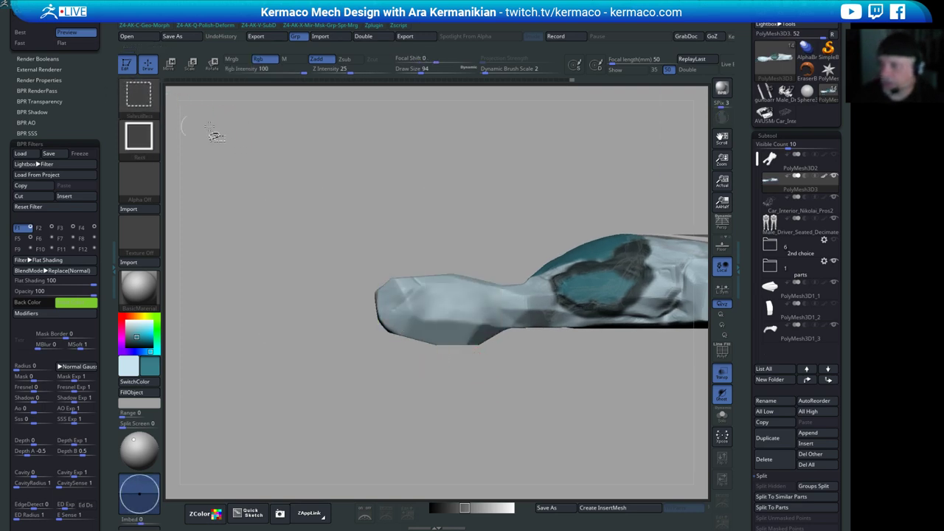
left_click(132, 100, "ctrl+shift")
left_click(321, 104, "ctrl+shift")
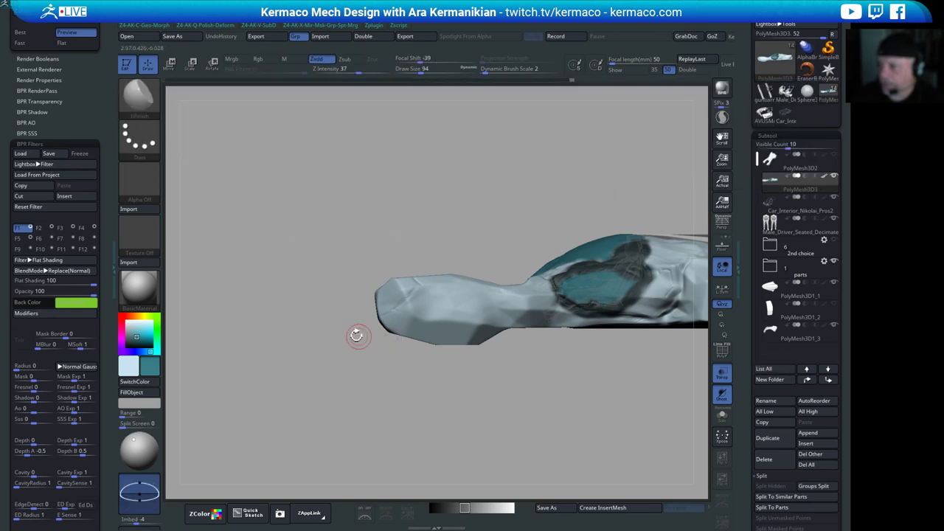
mouse_move(269, 333)
left_mouse_down("ctrl+shift")
mouse_move(452, 210)
mouse_move(463, 221)
left_mouse_up("ctrl+shift")
- Smooth the front surfaces of both pods, and view the whole mech body from the side
left_click_drag(447, 360, 472, 417)
key("shift")
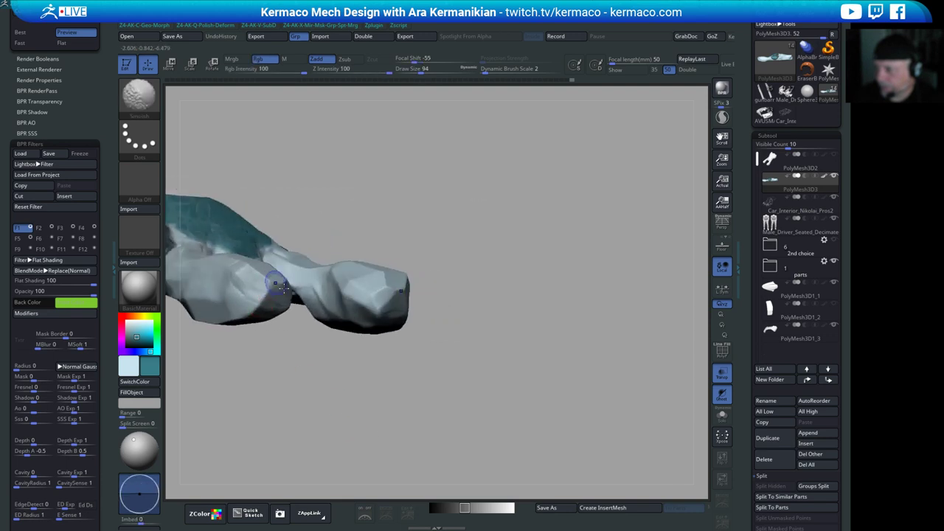
left_click_drag(451, 306, 471, 366)
key("shift")
left_click_drag(599, 292, 484, 275, "alt")
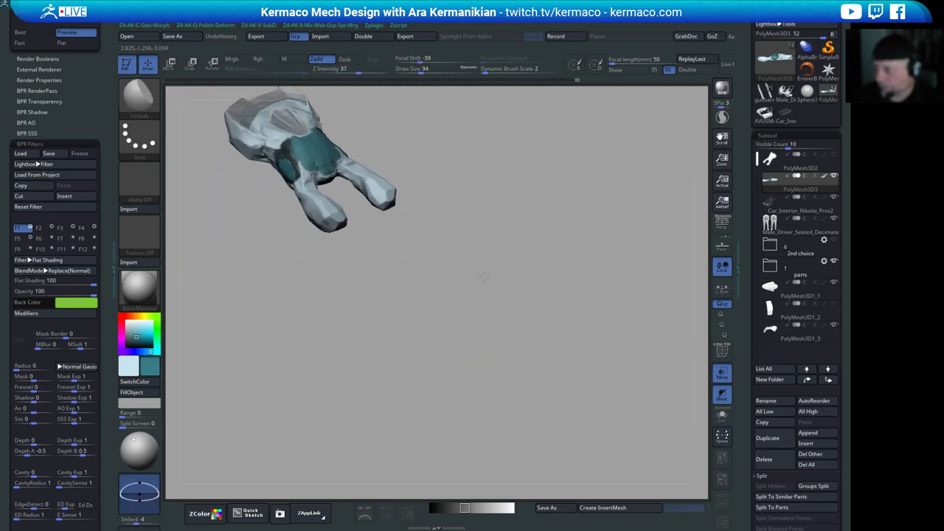
mouse_move(526, 211)
left_mouse_down("alt")
mouse_move(569, 315)
mouse_move(588, 288)
mouse_move(525, 184)
mouse_move(470, 132)
mouse_move(448, 153)
left_mouse_up("alt")
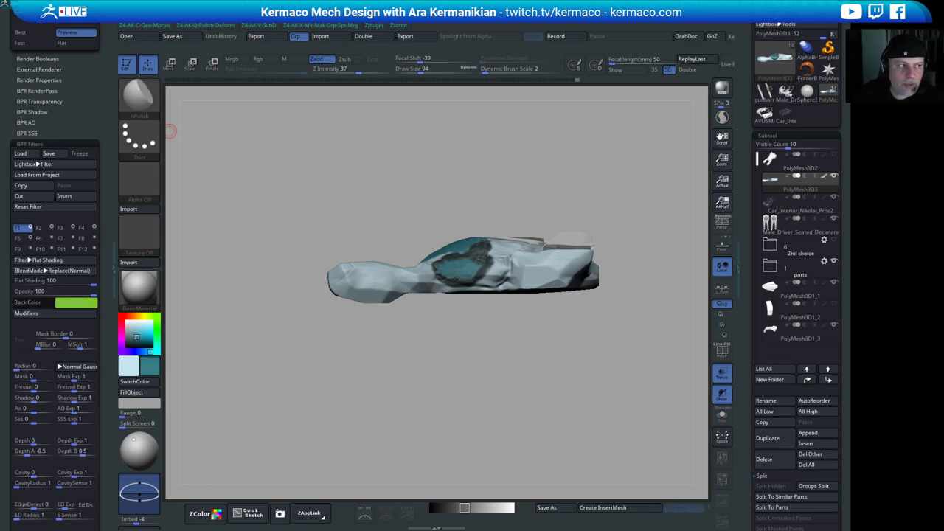
- Switch to the web browser and review the Contact page on kermaco.com, including its email link
left_click_drag(1, 368, 733, 2)
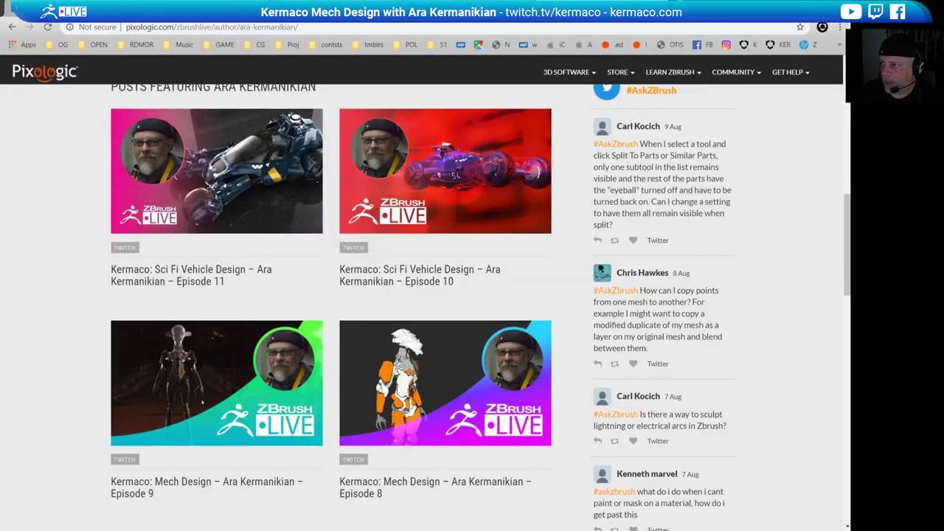
left_click(462, 11)
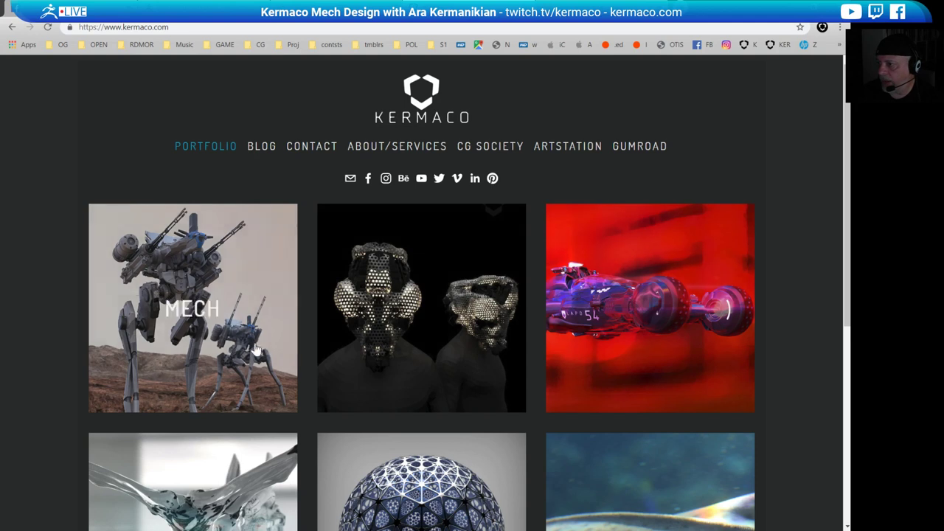
left_click(327, 152)
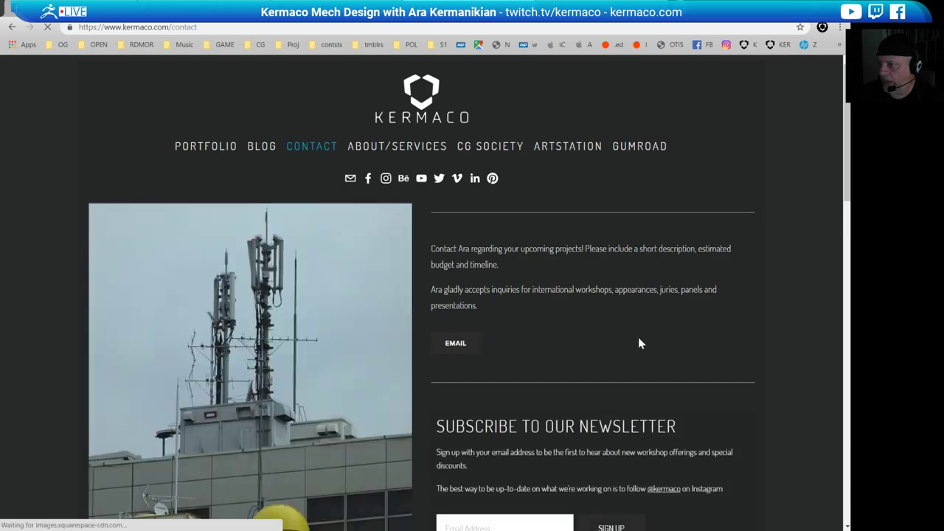
scroll(422, 293, "down", 4)
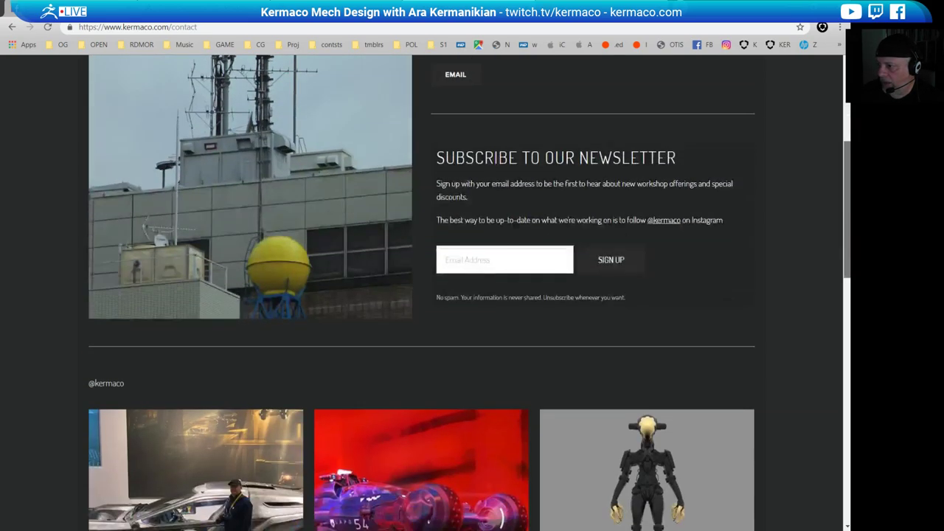
scroll(421, 293, "down", 5)
scroll(472, 232, "up", 10)
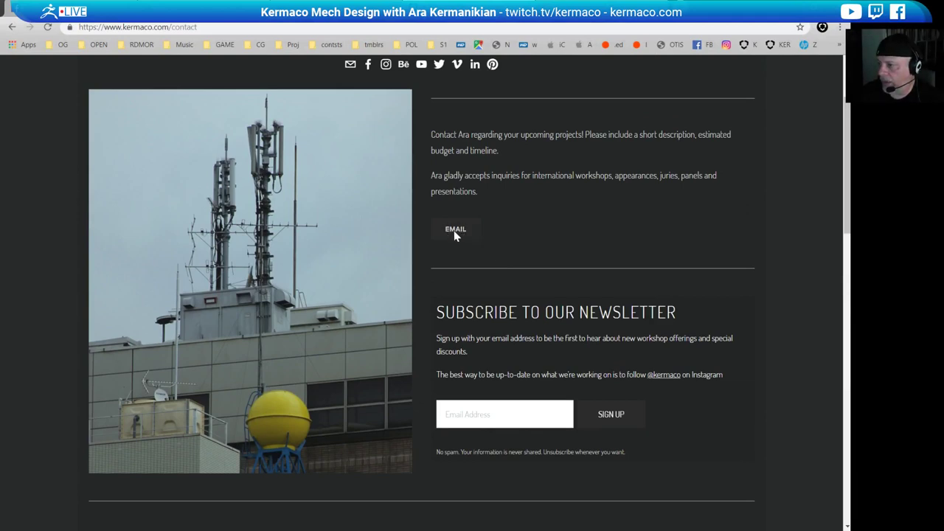
left_click(454, 230)
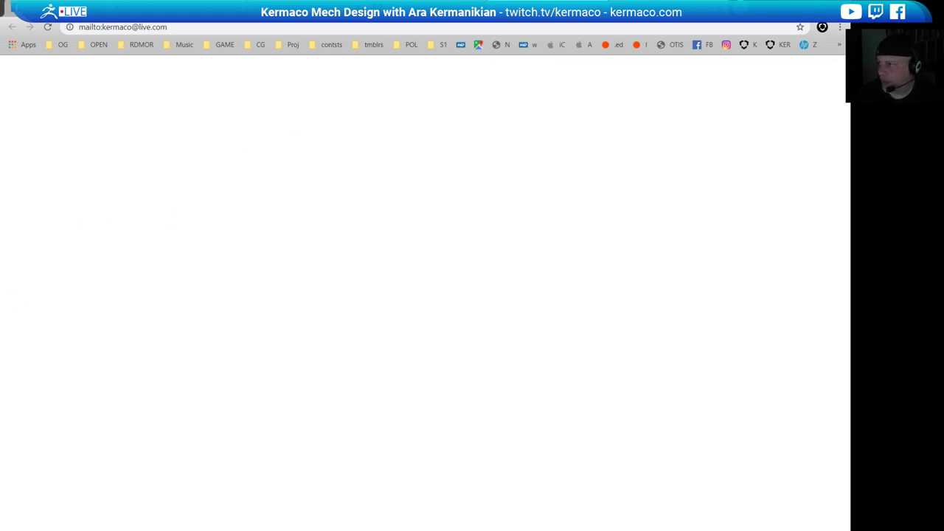
left_click(596, 10)
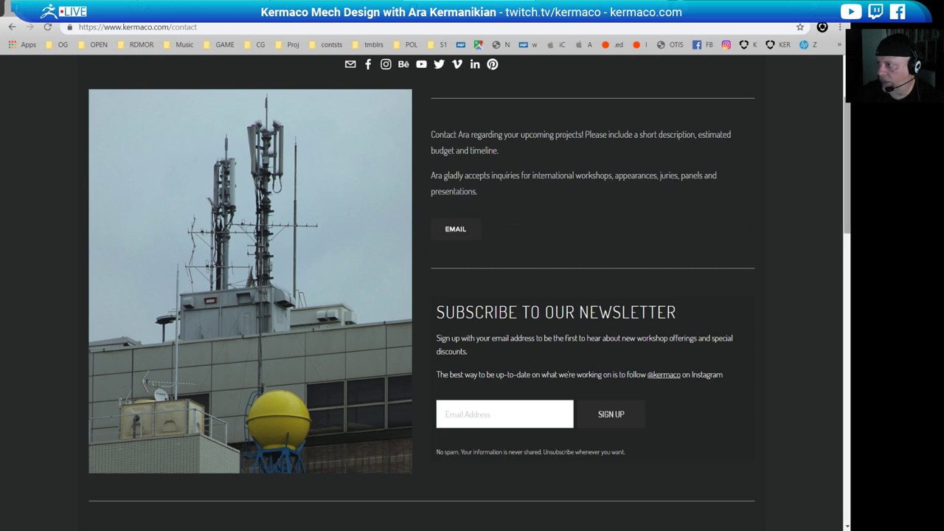
scroll(391, 327, "up", 2)
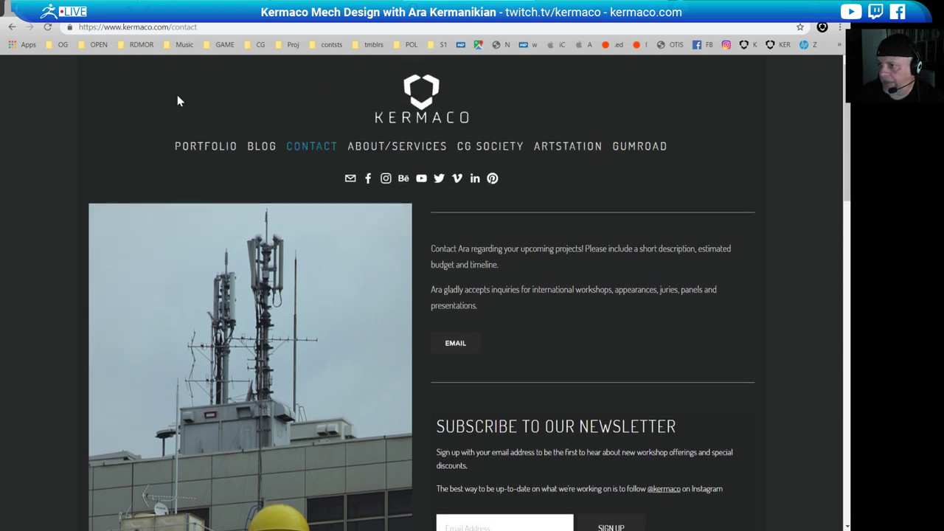
- Go to the Kermaco portfolio and open its Vehicle gallery
left_click(210, 148)
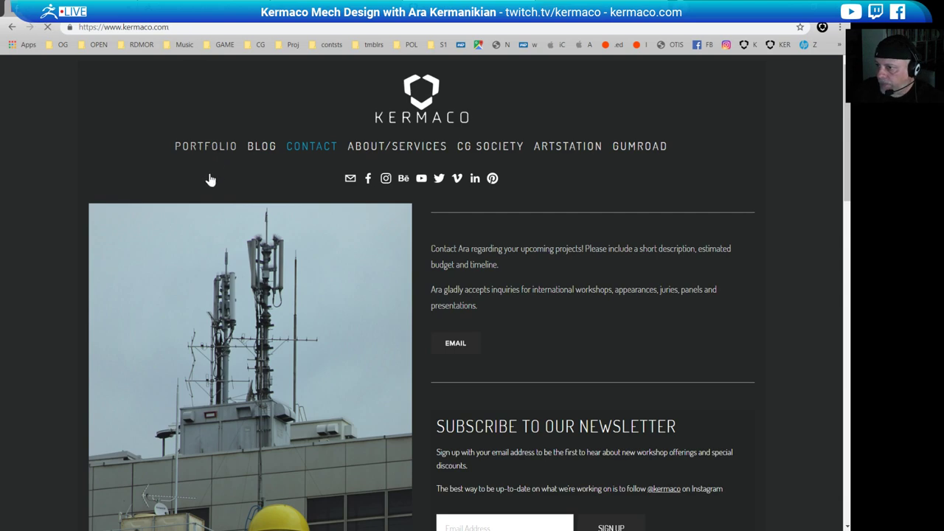
scroll(469, 441, "down", 4)
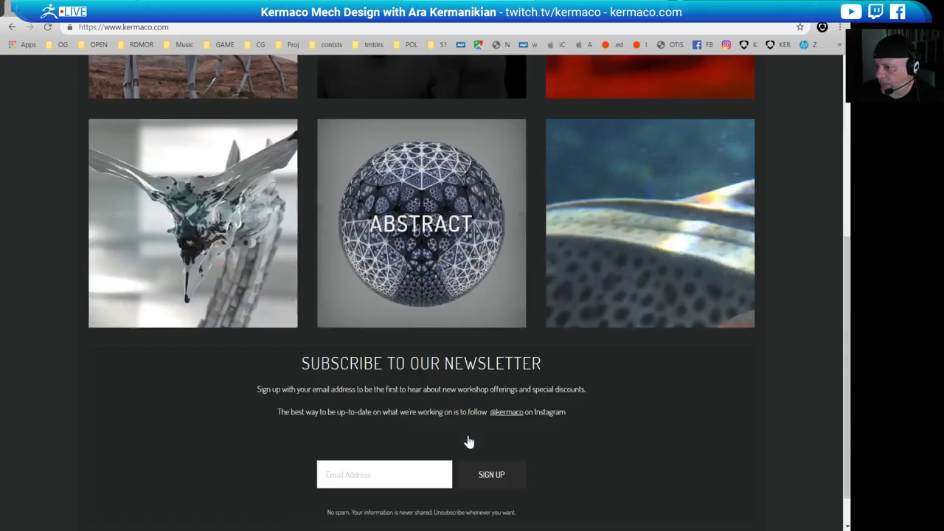
scroll(468, 441, "up", 4)
left_click(641, 378)
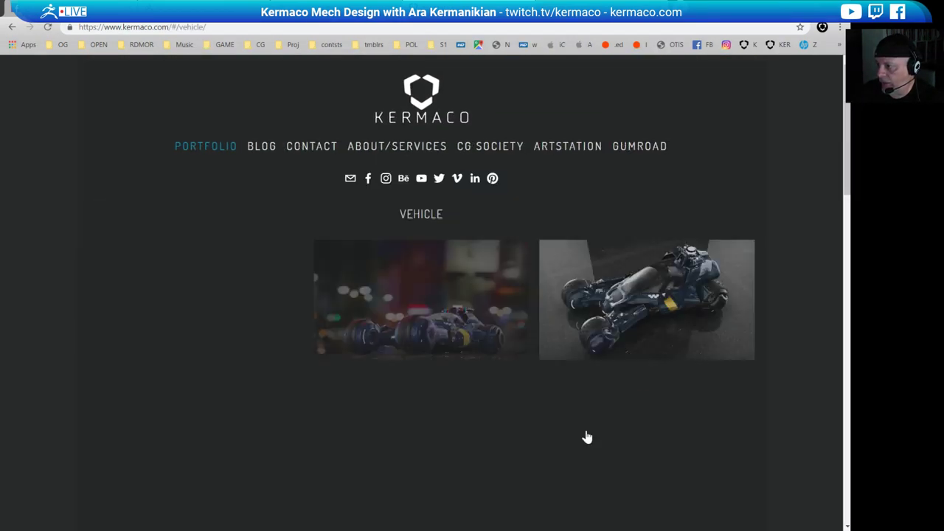
scroll(592, 434, "down", 2)
scroll(347, 347, "up", 1)
scroll(201, 265, "down", 1)
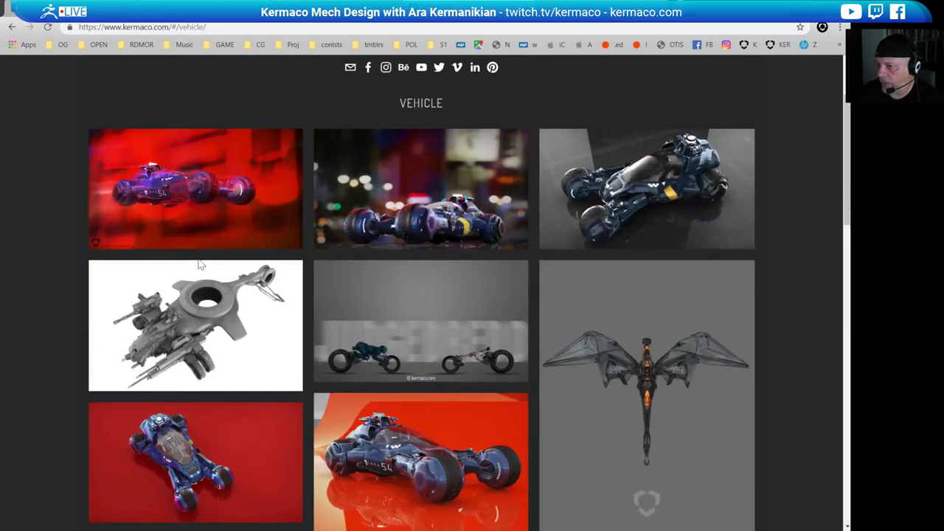
- View the first four Vehicle gallery images at full size, and return to the thumbnails
left_click(199, 183)
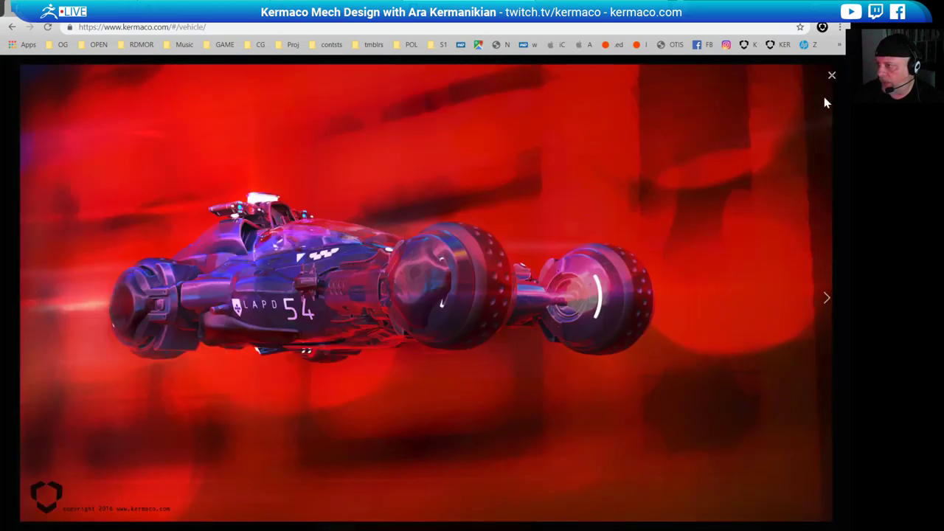
left_click(826, 304)
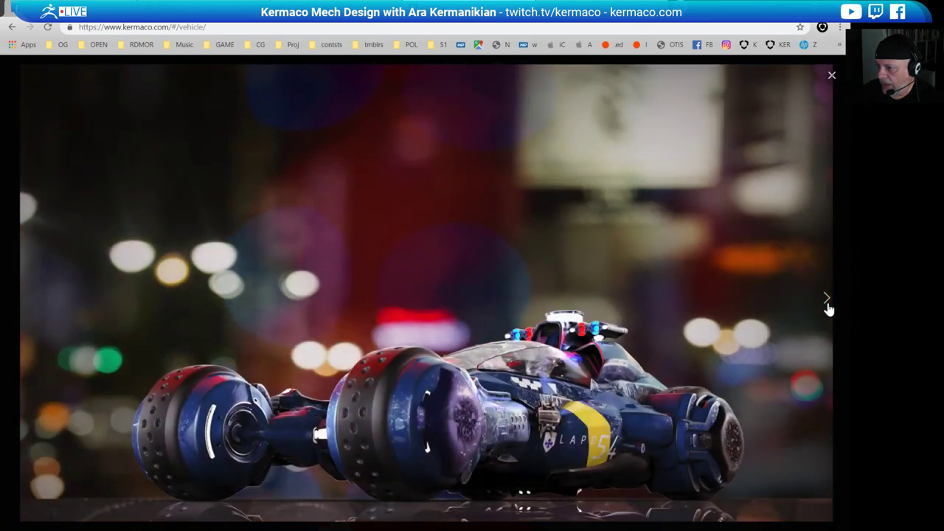
left_click(828, 304)
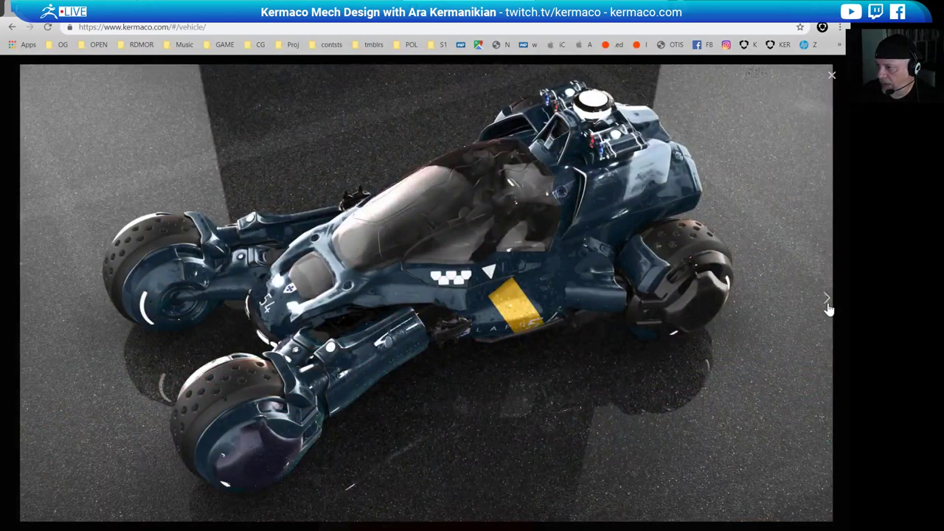
left_click(826, 302)
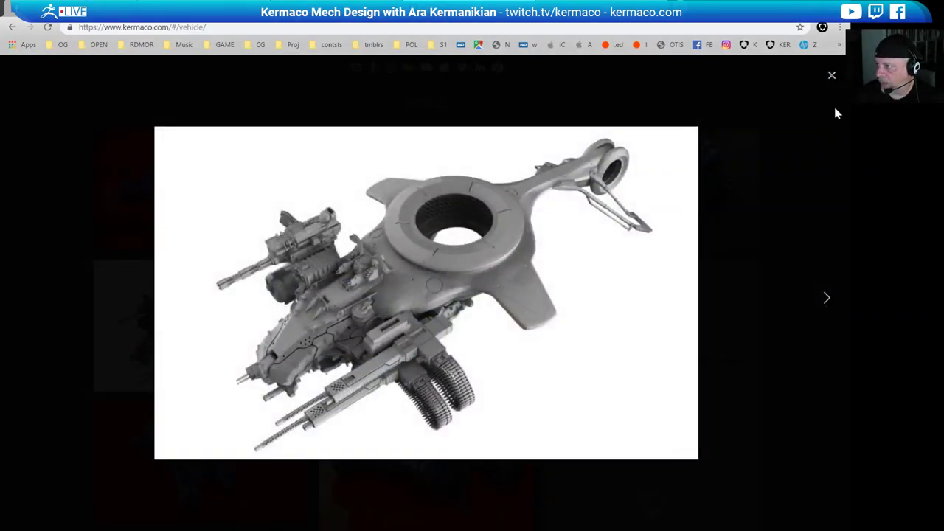
left_click(833, 71)
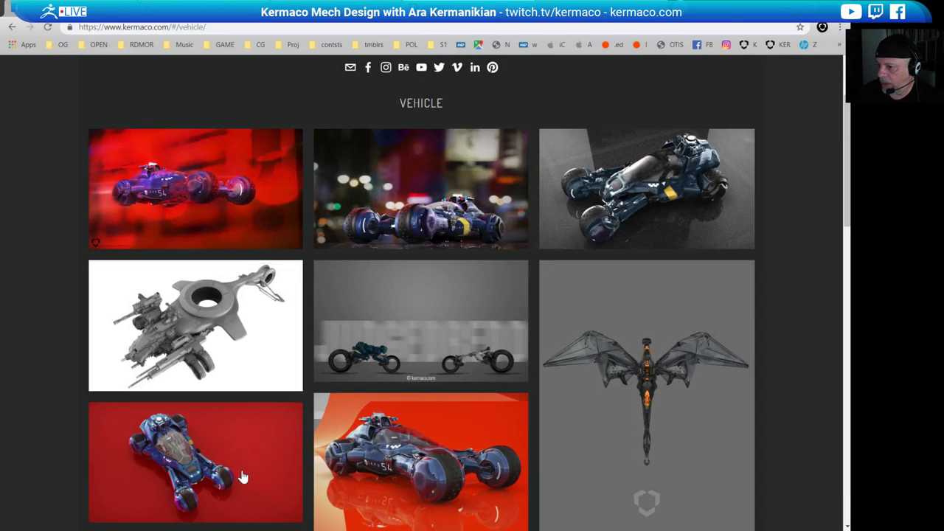
- View the top-down red-background vehicle and the following image at full size, and look through the rest of the Vehicle gallery
left_click(242, 476)
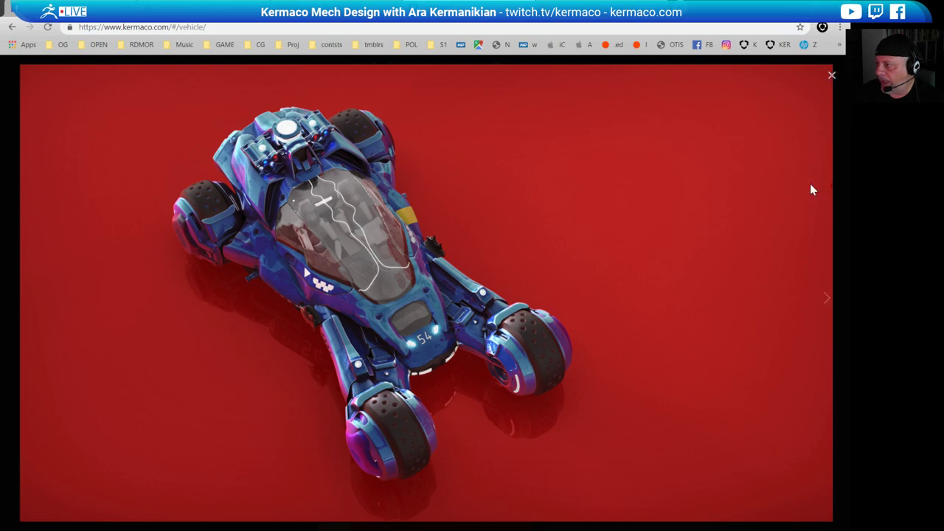
left_click(827, 300)
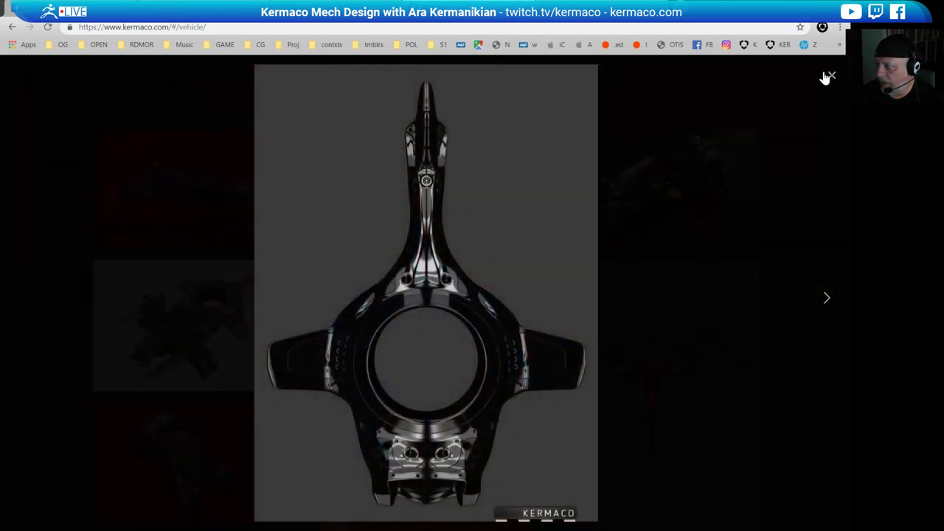
left_click(828, 76)
scroll(438, 398, "down", 3)
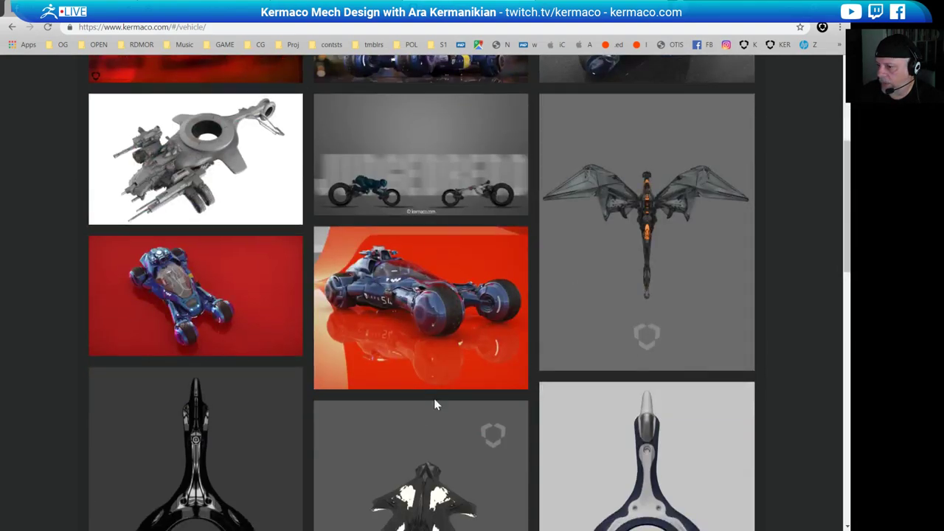
scroll(435, 404, "down", 8)
scroll(435, 404, "up", 15)
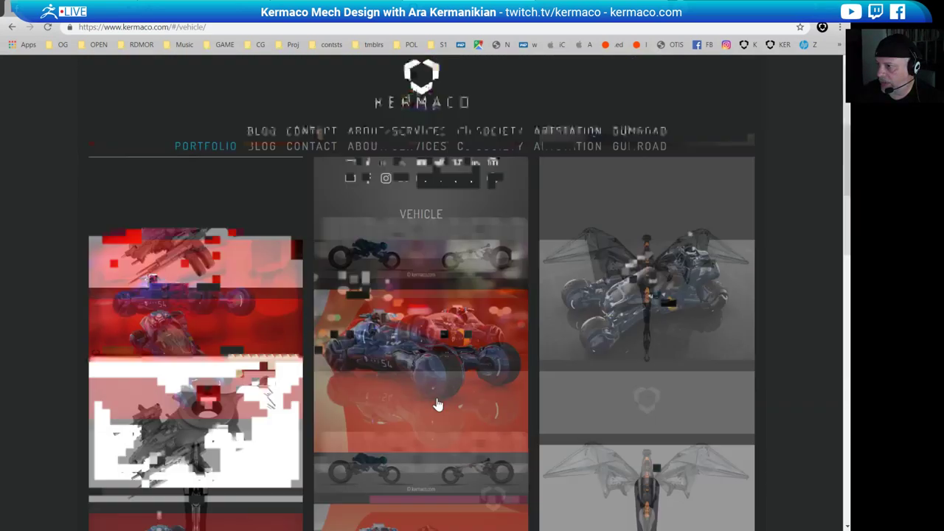
scroll(437, 404, "down", 3)
scroll(437, 404, "up", 1)
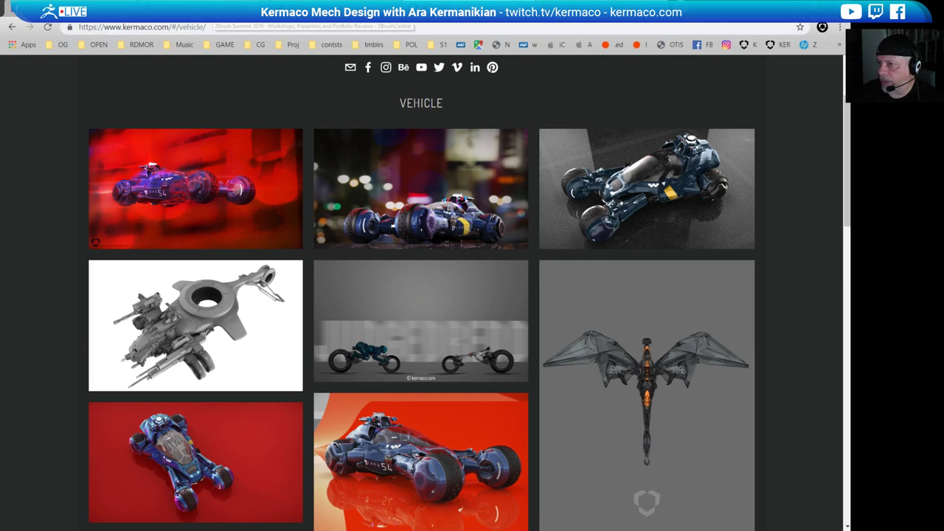
- Read the ZBrush Summit 2019 announcement on ZBrushCentral, covering workshops, presentations, portfolio reviews and registration
left_click(211, 11)
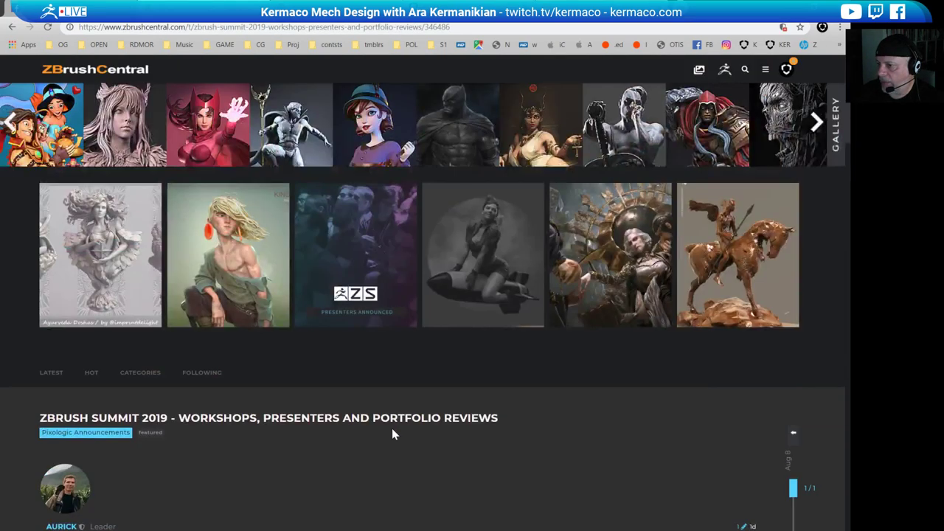
scroll(392, 433, "down", 3)
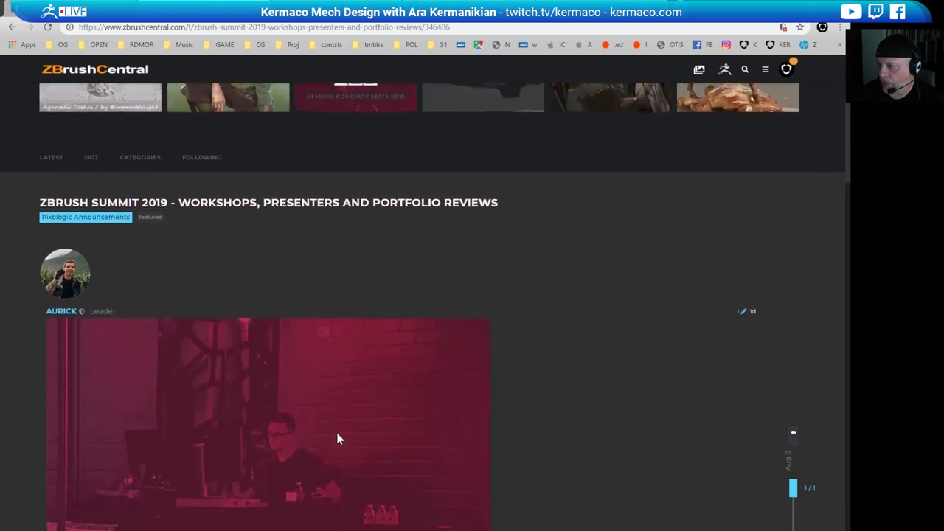
scroll(477, 465, "down", 8)
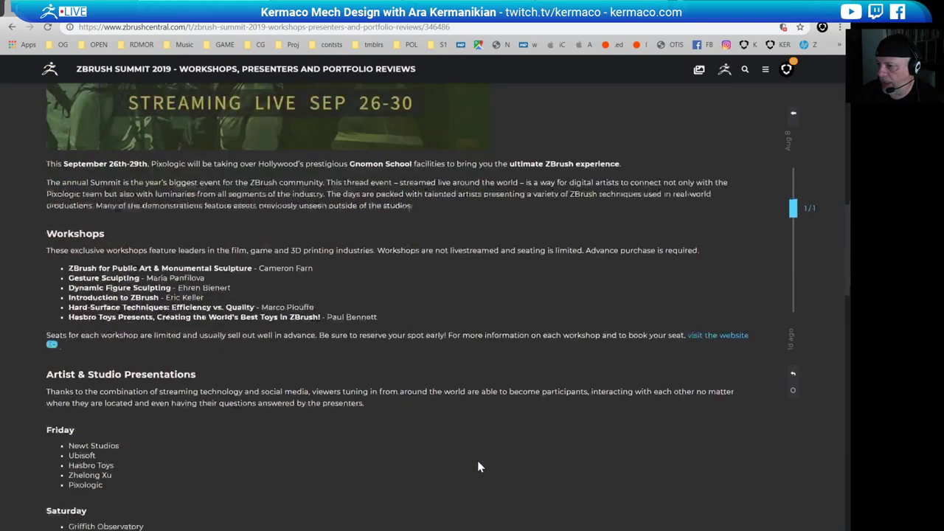
scroll(477, 466, "down", 3)
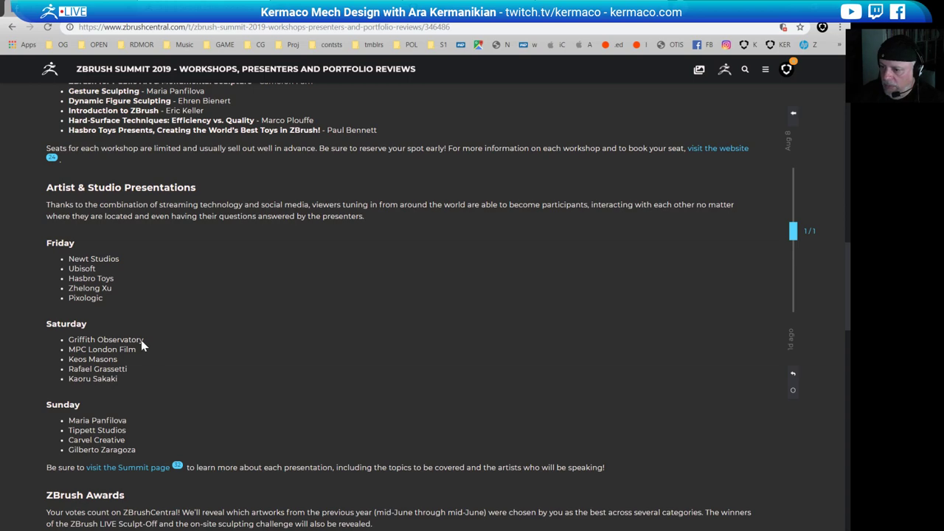
scroll(442, 310, "down", 3)
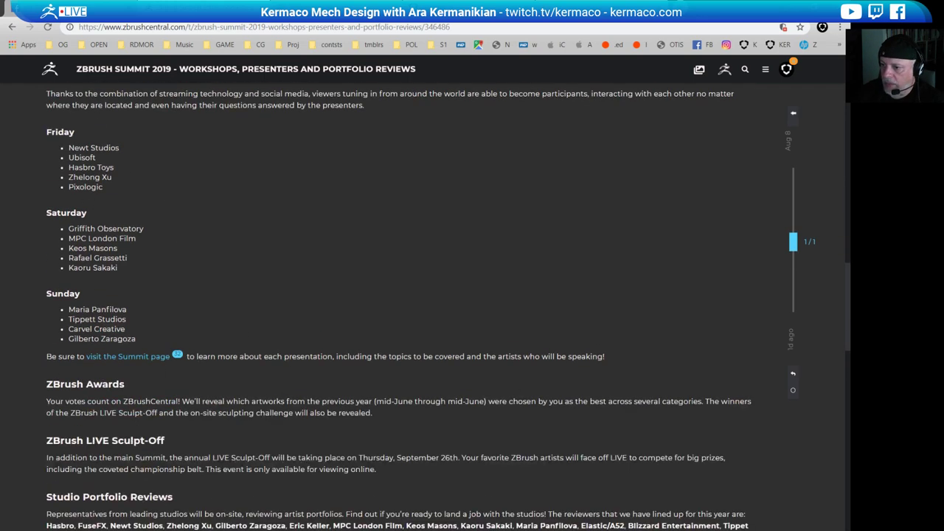
scroll(291, 387, "down", 3)
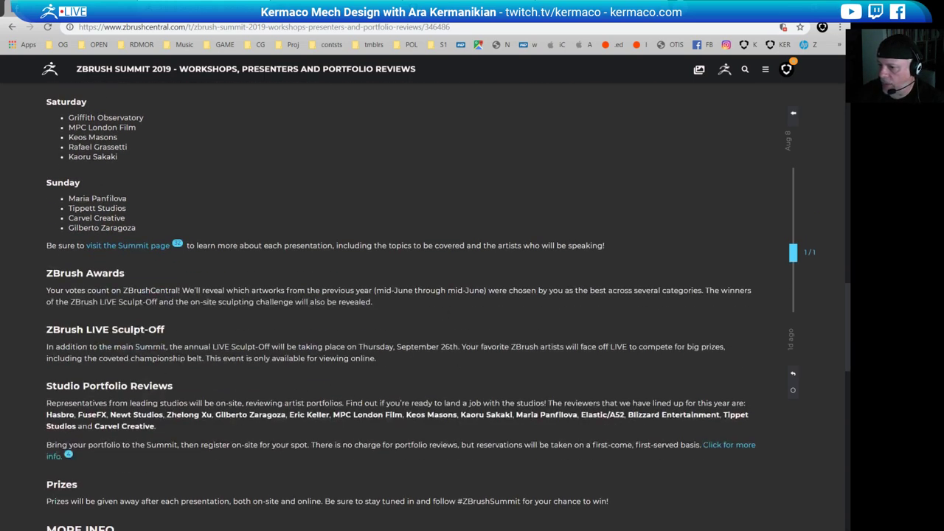
scroll(256, 416, "down", 8)
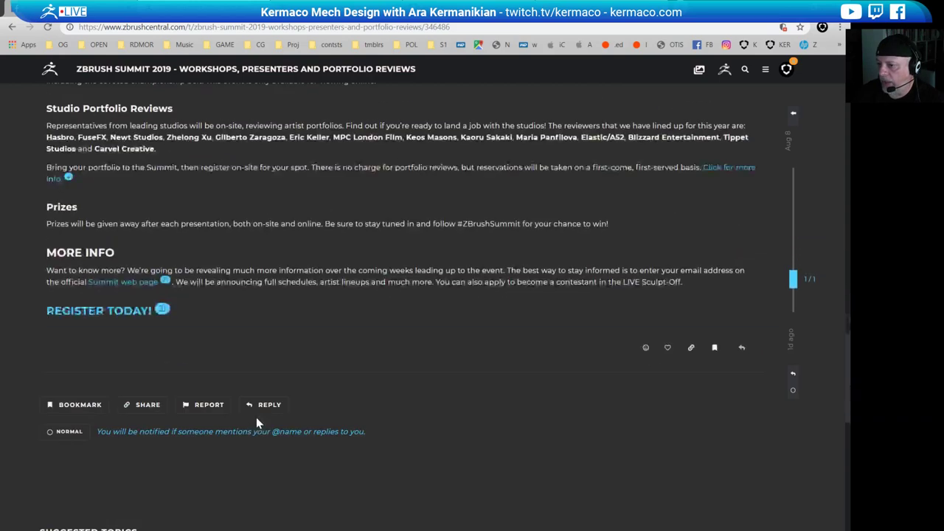
scroll(256, 416, "up", 2)
scroll(256, 417, "up", 10)
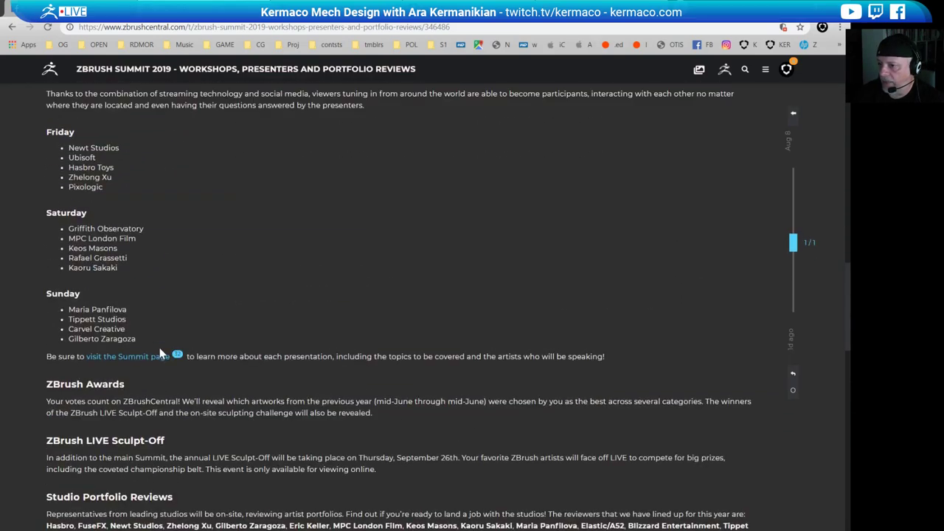
scroll(159, 347, "up", 4)
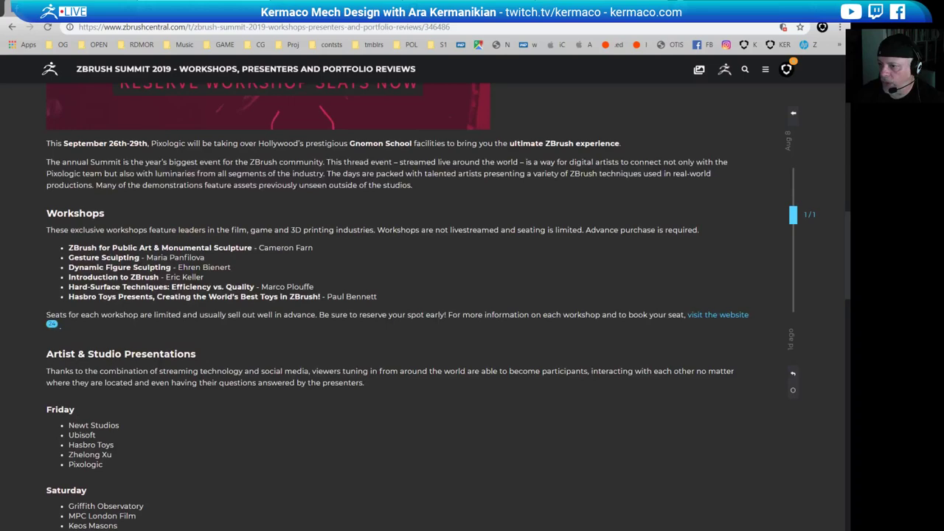
- Switch back to ZBrush and set the hPolish brush's draw size to 187
left_click(461, 9)
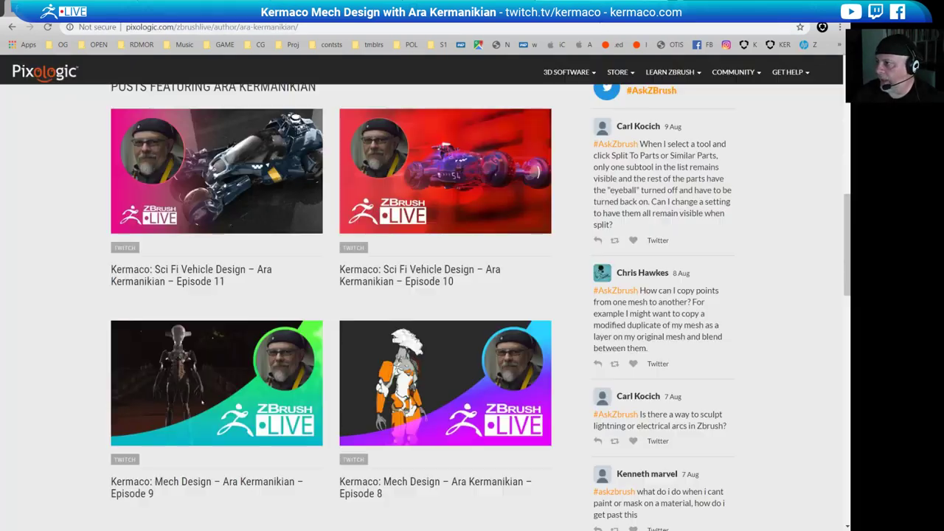
left_click(785, 8)
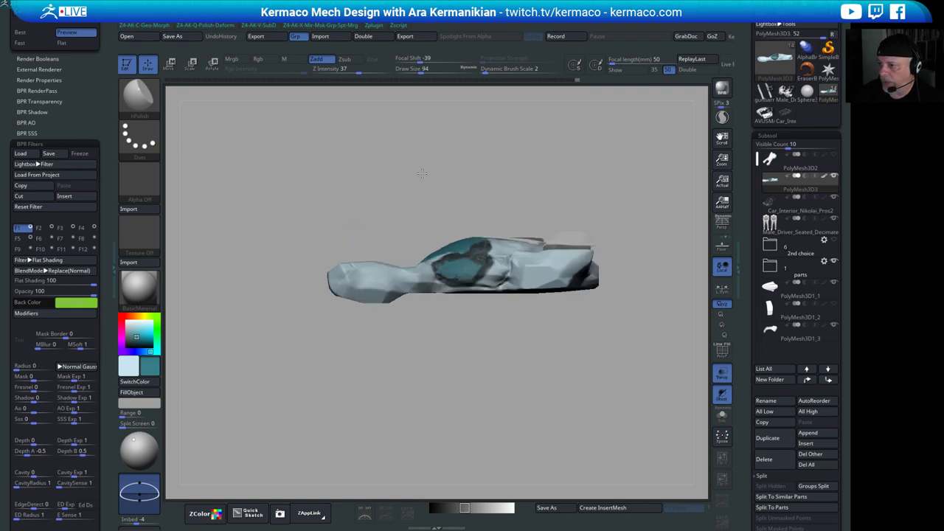
mouse_move(422, 173)
left_mouse_down()
mouse_move(413, 194)
mouse_move(395, 172)
mouse_move(394, 213)
left_mouse_up()
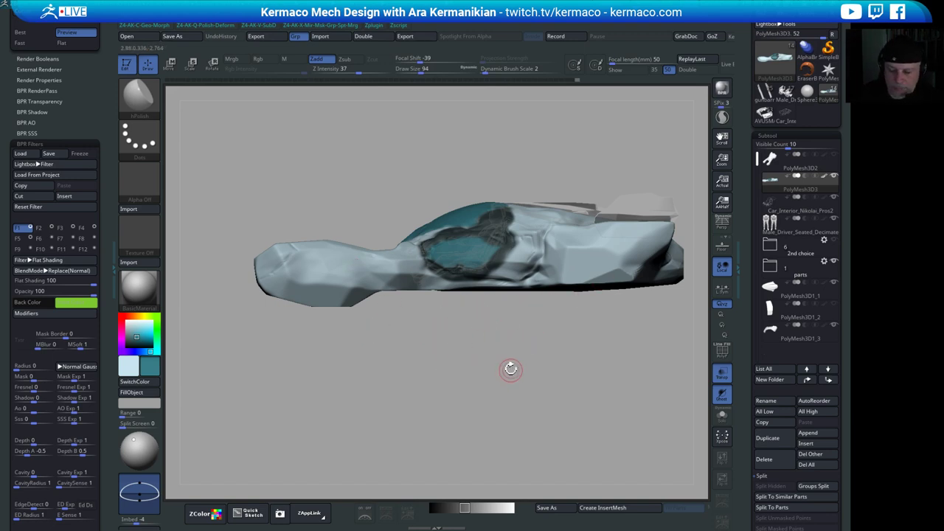
key("s")
left_click_drag(510, 369, 519, 369)
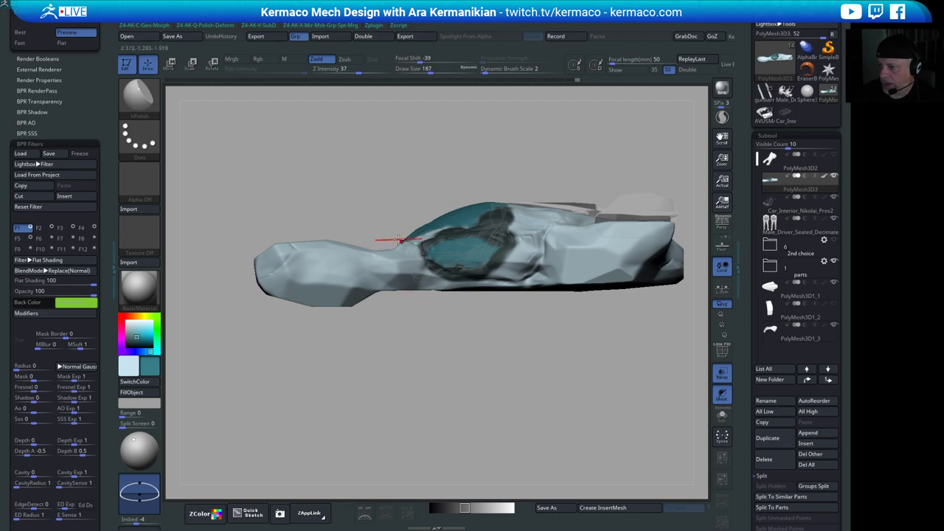
- Raise the top of the neck in front of the canopy with the Move brush, using draw sizes 286 and 172
key("ctrl")
key("space")
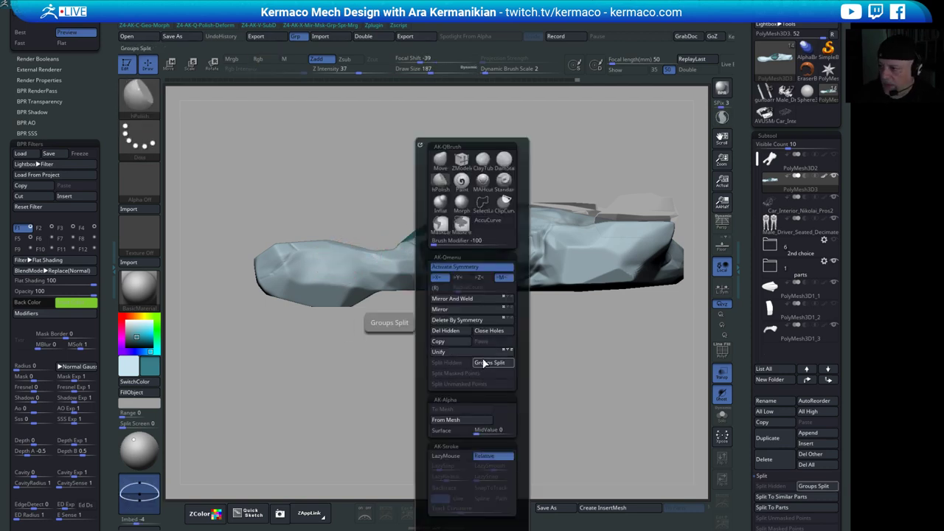
left_click(441, 160)
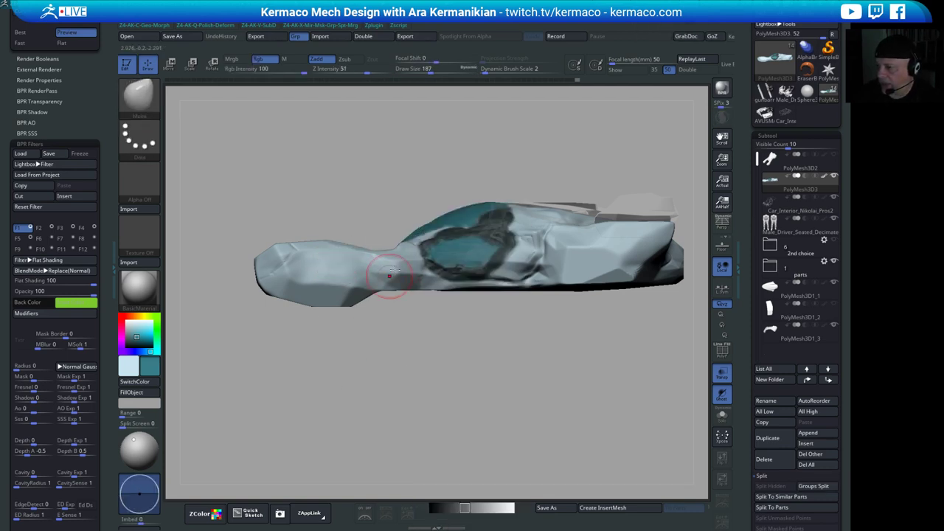
key("s")
left_click_drag(402, 260, 411, 260)
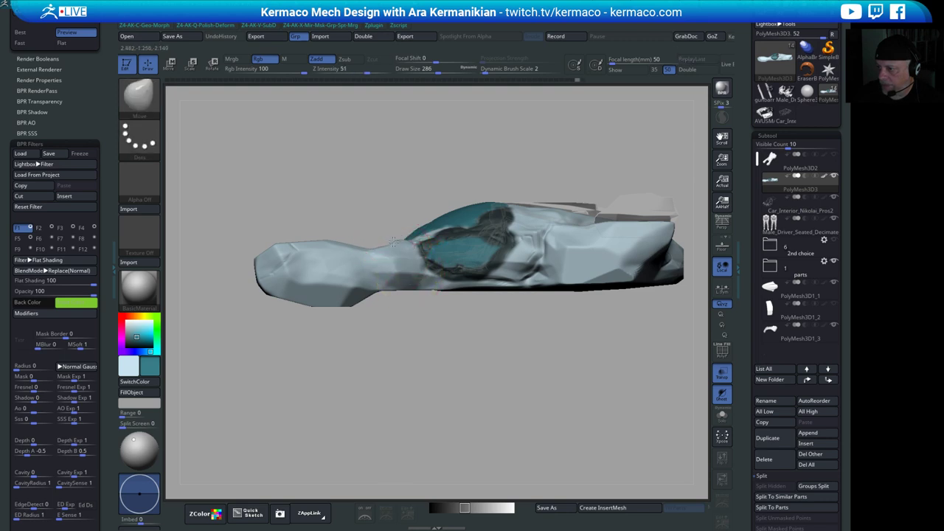
key("s")
left_click_drag(380, 249, 374, 260)
key("s")
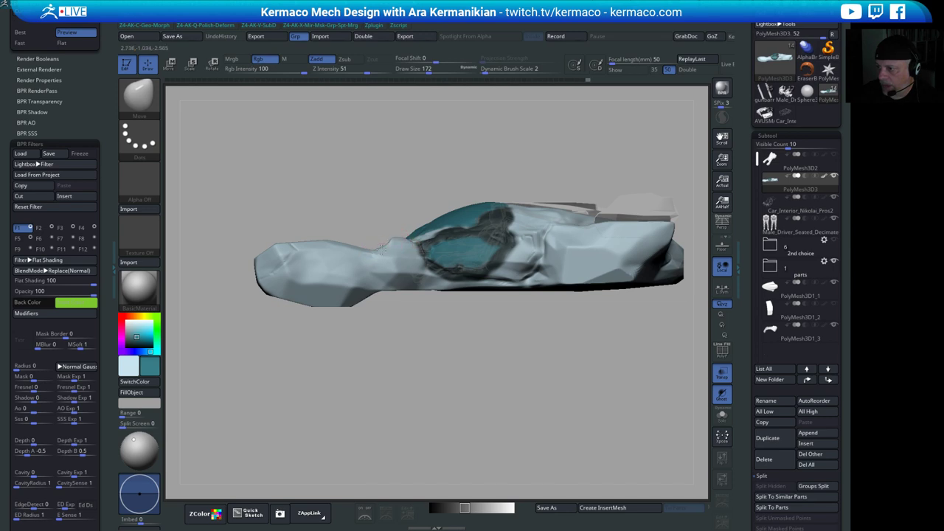
- Refine the raised neck bases beside the teal canopy from above and from the side with the Move brush
mouse_move(375, 204)
left_mouse_down()
mouse_move(402, 221)
mouse_move(404, 201)
mouse_move(414, 243)
mouse_move(472, 191)
mouse_move(541, 162)
mouse_move(523, 365)
mouse_move(529, 308)
left_mouse_up()
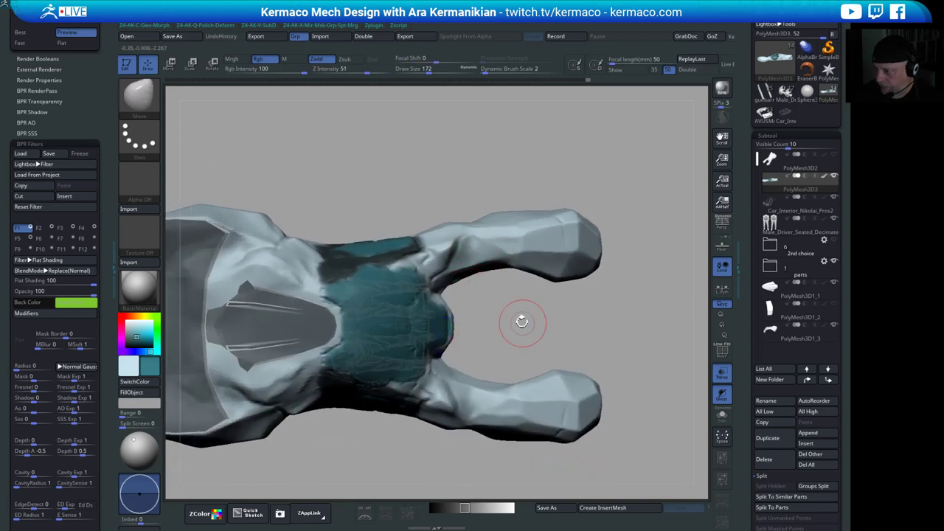
left_click_drag(523, 323, 507, 315, "alt")
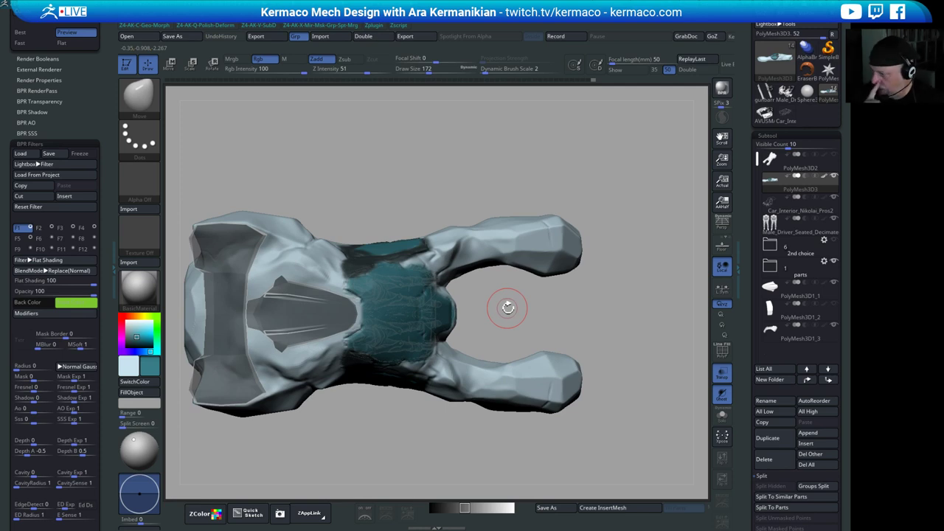
left_click_drag(599, 359, 446, 255)
left_click_drag(491, 179, 435, 259)
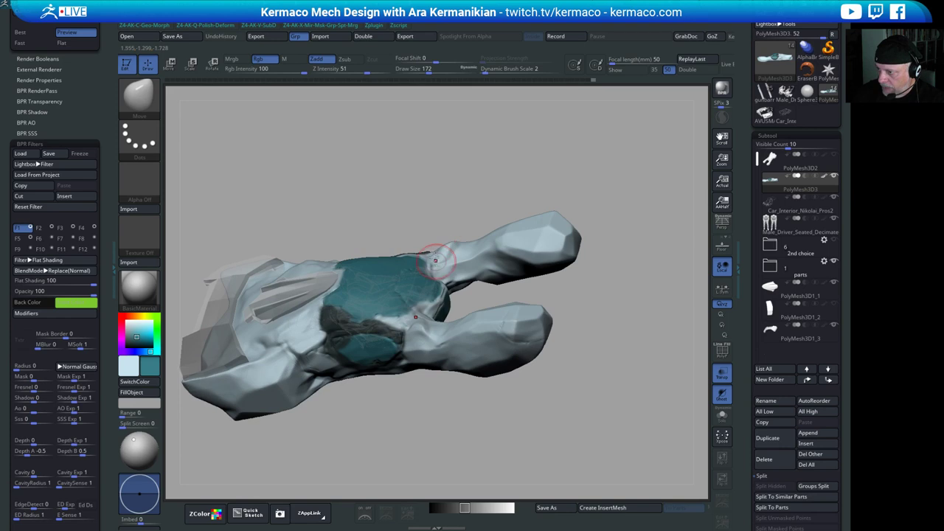
mouse_move(451, 219)
left_mouse_down()
mouse_move(444, 233)
mouse_move(474, 234)
mouse_move(468, 243)
mouse_move(476, 230)
mouse_move(468, 245)
left_mouse_up()
- Clip the raised neck bases in profile with the ClipCurve brush, following the slope of the canopy down to the neck
left_click_drag(586, 211, 603, 175)
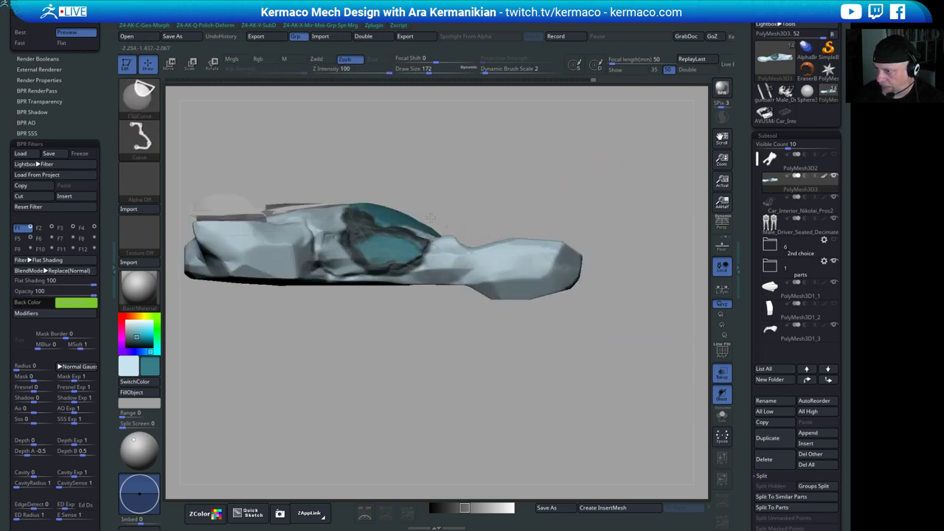
mouse_move(428, 219)
left_mouse_down("ctrl+shift")
mouse_move(473, 230)
mouse_move(466, 247)
left_mouse_up("ctrl+shift")
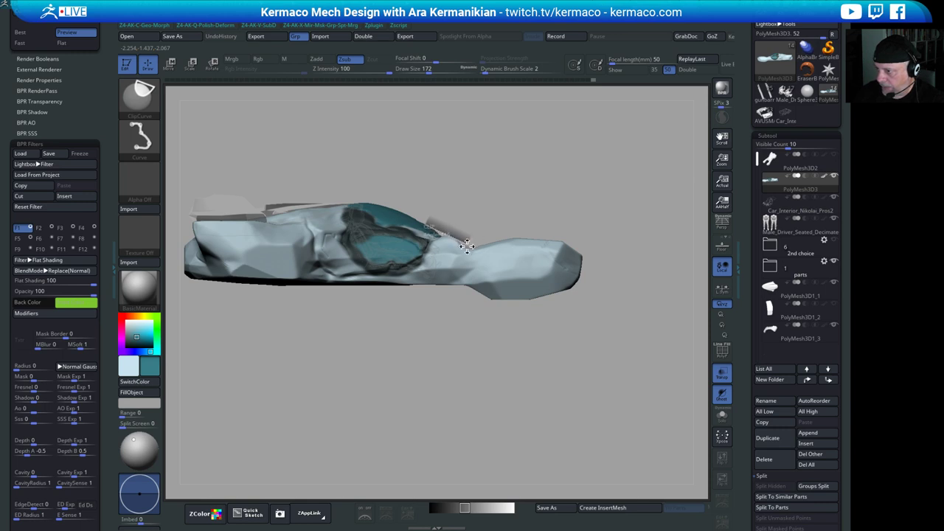
left_click_drag(422, 354, 382, 407)
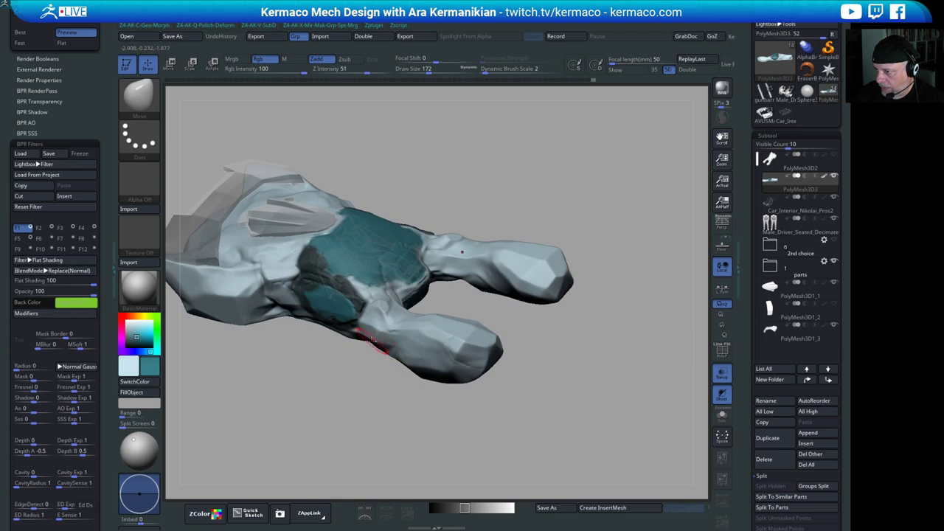
left_click_drag(586, 315, 412, 381)
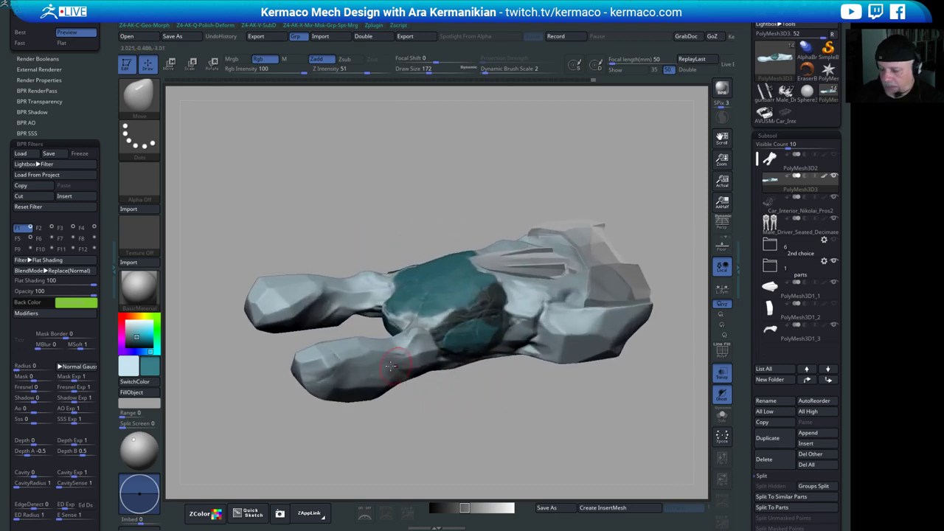
- Choose the DamStandard brush, examine the pods and necks, and make a BPR render of the body in a three-quarter view
key("ctrl+x")
left_click(480, 161)
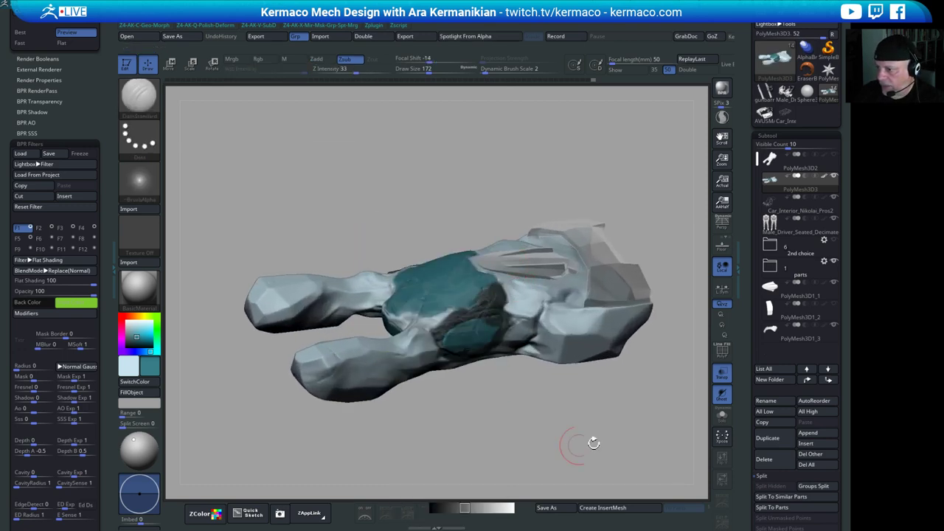
left_click_drag(593, 444, 443, 434)
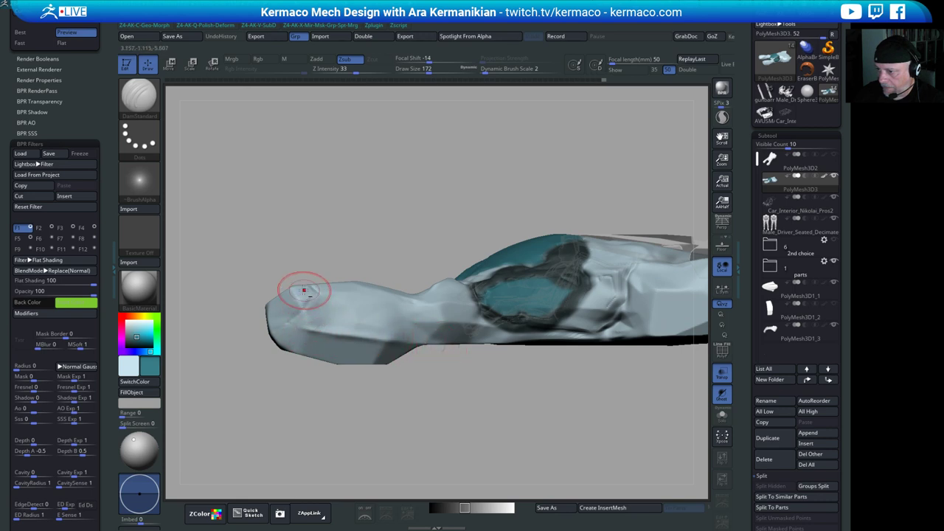
left_click_drag(370, 428, 390, 385)
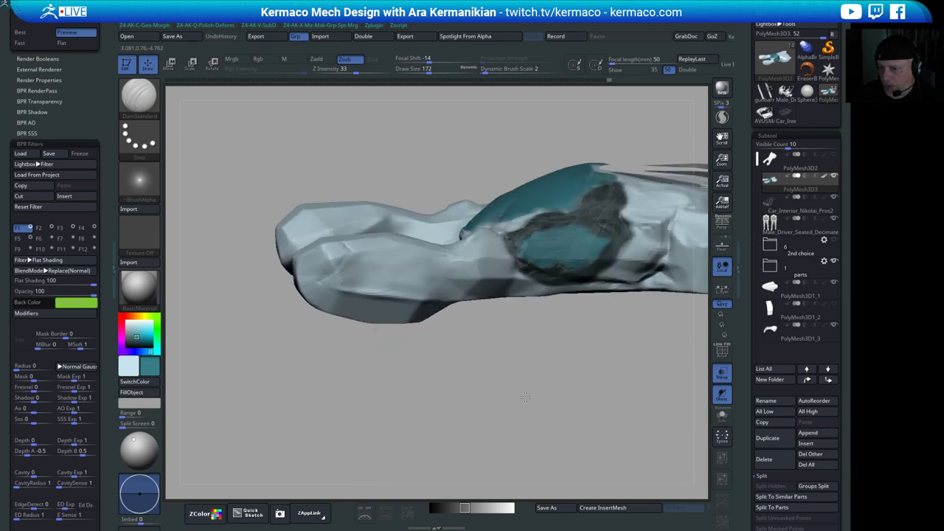
left_click_drag(531, 391, 586, 389)
left_click_drag(535, 254, 297, 93)
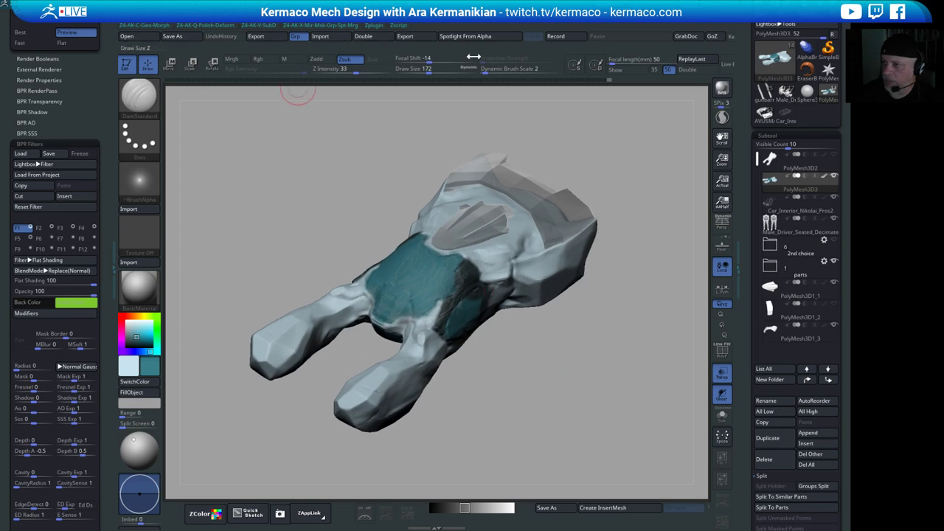
left_click(723, 88)
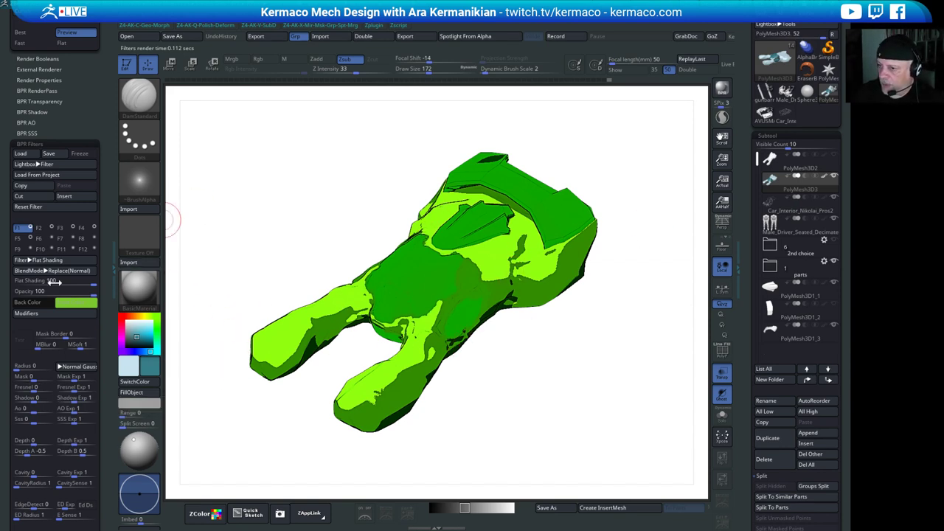
- Try the charcoal and Chromatic Aberration filter presets on the render, and apply Comic Color Tones1 from LightBox
left_click(75, 165)
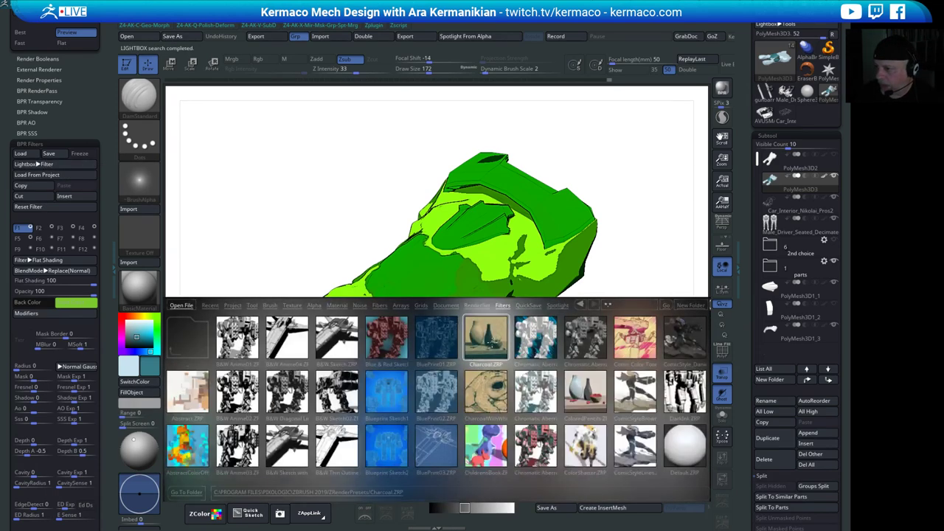
left_click(492, 356)
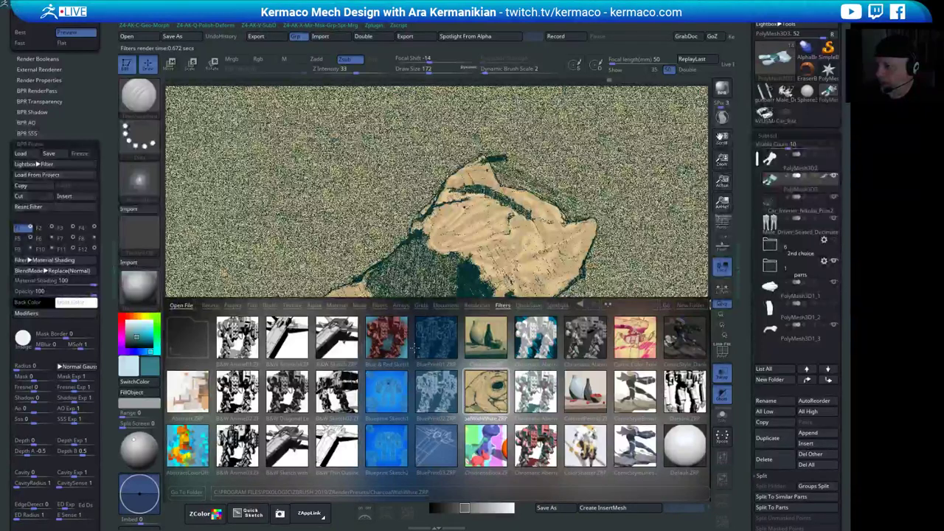
left_click(545, 395)
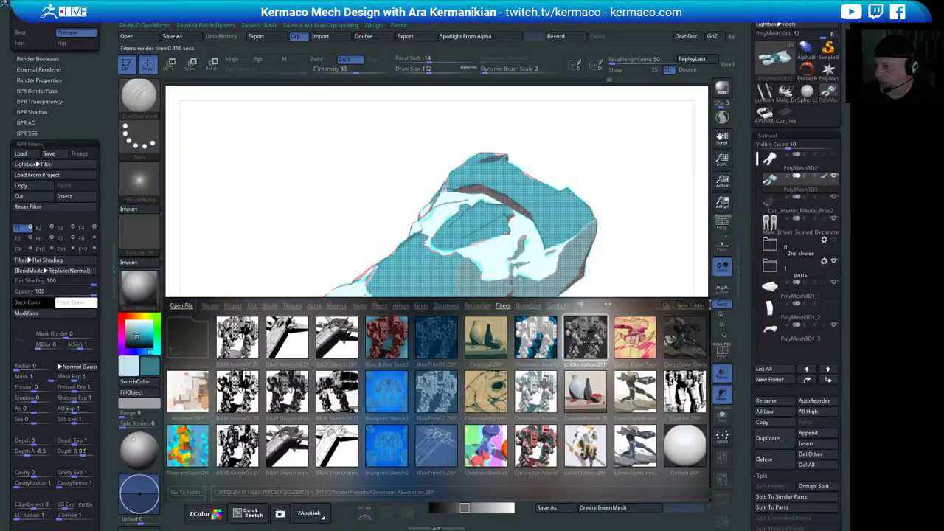
left_click(628, 346)
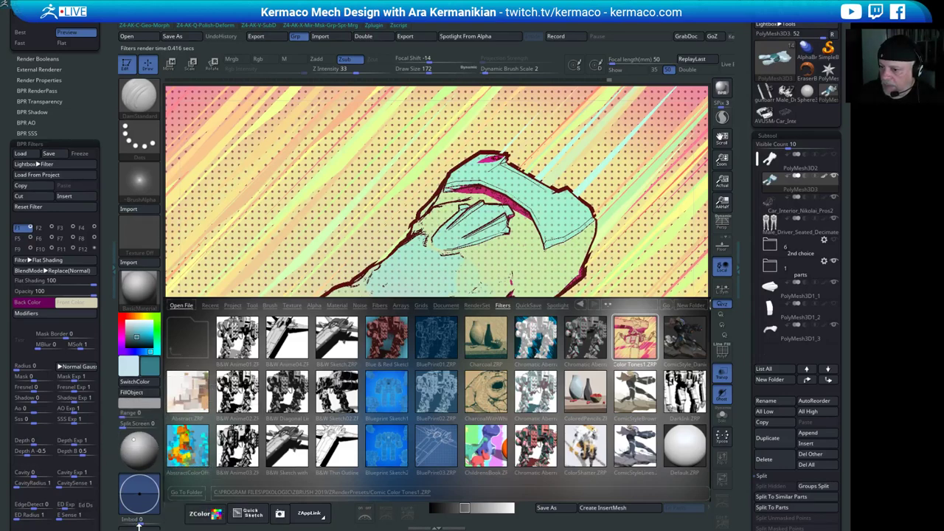
key("comma")
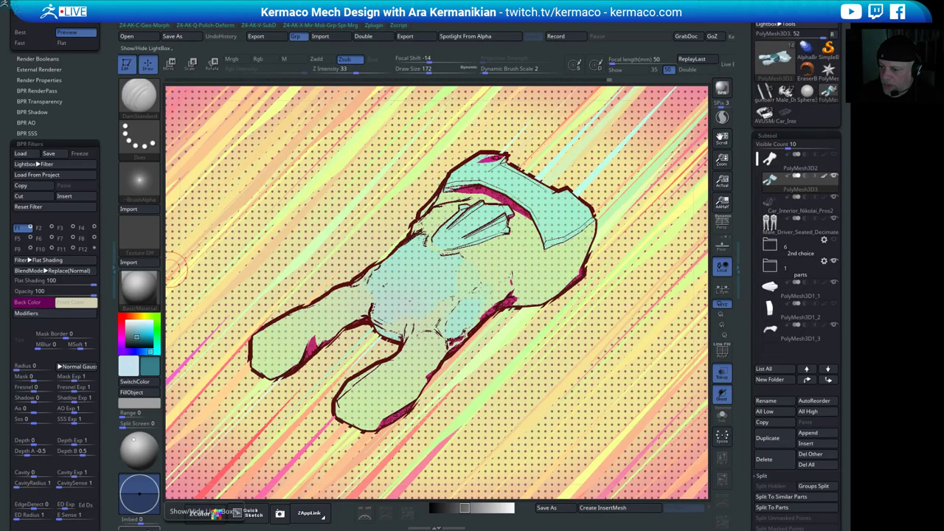
left_click(207, 512)
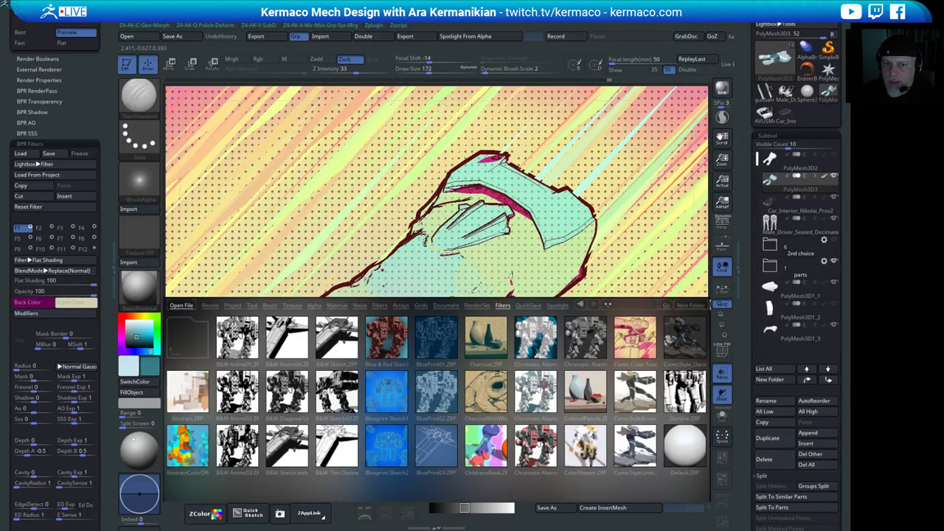
- Switch to the browser, open the Kermaco Instagram profile from the portfolio site, and look for the mech and spinner renders
key("alt+Tab")
left_click(398, 9)
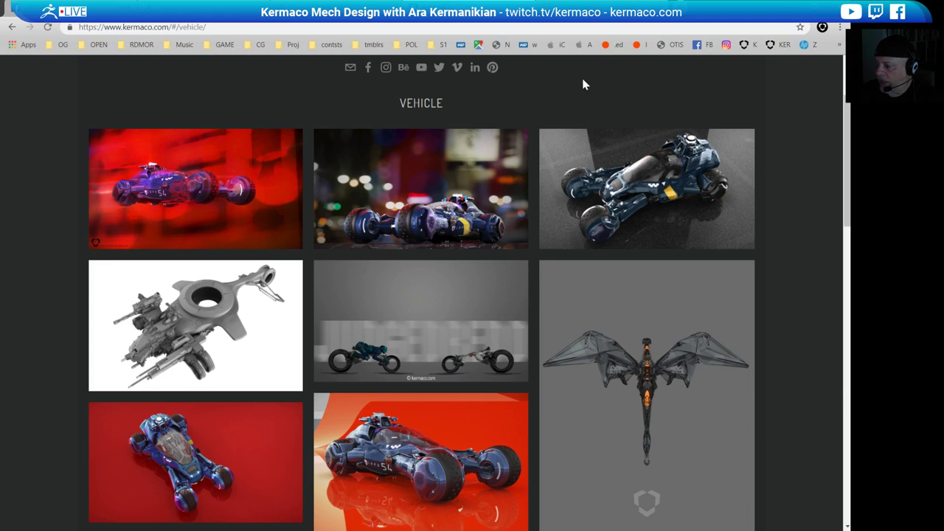
left_click(385, 68)
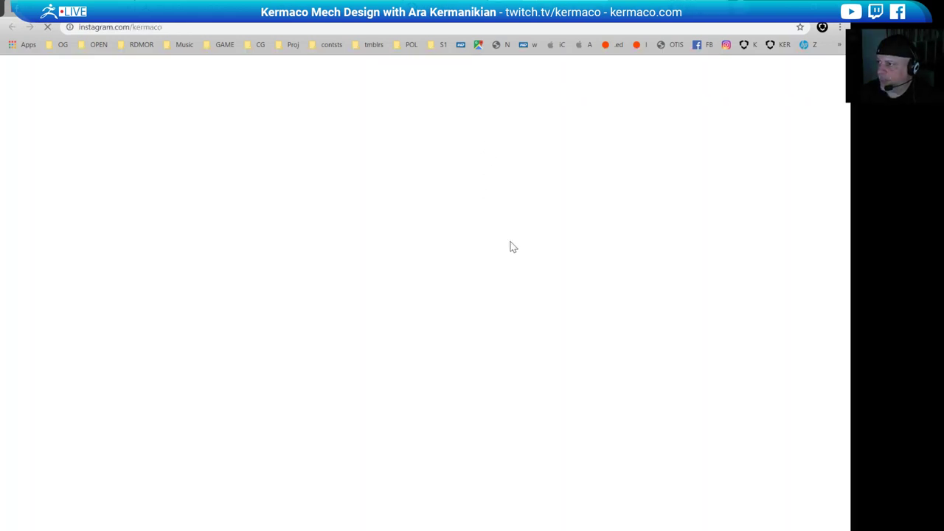
scroll(595, 354, "down", 4)
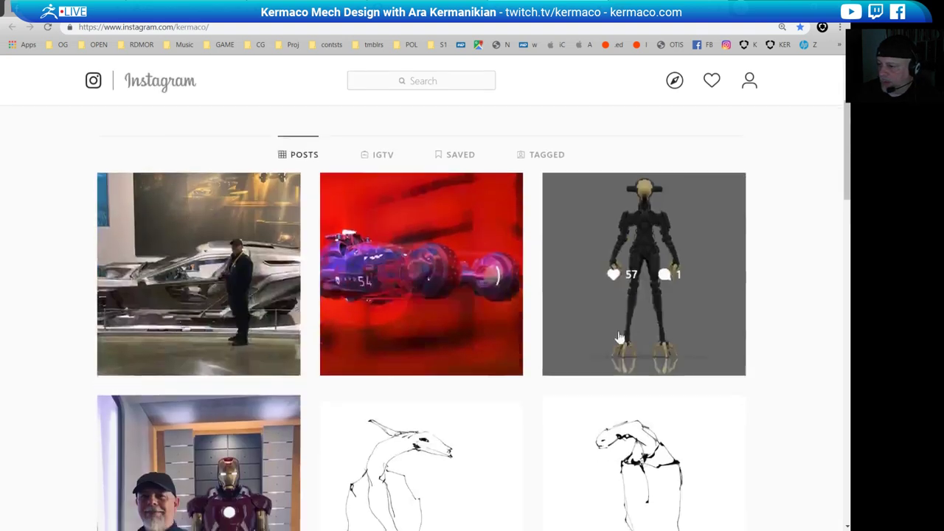
scroll(573, 371, "down", 20)
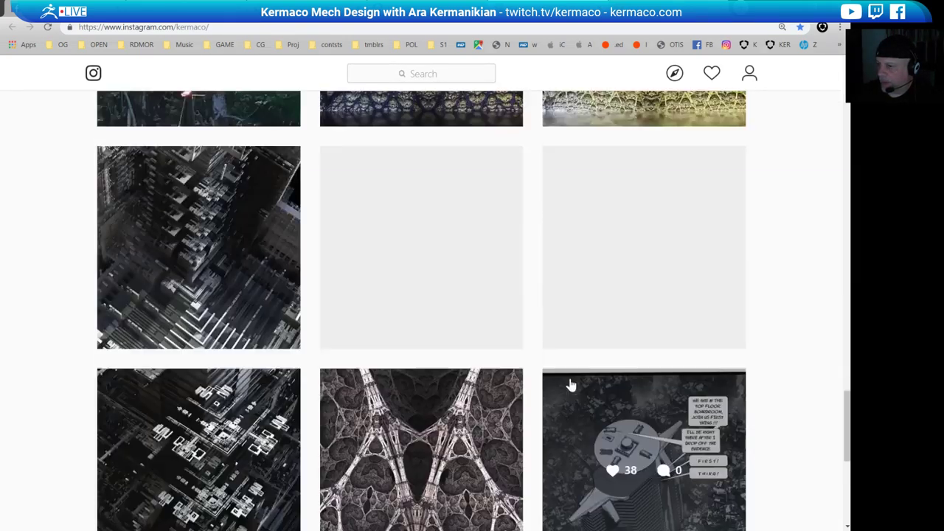
scroll(572, 384, "down", 10)
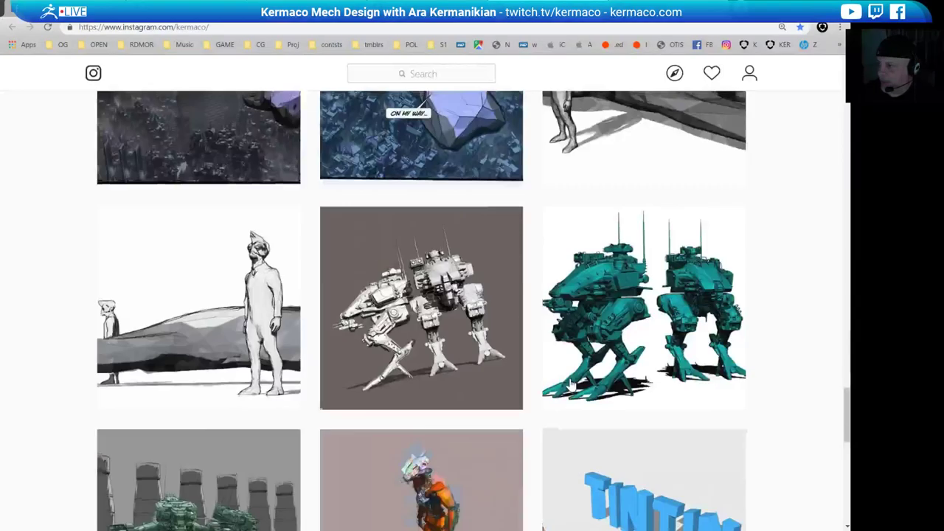
scroll(571, 384, "up", 5)
scroll(571, 384, "down", 3)
- View the Spinner concept 2 and Gargoyle mech defense posts at full size, and return to the profile grid
left_click(668, 310)
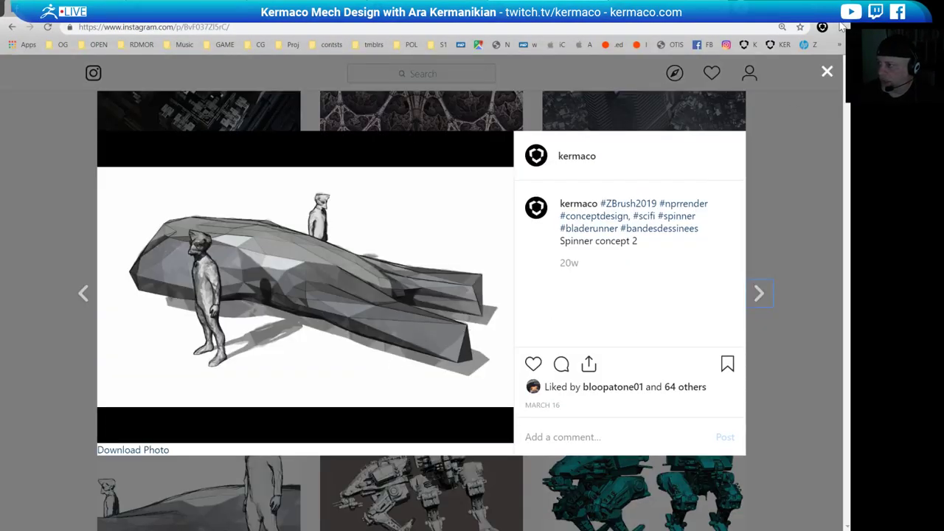
left_click(826, 73)
scroll(465, 411, "down", 5)
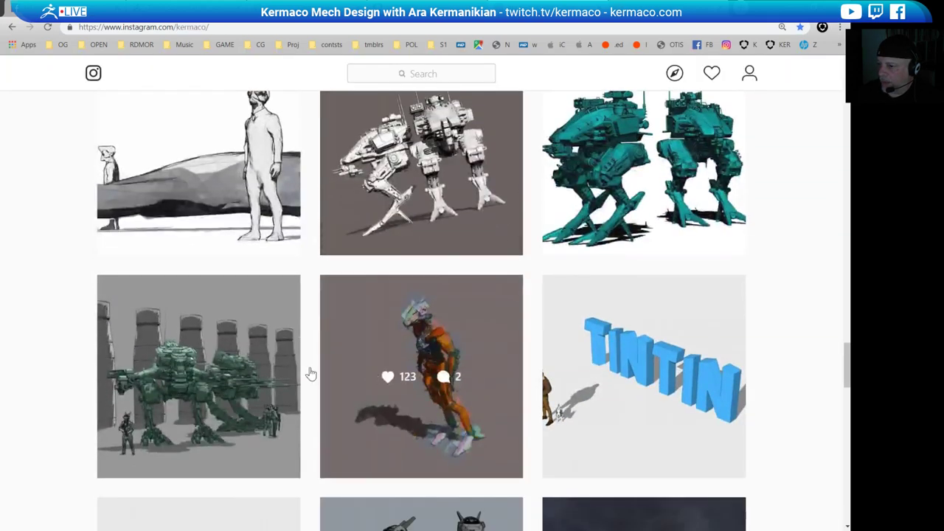
left_click(248, 339)
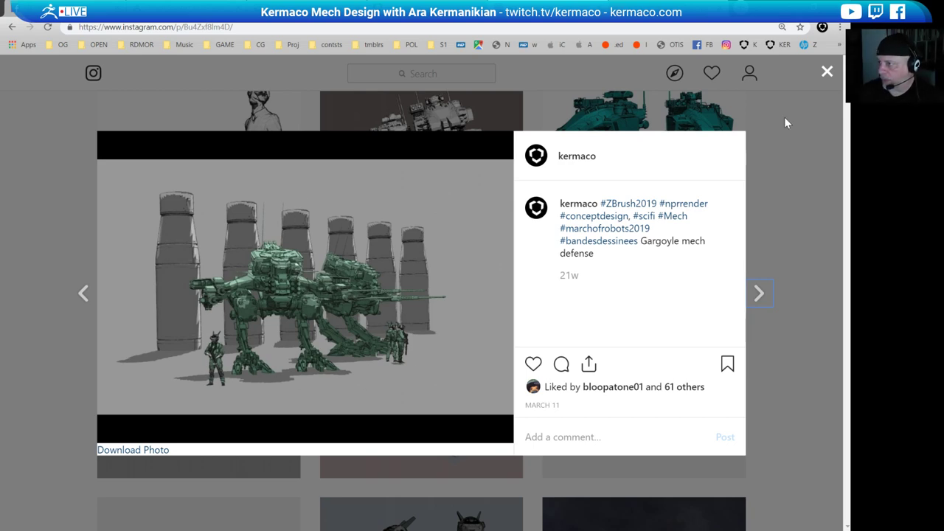
left_click(826, 73)
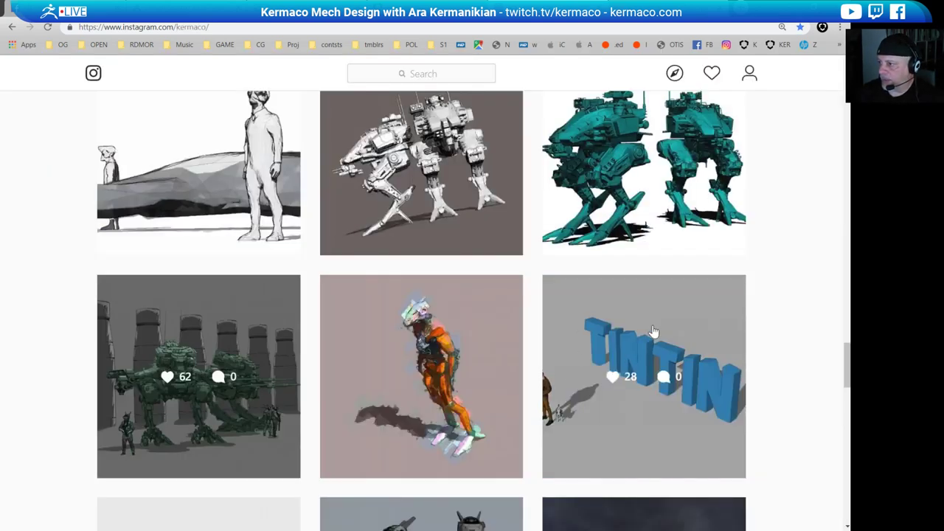
- View the orange robot and green-uniformed soldier posts at full size, and look further down the profile grid
left_click(474, 355)
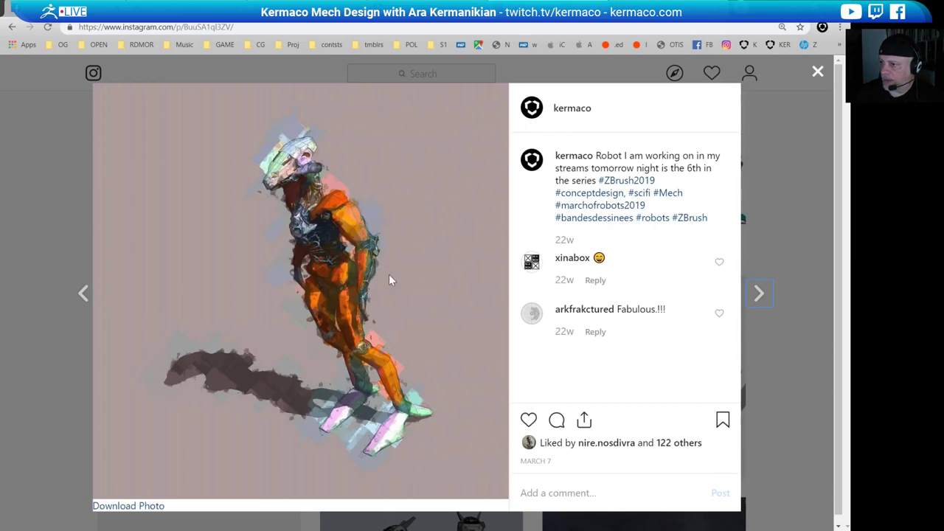
left_click(820, 71)
scroll(459, 306, "down", 4)
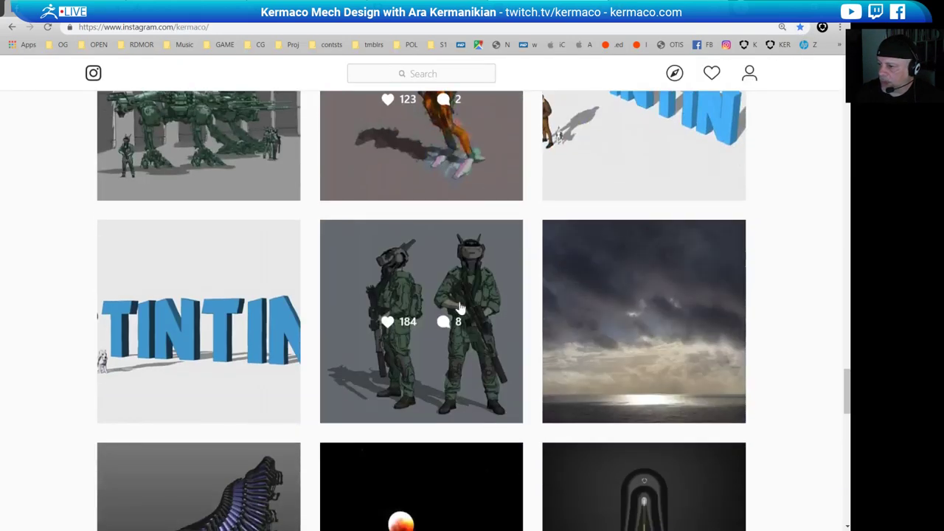
left_click(459, 306)
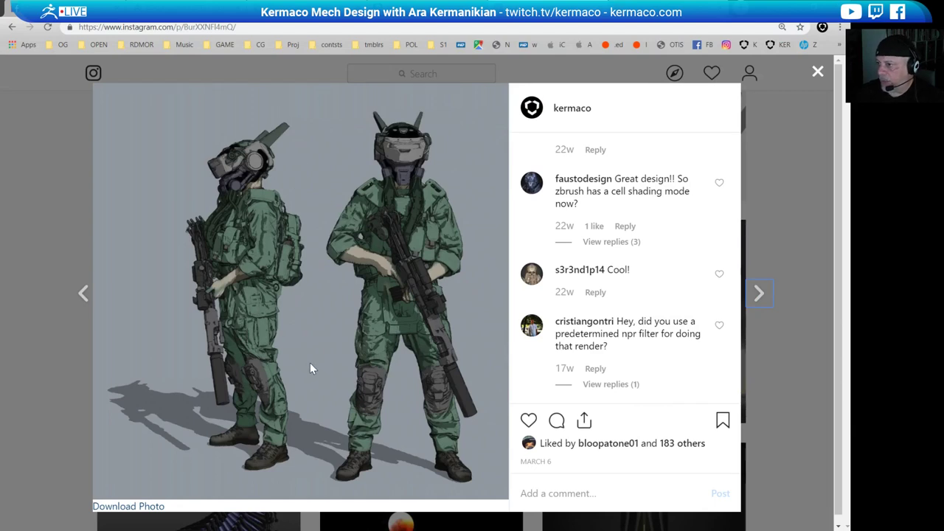
left_click(816, 75)
scroll(560, 378, "down", 3)
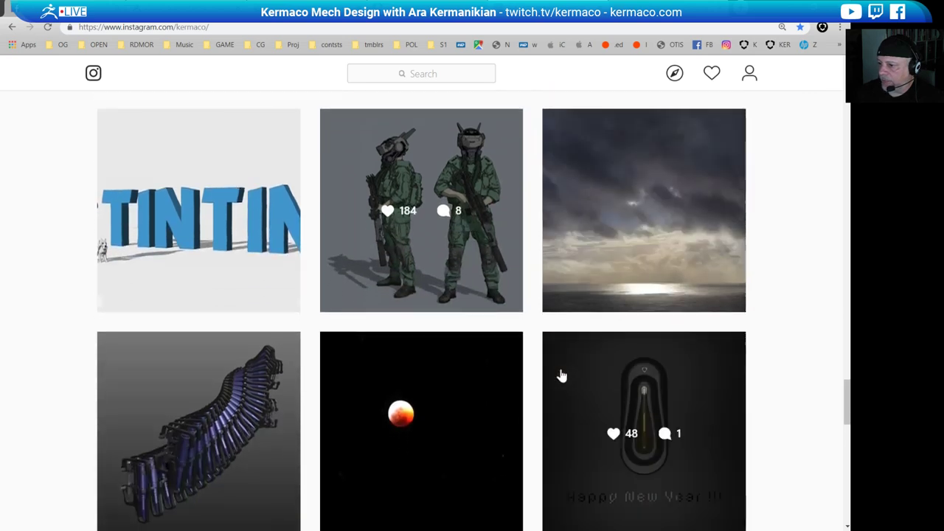
- Look back through the artwork posts in the Instagram profile grid, returning to the start of the profile
scroll(561, 376, "down", 1)
scroll(561, 376, "up", 5)
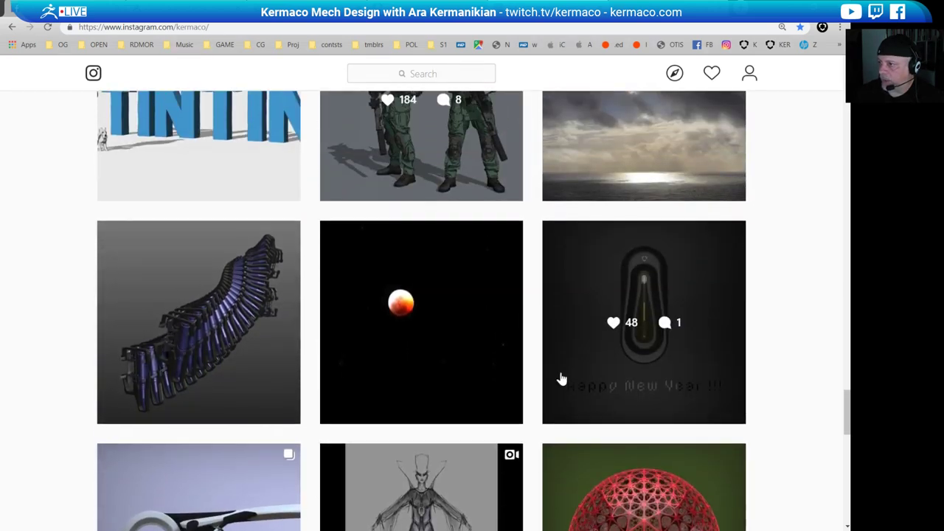
scroll(561, 395, "up", 3)
scroll(561, 395, "up", 8)
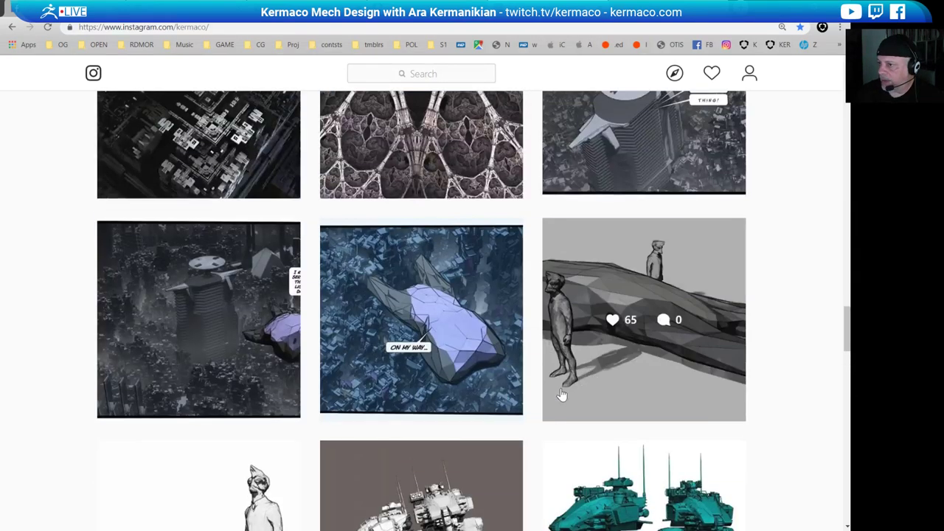
scroll(562, 394, "up", 14)
scroll(562, 394, "down", 7)
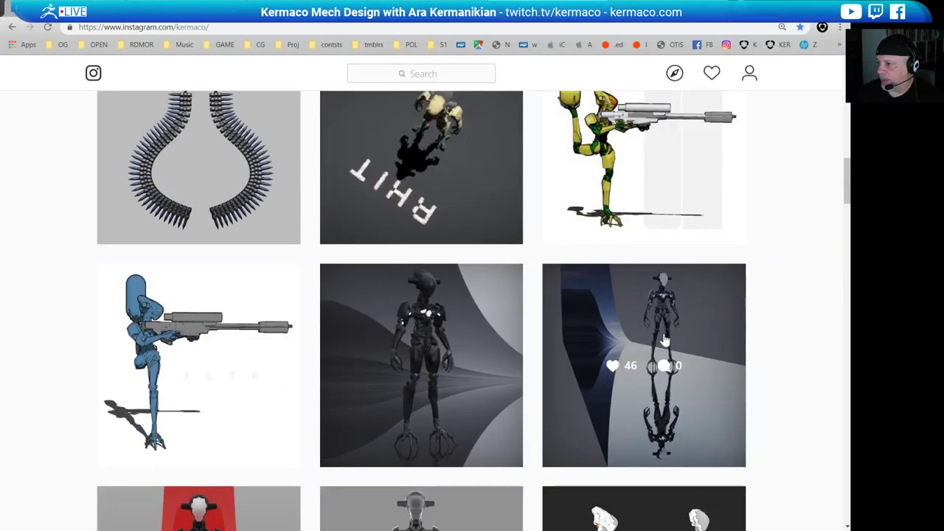
scroll(663, 339, "down", 2)
scroll(651, 430, "up", 12)
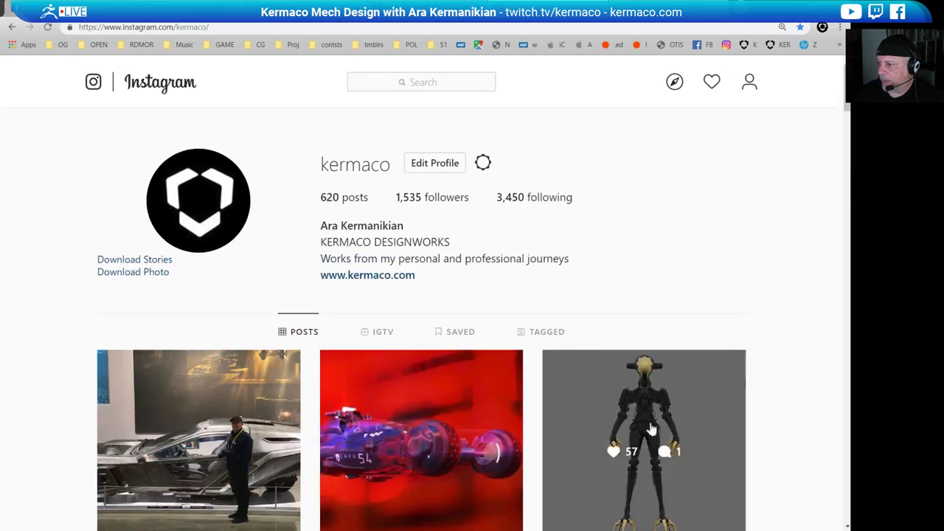
- View the black-and-gold robot and red-lit Spinner posts at full size, and return to the profile grid
left_click(651, 429)
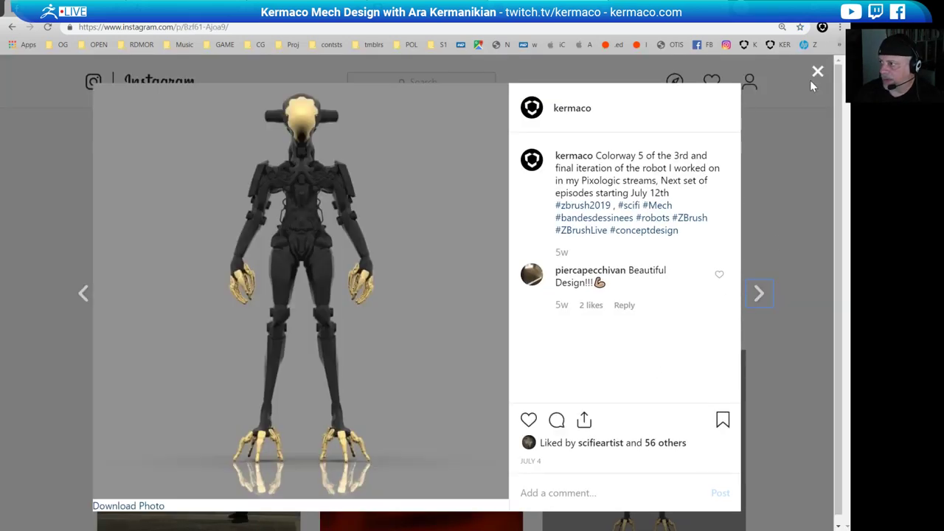
left_click(816, 72)
left_click(472, 352)
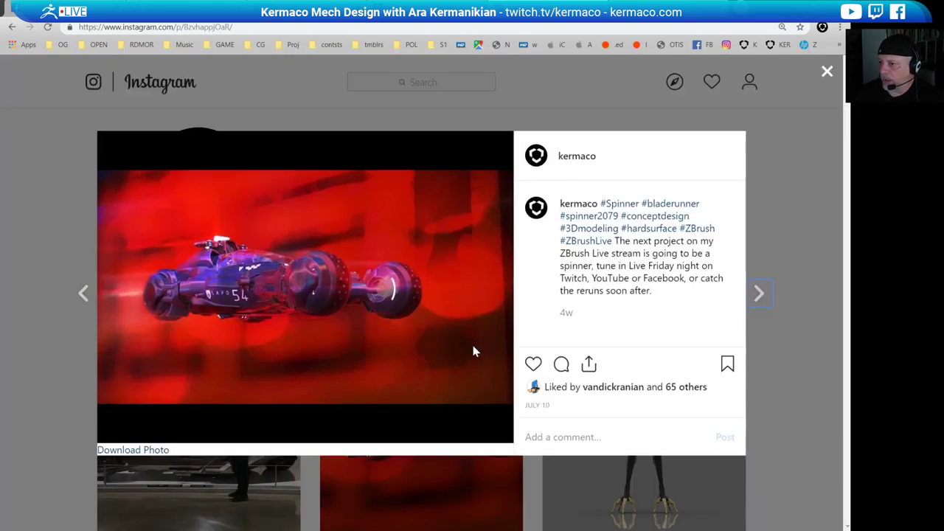
left_click(827, 74)
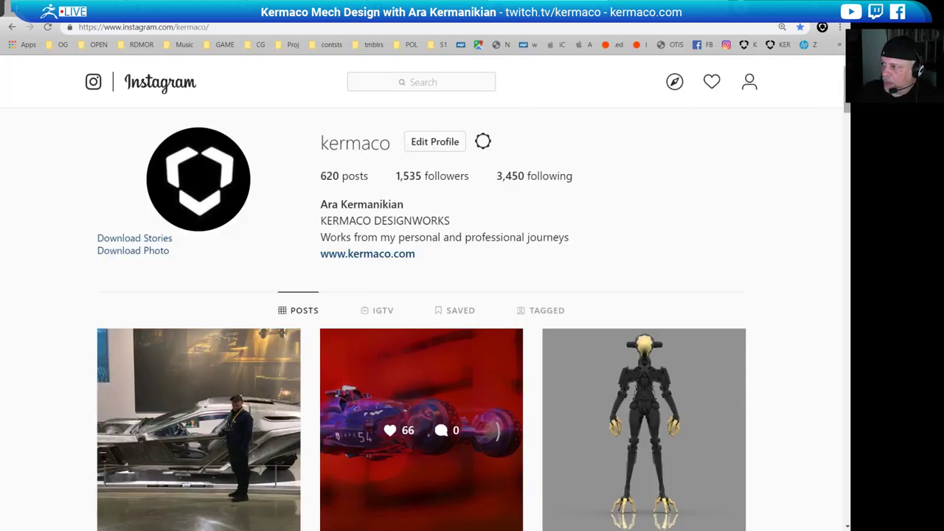
scroll(442, 369, "down", 3)
scroll(442, 332, "up", 1)
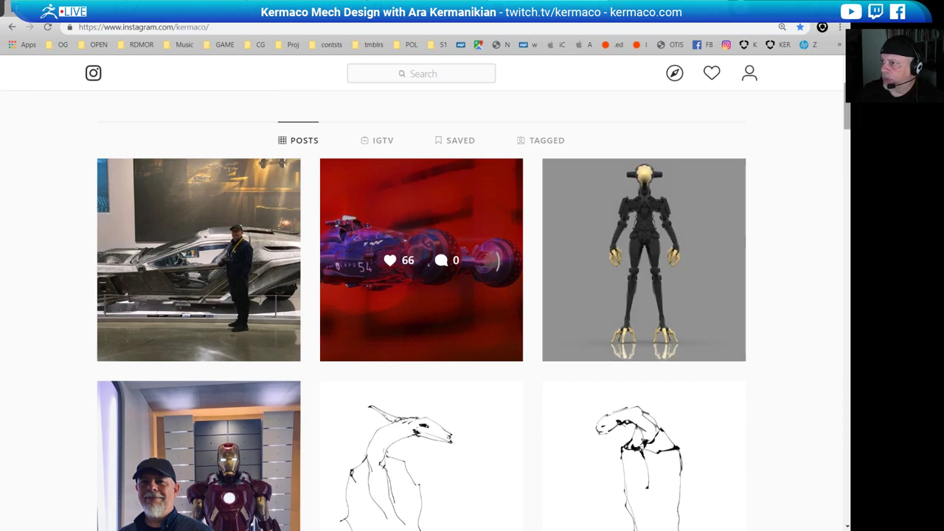
- Switch back to ZBrush, apply the OilPaint filter preset from LightBox to the render, and hide LightBox
key("alt+Tab")
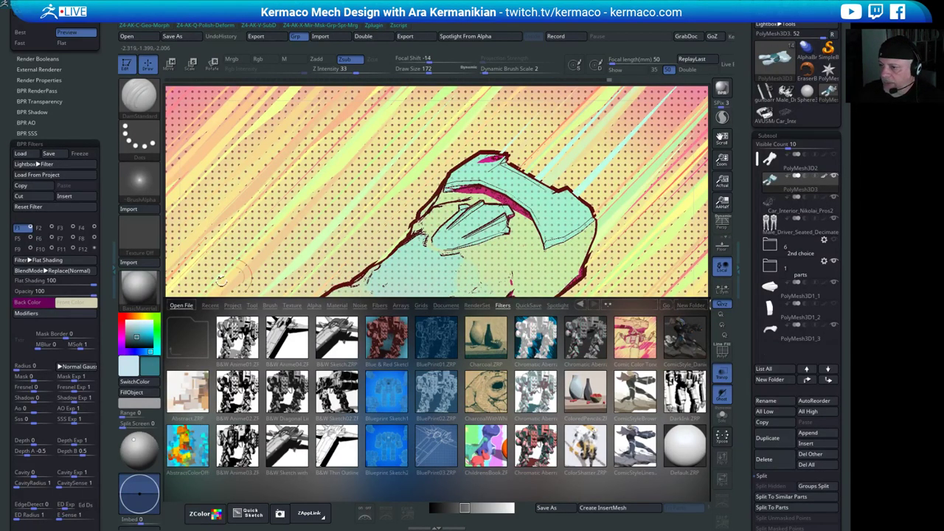
left_click_drag(679, 415, 623, 418)
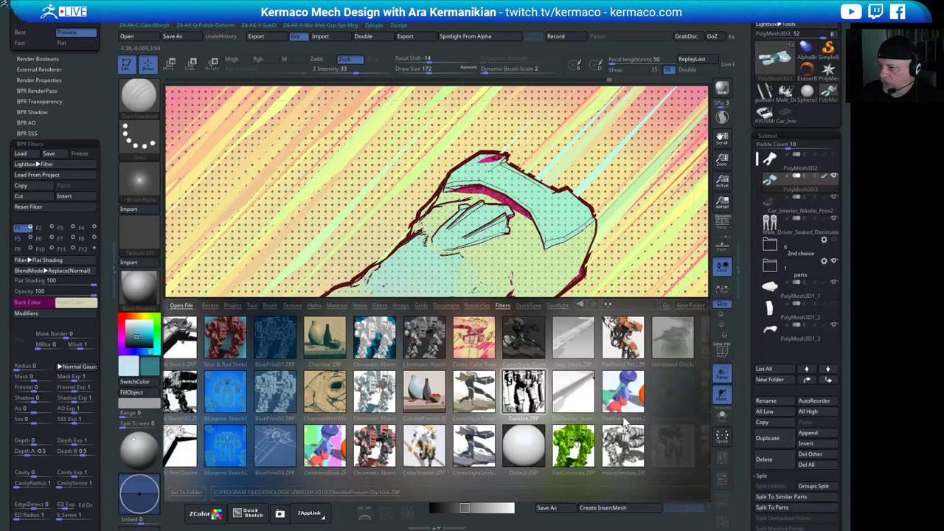
left_click_drag(702, 414, 479, 427)
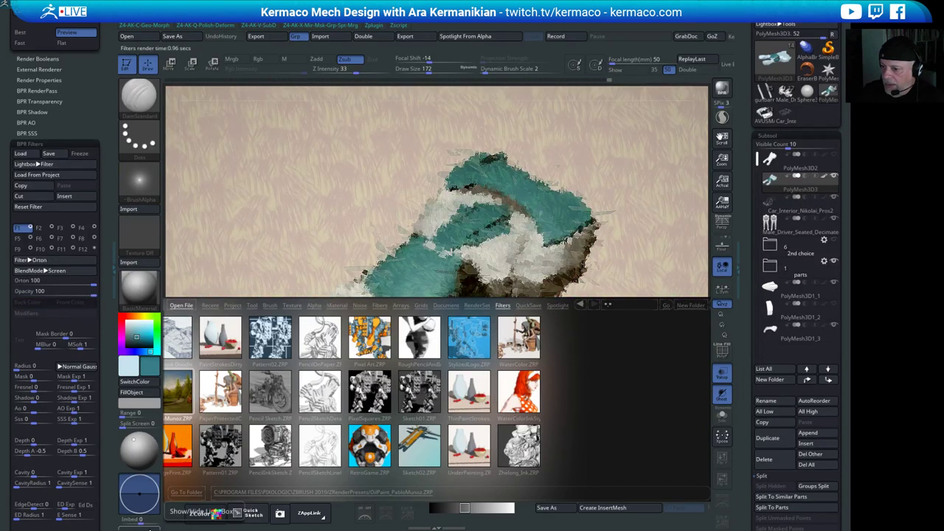
left_click(202, 516)
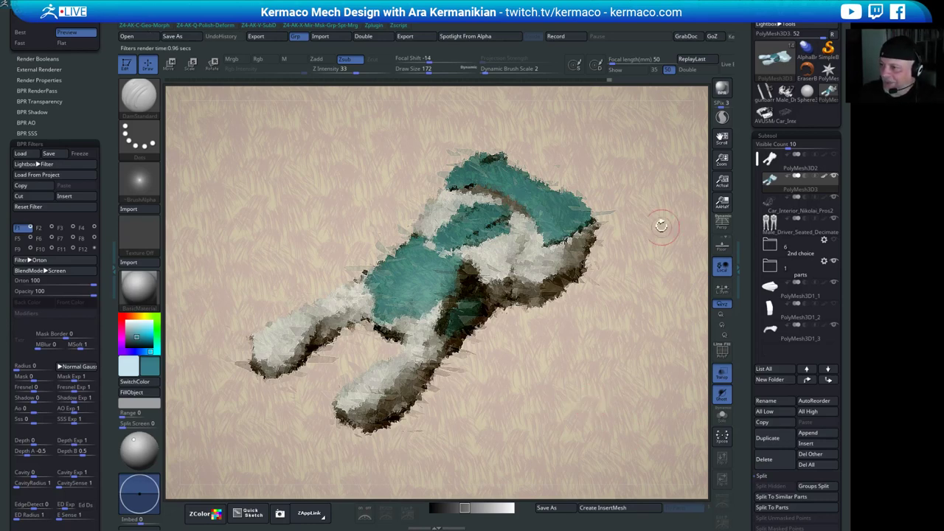
- Turn off the transparent display of the body parts and set the brush Draw Size to 145
left_click_drag(662, 220, 666, 304)
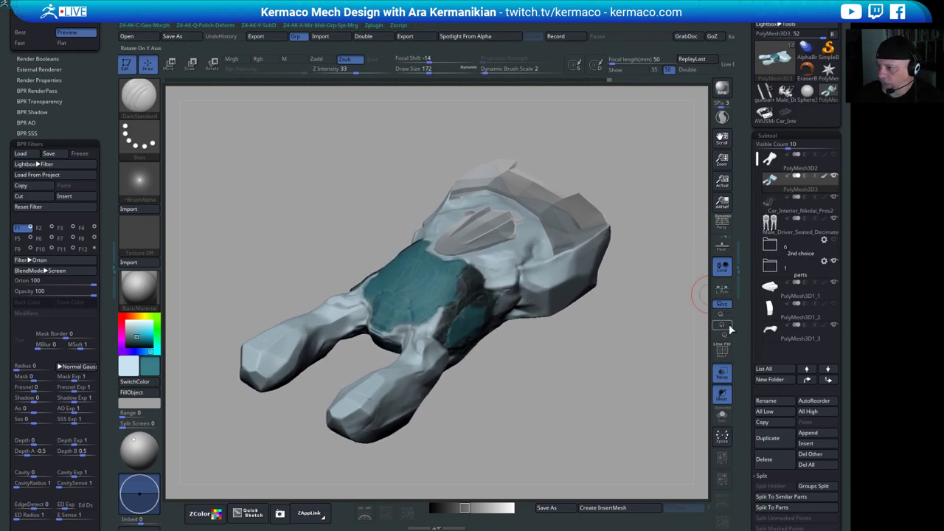
left_click_drag(574, 352, 627, 193)
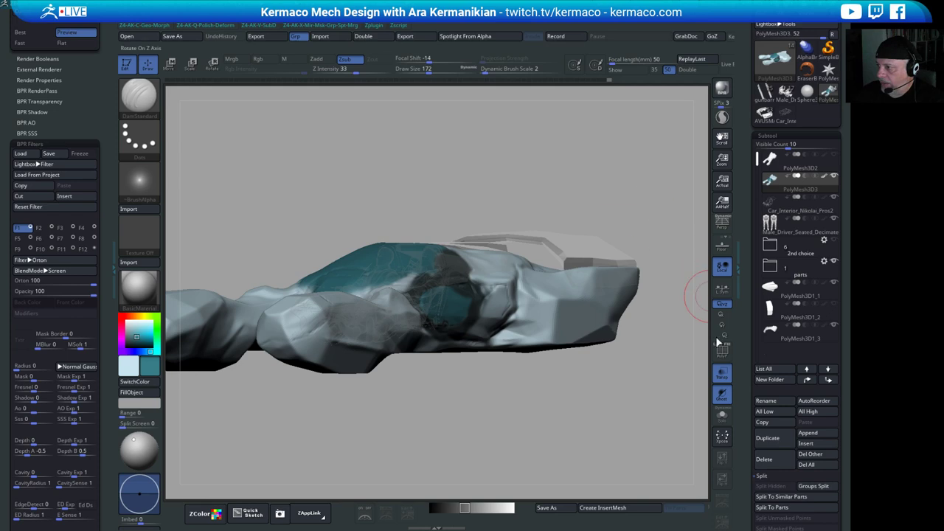
left_click(722, 376)
left_click_drag(605, 371, 558, 347)
key("s")
left_click(600, 300)
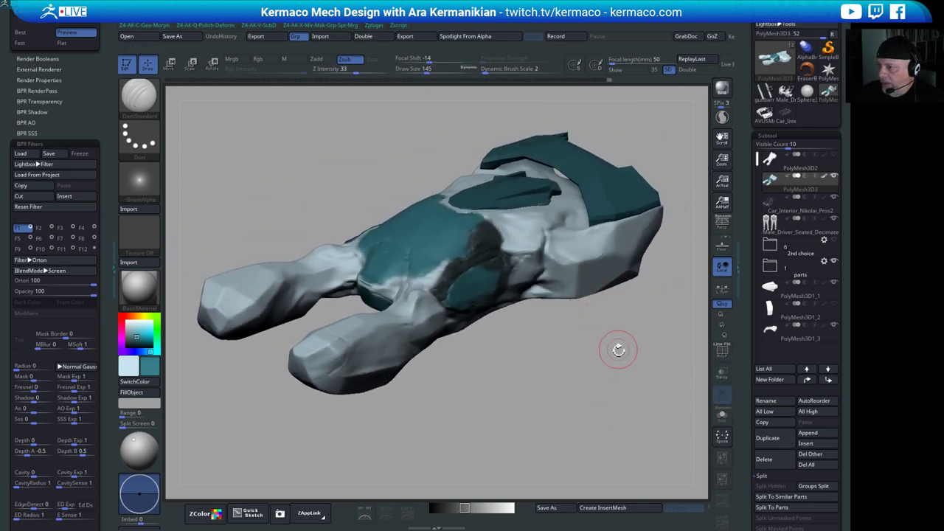
- Examine the mech body's side profile, prongs and teal front section from several angles
mouse_move(617, 348)
left_mouse_down()
mouse_move(634, 402)
mouse_move(615, 354)
left_mouse_up()
left_click_drag(603, 317, 600, 308, "shift")
left_click_drag(546, 334, 398, 221, "alt")
left_click_drag(415, 388, 374, 390)
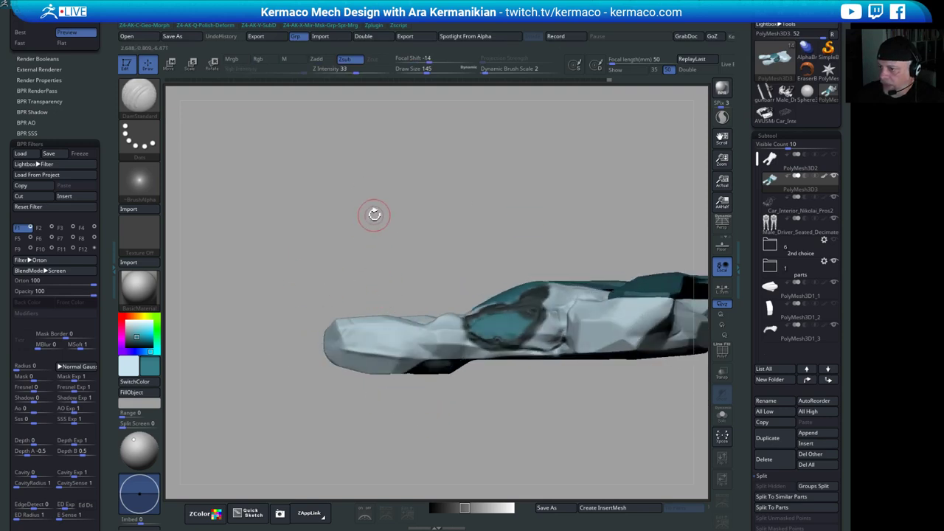
mouse_move(373, 213)
left_mouse_down()
mouse_move(364, 179)
mouse_move(370, 203)
left_mouse_up()
key("ctrl")
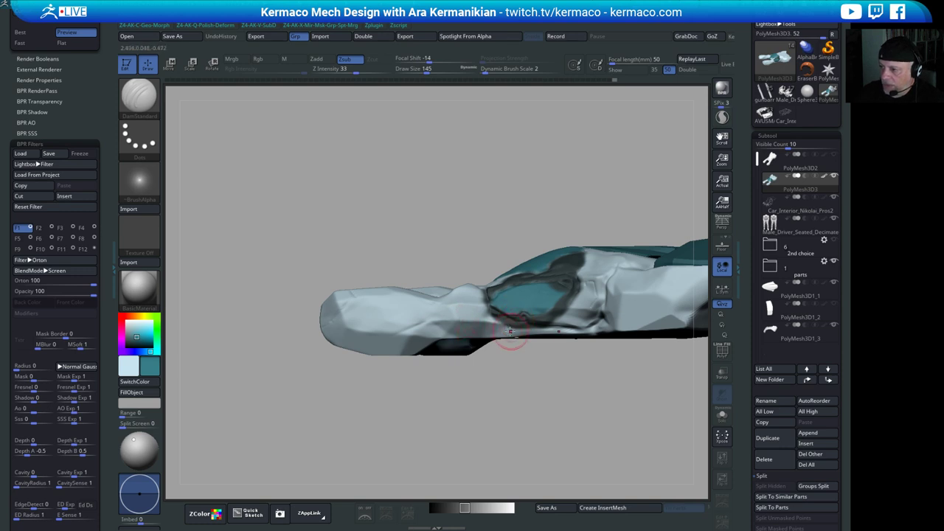
left_click_drag(556, 394, 561, 279)
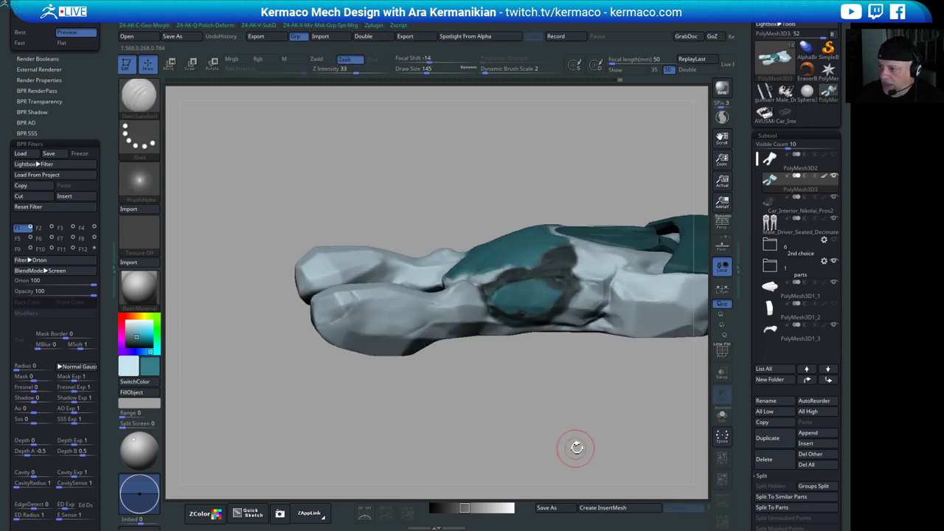
left_click_drag(573, 445, 506, 400)
left_click_drag(386, 396, 520, 396)
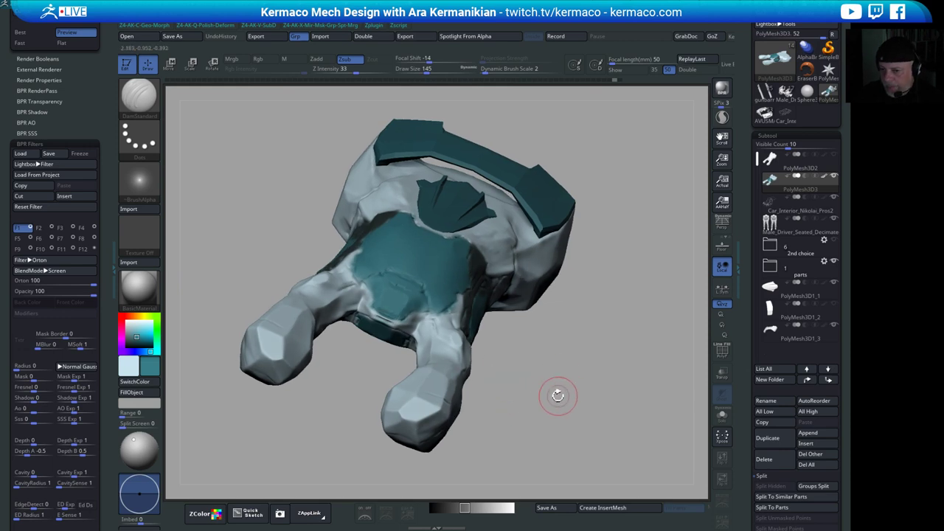
- Smooth the crease across the tips of the two prongs
left_click_drag(569, 392, 600, 395)
left_click_drag(600, 395, 550, 333, "shift")
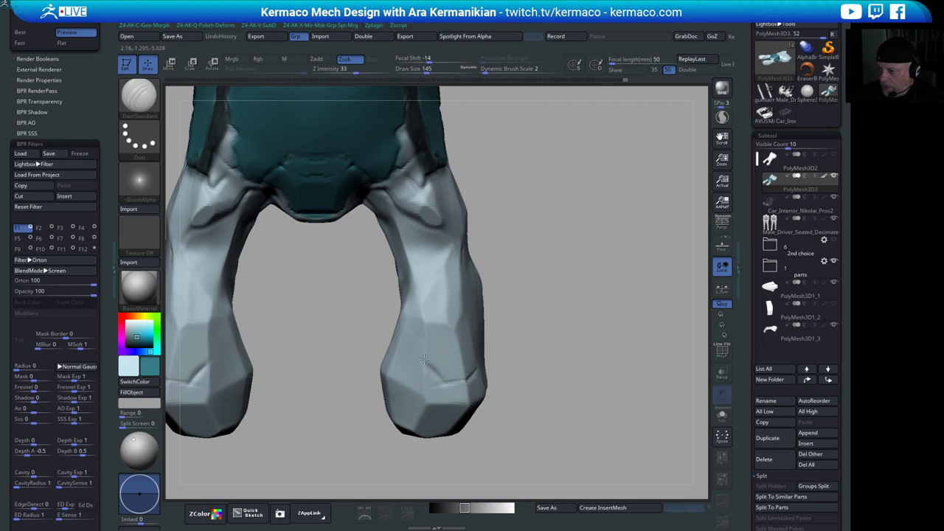
key("shift")
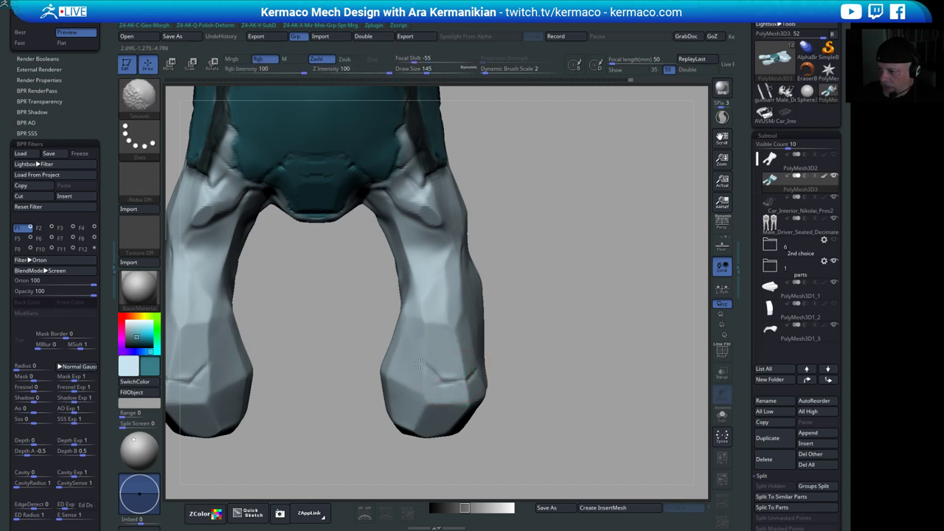
left_click_drag(426, 380, 448, 371, "shift")
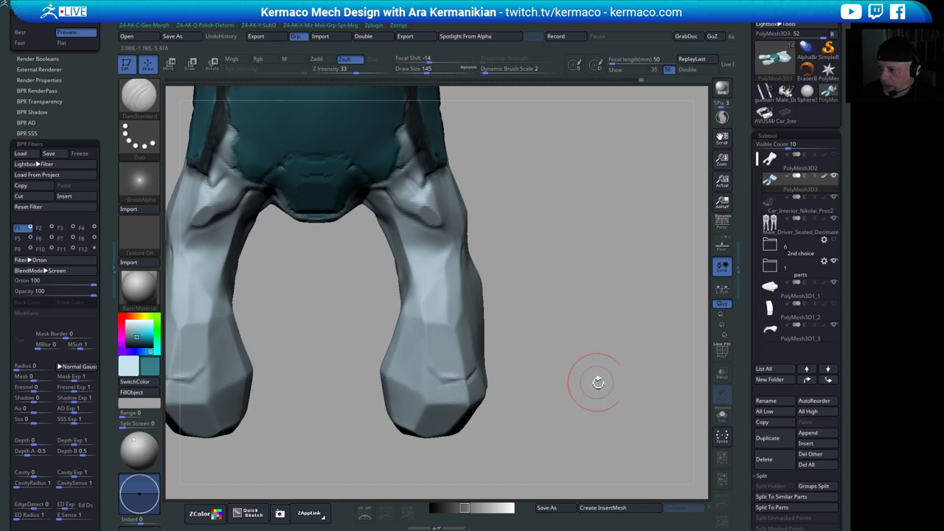
- Turn on perspective for the view and turn off the painted colour on the PolyMesh3D3 subtool
mouse_move(600, 381)
left_mouse_down()
mouse_move(530, 350)
mouse_move(632, 317)
mouse_move(626, 254)
mouse_move(655, 187)
mouse_move(681, 180)
mouse_move(655, 130)
mouse_move(606, 160)
mouse_move(624, 164)
mouse_move(638, 154)
mouse_move(624, 174)
mouse_move(636, 156)
mouse_move(634, 375)
mouse_move(624, 381)
mouse_move(644, 376)
mouse_move(604, 169)
left_mouse_up()
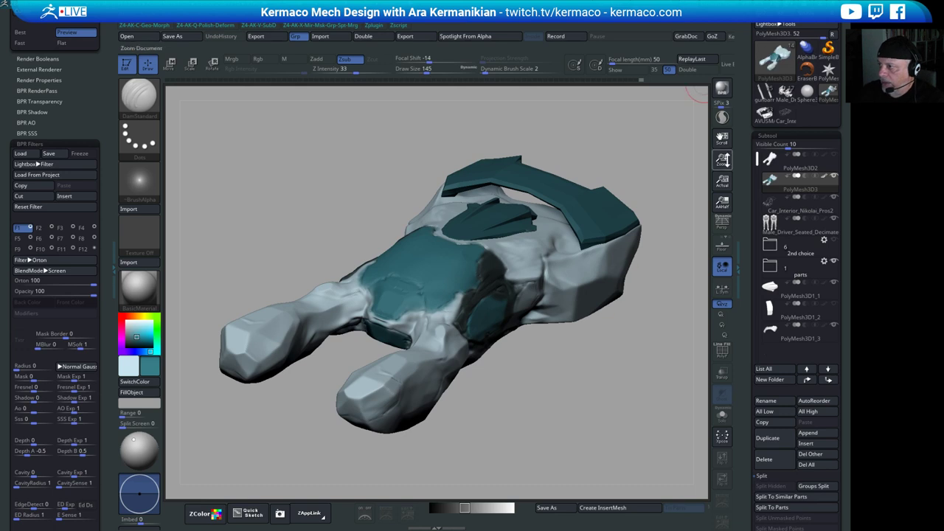
left_click(727, 216)
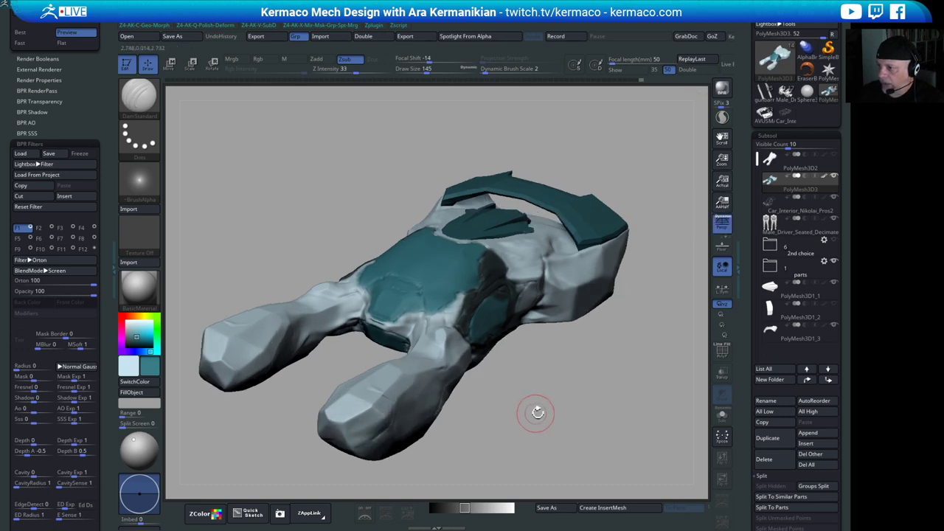
left_click_drag(533, 406, 560, 369)
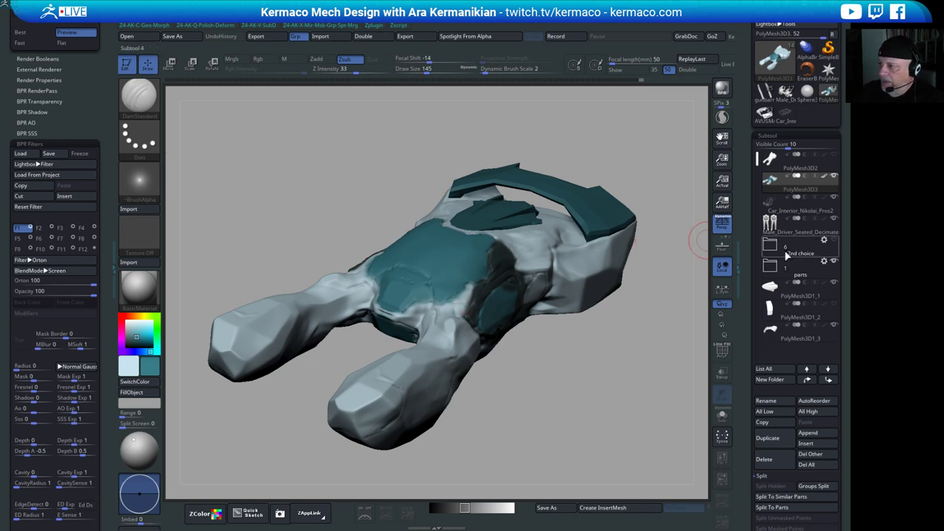
left_click(824, 177)
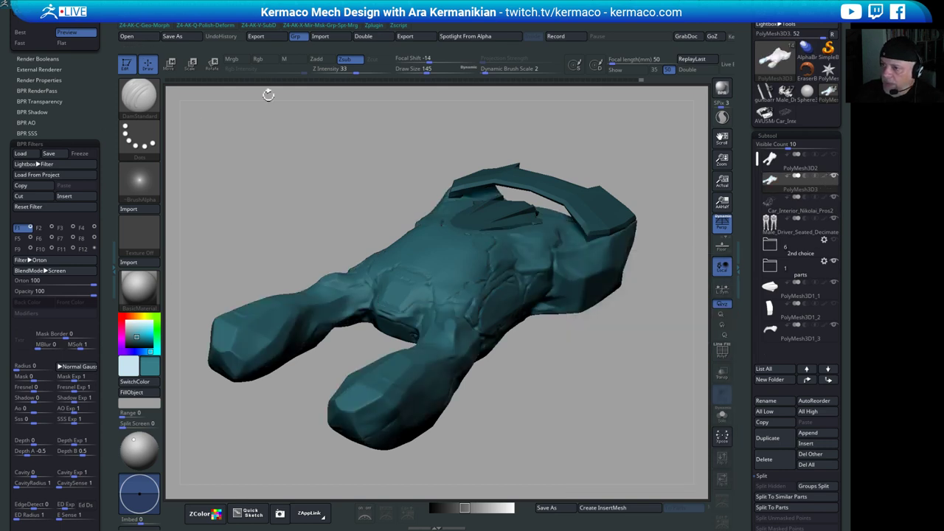
- Apply the ReflectRed material to the body and set the current colour to a light cyan blue
left_click(151, 293)
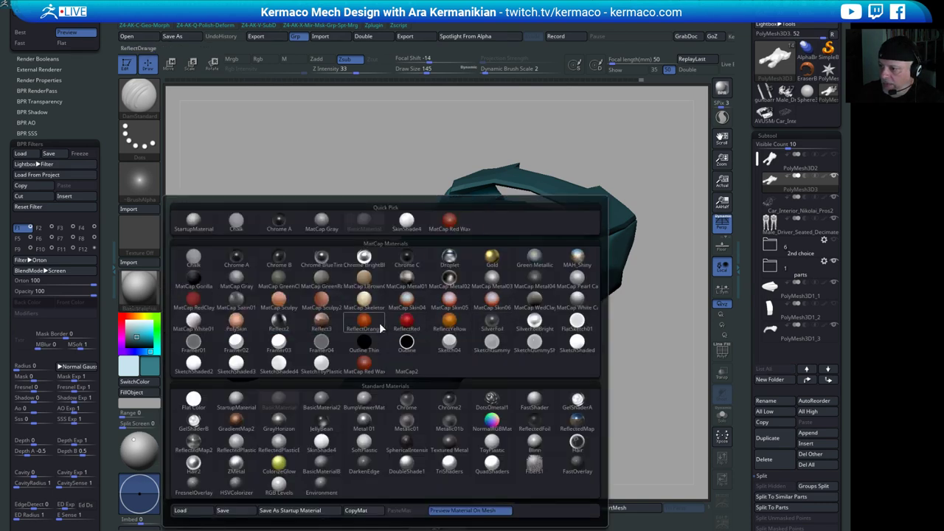
left_click(407, 323)
left_click_drag(605, 343, 382, 325)
left_click_drag(136, 336, 126, 317)
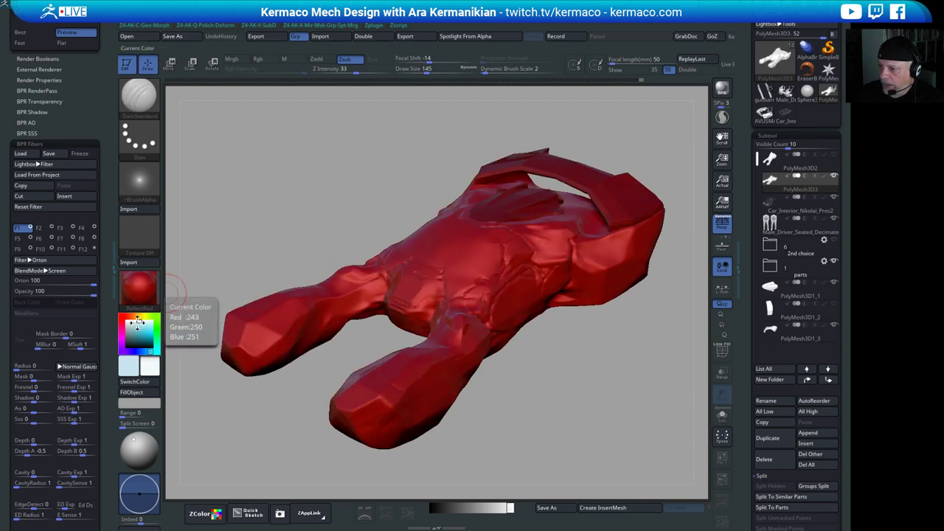
left_click(142, 326)
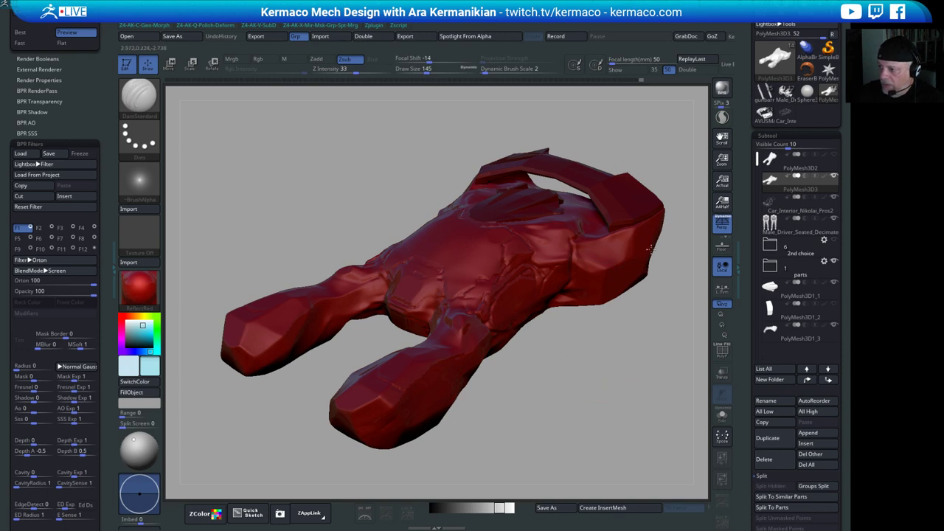
- Try the Outline and Reflect3 materials on the body
left_click(148, 289)
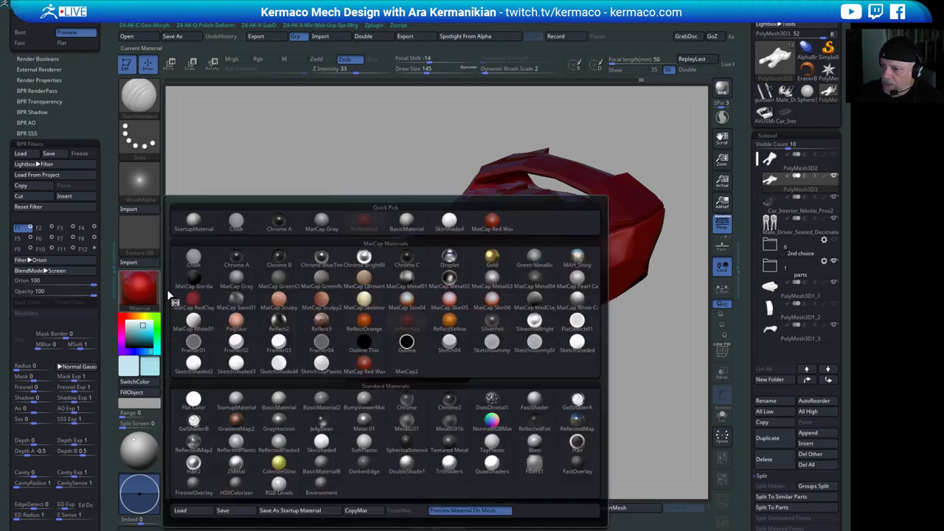
left_click(407, 342)
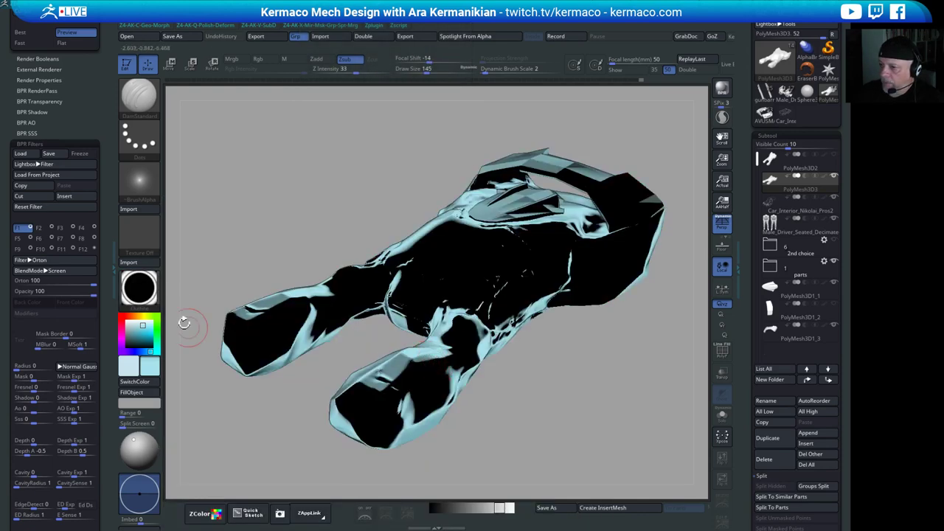
left_click(148, 289)
left_click(329, 325)
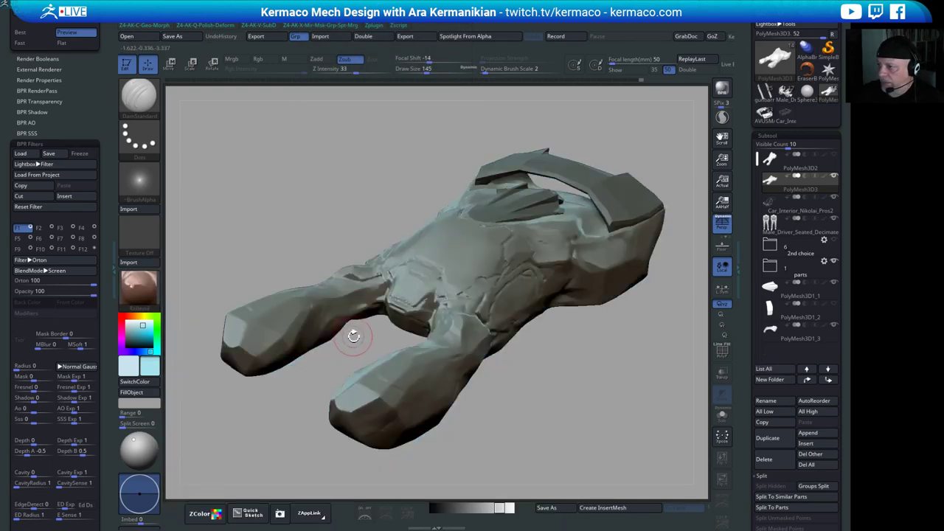
- Try the GrayHorizon and StartupMaterial materials on the body, with the painted colour on the PolyMesh3D3 subtool turned on
left_click(140, 289)
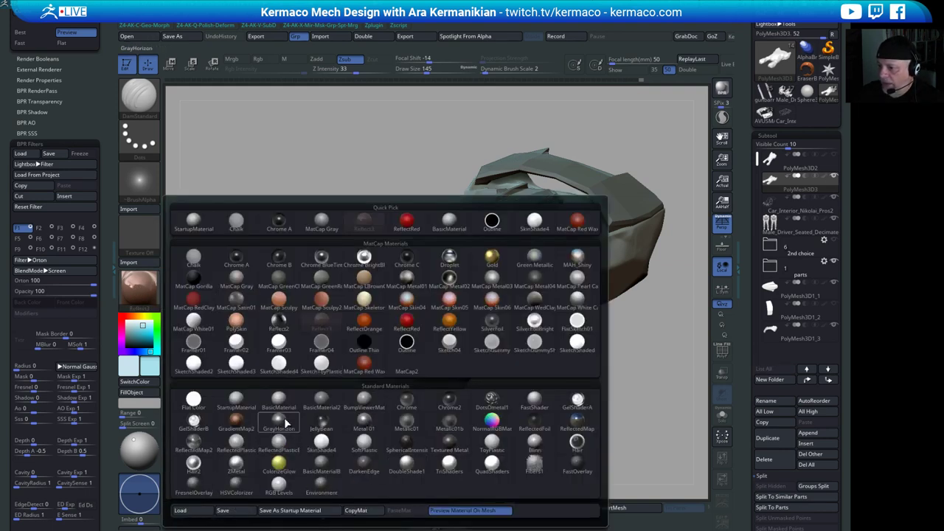
left_click(284, 423)
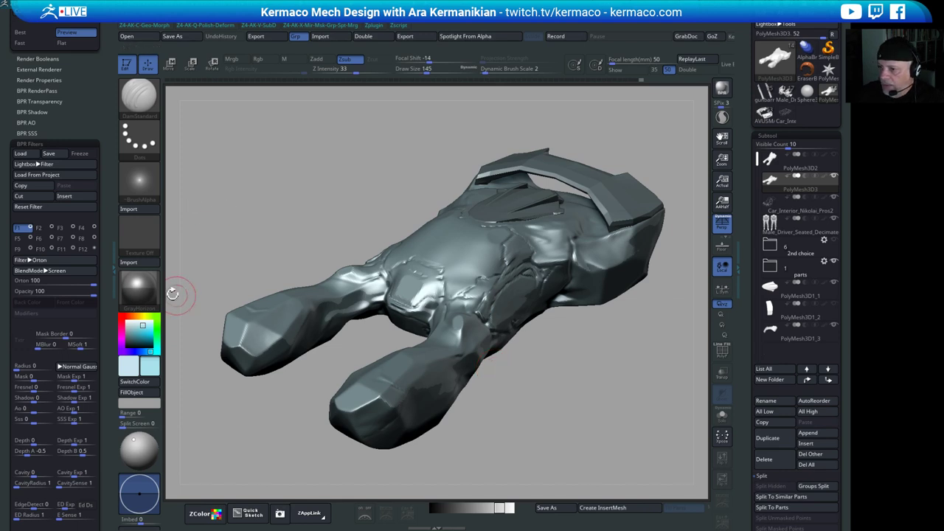
left_click(145, 289)
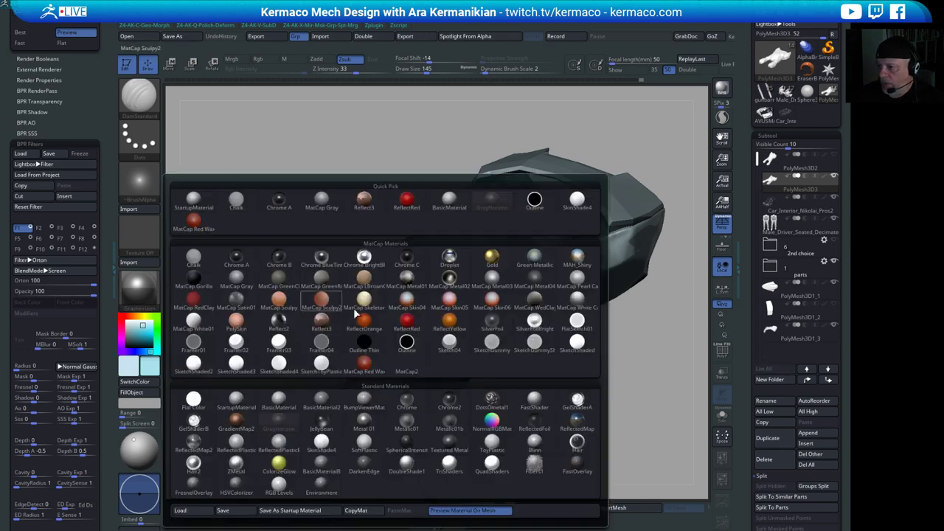
left_click(243, 397)
left_click_drag(586, 348, 674, 331)
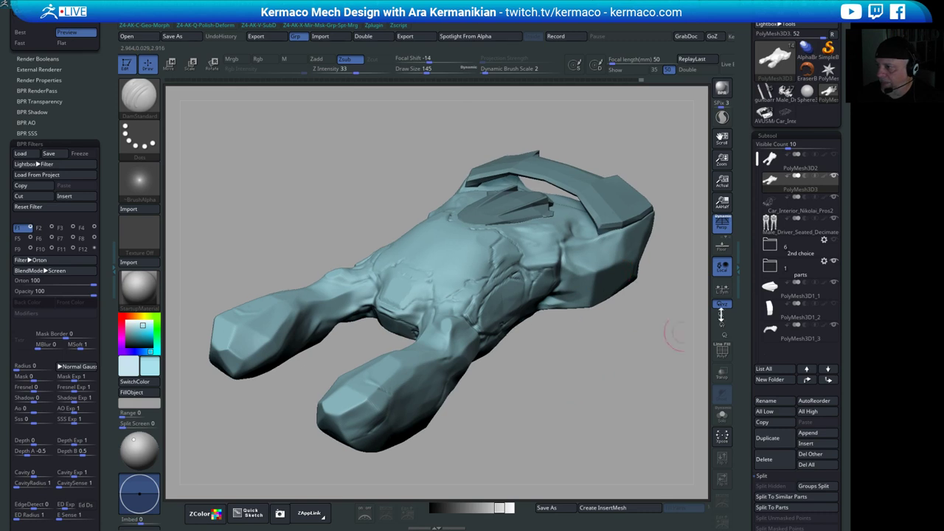
left_click(831, 177)
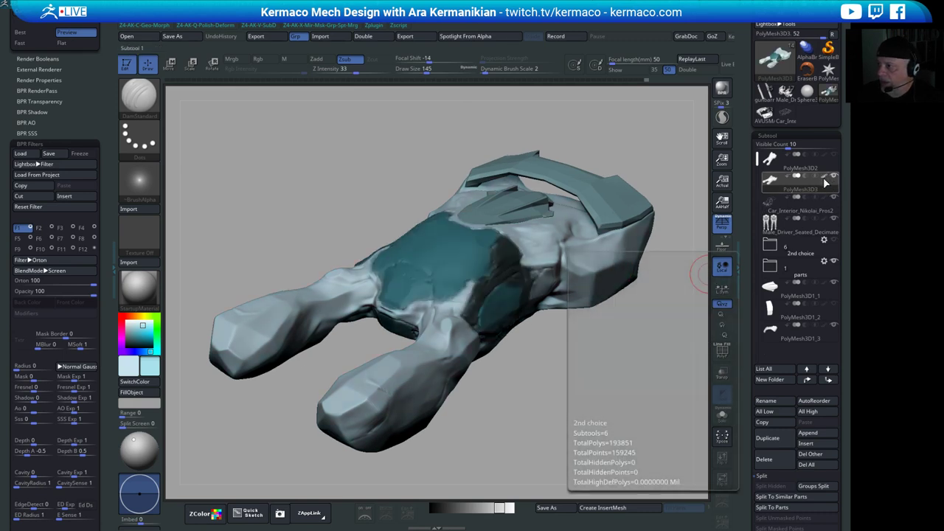
left_click_drag(586, 386, 609, 382)
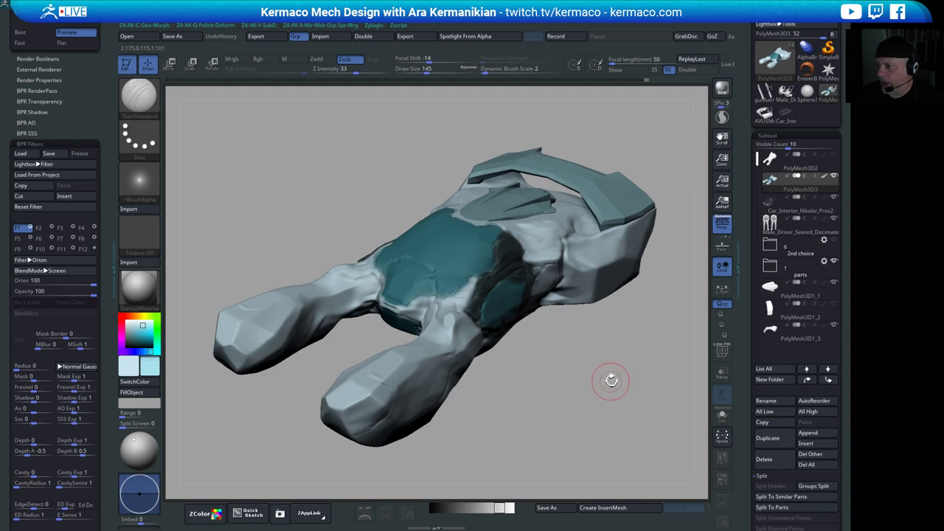
- Apply the ReflectRed material to the body and turn off the painted colour on the PolyMesh3D3 subtool
left_click(139, 288)
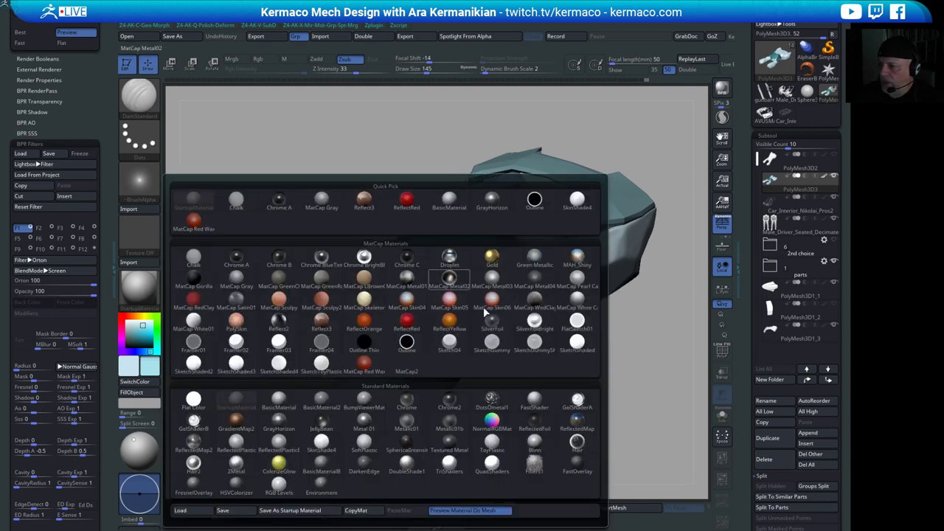
left_click(407, 322)
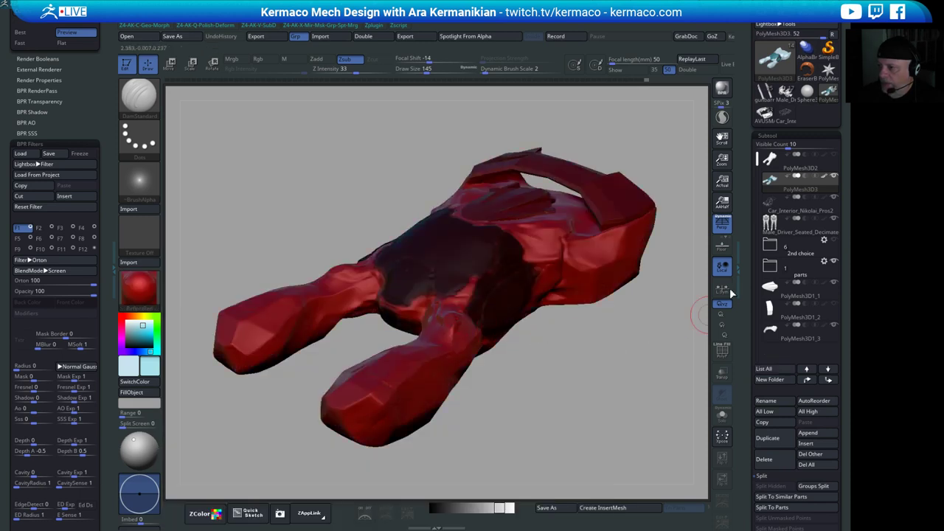
left_click(833, 176)
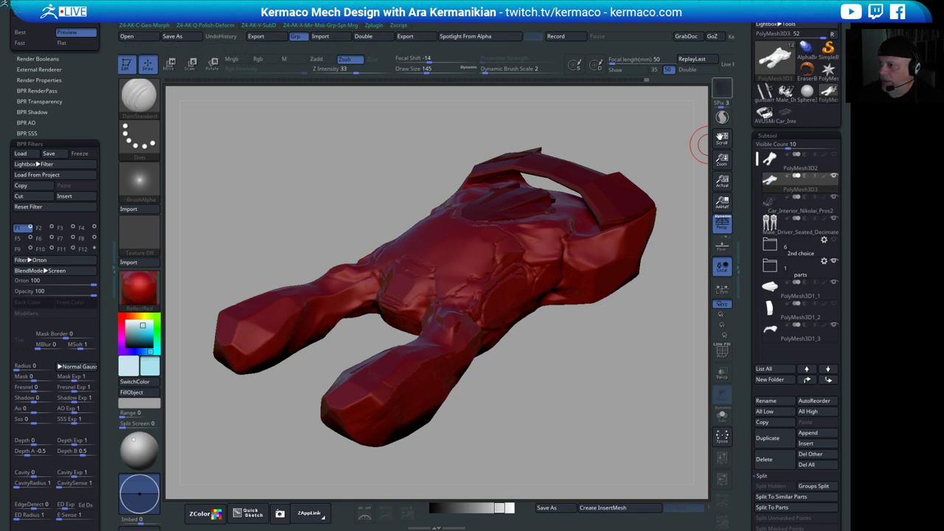
- Render the red body with the current NPR filters and load the Default render preset to replace them
key("shift+r")
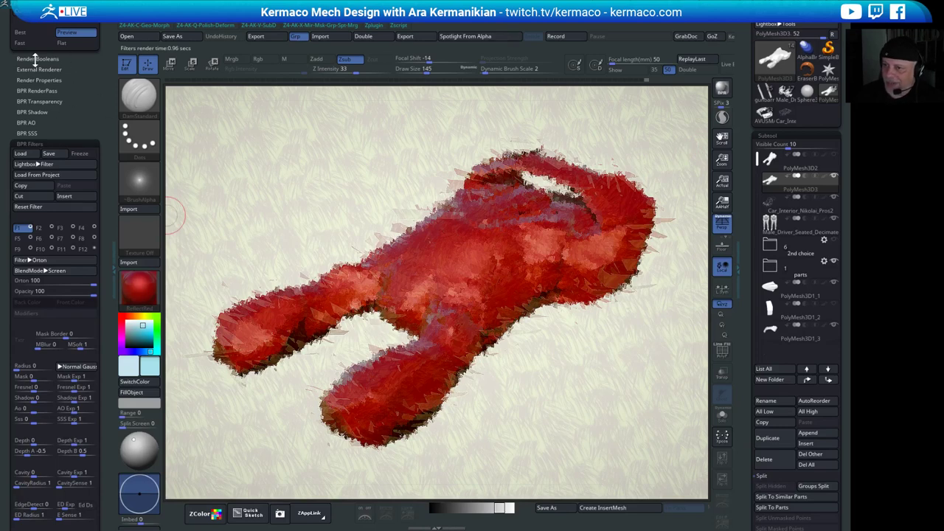
left_click_drag(69, 122, 64, 162)
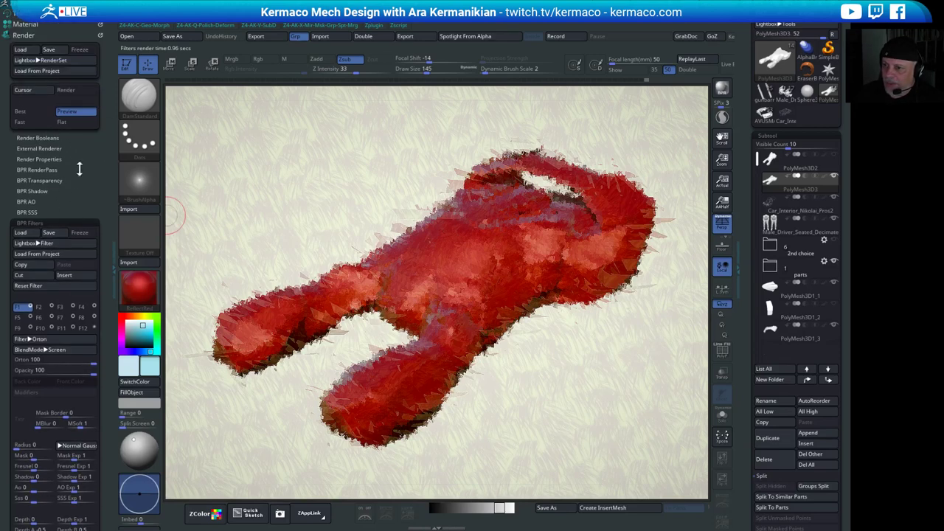
left_click(53, 59)
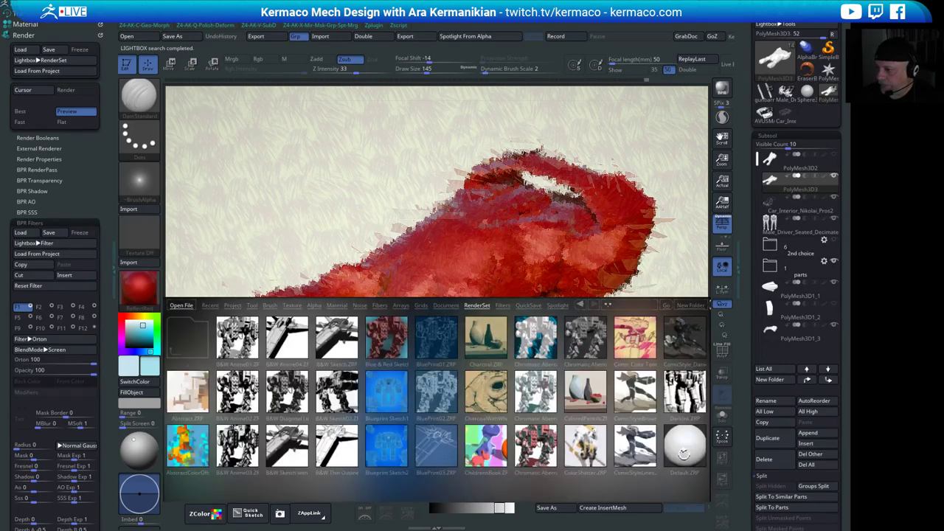
double_click(684, 452)
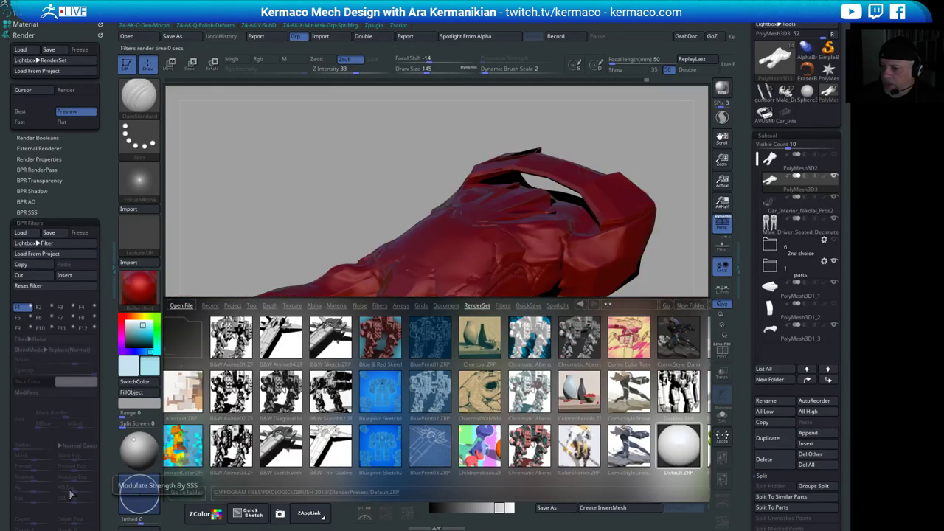
key("comma")
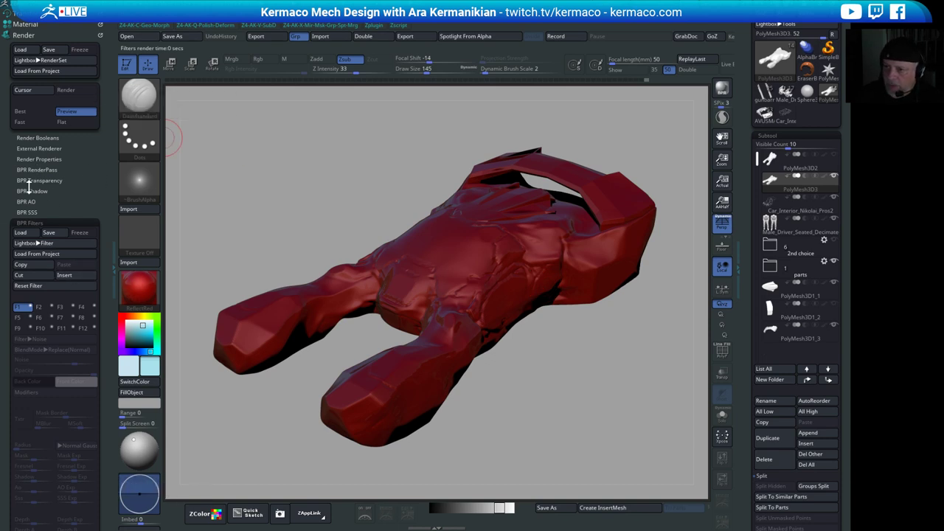
- Turn on ambient occlusion in the render properties and render the body with BPR
left_click(52, 157)
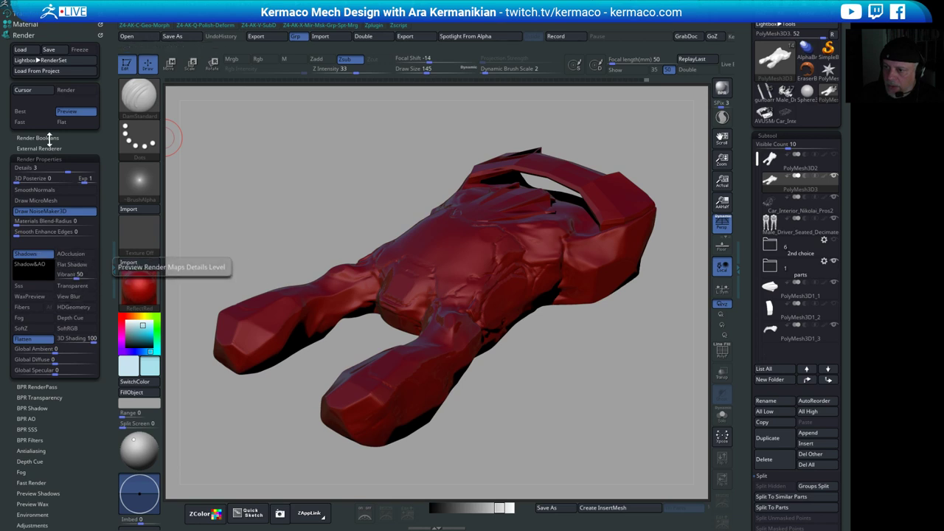
left_click(95, 253)
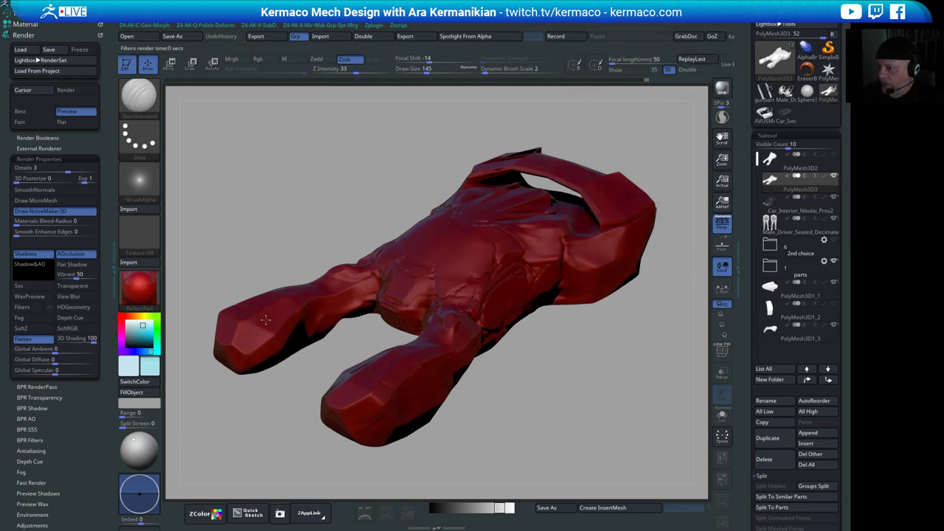
- Look at the document's image export and inspect the BPR render pass maps, including Depth and Mask
left_click(213, 25)
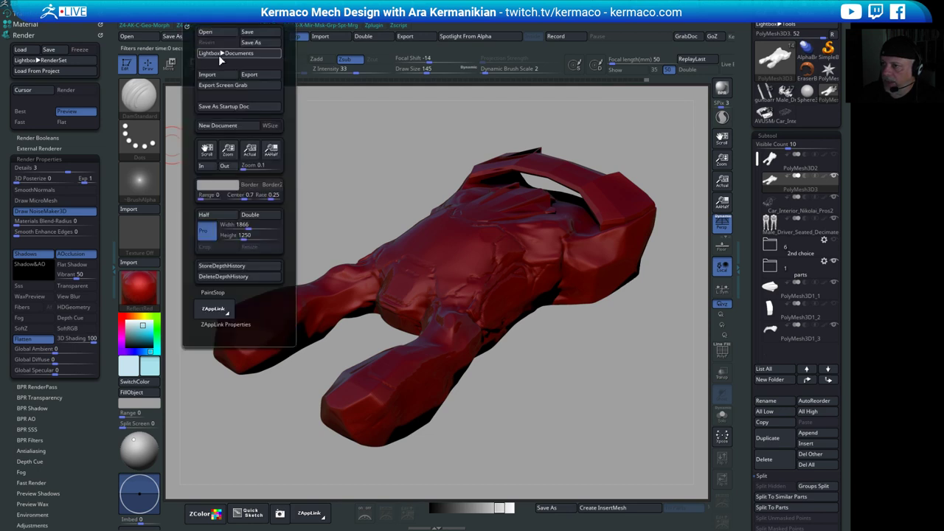
left_click(259, 75)
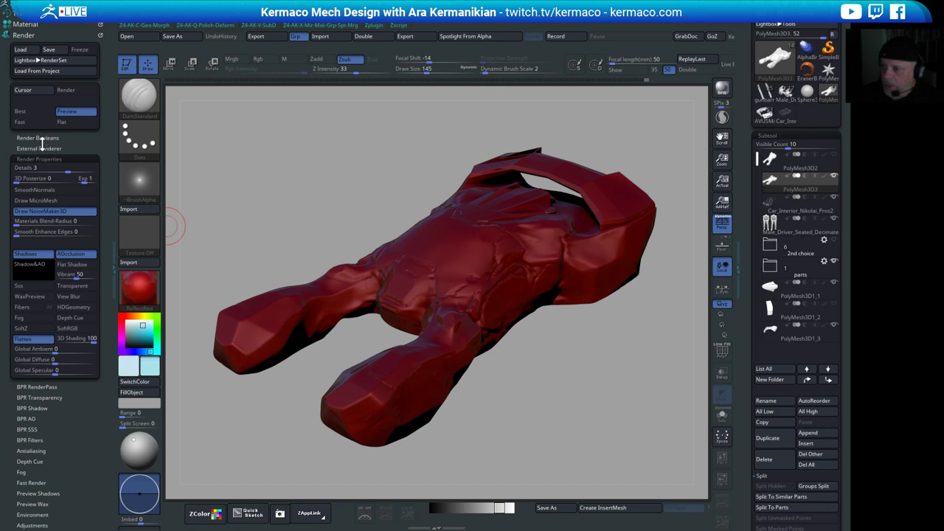
left_click(40, 387)
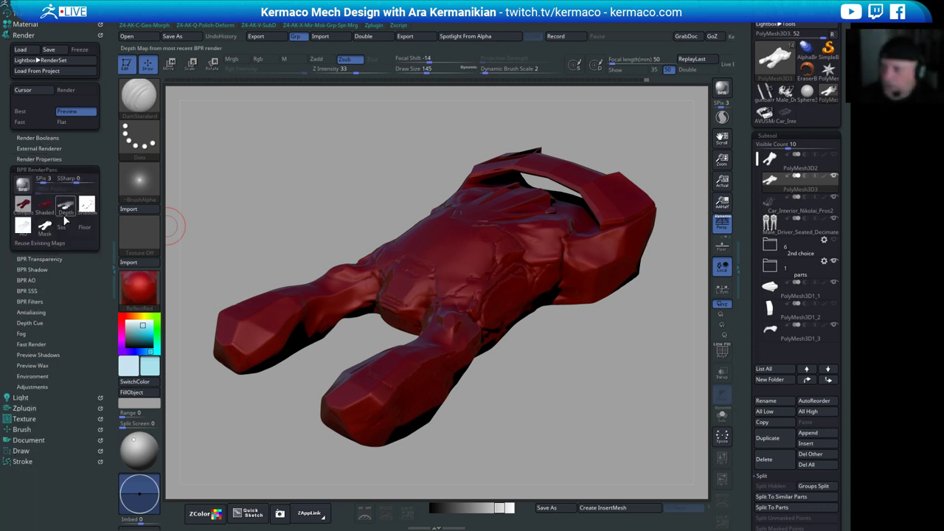
mouse_move(25, 206)
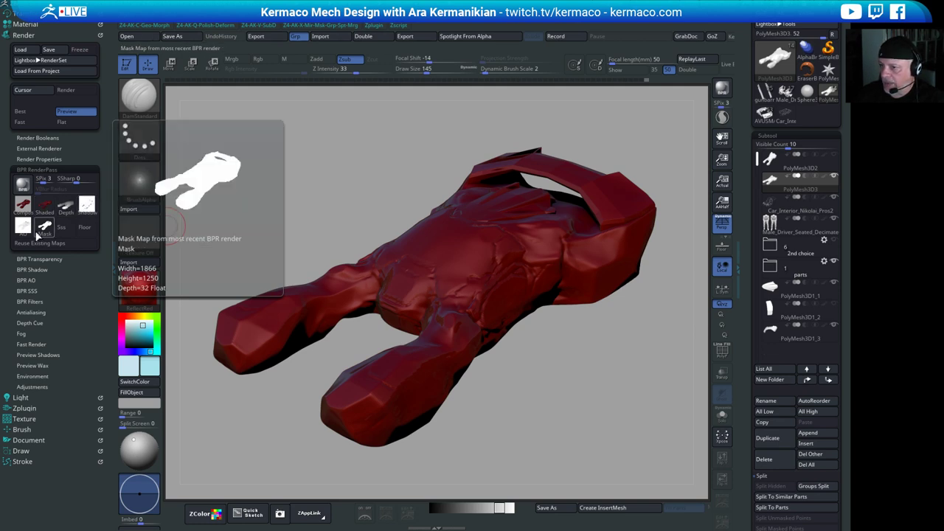
- Examine the BPR mask render pass and the layer export options of the ZBrush To Photoshop plugin
mouse_move(25, 230)
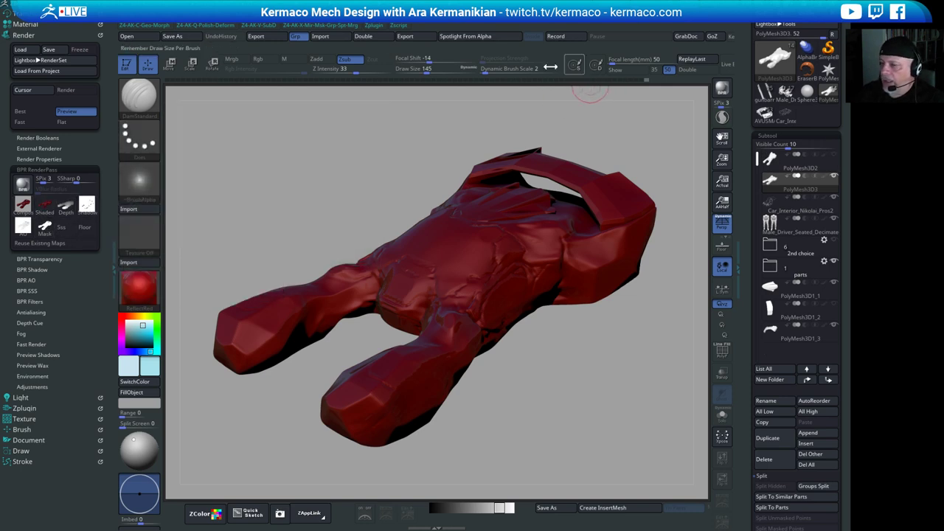
left_click(25, 36)
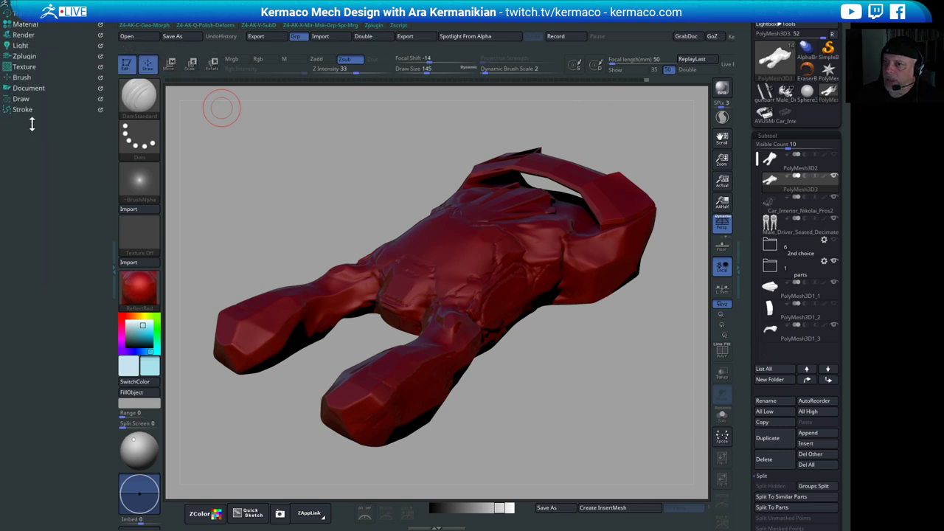
left_click(24, 56)
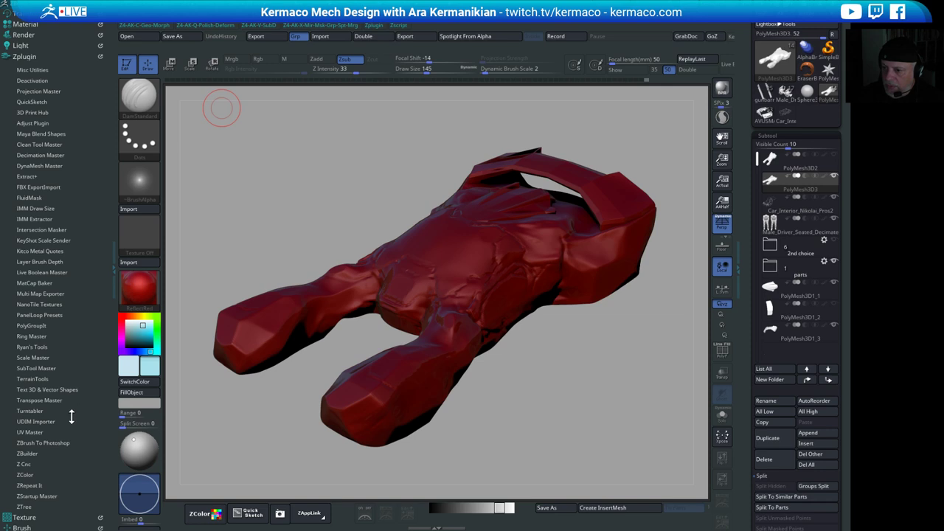
left_click(29, 442)
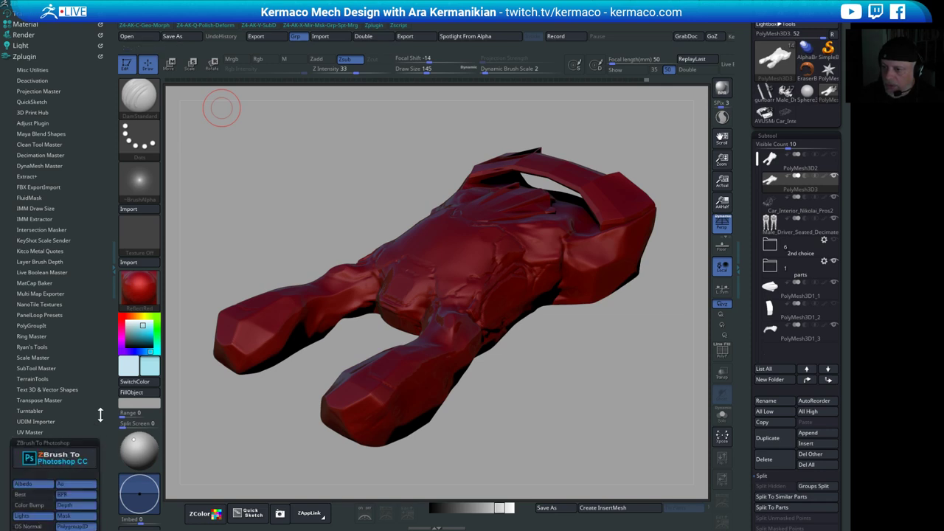
left_click_drag(131, 325, 130, 333)
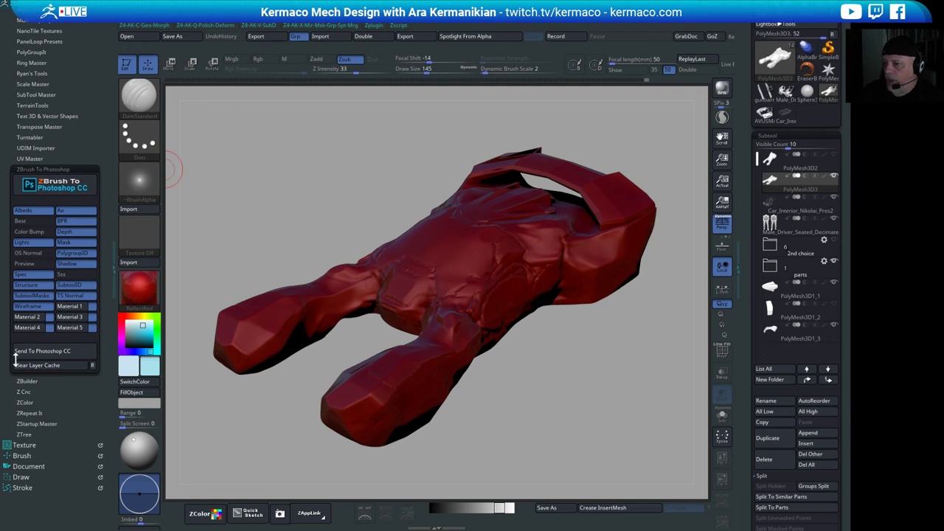
left_click(64, 169)
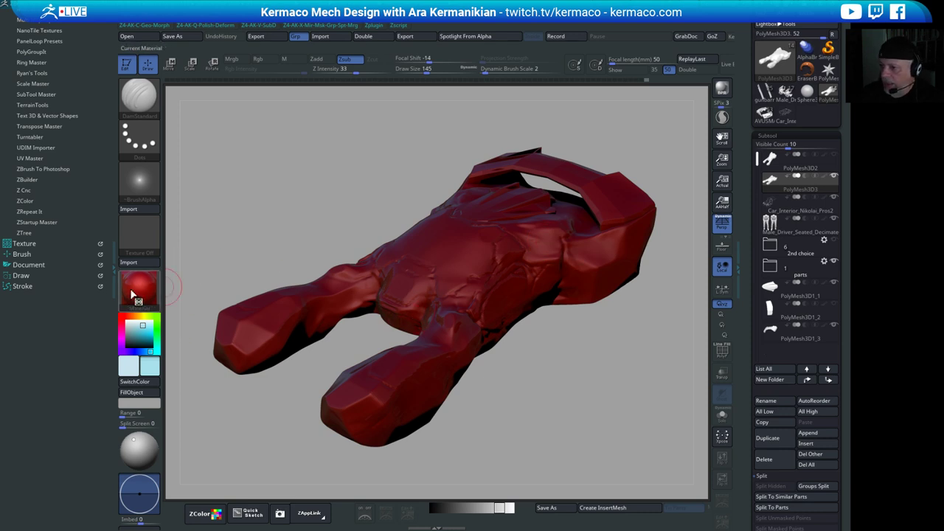
- Try purple and bright green as the active colour on the red reflective model
left_click(149, 326)
left_click_drag(152, 324, 148, 334)
left_click(124, 349)
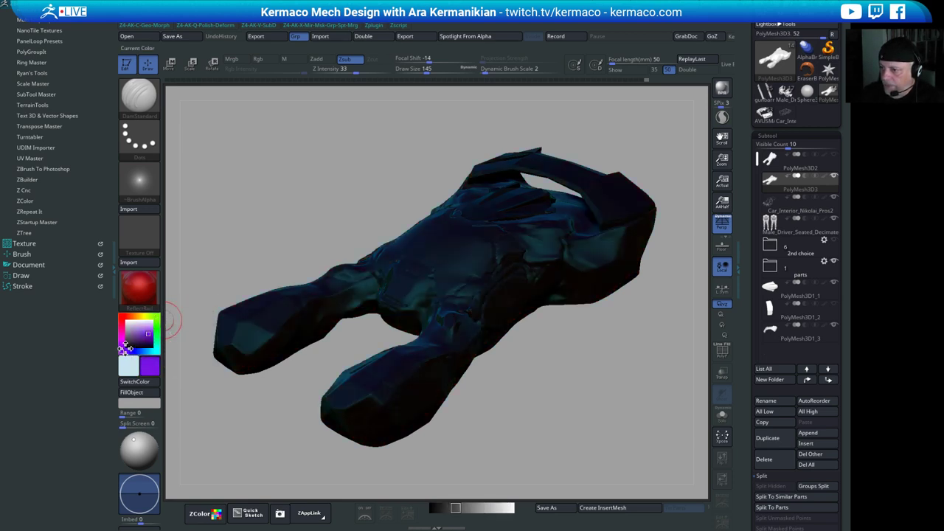
left_click(155, 318)
left_click(156, 315)
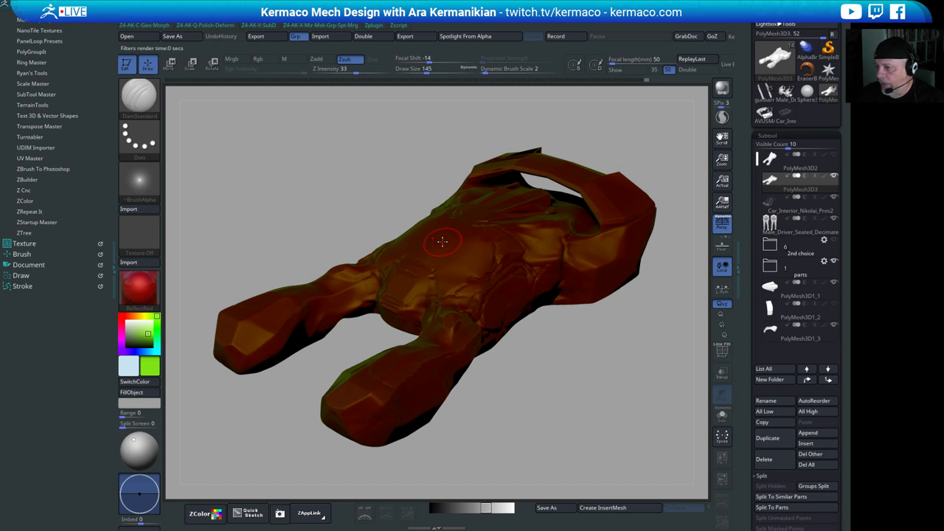
- Switch the model's material to StartupMaterial and set the active colour to white
left_click(137, 287)
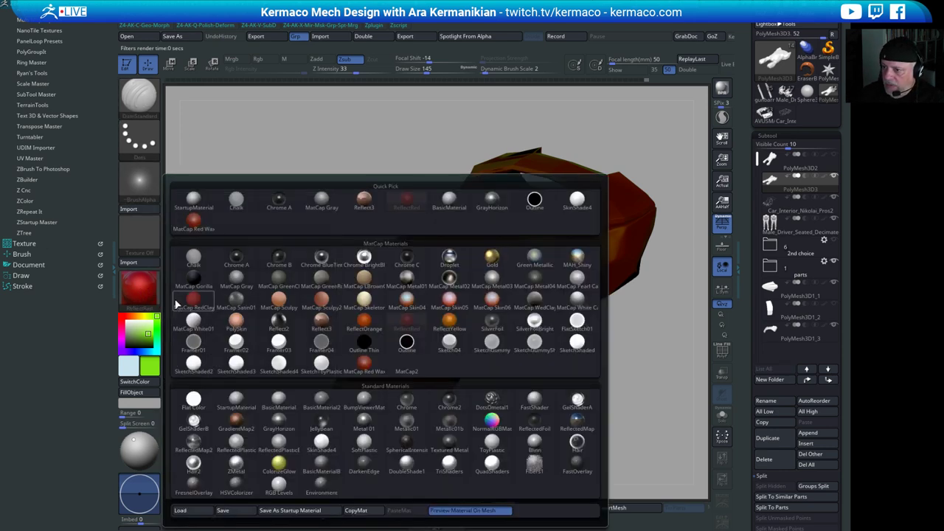
left_click(265, 399)
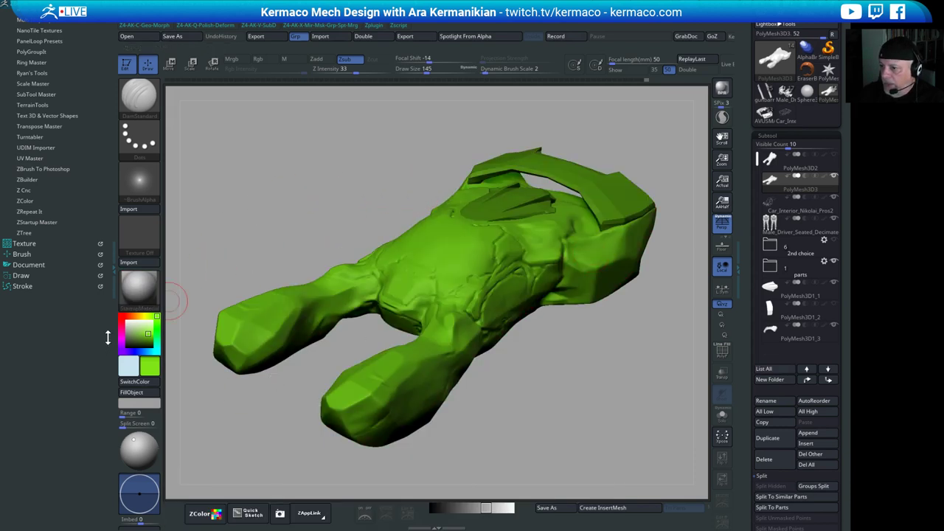
left_click(121, 317)
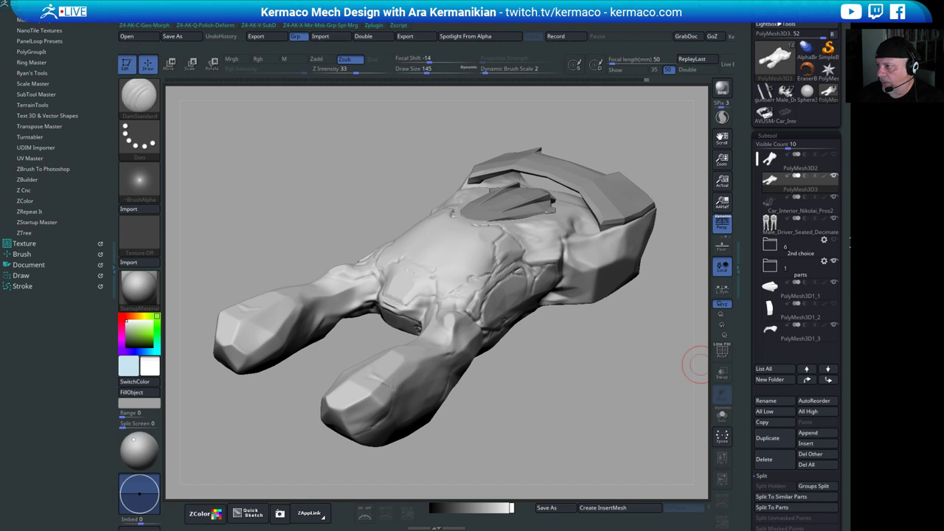
- Turn on the polypaint display for the PolyMesh3D3 subtool
left_click(825, 177)
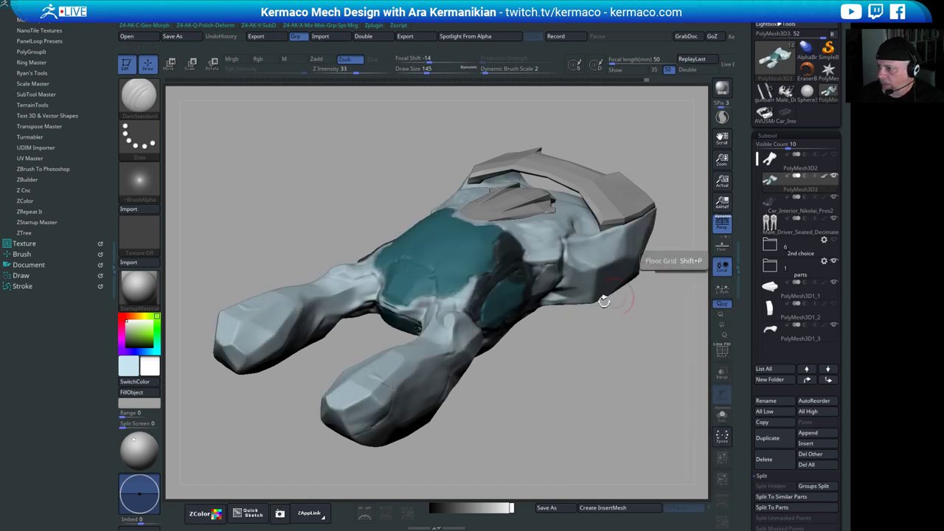
left_click_drag(533, 422, 540, 391)
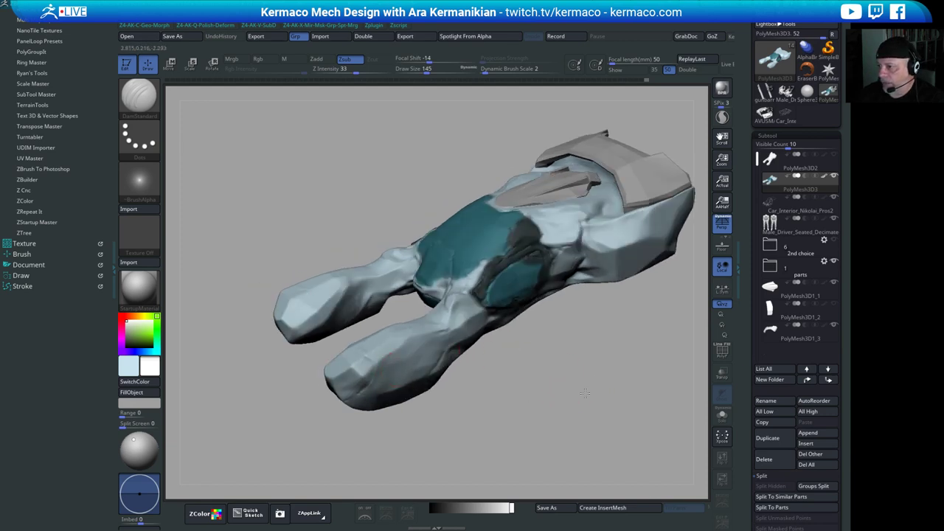
left_click_drag(554, 382, 303, 405)
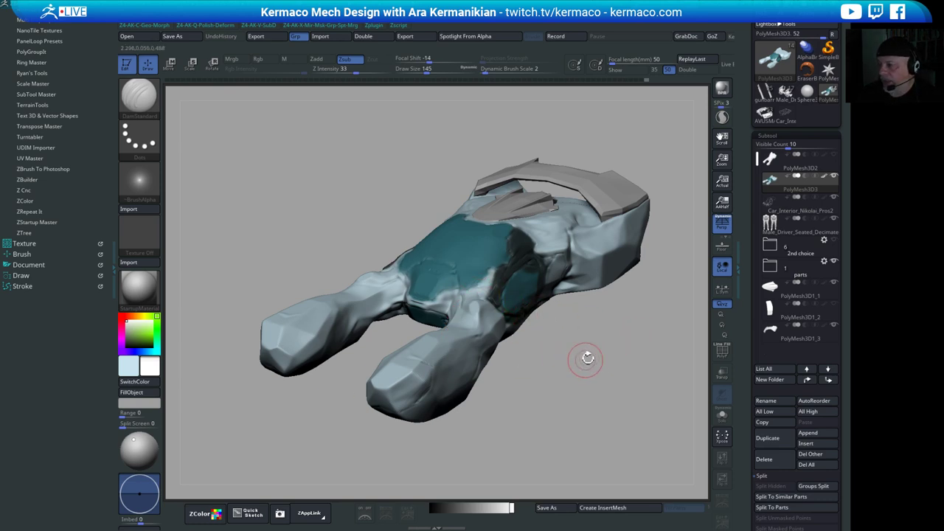
key("s")
left_click_drag(579, 330, 618, 321)
key("s")
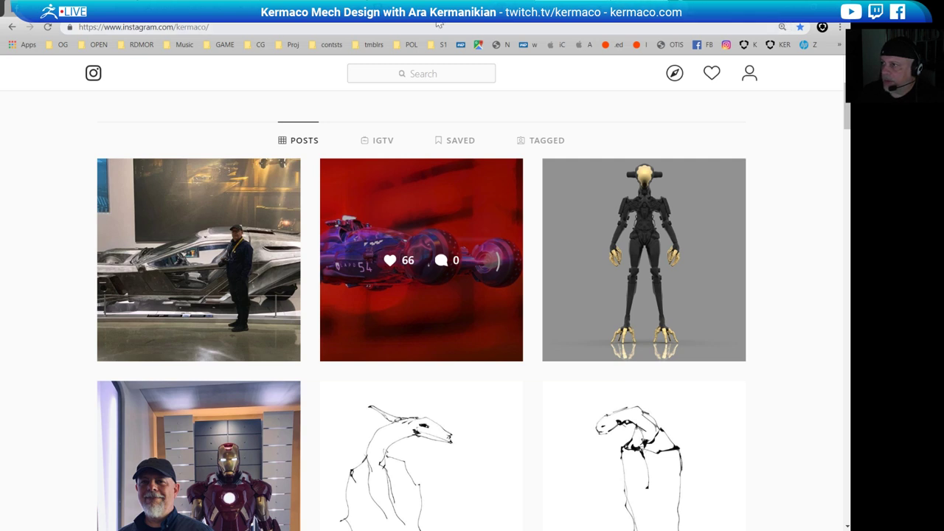
- Switch to the Chrome browser, search Google for "ZBRUSH LIVE" in a new tab, and open the Pixologic ZBrushLIVE page
left_click(567, 11)
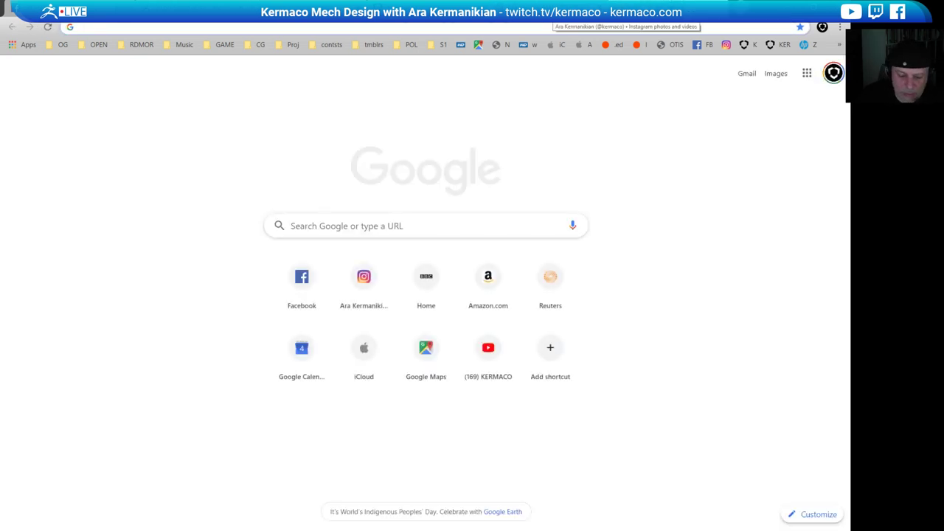
type("ZBRUSH LI")
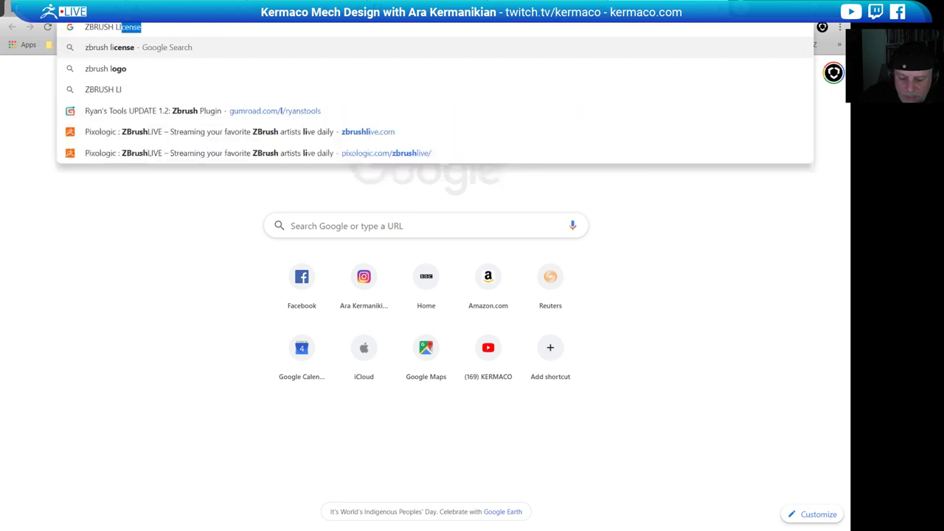
type("VE")
key("Return")
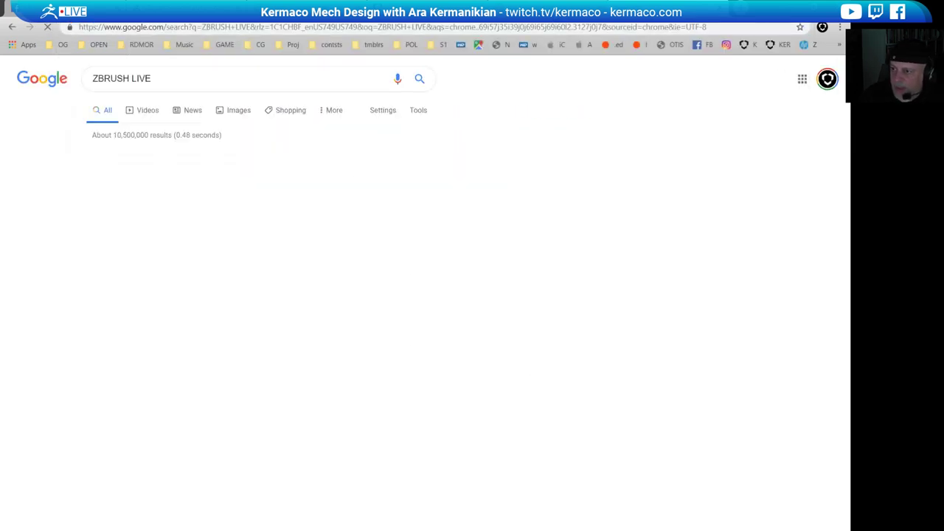
left_click(122, 158)
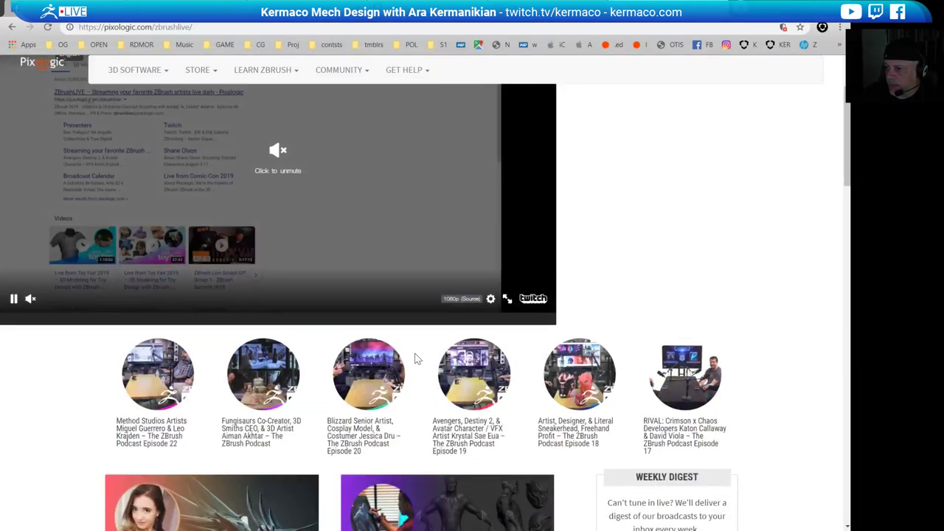
- Look through the broadcast episodes and #AskZBrush posts listed on the ZBrushLIVE page
scroll(416, 359, "down", 10)
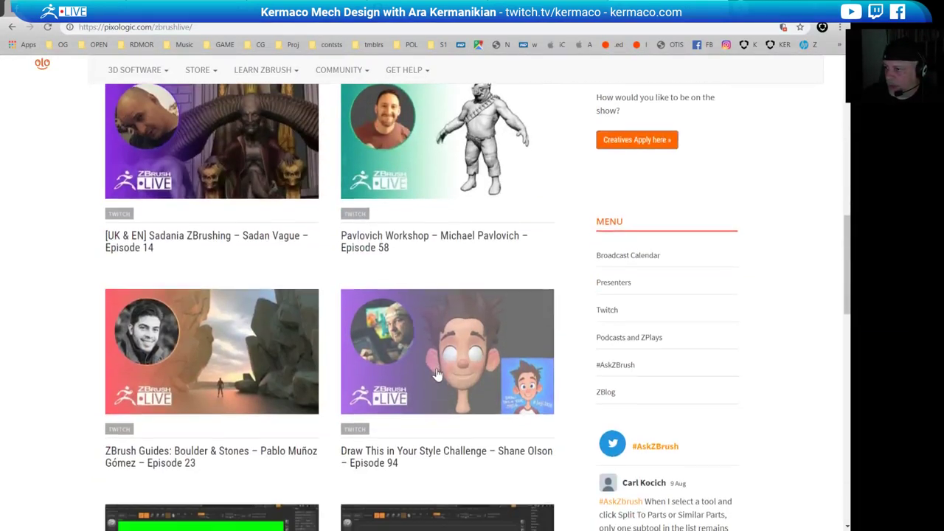
scroll(435, 374, "down", 2)
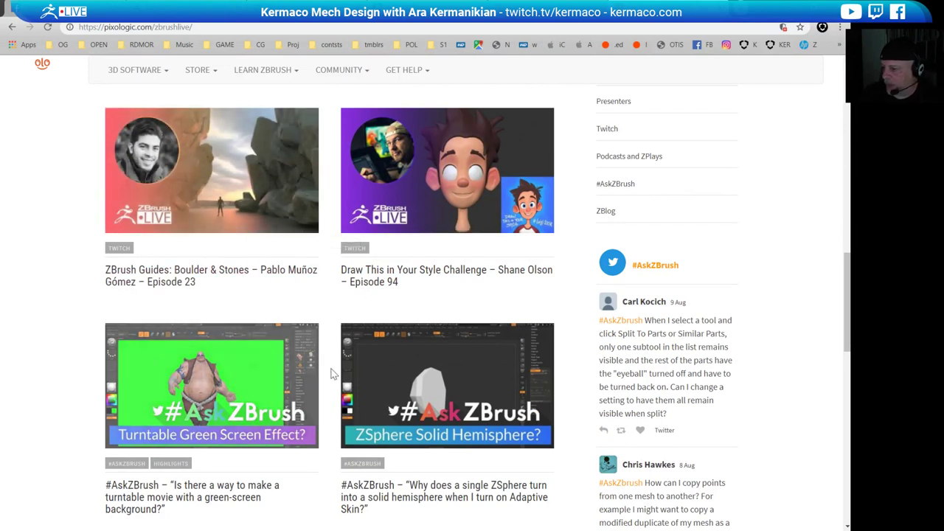
scroll(320, 435, "down", 3)
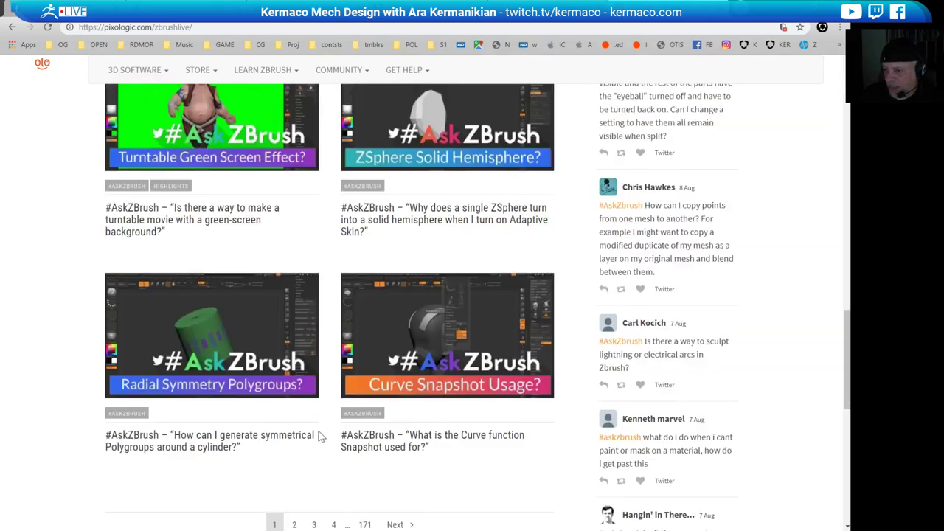
scroll(321, 435, "down", 1)
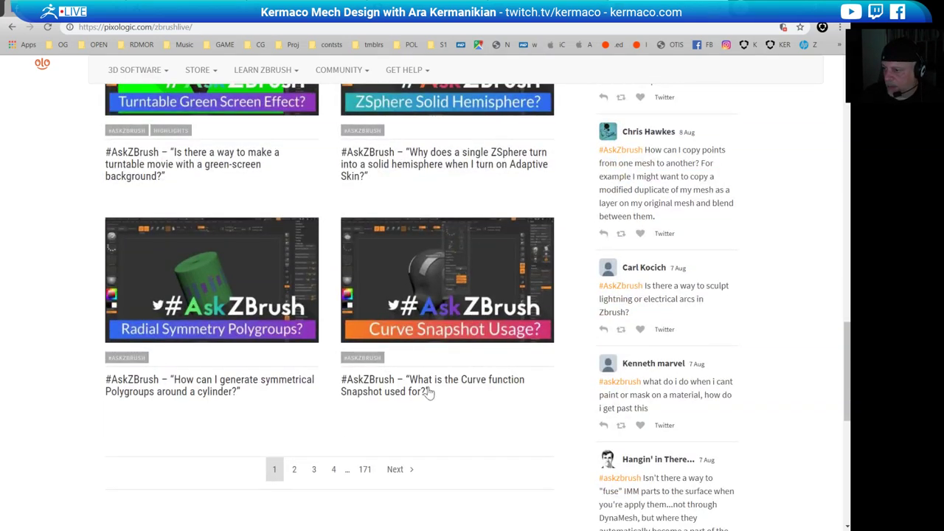
left_click(295, 471)
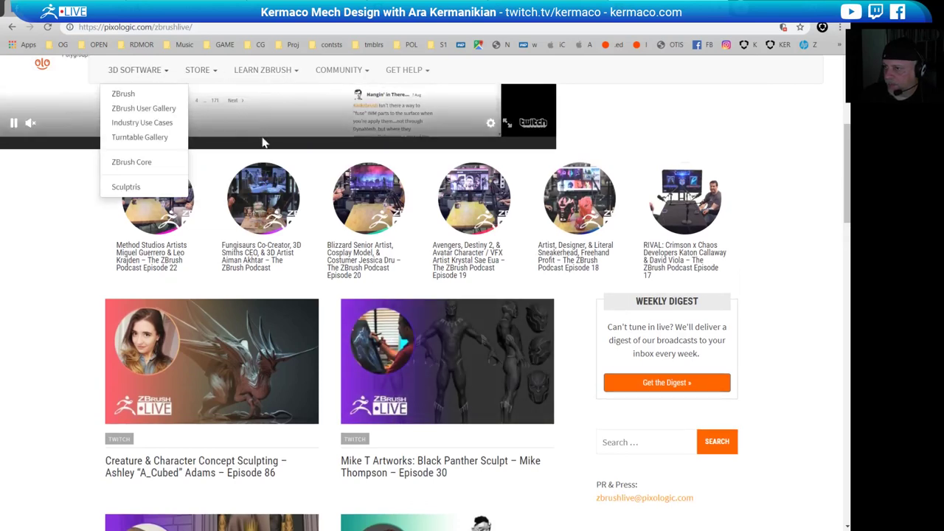
scroll(172, 88, "up", 1)
mouse_move(211, 78)
scroll(214, 110, "up", 4)
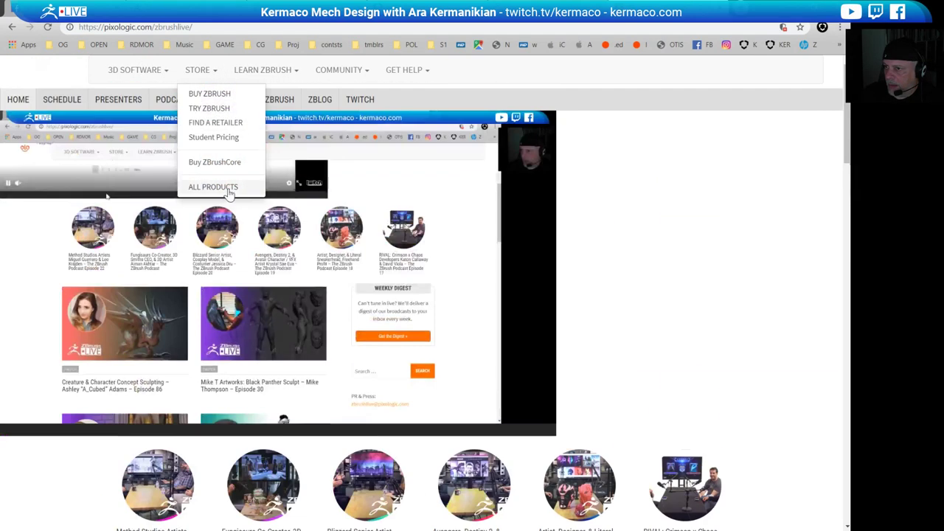
- Open the ZBrushLIVE presenters page and look through the listed presenters
left_click(118, 99)
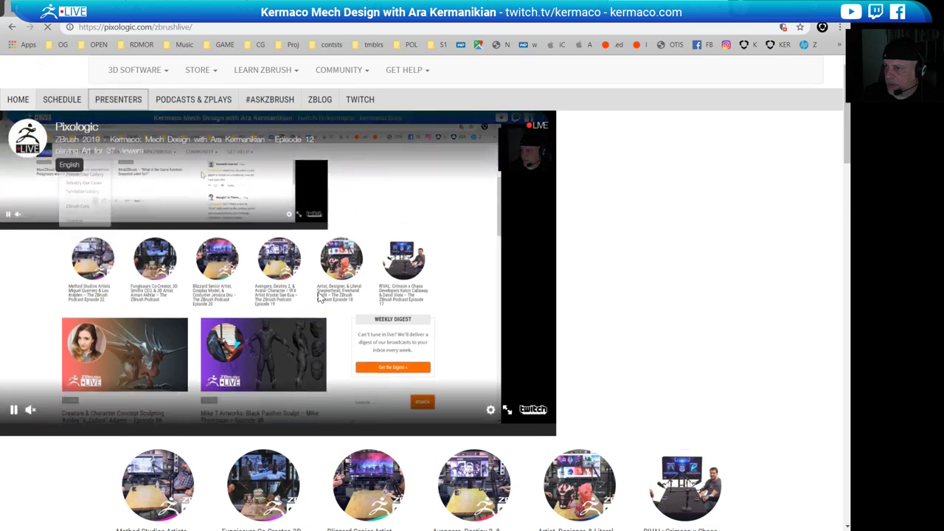
scroll(472, 354, "down", 6)
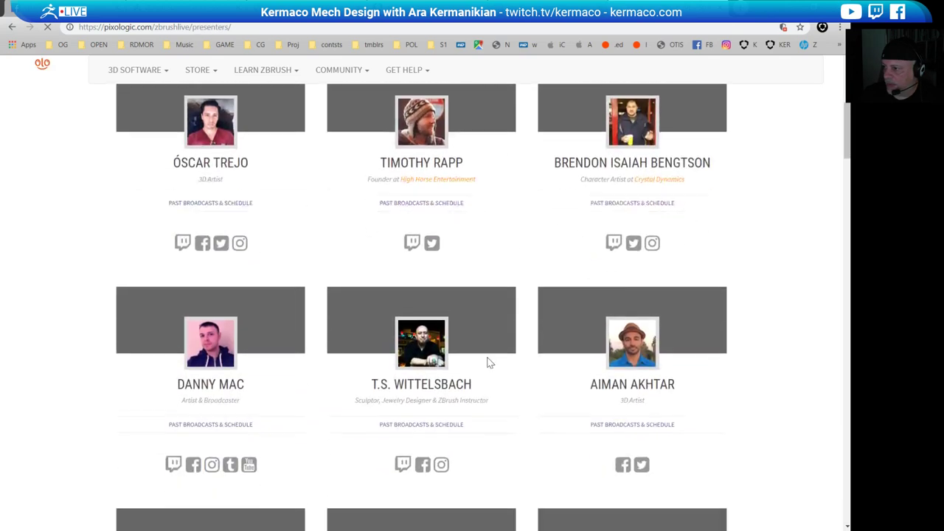
scroll(486, 356, "down", 3)
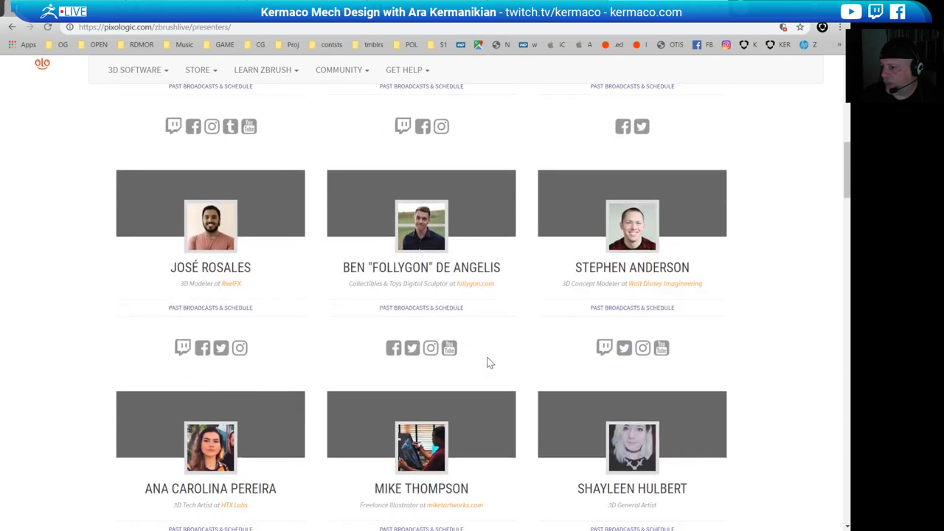
scroll(487, 362, "down", 9)
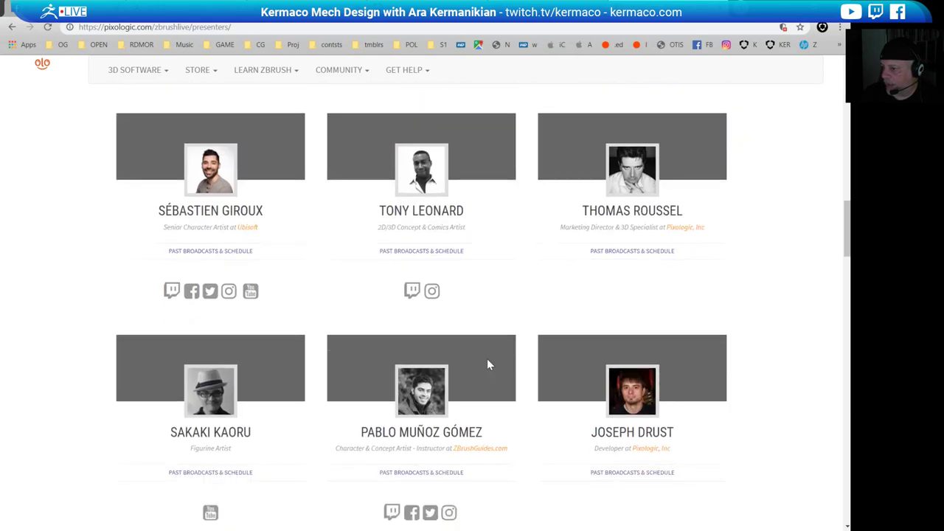
scroll(487, 364, "down", 2)
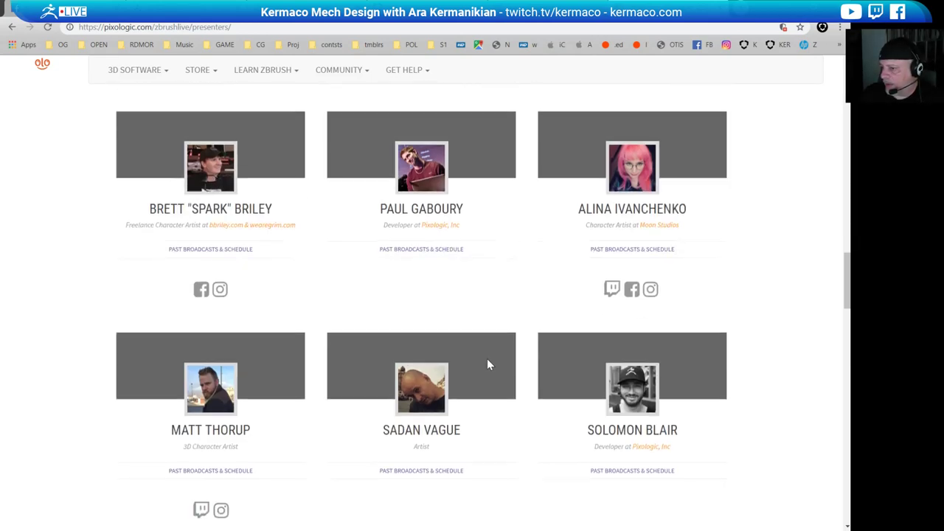
scroll(487, 359, "down", 3)
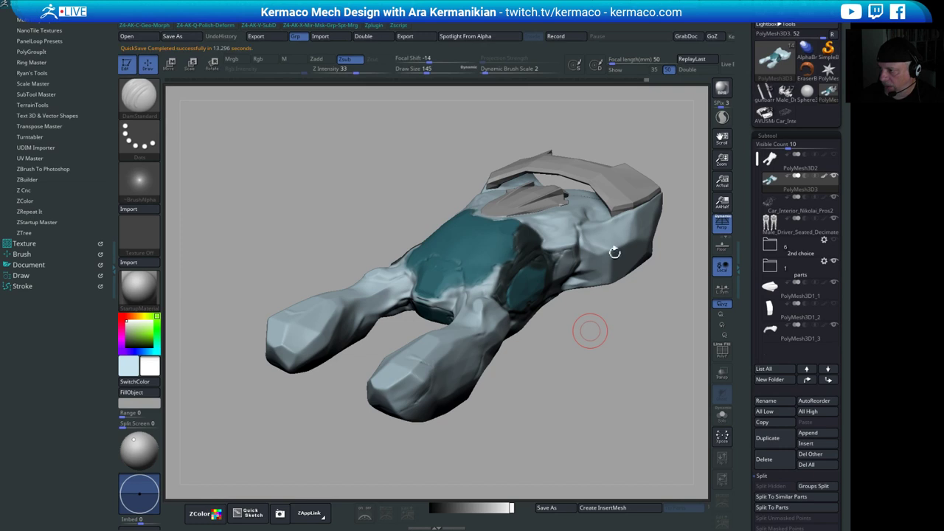
- Carve a crease across the outer front end of the vehicle's front pod with the DamStandard brush
mouse_move(601, 382)
left_mouse_down()
mouse_move(566, 386)
mouse_move(638, 395)
mouse_move(596, 383)
mouse_move(377, 389)
left_mouse_up()
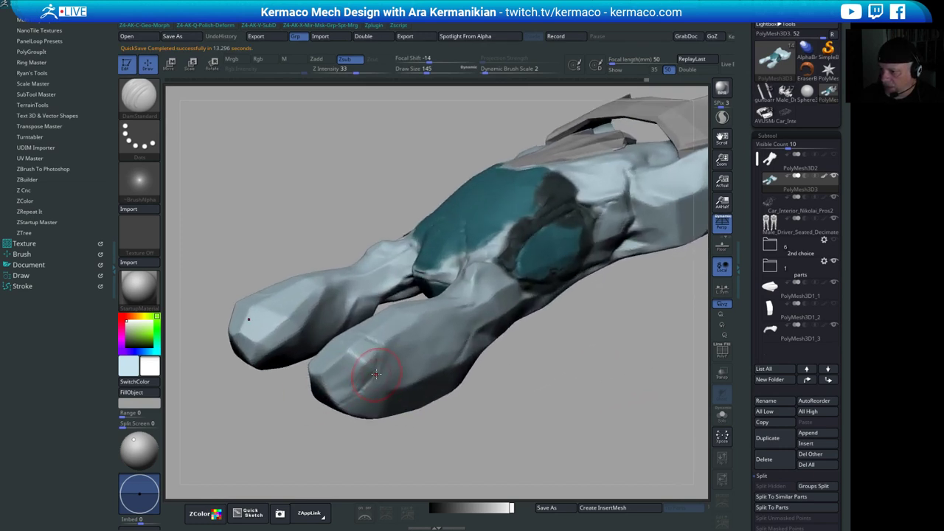
left_click_drag(558, 452, 499, 432)
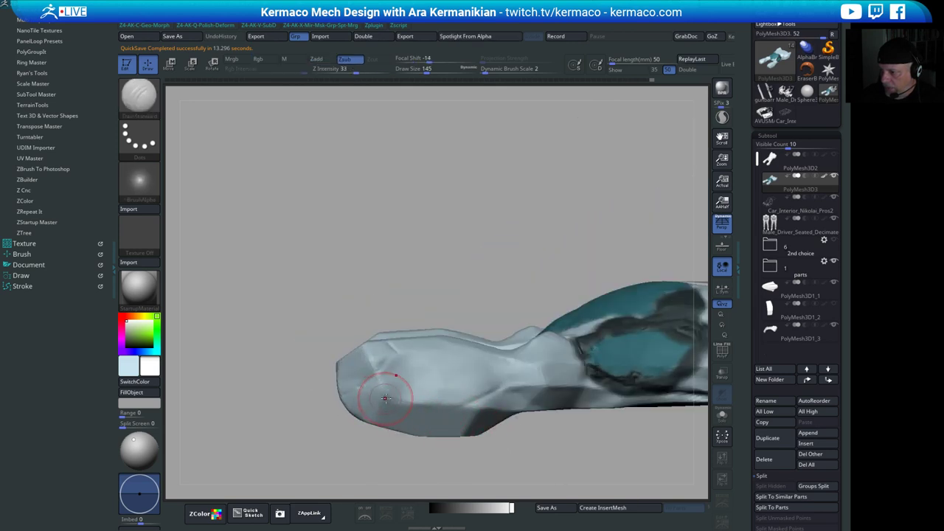
key("ctrl")
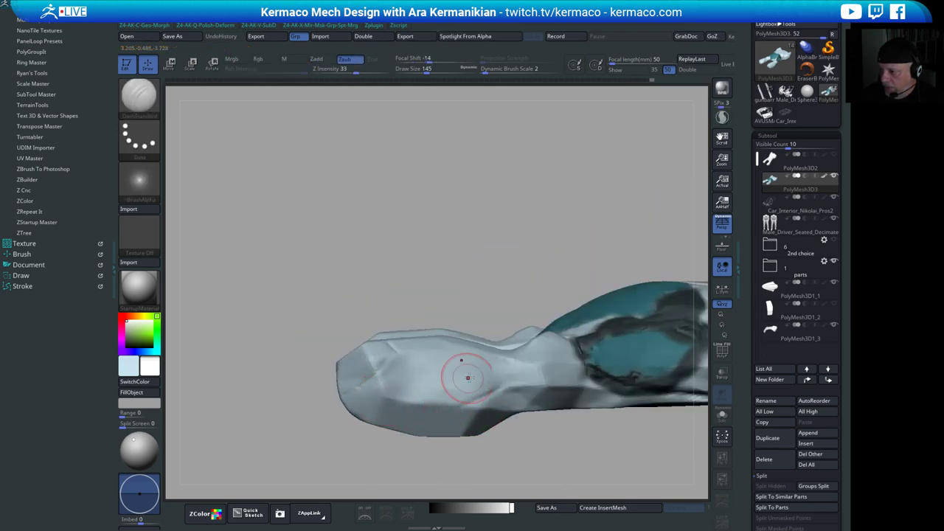
left_click_drag(541, 474, 541, 449)
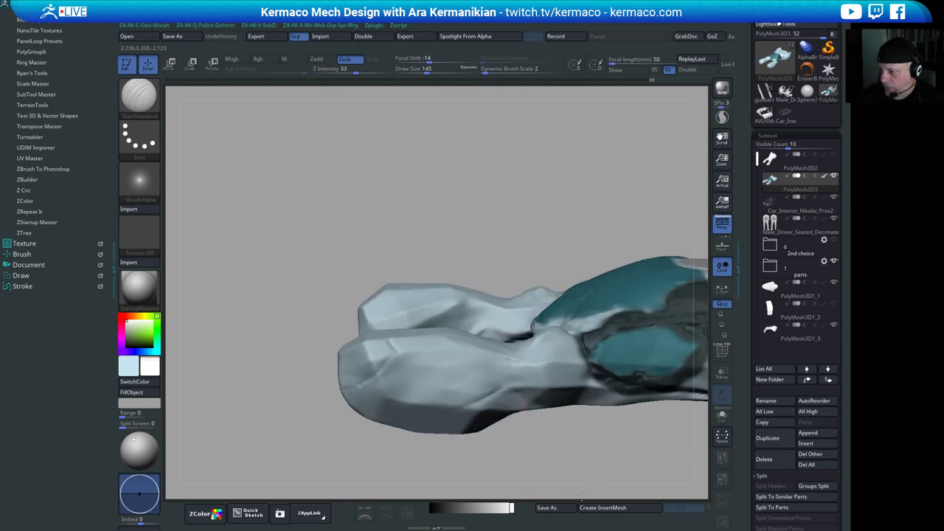
left_click_drag(580, 494, 433, 351)
- Reduce the brush draw size to 49 and carve an elongated panel outline into the inner side of the front pod
left_click_drag(553, 451, 485, 275)
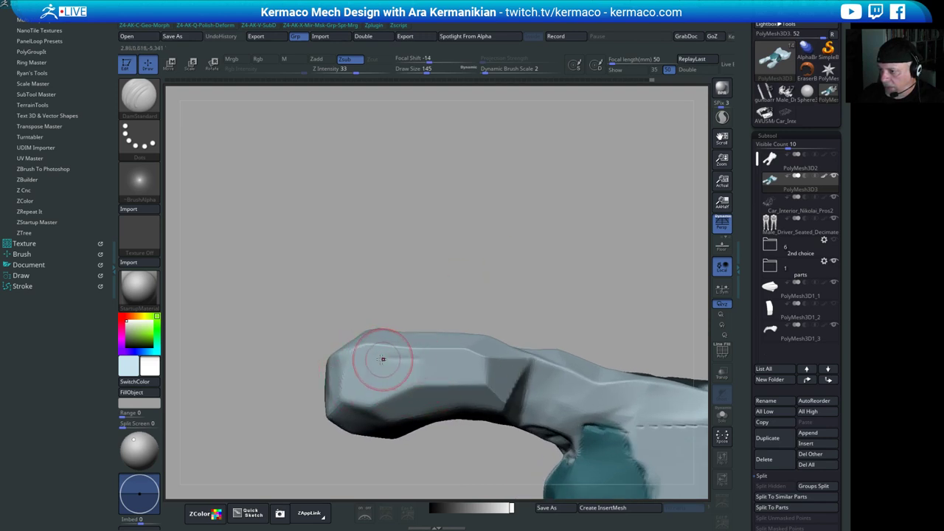
key("s")
left_click_drag(408, 364, 467, 362)
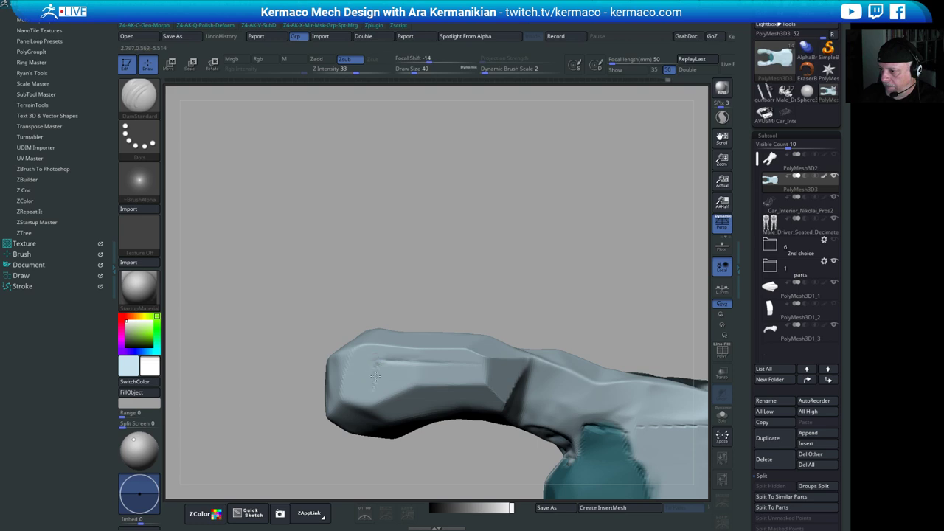
mouse_move(613, 306)
left_mouse_down()
mouse_move(580, 278)
mouse_move(617, 304)
left_mouse_up()
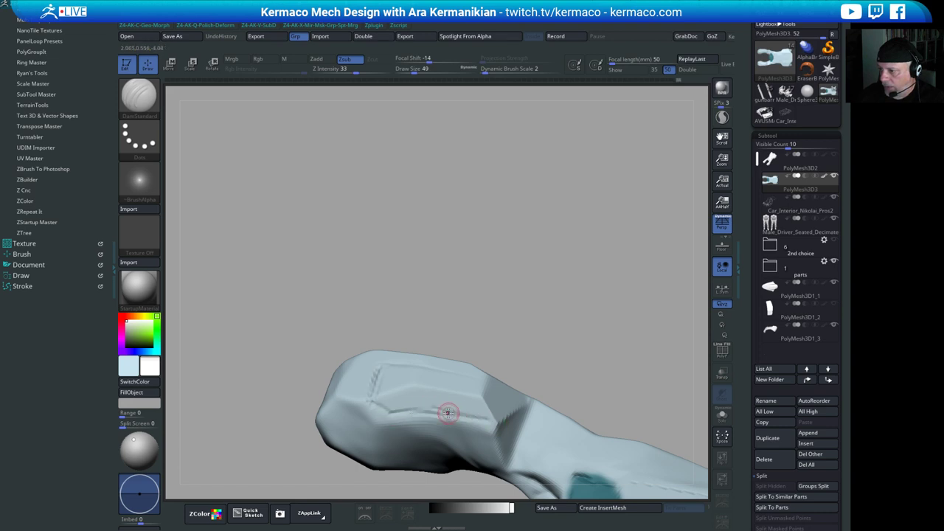
right_click_drag(446, 409, 469, 390)
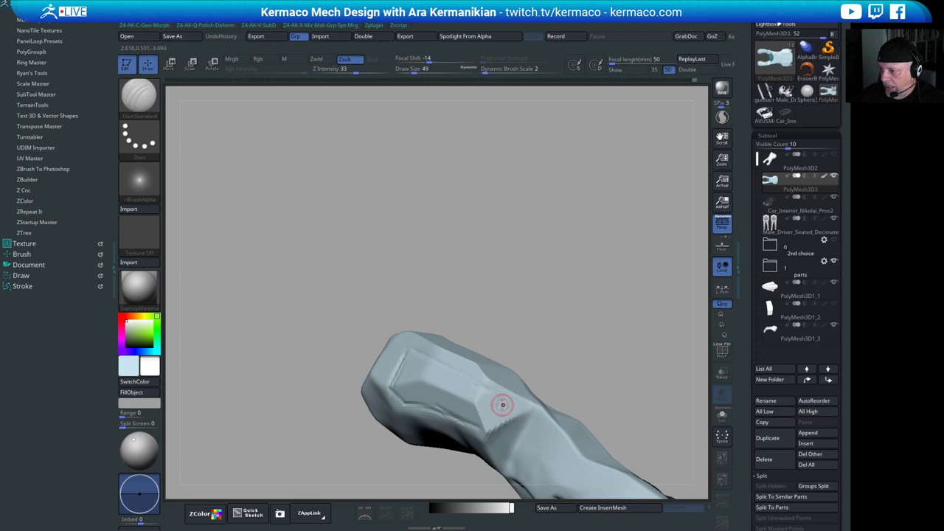
mouse_move(637, 365)
left_mouse_down()
mouse_move(587, 328)
mouse_move(579, 335)
mouse_move(596, 402)
left_mouse_up()
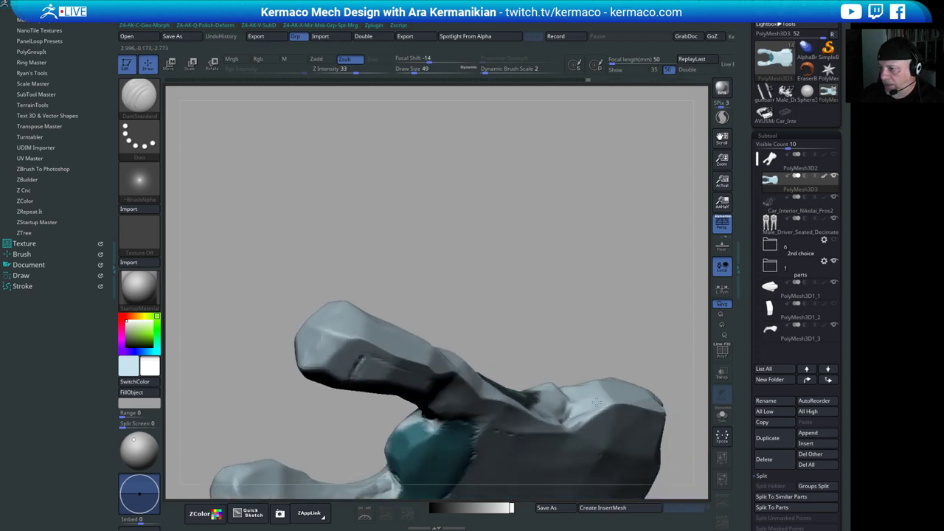
- Deepen and extend the panel crease along the inner side of the front pod
right_click_drag(595, 403, 440, 369)
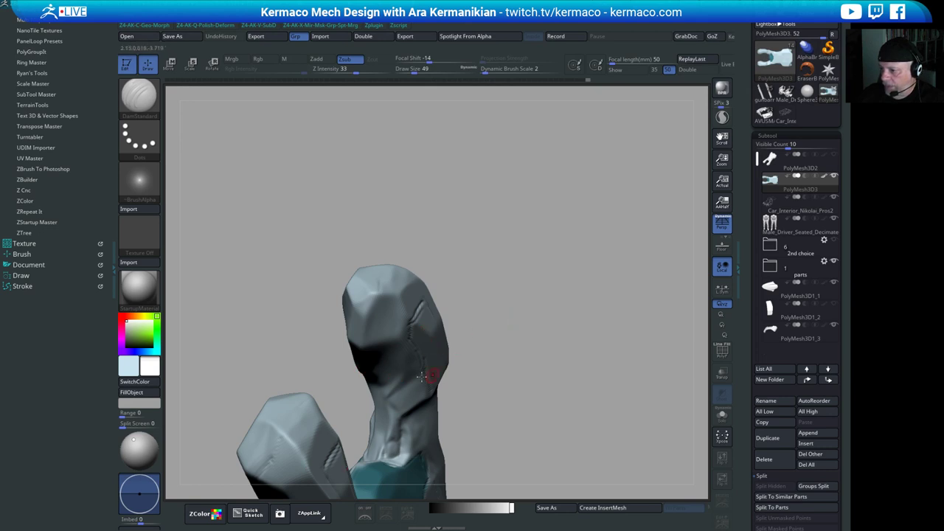
mouse_move(542, 348)
left_mouse_down()
mouse_move(582, 351)
mouse_move(547, 349)
left_mouse_up()
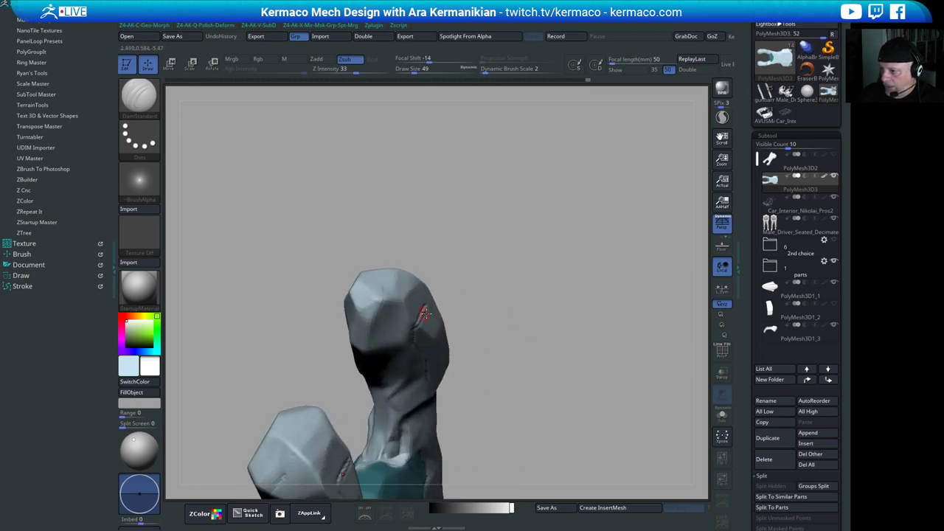
mouse_move(626, 328)
left_mouse_down()
mouse_move(651, 272)
mouse_move(651, 287)
mouse_move(564, 266)
mouse_move(558, 238)
mouse_move(447, 424)
mouse_move(427, 410)
mouse_move(503, 418)
mouse_move(516, 368)
mouse_move(475, 382)
left_mouse_up()
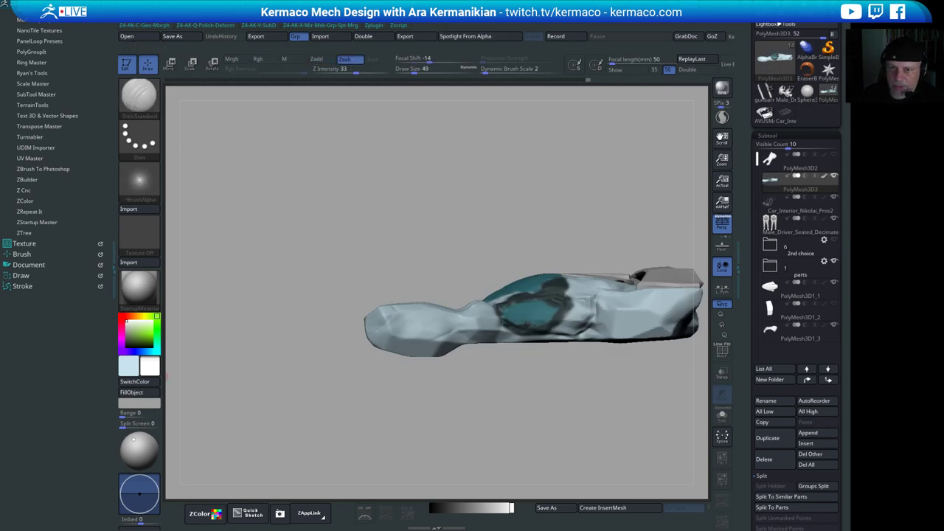
- Switch to the reference image board and position it over the sculpting canvas
right_click_drag(0, 324, 590, 223)
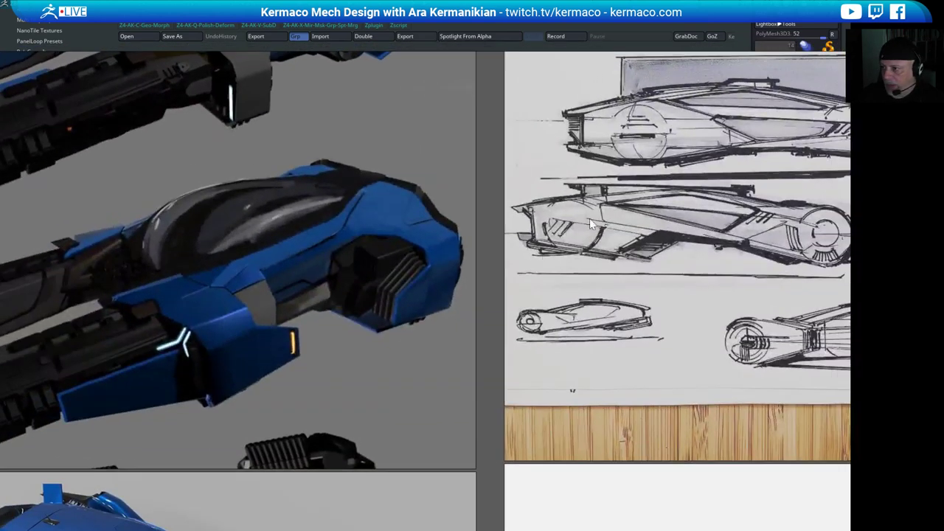
key("alt+Tab")
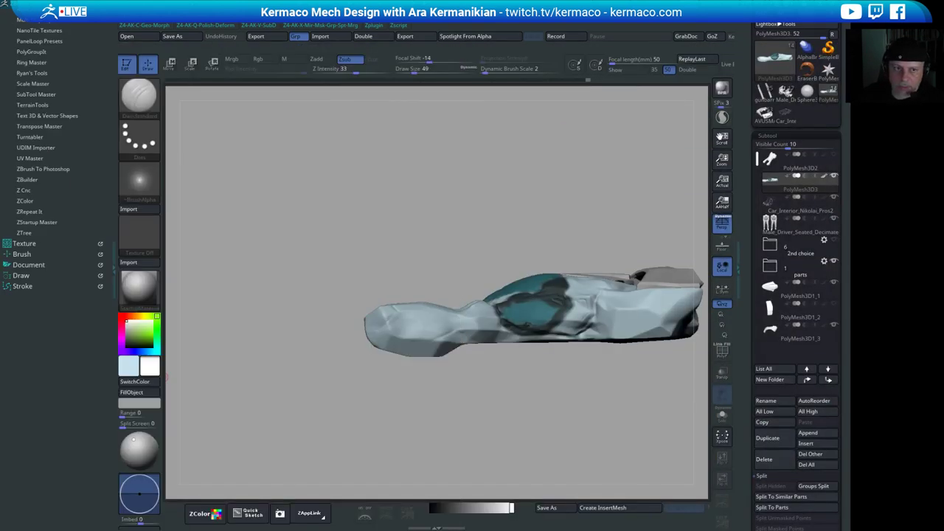
right_click_drag(310, 530, 366, 185)
left_click_drag(366, 185, 362, 181)
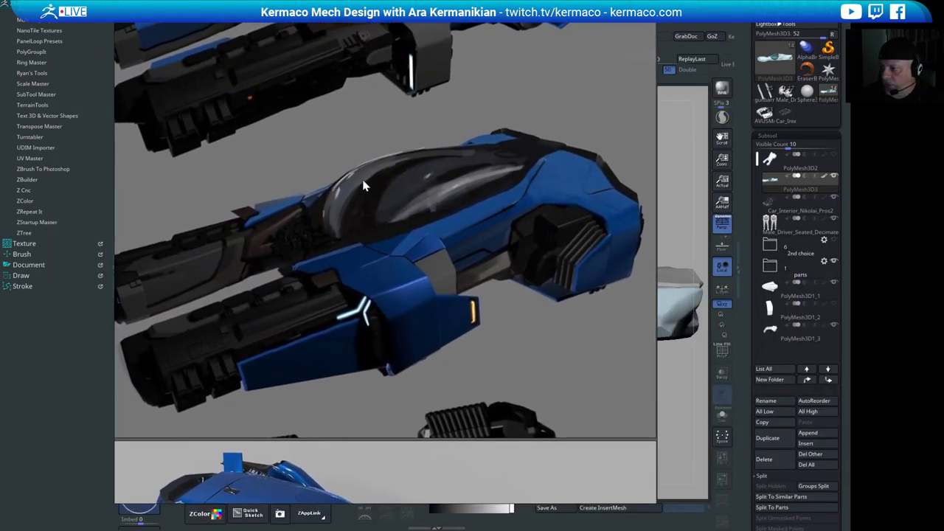
- Examine the front pods and canopy in the front-view photo of the blue police vehicle on the reference board
scroll(446, 313, "down", 10)
middle_click_drag(354, 303, 580, 257)
scroll(391, 312, "up", 2)
scroll(387, 308, "up", 3)
mouse_move(430, 242)
middle_mouse_down()
mouse_move(459, 223)
mouse_move(516, 138)
middle_mouse_up()
middle_click_drag(448, 343, 464, 244)
scroll(410, 287, "up", 1)
scroll(410, 287, "up", 2)
middle_click_drag(440, 426, 394, 221)
scroll(402, 258, "up", 7)
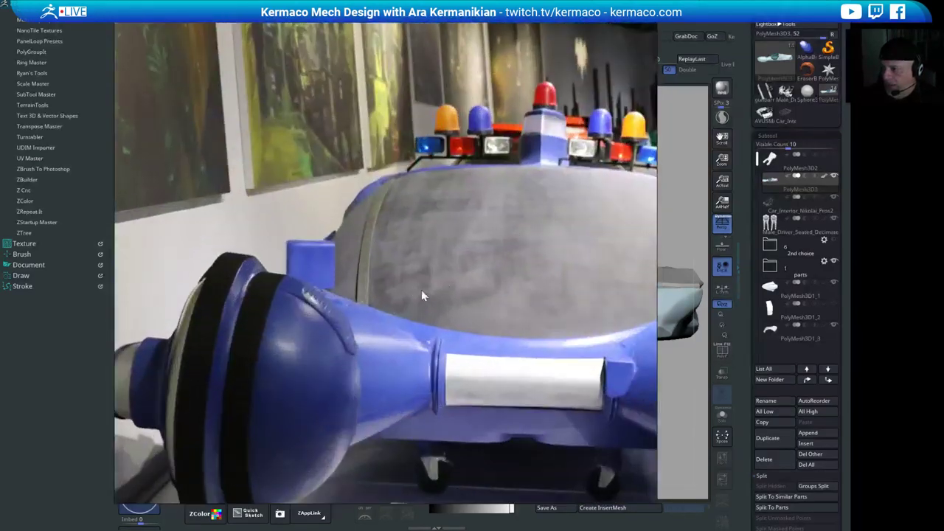
scroll(372, 210, "down", 5)
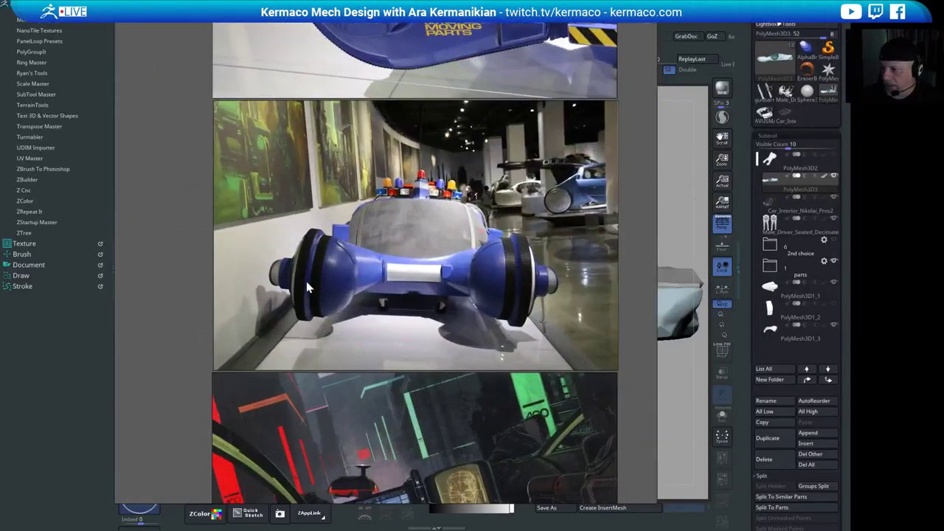
scroll(417, 224, "up", 3)
scroll(361, 300, "down", 8)
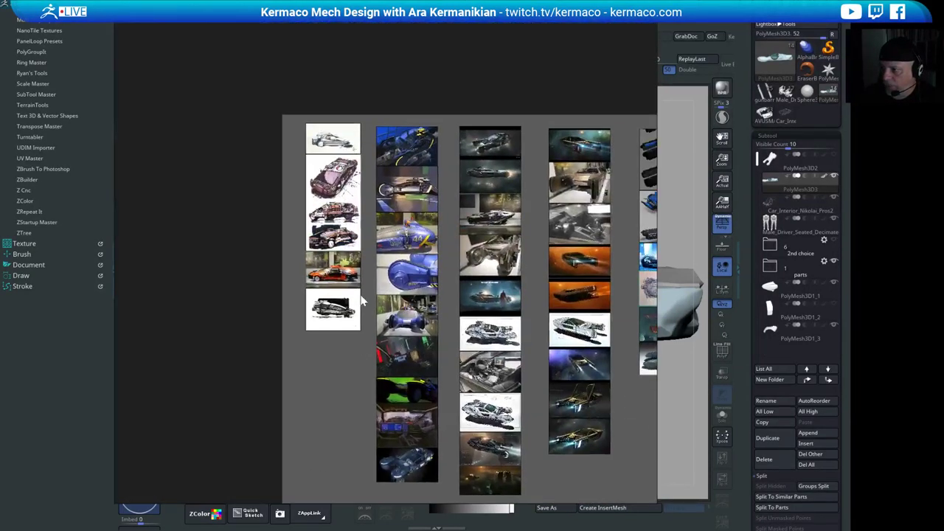
- Examine the number 27 vehicle painting, the blue wheel pod's side view and the grey Peugeot vehicle photos for wheel housing shapes
scroll(442, 243, "up", 10)
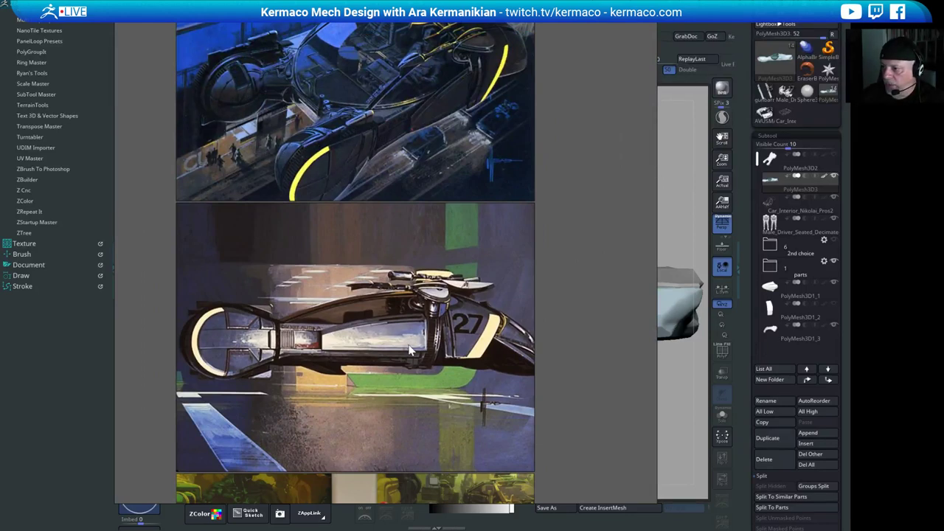
scroll(410, 348, "down", 8)
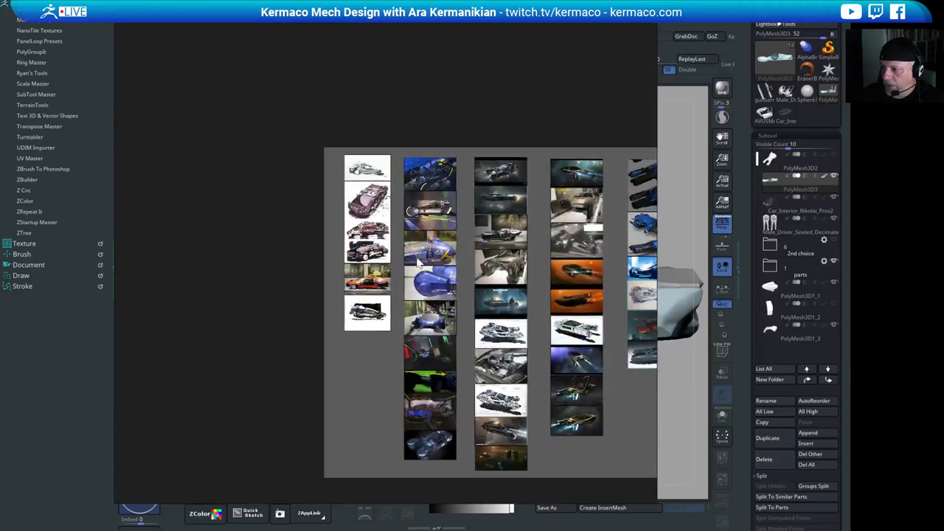
scroll(417, 261, "up", 10)
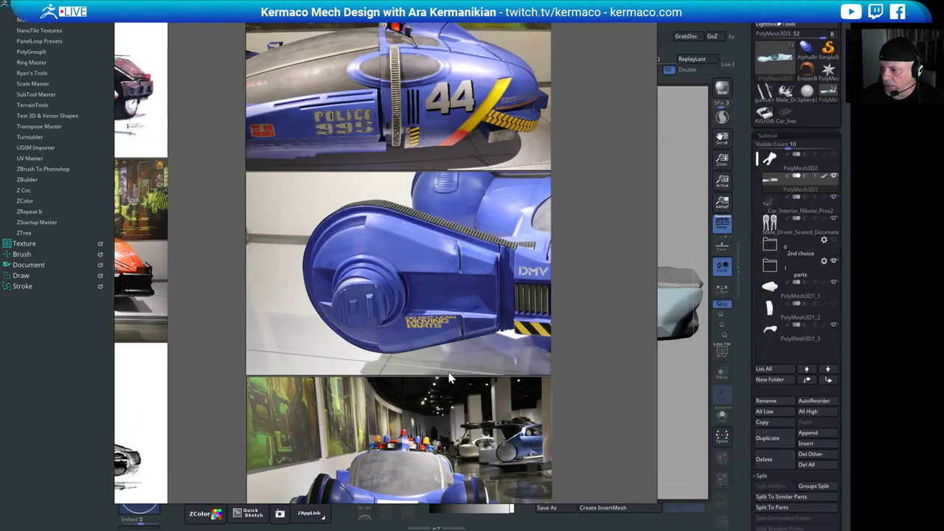
scroll(450, 378, "down", 8)
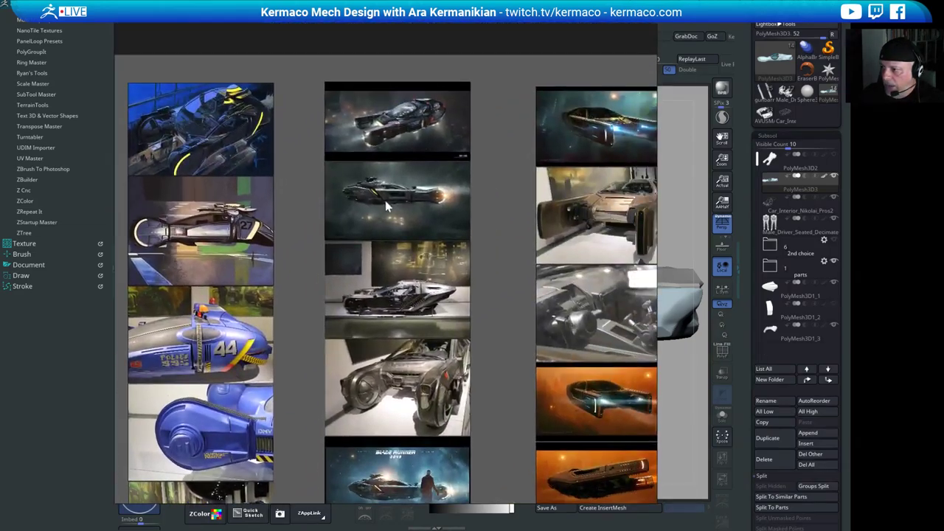
scroll(384, 206, "down", 5)
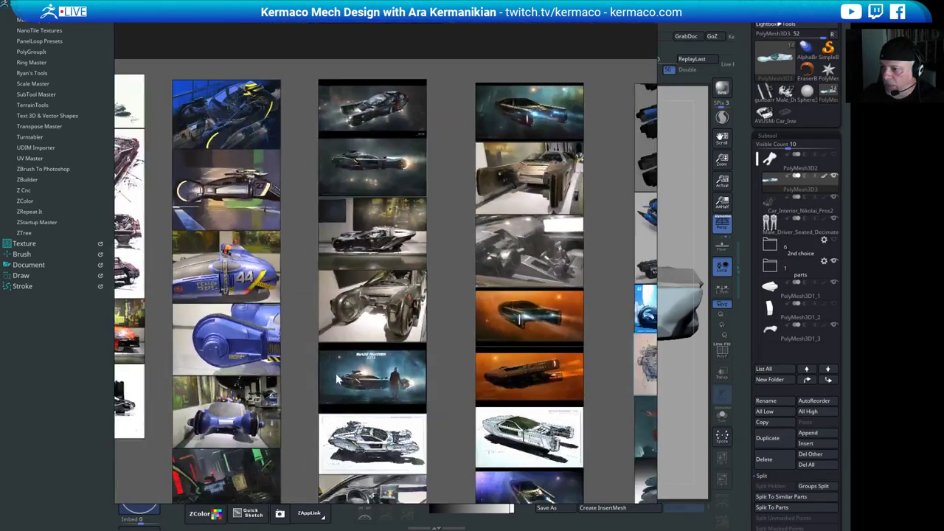
scroll(336, 379, "up", 15)
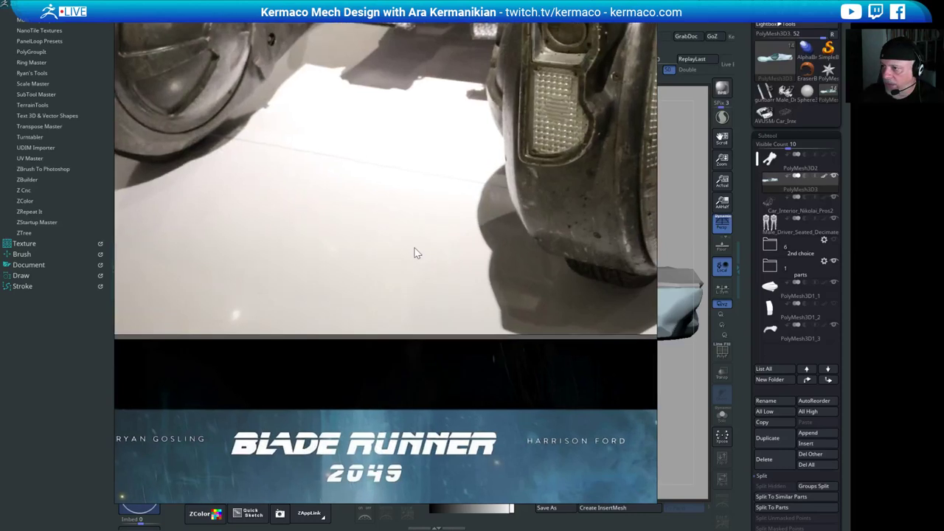
scroll(413, 253, "down", 6)
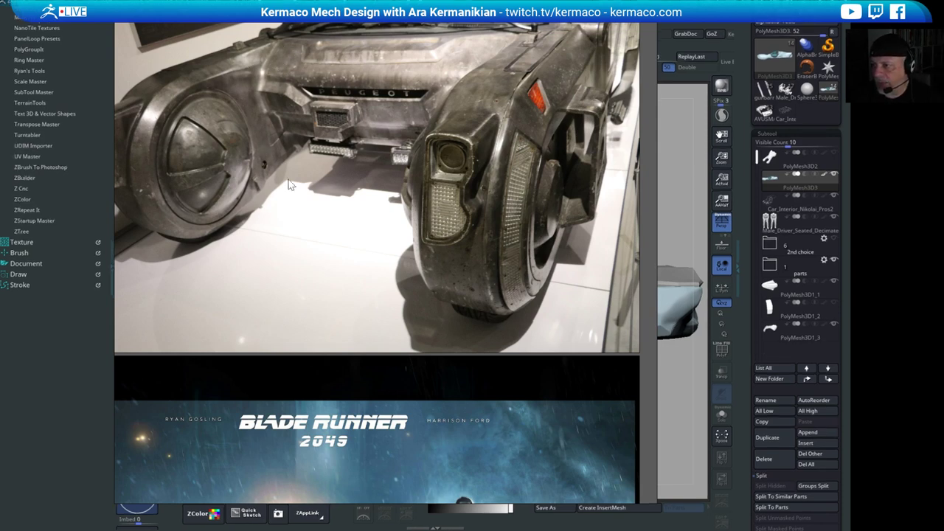
middle_click_drag(417, 138, 365, 221)
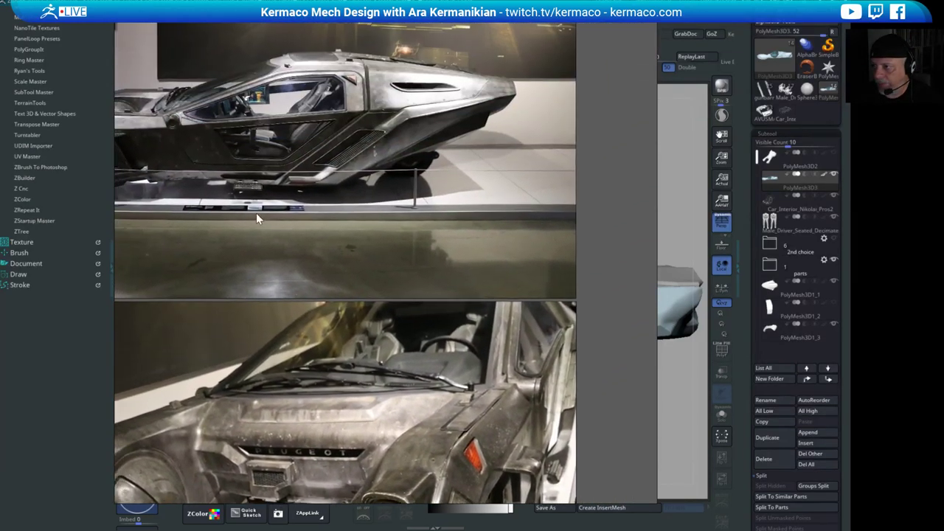
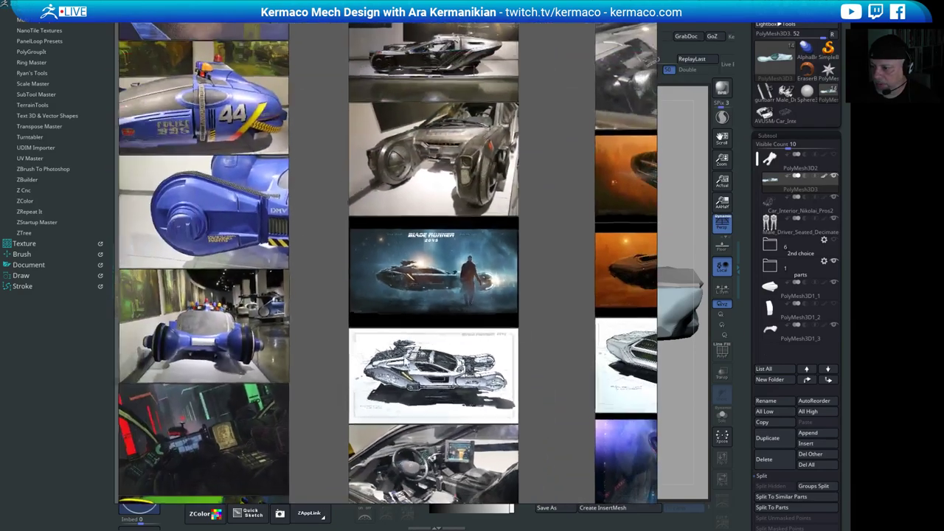
- Compare the Blade Runner 2049 police spinner concept art with the museum photos of the grey vehicle's side and front
scroll(417, 191, "down", 3)
scroll(428, 377, "up", 5)
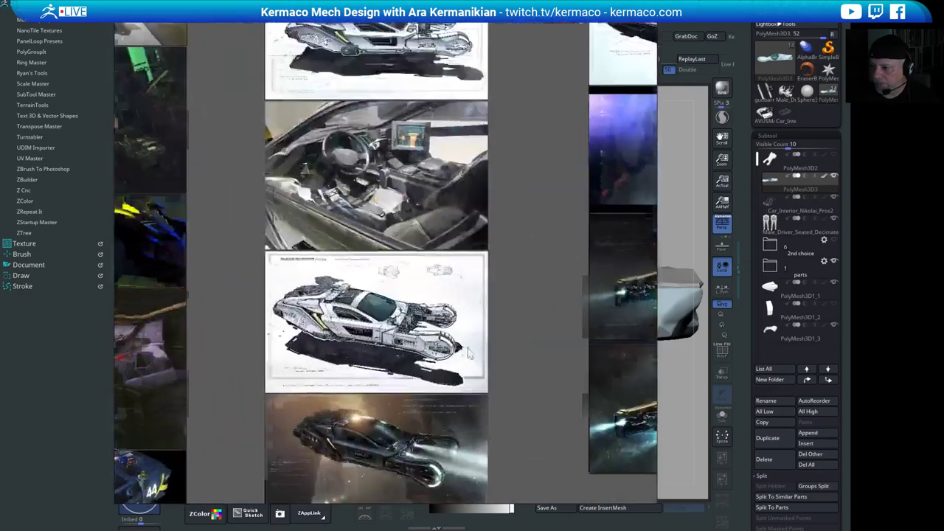
middle_click_drag(427, 377, 428, 254)
scroll(413, 288, "up", 1)
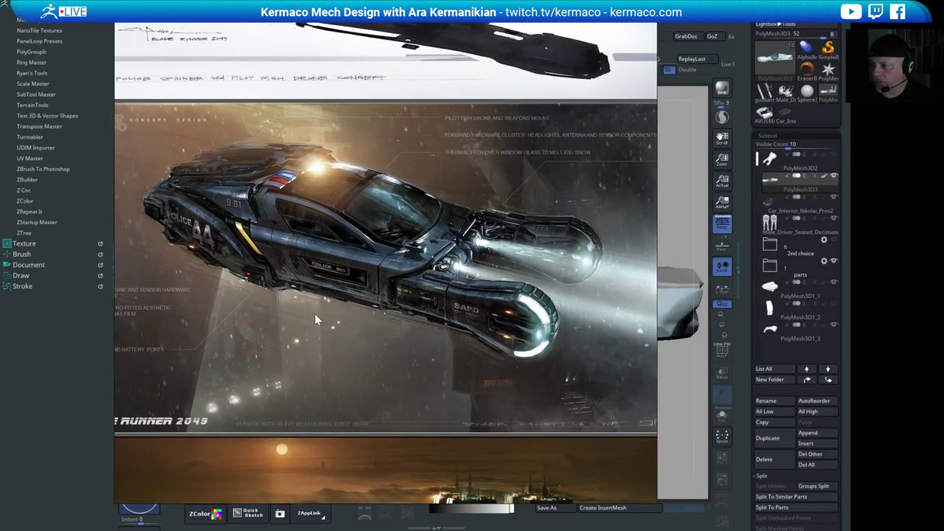
scroll(527, 279, "down", 4)
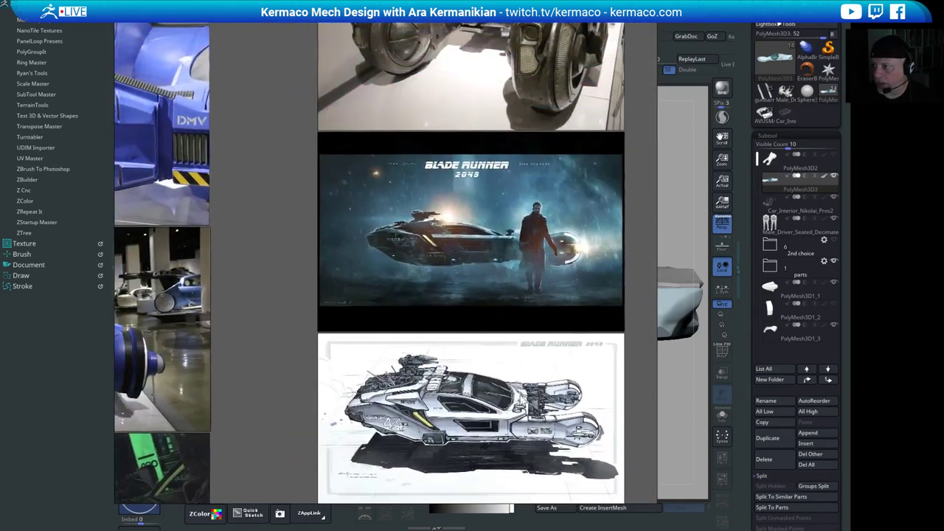
middle_click_drag(496, 177, 495, 387)
middle_click_drag(518, 211, 510, 373)
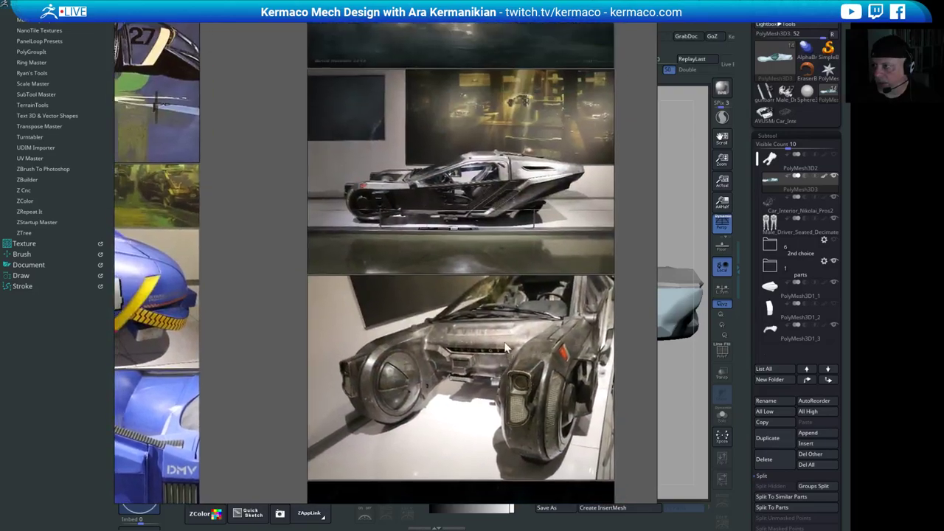
scroll(524, 249, "up", 7)
scroll(519, 247, "down", 3)
middle_click_drag(475, 122, 414, 141)
scroll(505, 279, "down", 10)
middle_click_drag(417, 314, 339, 215)
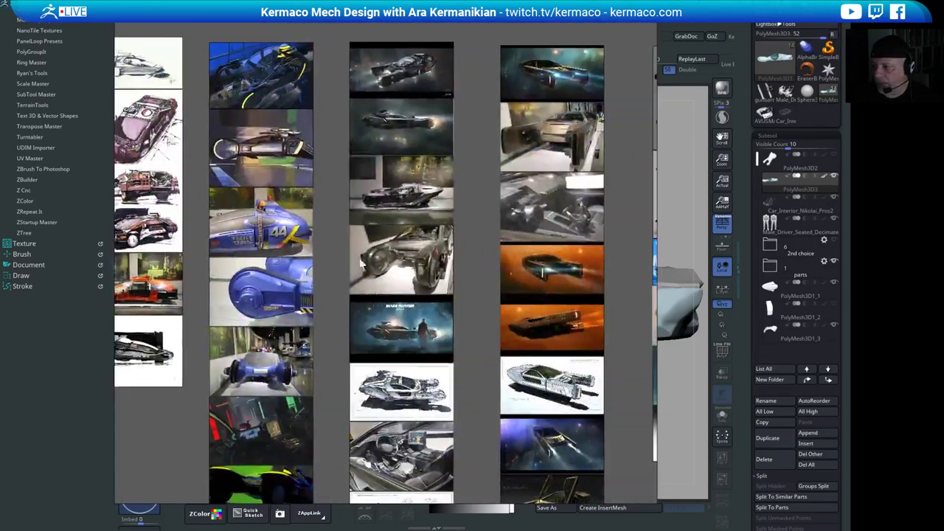
- Study the Blade Runner 2049 poster and line drawing alongside the painted vehicles with yellow-striped and ringed wheels
scroll(414, 311, "up", 4)
middle_click_drag(410, 462, 420, 317)
scroll(421, 317, "up", 2)
scroll(420, 317, "down", 5)
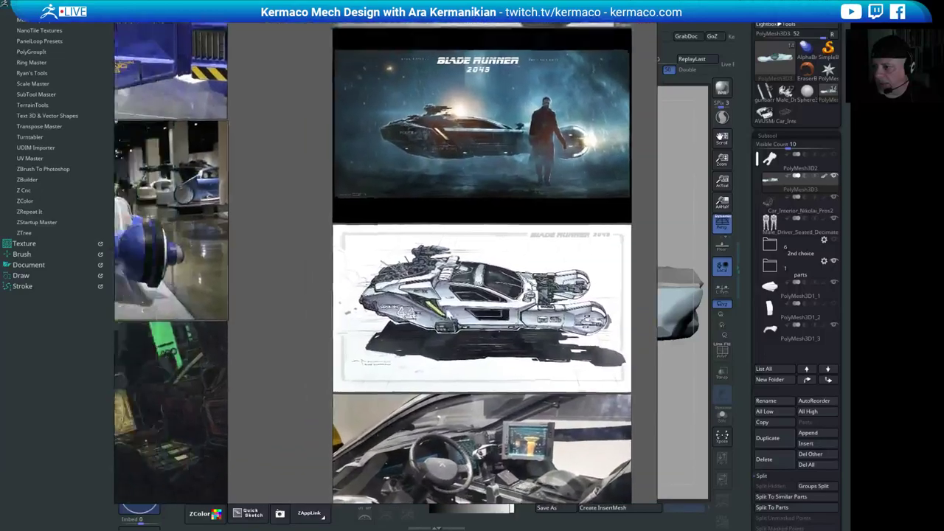
scroll(437, 406, "up", 5)
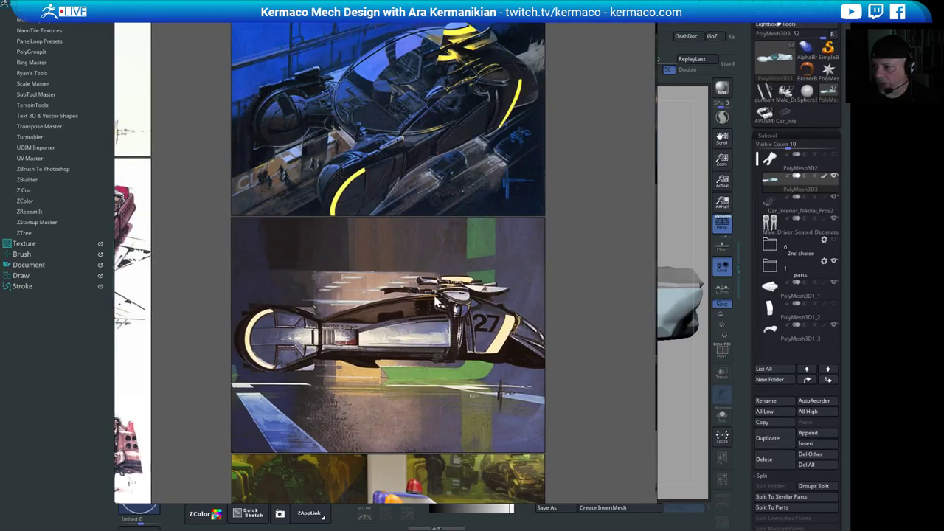
scroll(436, 301, "down", 5)
scroll(372, 308, "up", 3)
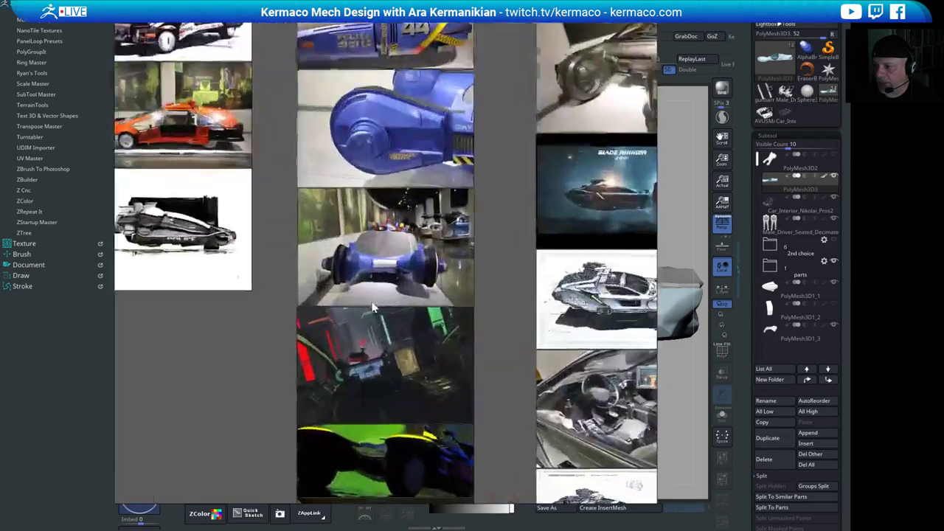
- Compare the blue police vehicle's wheel pod and front photos with the dark number 44 render of its front pods
scroll(372, 308, "up", 2)
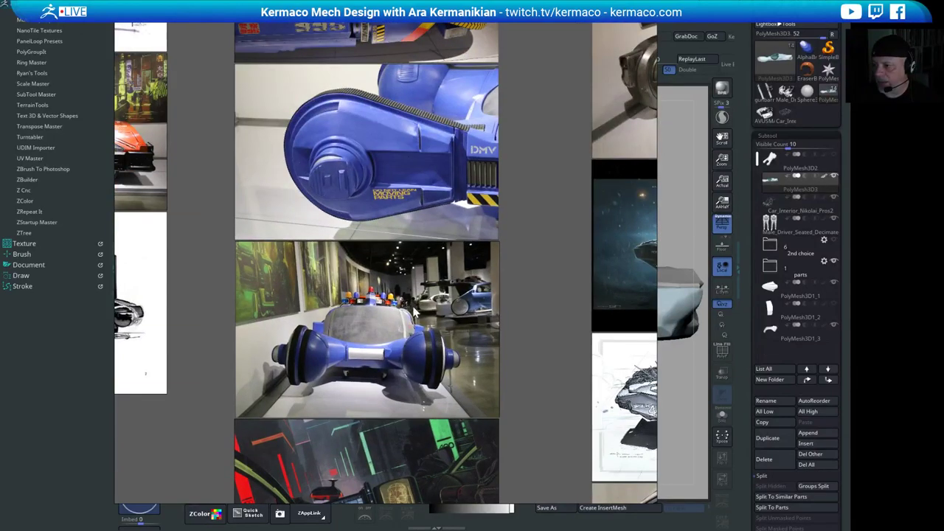
scroll(448, 373, "down", 4)
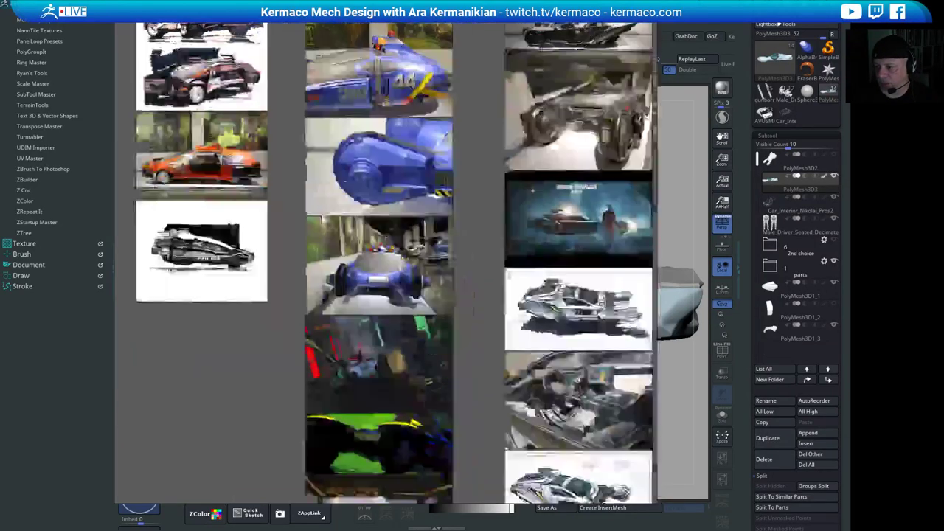
scroll(351, 238, "up", 6)
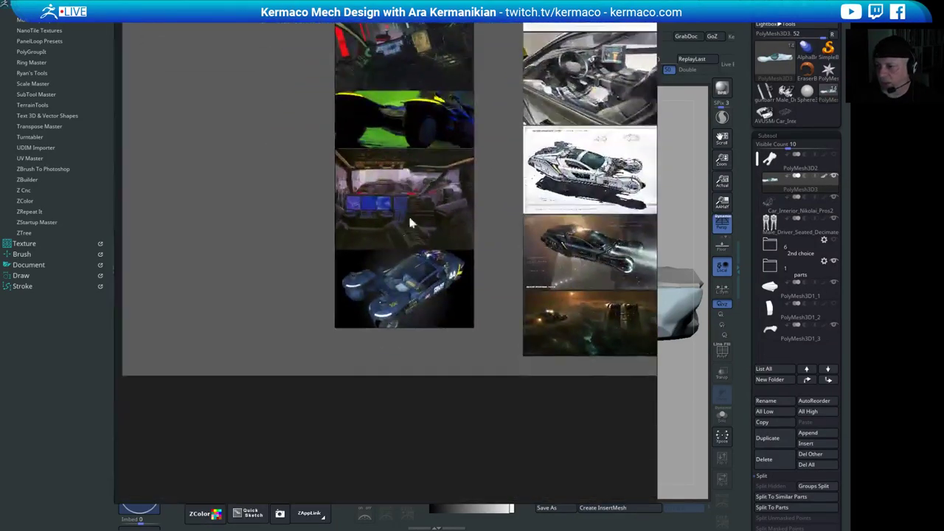
scroll(406, 241, "up", 2)
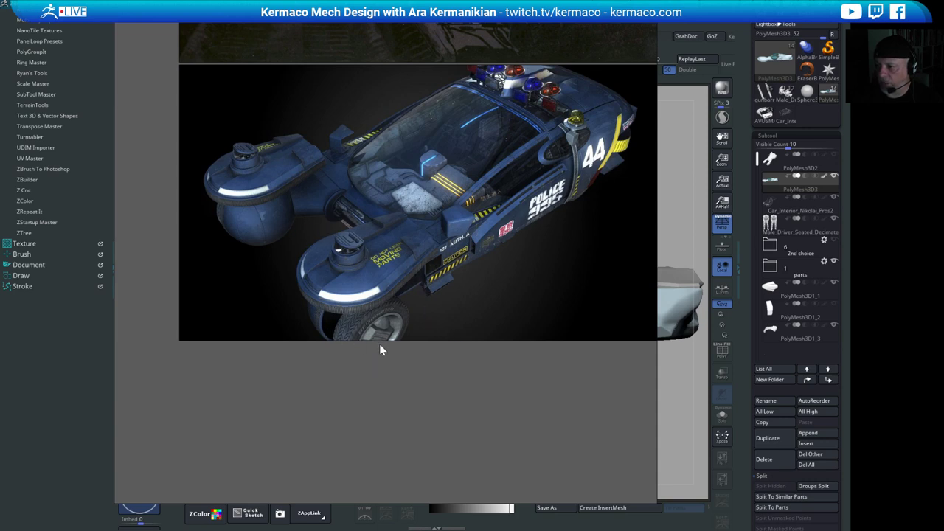
left_click_drag(381, 349, 403, 355)
left_click_drag(499, 298, 485, 297)
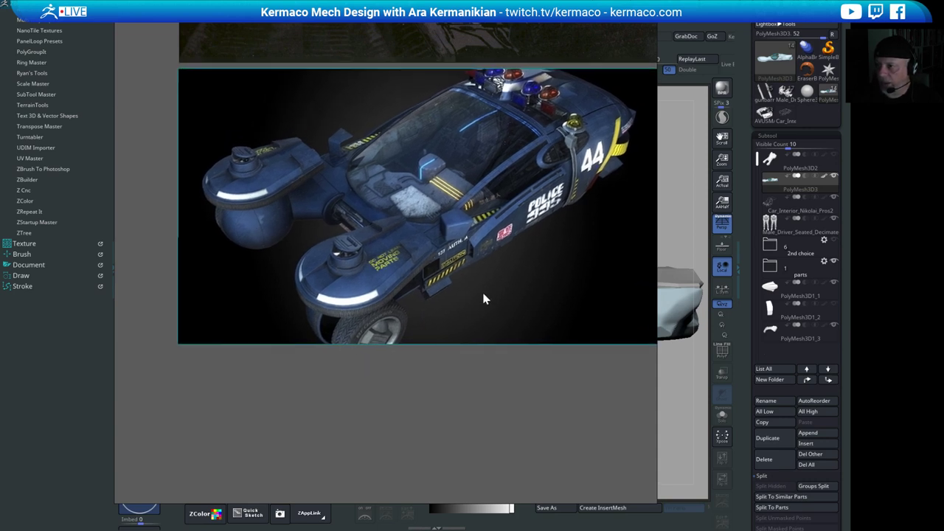
- Shift the reference board window aside to uncover more of the sculpt's rear
mouse_move(493, 235)
middle_mouse_down()
mouse_move(475, 237)
mouse_move(500, 246)
middle_mouse_up()
right_click_drag(503, 246, 0, 240)
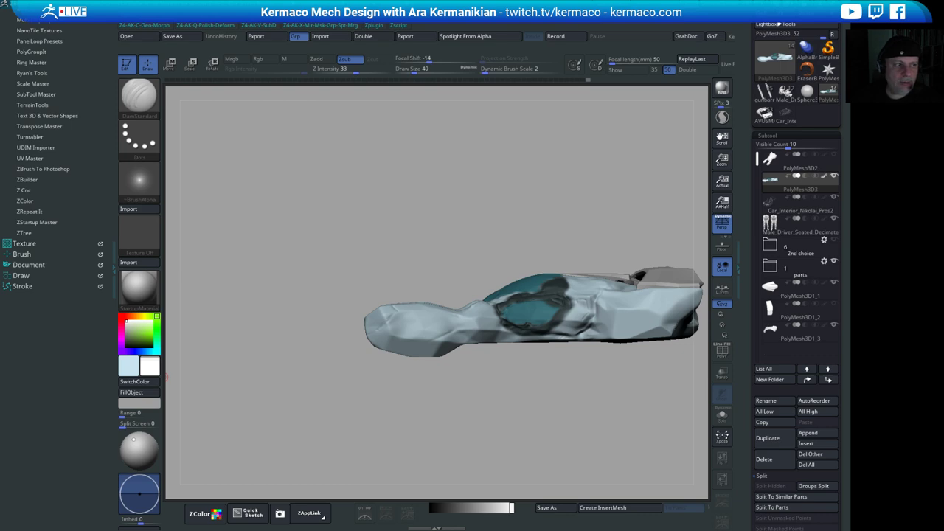
right_click_drag(1, 266, 214, 288)
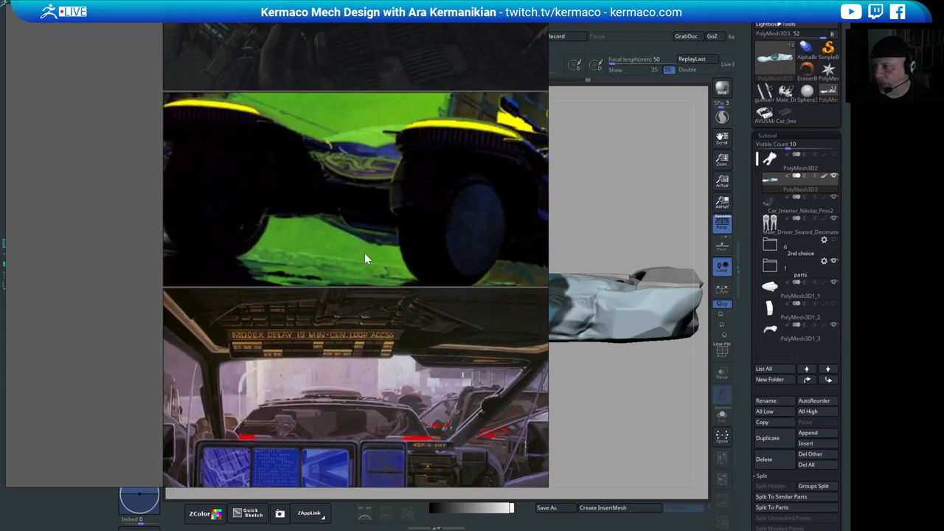
- Examine the yellow-striped wheel painting, the blue-screen dashboard painting and the number 44 police vehicle render
scroll(365, 241, "down", 5)
scroll(398, 230, "up", 1)
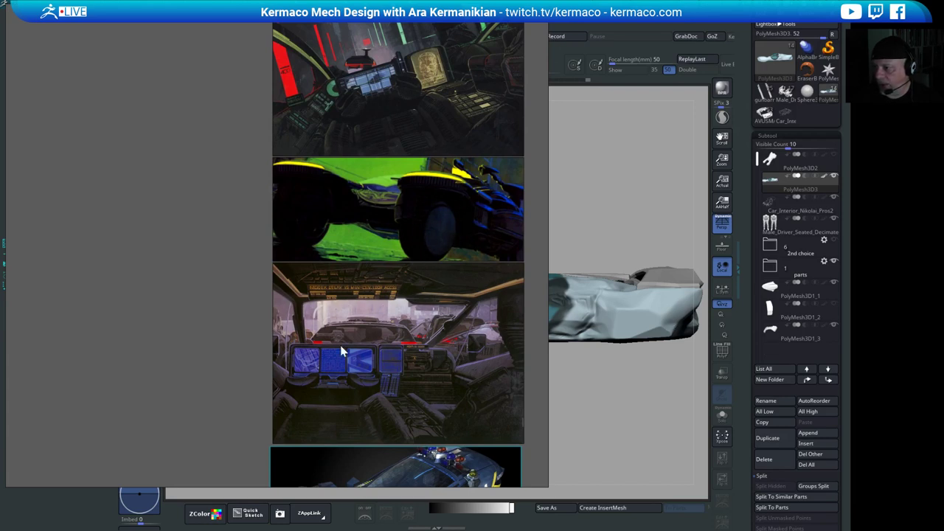
scroll(341, 352, "down", 5)
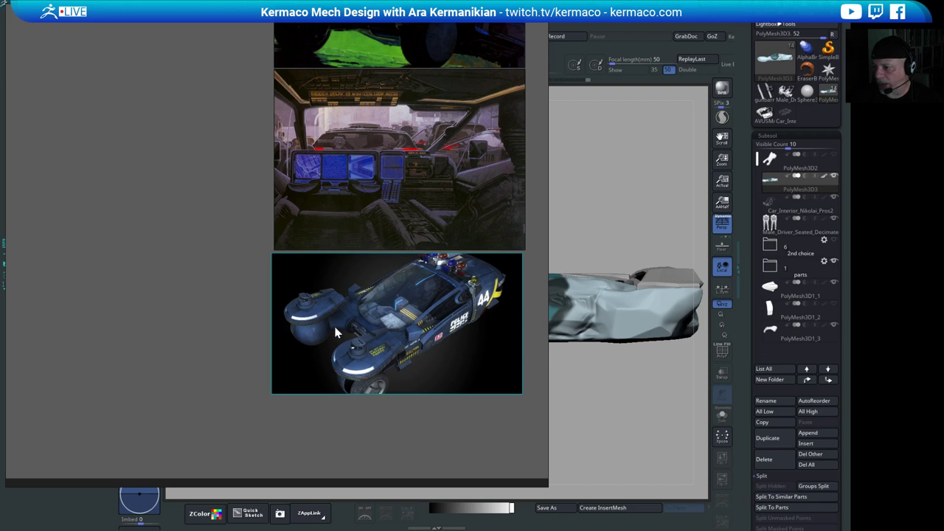
scroll(384, 118, "up", 5)
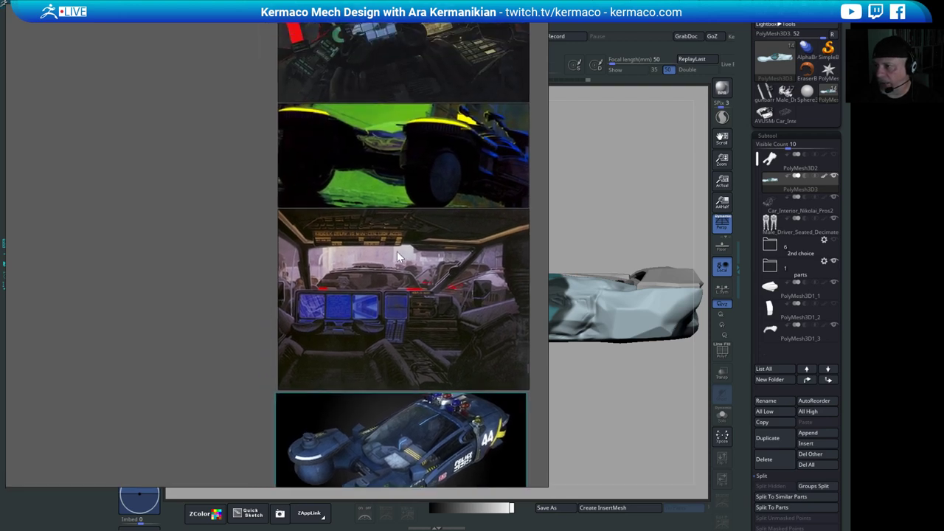
scroll(369, 184, "up", 2)
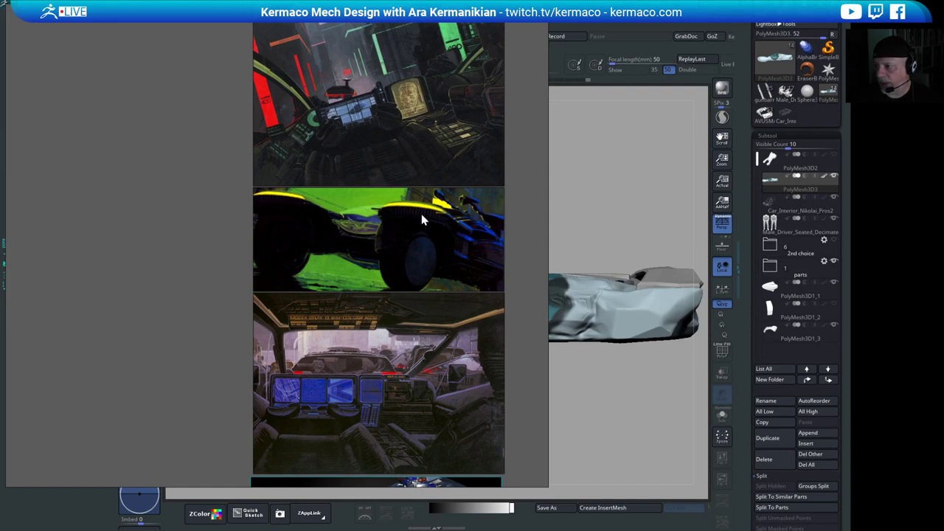
left_click(434, 248)
left_click_drag(426, 255, 419, 251)
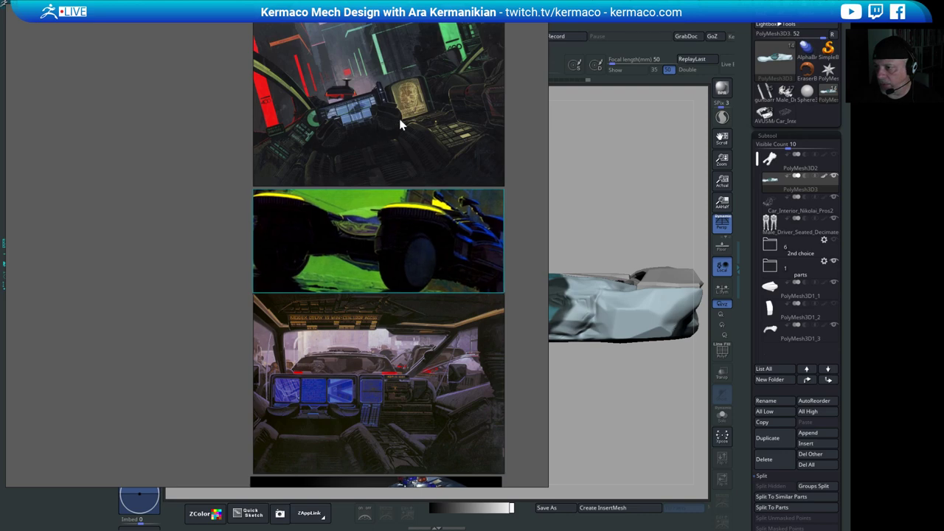
- Examine the dark cockpit painting with red and green lights and its central display up close
scroll(398, 126, "up", 5)
scroll(413, 196, "down", 3)
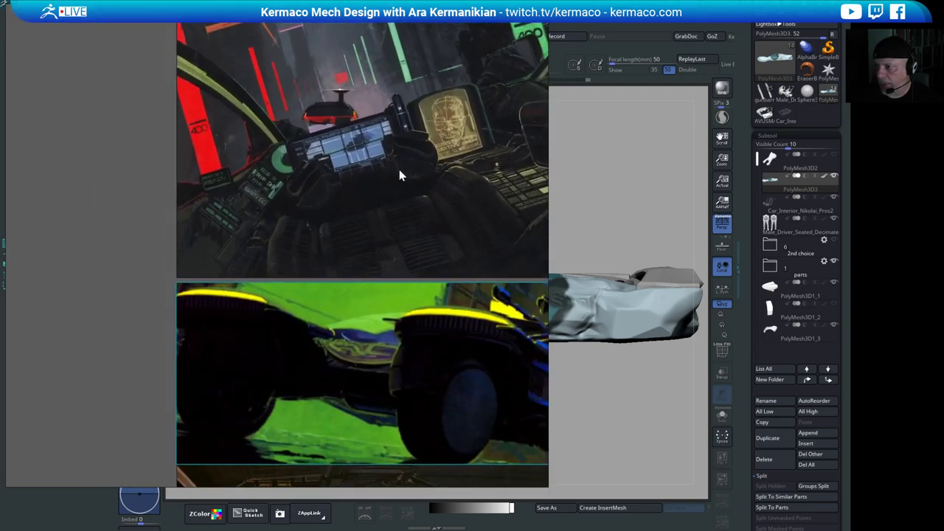
middle_click_drag(384, 181, 322, 270)
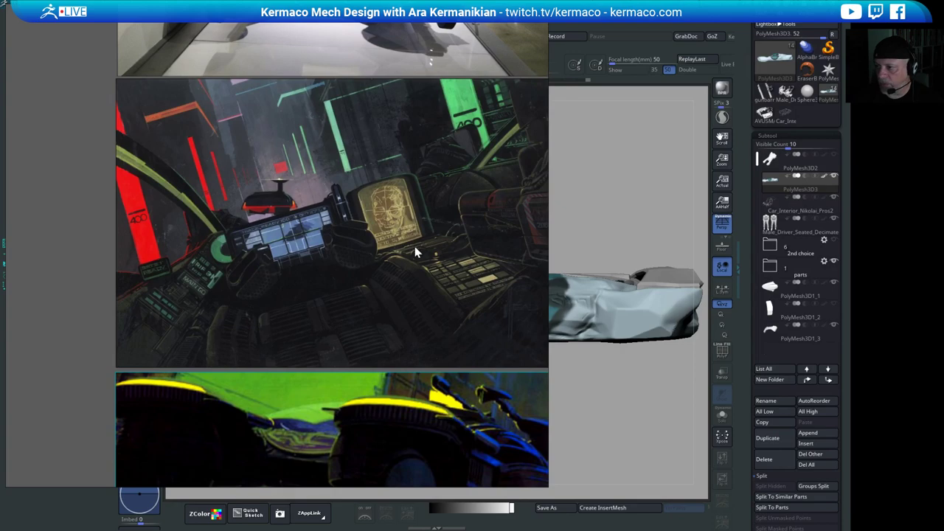
- Look over the whole reference board, then put it away to return to the sculpt
scroll(440, 249, "down", 6)
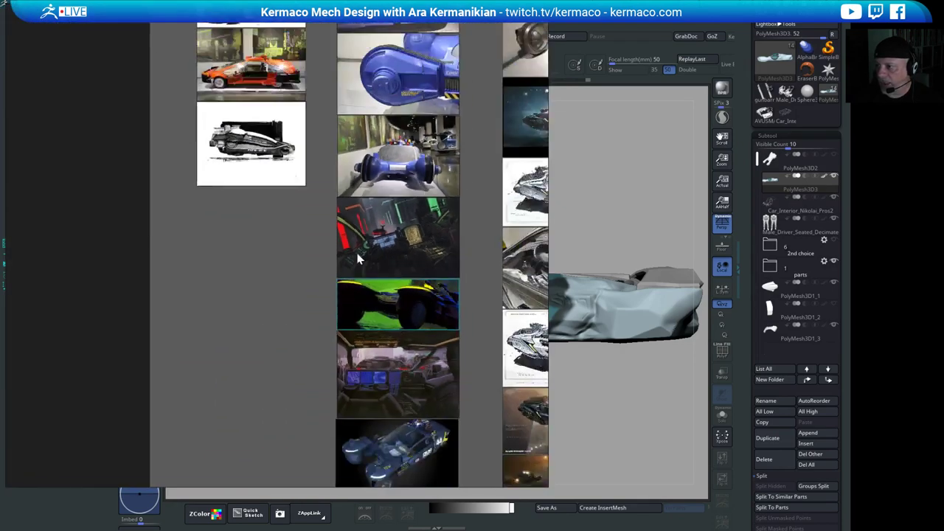
scroll(367, 195, "down", 6)
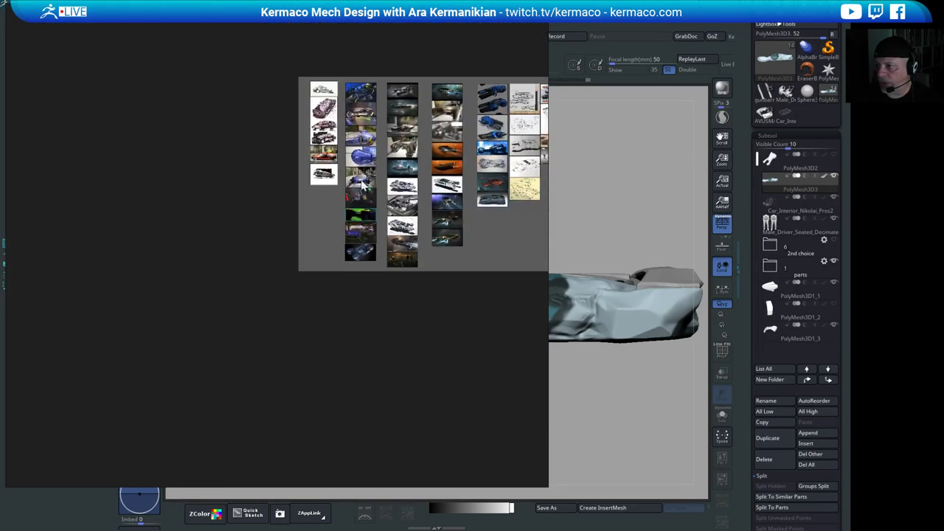
middle_click_drag(394, 191, 189, 240)
scroll(262, 227, "up", 1)
scroll(262, 226, "up", 1)
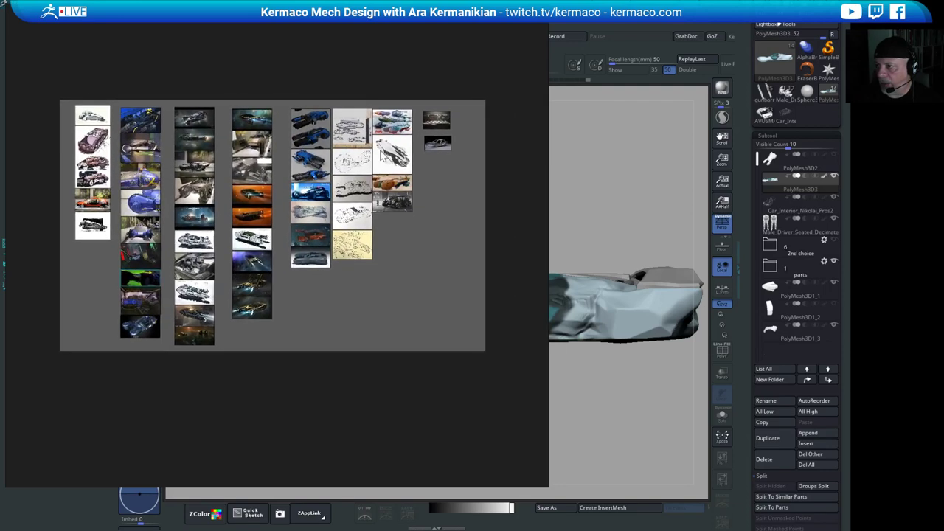
mouse_move(392, 65)
middle_mouse_down()
mouse_move(331, 78)
mouse_move(389, 63)
middle_mouse_up()
left_click(514, 12)
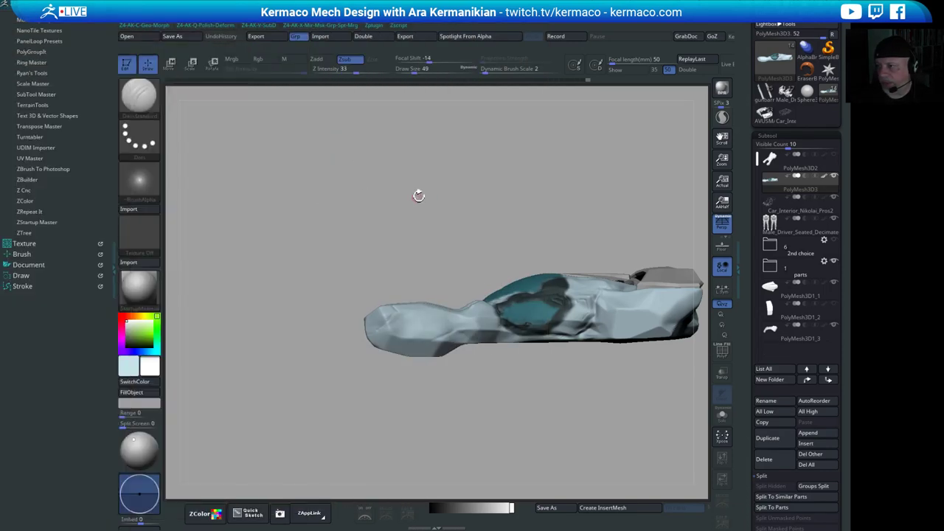
- Switch to the hPolish brush with draw size 87 and start flattening the outer side of the front pod
left_click_drag(418, 201, 435, 168)
left_click_drag(353, 417, 228, 287, "alt")
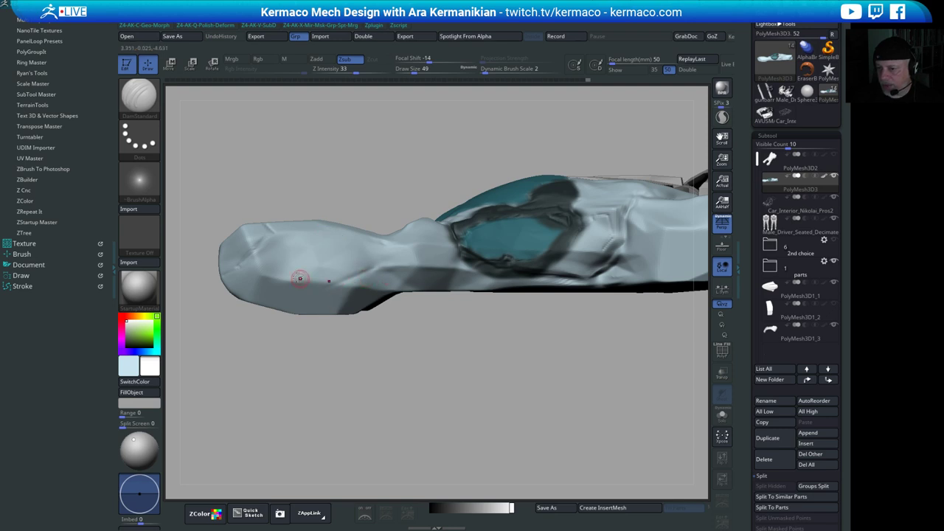
left_click_drag(445, 373, 448, 384)
key("ctrl+x")
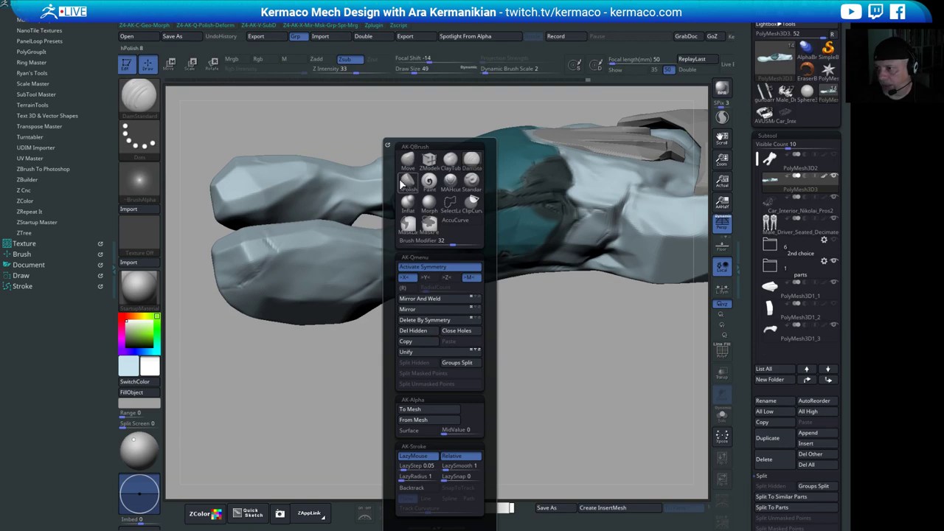
left_click(408, 180)
key("s")
left_click(350, 276)
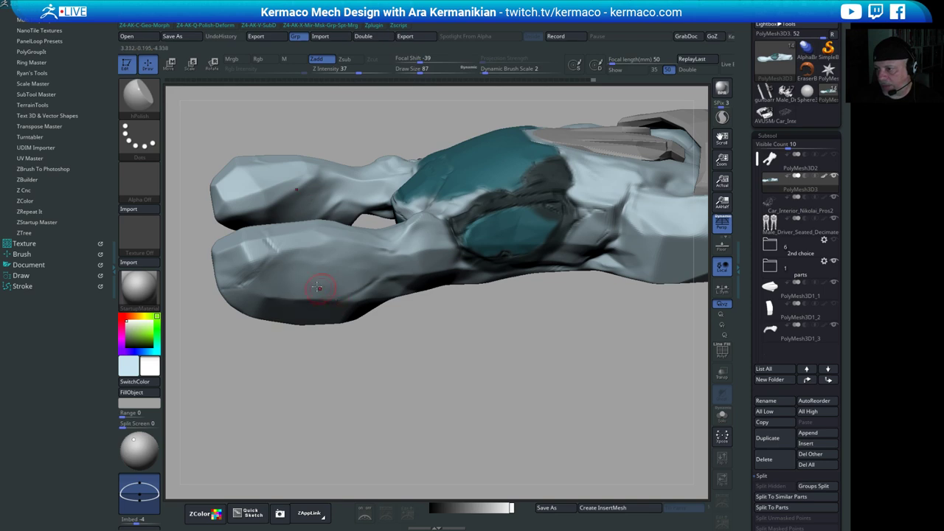
- Polish the front pod's outer side into a broad flat plane reaching toward its nose
left_click_drag(429, 368, 401, 345)
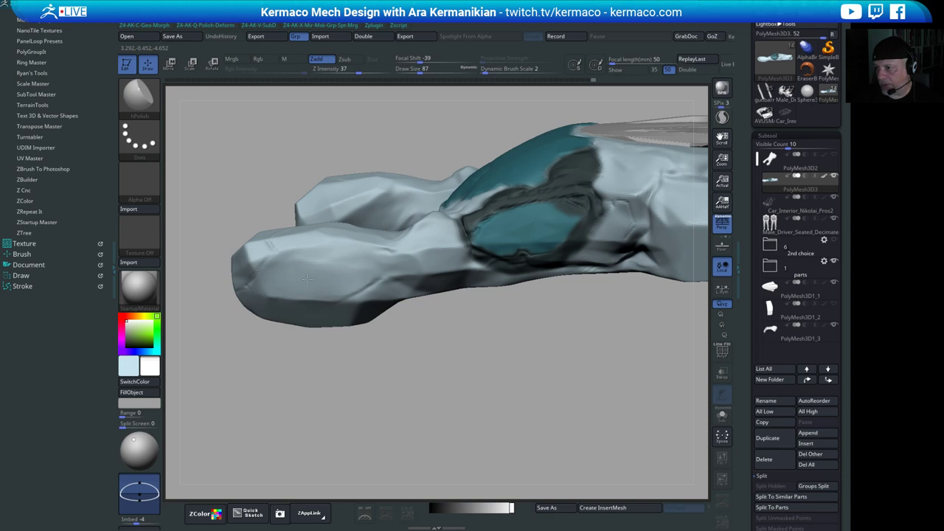
left_click_drag(450, 376, 424, 343)
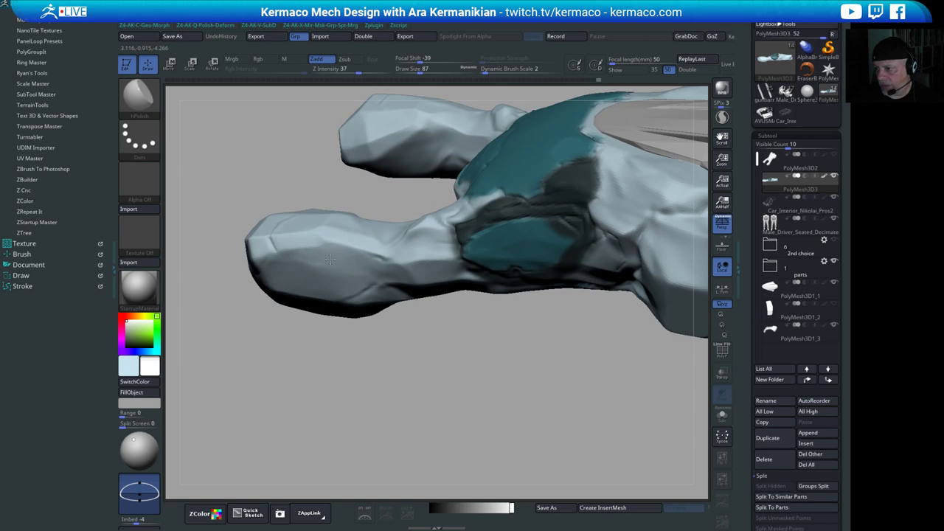
left_click(282, 263)
left_click(276, 268)
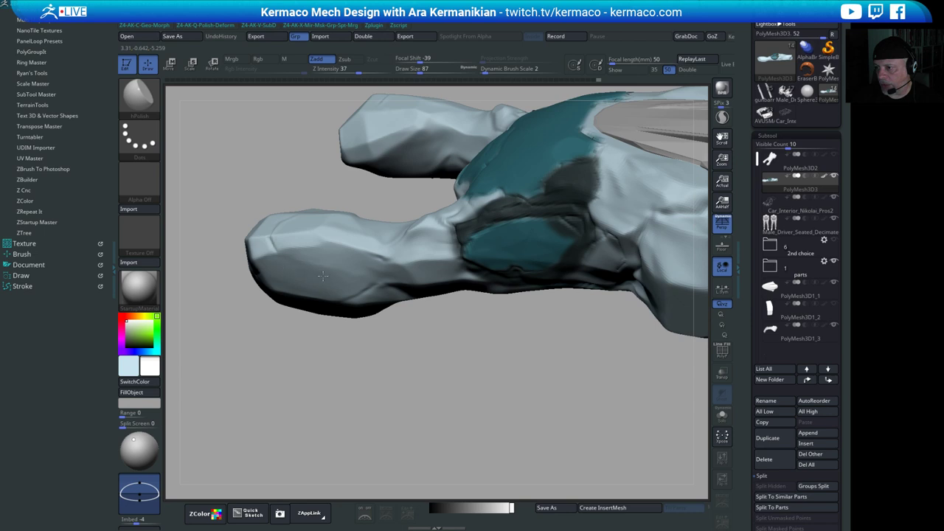
mouse_move(323, 275)
left_mouse_down()
mouse_move(309, 284)
mouse_move(274, 277)
left_mouse_up()
left_click(277, 263)
left_click_drag(406, 375, 386, 274)
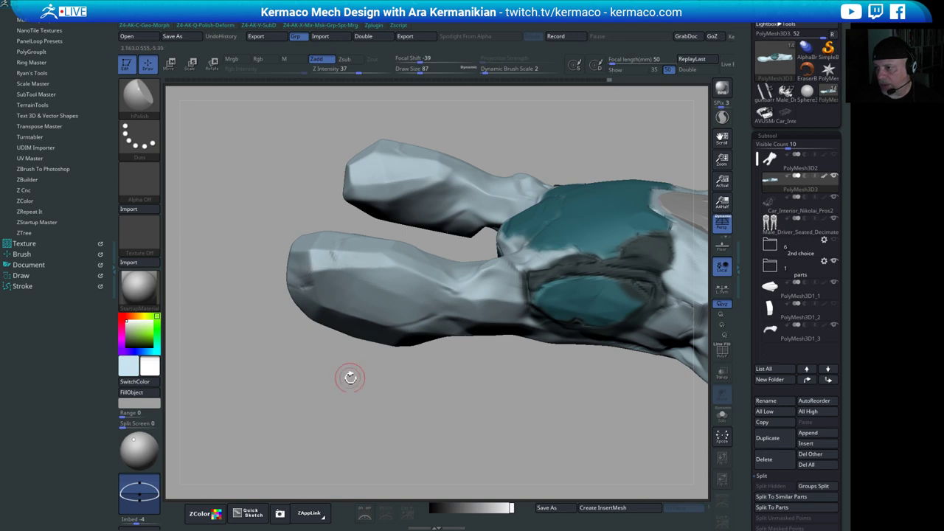
- Flatten the front pod's lower side and the facets around its nose with hPolish
left_click_drag(350, 379, 395, 291)
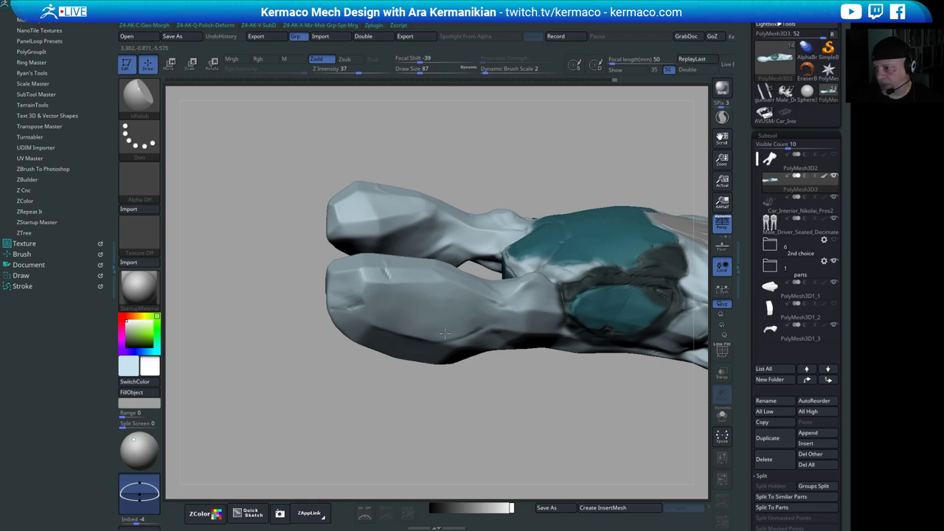
left_click_drag(584, 423, 384, 402, "alt")
mouse_move(384, 401)
right_mouse_down()
mouse_move(520, 332)
mouse_move(527, 309)
mouse_move(525, 379)
mouse_move(437, 384)
mouse_move(429, 373)
mouse_move(594, 347)
mouse_move(575, 351)
right_mouse_up()
left_click_drag(534, 385, 525, 447, "alt")
left_click_drag(451, 303, 423, 286)
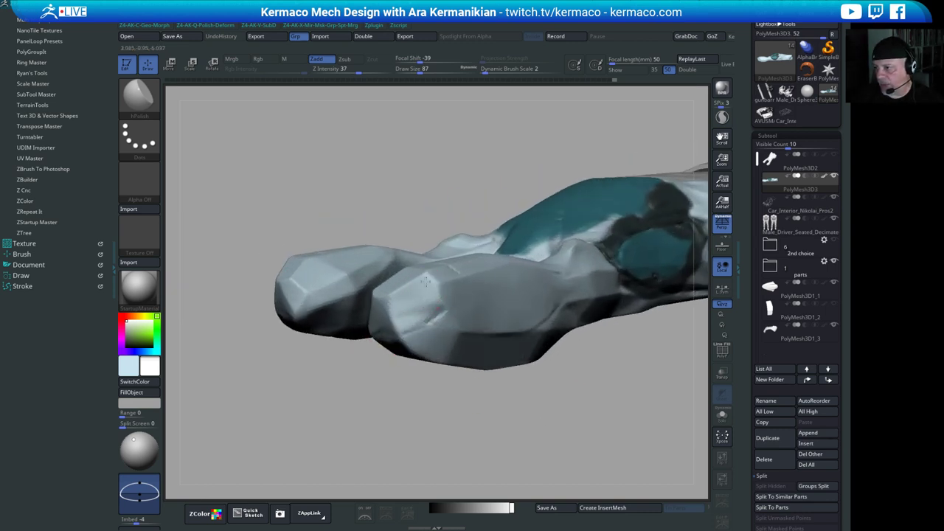
mouse_move(428, 305)
left_mouse_down()
mouse_move(435, 314)
mouse_move(431, 306)
mouse_move(411, 315)
mouse_move(439, 305)
mouse_move(446, 318)
left_mouse_up()
- Sharpen the planes on the front pod's tip and inner face with hPolish from several angles
right_click_drag(537, 405, 484, 356)
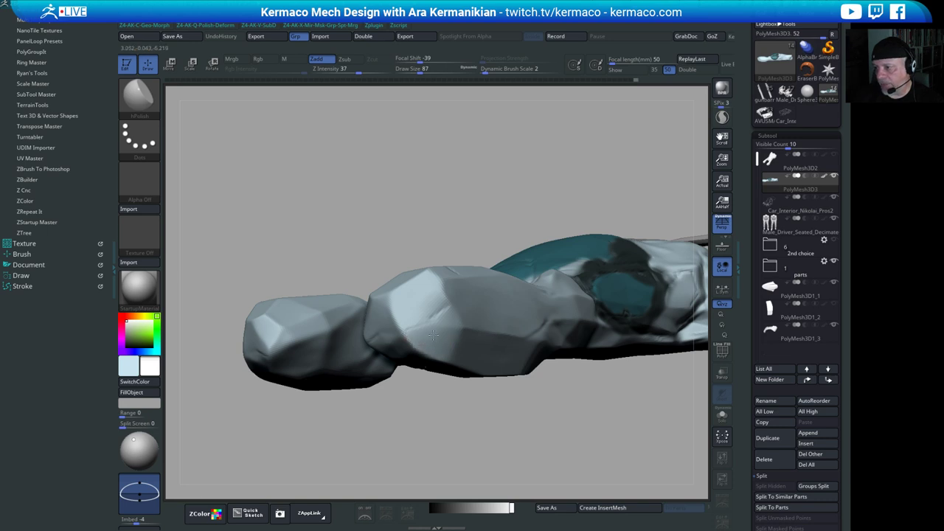
left_click_drag(397, 427, 435, 354)
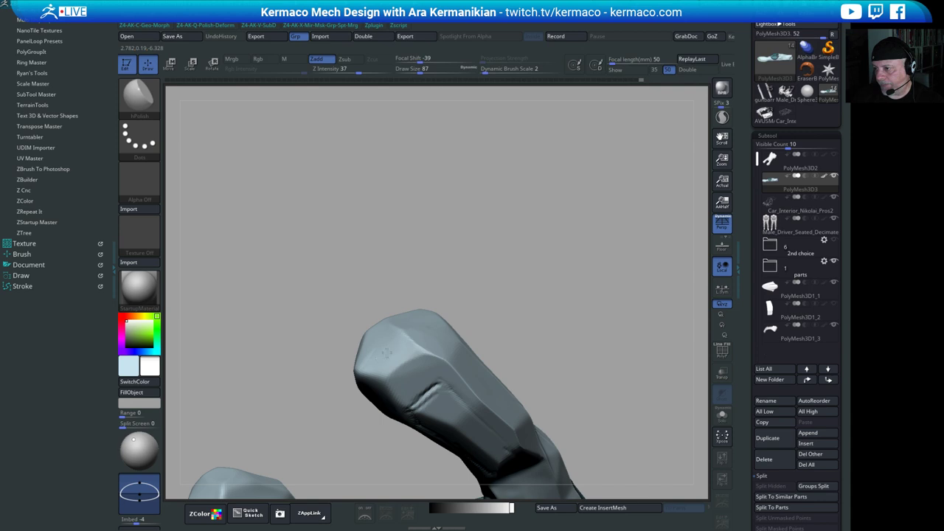
right_click_drag(371, 367, 393, 355)
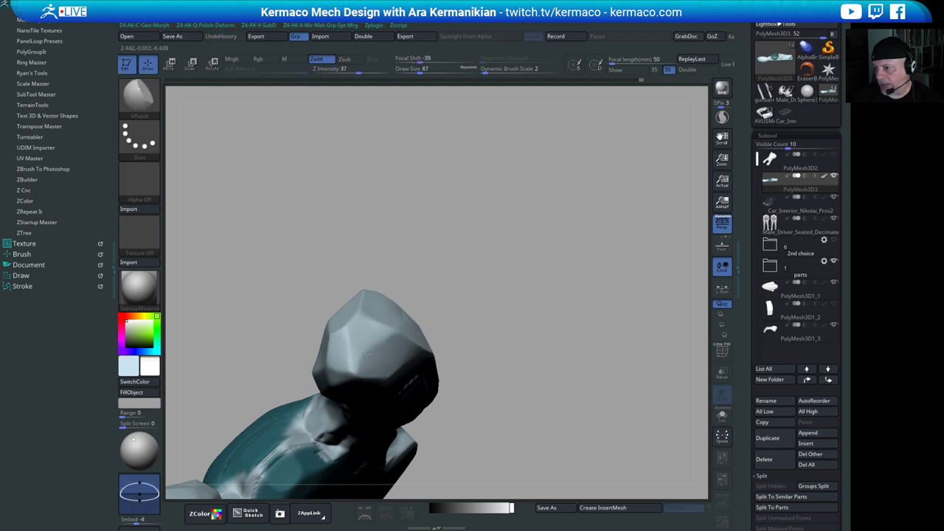
left_click_drag(581, 323, 642, 276)
left_click_drag(552, 352, 367, 323)
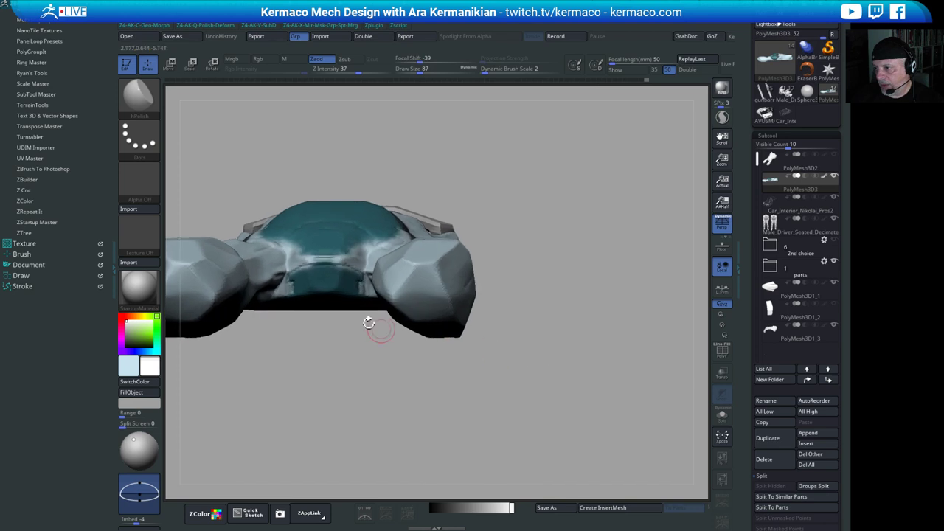
- Switch to the DamStandard brush and carve creases across the front pod's nose, smoothing them between strokes
key("space")
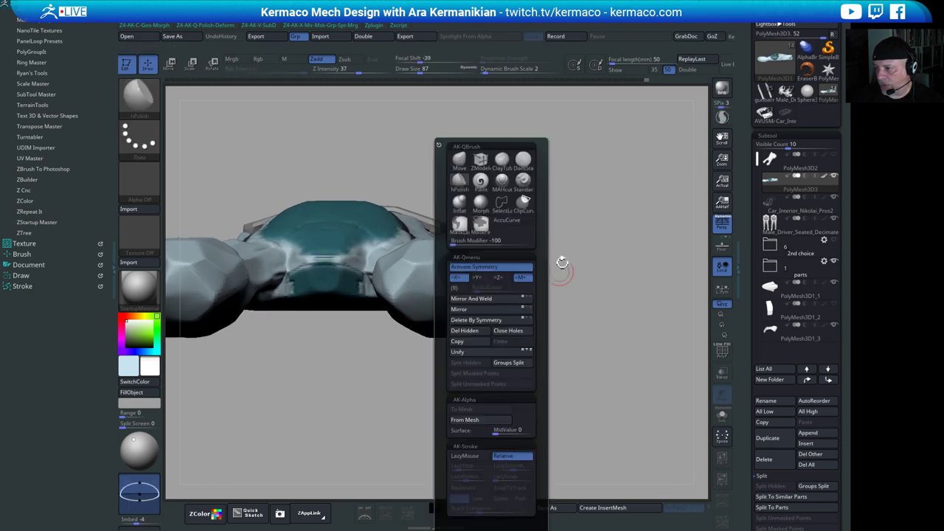
key("space")
left_click(591, 158)
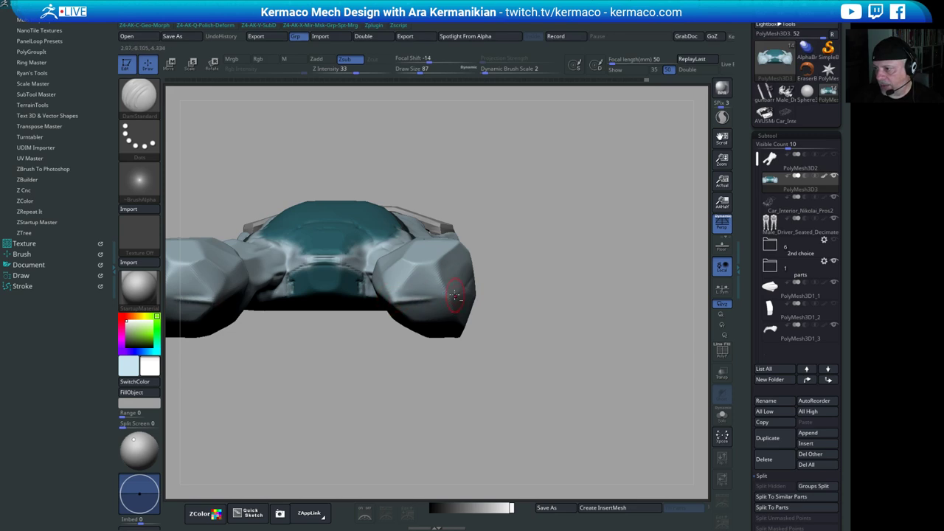
left_click_drag(394, 296, 453, 295)
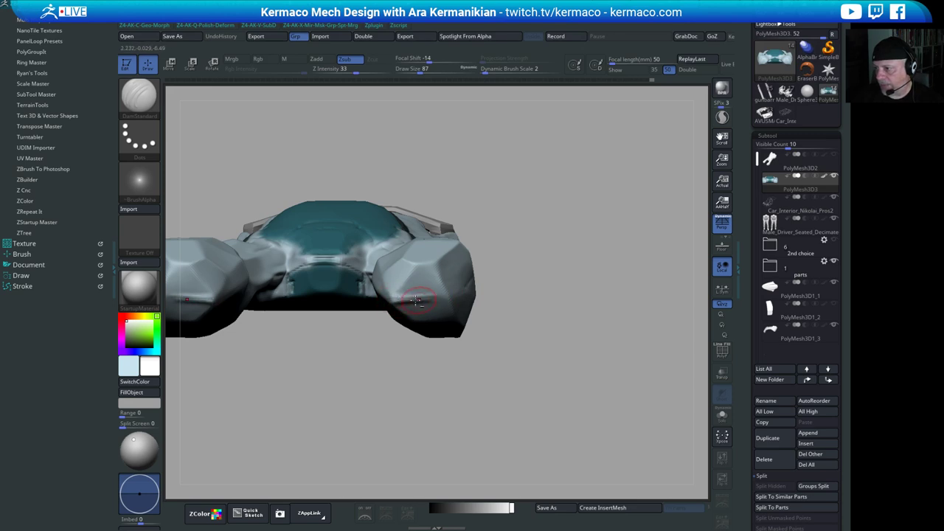
key("shift")
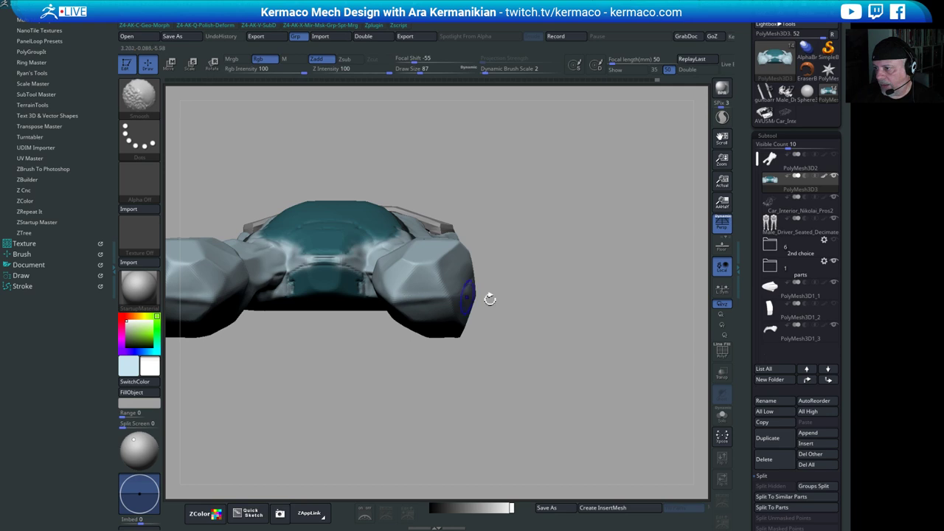
left_click_drag(489, 299, 396, 293)
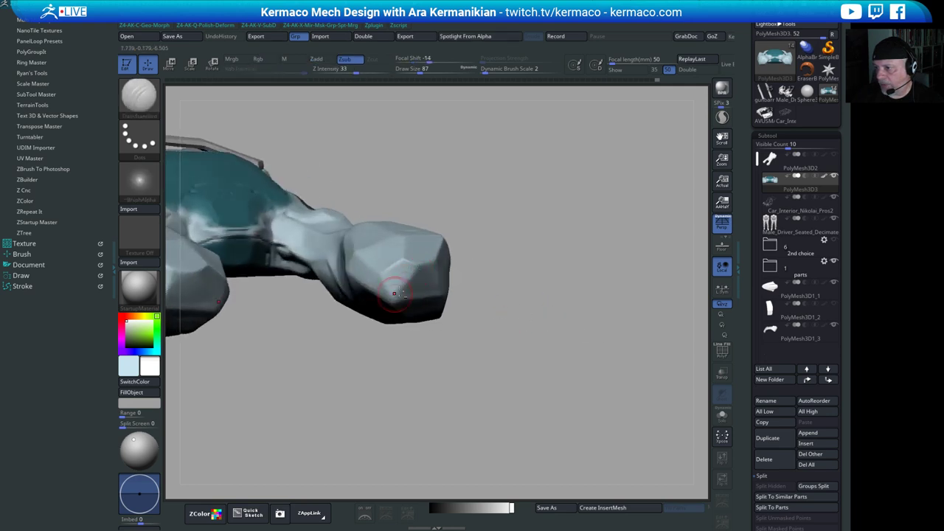
key("shift")
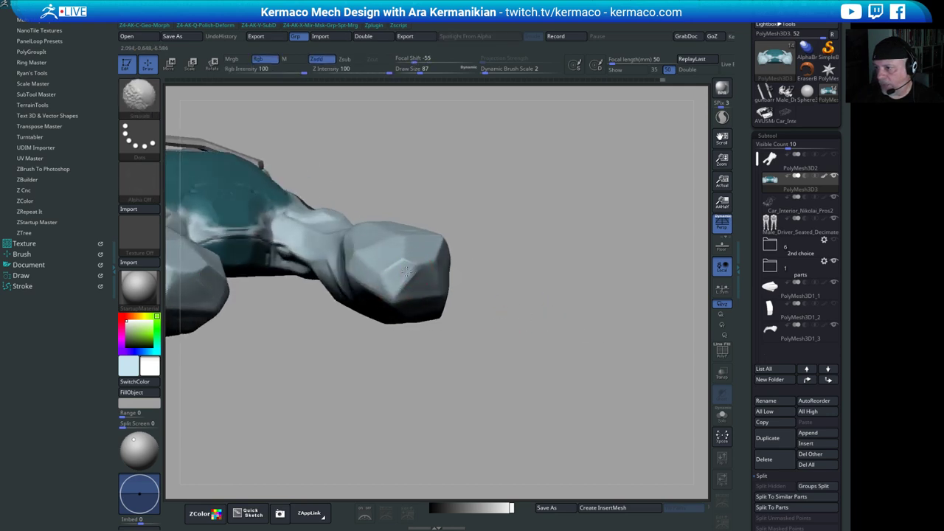
mouse_move(590, 346)
left_mouse_down("alt")
mouse_move(542, 326)
mouse_move(591, 286)
mouse_move(569, 264)
mouse_move(564, 303)
mouse_move(490, 258)
mouse_move(491, 337)
mouse_move(439, 302)
left_mouse_up("alt")
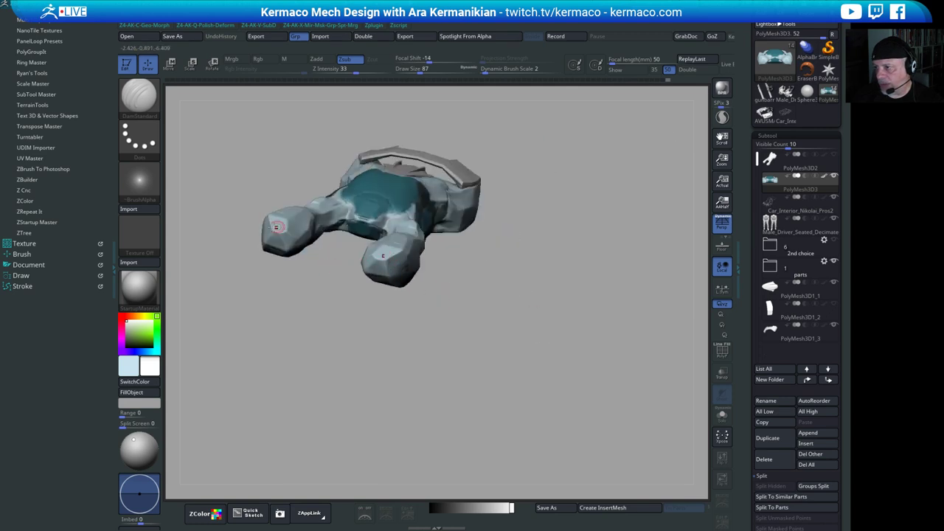
- Set the draw size to 158 and smooth the facets on top of the front pod's nose
mouse_move(523, 317)
left_mouse_down()
mouse_move(445, 318)
mouse_move(472, 330)
left_mouse_up()
key("s")
left_click_drag(379, 294, 396, 301)
left_click_drag(472, 351, 402, 346)
left_click_drag(326, 332, 396, 316)
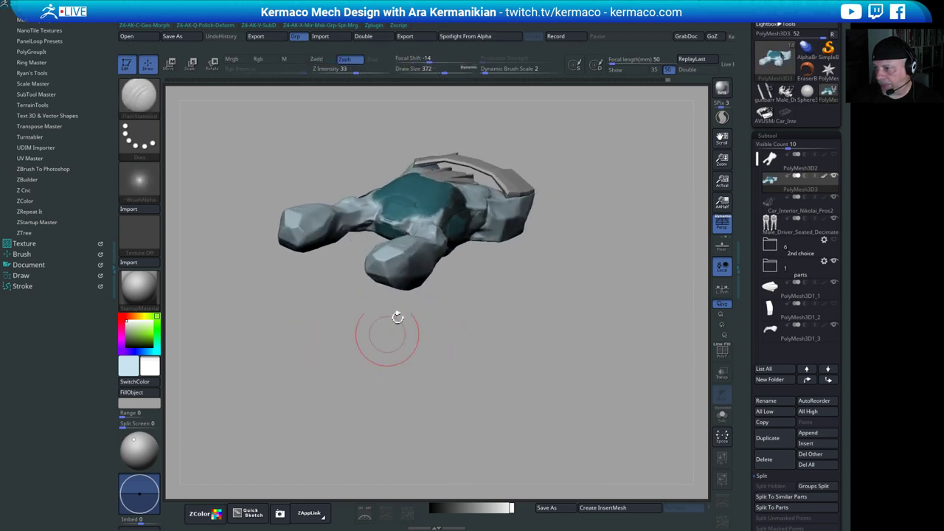
key("s")
left_click_drag(397, 265, 386, 267)
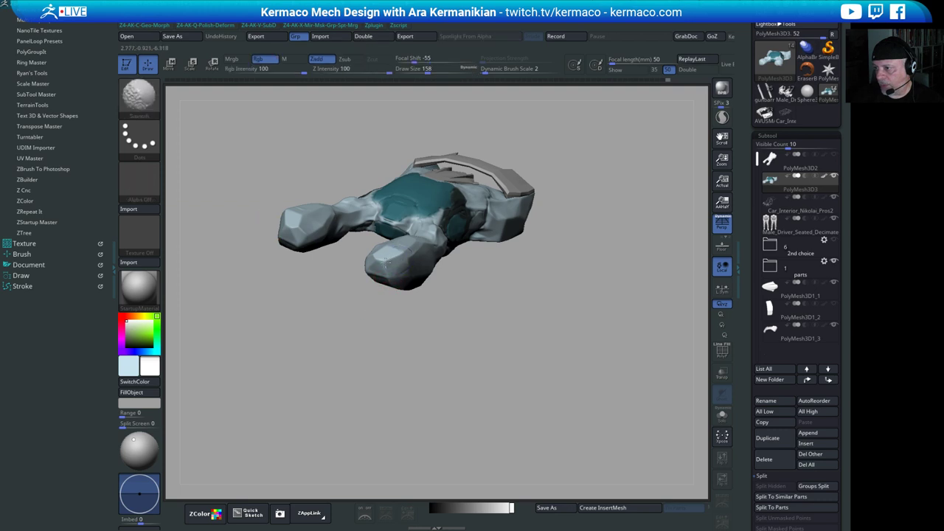
key("b")
key("d")
key("s")
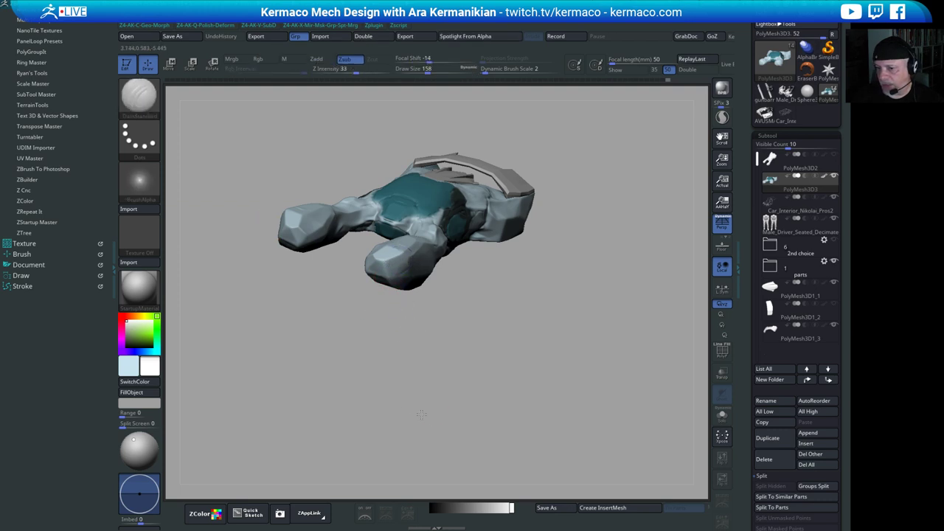
- Switch to the hPolish brush and flatten the planes on the front pod's nose, smoothing along its lower edge
mouse_move(457, 405)
left_mouse_down()
mouse_move(506, 369)
mouse_move(416, 365)
mouse_move(520, 359)
left_mouse_up()
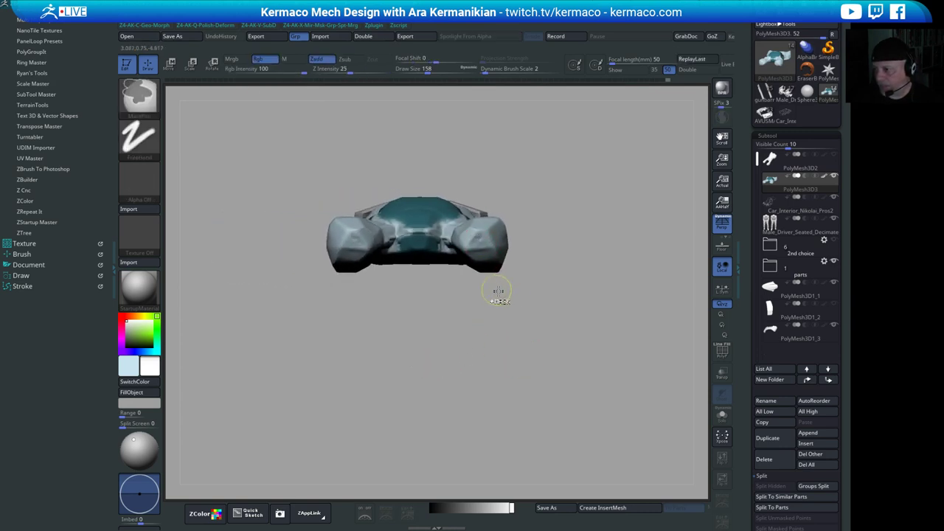
left_click_drag(585, 284, 537, 315, "alt")
left_click_drag(538, 315, 580, 320, "alt")
mouse_move(524, 277)
left_mouse_down()
mouse_move(575, 303)
mouse_move(598, 291)
mouse_move(552, 288)
left_mouse_up()
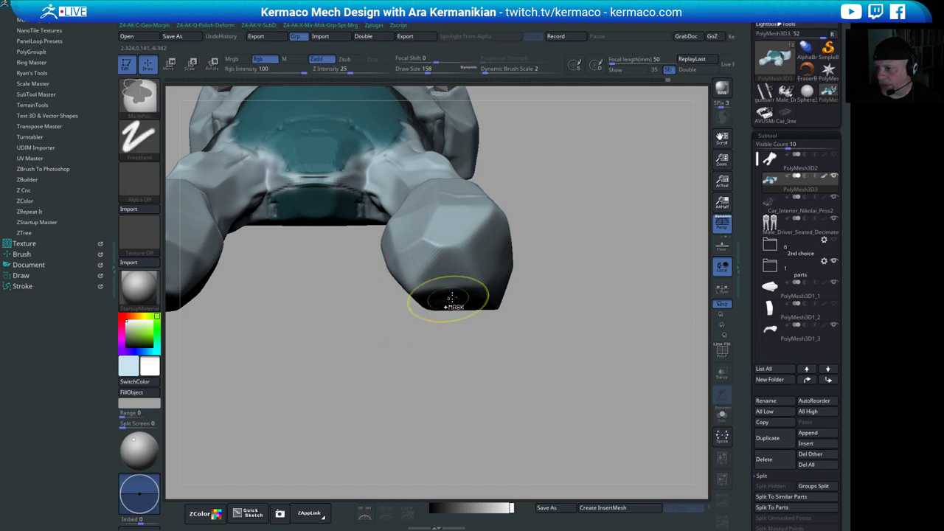
key("ctrl+space")
left_click(417, 166)
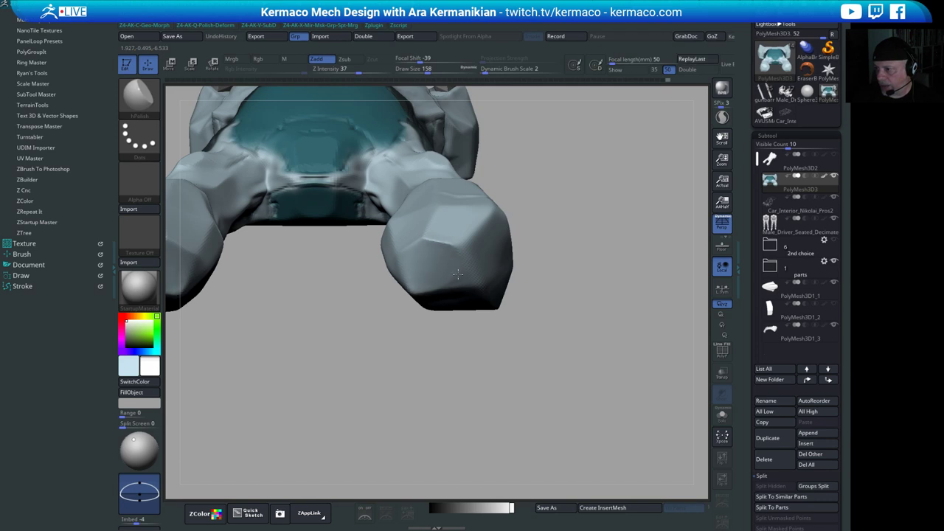
left_click_drag(542, 278, 472, 313)
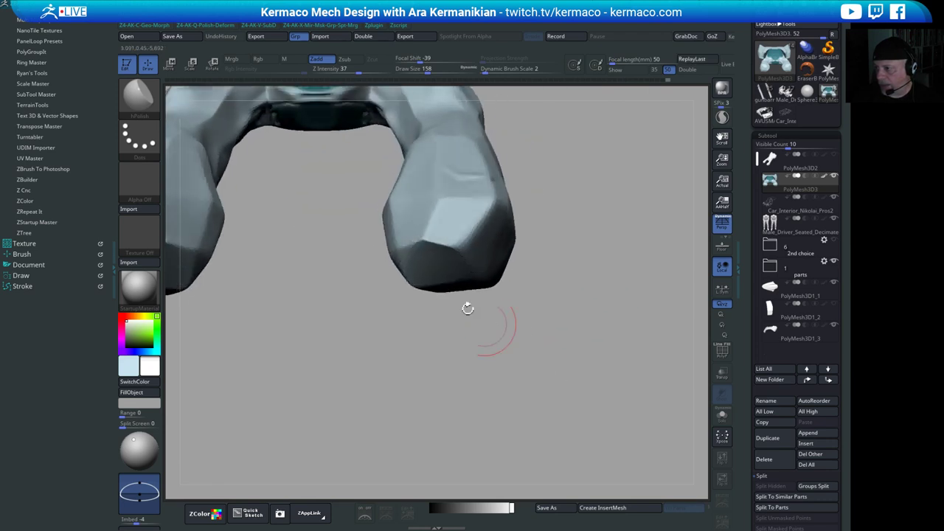
left_click_drag(451, 247, 402, 264, "shift")
- Reduce the draw size to 87 and refine the planes around the front pod's nose and underside
key("s")
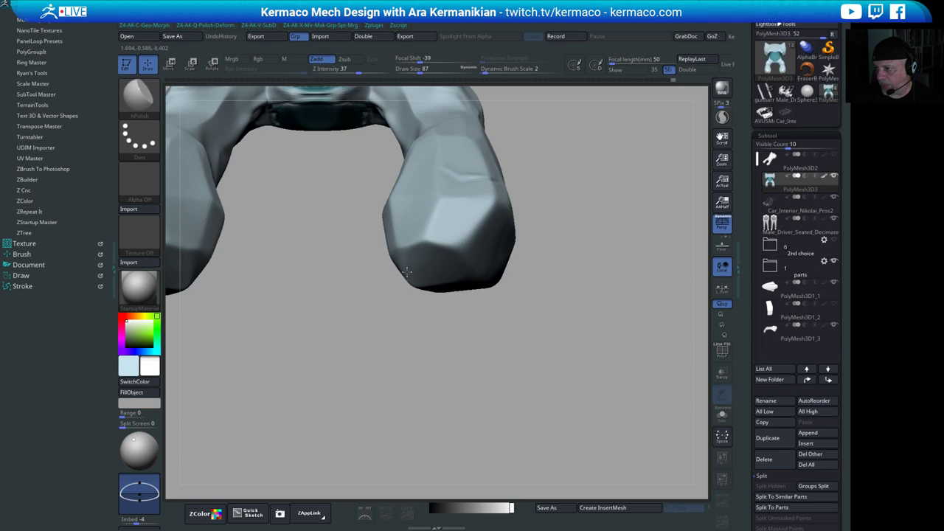
mouse_move(424, 345)
left_mouse_down()
mouse_move(394, 269)
mouse_move(460, 277)
left_mouse_up()
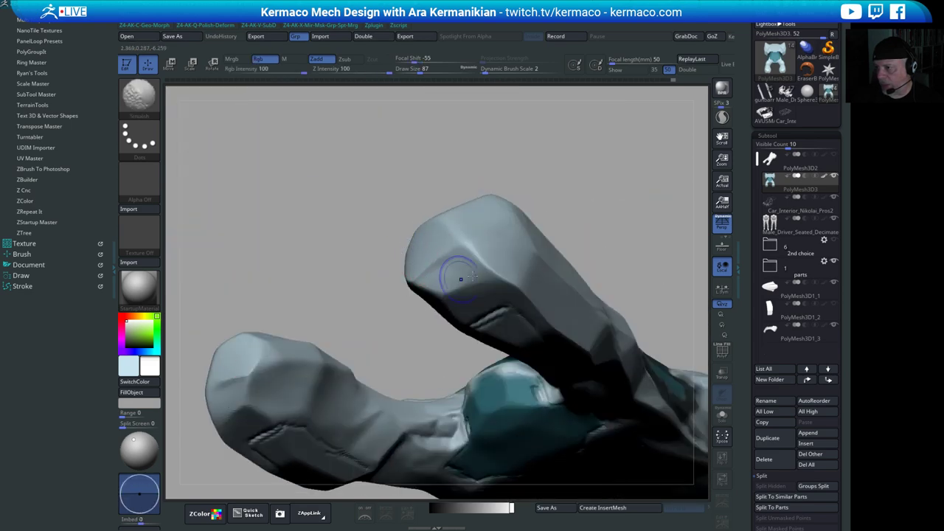
mouse_move(668, 183)
left_mouse_down()
mouse_move(655, 138)
mouse_move(552, 222)
mouse_move(664, 183)
mouse_move(664, 139)
mouse_move(595, 189)
mouse_move(626, 203)
mouse_move(665, 173)
mouse_move(671, 147)
left_mouse_up()
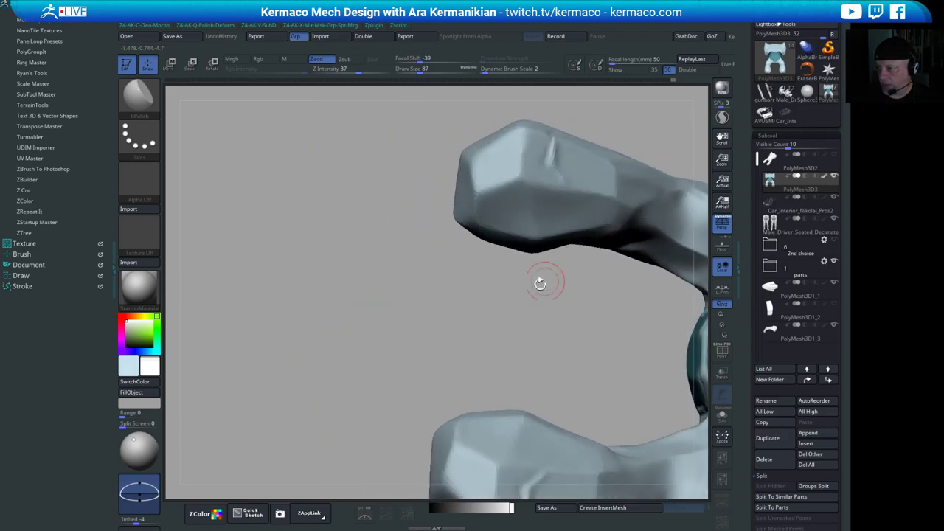
- Try to trim the front pods' noses with straight cuts from above and from the side
left_click_drag(526, 297, 473, 348)
mouse_move(388, 335)
left_mouse_down("ctrl+shift")
mouse_move(387, 389)
mouse_move(174, 317)
mouse_move(312, 151)
mouse_move(507, 158)
mouse_move(432, 123)
mouse_move(417, 130)
mouse_move(436, 126)
mouse_move(420, 248)
mouse_move(263, 131)
mouse_move(331, 317)
mouse_move(385, 106)
mouse_move(449, 169)
mouse_move(427, 171)
mouse_move(438, 161)
left_mouse_up("ctrl+shift")
key("ctrl+z")
mouse_move(341, 376)
left_mouse_down()
mouse_move(373, 350)
mouse_move(472, 354)
left_mouse_up()
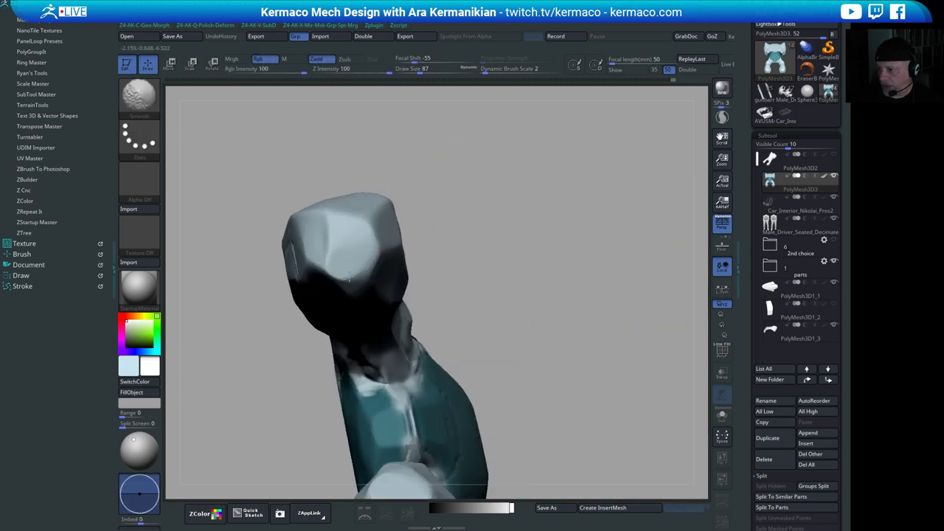
mouse_move(553, 288)
left_mouse_down()
mouse_move(480, 169)
mouse_move(506, 174)
mouse_move(483, 285)
mouse_move(434, 265)
mouse_move(410, 274)
mouse_move(396, 247)
mouse_move(419, 291)
left_mouse_up()
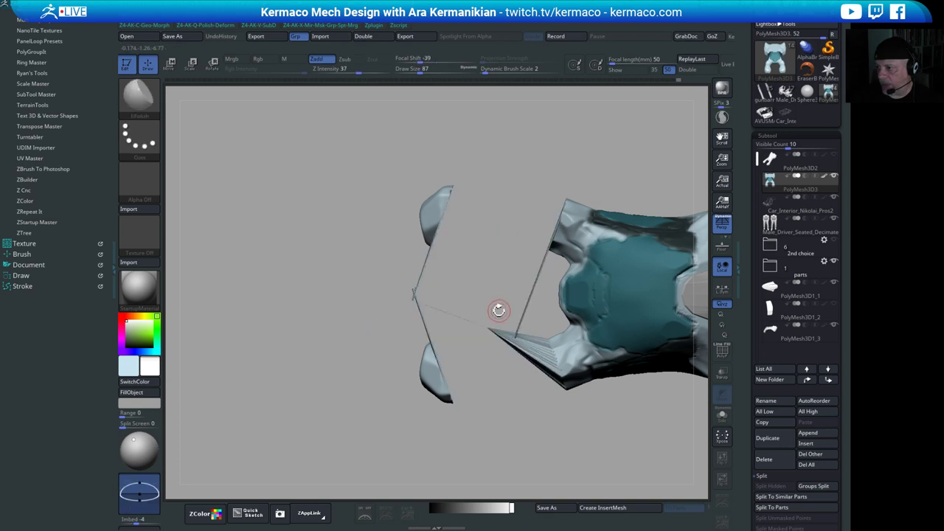
left_click_drag(498, 310, 323, 296)
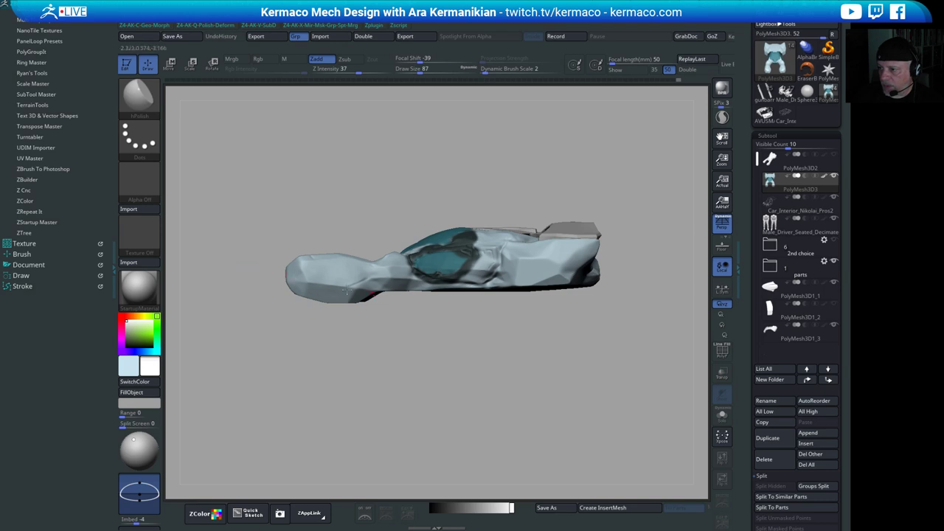
mouse_move(428, 309)
left_mouse_down()
mouse_move(472, 377)
mouse_move(444, 343)
mouse_move(461, 368)
mouse_move(379, 374)
mouse_move(353, 385)
mouse_move(371, 373)
mouse_move(450, 374)
mouse_move(354, 360)
mouse_move(291, 373)
mouse_move(279, 392)
mouse_move(233, 329)
mouse_move(320, 369)
mouse_move(375, 359)
mouse_move(417, 368)
mouse_move(345, 372)
mouse_move(312, 333)
mouse_move(323, 283)
left_mouse_up()
mouse_move(319, 157)
left_mouse_down("ctrl+shift")
mouse_move(503, 254)
mouse_move(312, 401)
mouse_move(290, 436)
mouse_move(302, 344)
mouse_move(389, 468)
mouse_move(285, 385)
mouse_move(285, 362)
mouse_move(362, 449)
mouse_move(268, 399)
mouse_move(322, 365)
mouse_move(319, 344)
mouse_move(248, 447)
mouse_move(405, 414)
mouse_move(236, 406)
mouse_move(288, 238)
mouse_move(297, 461)
mouse_move(329, 438)
left_mouse_up("ctrl+shift")
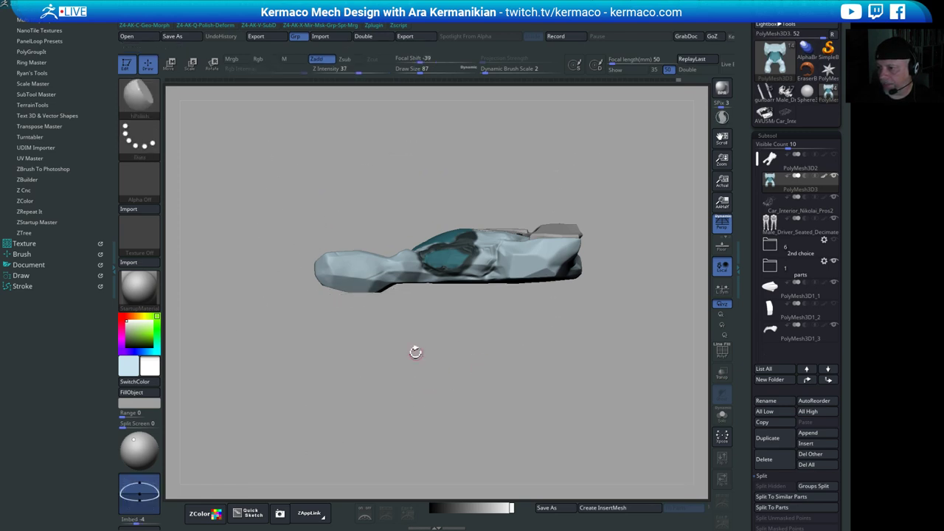
- Switch to DamStandard and try a crease along the rear lower flank of the front pod
mouse_move(415, 353)
left_mouse_down()
mouse_move(467, 370)
mouse_move(472, 389)
mouse_move(424, 375)
mouse_move(388, 391)
mouse_move(341, 313)
left_mouse_up()
key("ctrl+space")
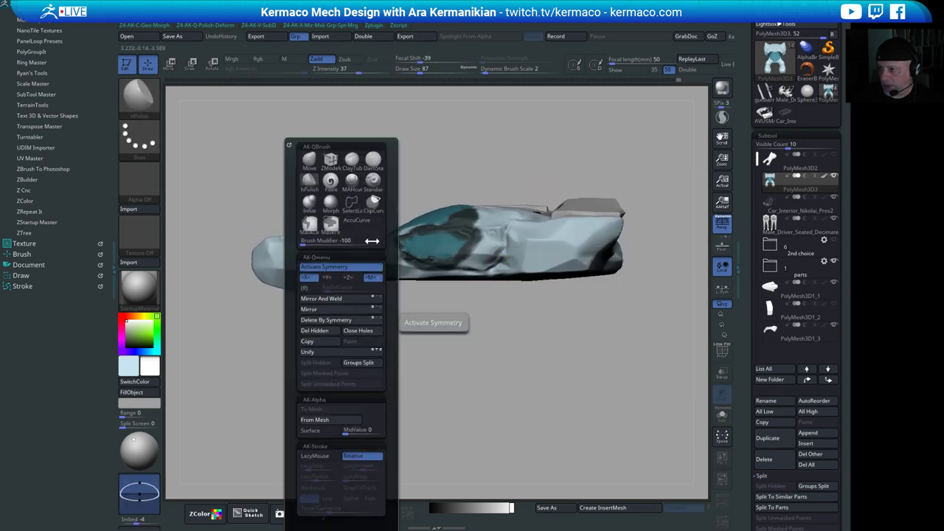
left_click(375, 160)
left_click_drag(461, 402, 496, 379)
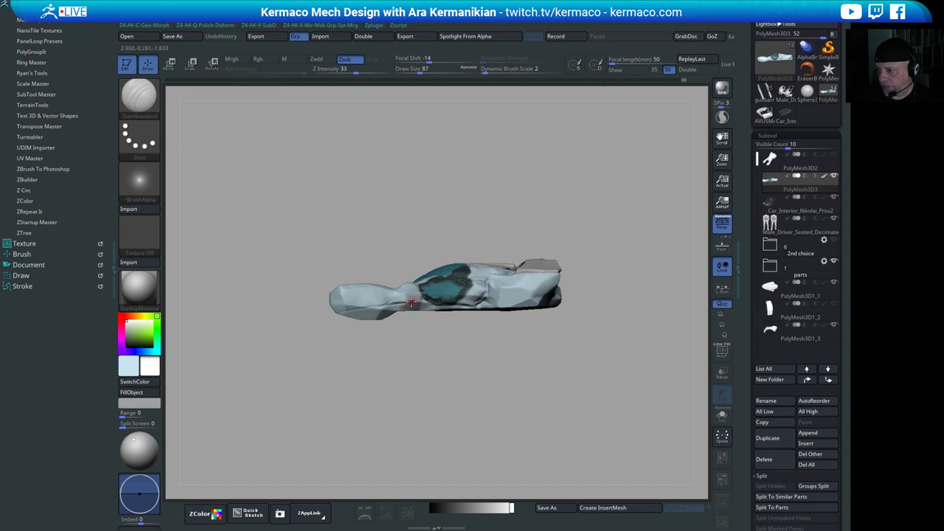
key("ctrl+z")
mouse_move(425, 355)
left_mouse_down("alt")
mouse_move(431, 370)
mouse_move(443, 360)
left_mouse_up("alt")
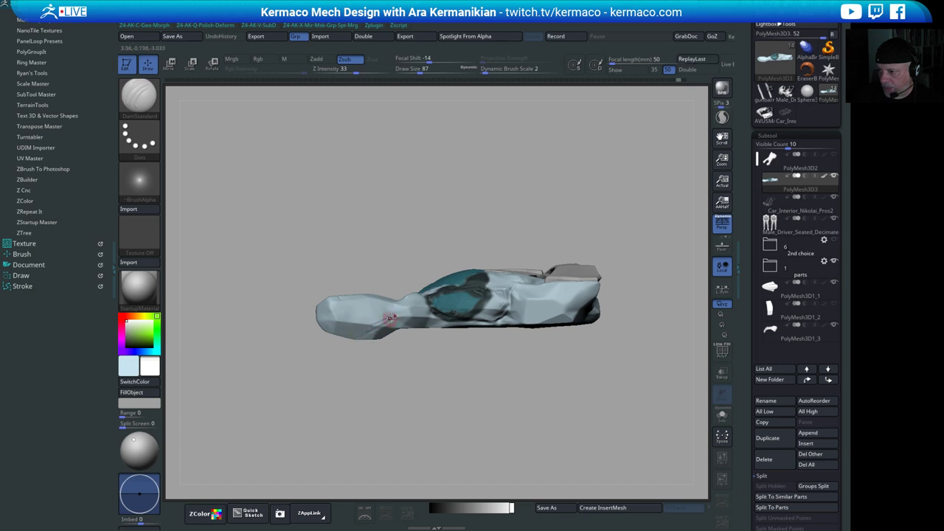
- Try several creases fanning across the front pod's lower side, and undo them
key("ctrl")
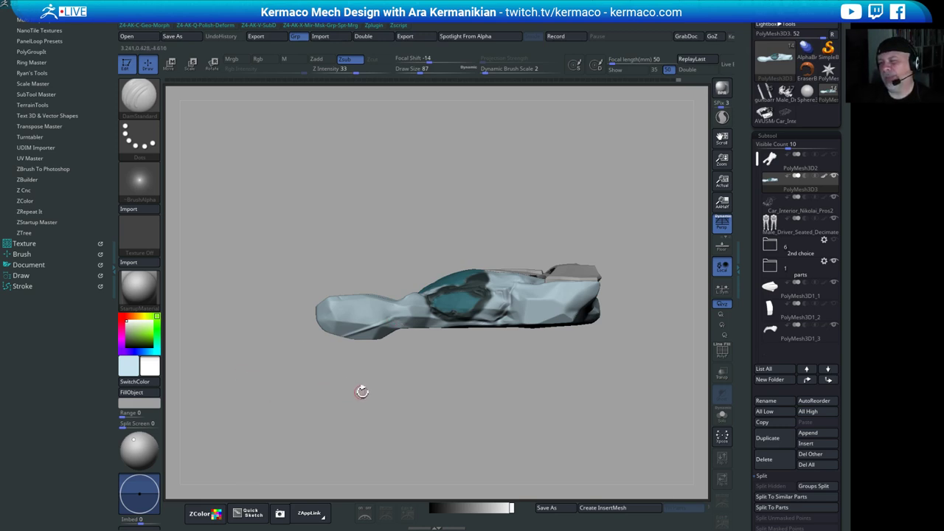
left_click_drag(360, 392, 376, 382)
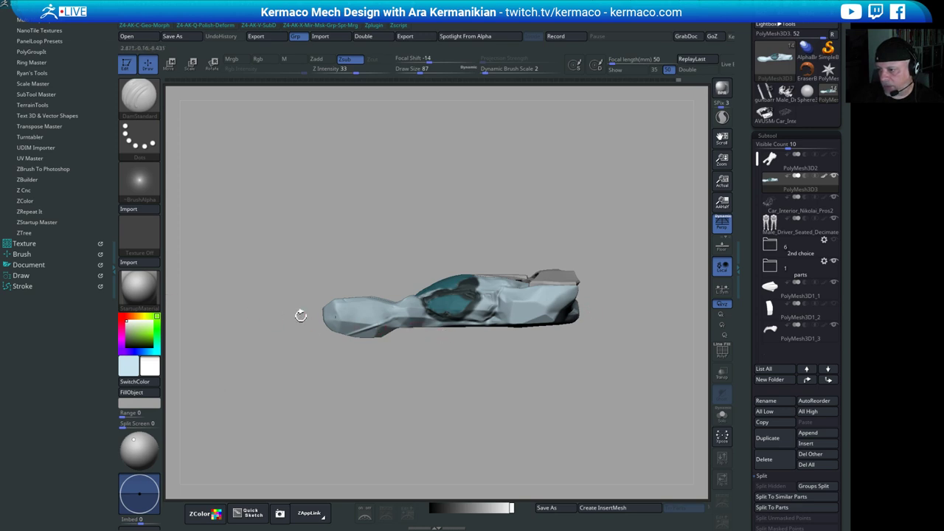
left_click_drag(420, 372, 413, 328, "alt")
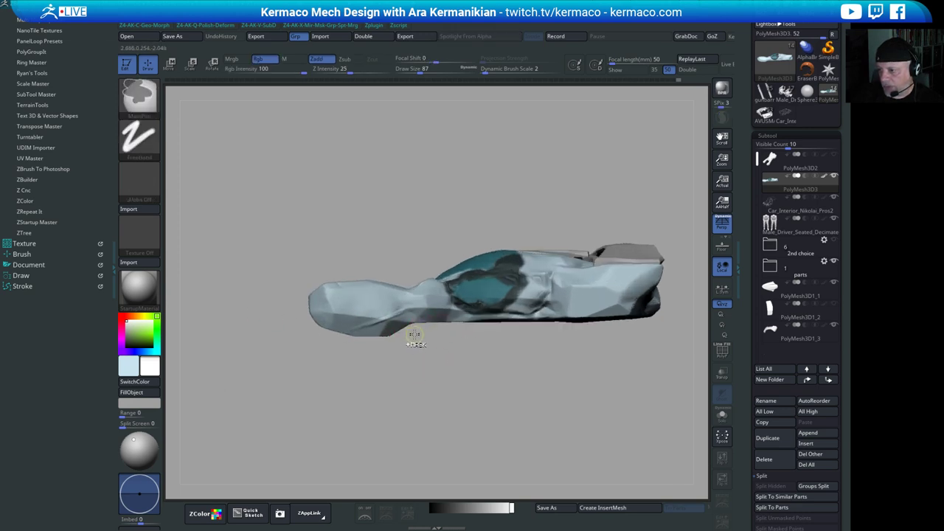
key("ctrl+z")
key("ctrl+z")
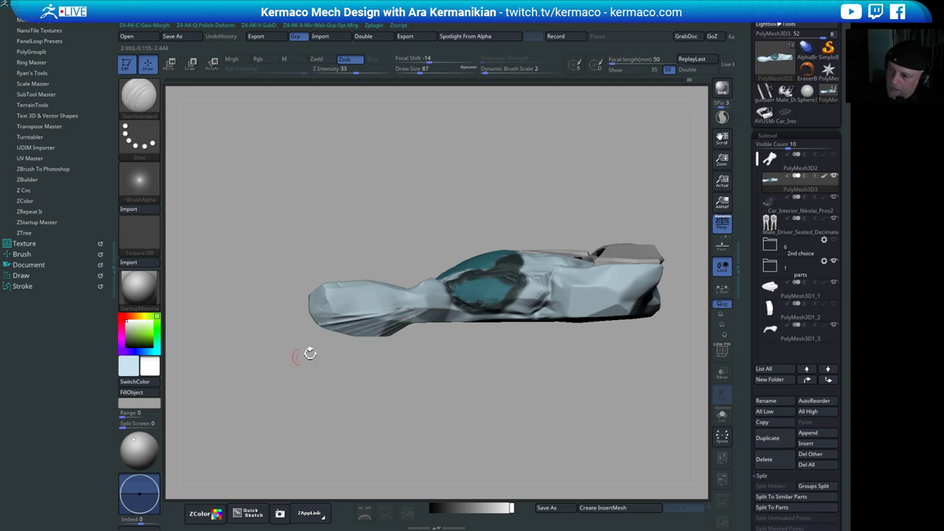
key("ctrl")
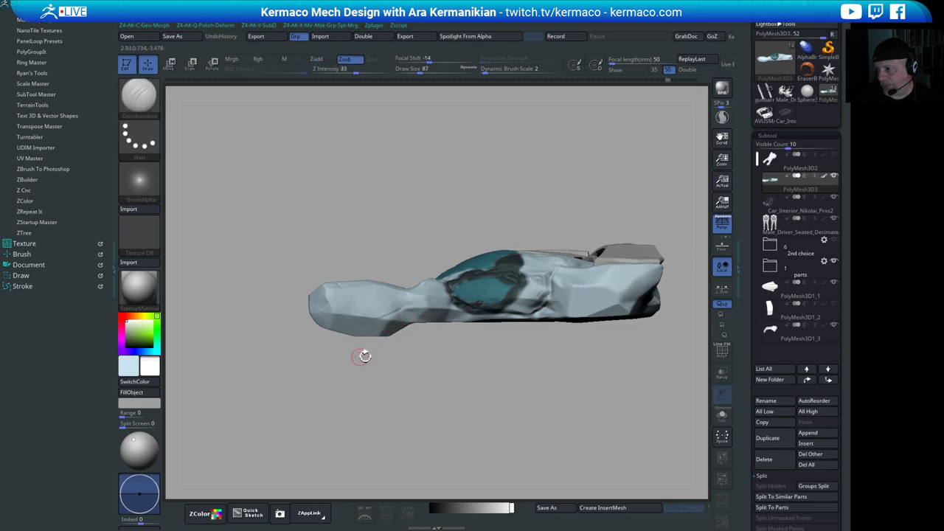
- Carve a crease and a small notch where the front pod's side meets its connecting arm
left_click_drag(402, 380, 406, 320, "alt")
mouse_move(366, 364)
left_mouse_down()
mouse_move(413, 385)
mouse_move(413, 374)
left_mouse_up()
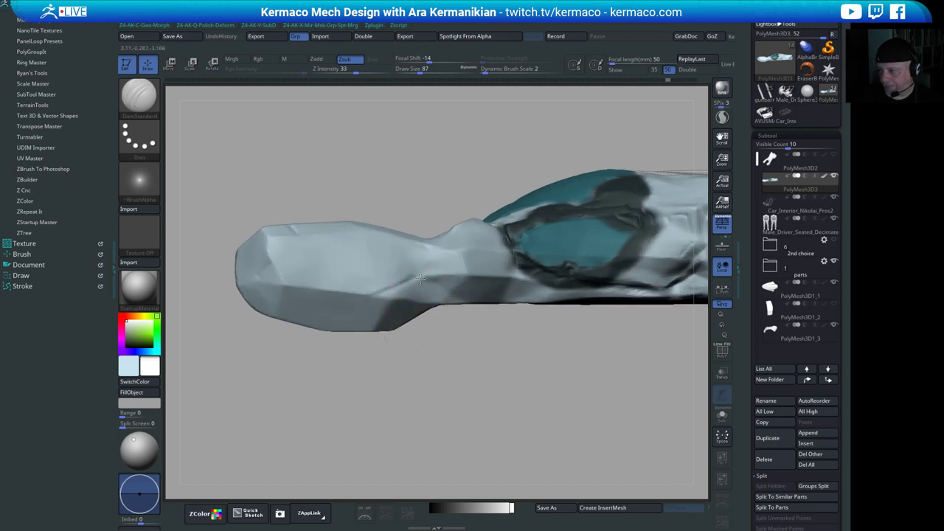
left_click_drag(424, 280, 425, 278)
left_click_drag(497, 380, 476, 302)
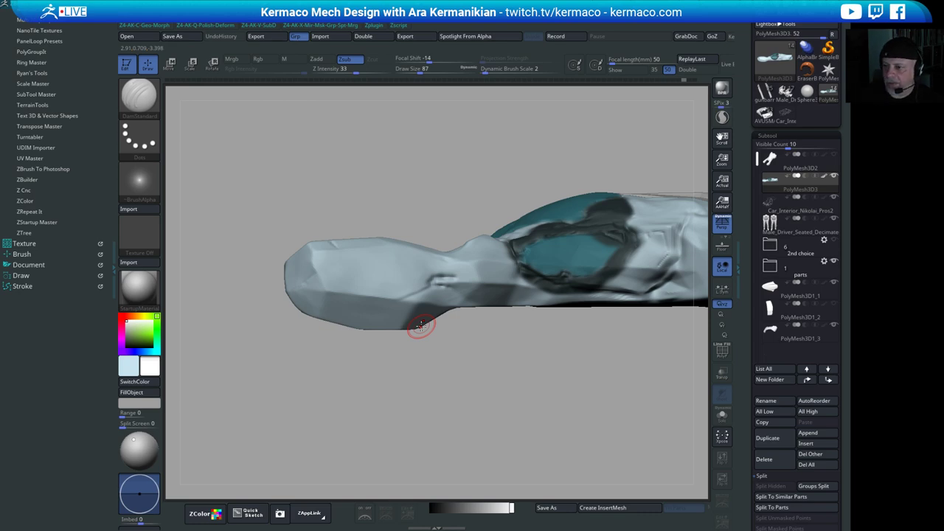
- Extend the DamStandard crease along the front pod's lower side from the notch toward the nose
left_click_drag(472, 407, 438, 310)
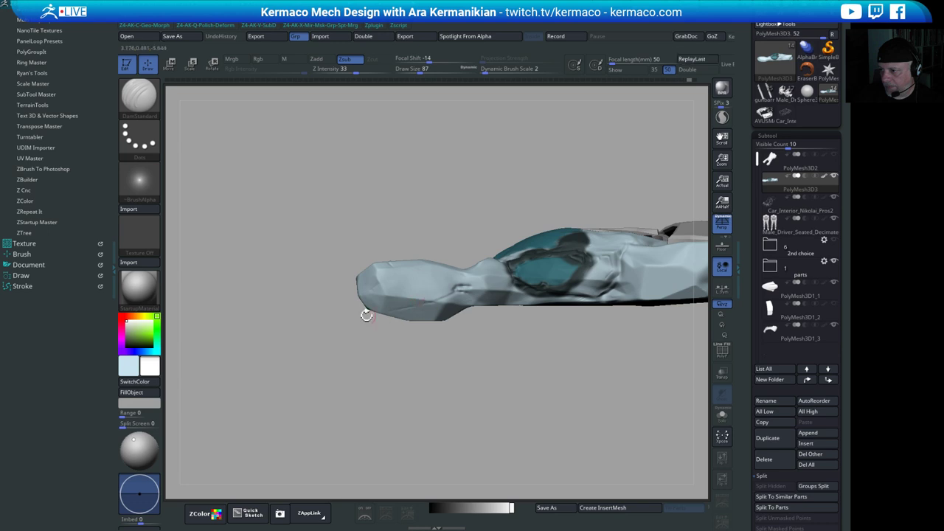
left_click_drag(331, 398, 450, 377, "alt")
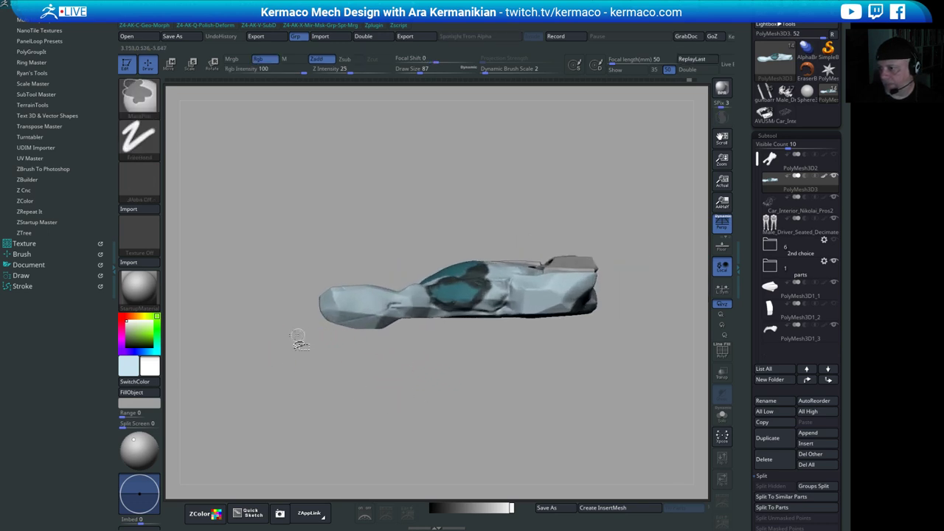
mouse_move(296, 337)
left_mouse_down("ctrl+shift")
mouse_move(459, 346)
mouse_move(153, 371)
mouse_move(330, 362)
mouse_move(263, 331)
mouse_move(253, 349)
mouse_move(244, 329)
mouse_move(233, 338)
left_mouse_up("ctrl+shift")
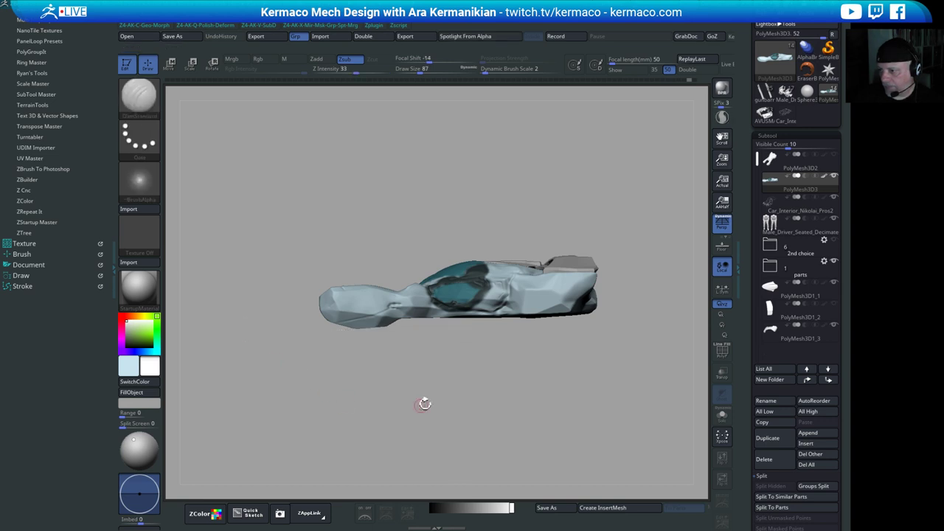
mouse_move(371, 328)
left_mouse_down("shift")
mouse_move(415, 377)
mouse_move(474, 381)
mouse_move(476, 364)
mouse_move(552, 361)
mouse_move(558, 353)
mouse_move(457, 313)
left_mouse_up("shift")
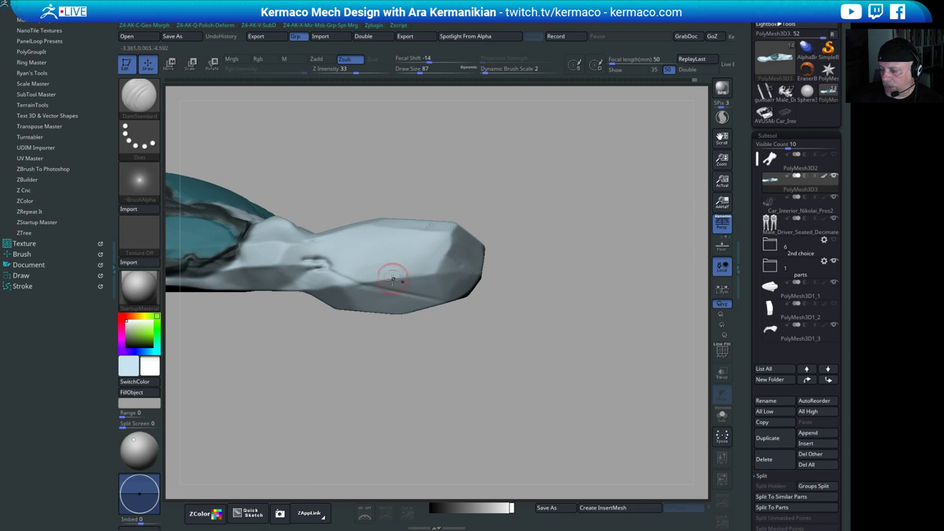
- Switch the sculpting brush from DamStandard to hPolish
key("ctrl+q")
left_click(430, 180)
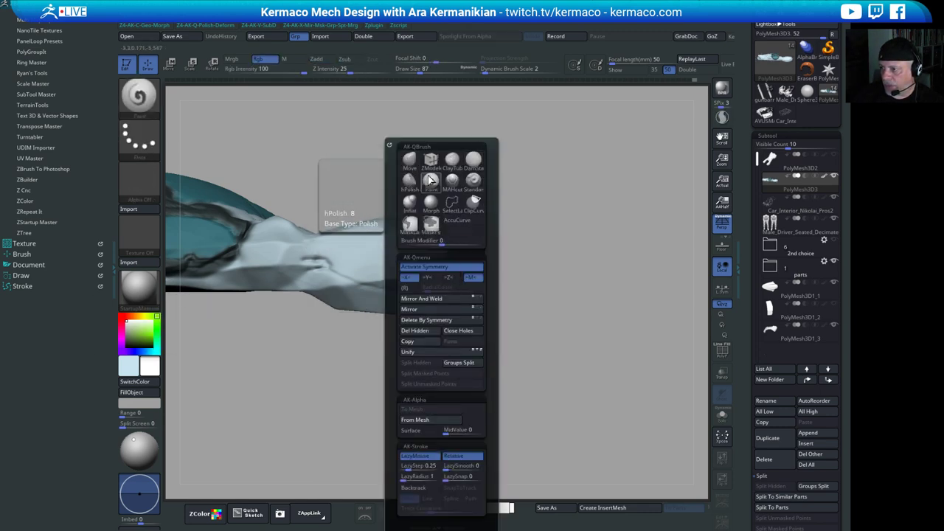
key("space")
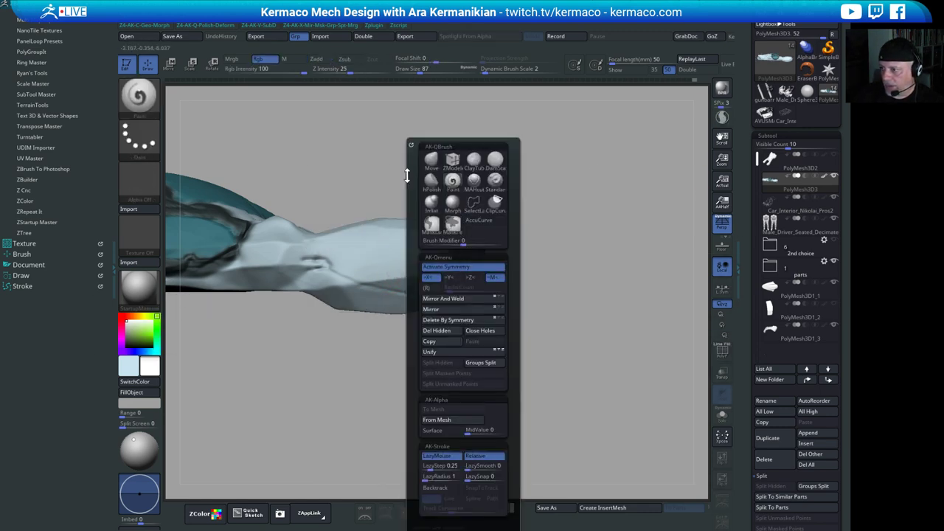
left_click(434, 185)
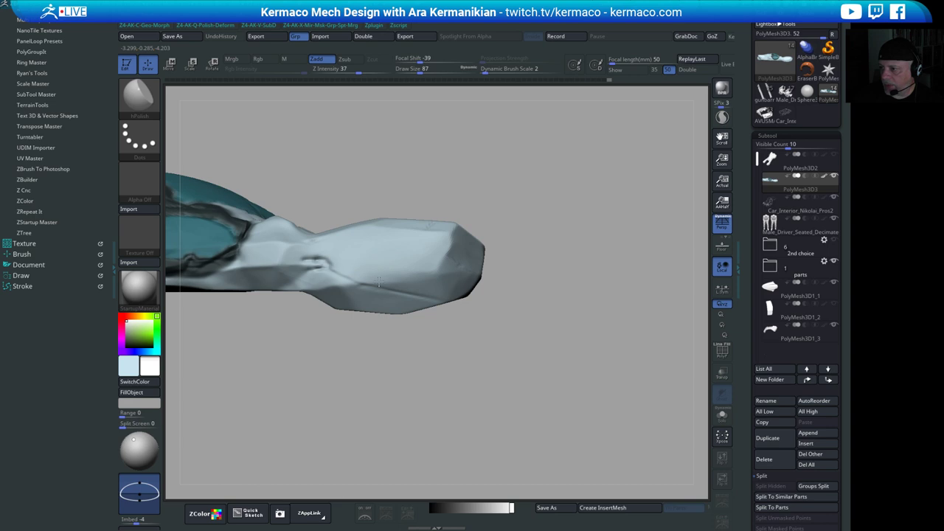
- Turn off perspective distortion and display the wireframe on the vehicle body
mouse_move(786, 178)
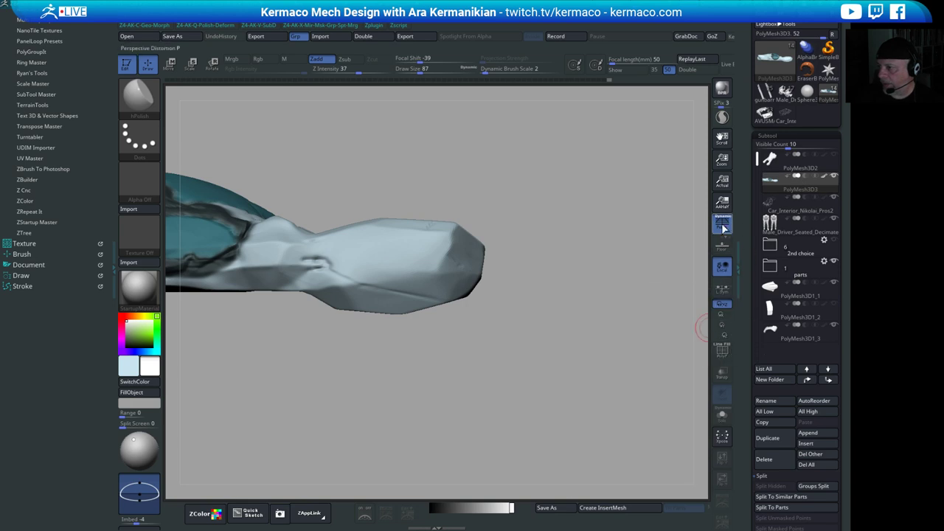
left_click(722, 225)
left_click(721, 352)
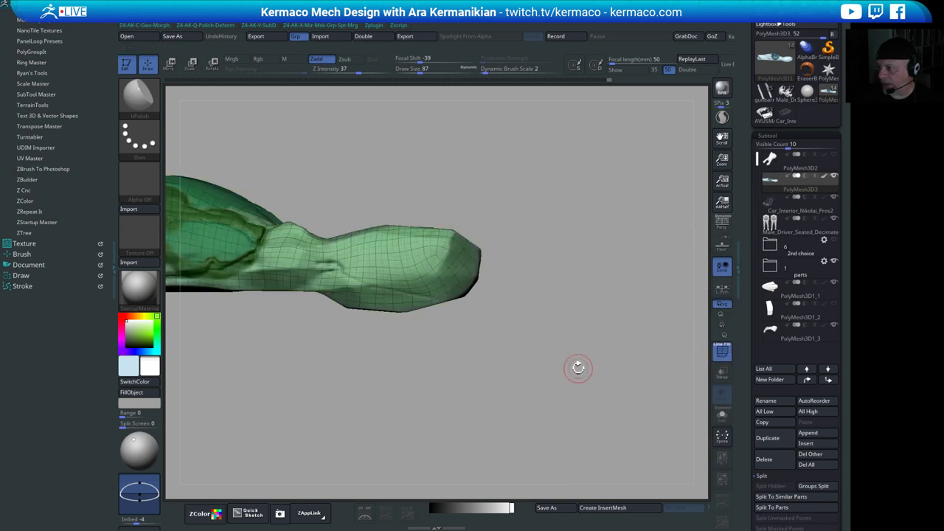
left_click_drag(580, 369, 593, 350)
left_click_drag(586, 313, 560, 346)
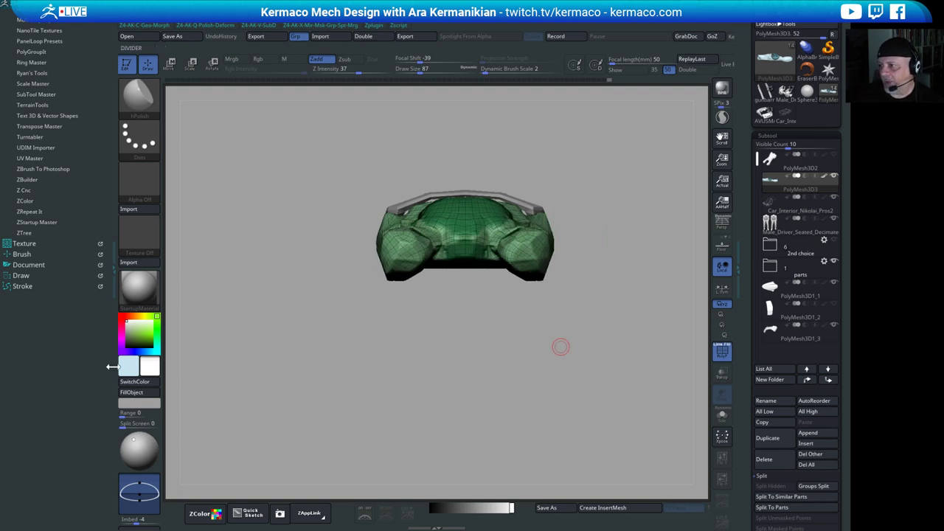
- View the vehicle from the front and try to mirror and weld the body subtool
left_click(111, 366)
left_click_drag(534, 374, 671, 374, "alt")
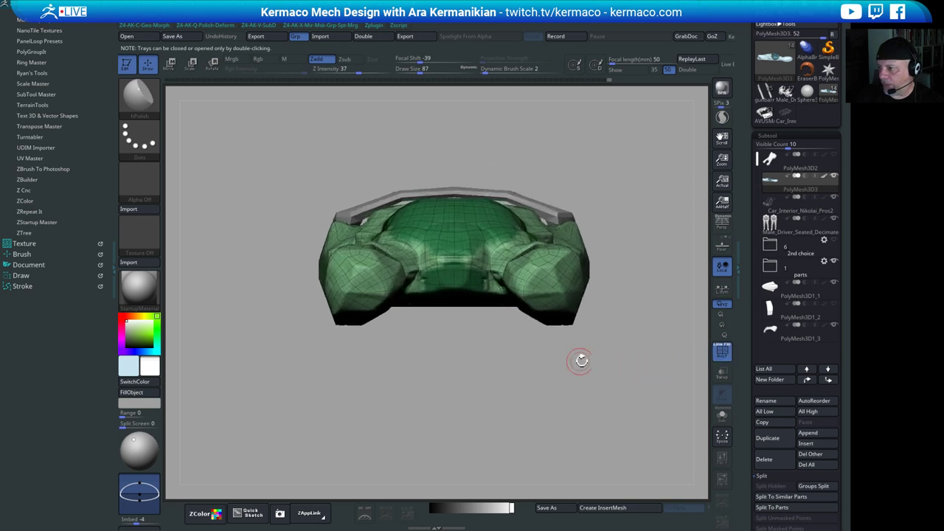
left_click(660, 365)
left_click_drag(613, 369, 704, 387)
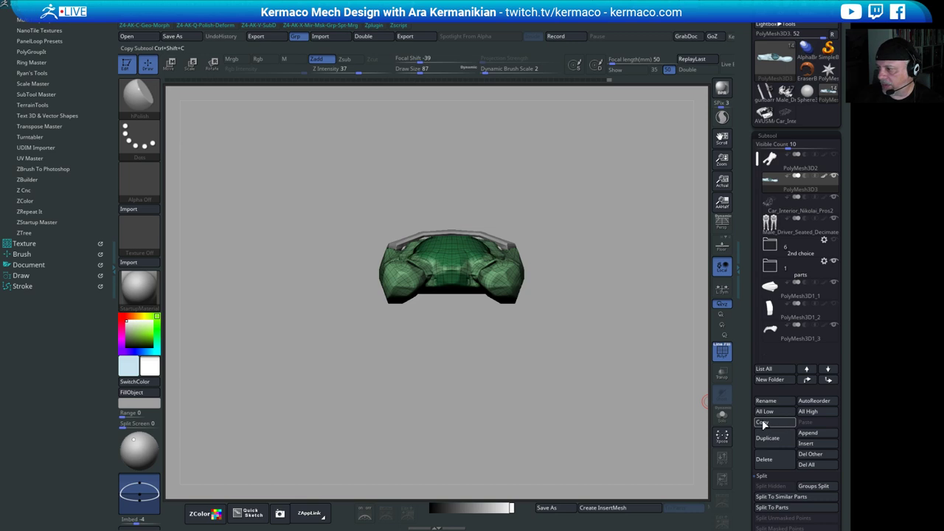
key("space")
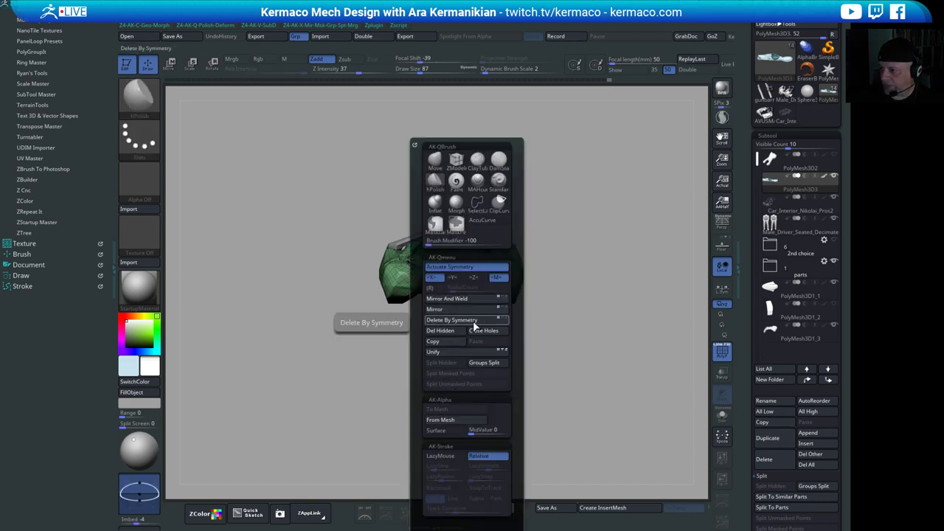
left_click(471, 299)
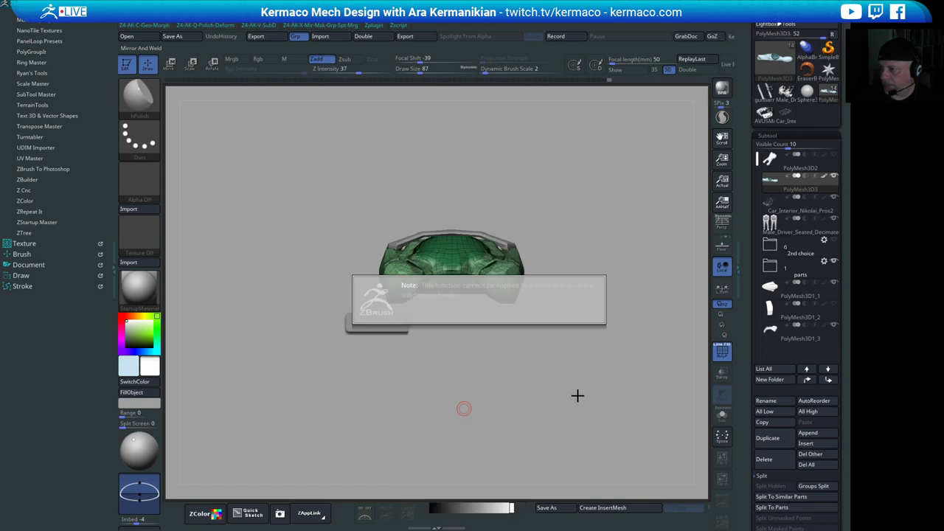
- Compare the body's highest and lowest subdivision levels, and leave the body at level 1
scroll(765, 293, "down", 5)
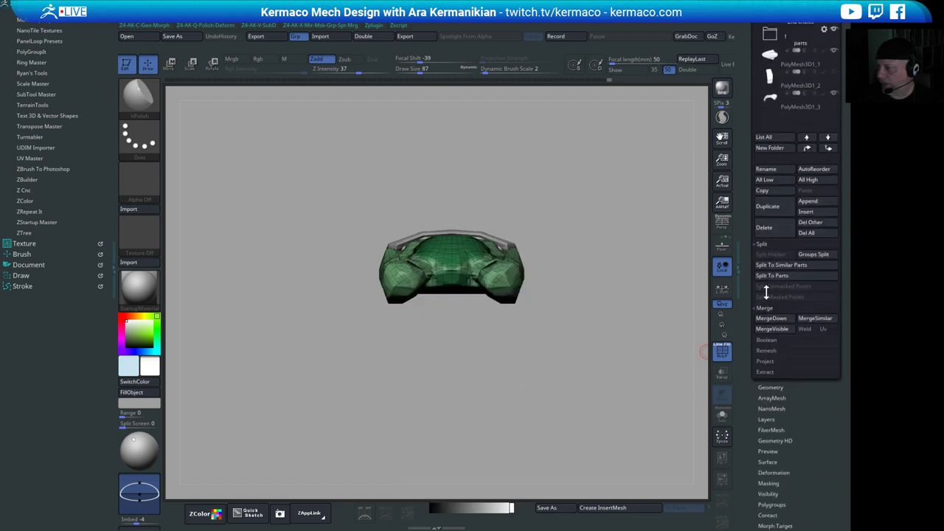
left_click(770, 387)
scroll(750, 329, "up", 6)
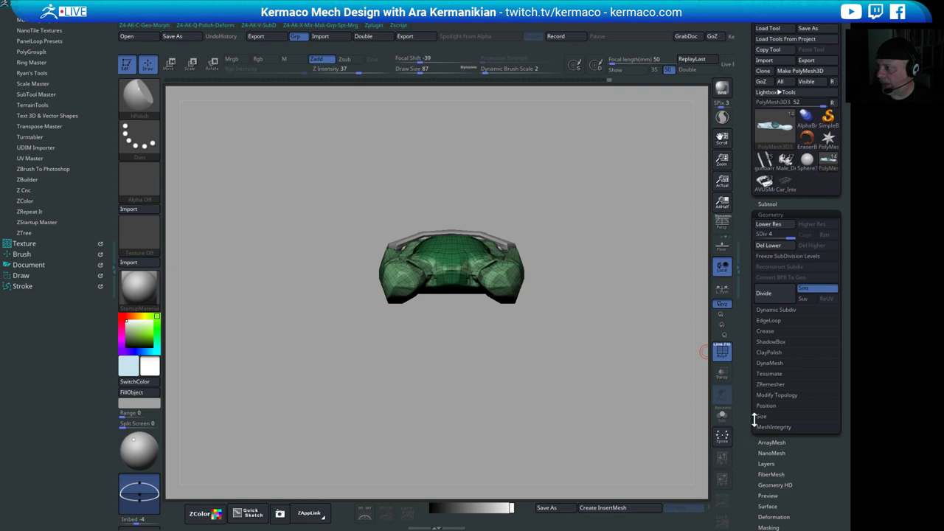
left_click_drag(763, 236, 755, 236)
mouse_move(622, 288)
left_mouse_down()
mouse_move(601, 295)
mouse_move(592, 348)
mouse_move(624, 293)
left_mouse_up()
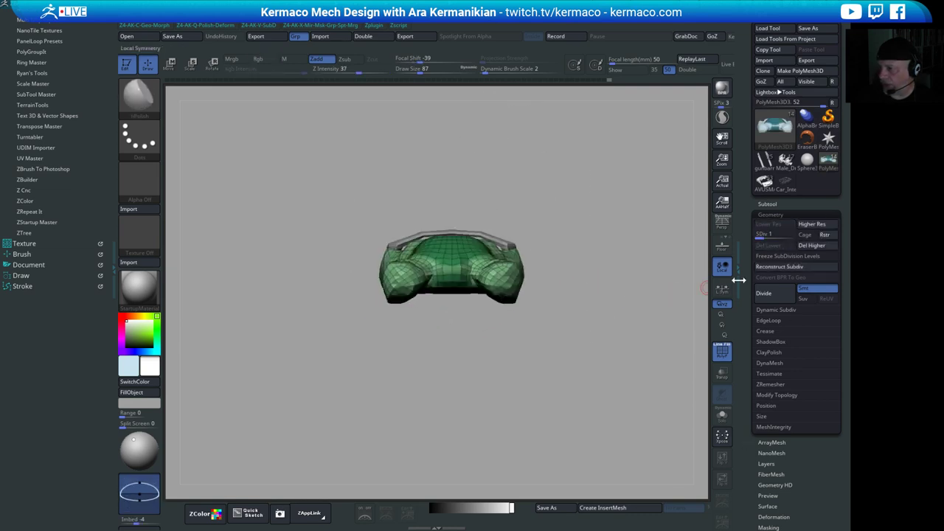
left_click(790, 234)
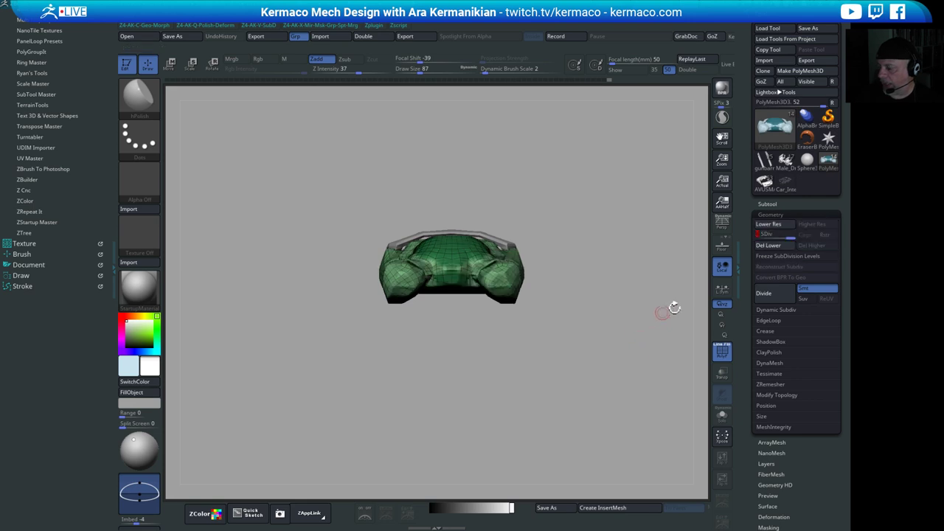
key("shift+d")
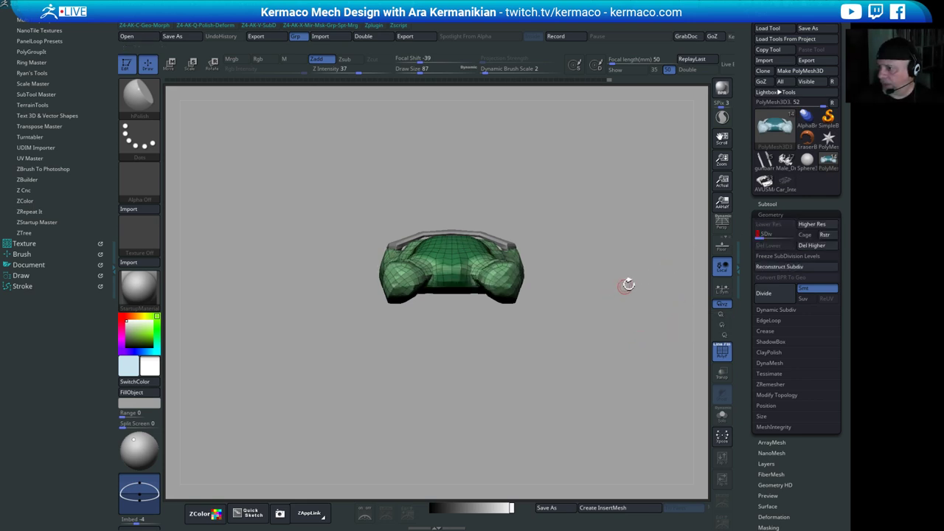
- Duplicate the body subtool PolyMesh3D3, and duplicate the resulting copy once more
left_click(768, 204)
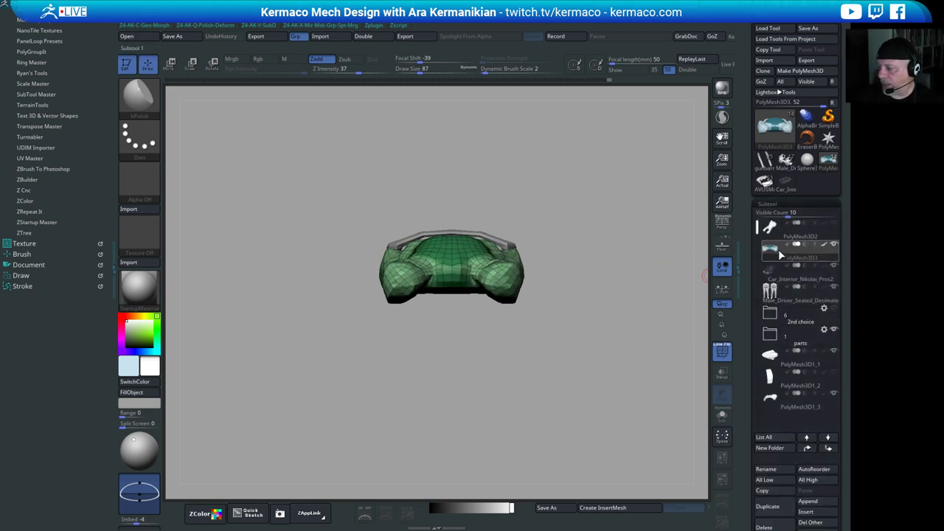
left_click_drag(597, 328, 569, 328, "alt")
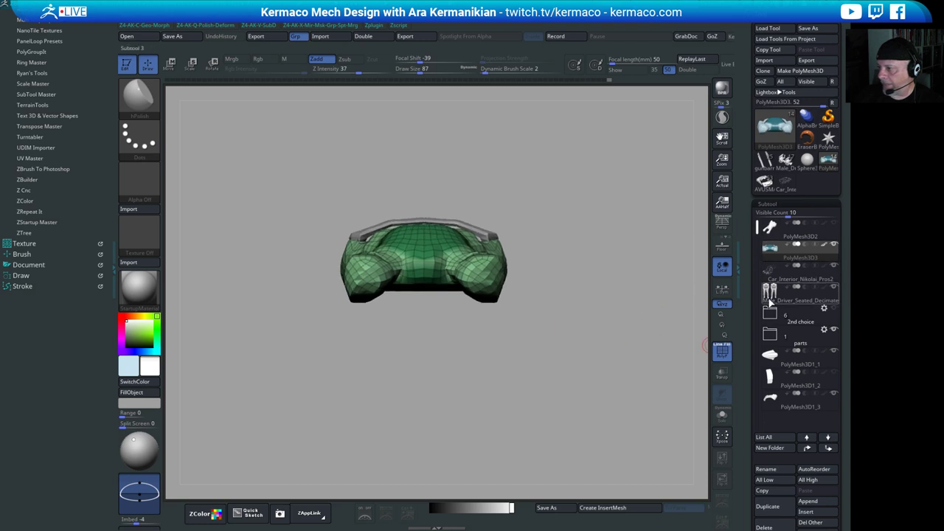
left_click_drag(749, 332, 739, 231)
left_click_drag(747, 283, 748, 405)
scroll(749, 380, "down", 4)
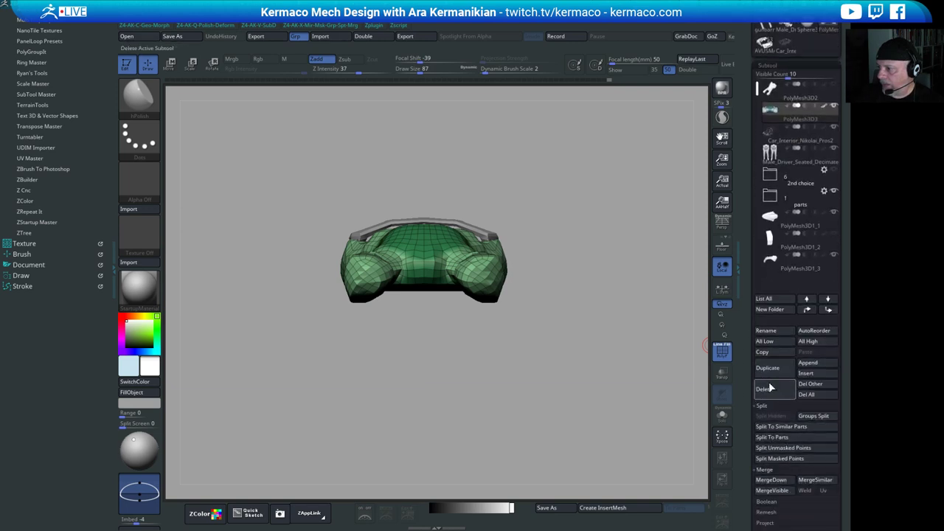
left_click(772, 372)
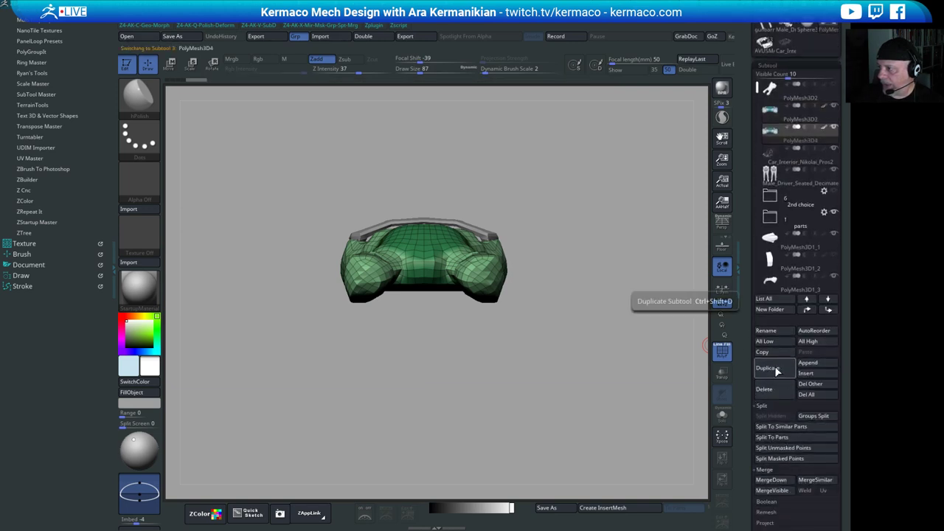
left_click(774, 372)
- Delete the higher subdivision levels of the second body duplicate, PolyMesh3D5
scroll(746, 391, "down", 4)
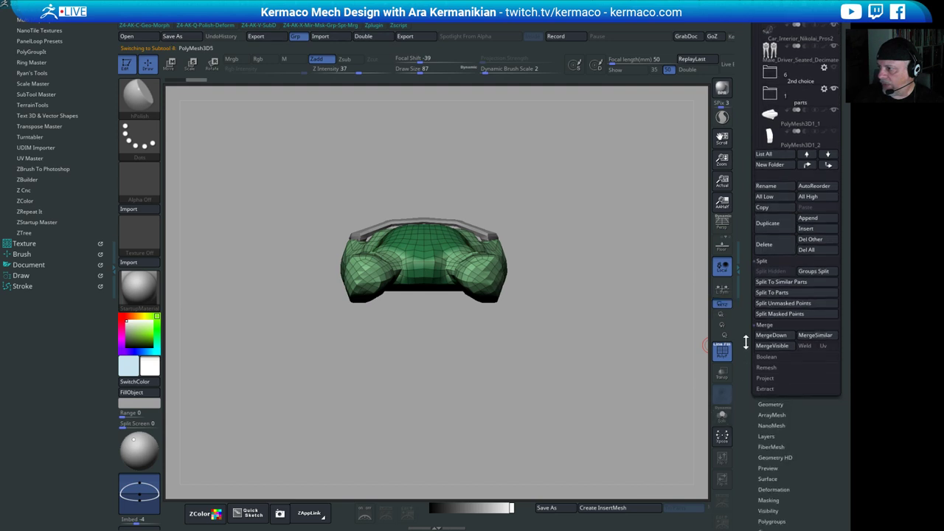
scroll(744, 351, "up", 1)
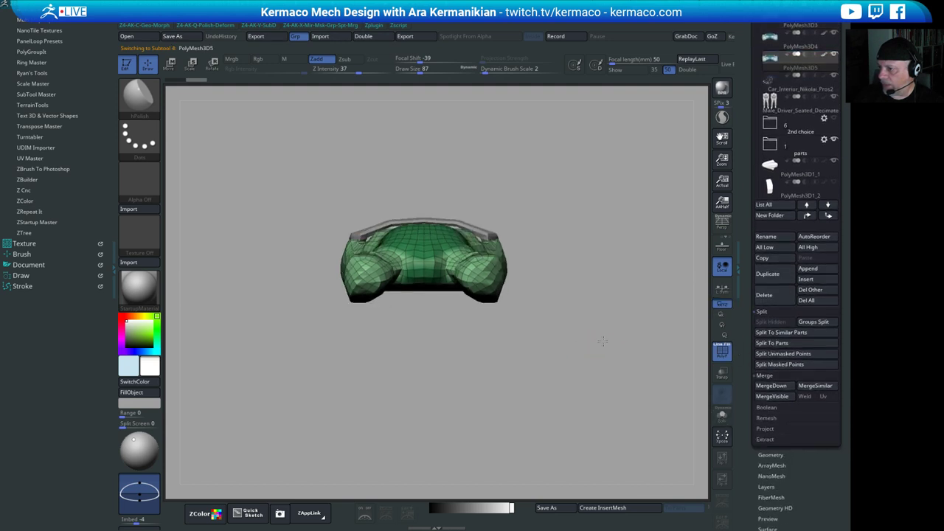
mouse_move(594, 324)
left_mouse_down()
mouse_move(693, 322)
mouse_move(560, 323)
mouse_move(585, 356)
mouse_move(623, 350)
mouse_move(612, 359)
mouse_move(689, 312)
left_mouse_up()
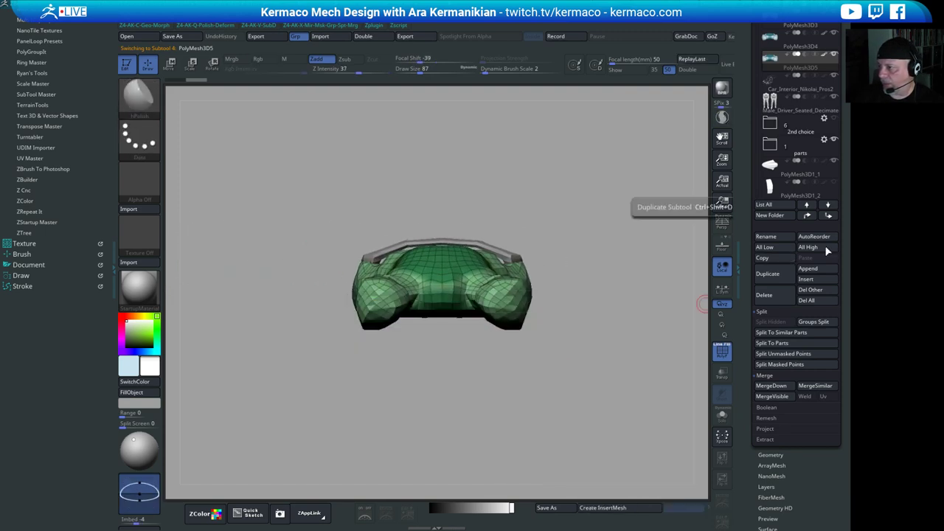
left_click(781, 454)
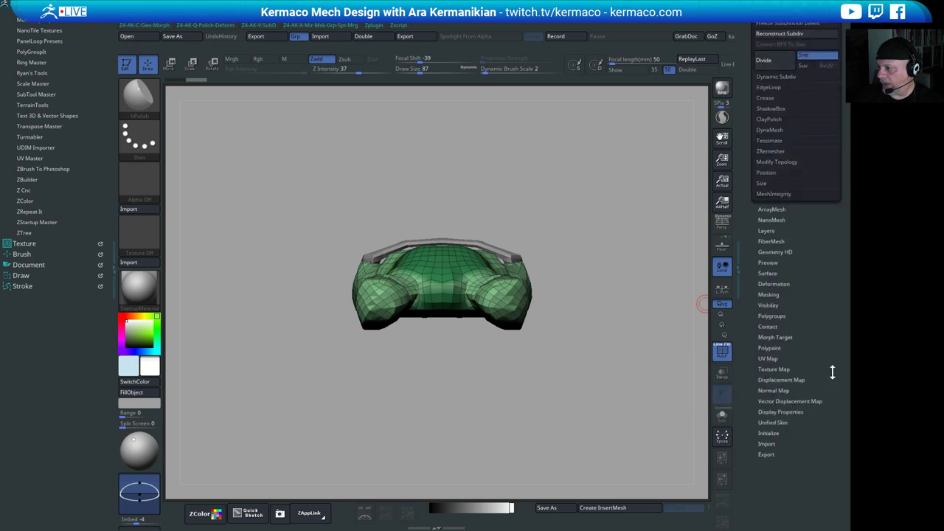
left_click_drag(832, 373, 804, 423)
left_click(814, 247)
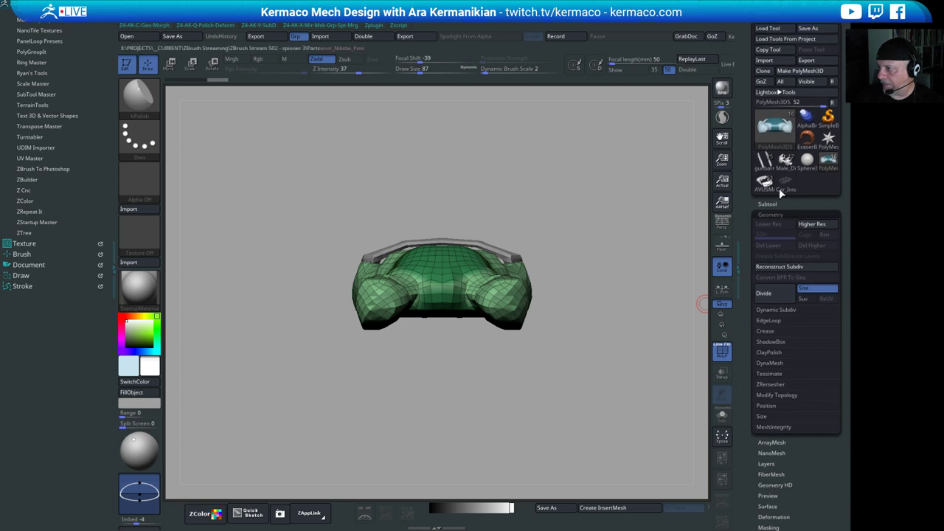
- Raise the first body duplicate, PolyMesh3D4, to its highest subdivision level and delete its lower levels
left_click(768, 204)
left_click(801, 282)
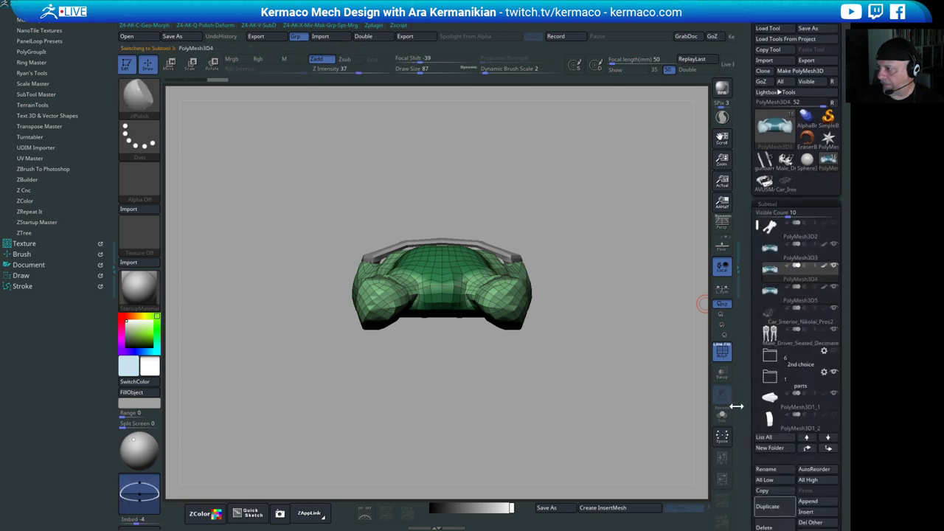
left_click_drag(751, 396, 747, 306)
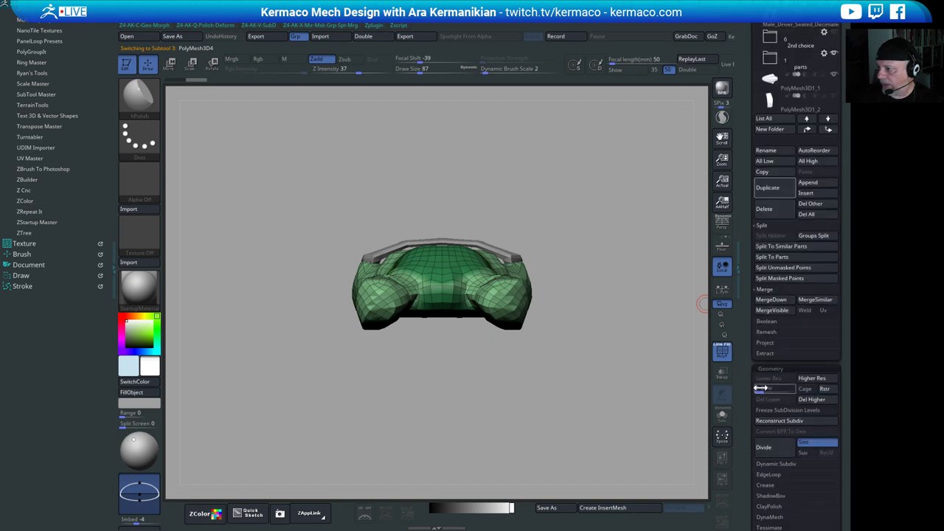
left_click_drag(743, 177, 748, 257)
left_click(800, 194)
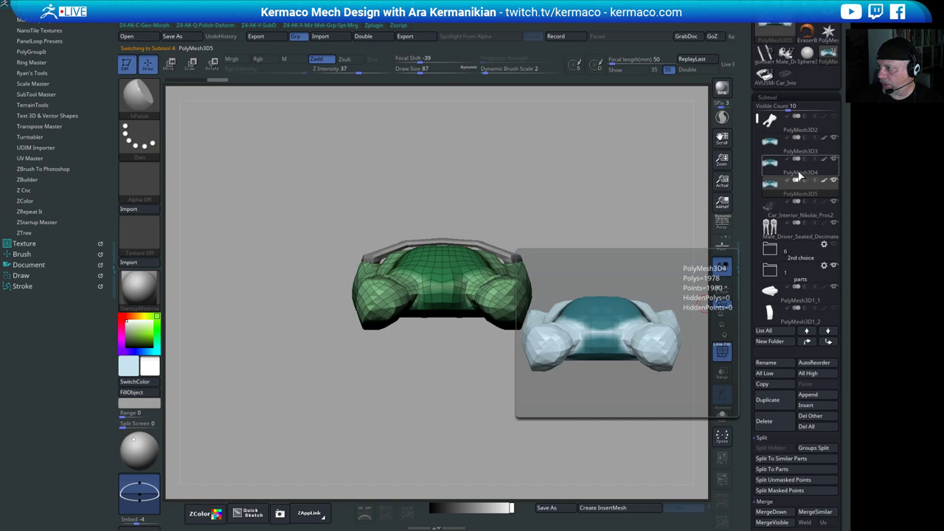
left_click(800, 175)
left_click_drag(740, 367, 738, 319)
left_click(797, 500)
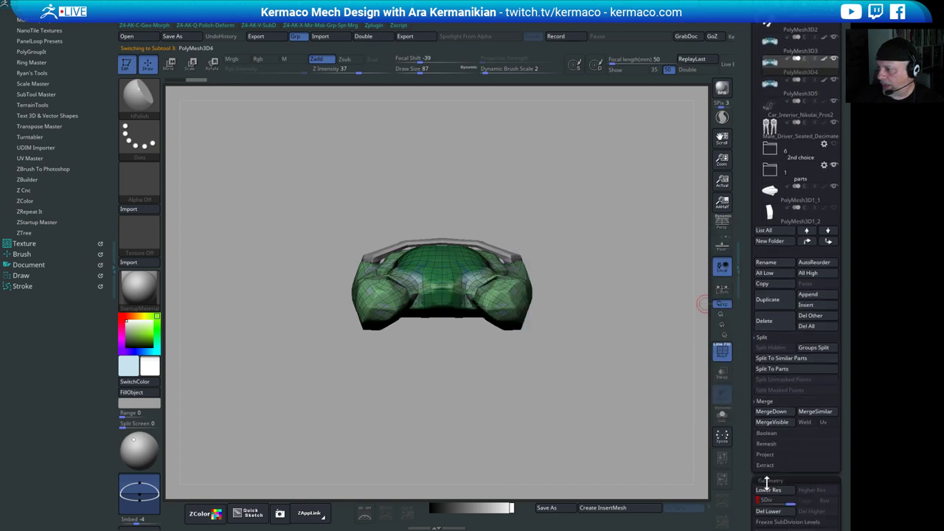
left_click(772, 520)
- Isolate the PolyMesh3D4 body duplicate in Solo mode and view its dense mesh from a raised front angle
left_click_drag(619, 294, 630, 323, "alt")
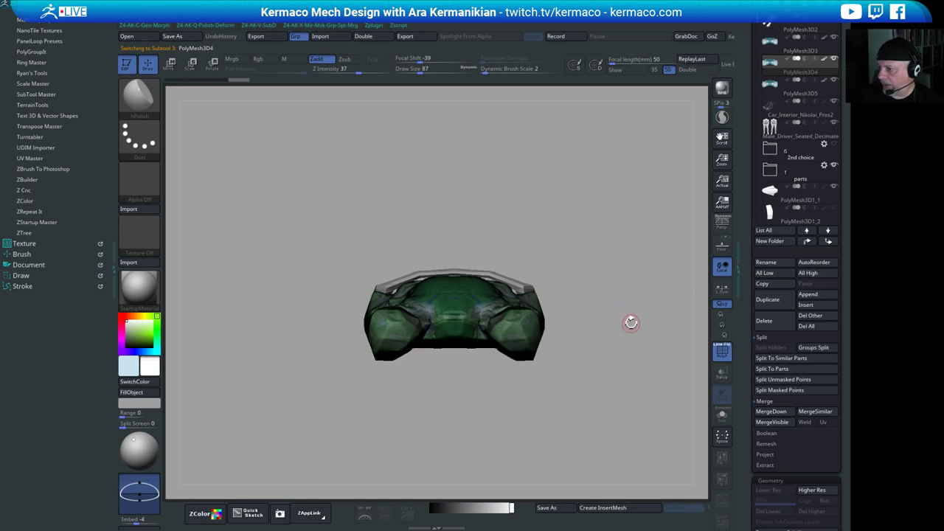
key("ctrl+x")
left_click(612, 298)
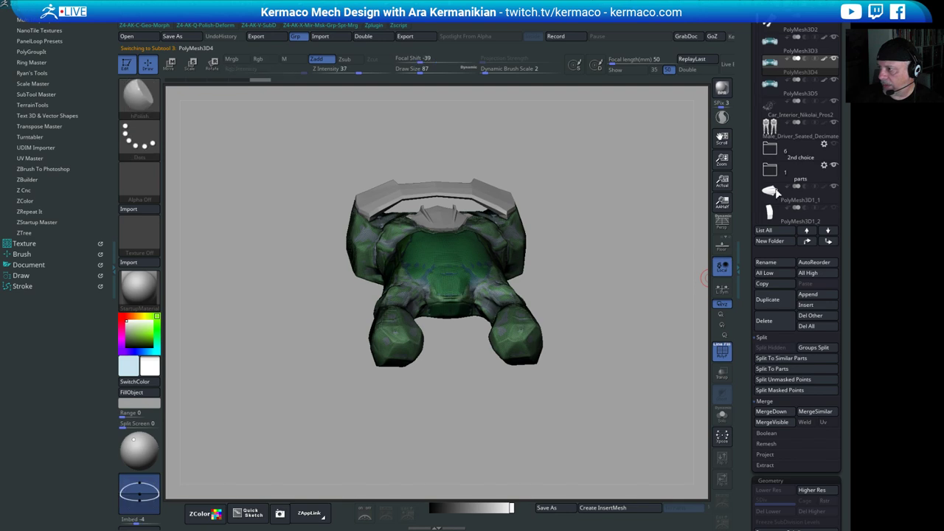
mouse_move(815, 98)
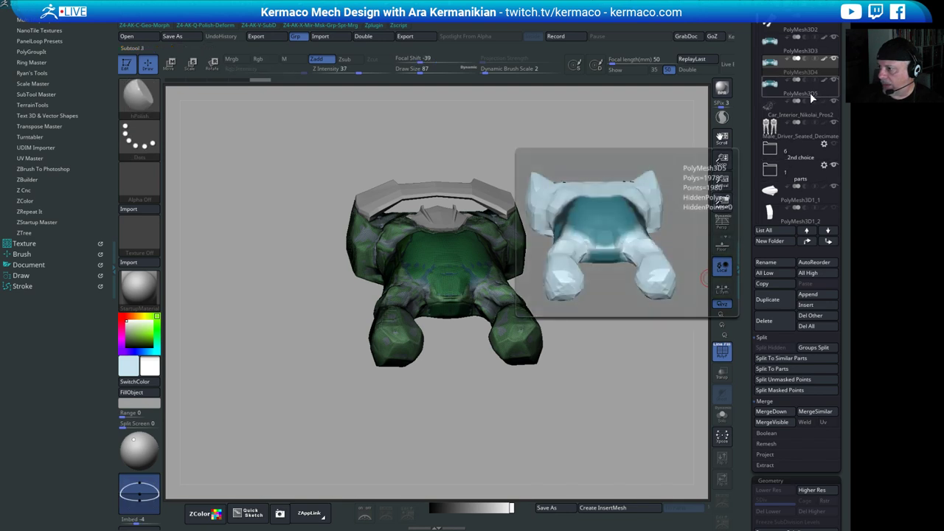
left_click(722, 416)
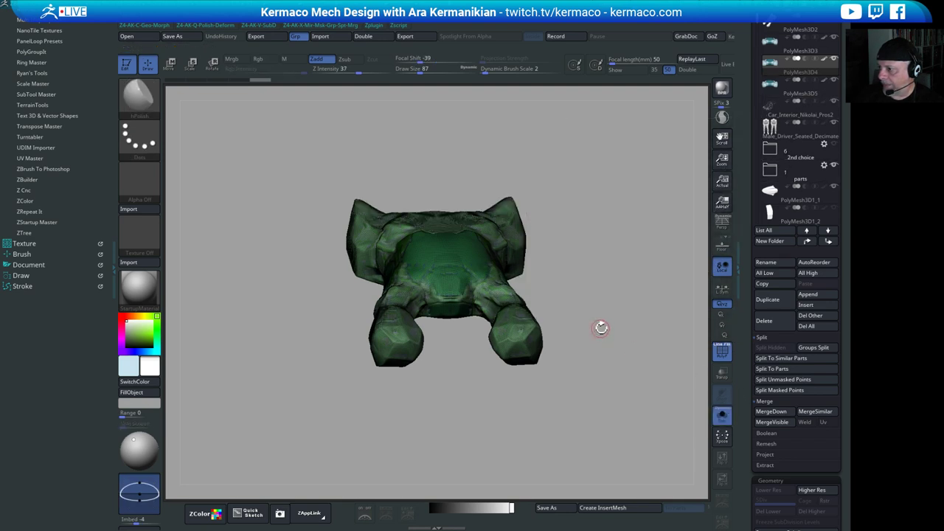
left_click_drag(600, 328, 629, 349)
- Undo back to before the lower-level deletion on PolyMesh3D4 to compare the wireframe, and redo the deletion
key("ctrl+space")
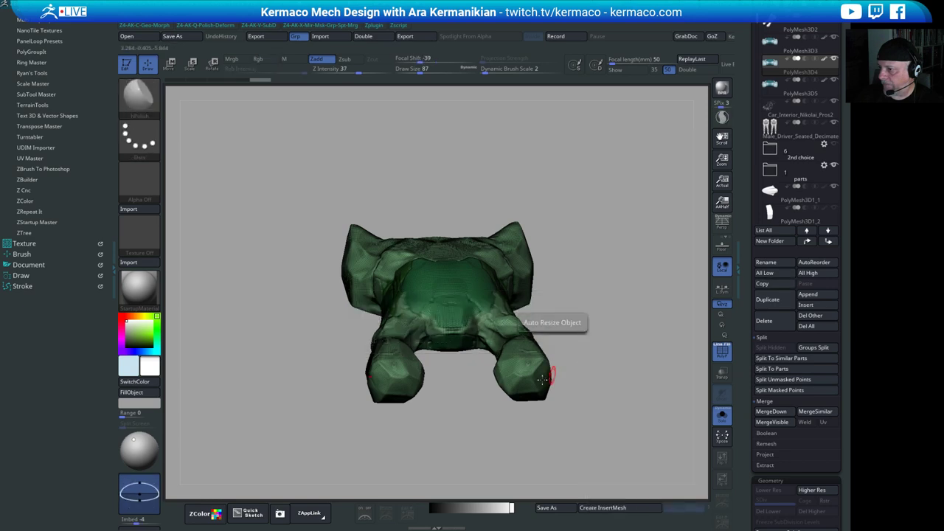
key("ctrl+z")
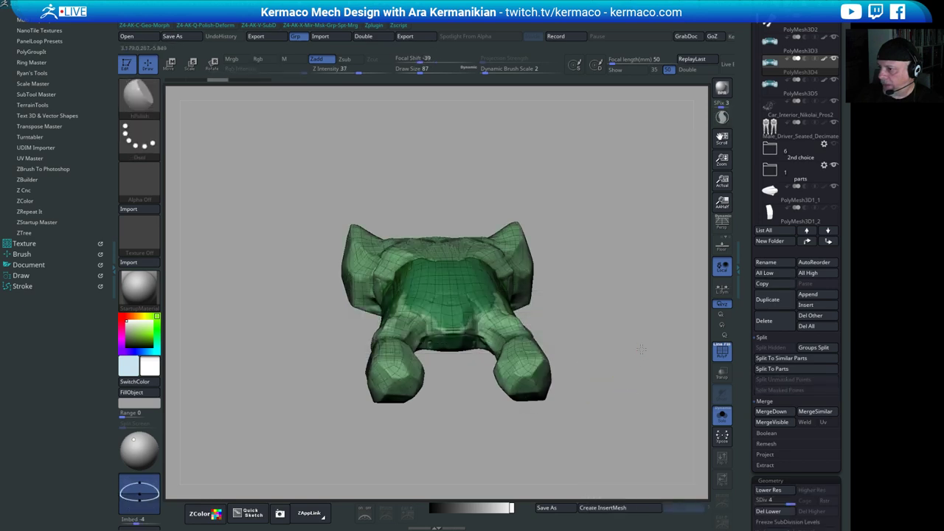
left_click_drag(642, 349, 704, 348)
key("ctrl+shift+z")
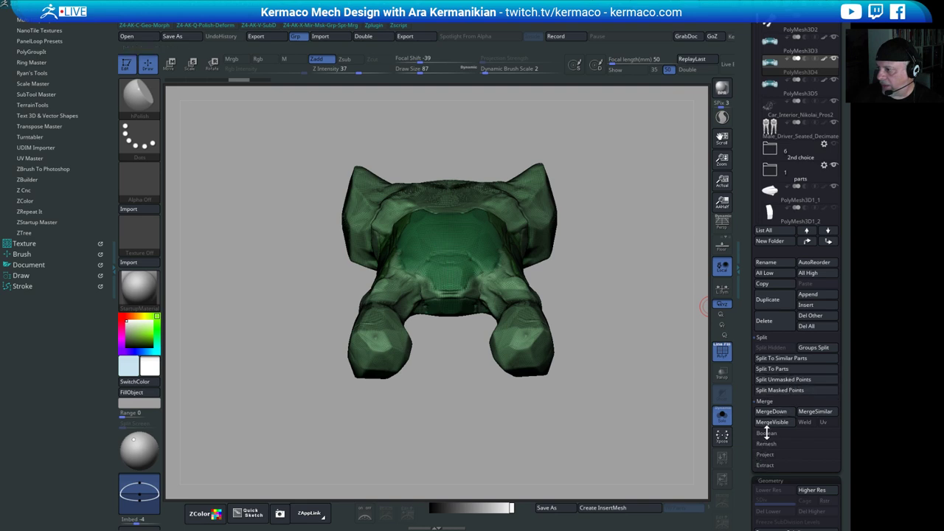
- Apply Mirror And Weld across the X axis to the dense body duplicate, PolyMesh3D4
scroll(781, 369, "down", 5)
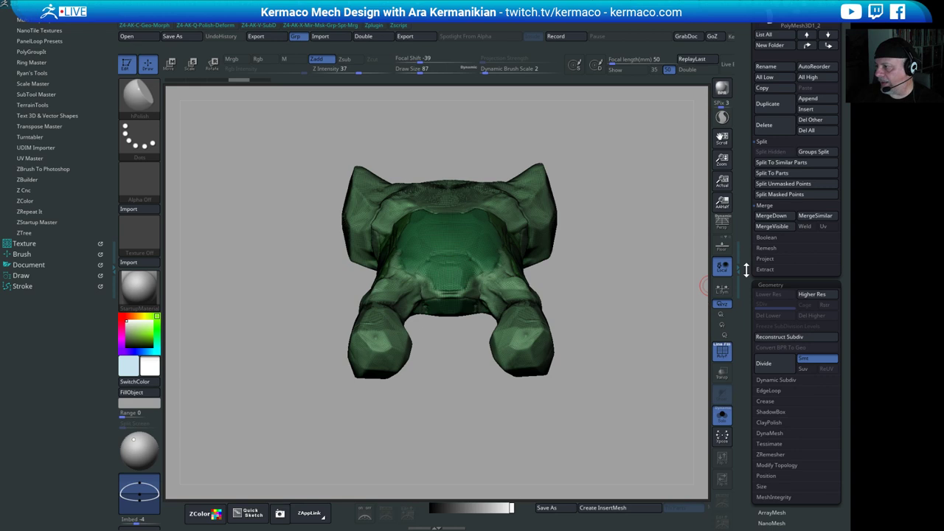
key("shift+x")
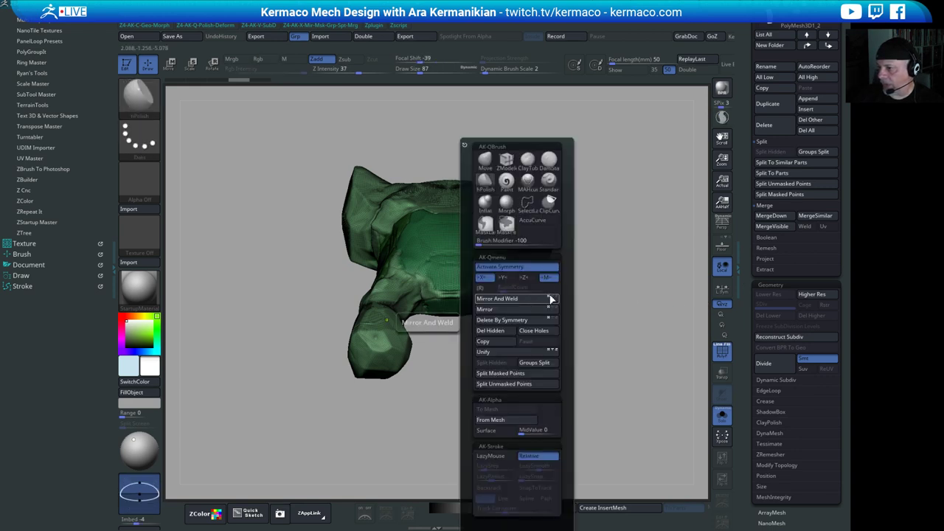
left_click(551, 297)
mouse_move(627, 284)
left_mouse_down()
mouse_move(644, 329)
mouse_move(524, 312)
mouse_move(459, 344)
mouse_move(649, 324)
mouse_move(668, 341)
mouse_move(632, 194)
mouse_move(607, 204)
left_mouse_up()
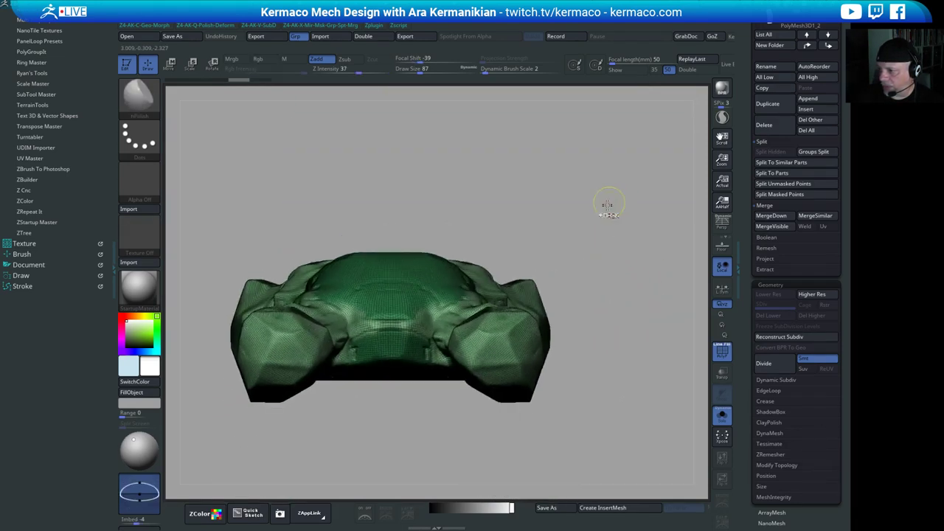
key("space")
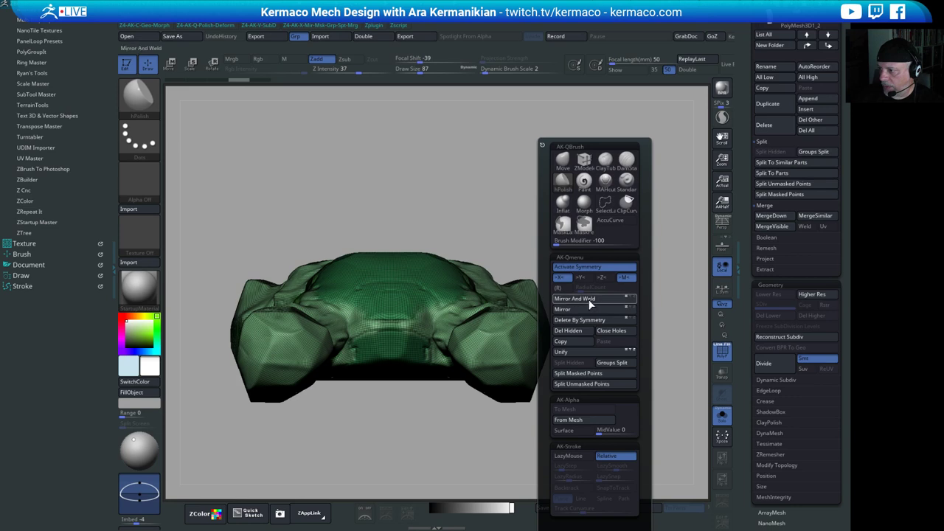
left_click(585, 301)
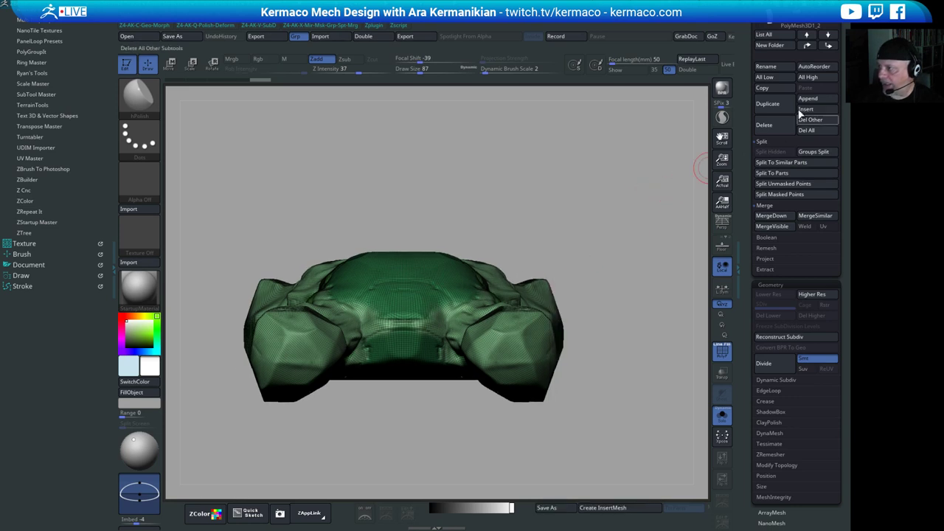
- Select the low-resolution body duplicate, PolyMesh3D5, and apply Mirror And Weld across the X axis
left_click_drag(746, 61, 746, 275)
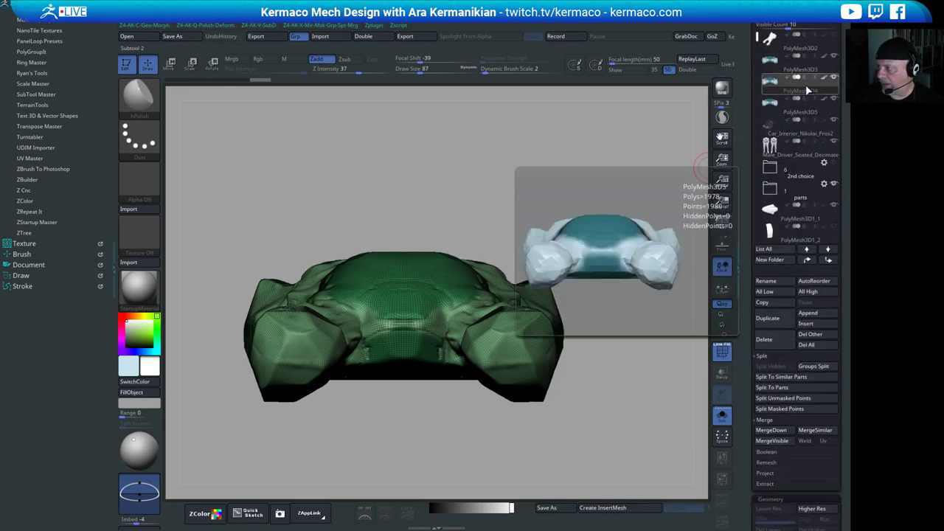
left_click(808, 112)
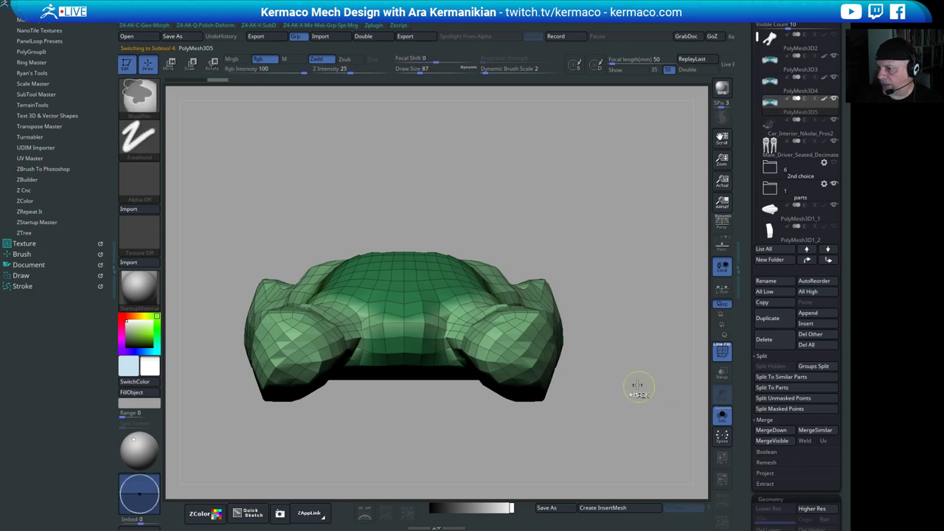
key("space")
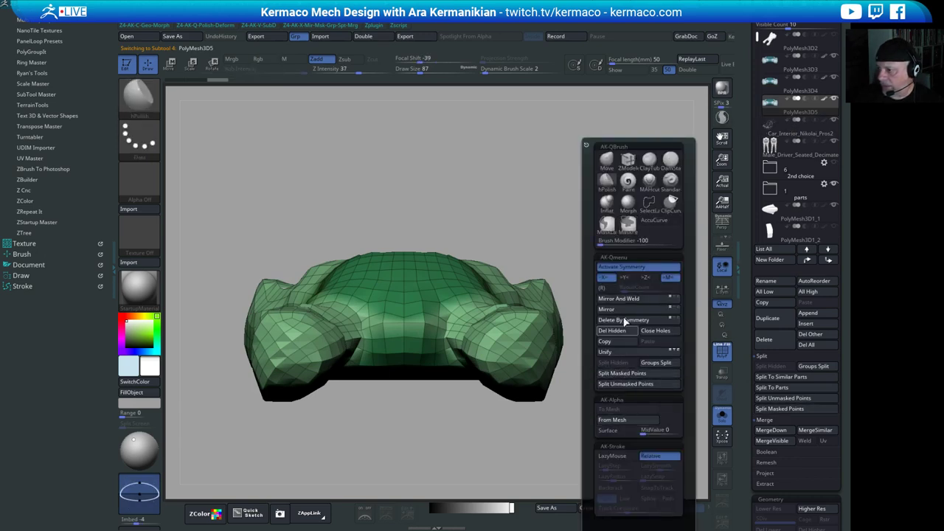
left_click(638, 298)
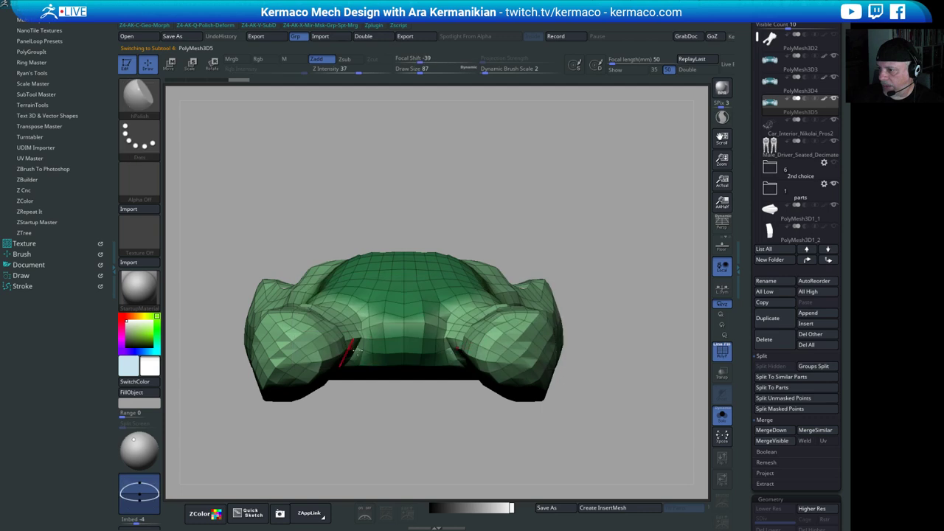
key("space")
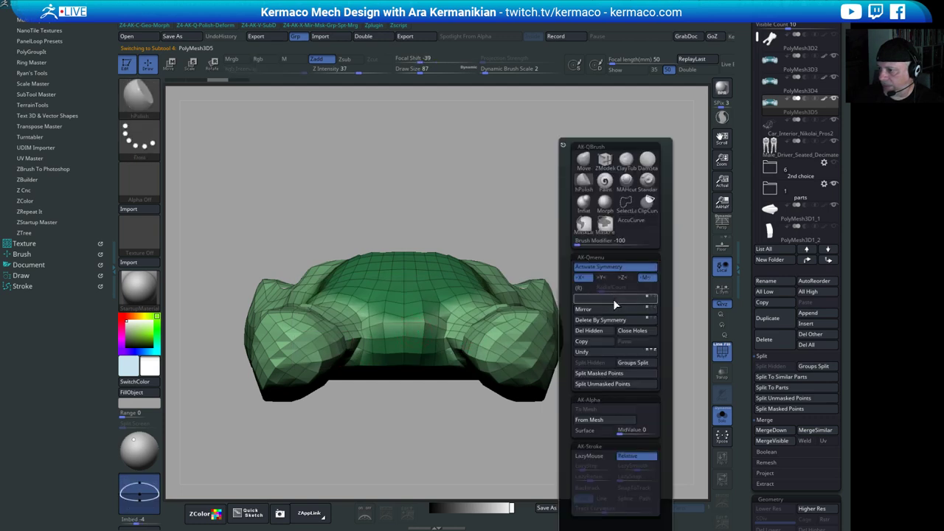
left_click(614, 300)
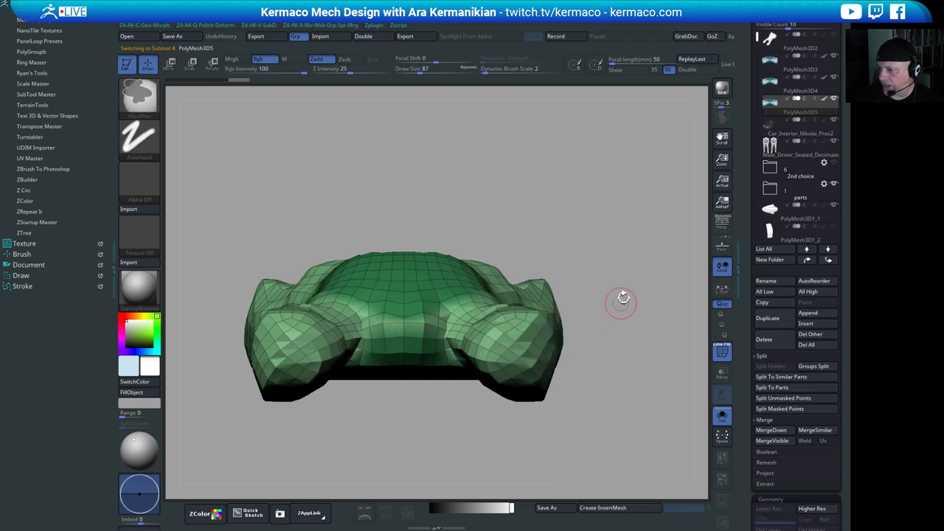
- Delete both body duplicates, PolyMesh3D4 and PolyMesh3D5, from the subtool list
mouse_move(621, 297)
right_mouse_down("ctrl")
mouse_move(653, 264)
mouse_move(722, 241)
right_mouse_up("ctrl")
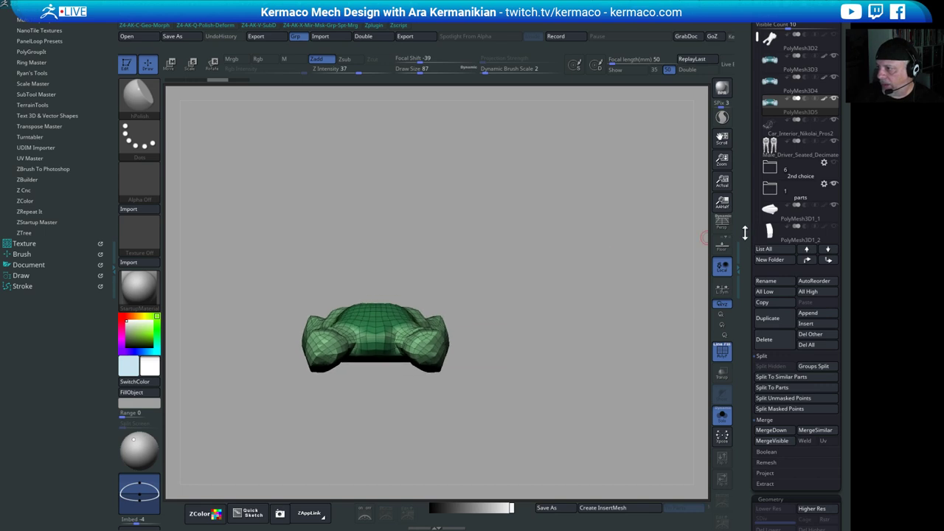
left_click_drag(744, 233, 735, 319)
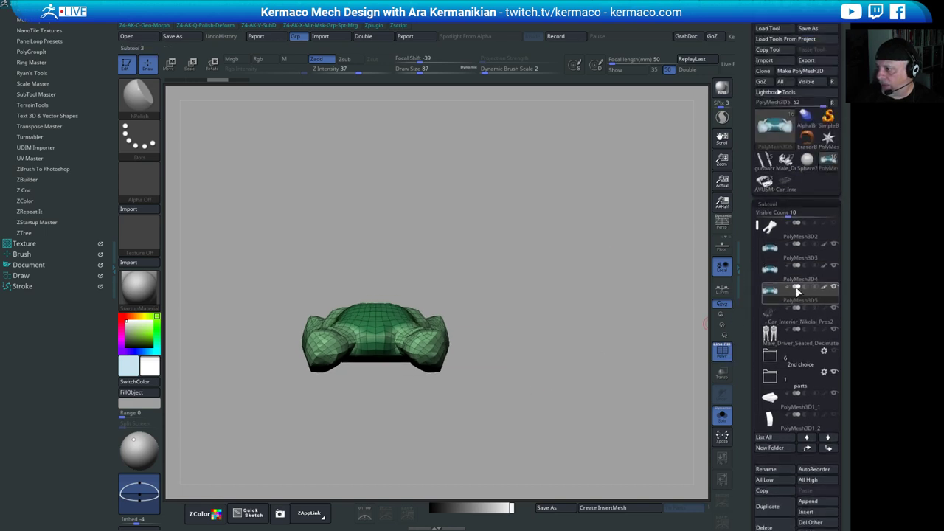
left_click(835, 280)
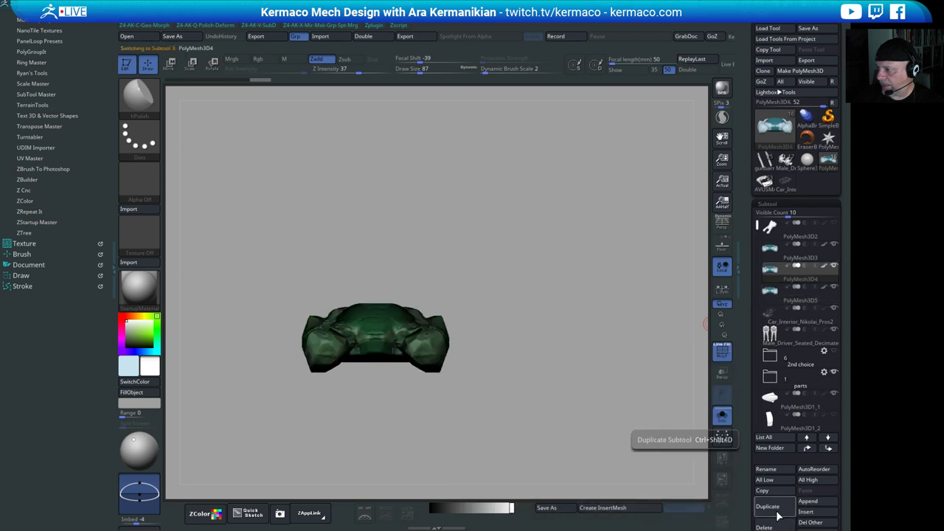
left_click(722, 435)
left_click(693, 520)
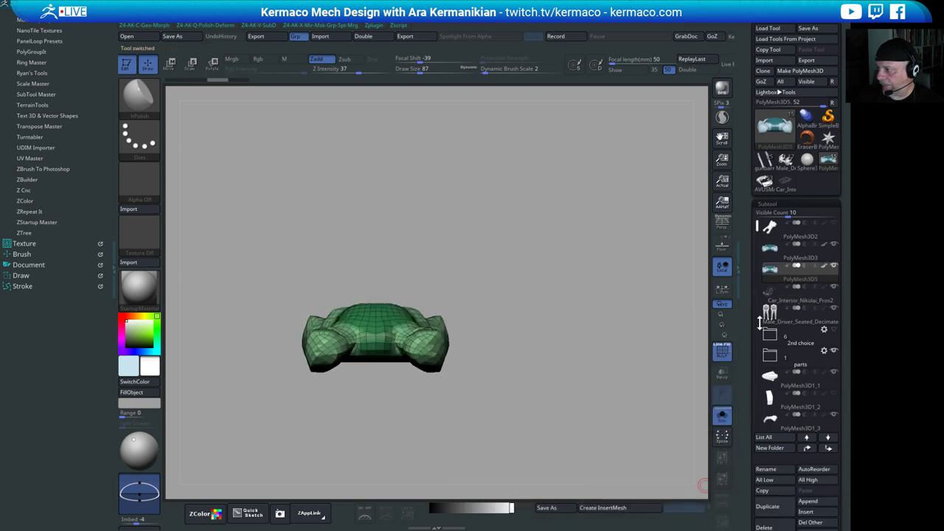
left_click(722, 435)
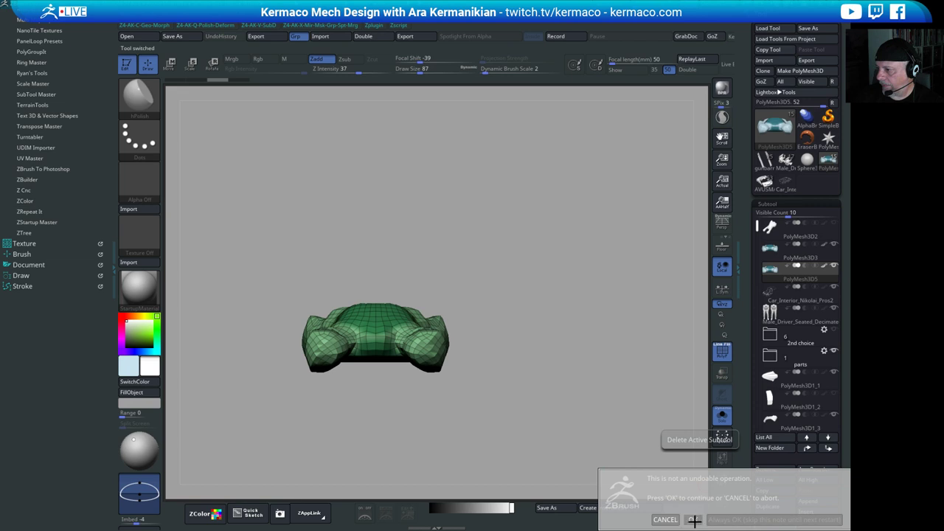
left_click(695, 519)
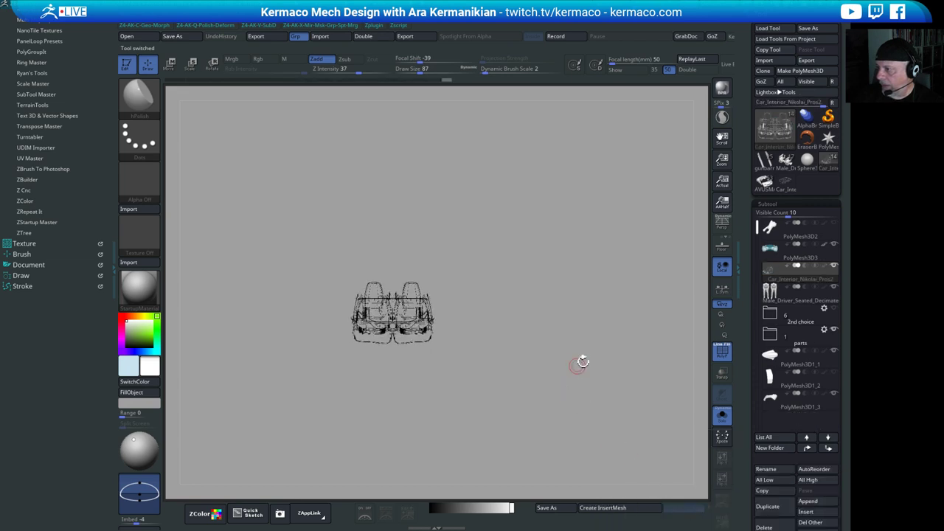
- Select the original body subtool, PolyMesh3D3, and view it from the front
left_click(774, 250)
left_click_drag(628, 302, 690, 315)
key("q")
left_click_drag(744, 466, 744, 259)
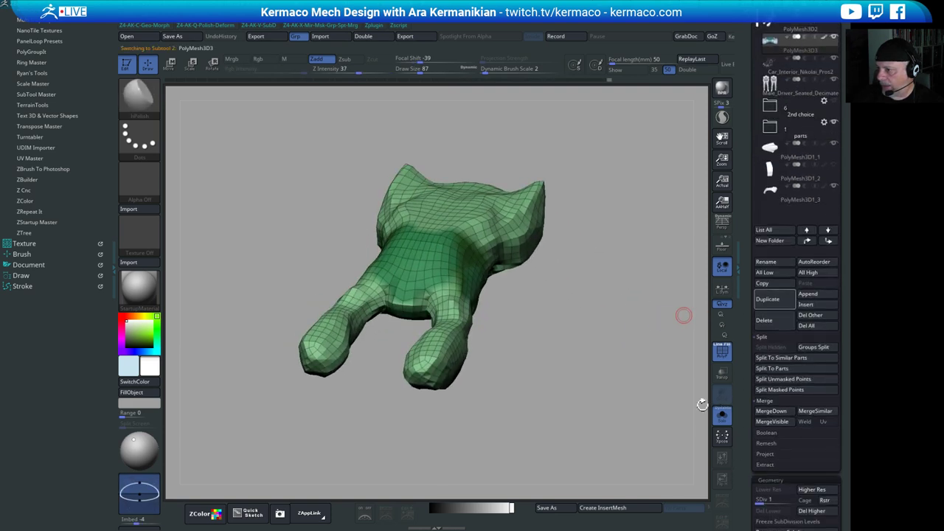
left_click_drag(607, 413, 603, 368, "shift")
- Try to Mirror And Weld the original body, PolyMesh3D3, across the X axis with its subdivision levels intact
scroll(748, 282, "up", 3)
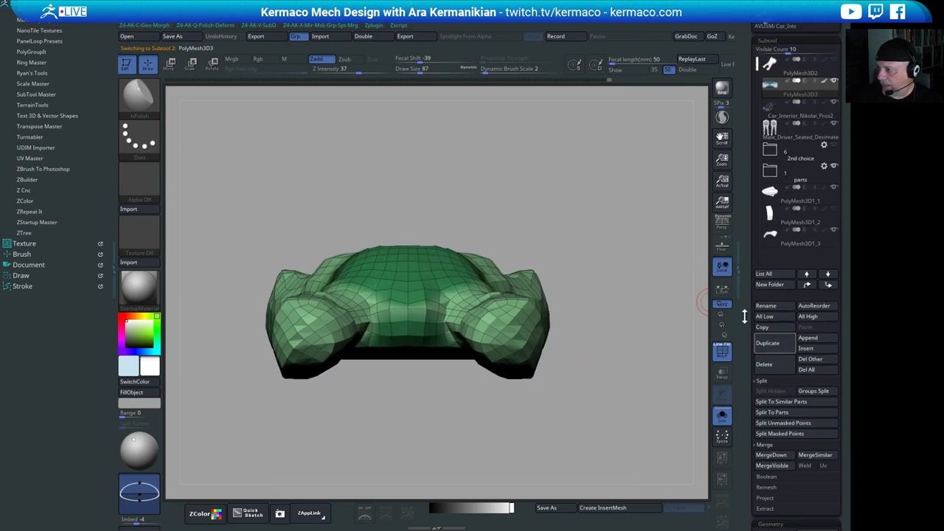
left_click_drag(600, 357, 593, 374, "alt")
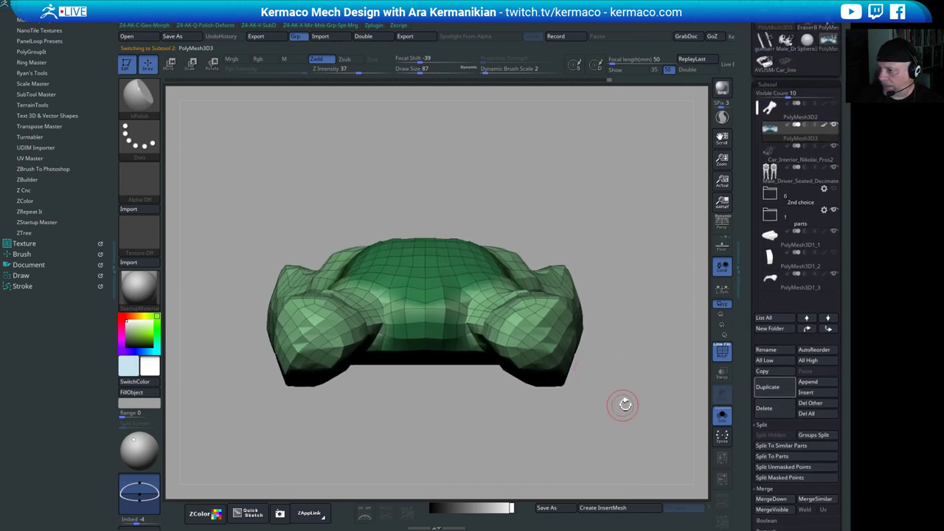
left_click_drag(623, 404, 595, 396, "alt")
left_click_drag(589, 302, 635, 312)
key("ctrl+q")
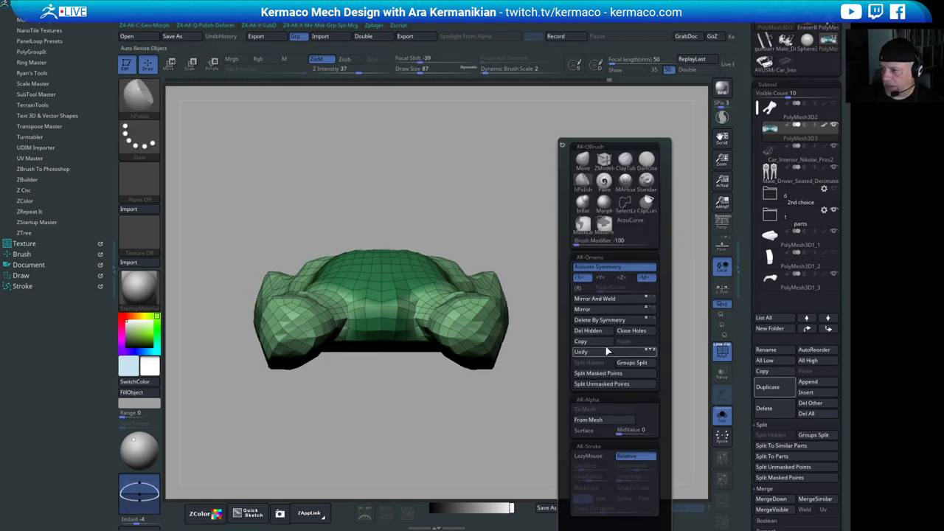
left_click(606, 297)
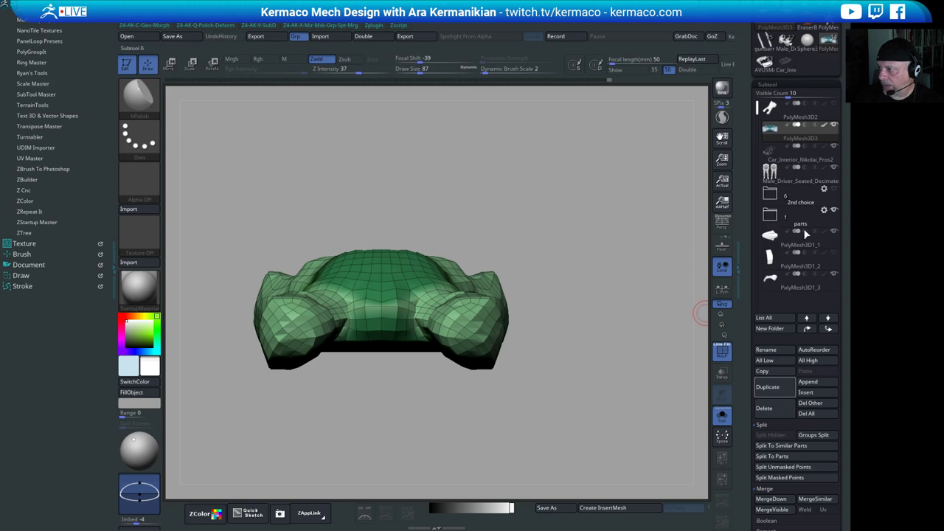
left_click_drag(748, 381, 749, 378)
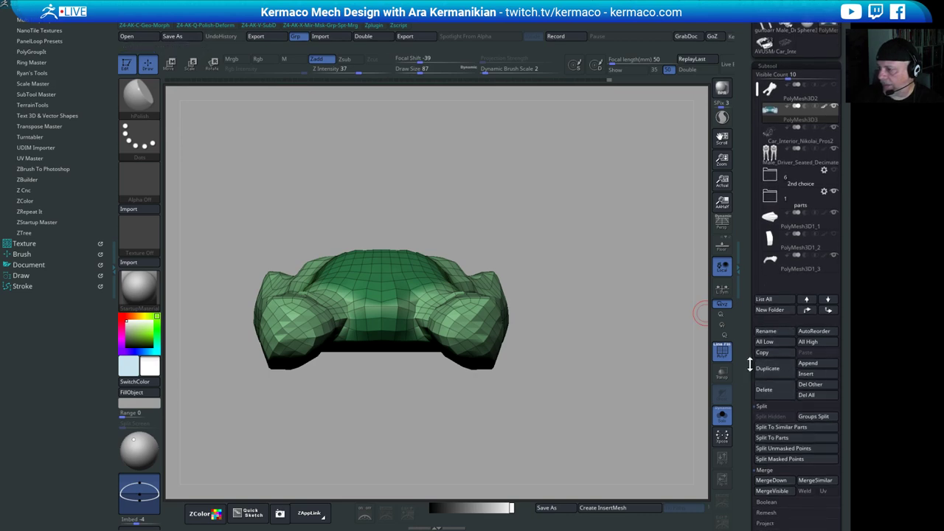
mouse_move(580, 388)
left_mouse_down("alt")
mouse_move(629, 378)
mouse_move(649, 347)
mouse_move(586, 283)
mouse_move(650, 380)
mouse_move(603, 288)
mouse_move(623, 307)
mouse_move(600, 287)
mouse_move(581, 244)
mouse_move(614, 268)
left_mouse_up("alt")
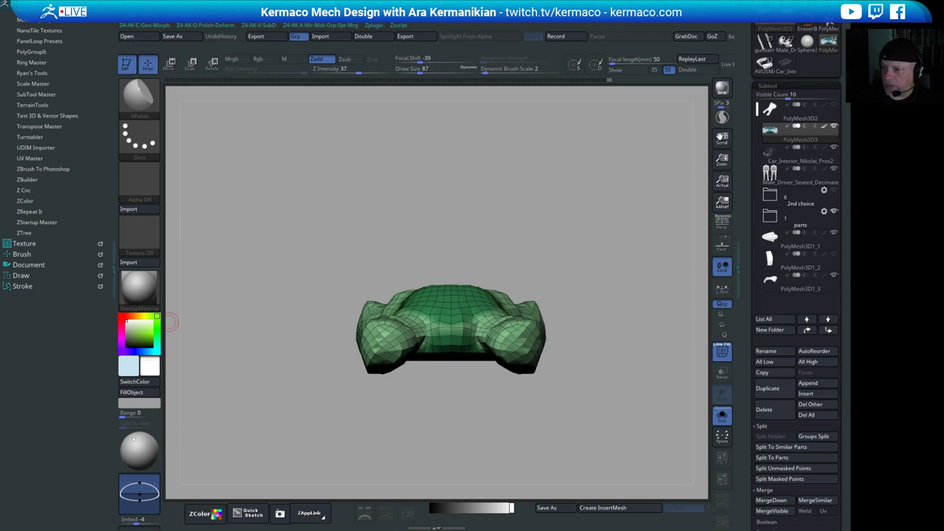
left_click(47, 95)
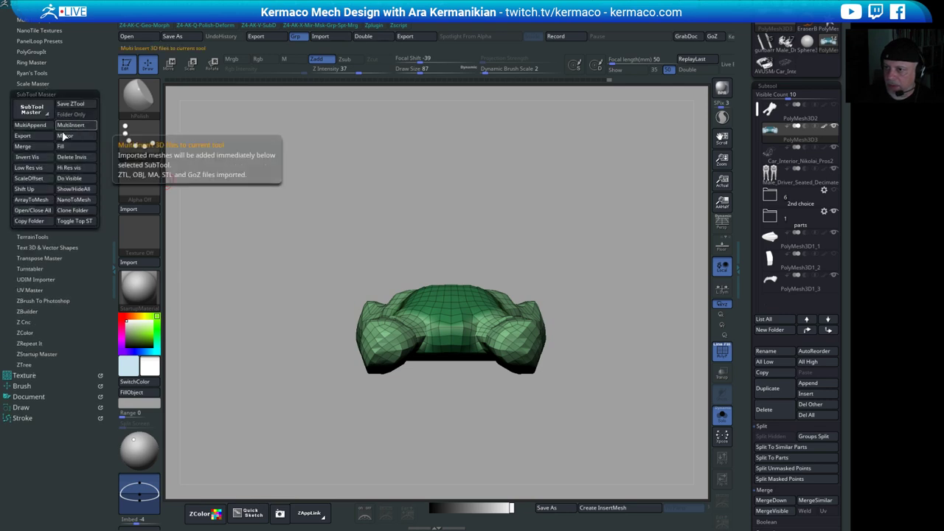
left_click(31, 109)
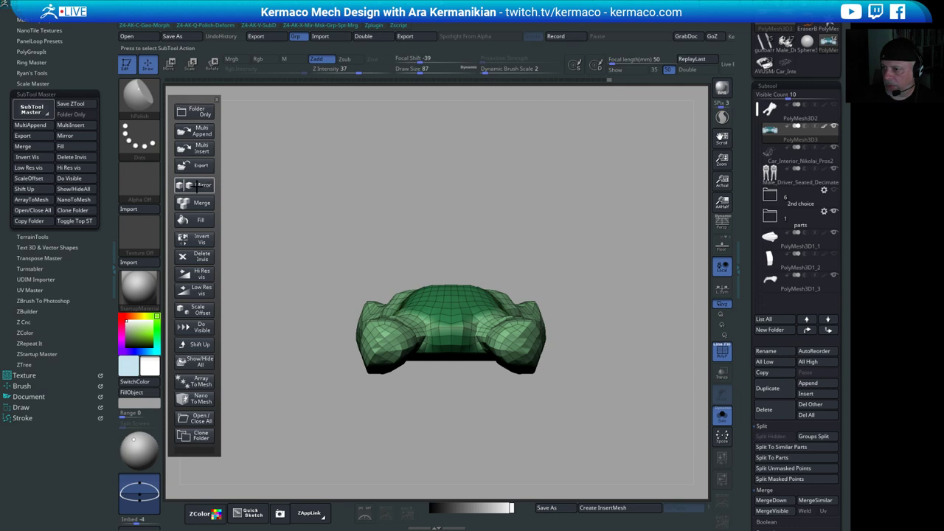
left_click(196, 186)
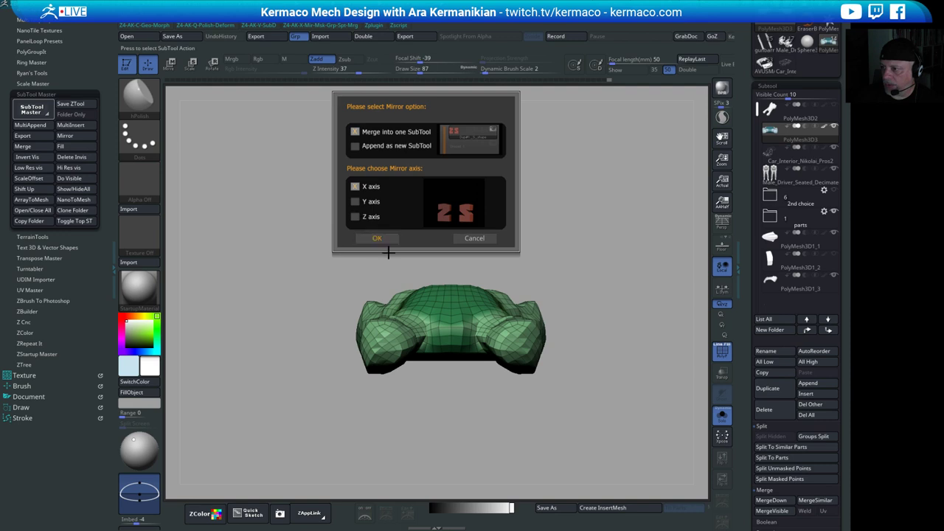
left_click(491, 240)
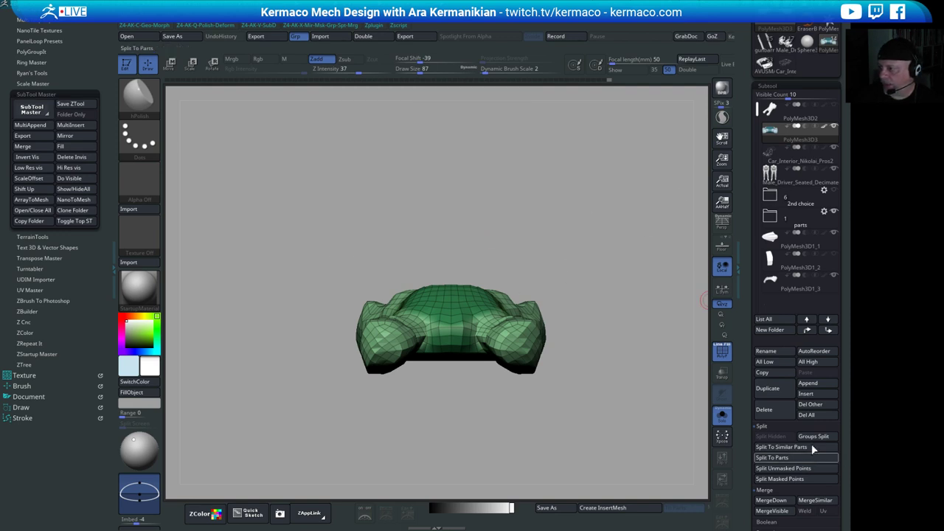
- Duplicate the PolyMesh3D3 body and mirror the copy across the X axis with SubTool Master, merging into one SubTool
left_click(767, 389)
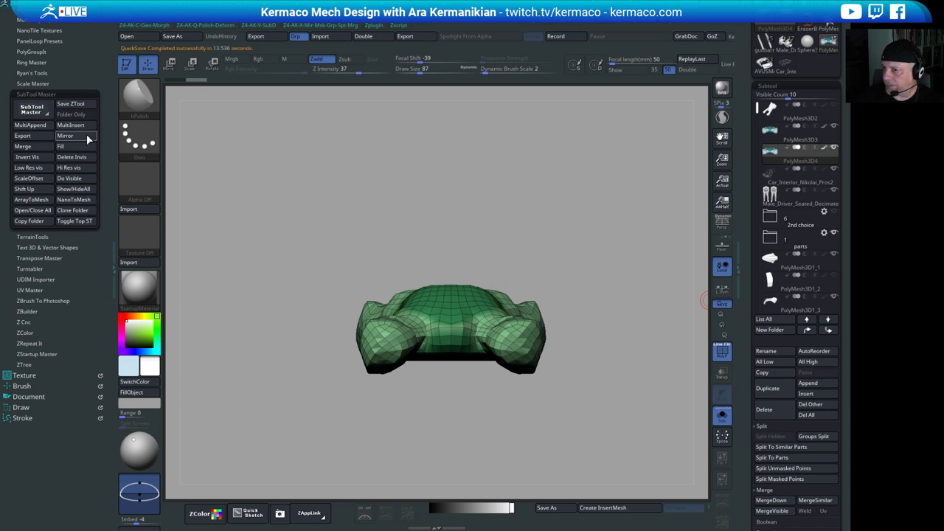
left_click(87, 135)
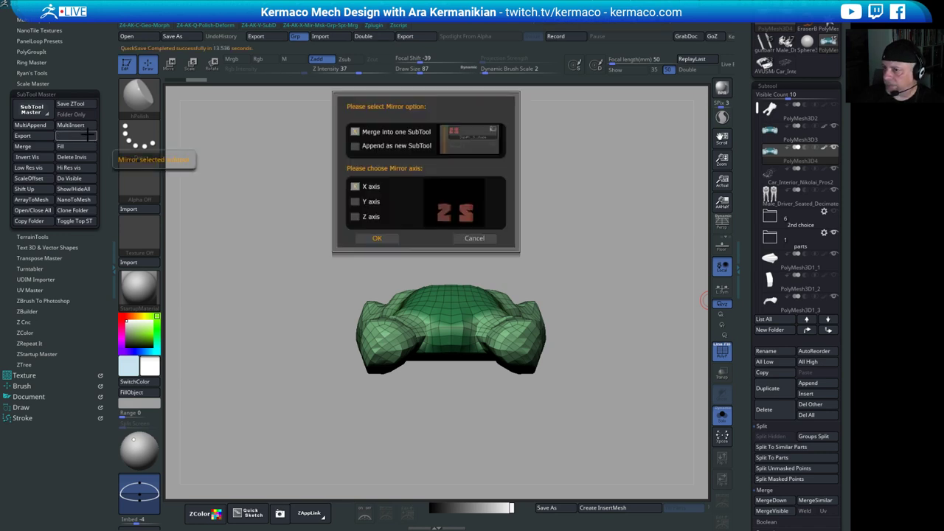
left_click(377, 240)
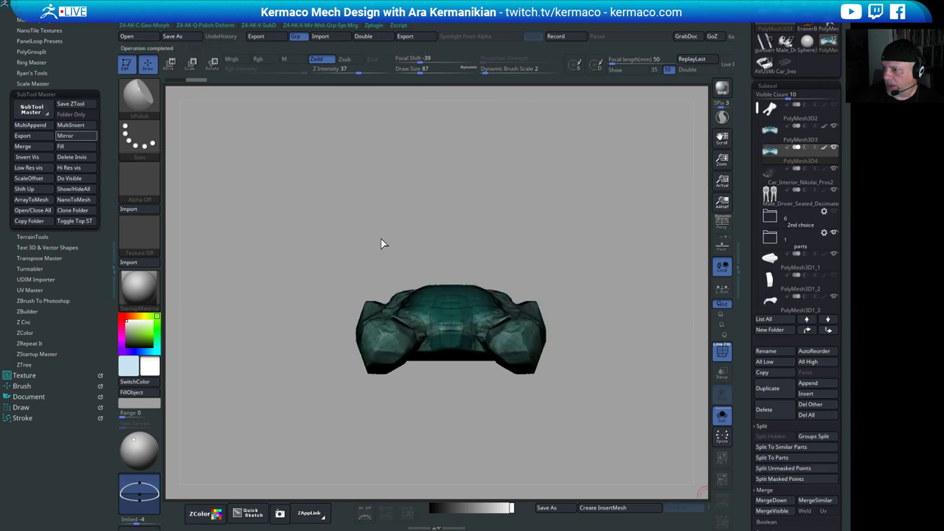
left_click_drag(381, 242, 586, 296)
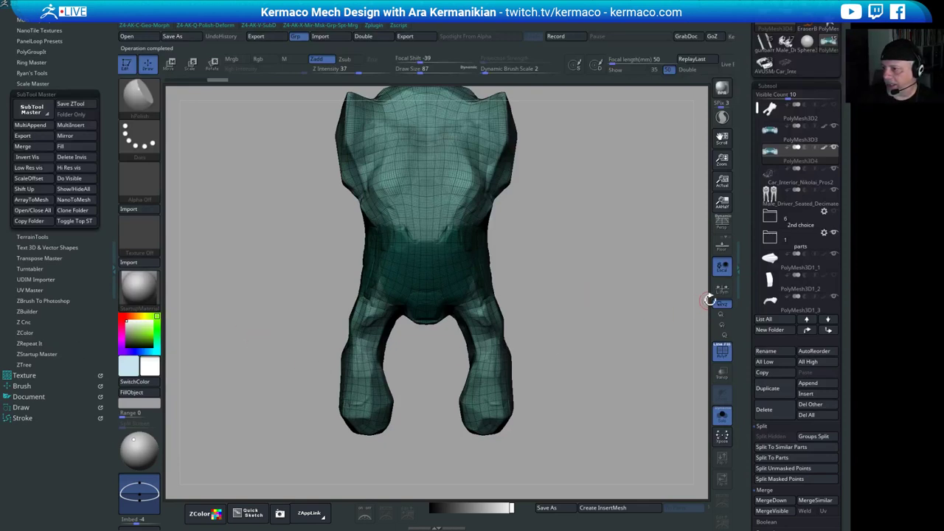
left_click_drag(649, 301, 629, 265, "alt")
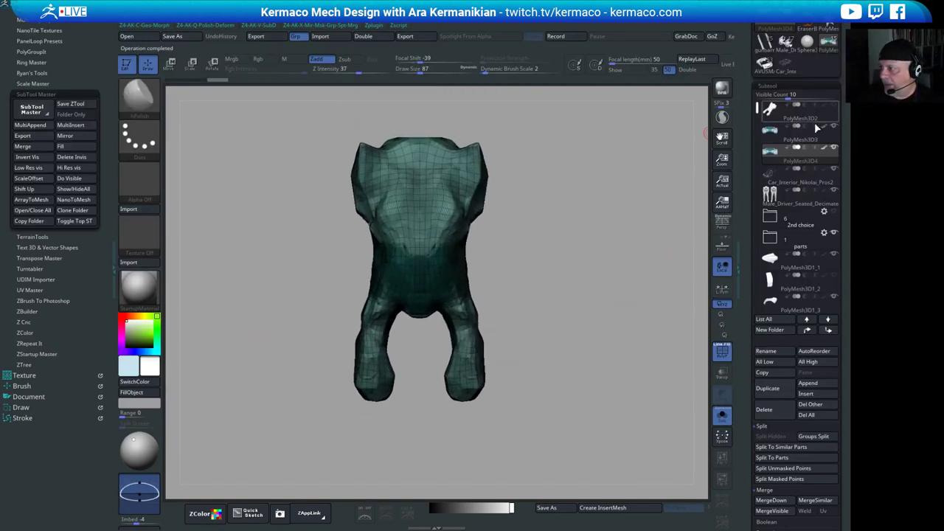
- Rename the original body subtool PolyMesh3D3 as "PolyMesh3D3_BROKEN SYMMETRY"
left_click(818, 140)
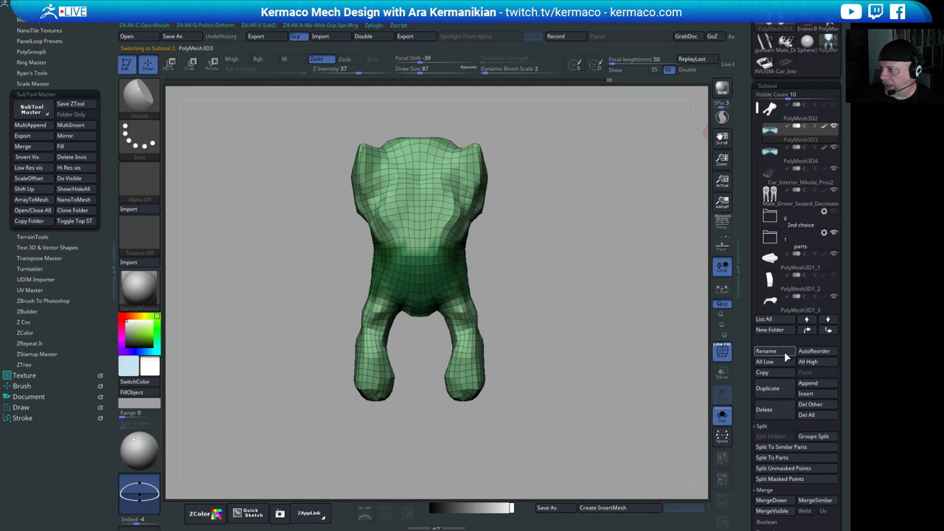
left_click(783, 351)
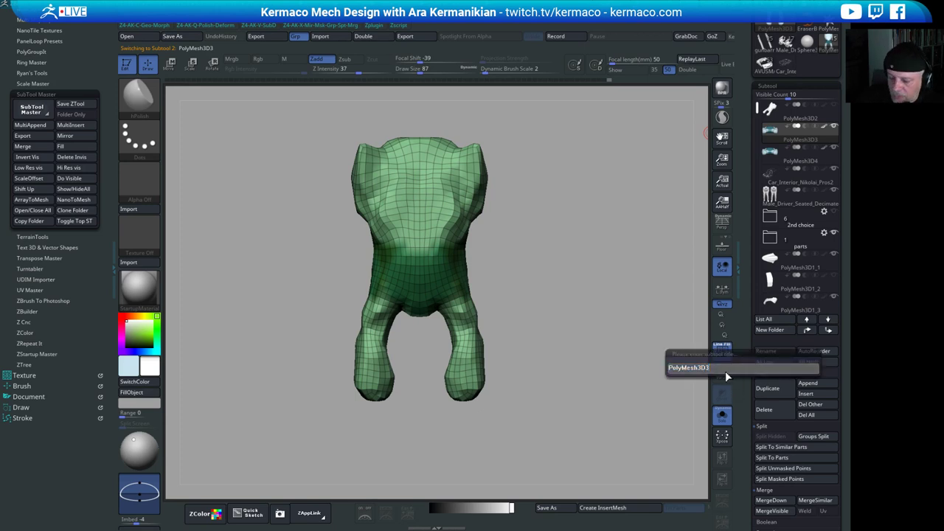
type("_BR")
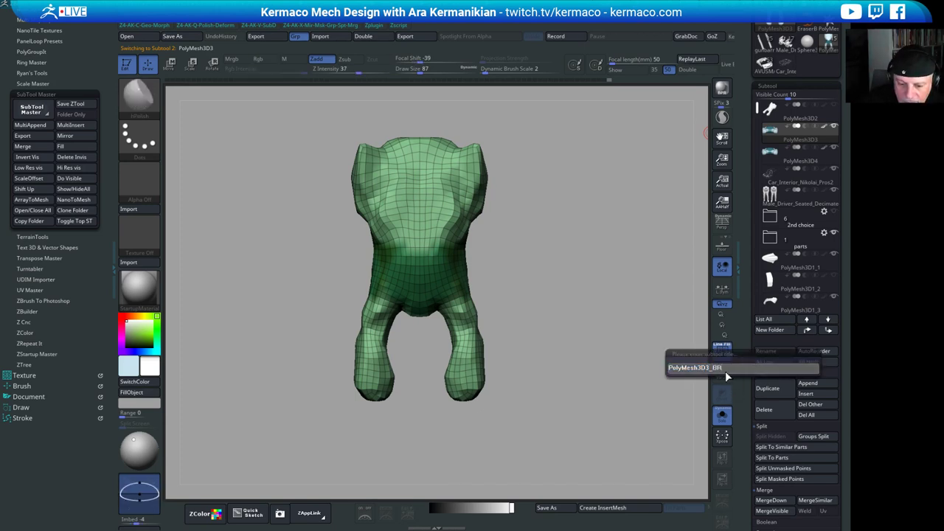
type("OKEN SYMM")
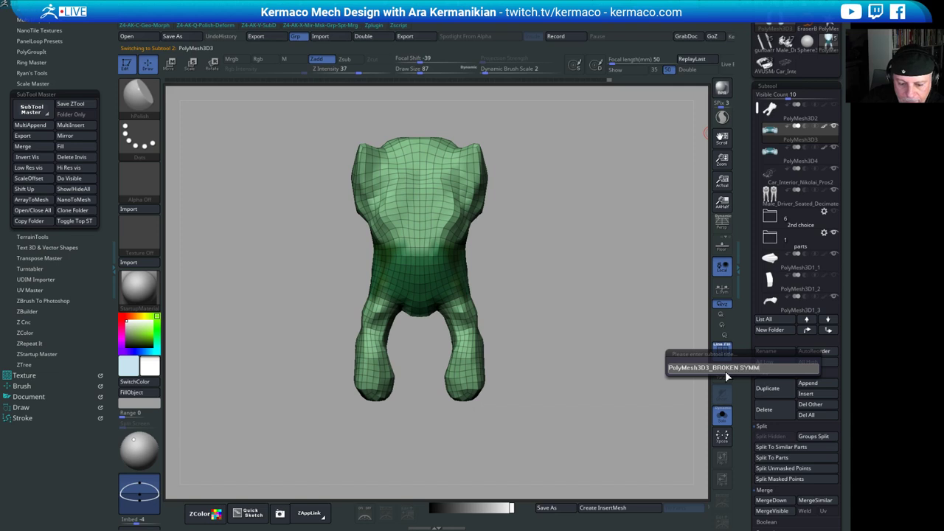
type("ETRY")
key("Return")
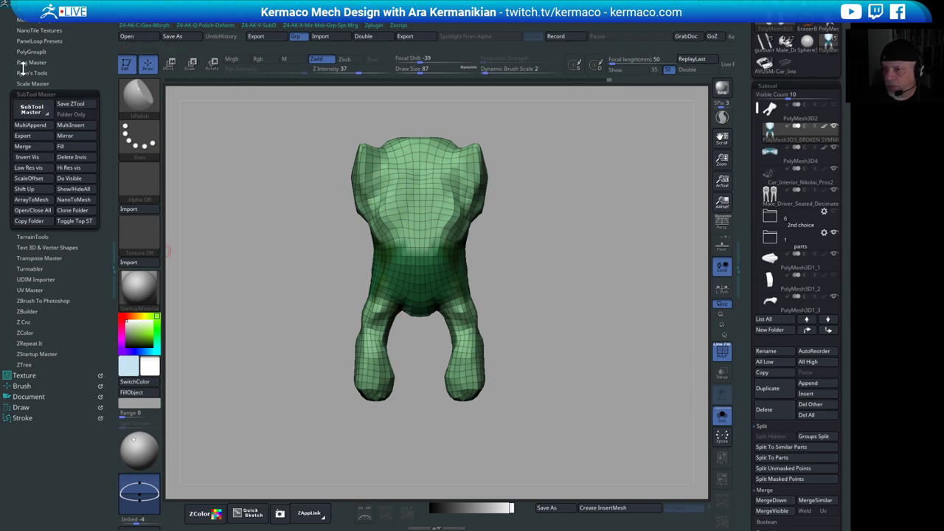
left_click(32, 108)
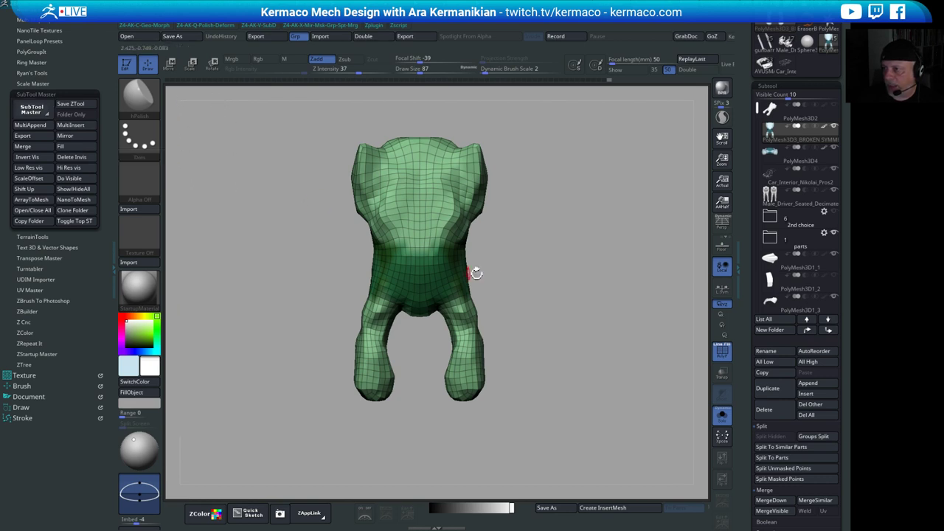
- Select the mirrored body copy, PolyMesh3D4, and try to reconstruct its lower subdivision levels
left_click(807, 168)
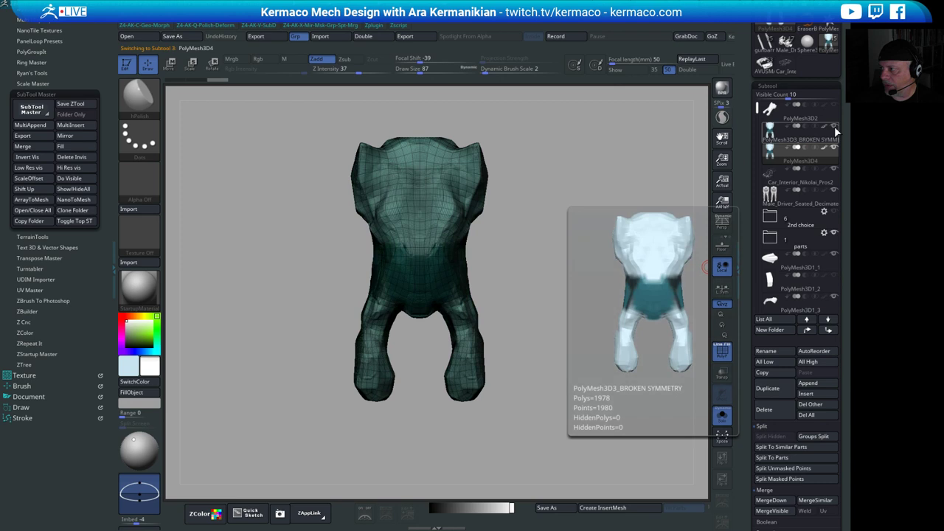
mouse_move(833, 125)
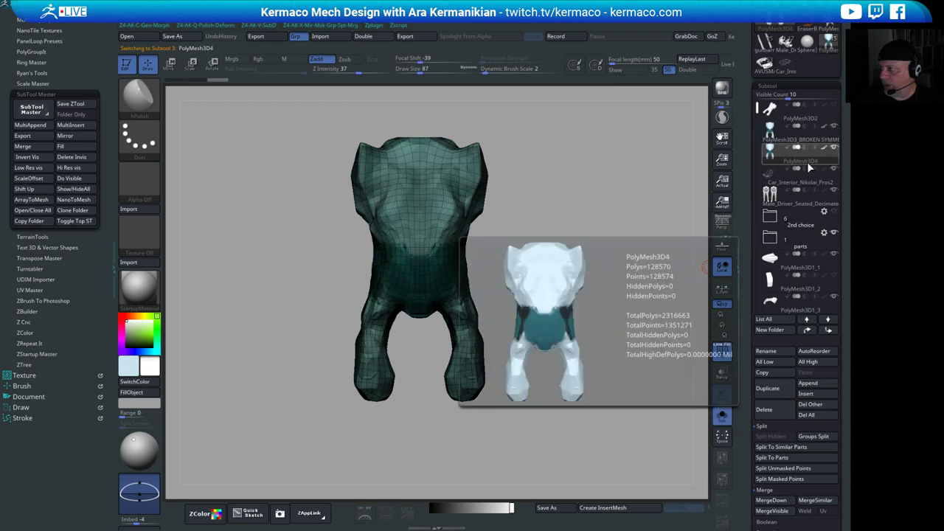
left_click_drag(629, 300, 631, 253)
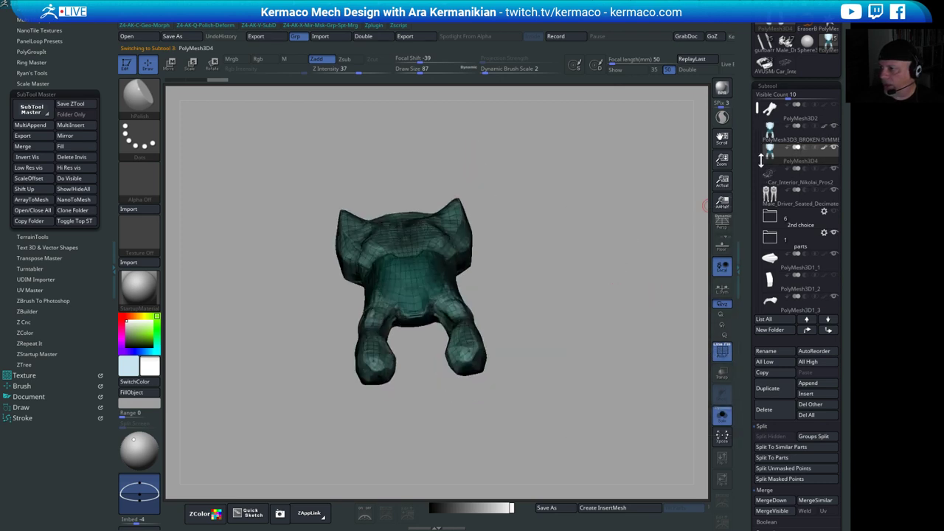
mouse_move(796, 161)
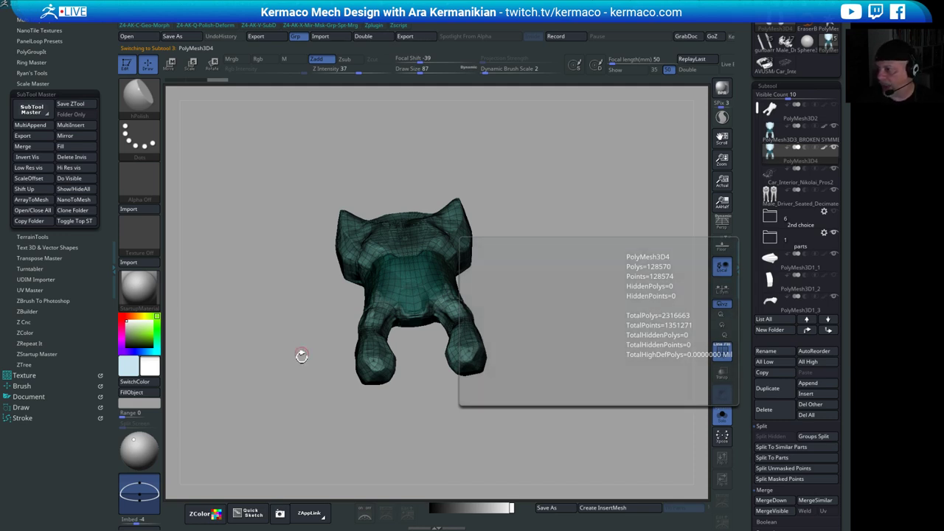
left_click_drag(593, 344, 631, 329)
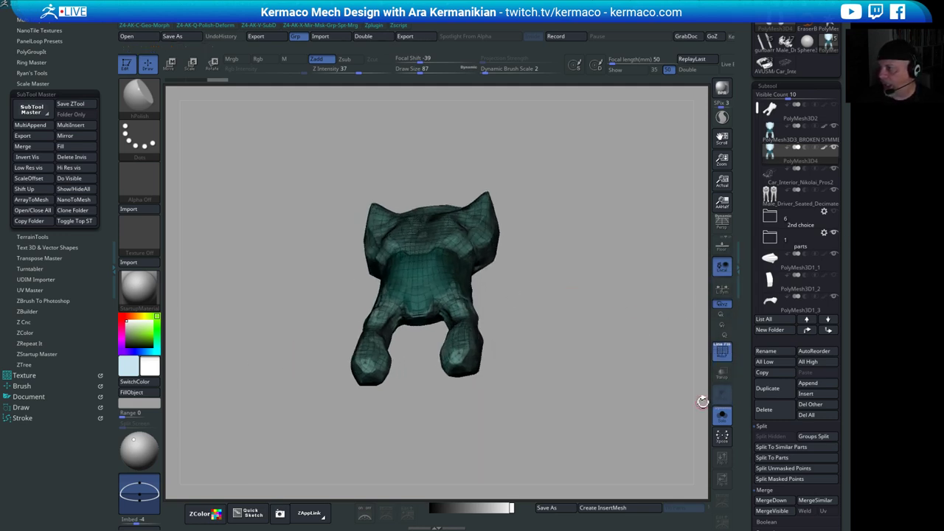
left_click_drag(753, 463, 760, 388)
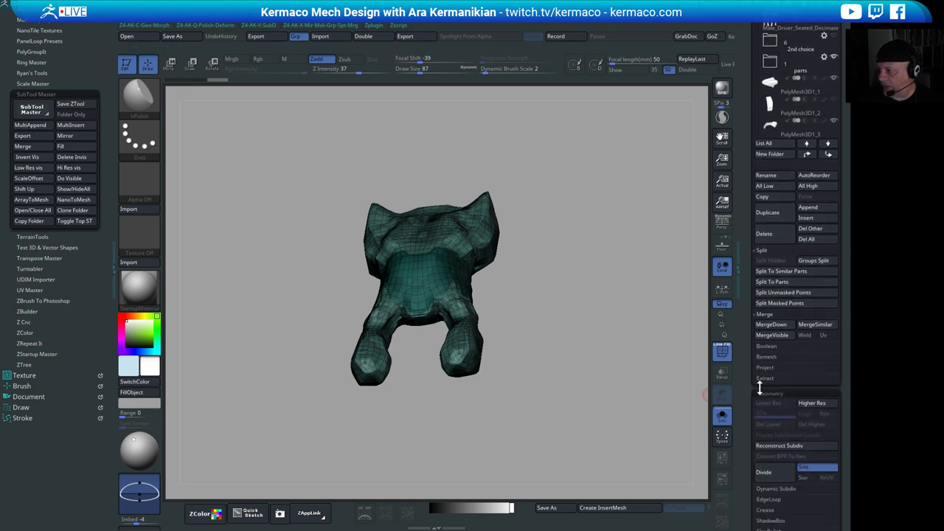
scroll(759, 389, "down", 2)
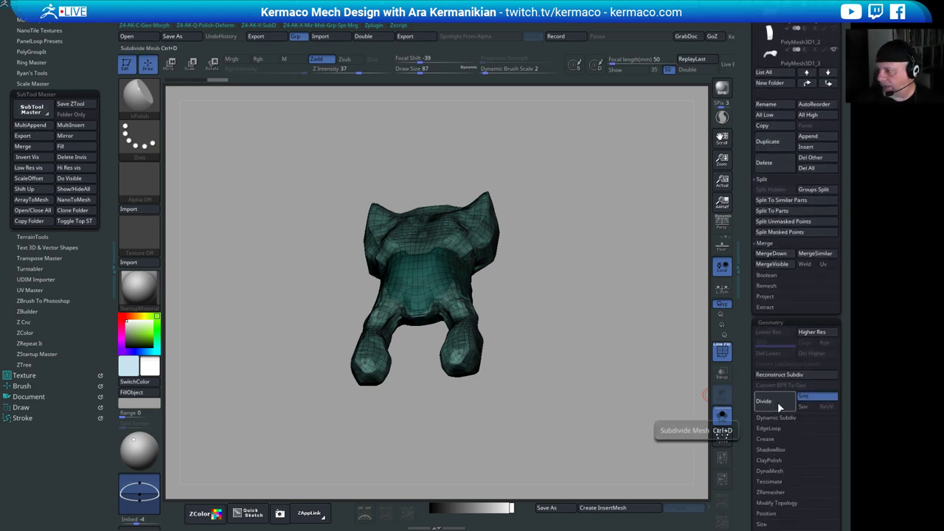
left_click(797, 376)
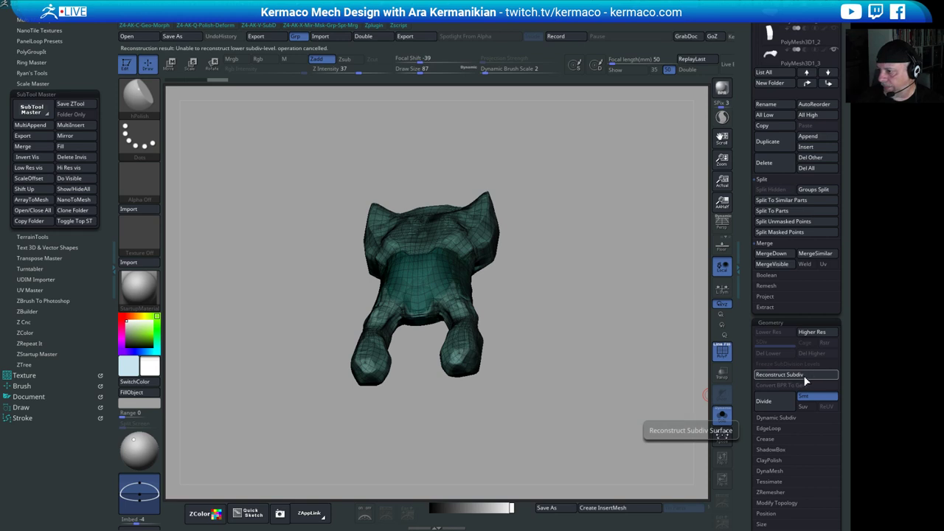
- Compare the mirrored copy with the broken-symmetry original from the front, then return to PolyMesh3D4
left_click_drag(612, 279, 704, 221)
scroll(745, 181, "up", 10)
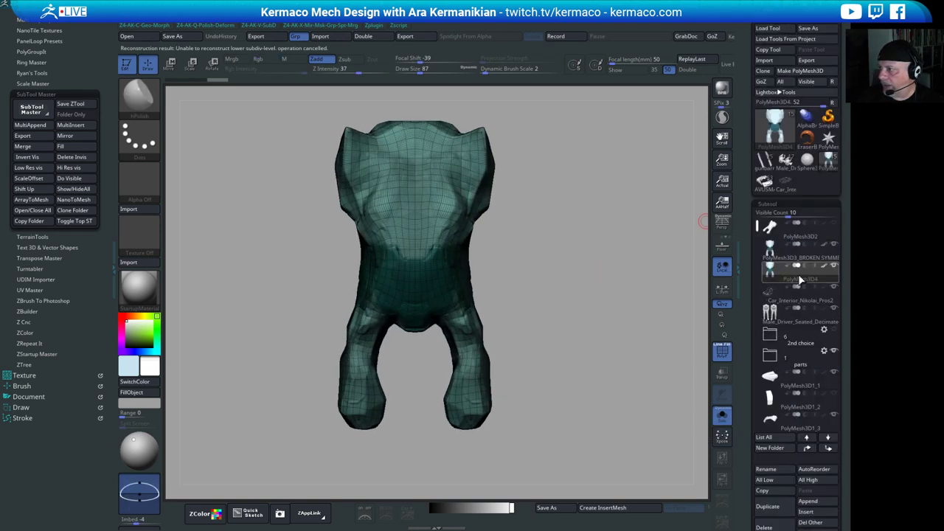
left_click_drag(566, 364, 689, 289)
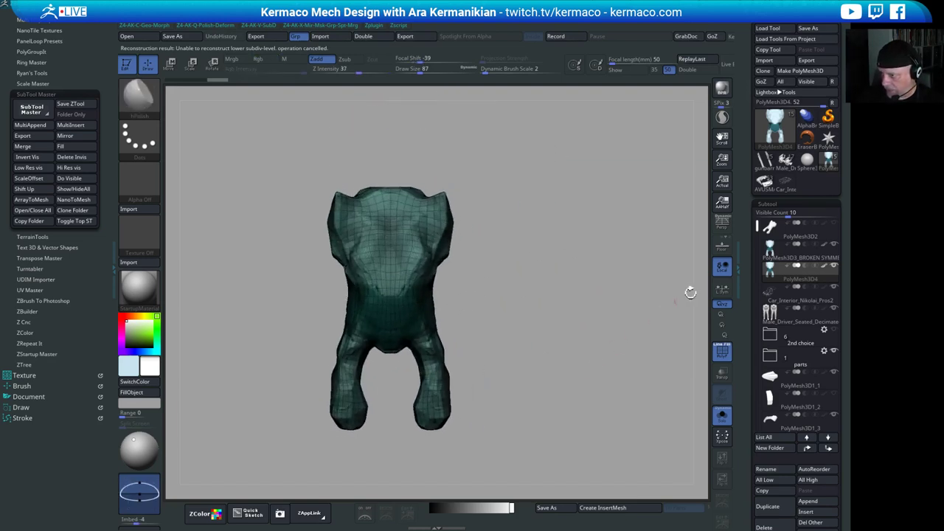
key("Up")
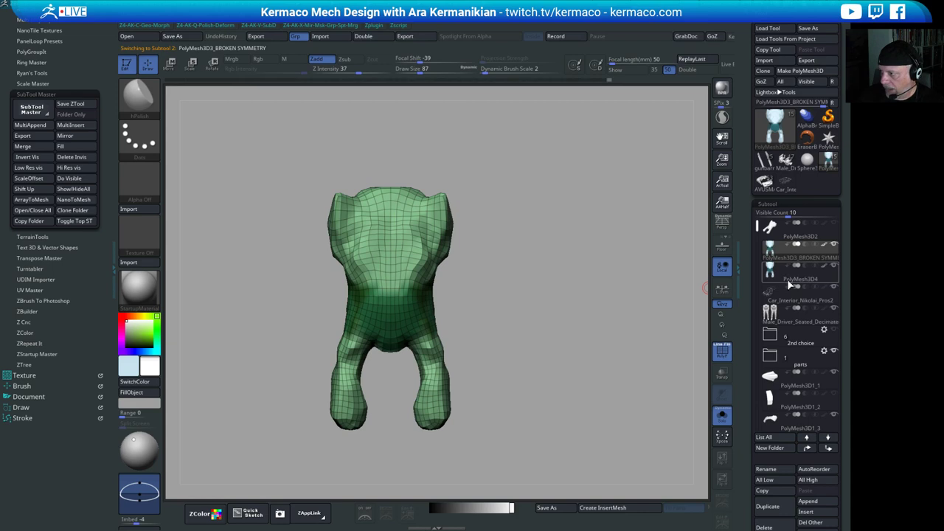
left_click(800, 279)
left_click_drag(595, 327, 606, 288)
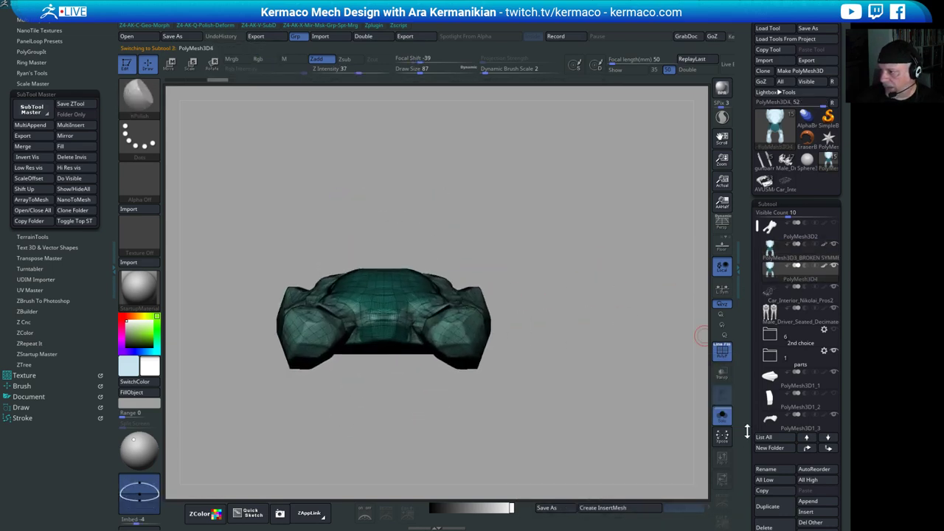
- Examine the PolyMesh3D4 wireframe up close and retry Reconstruct Subdiv on it
left_click_drag(746, 431, 742, 356)
left_click_drag(589, 332, 646, 316)
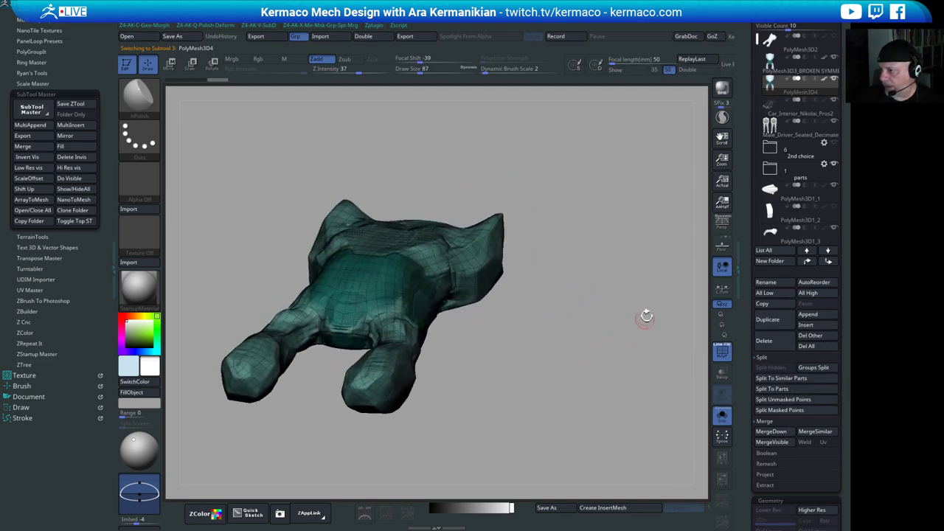
left_click_drag(514, 360, 547, 348, "alt")
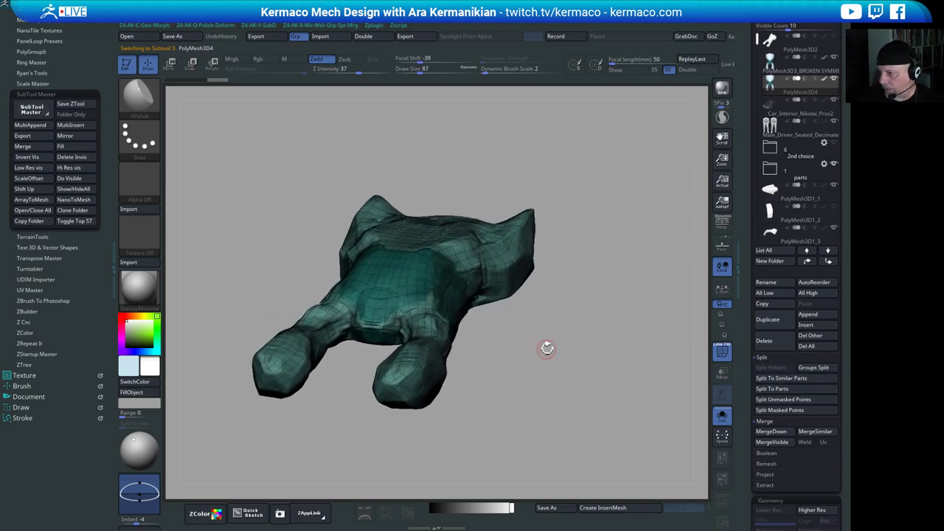
scroll(753, 483, "down", 4)
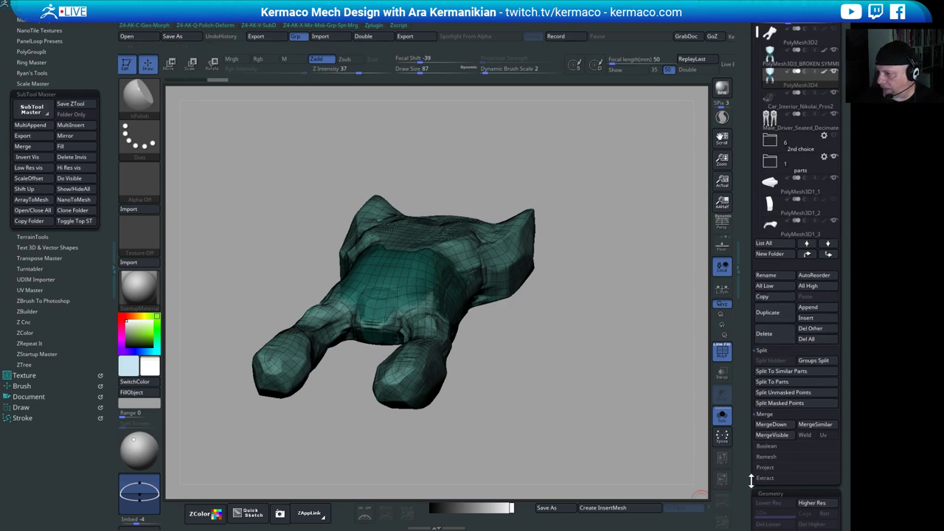
left_click(727, 354)
left_click(727, 355)
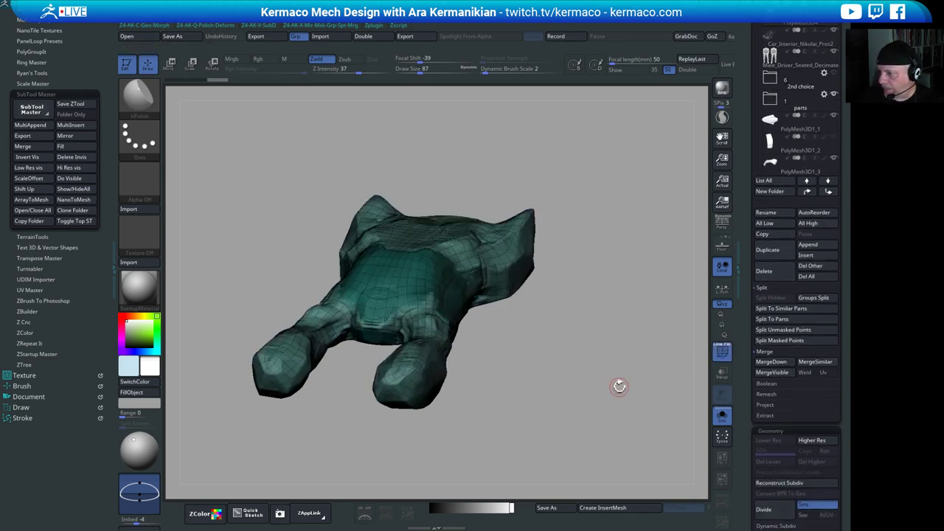
mouse_move(632, 387)
left_mouse_down("alt")
mouse_move(643, 373)
mouse_move(640, 391)
left_mouse_up("alt")
left_click_drag(419, 335, 293, 389, "alt")
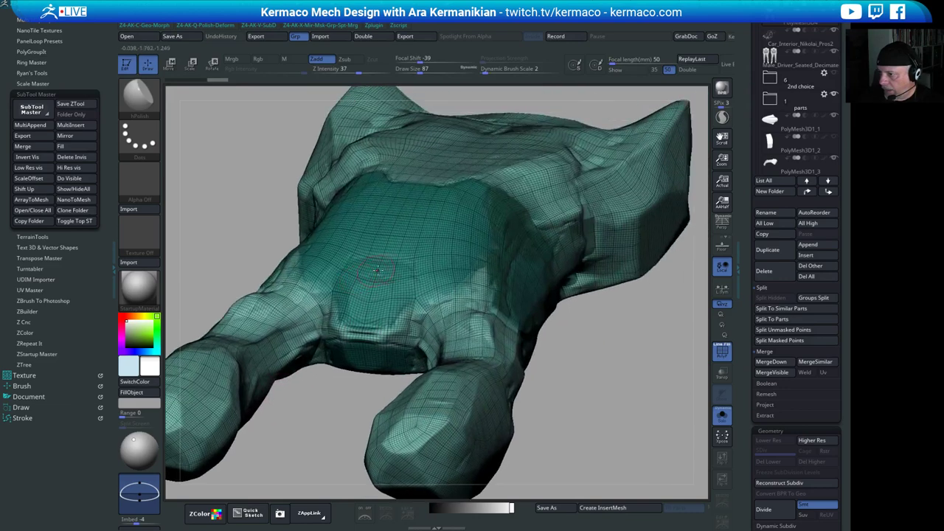
left_click_drag(632, 410, 696, 391)
left_click_drag(752, 437, 751, 327)
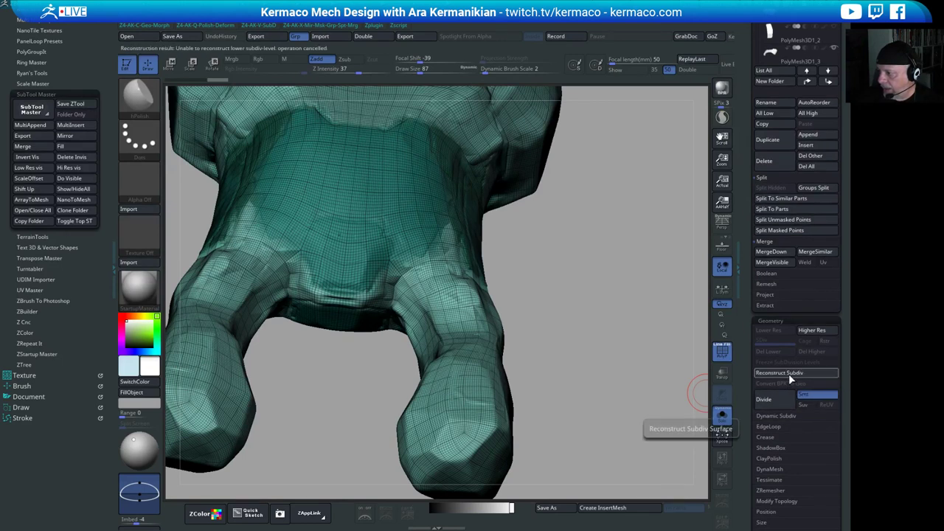
left_click(795, 372)
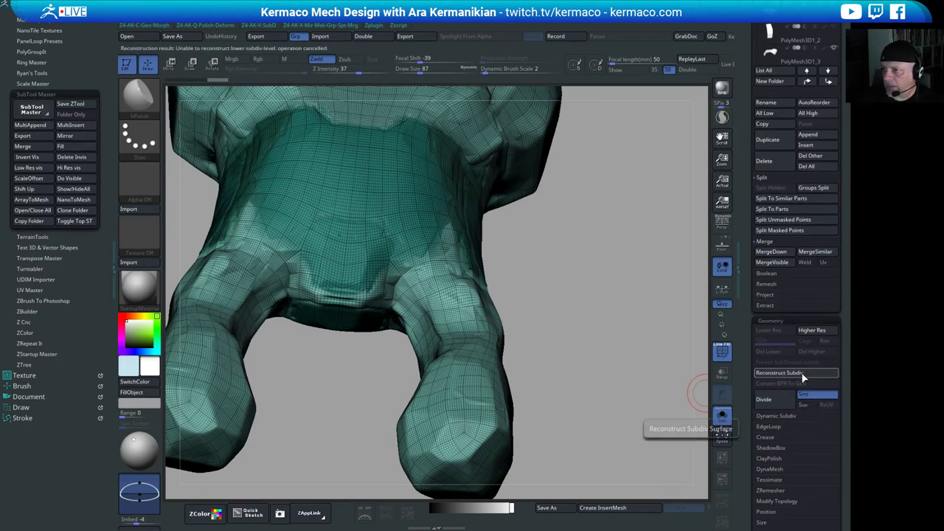
mouse_move(632, 415)
left_mouse_down()
mouse_move(600, 371)
mouse_move(603, 388)
mouse_move(596, 331)
mouse_move(579, 329)
mouse_move(592, 390)
mouse_move(637, 432)
mouse_move(640, 424)
left_mouse_up()
left_click_drag(429, 211, 466, 250, "shift")
key("ctrl+z")
- Inspect the mirrored body's topology from the front and lower angles, and turn off the polyframe display
left_click_drag(635, 339, 671, 291)
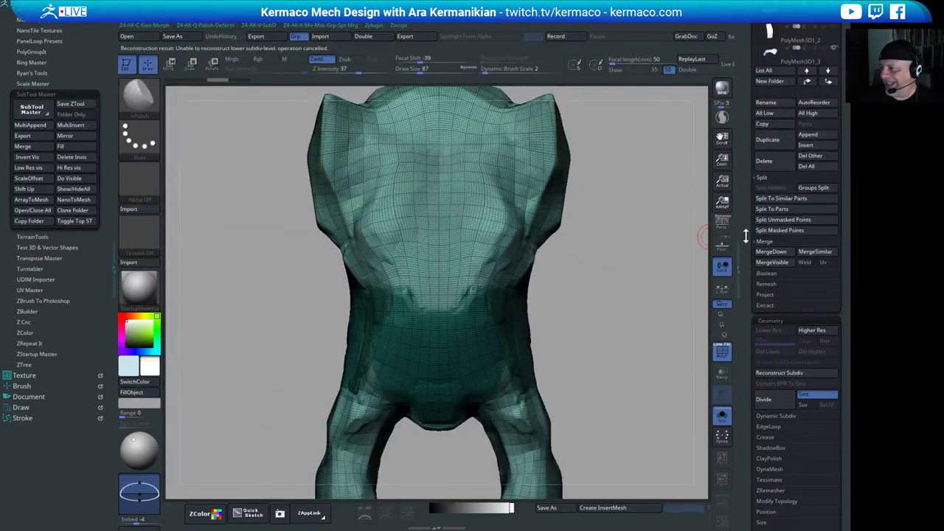
scroll(782, 221, "up", 8)
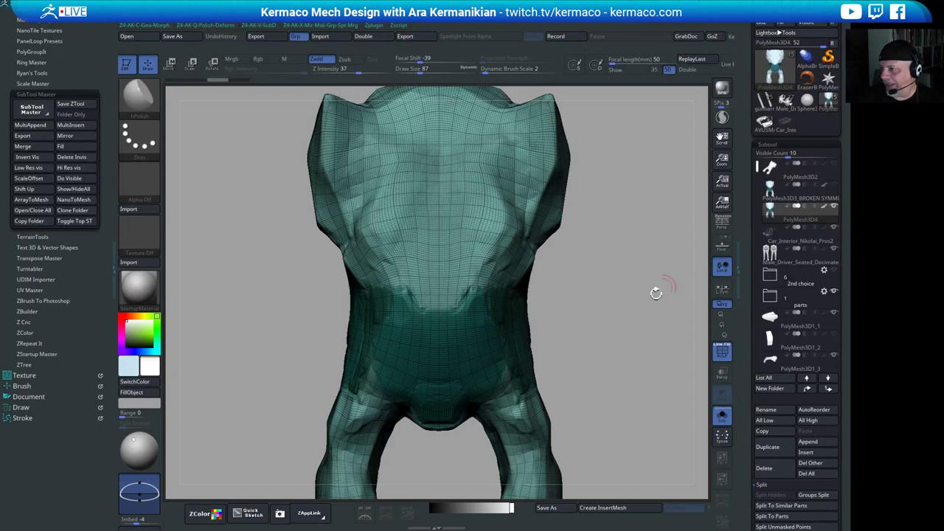
left_click_drag(637, 291, 633, 286)
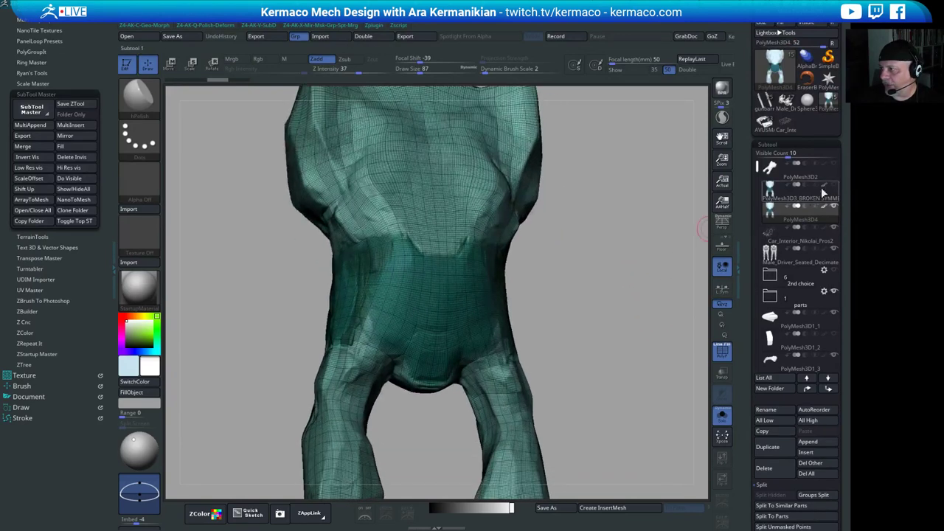
mouse_move(689, 267)
left_mouse_down()
mouse_move(593, 297)
mouse_move(600, 316)
mouse_move(664, 346)
left_mouse_up()
left_click(722, 353)
left_click(722, 354)
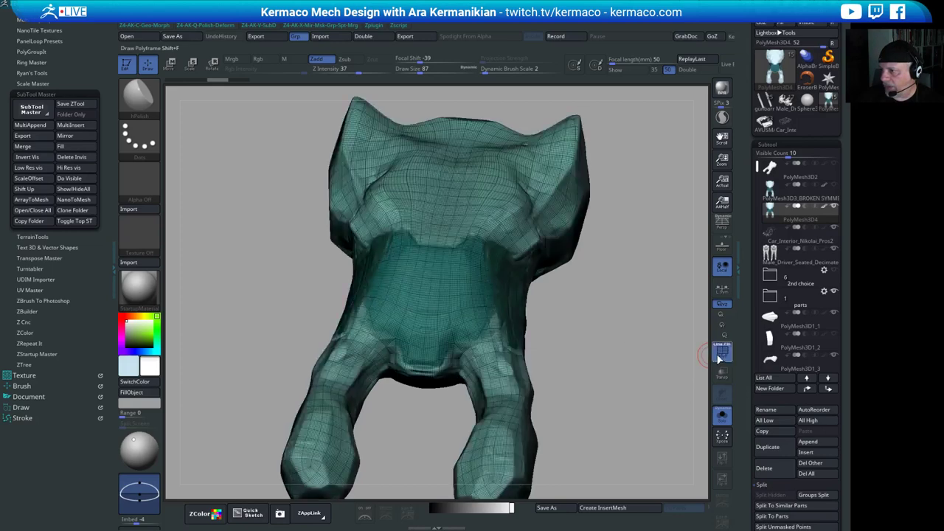
left_click(726, 359)
left_click_drag(647, 359, 601, 339)
- View the broken-symmetry body and the car interior subtool in turn, and reselect the mirrored body, PolyMesh3D4
left_click(799, 190)
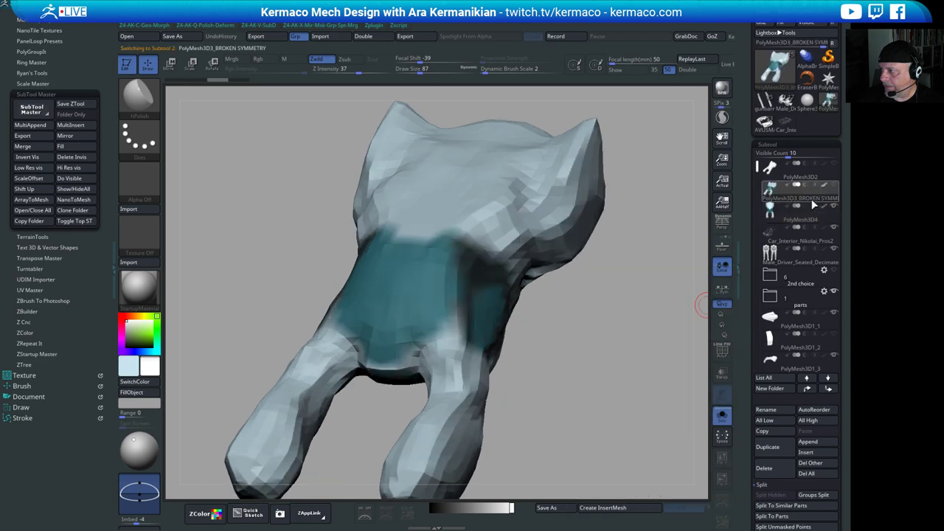
left_click(802, 241)
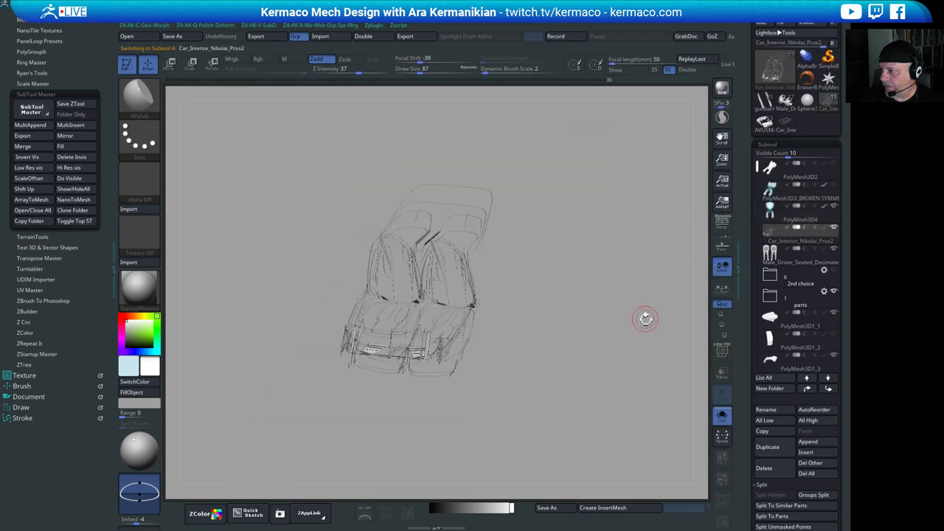
left_click(808, 219)
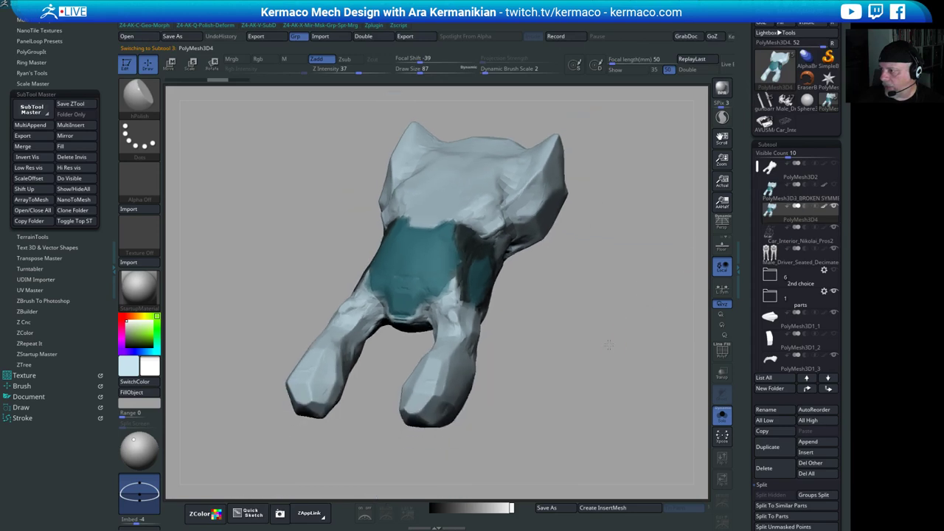
mouse_move(609, 345)
left_mouse_down("shift")
mouse_move(598, 307)
mouse_move(547, 352)
mouse_move(585, 336)
mouse_move(591, 352)
left_mouse_up("shift")
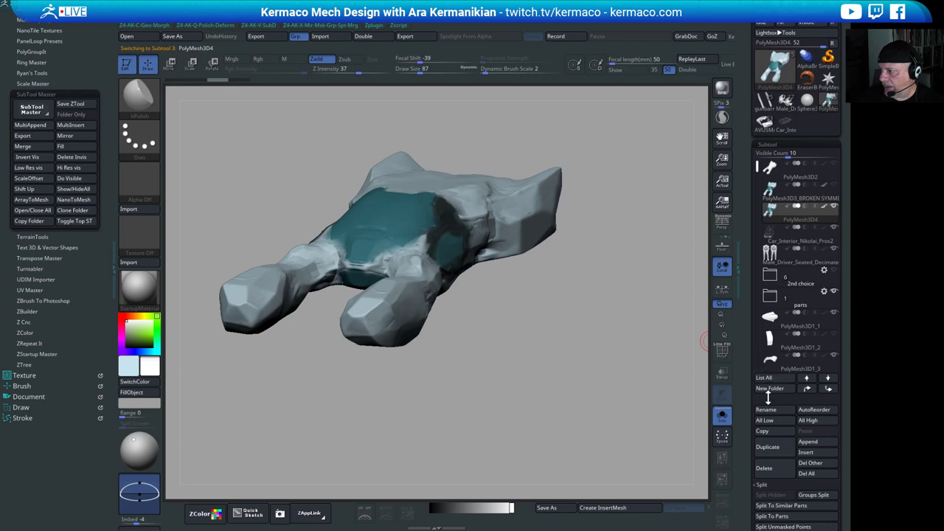
scroll(797, 332, "down", 5)
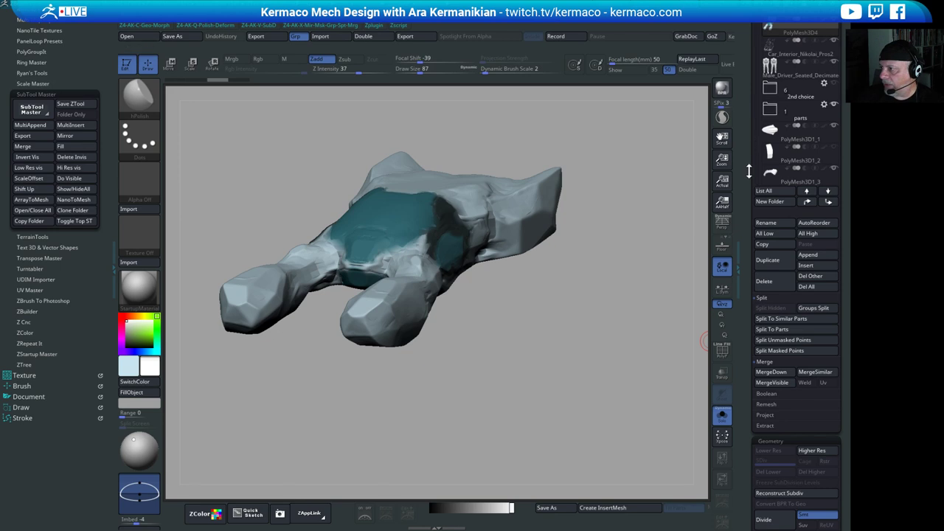
scroll(796, 171, "up", 5)
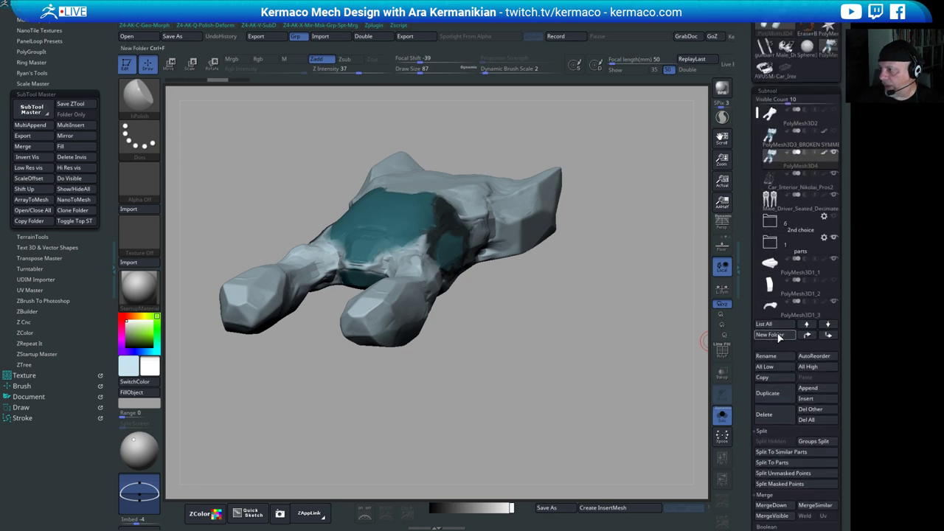
- Create a new subtool folder named BODY for the mirrored body, PolyMesh3D4
left_click(769, 334)
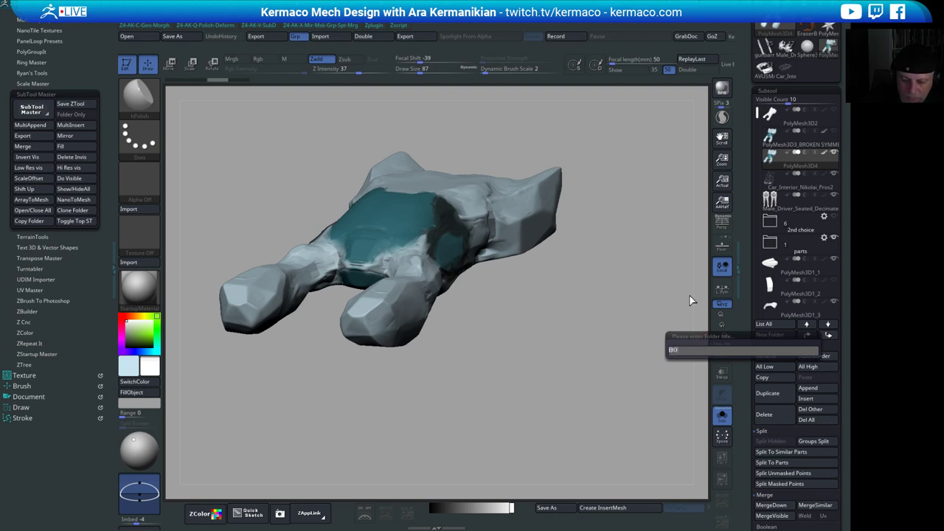
type("BODY")
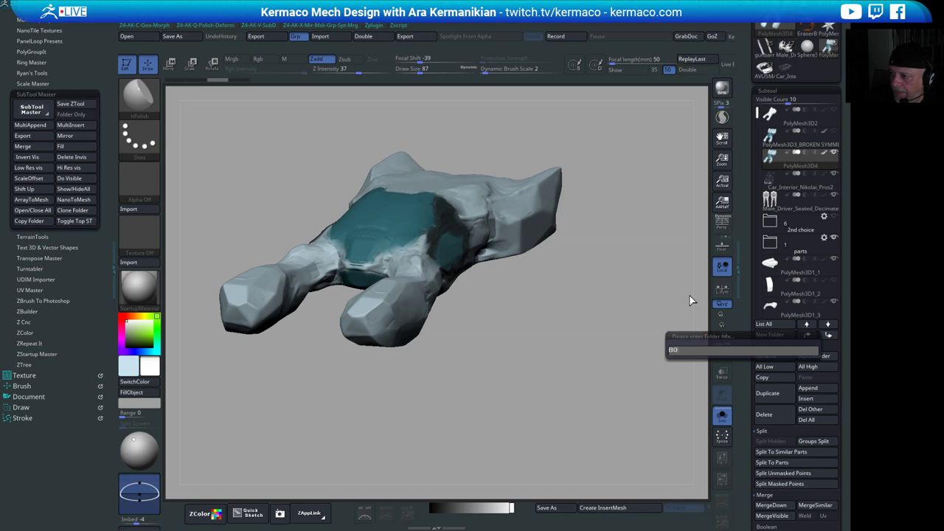
key("Return")
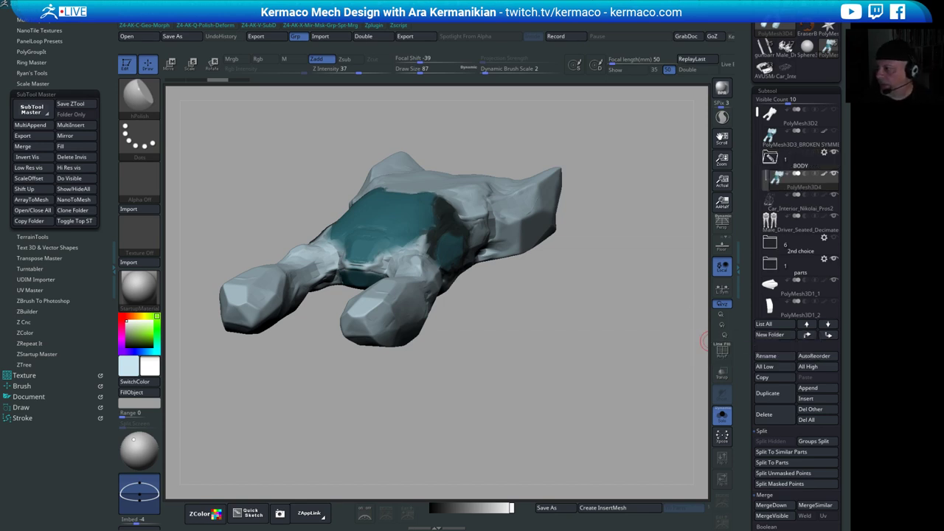
- Set up a low-resolution PolyMesh3D4 alongside a detailed PolyMesh3D5 copy in the BODY folder, and compare the two meshes
mouse_move(815, 187)
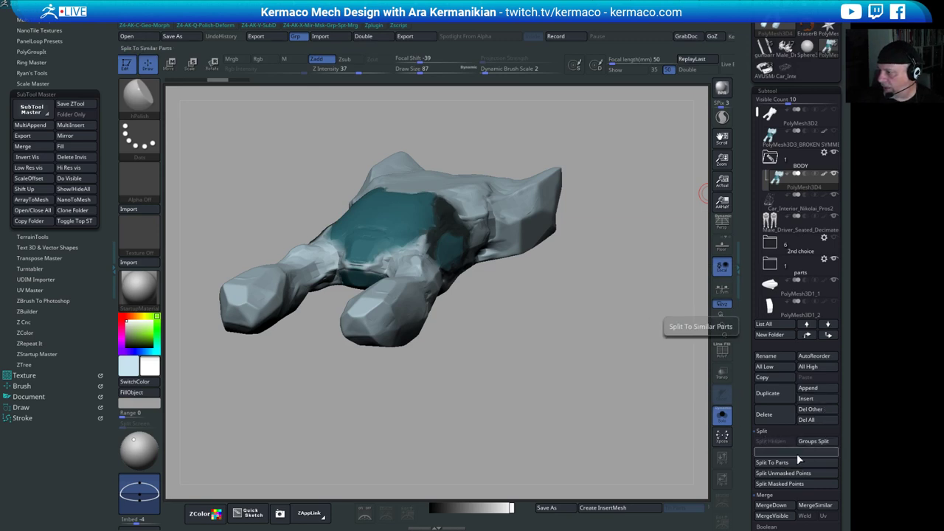
left_click(795, 452)
left_click(685, 474)
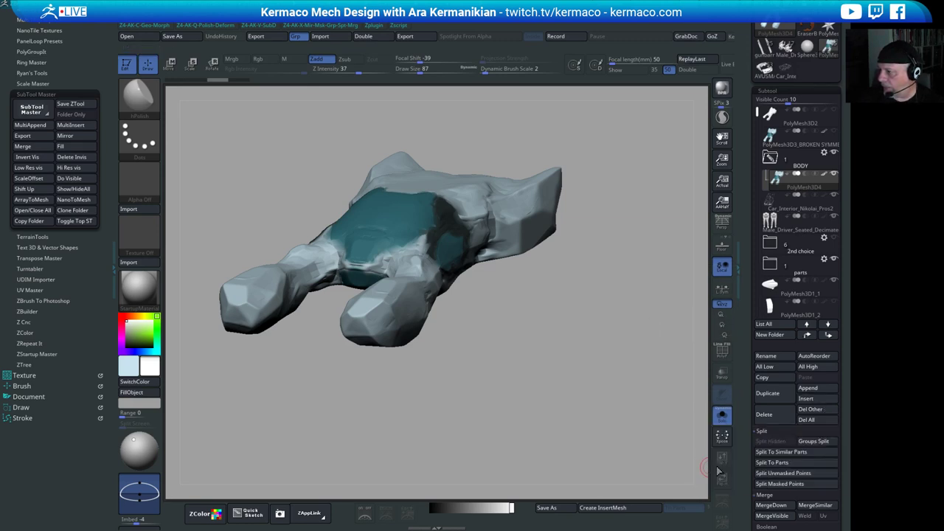
left_click(789, 458)
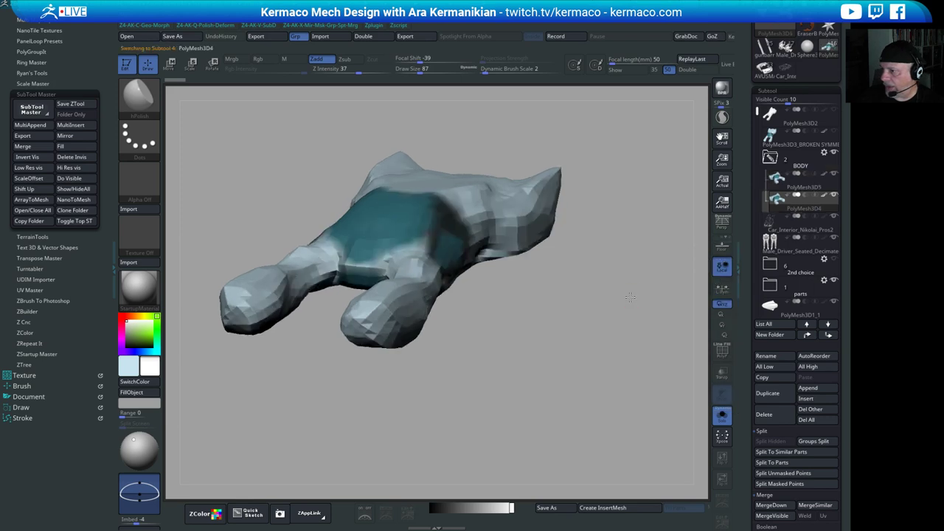
left_click(797, 211)
left_click(802, 190)
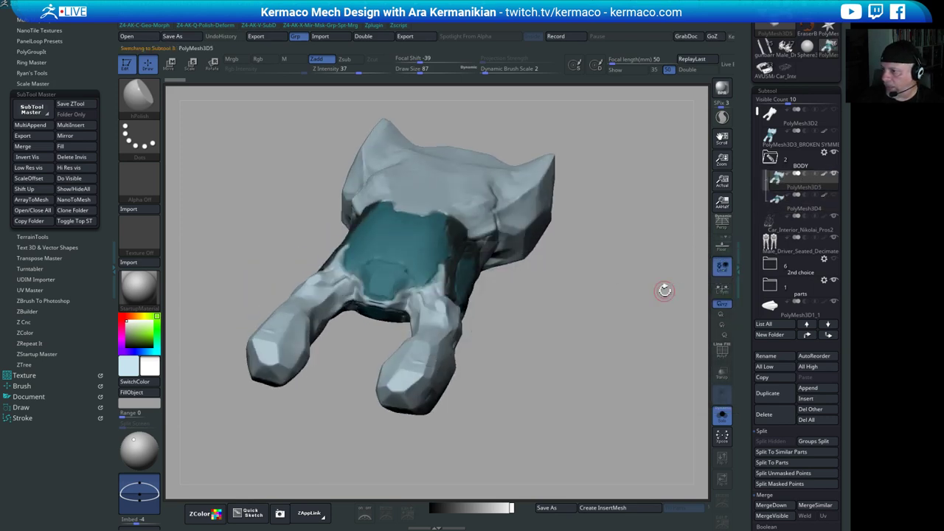
left_click_drag(632, 290, 624, 318, "alt")
- Divide the low-resolution PolyMesh3D4 up to subdivision level 4 and check its smoothed form
left_click(811, 205)
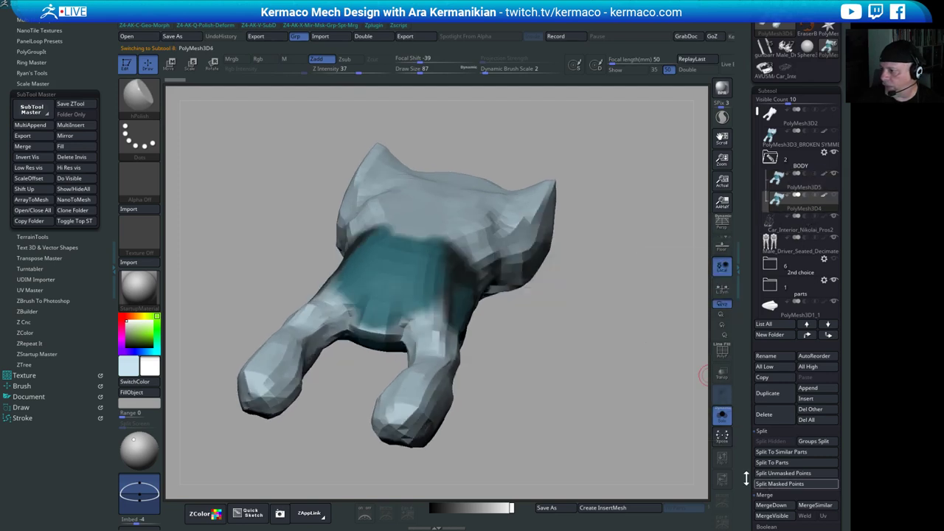
left_click_drag(747, 460, 756, 381)
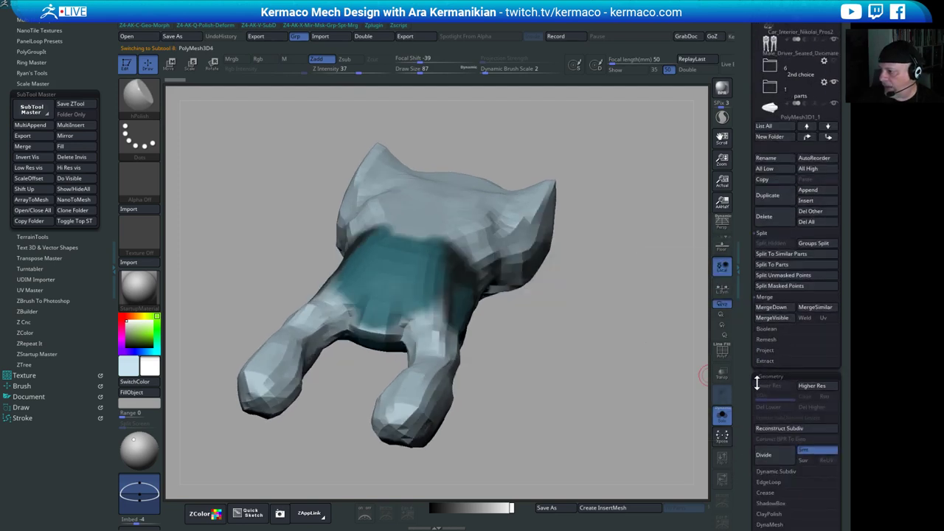
left_click(774, 454)
left_click(774, 454)
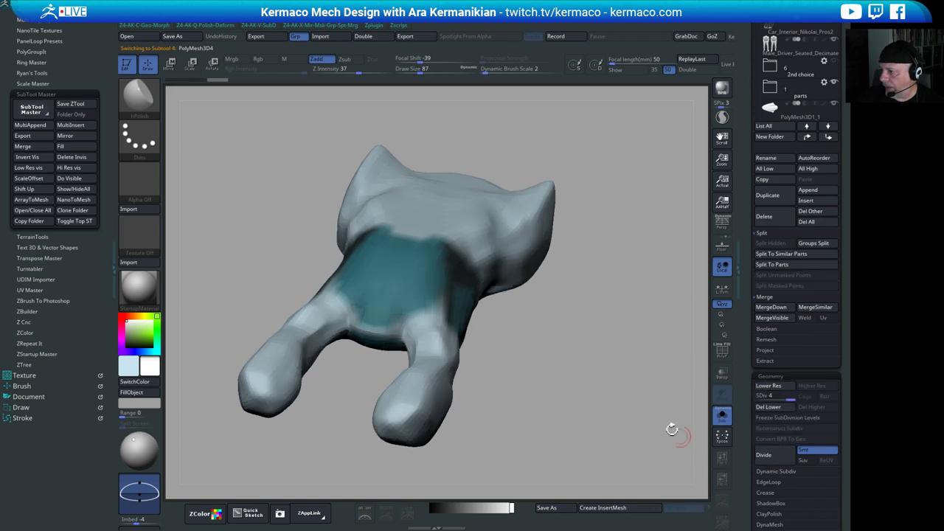
left_click_drag(674, 432, 426, 292)
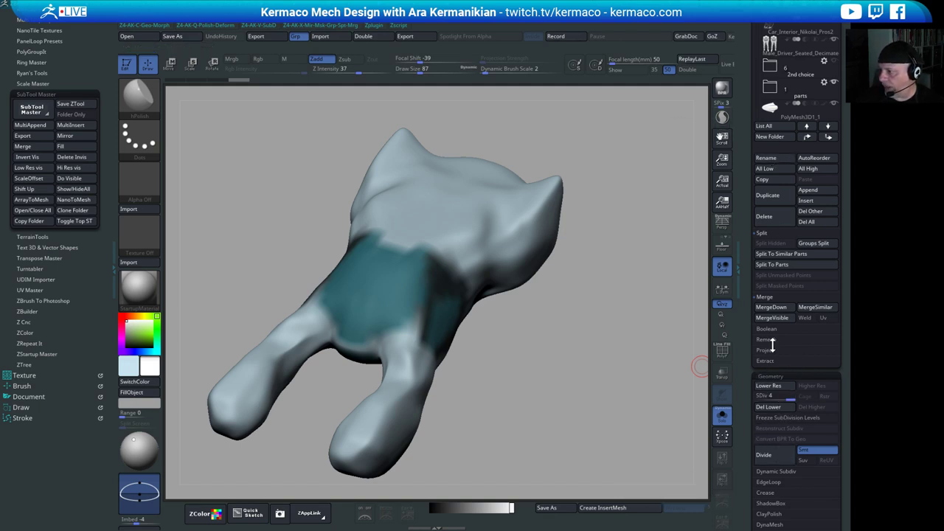
- Leave only the BODY folder's subtools visible and inspect the detailed PolyMesh3D5
scroll(804, 184, "up", 5)
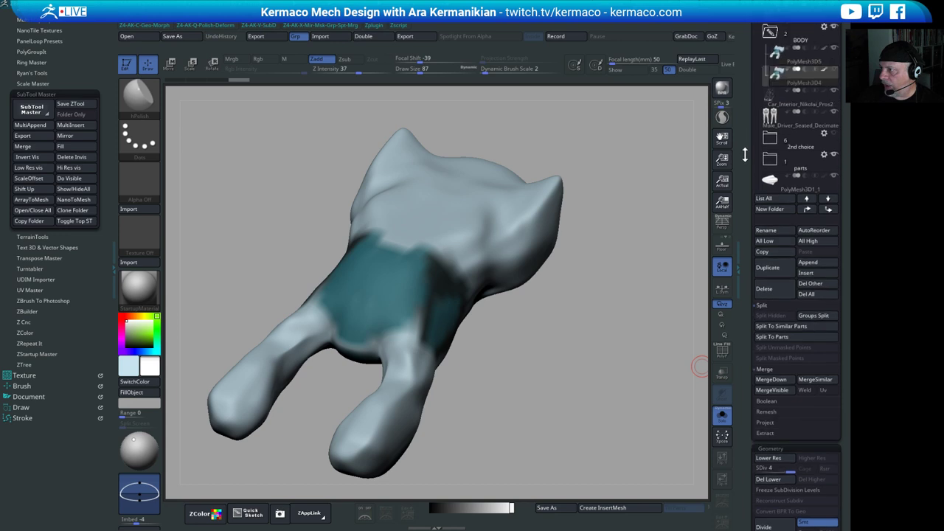
key("shift")
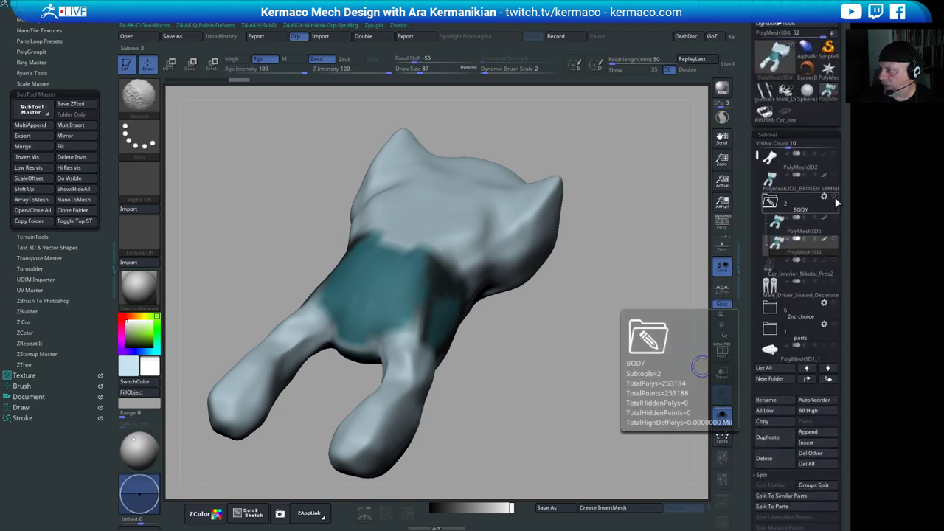
left_click(832, 220)
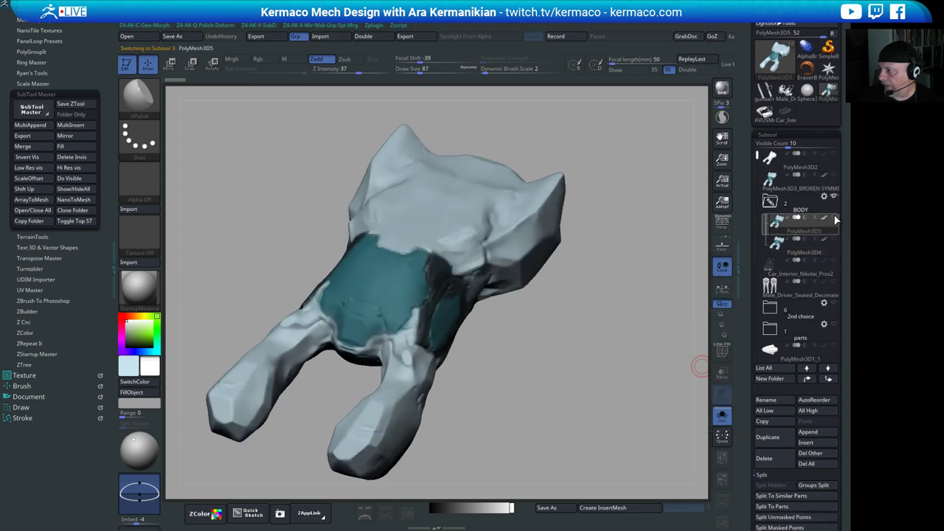
left_click_drag(597, 348, 596, 323)
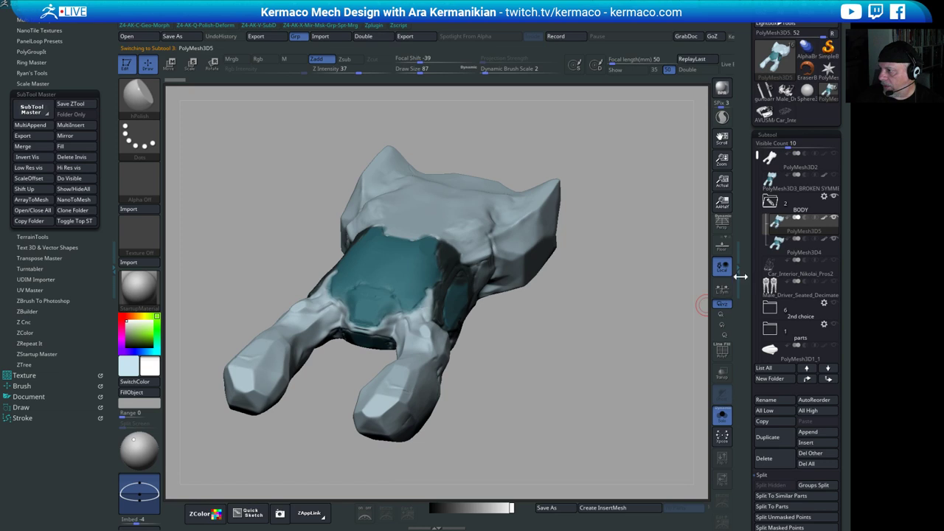
- Project the detail of PolyMesh3D5 onto PolyMesh3D4 with ProjectAll, and check the result at its lowest and highest subdivision levels
left_click(797, 254)
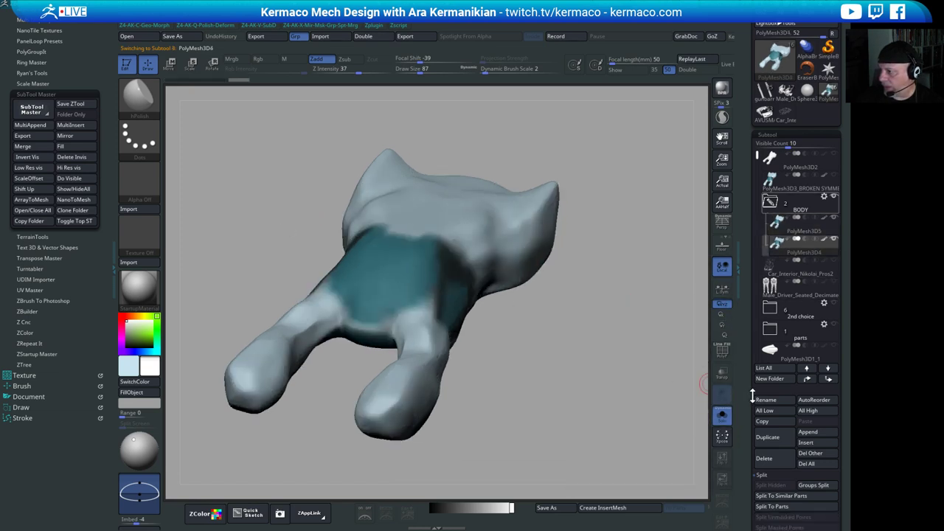
scroll(752, 397, "down", 5)
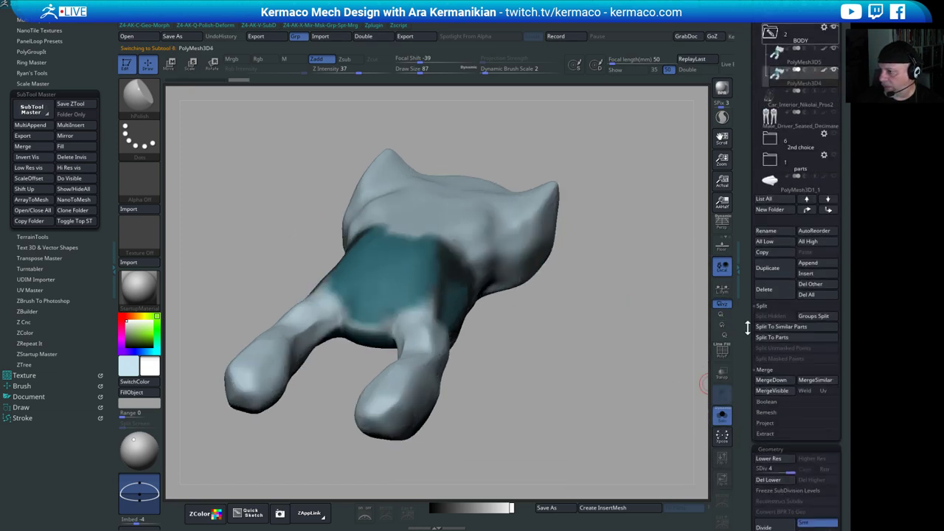
left_click(766, 418)
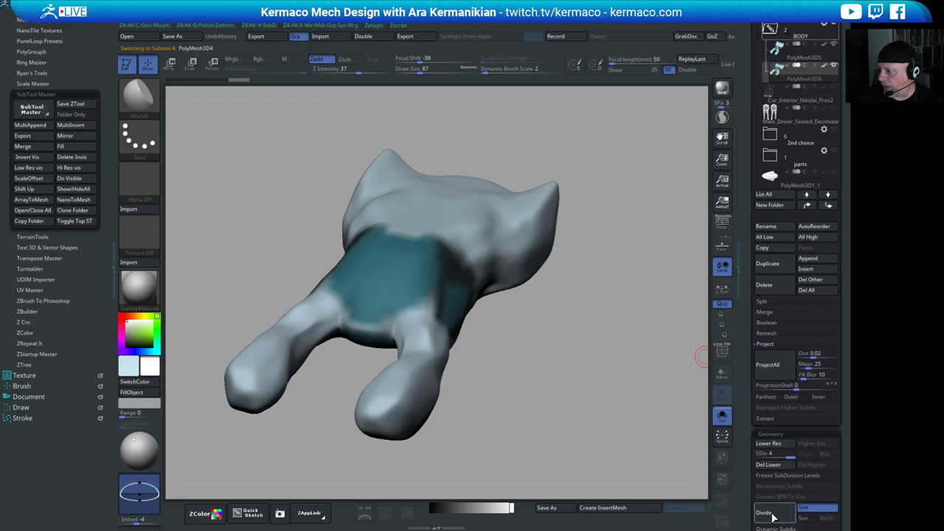
left_click(772, 362)
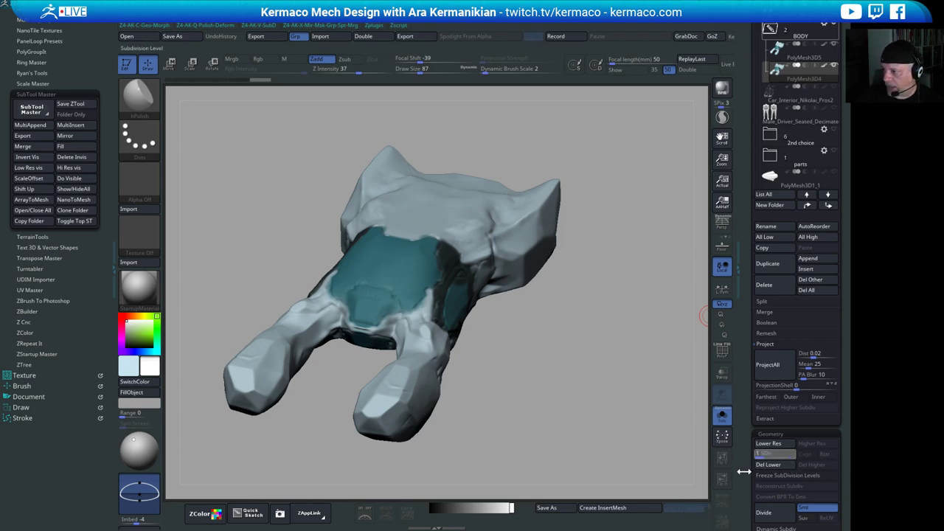
key("shift+d")
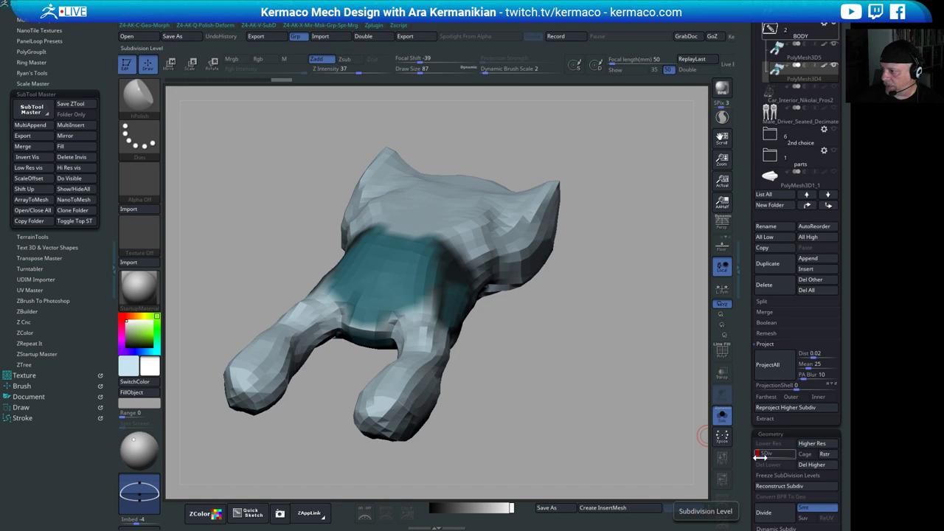
left_click_drag(759, 457, 796, 455)
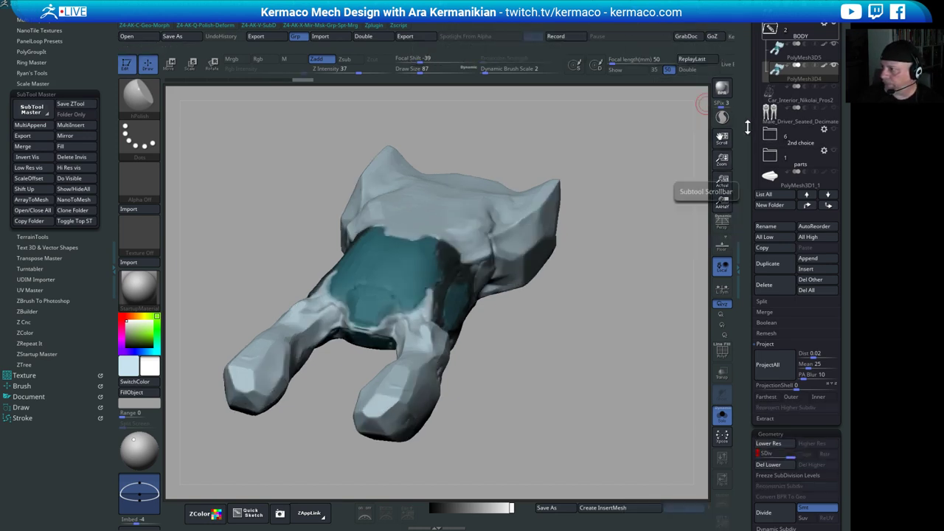
- Put the broken-symmetry body subtool in a new folder named BROKEN STUFF
left_click_drag(748, 128, 750, 185)
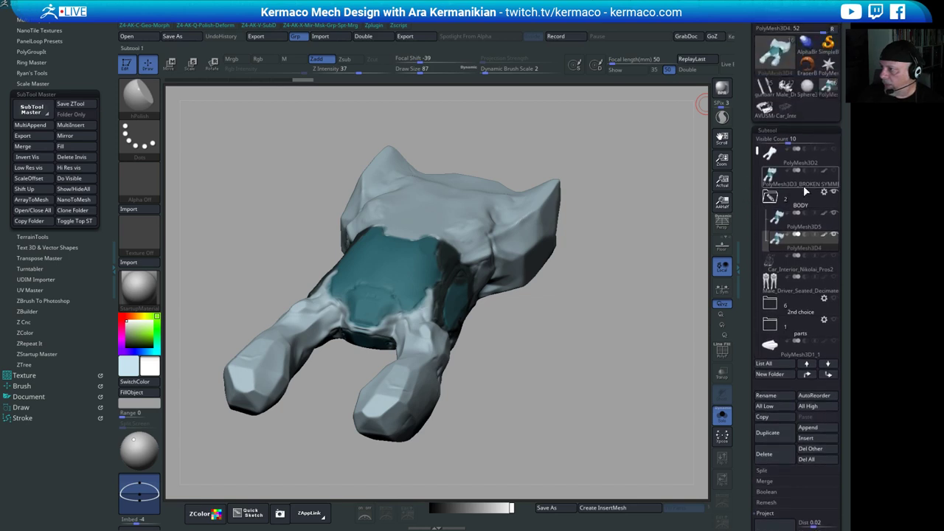
left_click(809, 191)
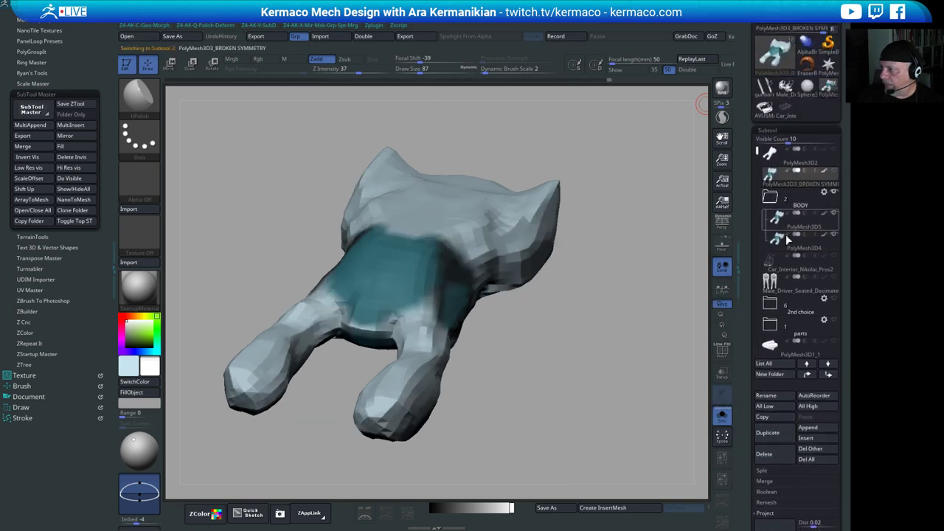
left_click(775, 374)
type("B")
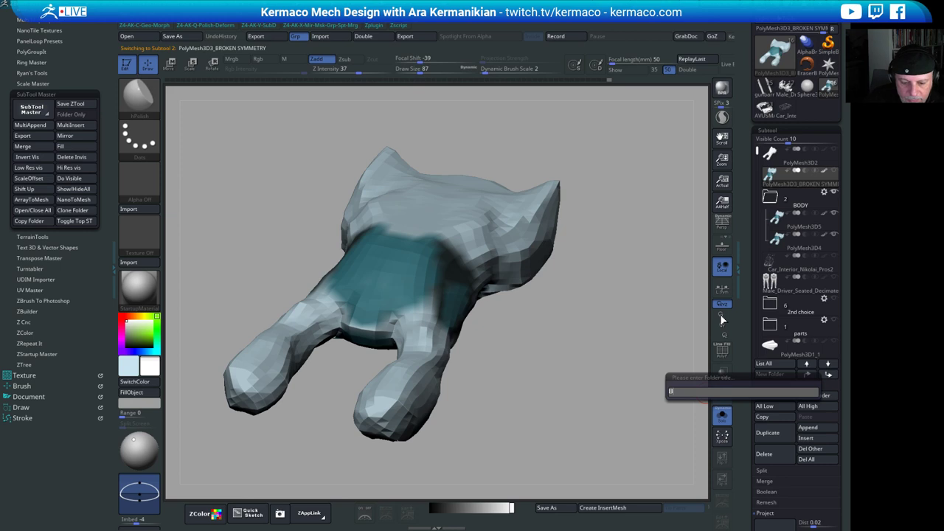
type("ROKEN STUFF")
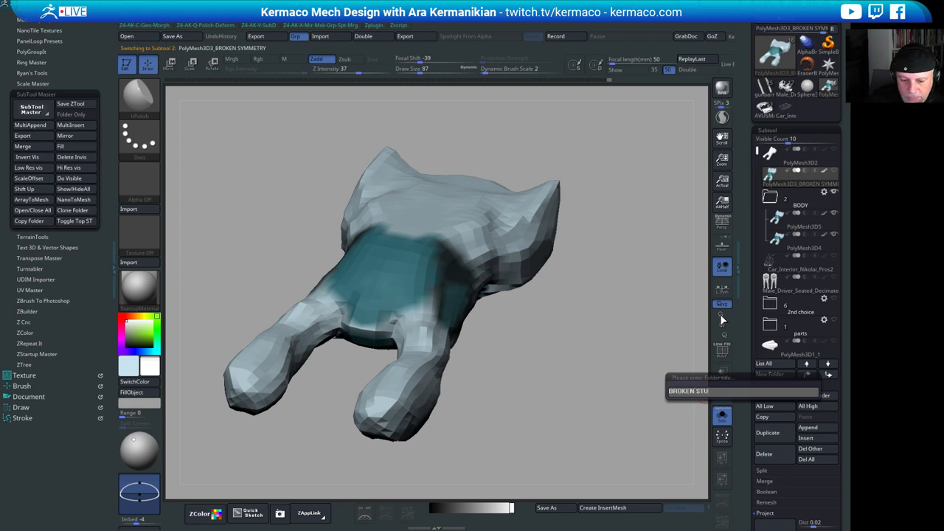
key("Return")
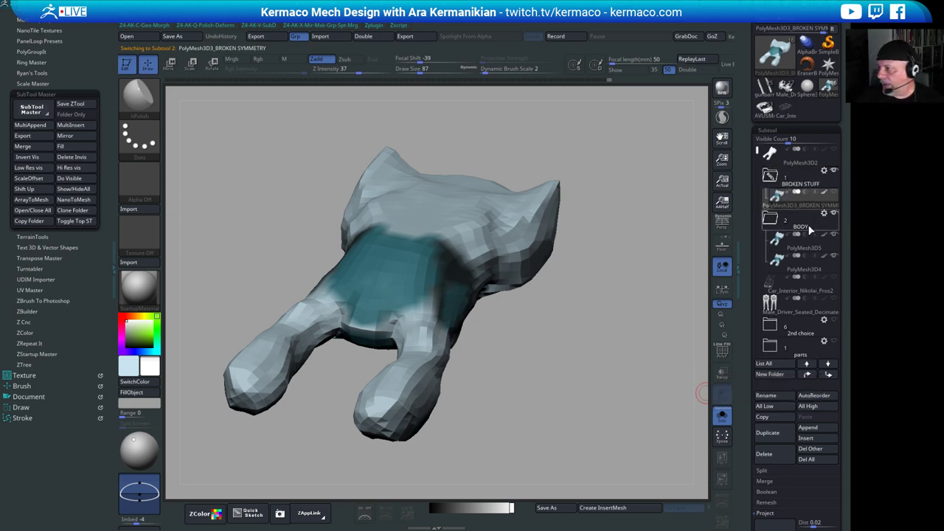
- Collapse the BROKEN STUFF folder and move it to the end of the subtool list
mouse_move(771, 180)
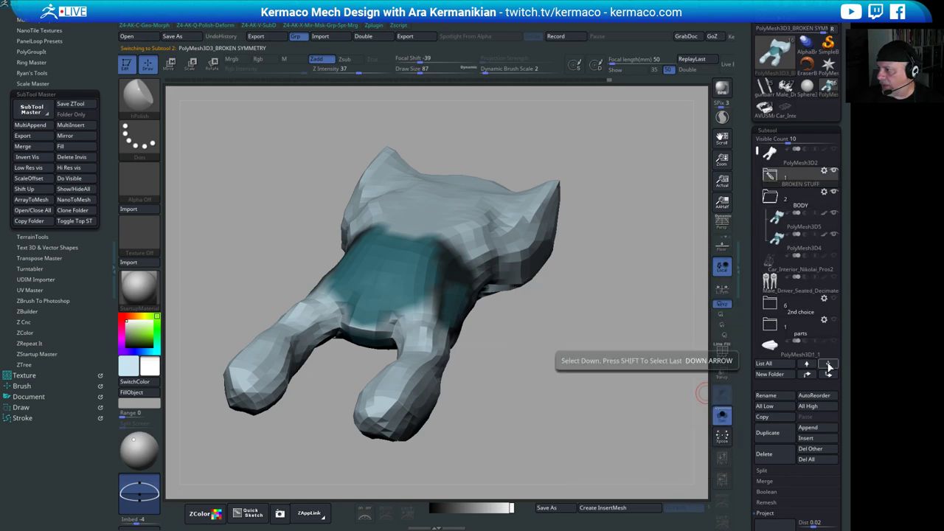
left_click(828, 374, "shift")
left_click(828, 375, "shift")
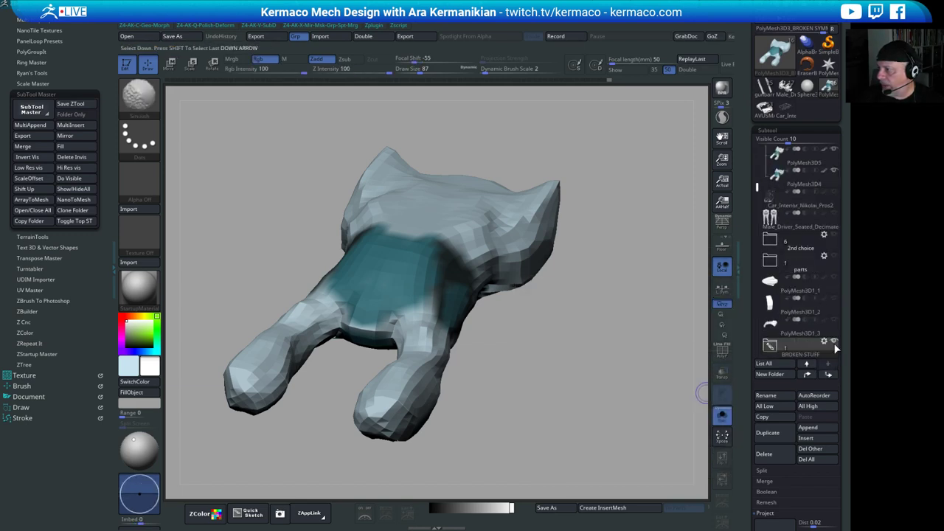
- Move the detailed source mesh, PolyMesh3D5, from the BODY folder into the BROKEN STUFF folder
left_click(799, 157)
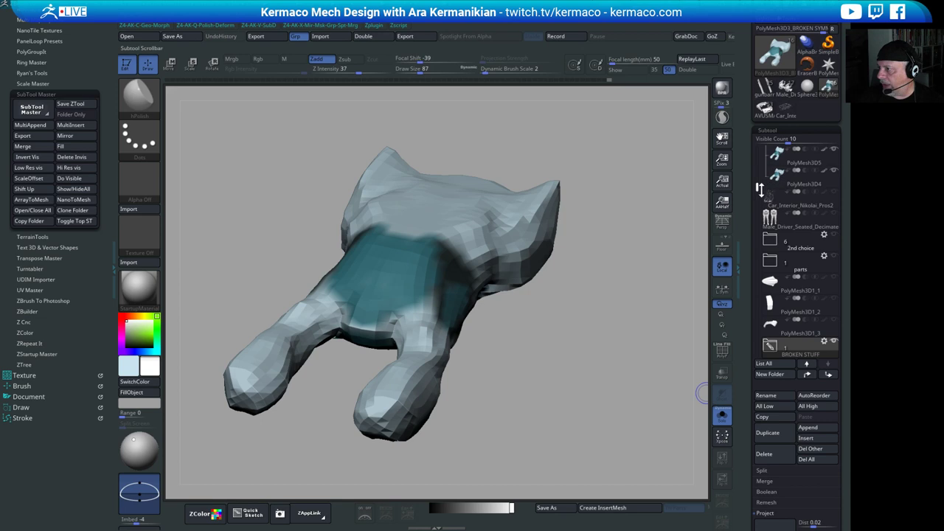
left_click(800, 156)
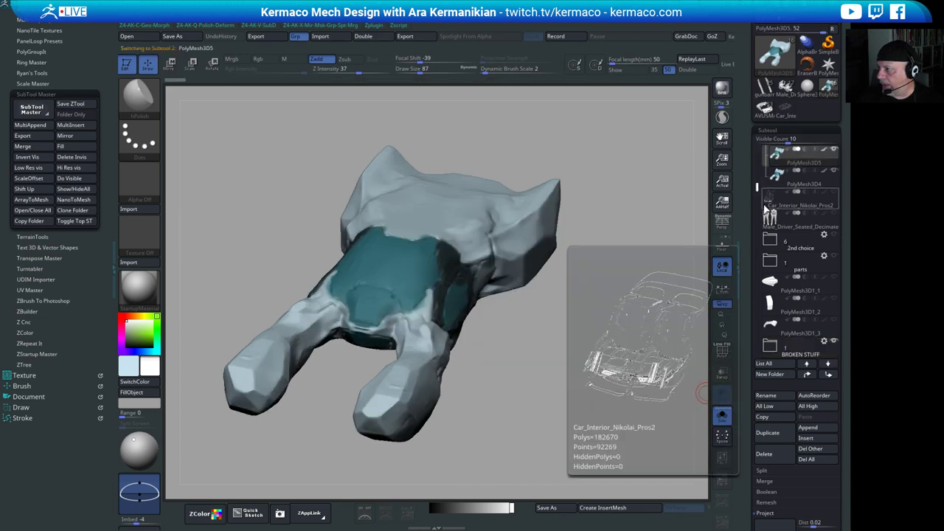
mouse_move(792, 183)
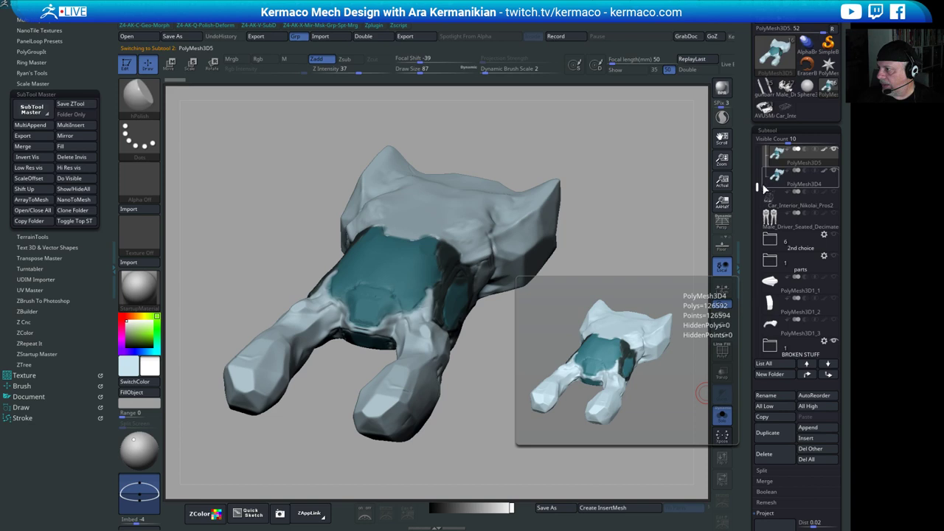
left_click_drag(758, 187, 757, 148)
mouse_move(812, 203)
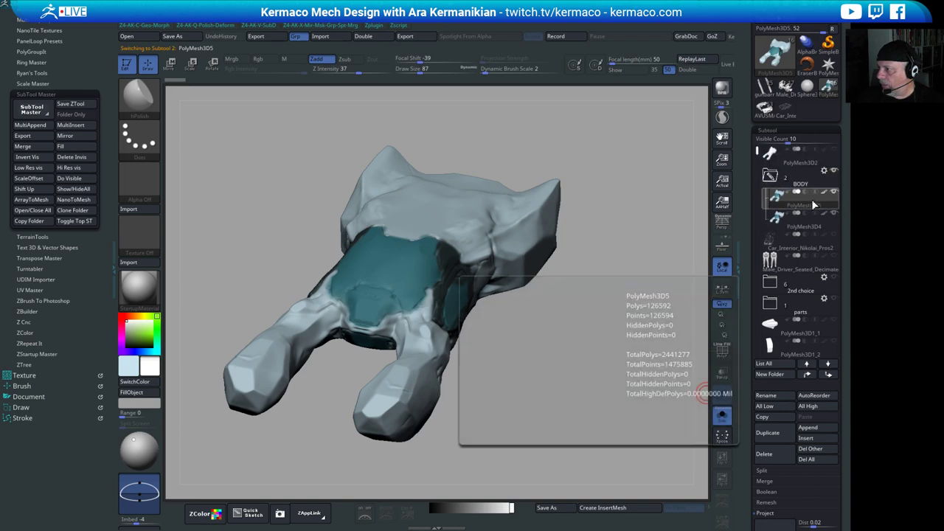
left_click_drag(812, 204, 804, 186)
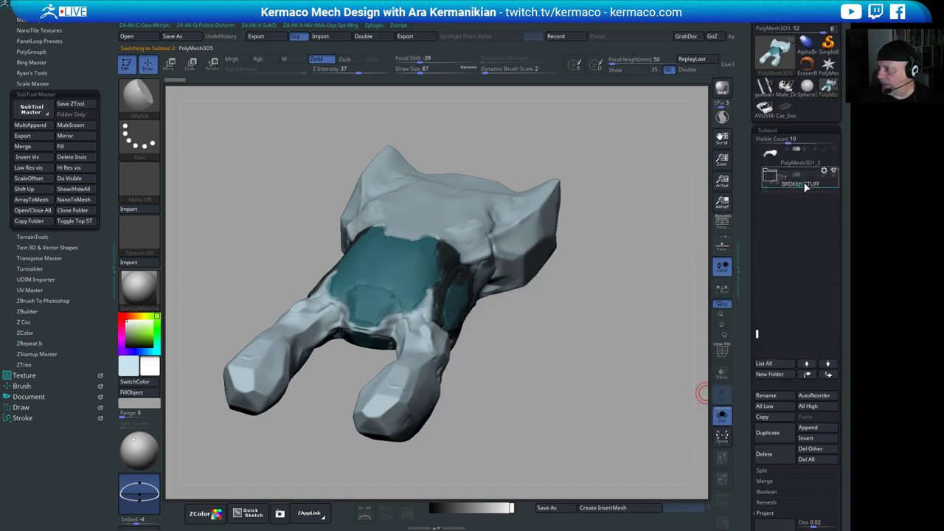
scroll(802, 196, "down", 2)
- Delete the BODY folder while keeping the PolyMesh3D4 body subtool that it contains
scroll(767, 334, "up", 12)
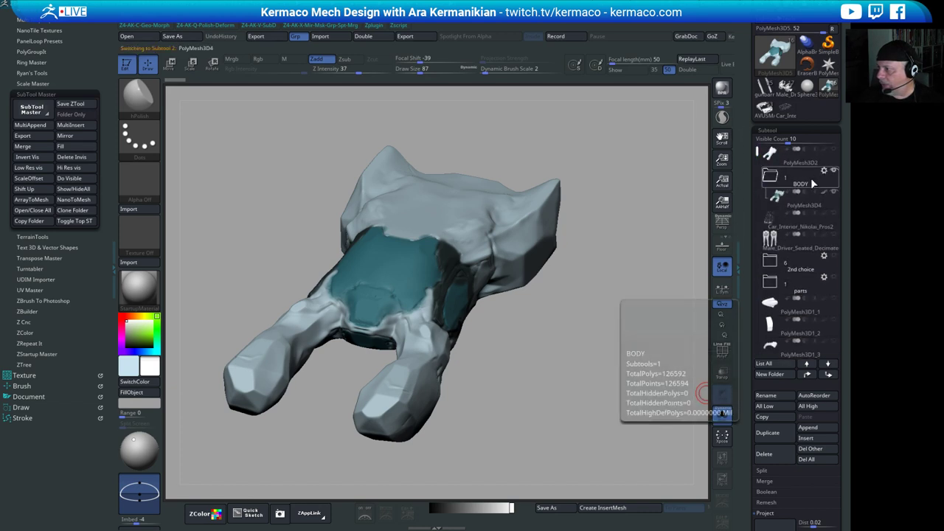
left_click(823, 171)
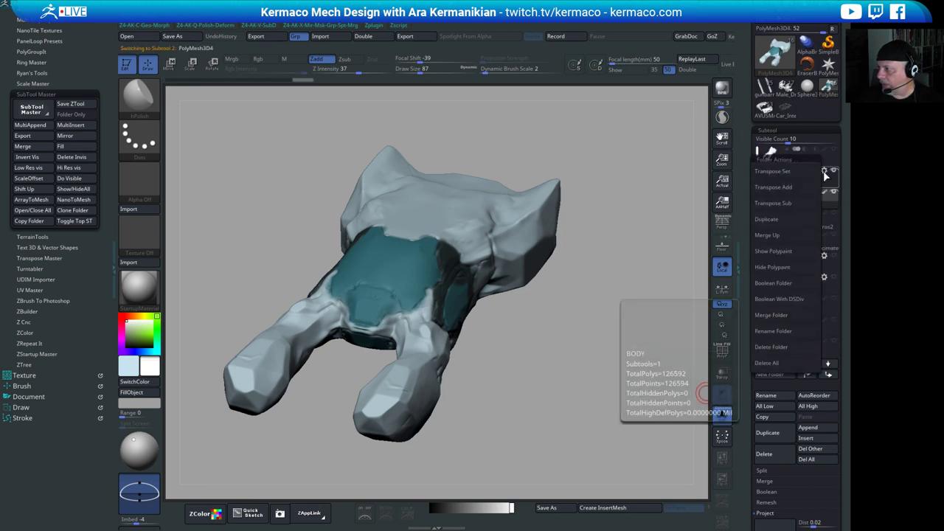
left_click(788, 346)
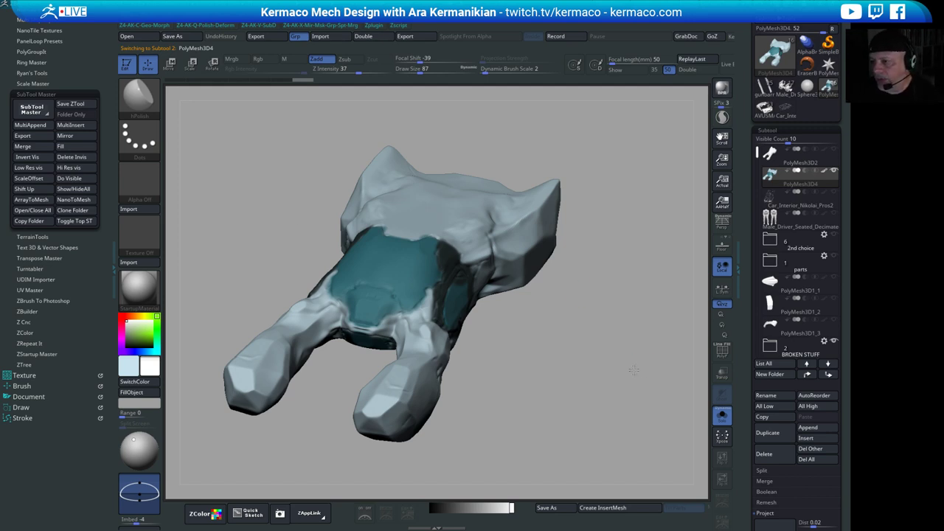
- Turn off Solo mode to display the rear panel together with the body, and view them from the side
left_click_drag(633, 370, 636, 163)
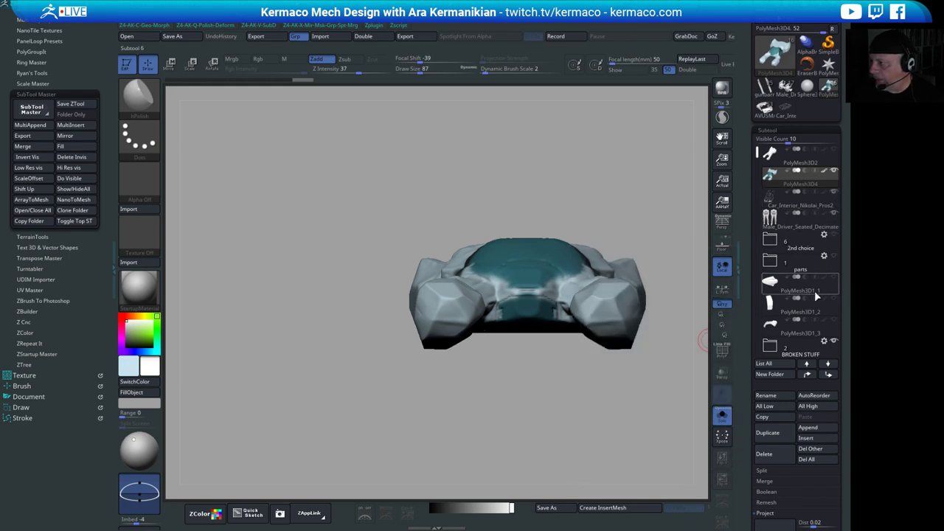
mouse_move(836, 301)
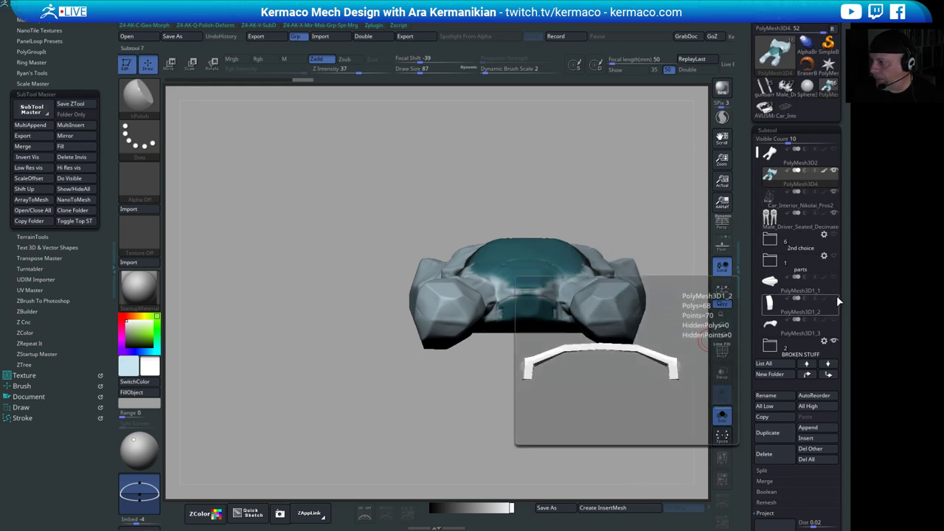
mouse_move(824, 322)
left_click_drag(627, 193, 553, 170)
left_click(722, 417)
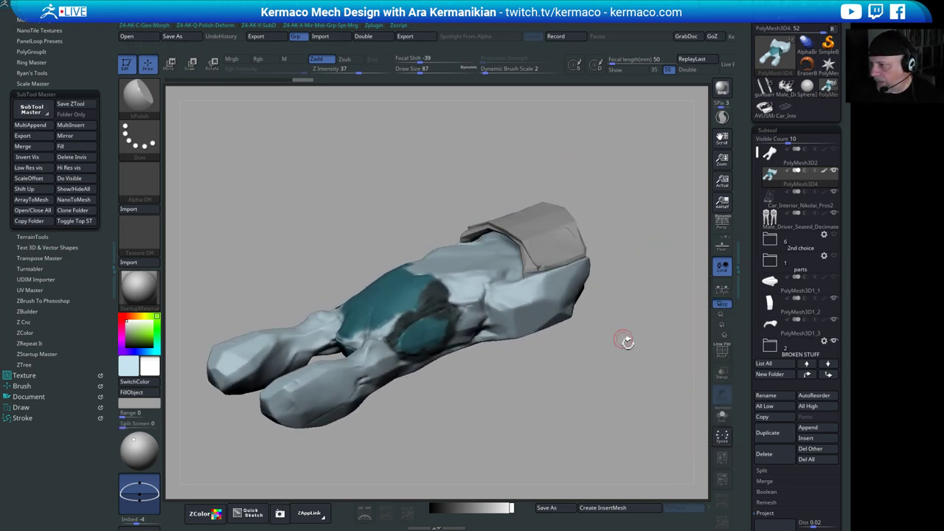
left_click_drag(624, 337, 649, 355)
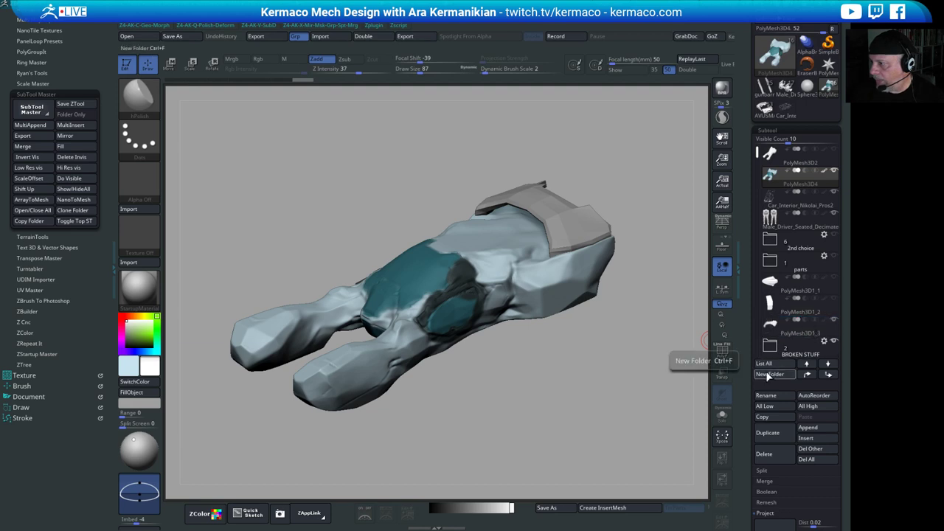
- Put the rear panel subtool, PolyMesh3D1_2, in a new folder named PARTSA
left_click(805, 310)
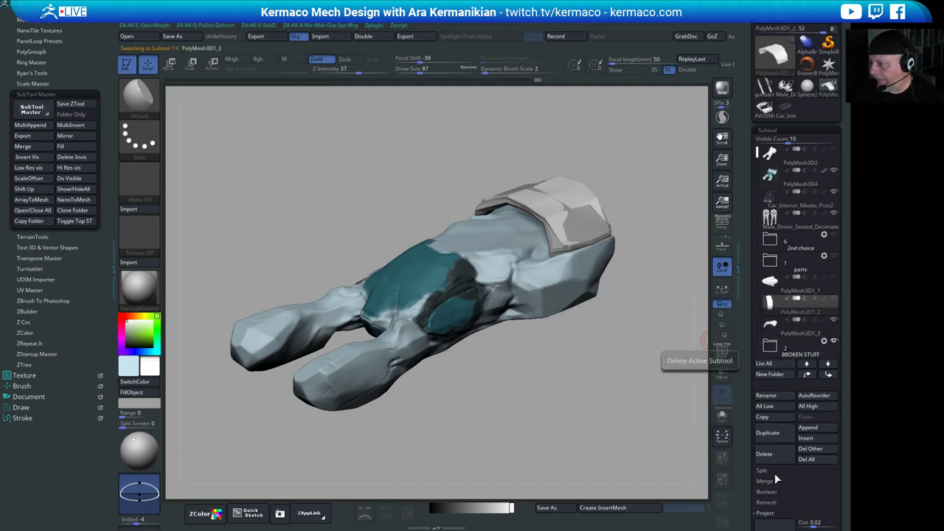
left_click(772, 374)
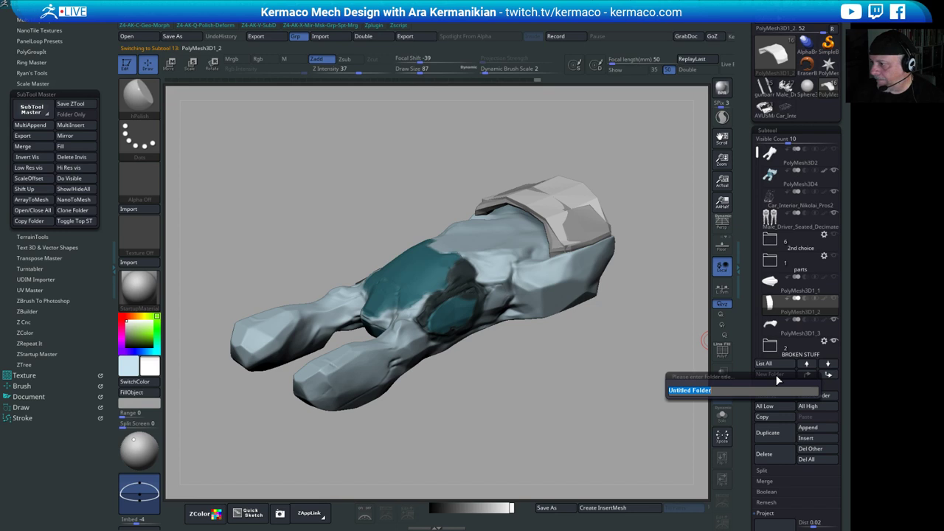
type("PARTSA")
key("Return")
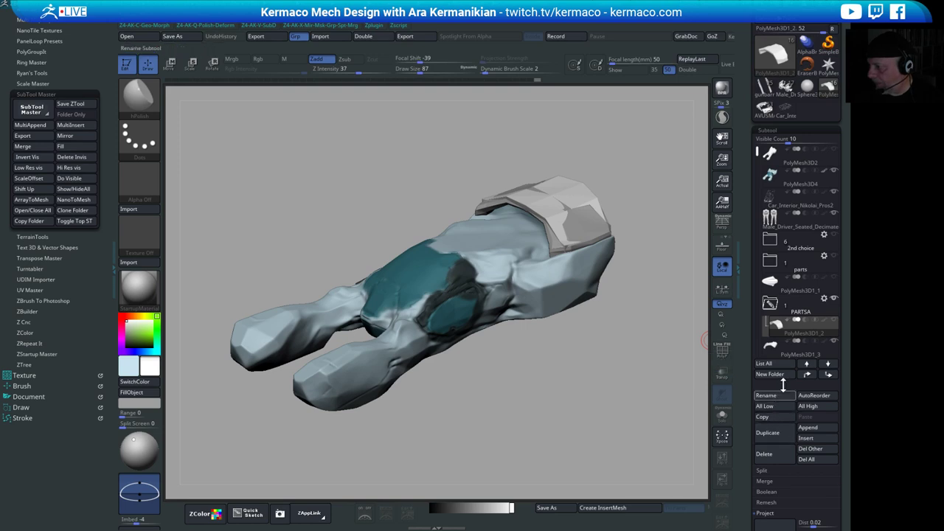
- Rename the PARTSA folder as PARTS
left_click(825, 299)
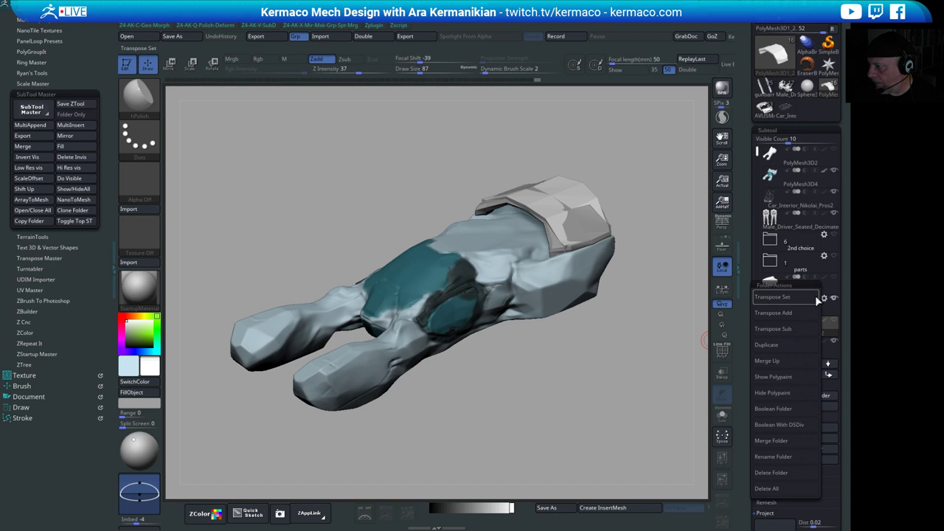
left_click(769, 458)
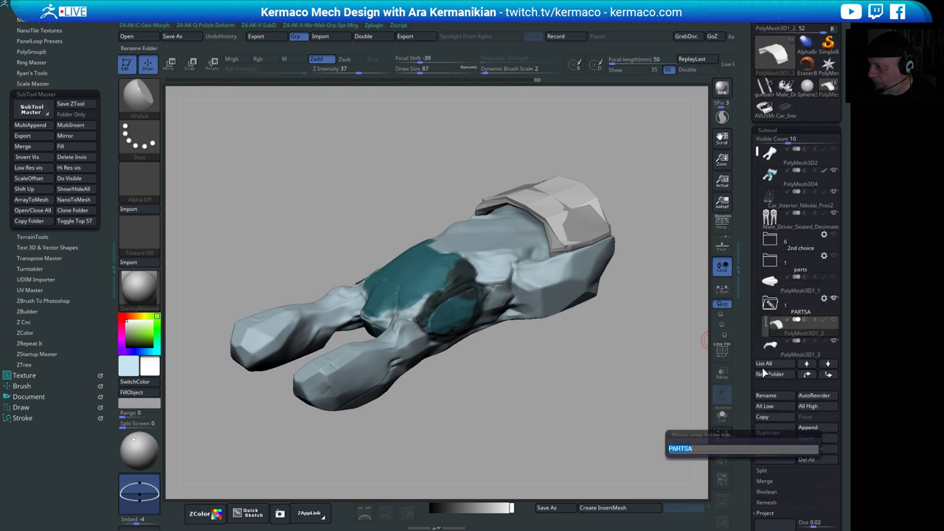
type("PARTS")
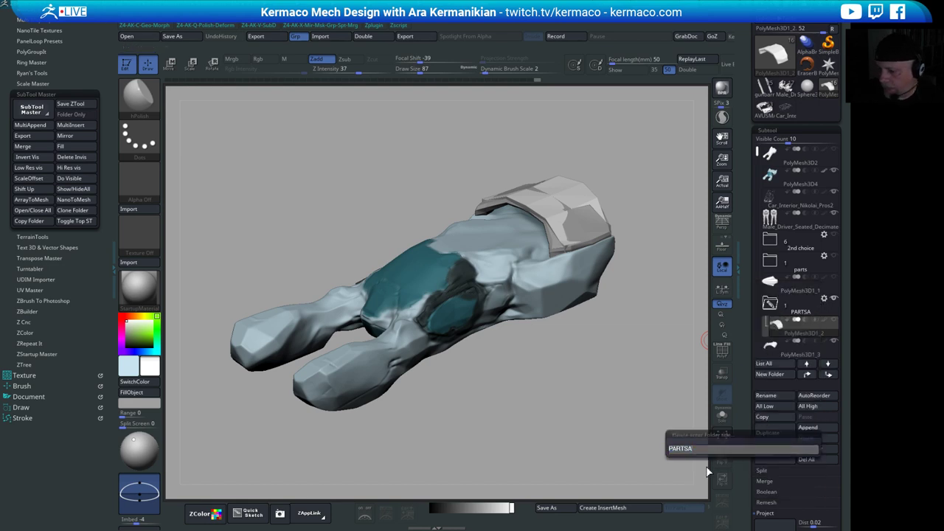
key("Return")
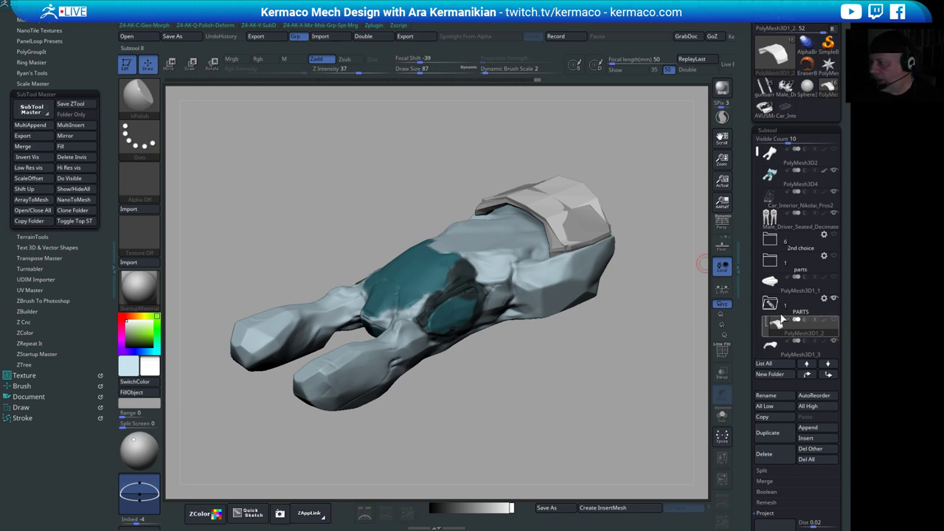
- Collapse the PARTS folder and move it below PolyMesh3D1_3, directly above the BROKEN STUFF folder
left_click_drag(770, 352, 774, 345)
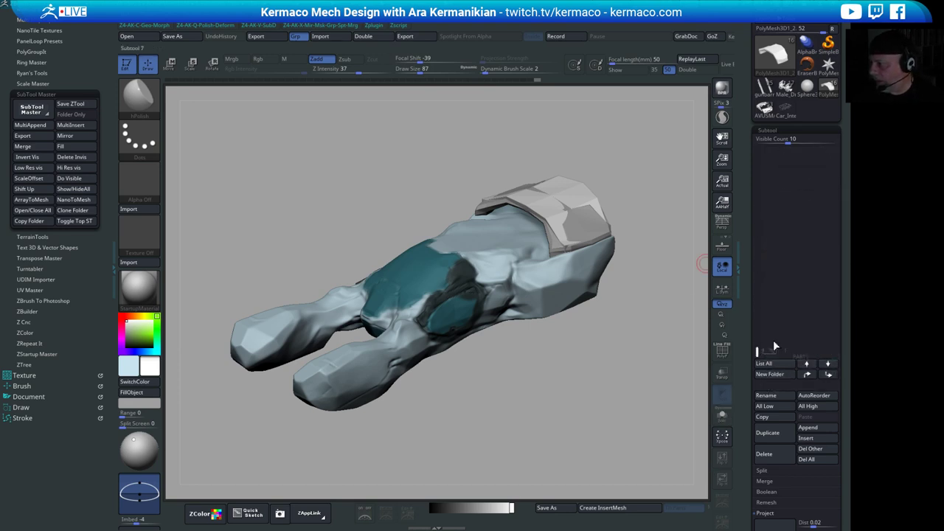
left_click_drag(765, 150, 784, 324)
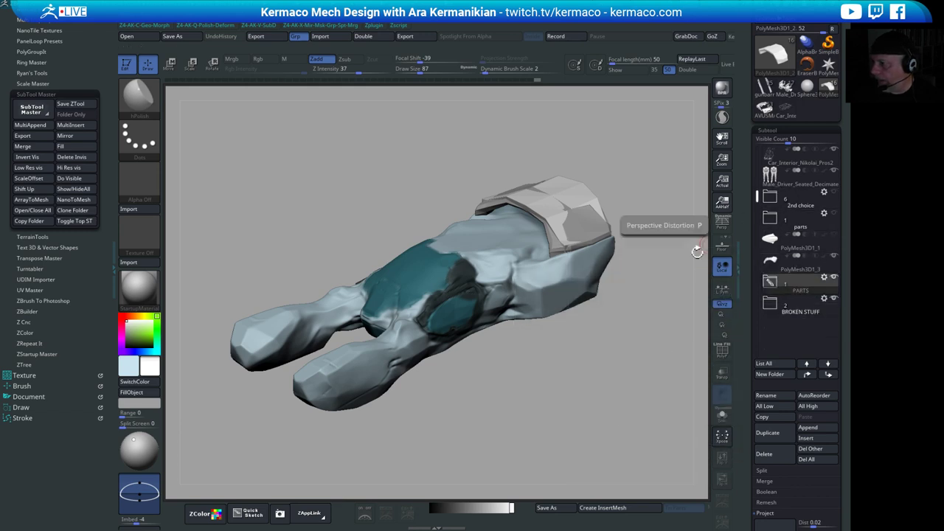
left_click_drag(655, 340, 656, 369, "alt")
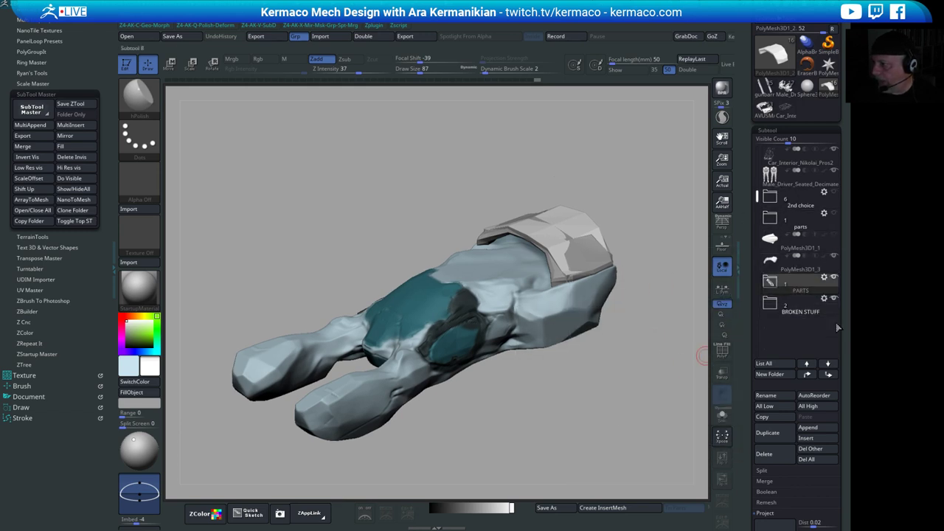
left_click_drag(752, 195, 752, 135)
- Select the body subtool, PolyMesh3D4, and set the brush's Draw Size to 158 over the front pod
left_click(806, 173)
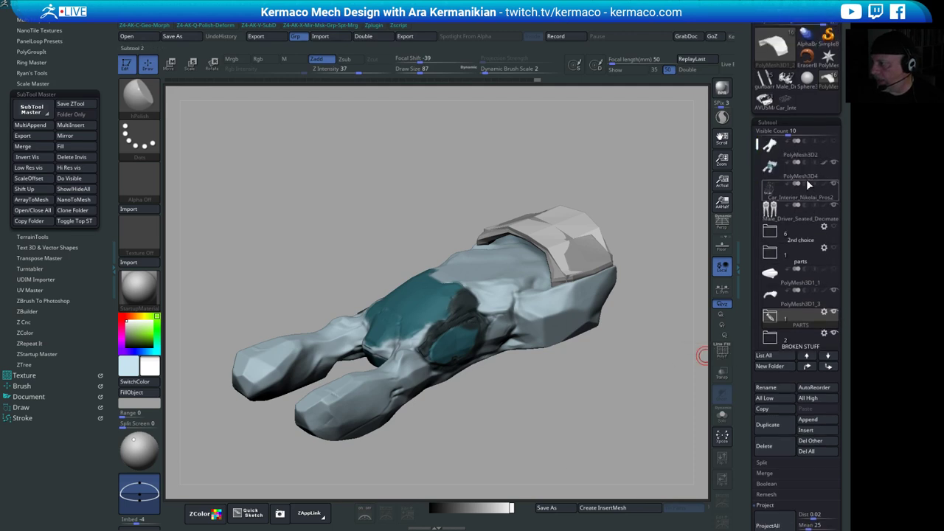
mouse_move(799, 188)
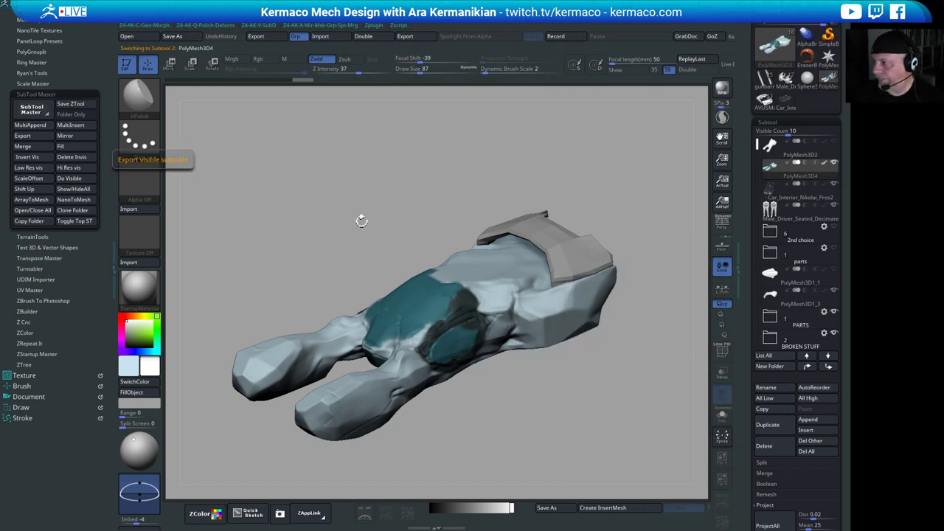
left_click_drag(525, 377, 378, 244)
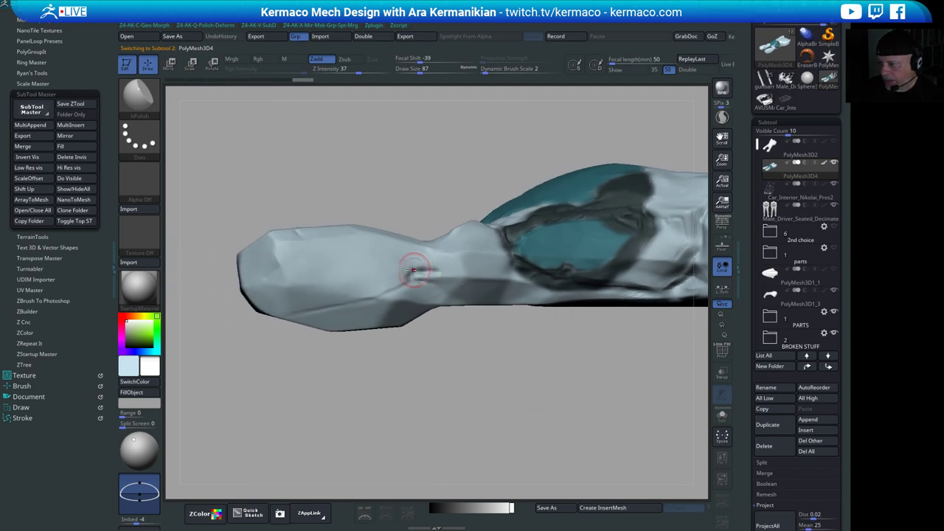
left_click_drag(411, 270, 545, 418)
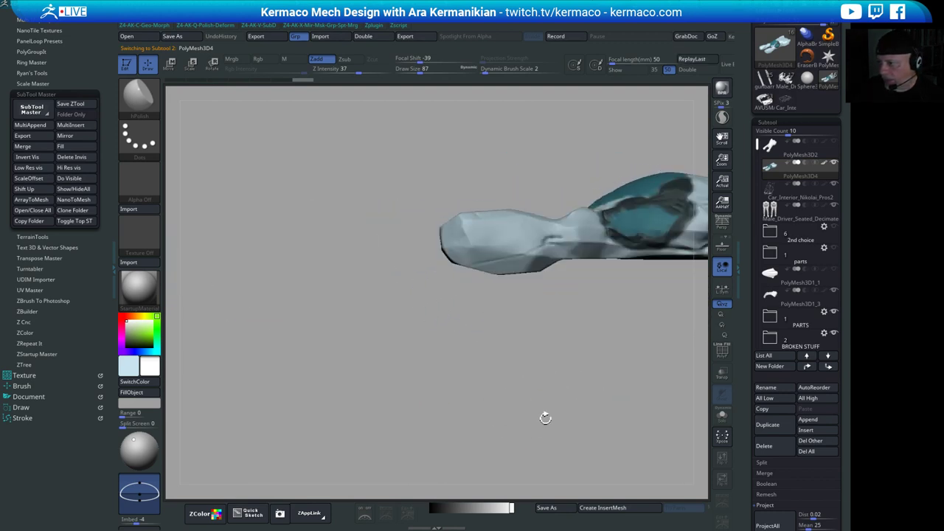
key("space")
key("s")
left_click_drag(494, 232, 503, 231)
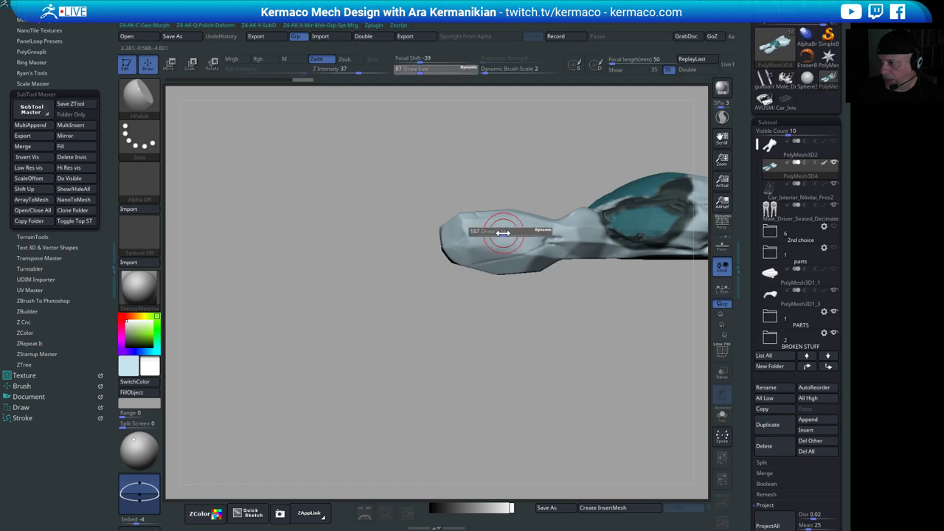
left_click_drag(526, 340, 536, 362)
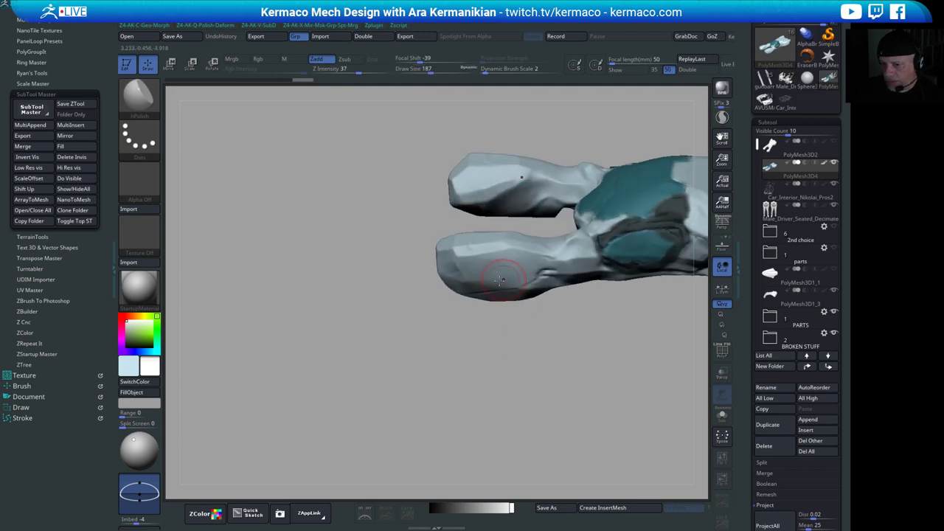
left_click_drag(560, 382, 495, 398, "alt")
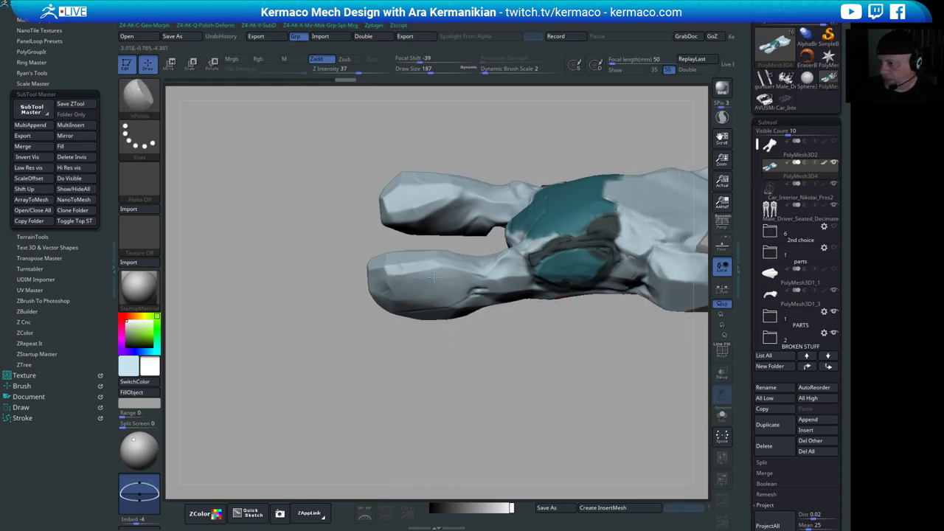
key("s")
left_click_drag(444, 298, 429, 299)
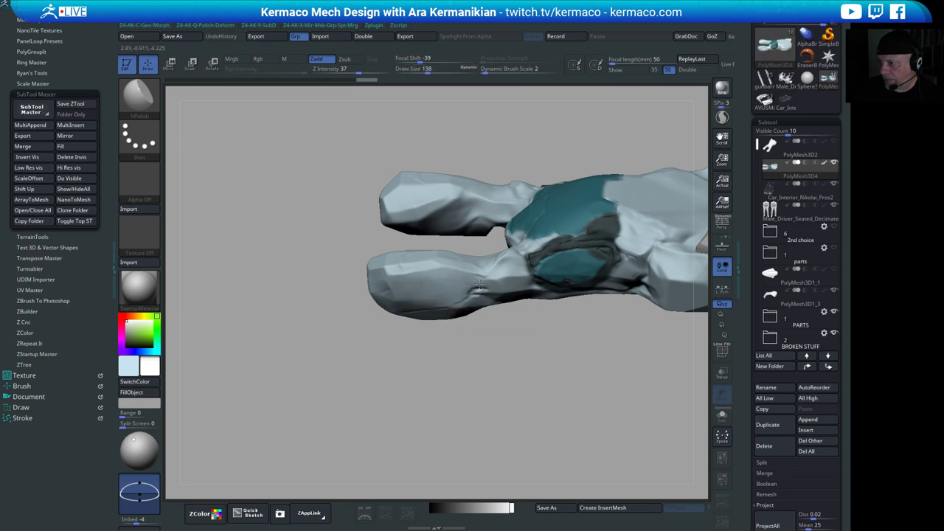
- Move the overlapping old body mesh, PolyMesh3D2, into the BROKEN STUFF folder
left_click_drag(619, 382, 558, 387)
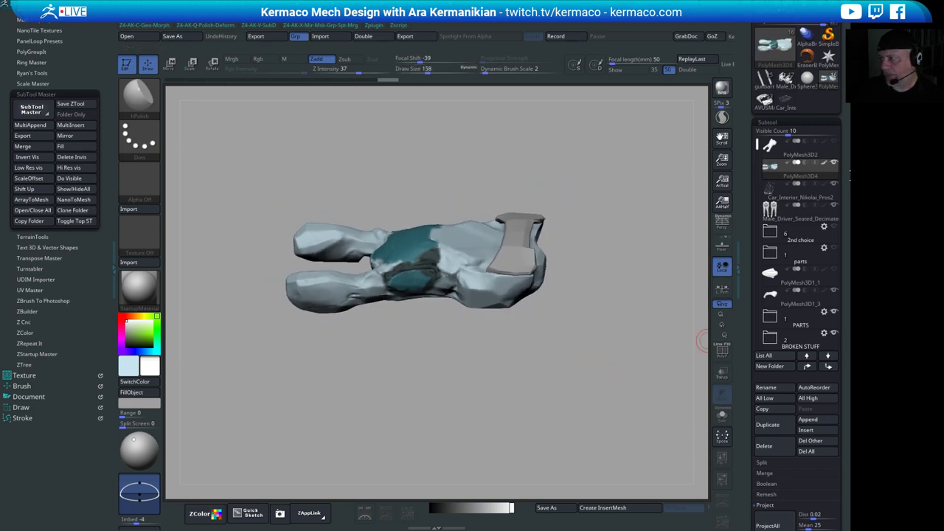
left_click_drag(399, 366, 482, 257, "alt")
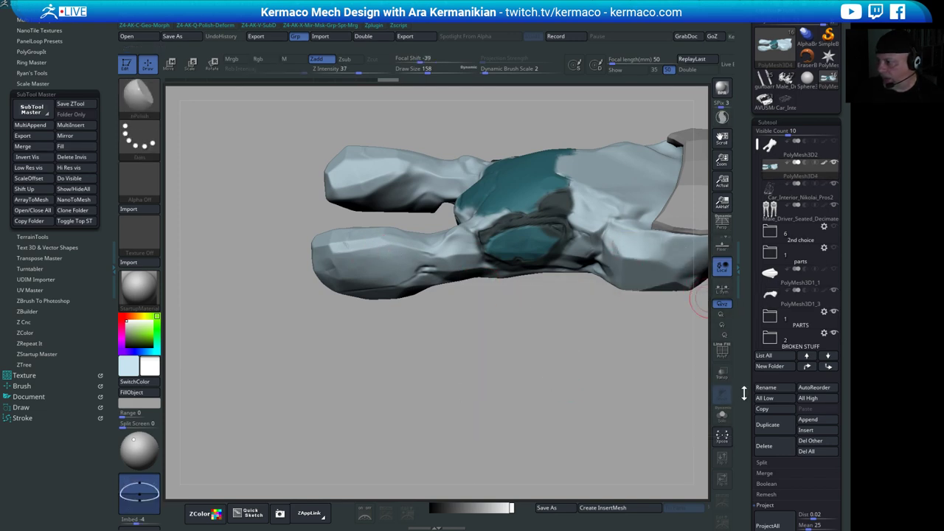
scroll(745, 368, "down", 5)
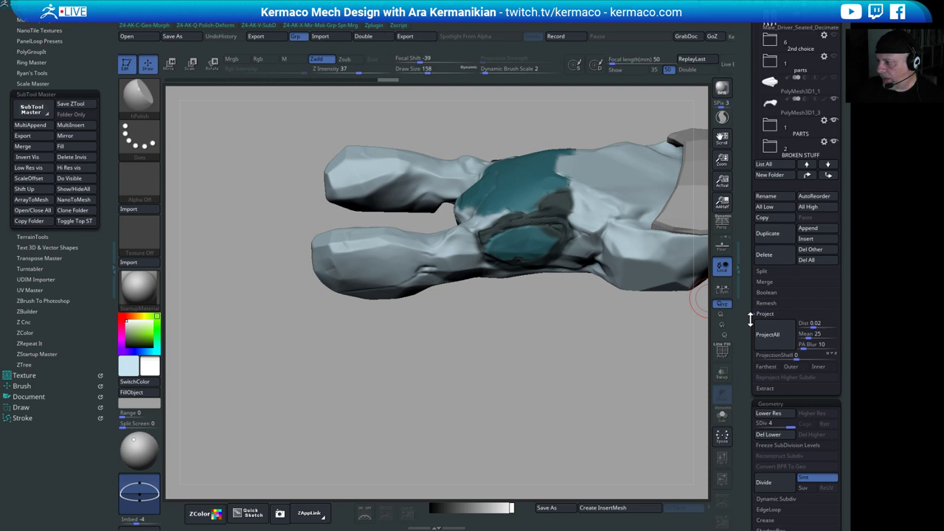
scroll(750, 319, "up", 6)
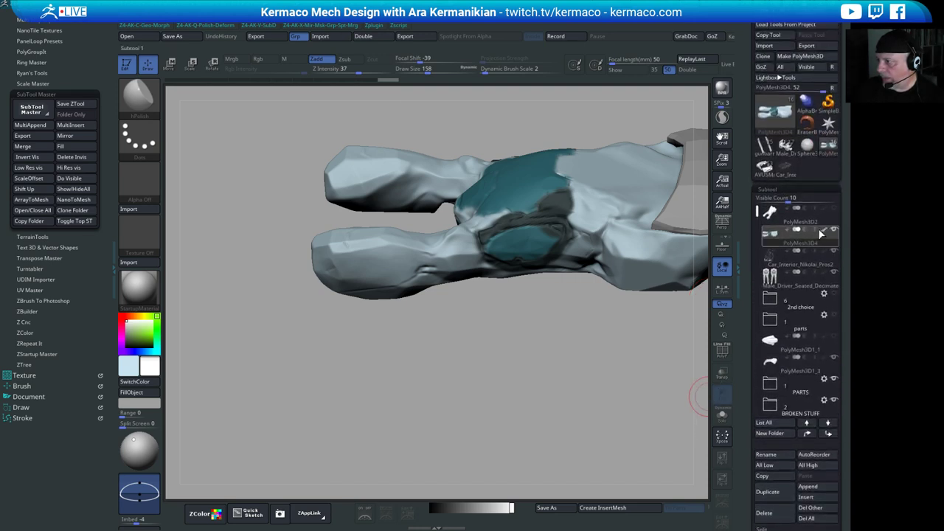
left_click_drag(534, 381, 455, 369)
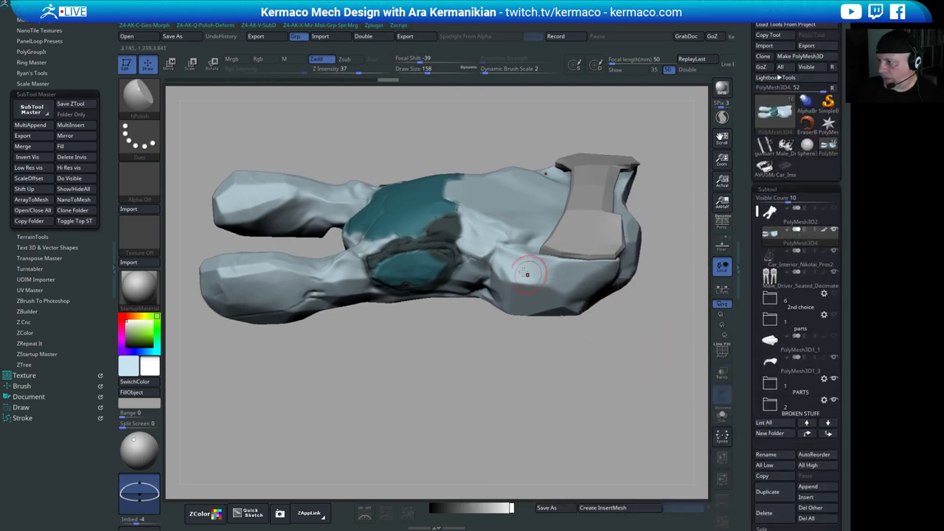
left_click_drag(615, 380, 705, 302)
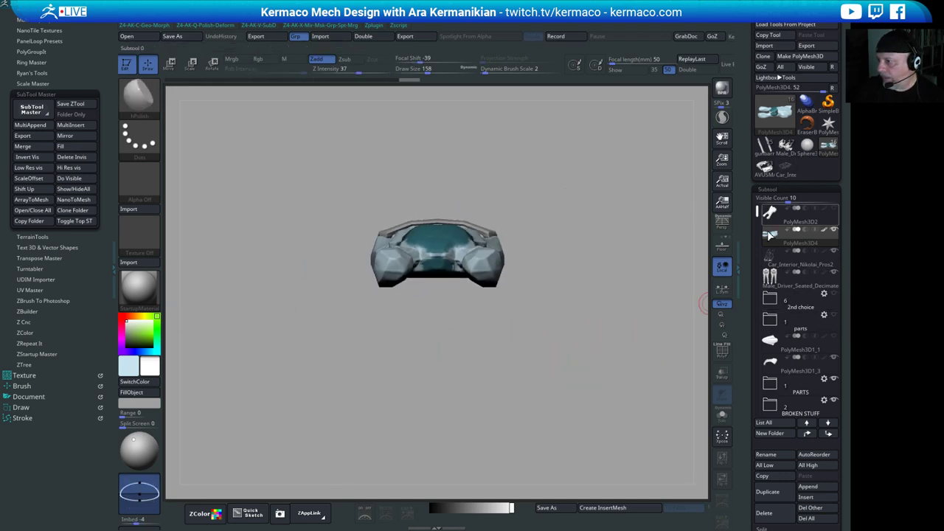
left_click(805, 219)
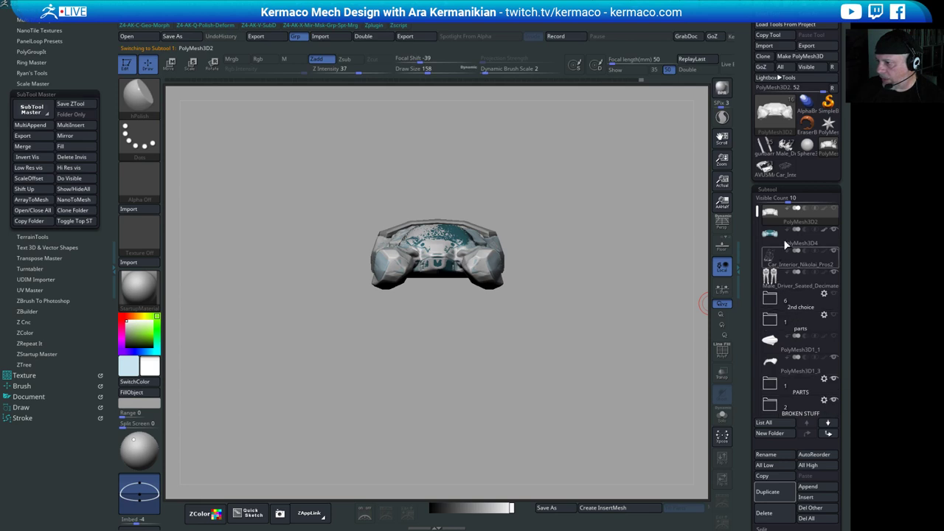
left_click_drag(794, 219, 808, 390)
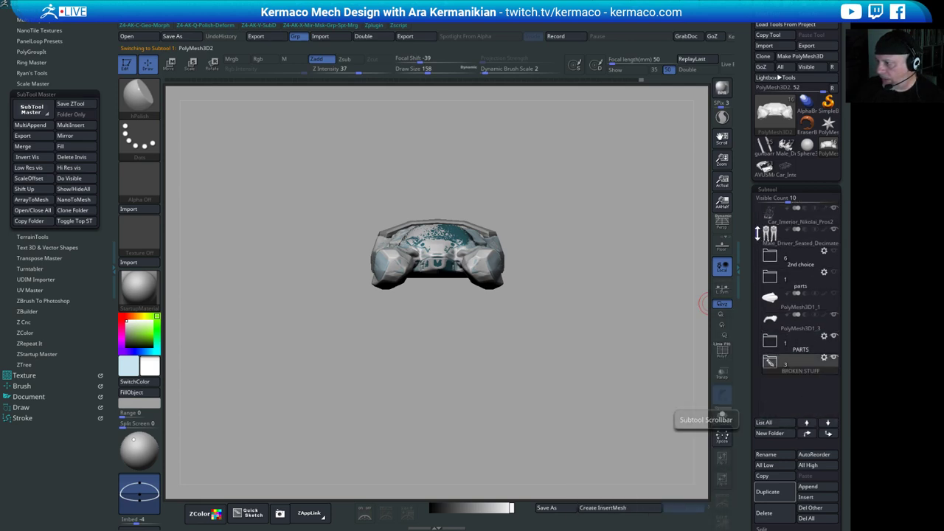
- Make the body subtool, PolyMesh3D4, active again and view the vehicle from the front and at a three-quarter angle
left_click_drag(542, 347, 516, 394, "alt")
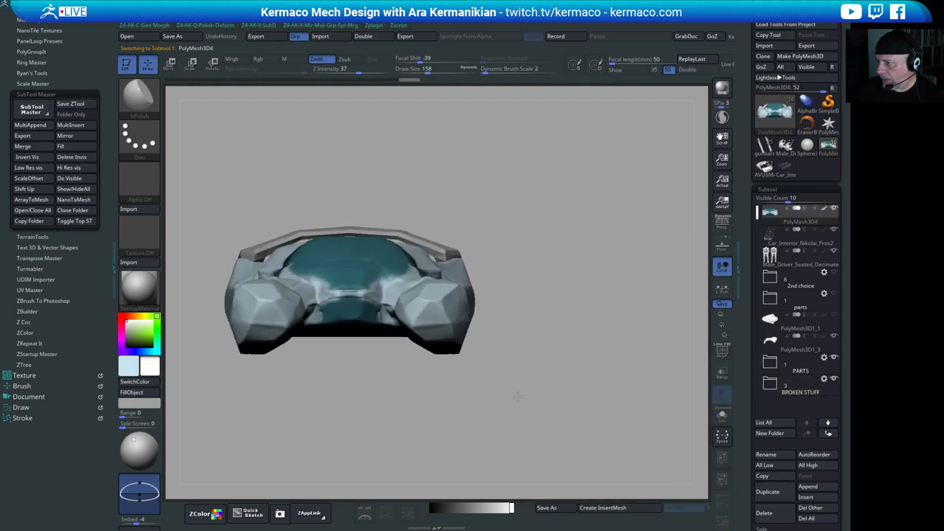
left_click_drag(501, 328, 559, 311, "alt")
left_click_drag(594, 271, 584, 254, "alt")
mouse_move(500, 172)
left_mouse_down()
mouse_move(618, 183)
mouse_move(618, 116)
mouse_move(480, 126)
mouse_move(565, 193)
mouse_move(513, 198)
left_mouse_up()
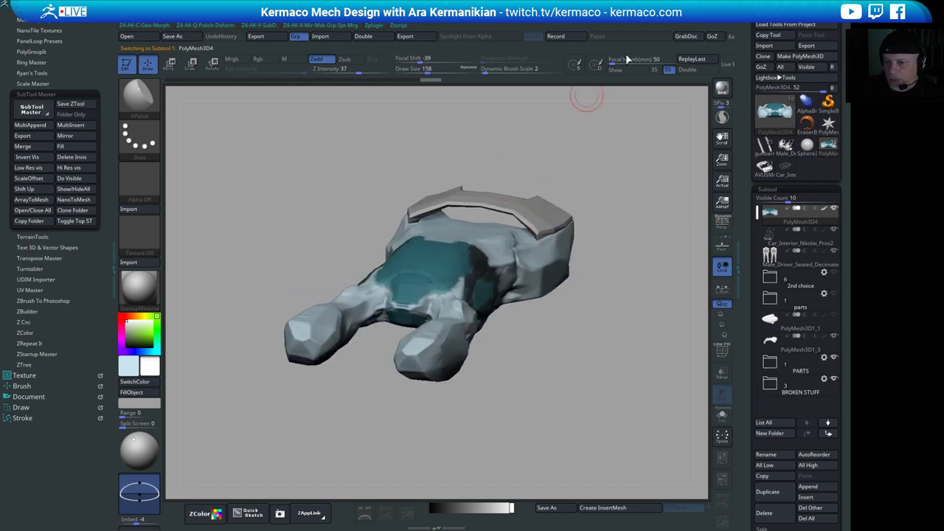
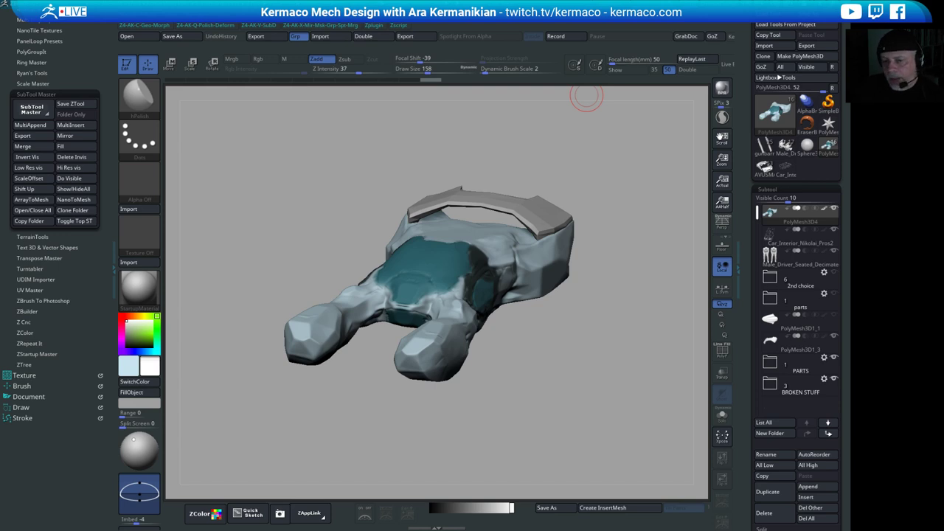
- Select the rear wing subtool, PolyMesh3D1_3, and move it to the head of the subtool list, directly above PolyMesh3D4
left_click_drag(677, 357, 585, 377)
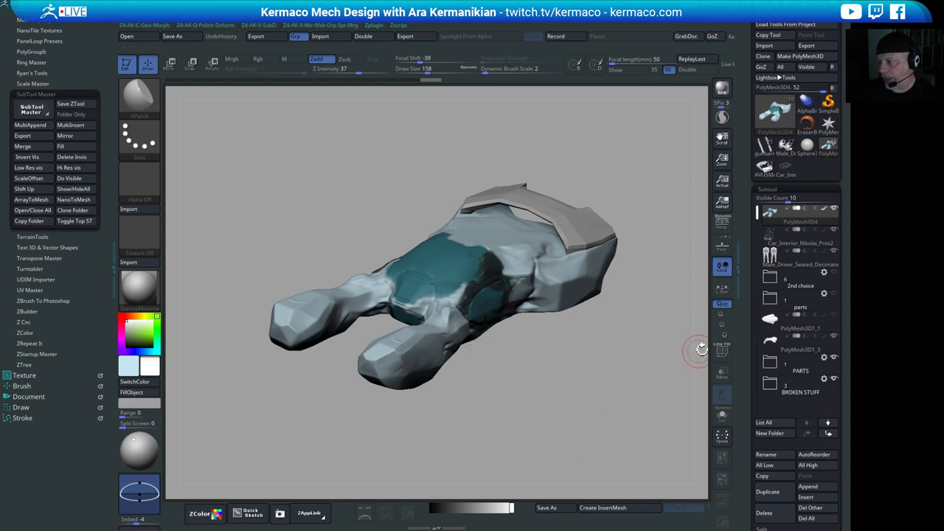
left_click(803, 351)
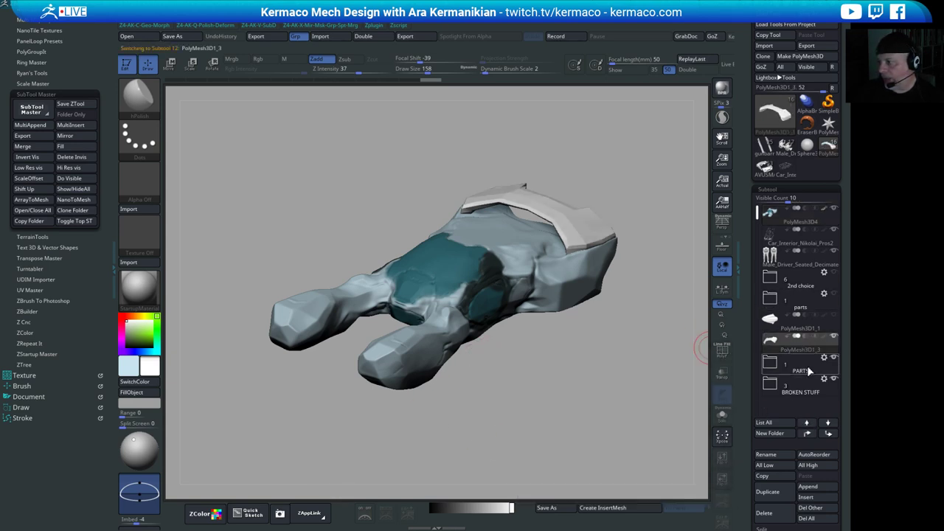
left_click(815, 434)
left_click(816, 434)
left_click(815, 433)
left_click(816, 433)
left_click(816, 433)
left_click(813, 431)
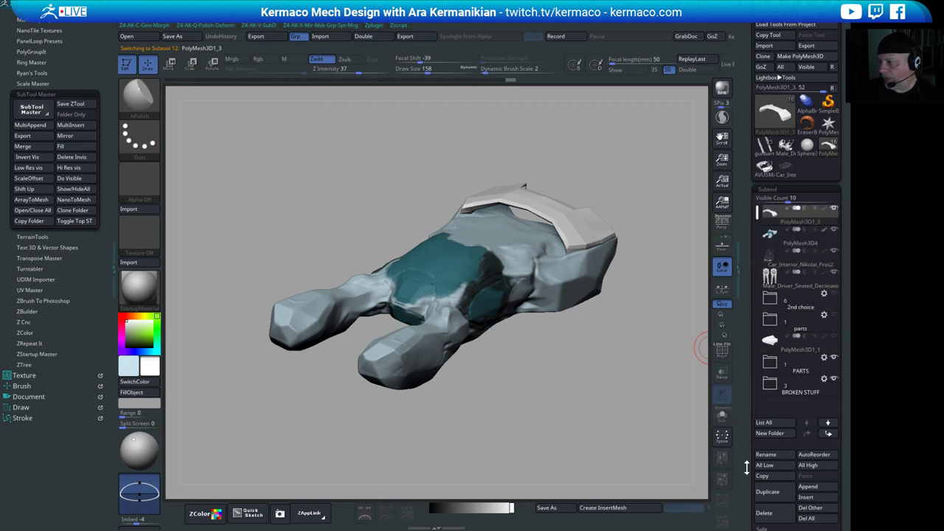
- Merge the rear wing subtool, PolyMesh3D1_3, down into the body subtool PolyMesh3D4 and accept the non-undoable operation
scroll(767, 428, "down", 5)
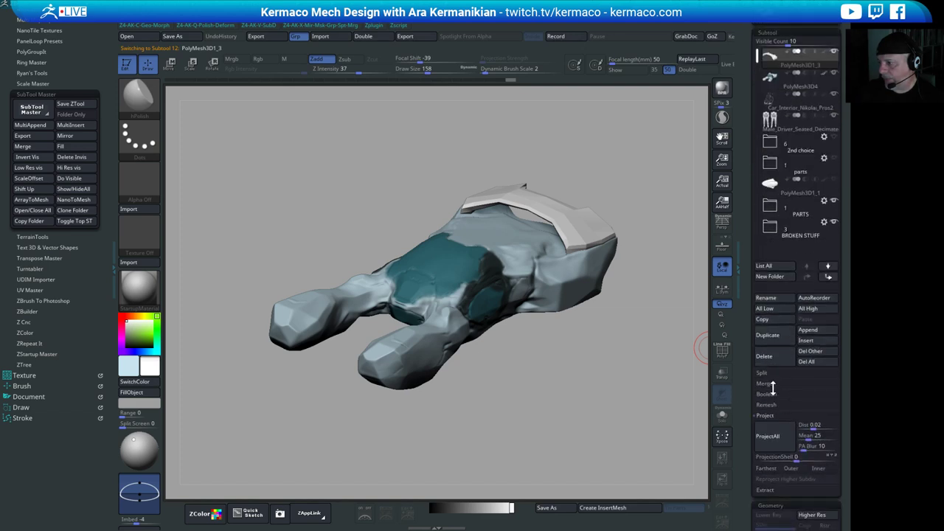
left_click(768, 393)
left_click(765, 385)
left_click(775, 394)
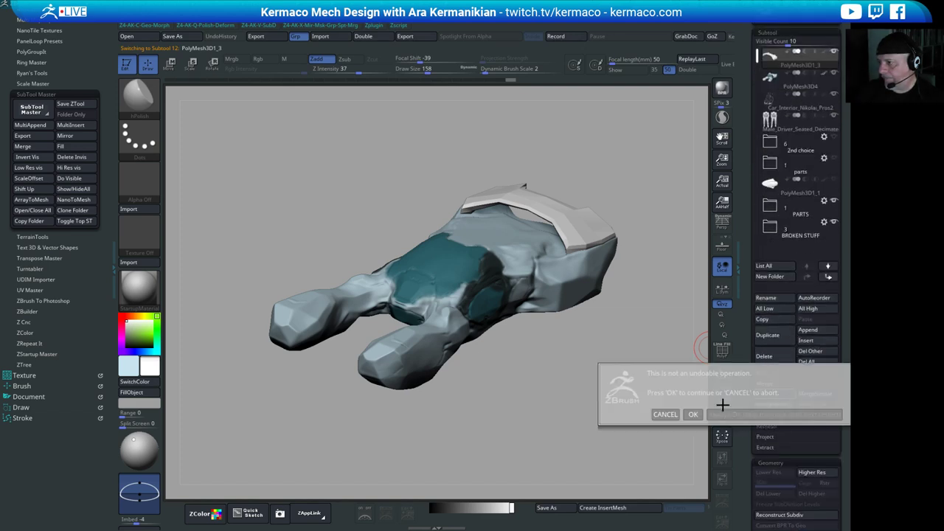
left_click(693, 414)
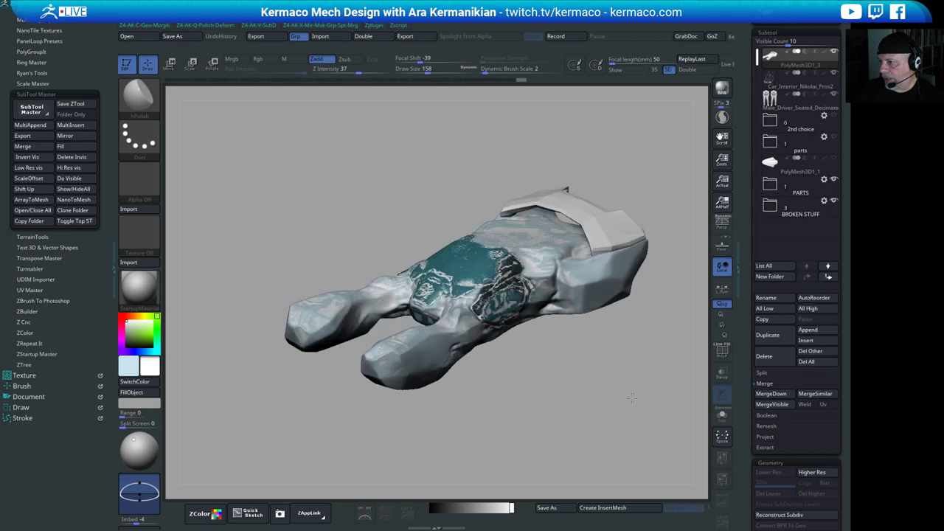
- Hide the BROKEN STUFF folder so the old meshes no longer overlap the merged body
left_click_drag(639, 193, 668, 198, "alt")
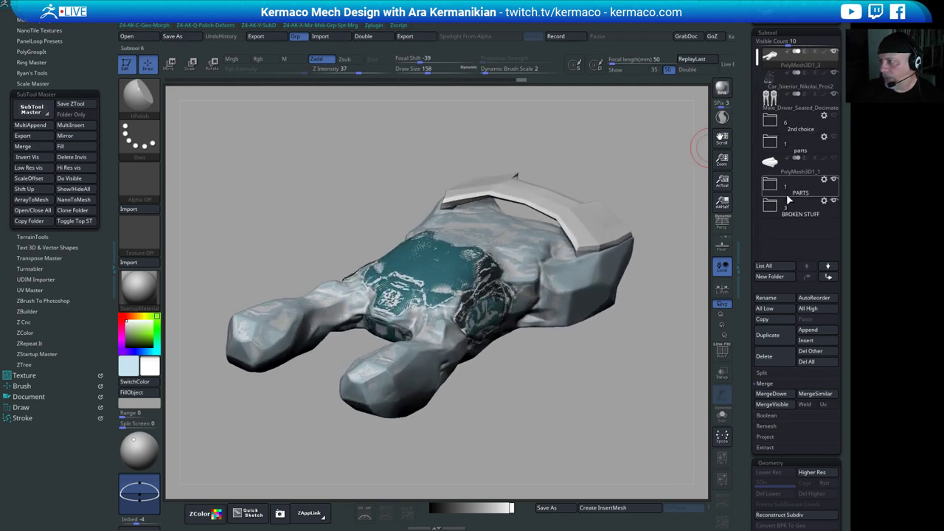
left_click(833, 199)
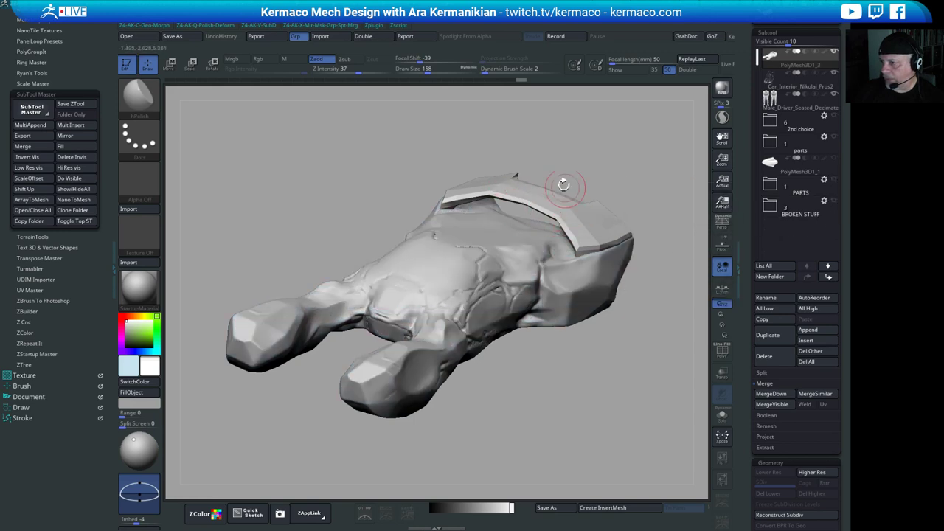
left_click_drag(605, 158, 496, 252)
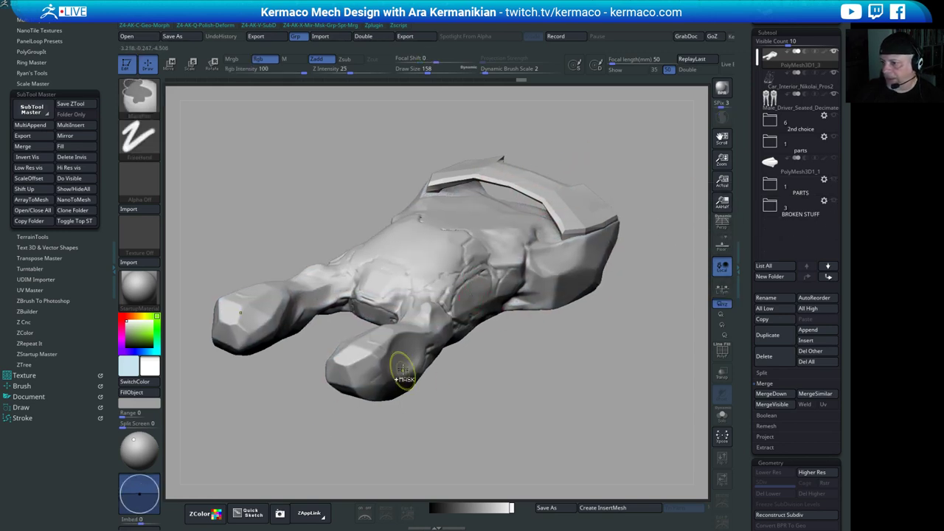
- Toggle the visibility of the merged mesh's polygroups to inspect the body and rear wing separately
left_click(426, 365, "ctrl+shift")
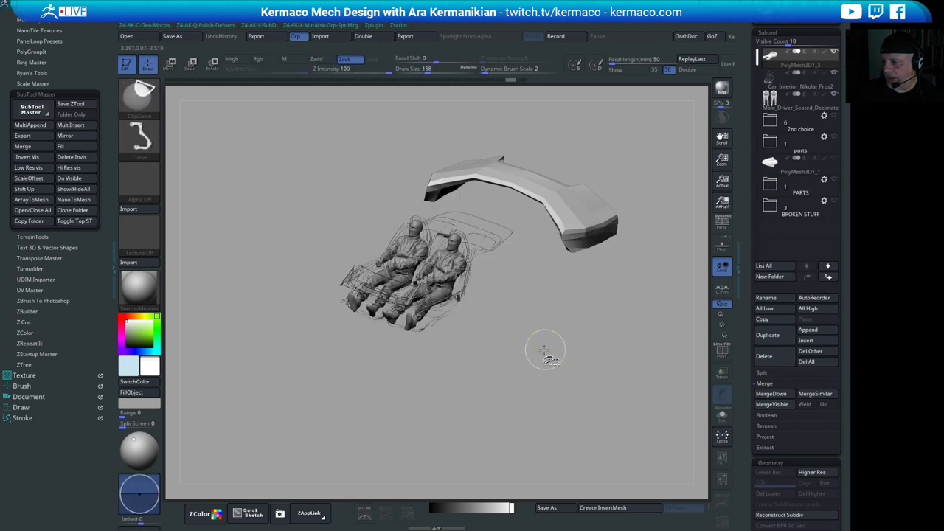
left_click(455, 381, "ctrl+shift")
left_click_drag(522, 389, 518, 402, "alt")
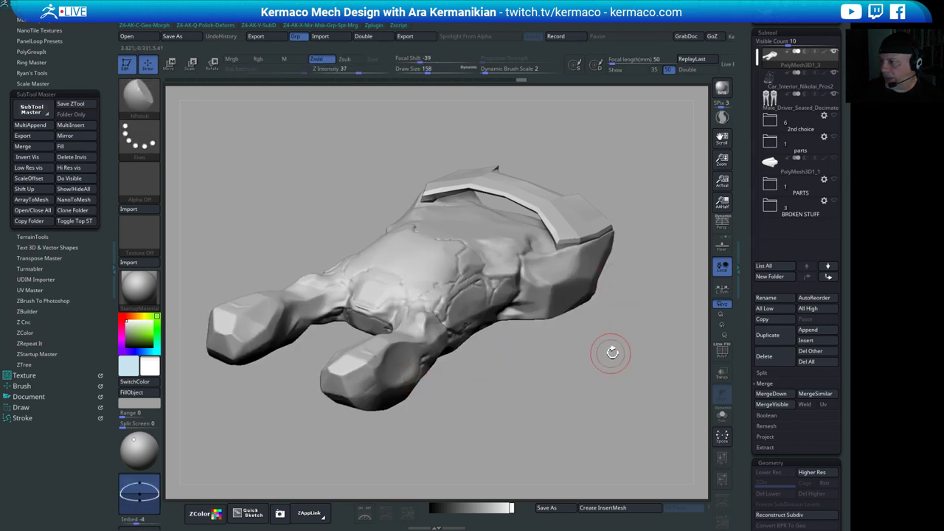
left_click_drag(611, 353, 610, 372, "alt")
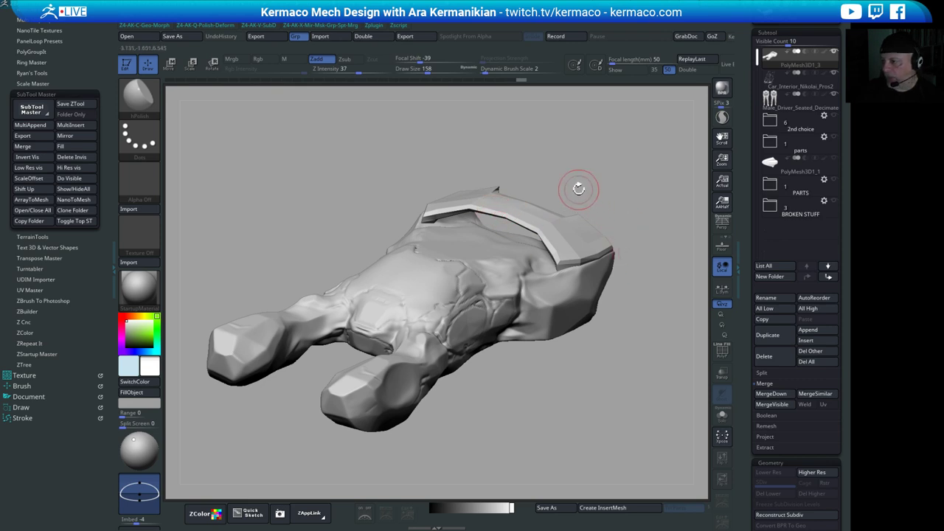
key("ctrl+shift")
mouse_move(508, 196)
left_mouse_down("ctrl+shift")
mouse_move(511, 178)
mouse_move(515, 197)
left_mouse_up("ctrl+shift")
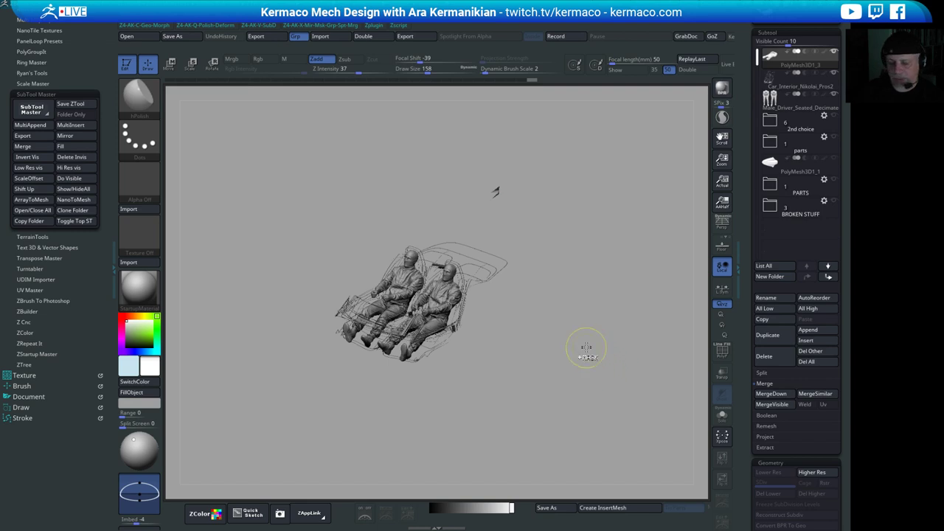
left_click(620, 314, "ctrl+shift")
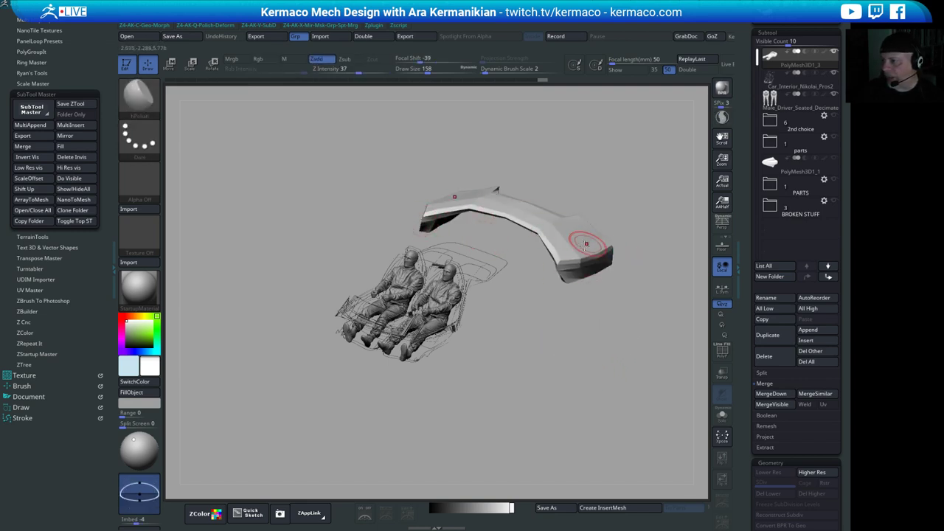
- Switch the selection brush to SelectRect, invert the visibility to the body alone, and unhide the whole merged mesh
key("ctrl+shift")
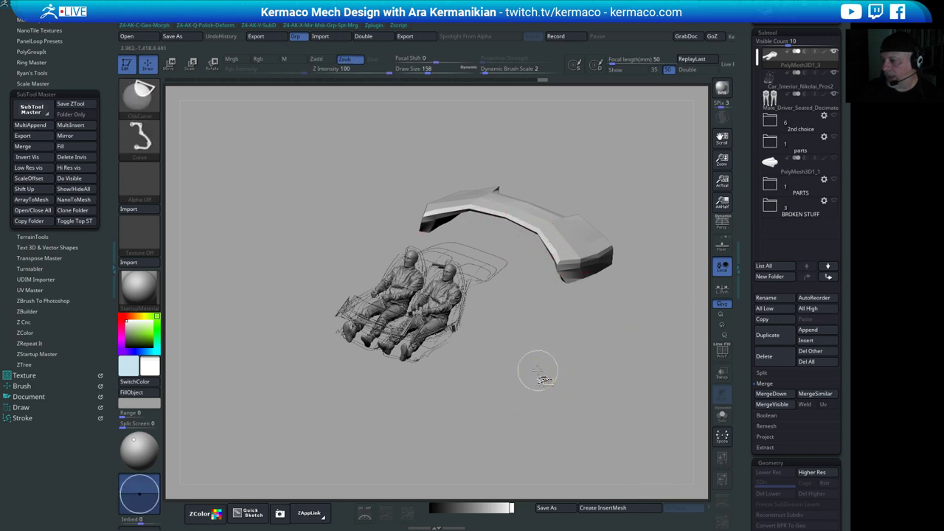
key("ctrl+shift")
left_click(140, 94)
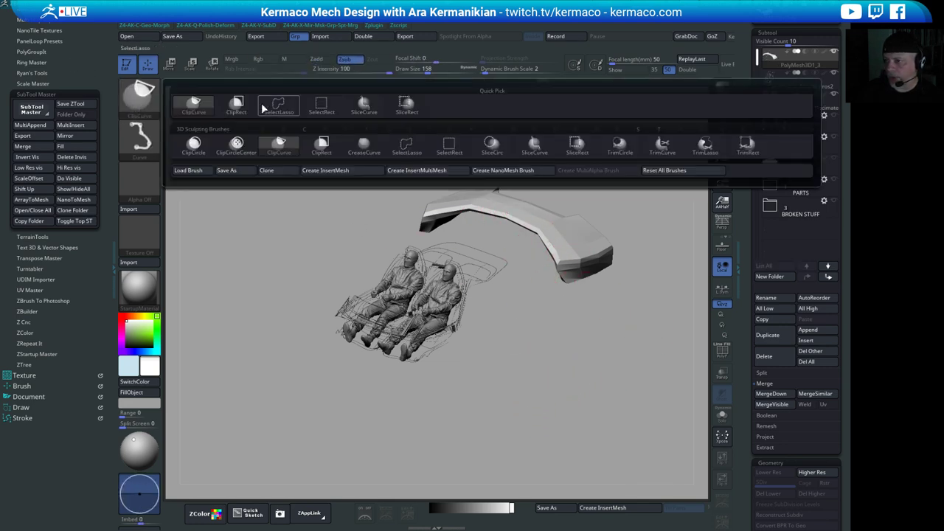
left_click(320, 107, "ctrl+shift")
left_click(318, 280, "ctrl+shift")
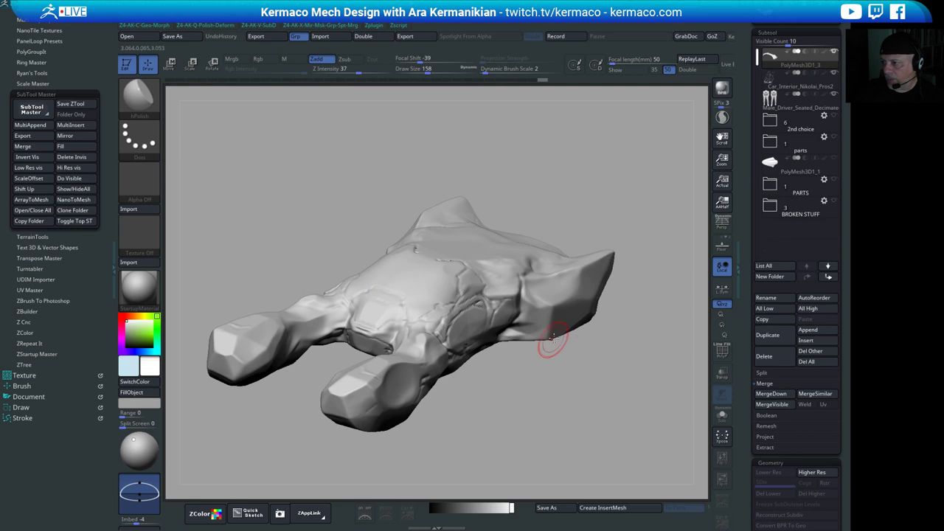
left_click(622, 170, "ctrl+shift")
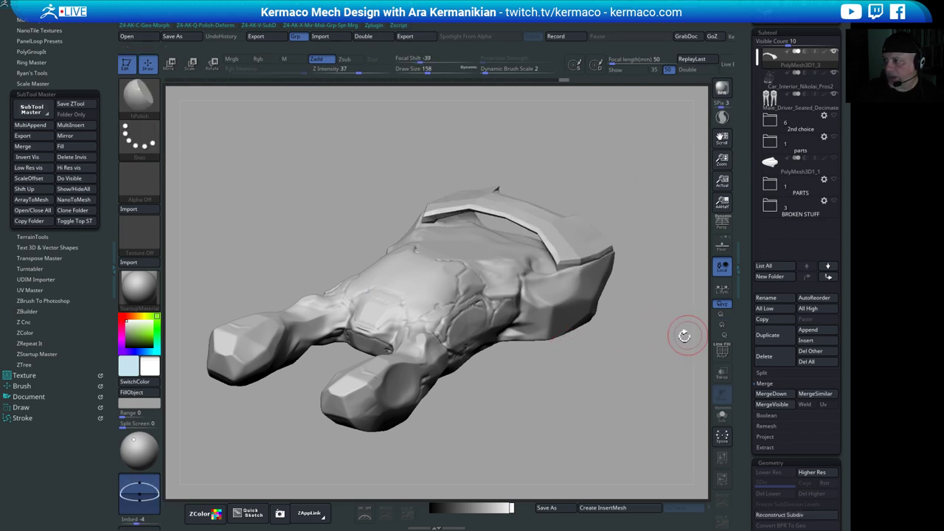
- Split the merged mesh into separate body and rear wing subtools with Split To Parts
left_click_drag(607, 412, 594, 233)
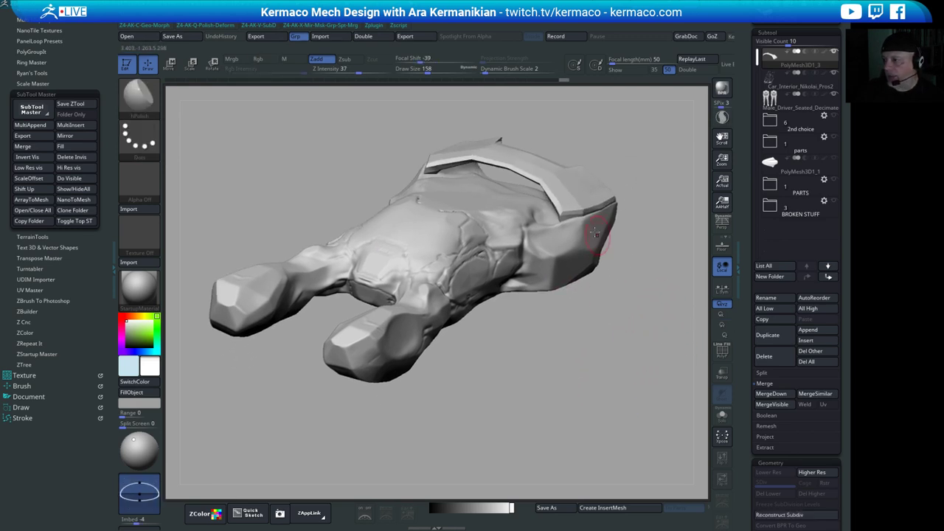
left_click_drag(738, 404, 735, 377)
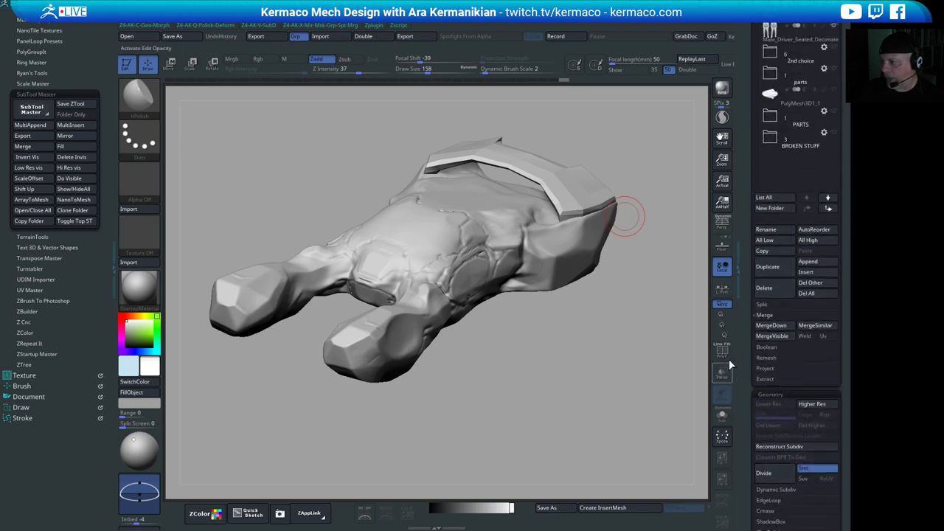
left_click(762, 304)
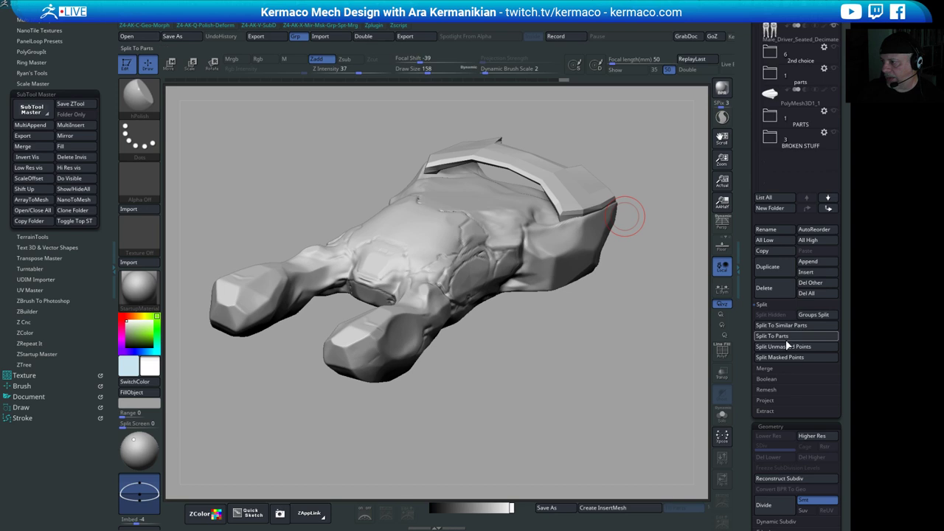
left_click(783, 337)
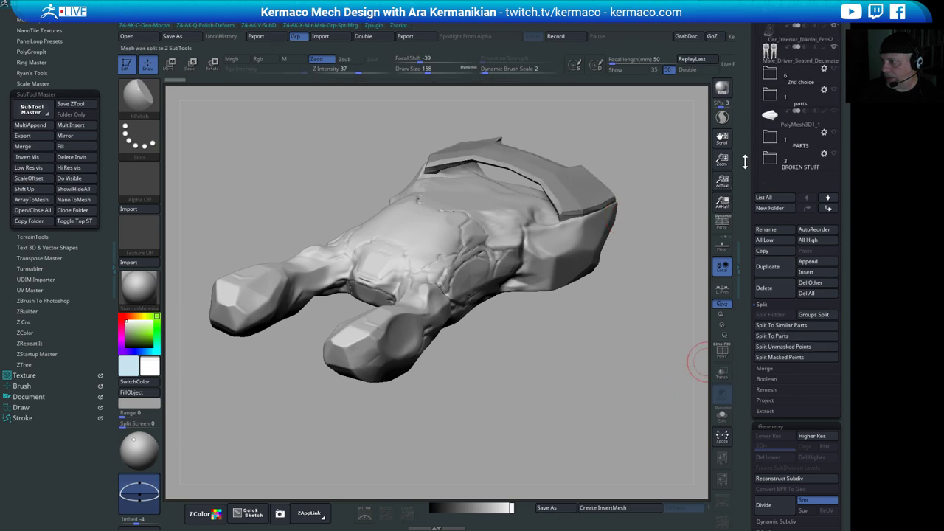
scroll(780, 192, "up", 5)
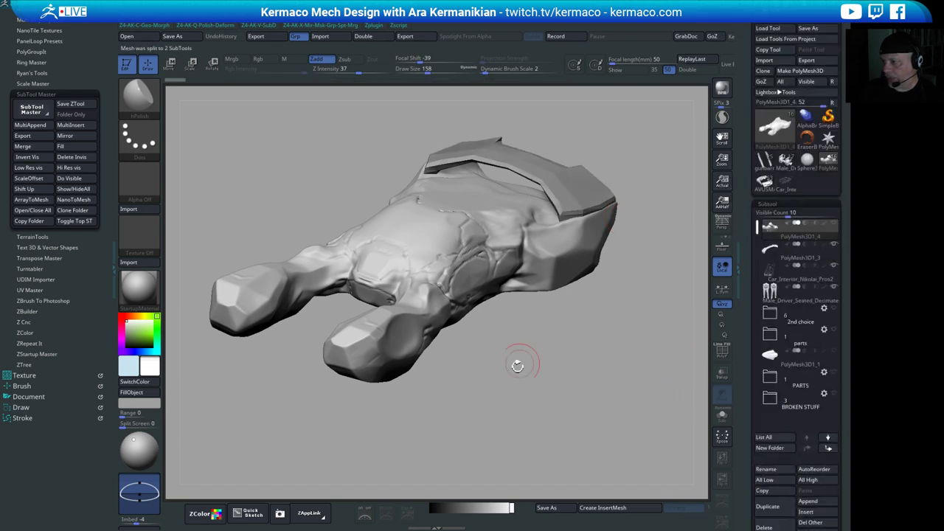
- Flatten the outer side and lower edge of the front pod with hPolish strokes at Draw Sizes 268 and 257
left_click_drag(505, 428, 444, 406)
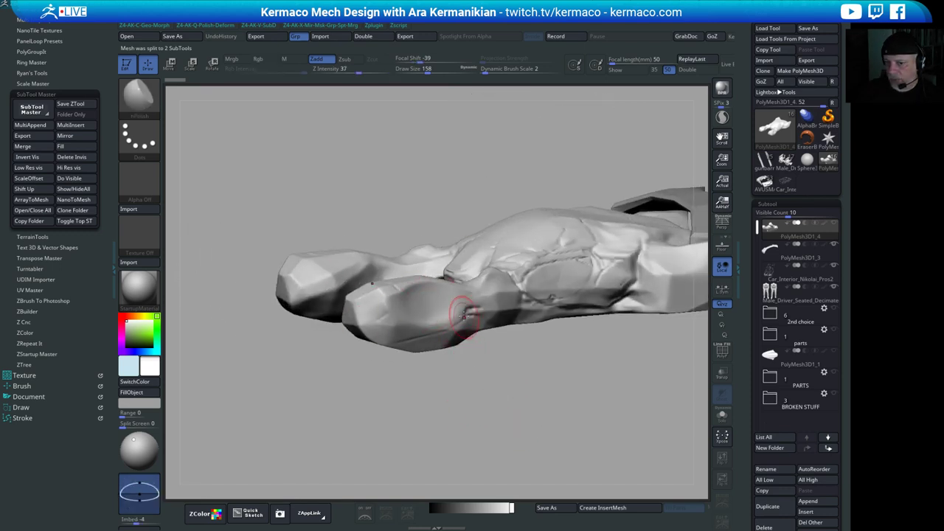
mouse_move(516, 403)
left_mouse_down()
mouse_move(516, 390)
mouse_move(505, 393)
mouse_move(546, 393)
mouse_move(508, 380)
left_mouse_up()
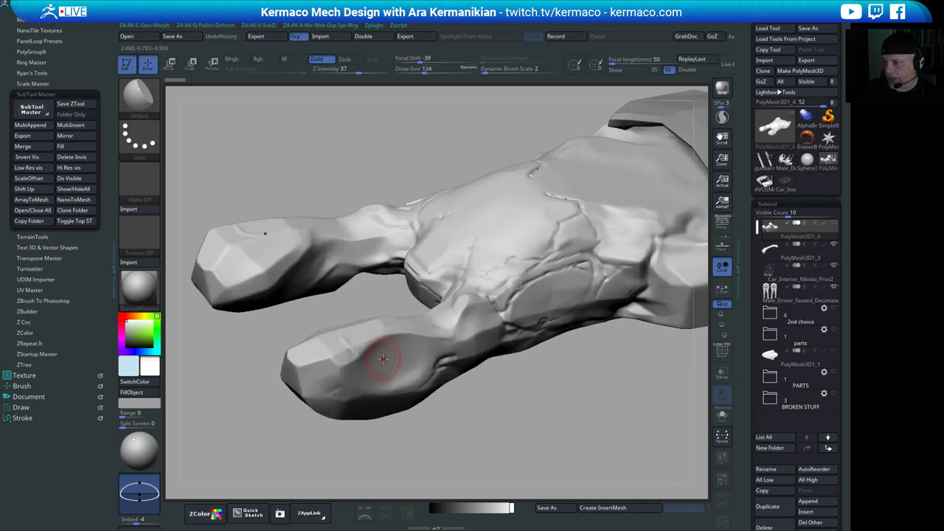
left_click_drag(562, 435, 433, 329)
key("s")
mouse_move(391, 269)
left_mouse_down()
mouse_move(407, 270)
mouse_move(399, 265)
left_mouse_up()
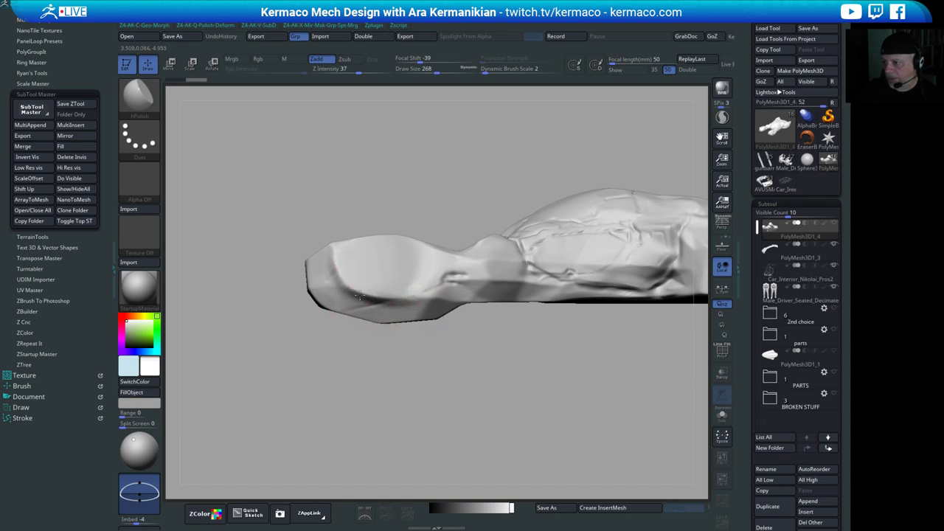
key("ctrl+z")
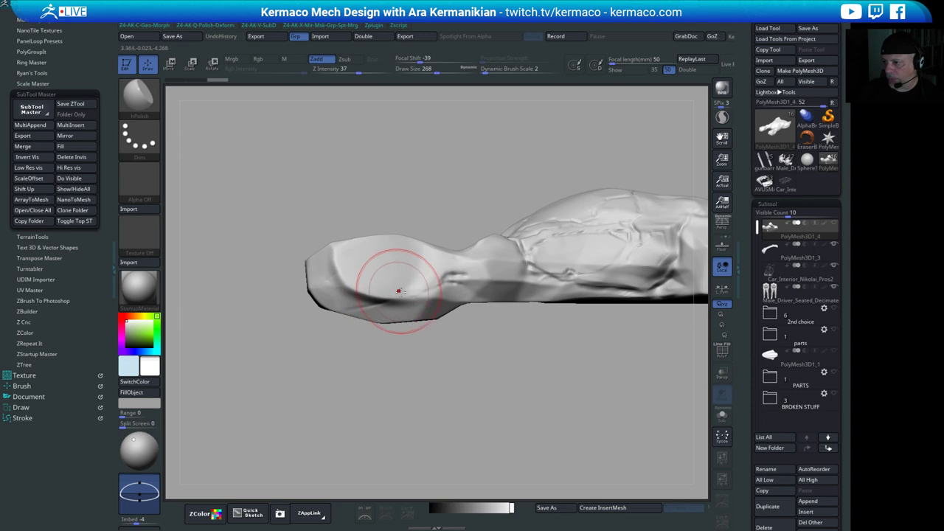
left_click_drag(398, 290, 340, 300)
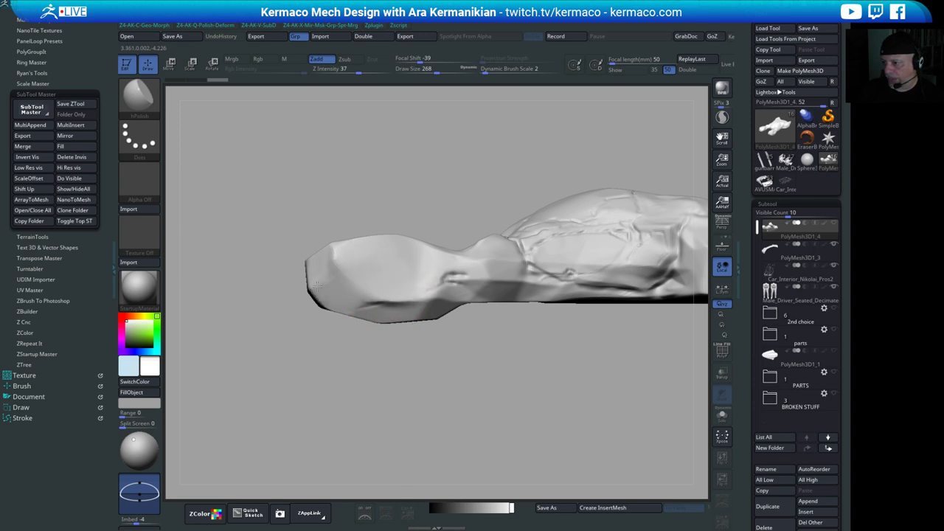
left_click_drag(396, 309, 354, 309)
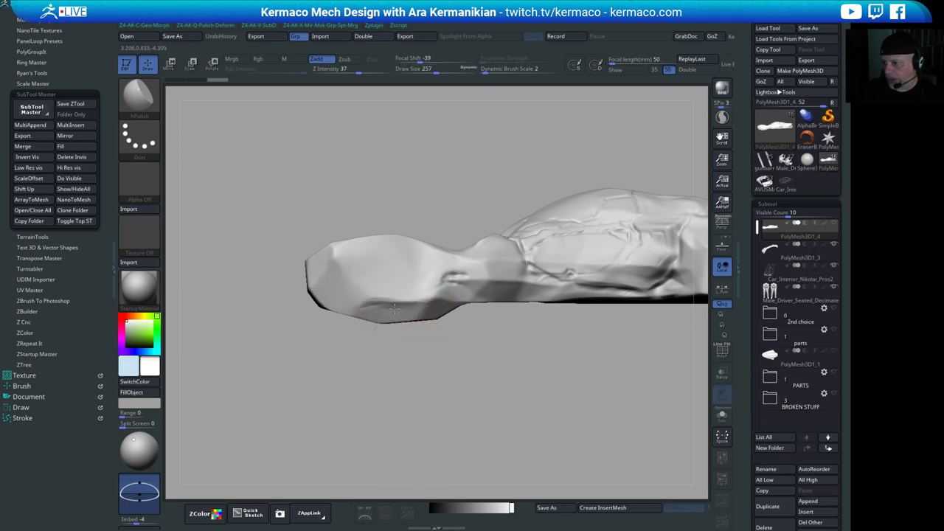
left_click_drag(437, 313, 345, 296)
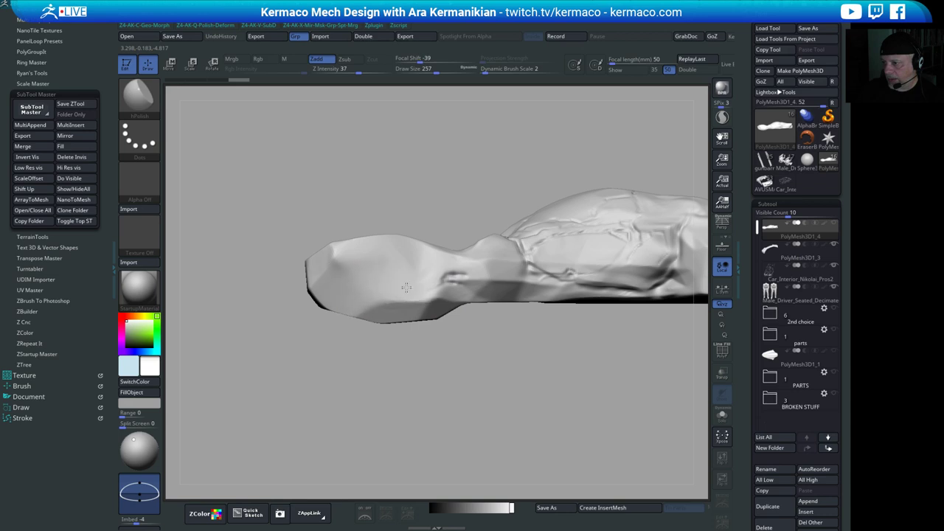
mouse_move(406, 287)
left_mouse_down()
mouse_move(355, 297)
mouse_move(374, 295)
left_mouse_up()
- Set the brush's Draw Size to 223 and snap to a straight side view of the front pod
key("s")
mouse_move(366, 280)
left_mouse_down()
mouse_move(341, 264)
mouse_move(357, 273)
left_mouse_up()
key("s")
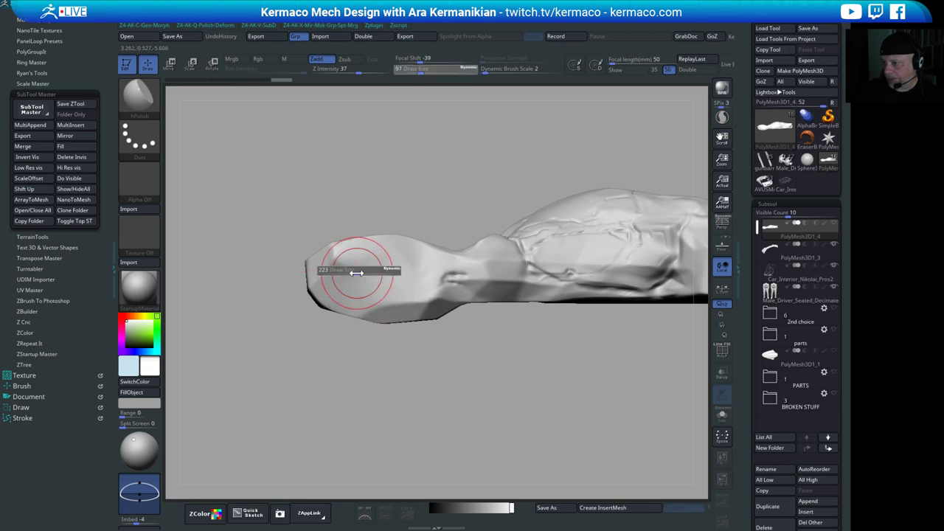
mouse_move(270, 386)
left_mouse_down("shift")
mouse_move(625, 356)
mouse_move(563, 343)
mouse_move(493, 364)
mouse_move(460, 352)
left_mouse_up("shift")
key("shift")
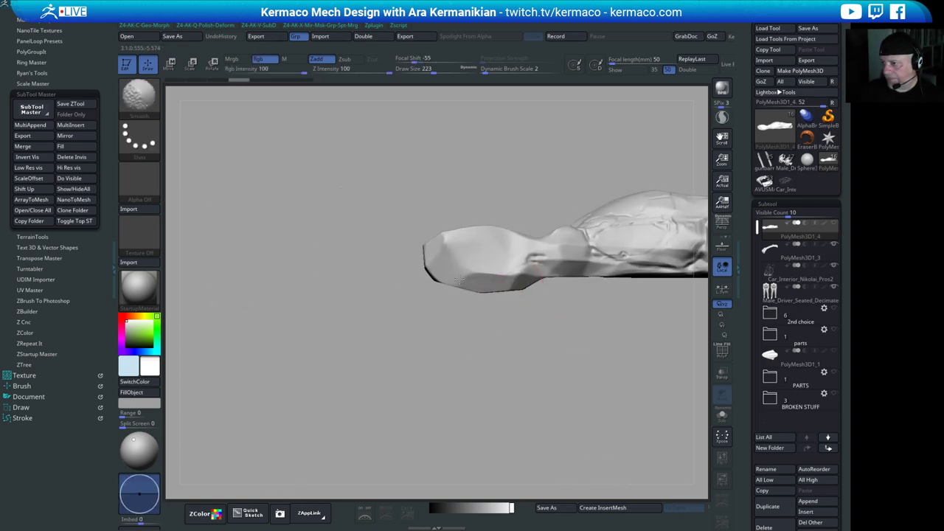
- Switch to the Move brush and set its Draw Size to 234 for reshaping the front pods
key("ctrl+c")
key("ctrl+q")
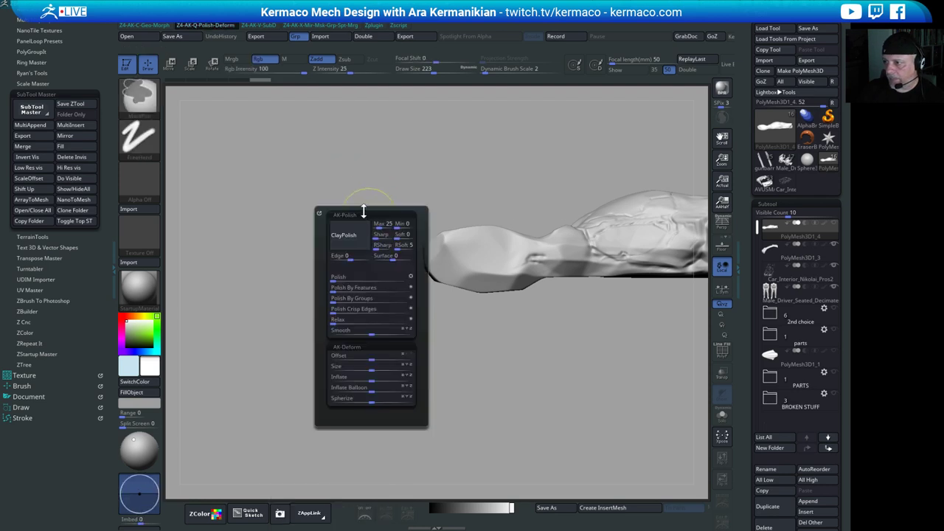
key("ctrl+a")
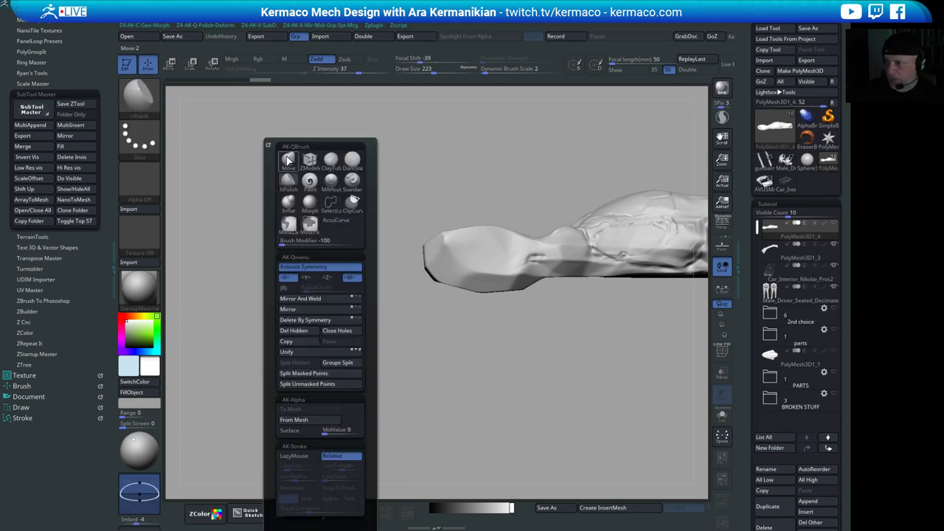
left_click(288, 159)
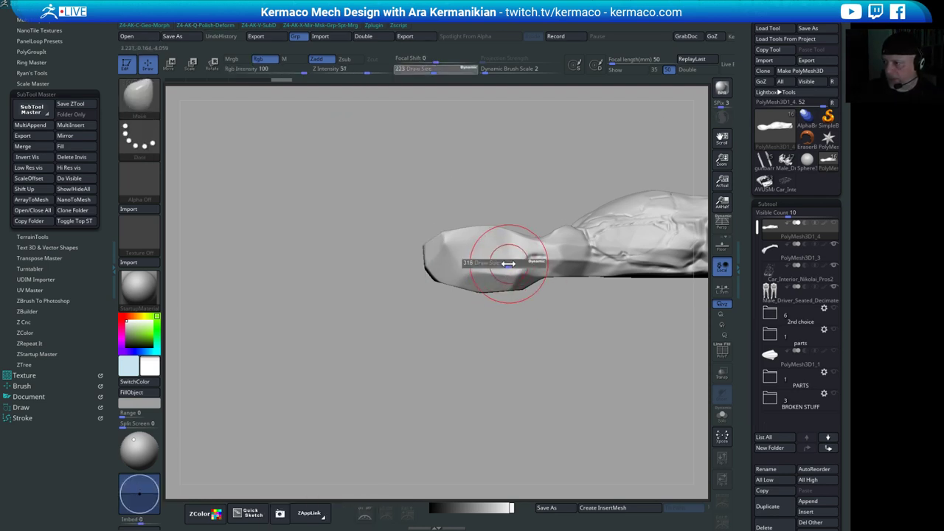
left_click_drag(558, 154, 560, 265, "shift")
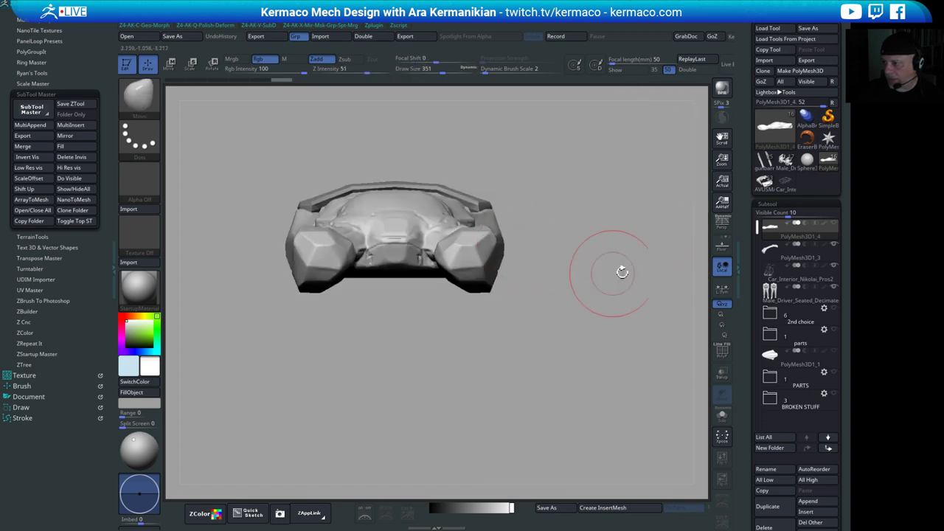
left_click_drag(661, 270, 481, 254)
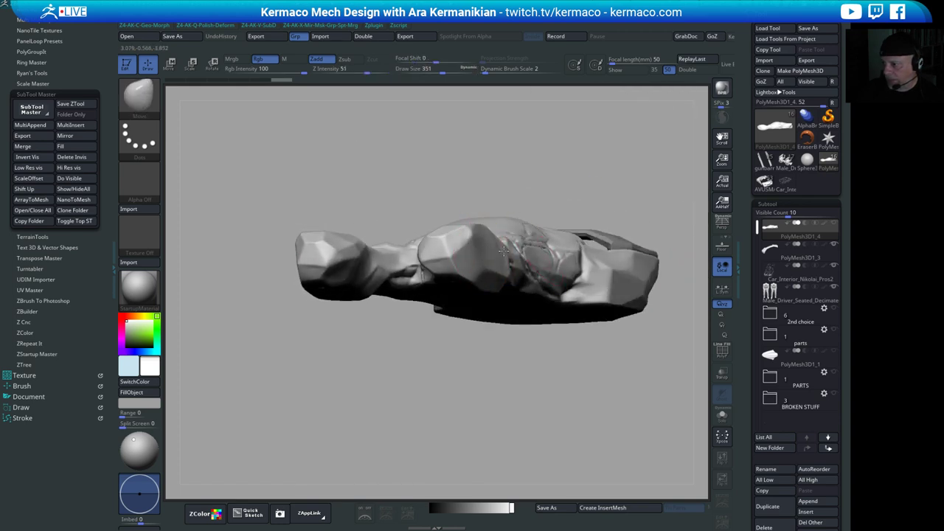
key("s")
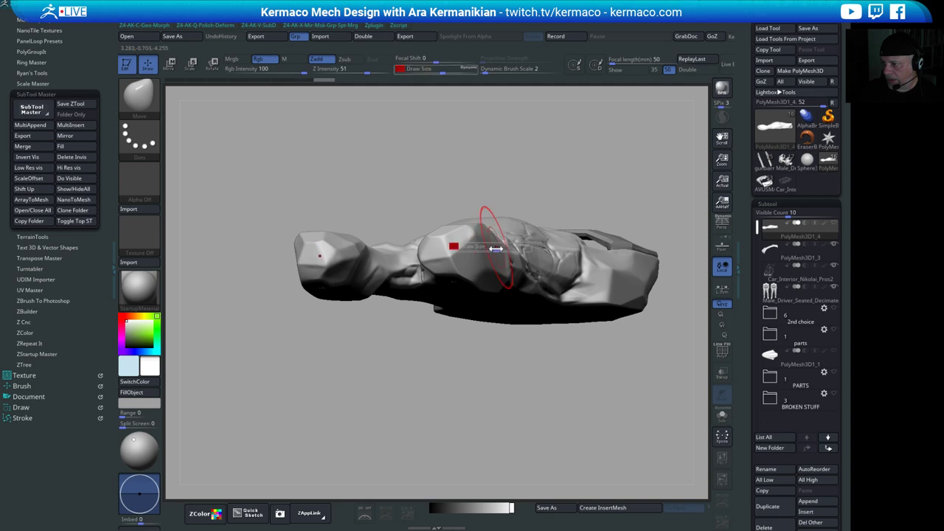
left_click_drag(496, 248, 488, 249)
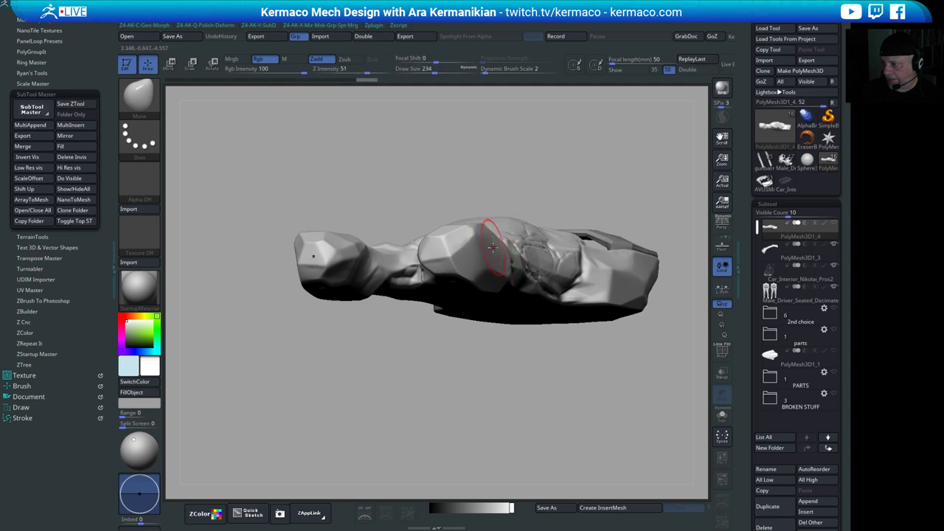
- Reshape the outer side of the front pod with Move strokes at Draw Size 234
left_click_drag(458, 351, 425, 426)
mouse_move(458, 291)
left_mouse_down()
mouse_move(460, 280)
mouse_move(430, 280)
left_mouse_up()
mouse_move(455, 313)
left_mouse_down()
mouse_move(491, 337)
mouse_move(477, 292)
mouse_move(446, 293)
mouse_move(469, 298)
left_mouse_up()
left_click_drag(510, 345, 591, 373)
- Mask the body behind the front pods and switch the selection brush to ClipCurve
mouse_move(591, 374)
right_mouse_down()
mouse_move(595, 295)
mouse_move(575, 325)
mouse_move(605, 408)
mouse_move(408, 400)
mouse_move(575, 381)
right_mouse_up()
left_click_drag(638, 389, 287, 185, "ctrl")
right_click_drag(495, 236, 623, 265)
mouse_move(451, 154)
left_mouse_down("ctrl+shift")
mouse_move(566, 281)
mouse_move(646, 394)
mouse_move(309, 155)
left_mouse_up("ctrl+shift")
left_click(140, 93, "ctrl+shift")
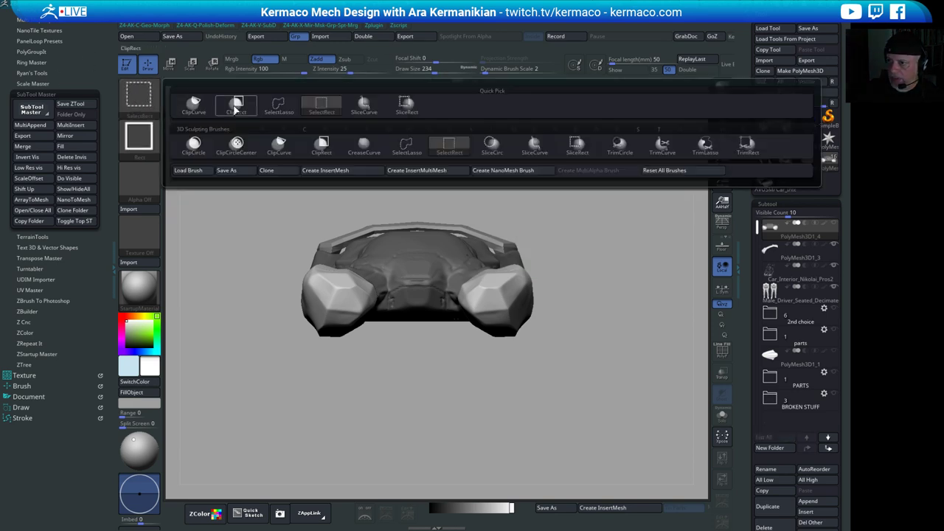
left_click(196, 105)
- Cut the upper outer sides of the front pods flat with slanted ClipCurve lines in front view, redoing one cut
mouse_move(495, 183)
left_mouse_down("ctrl+shift")
mouse_move(598, 428)
mouse_move(615, 391)
mouse_move(552, 432)
mouse_move(590, 420)
left_mouse_up("ctrl+shift")
mouse_move(653, 384)
left_mouse_down()
mouse_move(564, 368)
mouse_move(575, 343)
left_mouse_up()
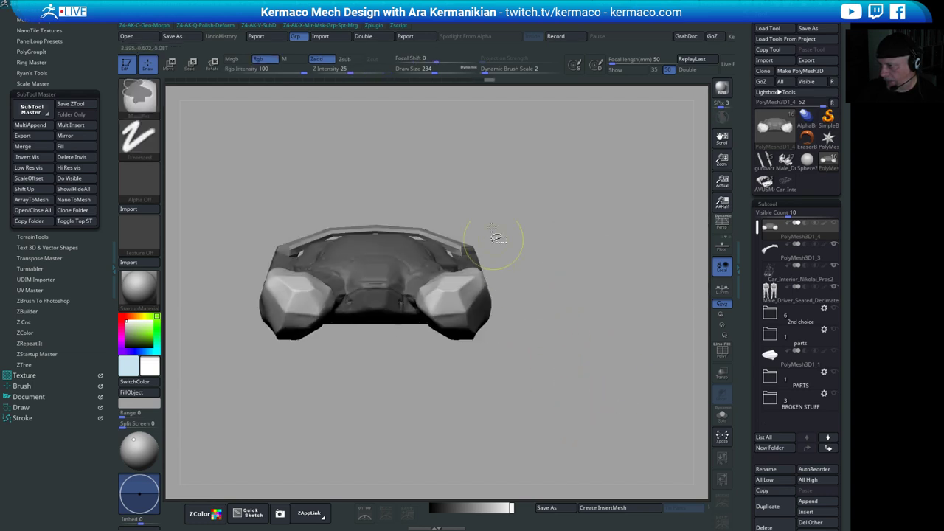
mouse_move(512, 189)
left_mouse_down("ctrl+shift")
mouse_move(609, 396)
mouse_move(546, 402)
mouse_move(546, 410)
mouse_move(601, 408)
mouse_move(690, 357)
left_mouse_up("ctrl+shift")
left_click_drag(398, 146, 545, 438, "ctrl+shift")
key("ctrl+z")
mouse_move(439, 129)
left_mouse_down("ctrl+shift")
mouse_move(521, 342)
mouse_move(557, 392)
mouse_move(546, 411)
mouse_move(538, 408)
mouse_move(554, 413)
left_mouse_up("ctrl+shift")
left_click_drag(600, 398, 516, 383)
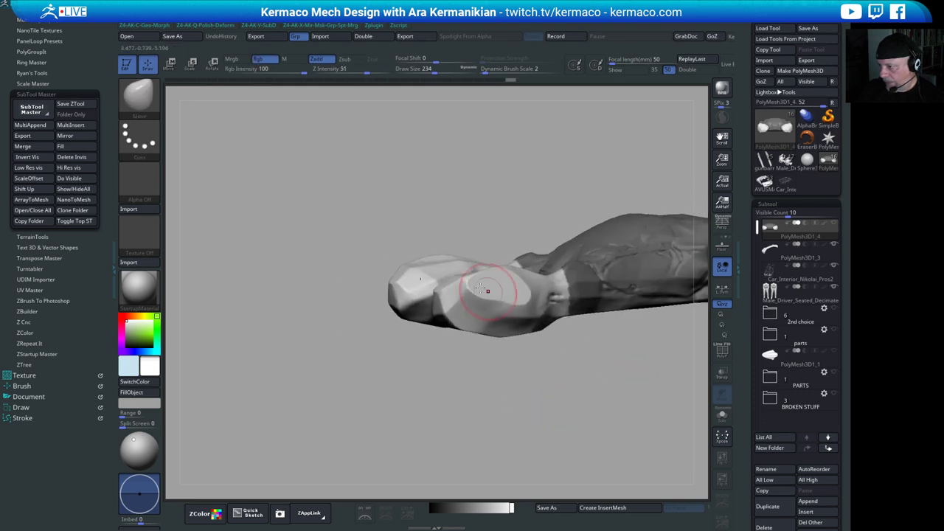
- Polish the clipped upper outer side of the front pod with the hPolish brush at Draw Size 234
left_click_drag(489, 291, 492, 276, "shift")
left_click_drag(547, 376, 406, 341)
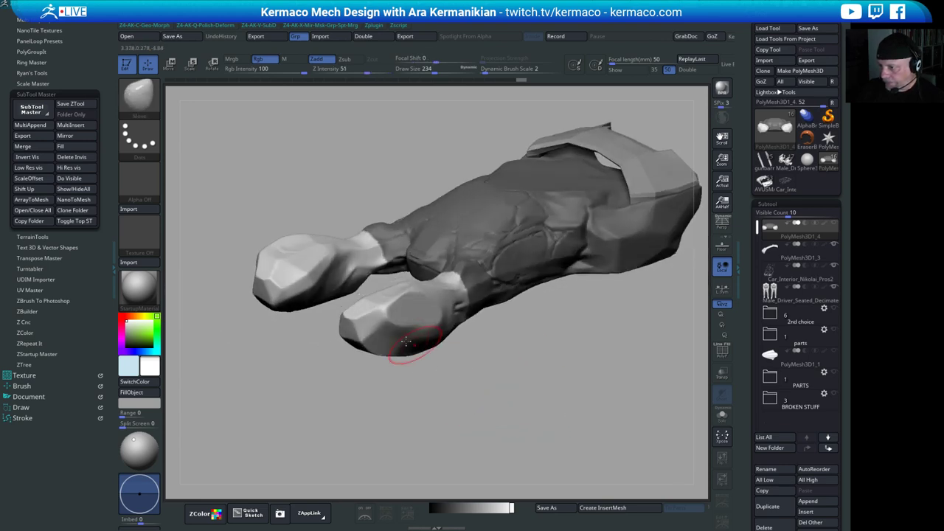
key("ctrl+q")
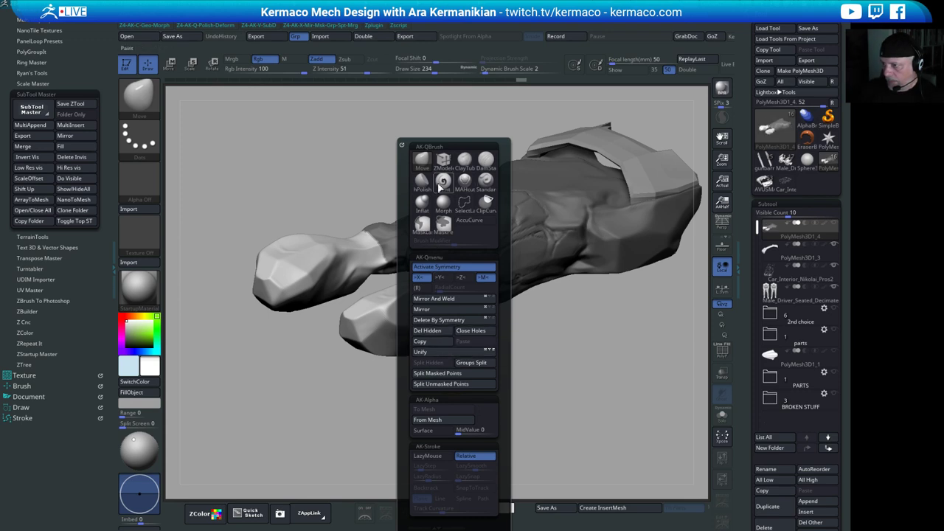
left_click(422, 182)
left_click_drag(631, 420, 589, 353)
left_click_drag(389, 333, 394, 323)
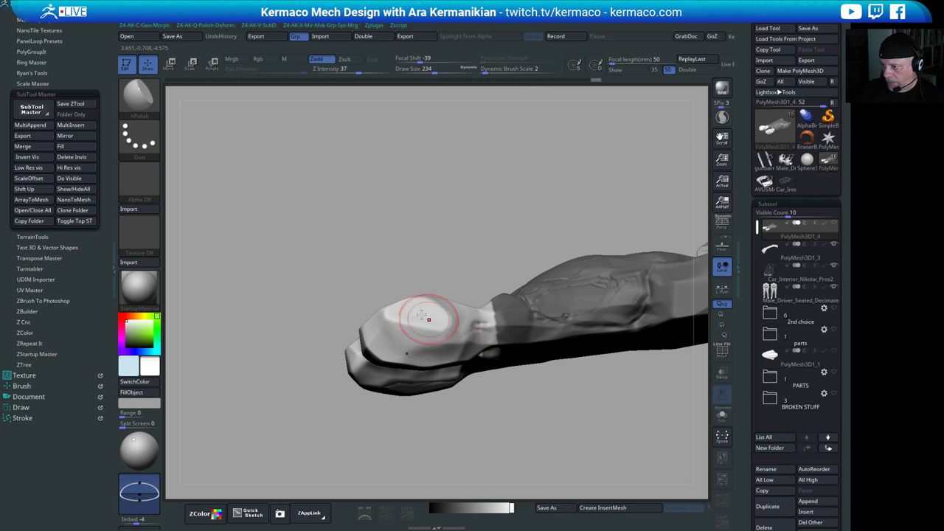
mouse_move(537, 438)
left_mouse_down()
mouse_move(519, 445)
mouse_move(438, 391)
mouse_move(517, 410)
left_mouse_up()
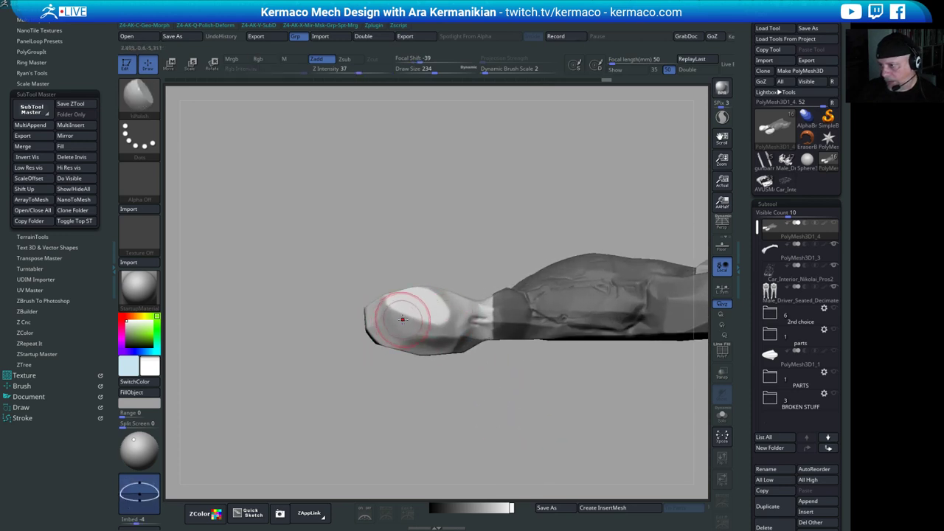
- Set hPolish's Draw Size to 140 and refine the lower side of the front pod
key("s")
left_click_drag(404, 320, 395, 320)
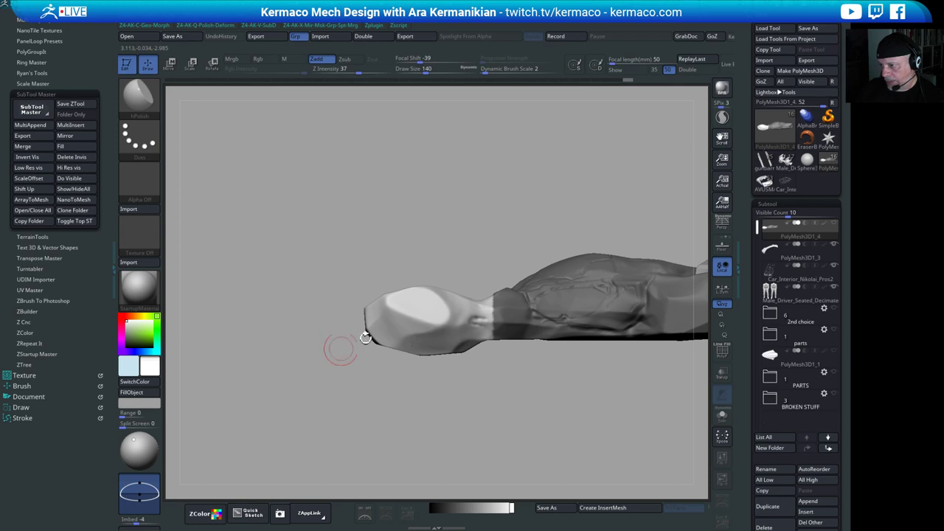
left_click_drag(533, 417, 505, 391)
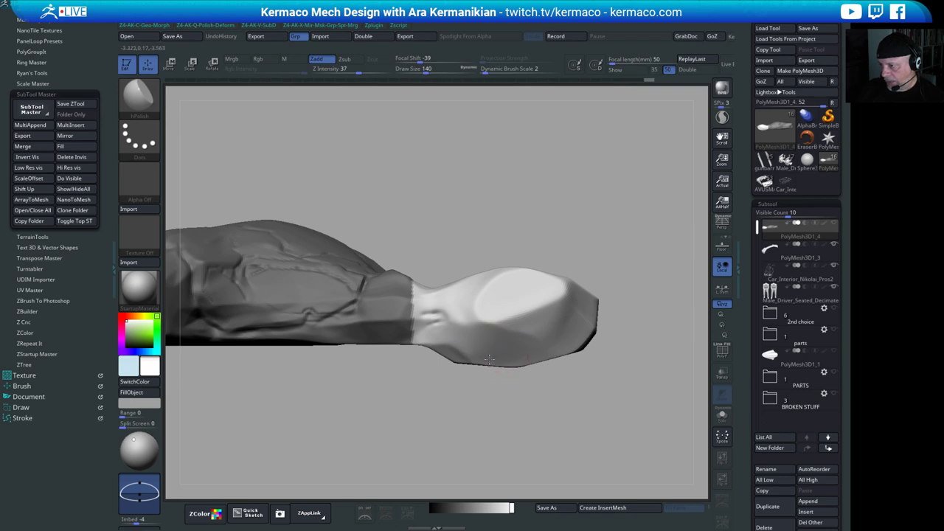
left_click_drag(506, 400, 446, 364)
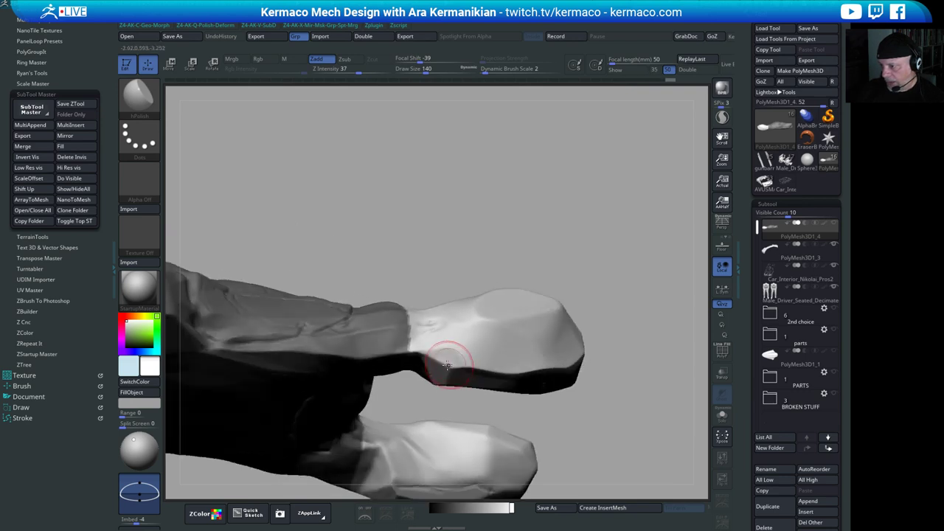
- Check the pods' polygon wireframe and sharpen the facets around the pod's nose with hPolish strokes
left_click(722, 351)
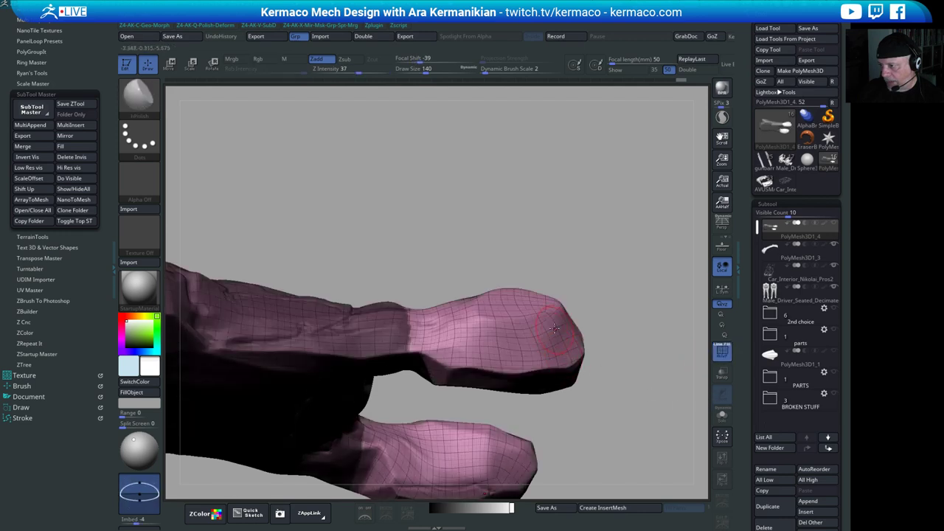
left_click(722, 352)
left_click_drag(624, 236, 560, 316)
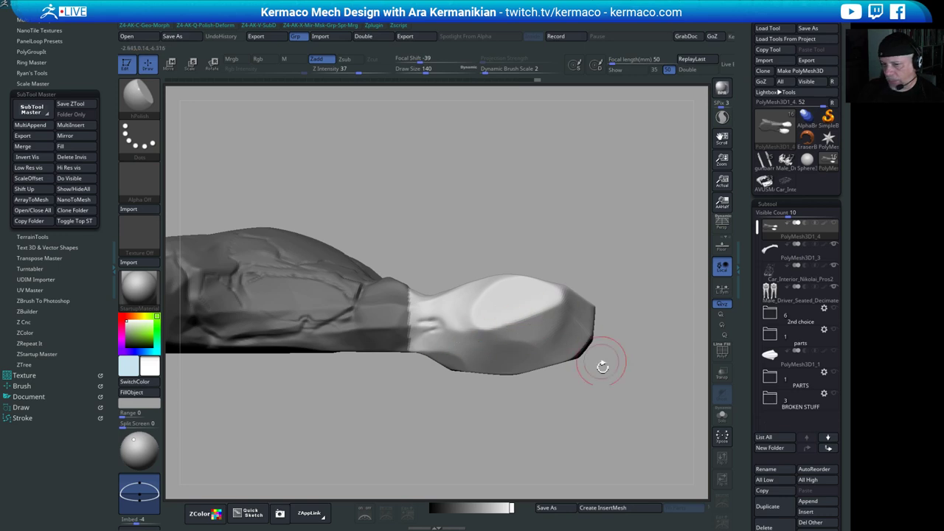
left_click_drag(604, 363, 436, 321, "alt")
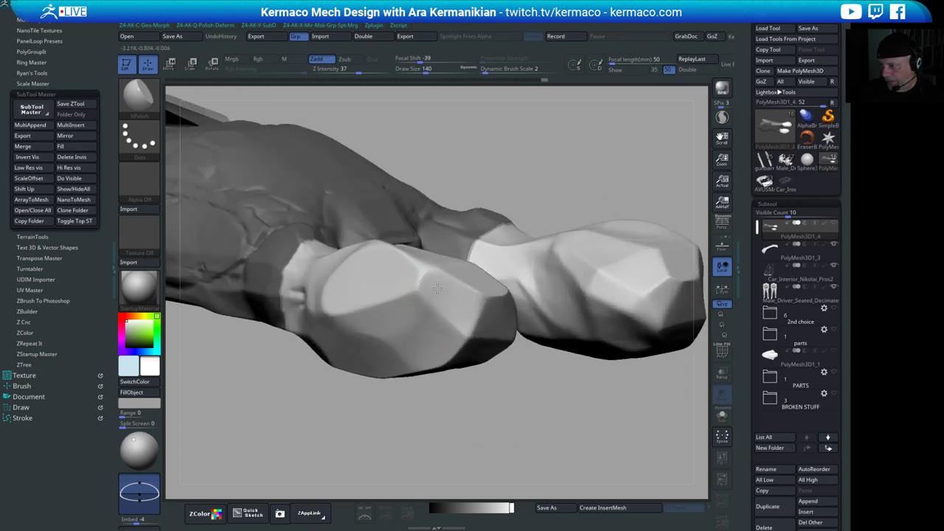
left_click_drag(520, 412, 496, 360)
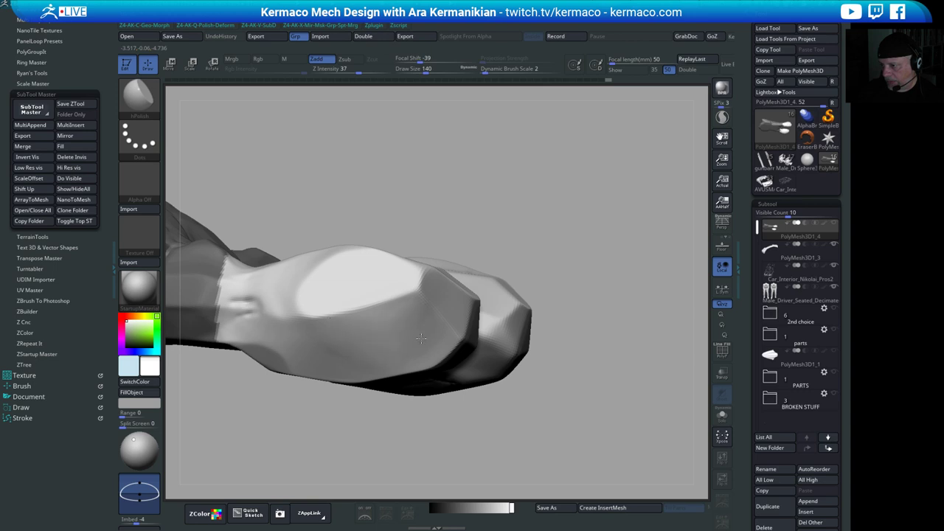
- Set the hPolish draw size to 192 and smooth the facets near the tip of the front prong
left_click_drag(553, 258, 471, 354, "shift")
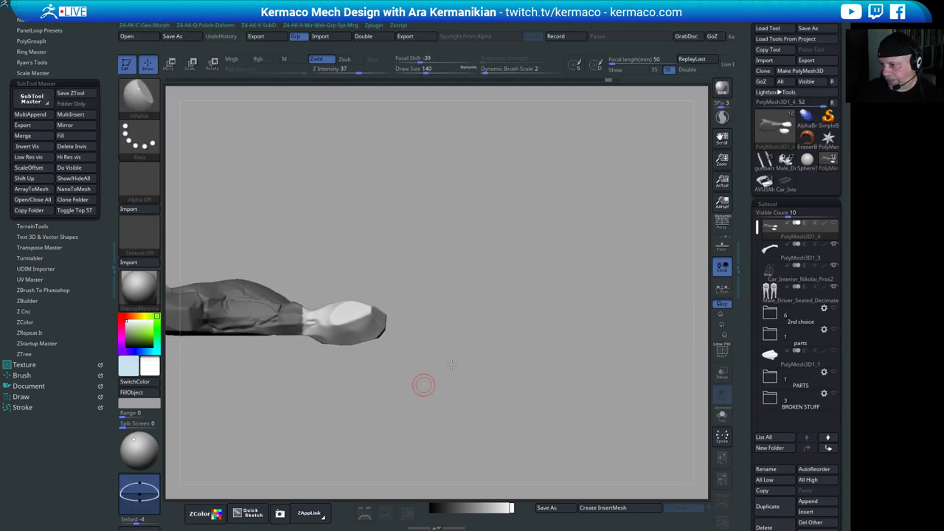
left_click_drag(421, 384, 505, 309)
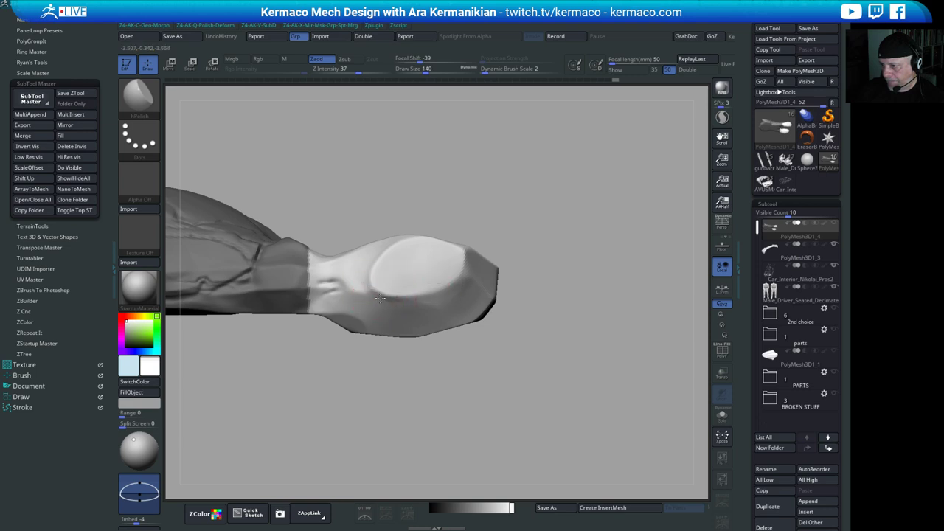
left_click_drag(628, 284, 399, 207)
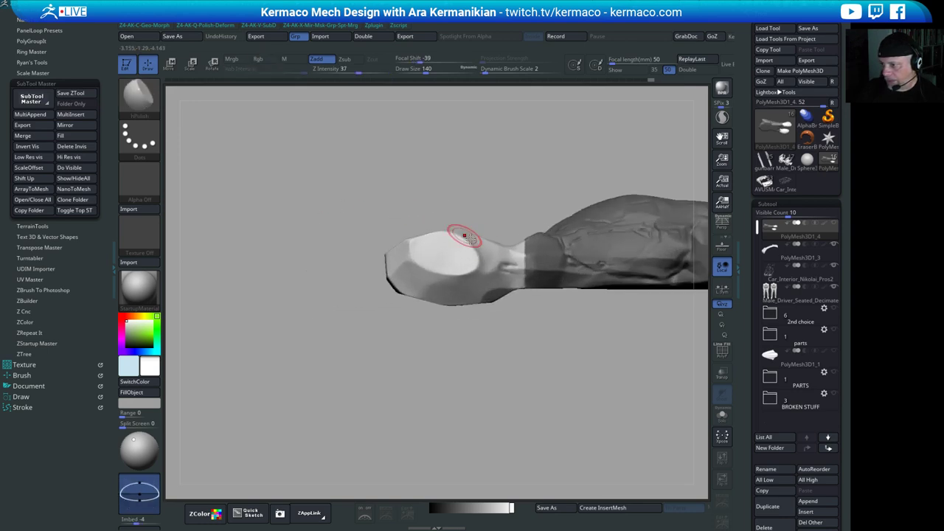
left_click_drag(485, 181, 453, 229)
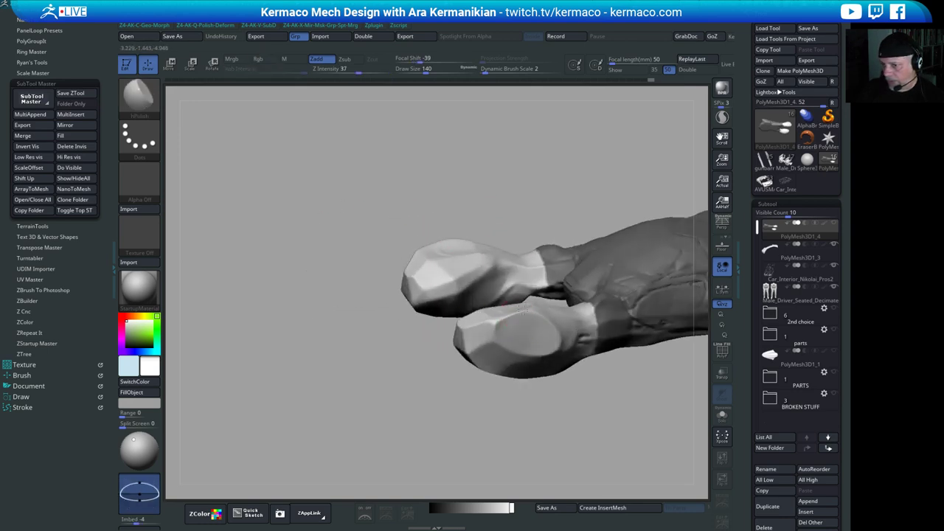
left_click_drag(367, 219, 342, 207, "alt")
key("s")
left_click_drag(465, 317, 471, 318)
mouse_move(455, 424)
left_mouse_down()
mouse_move(449, 439)
mouse_move(450, 422)
left_mouse_up()
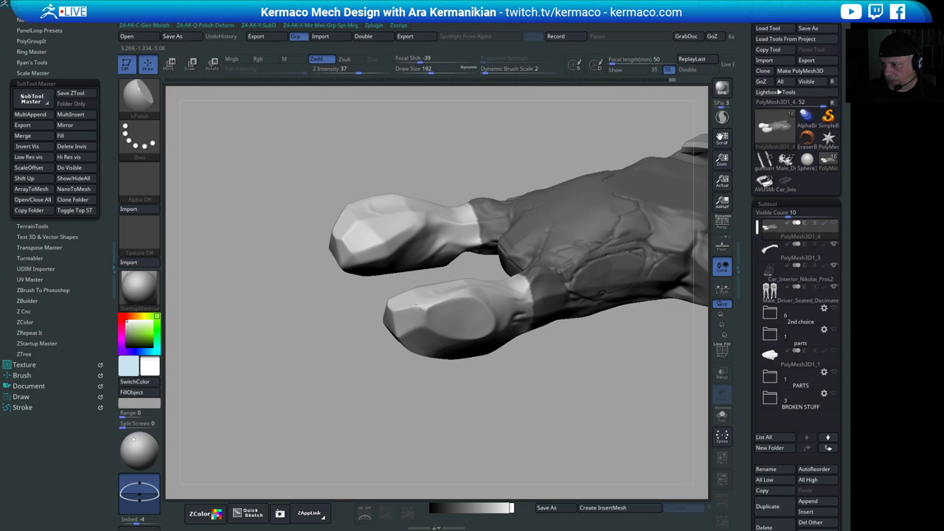
key("shift")
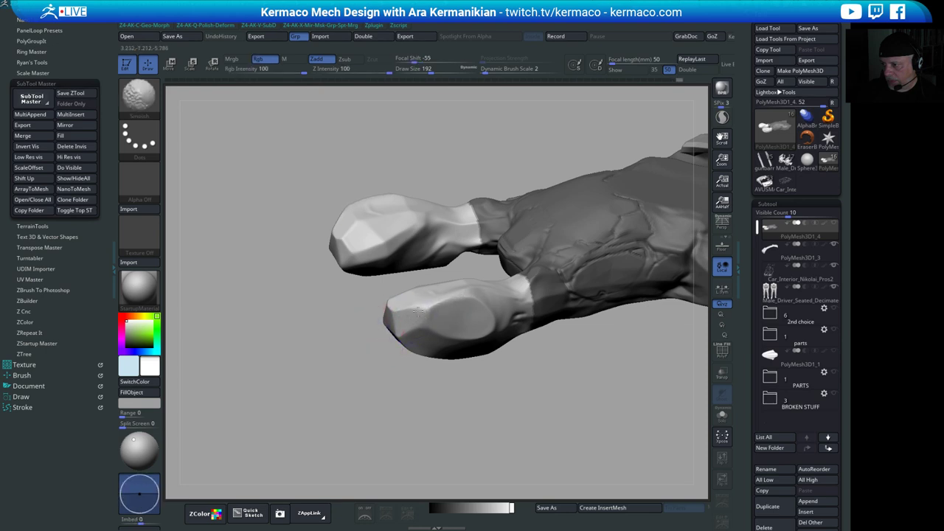
mouse_move(418, 311)
left_mouse_down("shift")
mouse_move(463, 307)
mouse_move(407, 315)
mouse_move(411, 299)
left_mouse_up("shift")
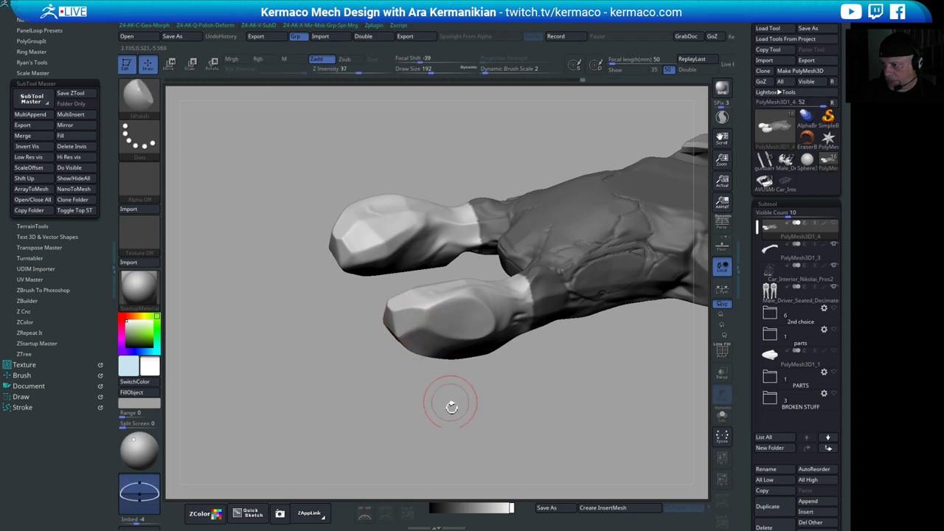
- Polish the planes on the ends, tops and inner and outer sides of both prongs into flat facets with hPolish
left_click_drag(449, 401, 406, 299)
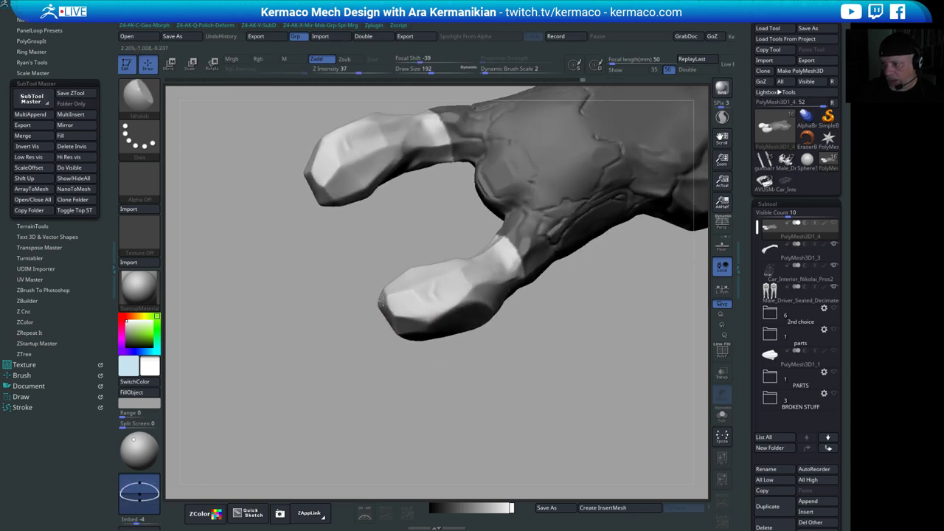
left_click_drag(488, 375, 450, 314)
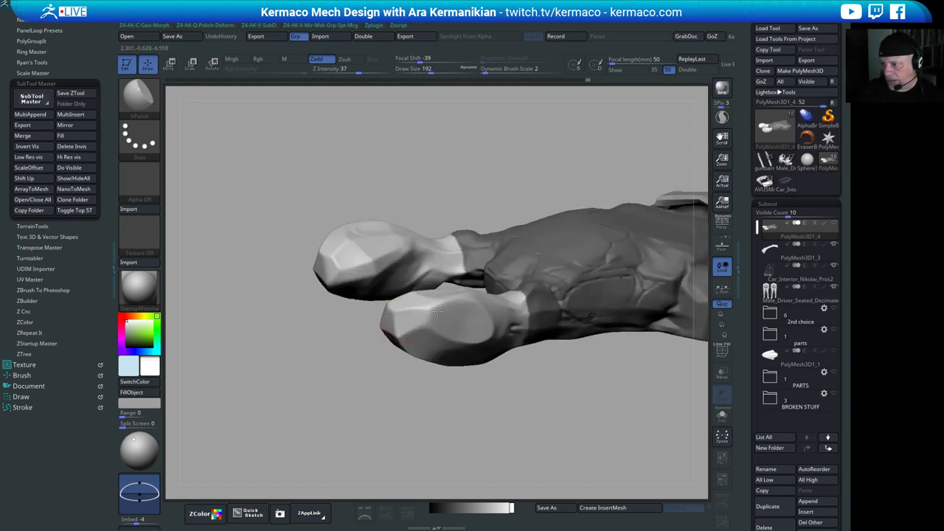
left_click_drag(392, 392, 424, 387)
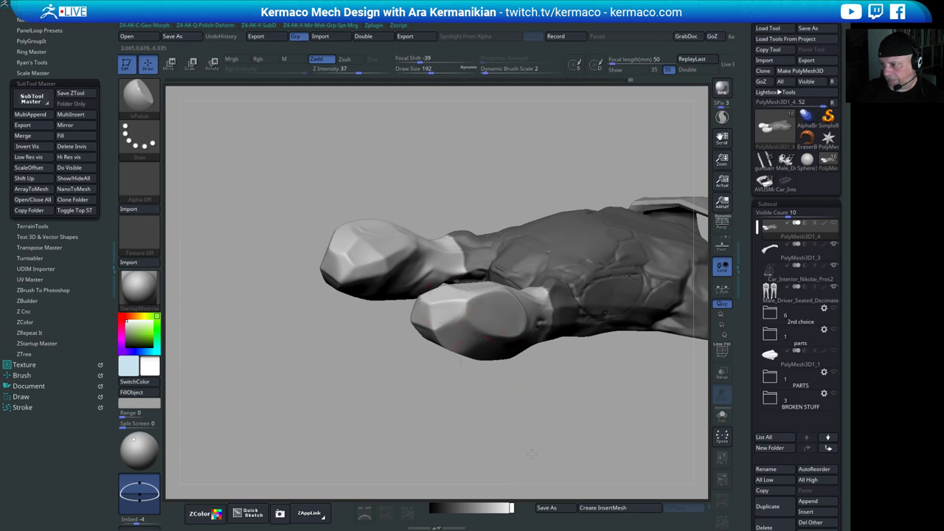
left_click_drag(530, 454, 448, 289)
left_click_drag(582, 385, 430, 251)
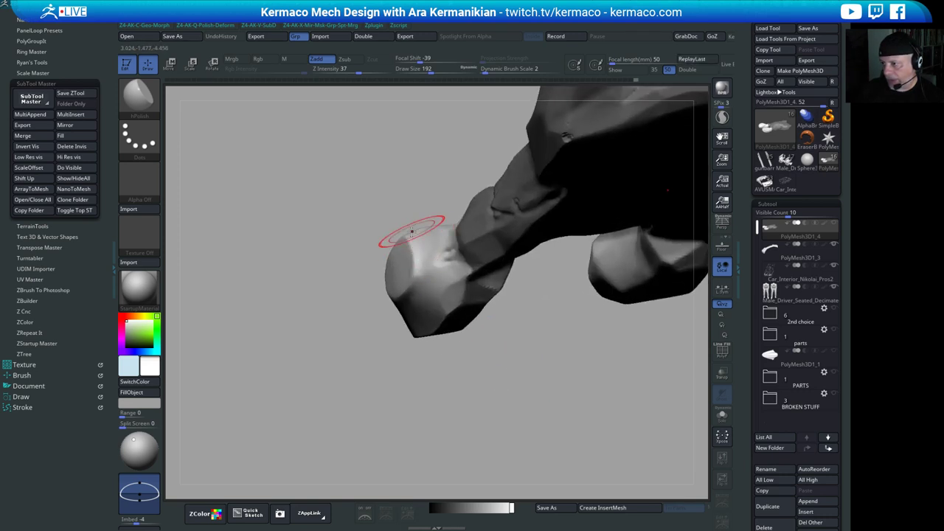
mouse_move(352, 375)
left_mouse_down()
mouse_move(437, 335)
mouse_move(406, 296)
left_mouse_up()
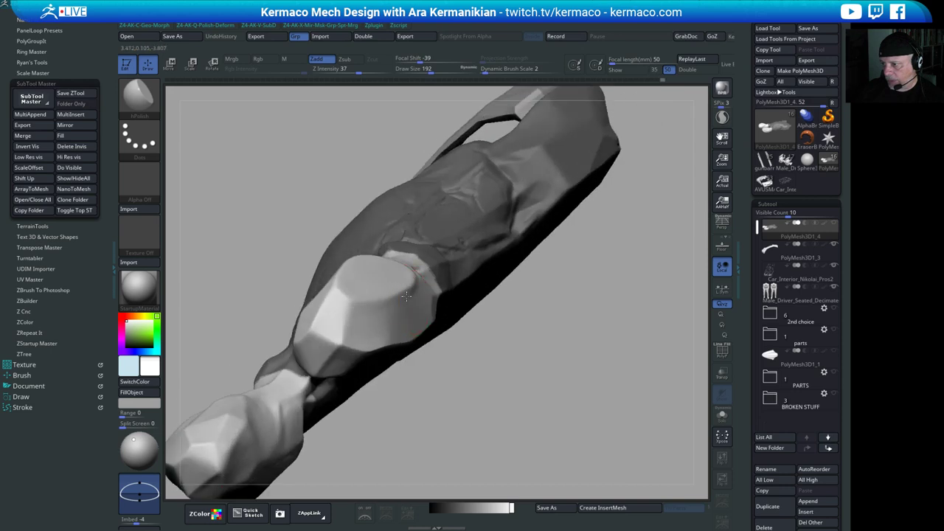
left_click_drag(511, 373, 367, 309)
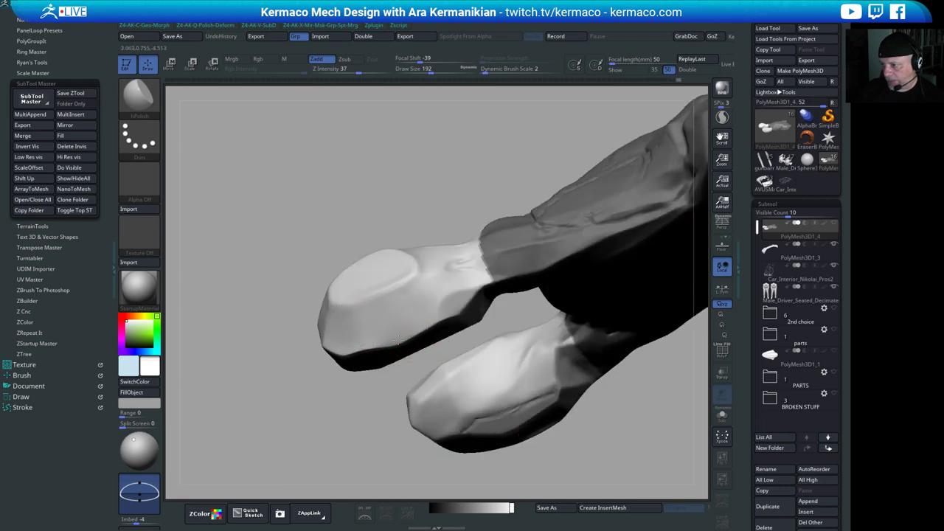
left_click_drag(368, 359, 353, 369)
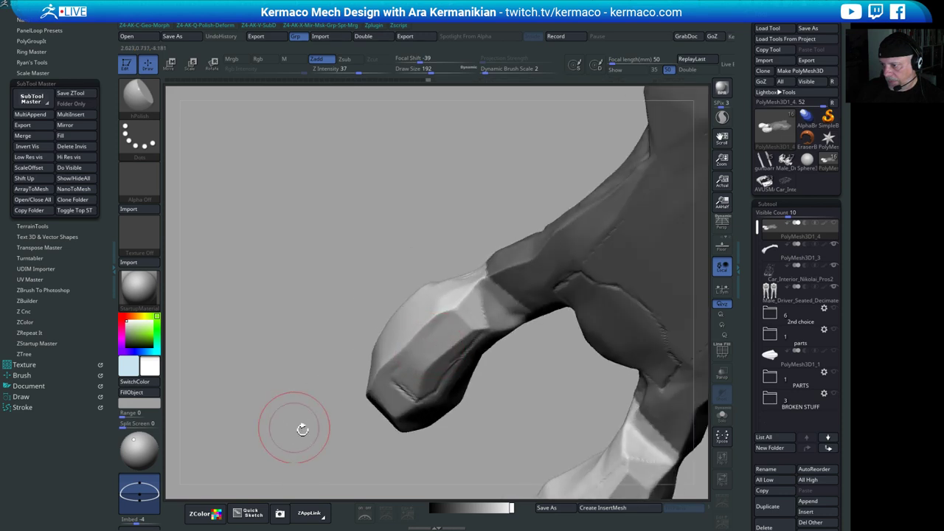
- Try to trim the outer sides of both prongs with a curve cut in a straight-on top view
left_click_drag(302, 428, 564, 266)
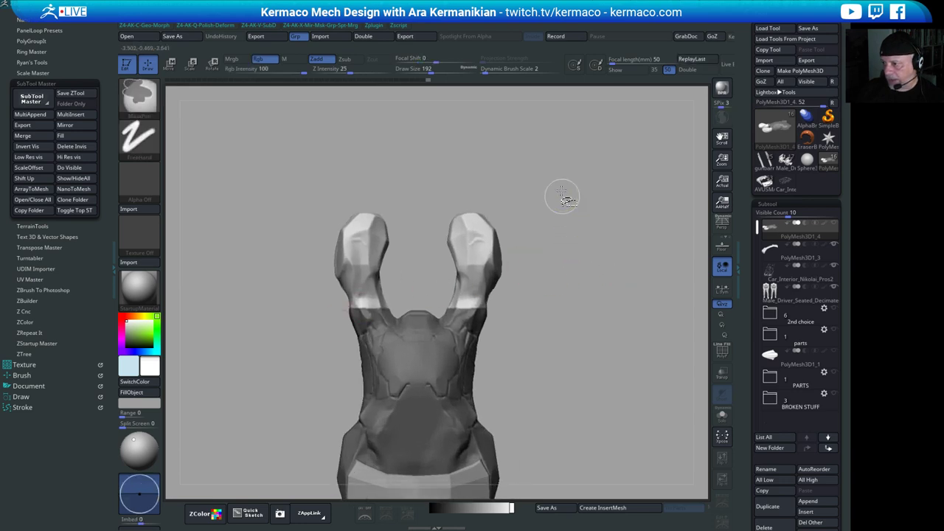
mouse_move(568, 190)
left_mouse_down("ctrl+shift")
mouse_move(511, 320)
mouse_move(488, 306)
left_mouse_up("ctrl+shift")
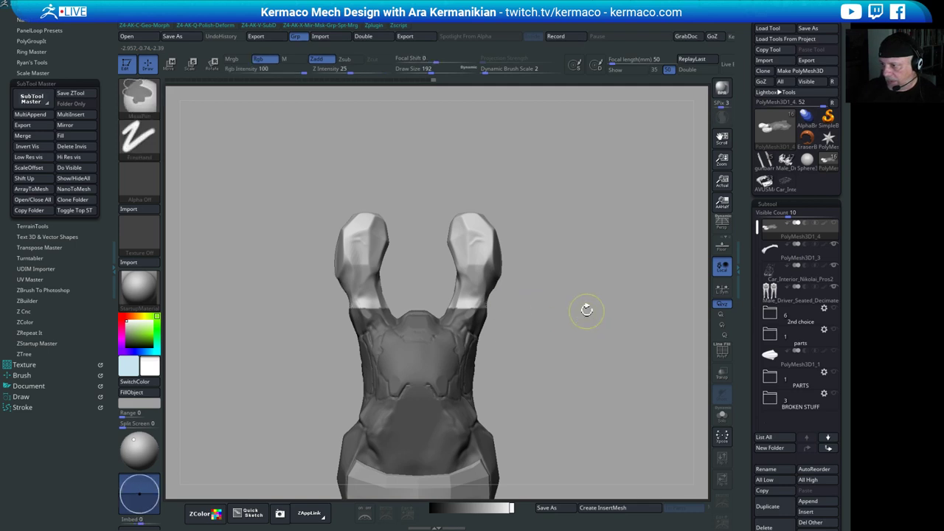
mouse_move(555, 218)
left_mouse_down("ctrl+shift")
mouse_move(504, 298)
mouse_move(488, 297)
left_mouse_up("ctrl+shift")
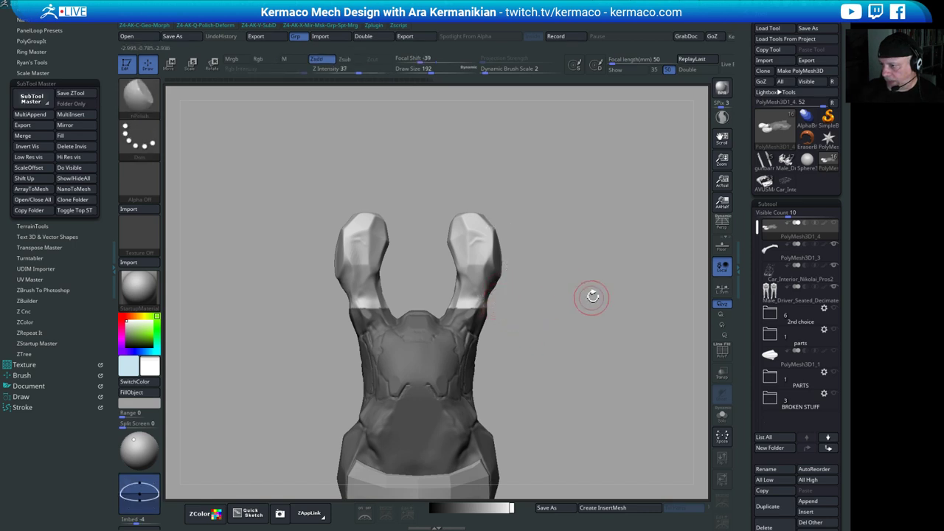
mouse_move(592, 295)
left_mouse_down()
mouse_move(567, 280)
mouse_move(592, 280)
left_mouse_up()
mouse_move(572, 213)
left_mouse_down("ctrl+shift")
mouse_move(537, 305)
mouse_move(399, 292)
mouse_move(460, 289)
mouse_move(401, 268)
mouse_move(551, 279)
mouse_move(563, 243)
mouse_move(579, 231)
mouse_move(509, 240)
mouse_move(521, 233)
mouse_move(527, 295)
left_mouse_up("ctrl+shift")
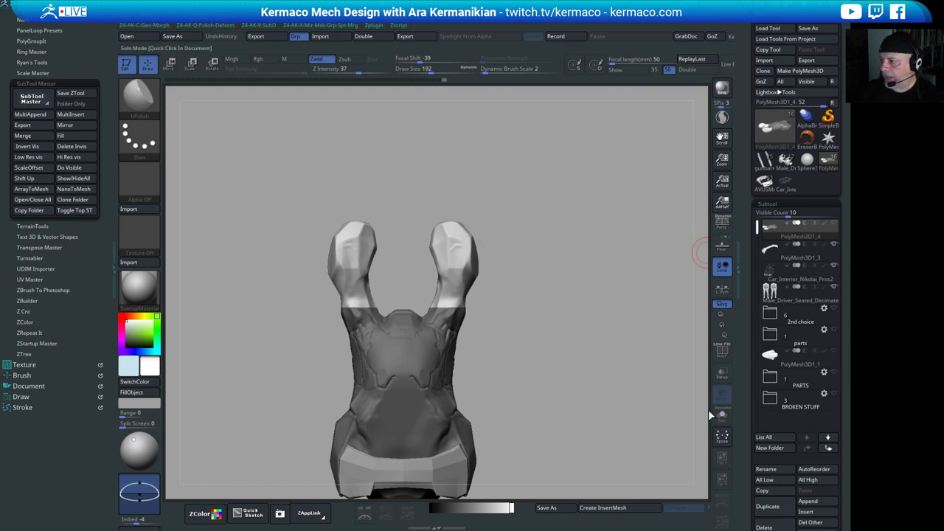
- Clear the mask from the body mesh
left_click_drag(547, 368, 666, 415, "ctrl")
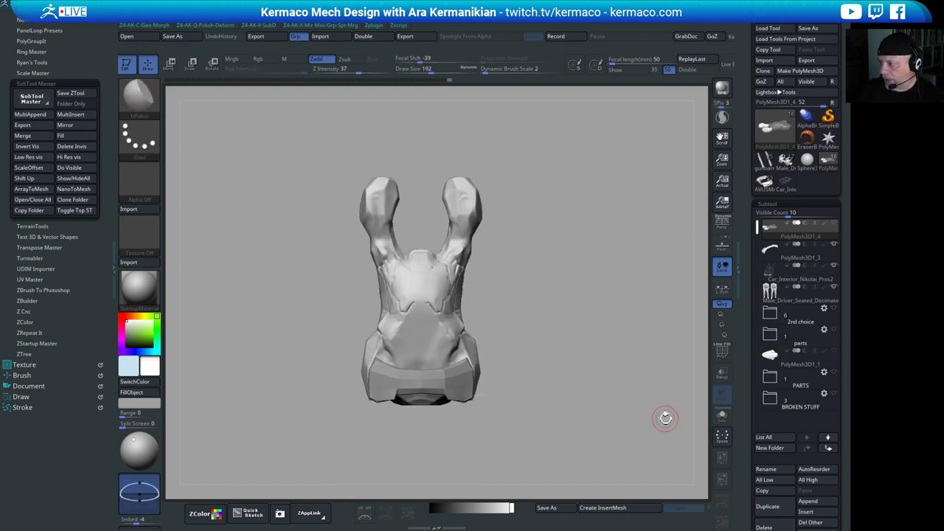
scroll(767, 441, "down", 8)
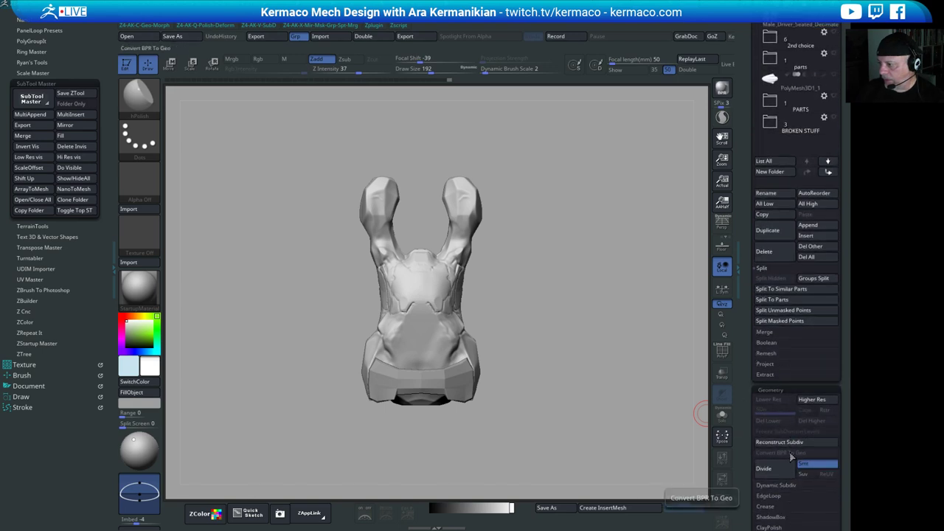
left_click_drag(592, 376, 625, 424, "alt")
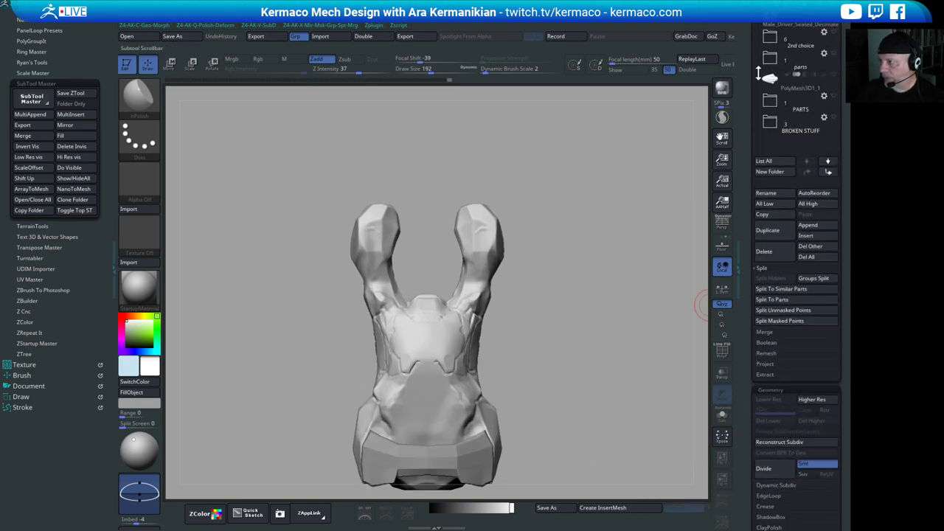
scroll(760, 71, "up", 5)
left_click_drag(633, 226, 609, 188, "alt")
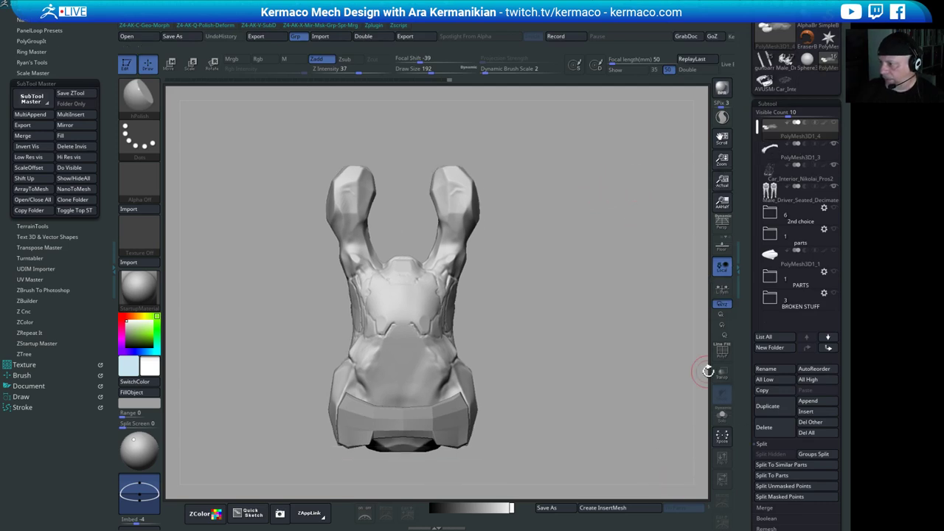
- Show the wireframe and reconstruct the lower subdivision levels of the body mesh
left_click(721, 352)
left_click_drag(552, 415, 575, 410, "alt")
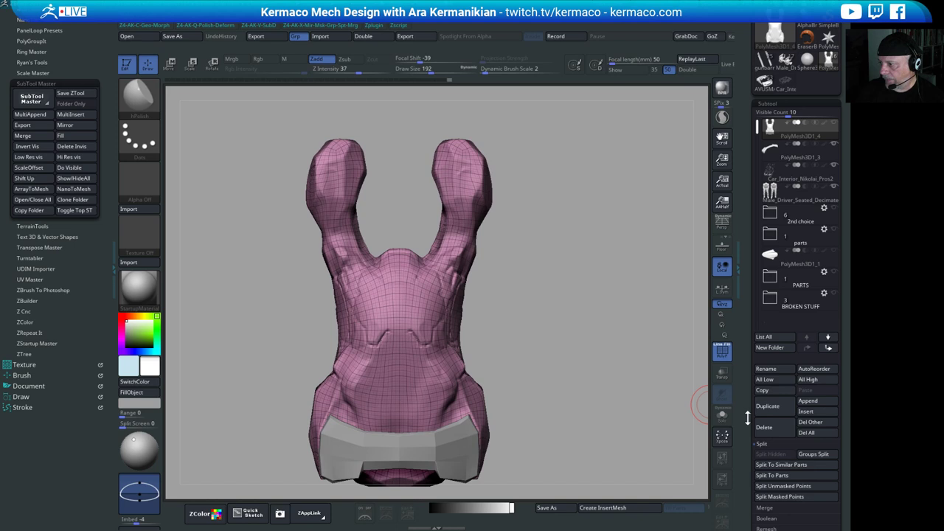
scroll(774, 462, "down", 4)
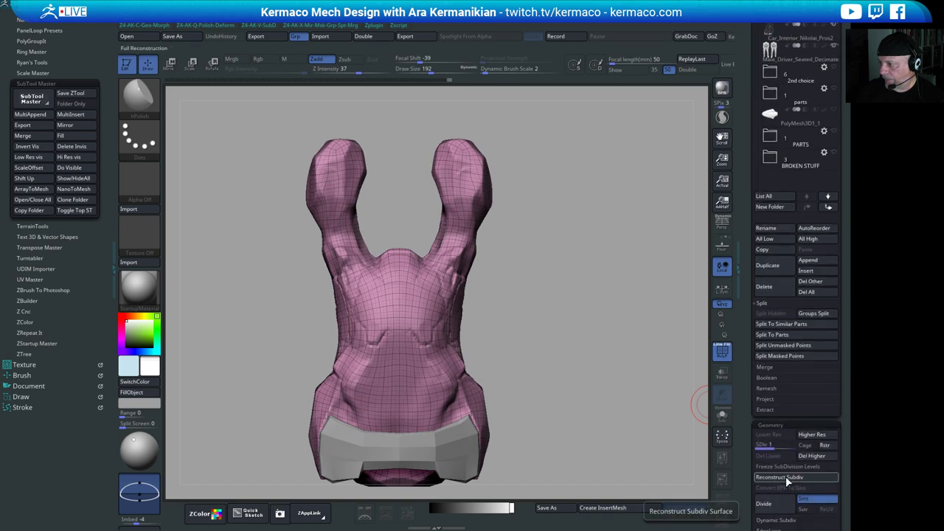
left_click(785, 476)
left_click(783, 480)
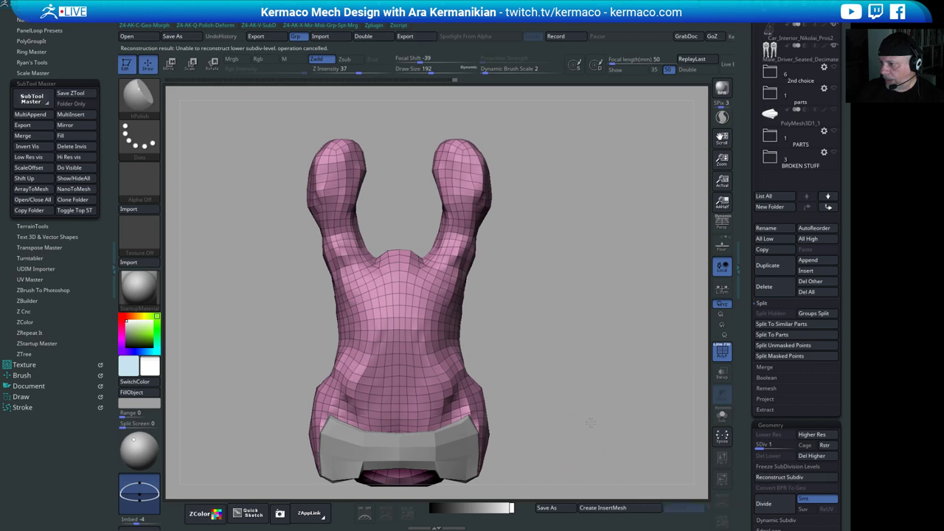
left_click_drag(595, 461, 591, 457, "alt")
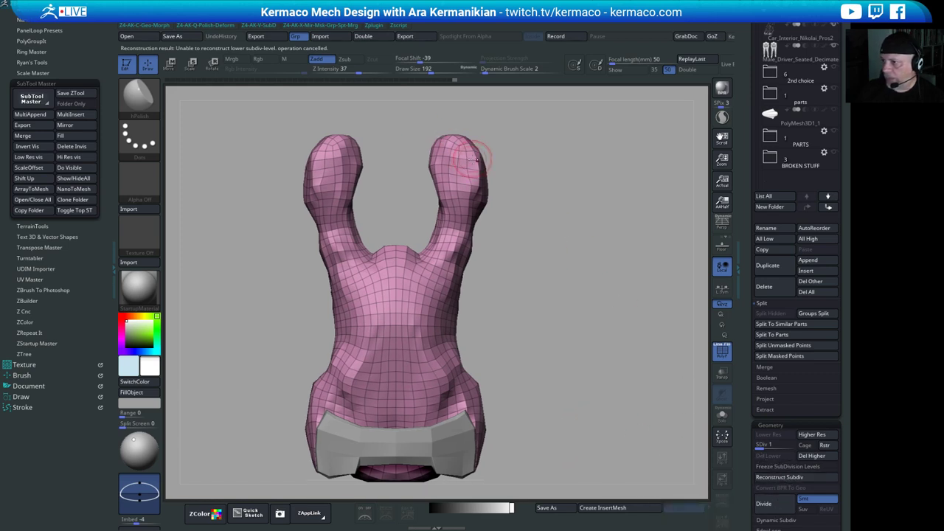
- Set the draw size to 311 and reshape the outer contour of the prongs with the Move brush
left_click_drag(493, 154, 497, 180)
key("s")
left_click_drag(552, 188, 510, 199, "shift")
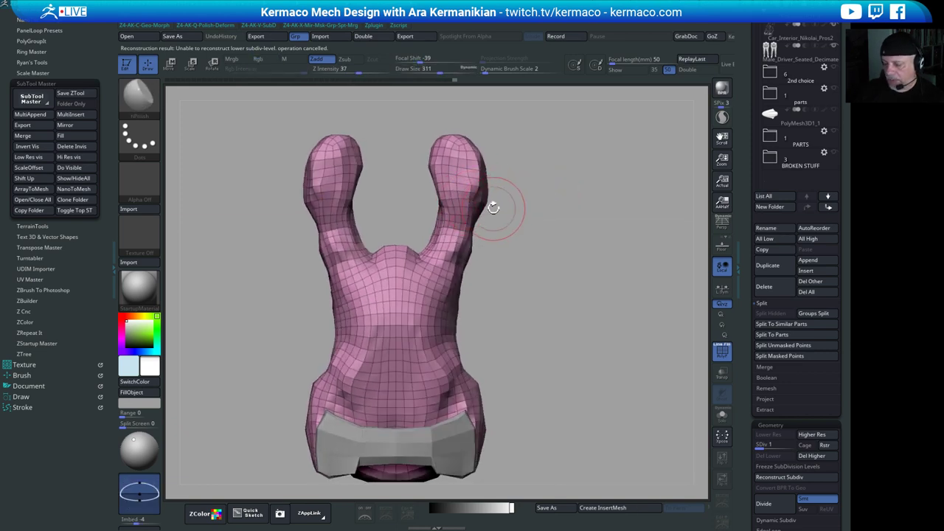
key("space")
left_click(458, 161)
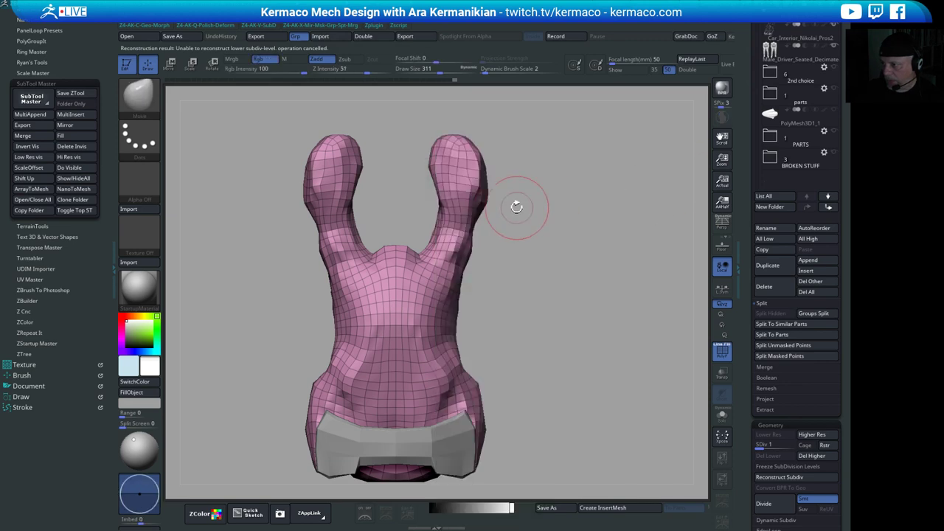
left_click_drag(487, 202, 480, 212)
- Clip the outer sides of both prongs along a nearly vertical line with the ClipCurve brush
mouse_move(535, 255)
left_mouse_down("alt")
mouse_move(562, 258)
mouse_move(553, 230)
left_mouse_up("alt")
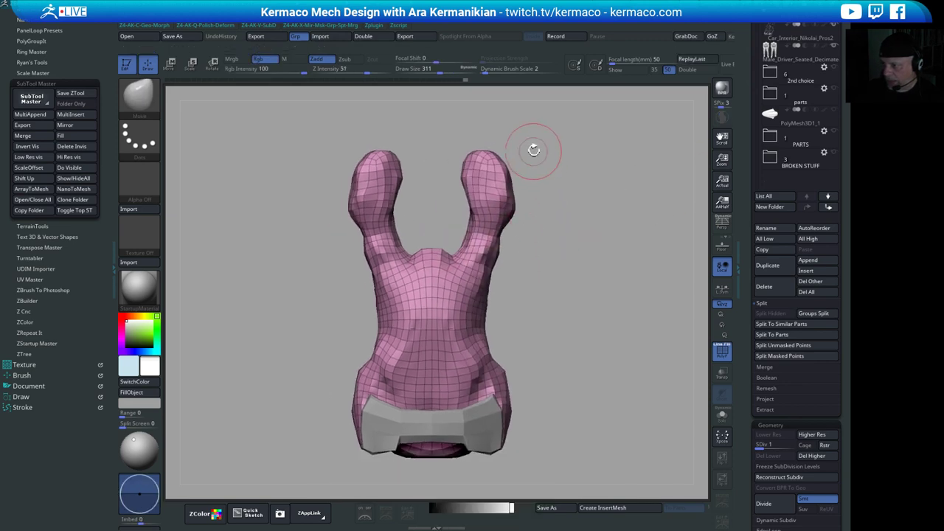
mouse_move(548, 134)
left_mouse_down("ctrl+shift")
mouse_move(564, 283)
mouse_move(536, 298)
mouse_move(547, 306)
mouse_move(510, 300)
left_mouse_up("ctrl+shift")
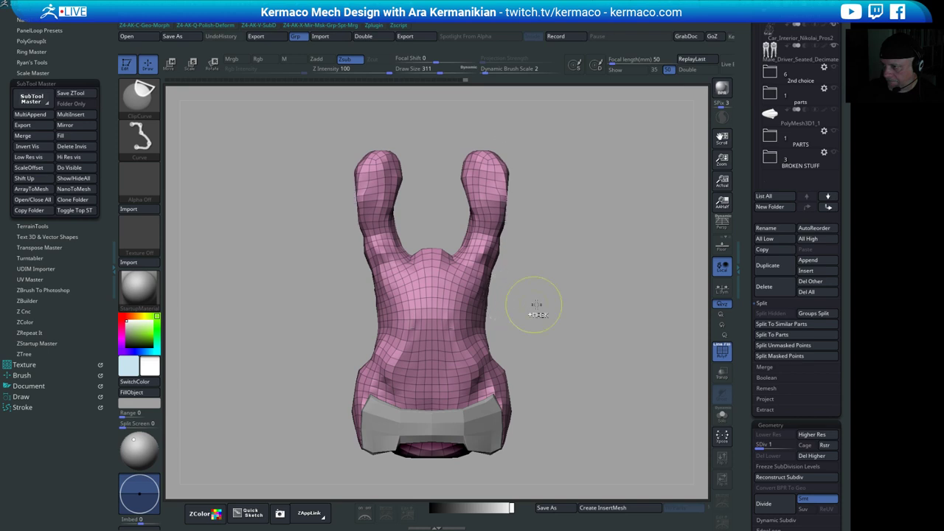
mouse_move(536, 116)
left_mouse_down("ctrl+shift")
mouse_move(533, 297)
mouse_move(510, 293)
left_mouse_up("ctrl+shift")
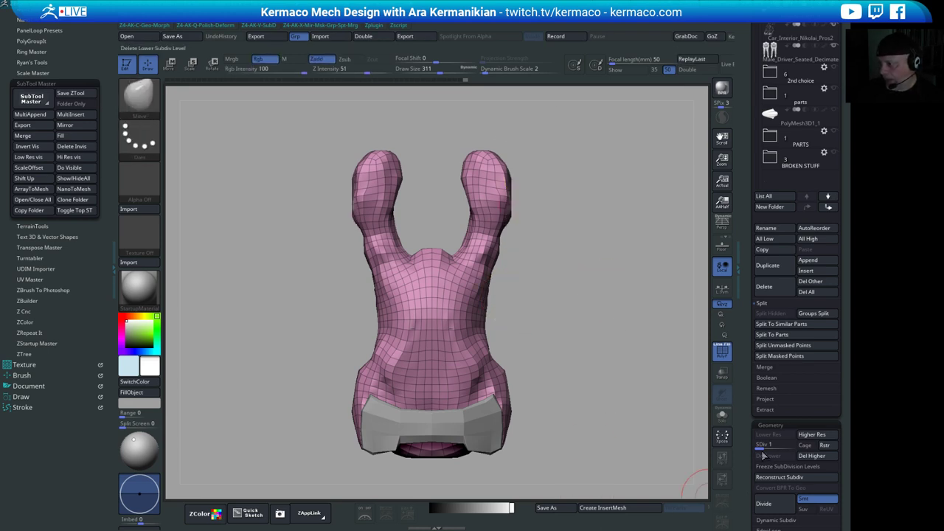
- Return the body mesh to subdivision level 4 and hide the wireframe
left_click(791, 445)
mouse_move(590, 423)
left_mouse_down()
mouse_move(591, 345)
mouse_move(501, 358)
mouse_move(506, 295)
left_mouse_up()
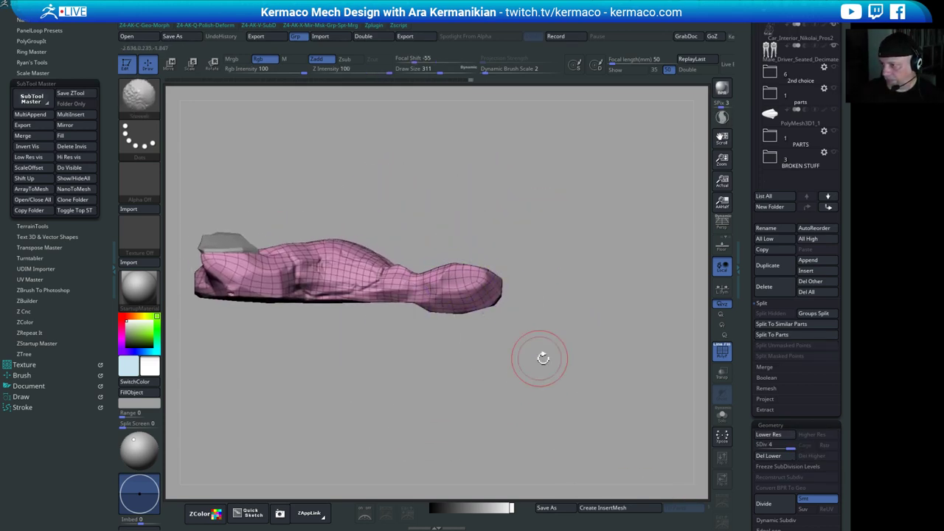
mouse_move(542, 358)
left_mouse_down()
mouse_move(580, 376)
mouse_move(571, 402)
left_mouse_up()
left_click(723, 349)
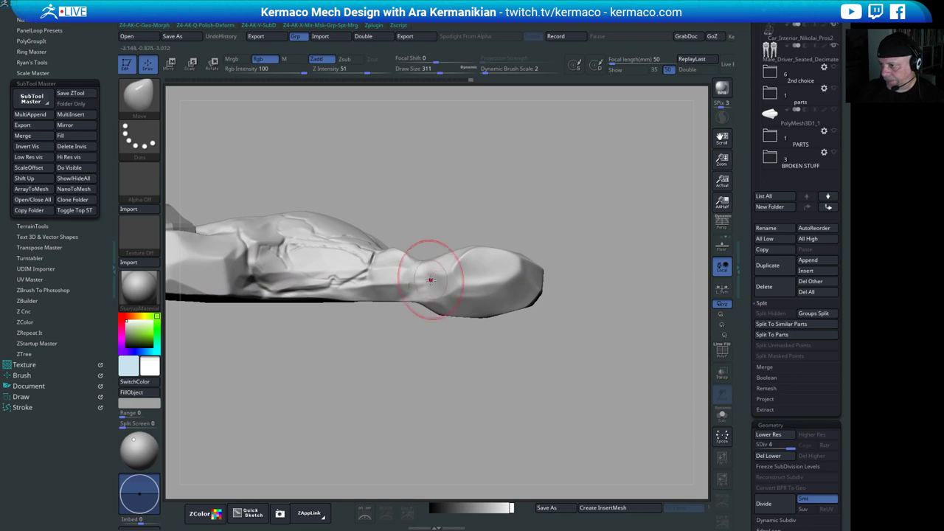
- Set the draw size to 149 and flatten the outer side facets of the prong tips with the hPolish brush
key("s")
left_click_drag(478, 267, 466, 270)
mouse_move(643, 252)
left_mouse_down()
mouse_move(516, 288)
mouse_move(484, 285)
left_mouse_up()
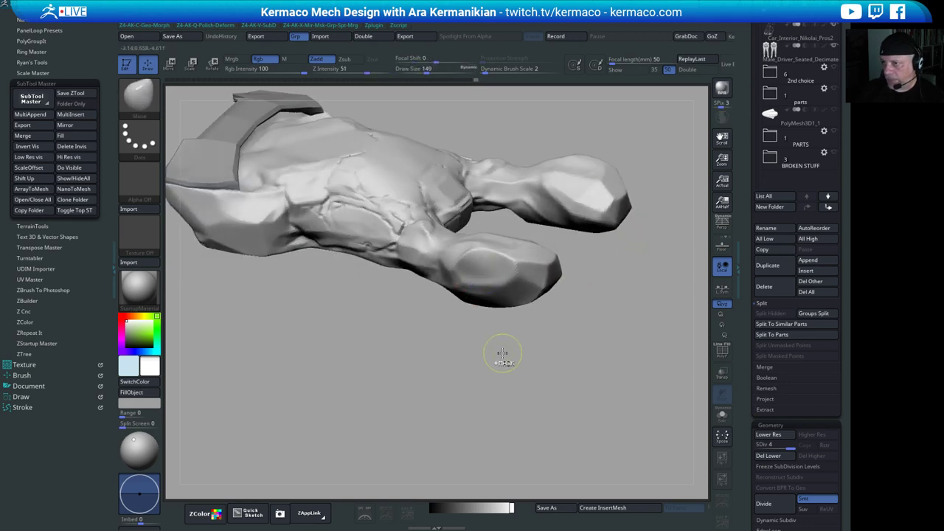
key("space")
left_click_drag(584, 346, 467, 279)
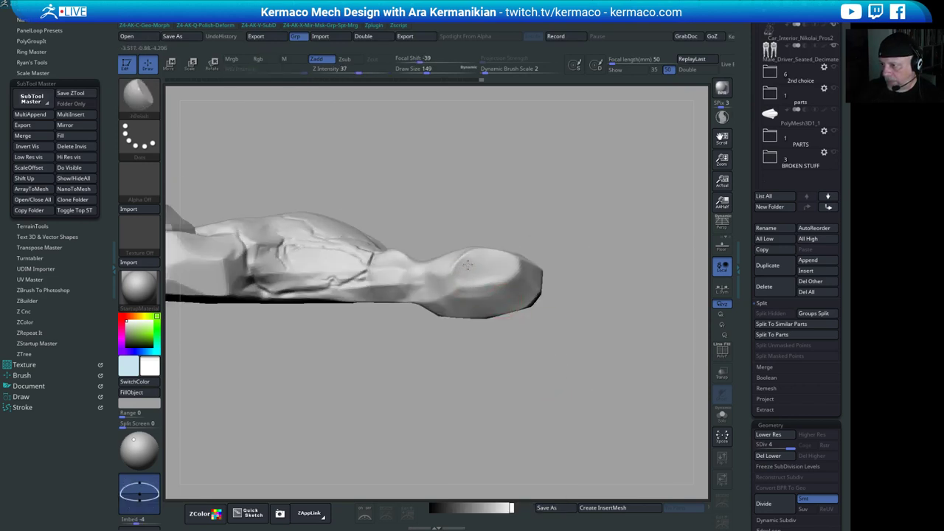
left_click_drag(460, 263, 460, 253)
left_click_drag(579, 222, 525, 255)
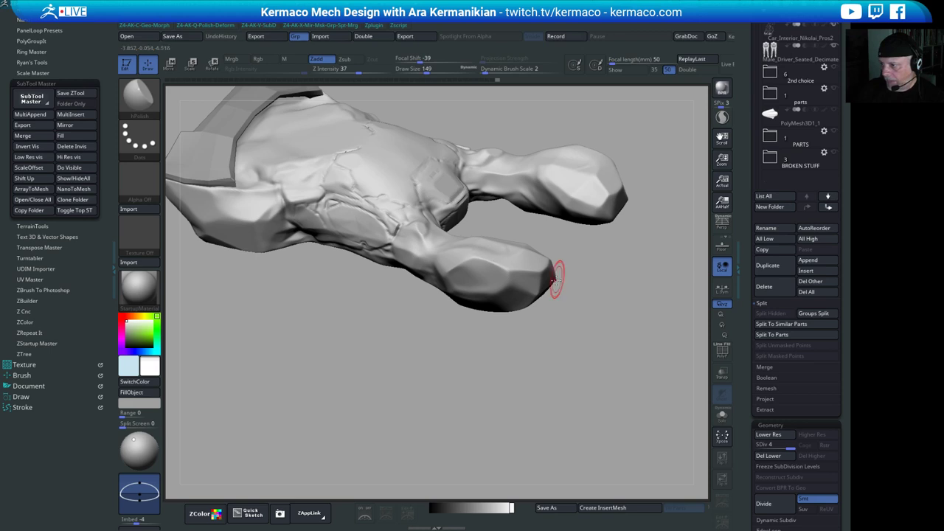
- Polish the upper and outer facets along the bulging end of the prongs with hPolish
right_click_drag(556, 279, 473, 277)
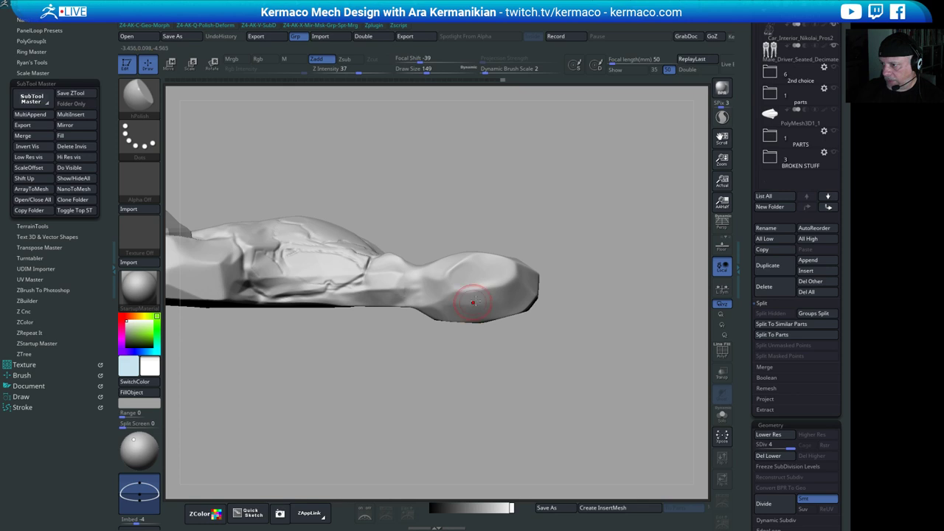
right_click_drag(517, 298, 399, 281)
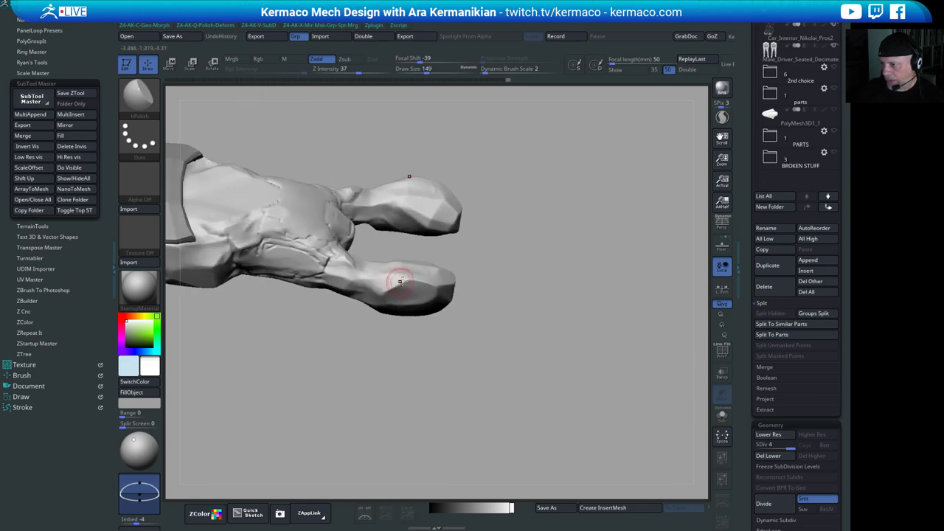
right_click_drag(549, 333, 459, 295)
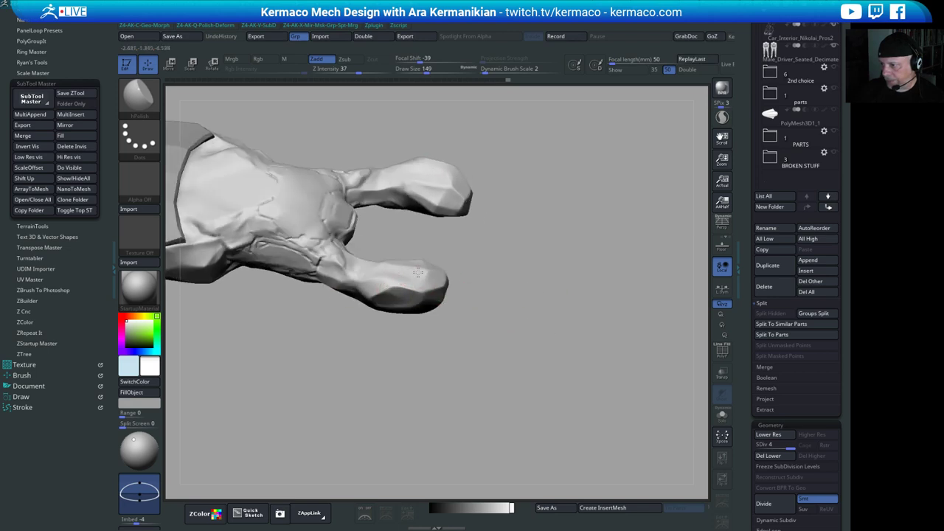
right_click_drag(557, 305, 526, 327)
mouse_move(526, 326)
right_mouse_down("alt")
mouse_move(569, 332)
mouse_move(568, 346)
right_mouse_up("alt")
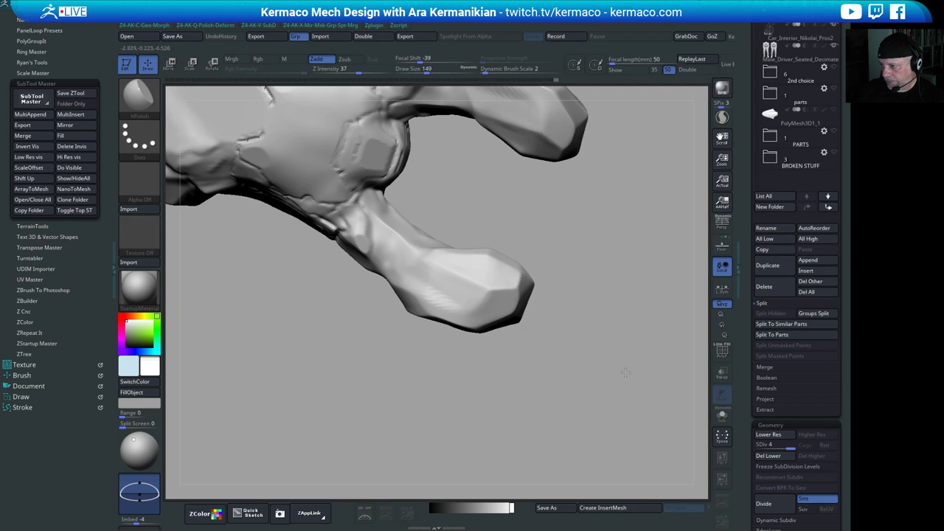
- Switch to the DamStandard brush and set its draw size to 90 for detailing the prongs
right_click_drag(625, 372, 516, 236, "ctrl")
right_click_drag(516, 236, 618, 248, "ctrl")
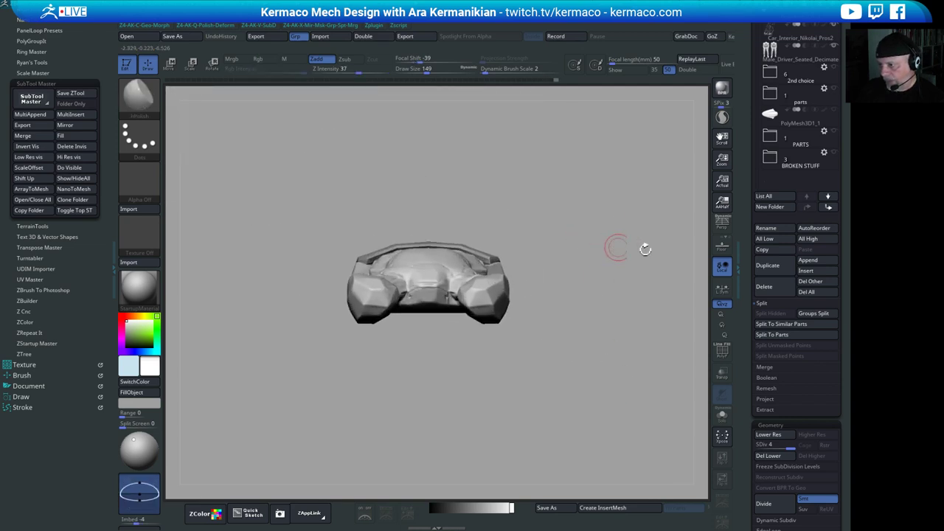
left_click_drag(644, 249, 551, 368)
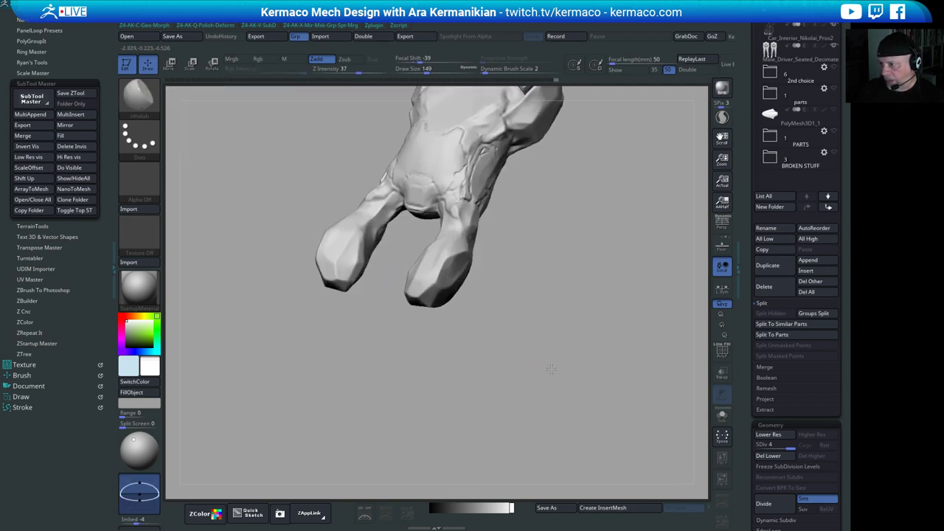
right_click_drag(551, 368, 569, 351, "ctrl")
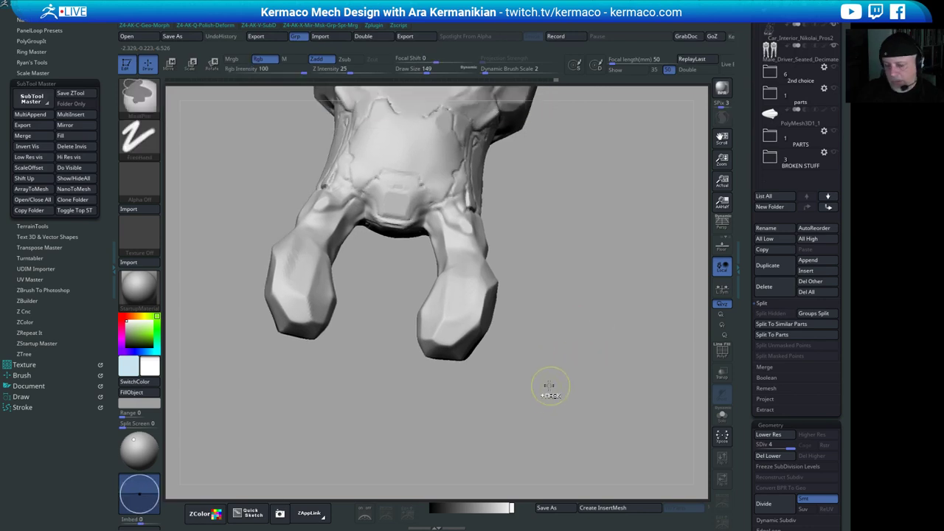
key("space")
left_click(596, 160)
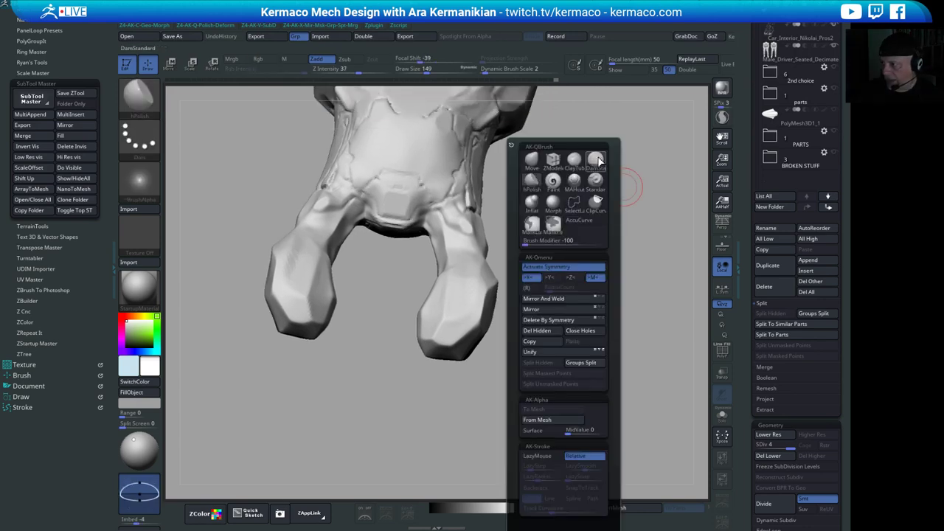
mouse_move(618, 337)
left_mouse_down()
mouse_move(583, 333)
mouse_move(550, 428)
mouse_move(460, 425)
mouse_move(487, 384)
left_mouse_up()
right_click_drag(487, 384, 419, 337, "ctrl")
left_click_drag(441, 334, 434, 323)
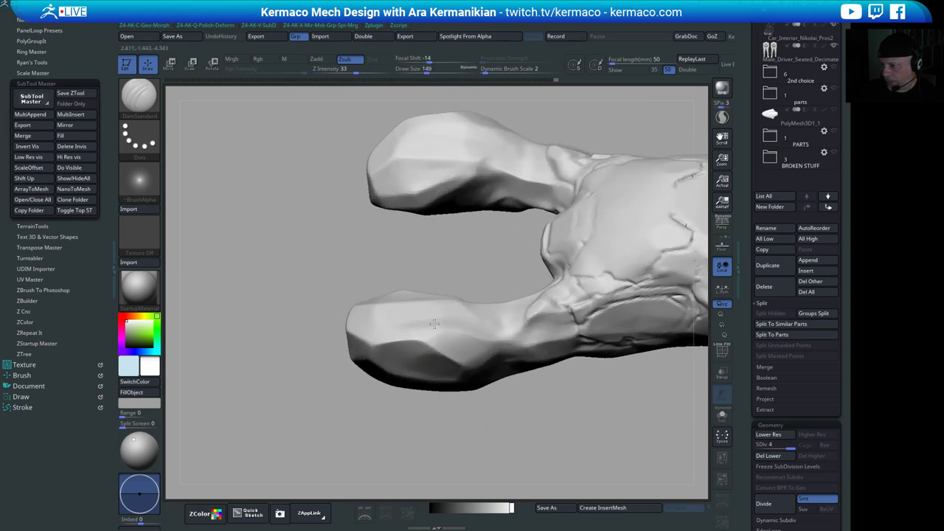
key("s")
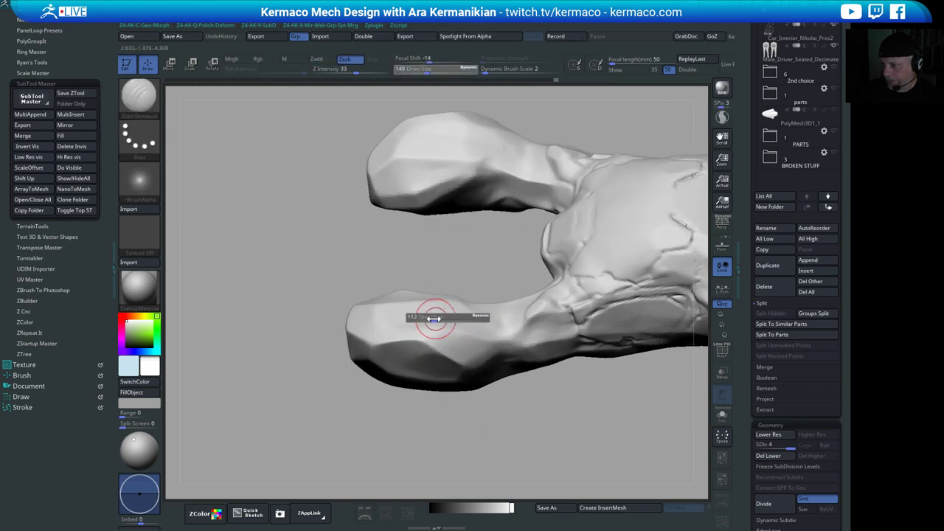
left_click_drag(373, 429, 341, 379, "alt")
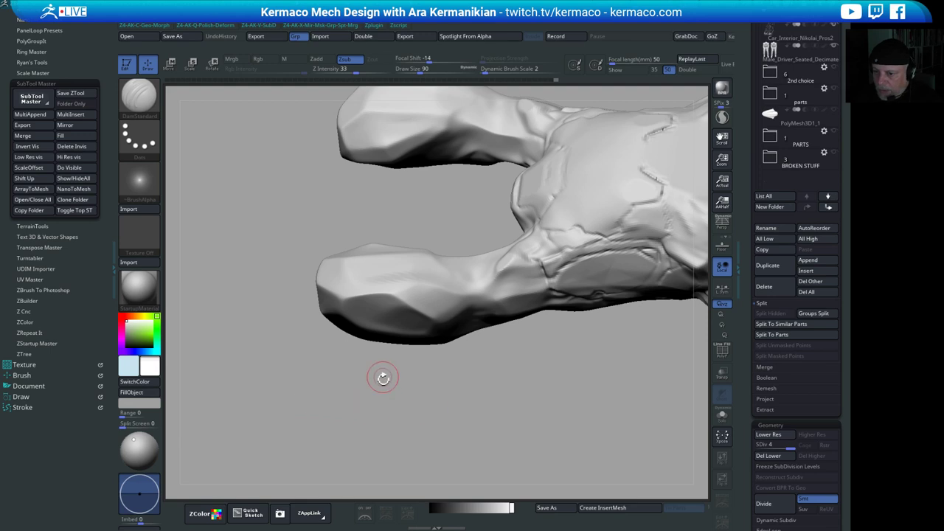
- Carve shallow creases along the prong's upper outer facets and tip edge with DamStandard, softening them with the Smooth brush
mouse_move(445, 401)
left_mouse_down("alt")
mouse_move(442, 384)
mouse_move(454, 392)
mouse_move(472, 465)
left_mouse_up("alt")
key("shift")
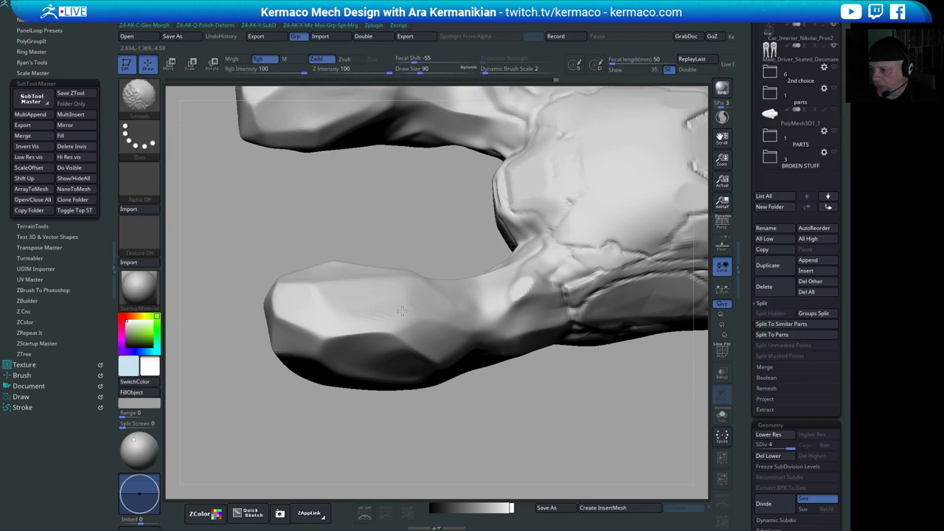
left_click_drag(450, 398, 454, 428)
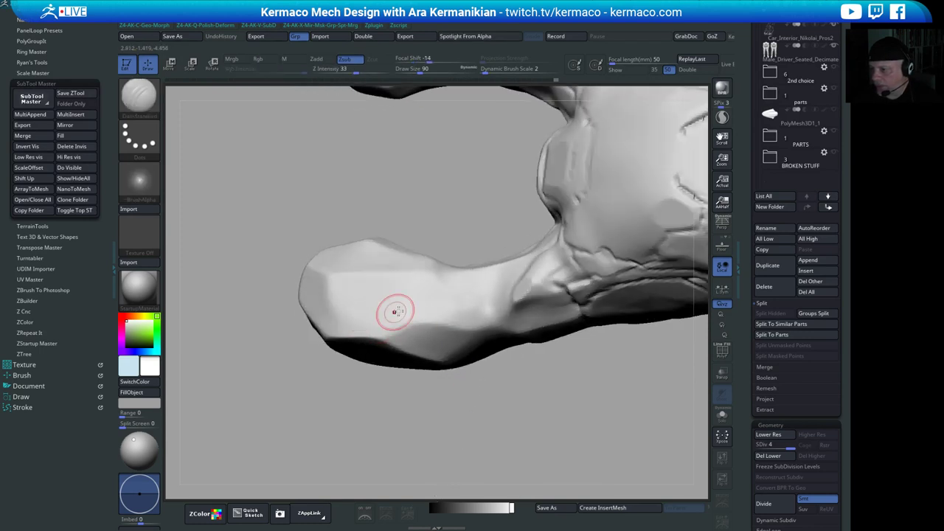
left_click_drag(404, 310, 380, 317)
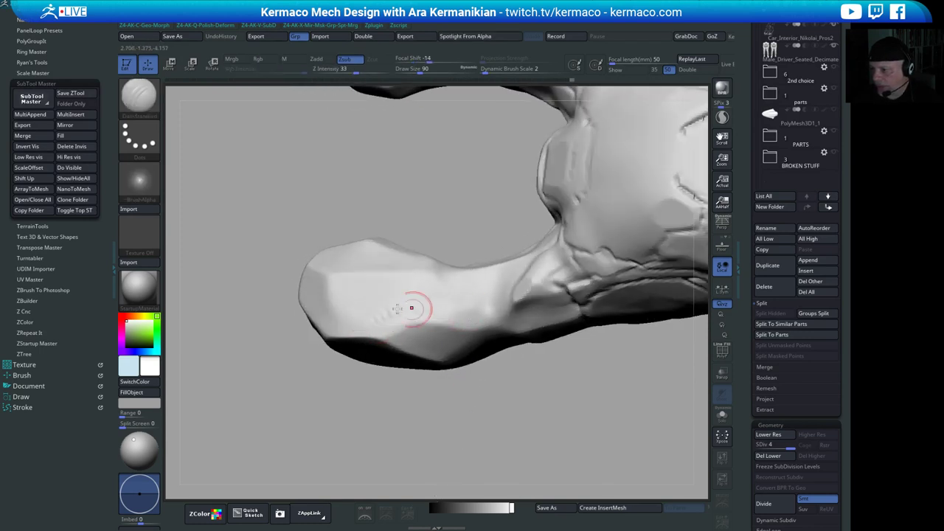
mouse_move(552, 418)
left_mouse_down()
mouse_move(460, 320)
mouse_move(495, 310)
left_mouse_up()
left_click_drag(535, 382, 515, 328)
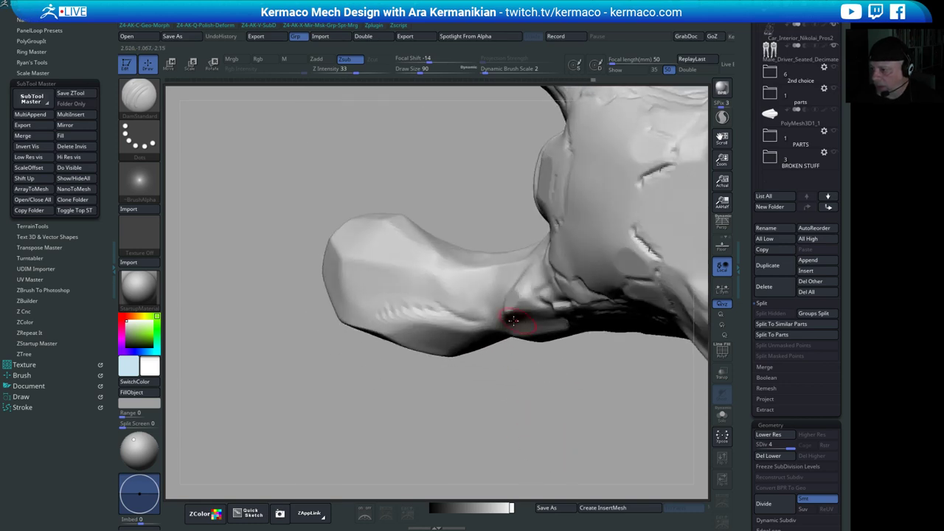
left_click_drag(489, 423, 506, 308)
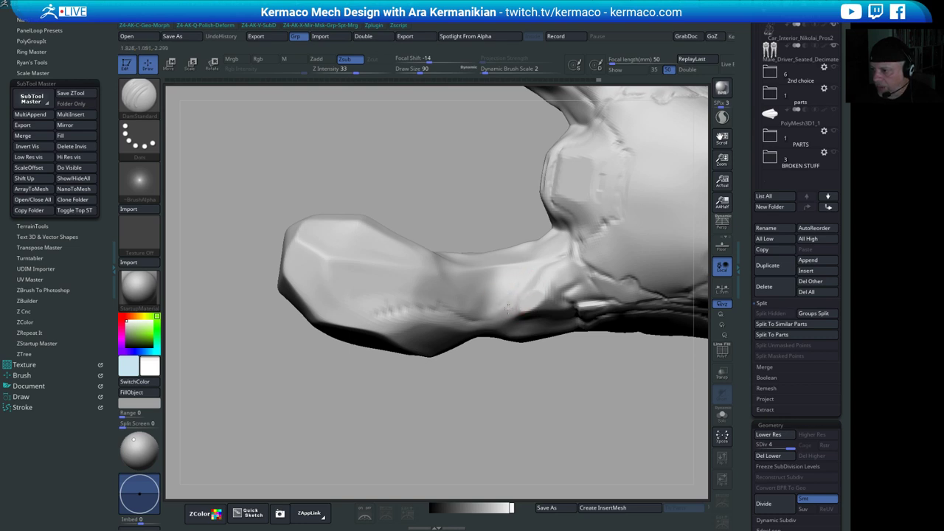
mouse_move(492, 315)
left_mouse_down()
mouse_move(523, 287)
mouse_move(502, 306)
left_mouse_up()
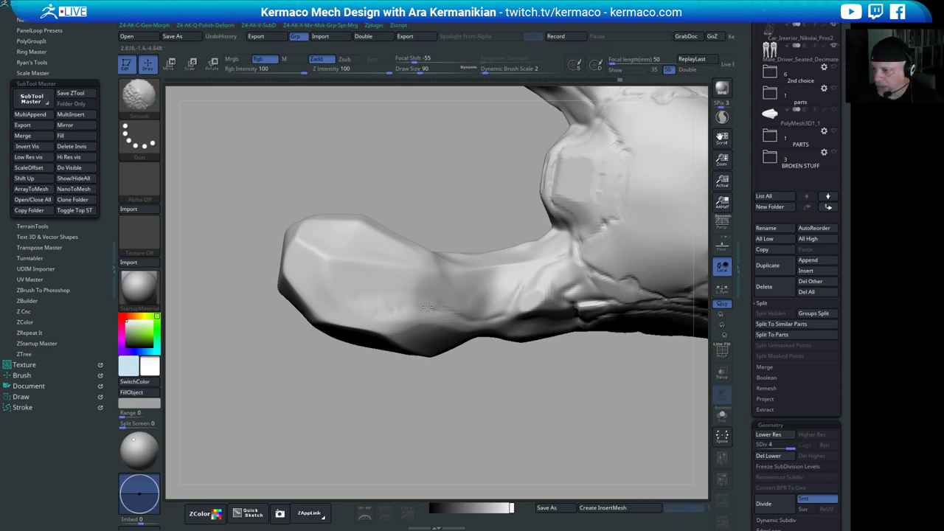
mouse_move(499, 420)
left_mouse_down()
mouse_move(460, 370)
mouse_move(487, 415)
mouse_move(528, 417)
mouse_move(546, 386)
mouse_move(425, 386)
mouse_move(449, 414)
mouse_move(493, 367)
mouse_move(541, 380)
mouse_move(558, 397)
mouse_move(517, 432)
mouse_move(536, 384)
mouse_move(510, 410)
mouse_move(499, 379)
left_mouse_up()
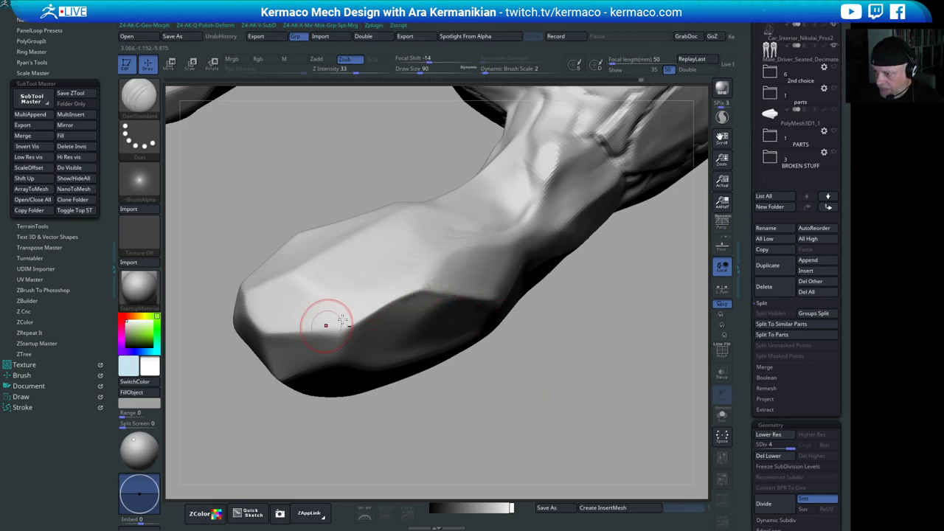
left_click_drag(390, 305, 337, 327)
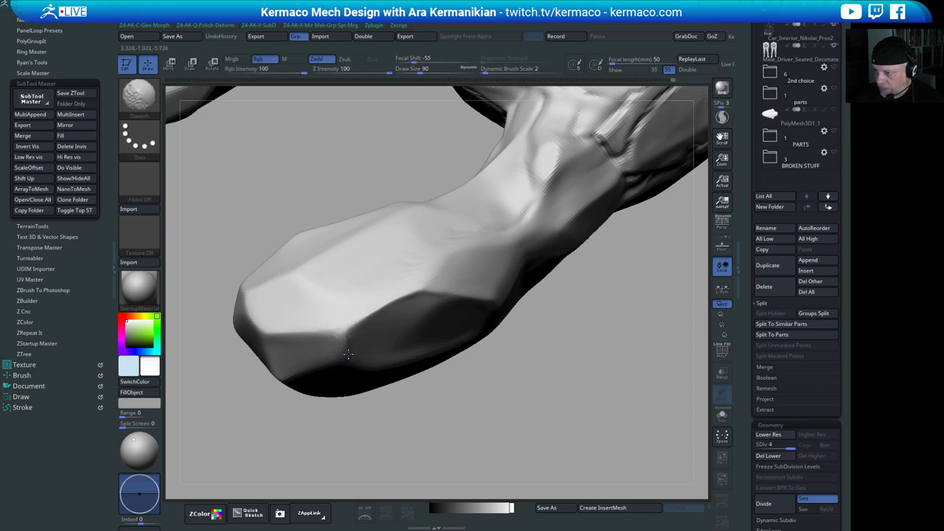
- Flatten the large oval facet on the prong's outer side with the hPolish brush at draw size 145
mouse_move(487, 434)
left_mouse_down()
mouse_move(472, 384)
mouse_move(462, 400)
mouse_move(466, 373)
mouse_move(441, 344)
mouse_move(343, 379)
left_mouse_up()
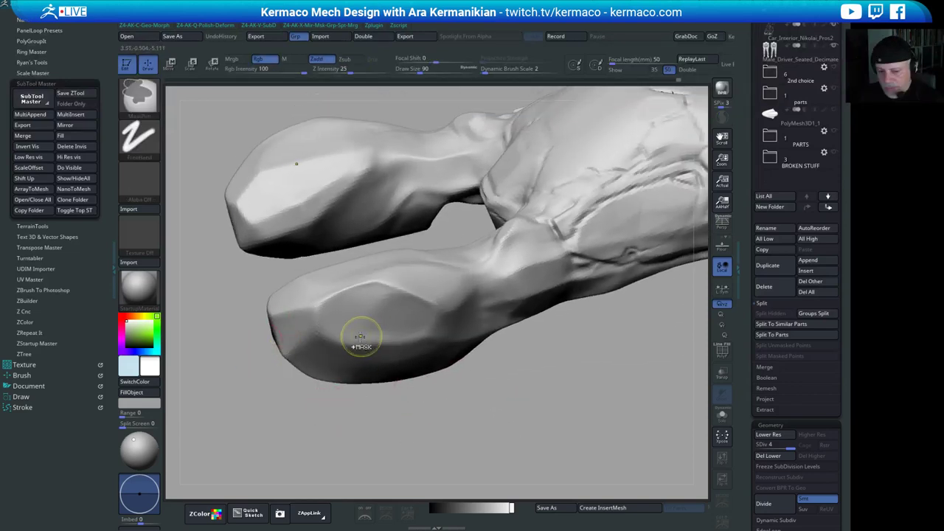
key("space")
left_click(326, 180)
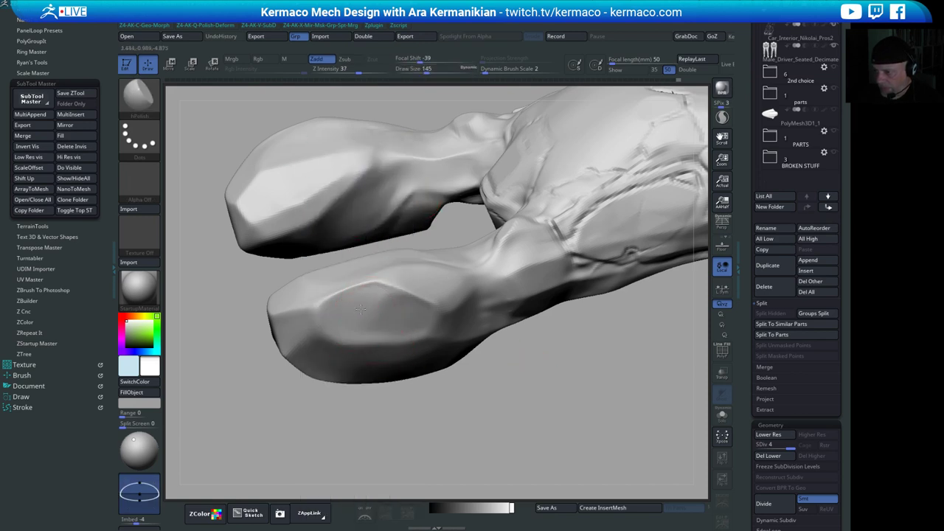
mouse_move(361, 297)
left_mouse_down()
mouse_move(339, 304)
mouse_move(418, 310)
left_mouse_up()
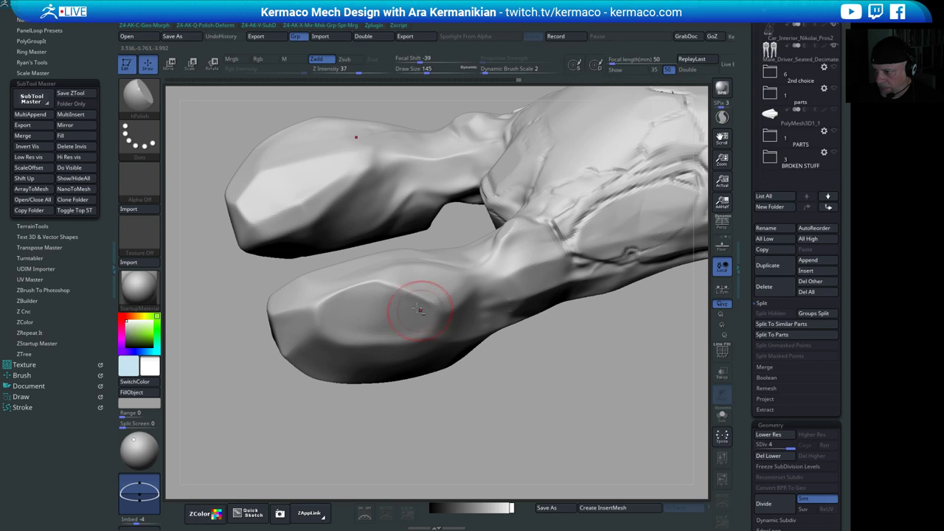
left_click_drag(369, 289, 417, 313)
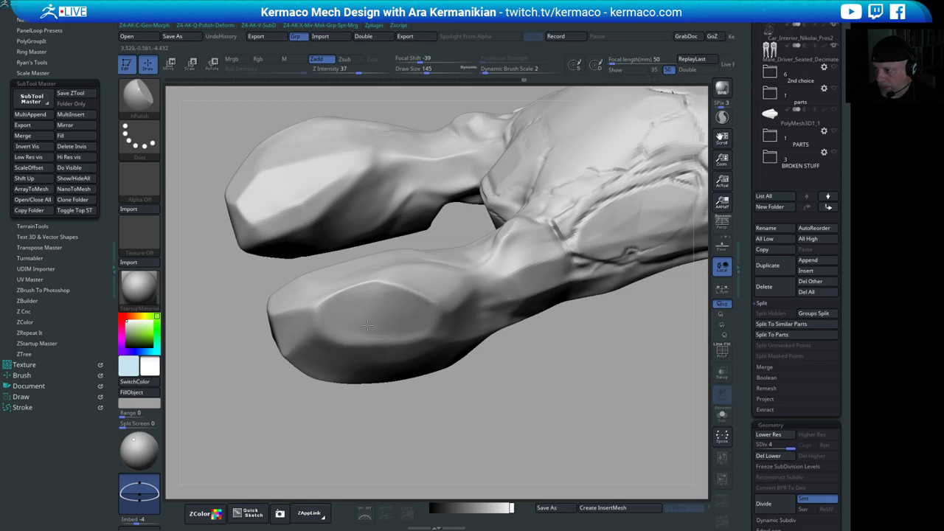
left_click_drag(352, 330, 341, 316)
- Polish the surfaces bordering the oval side facet, above its rim and toward the prong's neck and underside
left_click_drag(443, 434, 441, 420)
left_click_drag(372, 272, 327, 287)
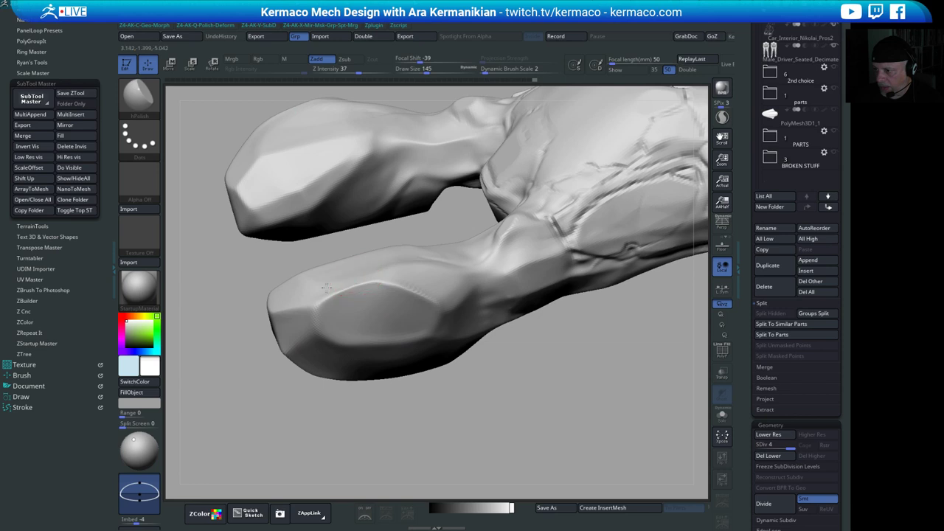
mouse_move(417, 278)
left_mouse_down()
mouse_move(394, 273)
mouse_move(448, 302)
left_mouse_up()
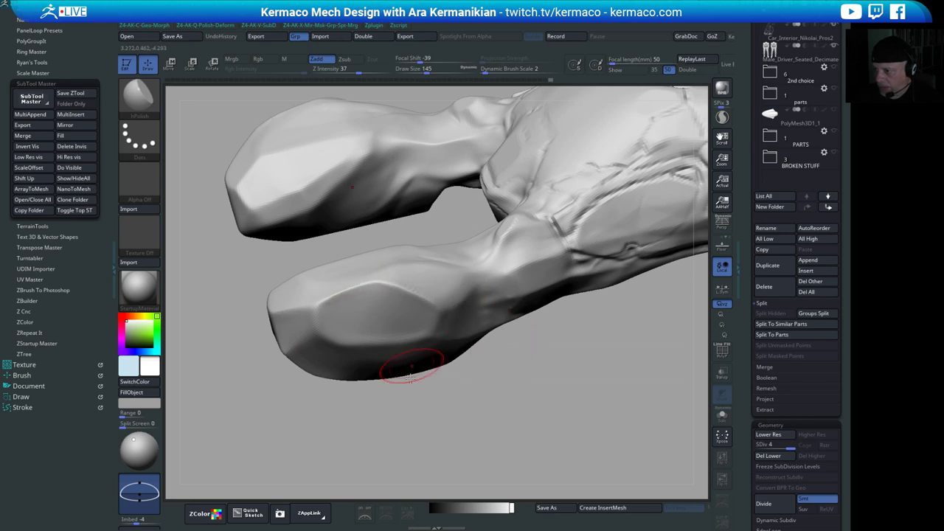
mouse_move(410, 376)
left_mouse_down()
mouse_move(359, 341)
mouse_move(439, 304)
left_mouse_up()
key("shift")
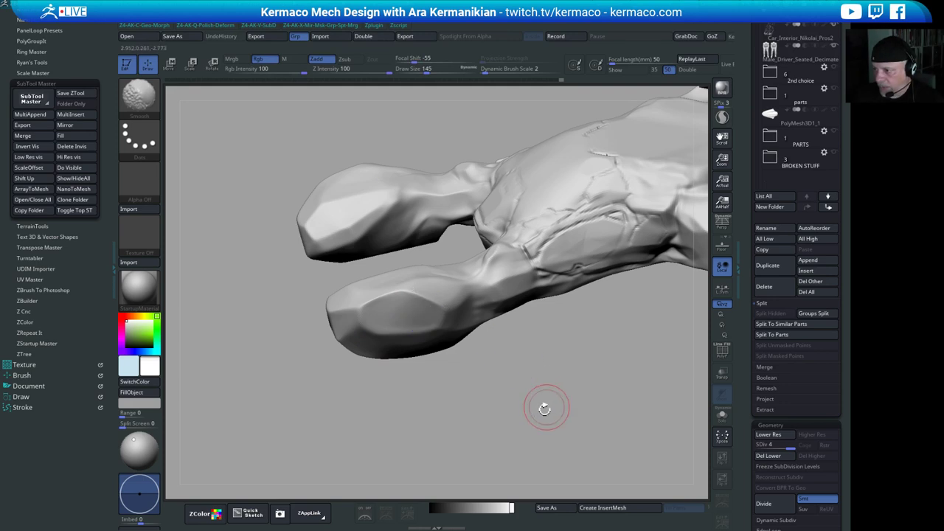
- Polish the prong's lower outer side and the transition into its neck with hPolish
left_click_drag(545, 402, 448, 359)
left_click_drag(485, 421, 400, 379)
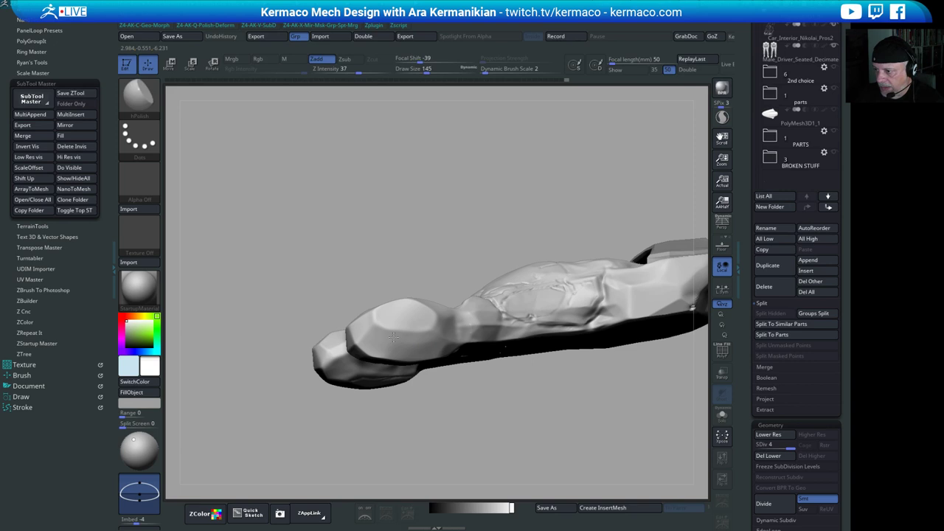
left_click_drag(450, 355, 452, 327)
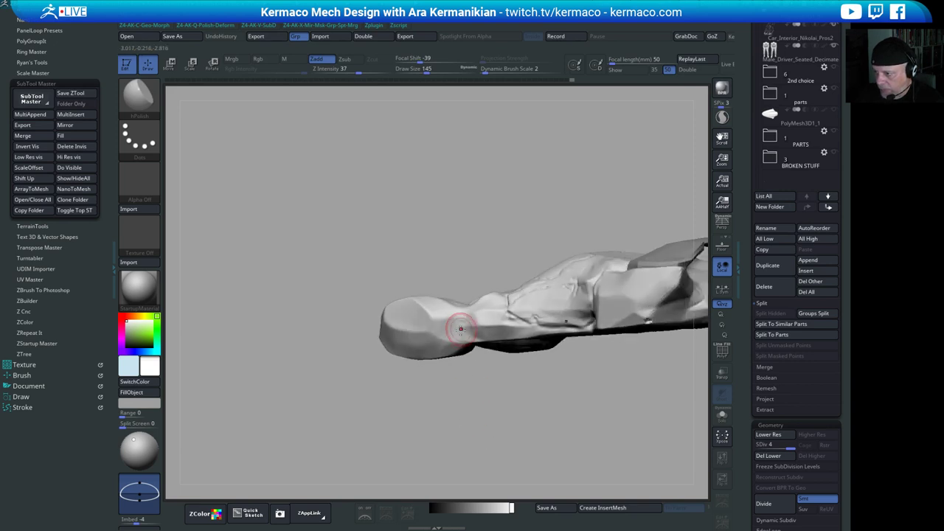
left_click_drag(416, 397, 433, 356)
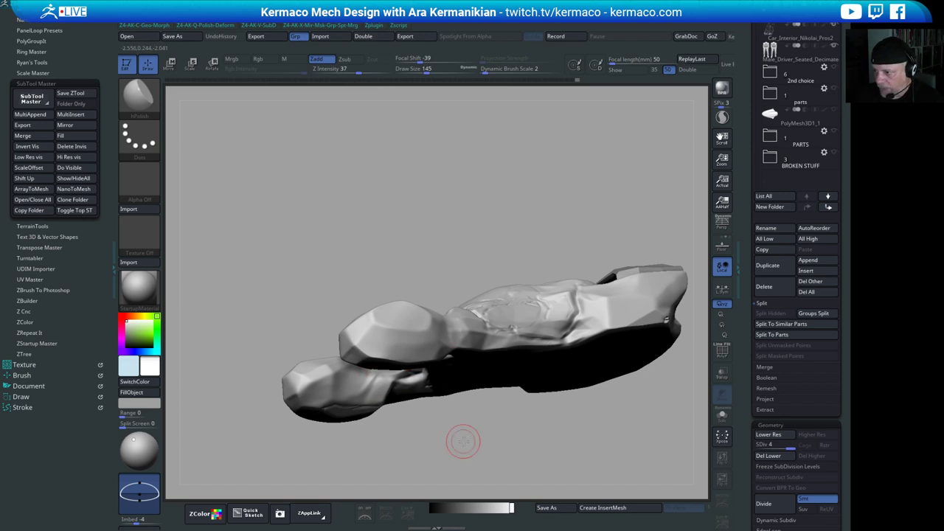
- Smooth the facet edges near the prong's tip and polish its lower facets as seen from below
mouse_move(463, 441)
left_mouse_down()
mouse_move(432, 391)
mouse_move(424, 353)
mouse_move(440, 328)
left_mouse_up()
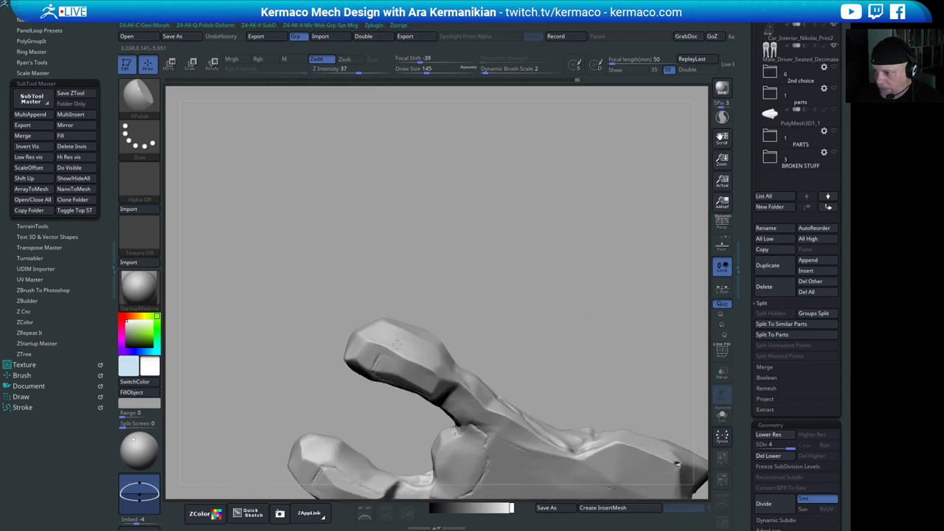
key("shift")
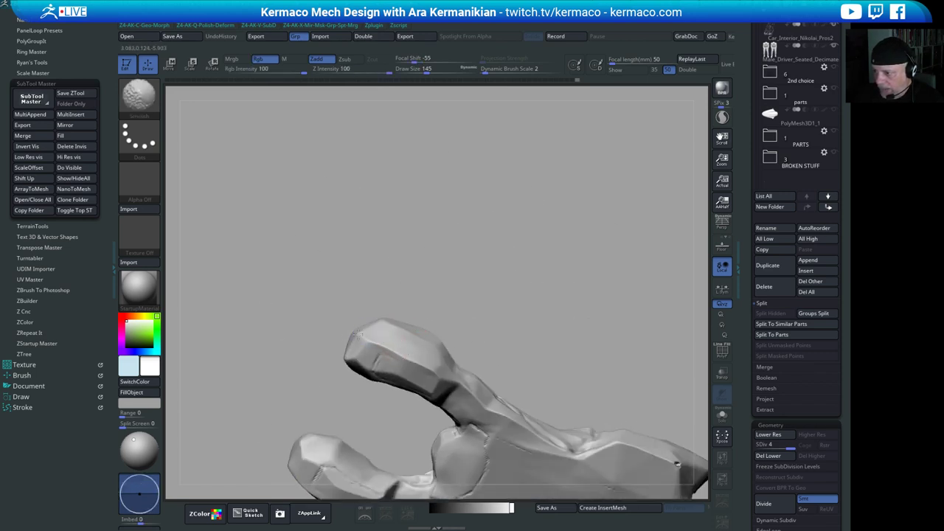
left_click_drag(529, 259, 541, 295, "alt")
left_click_drag(426, 336, 391, 321)
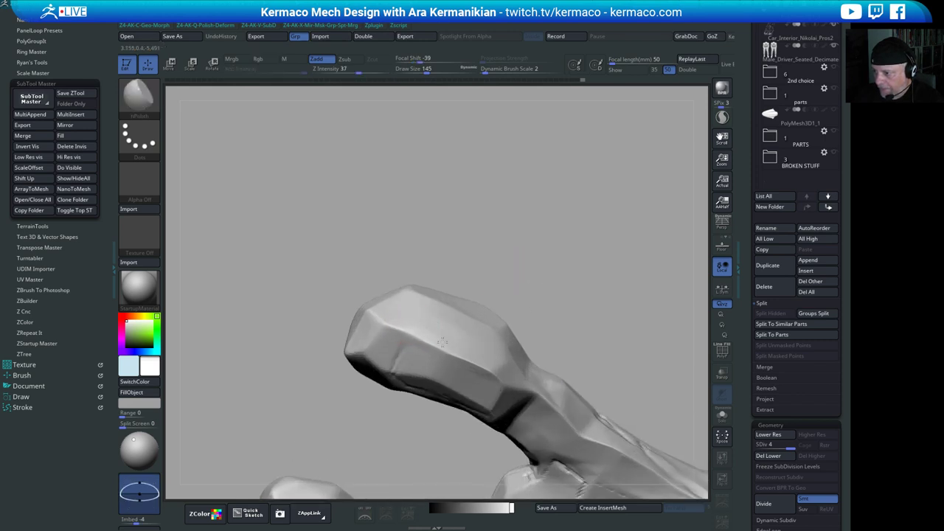
- Smooth the prong's facet edges, polish the lower facets at its tip with hPolish, and smooth the transition into its neck
key("shift")
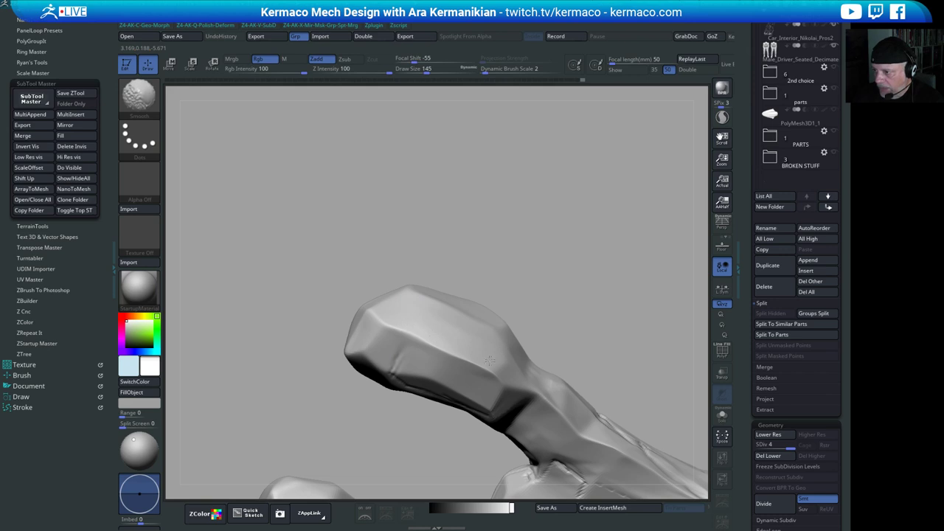
left_click_drag(632, 358, 634, 333, "alt")
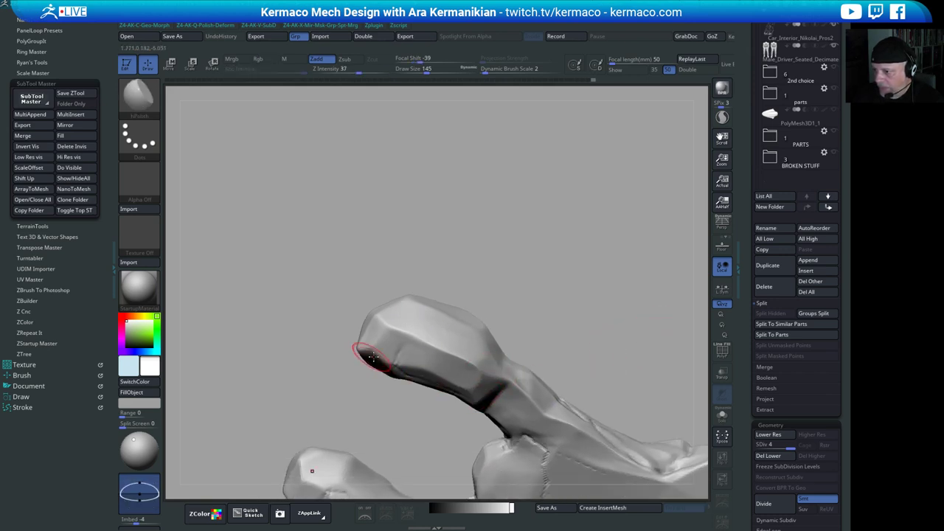
left_click_drag(372, 357, 384, 368)
left_click_drag(386, 329, 369, 350)
mouse_move(657, 292)
left_mouse_down("alt")
mouse_move(543, 236)
mouse_move(559, 362)
mouse_move(507, 391)
mouse_move(499, 427)
mouse_move(475, 453)
left_mouse_up("alt")
left_click_drag(509, 385, 435, 406, "alt")
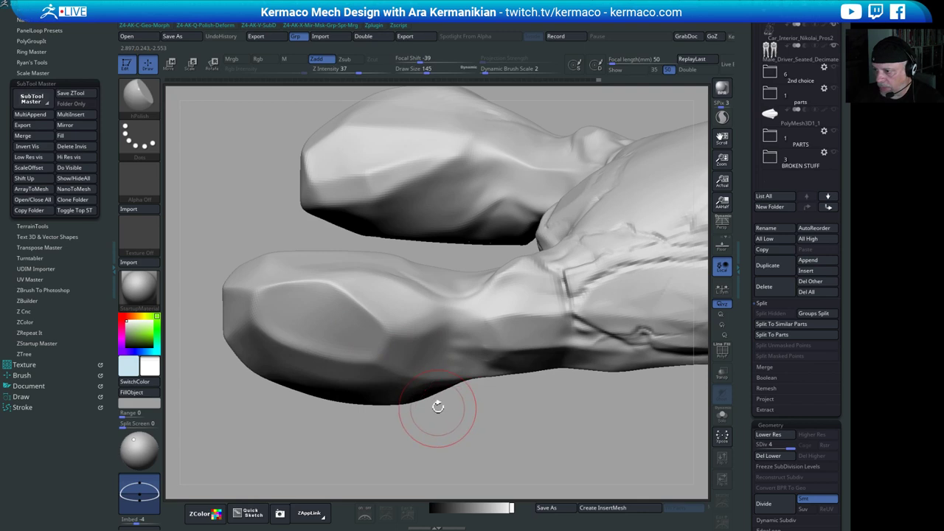
left_click_drag(506, 369, 485, 347, "shift")
- Switch to the DamStandard brush and refine the creases between the front facets of the prong's tip, smoothing where needed
key("ctrl+q")
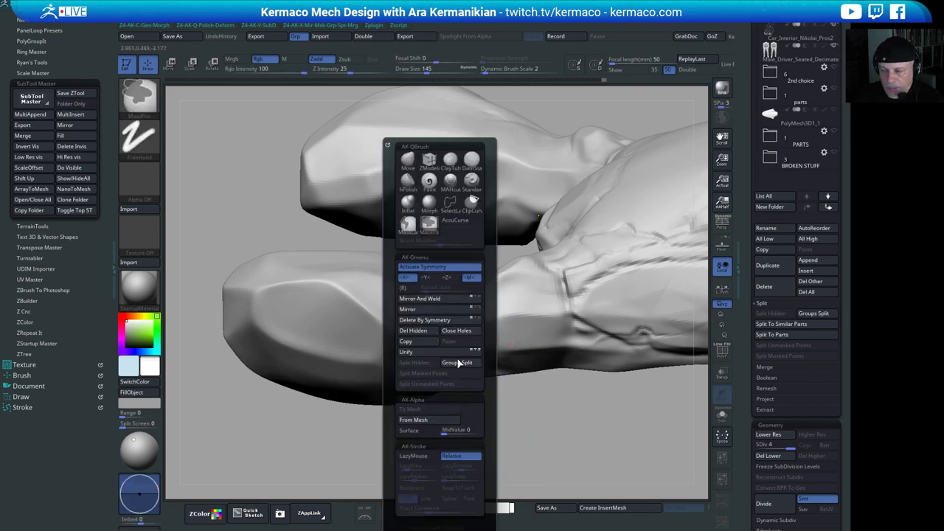
left_click(476, 162)
mouse_move(551, 486)
left_mouse_down()
mouse_move(558, 448)
mouse_move(529, 415)
mouse_move(472, 433)
mouse_move(415, 421)
mouse_move(484, 425)
mouse_move(531, 398)
mouse_move(539, 362)
mouse_move(459, 381)
mouse_move(573, 375)
mouse_move(472, 376)
left_mouse_up()
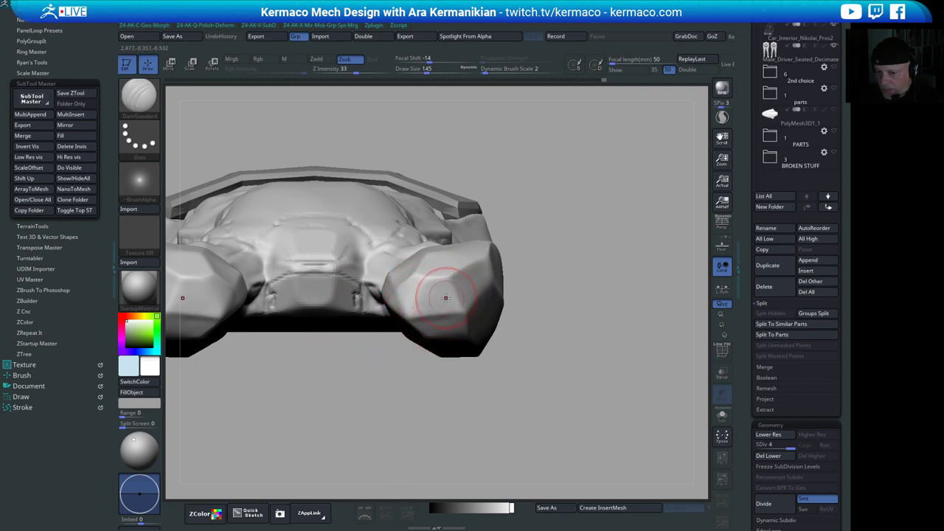
left_click_drag(601, 329, 625, 330, "alt")
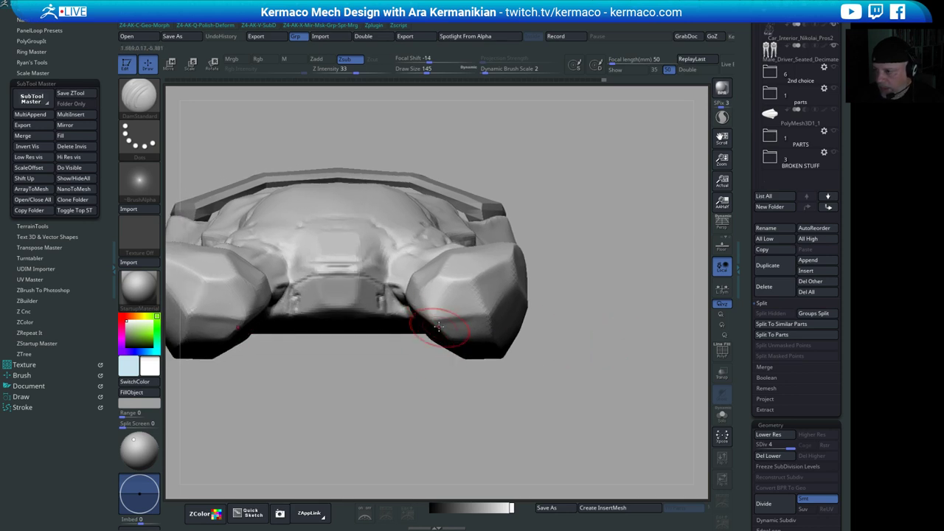
left_click_drag(572, 348, 620, 273)
key("shift")
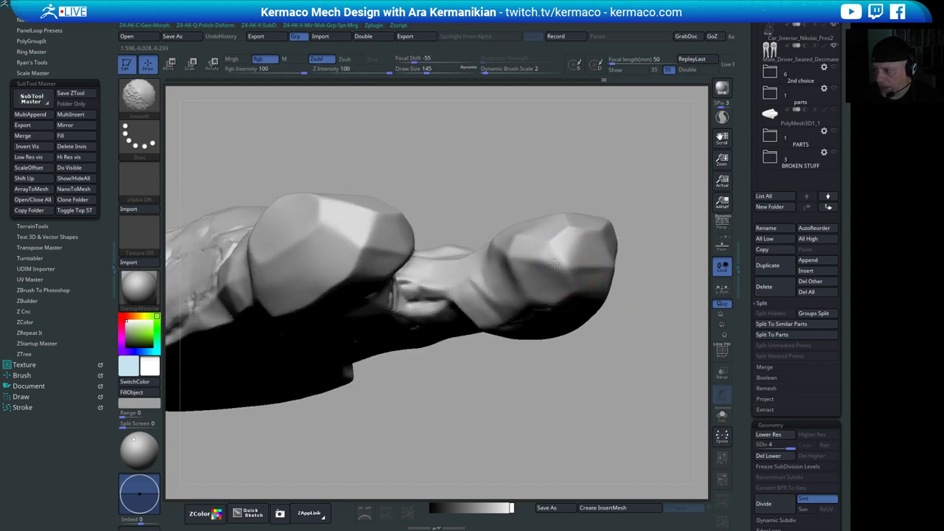
left_click_drag(506, 257, 564, 266)
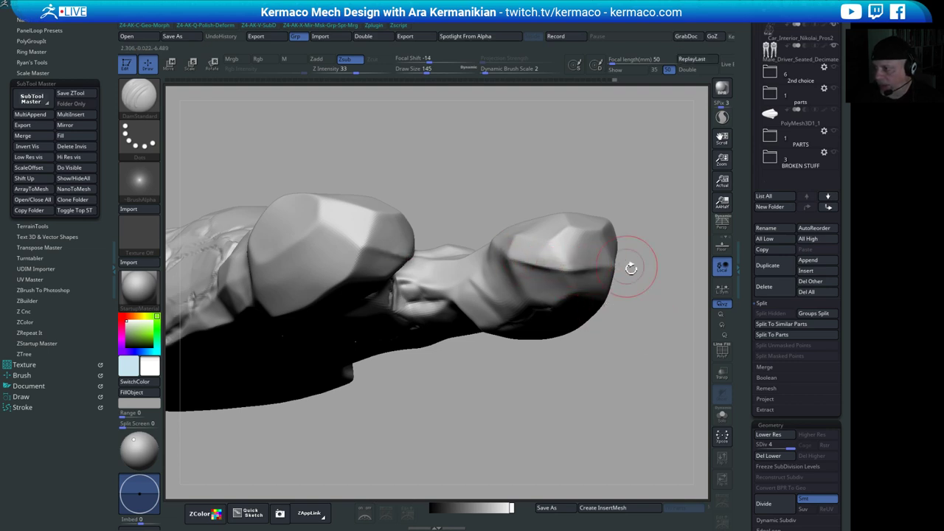
- Move the PolyMesh3D1_1 subtool directly beneath PolyMesh3D1_4 in the subtool order and select it
scroll(743, 193, "up", 3)
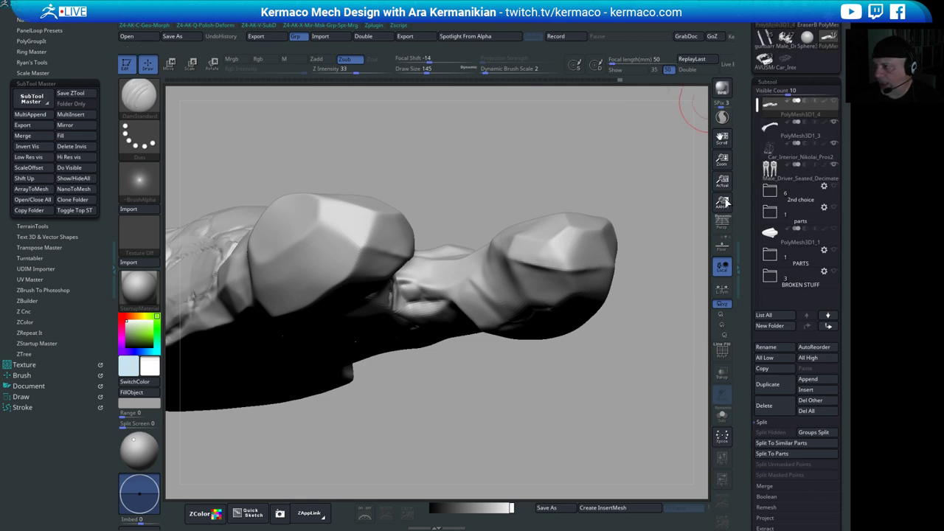
mouse_move(796, 171)
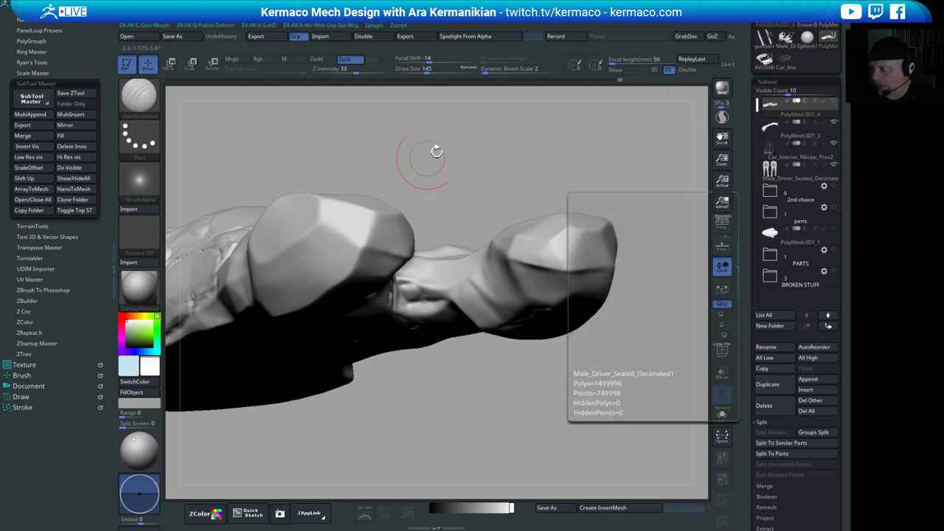
left_click(815, 137)
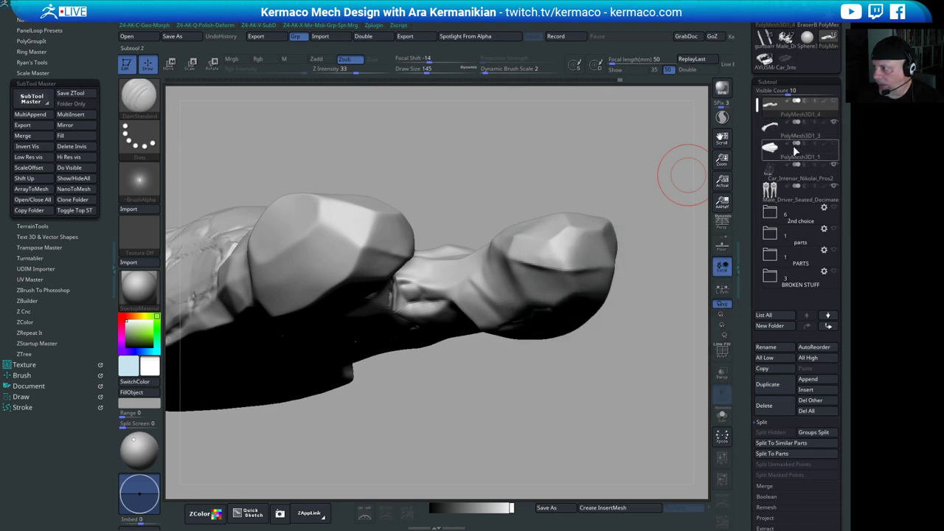
left_click_drag(808, 156, 811, 128)
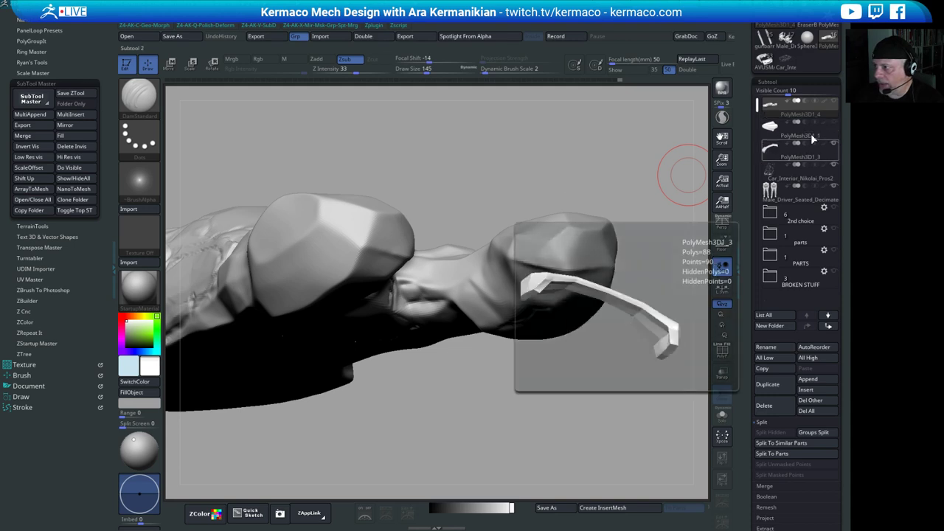
left_click(801, 140)
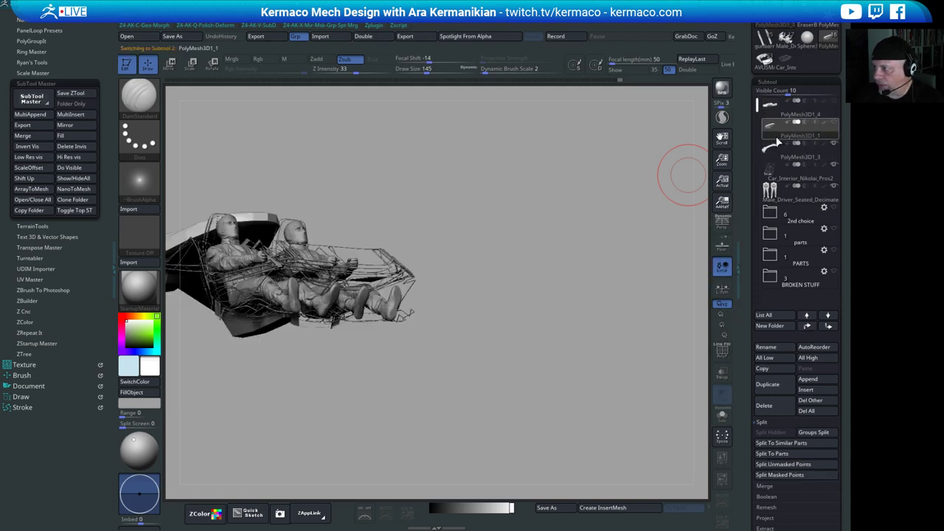
- Reveal the subtool merge options and move PolyMesh3D1_1 between the seated driver subtool and the 2nd choice folder
left_click_drag(745, 432, 783, 282)
left_click(770, 275)
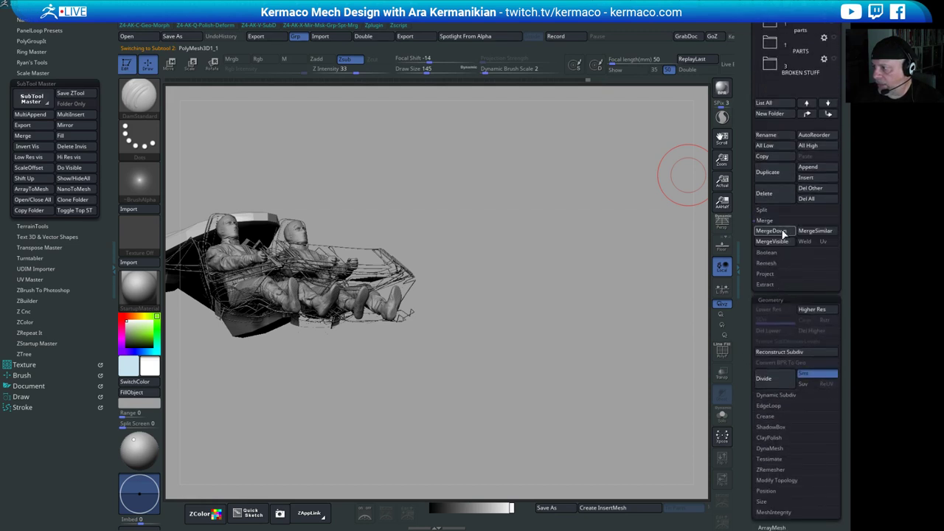
scroll(792, 221, "up", 5)
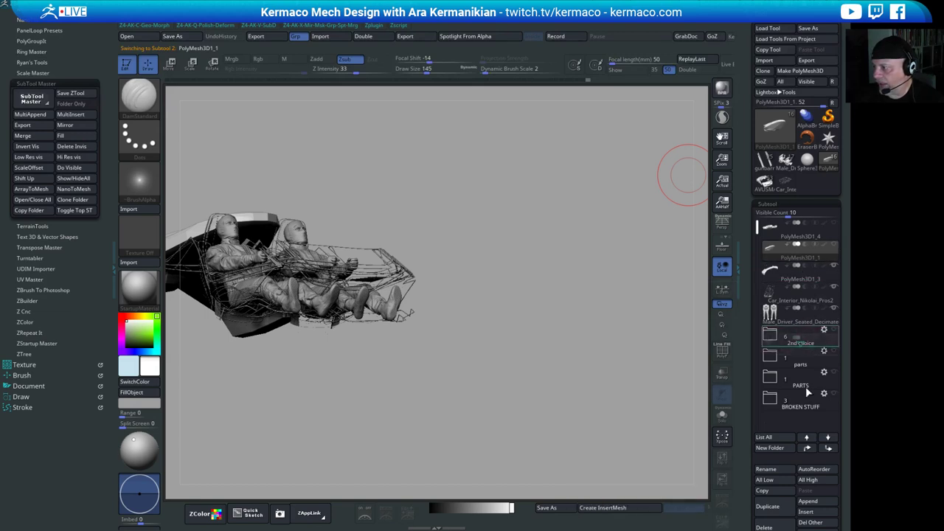
left_click_drag(812, 339, 814, 339)
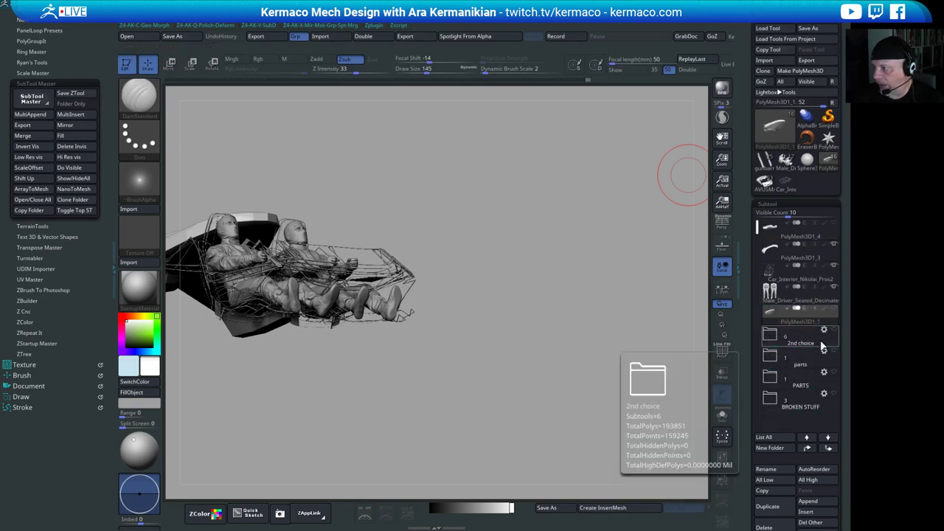
- Hide the car interior and seated driver subtools, leaving only PolyMesh3D1_3 and PolyMesh3D1_1 displayed
left_click(833, 265)
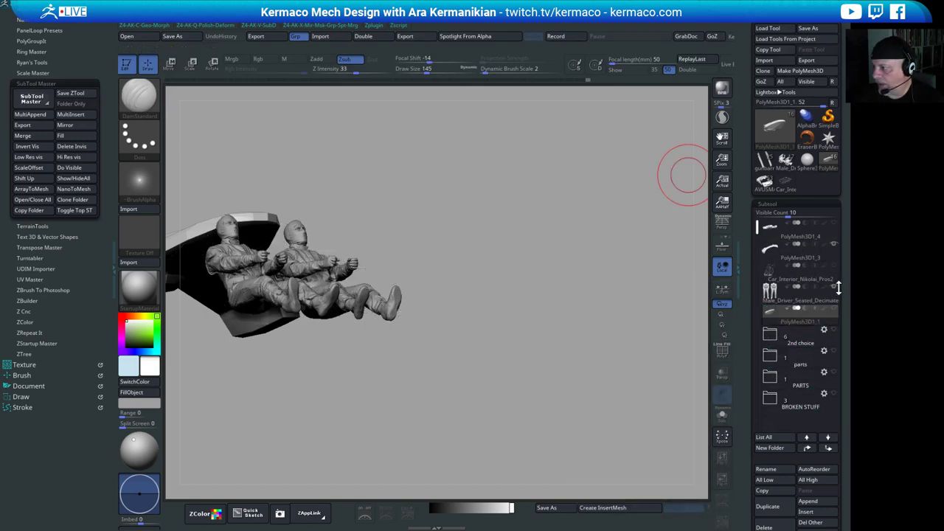
left_click(833, 286)
left_click_drag(464, 307, 267, 248)
left_click_drag(504, 315, 555, 296, "alt")
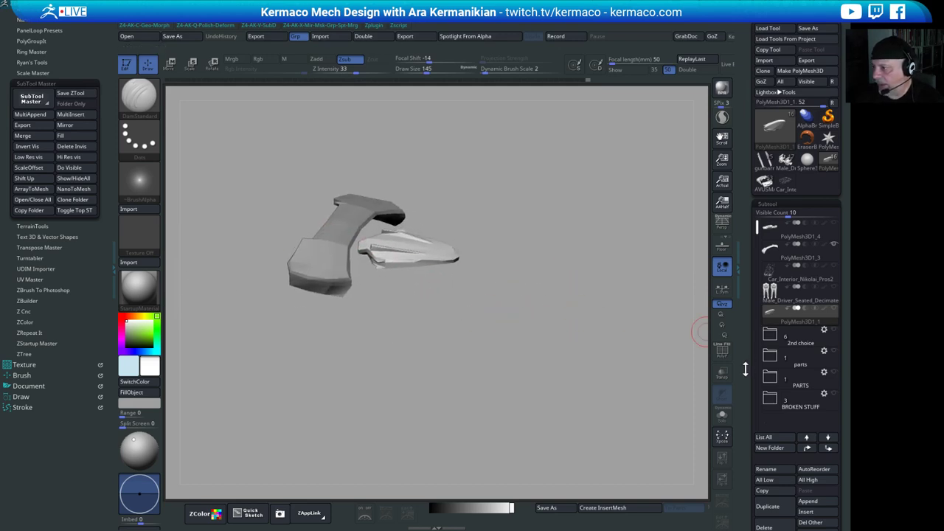
- Merge the visible subtools into a separate new tool with MergeVisible
left_click_drag(745, 368, 744, 258)
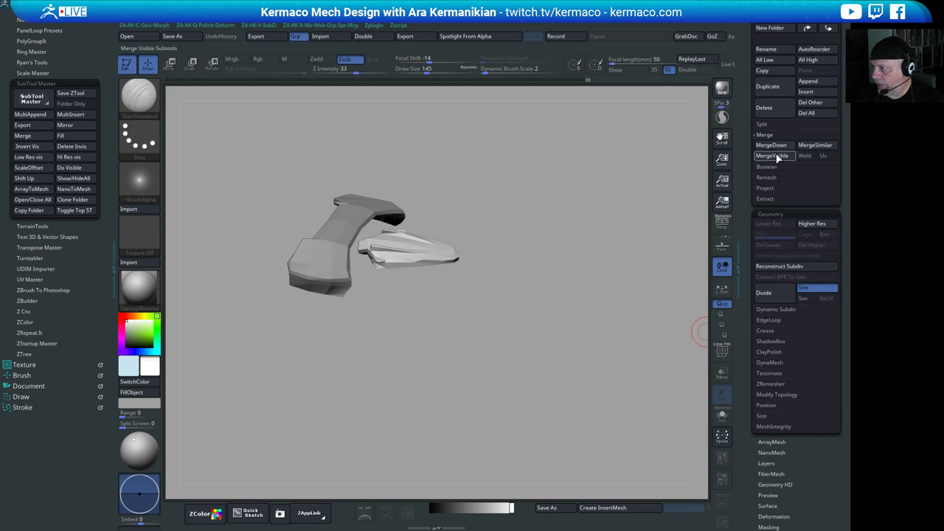
left_click_drag(598, 201, 615, 252, "alt")
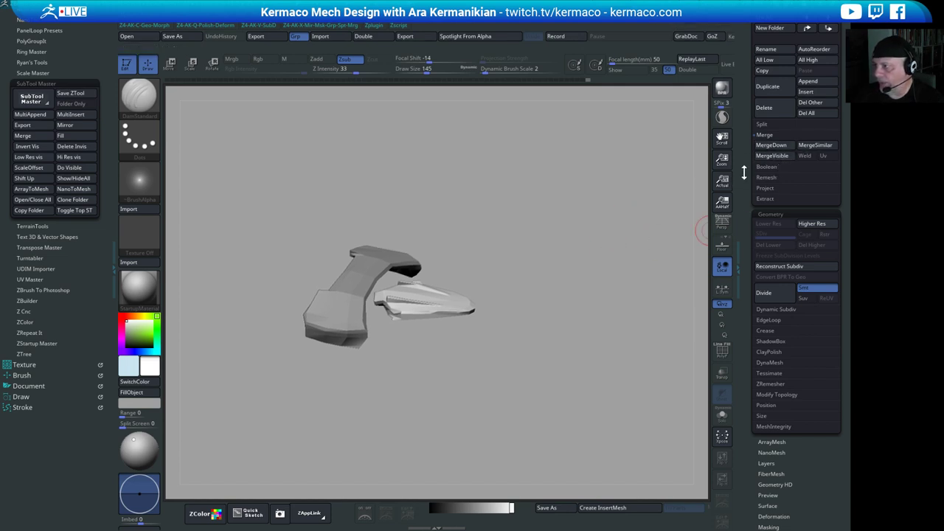
scroll(767, 184, "up", 5)
- Open the newly merged tool, view it from several angles, and permanently delete its only subtool
left_click(803, 186)
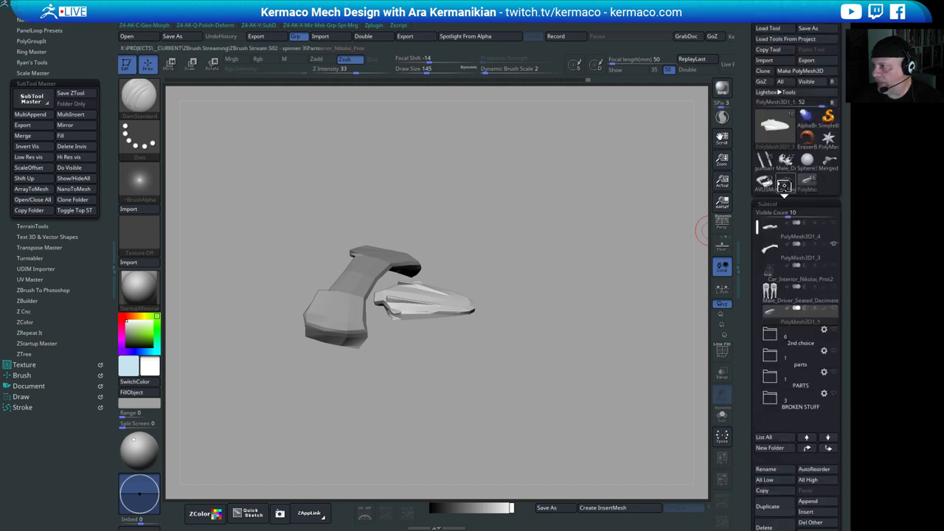
left_click_drag(597, 245, 504, 278)
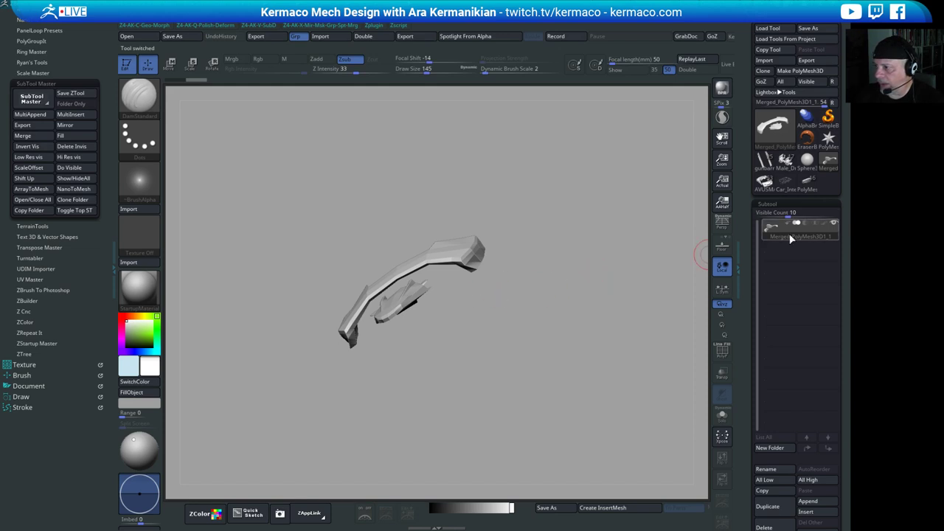
left_click_drag(586, 316, 699, 220)
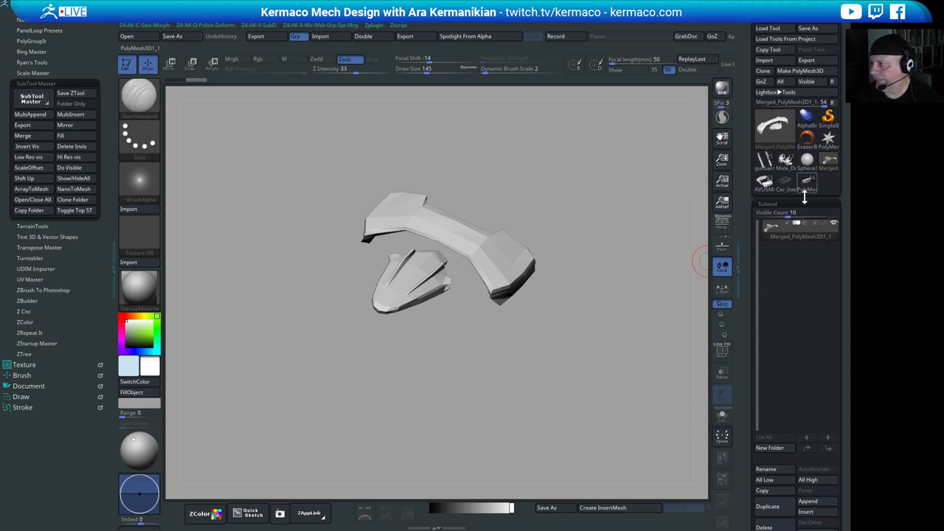
left_click(764, 527)
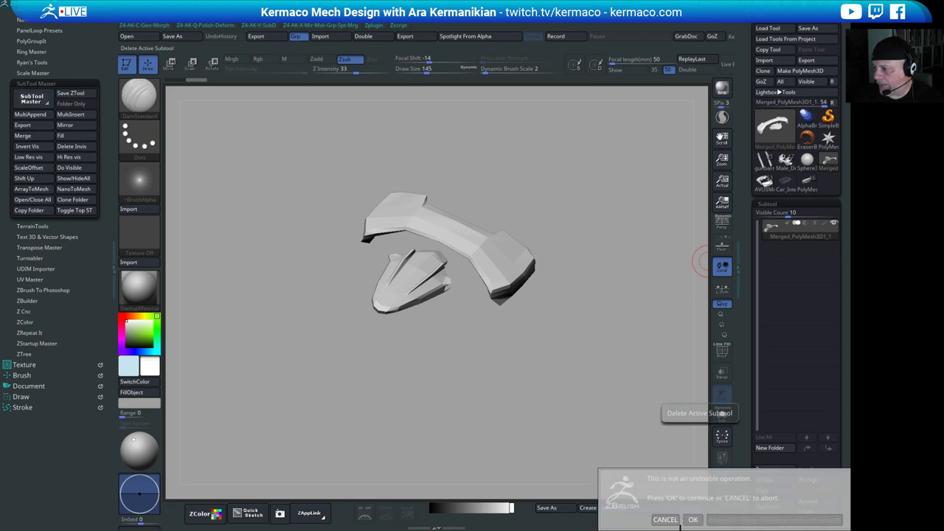
left_click(691, 519)
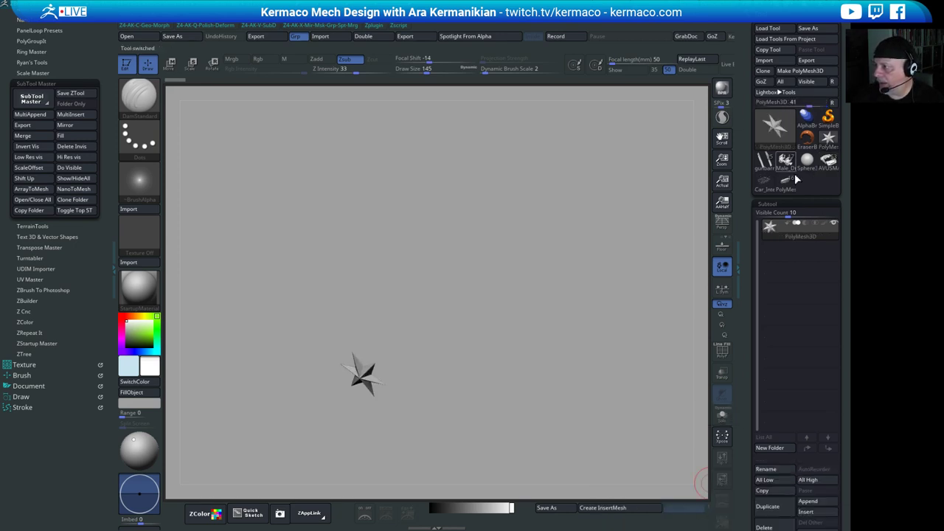
- Switch to the Male_Driver_Seated_Decimated tool and look through its subtools
mouse_move(790, 170)
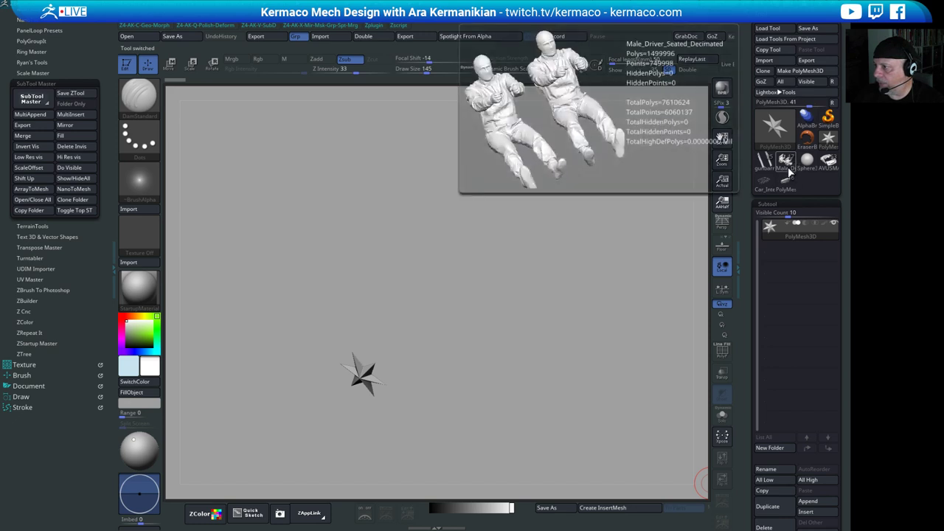
left_click(789, 169)
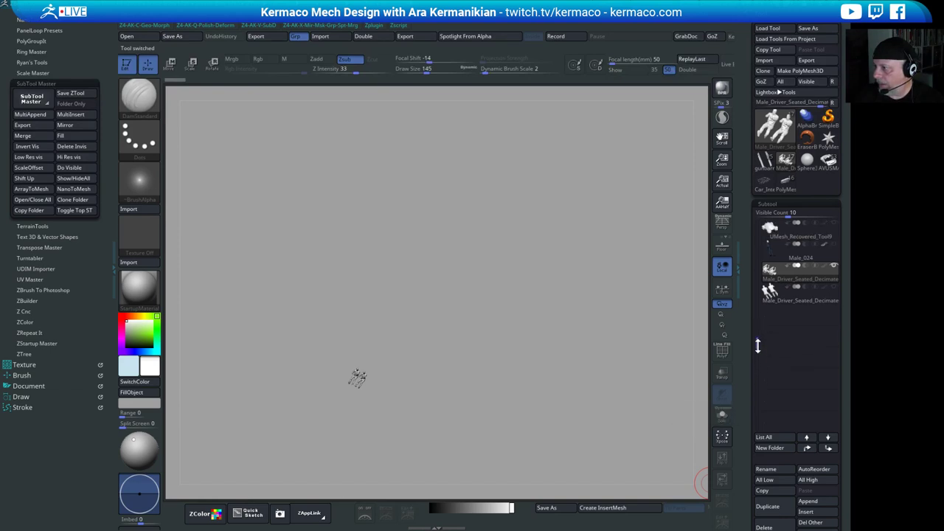
left_click_drag(757, 351, 760, 214)
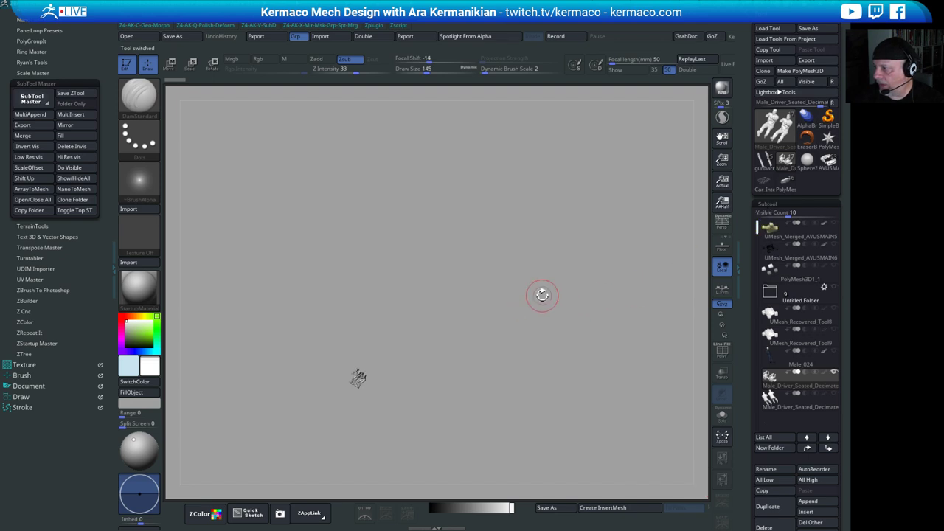
left_click_drag(542, 295, 560, 250)
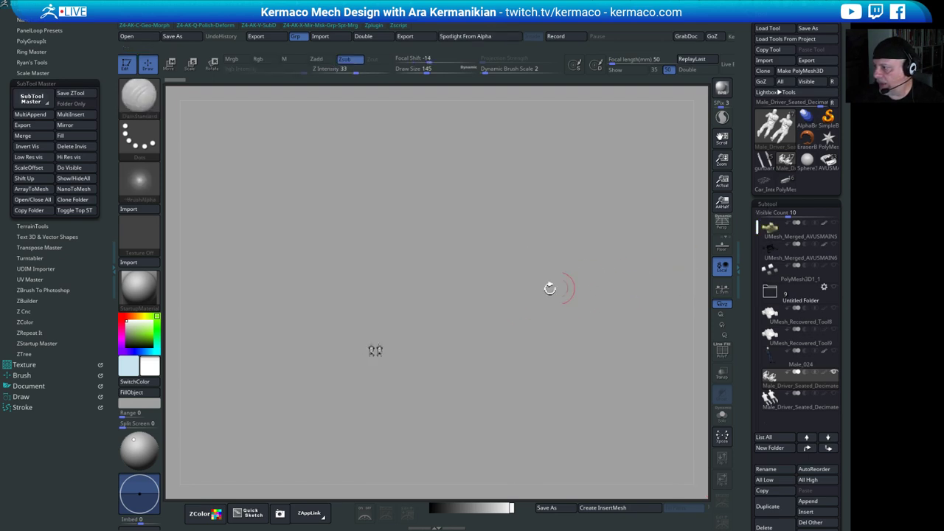
left_click_drag(549, 288, 698, 236)
- Select the UMesh_Merged_AVUSMAIN5 body subtool, view it from a three-quarter angle, and set the brush draw size to 101
left_click(813, 237)
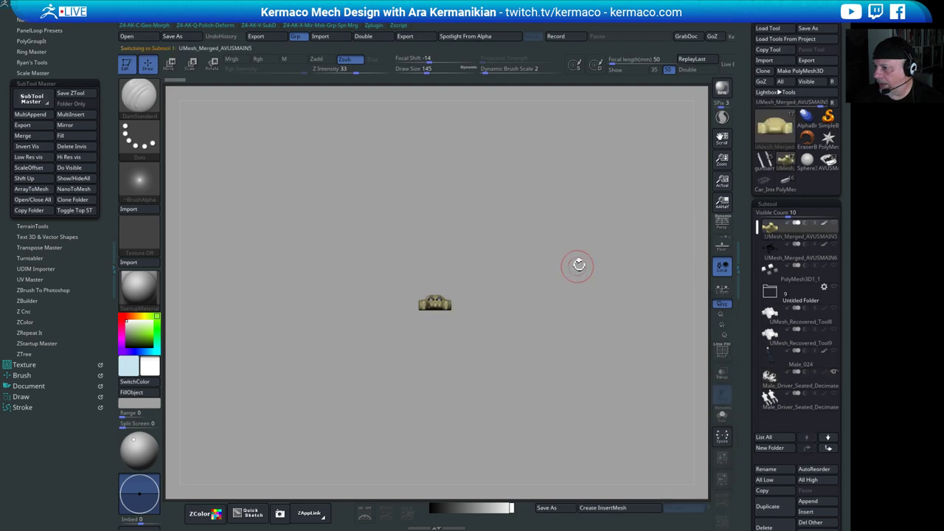
left_click_drag(577, 261, 674, 284)
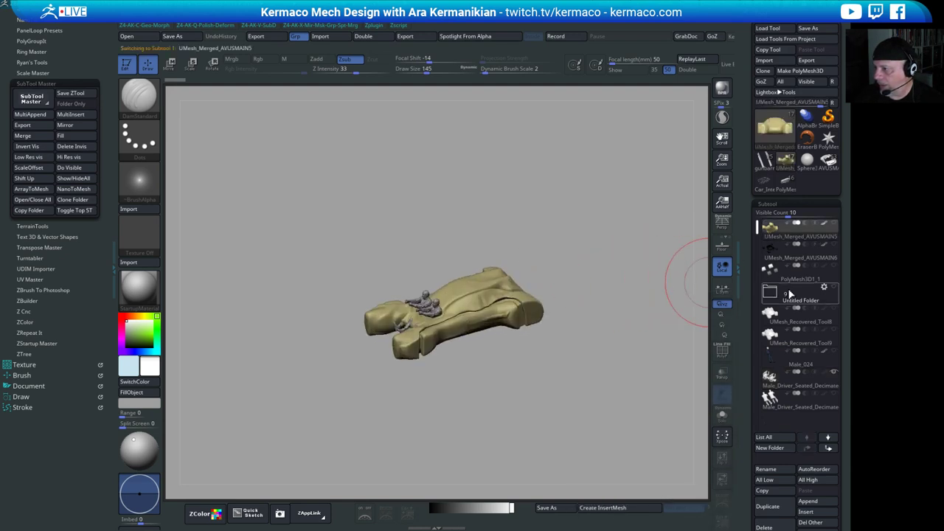
left_click_drag(590, 391, 624, 382)
key("s")
mouse_move(575, 355)
left_mouse_down()
mouse_move(558, 361)
mouse_move(567, 359)
left_mouse_up()
key("s")
mouse_move(569, 358)
left_mouse_down()
mouse_move(583, 349)
mouse_move(564, 344)
mouse_move(593, 345)
mouse_move(578, 361)
mouse_move(606, 356)
left_mouse_up()
- Select the UMesh_Merged_AVUSMAIN6 subtool to examine the dark body version
left_click(791, 255)
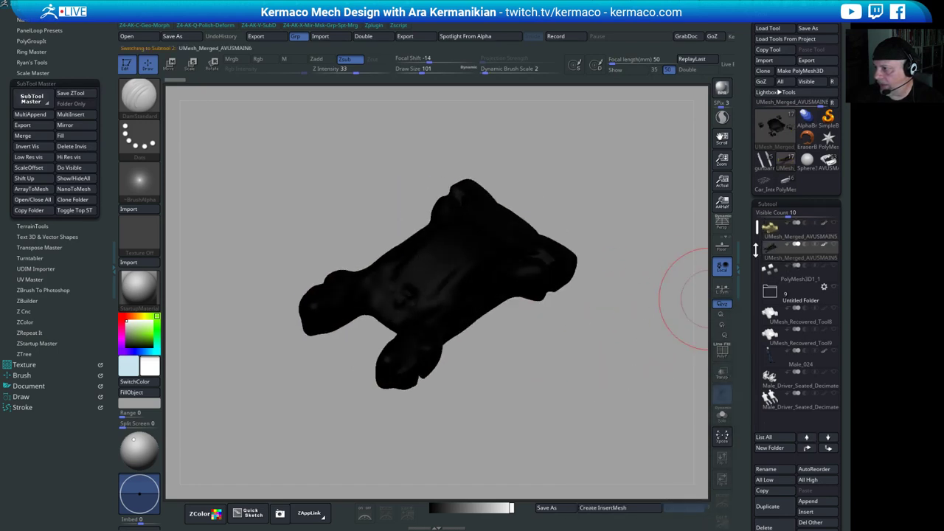
left_click_drag(758, 225, 761, 253)
scroll(761, 251, "up", 1)
- Switch the active tool to the AVUSMAIN car model
mouse_move(764, 186)
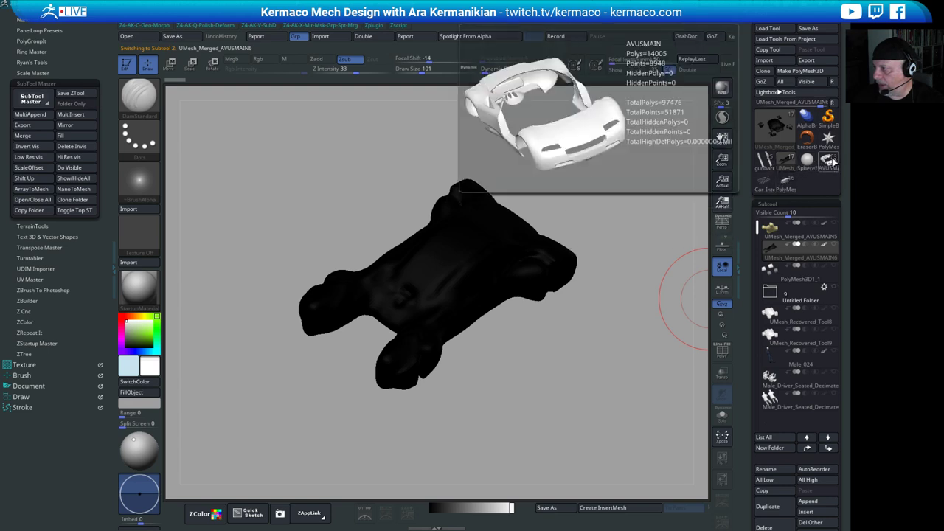
mouse_move(793, 166)
mouse_move(829, 163)
left_click(774, 127)
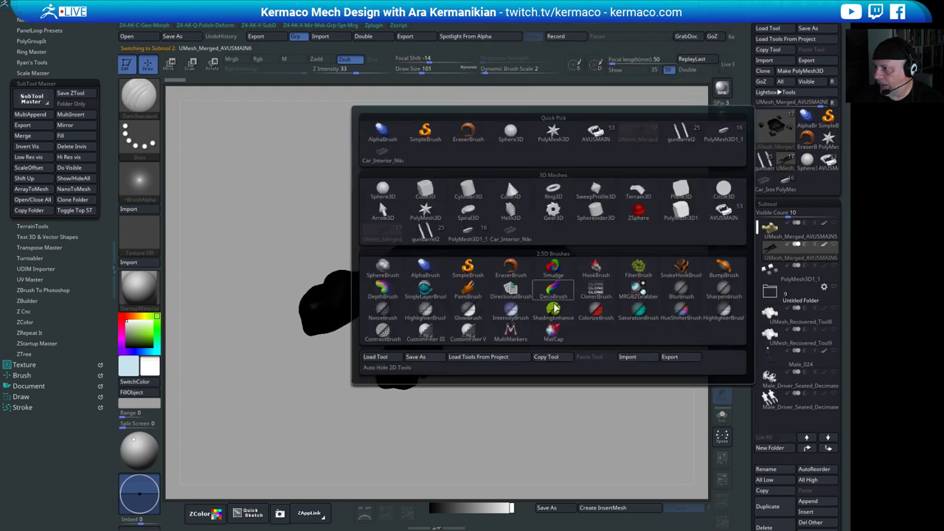
left_click(604, 138)
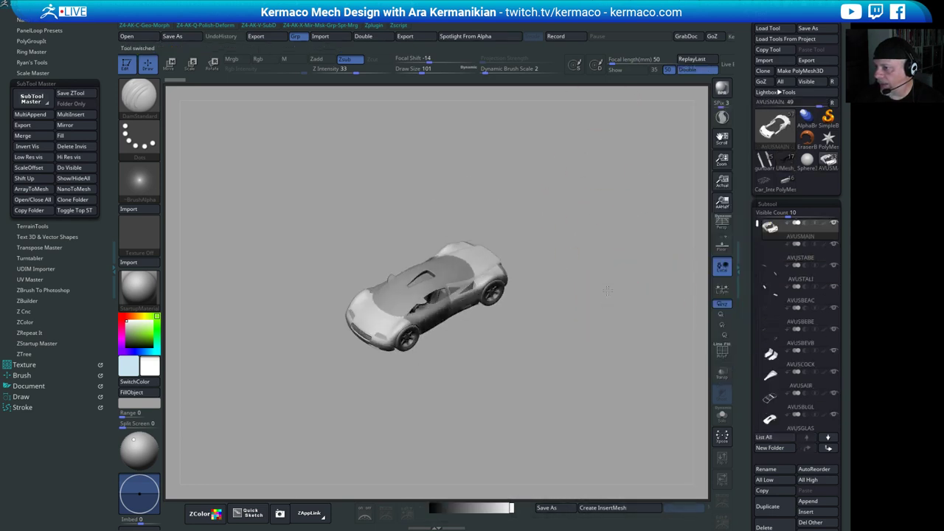
- Examine the AVUSMAIN car model from the side and from a three-quarter angle
left_click_drag(607, 290, 607, 231)
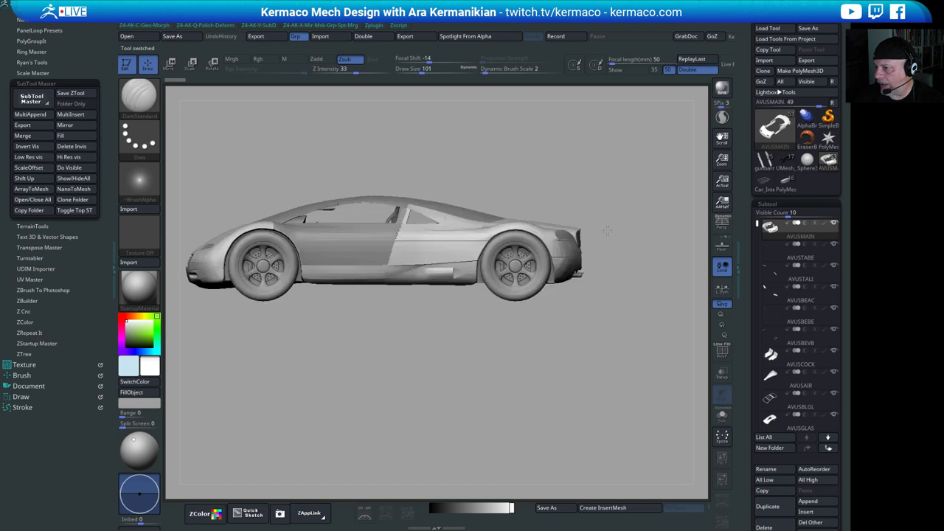
left_click_drag(590, 173, 634, 213, "alt")
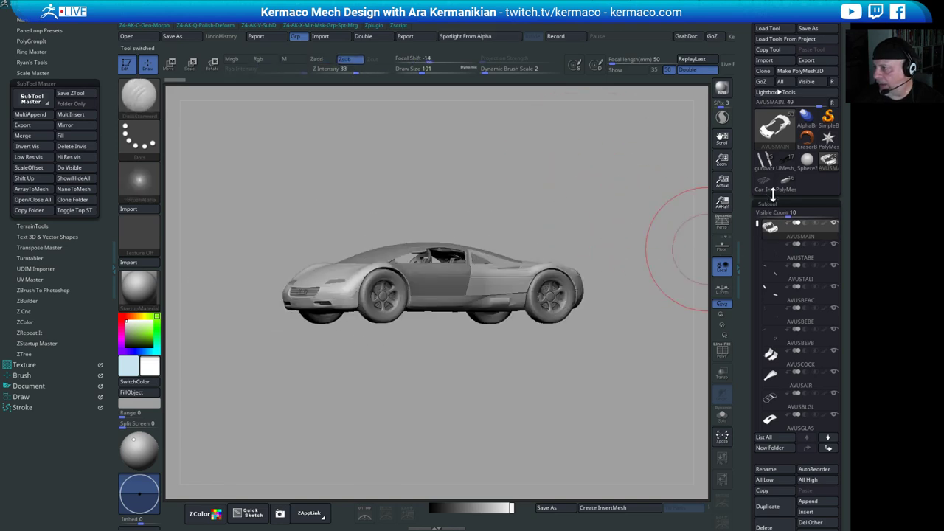
mouse_move(756, 224)
left_mouse_down()
mouse_move(754, 234)
mouse_move(755, 221)
left_mouse_up()
- Switch to the gunbarrel2 tool and view the whole mech with its green canopy and guns
left_click(767, 138)
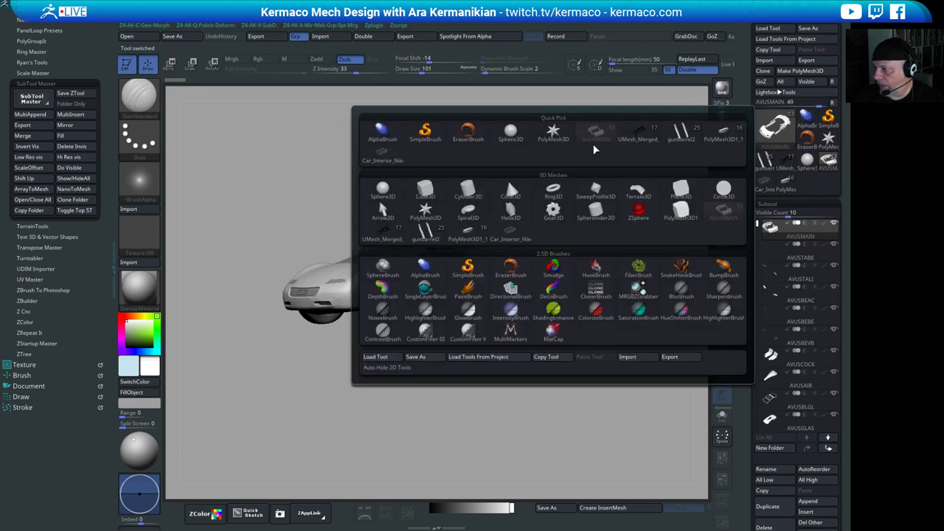
left_click(673, 140)
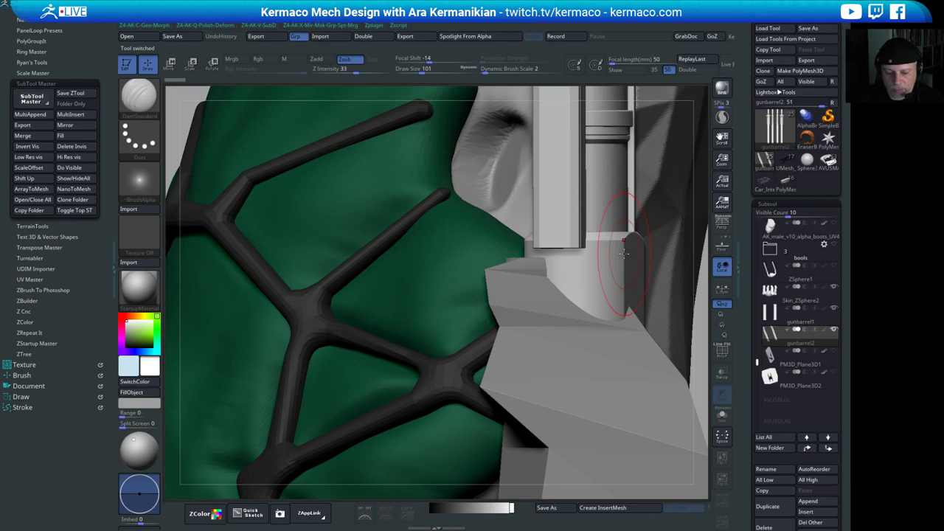
key("f")
left_click_drag(619, 240, 656, 182)
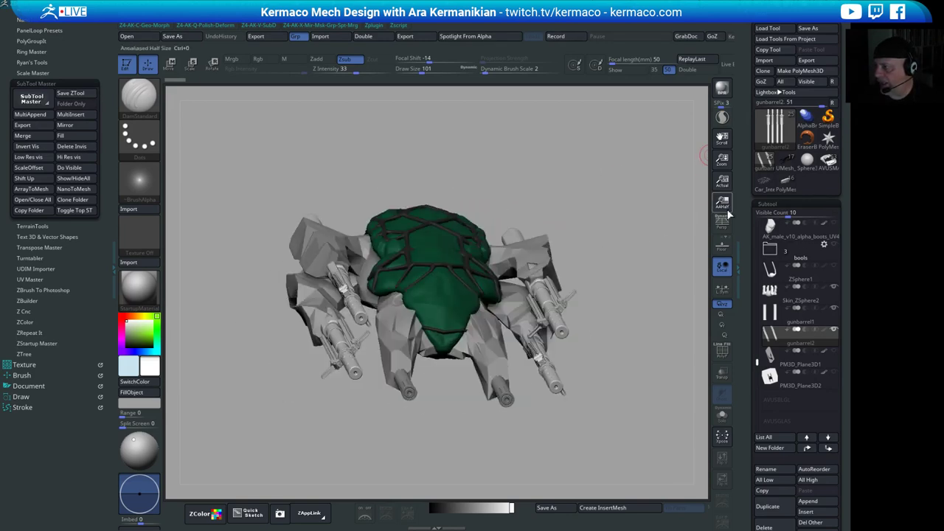
- Switch to the PolyMesh3D1_1 tool and hide its PolyMesh3D1_3 subtool
left_click(789, 190)
left_click_drag(590, 256, 649, 228)
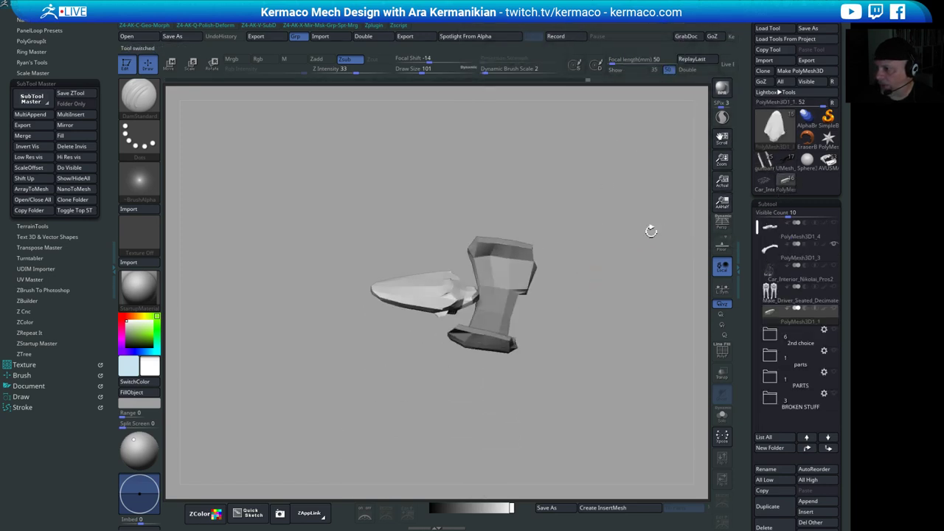
left_click(833, 243)
left_click_drag(609, 296, 706, 238)
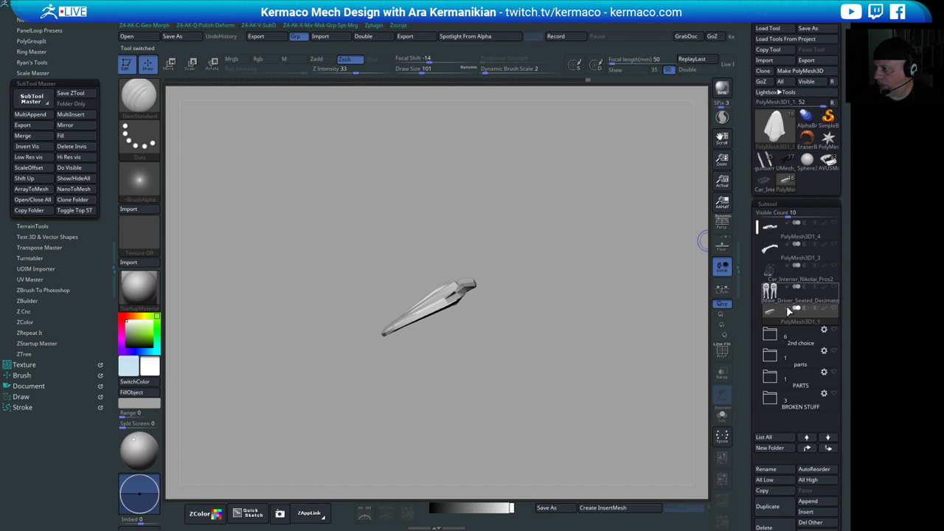
- Select the PolyMesh3D1_4 body subtool, view its front prongs from above, and choose the DamStandard brush
mouse_move(798, 286)
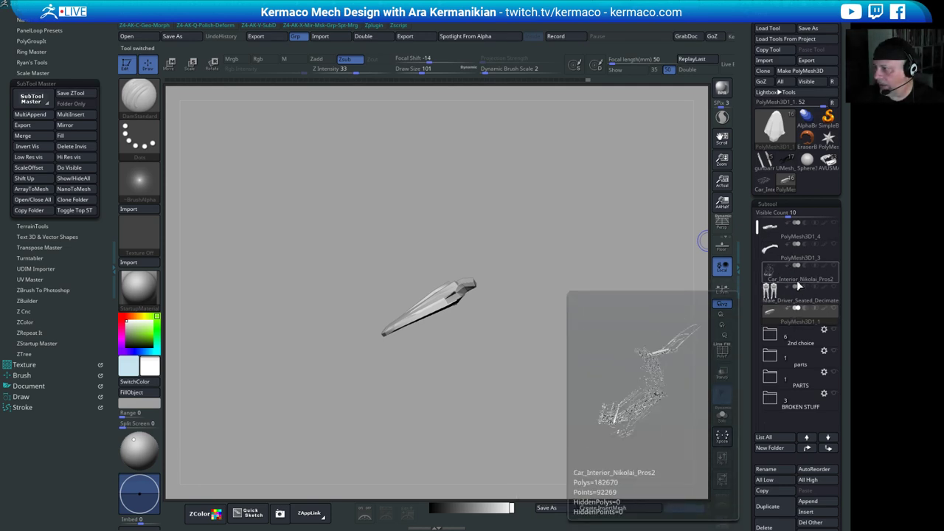
left_click(800, 233)
left_click_drag(593, 281, 480, 331)
left_click_drag(420, 390, 538, 373)
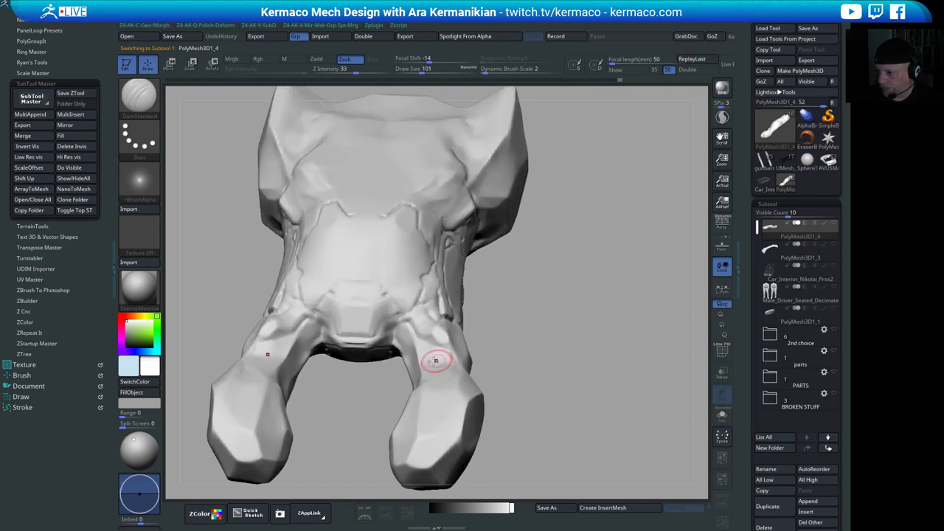
key("ctrl+space")
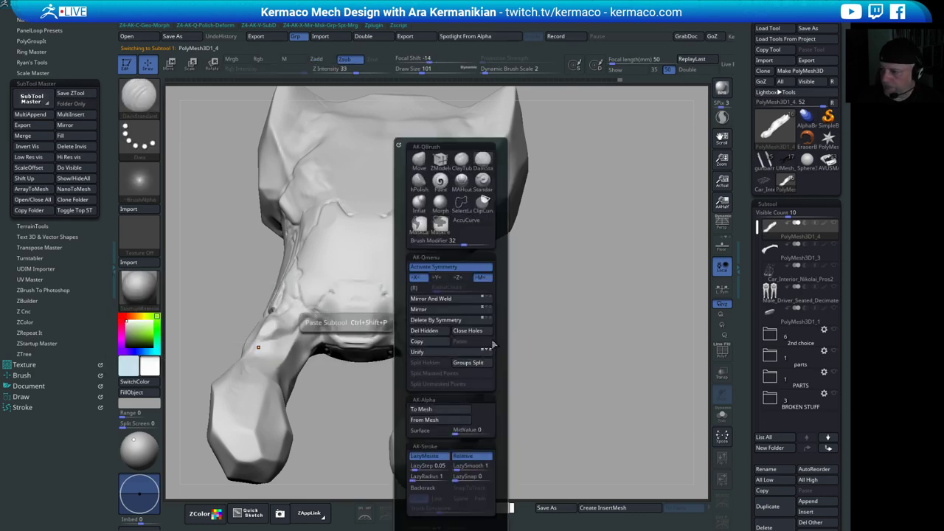
left_click(484, 164)
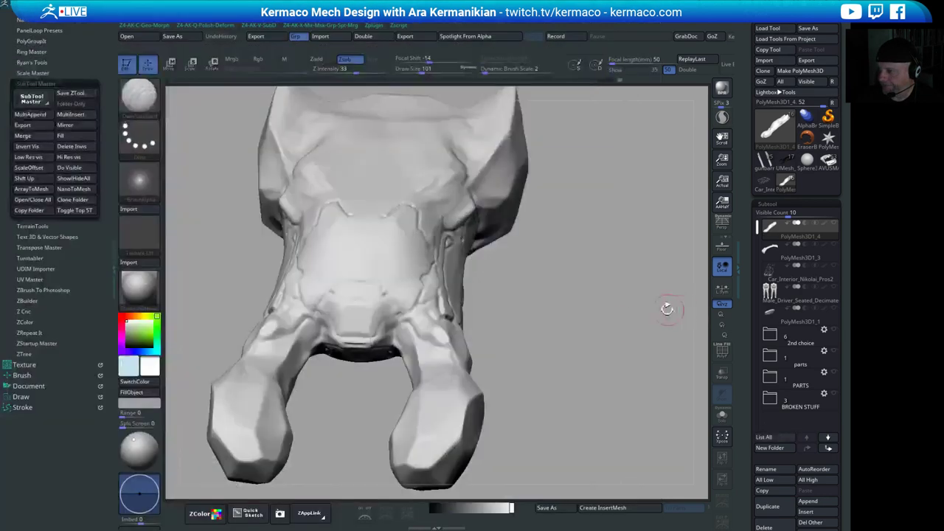
- Set the draw size to 71 and carve creases where the prongs meet the central front plate, undoing the last two strokes
left_click_drag(667, 309, 592, 315)
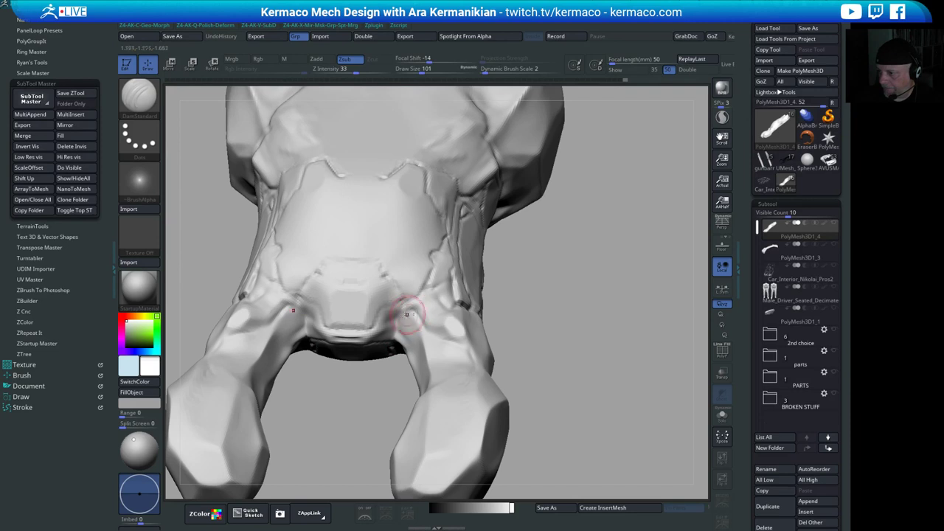
key("s")
left_click_drag(413, 313, 407, 316)
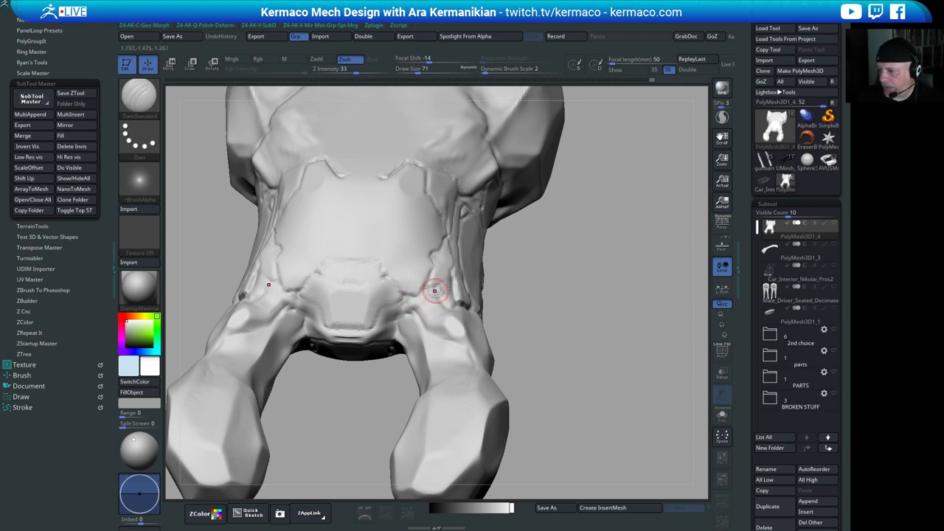
left_click_drag(600, 301, 592, 350)
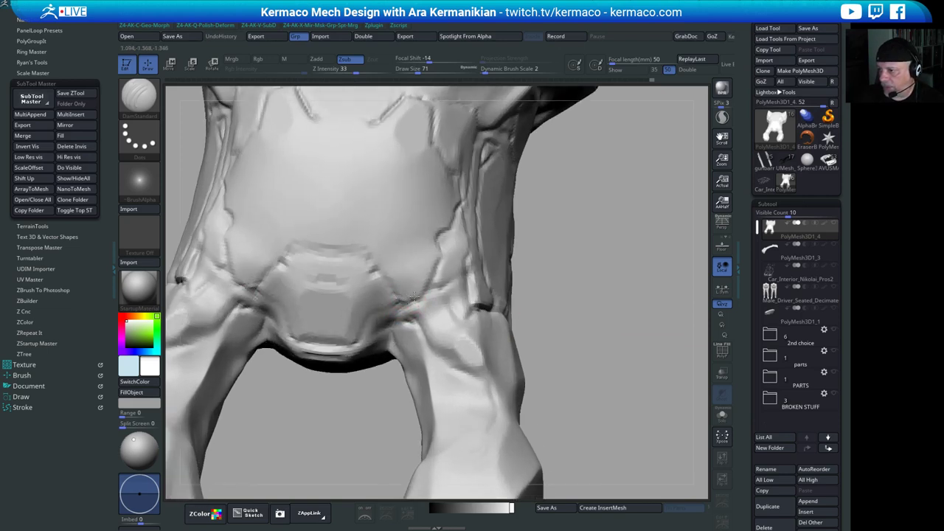
left_click_drag(414, 296, 432, 291)
key("shift")
mouse_move(396, 285)
left_mouse_down()
mouse_move(403, 296)
mouse_move(423, 282)
left_mouse_up()
key("ctrl")
key("ctrl+z")
key("ctrl+z")
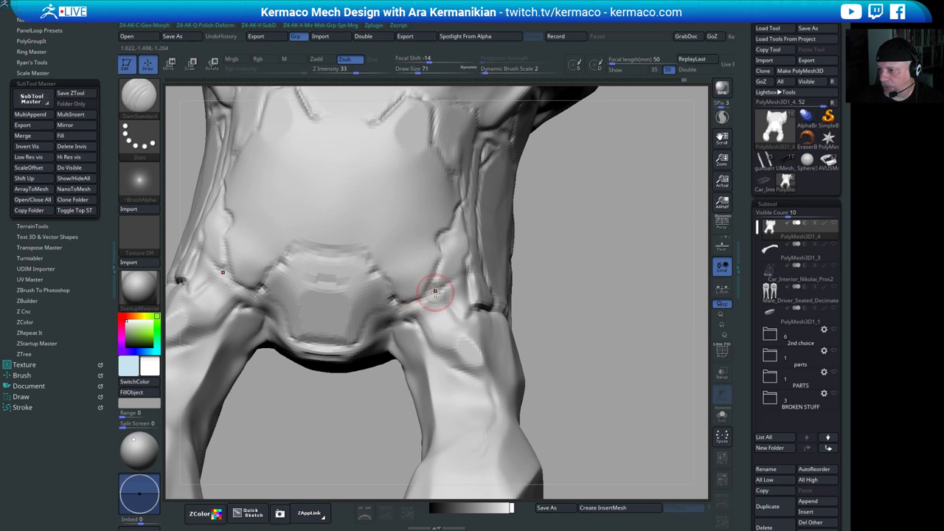
- Carve the crease around the raised form at the base of the prong, working from several angles
mouse_move(590, 320)
left_mouse_down("alt")
mouse_move(558, 305)
mouse_move(577, 287)
mouse_move(586, 313)
left_mouse_up("alt")
left_click_drag(586, 313, 613, 305)
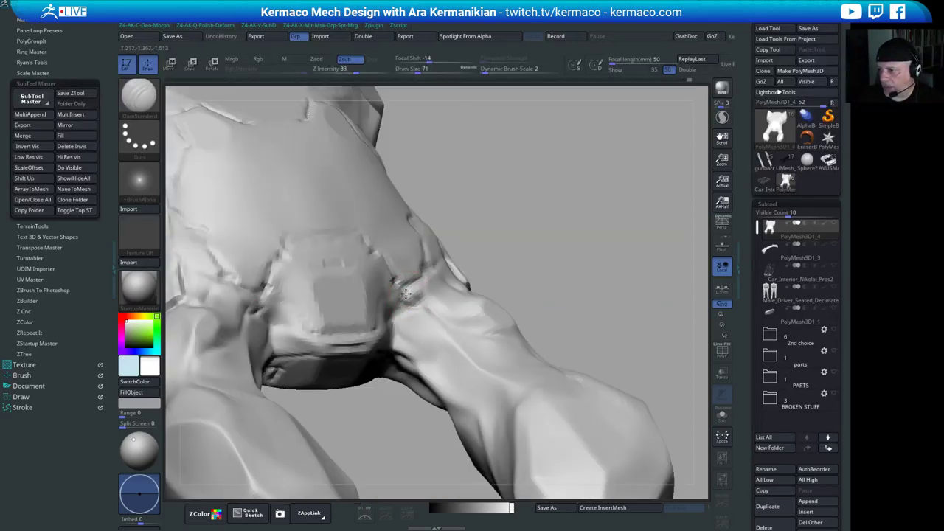
left_click_drag(626, 309, 600, 325, "alt")
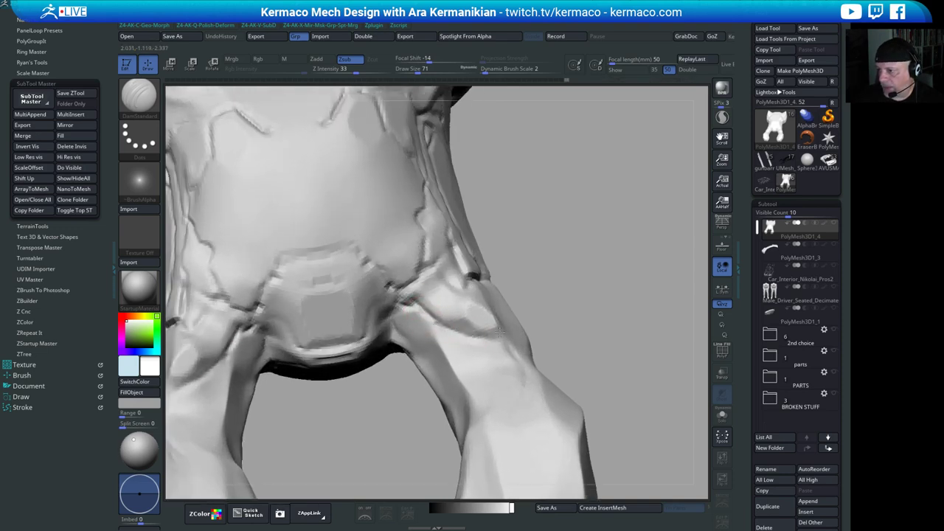
left_click_drag(499, 334, 474, 331)
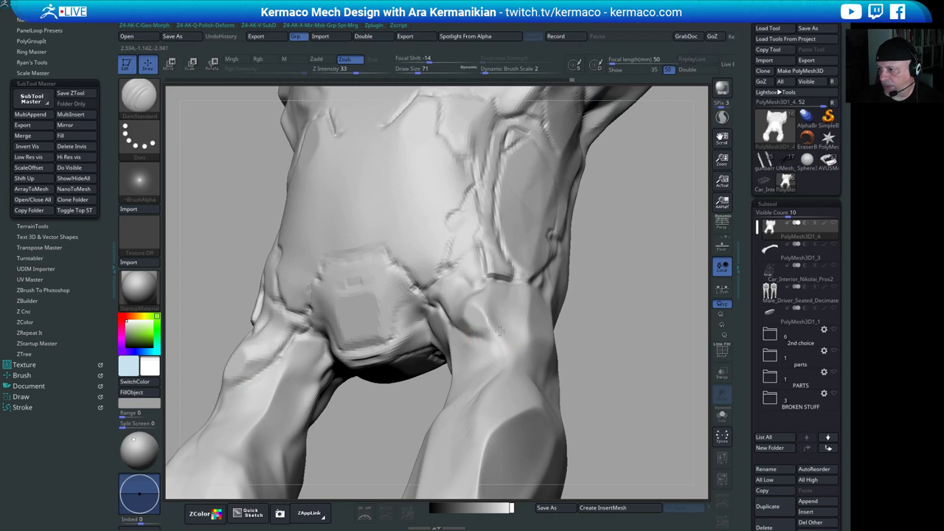
left_click_drag(671, 307, 512, 281)
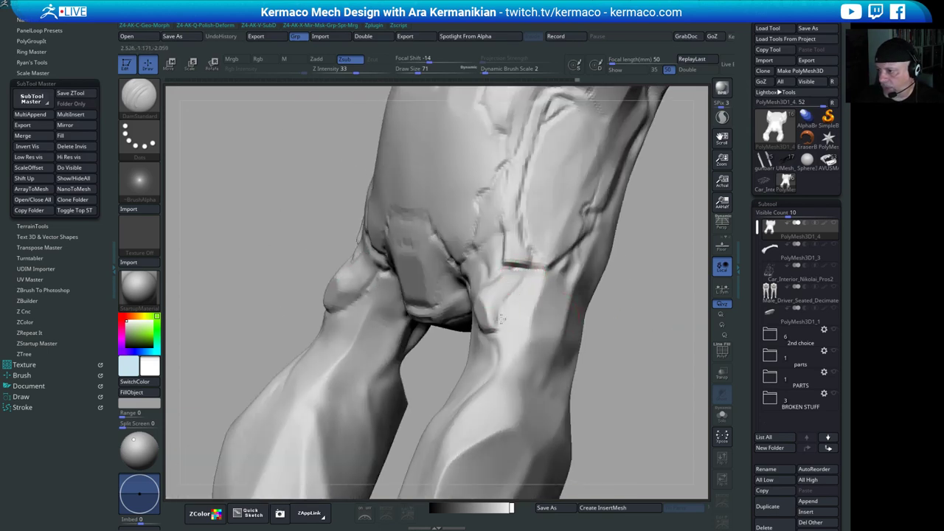
mouse_move(649, 374)
left_mouse_down()
mouse_move(579, 359)
mouse_move(506, 302)
left_mouse_up()
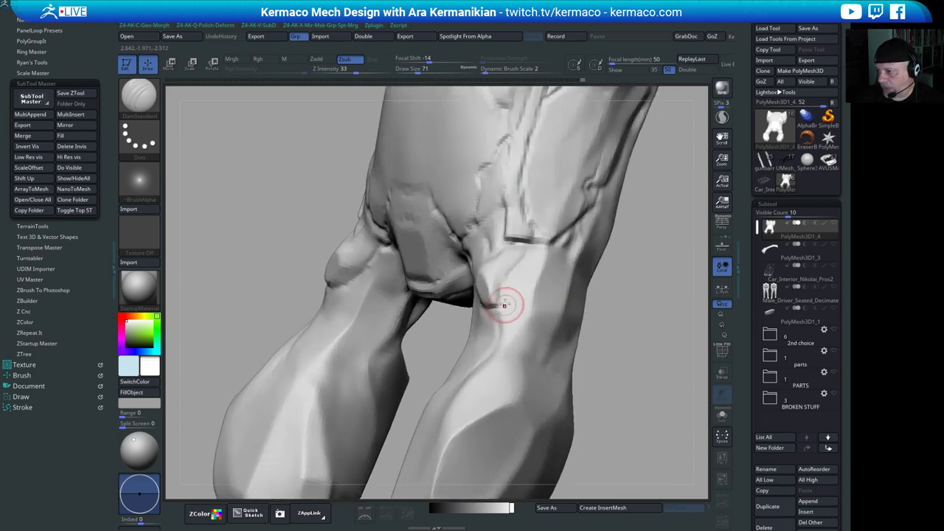
mouse_move(651, 359)
left_mouse_down()
mouse_move(583, 347)
mouse_move(594, 357)
mouse_move(542, 364)
mouse_move(591, 293)
mouse_move(591, 324)
left_mouse_up()
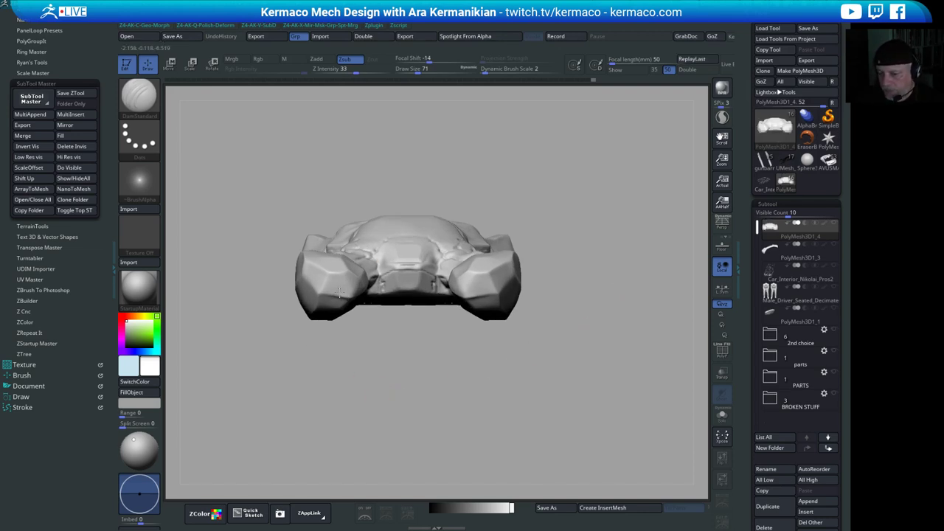
left_click_drag(527, 377, 421, 401)
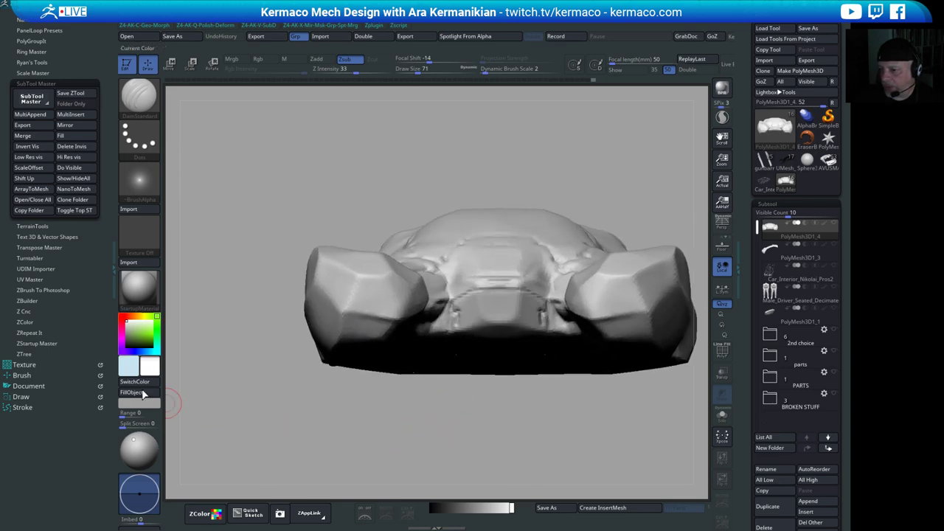
- Browse the Project and Tool libraries in Lightbox and close it again
key("comma")
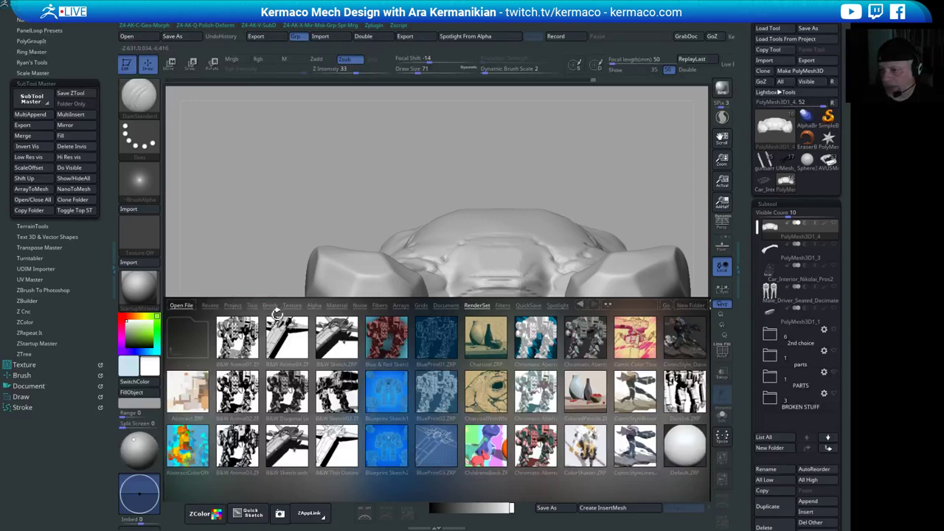
left_click(232, 306)
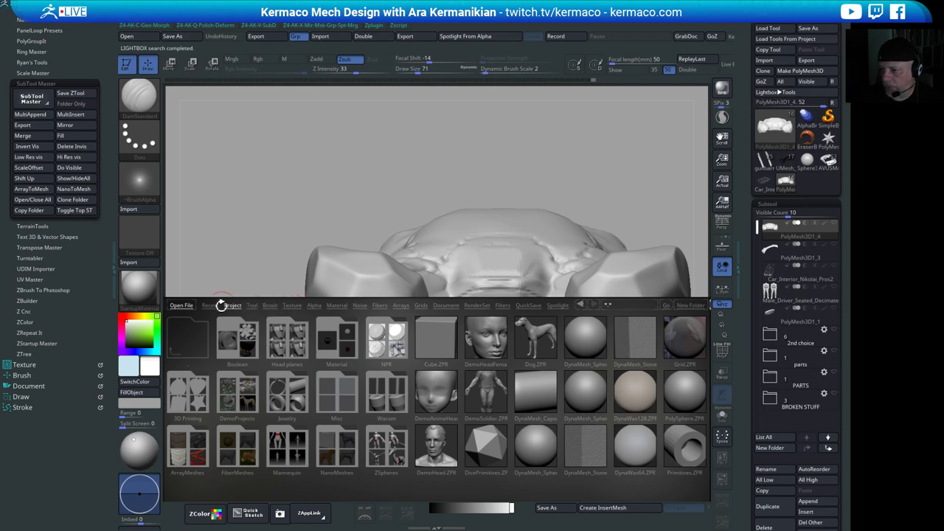
left_click(253, 305)
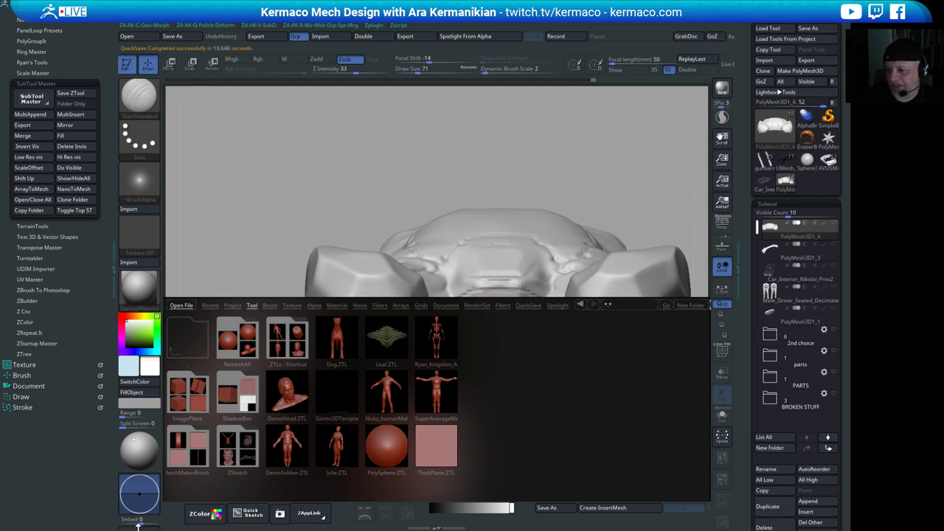
key("comma")
- Deepen the groove under the raised panel at the prong's base and extend it toward the side seam
left_click_drag(511, 420, 505, 279, "alt")
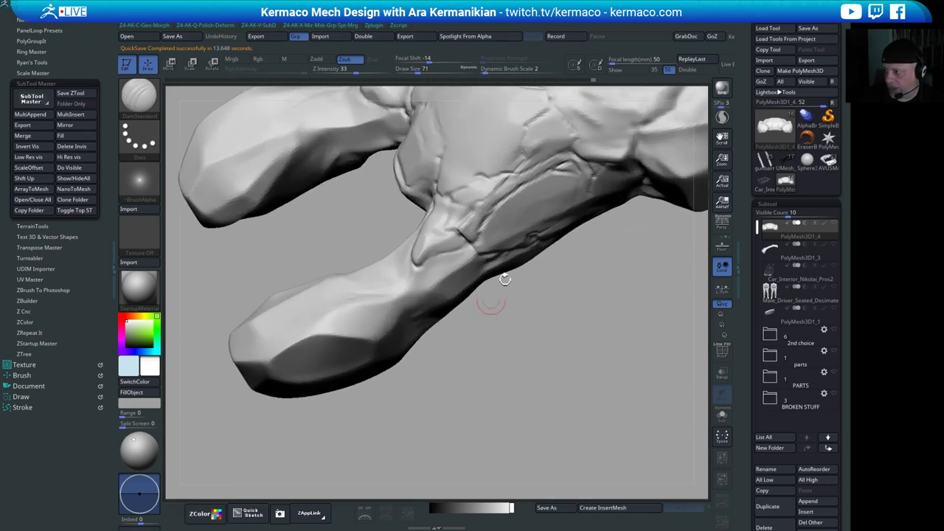
left_click_drag(595, 369, 581, 329, "alt")
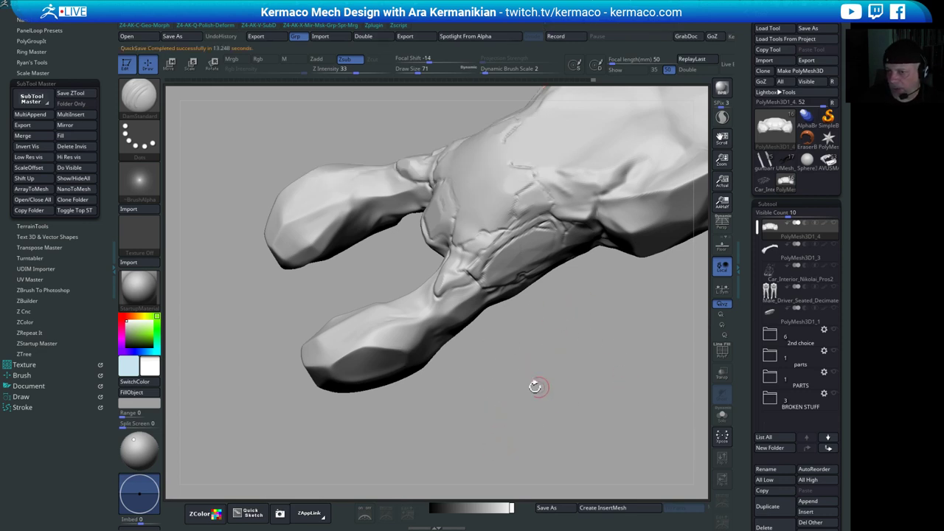
left_click_drag(579, 404, 565, 403)
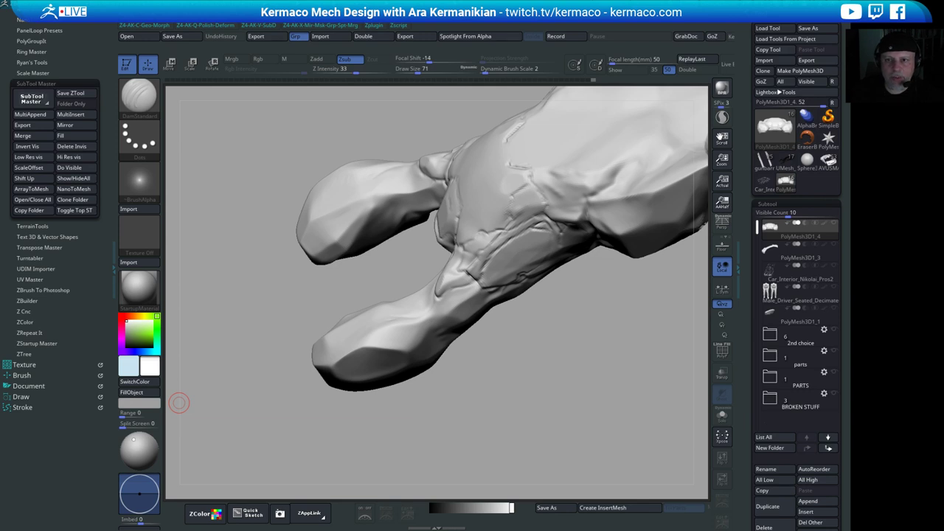
mouse_move(509, 429)
left_mouse_down()
mouse_move(583, 415)
mouse_move(520, 453)
mouse_move(491, 423)
mouse_move(543, 455)
mouse_move(472, 408)
mouse_move(499, 381)
mouse_move(544, 434)
mouse_move(536, 423)
mouse_move(463, 385)
left_mouse_up()
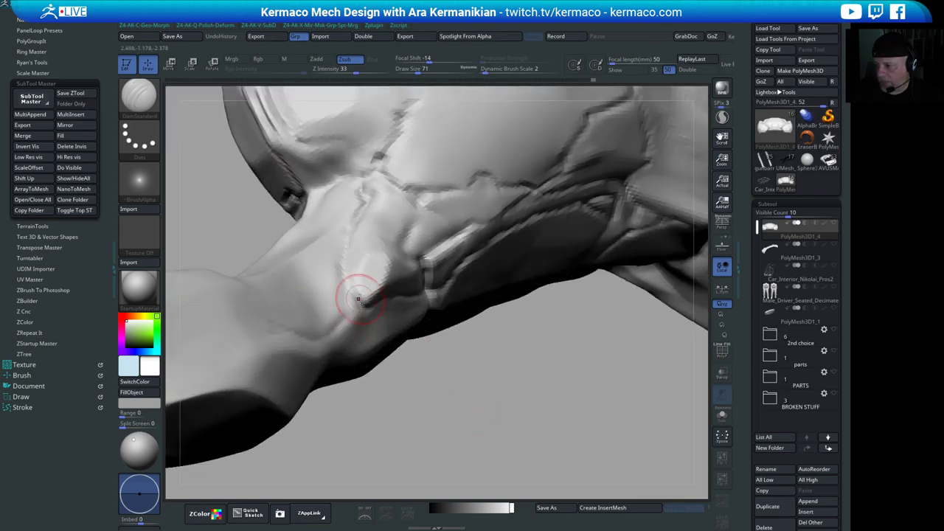
left_click_drag(349, 295, 385, 292)
left_click_drag(496, 403, 467, 381)
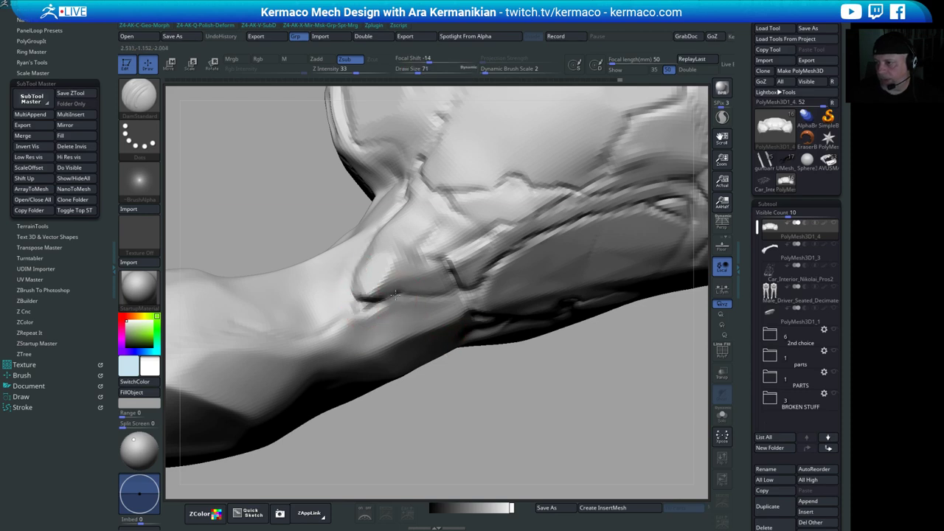
left_click_drag(446, 294, 452, 289)
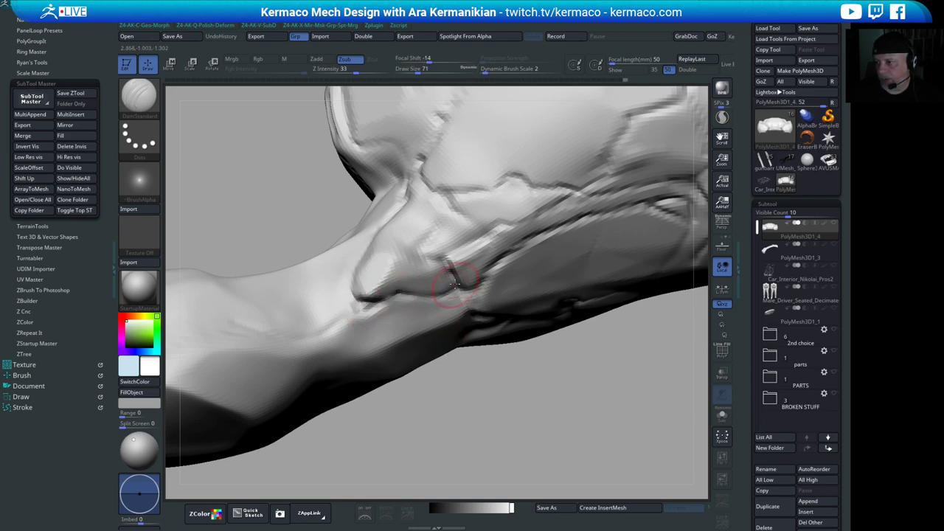
- Reduce the draw size to 49 and sharpen the creases around the raised panel on the prong's inner side
mouse_move(532, 420)
left_mouse_down("alt")
mouse_move(524, 434)
mouse_move(512, 400)
mouse_move(484, 442)
mouse_move(478, 486)
mouse_move(506, 400)
mouse_move(361, 328)
left_mouse_up("alt")
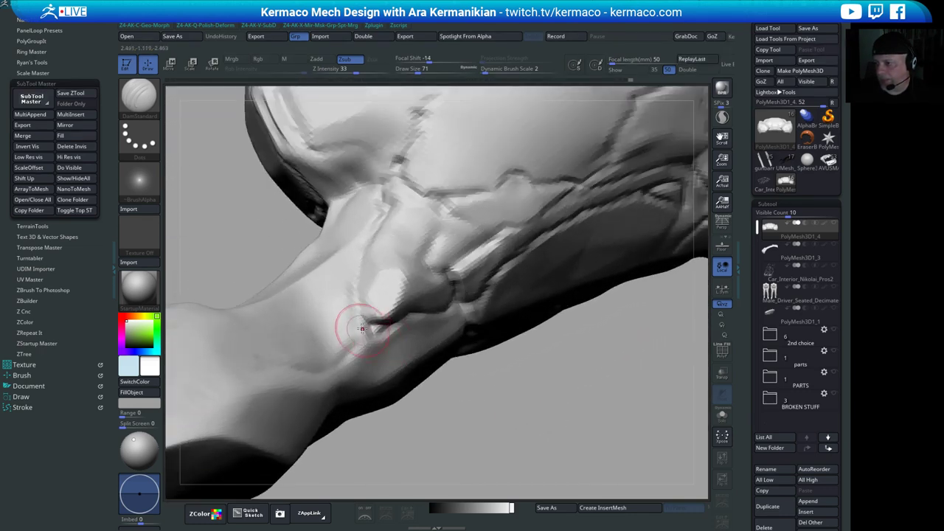
mouse_move(507, 408)
left_mouse_down()
mouse_move(601, 404)
mouse_move(561, 331)
mouse_move(480, 263)
mouse_move(526, 189)
mouse_move(468, 231)
mouse_move(344, 168)
mouse_move(352, 230)
left_mouse_up()
mouse_move(341, 160)
left_mouse_down()
mouse_move(373, 178)
mouse_move(339, 261)
left_mouse_up()
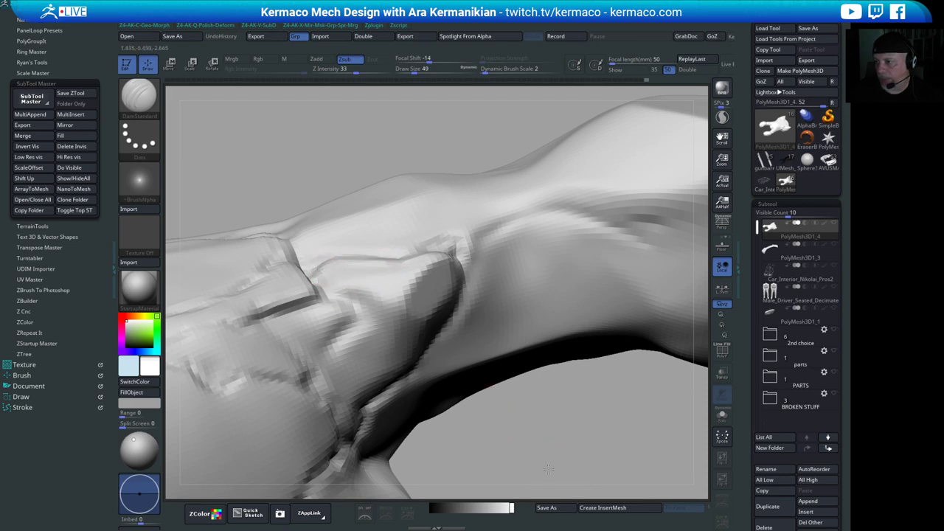
mouse_move(555, 458)
left_mouse_down()
mouse_move(468, 428)
mouse_move(347, 287)
left_mouse_up()
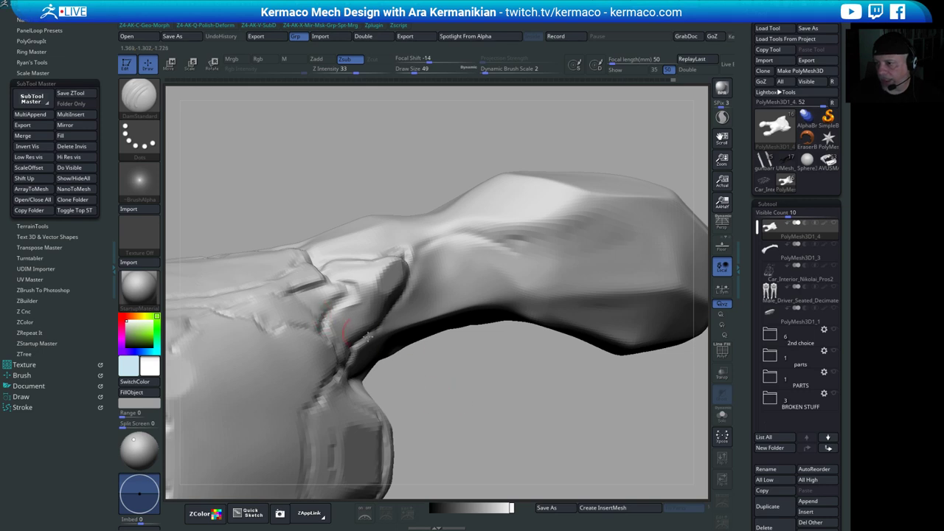
left_click_drag(517, 451, 435, 396)
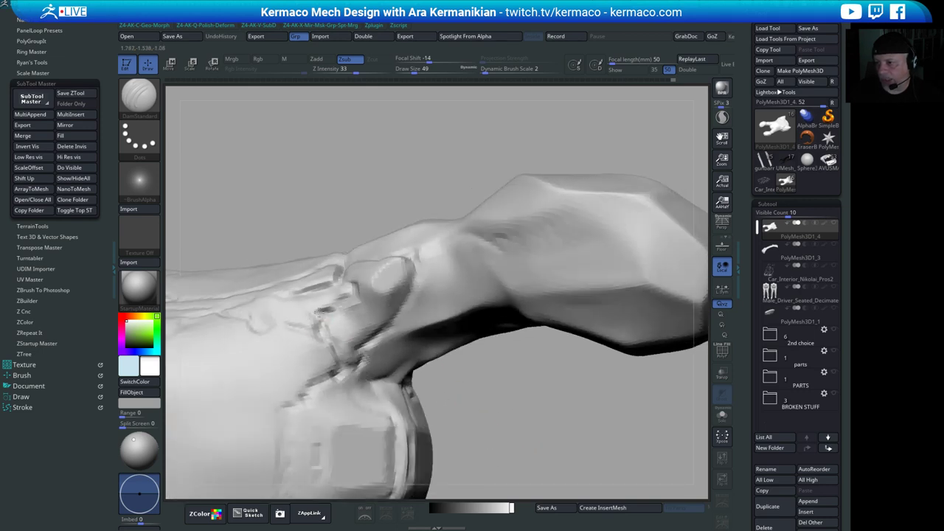
- Deepen the crease where the prong meets the front panel and smooth the junction at the panel's corner
mouse_move(319, 313)
left_mouse_down()
mouse_move(384, 384)
mouse_move(325, 316)
left_mouse_up()
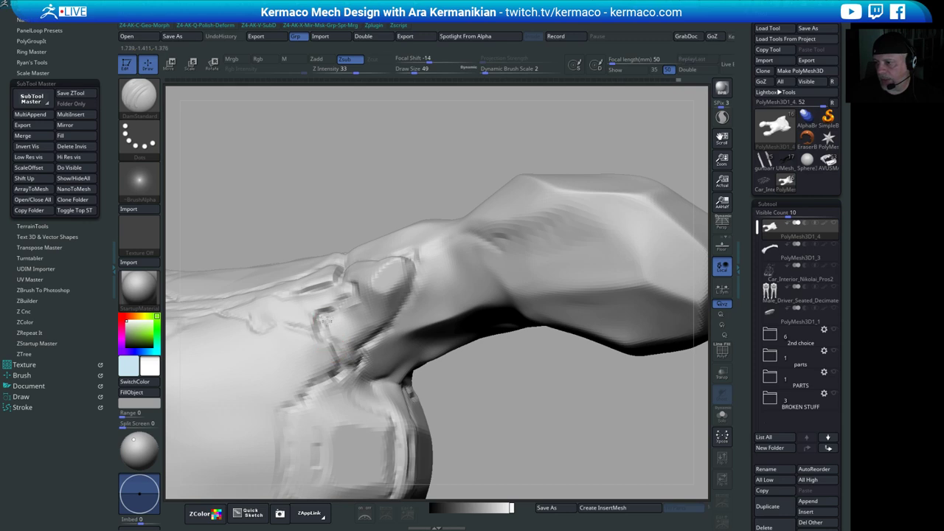
left_click_drag(543, 456, 525, 426, "alt")
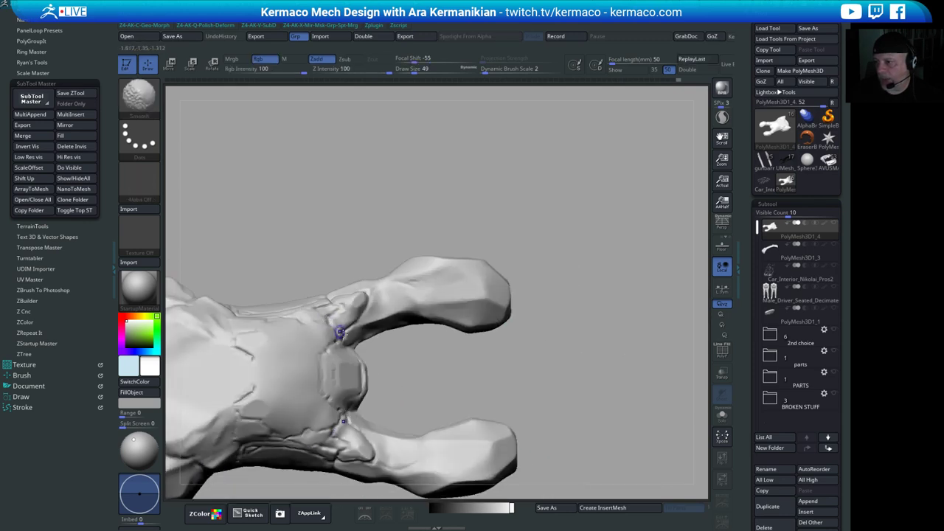
mouse_move(530, 339)
left_mouse_down()
mouse_move(556, 341)
mouse_move(634, 276)
mouse_move(583, 249)
mouse_move(608, 230)
mouse_move(588, 401)
mouse_move(572, 437)
mouse_move(643, 345)
left_mouse_up()
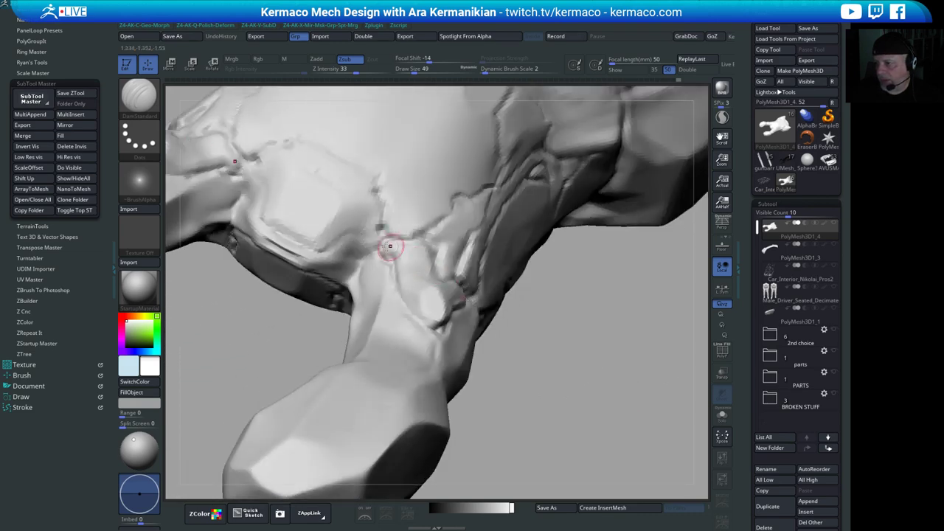
left_click_drag(379, 229, 374, 226, "shift")
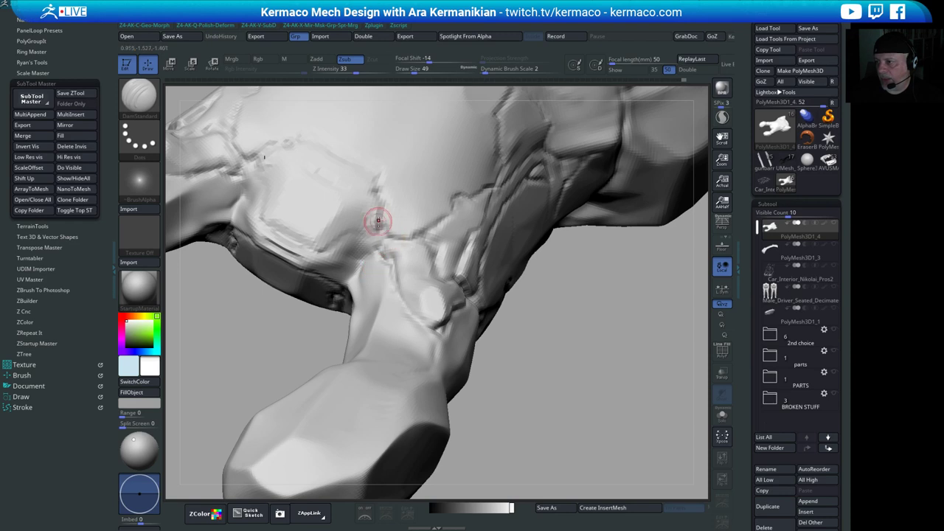
left_click_drag(377, 226, 384, 207, "shift")
left_click_drag(605, 396, 546, 313, "alt")
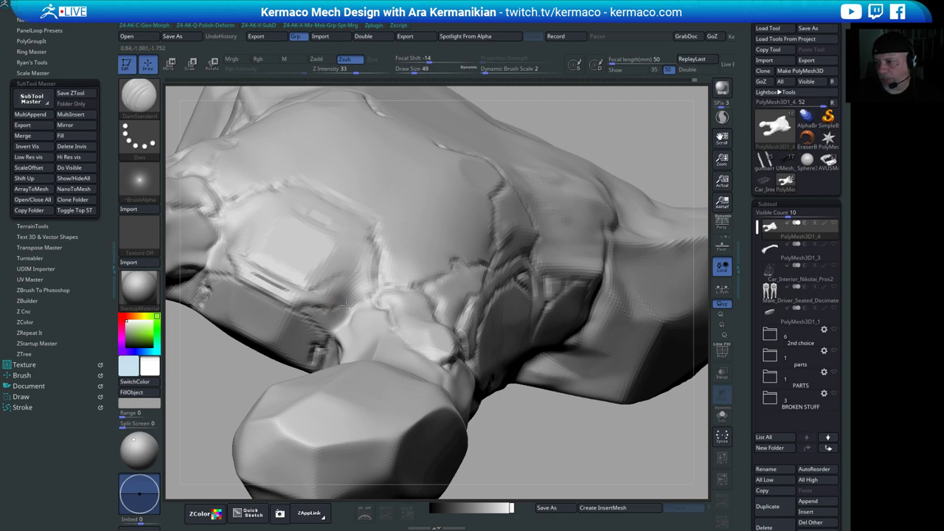
left_click_drag(572, 455, 445, 361, "alt")
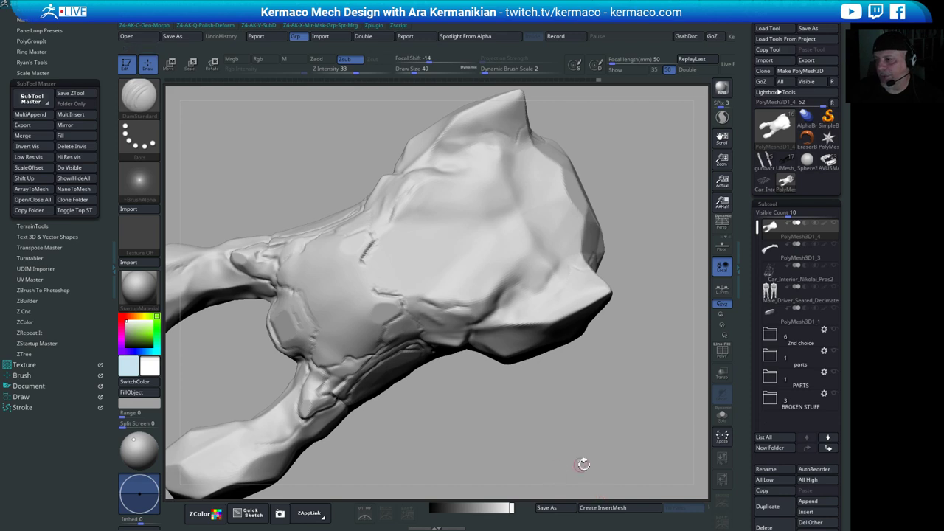
left_click_drag(581, 464, 564, 457, "alt")
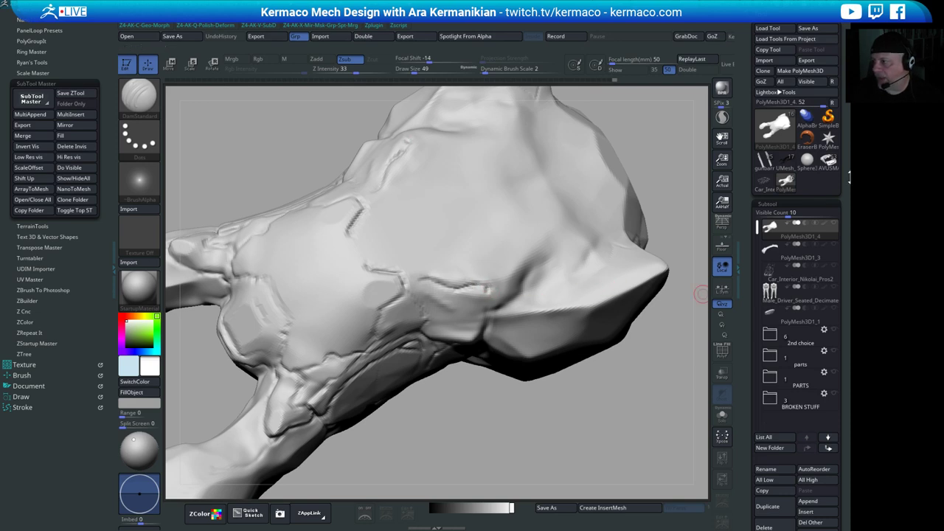
- Switch to the gunbarrel2 tool, frame the whole mech and examine its shell and guns from several angles
mouse_move(767, 192)
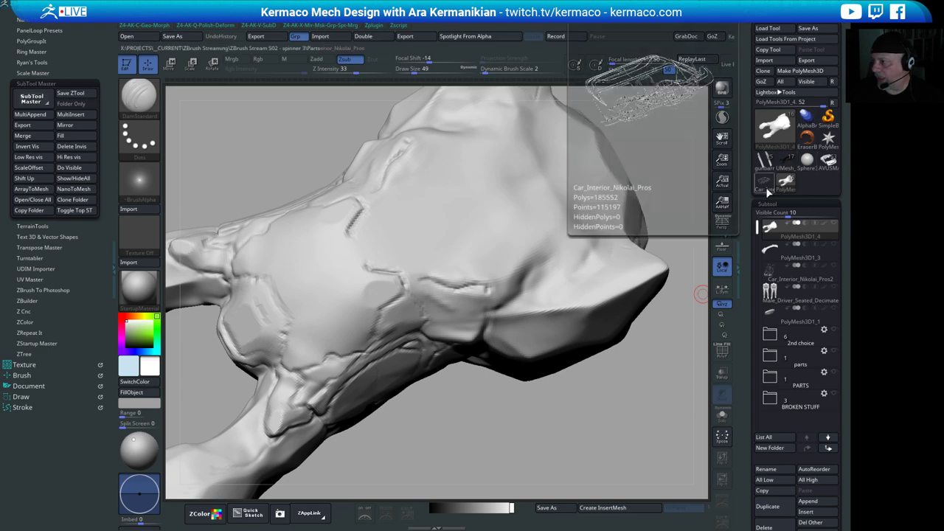
mouse_move(762, 163)
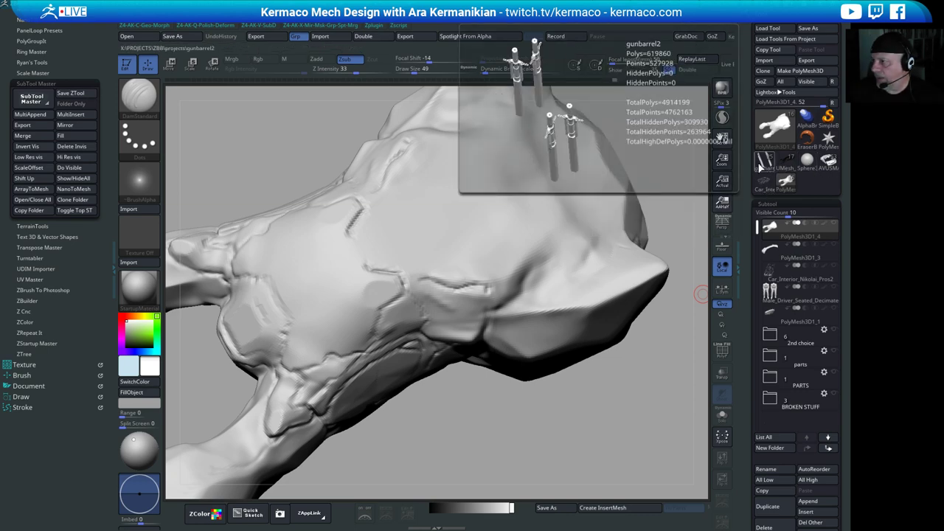
left_click(758, 168)
key("f")
left_click_drag(535, 253, 626, 267)
left_click_drag(609, 311, 480, 323, "alt")
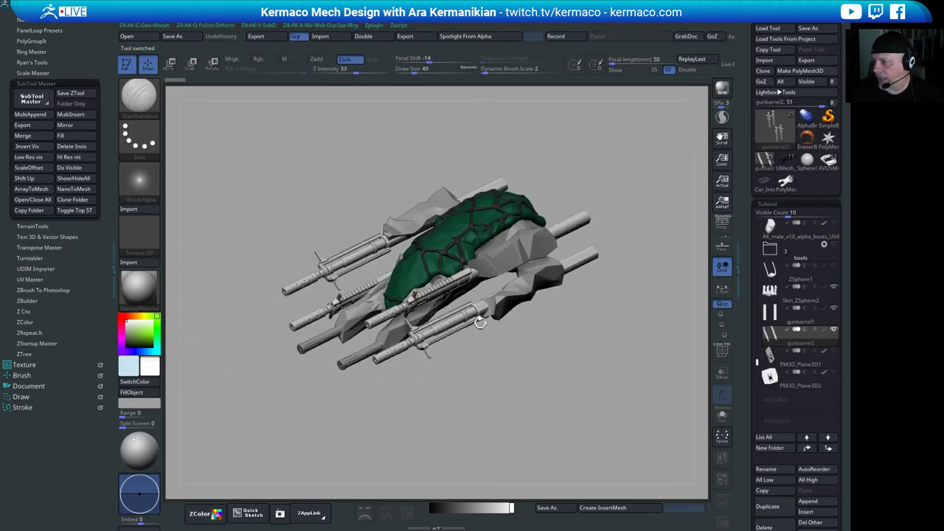
left_click_drag(317, 374, 496, 141)
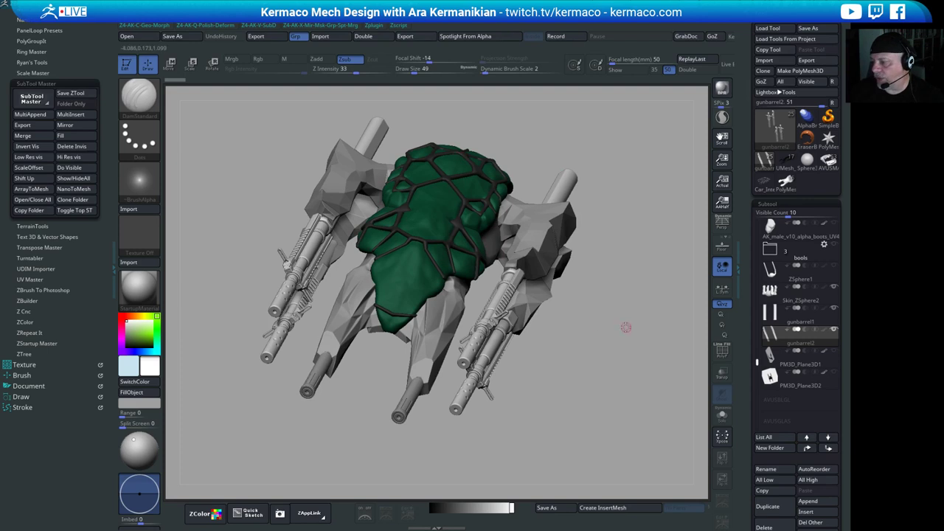
left_click_drag(625, 326, 478, 172)
left_click_drag(466, 401, 542, 373)
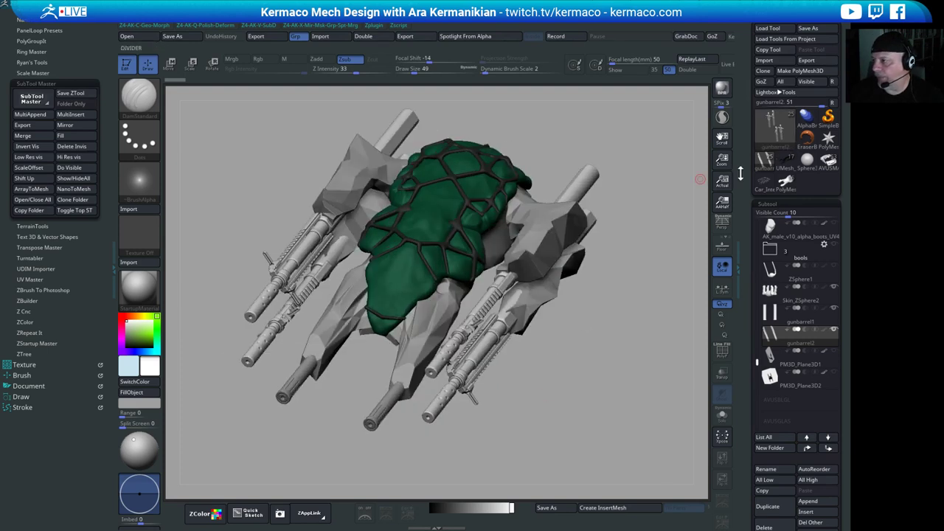
- Select the green shell subtool sculptris_mesh2_3, fill it with red and set the active color back to white
mouse_move(756, 360)
left_mouse_down()
mouse_move(754, 219)
mouse_move(760, 251)
left_mouse_up()
left_click(797, 333)
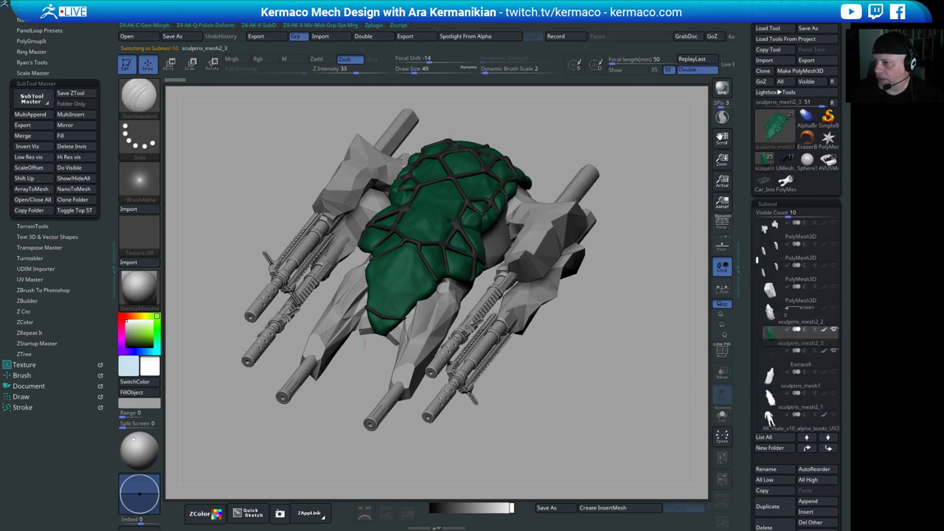
left_click(137, 334)
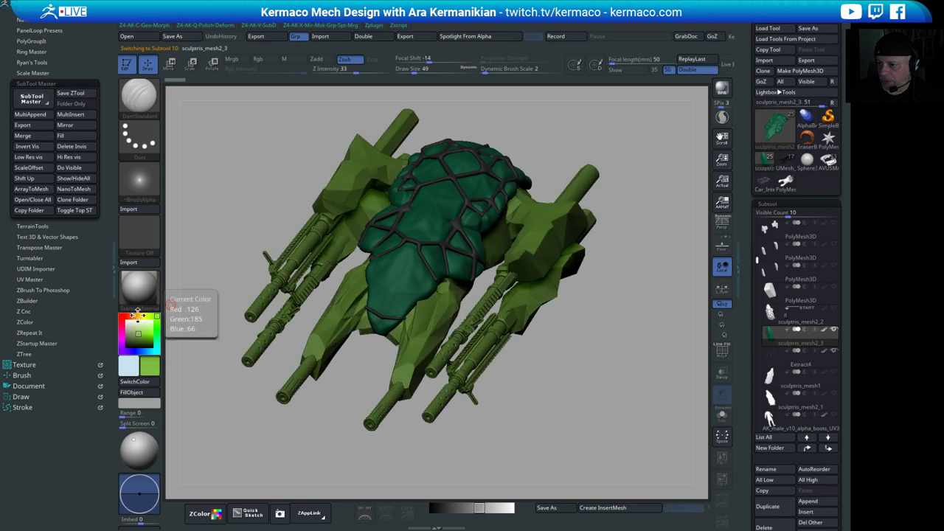
left_click_drag(139, 316, 123, 316)
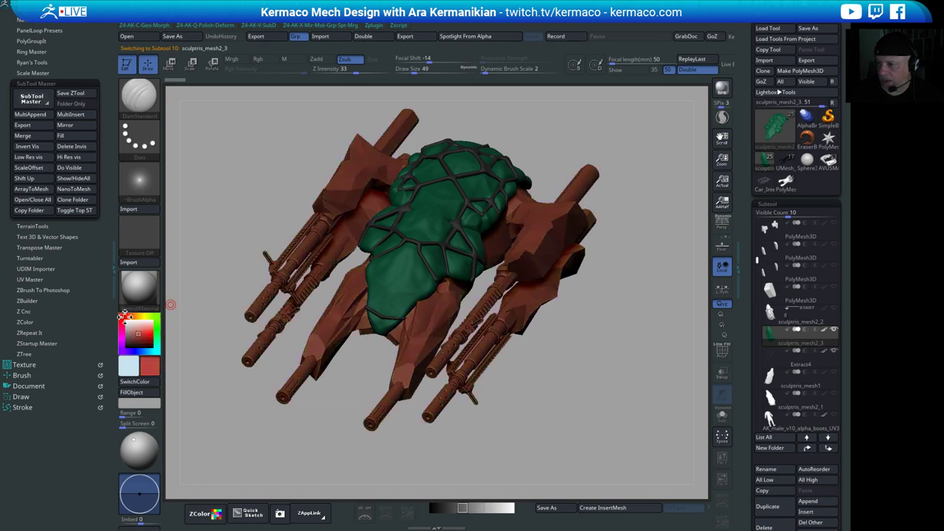
left_click(143, 393)
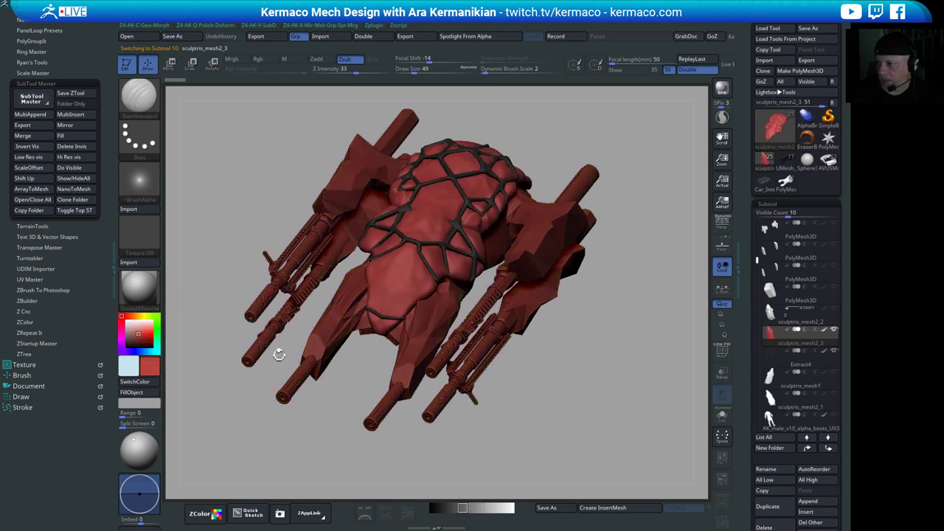
left_click_drag(131, 330, 192, 311)
left_click_drag(572, 382, 559, 333)
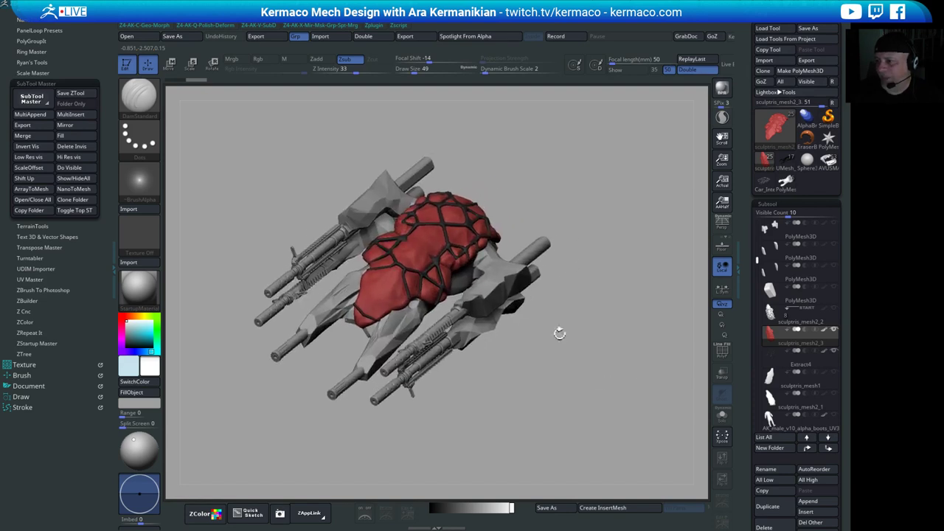
- Switch back to the pronged body tool and carve the crease between the central plate and the front panel
left_click(788, 182)
left_click_drag(594, 326, 495, 424)
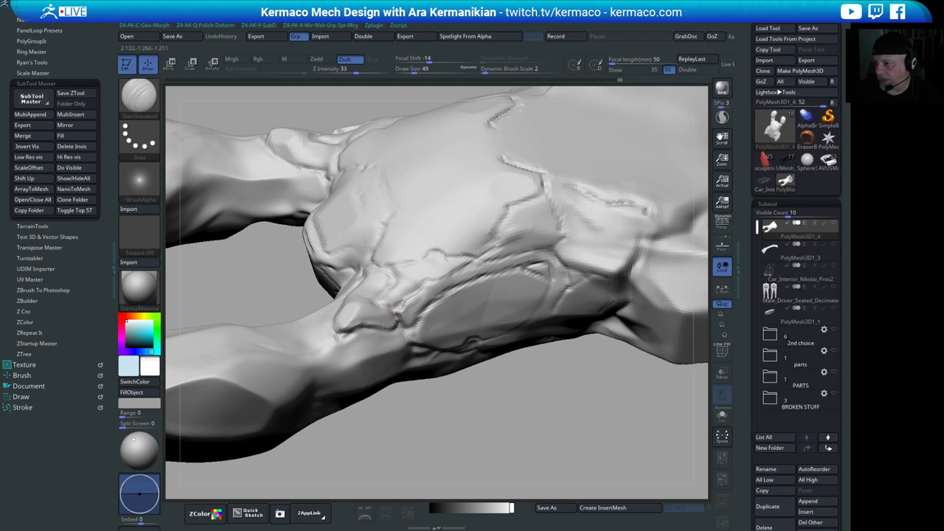
left_click_drag(471, 388, 502, 394, "alt")
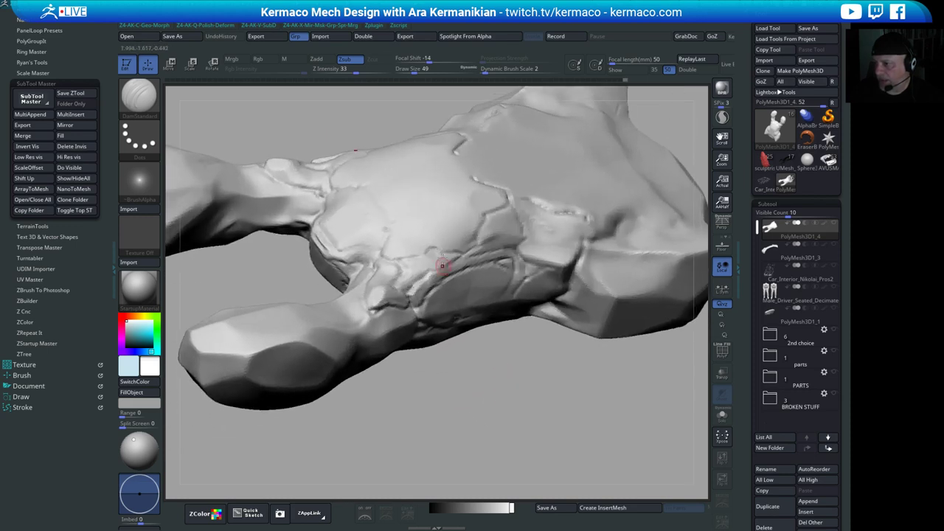
left_click_drag(442, 265, 391, 299)
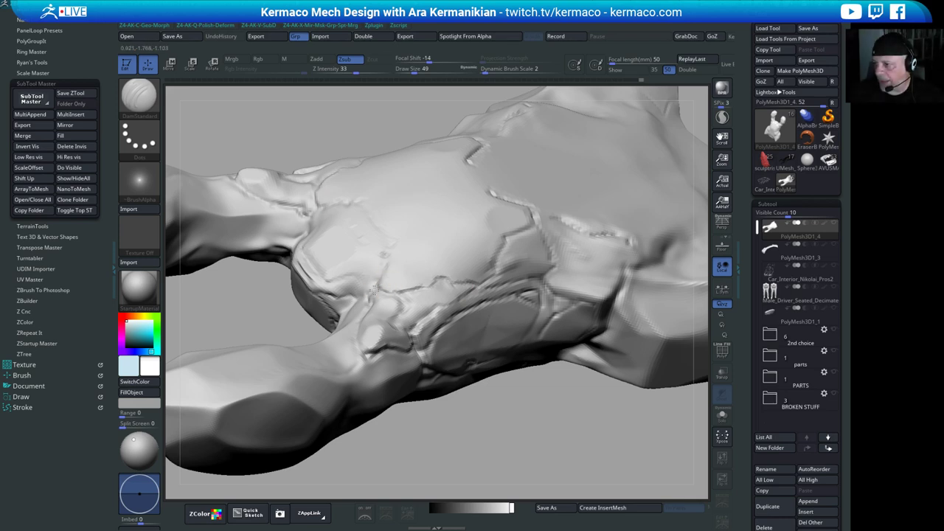
key("f")
mouse_move(516, 409)
left_mouse_down()
mouse_move(466, 395)
mouse_move(414, 364)
left_mouse_up()
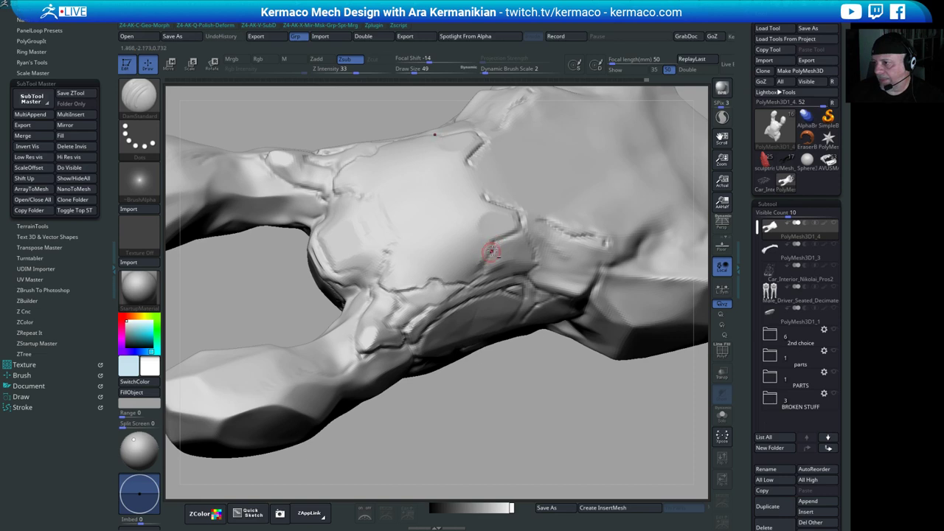
- Deepen the angled crease at the central plate's rear edge and smooth along it
key("shift")
mouse_move(534, 400)
left_mouse_down("alt")
mouse_move(457, 403)
mouse_move(495, 383)
mouse_move(564, 419)
mouse_move(451, 430)
left_mouse_up("alt")
mouse_move(619, 309)
left_mouse_down("alt")
mouse_move(602, 337)
mouse_move(666, 255)
mouse_move(669, 214)
left_mouse_up("alt")
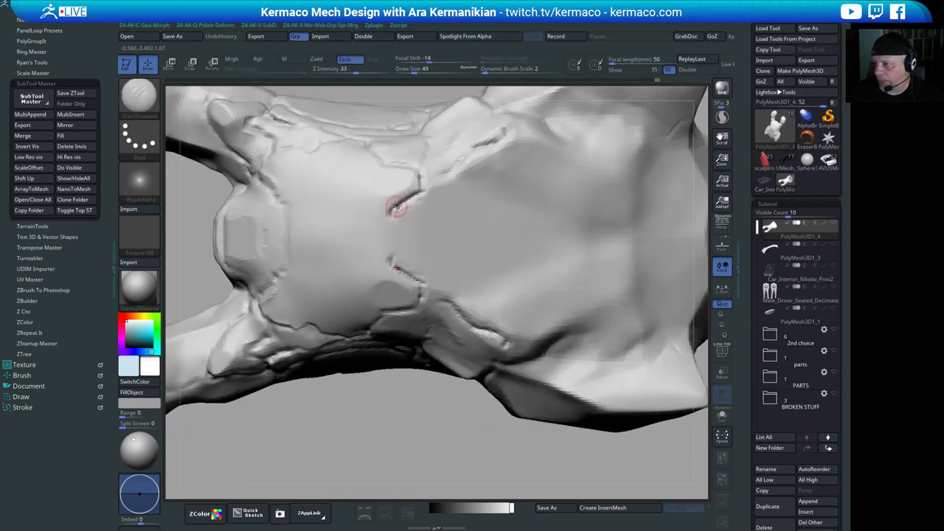
left_click_drag(390, 214, 423, 192)
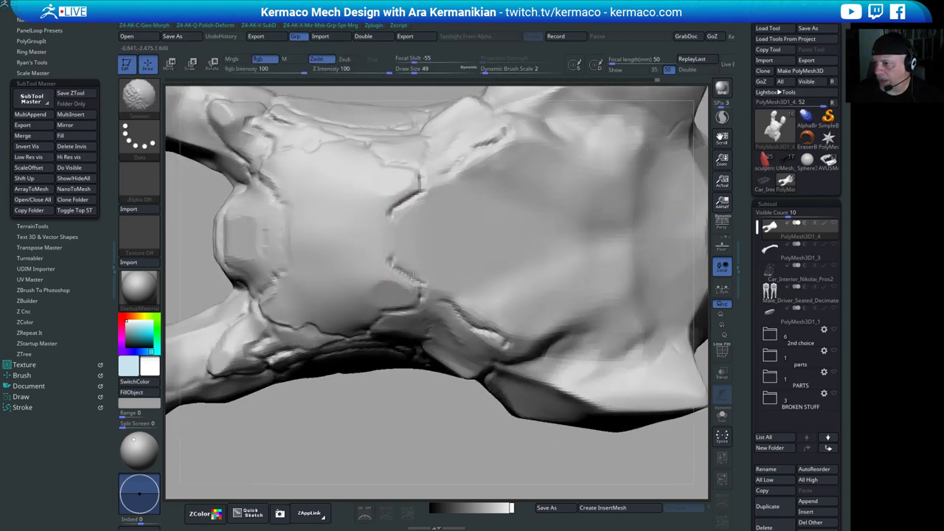
mouse_move(415, 277)
left_mouse_down("shift")
mouse_move(425, 283)
mouse_move(389, 258)
left_mouse_up("shift")
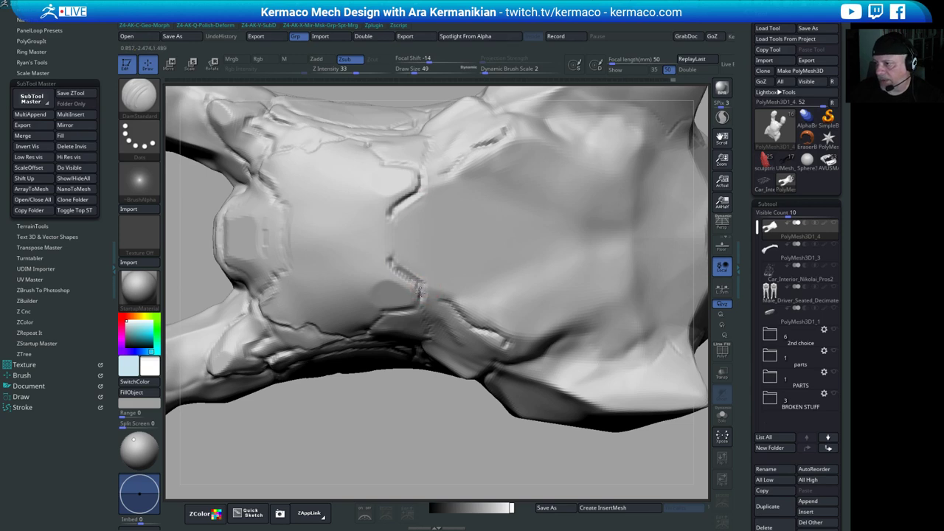
- Smooth the outer corner of the plate's rear seam and outline the adjacent side recess with the DamStandard brush
mouse_move(385, 454)
left_mouse_down("alt")
mouse_move(301, 434)
mouse_move(345, 362)
left_mouse_up("alt")
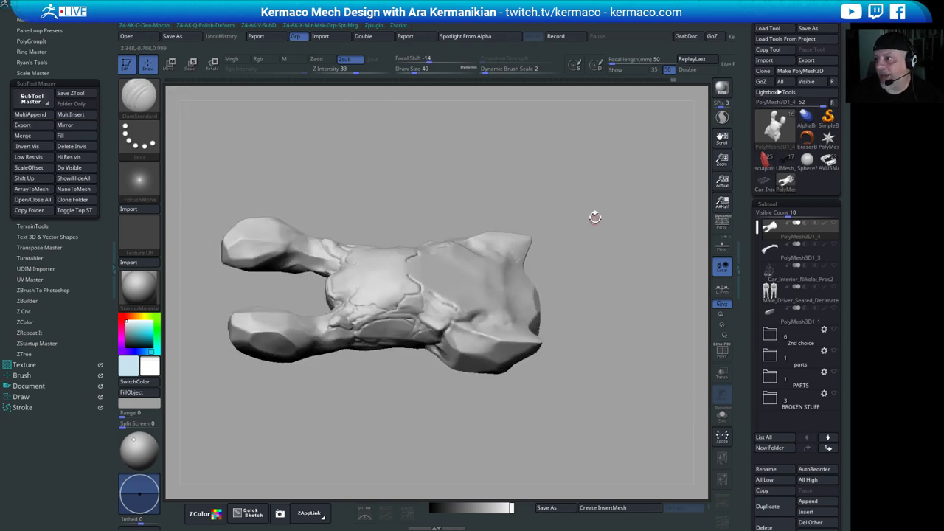
left_click_drag(595, 217, 479, 475)
mouse_move(421, 443)
left_mouse_down()
mouse_move(393, 478)
mouse_move(385, 514)
left_mouse_up()
left_click_drag(452, 209, 443, 212, "shift")
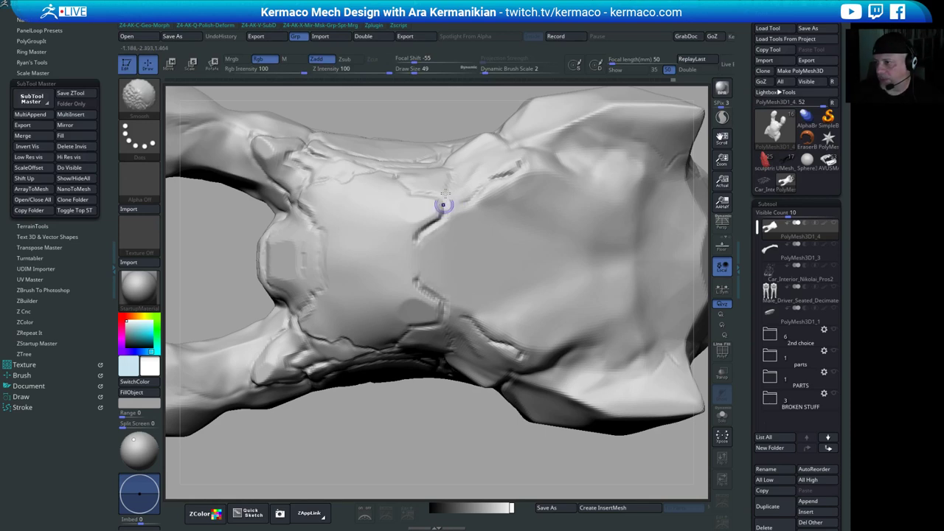
key("b")
key("d")
key("s")
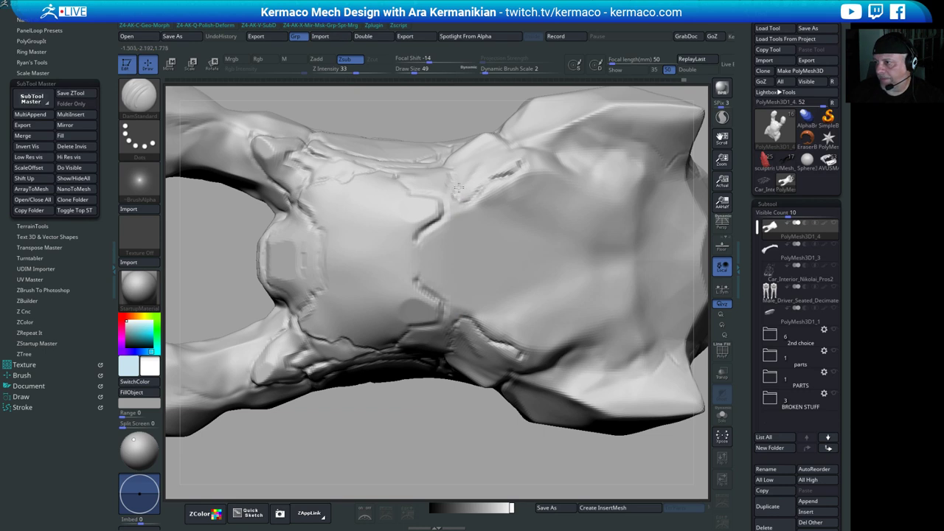
- Carve and smooth the edges of the side recess, extending a crease from its corner toward the side seam
left_click_drag(422, 466, 371, 440, "alt")
left_click_drag(371, 440, 461, 383)
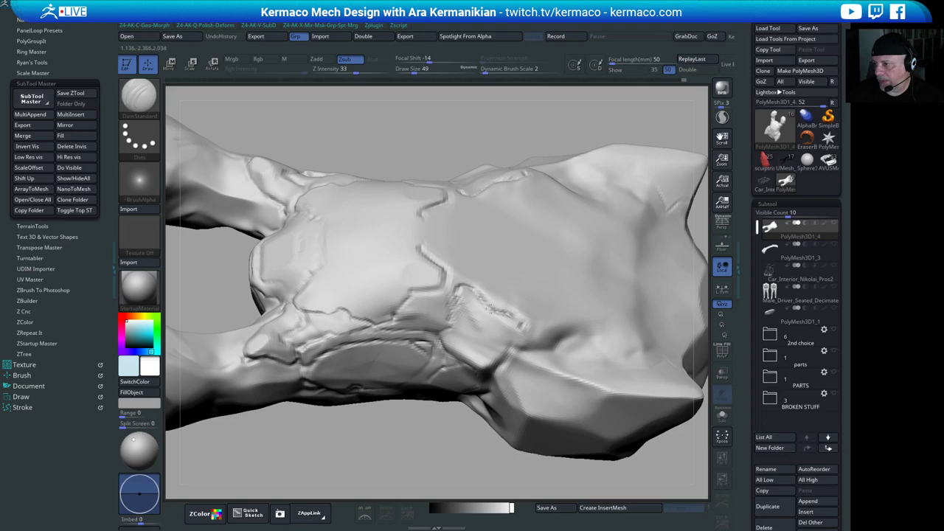
right_click_drag(482, 300, 458, 317, "alt")
key("shift")
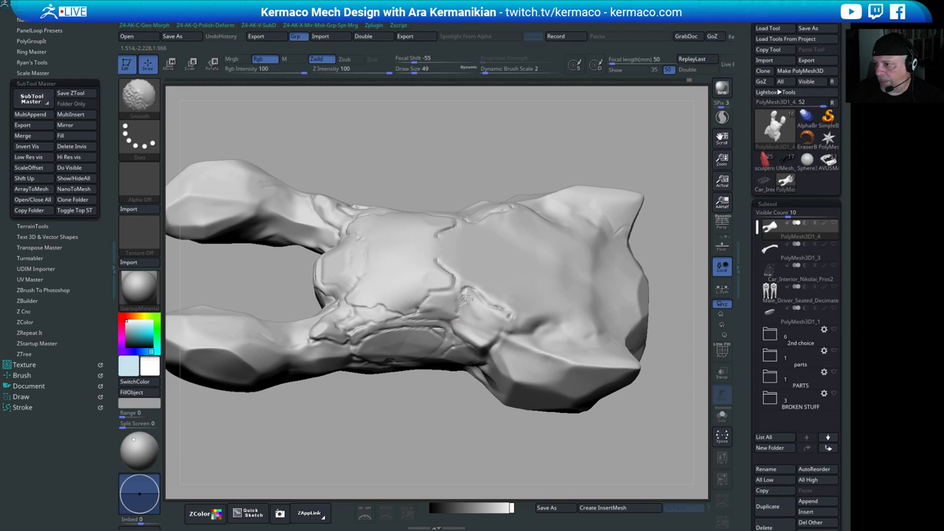
left_click_drag(474, 315, 473, 331, "shift")
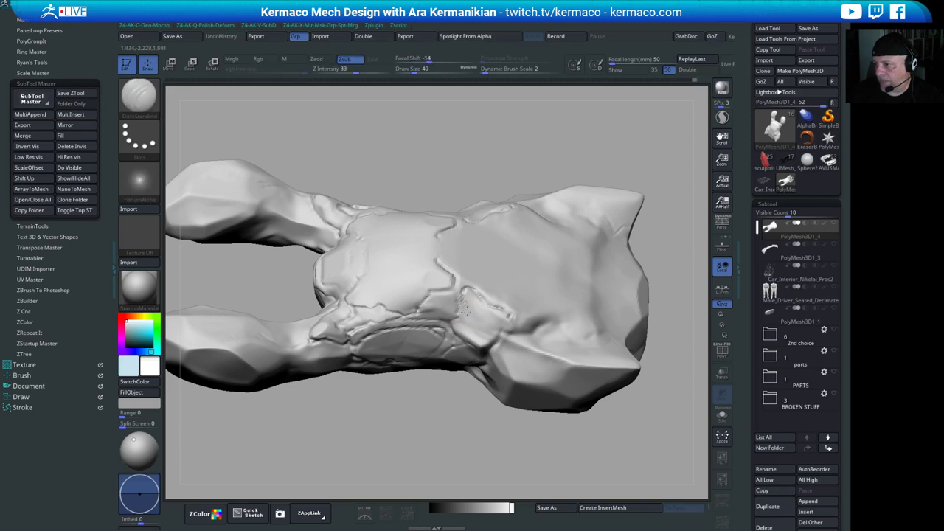
left_click_drag(466, 318, 464, 324)
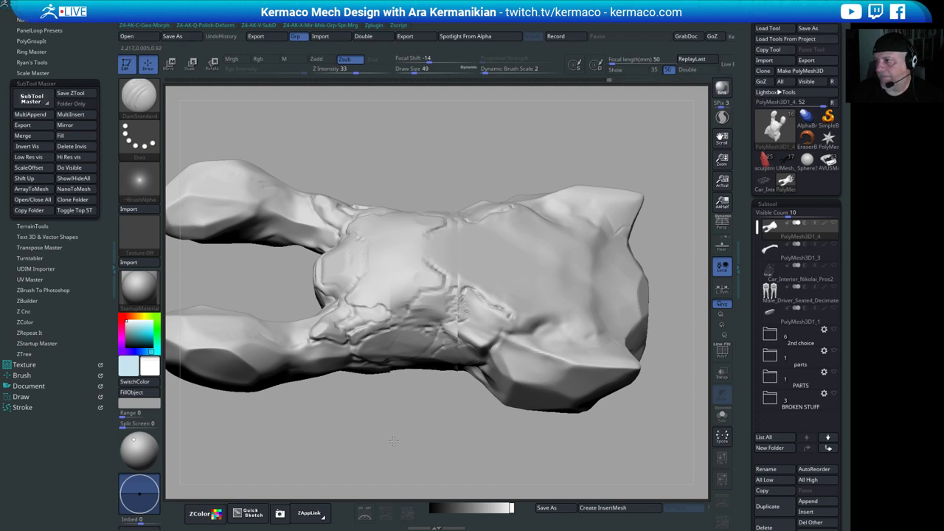
mouse_move(393, 442)
left_mouse_down("alt")
mouse_move(358, 422)
mouse_move(486, 361)
left_mouse_up("alt")
mouse_move(676, 282)
left_mouse_down()
mouse_move(659, 339)
mouse_move(567, 318)
mouse_move(541, 362)
mouse_move(570, 277)
mouse_move(549, 267)
mouse_move(584, 276)
mouse_move(564, 306)
mouse_move(562, 278)
mouse_move(562, 312)
mouse_move(586, 332)
mouse_move(603, 292)
mouse_move(581, 244)
mouse_move(565, 255)
mouse_move(564, 283)
mouse_move(521, 338)
mouse_move(528, 346)
left_mouse_up()
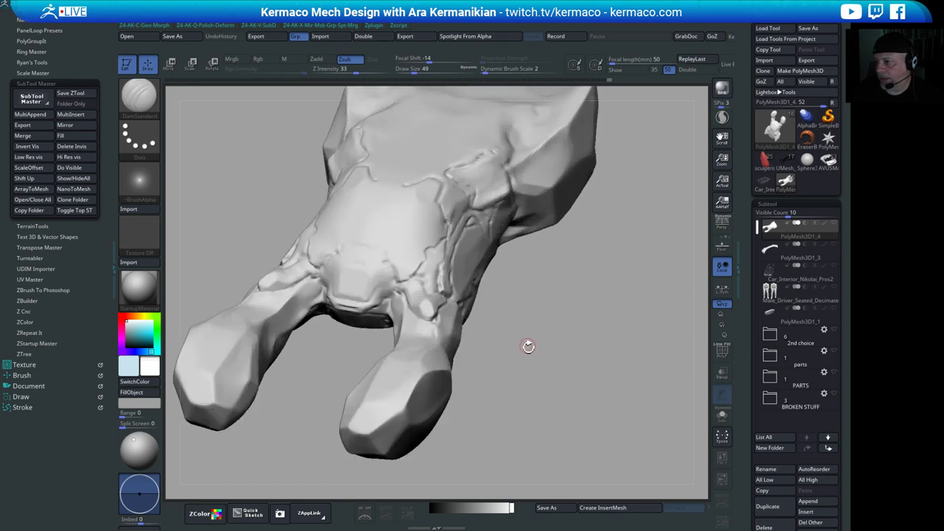
left_click_drag(528, 388, 509, 311)
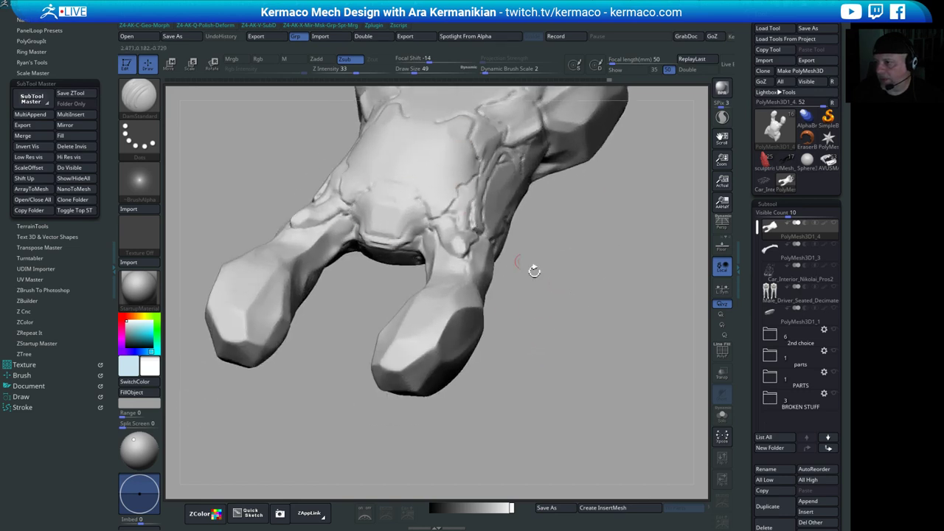
mouse_move(534, 270)
left_mouse_down()
mouse_move(571, 331)
mouse_move(456, 274)
left_mouse_up()
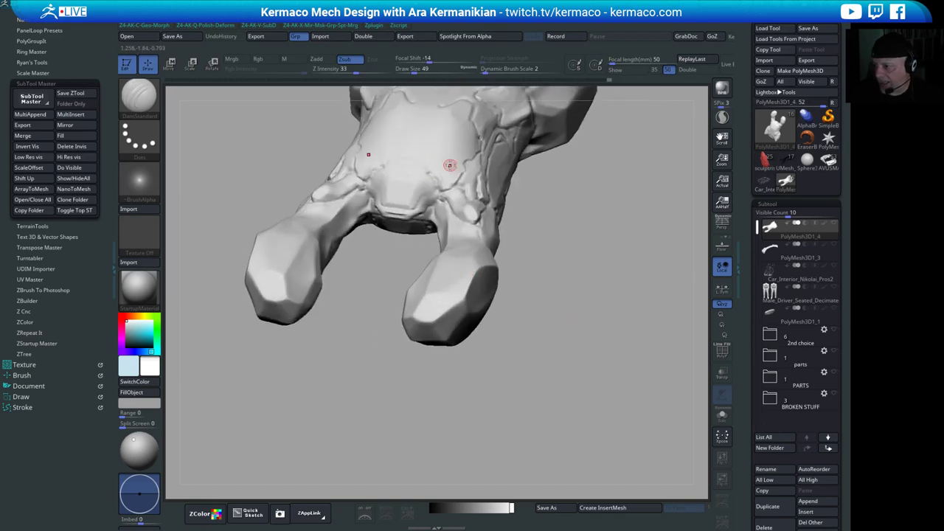
mouse_move(483, 342)
left_mouse_down()
mouse_move(525, 354)
mouse_move(640, 341)
left_mouse_up()
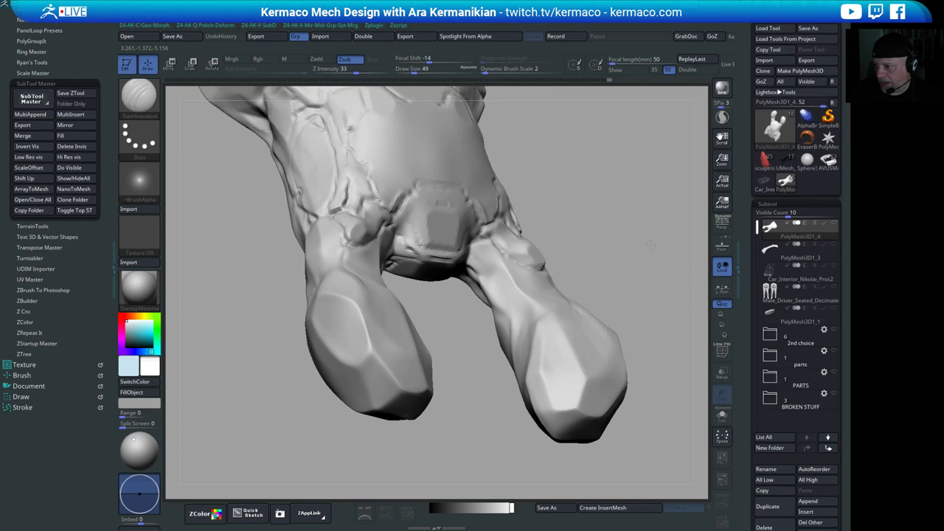
- Carve a DamStandard crease along the prong's neck, from the joint panel's corner toward the faceted tip
mouse_move(649, 244)
left_mouse_down()
mouse_move(575, 217)
mouse_move(642, 280)
mouse_move(626, 279)
left_mouse_up()
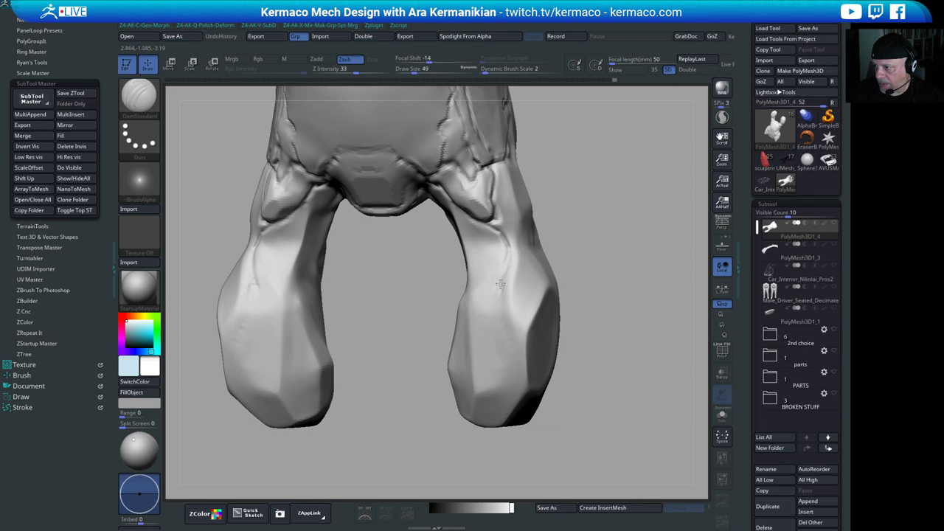
left_click_drag(628, 367, 563, 341, "alt")
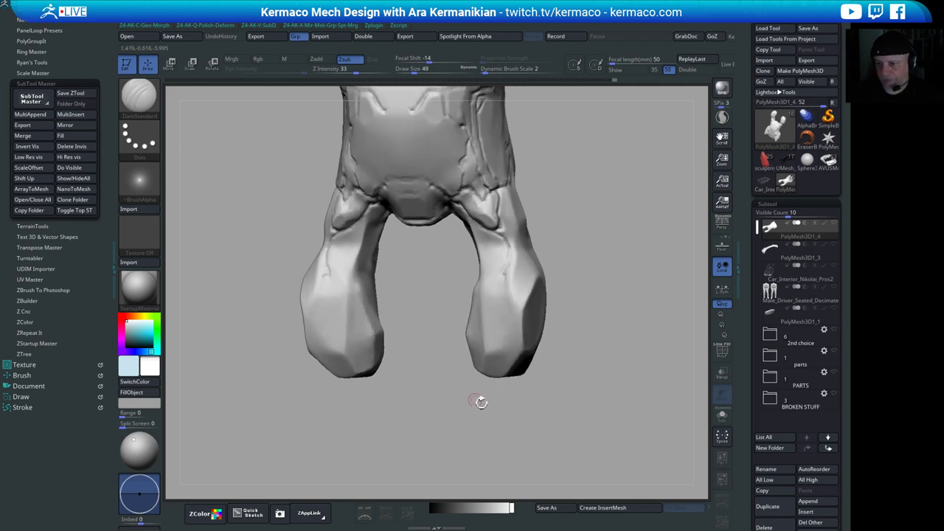
left_click_drag(506, 425, 483, 367)
left_click_drag(522, 368, 499, 305)
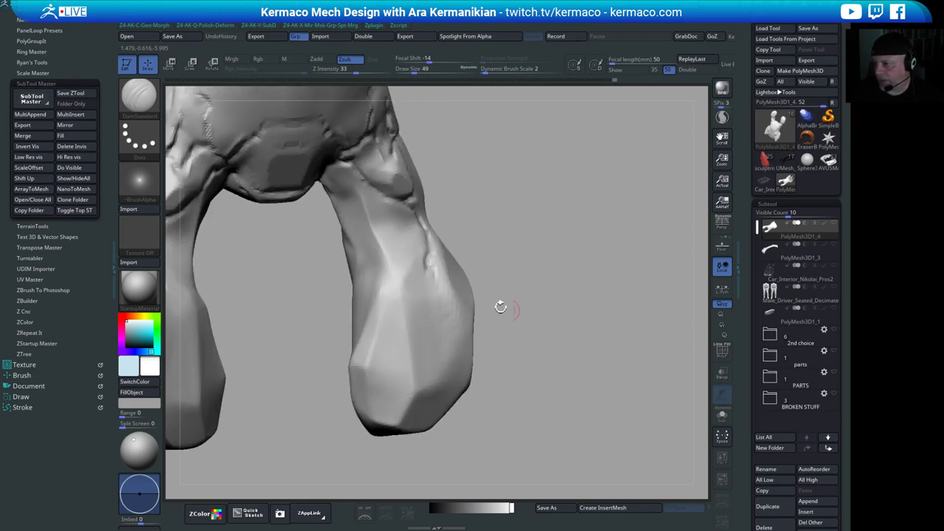
key("shift")
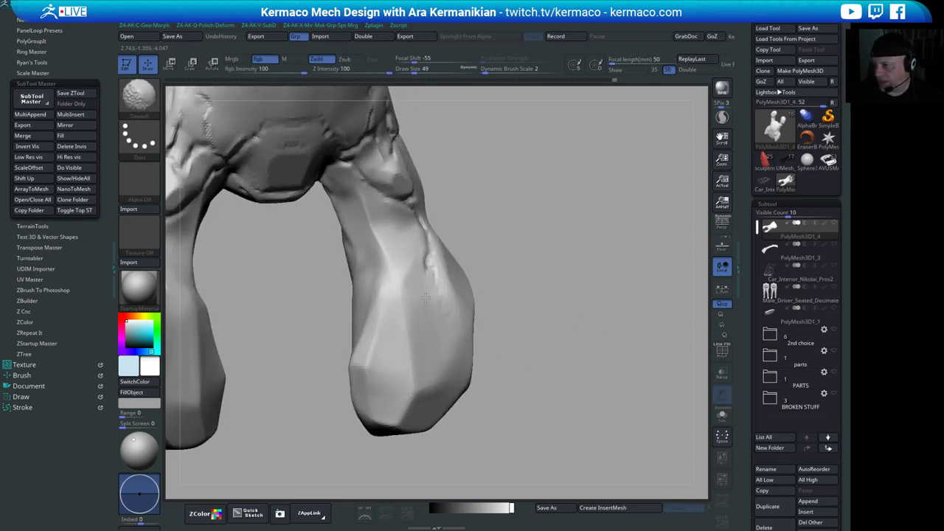
mouse_move(565, 356)
left_mouse_down("alt")
mouse_move(583, 291)
mouse_move(516, 324)
mouse_move(459, 387)
left_mouse_up("alt")
left_click_drag(533, 394, 421, 387, "alt")
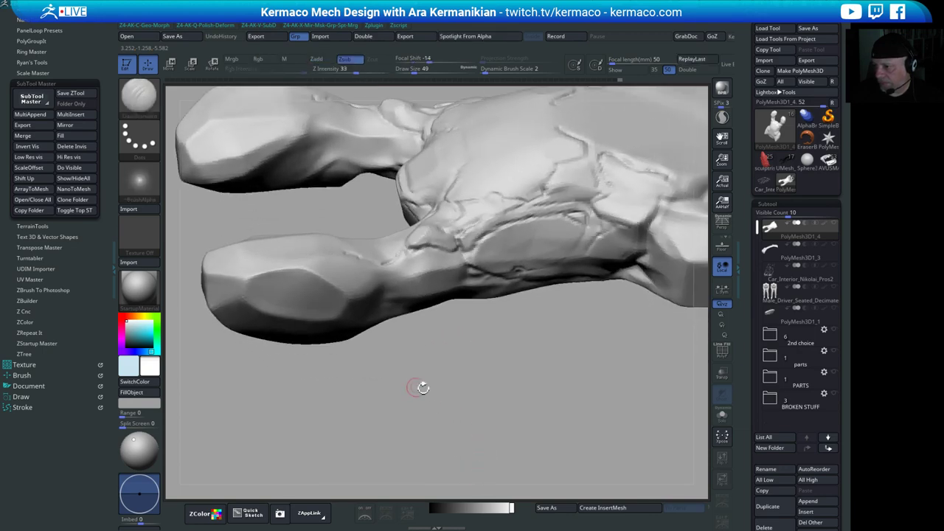
mouse_move(467, 365)
left_mouse_down()
mouse_move(516, 426)
mouse_move(480, 421)
mouse_move(478, 443)
left_mouse_up()
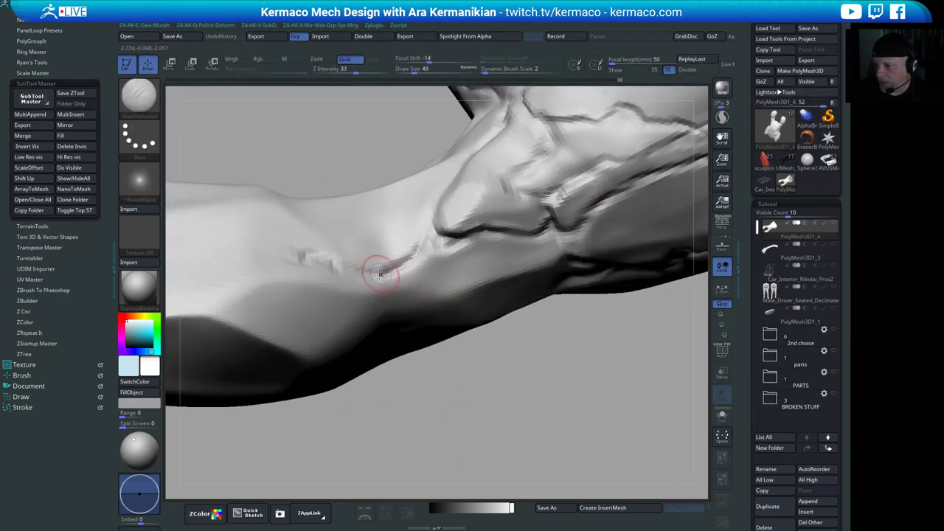
left_click_drag(377, 275, 416, 260)
mouse_move(377, 274)
left_mouse_down()
mouse_move(414, 258)
mouse_move(380, 270)
left_mouse_up()
left_click_drag(377, 269, 349, 263)
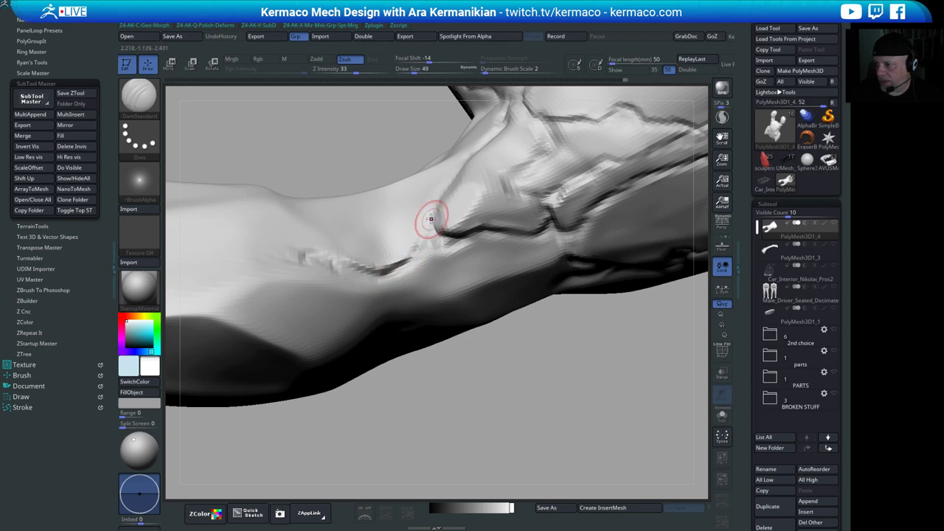
- Carve a diagonal crease across the underside of the prong joint up to the side seam and smooth the small recess beside it
left_click_drag(477, 400, 461, 363)
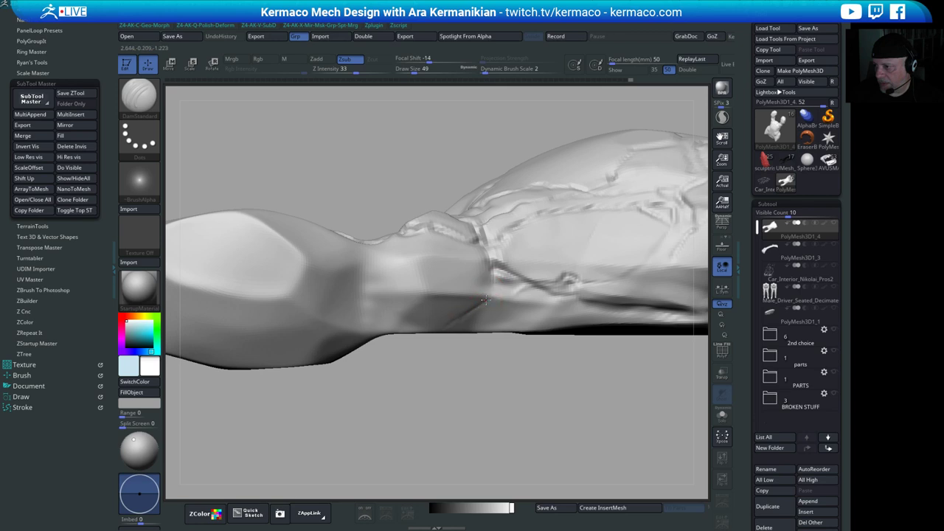
left_click_drag(474, 309, 419, 337)
left_click_drag(486, 300, 419, 337)
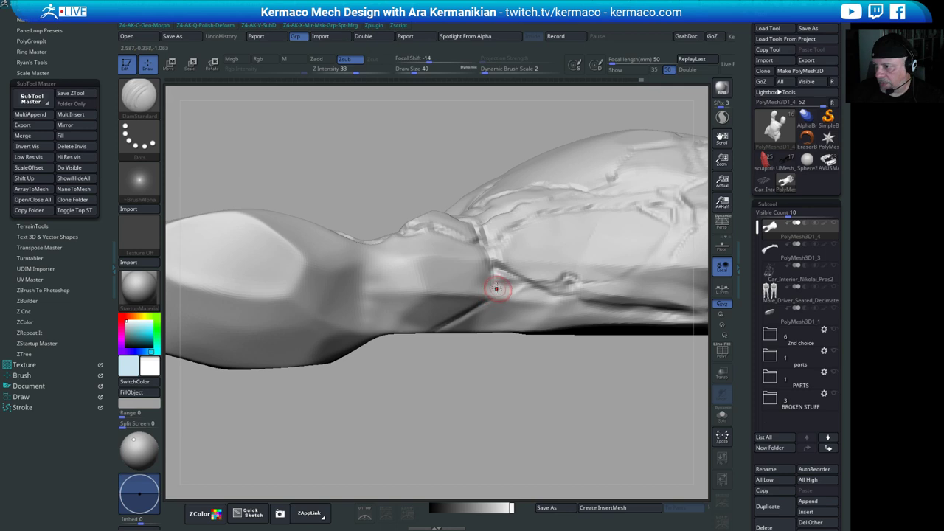
left_click_drag(497, 296, 499, 271)
left_click_drag(467, 421, 475, 383)
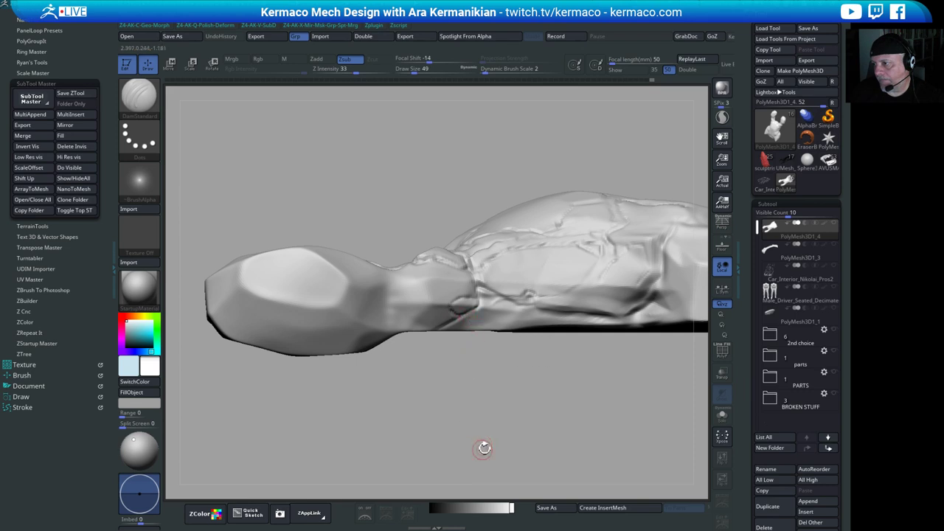
left_click_drag(482, 447, 481, 419)
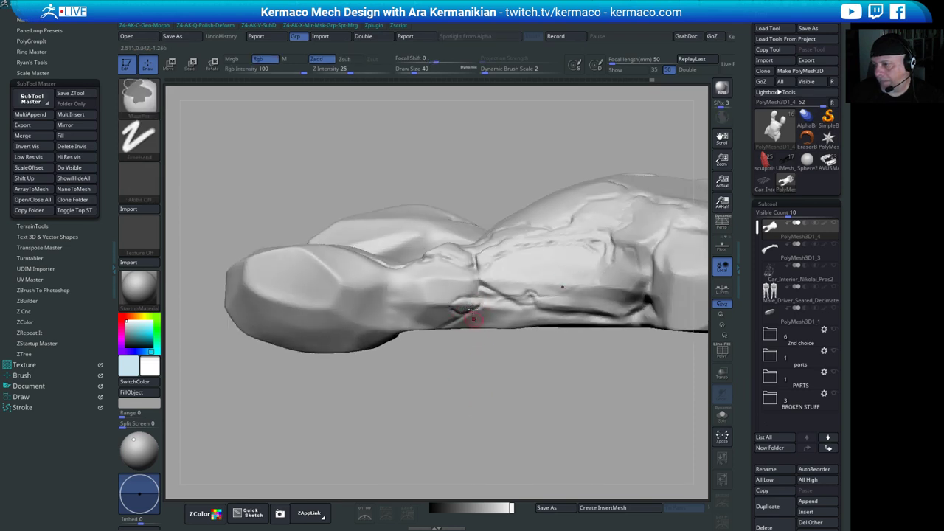
left_click_drag(474, 317, 461, 311, "shift")
- Flatten the small recess beneath the prong joint with the hPolish brush
key("ctrl")
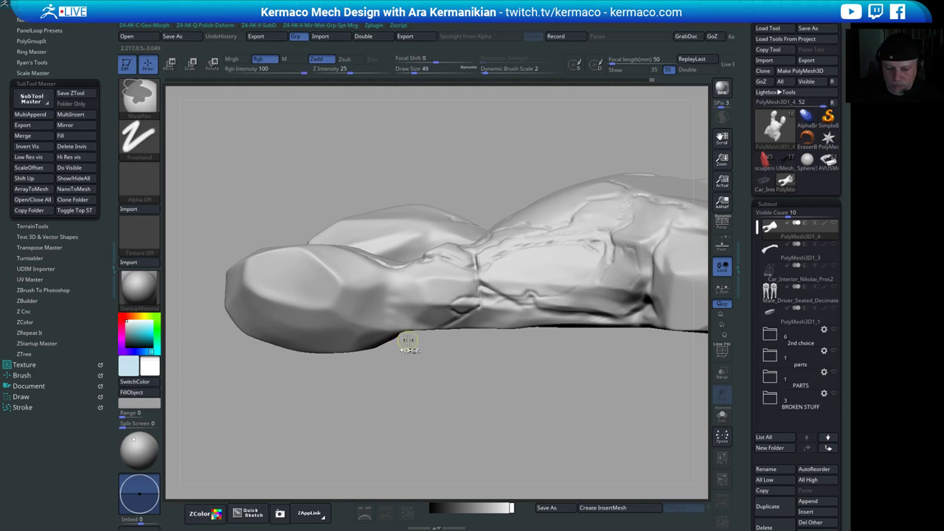
key("ctrl+q")
left_click(391, 182)
left_click_drag(524, 373, 551, 427)
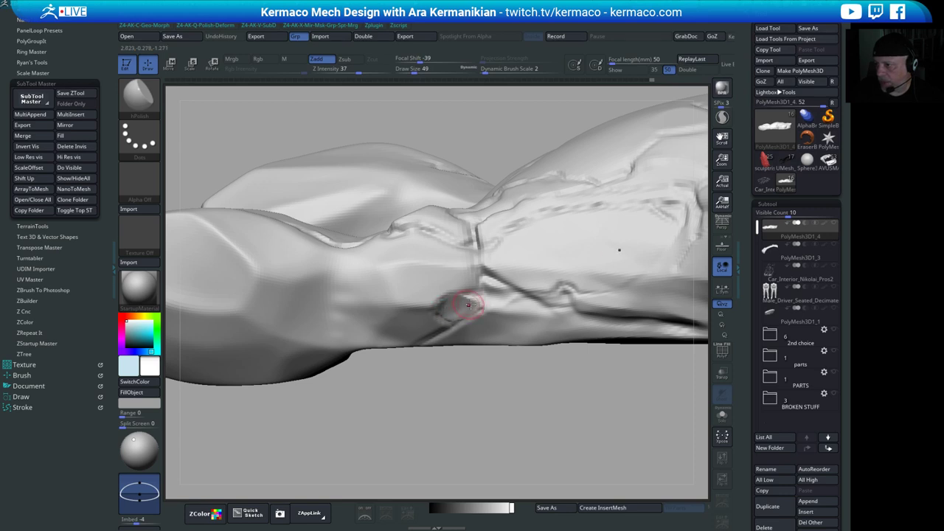
mouse_move(462, 304)
left_mouse_down()
mouse_move(474, 303)
mouse_move(433, 310)
left_mouse_up()
- Redefine the upper edge of the prong joint's recess with the DamStandard brush and smooth along it
key("space")
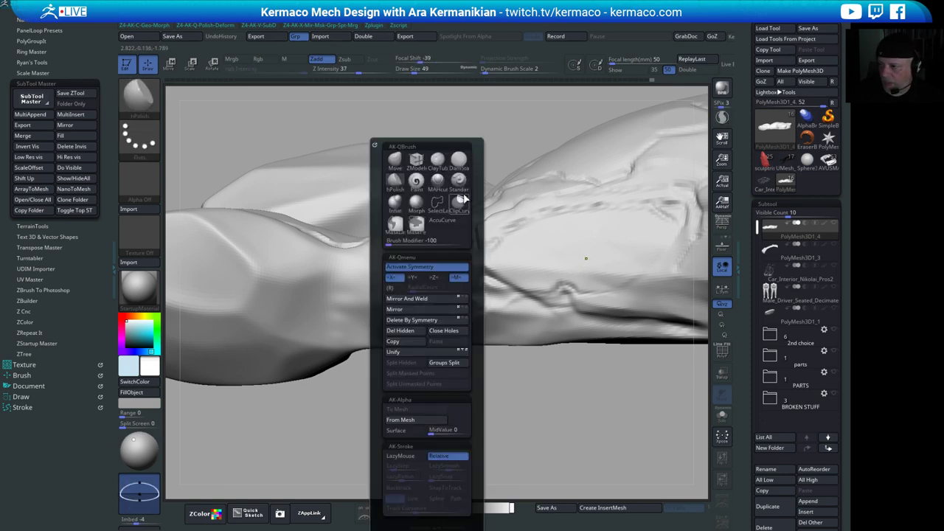
left_click(459, 160)
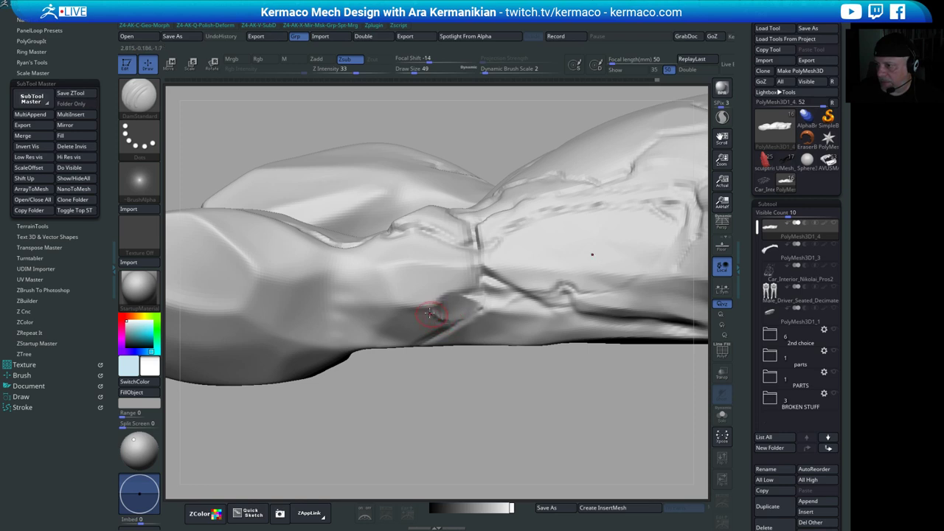
mouse_move(430, 314)
left_mouse_down("shift")
mouse_move(476, 292)
mouse_move(457, 288)
left_mouse_up("shift")
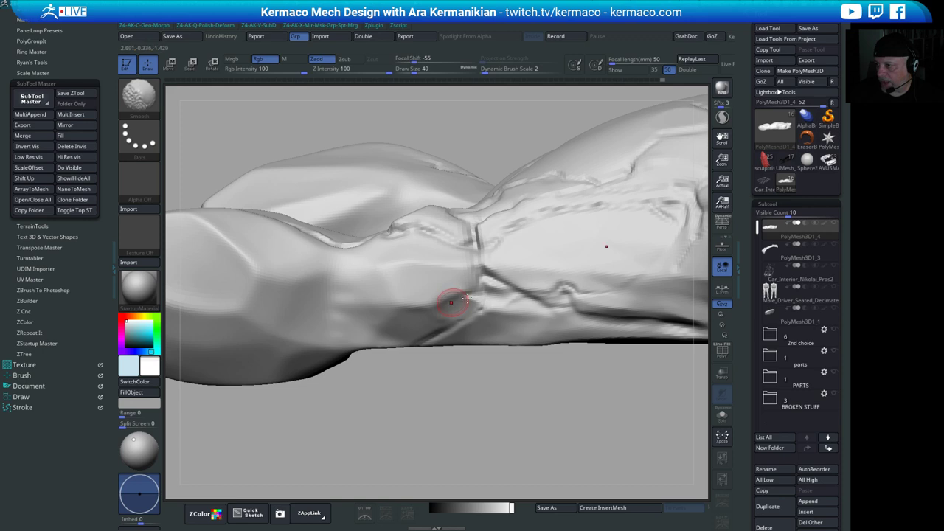
key("b")
key("d")
key("s")
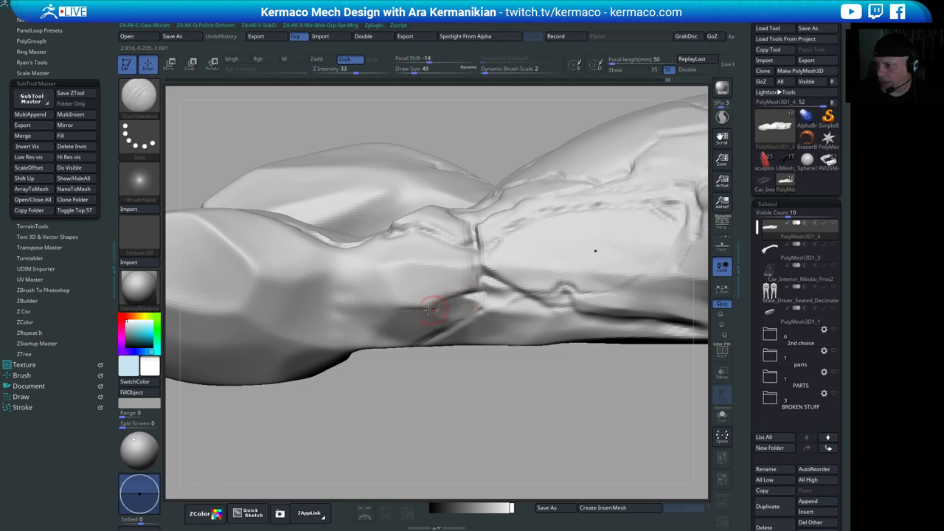
left_click_drag(487, 378, 463, 357, "alt")
left_click_drag(426, 303, 433, 311, "shift")
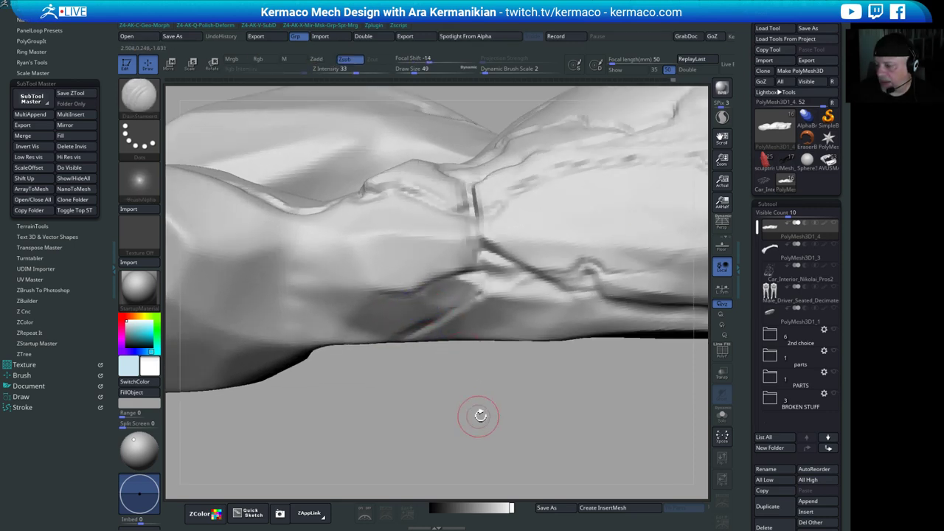
left_click_drag(480, 413, 450, 383, "alt")
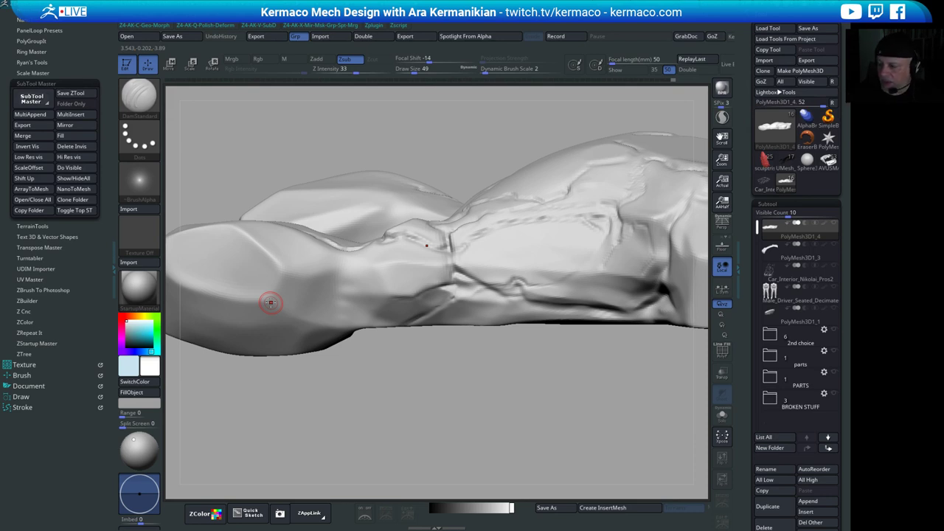
left_click_drag(419, 379, 337, 326)
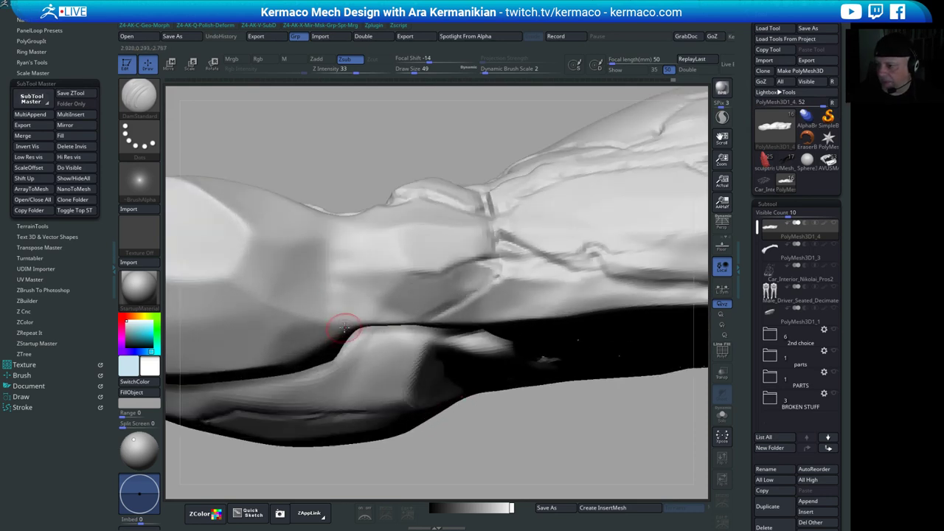
left_click_drag(548, 447, 479, 408)
left_click_drag(483, 369, 383, 385, "shift")
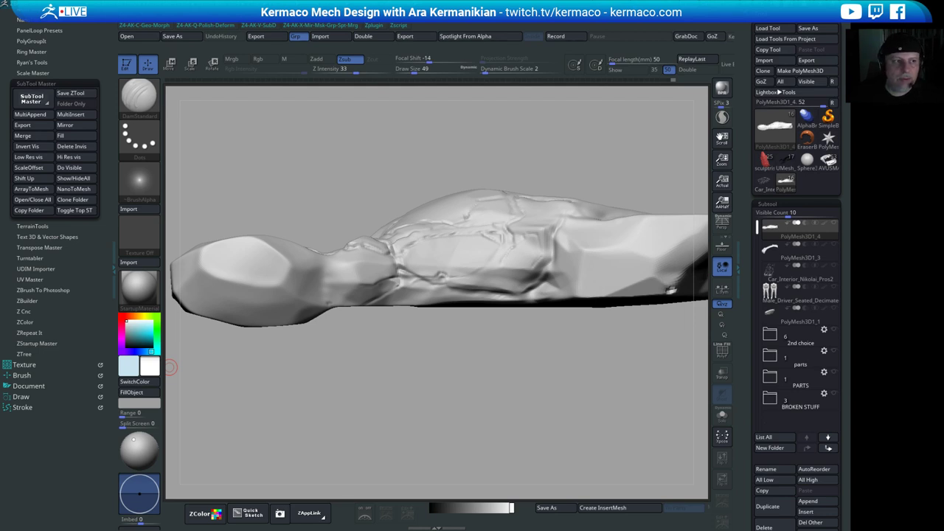
- Switch to the web browser and search for "ZBRUSH GUIDES" in a new tab
left_click_drag(1, 192, 424, 3)
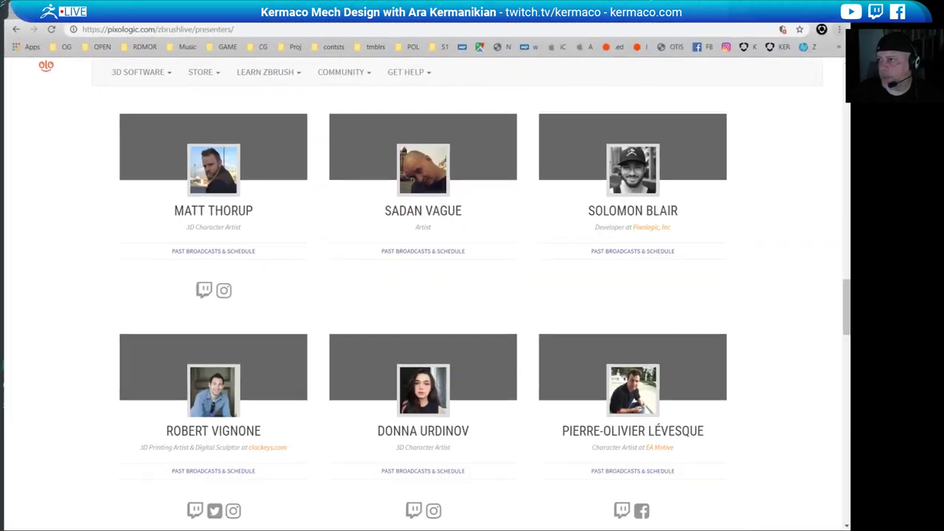
key("ctrl+t")
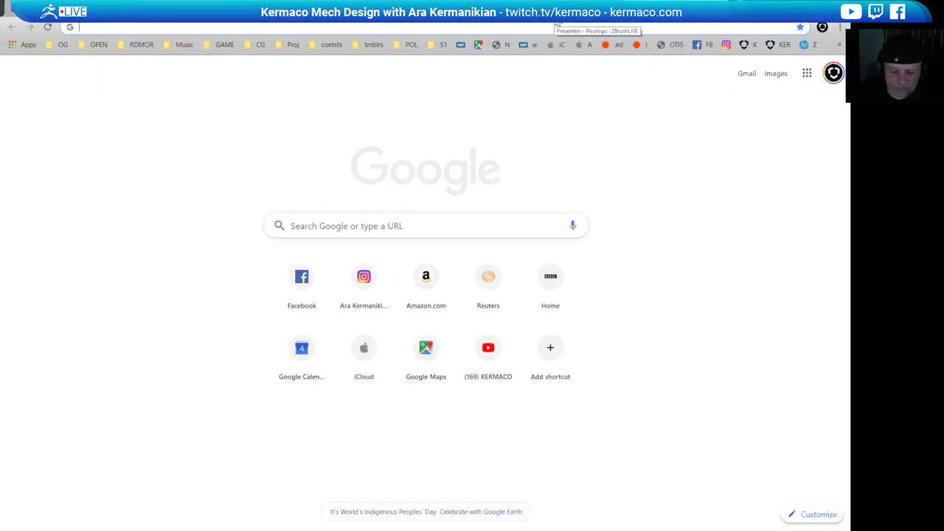
type("ZBR")
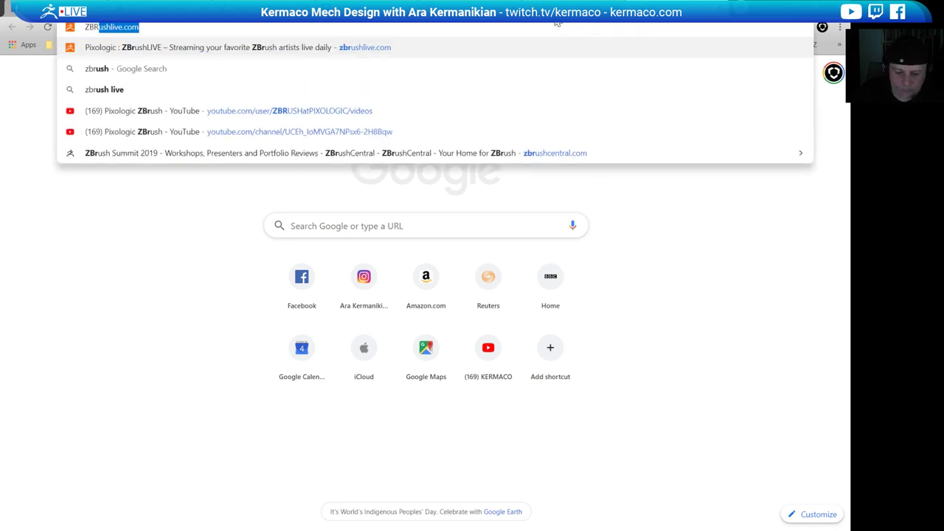
type("USH GUIDES")
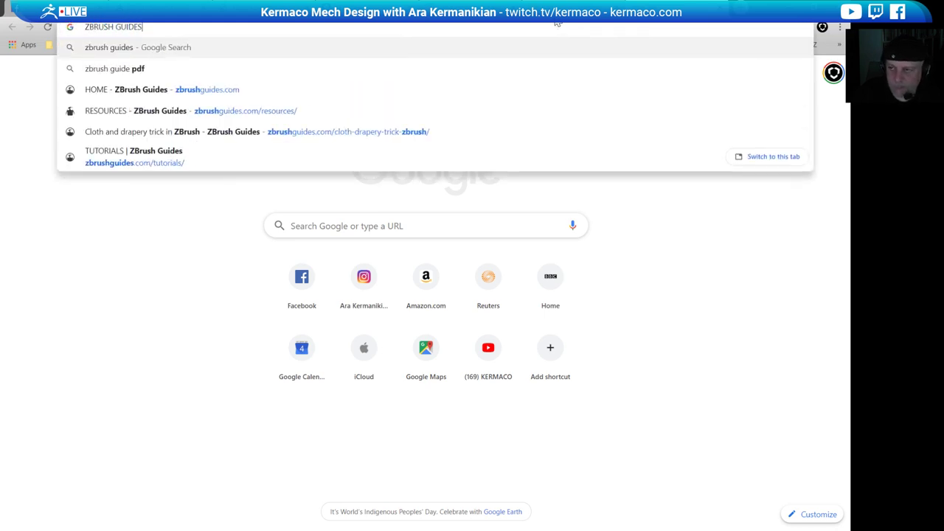
key("Return")
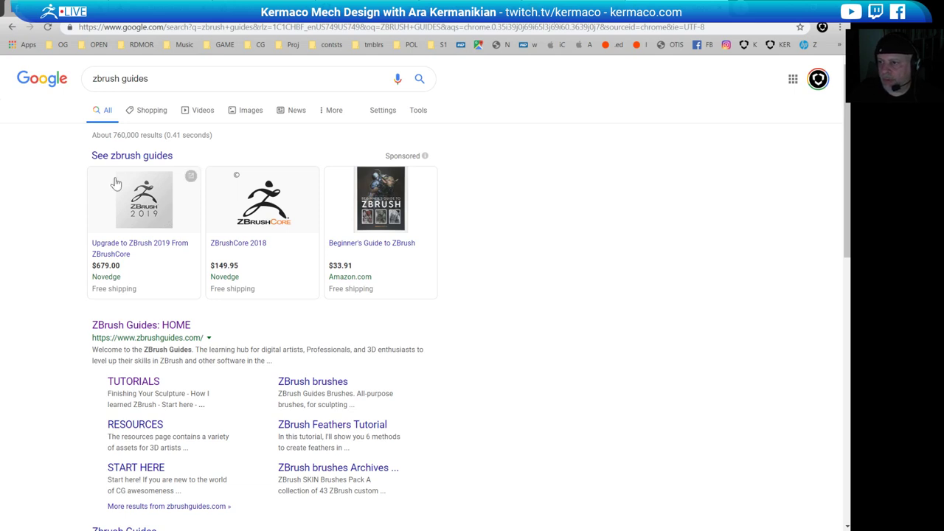
- Open the ZBrush Guides home page from the web search results
left_click(159, 156)
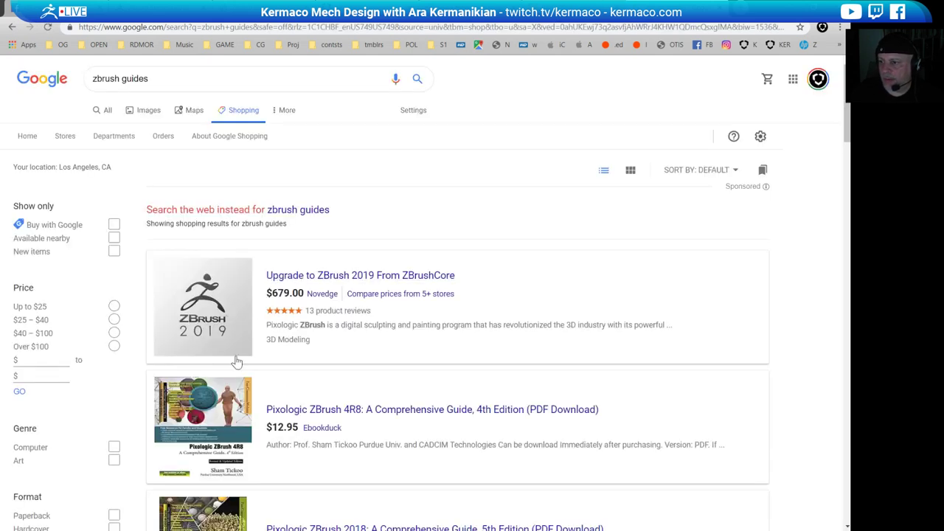
left_click(12, 27)
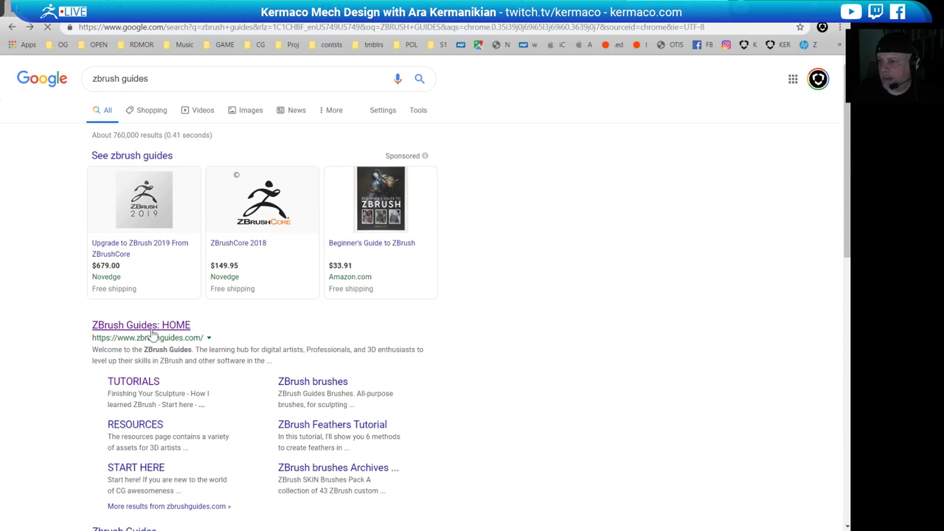
left_click(175, 325)
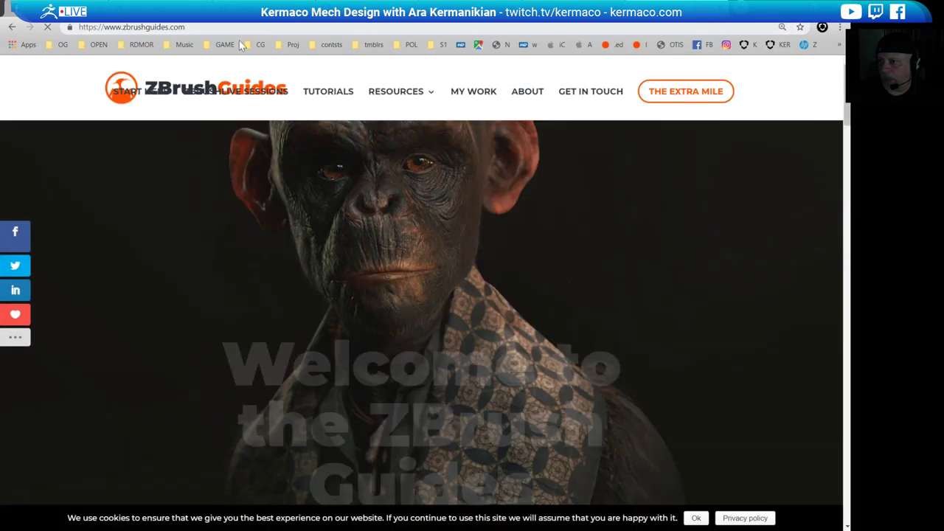
- Look through the ZBrush Guides resource categories and recent projects, and return to ZBrush
mouse_move(398, 91)
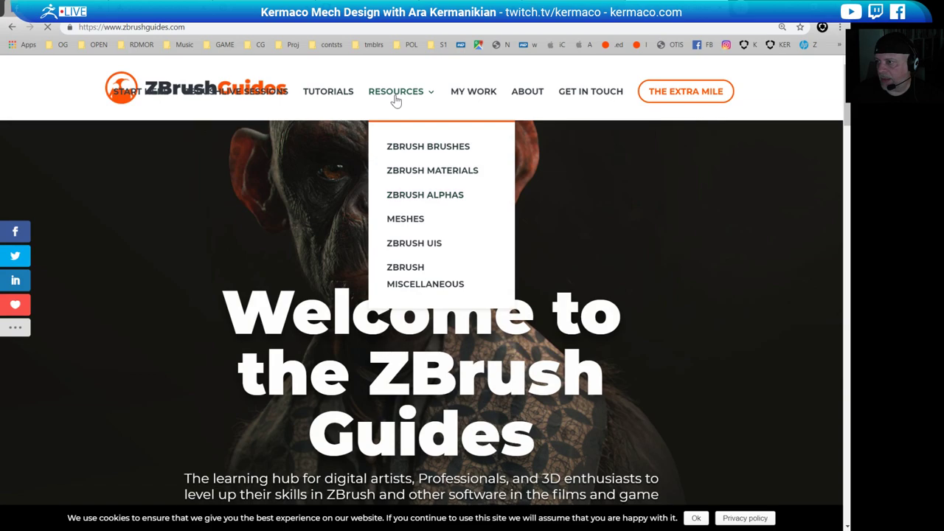
scroll(371, 243, "down", 15)
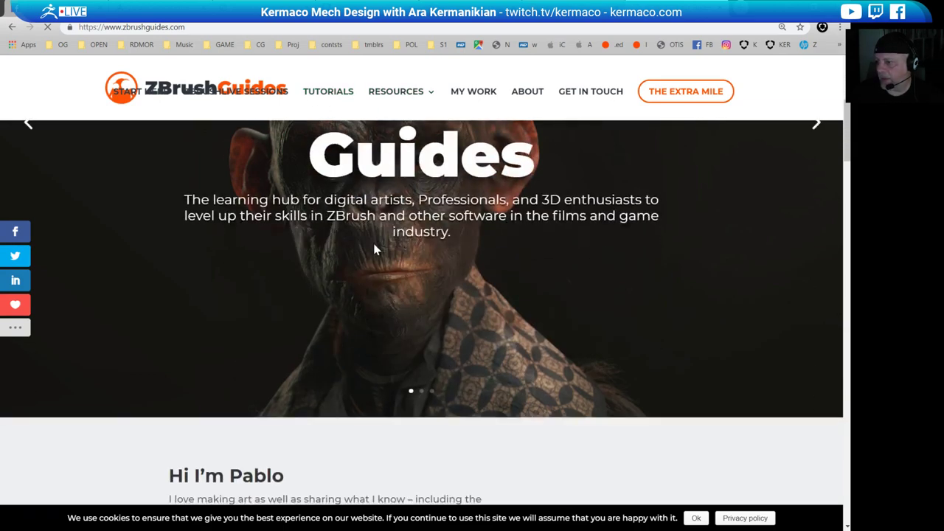
scroll(404, 250, "down", 10)
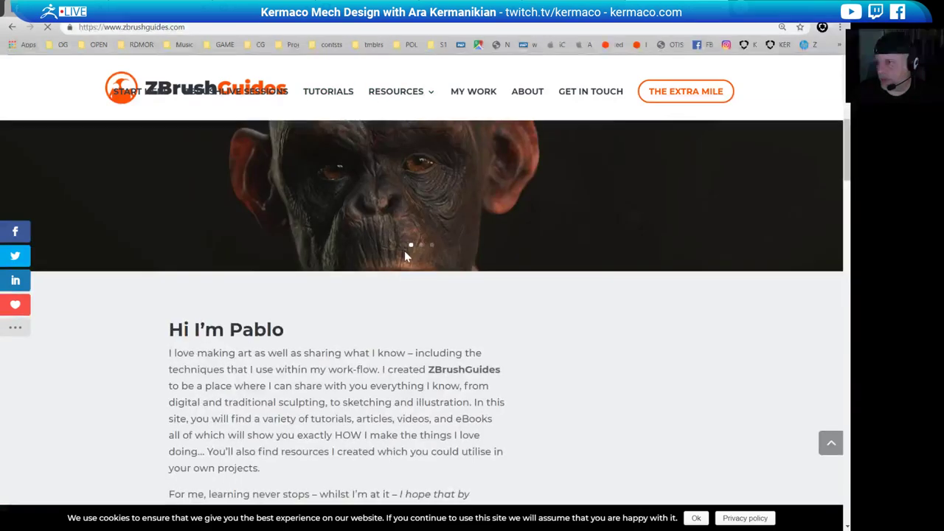
scroll(404, 257, "up", 20)
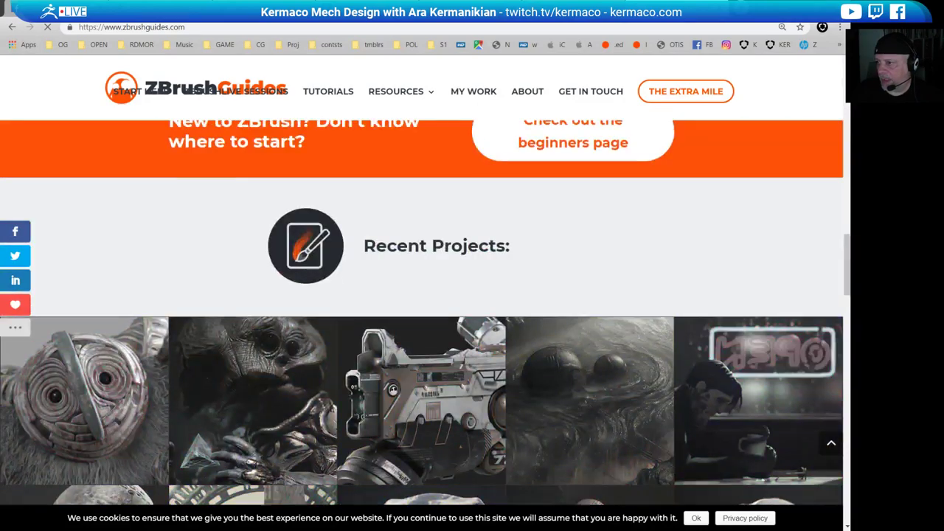
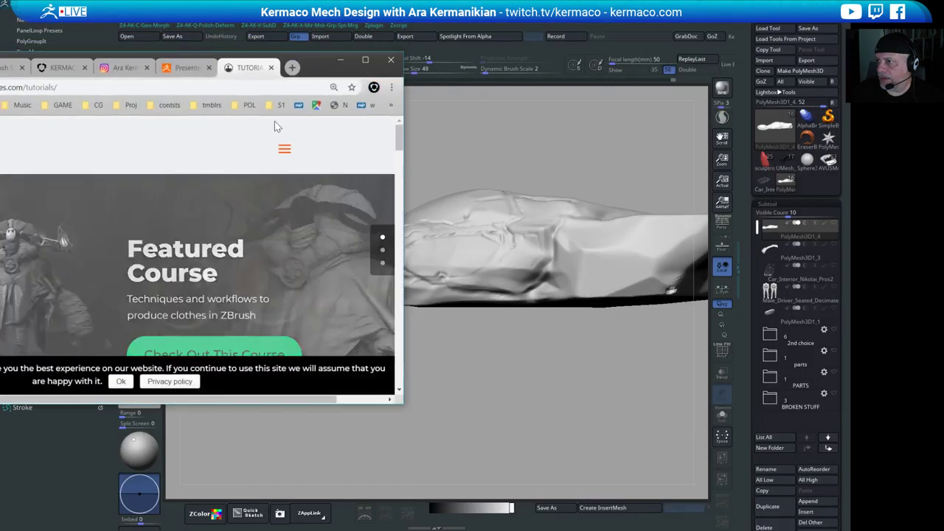
left_click(170, 367)
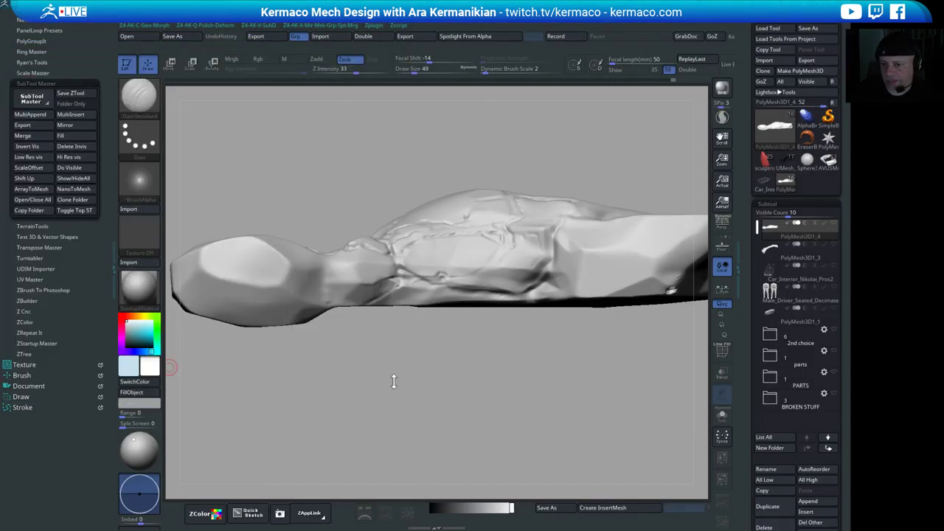
- Carve a crease along the lower edge of the prong joint's side panel with the DamStandard brush
mouse_move(383, 407)
left_mouse_down()
mouse_move(418, 388)
mouse_move(519, 395)
mouse_move(459, 421)
mouse_move(379, 284)
left_mouse_up()
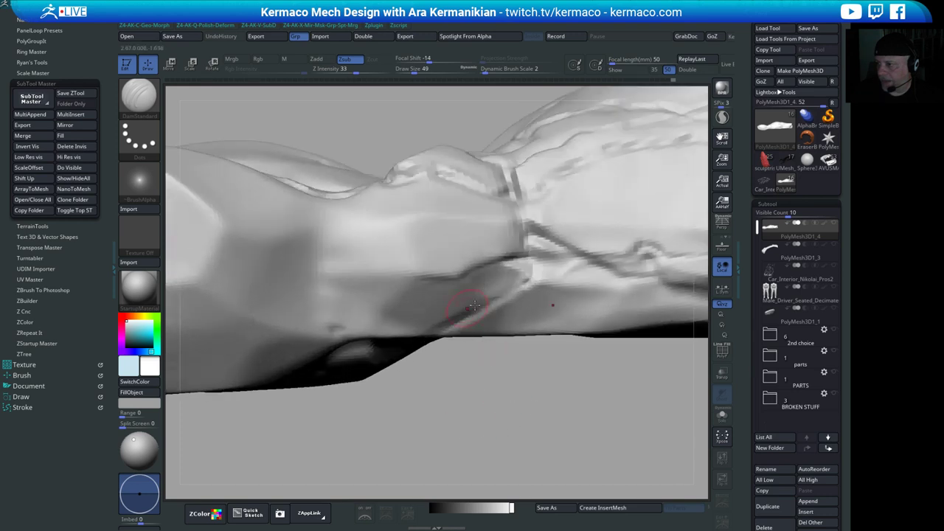
left_click_drag(454, 283, 465, 282)
left_click(447, 18)
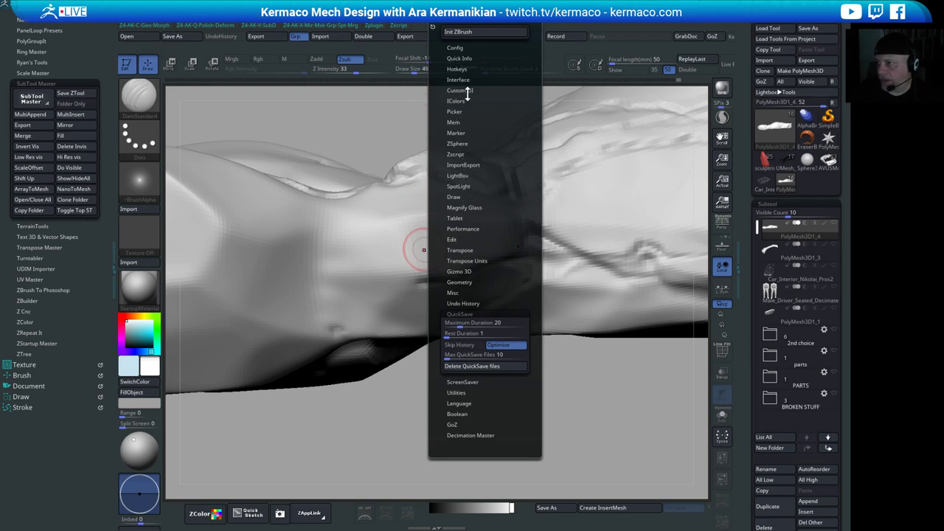
left_click(446, 103)
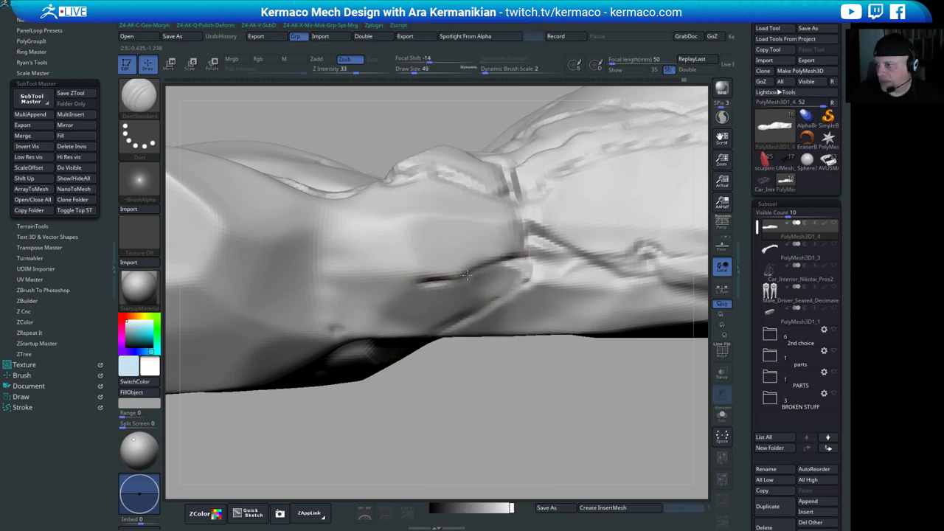
left_click_drag(538, 379, 388, 274)
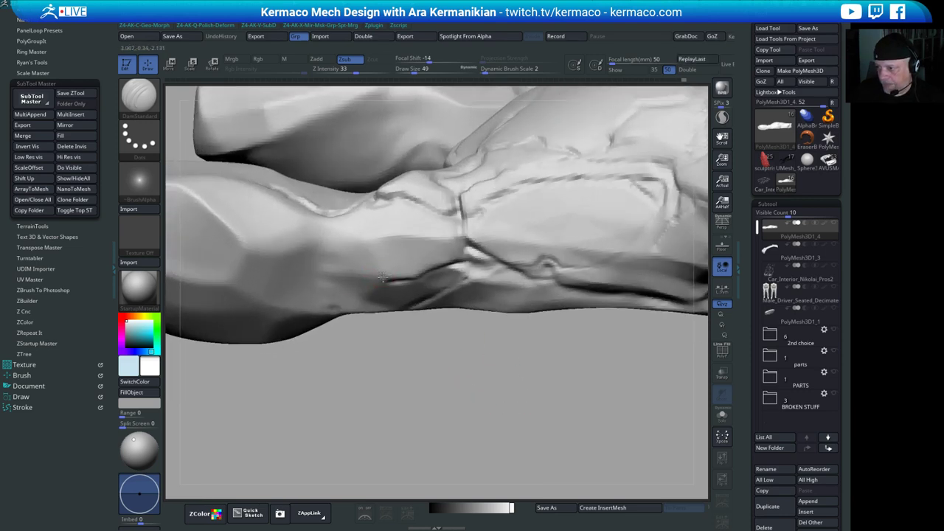
left_click_drag(381, 271, 391, 280)
left_click_drag(401, 318, 403, 313, "alt")
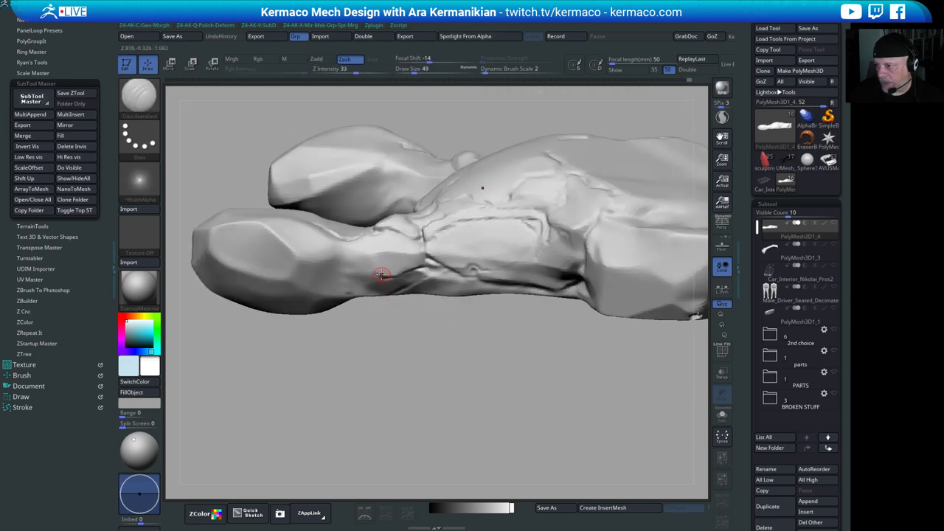
- Deepen the lower crease of the prong joint's panel and smooth where it meets the neighbouring plates
mouse_move(435, 344)
left_mouse_down()
mouse_move(444, 354)
mouse_move(411, 296)
mouse_move(411, 276)
left_mouse_up()
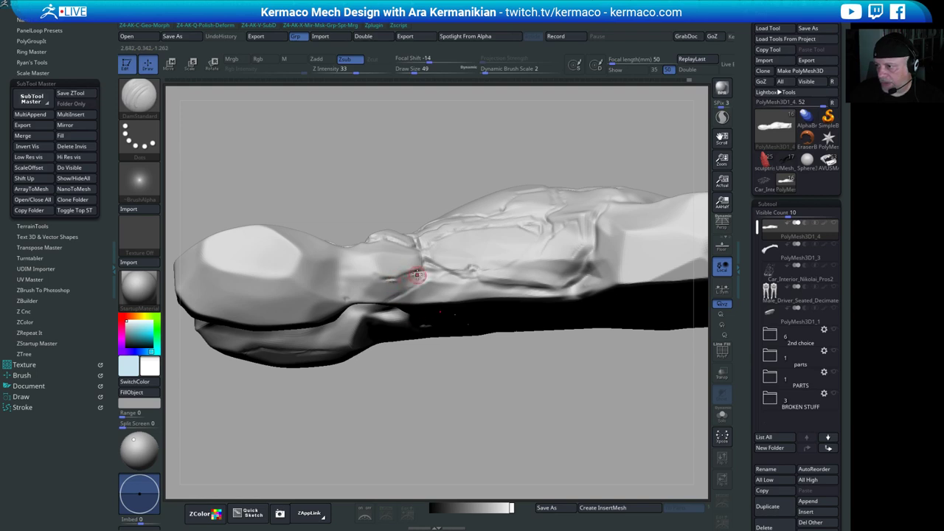
key("shift")
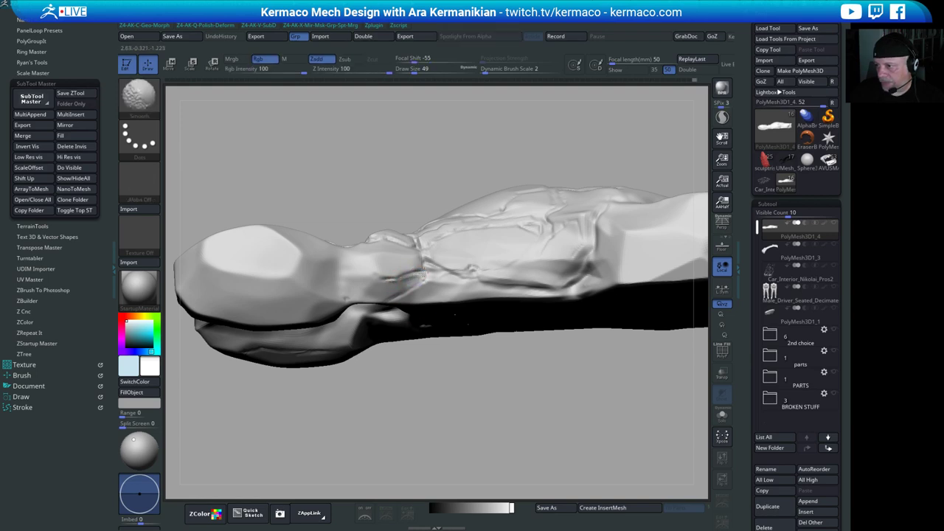
left_click_drag(522, 406, 472, 369, "alt")
mouse_move(472, 369)
left_mouse_down()
mouse_move(461, 404)
mouse_move(419, 364)
mouse_move(468, 355)
mouse_move(514, 377)
mouse_move(479, 328)
left_mouse_up()
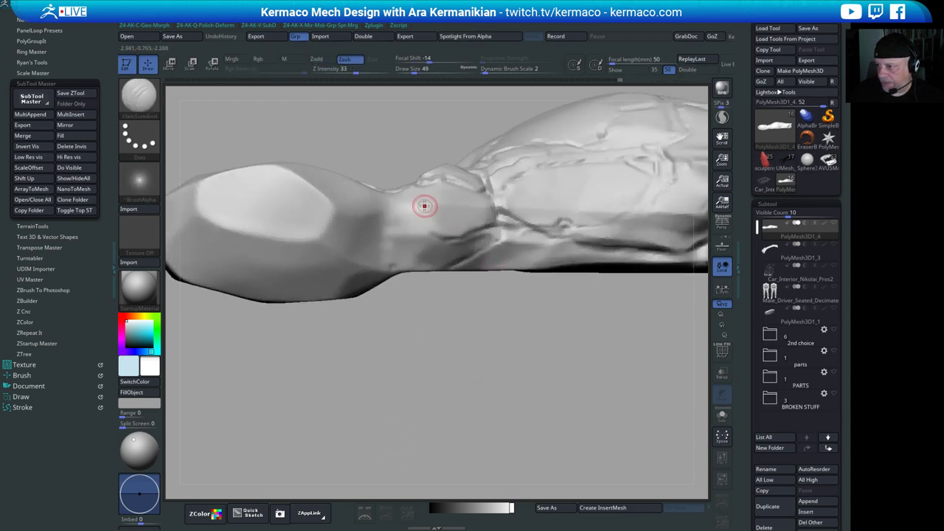
- Carve the front edge of the prong joint's side panel to close its outline, and soften the new crease
left_click_drag(487, 356, 474, 344)
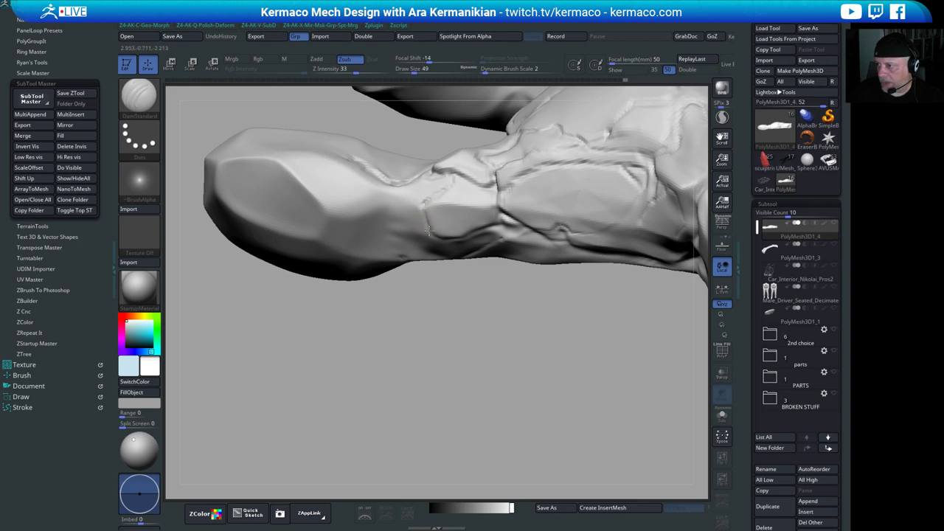
left_click_drag(457, 349, 480, 238)
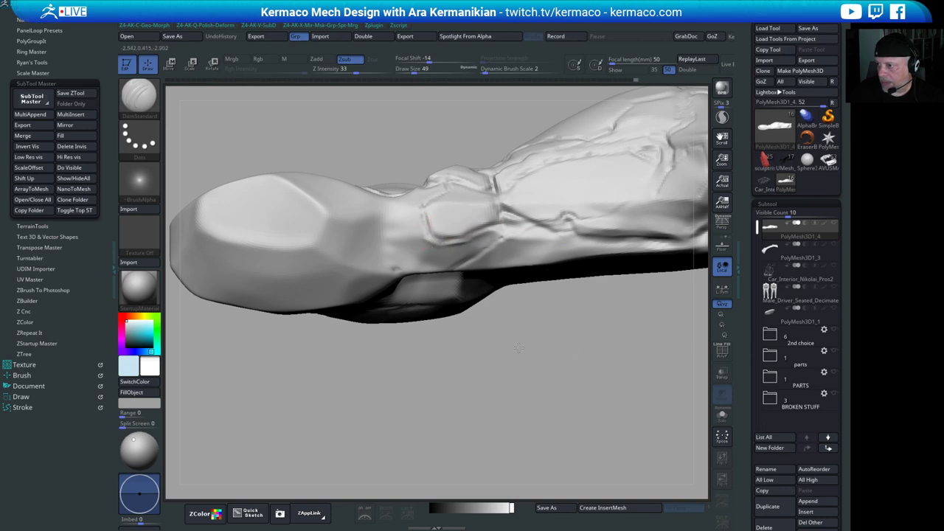
mouse_move(518, 348)
left_mouse_down()
mouse_move(524, 369)
mouse_move(510, 400)
mouse_move(475, 344)
left_mouse_up()
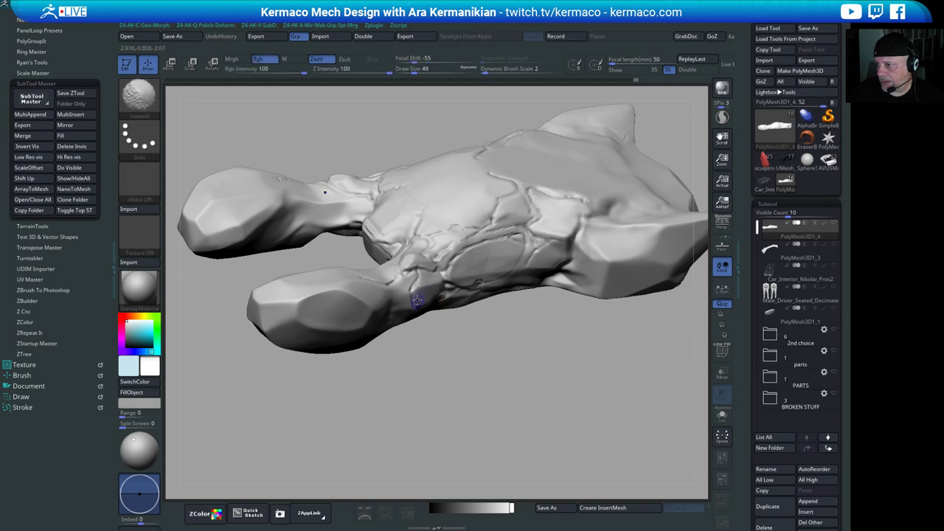
mouse_move(464, 406)
left_mouse_down()
mouse_move(430, 426)
mouse_move(444, 405)
mouse_move(442, 353)
mouse_move(435, 393)
mouse_move(360, 276)
left_mouse_up()
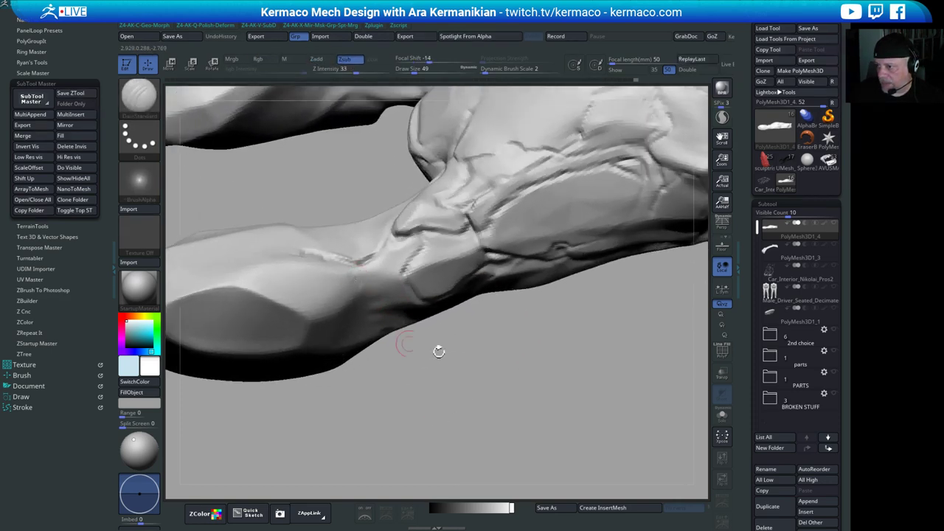
- Carve a crease along the facet edge around the prong's tip with DamStandard and smooth along it
key("f")
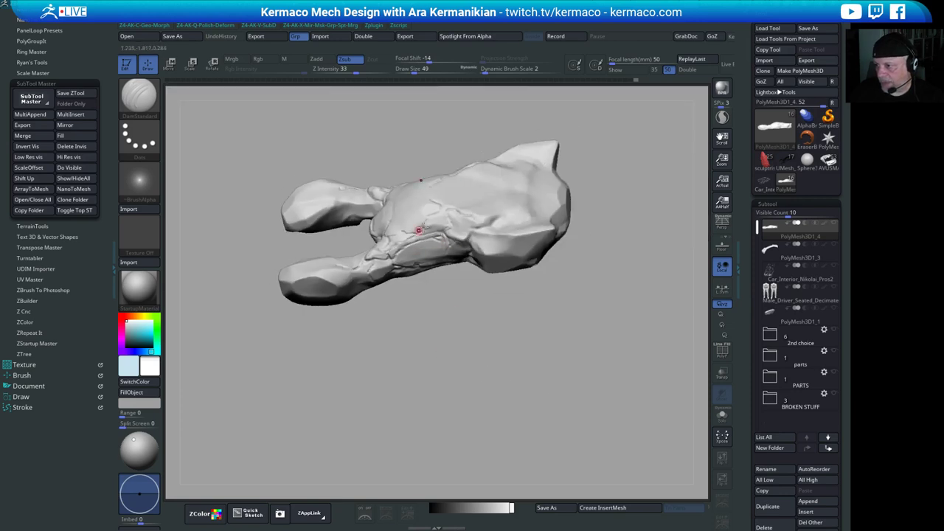
left_click_drag(418, 329, 459, 354)
left_click_drag(500, 348, 445, 244)
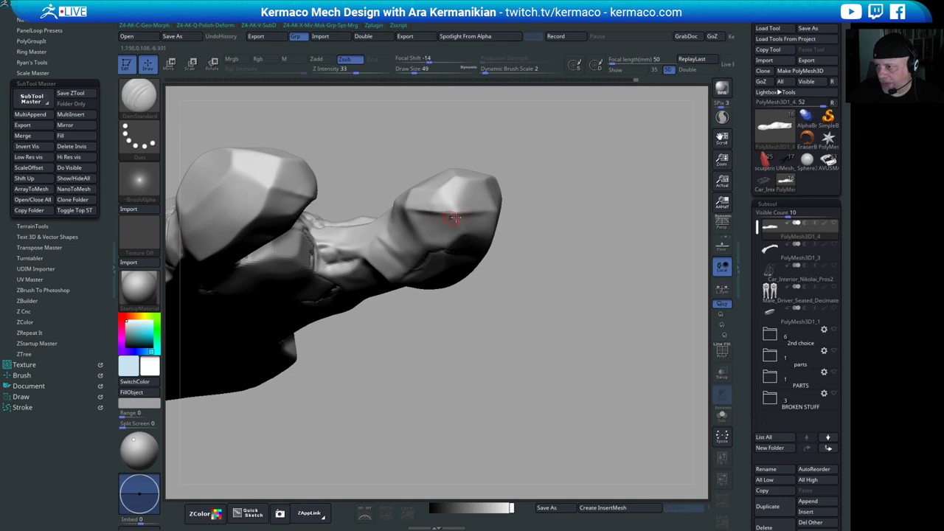
left_click_drag(625, 231, 520, 215)
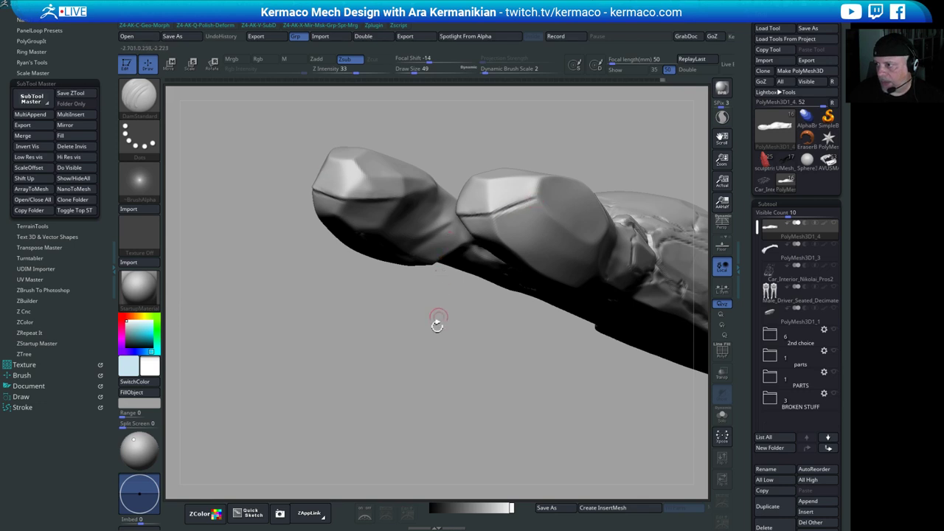
left_click_drag(437, 326, 575, 253)
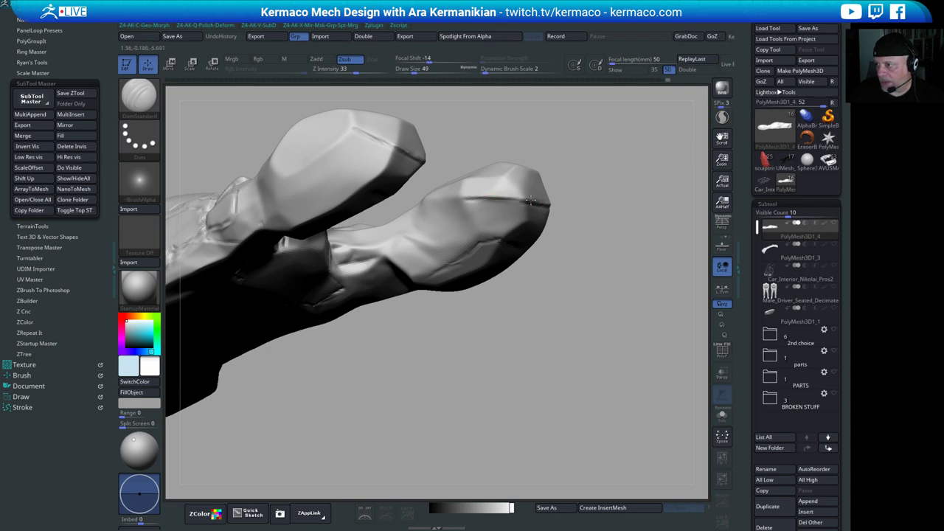
key("shift")
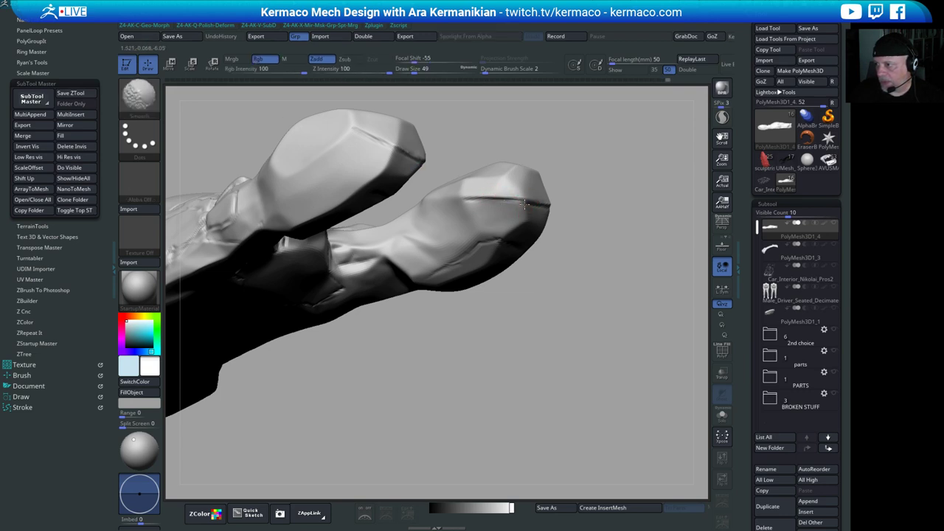
left_click_drag(622, 193, 476, 211)
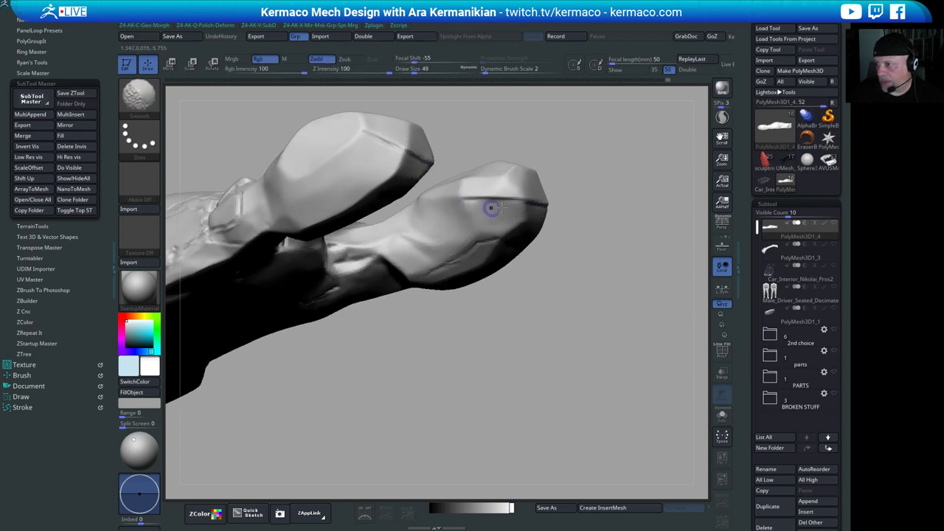
mouse_move(595, 223)
left_mouse_down()
mouse_move(650, 238)
mouse_move(596, 240)
left_mouse_up()
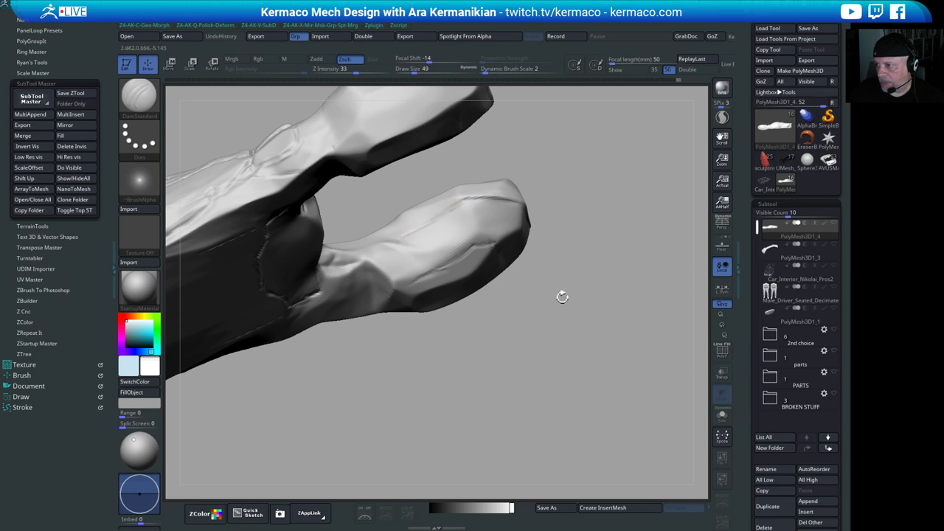
- Extend the prong tip's crease back along the inner side of the prong and deepen it with repeated strokes
mouse_move(562, 297)
left_mouse_down()
mouse_move(600, 373)
mouse_move(621, 357)
mouse_move(597, 319)
left_mouse_up()
key("ctrl")
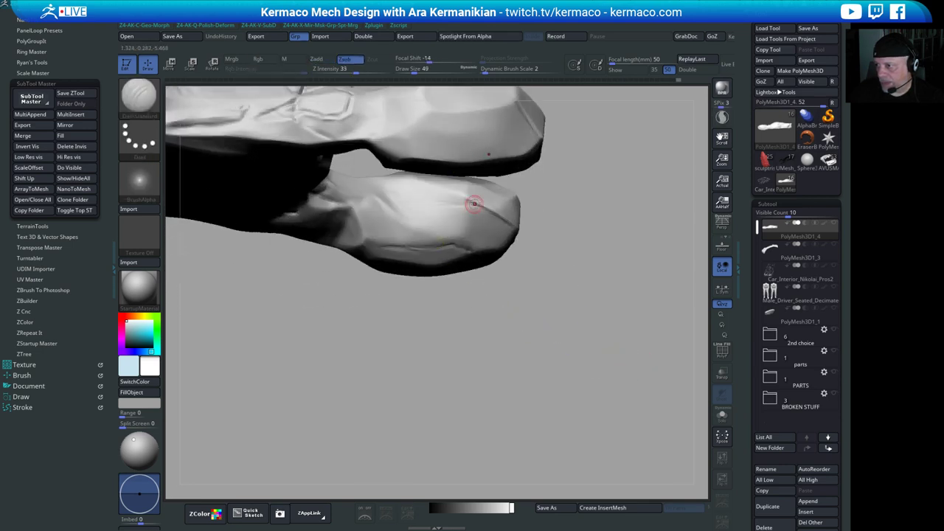
left_click_drag(469, 200, 410, 217)
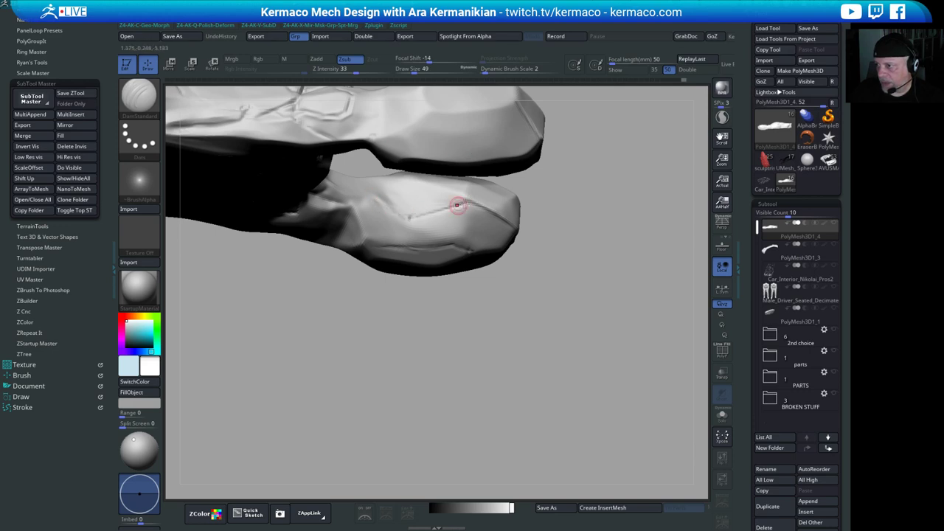
left_click_drag(467, 202, 435, 211)
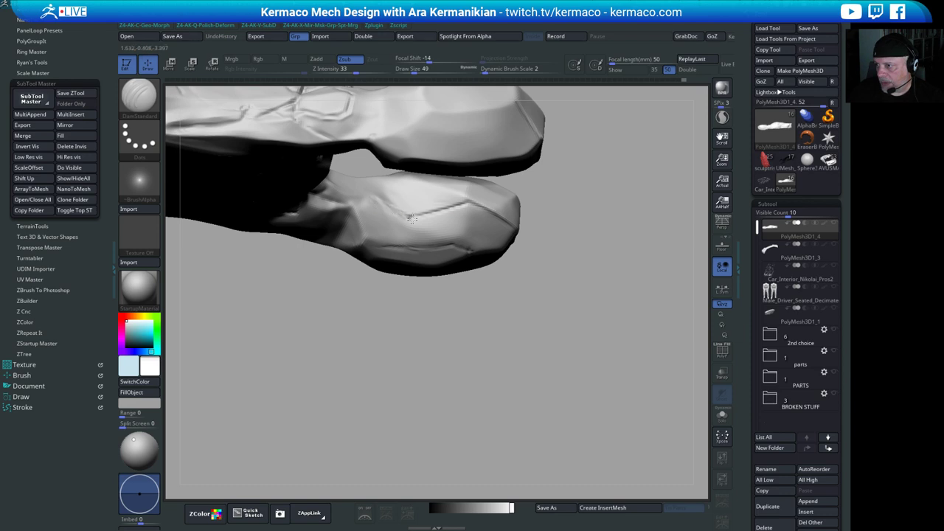
left_click_drag(593, 290, 419, 327)
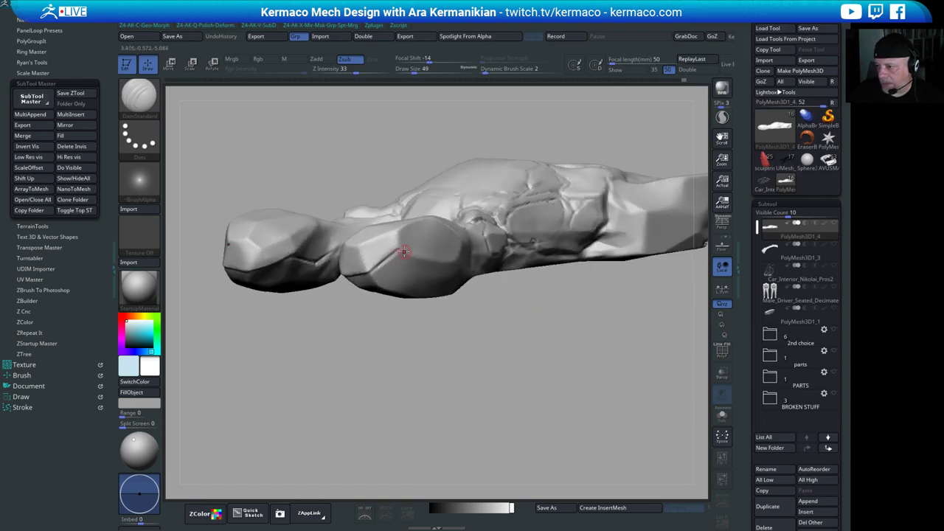
- Smooth the crease on the prong's tip and carve a slanted crease behind its large outer facet
key("shift")
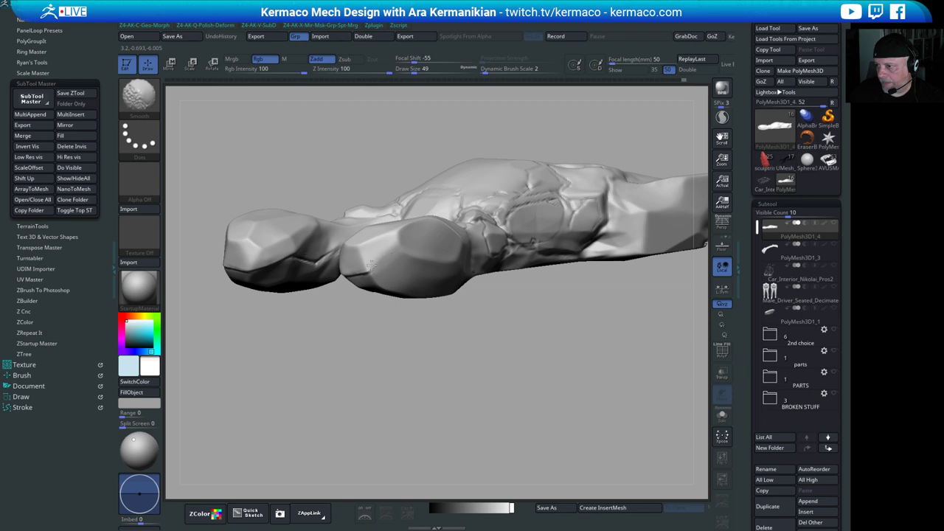
left_click_drag(378, 414, 317, 401, "alt")
mouse_move(419, 356)
left_mouse_down("alt")
mouse_move(371, 320)
mouse_move(417, 349)
mouse_move(388, 394)
mouse_move(410, 376)
left_mouse_up("alt")
key("shift")
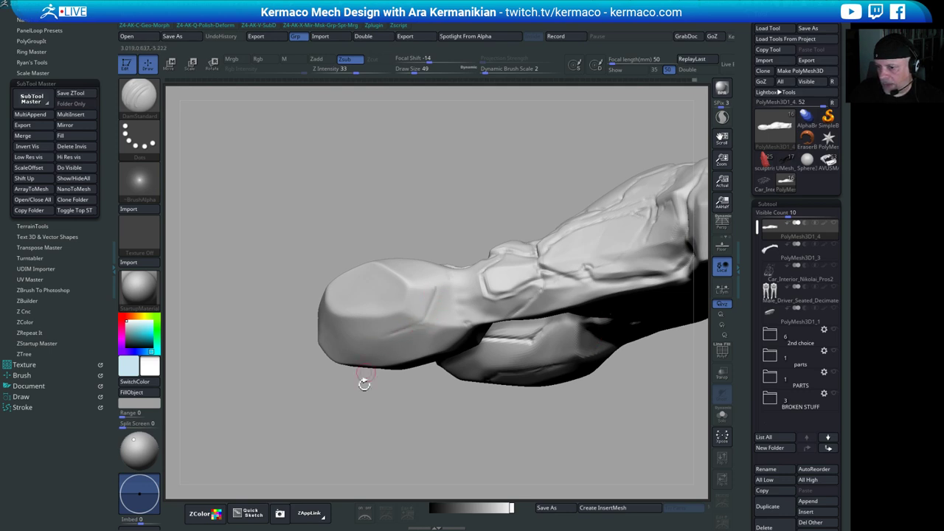
mouse_move(369, 415)
right_mouse_down()
mouse_move(305, 404)
mouse_move(410, 400)
mouse_move(434, 385)
right_mouse_up()
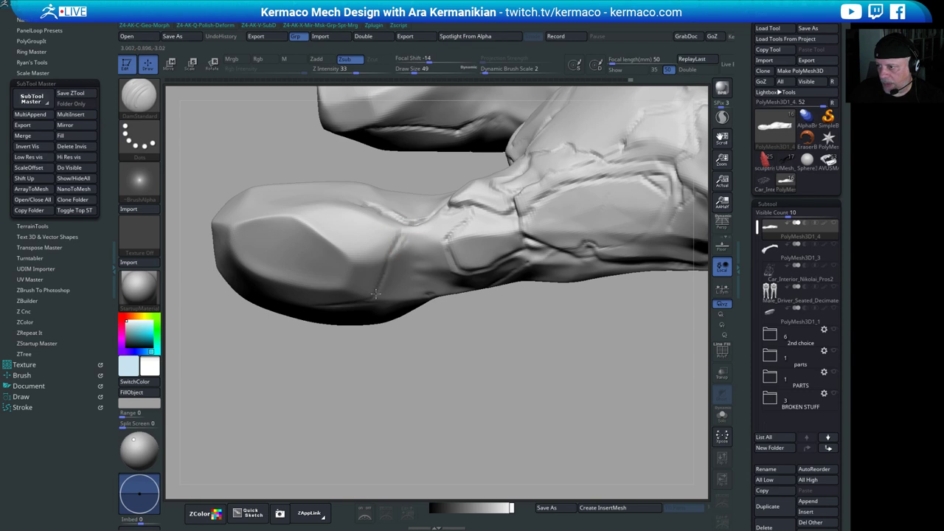
left_click_drag(498, 399, 448, 399, "alt")
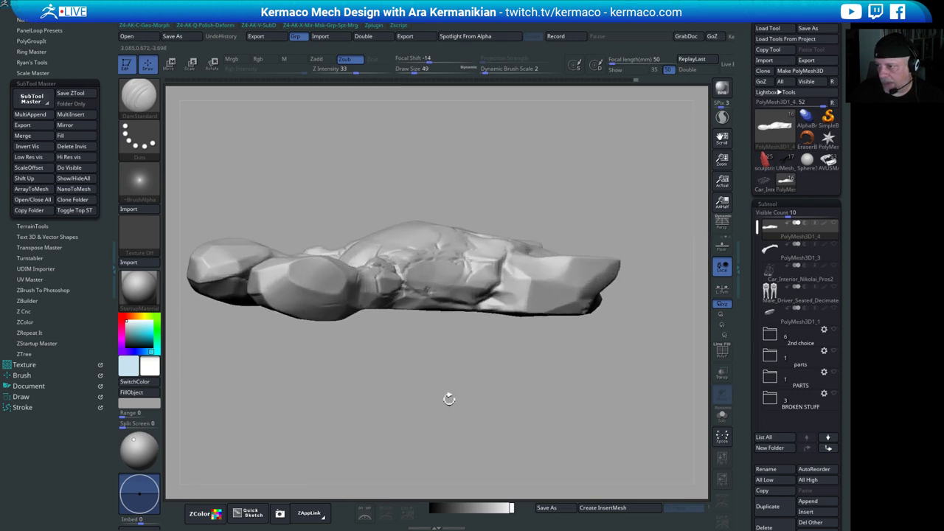
- Carve a crease across the top of the prong's neck towards the joint and smooth it
right_click_drag(449, 399, 430, 315)
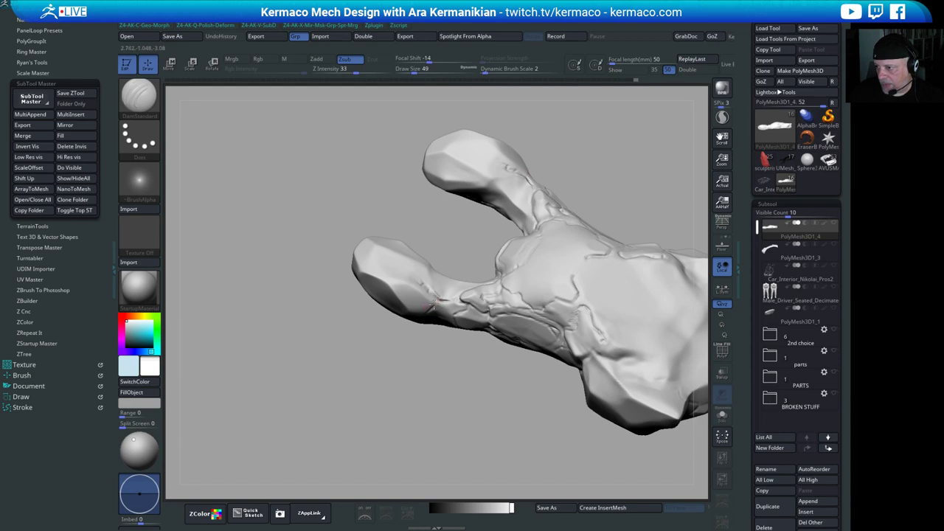
mouse_move(452, 396)
right_mouse_down()
mouse_move(413, 369)
mouse_move(464, 339)
mouse_move(531, 402)
mouse_move(516, 440)
mouse_move(537, 437)
mouse_move(534, 417)
right_mouse_up()
left_click_drag(438, 255, 521, 256)
mouse_move(522, 424)
left_mouse_down("alt")
mouse_move(465, 436)
mouse_move(476, 422)
mouse_move(509, 435)
left_mouse_up("alt")
mouse_move(409, 210)
left_mouse_down("shift")
mouse_move(380, 219)
mouse_move(422, 252)
left_mouse_up("shift")
left_click_drag(541, 390, 472, 387, "alt")
mouse_move(472, 387)
left_mouse_down()
mouse_move(338, 372)
mouse_move(539, 359)
mouse_move(558, 346)
left_mouse_up()
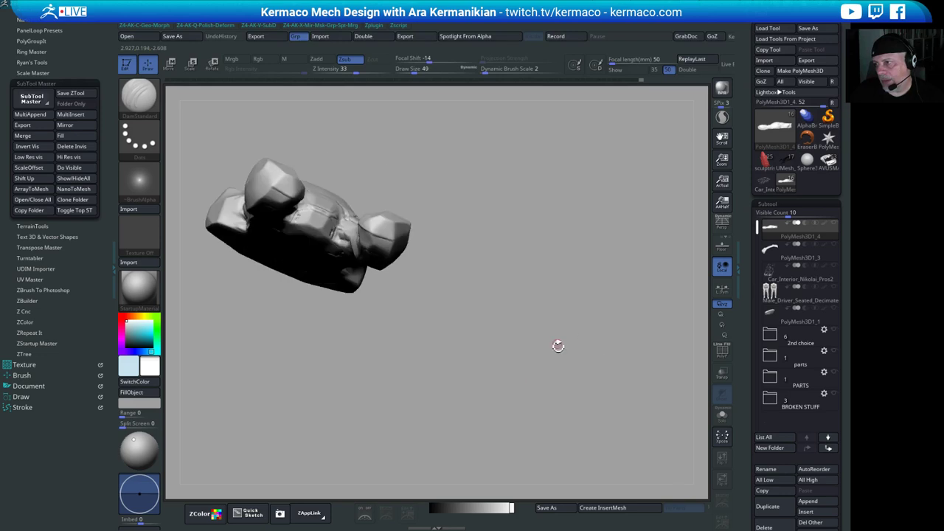
- Carve a diagonal crease from the joint down the top of the prong, smoothing and redefining it with DamStandard
right_click_drag(558, 345, 426, 263)
mouse_move(438, 247)
left_mouse_down()
mouse_move(420, 292)
mouse_move(409, 282)
mouse_move(411, 320)
left_mouse_up()
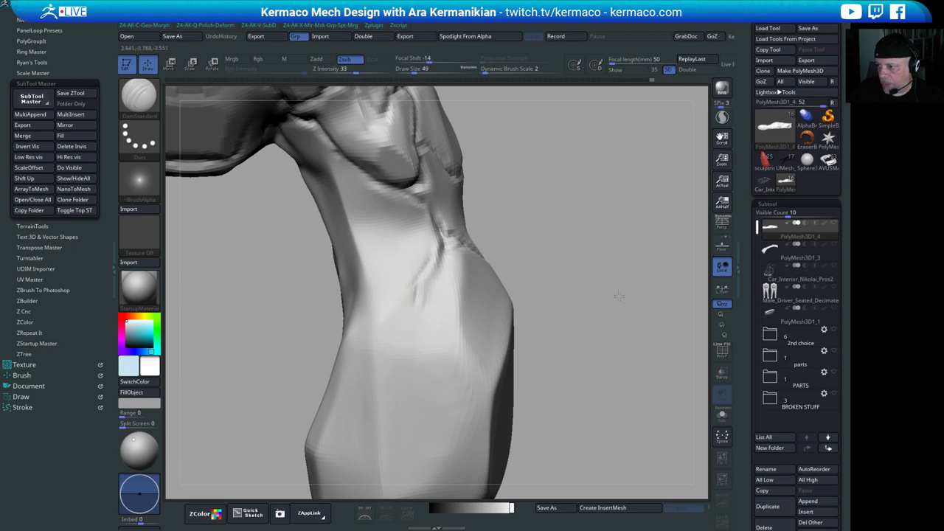
mouse_move(618, 295)
right_mouse_down()
mouse_move(432, 260)
mouse_move(474, 268)
right_mouse_up()
mouse_move(472, 268)
left_mouse_down("shift")
mouse_move(450, 270)
mouse_move(429, 247)
mouse_move(409, 295)
left_mouse_up("shift")
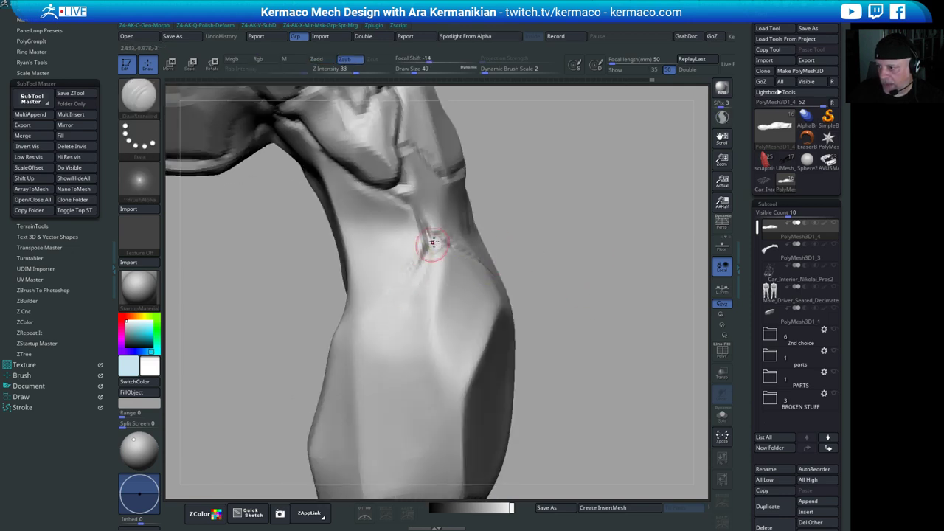
left_click_drag(433, 246, 404, 310)
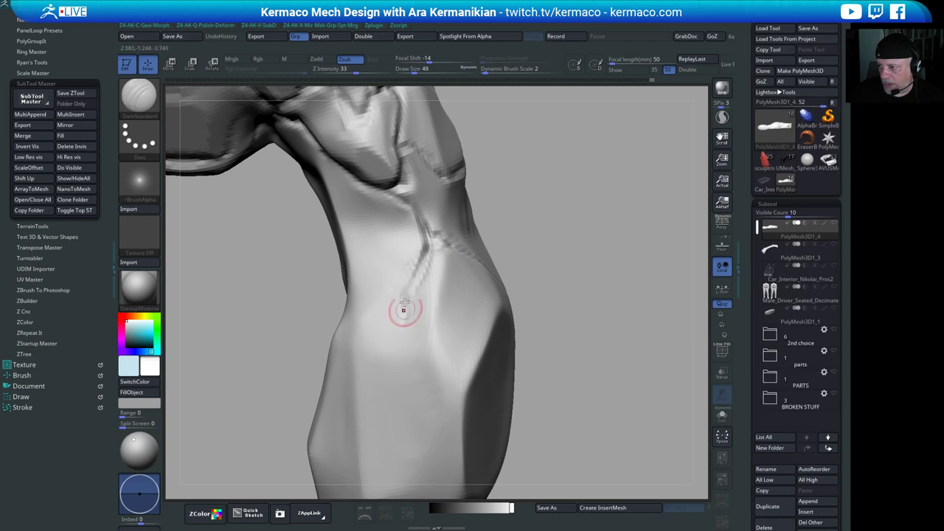
left_click_drag(425, 249, 404, 291, "shift")
left_click_drag(643, 328, 627, 283, "alt")
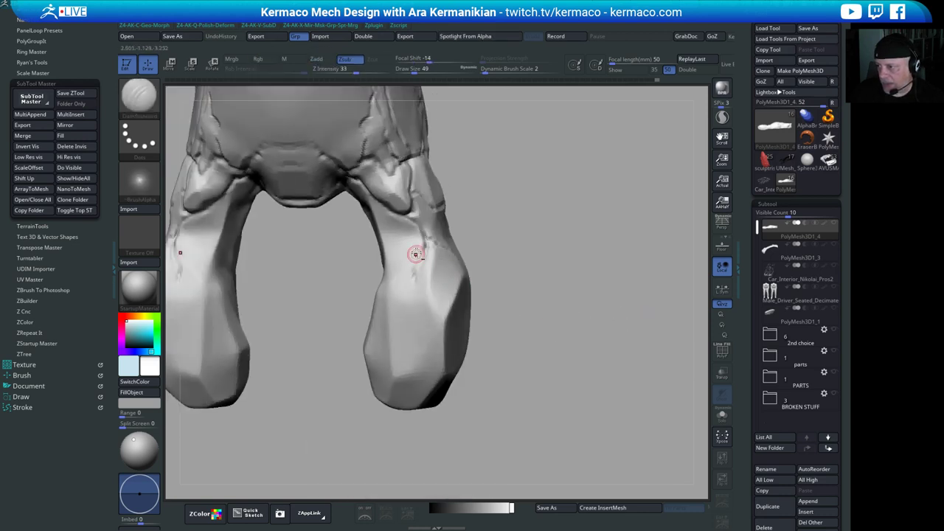
left_click_drag(426, 243, 412, 272)
left_click_drag(501, 320, 618, 318)
right_click_drag(618, 318, 613, 406)
left_click_drag(612, 405, 446, 371, "alt")
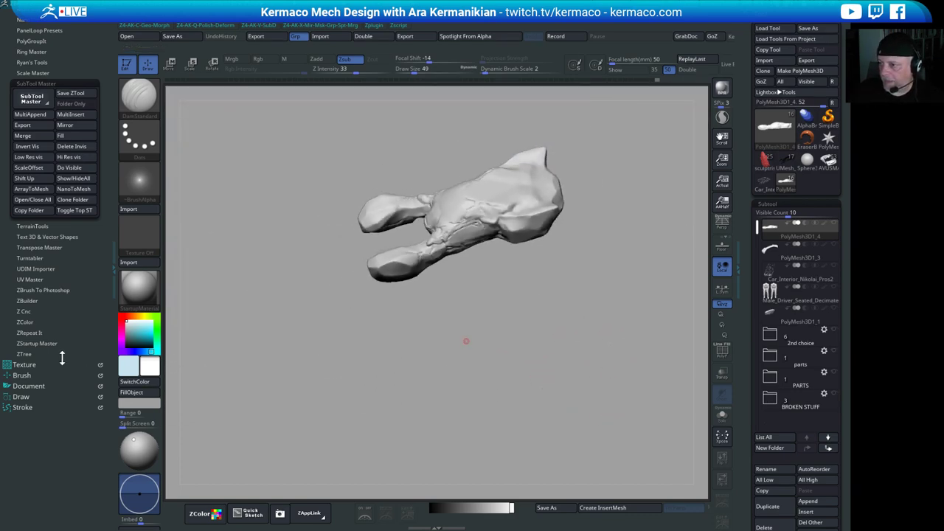
right_click_drag(364, 366, 336, 337, "alt")
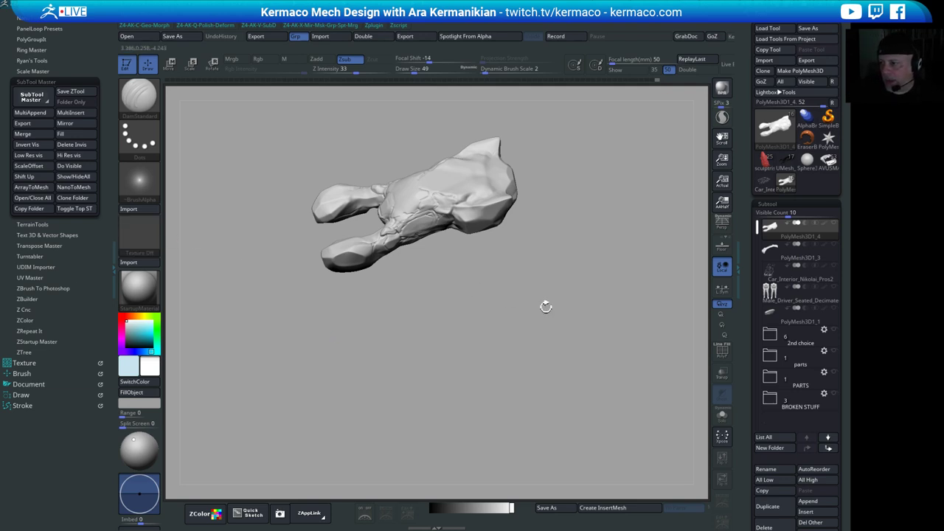
- Extend the crease on the prong's upper surface forward onto the tip with DamStandard strokes and smooth it
left_click_drag(546, 305, 572, 410)
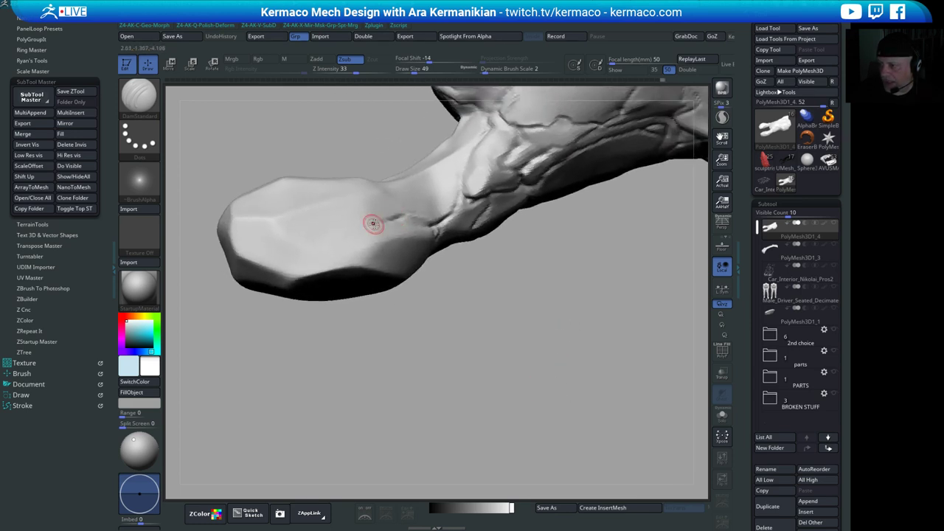
left_click_drag(360, 233, 352, 241)
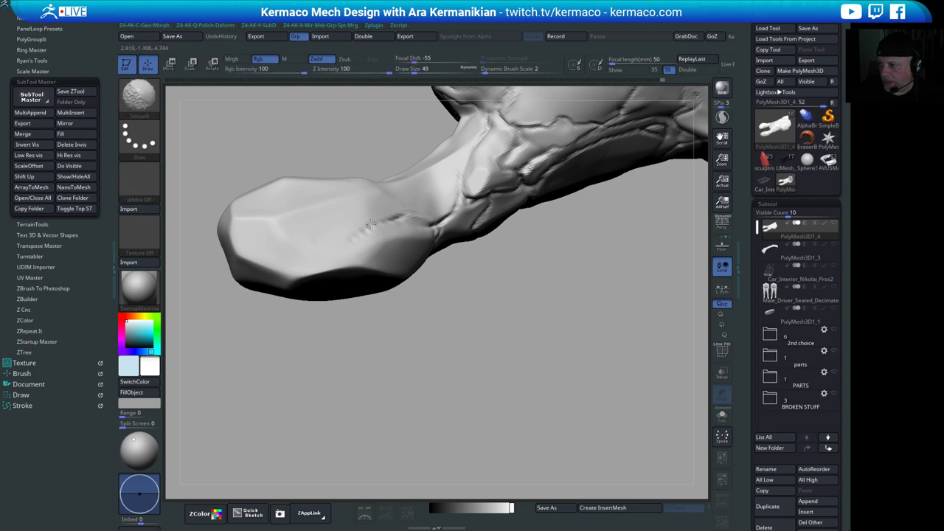
mouse_move(510, 354)
left_mouse_down("alt")
mouse_move(458, 332)
mouse_move(369, 355)
mouse_move(368, 402)
left_mouse_up("alt")
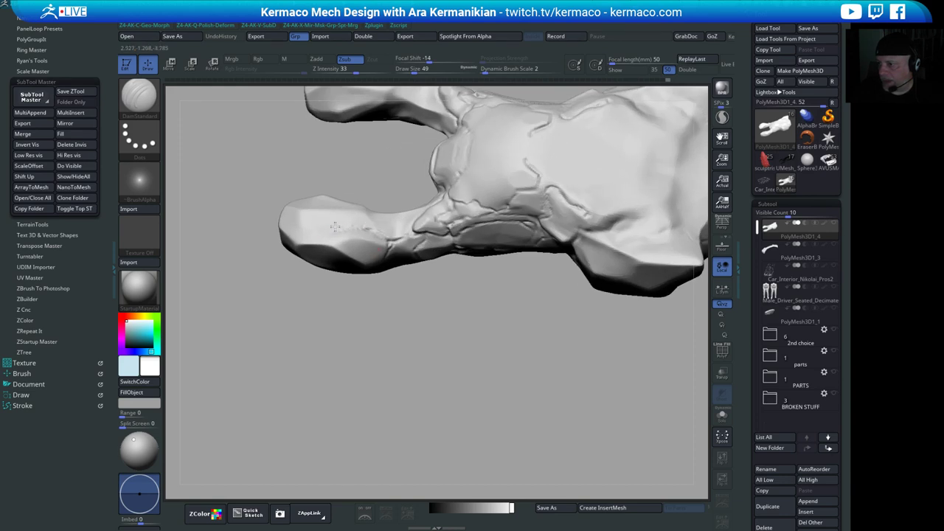
mouse_move(447, 355)
left_mouse_down("alt")
mouse_move(461, 362)
mouse_move(466, 413)
left_mouse_up("alt")
left_click_drag(362, 221, 333, 222)
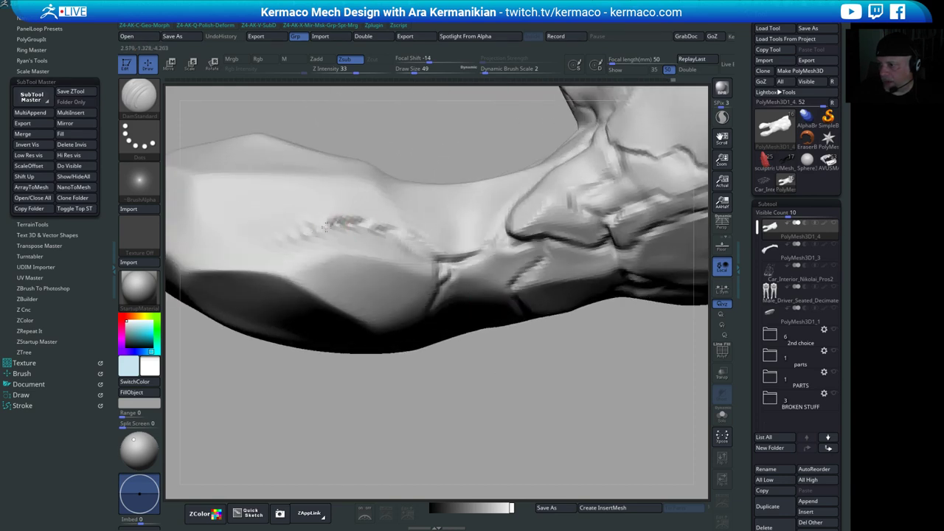
scroll(325, 228, "down", 5)
key("shift")
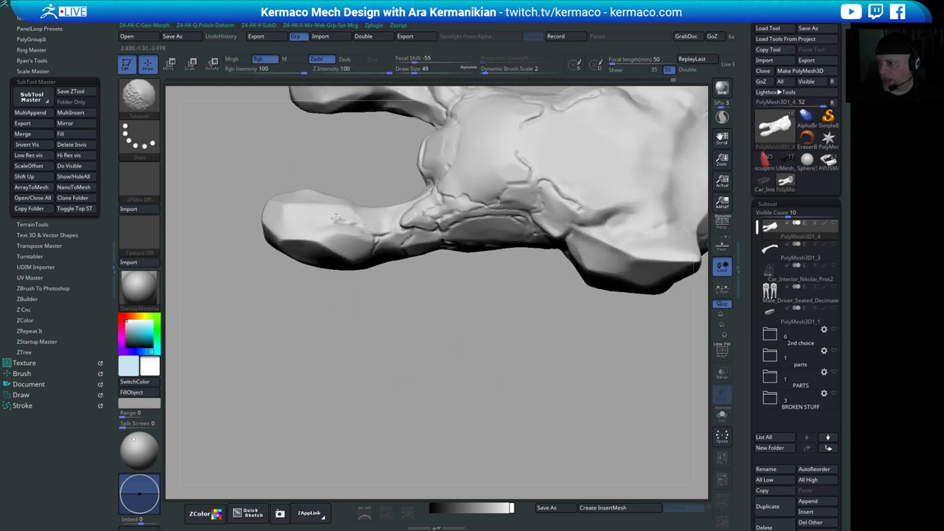
- Subdivide the PolyMesh3D1_4 body mesh to subdivision level 5 with subdivision smoothing turned off
left_click(722, 355)
left_click_drag(421, 392, 466, 417, "alt")
left_click(722, 355)
left_click_drag(539, 405, 489, 392, "alt")
left_click_drag(489, 392, 443, 450, "alt")
left_click(849, 293)
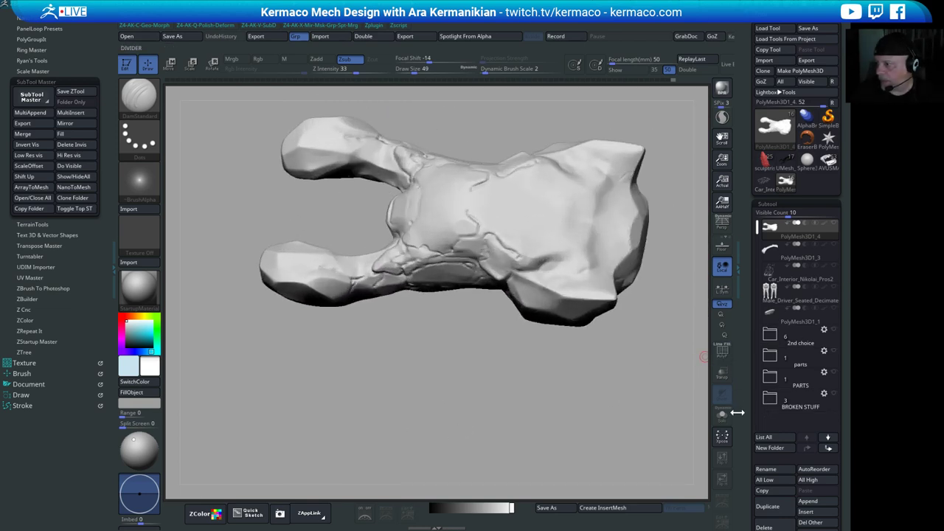
mouse_move(795, 230)
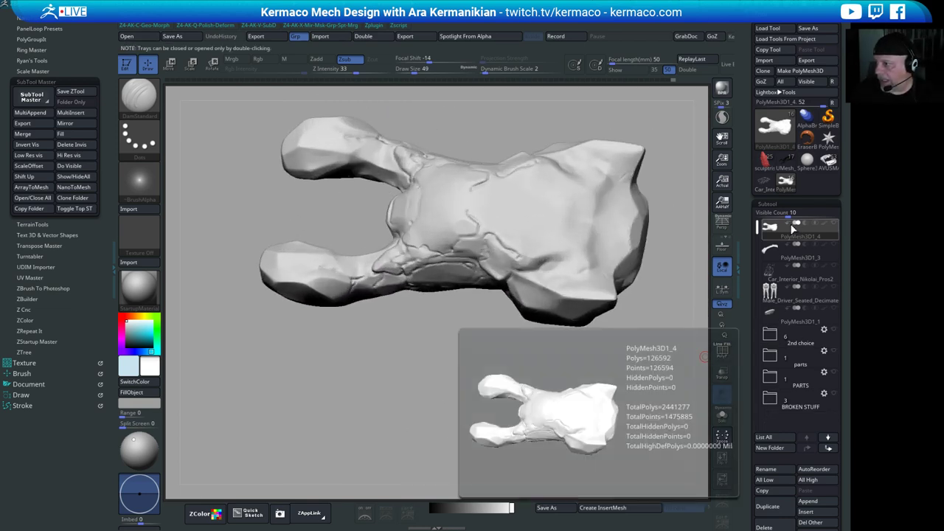
scroll(792, 310, "down", 6)
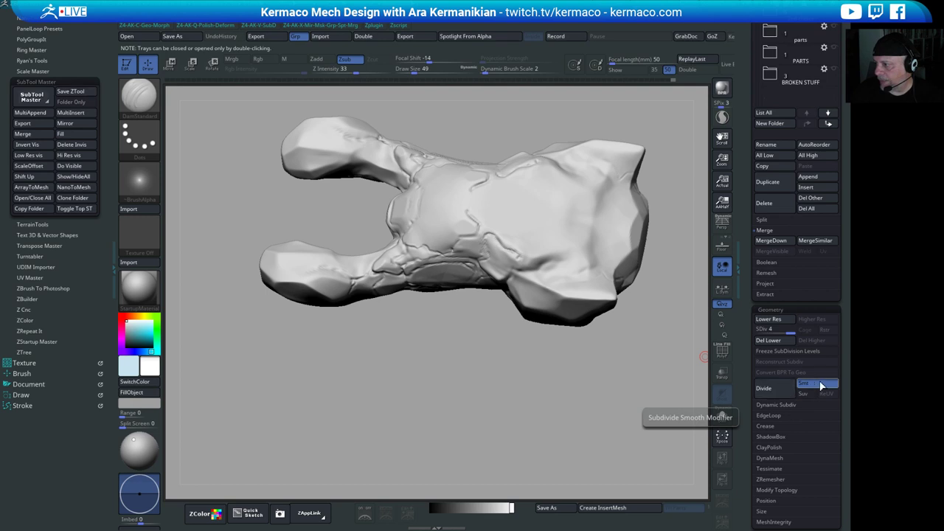
left_click(820, 384)
left_click(775, 388)
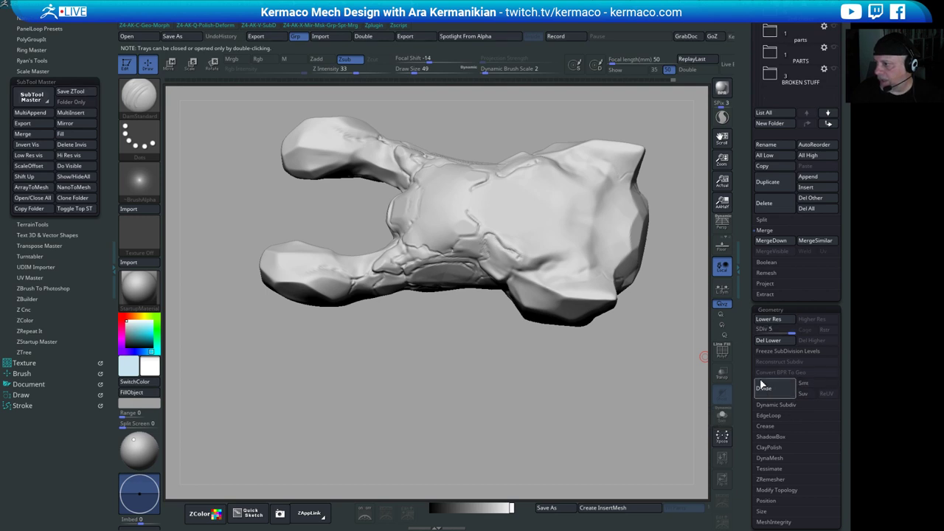
scroll(796, 295, "up", 6)
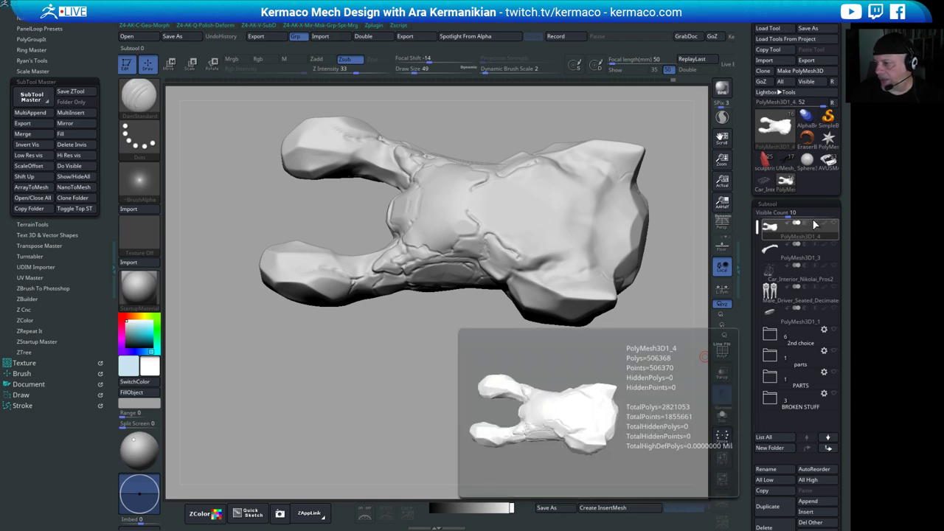
- Sharpen the crease along the top of the prong behind the tip and smooth it
mouse_move(491, 417)
left_mouse_down()
mouse_move(502, 379)
mouse_move(424, 400)
mouse_move(480, 368)
mouse_move(516, 422)
mouse_move(516, 377)
left_mouse_up()
mouse_move(412, 234)
left_mouse_down()
mouse_move(449, 225)
mouse_move(490, 252)
left_mouse_up()
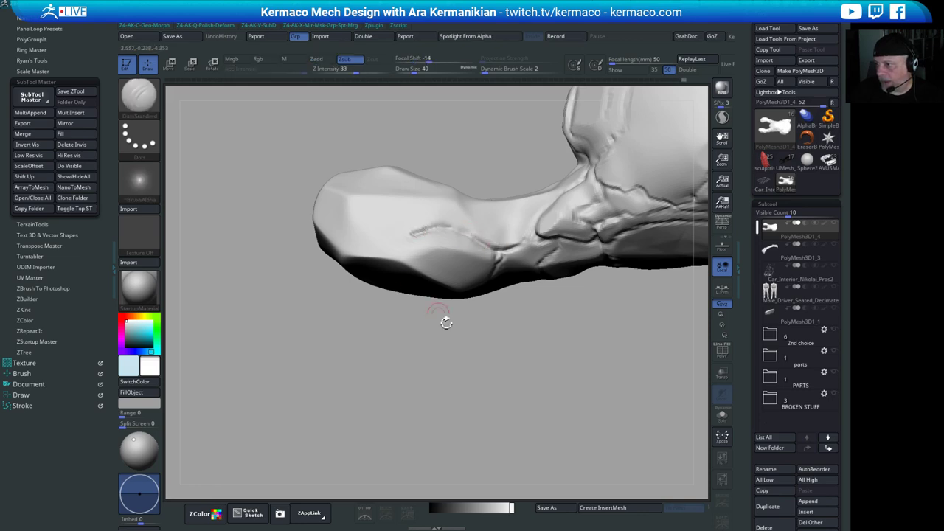
mouse_move(446, 322)
left_mouse_down()
mouse_move(487, 402)
mouse_move(507, 391)
mouse_move(499, 348)
mouse_move(582, 244)
mouse_move(695, 263)
mouse_move(639, 312)
mouse_move(727, 294)
mouse_move(641, 332)
mouse_move(681, 316)
mouse_move(660, 296)
left_mouse_up()
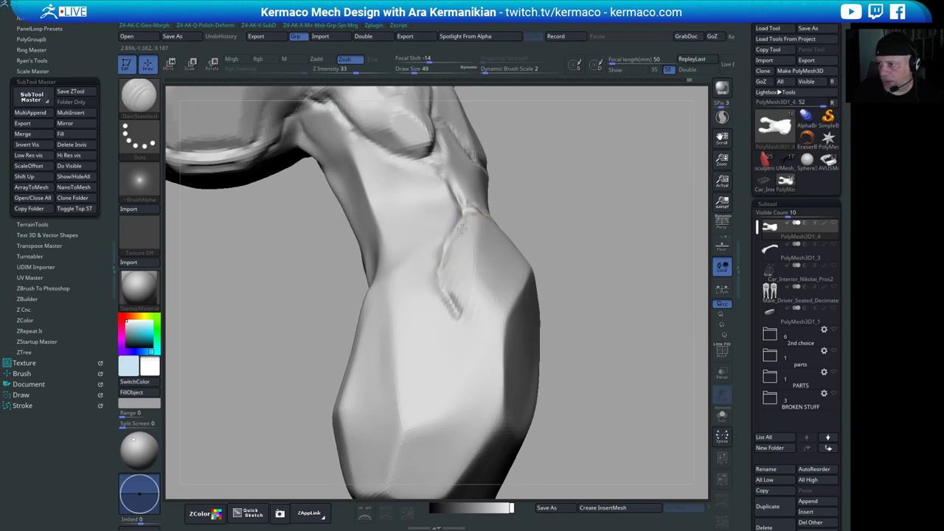
left_click_drag(466, 215, 440, 274)
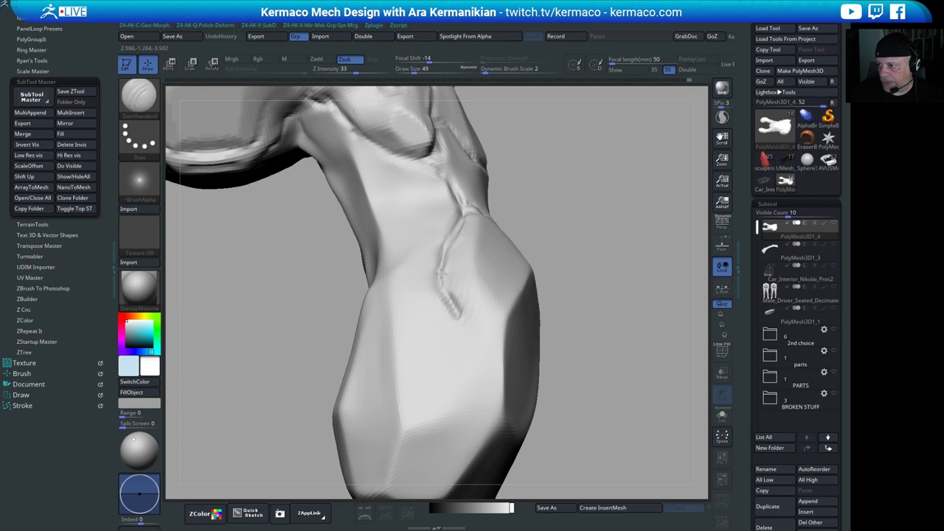
key("shift")
mouse_move(545, 377)
left_mouse_down()
mouse_move(596, 375)
mouse_move(668, 278)
mouse_move(651, 257)
mouse_move(470, 384)
left_mouse_up()
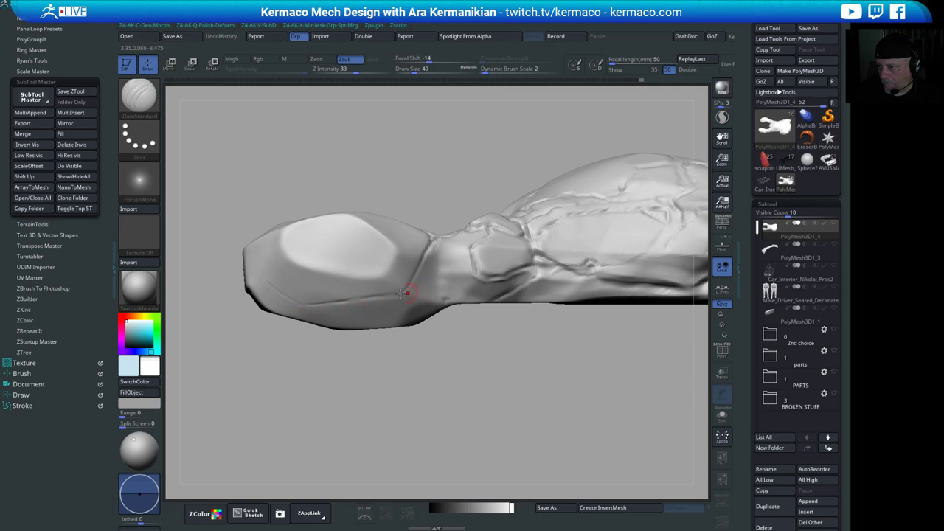
- Carve short angled creases at the front of the prong tip's outer side, ahead of the large facet, and smooth them
left_click_drag(482, 396, 383, 325, "alt")
left_click_drag(339, 412, 457, 413)
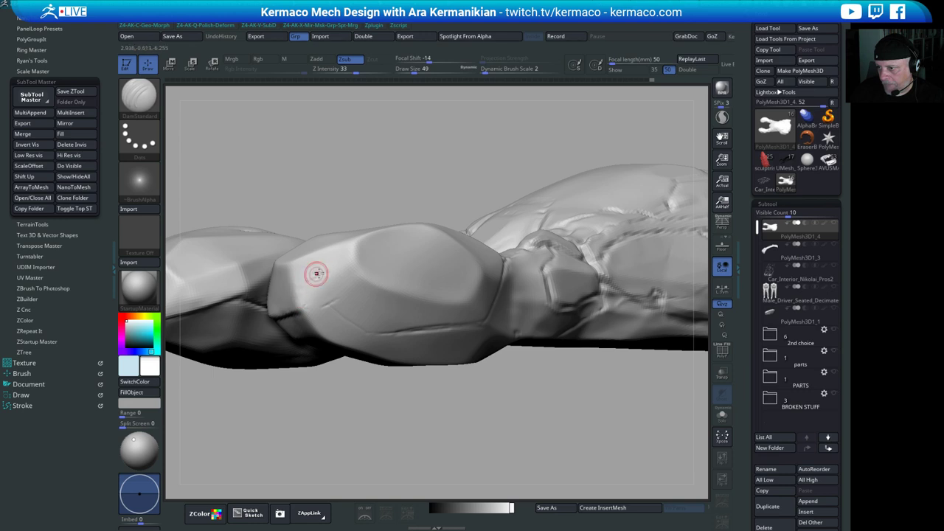
mouse_move(316, 273)
left_mouse_down()
mouse_move(335, 274)
mouse_move(352, 290)
left_mouse_up()
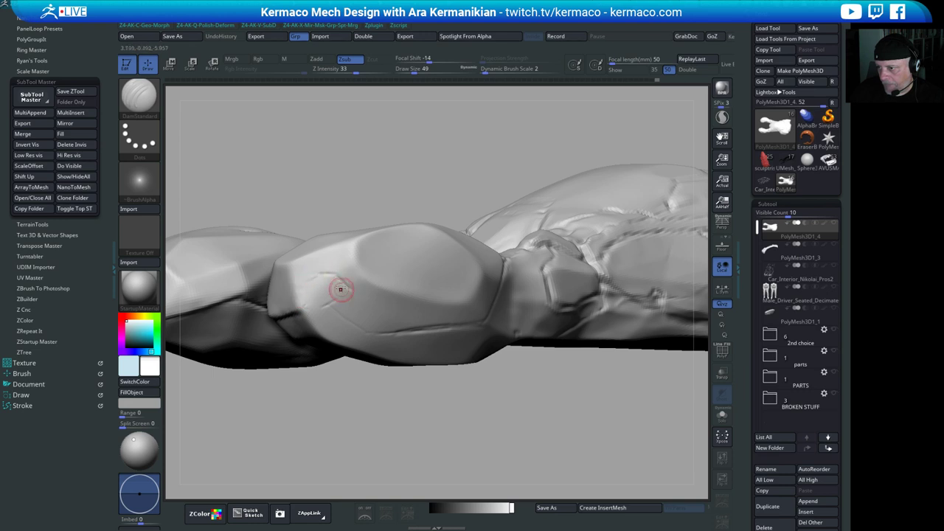
key("shift")
key("f")
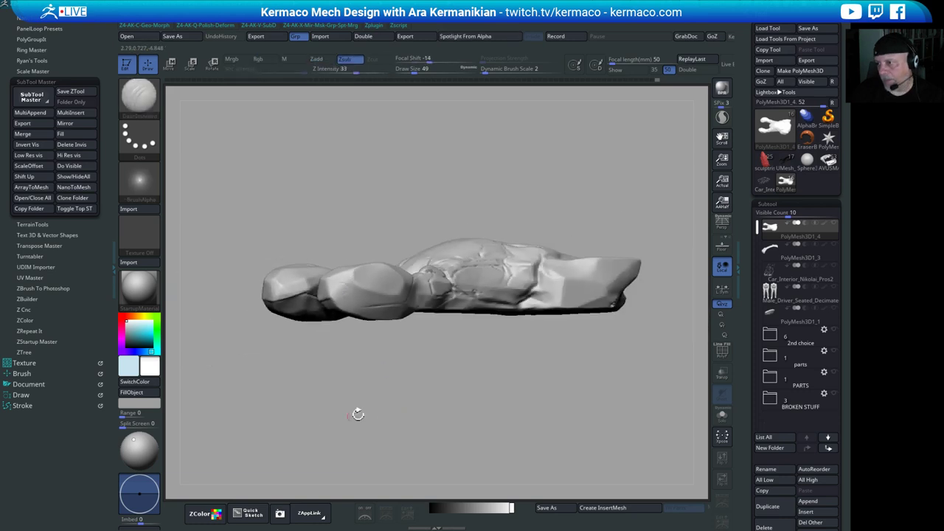
- Refine the crease lines across the front ends and inner sides of both prong tips with symmetrical strokes and smoothing
mouse_move(356, 412)
left_mouse_down()
mouse_move(401, 394)
mouse_move(511, 395)
mouse_move(638, 358)
left_mouse_up()
left_click_drag(310, 407, 414, 407, "alt")
left_click_drag(414, 407, 451, 409)
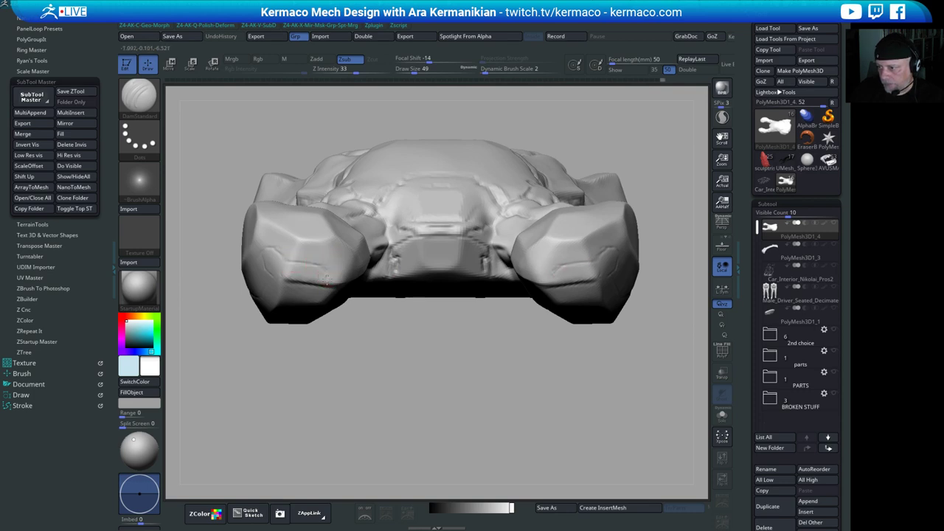
mouse_move(390, 394)
left_mouse_down()
mouse_move(421, 415)
mouse_move(398, 317)
left_mouse_up()
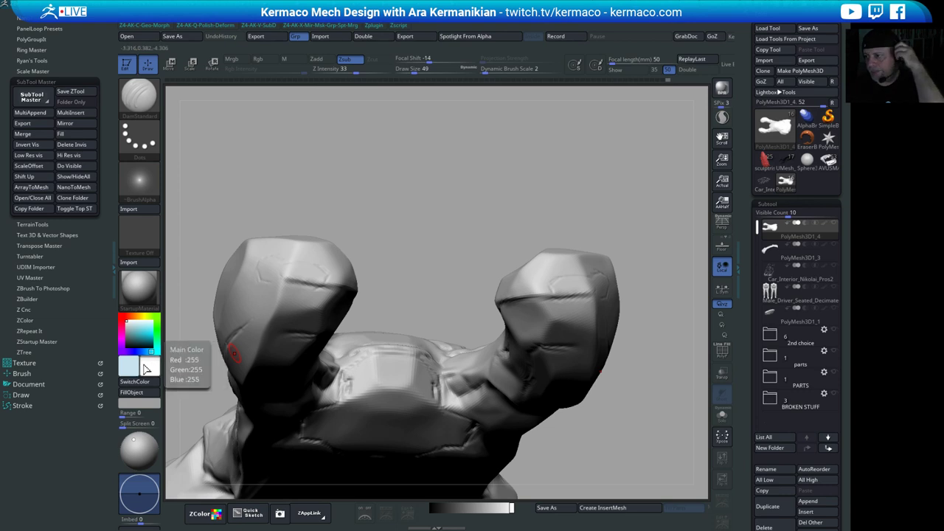
mouse_move(434, 164)
left_mouse_down()
mouse_move(417, 405)
mouse_move(276, 353)
left_mouse_up()
key("shift")
left_click_drag(364, 397, 368, 320)
mouse_move(410, 373)
left_mouse_down()
mouse_move(470, 445)
mouse_move(503, 441)
left_mouse_up()
left_click_drag(562, 390, 595, 394)
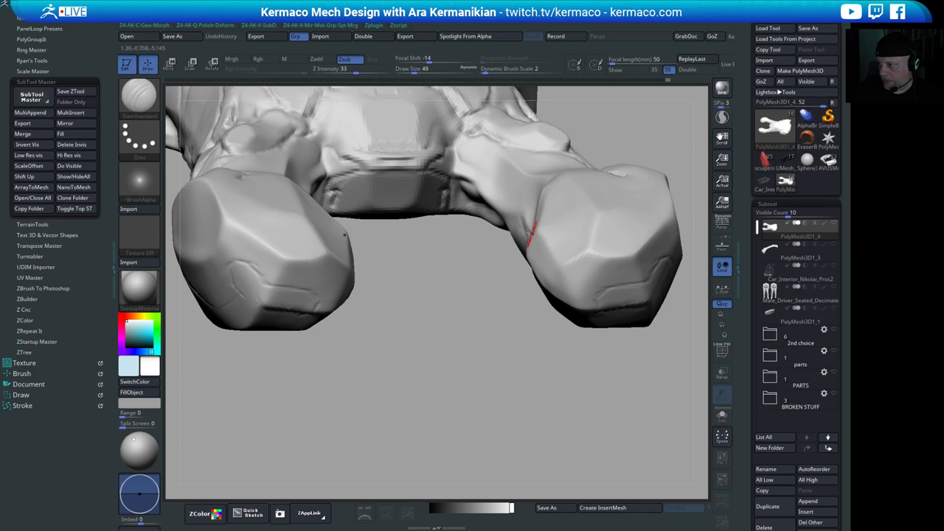
left_click_drag(668, 386, 646, 322)
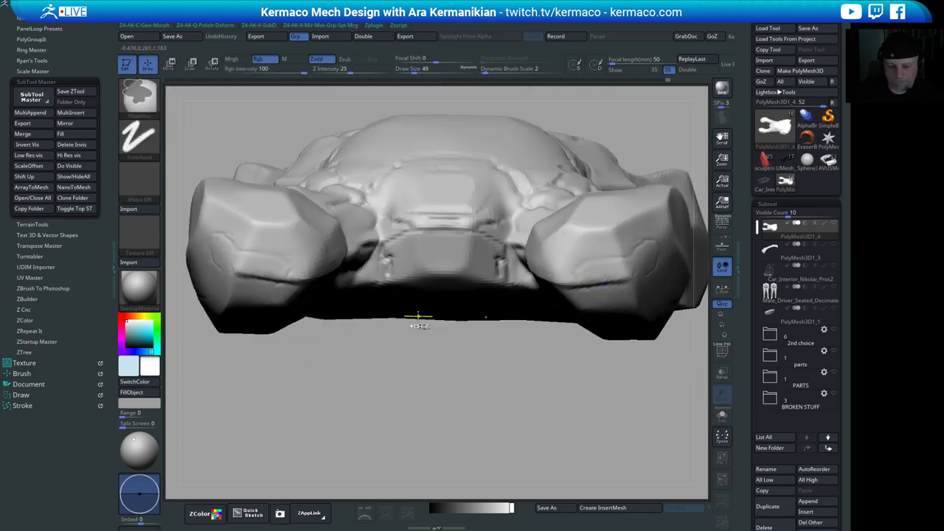
- Switch to the hPolish brush and flatten the facets around the prong tip's front crease, smoothing the surface
key("ctrl+space")
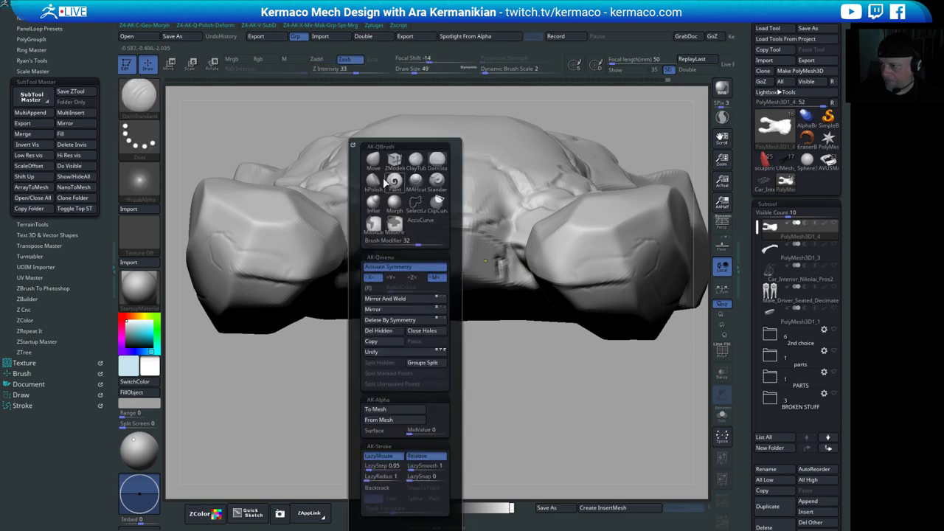
left_click(376, 183)
left_click_drag(514, 425, 501, 351)
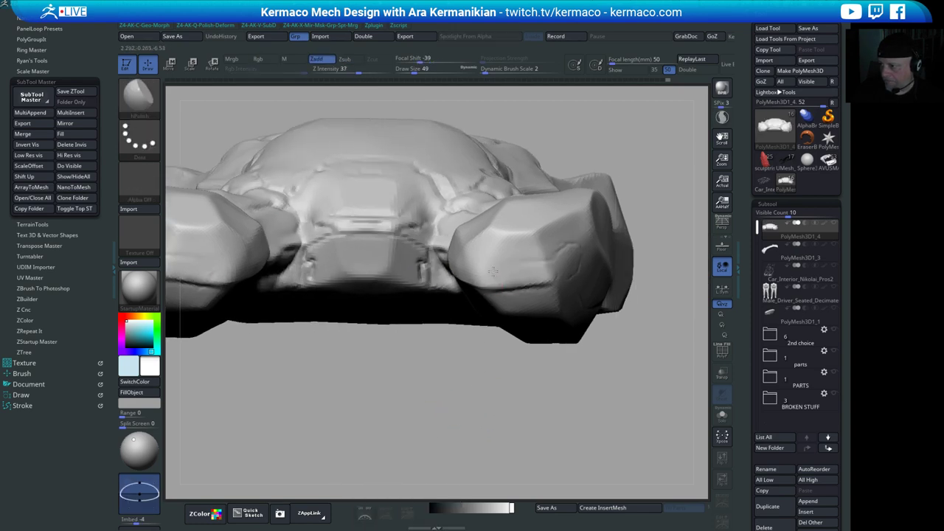
left_click_drag(555, 395, 476, 391)
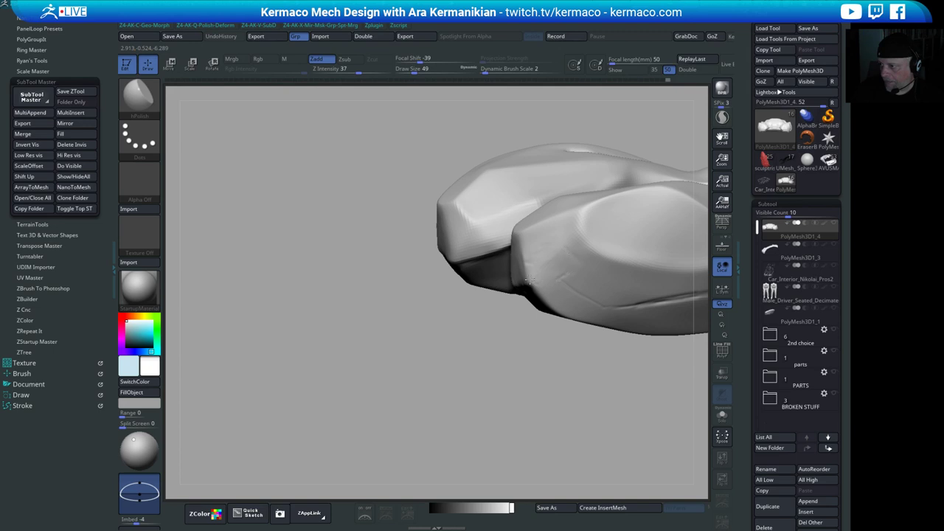
left_click_drag(432, 405, 508, 258)
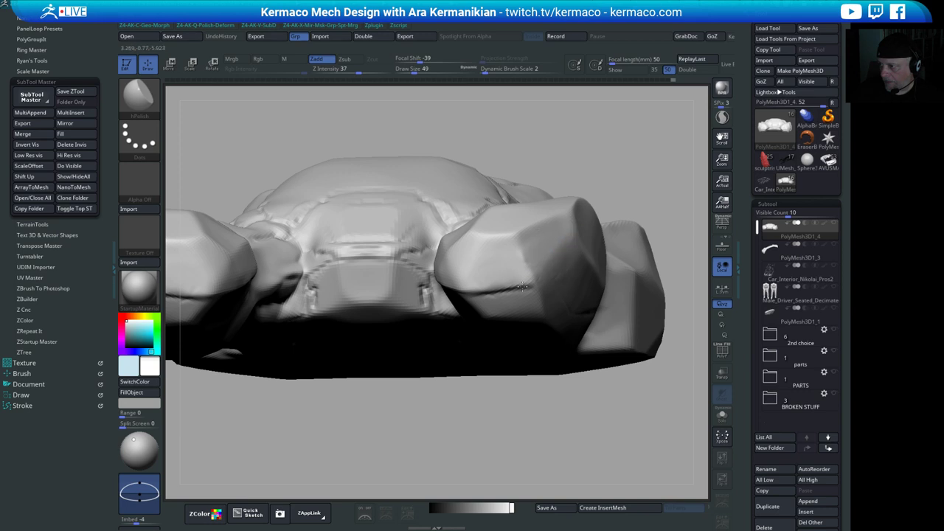
mouse_move(514, 421)
left_mouse_down("alt")
mouse_move(463, 381)
mouse_move(495, 383)
mouse_move(512, 402)
mouse_move(453, 466)
left_mouse_up("alt")
left_click_drag(498, 296, 489, 313, "shift")
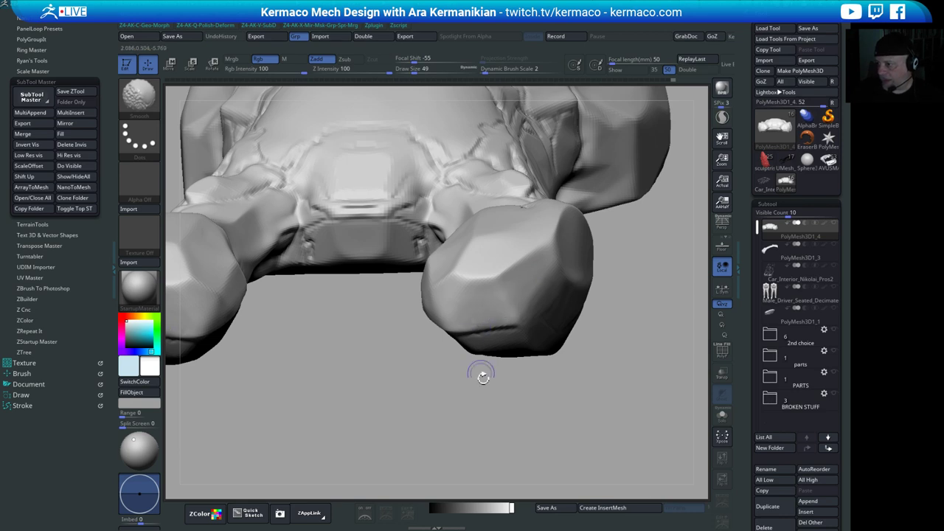
- Set the draw size to 97 and polish and smooth the end facet of the prong tip beside the front crease
left_click_drag(481, 374, 525, 376)
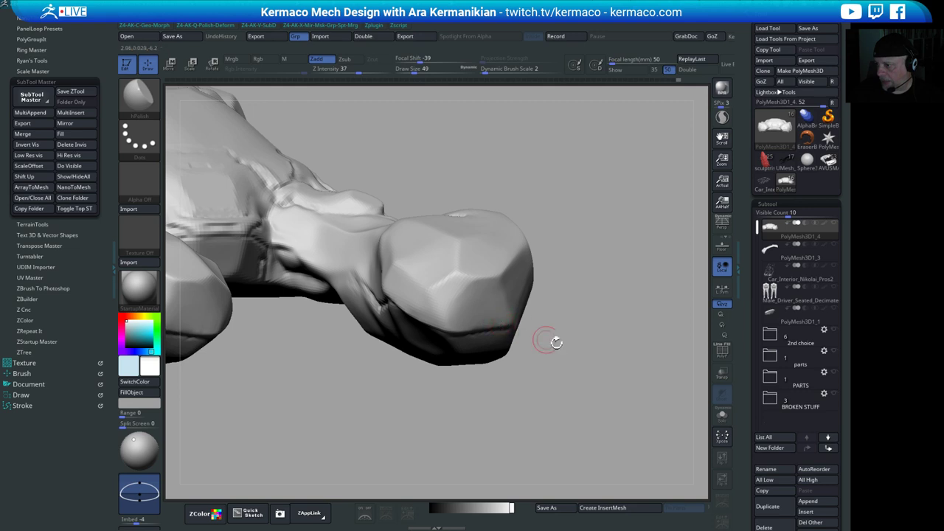
left_click_drag(556, 342, 551, 247)
key("s")
left_click_drag(464, 317, 471, 317)
left_click_drag(633, 299, 488, 308)
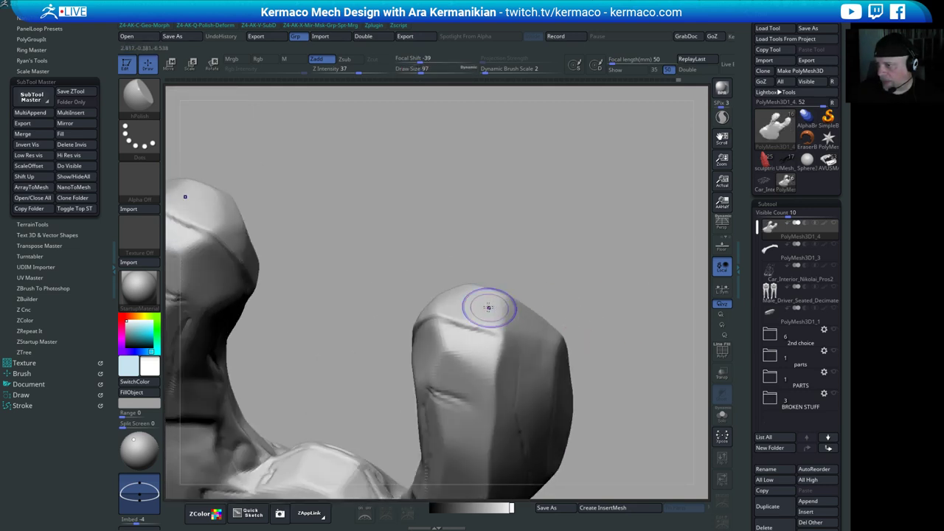
key("shift")
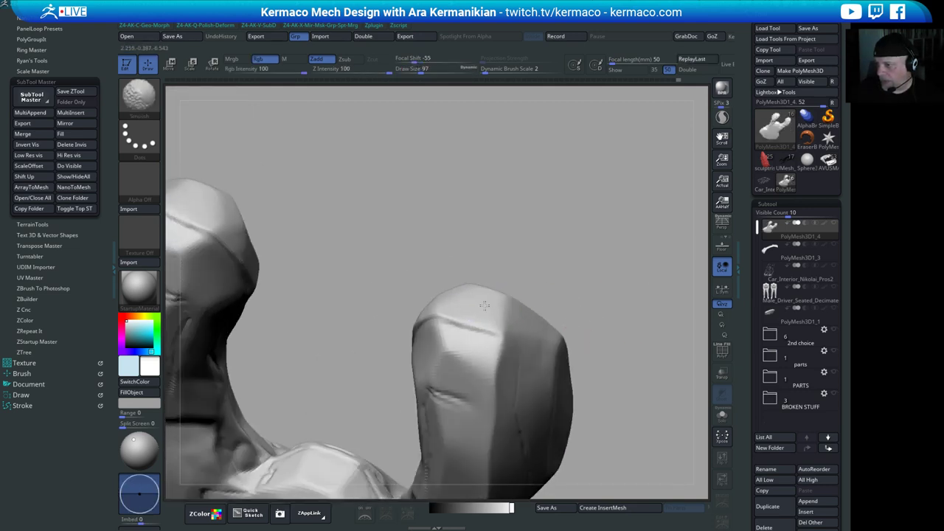
mouse_move(496, 295)
left_mouse_down("shift")
mouse_move(457, 332)
mouse_move(441, 317)
left_mouse_up("shift")
- Polish the prong tip's outer front facets and the ridge above the crease on its inner side
left_click_drag(609, 237, 517, 317)
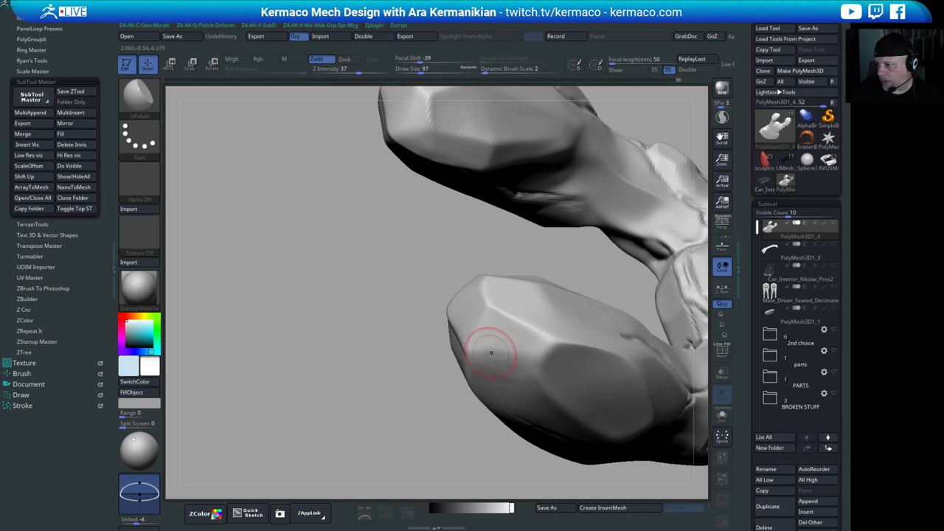
mouse_move(364, 432)
left_mouse_down("alt")
mouse_move(259, 409)
mouse_move(476, 361)
left_mouse_up("alt")
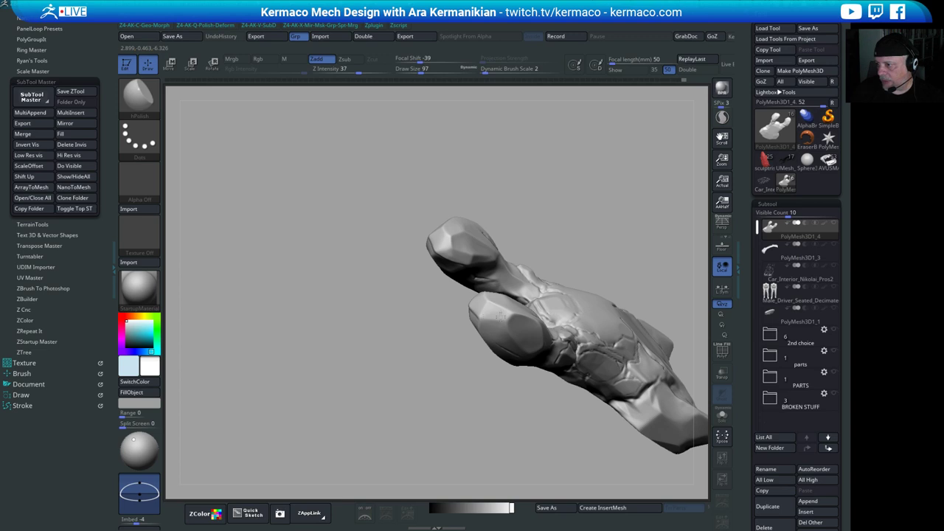
mouse_move(373, 382)
left_mouse_down()
mouse_move(441, 413)
mouse_move(538, 318)
mouse_move(447, 276)
mouse_move(536, 296)
mouse_move(434, 310)
left_mouse_up()
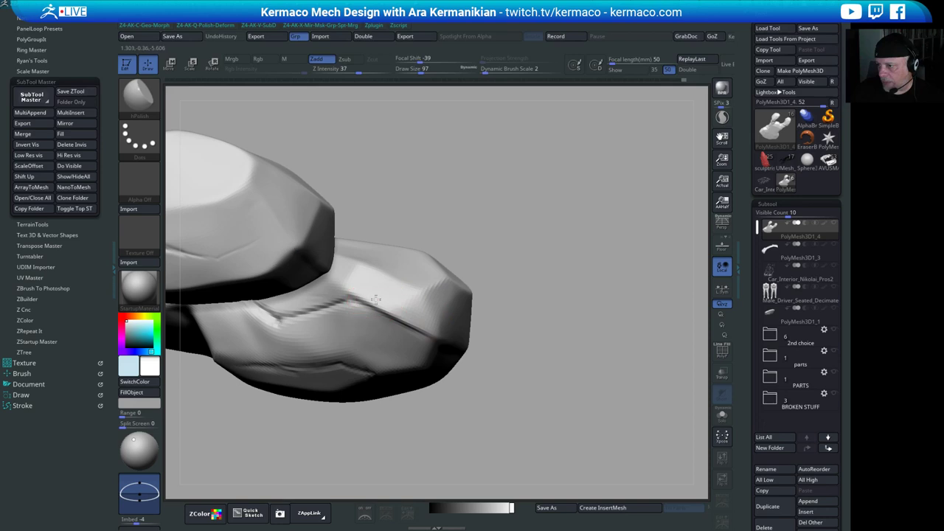
left_click_drag(350, 292, 426, 322)
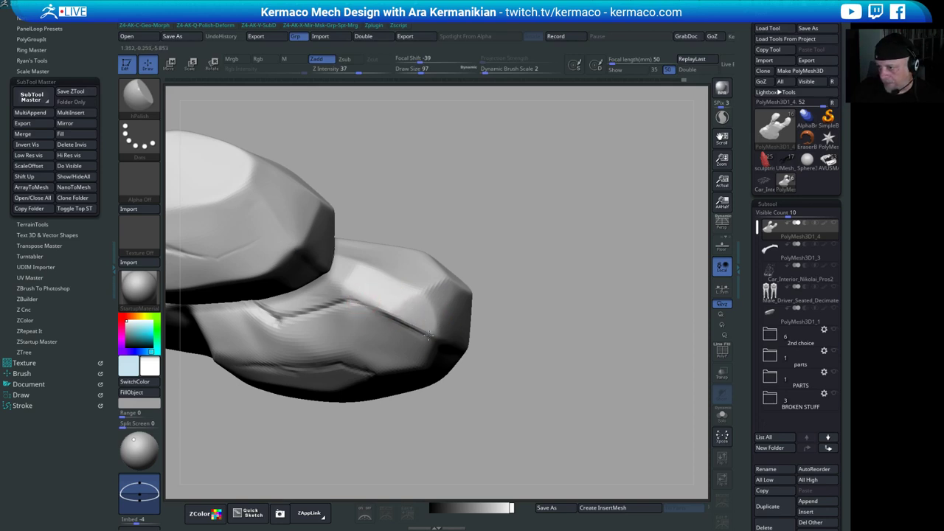
mouse_move(480, 363)
left_mouse_down()
mouse_move(488, 324)
mouse_move(479, 335)
left_mouse_up()
- Flatten the planes along the lower front edge of the prong tip with further hPolish strokes
mouse_move(457, 444)
left_mouse_down()
mouse_move(471, 447)
mouse_move(384, 428)
left_mouse_up()
mouse_move(385, 428)
left_mouse_down()
mouse_move(462, 411)
mouse_move(436, 401)
mouse_move(497, 351)
mouse_move(547, 362)
mouse_move(460, 378)
left_mouse_up()
left_click_drag(461, 379, 455, 357, "alt")
left_click_drag(385, 300, 399, 313)
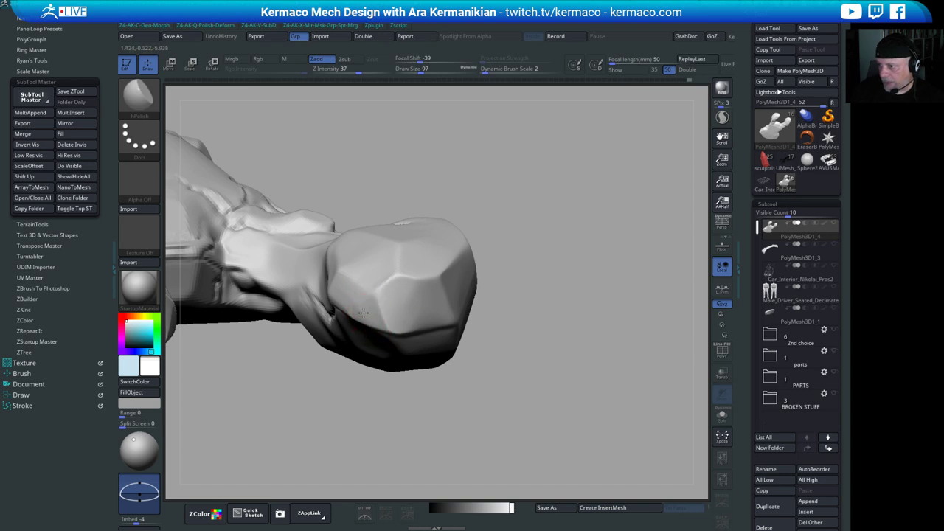
left_click_drag(602, 328, 616, 254)
mouse_move(387, 324)
left_mouse_down()
mouse_move(395, 303)
mouse_move(402, 316)
left_mouse_up()
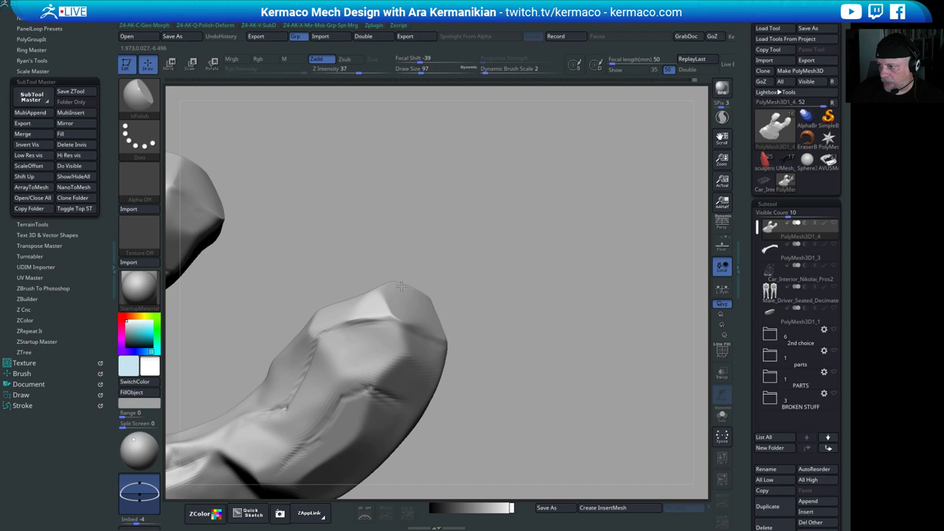
- Polish the front facets of the prong tip below its crease with hPolish
left_click_drag(527, 295, 571, 373)
left_click_drag(572, 374, 512, 443, "alt")
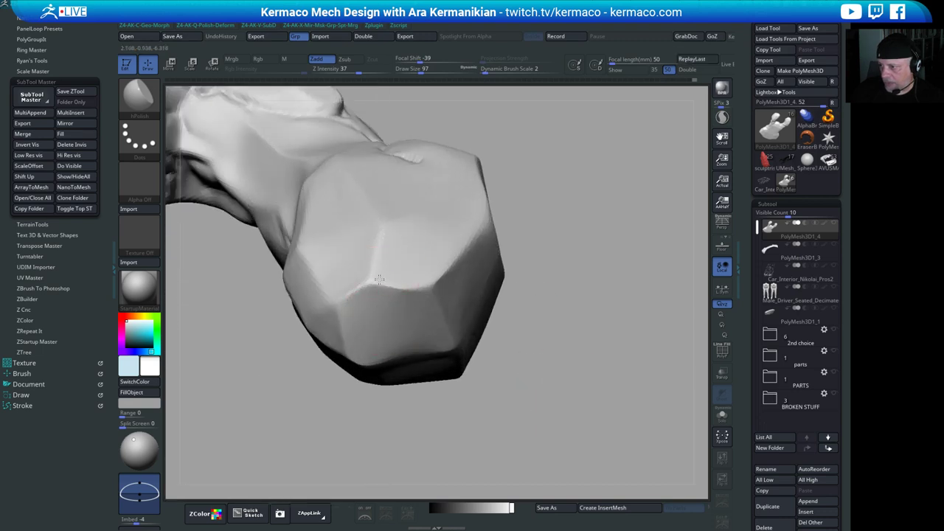
mouse_move(379, 280)
left_mouse_down()
mouse_move(363, 284)
mouse_move(407, 357)
left_mouse_up()
left_click_drag(618, 385, 548, 315)
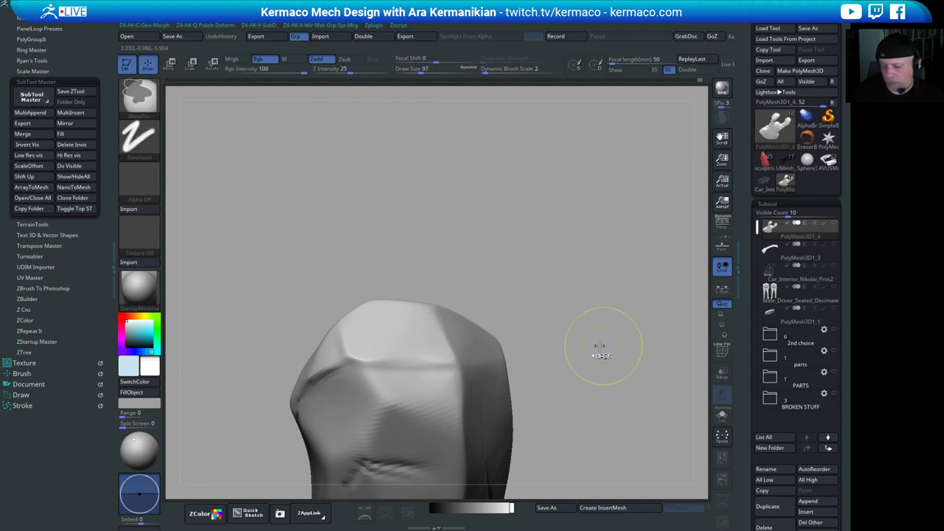
- Switch to the DamStandard brush and carve sharp creases along the ridges bordering the prong tip's front facets
key("ctrl+x")
left_click(614, 164)
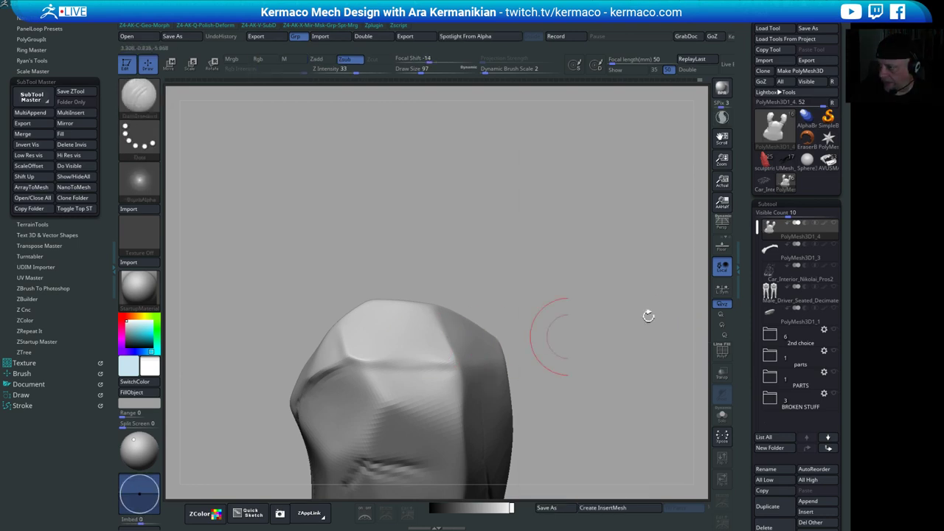
left_click_drag(371, 362, 457, 362)
left_click_drag(668, 310, 564, 343)
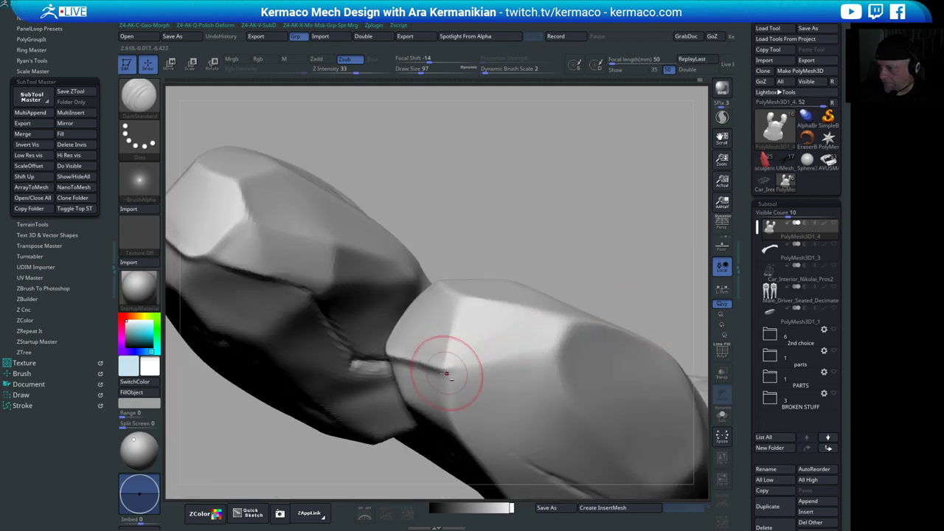
left_click_drag(445, 373, 567, 350)
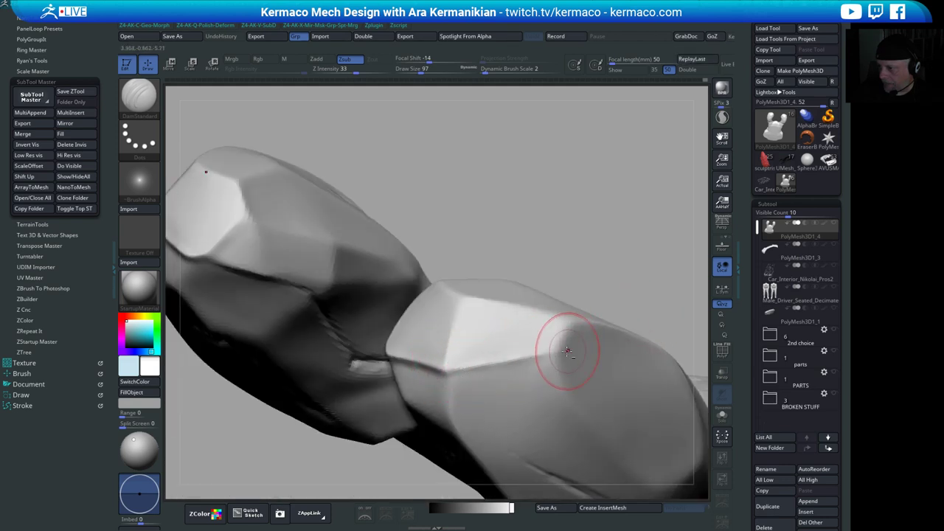
- Examine the shape of both prong tips and the body from the front and from above
left_click_drag(663, 249, 592, 259, "alt")
left_click_drag(588, 295, 585, 222, "alt")
left_click_drag(584, 223, 573, 297, "alt")
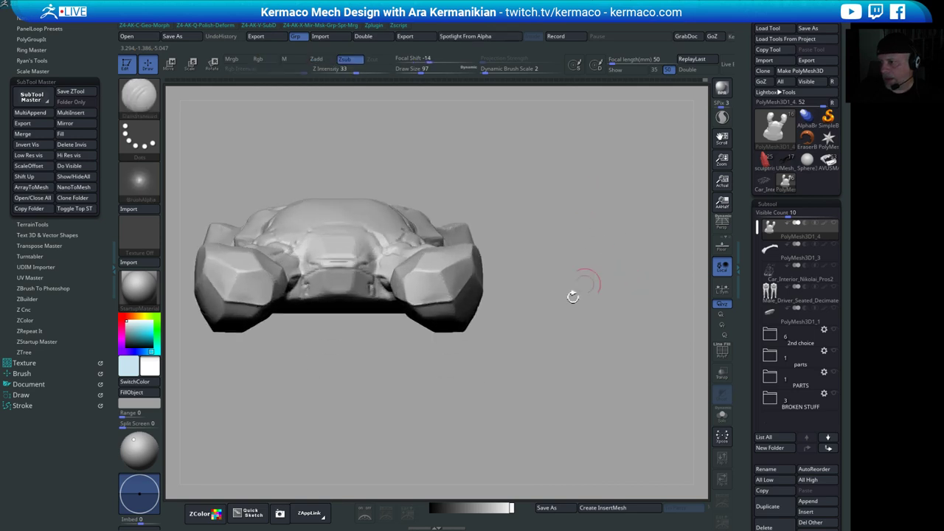
left_click_drag(560, 349, 601, 340, "alt")
left_click_drag(602, 340, 558, 329, "alt")
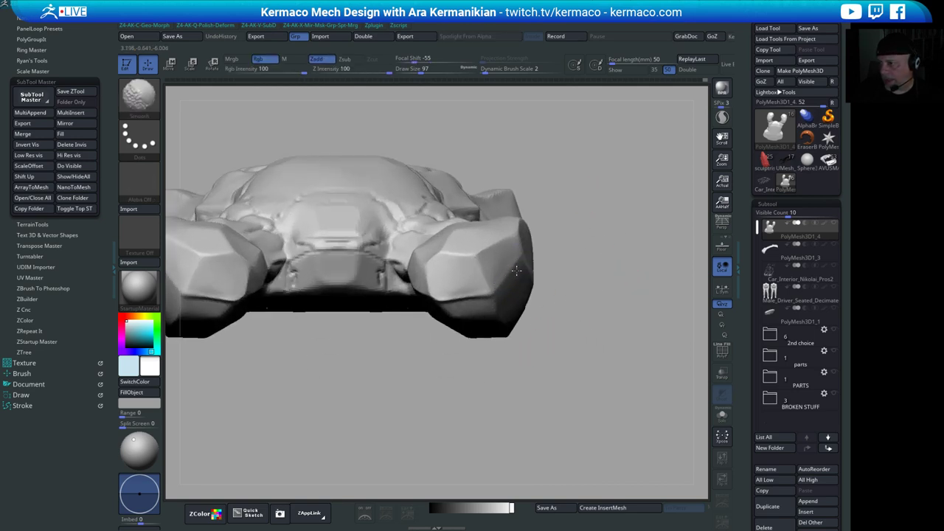
left_click_drag(547, 344, 574, 329, "alt")
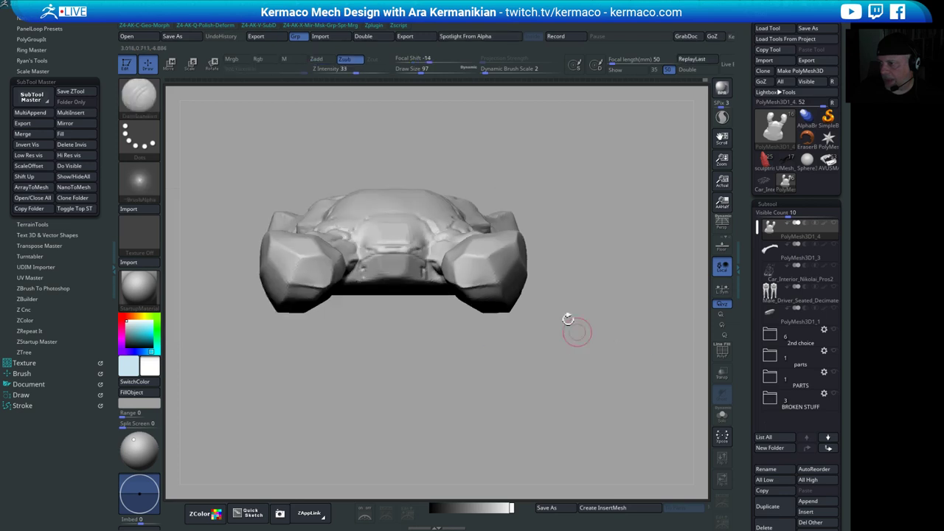
left_click_drag(626, 315, 566, 306)
mouse_move(496, 391)
left_mouse_down()
mouse_move(560, 389)
mouse_move(563, 361)
left_mouse_up()
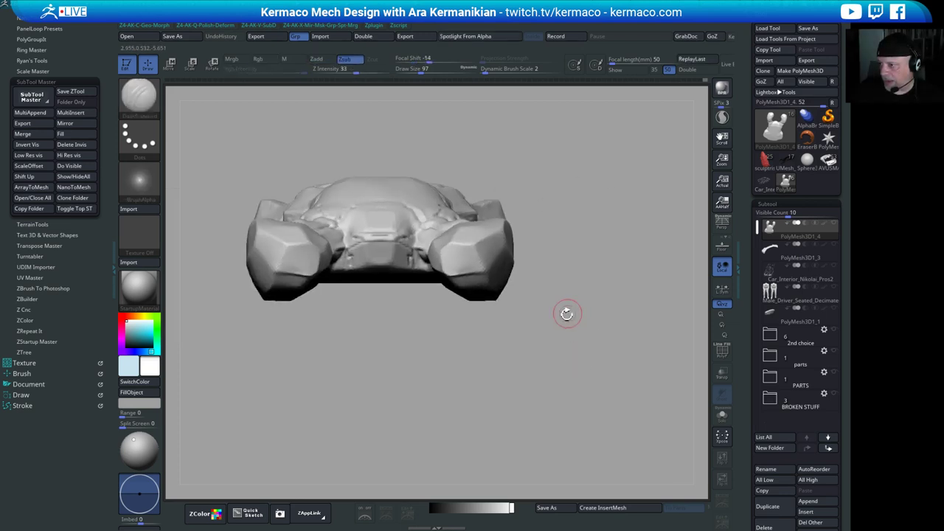
left_click_drag(565, 312, 590, 312, "alt")
left_click_drag(532, 315, 596, 317)
right_click_drag(448, 266, 417, 242)
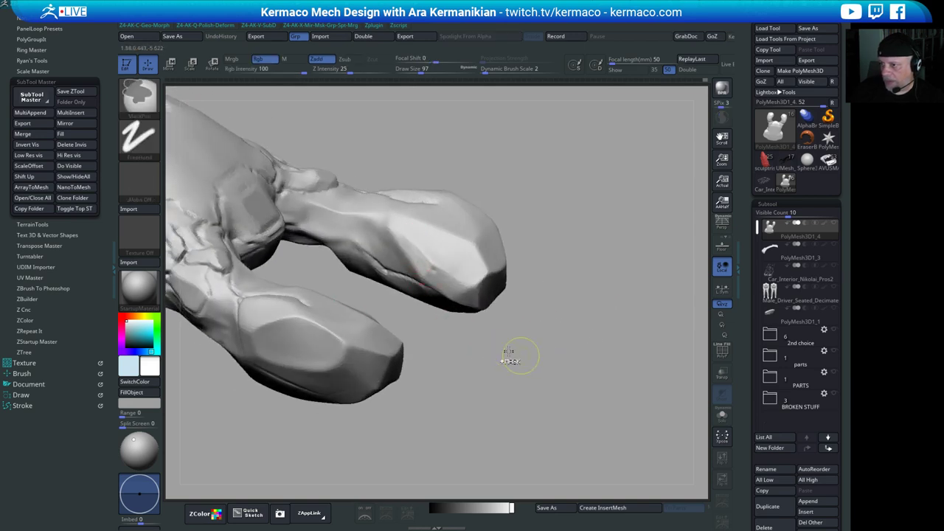
- Switch back to the hPolish brush and flatten the planes on the inner side of the prong behind its tip
key("space")
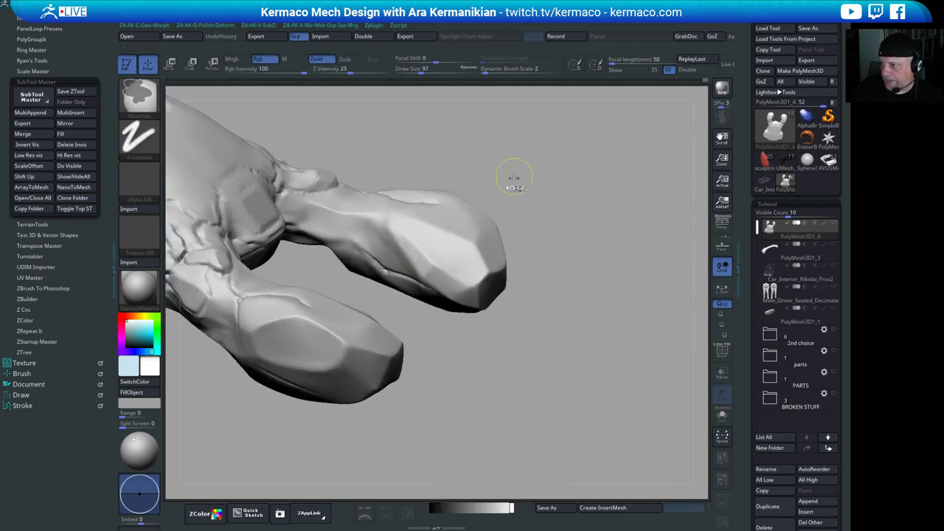
key("ctrl+space")
left_click(486, 185)
mouse_move(597, 300)
left_mouse_down("alt")
mouse_move(573, 272)
mouse_move(585, 288)
mouse_move(615, 260)
mouse_move(606, 203)
left_mouse_up("alt")
left_click_drag(606, 202, 575, 295, "alt")
left_click_drag(351, 333, 345, 298)
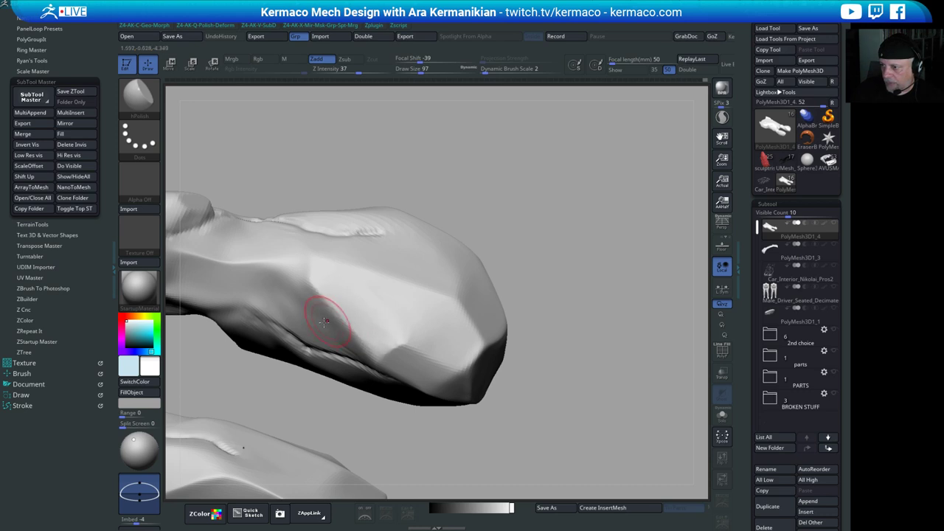
- Polish and smooth the prong tip's inner facets and the crease along its lower front edge
left_click_drag(530, 413, 538, 341, "alt")
right_click_drag(539, 341, 666, 330)
left_click_drag(667, 329, 576, 324)
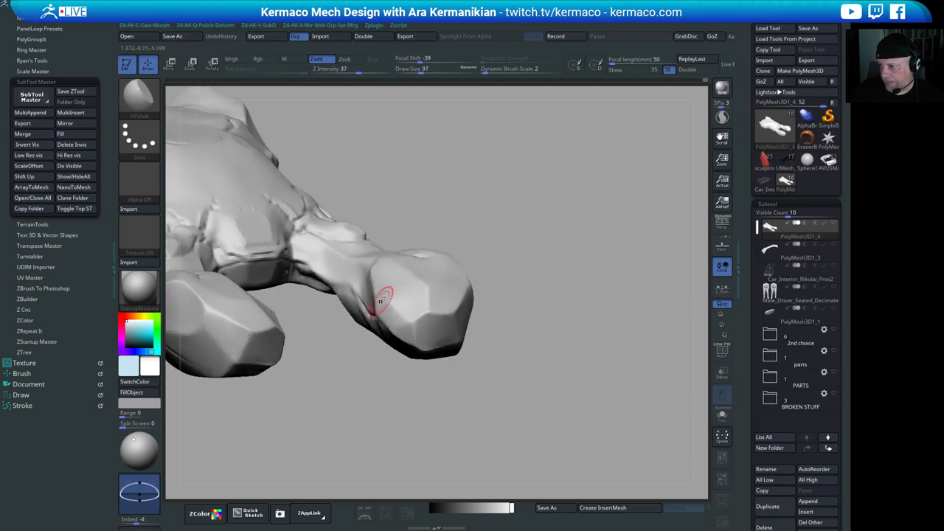
left_click_drag(542, 350, 553, 328)
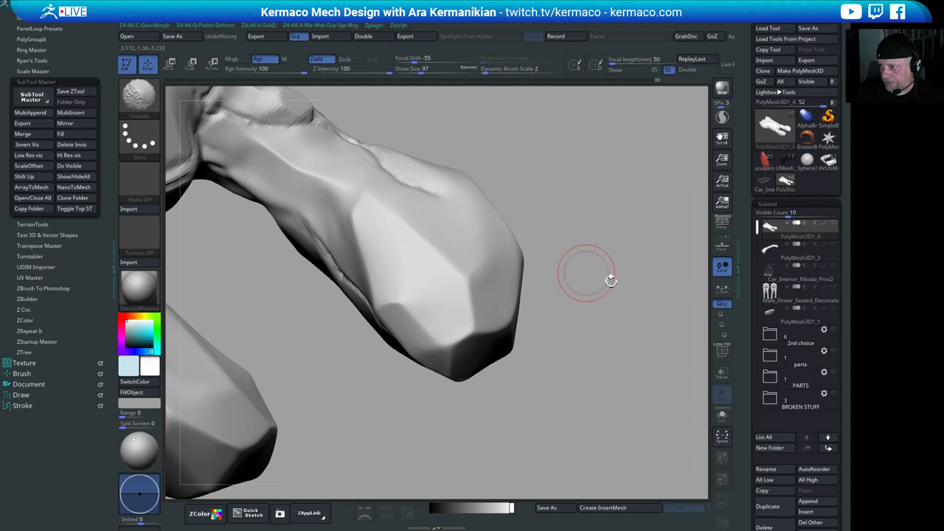
mouse_move(611, 278)
left_mouse_down("alt")
mouse_move(586, 273)
mouse_move(540, 327)
left_mouse_up("alt")
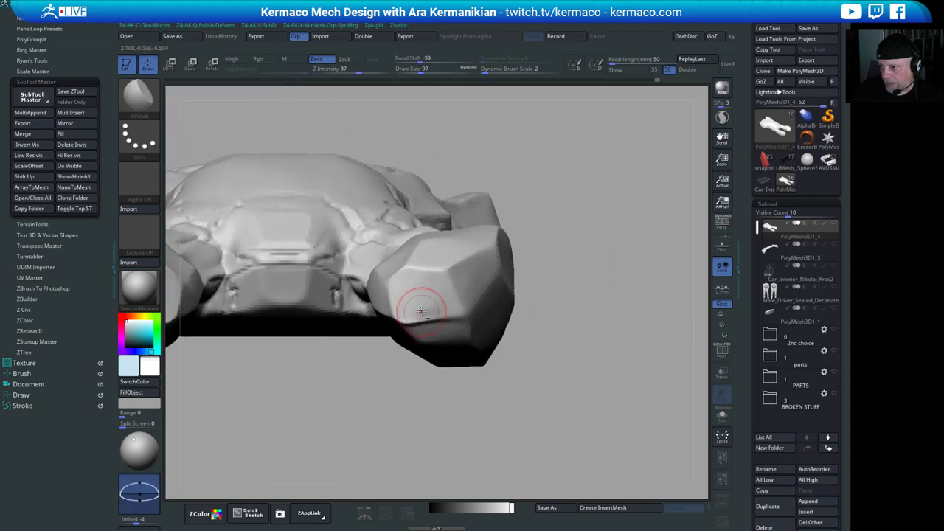
mouse_move(421, 310)
left_mouse_down()
mouse_move(438, 311)
mouse_move(426, 313)
left_mouse_up()
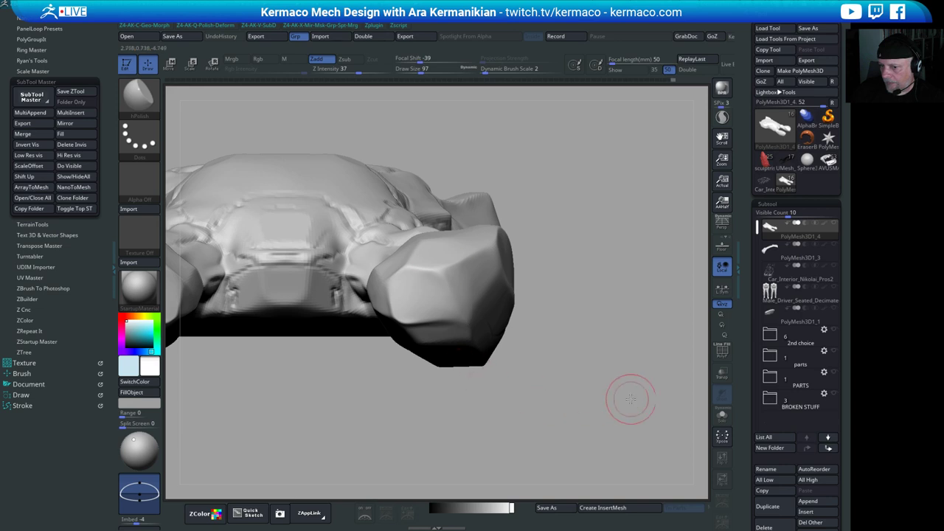
- Flatten the prong tip's end facets from several angles, softening the ridges between the front, lower and outer planes
left_click_drag(627, 393, 555, 339)
left_click_drag(542, 395, 535, 317, "alt")
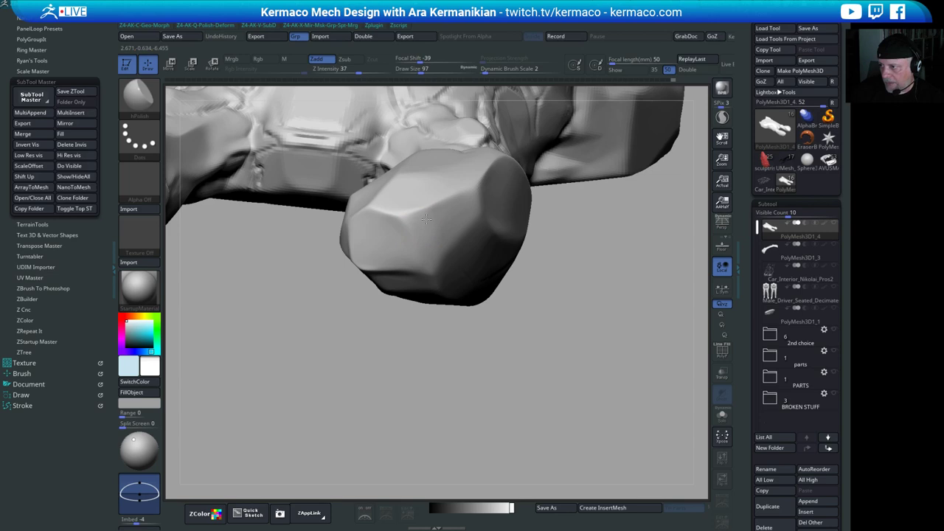
left_click_drag(439, 258, 421, 273)
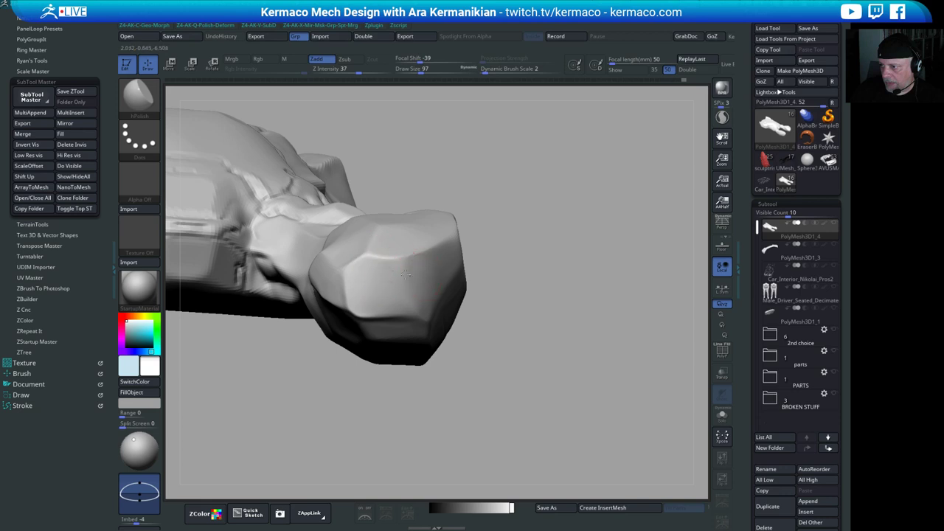
left_click_drag(562, 379, 362, 300)
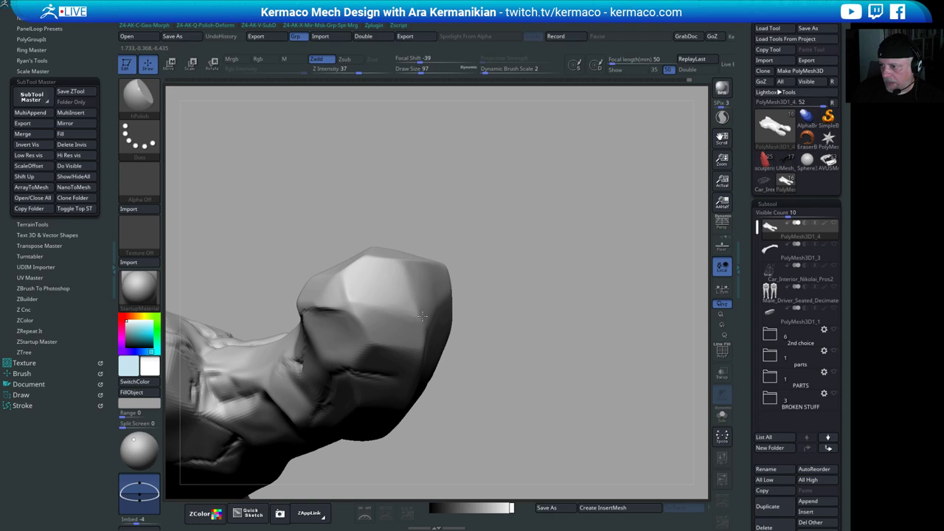
left_click_drag(516, 361, 480, 343)
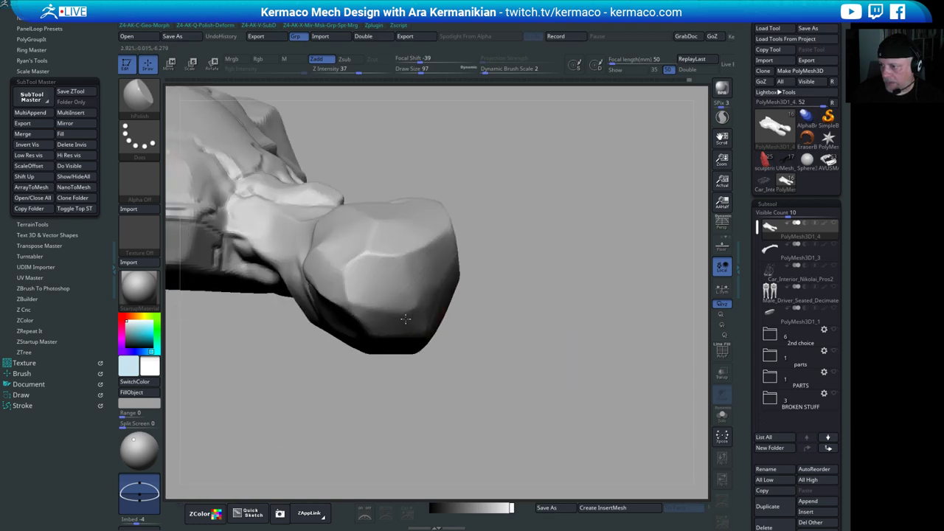
right_click_drag(429, 283, 419, 315)
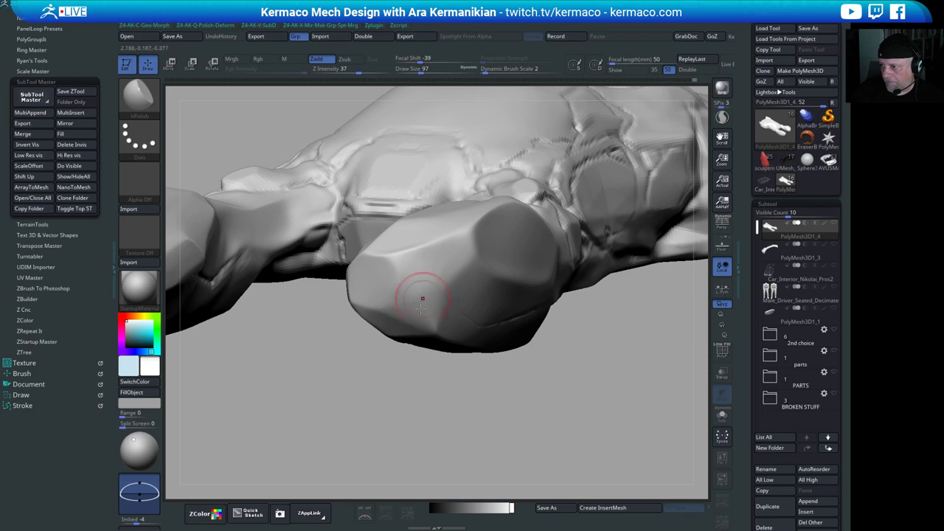
- Polish the facets on the prong's upper surface, from the tip back toward the neck
key("f")
left_click_drag(501, 418, 494, 386)
right_click_drag(494, 387, 576, 339)
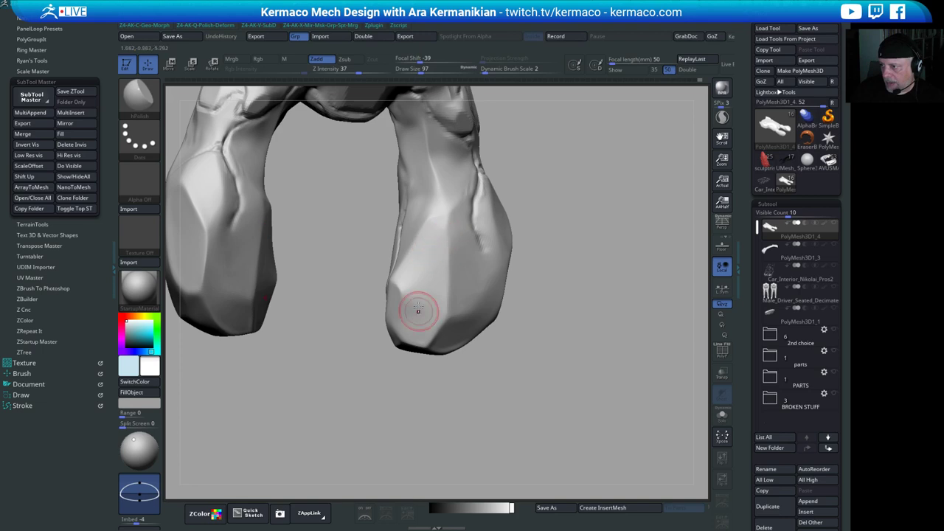
right_click_drag(417, 283, 390, 273)
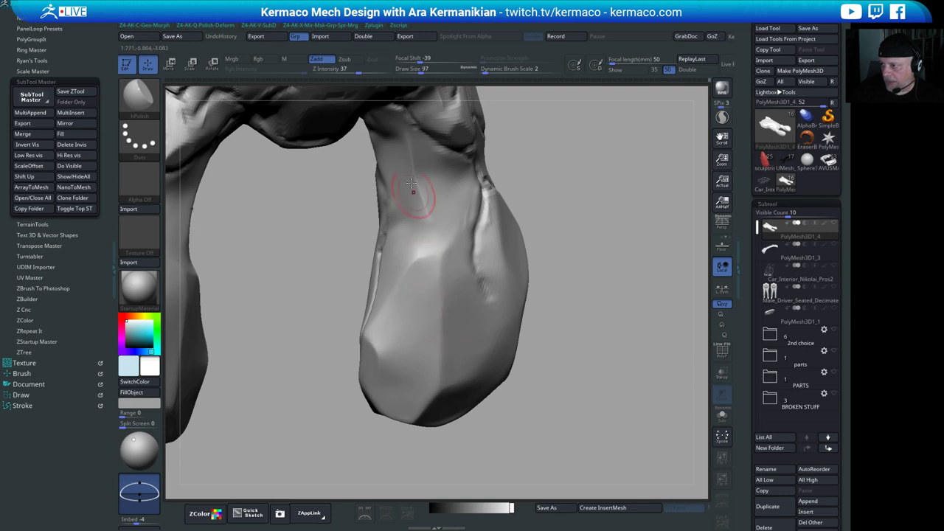
- Polish the prong's neck and smooth the planes along its underside
left_click_drag(555, 261, 632, 148, "alt")
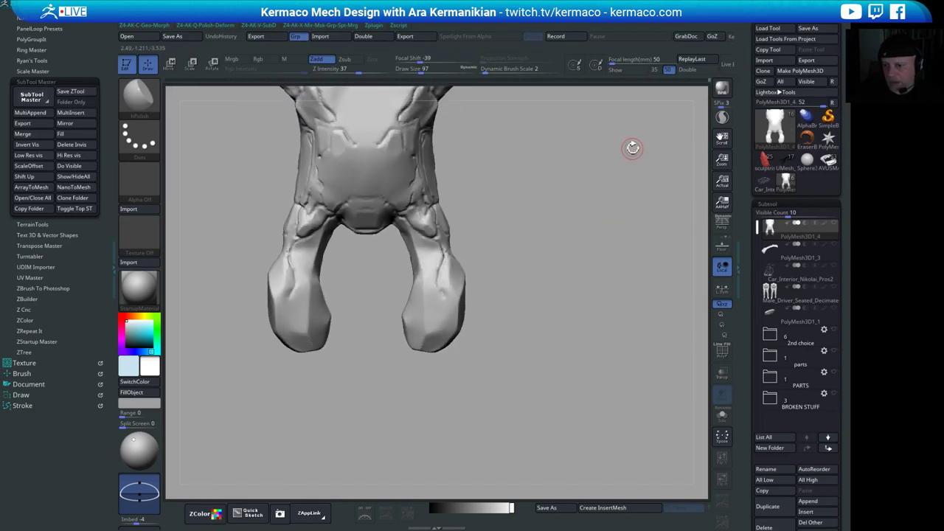
left_click_drag(567, 320, 587, 304)
left_click_drag(587, 304, 608, 319, "alt")
left_click_drag(620, 273, 605, 299)
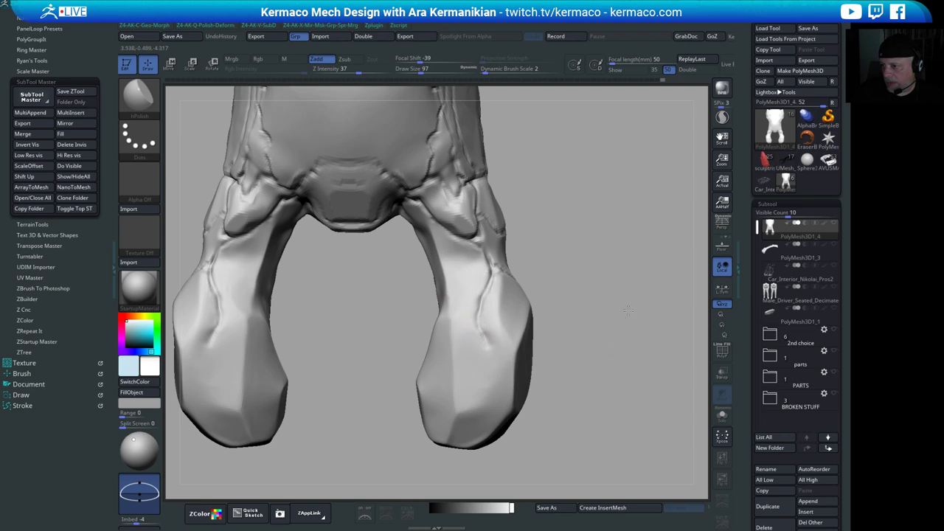
left_click_drag(590, 316, 618, 292)
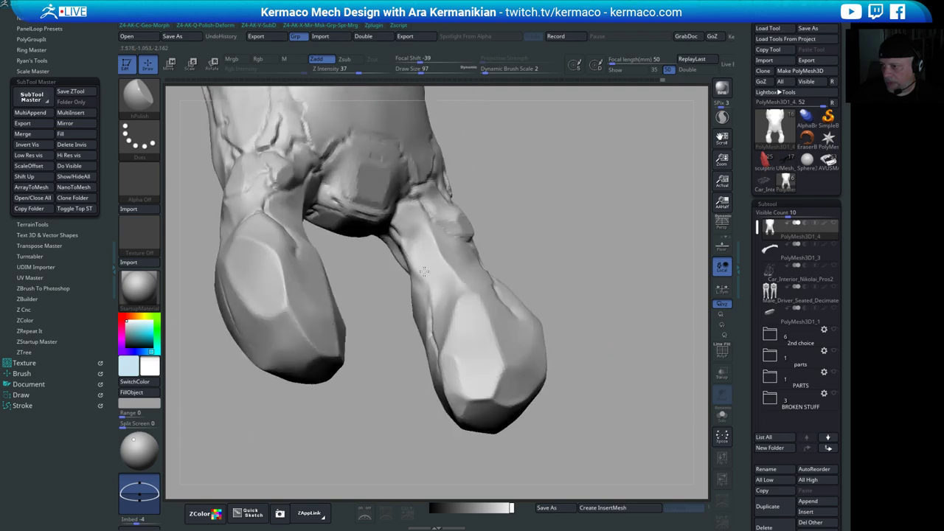
right_click_drag(394, 268, 413, 248)
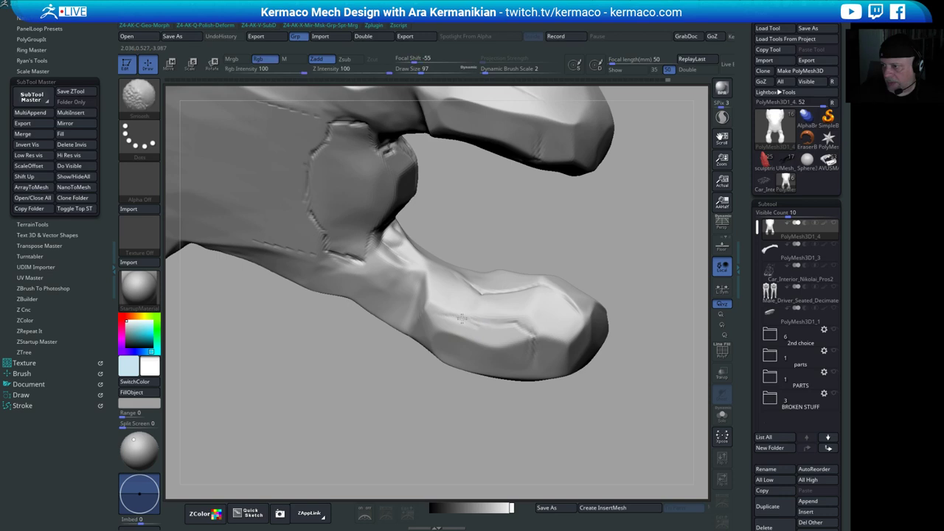
left_click(747, 280)
left_click_drag(666, 302, 701, 302)
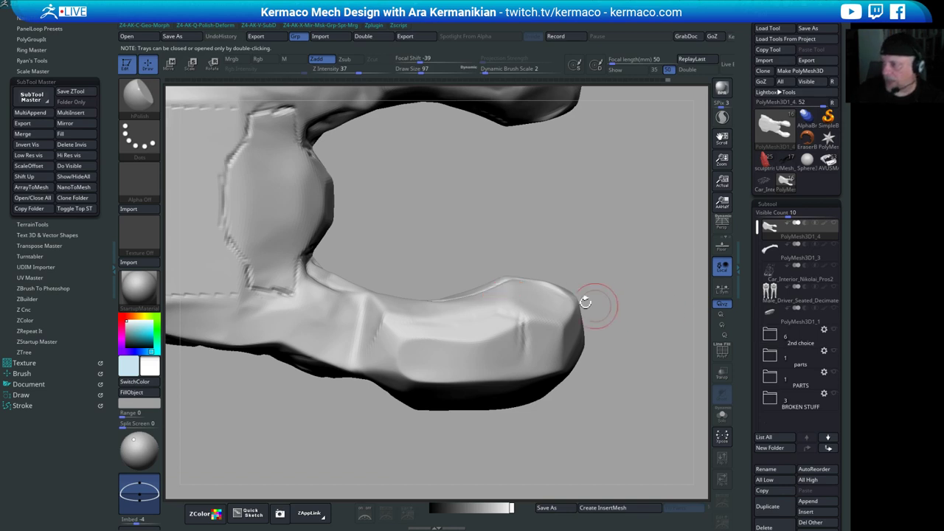
left_click_drag(613, 325, 630, 317)
- Switch to the DamStandard brush and carve a lengthwise crease along the underside of the prong with repeated strokes
key("ctrl+q")
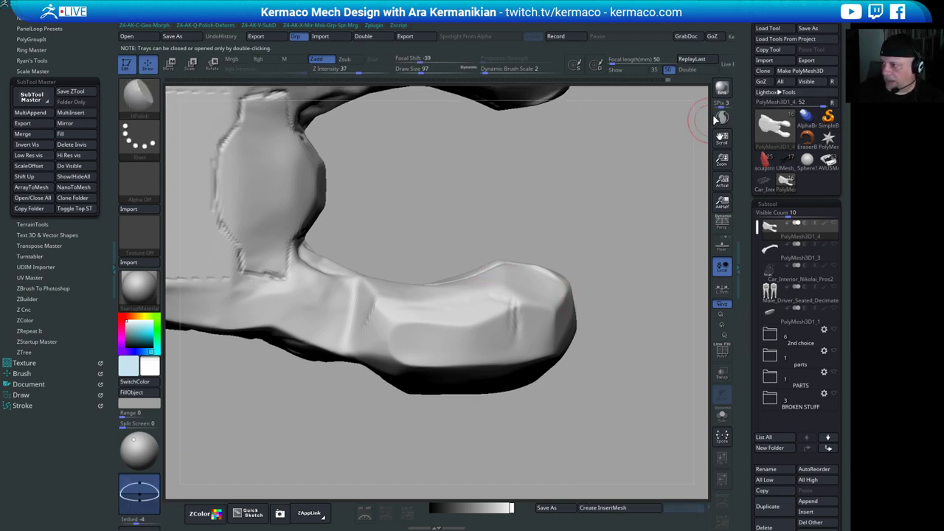
key("ctrl+q")
left_click(683, 160)
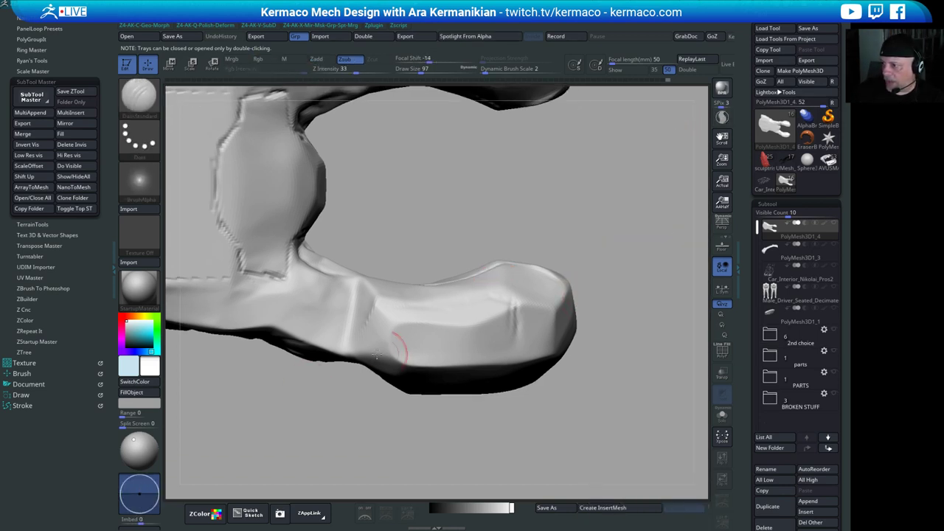
left_click_drag(376, 301, 442, 299)
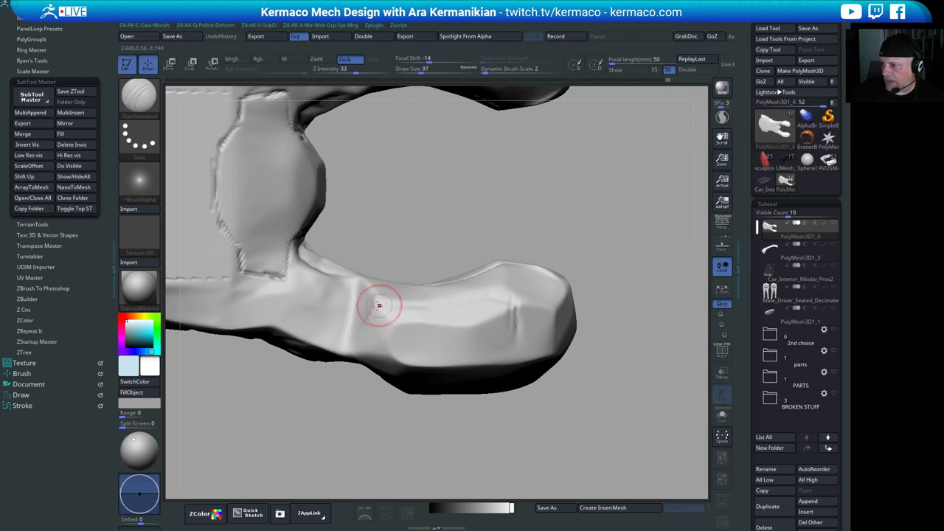
left_click_drag(379, 306, 457, 303)
mouse_move(398, 303)
left_mouse_down()
mouse_move(497, 293)
mouse_move(446, 301)
mouse_move(487, 297)
left_mouse_up()
mouse_move(386, 303)
left_mouse_down()
mouse_move(472, 298)
mouse_move(420, 303)
left_mouse_up()
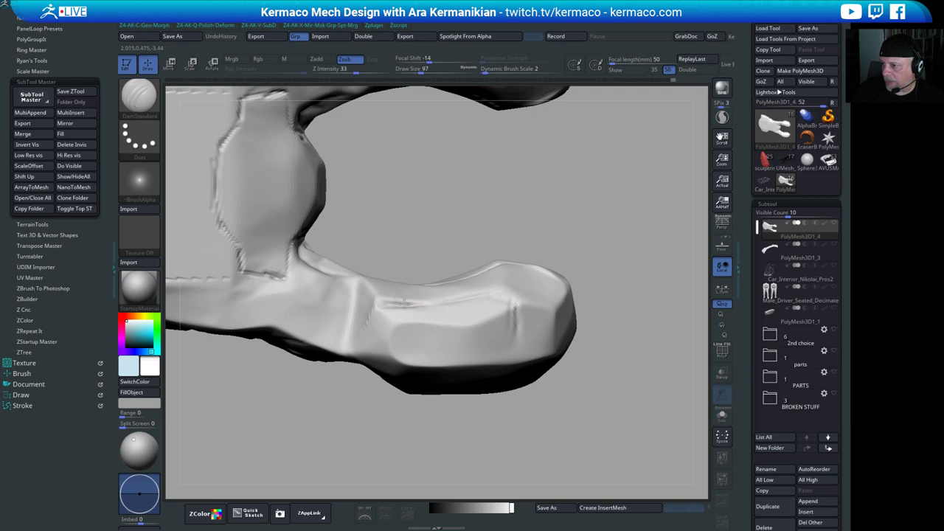
- Extend the underside crease around its corner near the prong tip and back toward the neck ridge
left_click_drag(659, 270, 620, 309)
left_click_drag(480, 306, 492, 308)
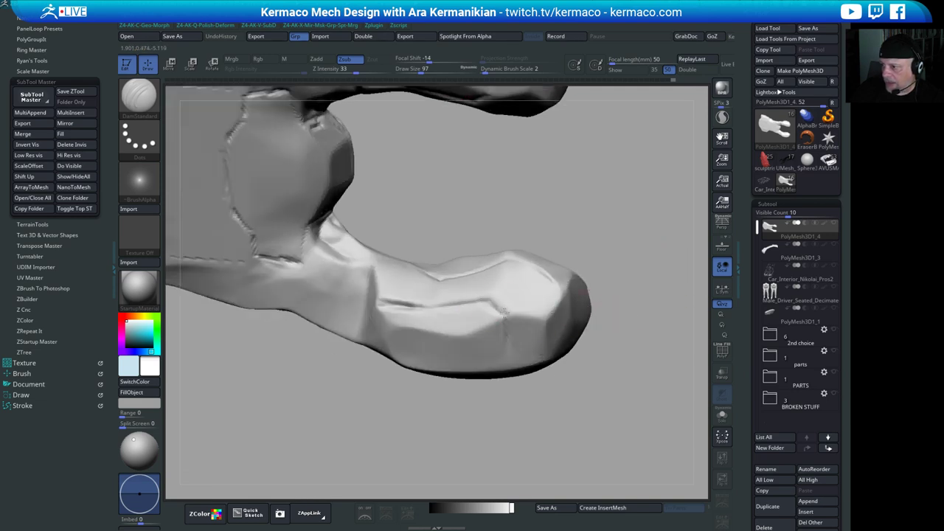
left_click_drag(618, 326, 586, 341)
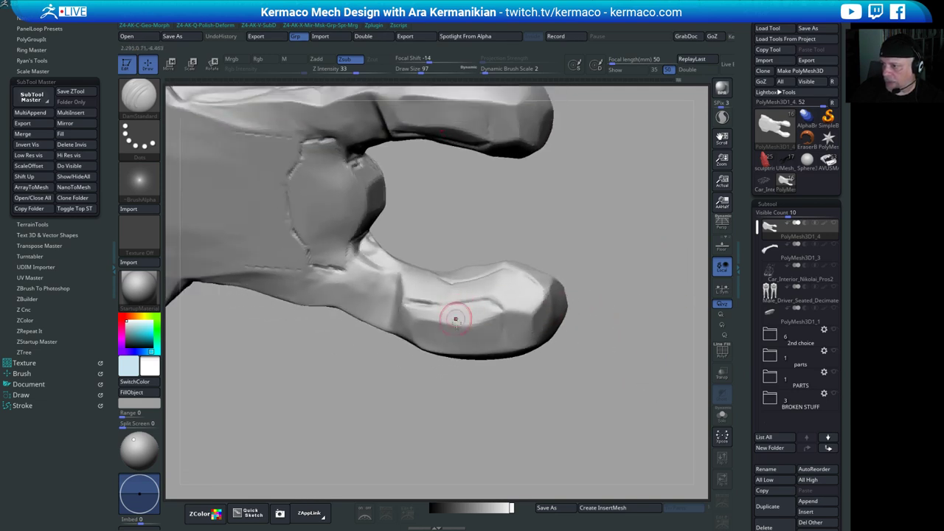
left_click_drag(494, 409, 472, 416)
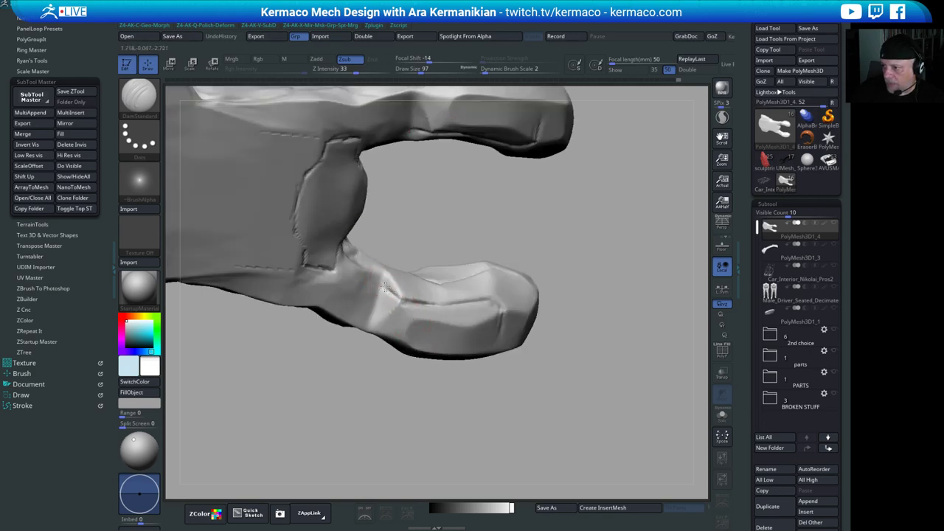
- Smooth the crease along the prong's underside and start a DamStandard crease along its outer side
left_click_drag(391, 291, 442, 306, "shift")
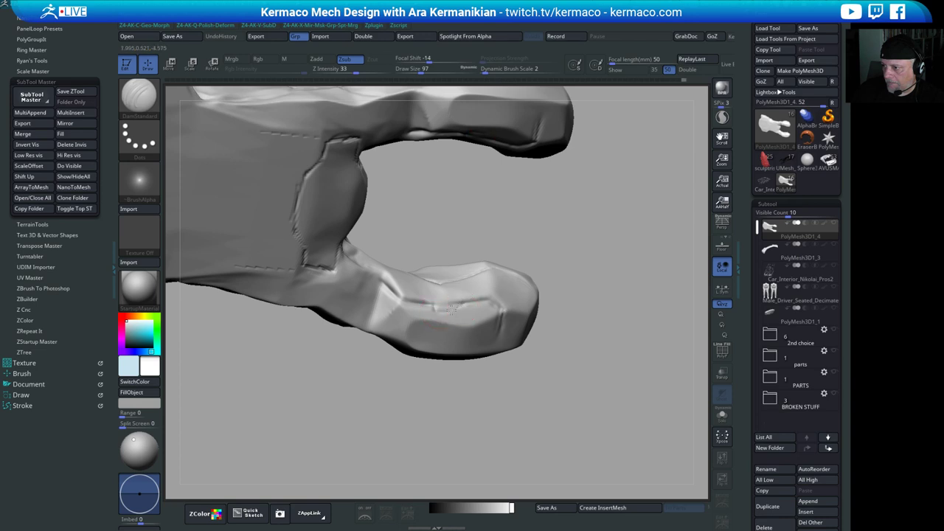
key("f")
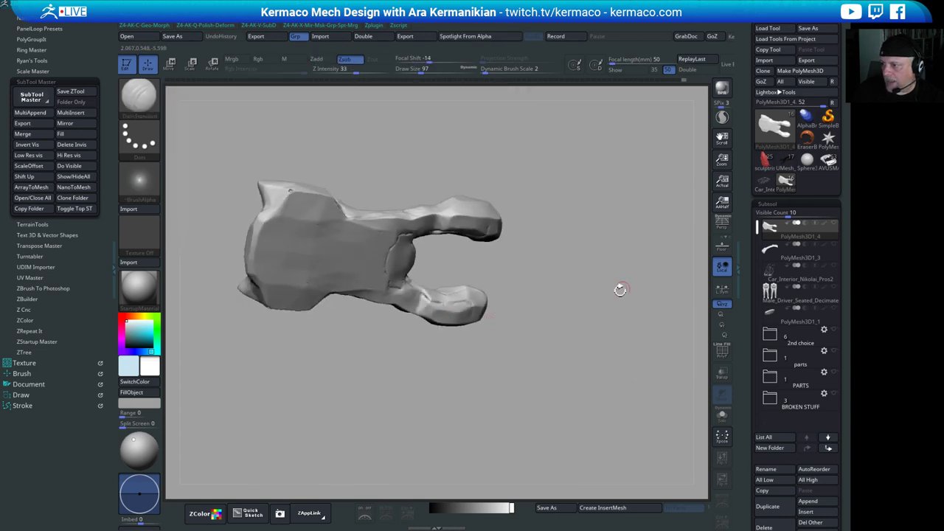
mouse_move(620, 285)
left_mouse_down()
mouse_move(634, 310)
mouse_move(583, 295)
mouse_move(653, 295)
mouse_move(622, 347)
mouse_move(634, 372)
left_mouse_up()
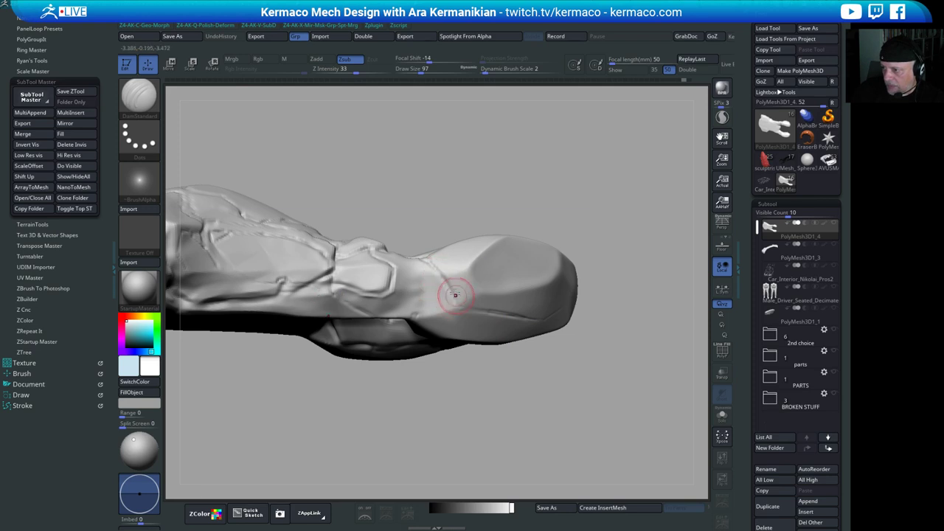
left_click_drag(635, 346, 526, 228)
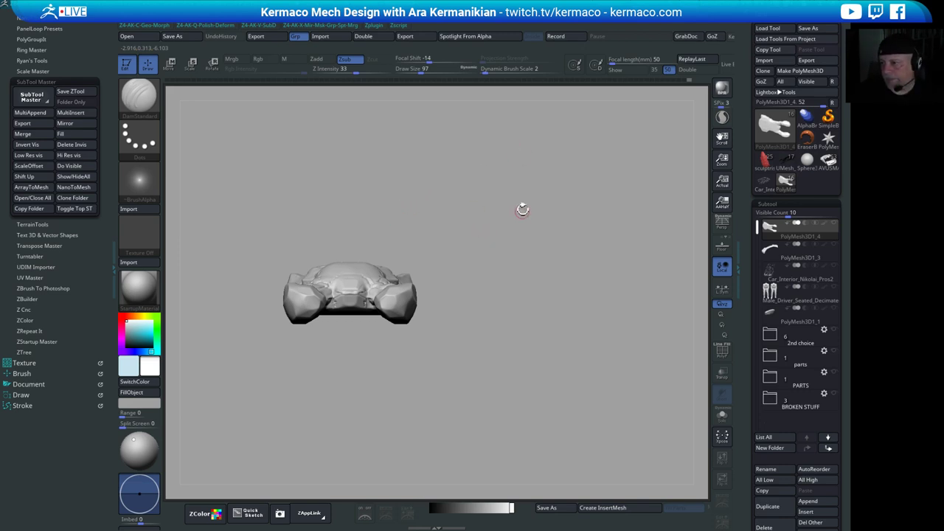
- Deepen the crease along the prong's outer lower side and up to the neck, smoothing its edges
left_click_drag(529, 246, 542, 226, "alt")
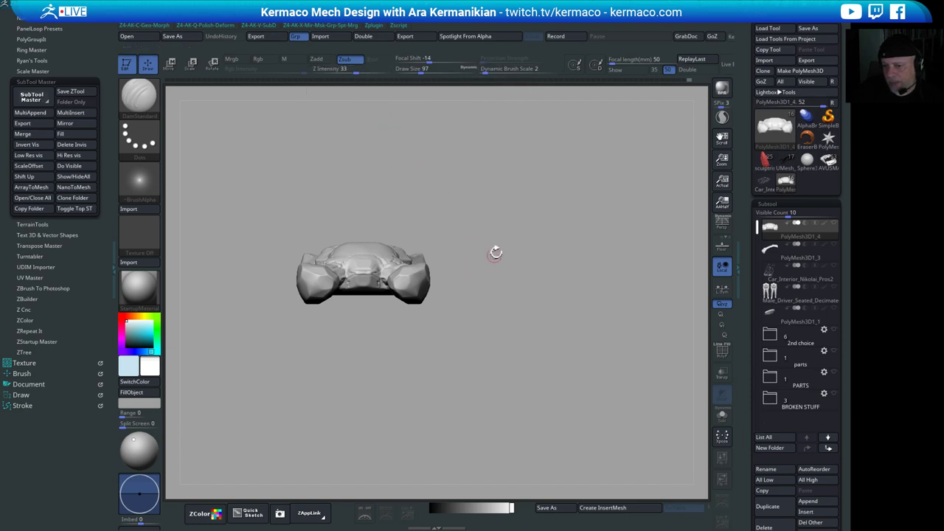
mouse_move(518, 179)
left_mouse_down()
mouse_move(490, 233)
mouse_move(504, 258)
mouse_move(524, 233)
mouse_move(564, 253)
mouse_move(533, 286)
mouse_move(434, 325)
mouse_move(359, 320)
mouse_move(506, 367)
mouse_move(472, 367)
mouse_move(482, 392)
mouse_move(342, 304)
left_mouse_up()
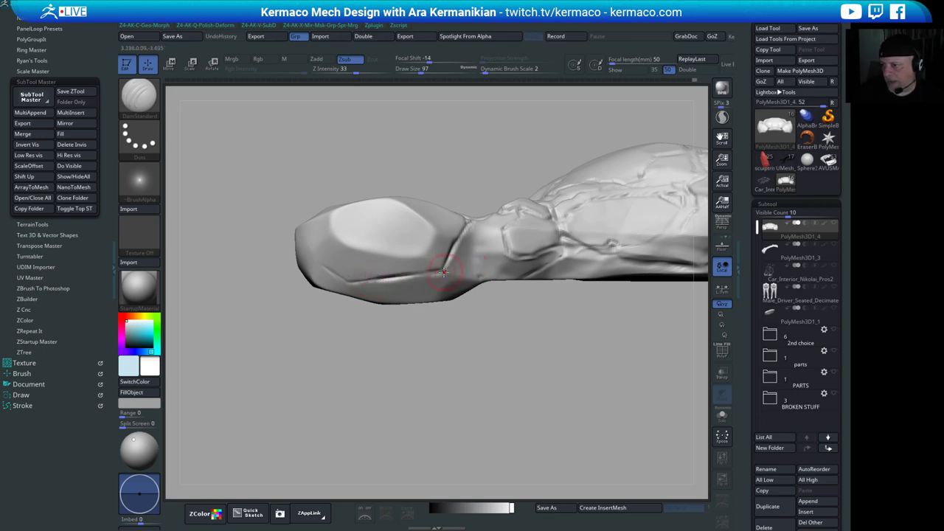
key("shift")
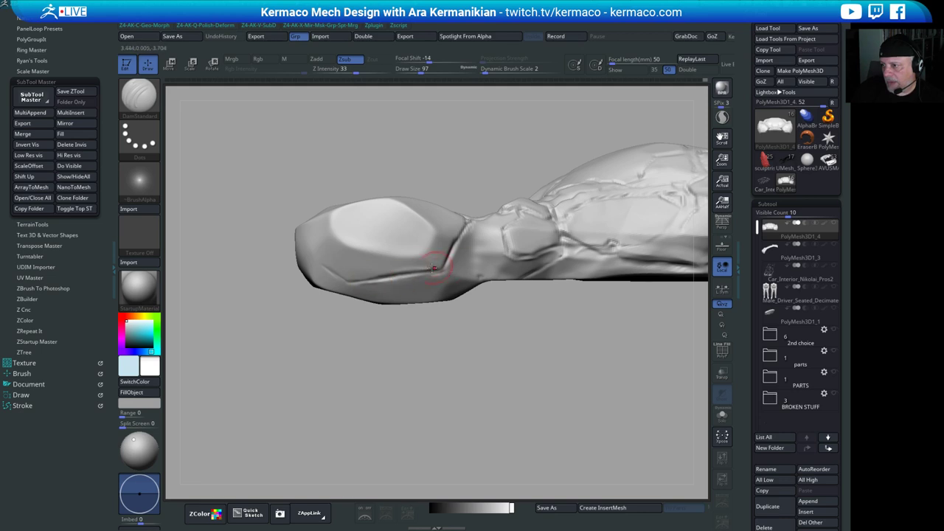
key("shift")
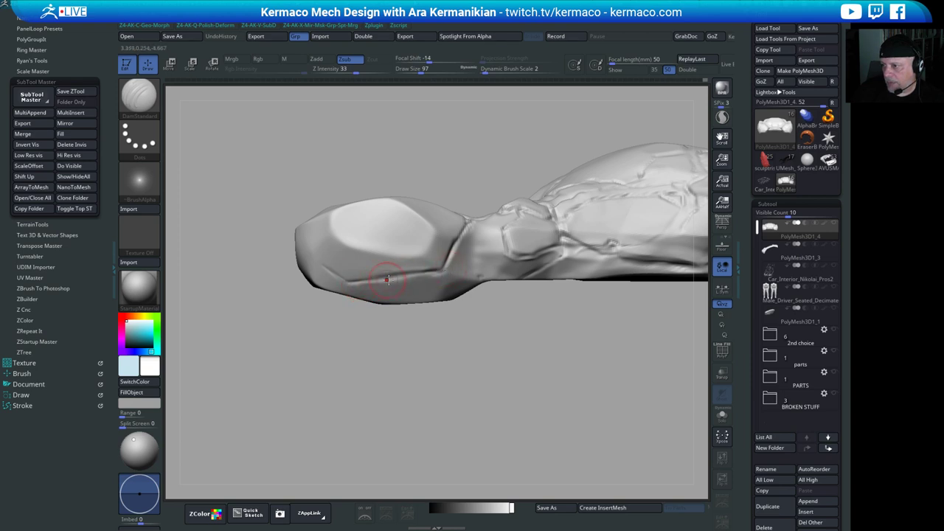
key("shift")
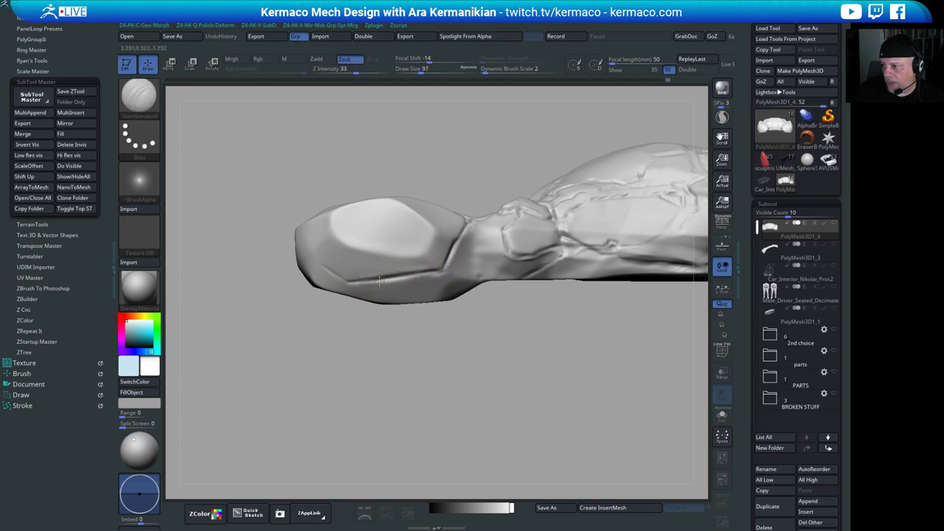
key("shift")
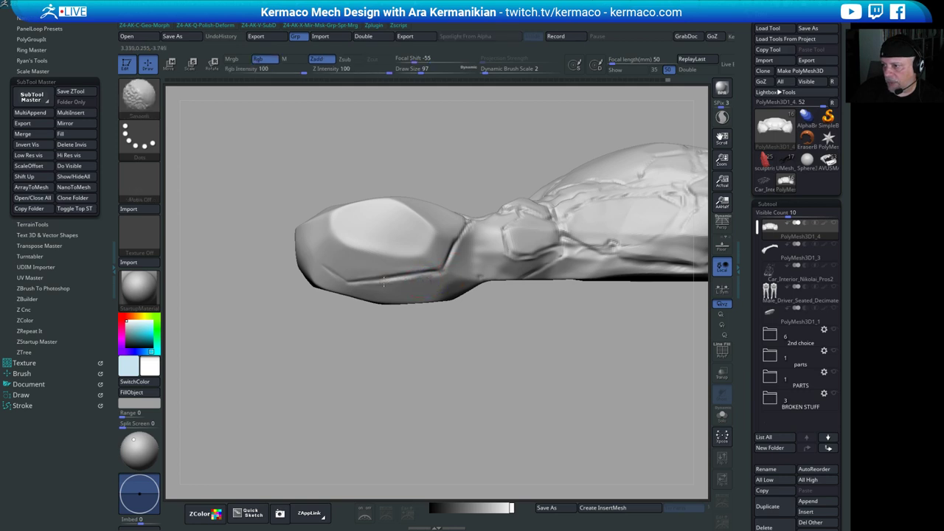
- Undo the last stroke and refine the edges where the facets meet on the prong's front tip, smoothing them between strokes
mouse_move(425, 337)
left_mouse_down()
mouse_move(460, 341)
mouse_move(523, 255)
left_mouse_up()
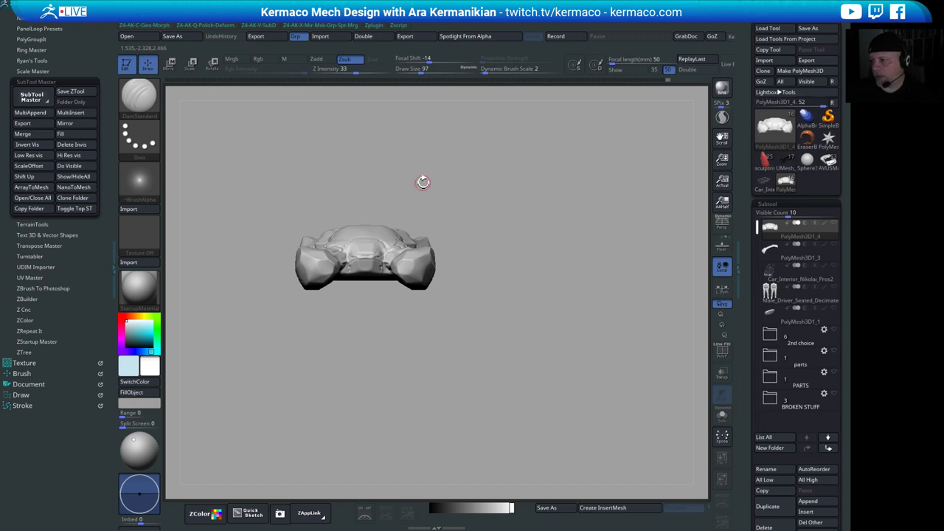
left_click_drag(510, 331, 483, 402, "alt")
left_click_drag(510, 371, 413, 435)
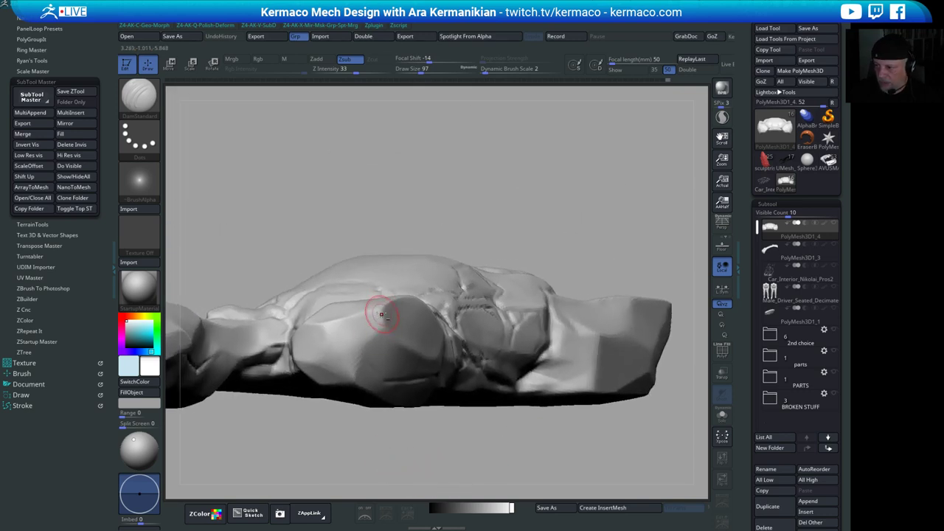
key("ctrl+z")
left_click_drag(500, 188, 367, 336)
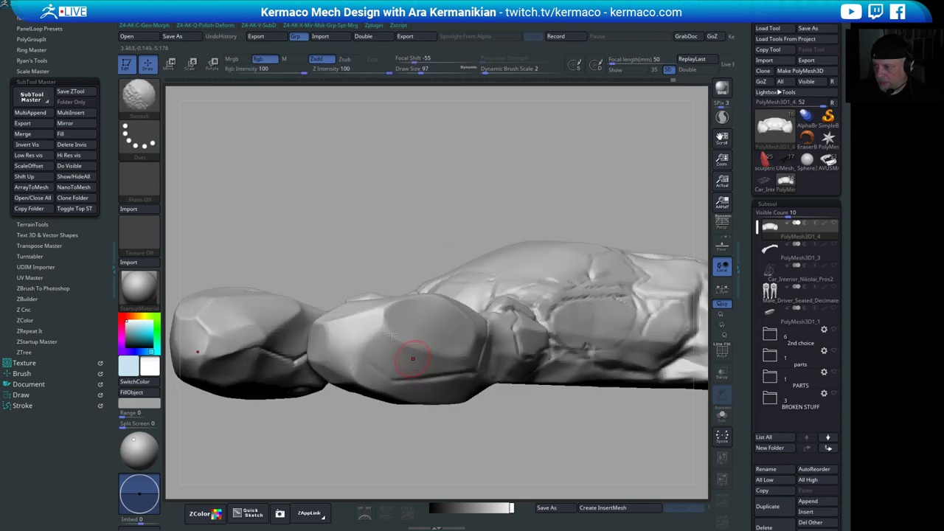
key("shift")
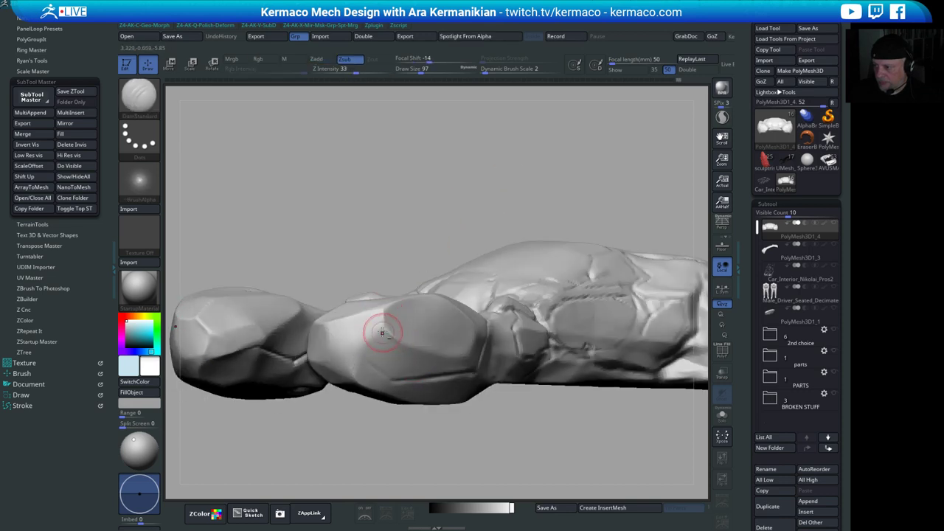
key("shift")
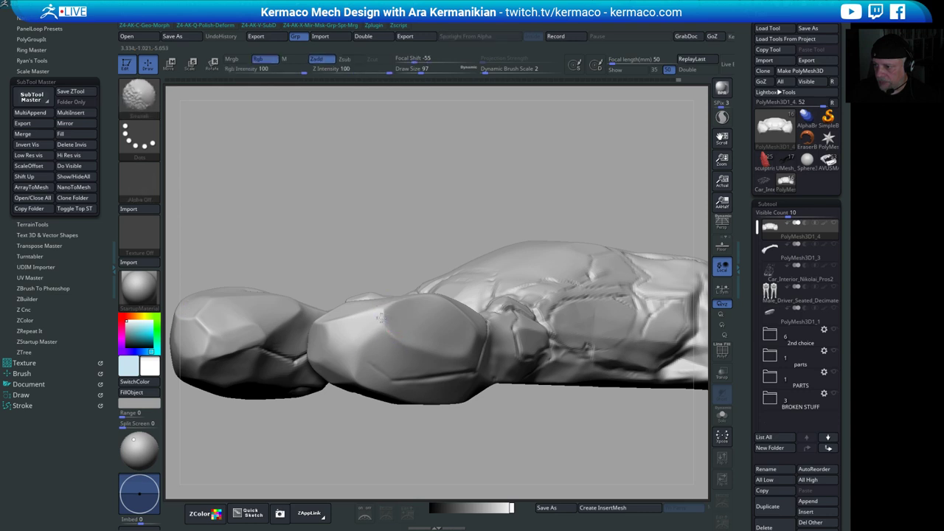
key("shift")
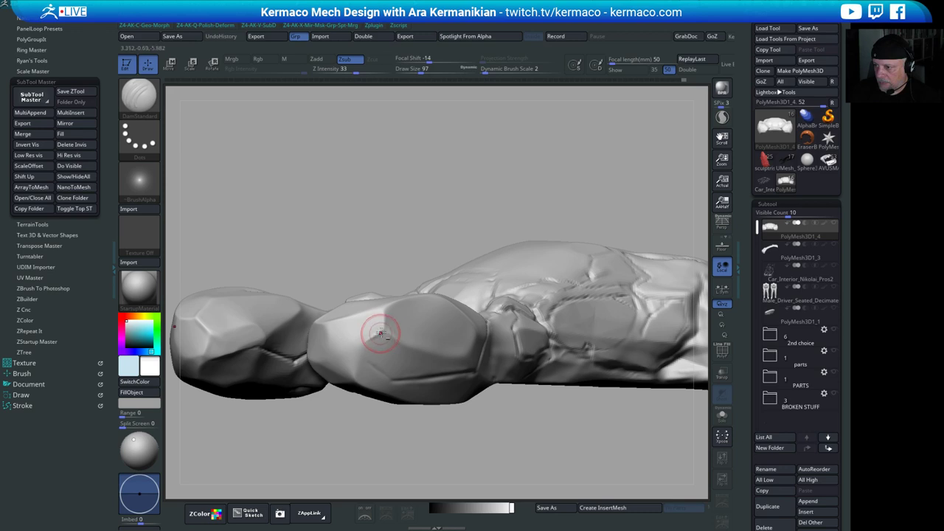
key("shift")
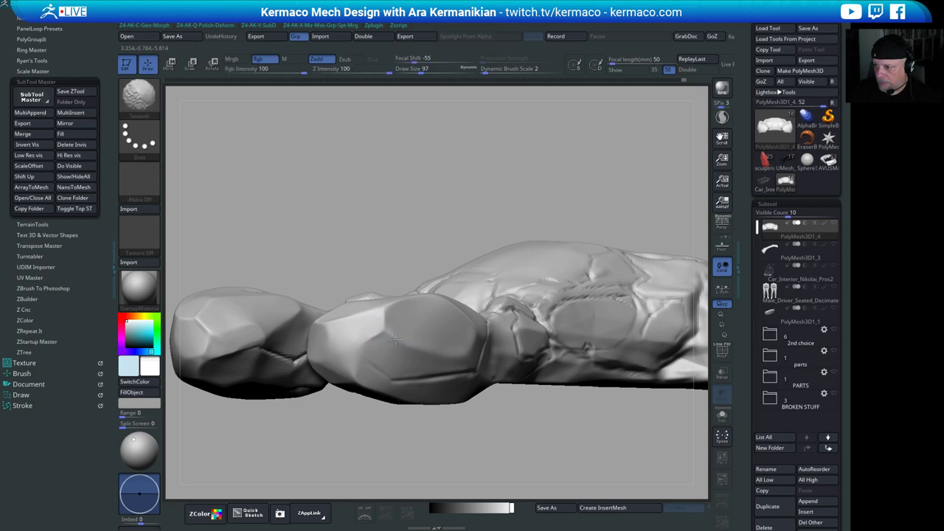
key("shift")
key("shift")
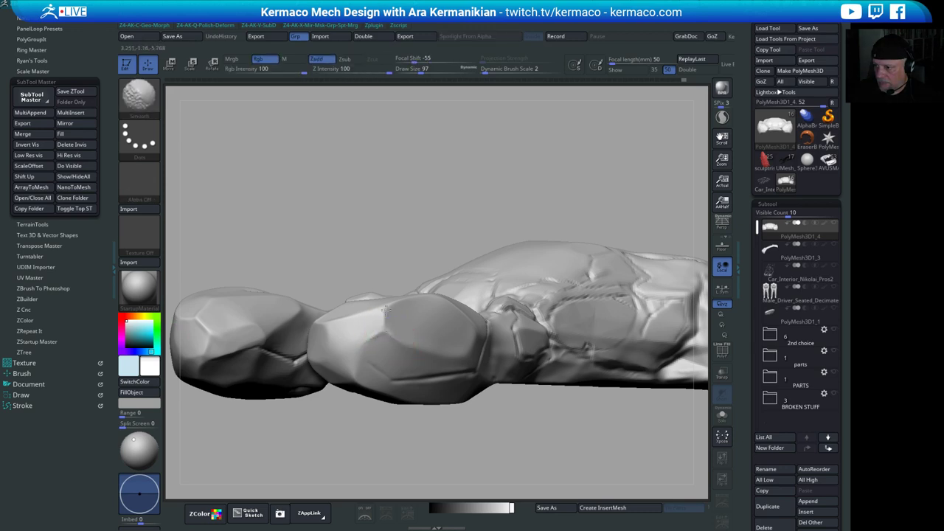
- Smooth the remaining facet transitions around the front end of the prong
key("f")
mouse_move(399, 193)
left_mouse_down()
mouse_move(535, 244)
mouse_move(517, 254)
mouse_move(572, 270)
mouse_move(552, 247)
mouse_move(541, 276)
left_mouse_up()
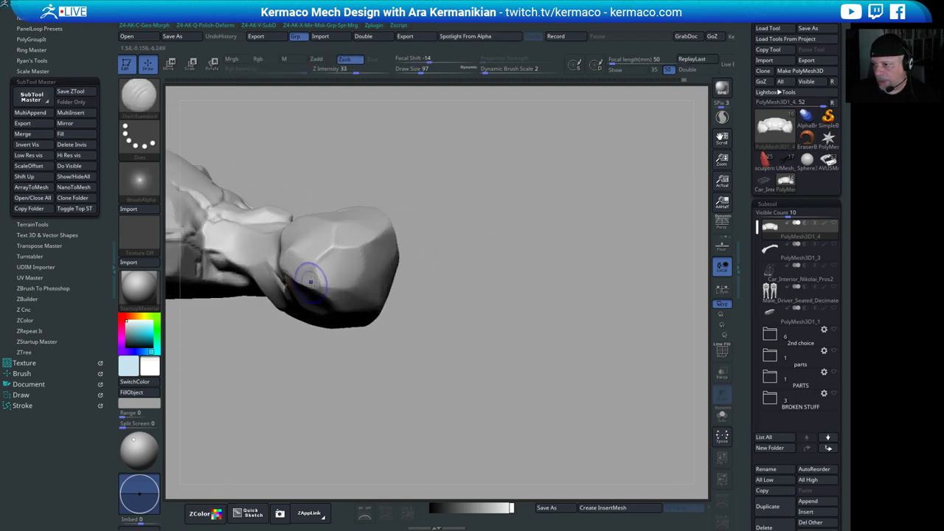
key("shift")
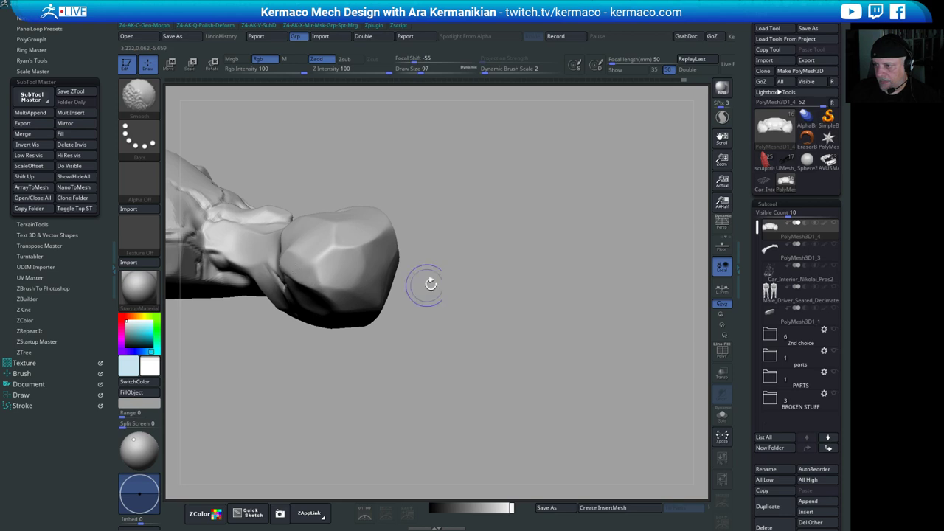
key("shift")
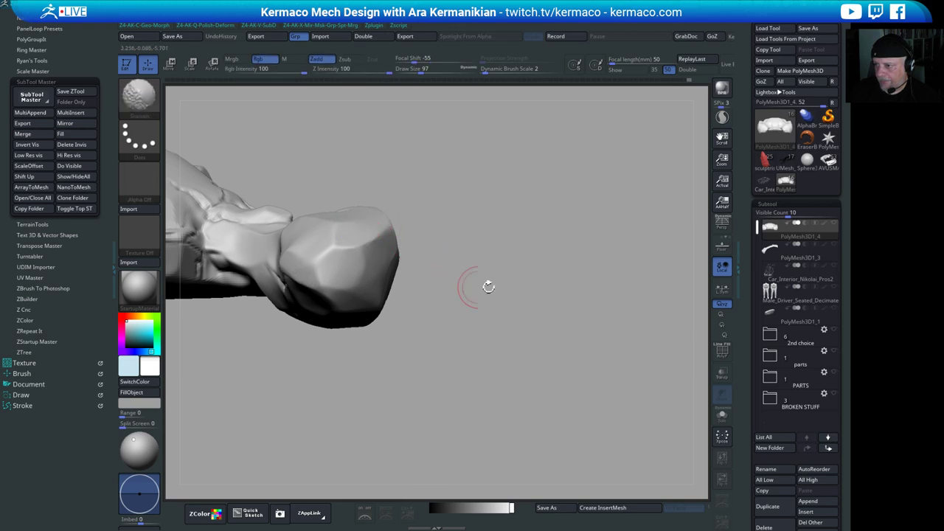
mouse_move(488, 286)
left_mouse_down("alt")
mouse_move(497, 255)
mouse_move(553, 306)
mouse_move(517, 302)
mouse_move(499, 318)
mouse_move(468, 312)
mouse_move(482, 389)
mouse_move(495, 362)
mouse_move(390, 312)
left_mouse_up("alt")
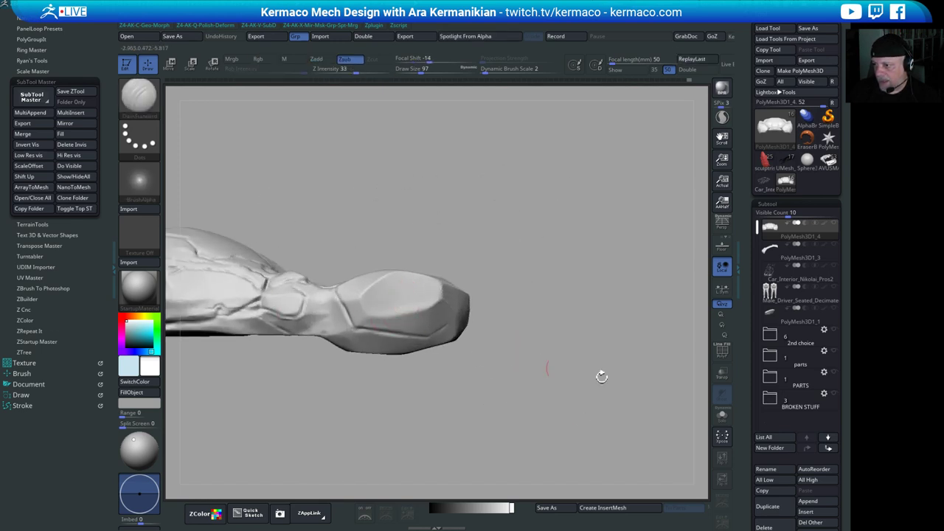
- Switch to the hPolish brush and flatten the surface beside the crease on the prong's outer lower side
left_click_drag(602, 377, 329, 337)
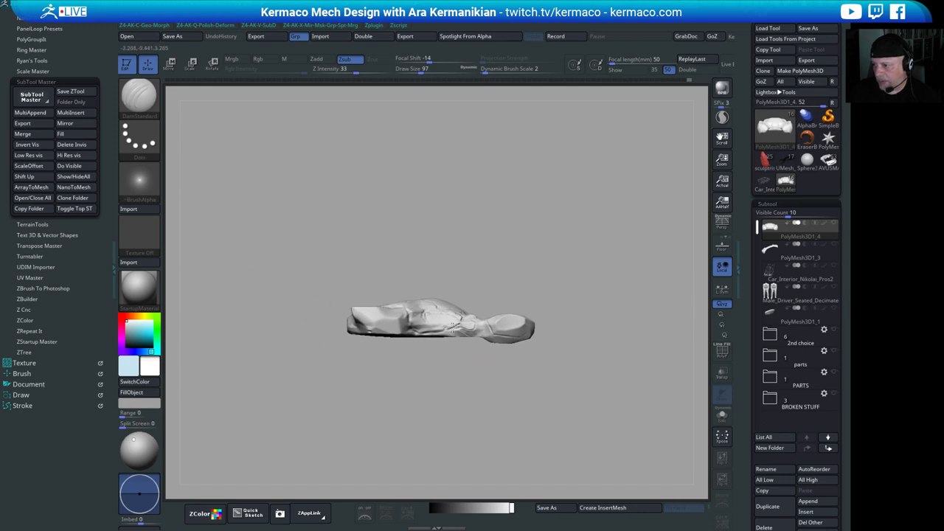
left_click_drag(596, 374, 554, 348)
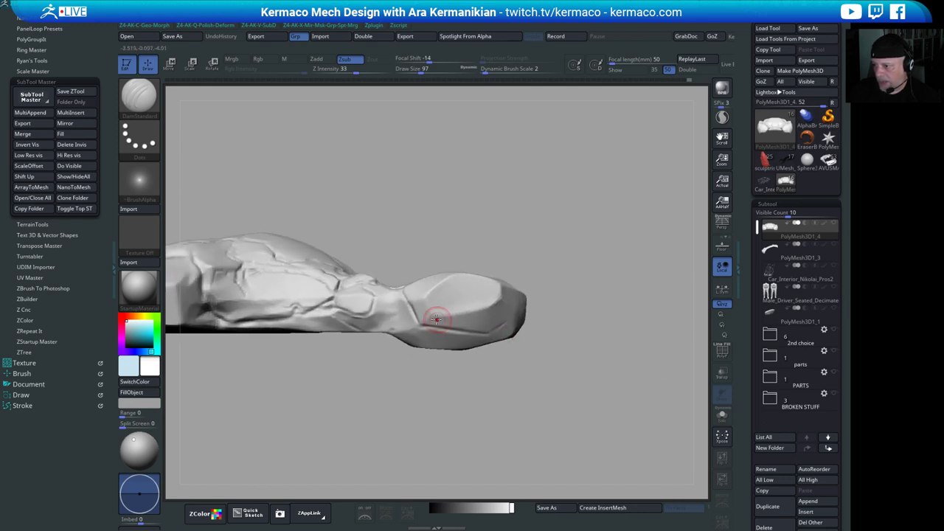
key("ctrl+q")
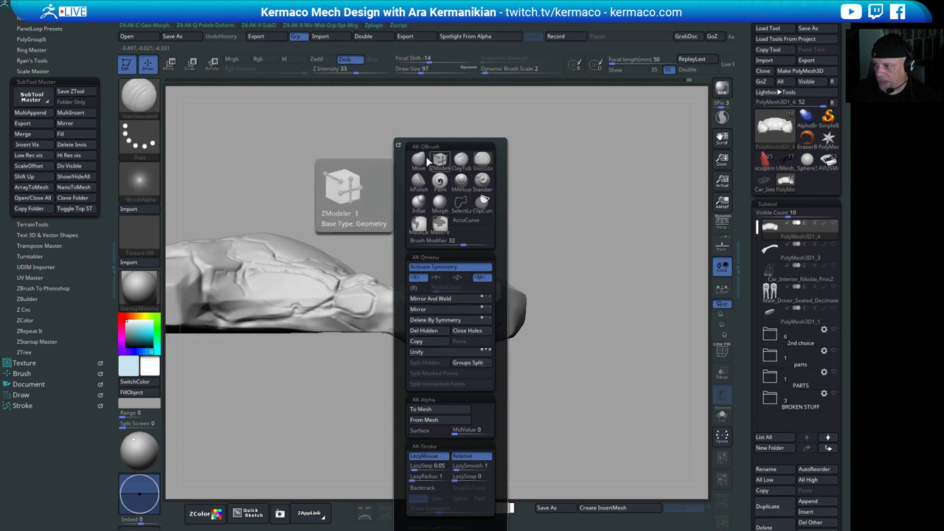
left_click(418, 183)
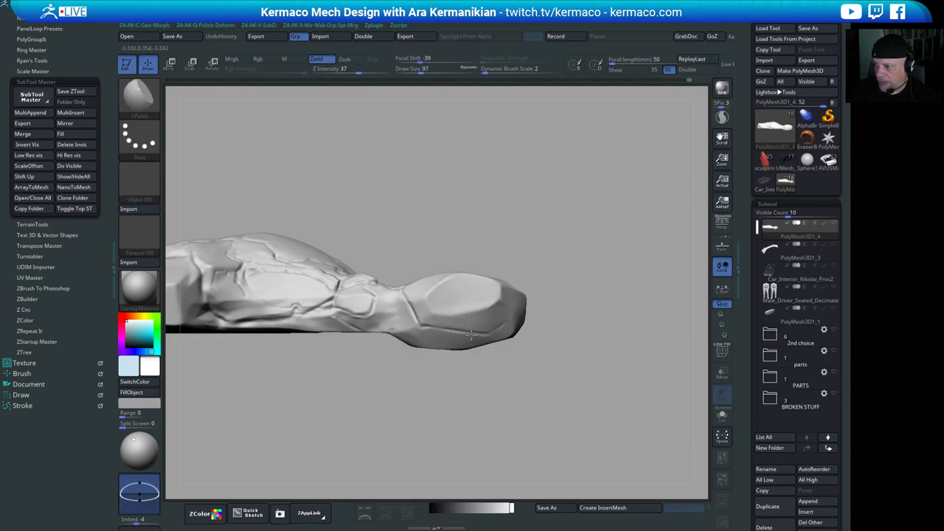
mouse_move(638, 329)
left_mouse_down()
mouse_move(549, 308)
mouse_move(525, 265)
mouse_move(585, 281)
mouse_move(601, 312)
left_mouse_up()
- Polish the facets on the top and front of the prong tip into flatter planes
left_click_drag(402, 419, 419, 378, "alt")
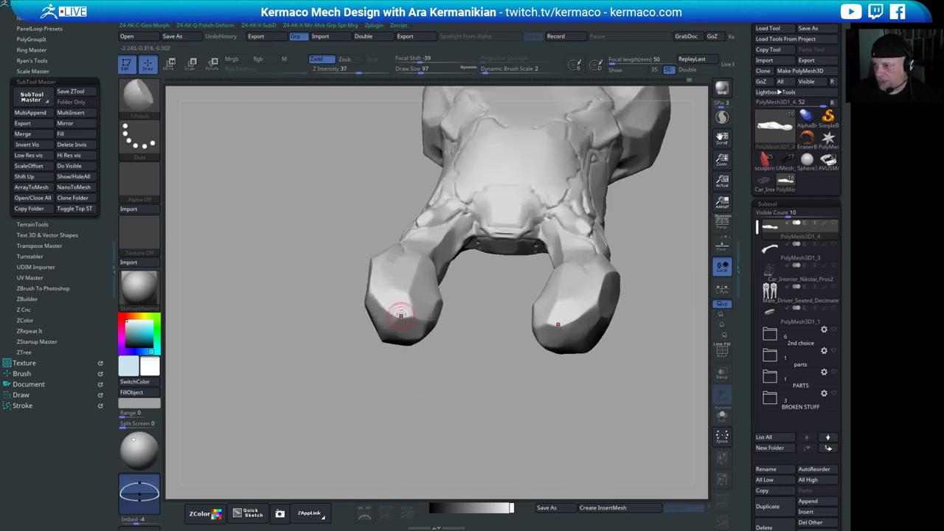
left_click_drag(407, 296, 410, 303)
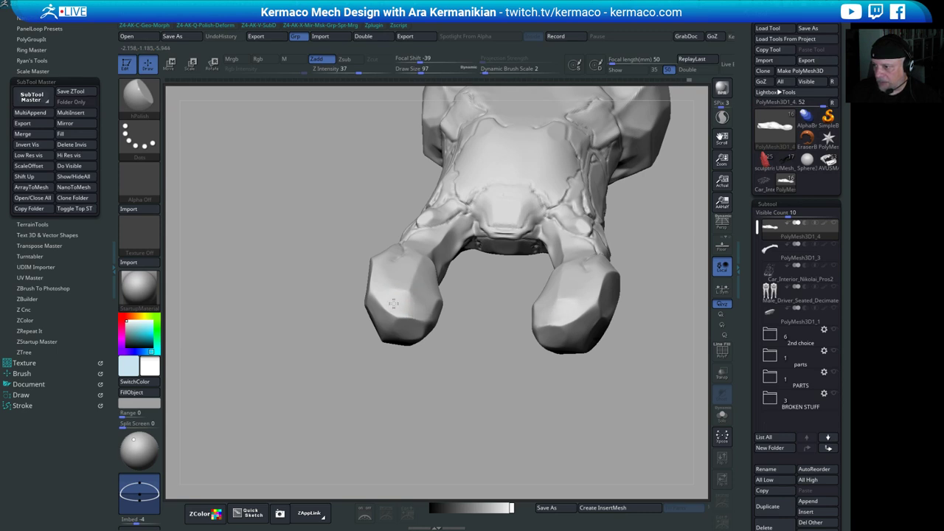
mouse_move(532, 359)
left_mouse_down()
mouse_move(483, 413)
mouse_move(489, 385)
mouse_move(628, 371)
mouse_move(626, 350)
mouse_move(629, 391)
left_mouse_up()
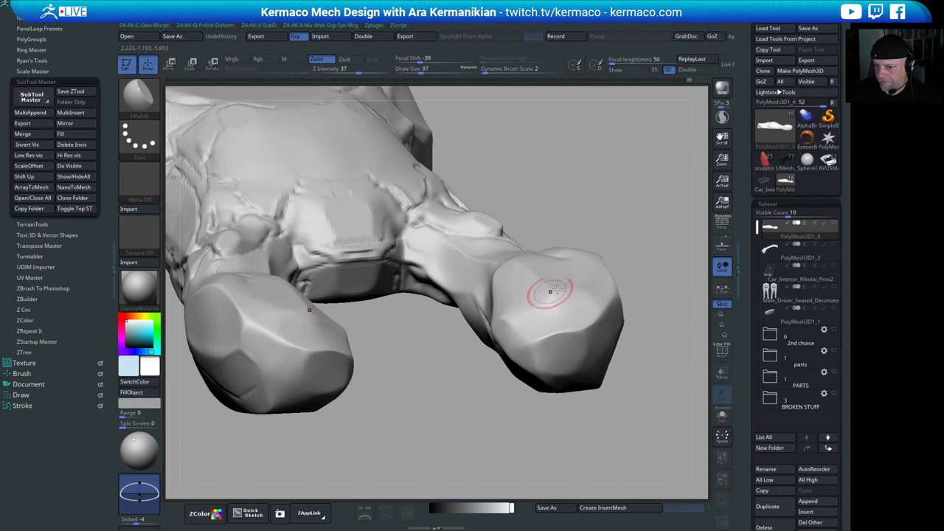
left_click_drag(697, 225, 594, 322)
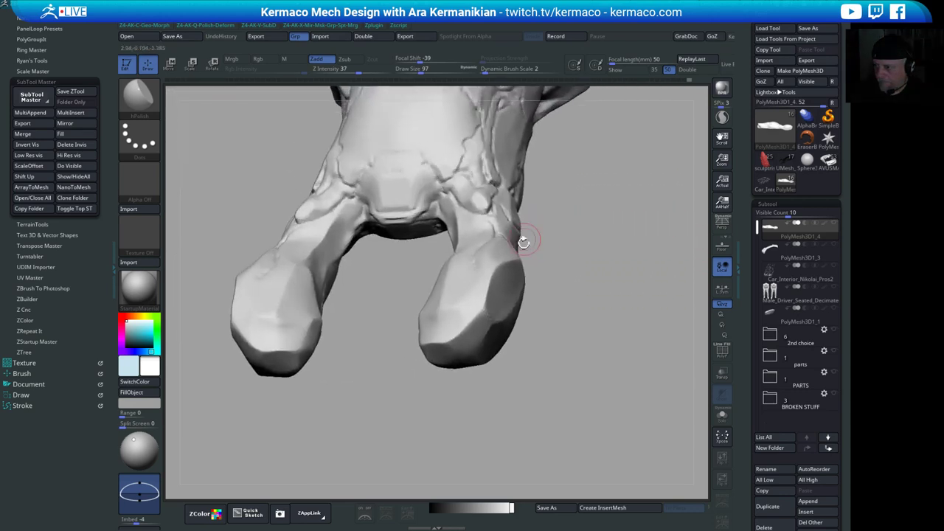
- Polish the upper facets toward the prong's end and soften the ridge between them
left_click_drag(523, 243, 601, 328)
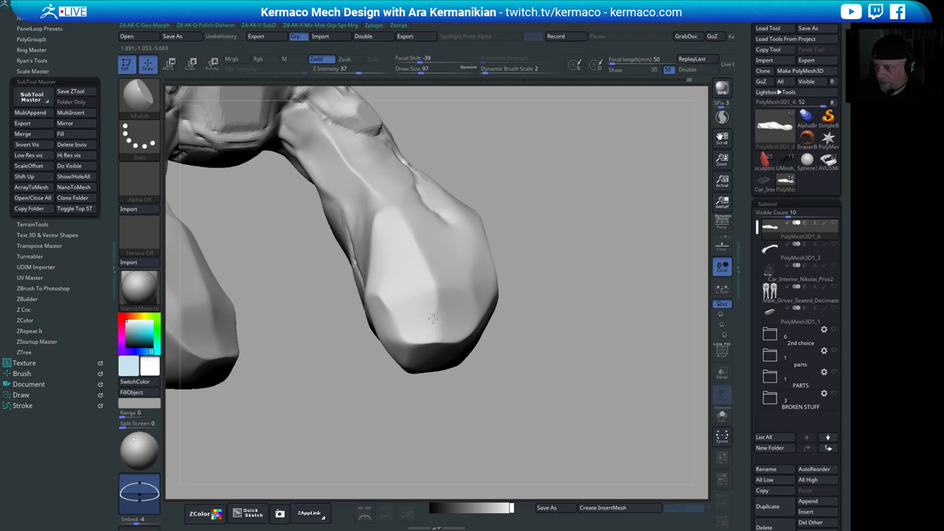
key("shift")
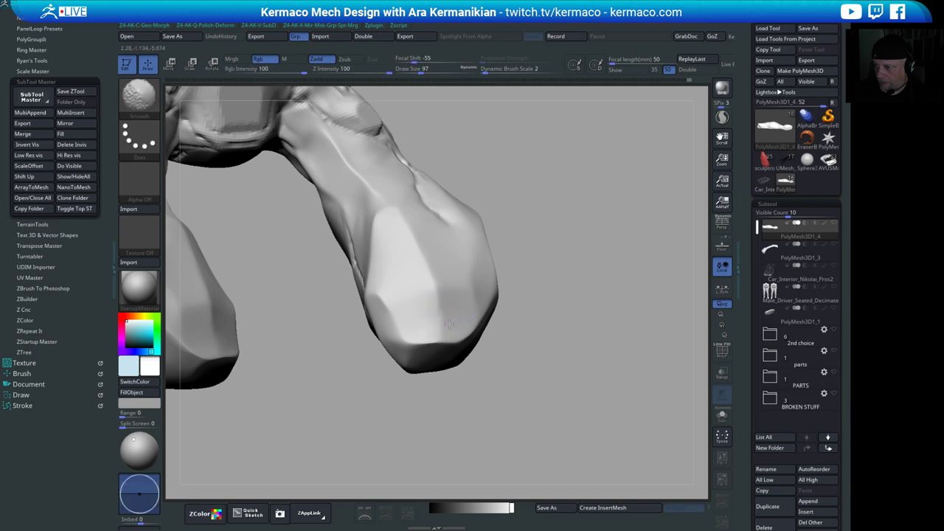
left_click_drag(581, 387, 487, 358, "alt")
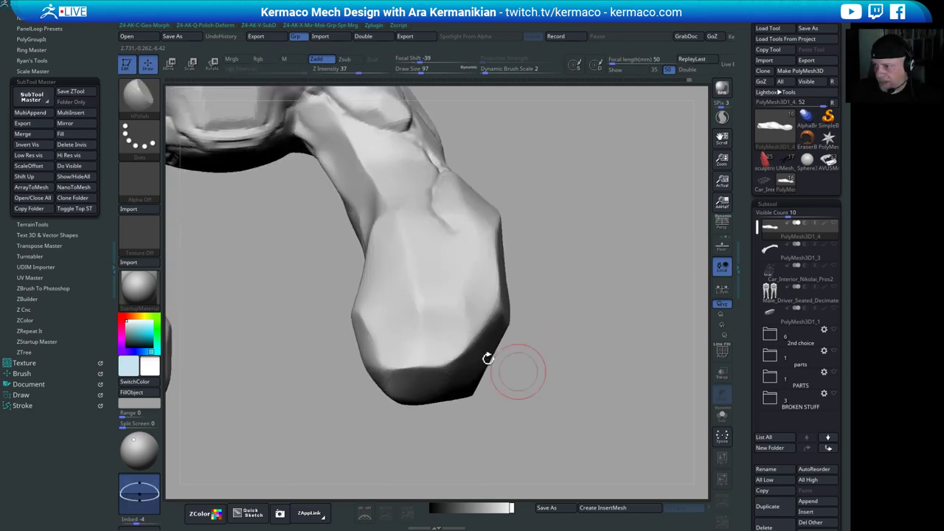
mouse_move(578, 411)
left_mouse_down()
mouse_move(578, 350)
mouse_move(606, 383)
mouse_move(596, 364)
mouse_move(535, 322)
mouse_move(589, 390)
mouse_move(578, 370)
left_mouse_up()
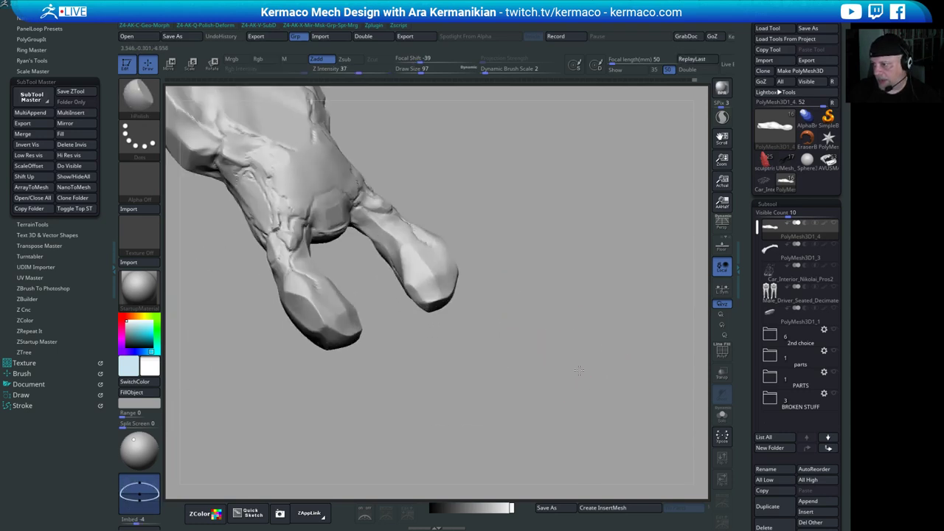
right_click_drag(578, 370, 444, 326)
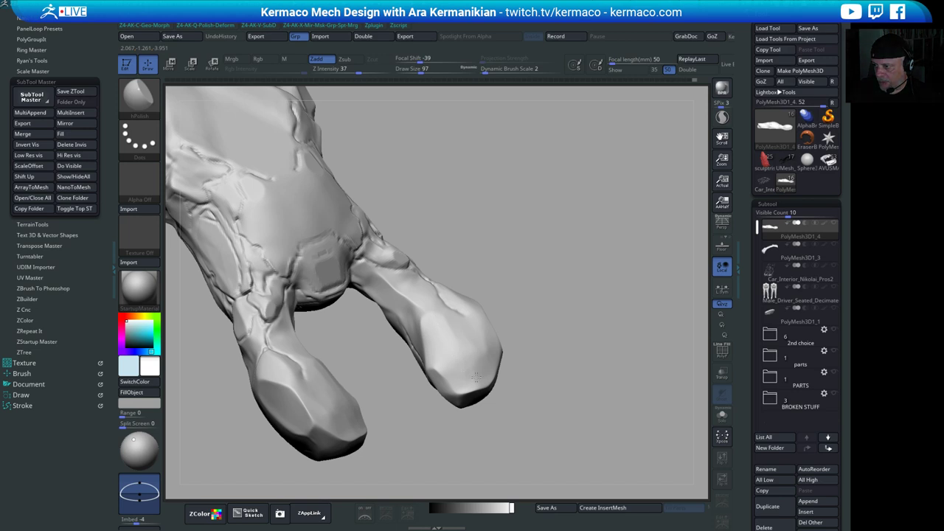
- Mask the mech body from a straight front view, leaving only the faceted tips of the two prongs unmasked
right_click_drag(466, 383, 583, 289)
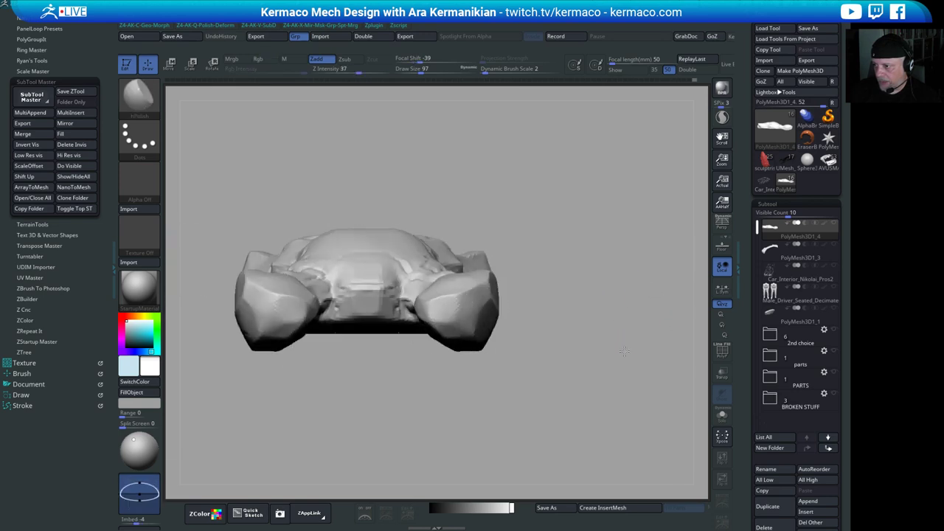
right_click_drag(569, 365, 587, 342, "ctrl")
right_click_drag(588, 343, 552, 393)
left_click_drag(581, 410, 378, 258, "ctrl")
right_click_drag(487, 231, 524, 262)
mouse_move(525, 262)
right_mouse_down("ctrl")
mouse_move(554, 256)
mouse_move(561, 286)
mouse_move(611, 289)
right_mouse_up("ctrl")
right_click_drag(611, 289, 632, 308, "ctrl")
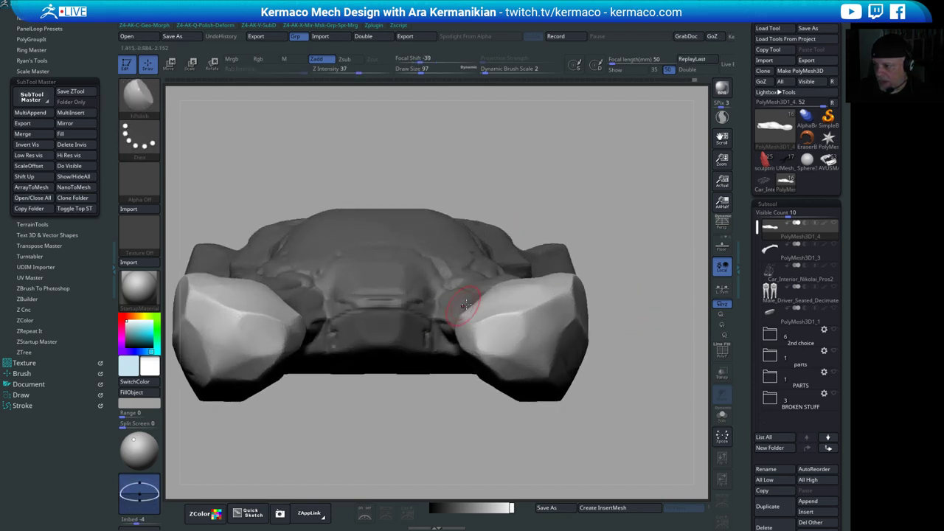
mouse_move(398, 320)
left_mouse_down("ctrl+shift")
mouse_move(595, 224)
mouse_move(607, 200)
mouse_move(639, 216)
mouse_move(635, 226)
left_mouse_up("ctrl+shift")
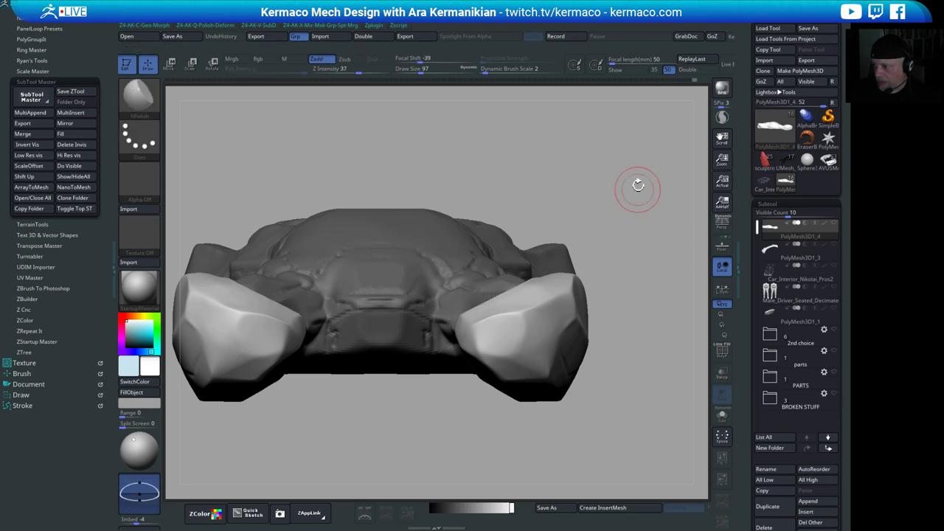
- Smooth the facet transitions on the top of the unmasked prong tip
left_click_drag(638, 188, 667, 288)
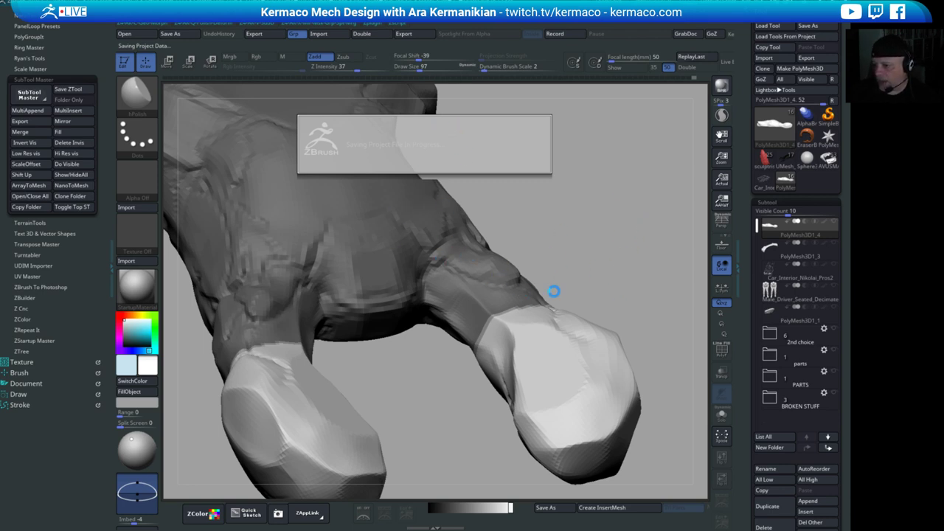
mouse_move(621, 279)
left_mouse_down()
mouse_move(623, 249)
mouse_move(604, 201)
left_mouse_up()
left_click_drag(516, 313, 516, 347, "shift")
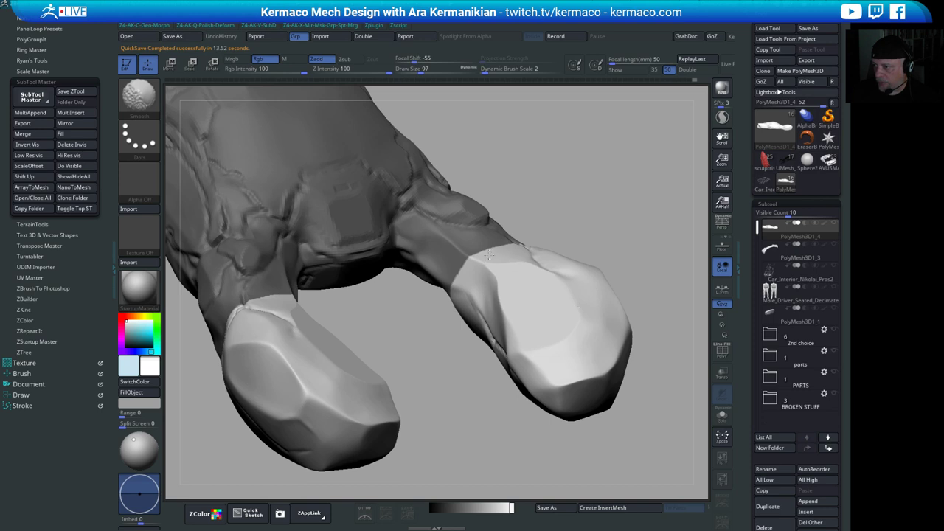
mouse_move(650, 276)
left_mouse_down("alt")
mouse_move(638, 264)
mouse_move(652, 218)
mouse_move(630, 291)
mouse_move(621, 276)
mouse_move(626, 258)
mouse_move(644, 303)
mouse_move(634, 293)
left_mouse_up("alt")
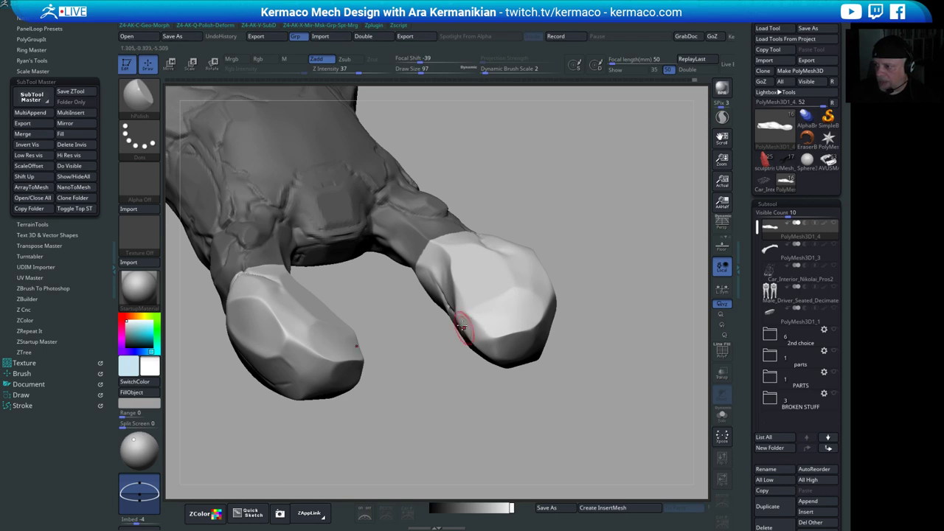
- Polish the inner side and front facets of the unmasked prong tips into cleaner planes with the hPolish brush
left_click_drag(542, 375, 537, 350)
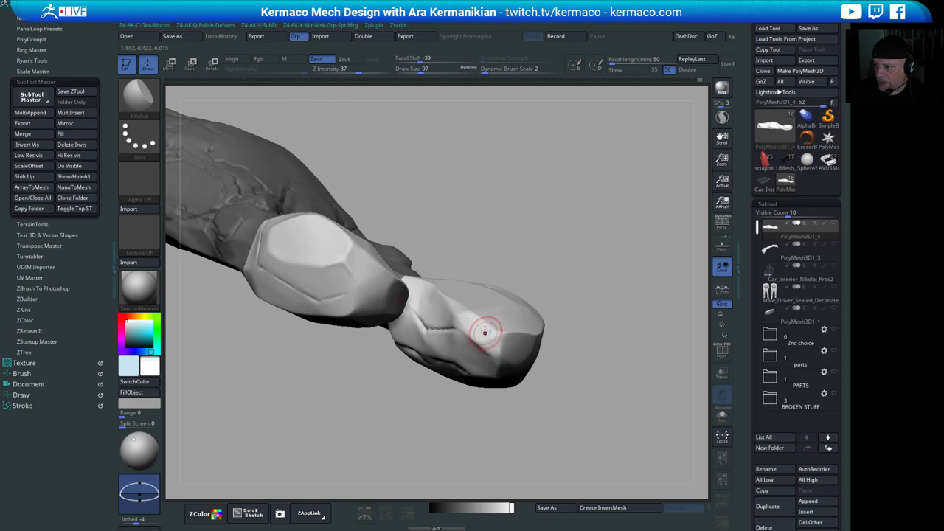
left_click_drag(618, 292, 569, 302)
left_click_drag(524, 329, 516, 338)
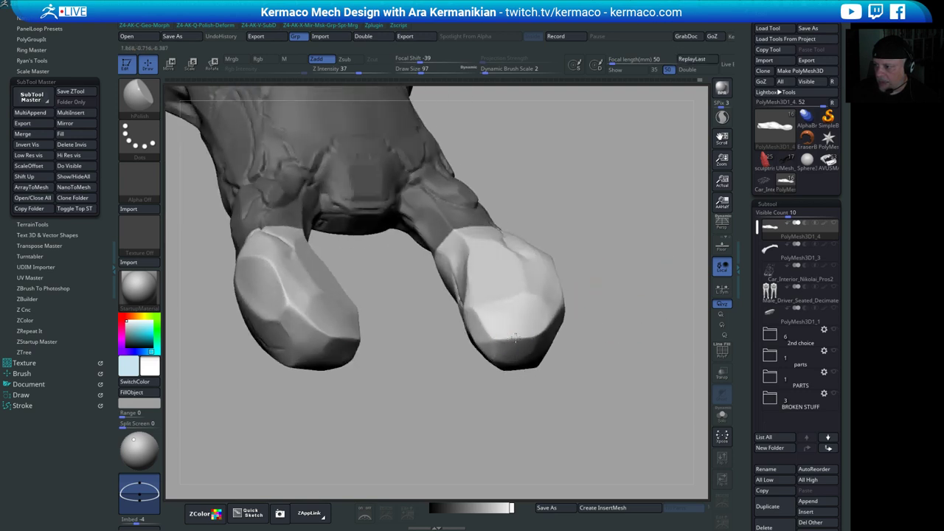
left_click_drag(588, 375, 484, 400)
key("shift")
left_click_drag(518, 320, 497, 325)
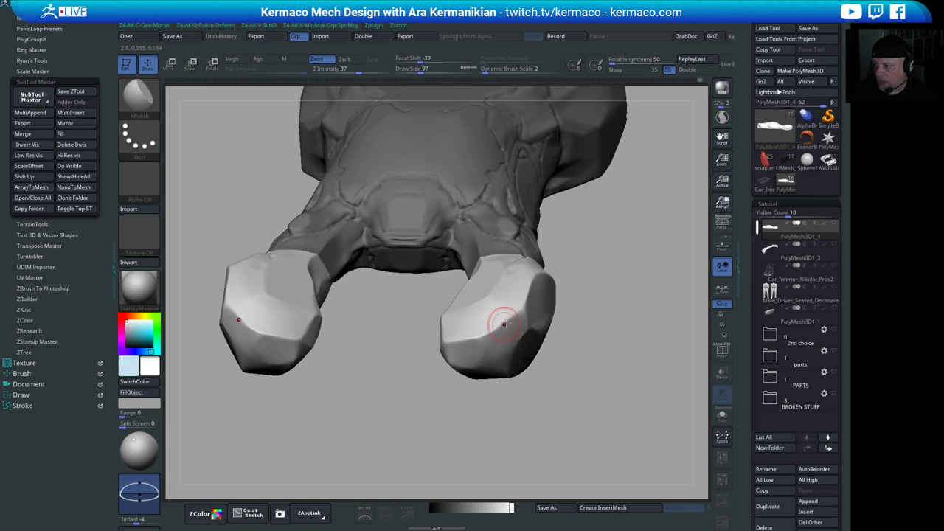
mouse_move(501, 439)
left_mouse_down("alt")
mouse_move(492, 416)
mouse_move(518, 418)
mouse_move(540, 366)
mouse_move(592, 362)
mouse_move(548, 362)
mouse_move(493, 405)
mouse_move(582, 398)
mouse_move(565, 379)
left_mouse_up("alt")
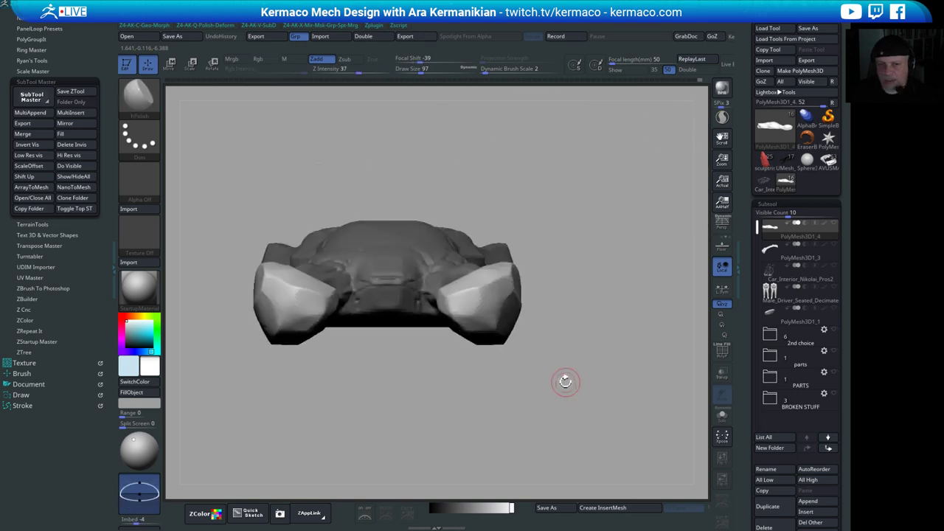